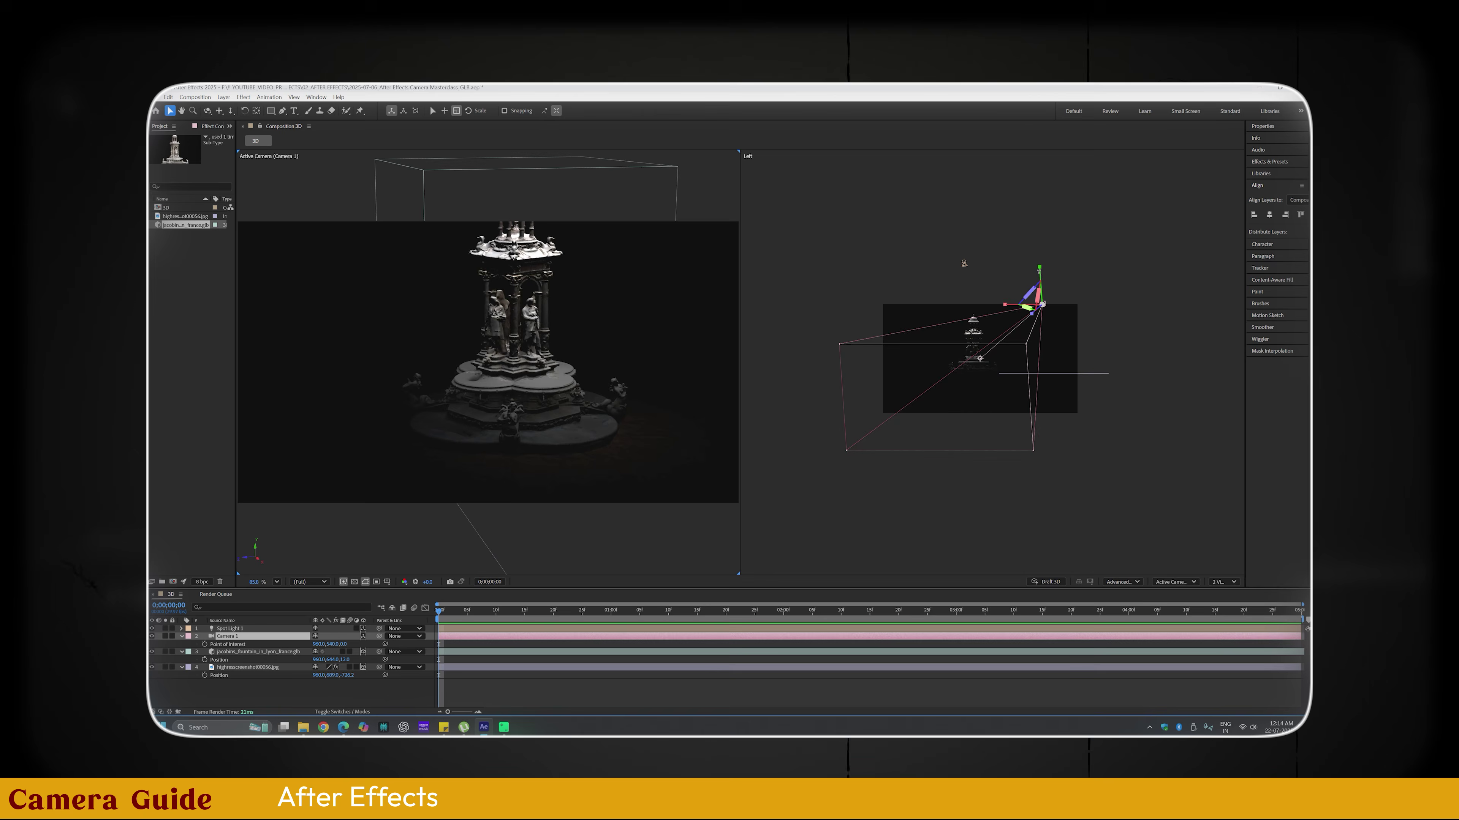
- Reposition the camera in the Left view and adjust Camera 1's Point of Interest
{"action": "left_click_drag", "start_coordinate": [1038, 272], "coordinate": [868, 347]}
{"action": "left_click_drag", "start_coordinate": [1032, 471], "coordinate": [1040, 305]}
{"action": "mouse_move", "coordinate": [333, 644]}
{"action": "left_mouse_down"}
{"action": "mouse_move", "coordinate": [266, 652]}
{"action": "mouse_move", "coordinate": [450, 644]}
{"action": "mouse_move", "coordinate": [267, 638]}
{"action": "mouse_move", "coordinate": [330, 622]}
{"action": "left_mouse_up"}
- Expand Camera 1's property groups and adjust one of its Camera Options values
{"action": "left_click", "coordinate": [182, 637]}
{"action": "left_click", "coordinate": [182, 637]}
{"action": "left_click", "coordinate": [189, 644]}
{"action": "left_click", "coordinate": [189, 654]}
{"action": "left_click_drag", "start_coordinate": [320, 664], "coordinate": [349, 662]}
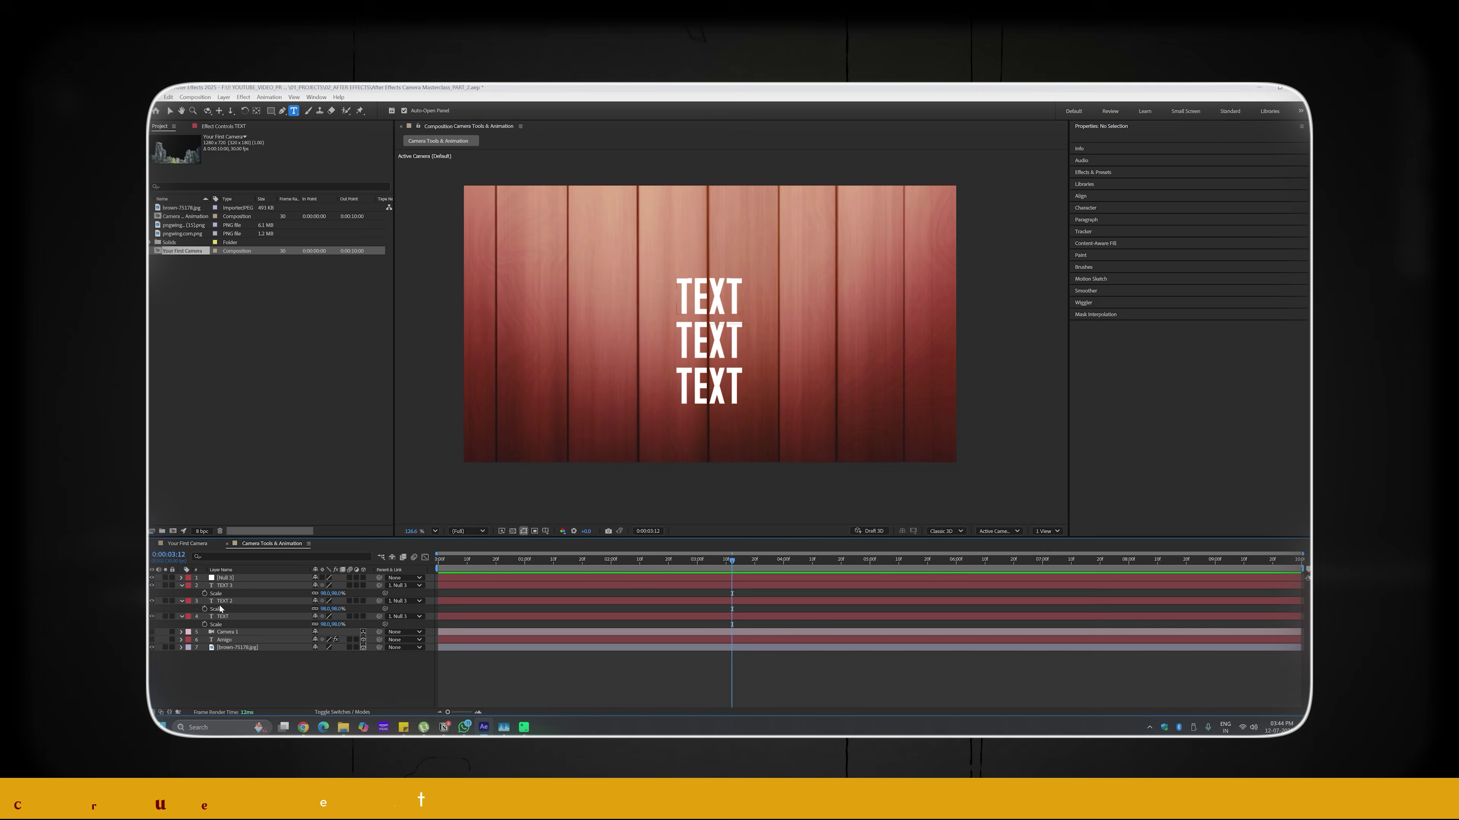
- Reveal the Scale property of the null that controls the TEXT layers and adjust the null's scale
{"action": "key", "text": "u"}
{"action": "left_click", "coordinate": [228, 578]}
{"action": "key", "text": "s"}
{"action": "left_click", "coordinate": [274, 670]}
{"action": "mouse_move", "coordinate": [329, 586]}
{"action": "left_mouse_down"}
{"action": "mouse_move", "coordinate": [287, 588]}
{"action": "mouse_move", "coordinate": [324, 586]}
{"action": "left_mouse_up"}
{"action": "left_click", "coordinate": [228, 578]}
{"action": "key", "text": "s"}
- Select the layers to be controlled and parent them to the null object
{"action": "left_click", "coordinate": [225, 593]}
{"action": "left_click", "coordinate": [223, 608], "text": "shift"}
{"action": "left_click", "coordinate": [405, 609]}
{"action": "left_click", "coordinate": [407, 620]}
{"action": "left_click", "coordinate": [228, 578]}
{"action": "left_click", "coordinate": [306, 702]}
{"action": "left_click", "coordinate": [405, 594]}
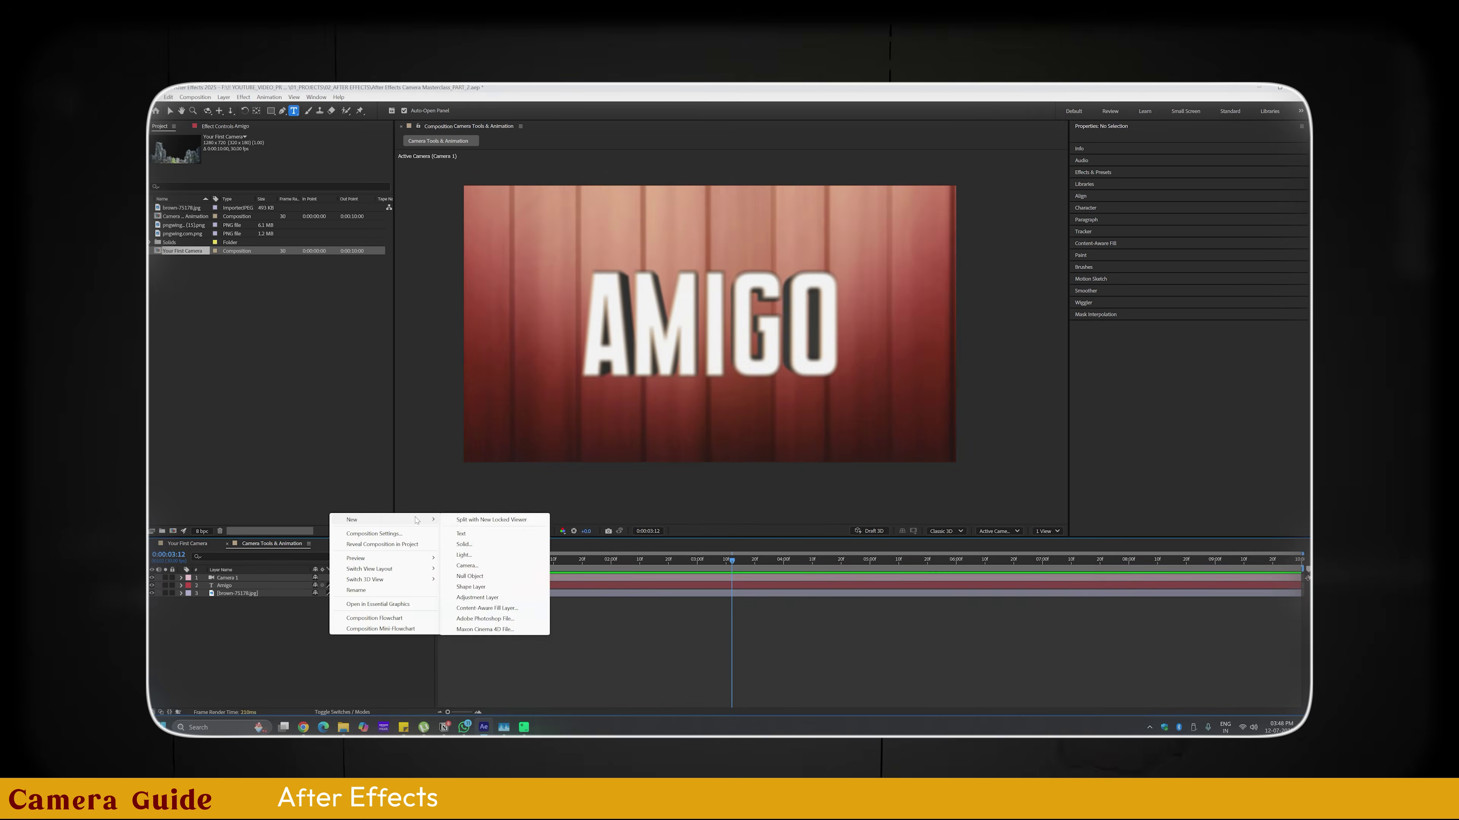
- Make the camera's parent null a 3D layer and decrease its Z position
{"action": "key", "text": "ctrl+z"}
{"action": "key", "text": "u"}
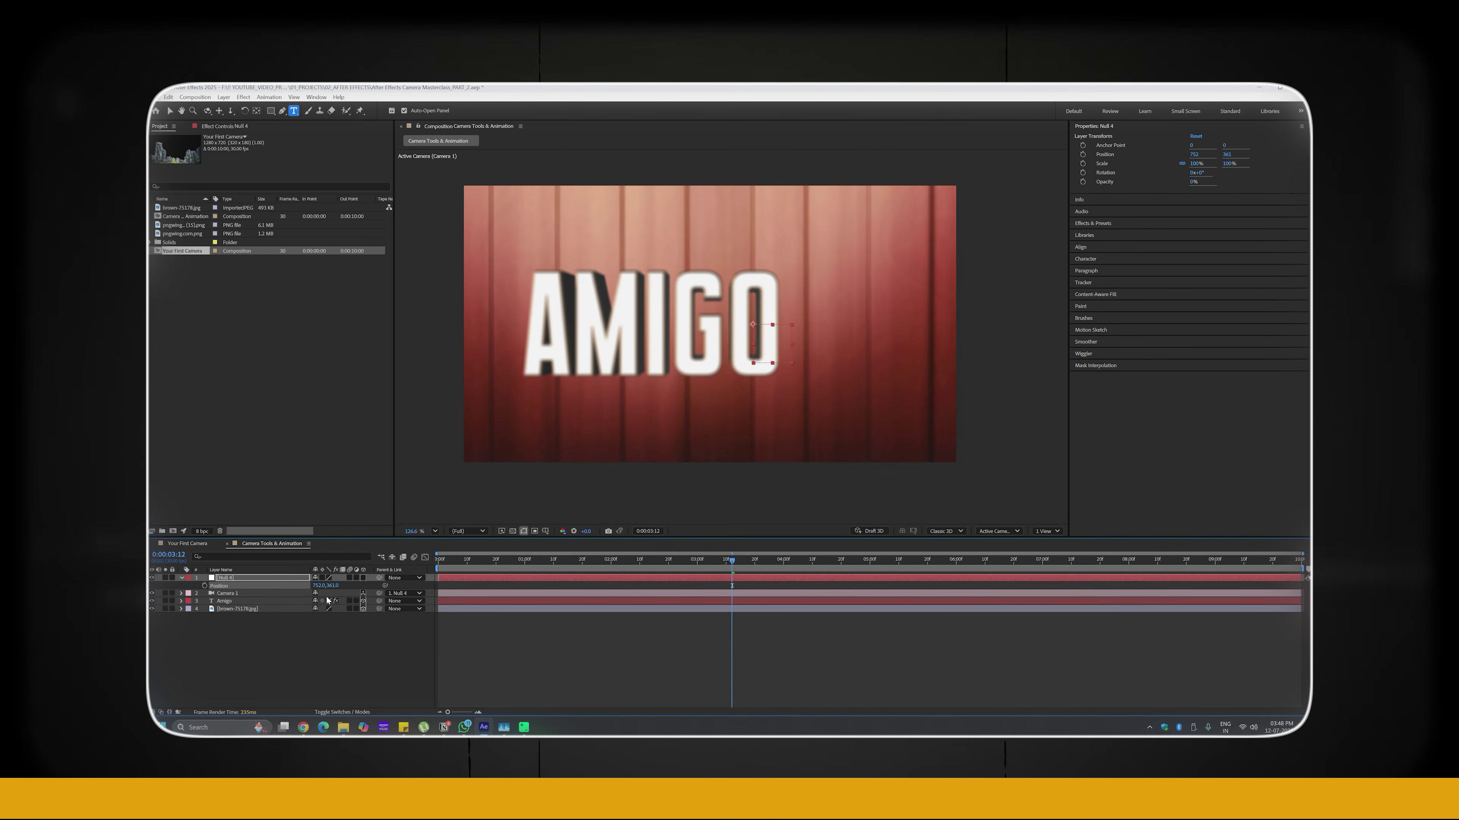
{"action": "left_click", "coordinate": [238, 643]}
{"action": "left_click", "coordinate": [226, 578]}
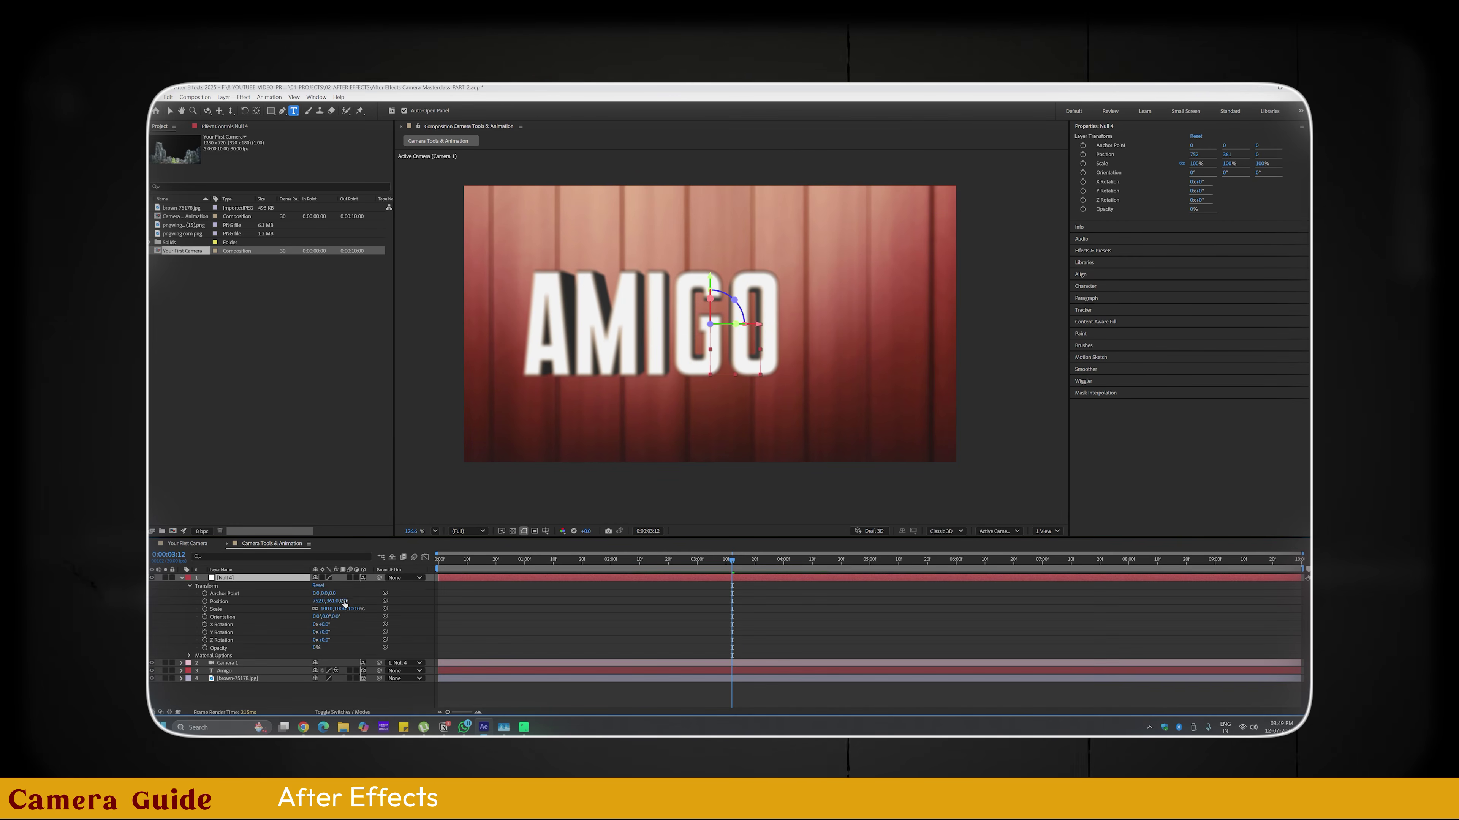
{"action": "left_click_drag", "start_coordinate": [343, 601], "coordinate": [171, 611]}
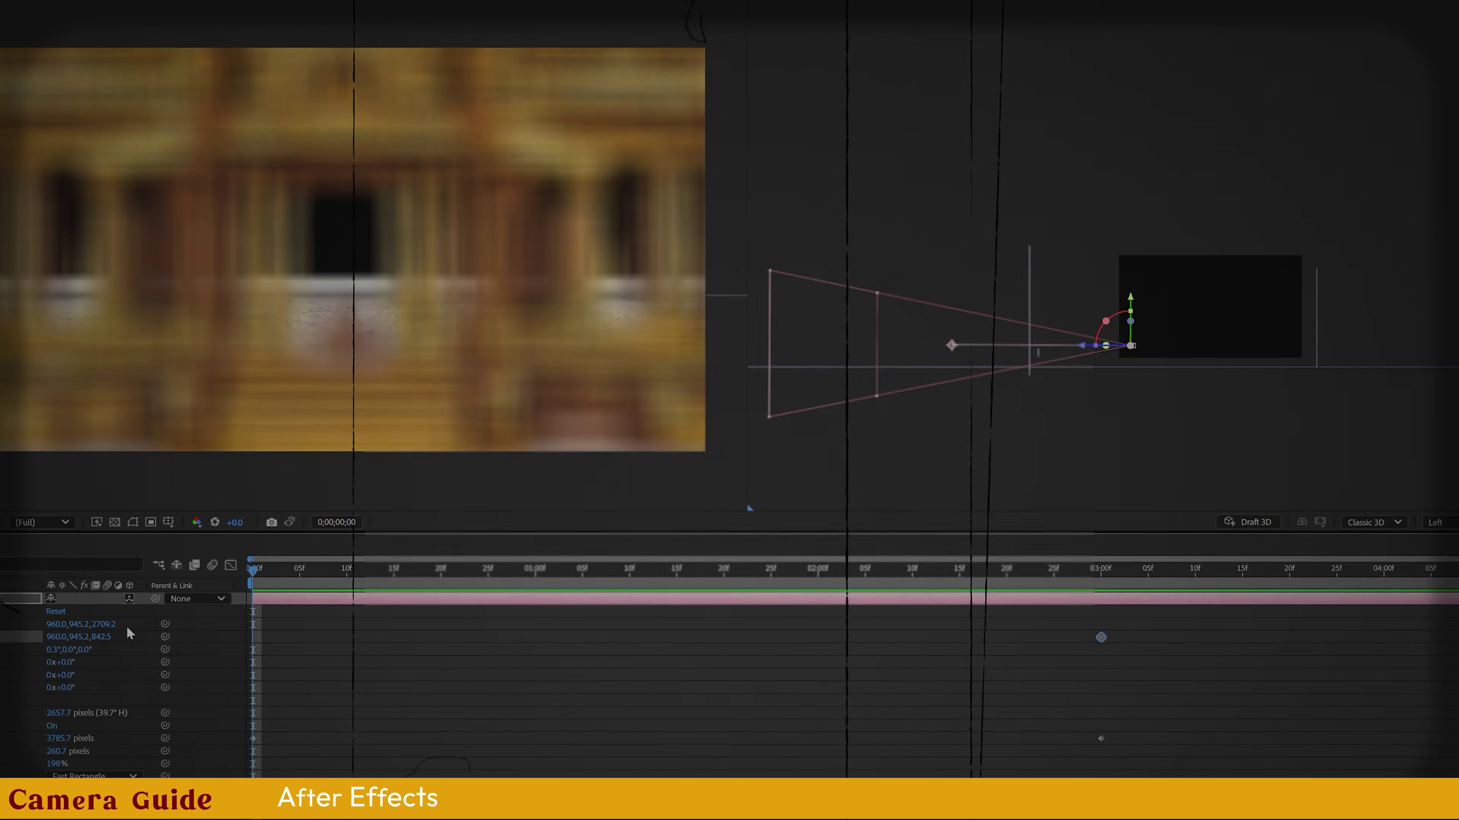
- Move the camera back along its Z axis in the Left view to about -1989 and preview the animation
{"action": "left_click_drag", "start_coordinate": [1084, 352], "coordinate": [1354, 359]}
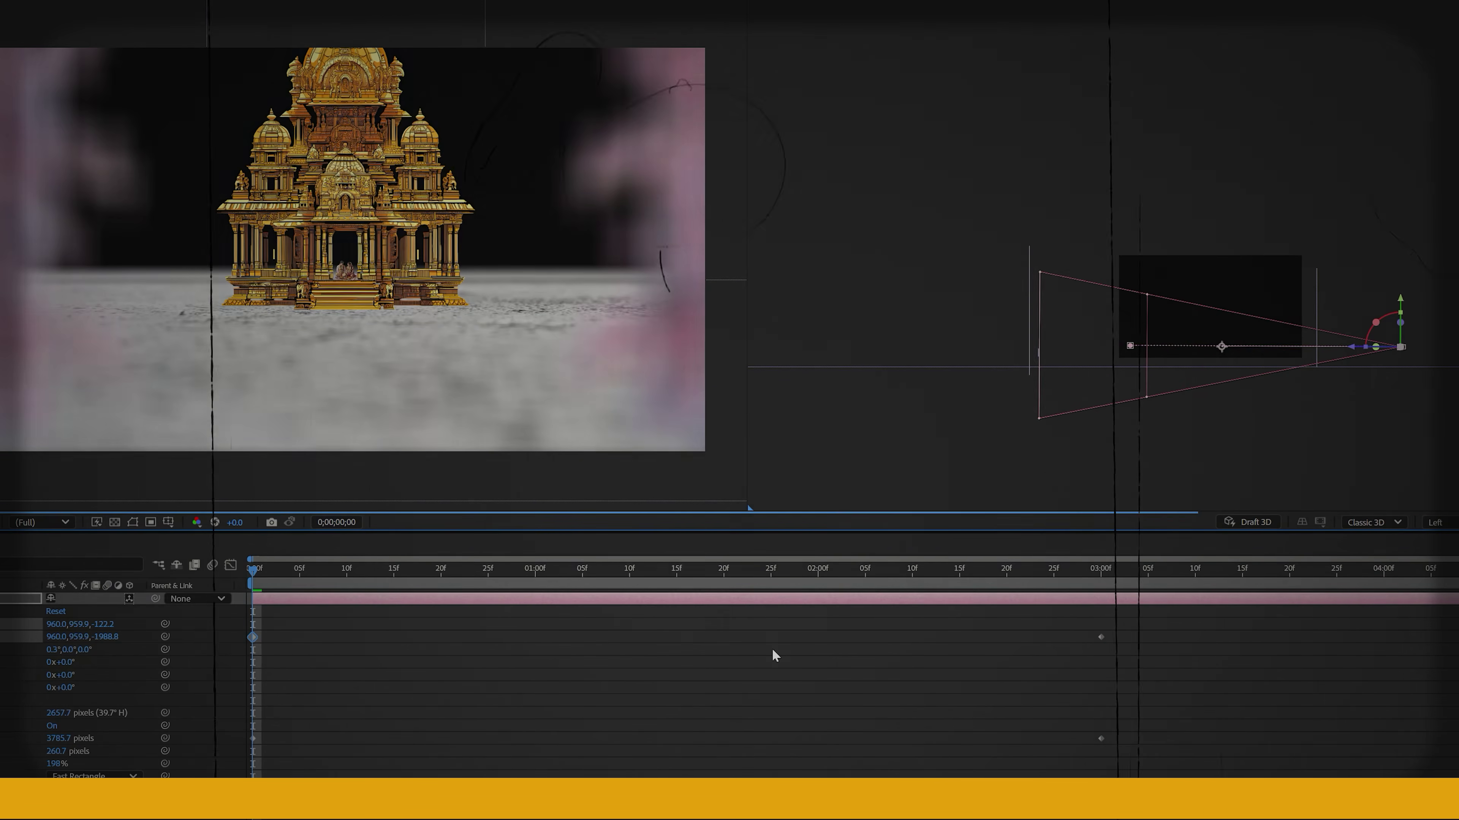
{"action": "key", "text": "space"}
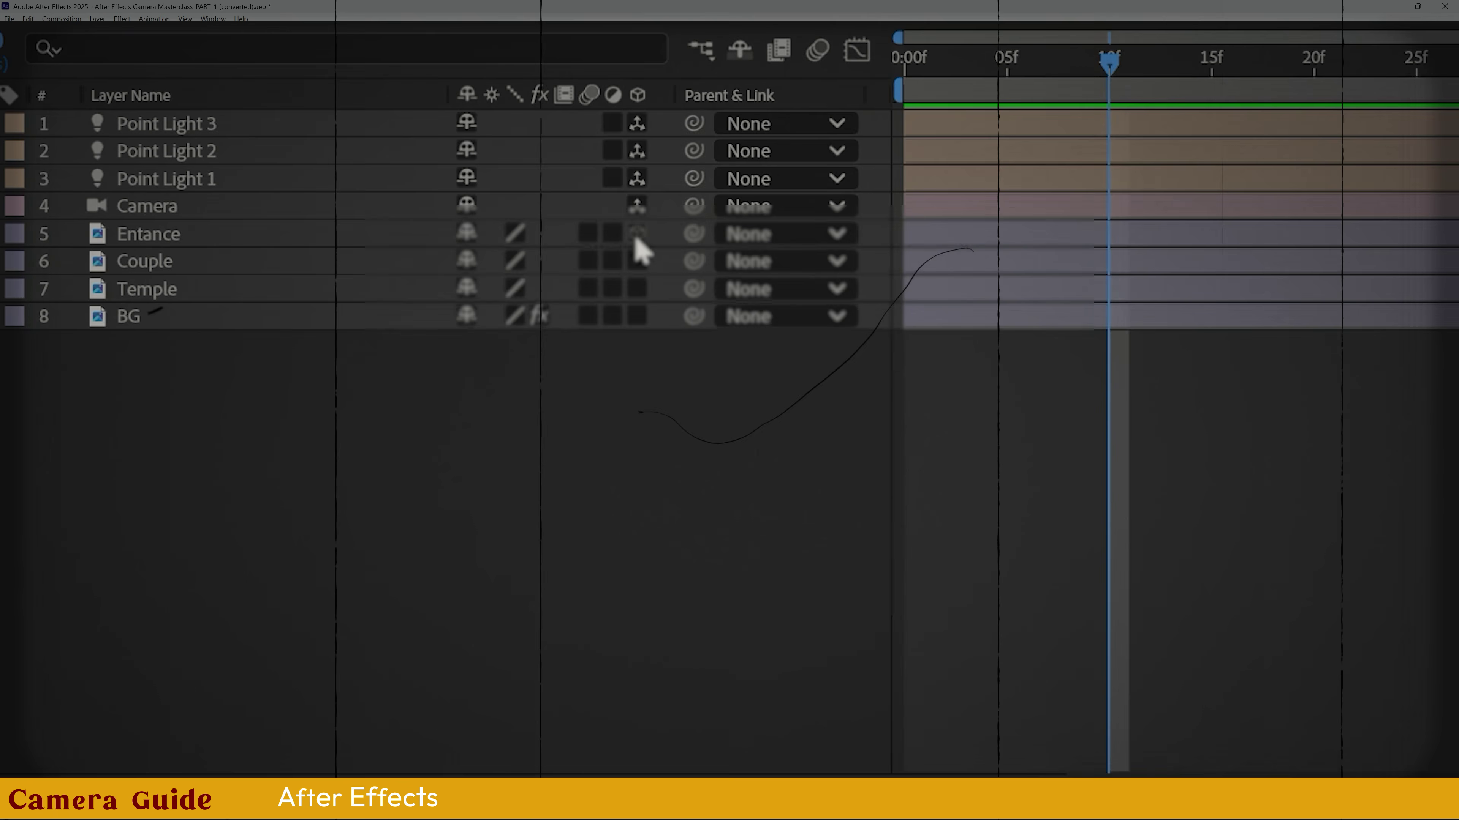
- Turn the Couple, Temple and BG layers into 3D layers
{"action": "left_click", "coordinate": [637, 260]}
{"action": "left_click", "coordinate": [638, 288]}
{"action": "left_click", "coordinate": [637, 316]}
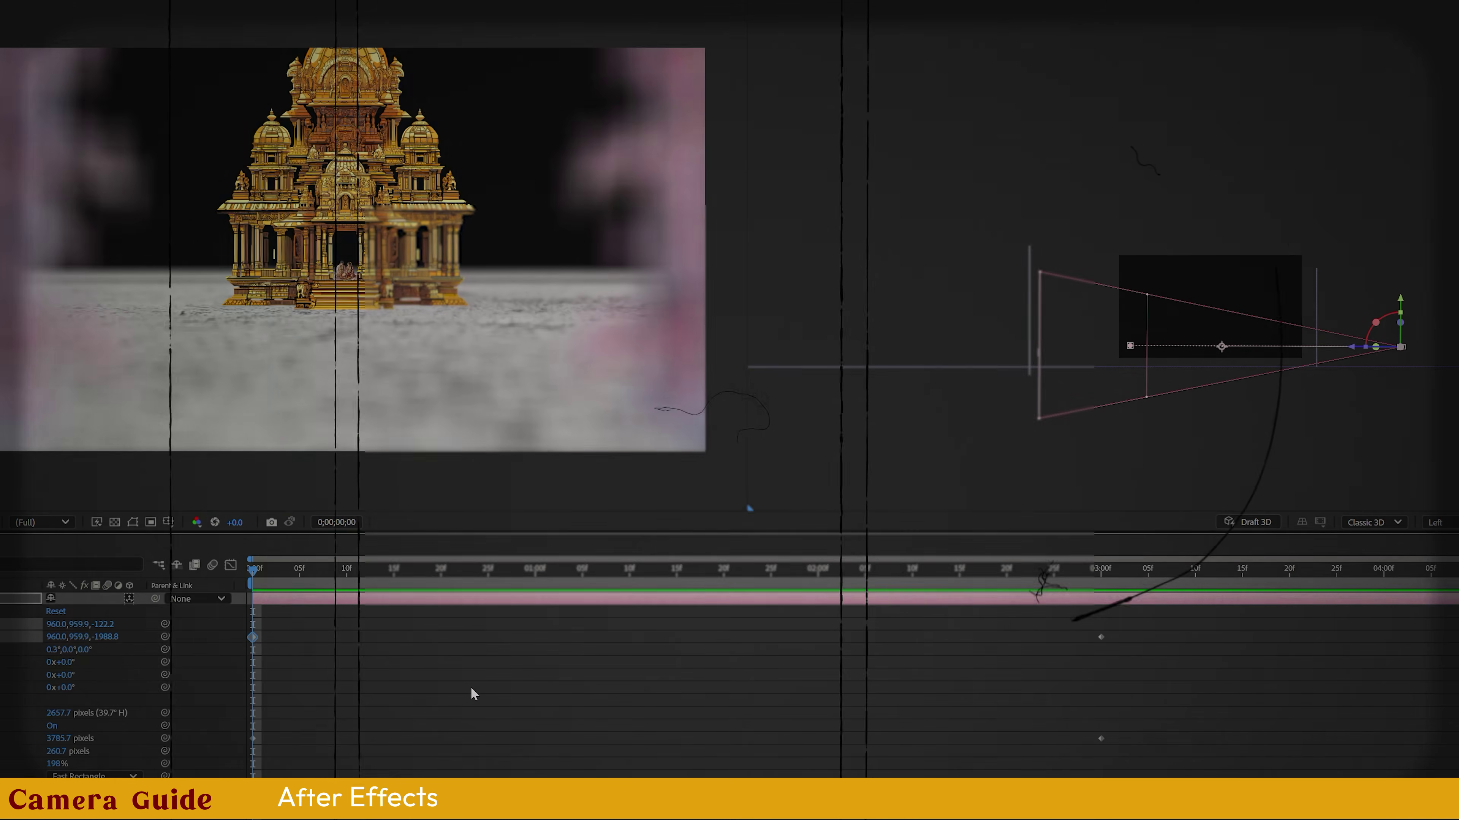
- Pull the camera farther back and up in the Left view, to about Z -4058, and lower its aperture
{"action": "mouse_move", "coordinate": [253, 570]}
{"action": "left_mouse_down"}
{"action": "mouse_move", "coordinate": [838, 595]}
{"action": "mouse_move", "coordinate": [230, 569]}
{"action": "left_mouse_up"}
{"action": "scroll", "coordinate": [401, 311], "scroll_direction": "down", "scroll_amount": 1}
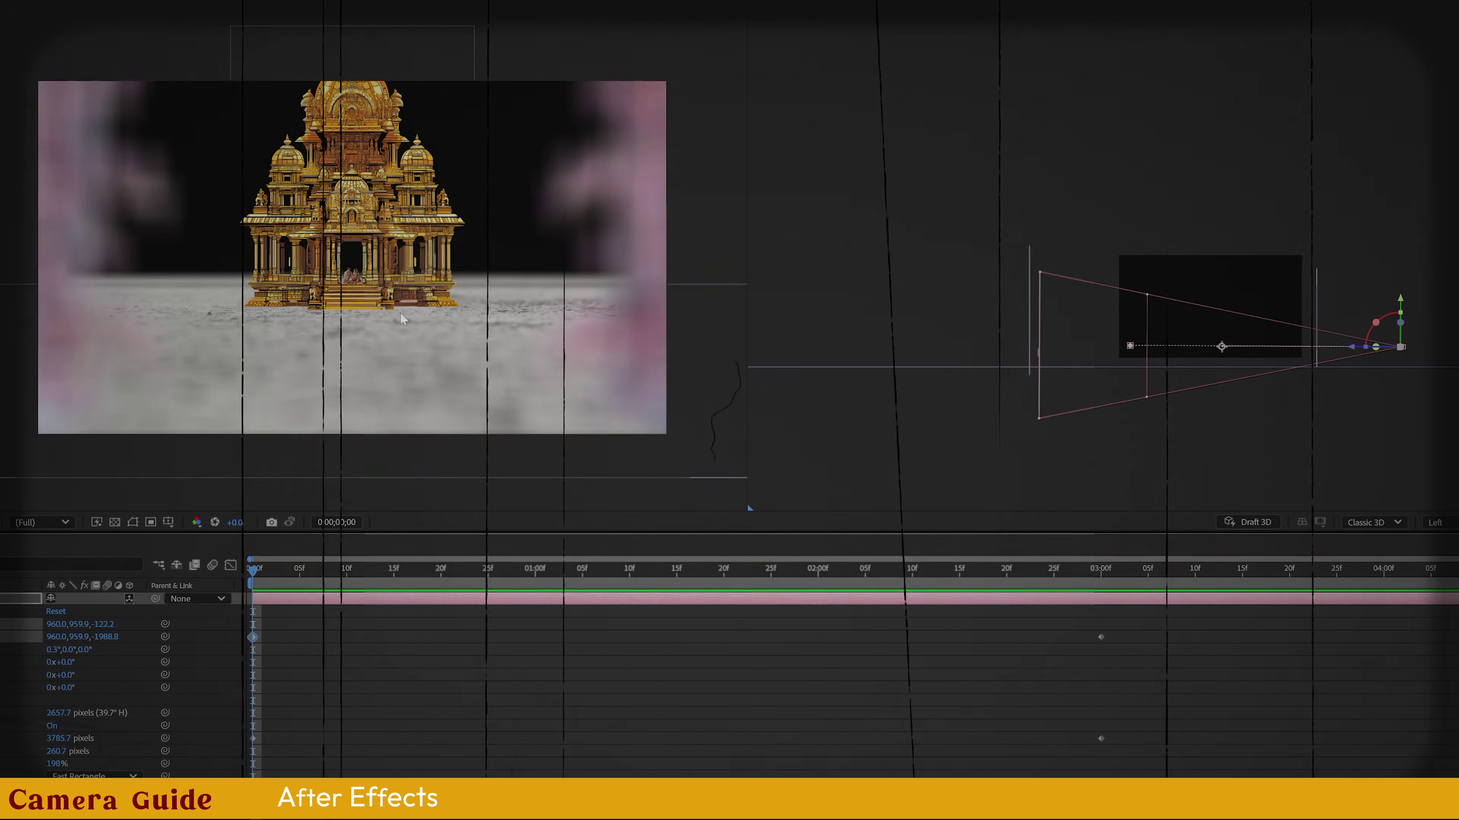
{"action": "scroll", "coordinate": [1035, 359], "scroll_direction": "down", "scroll_amount": 5}
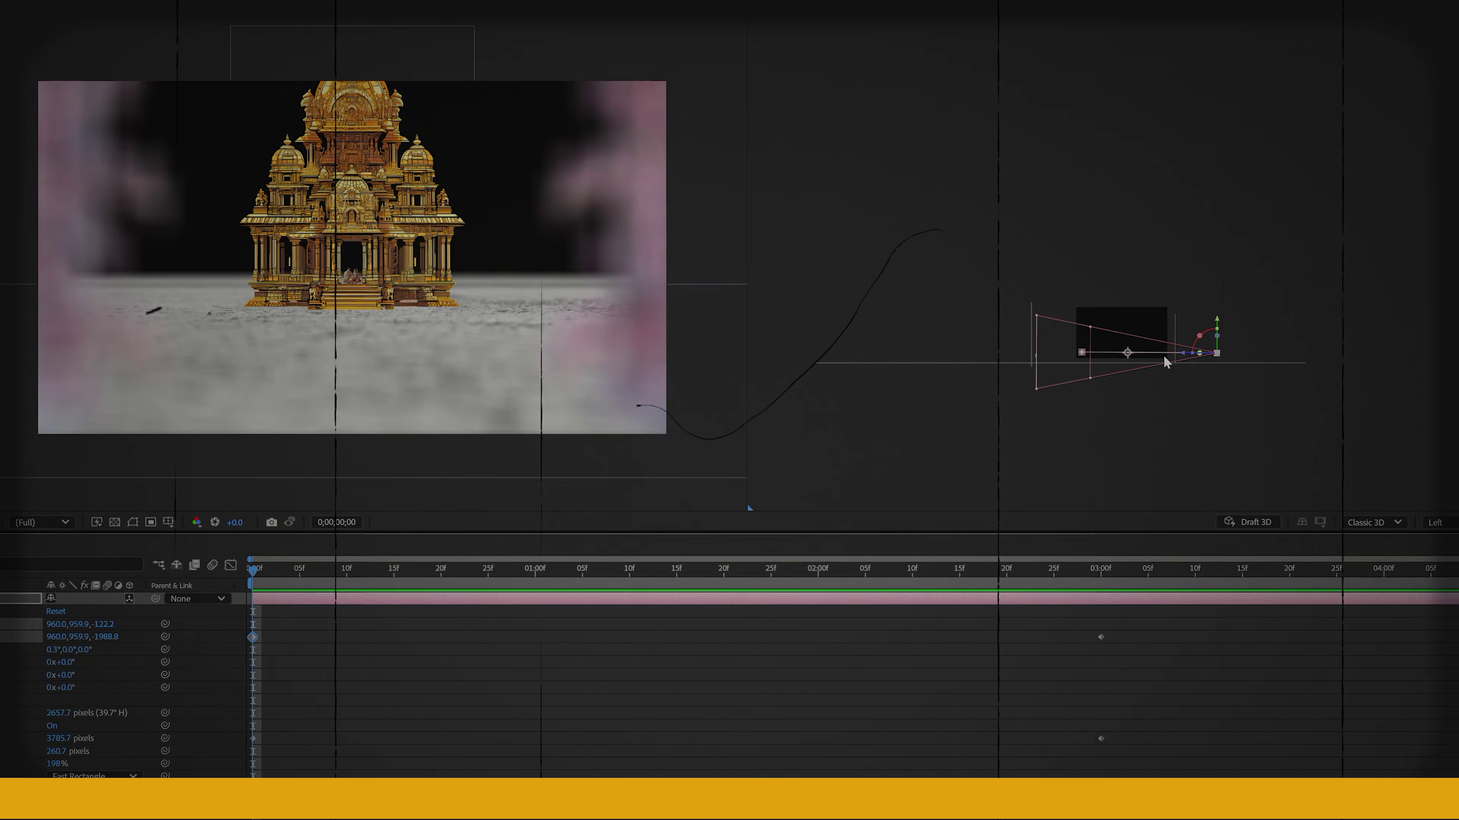
{"action": "left_click_drag", "start_coordinate": [1166, 361], "coordinate": [1317, 316]}
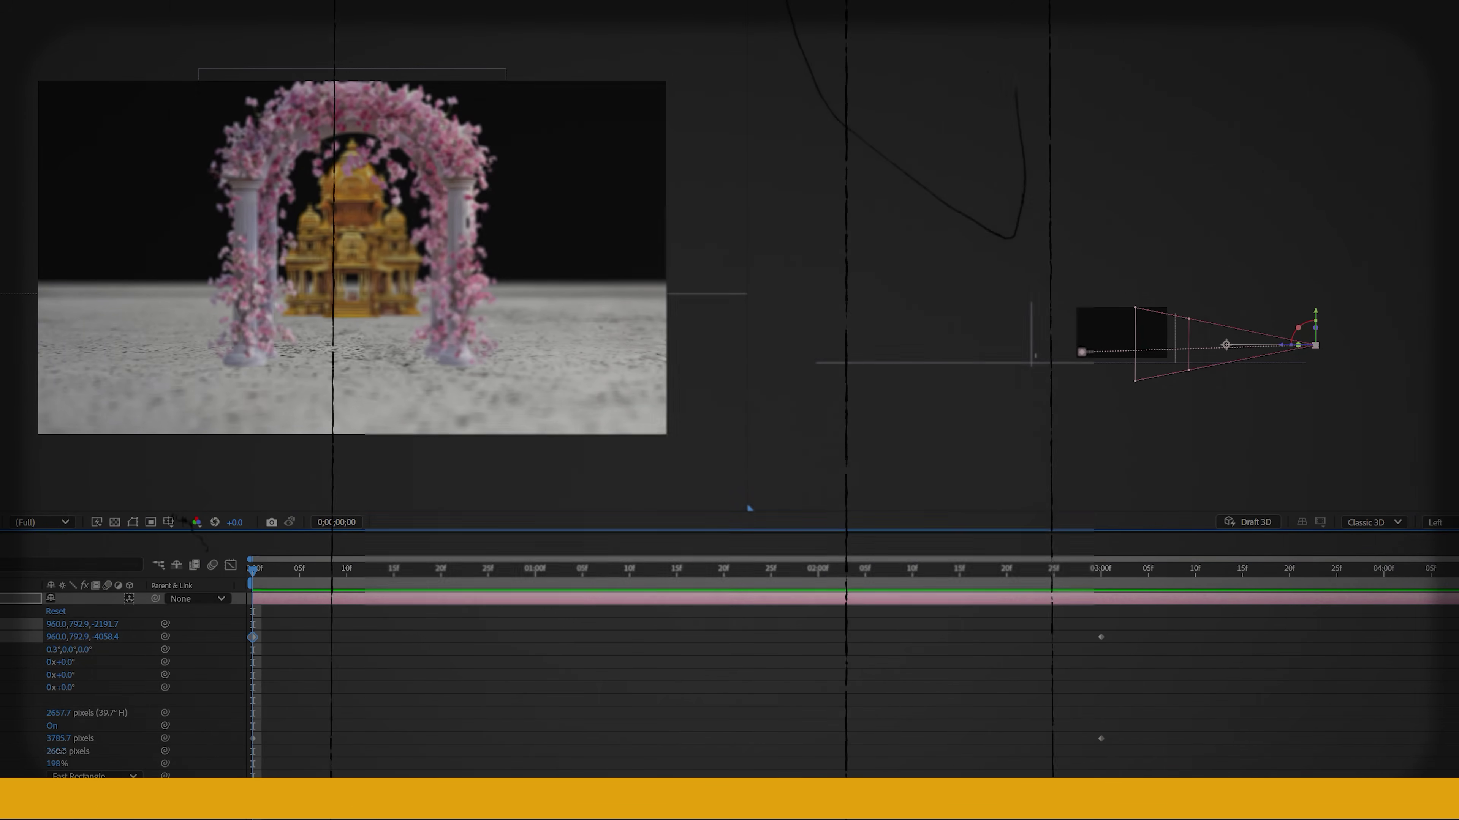
{"action": "left_click_drag", "start_coordinate": [62, 752], "coordinate": [1, 753]}
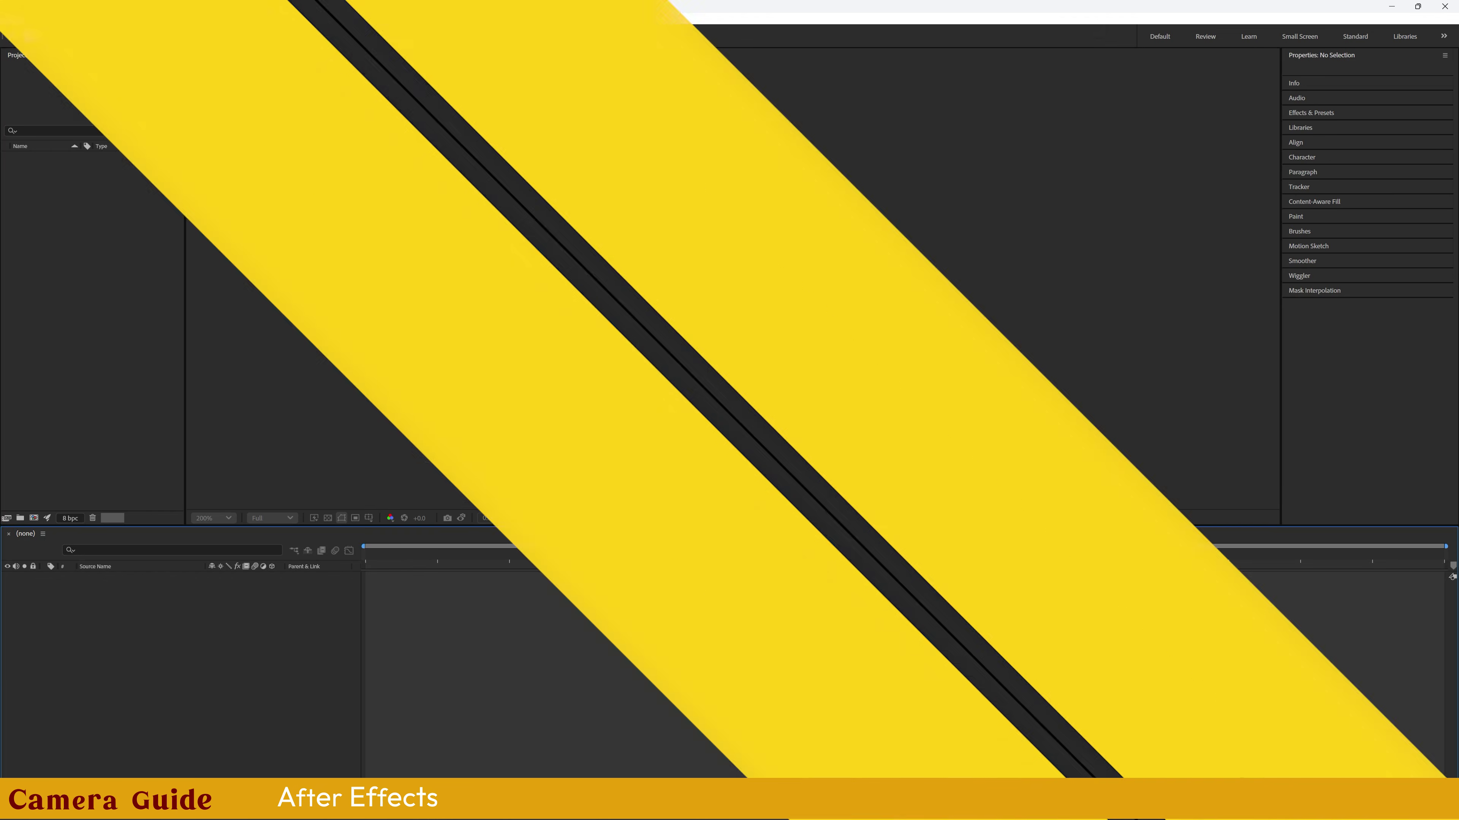
- Create a new composition with the Social Media Landscape 1280x720 30 fps preset
{"action": "key", "text": "ctrl+n"}
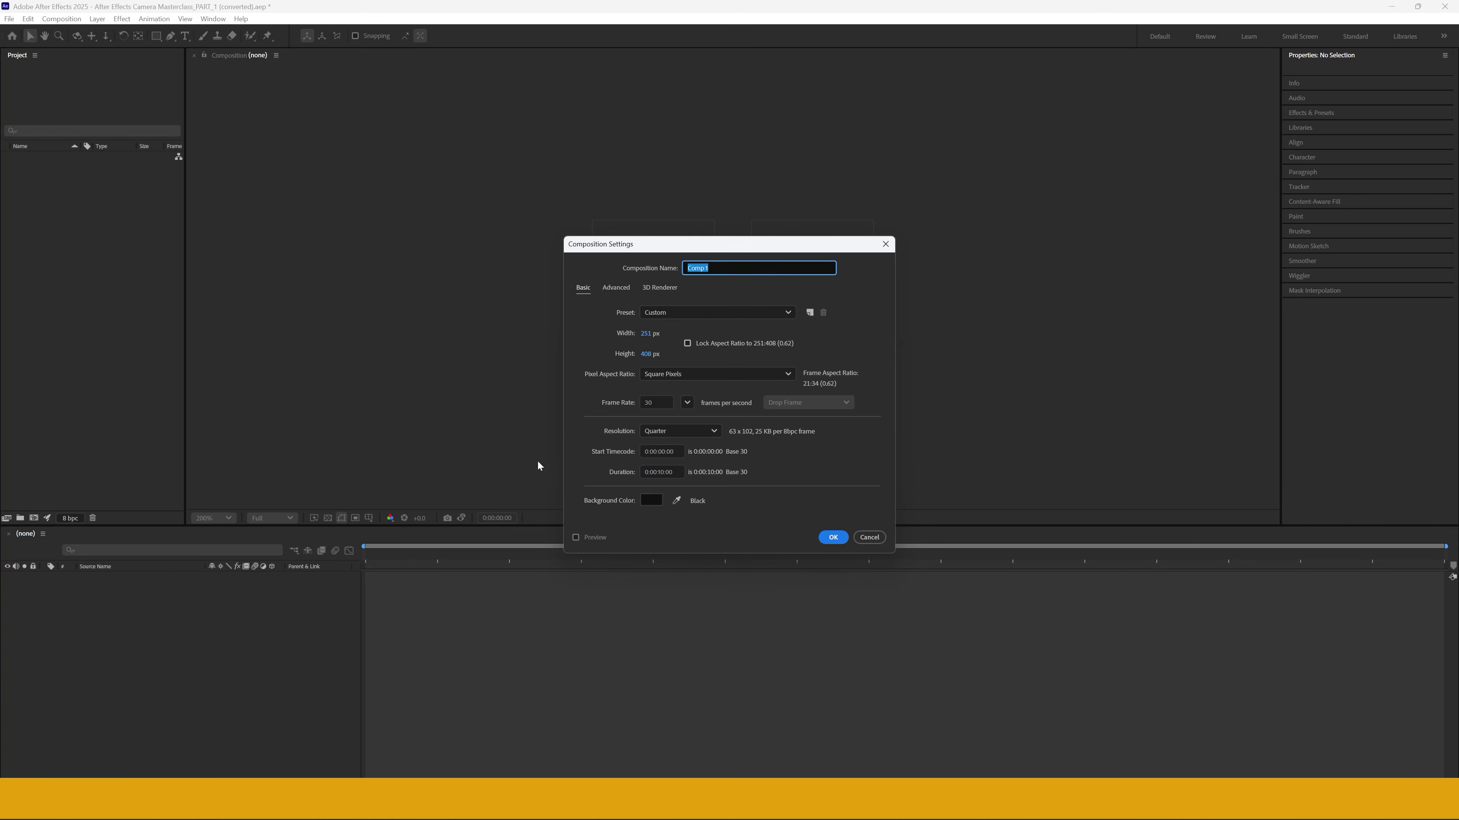
{"action": "left_click", "coordinate": [679, 313]}
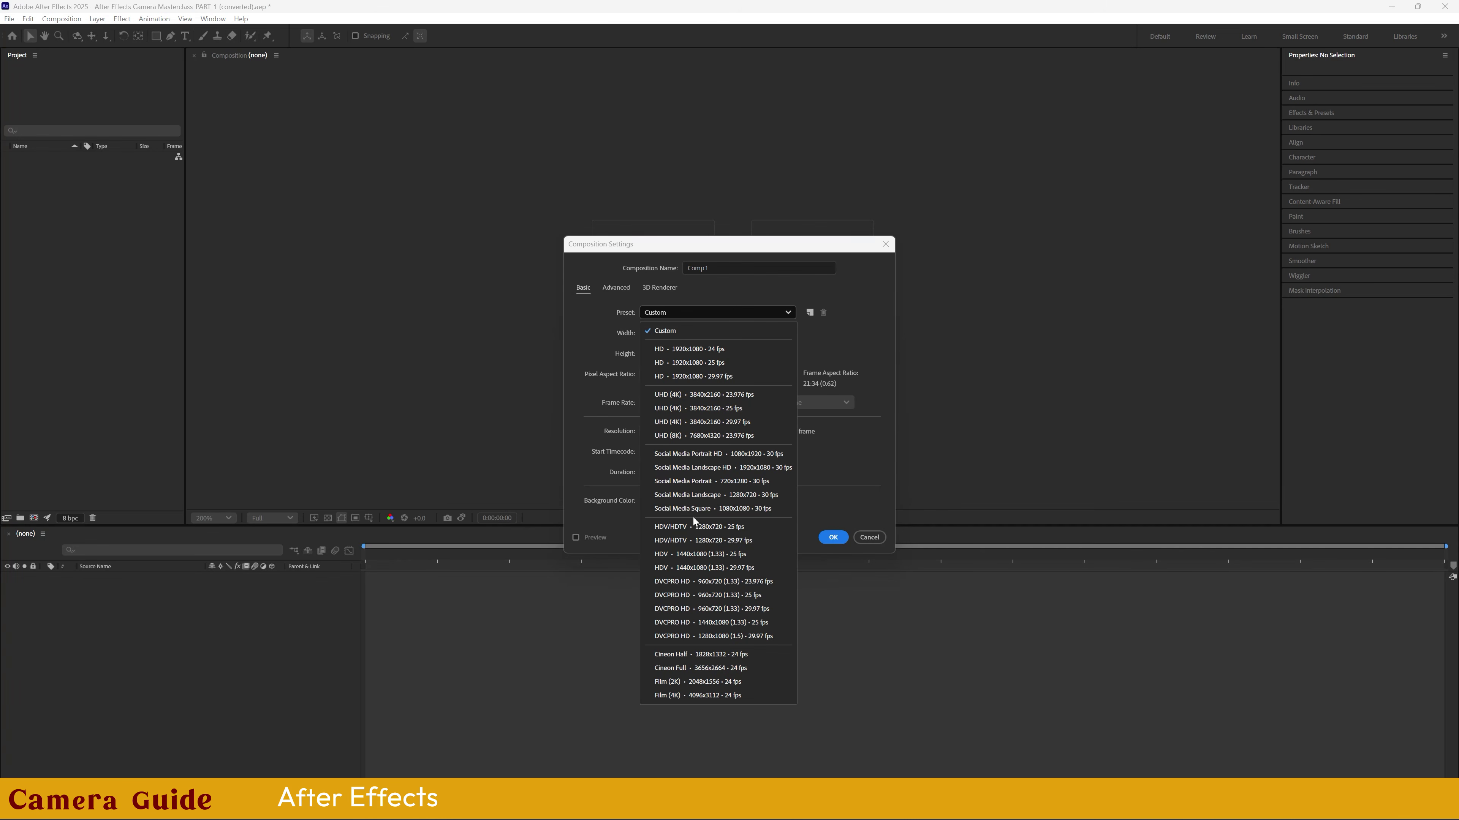
{"action": "left_click", "coordinate": [696, 496]}
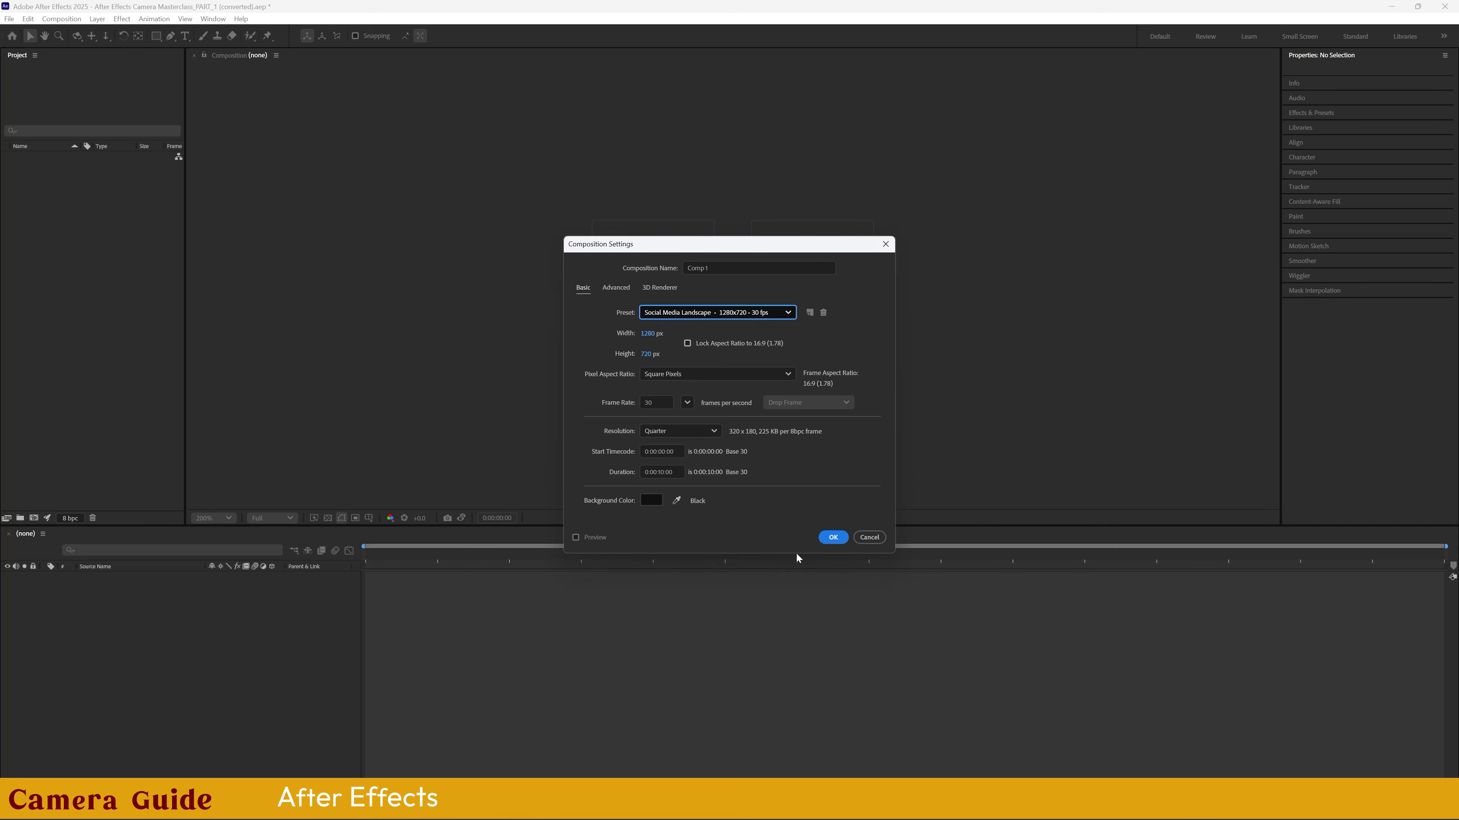
{"action": "left_click", "coordinate": [831, 537]}
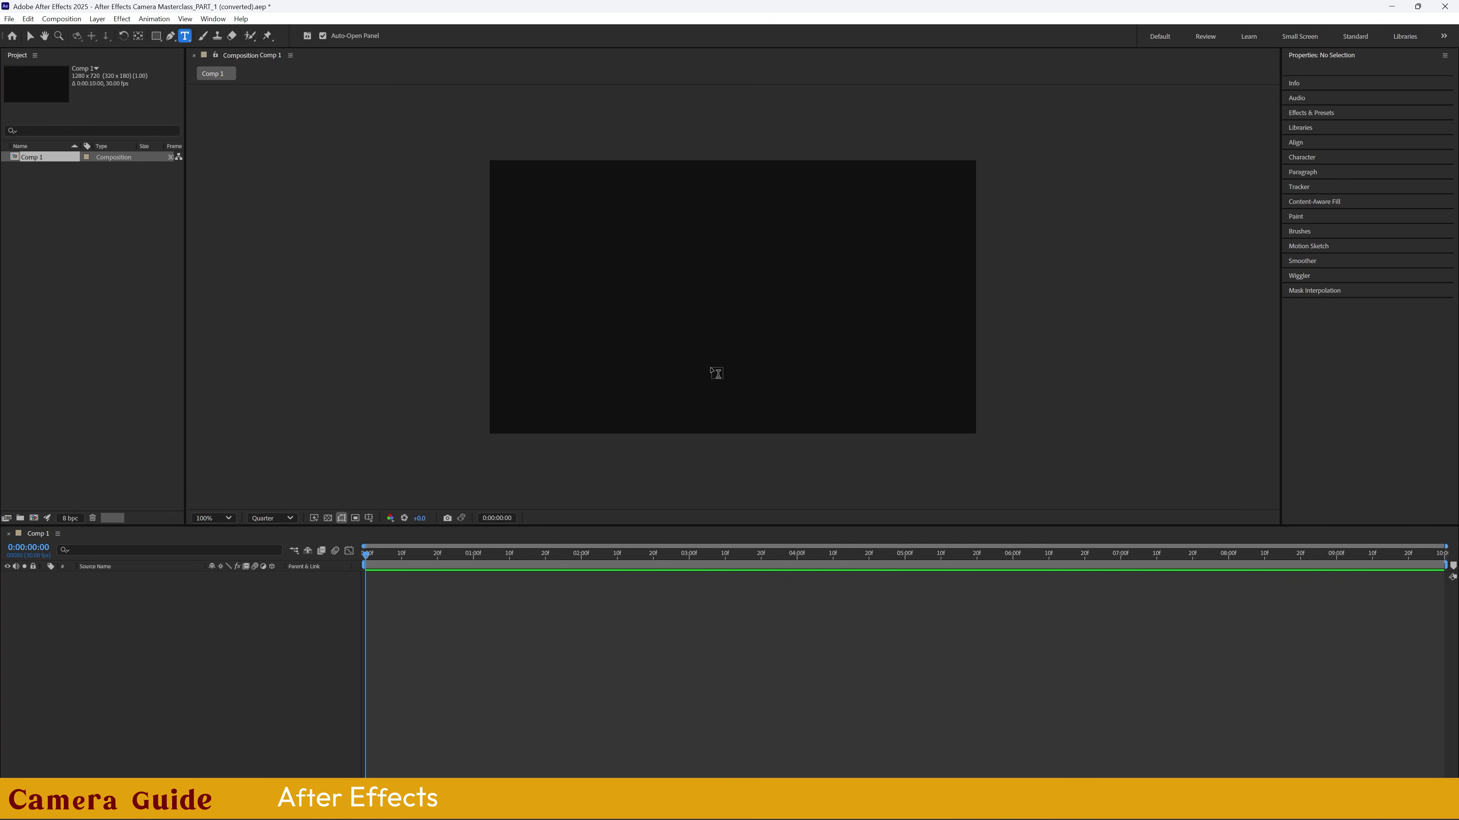
- Add a "Text 01" text layer, then duplicate it and change the copy's text to "Text 02"
{"action": "left_click", "coordinate": [672, 308]}
{"action": "type", "text": "Text 01"}
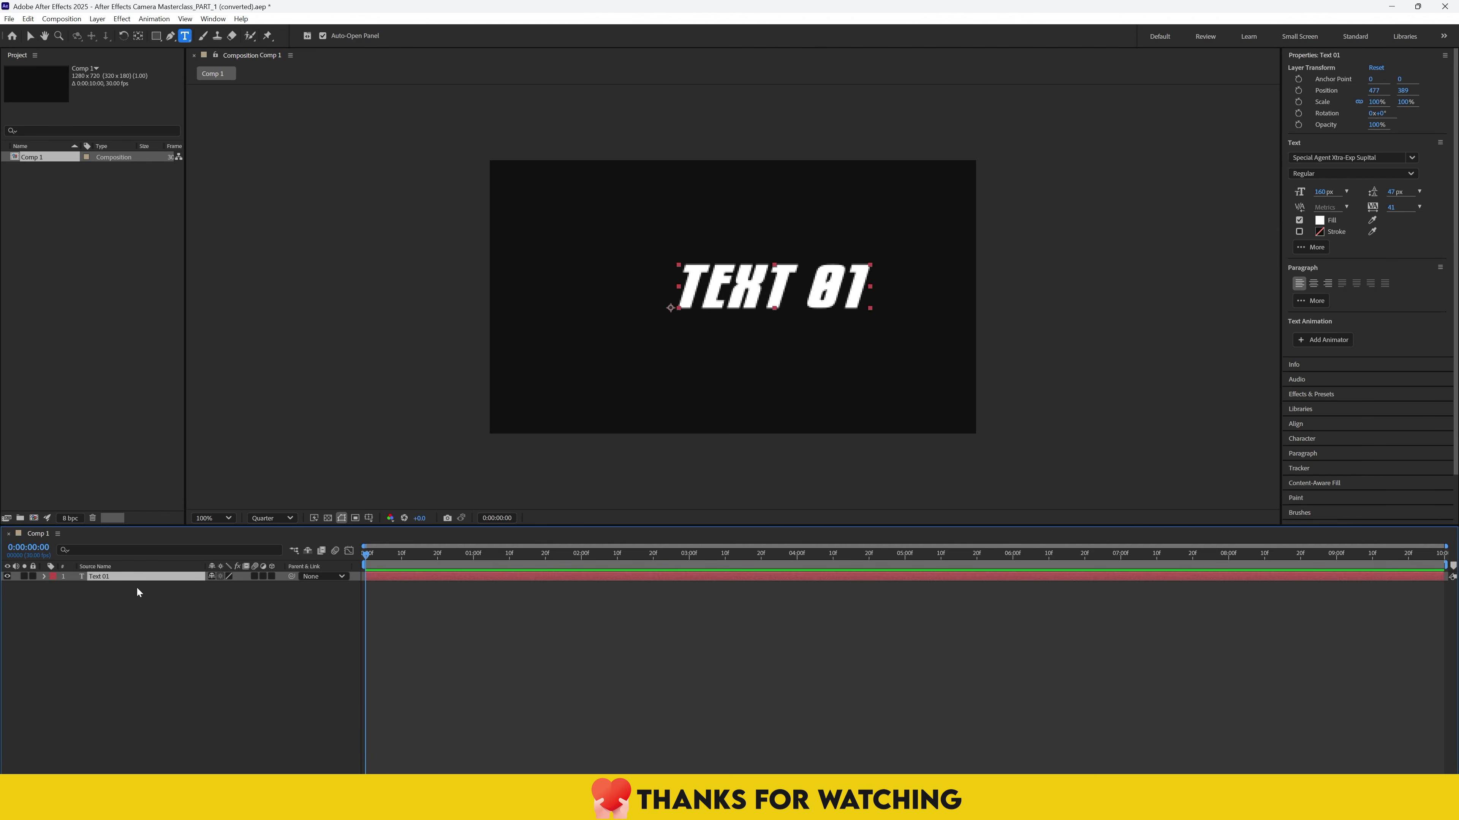
{"action": "key", "text": "ctrl+d"}
{"action": "double_click", "coordinate": [138, 577]}
{"action": "left_click_drag", "start_coordinate": [871, 288], "coordinate": [836, 299]}
{"action": "type", "text": "2"}
{"action": "left_click", "coordinate": [271, 693]}
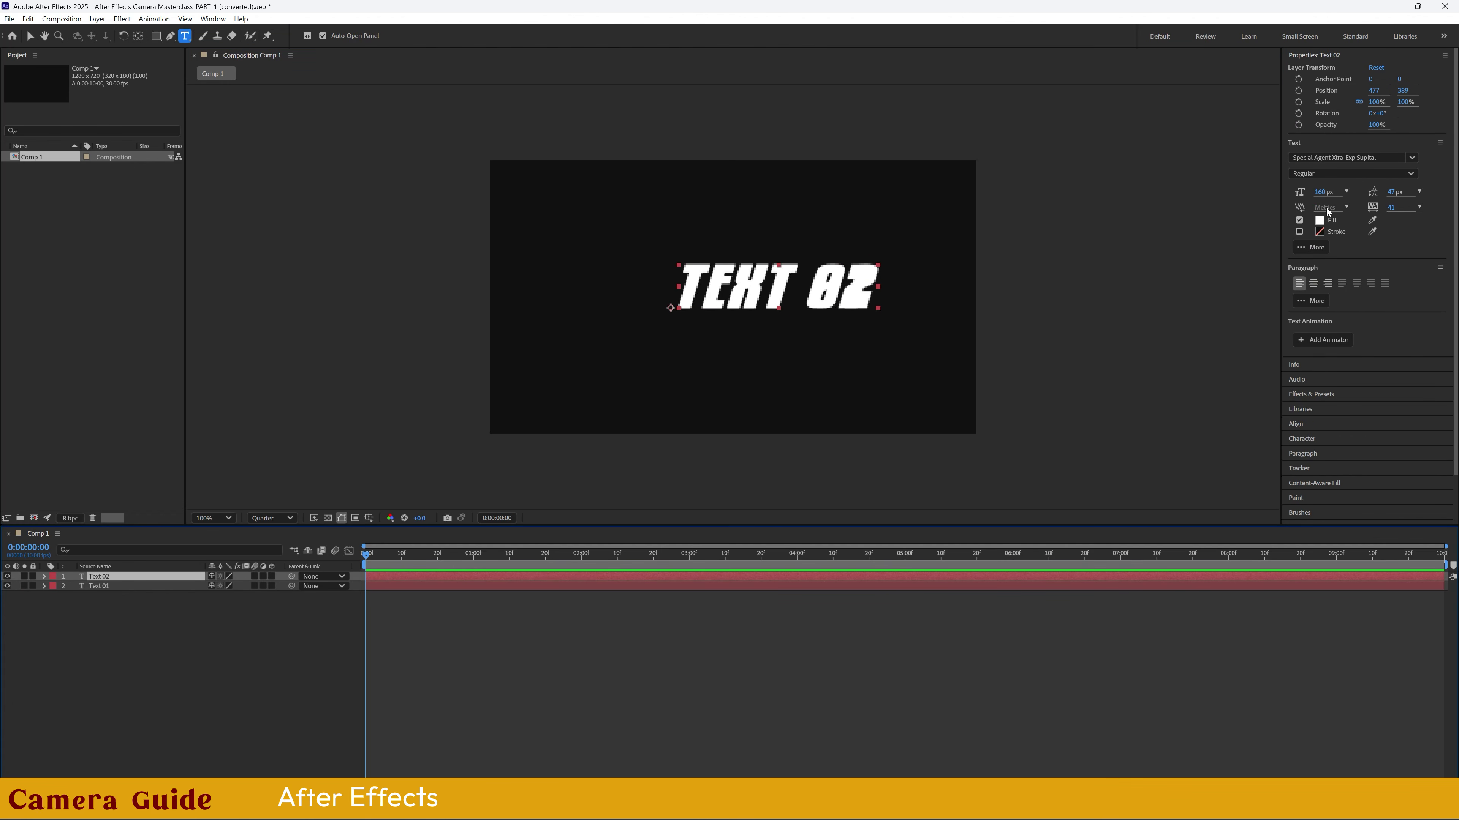
- Center the Text 02 and Text 01 layers horizontally and vertically in the composition
{"action": "mouse_move", "coordinate": [1402, 91]}
{"action": "left_mouse_down"}
{"action": "mouse_move", "coordinate": [1388, 91]}
{"action": "mouse_move", "coordinate": [1456, 90]}
{"action": "mouse_move", "coordinate": [1396, 90]}
{"action": "left_mouse_up"}
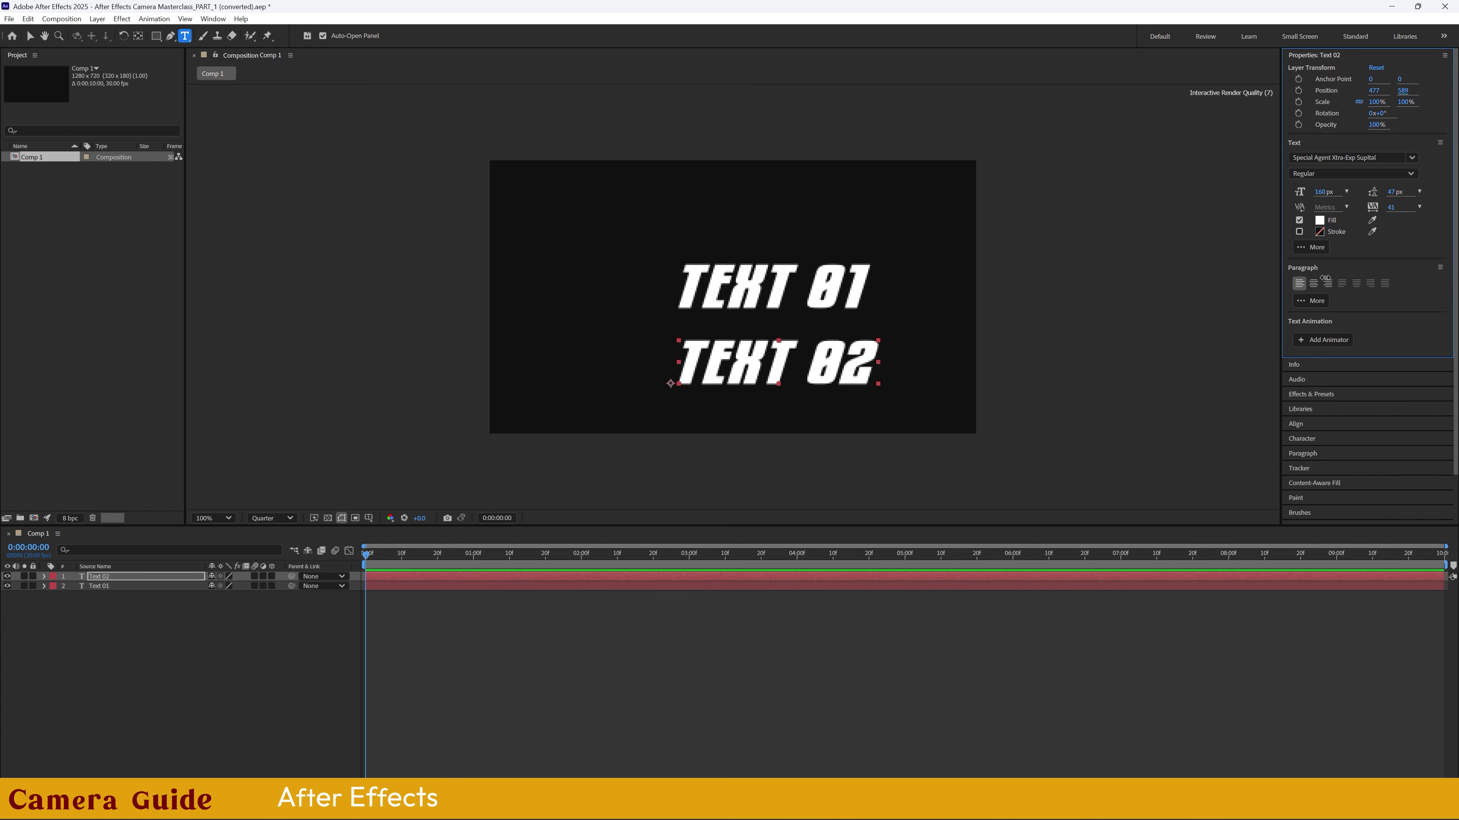
{"action": "left_click", "coordinate": [1305, 379]}
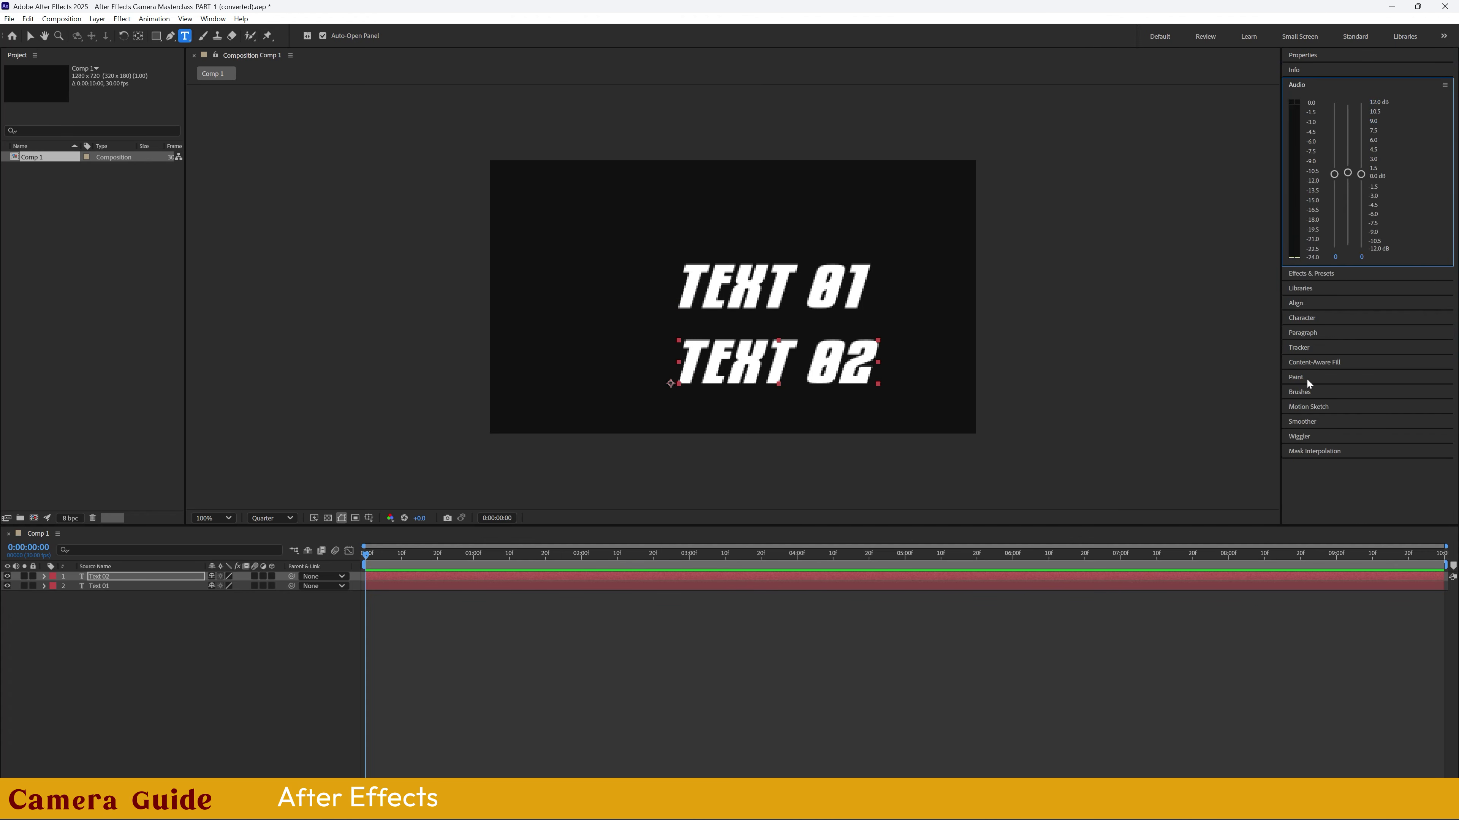
{"action": "left_click", "coordinate": [1297, 301]}
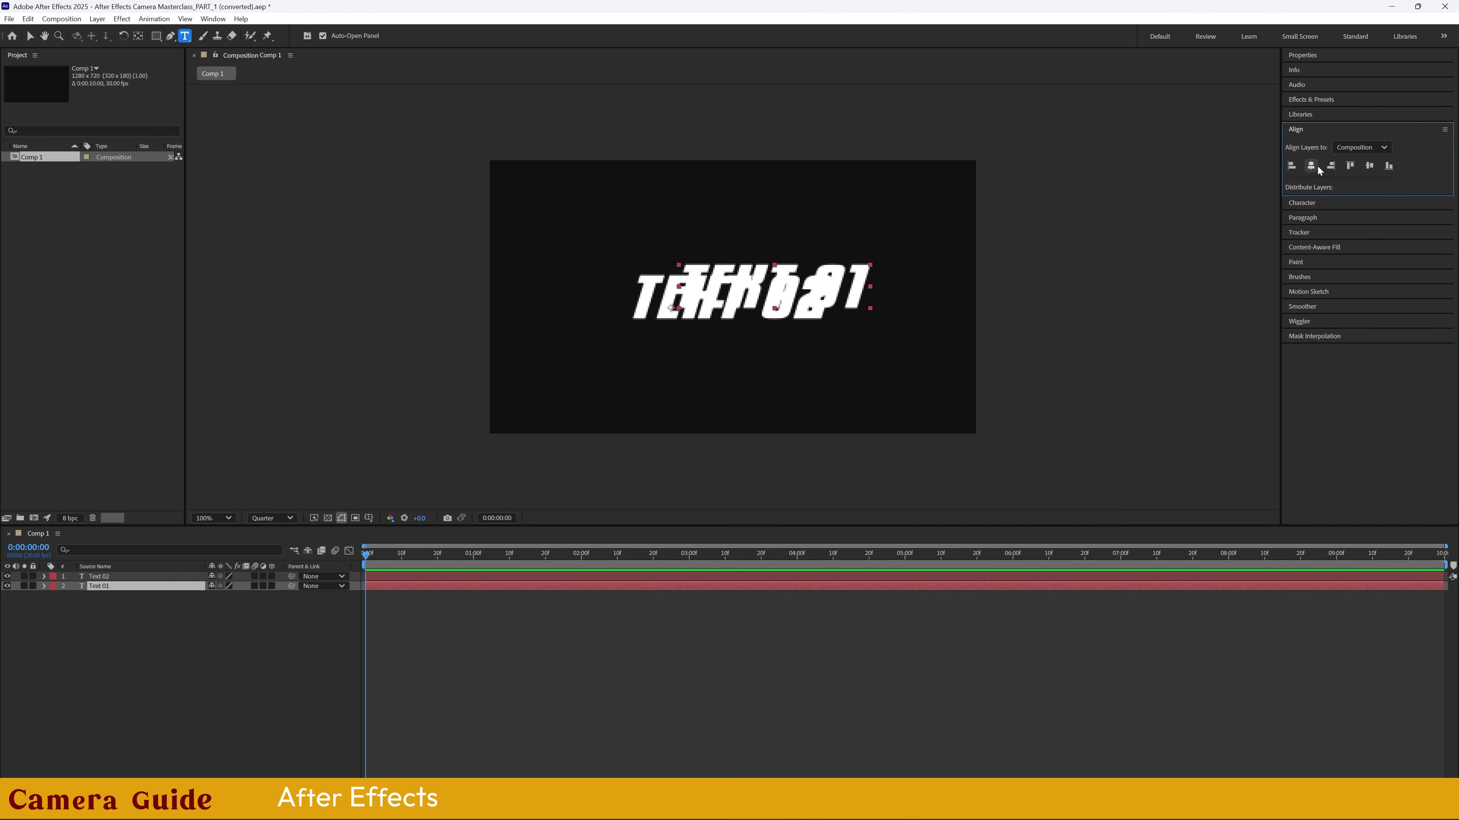
- Lower the Text 01 layer's Y position so it sits beneath Text 02, widening the Properties panel
{"action": "left_click", "coordinate": [1303, 58]}
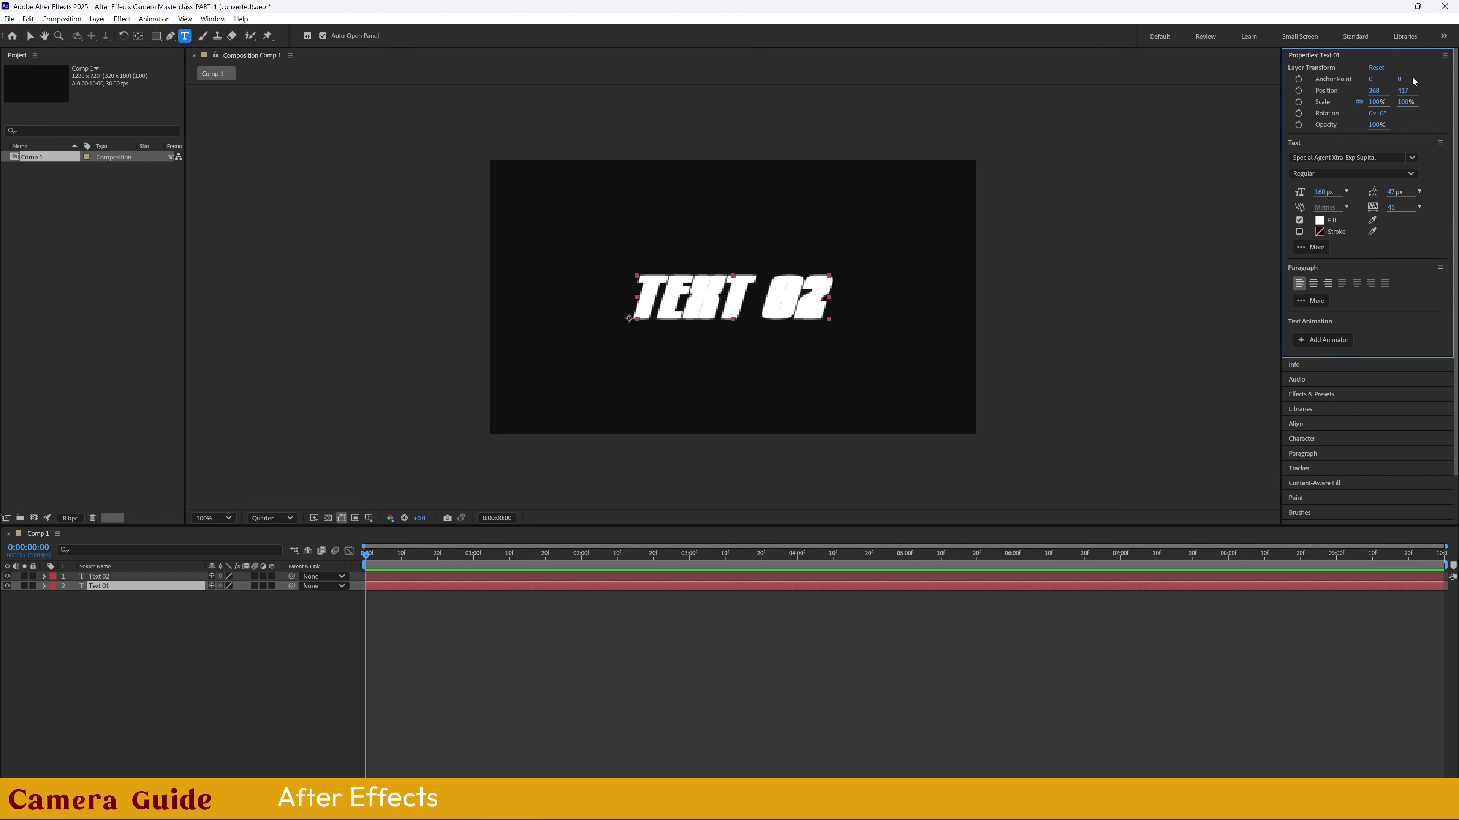
{"action": "left_click_drag", "start_coordinate": [1403, 91], "coordinate": [1437, 91]}
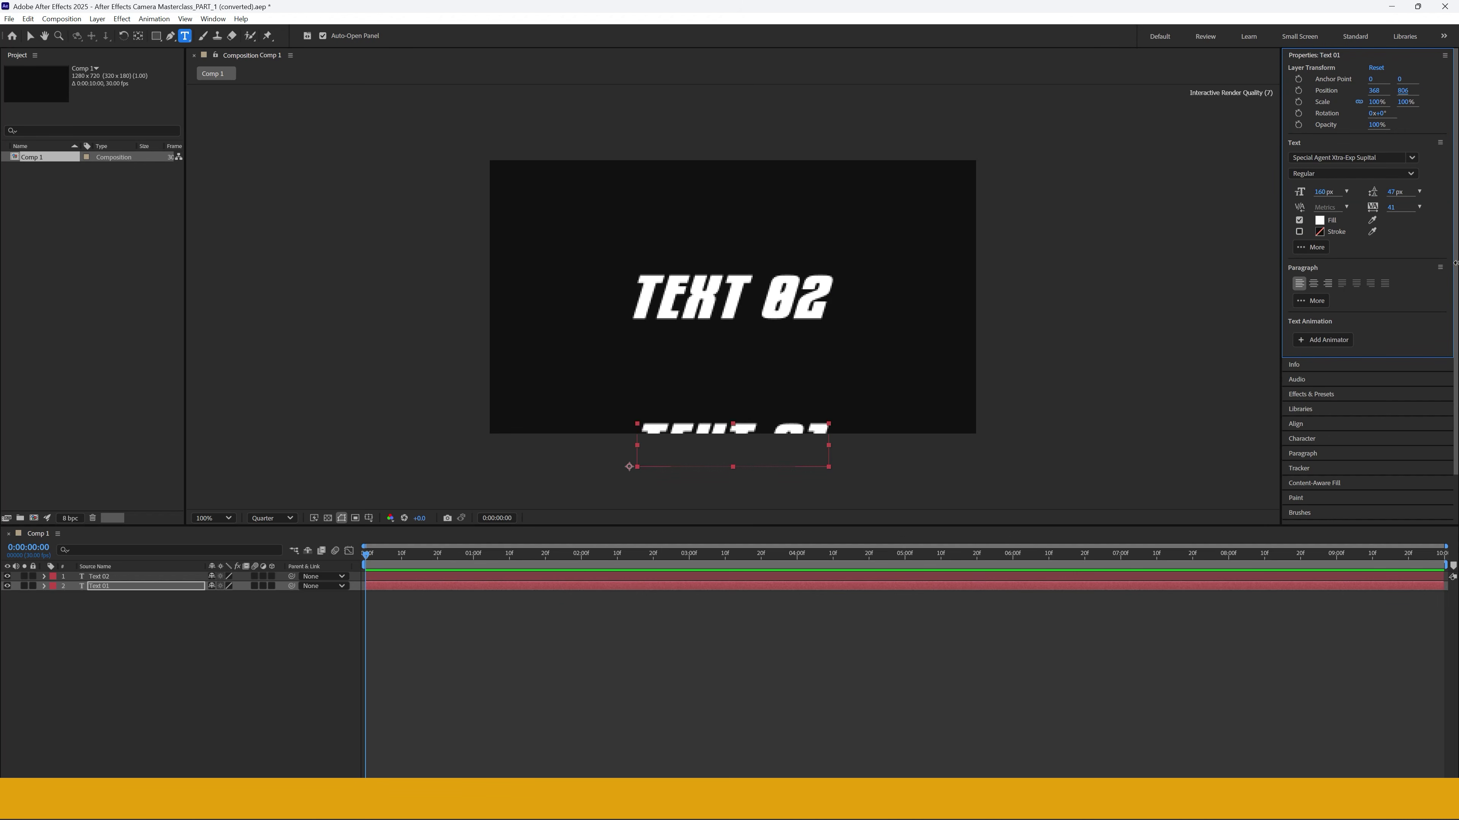
{"action": "left_click_drag", "start_coordinate": [1280, 345], "coordinate": [938, 345]}
{"action": "left_click_drag", "start_coordinate": [1243, 91], "coordinate": [1140, 91]}
{"action": "left_click", "coordinate": [117, 707]}
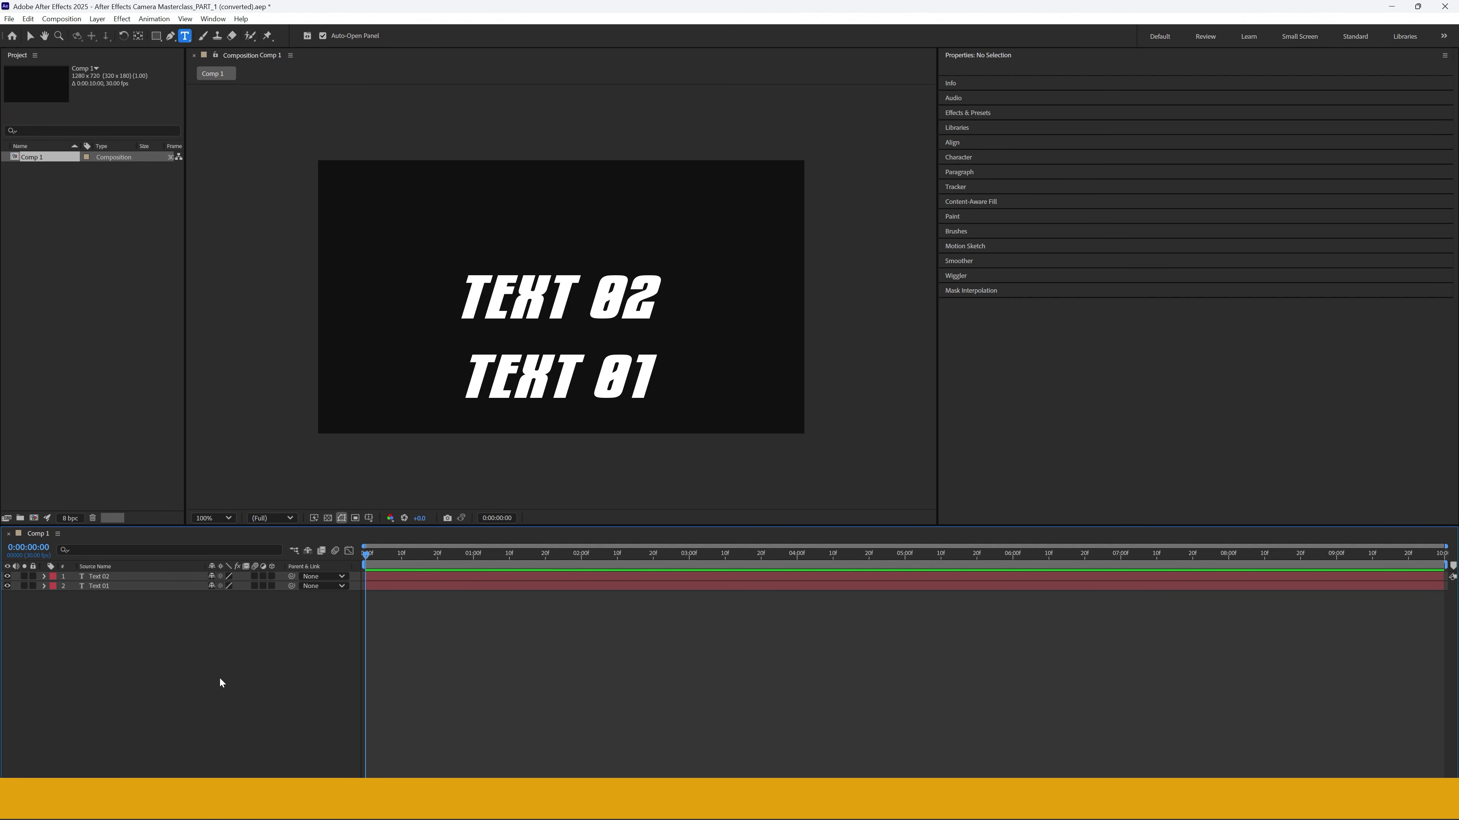
- Create a second composition, Comp 2, with the same 1280x720 30 fps preset
{"action": "right_click", "coordinate": [235, 628]}
{"action": "mouse_move", "coordinate": [274, 641]}
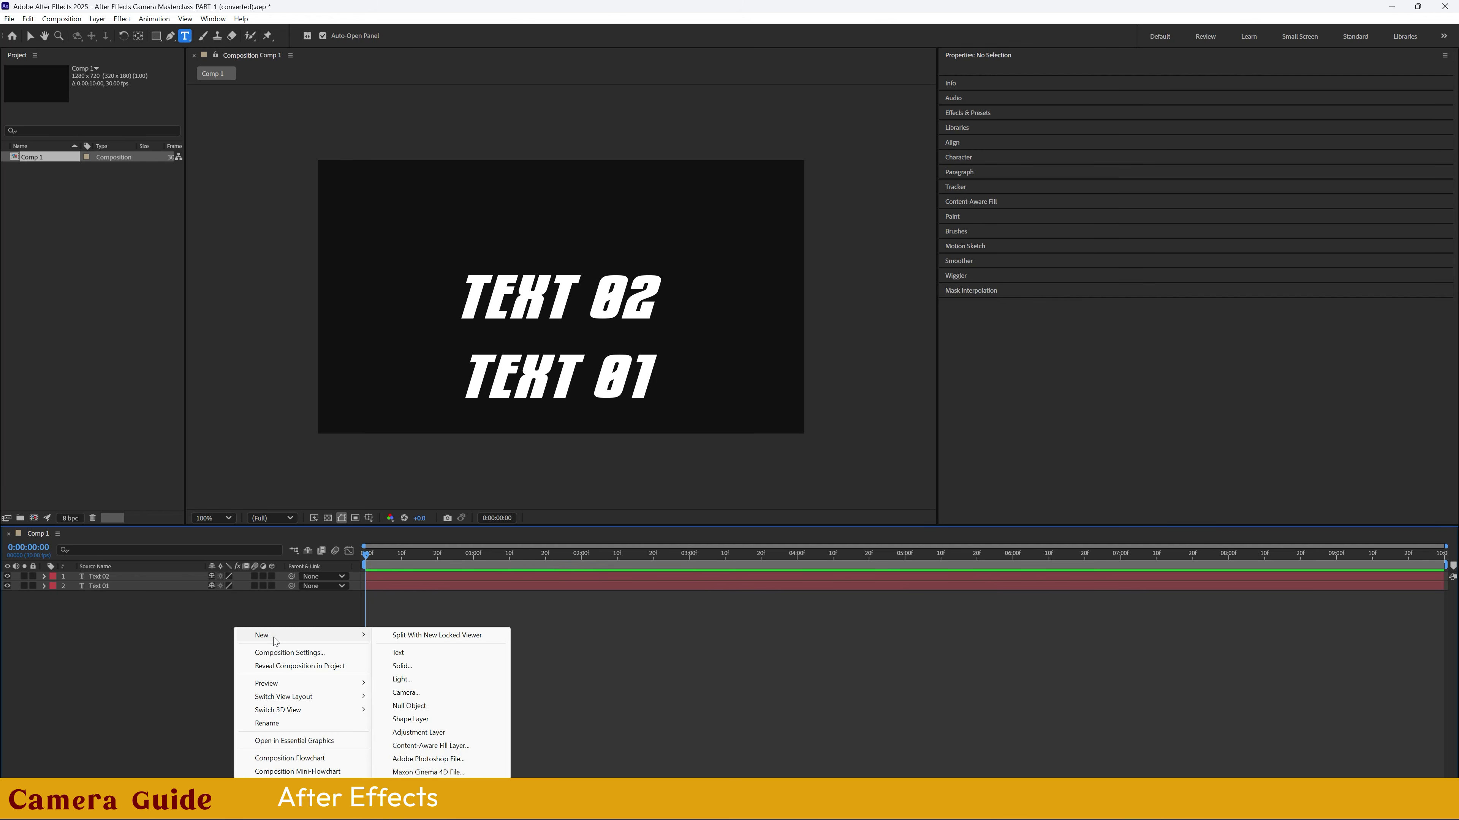
{"action": "left_click", "coordinate": [29, 19]}
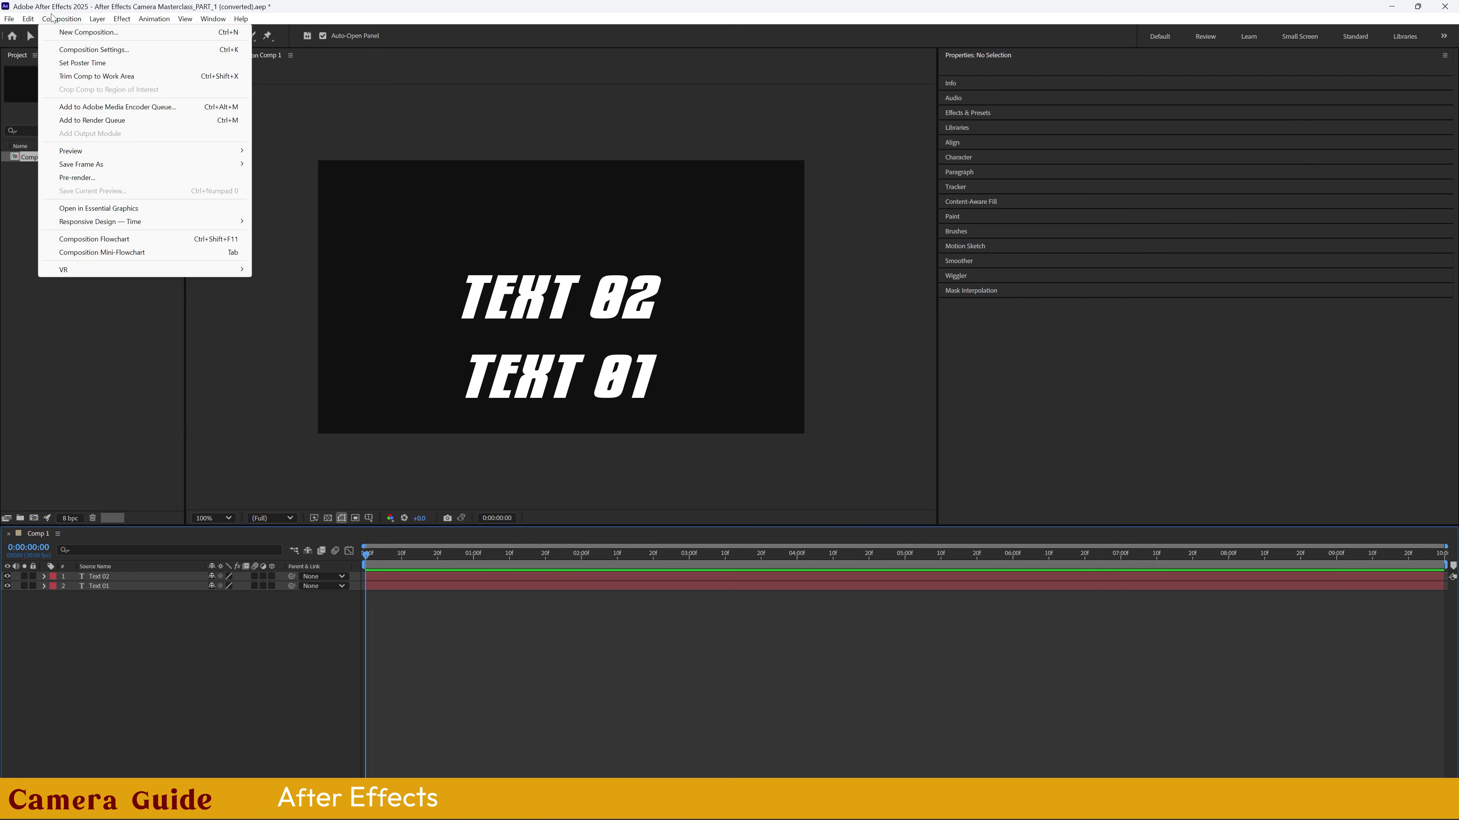
{"action": "left_click", "coordinate": [77, 33]}
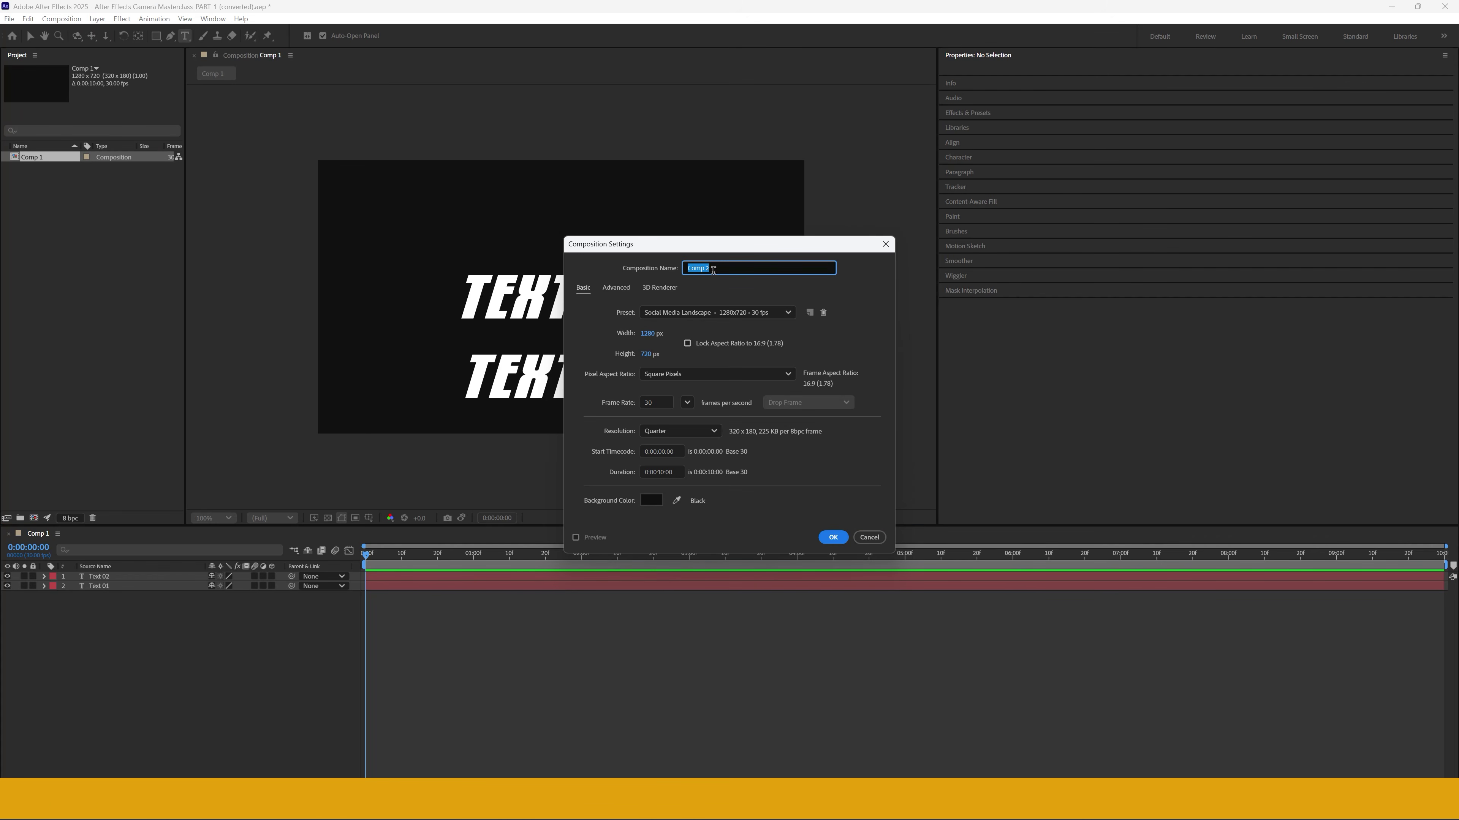
{"action": "left_click", "coordinate": [833, 538]}
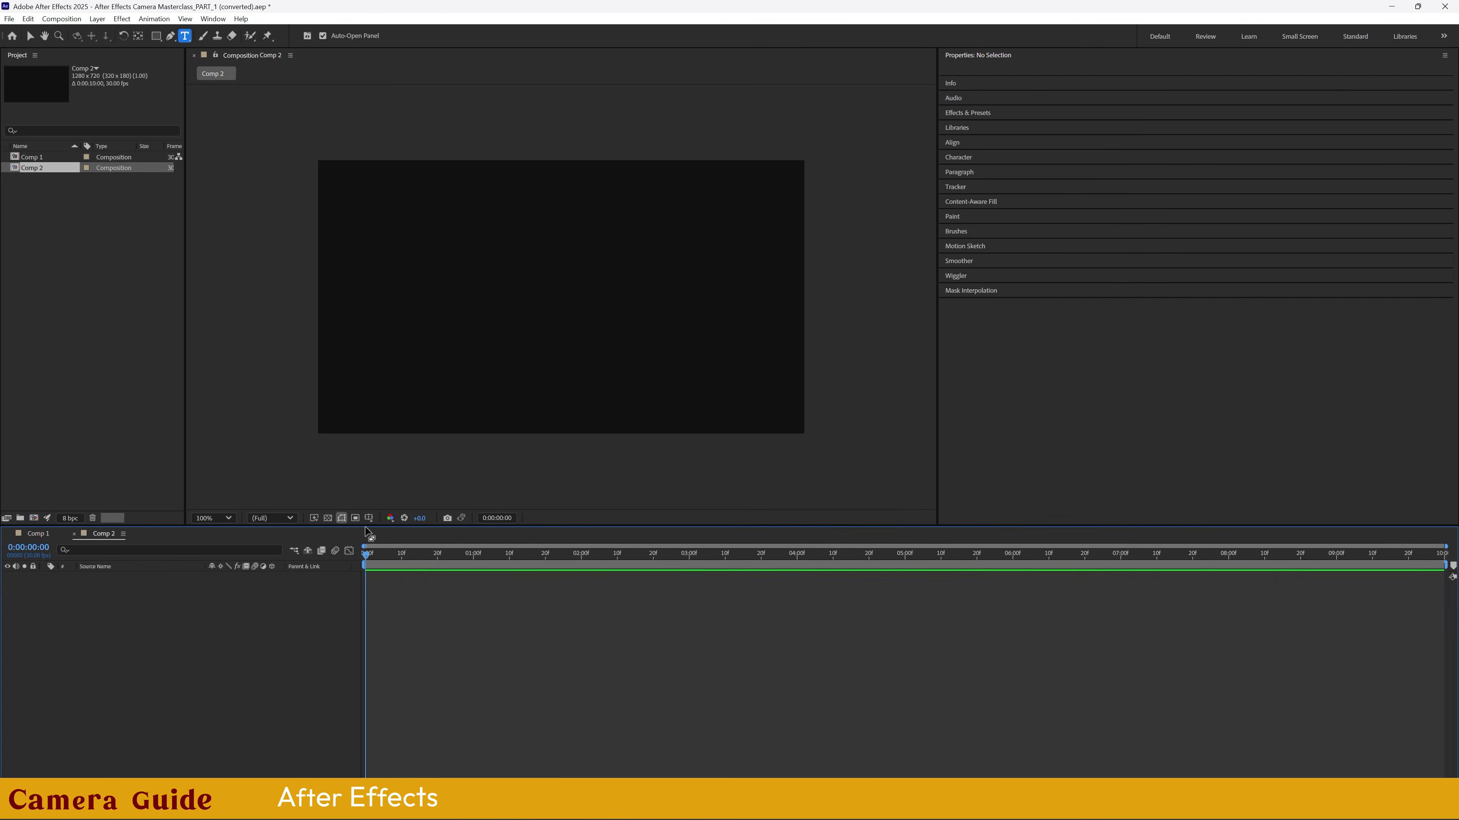
- Copy both text layers from Comp 1 and paste them into Comp 2
{"action": "left_click", "coordinate": [35, 536]}
{"action": "left_click_drag", "start_coordinate": [186, 669], "coordinate": [117, 575]}
{"action": "key", "text": "ctrl+c"}
{"action": "left_click", "coordinate": [104, 534]}
{"action": "key", "text": "ctrl+v"}
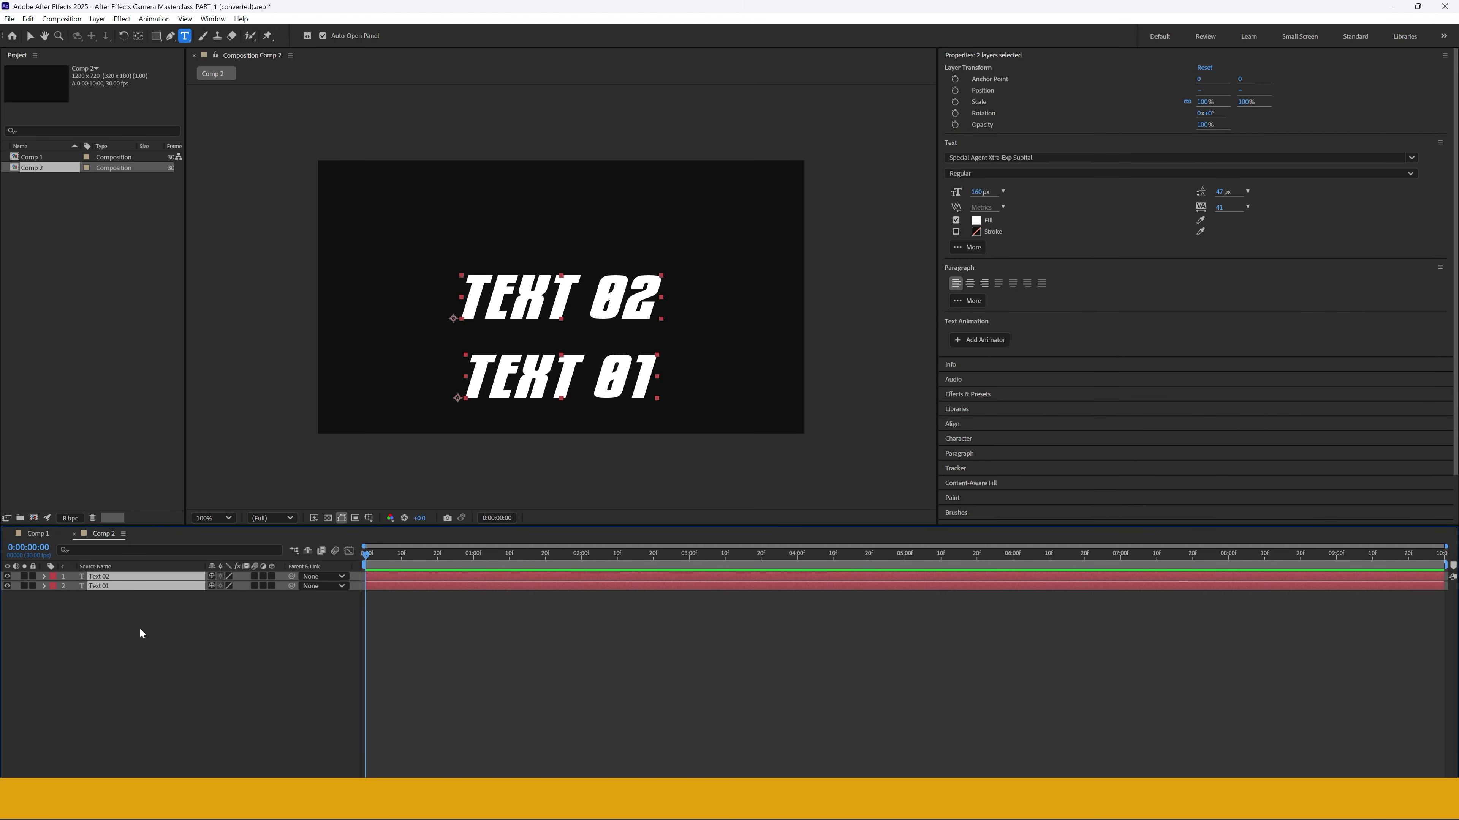
- Switch between Comp 1 and Comp 2 to compare their text layers
{"action": "left_click", "coordinate": [182, 637]}
{"action": "left_click", "coordinate": [35, 534]}
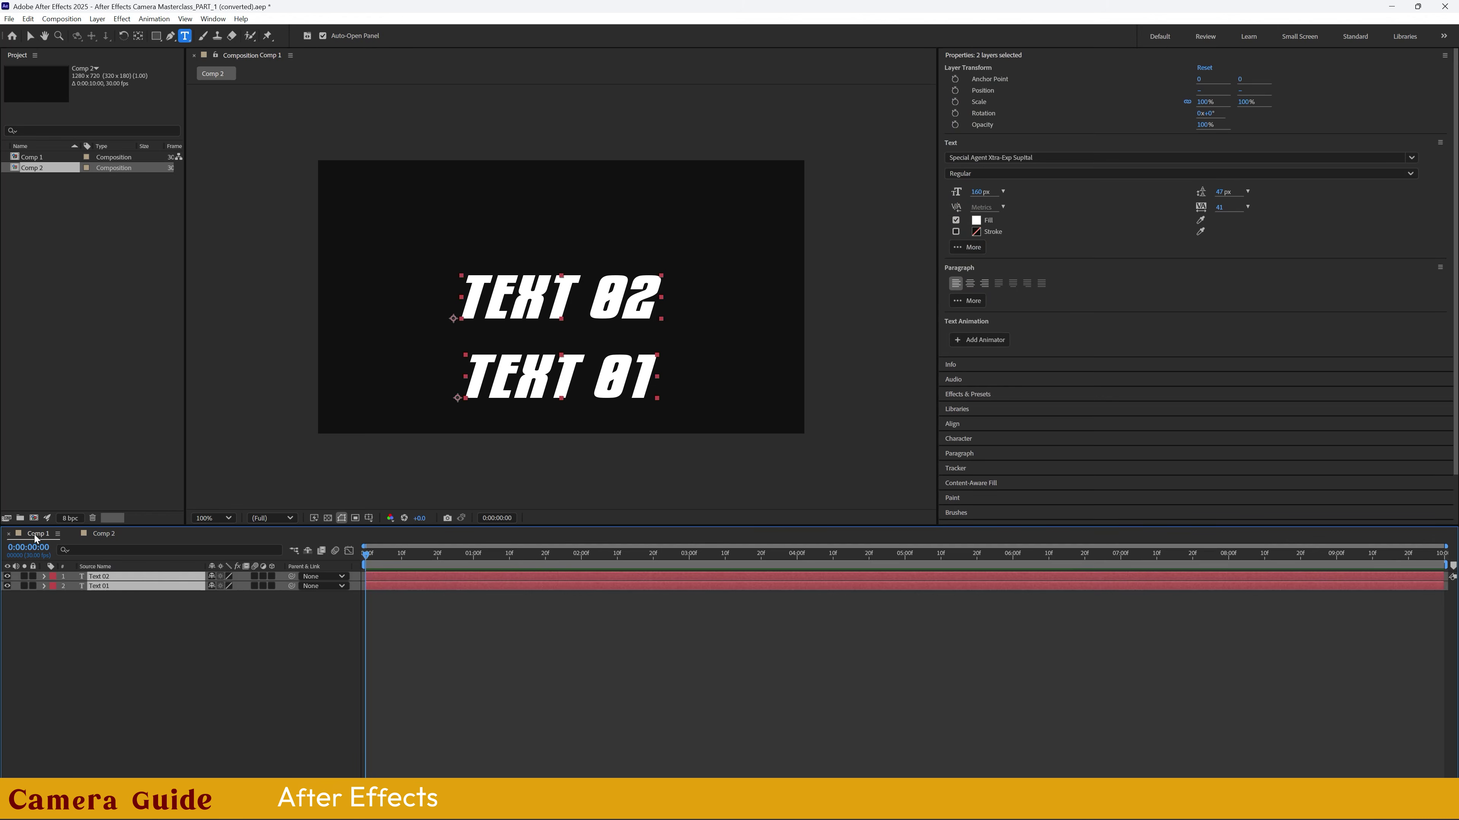
{"action": "left_click", "coordinate": [92, 603]}
{"action": "left_click", "coordinate": [103, 534]}
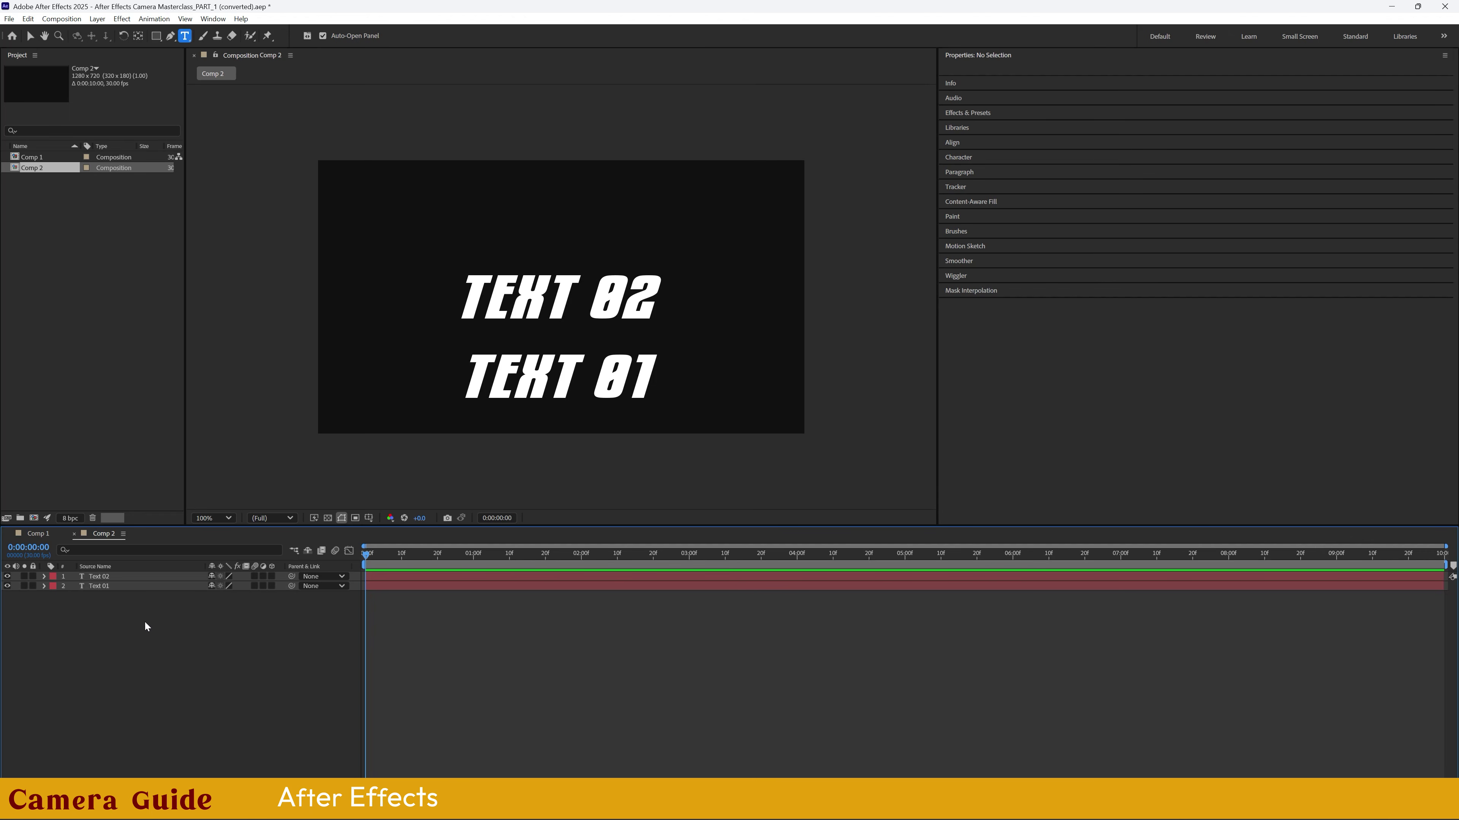
{"action": "left_click", "coordinate": [37, 534]}
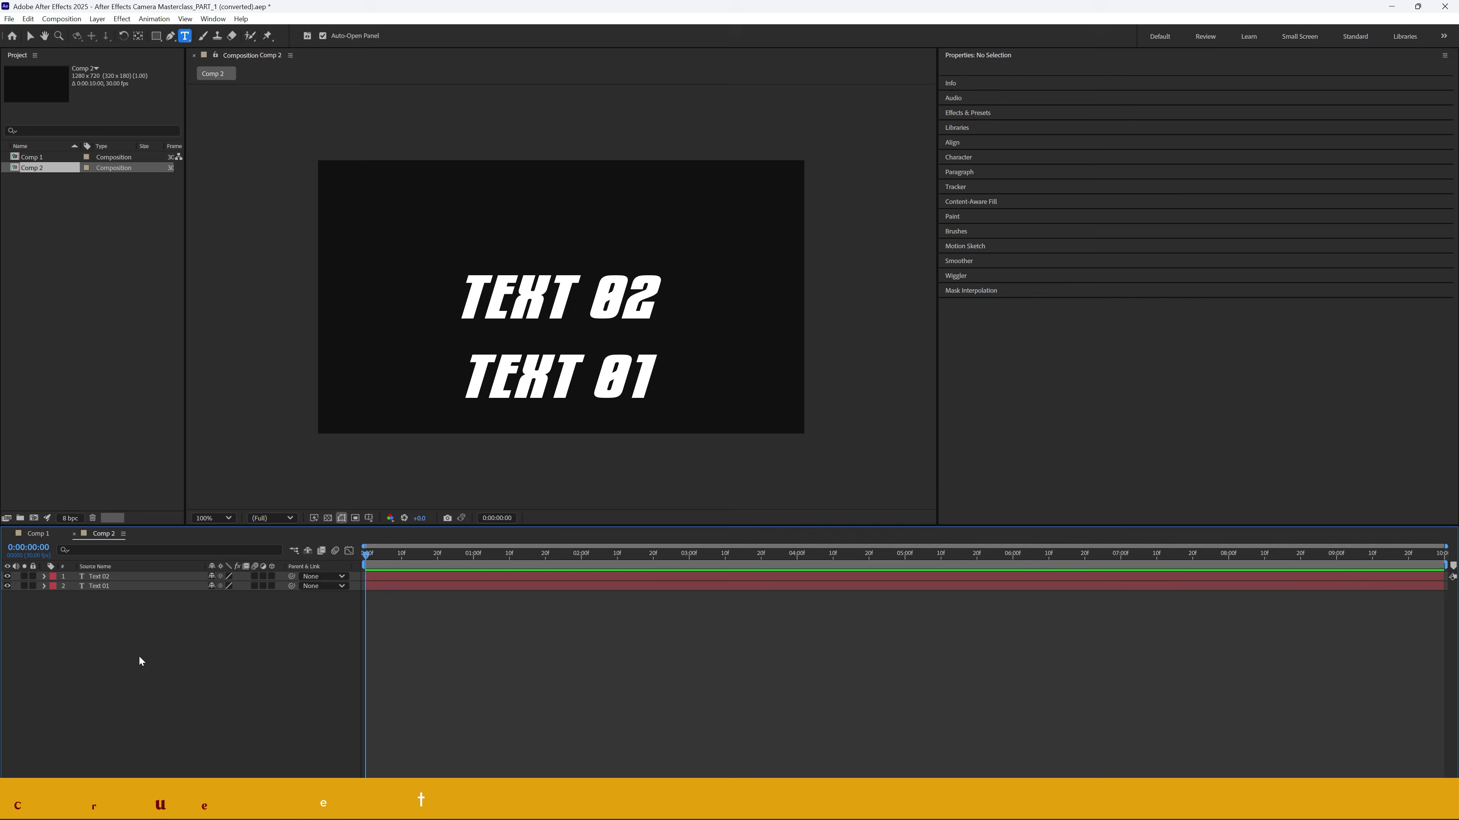
- Add a two-node camera with the 50mm preset to Comp 2
{"action": "right_click", "coordinate": [177, 646]}
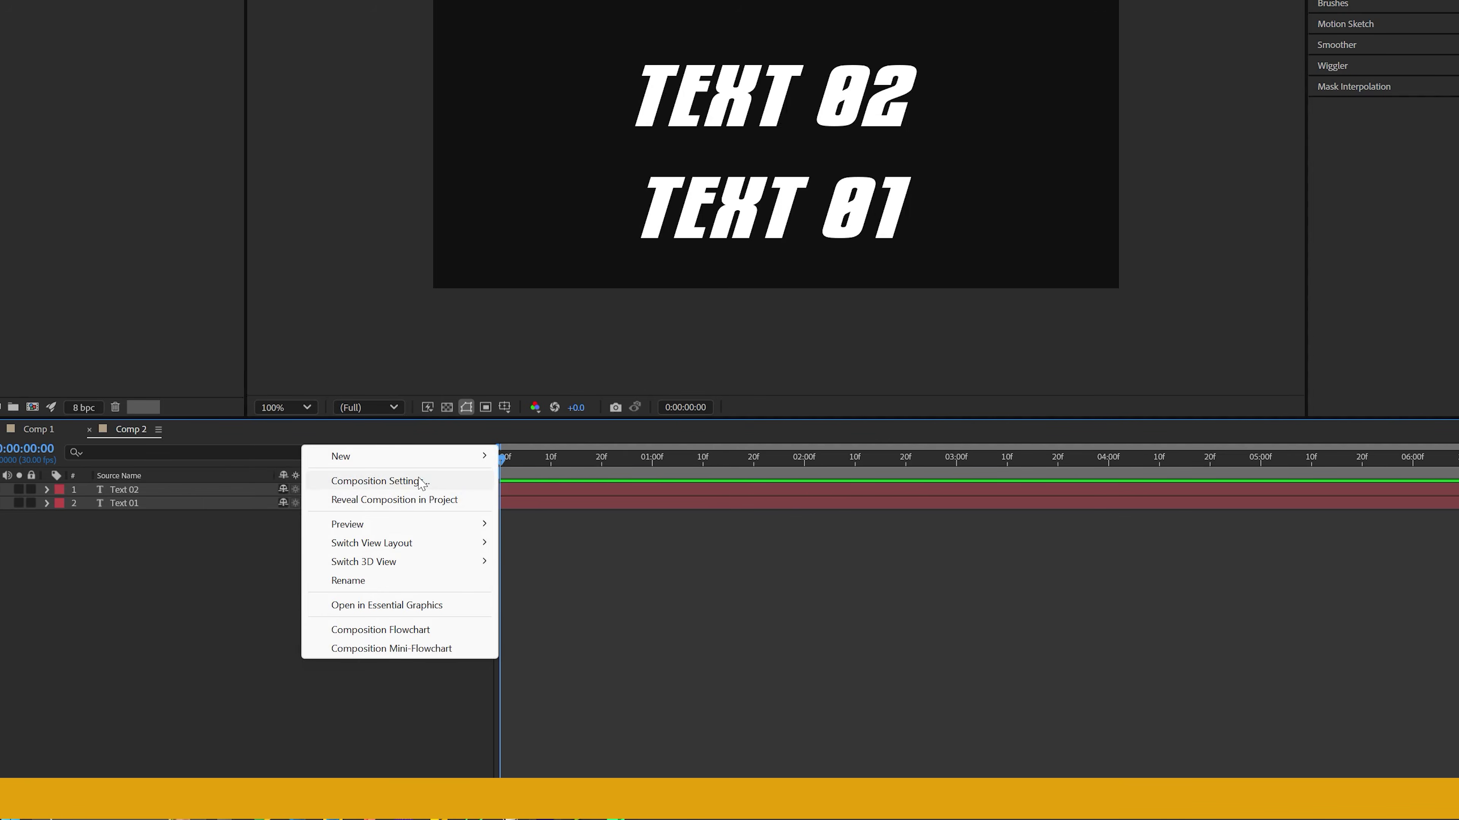
{"action": "mouse_move", "coordinate": [440, 457]}
{"action": "left_click", "coordinate": [550, 539]}
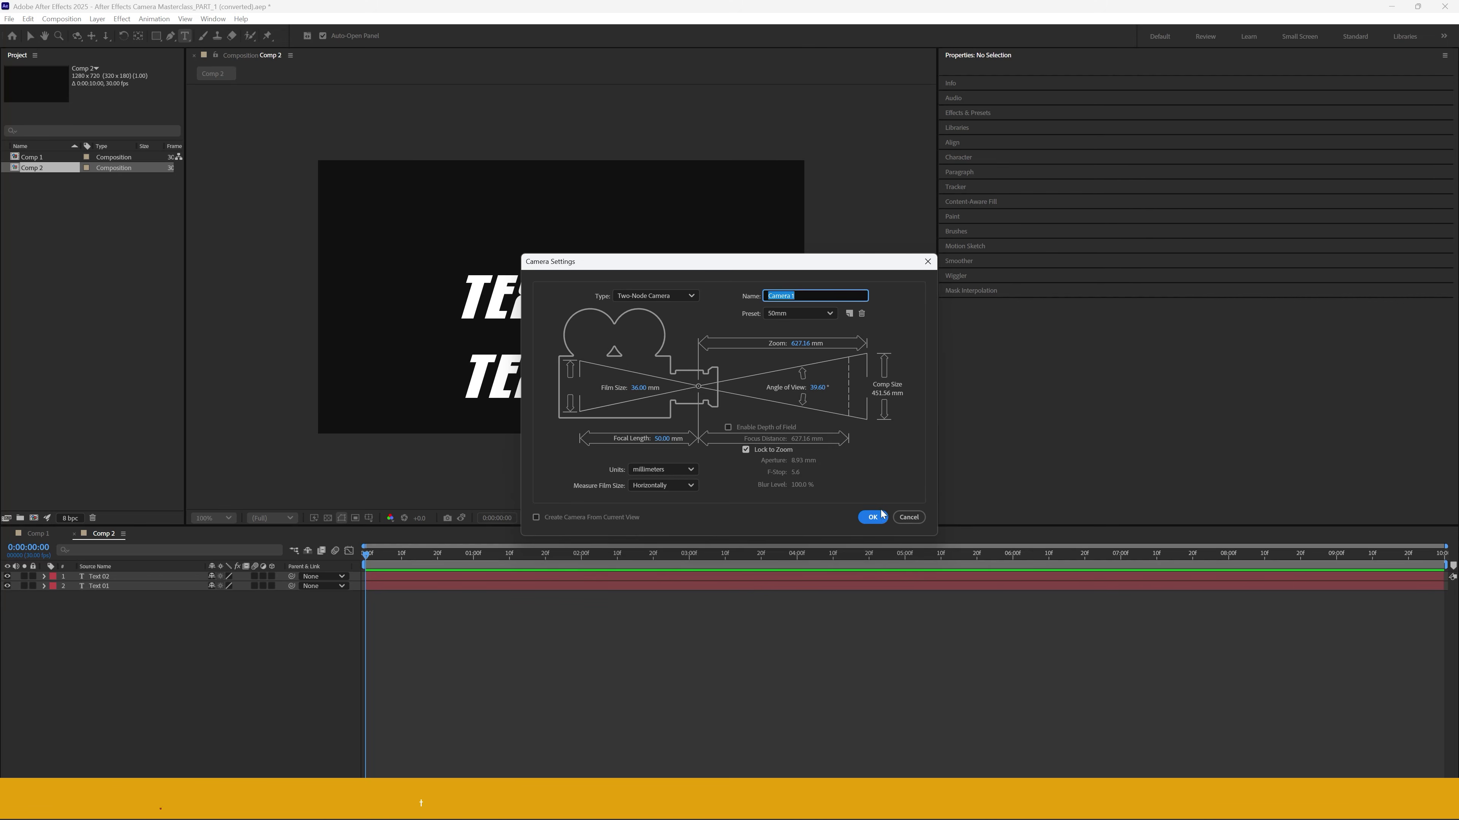
{"action": "left_click", "coordinate": [872, 517]}
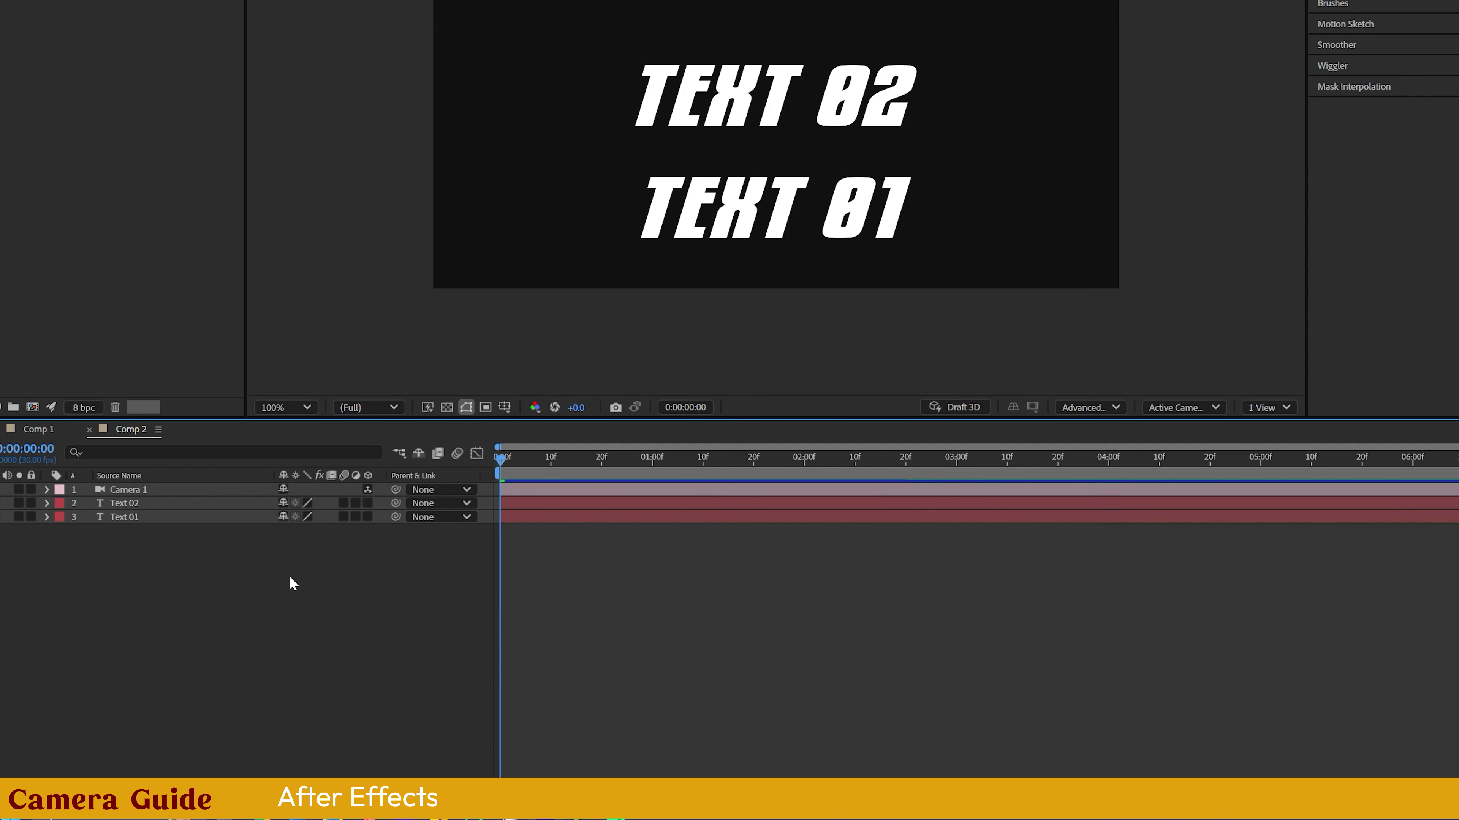
- Turn the Text 01 and Text 02 layers in Comp 2 into 3D layers
{"action": "left_click", "coordinate": [144, 498]}
{"action": "left_click", "coordinate": [145, 494]}
{"action": "left_click", "coordinate": [309, 567]}
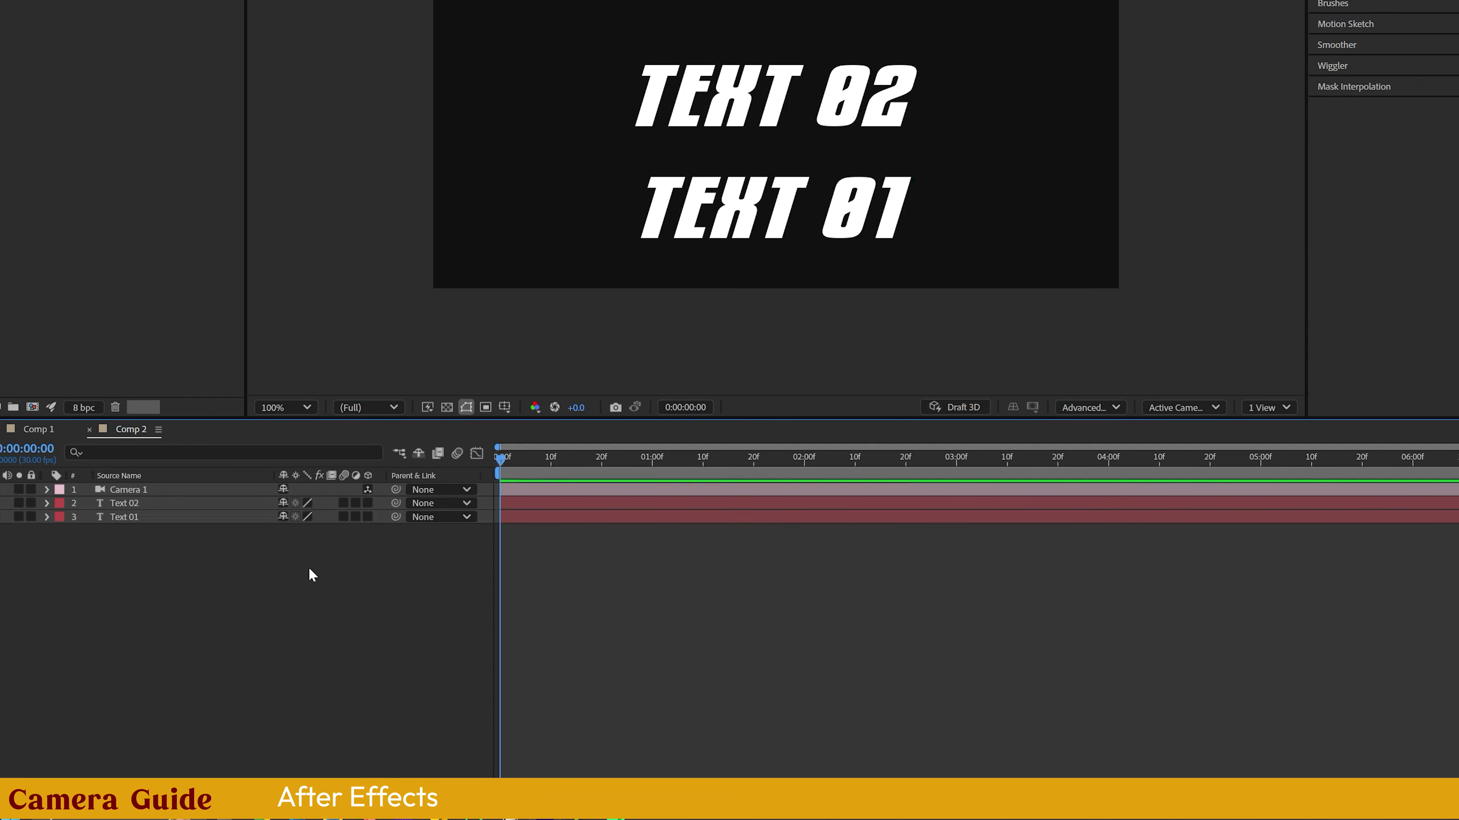
{"action": "left_click", "coordinate": [367, 504]}
{"action": "left_click", "coordinate": [368, 503]}
{"action": "left_click", "coordinate": [376, 571]}
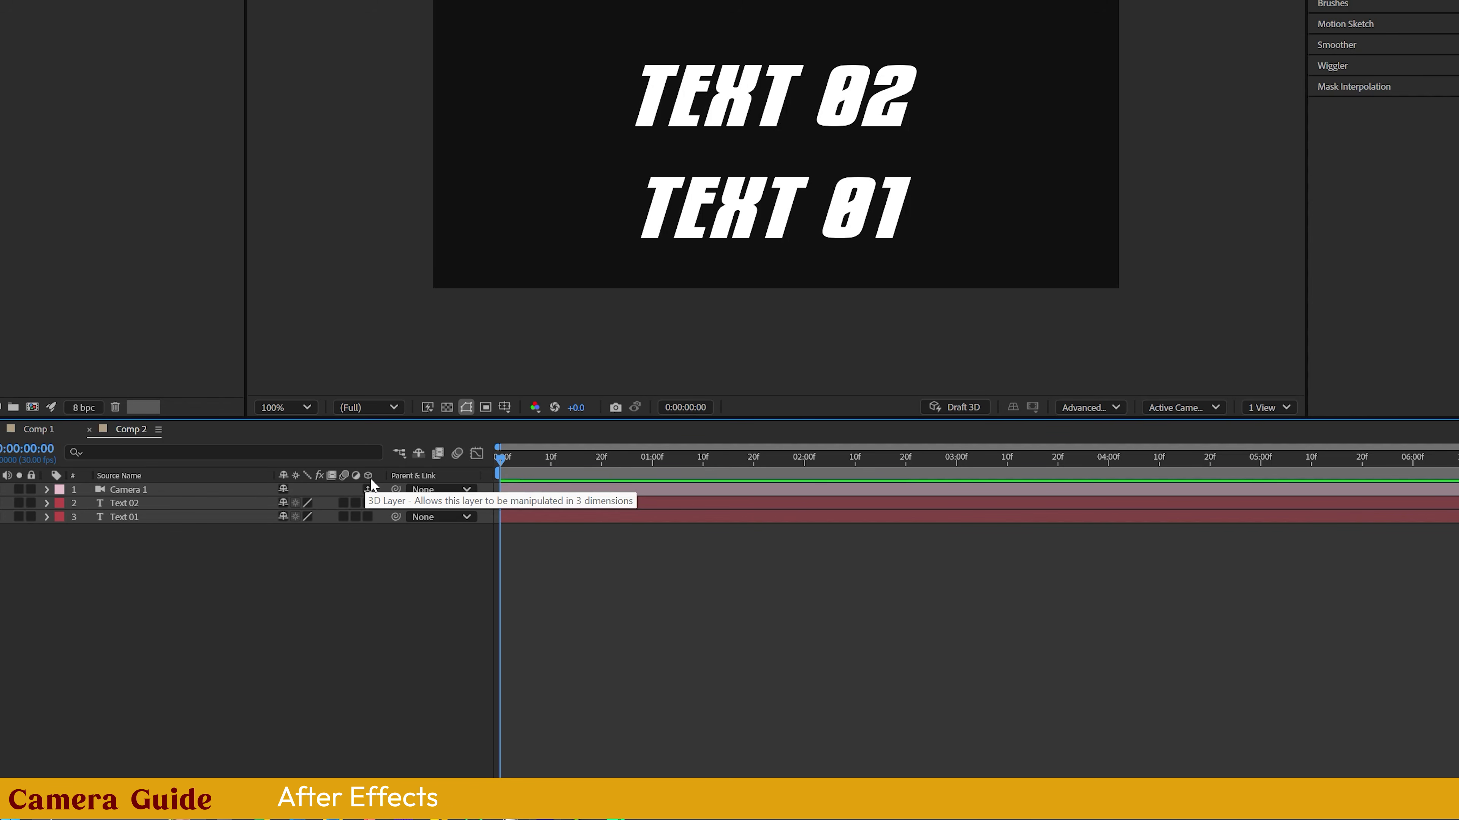
{"action": "left_click", "coordinate": [368, 515]}
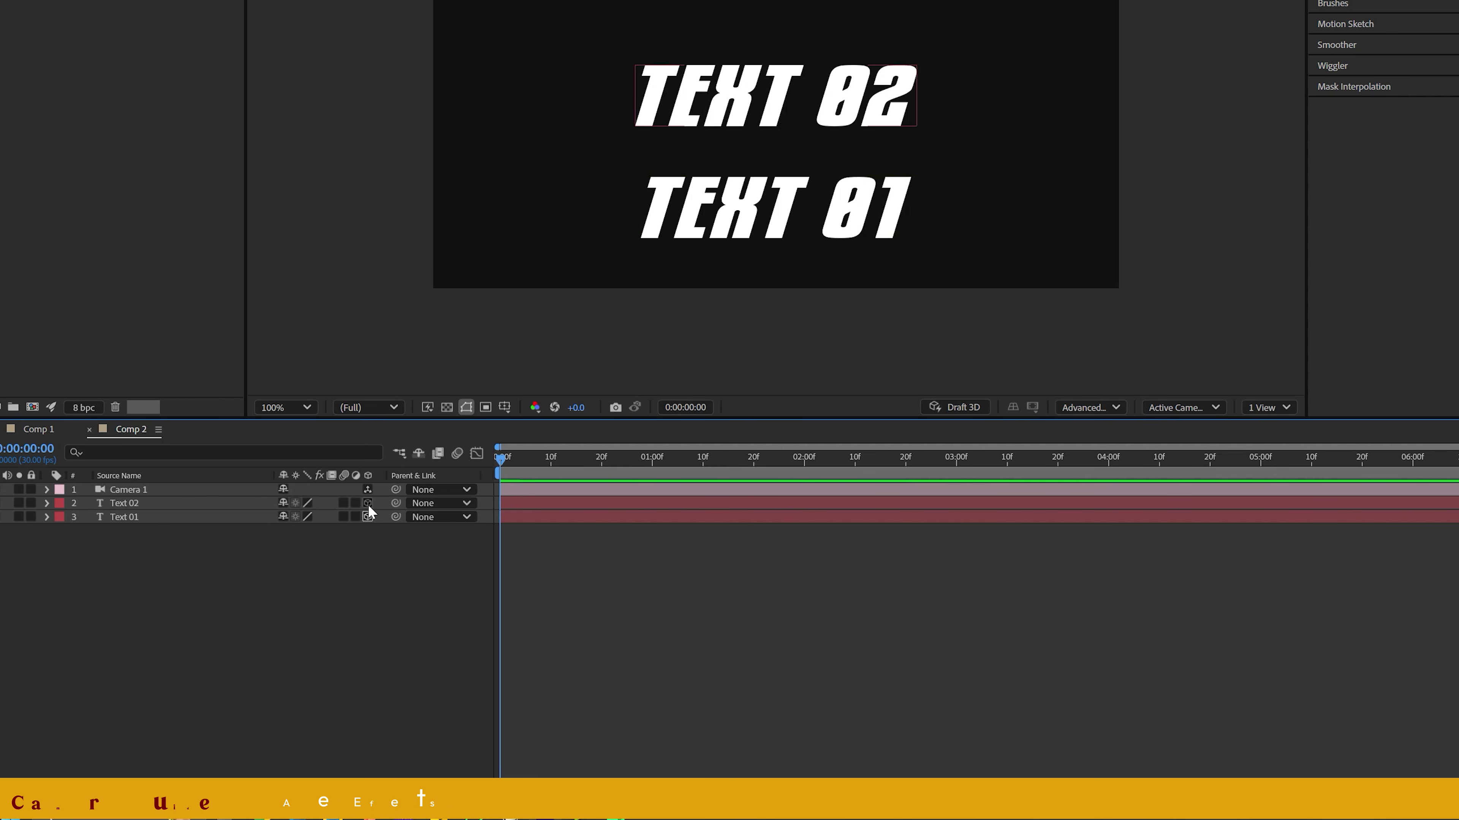
{"action": "left_click", "coordinate": [368, 504]}
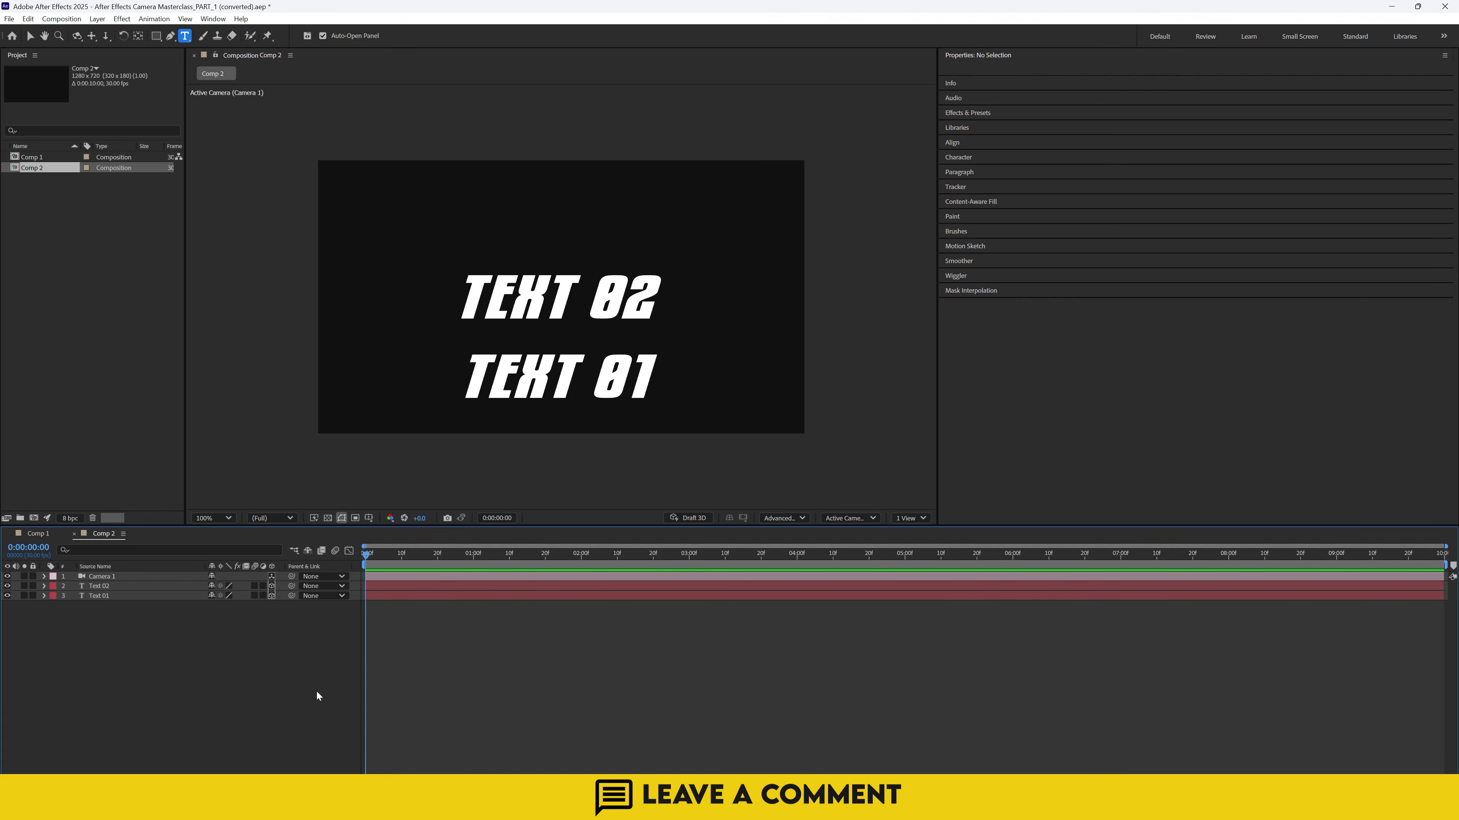
- Try moving the 2D Text 01 layer in Comp 1, undo the move and deselect the layer
{"action": "left_click", "coordinate": [101, 577]}
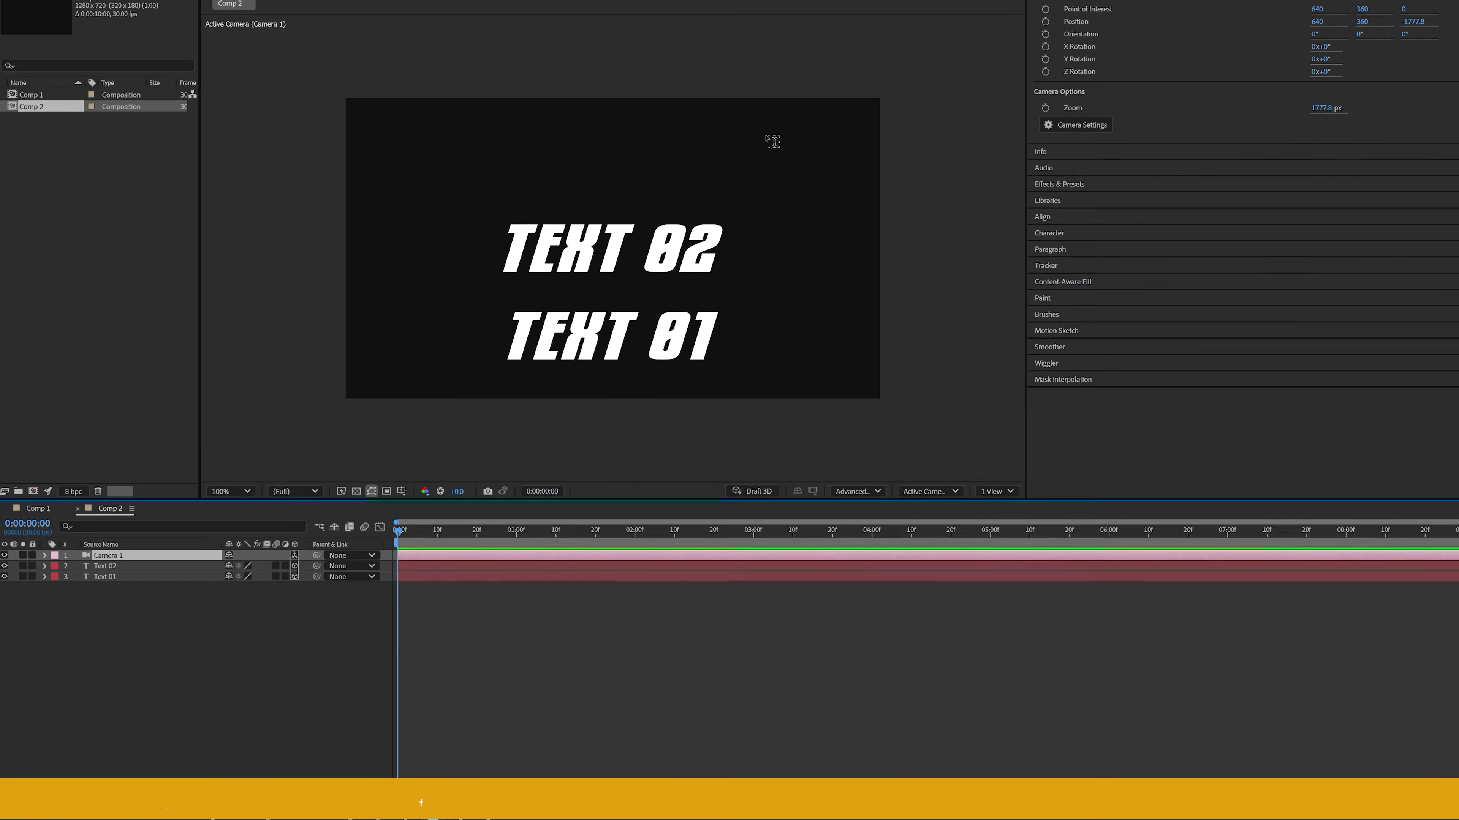
{"action": "left_click", "coordinate": [105, 597]}
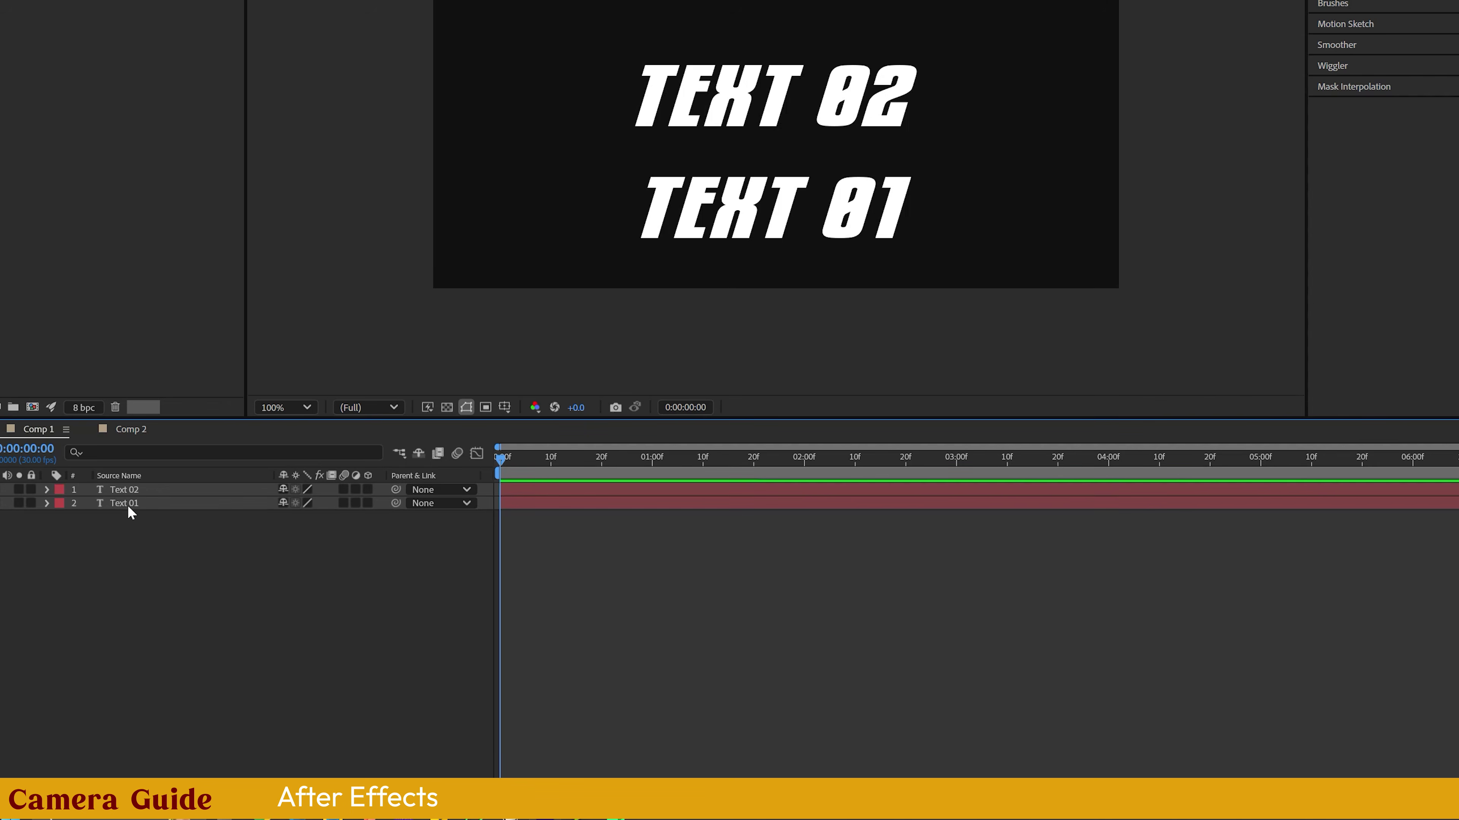
{"action": "left_click", "coordinate": [129, 504]}
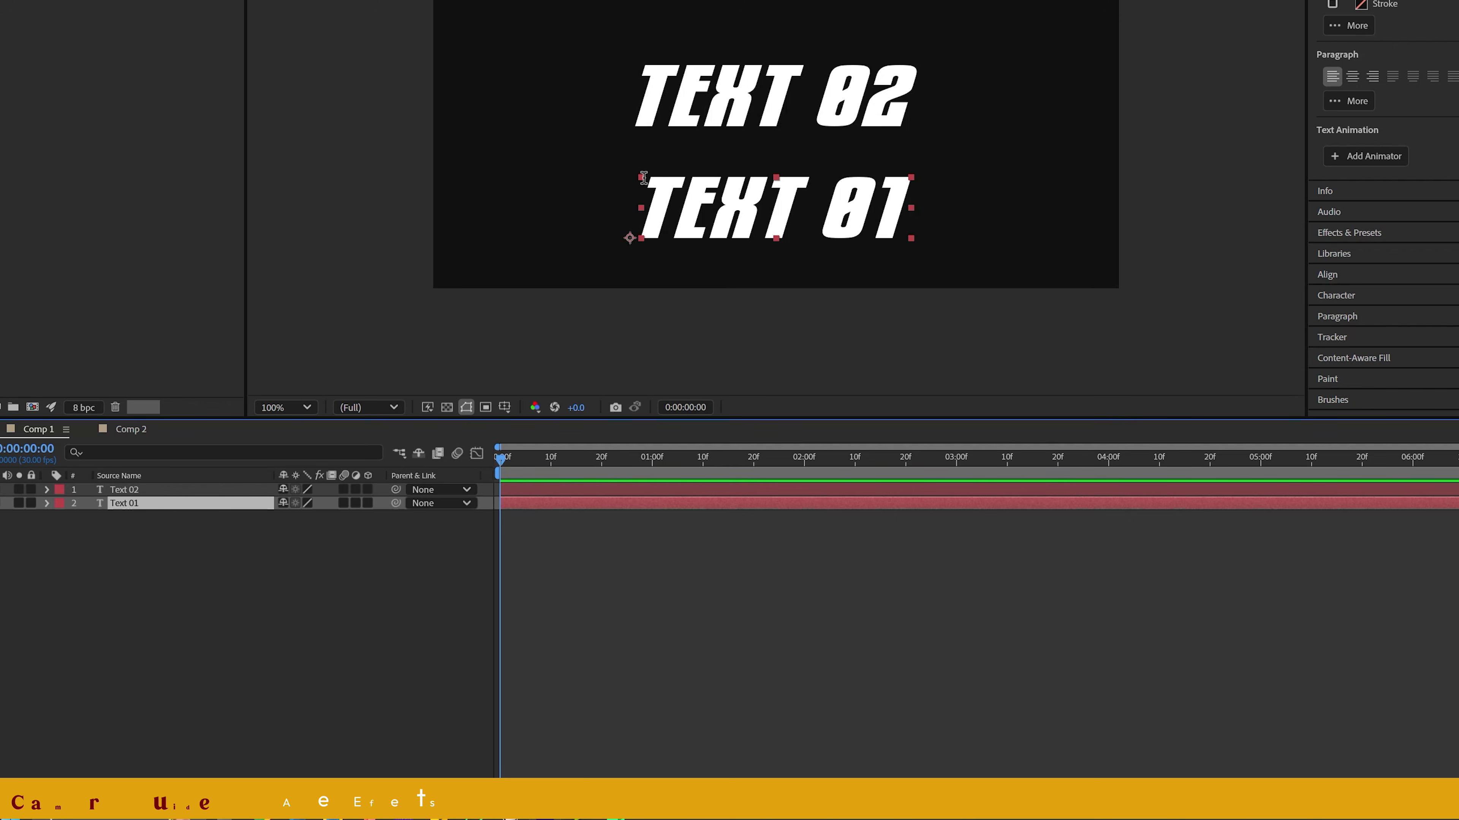
{"action": "left_click_drag", "start_coordinate": [641, 177], "coordinate": [689, 128]}
{"action": "key", "text": "ctrl+z"}
{"action": "left_click", "coordinate": [374, 553]}
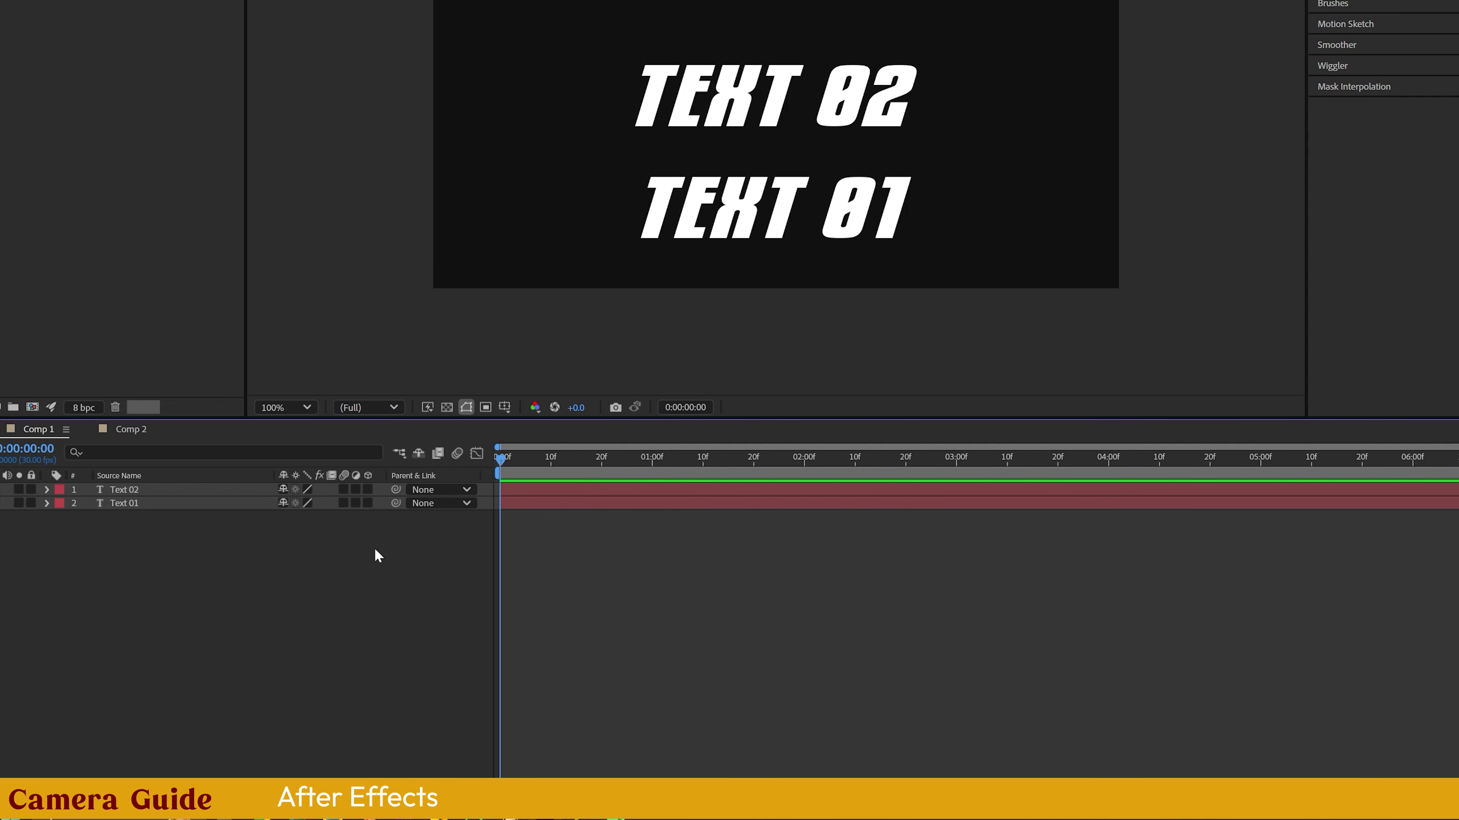
- In Comp 2, move the 3D Text 01 layer along its X and Y axes to about 263, 602
{"action": "left_click", "coordinate": [131, 429]}
{"action": "left_click", "coordinate": [130, 517]}
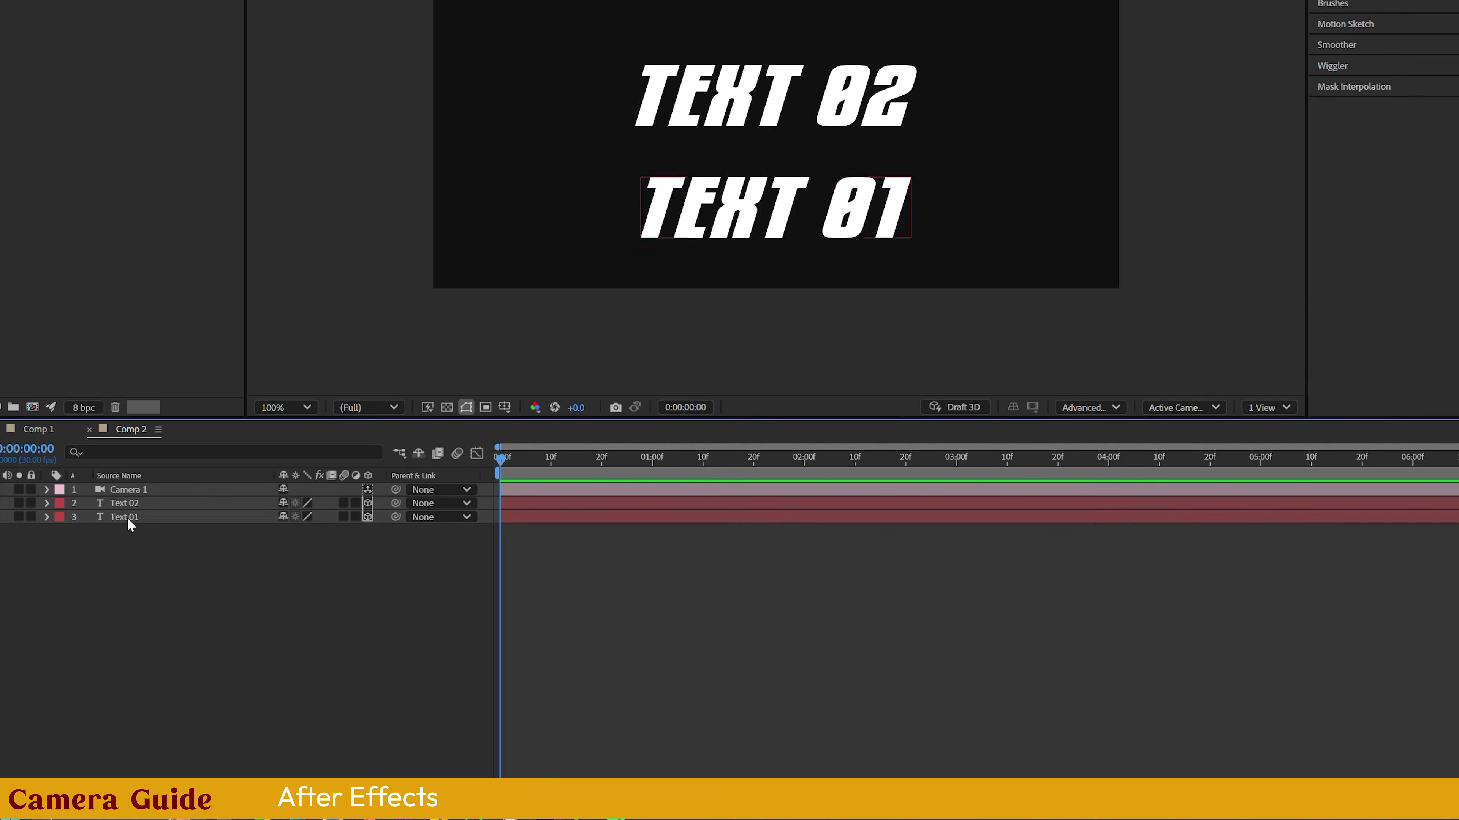
{"action": "left_click", "coordinate": [126, 519]}
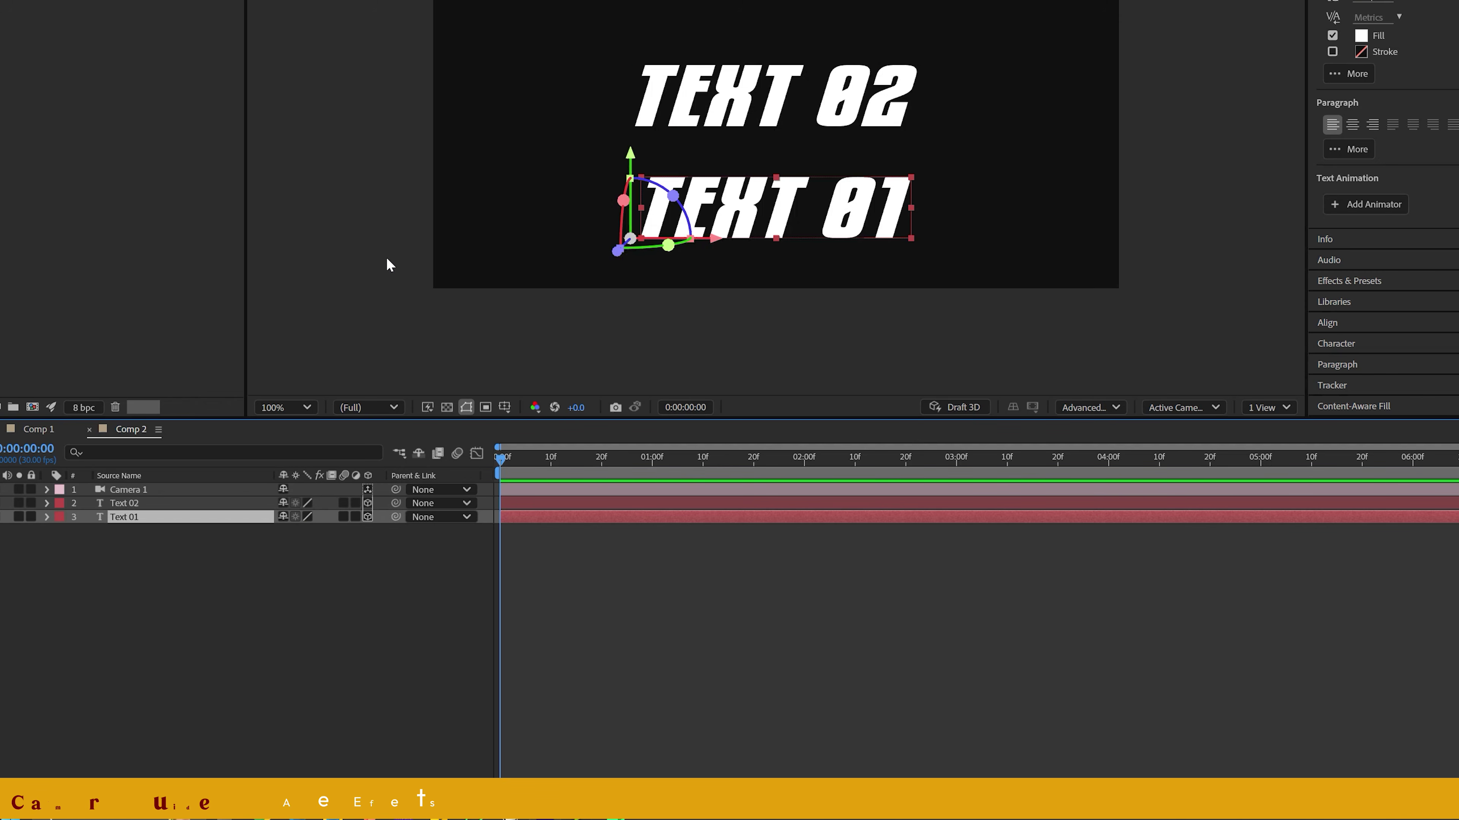
{"action": "mouse_move", "coordinate": [630, 156]}
{"action": "left_mouse_down"}
{"action": "mouse_move", "coordinate": [631, 102]}
{"action": "mouse_move", "coordinate": [631, 144]}
{"action": "left_mouse_up"}
{"action": "left_click_drag", "start_coordinate": [720, 233], "coordinate": [665, 233]}
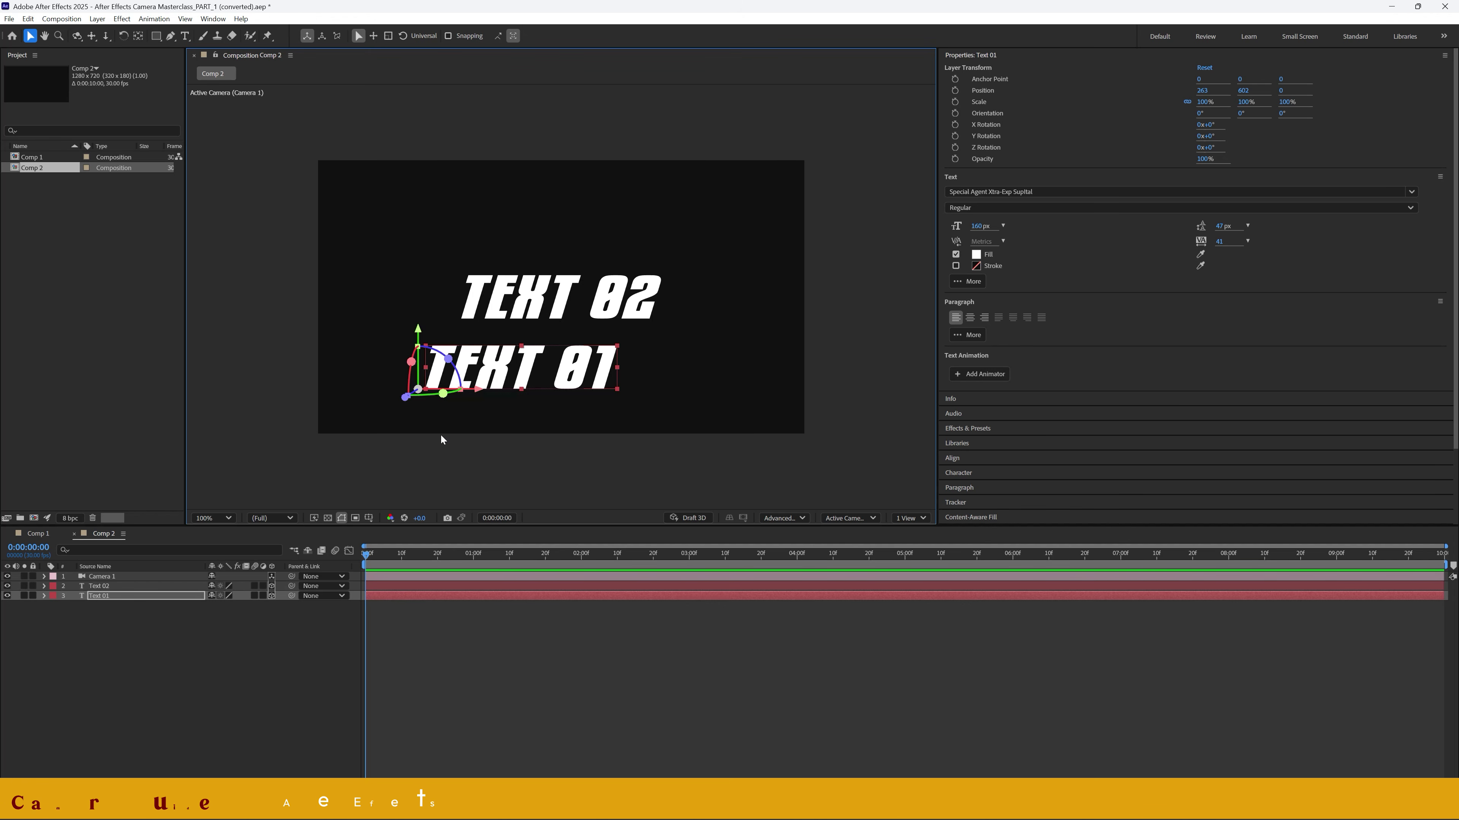
- Push Text 01 back in depth to about Z 517.8 and toggle its 3D state off and on again
{"action": "left_click_drag", "start_coordinate": [406, 396], "coordinate": [445, 401]}
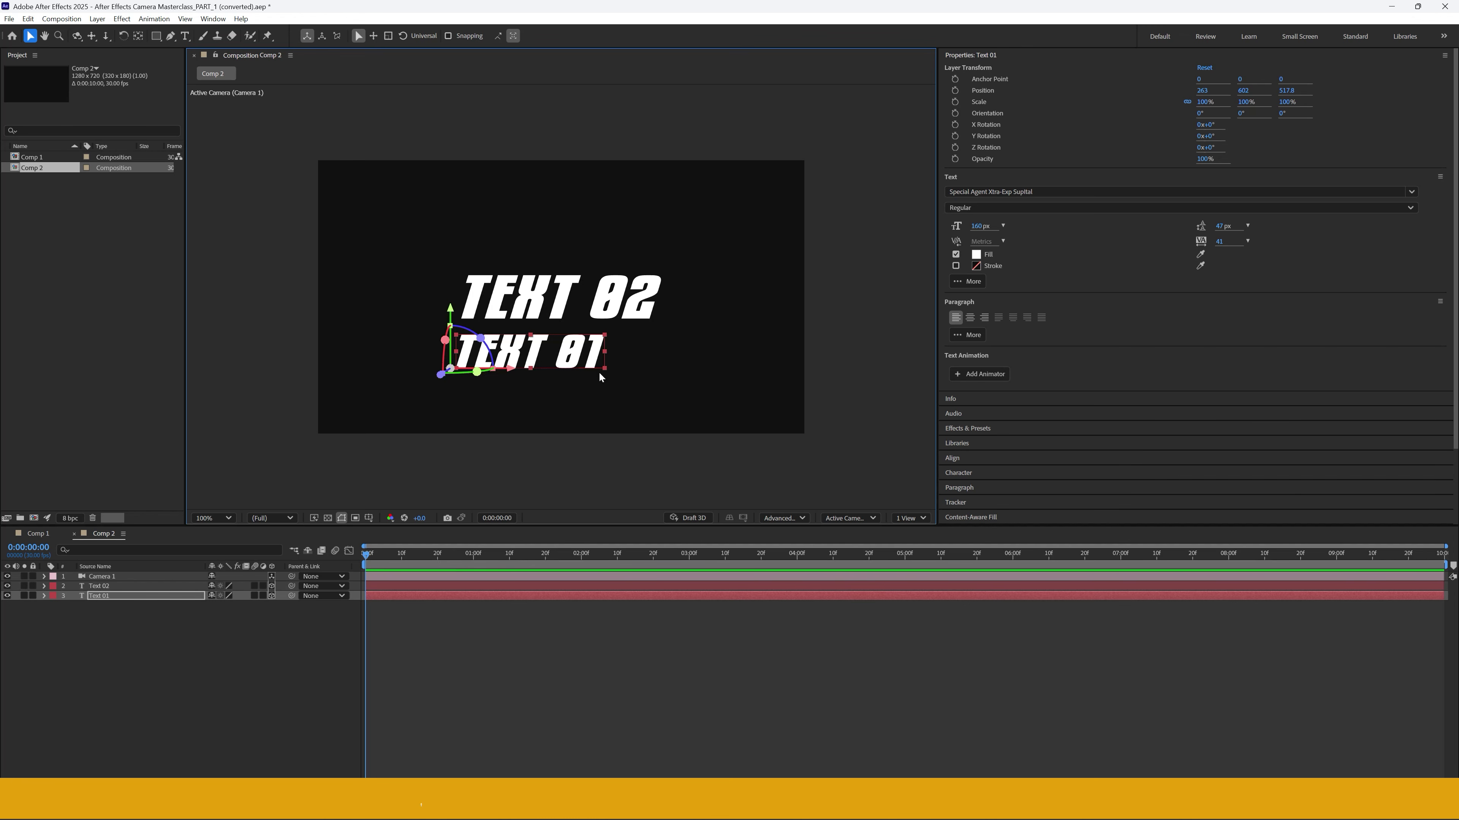
{"action": "left_click", "coordinate": [183, 613]}
{"action": "left_click", "coordinate": [108, 595]}
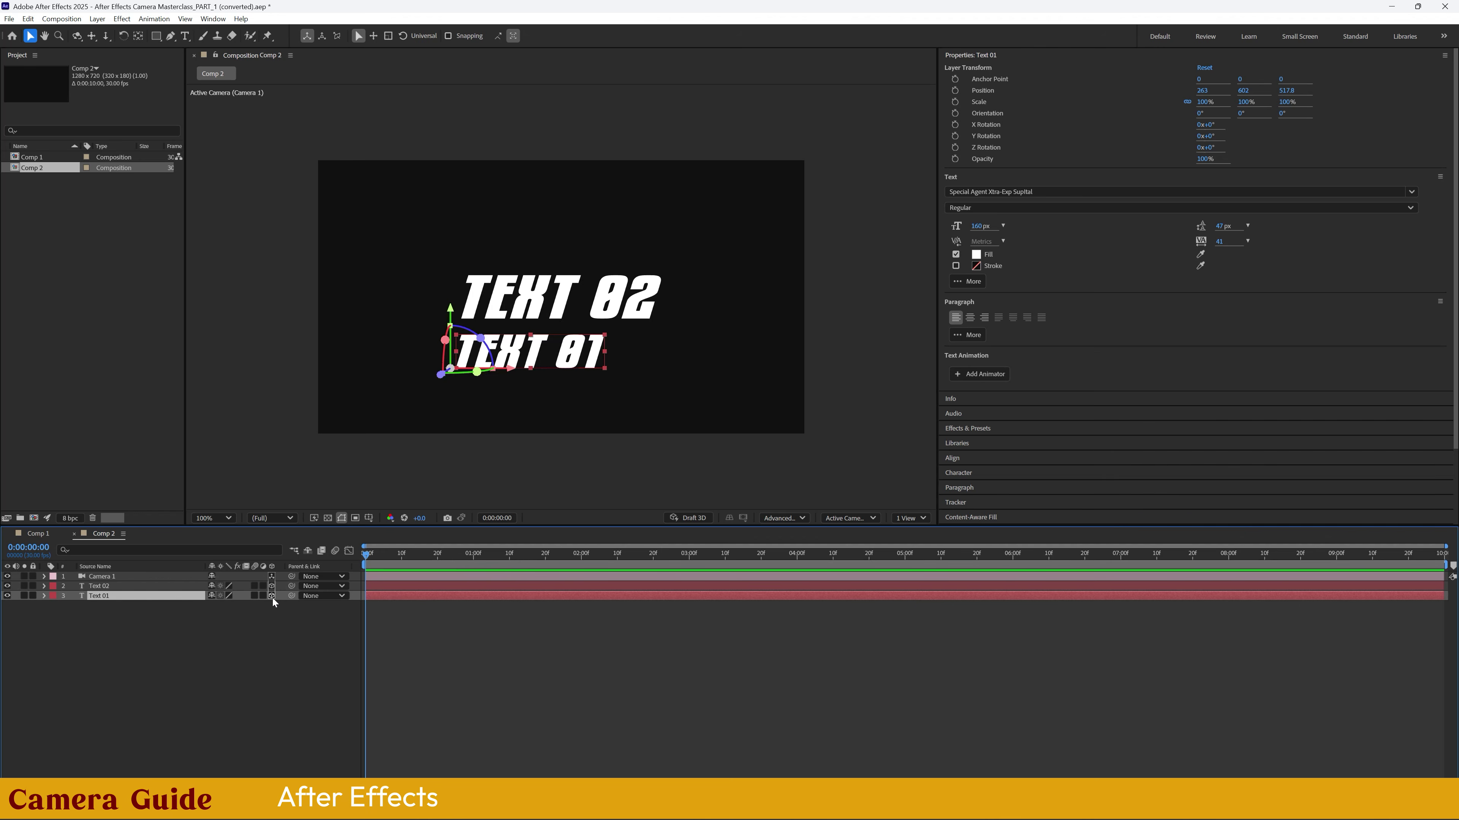
{"action": "left_click", "coordinate": [271, 596]}
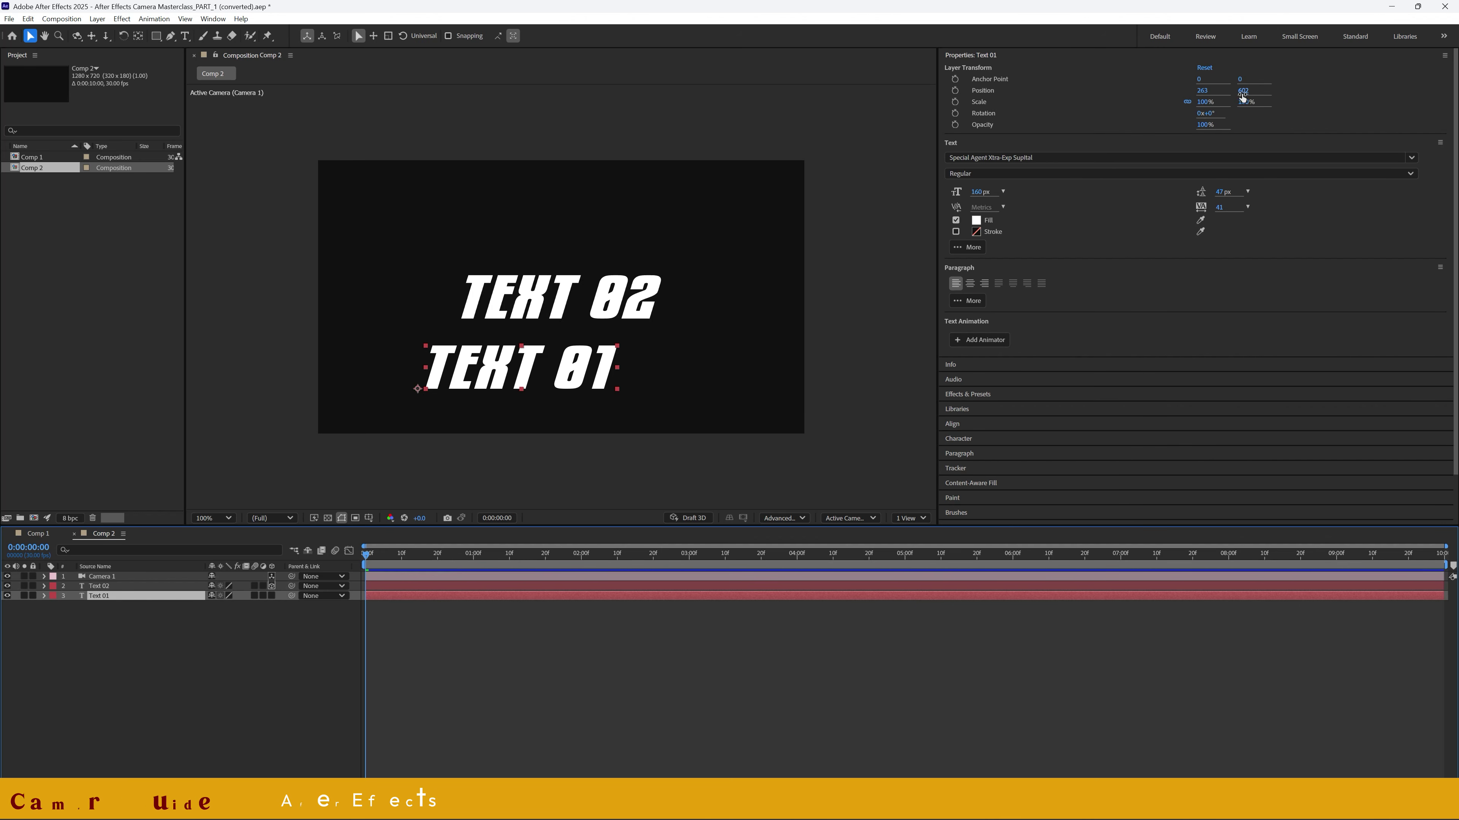
{"action": "left_click", "coordinate": [272, 596]}
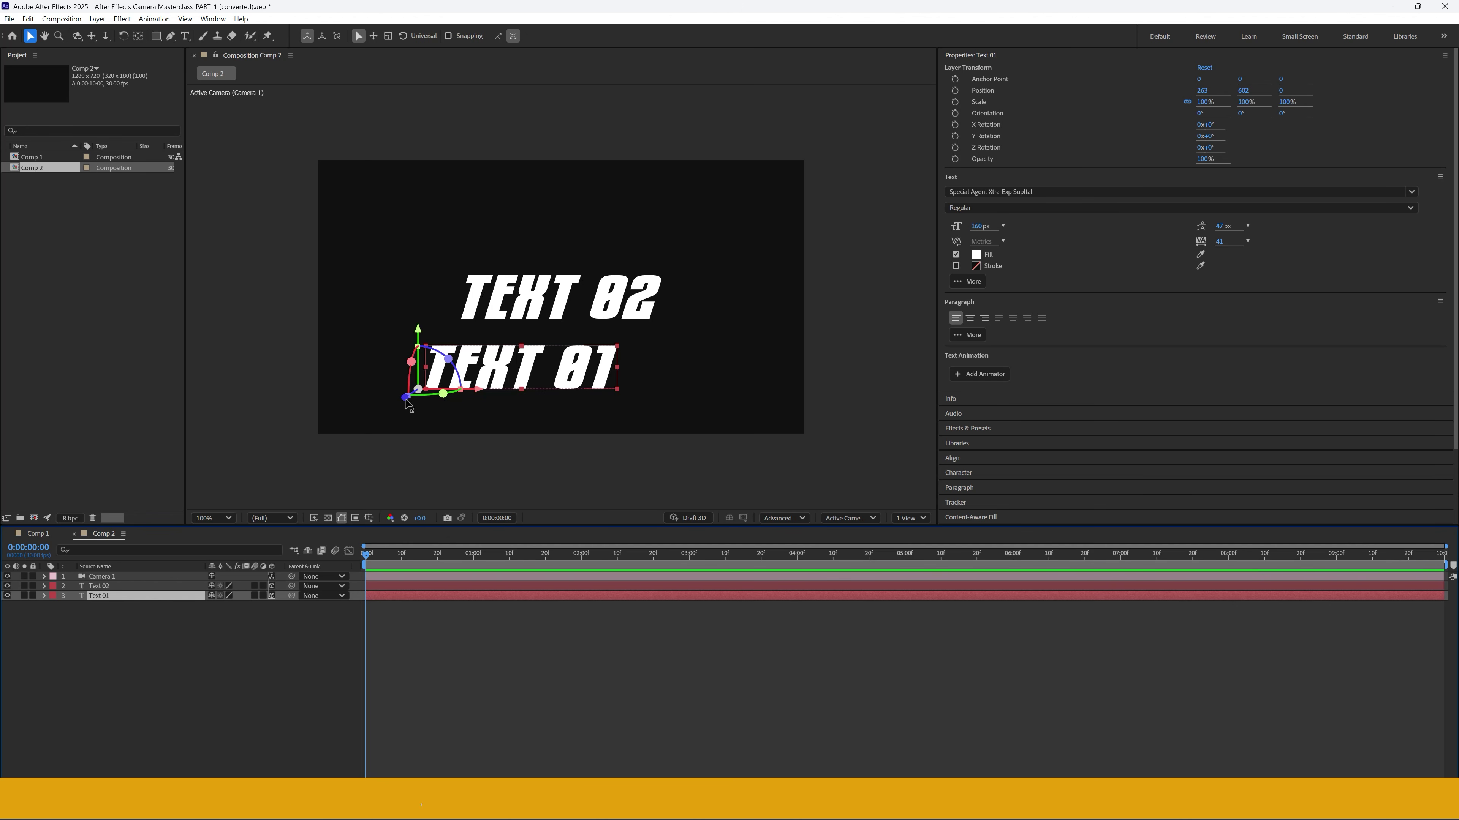
- Push Text 01 back to about Z 1747.6 and bring Text 02 closer to the camera and slightly higher
{"action": "left_click_drag", "start_coordinate": [408, 402], "coordinate": [483, 342]}
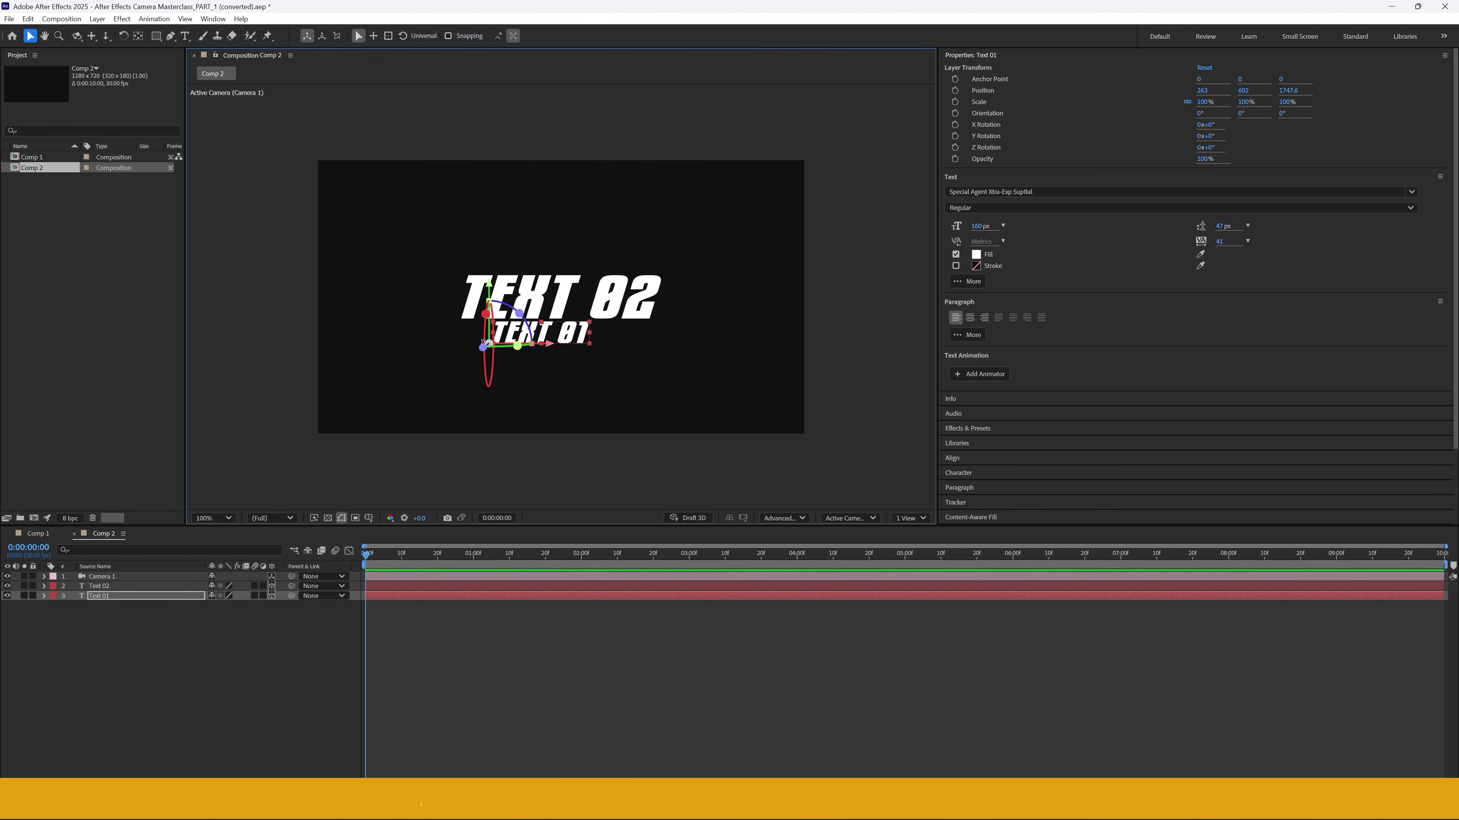
{"action": "left_click", "coordinate": [151, 587]}
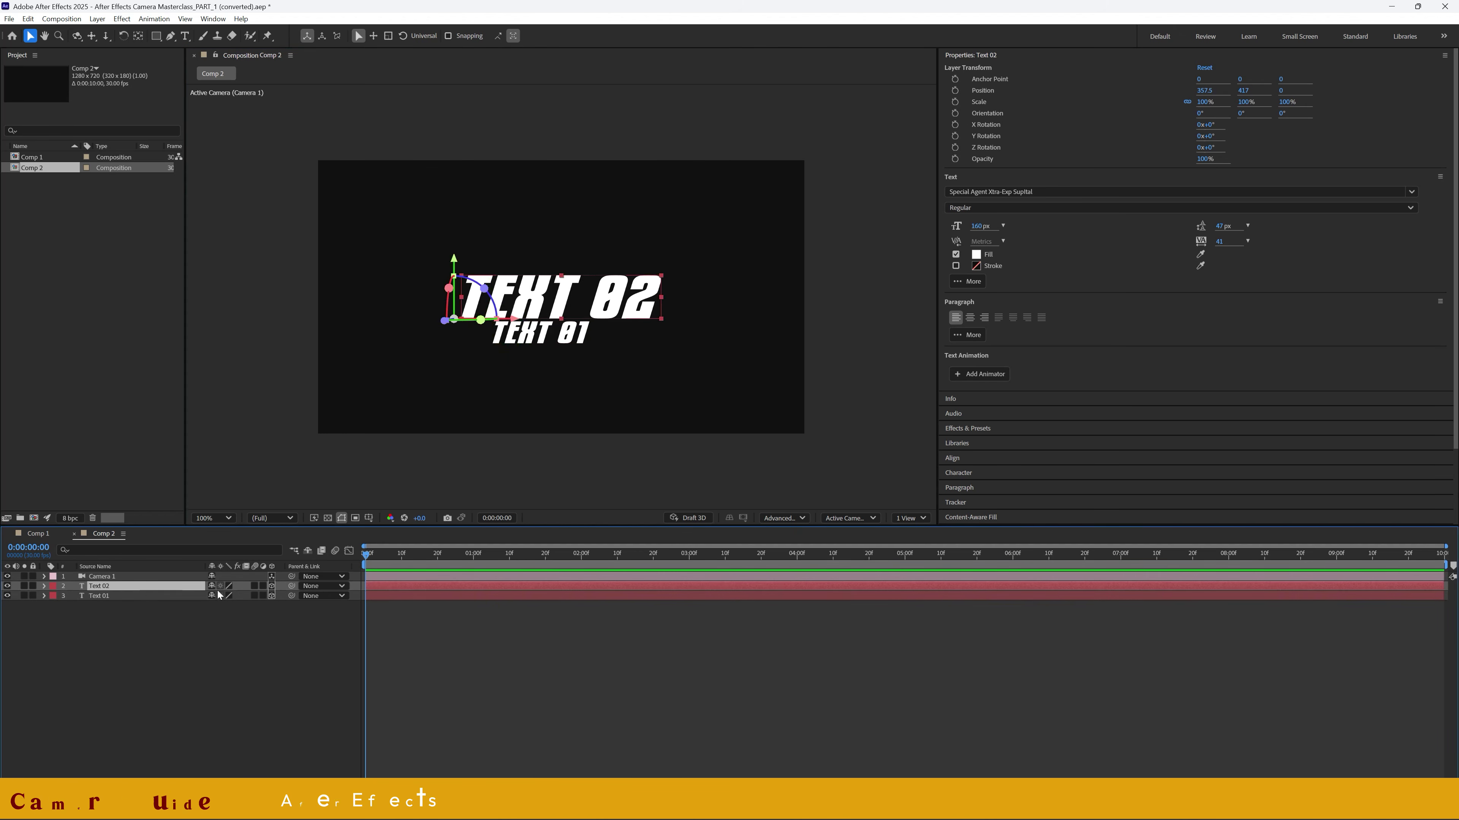
{"action": "left_click_drag", "start_coordinate": [444, 320], "coordinate": [333, 348]}
{"action": "left_click_drag", "start_coordinate": [349, 280], "coordinate": [350, 250]}
{"action": "left_click", "coordinate": [297, 635]}
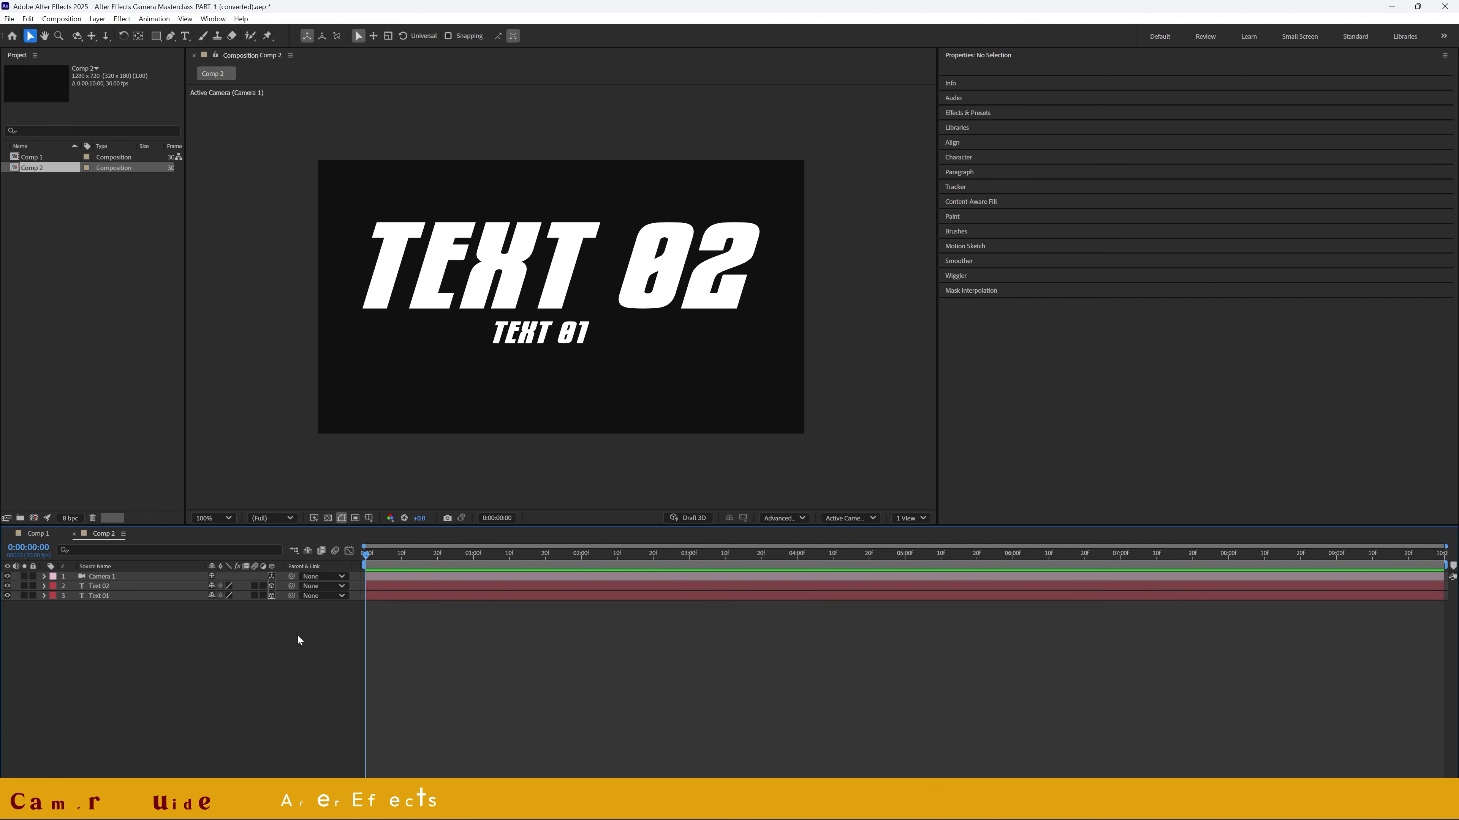
- Preview Comp 2 against the transparency grid and return to the dark background
{"action": "left_click", "coordinate": [111, 576]}
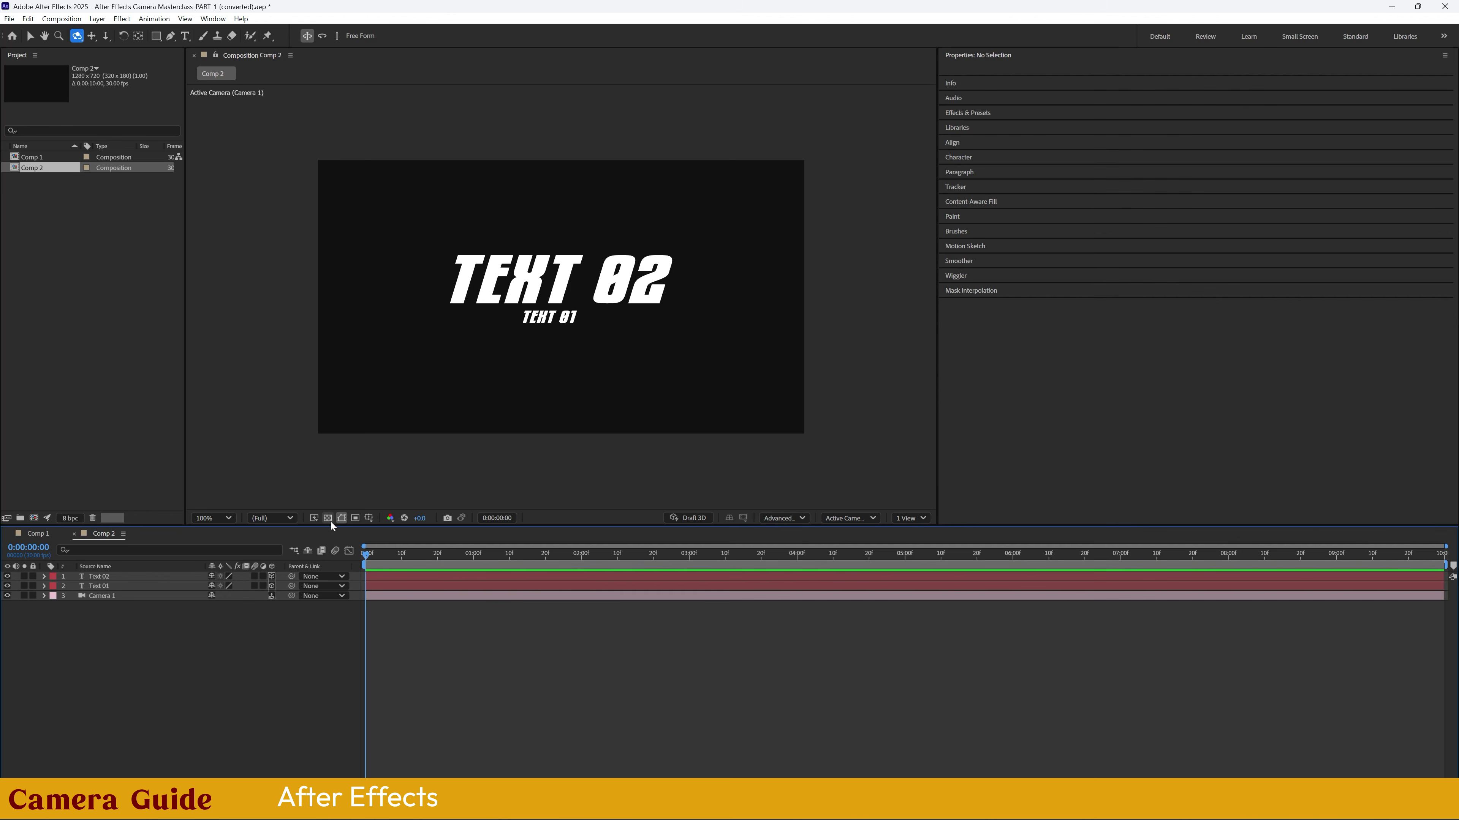
{"action": "left_click", "coordinate": [328, 520]}
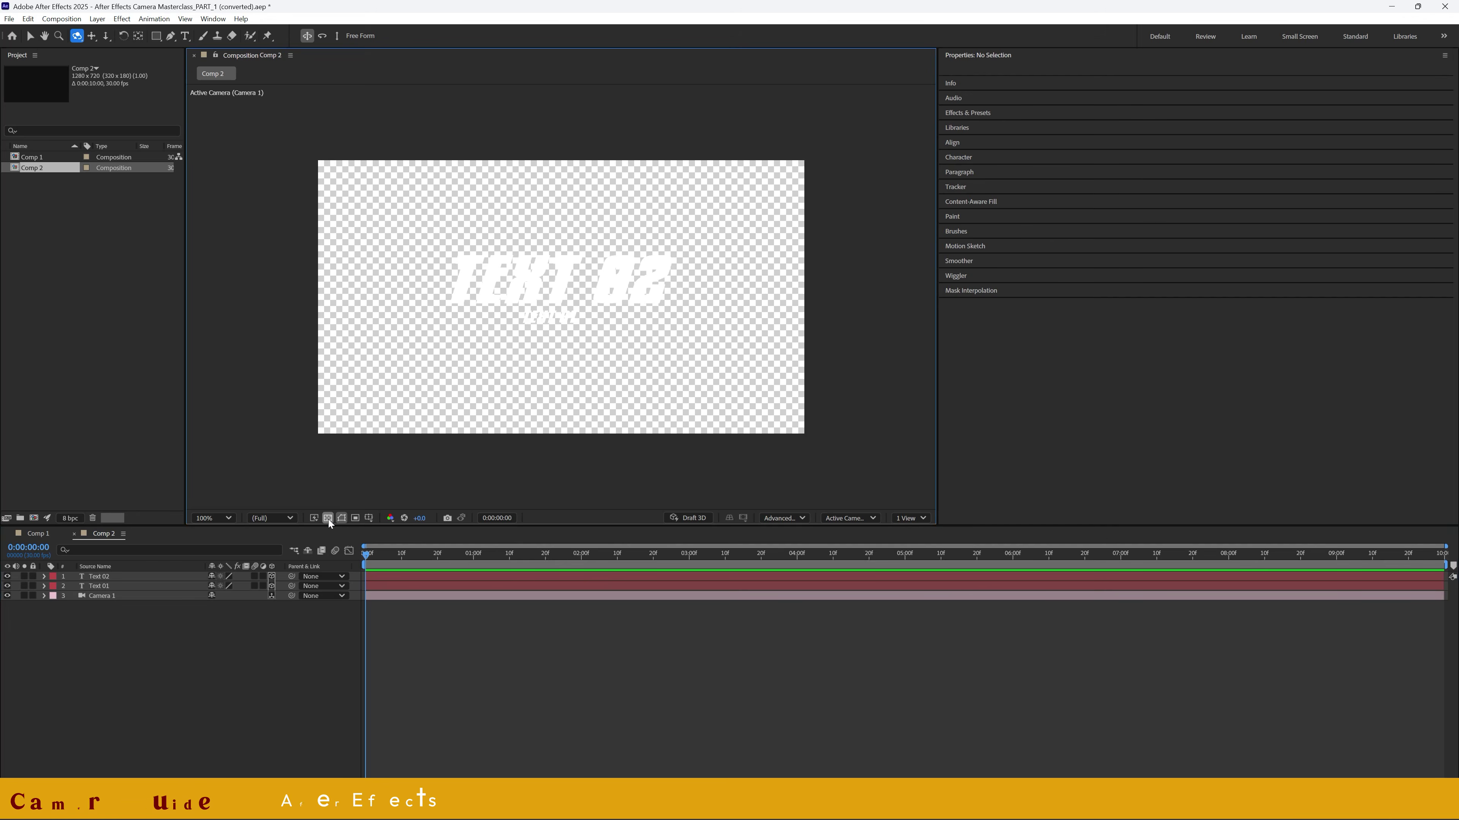
{"action": "left_click", "coordinate": [328, 520]}
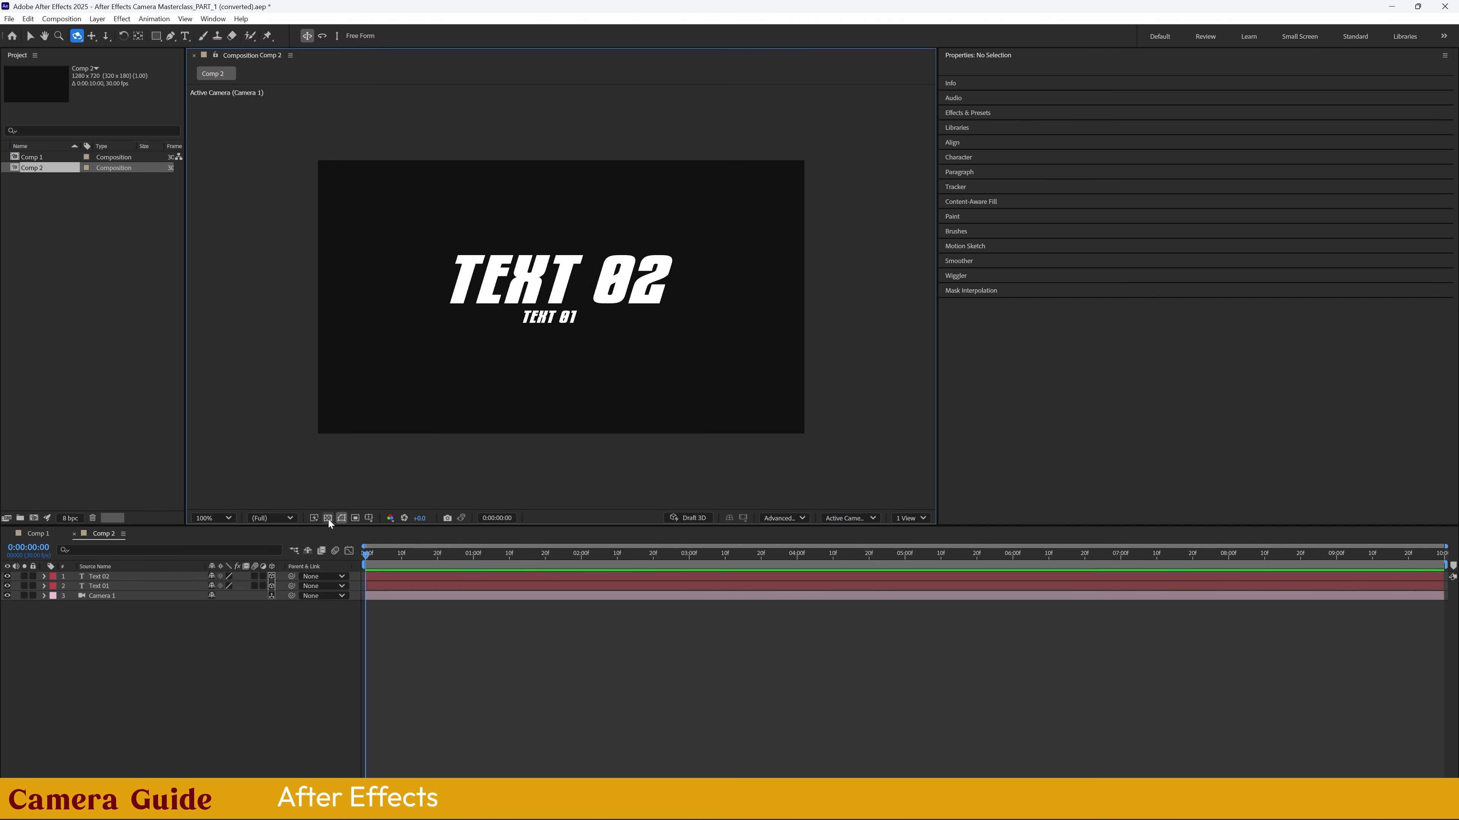
{"action": "left_click", "coordinate": [329, 520]}
{"action": "left_click", "coordinate": [329, 520]}
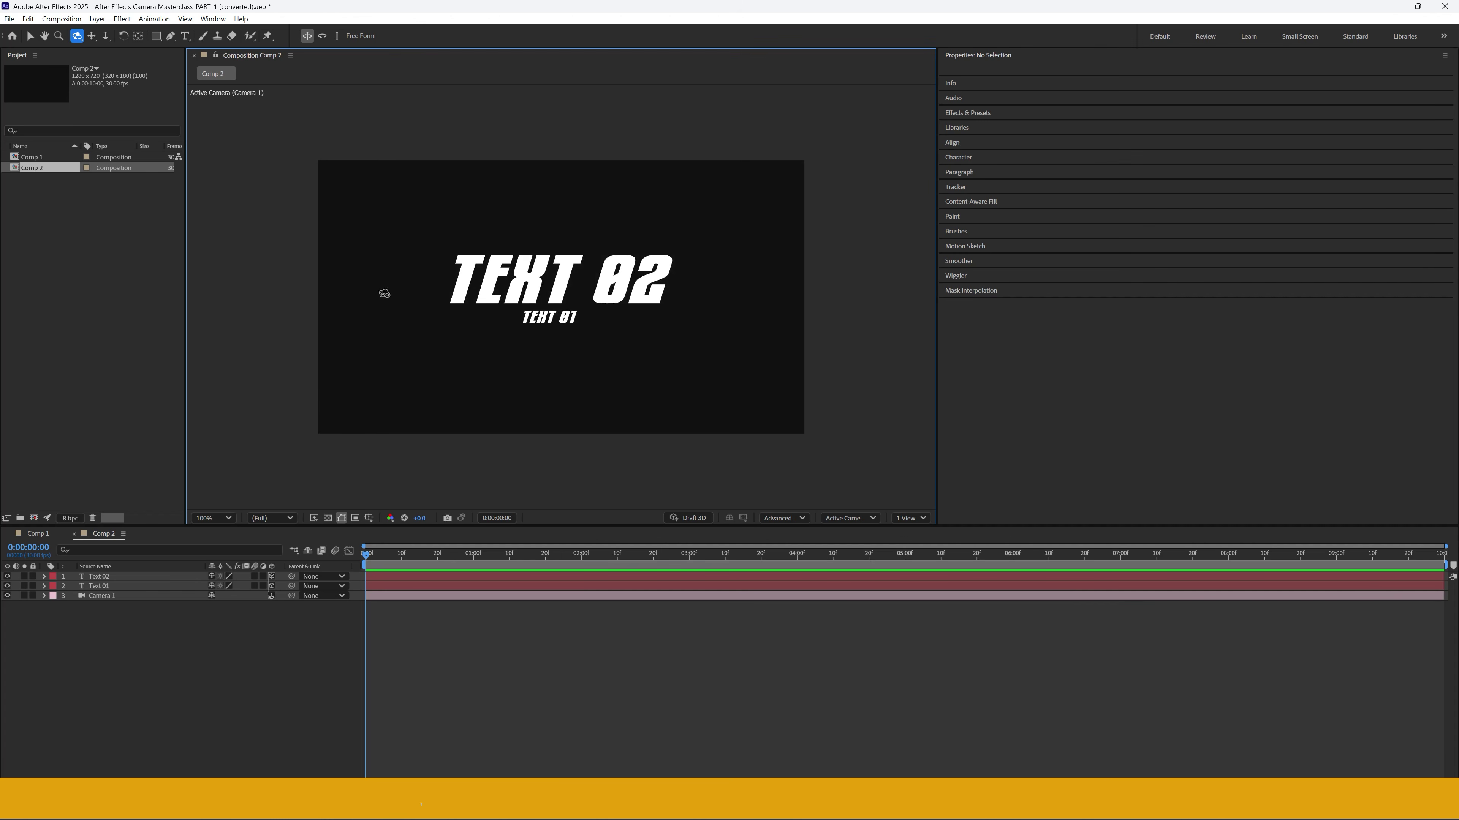
- Change the fill color of both text layers in Comp 2 to bright red
{"action": "left_click", "coordinate": [98, 576]}
{"action": "left_click", "coordinate": [103, 587], "text": "shift"}
{"action": "left_click", "coordinate": [976, 255]}
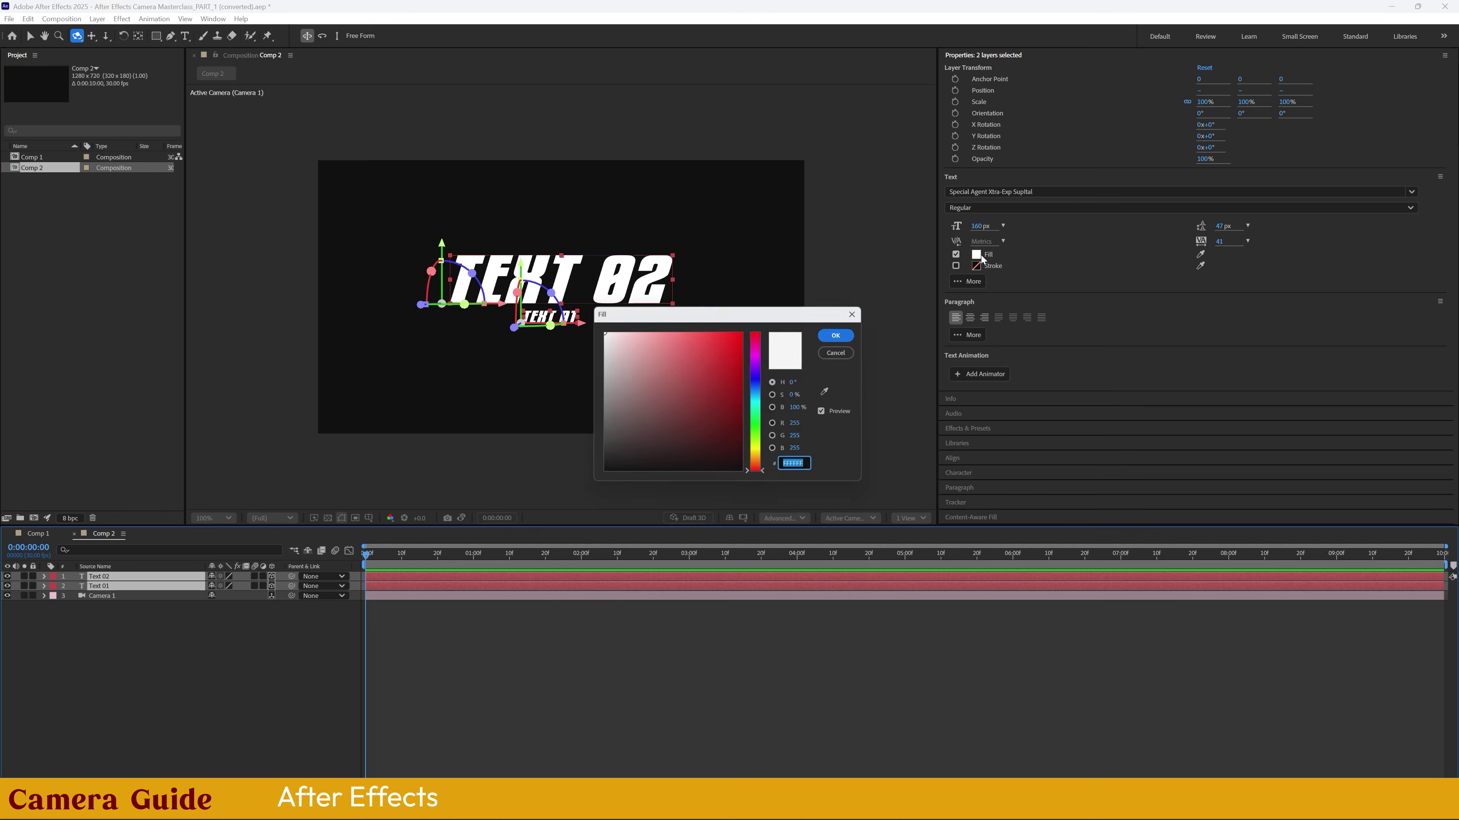
{"action": "left_click_drag", "start_coordinate": [717, 345], "coordinate": [753, 312]}
{"action": "key", "text": "Return"}
{"action": "left_click", "coordinate": [163, 679]}
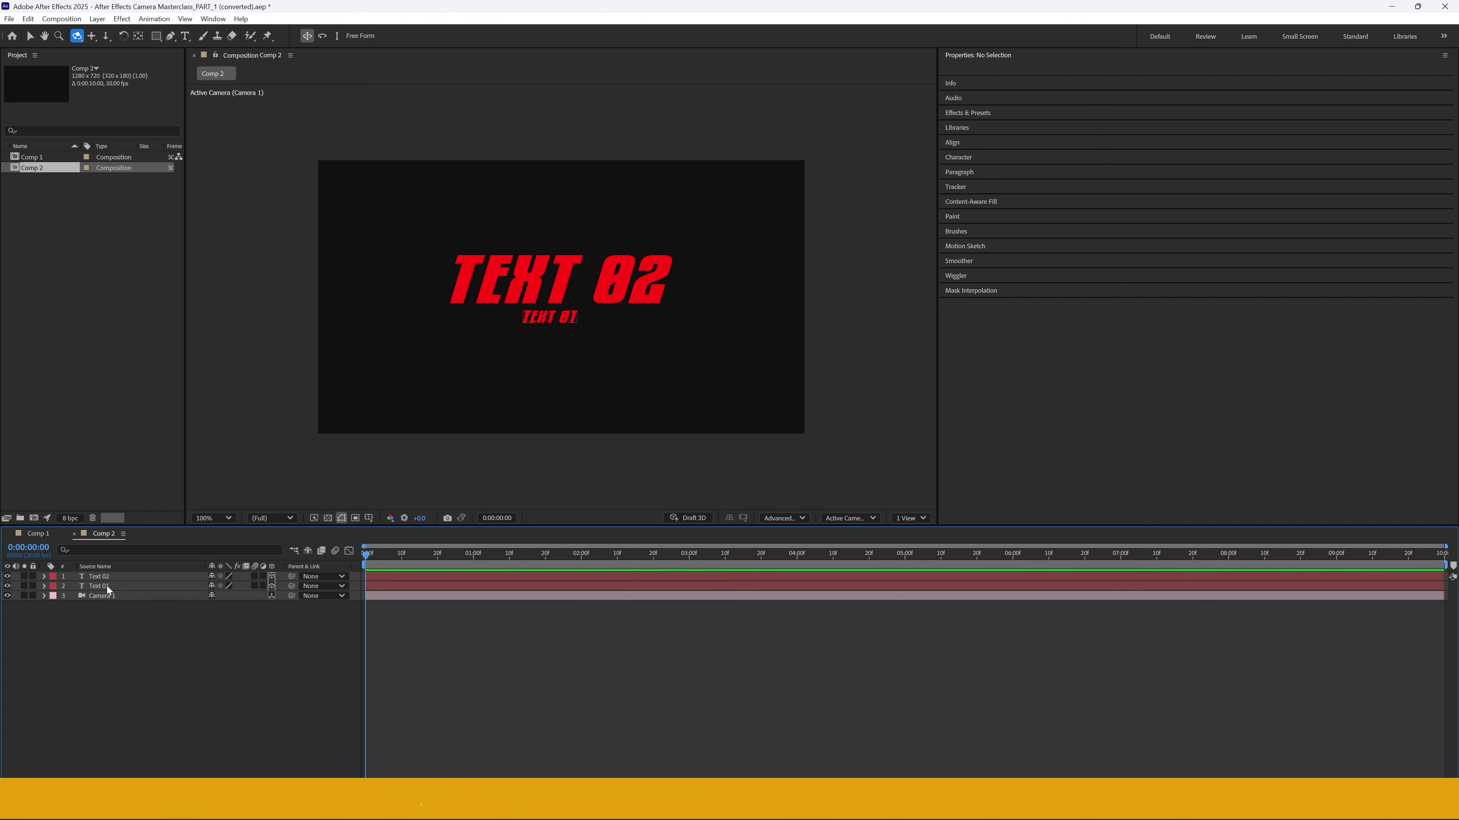
- Set the Text 01 fill to blue 00AAFF and show the transparency grid behind the composition
{"action": "left_click", "coordinate": [110, 586]}
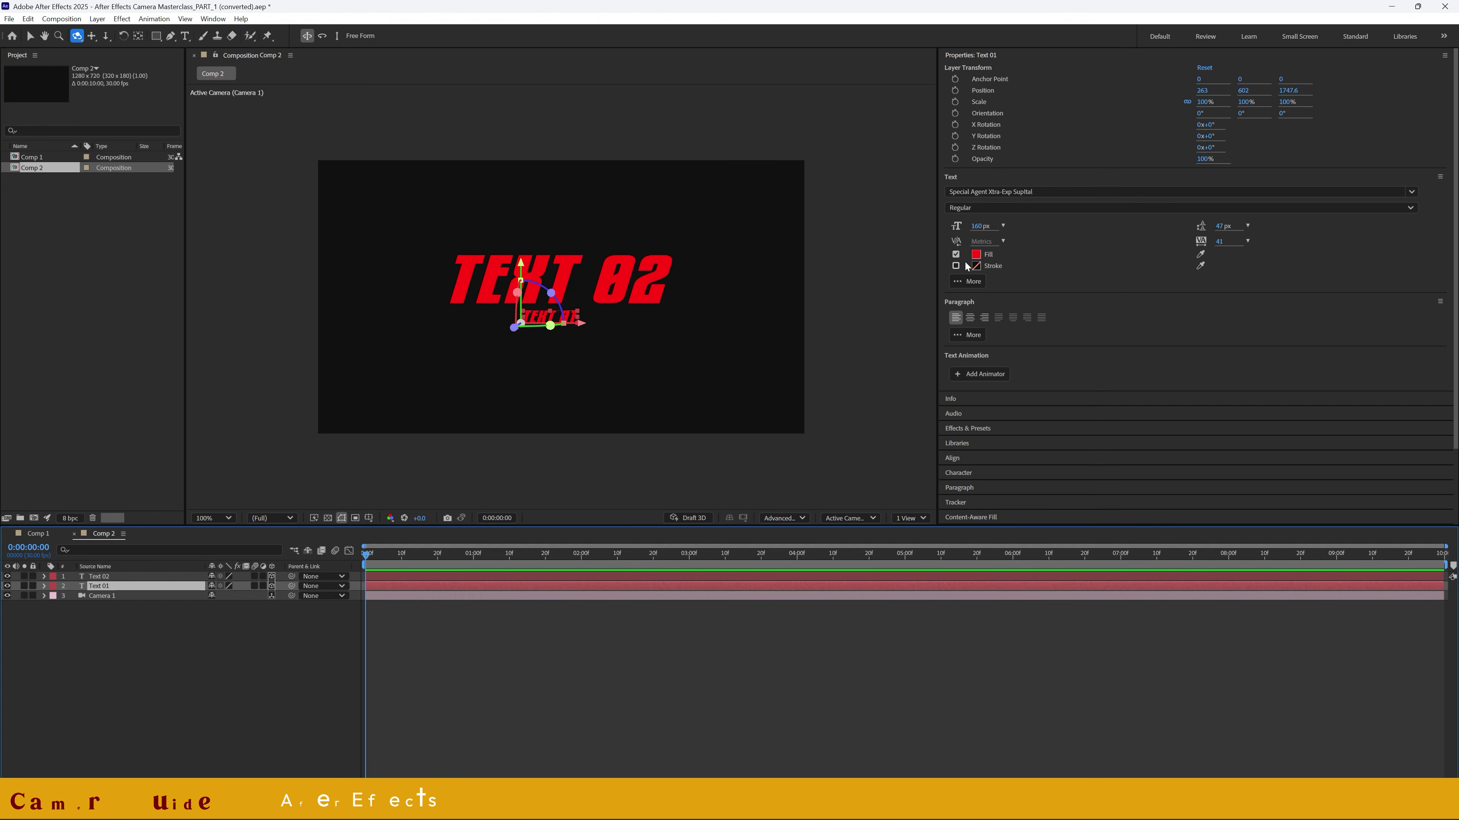
{"action": "left_click", "coordinate": [976, 254]}
{"action": "left_click", "coordinate": [758, 394]}
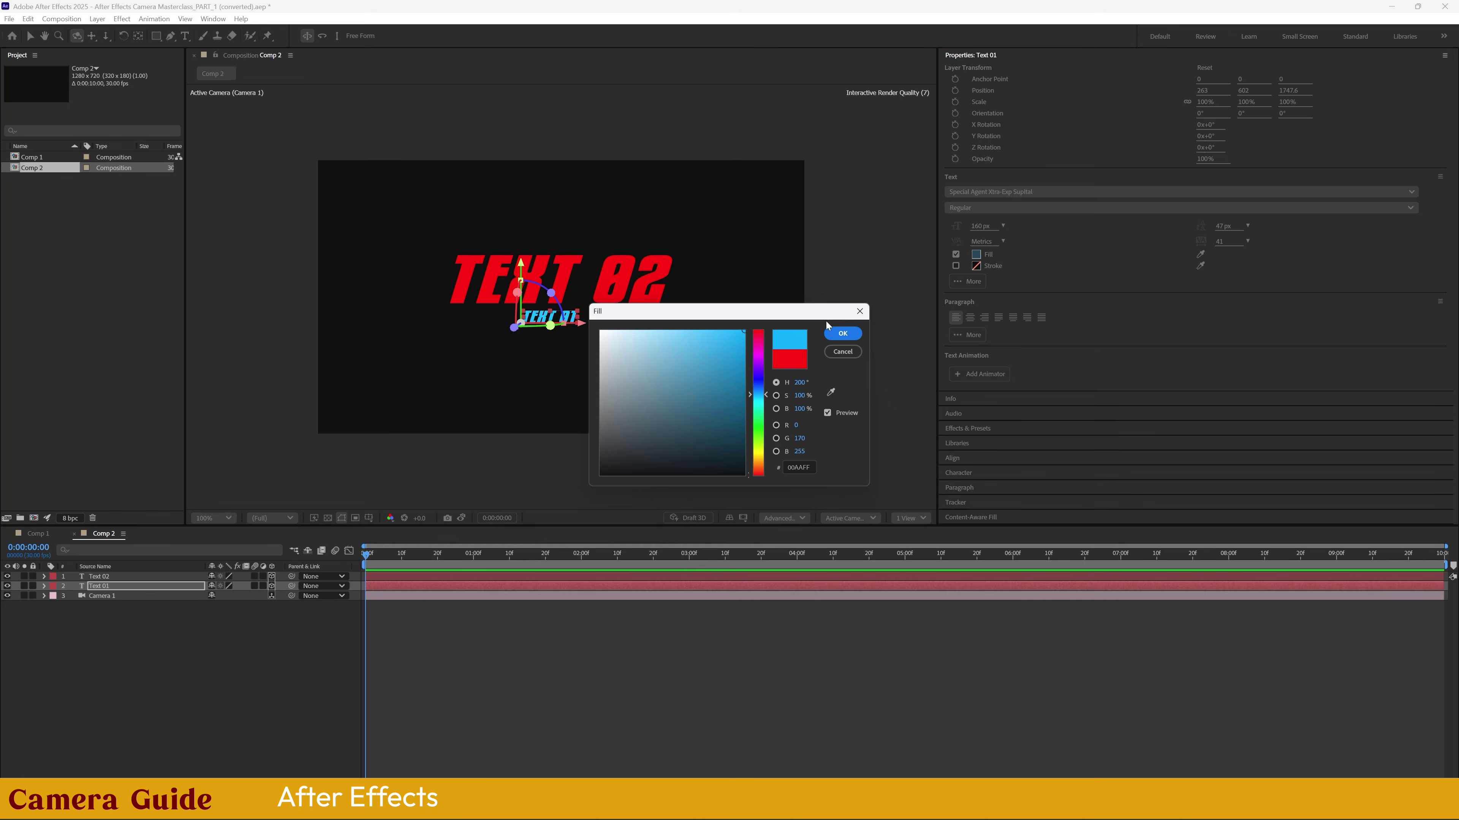
{"action": "key", "text": "Return"}
{"action": "left_click", "coordinate": [130, 631]}
{"action": "left_click", "coordinate": [328, 518]}
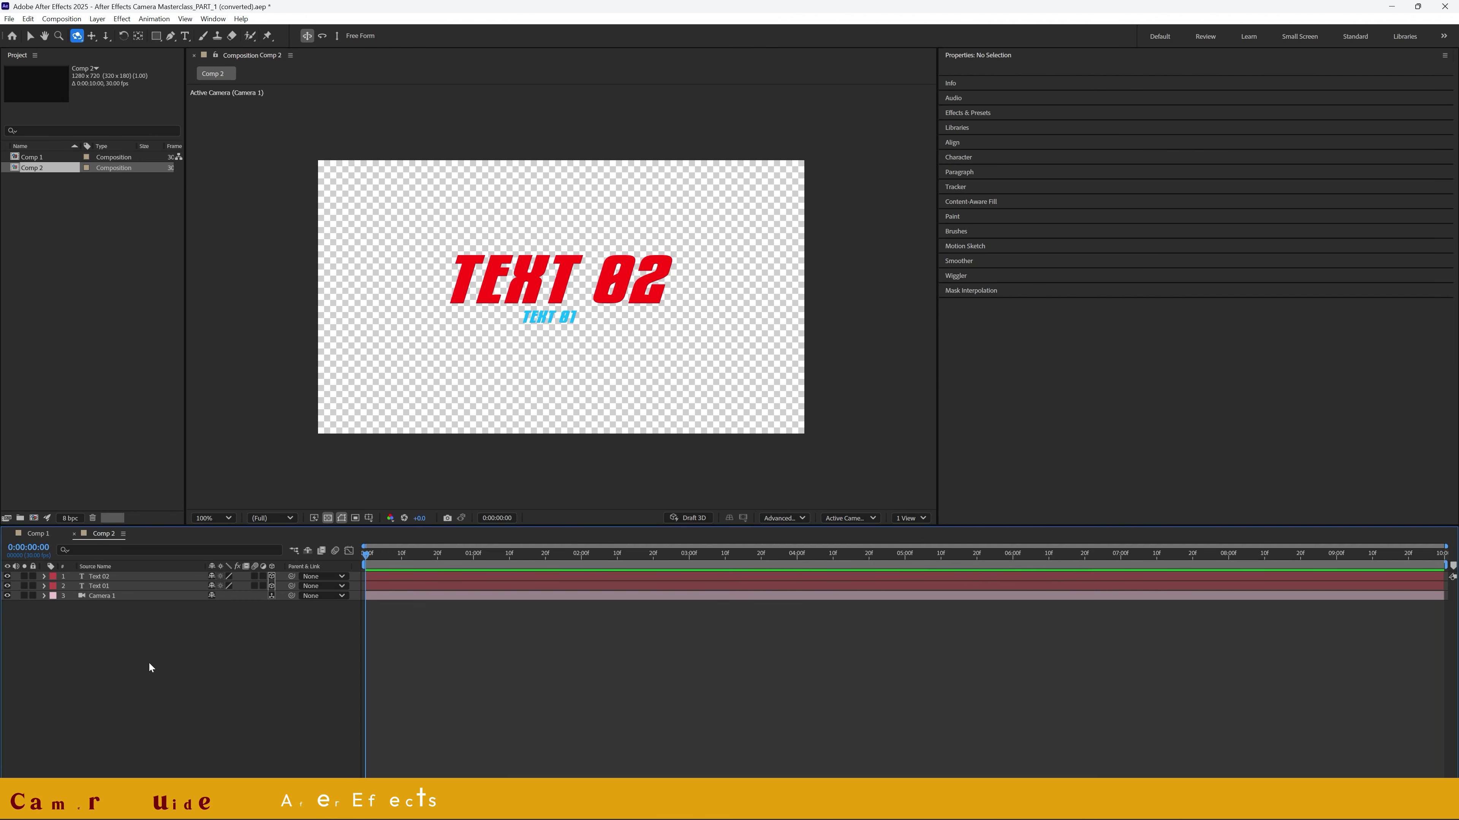
- Select Camera 1 and examine the variants of the orbit and pan camera tools
{"action": "left_click", "coordinate": [125, 596]}
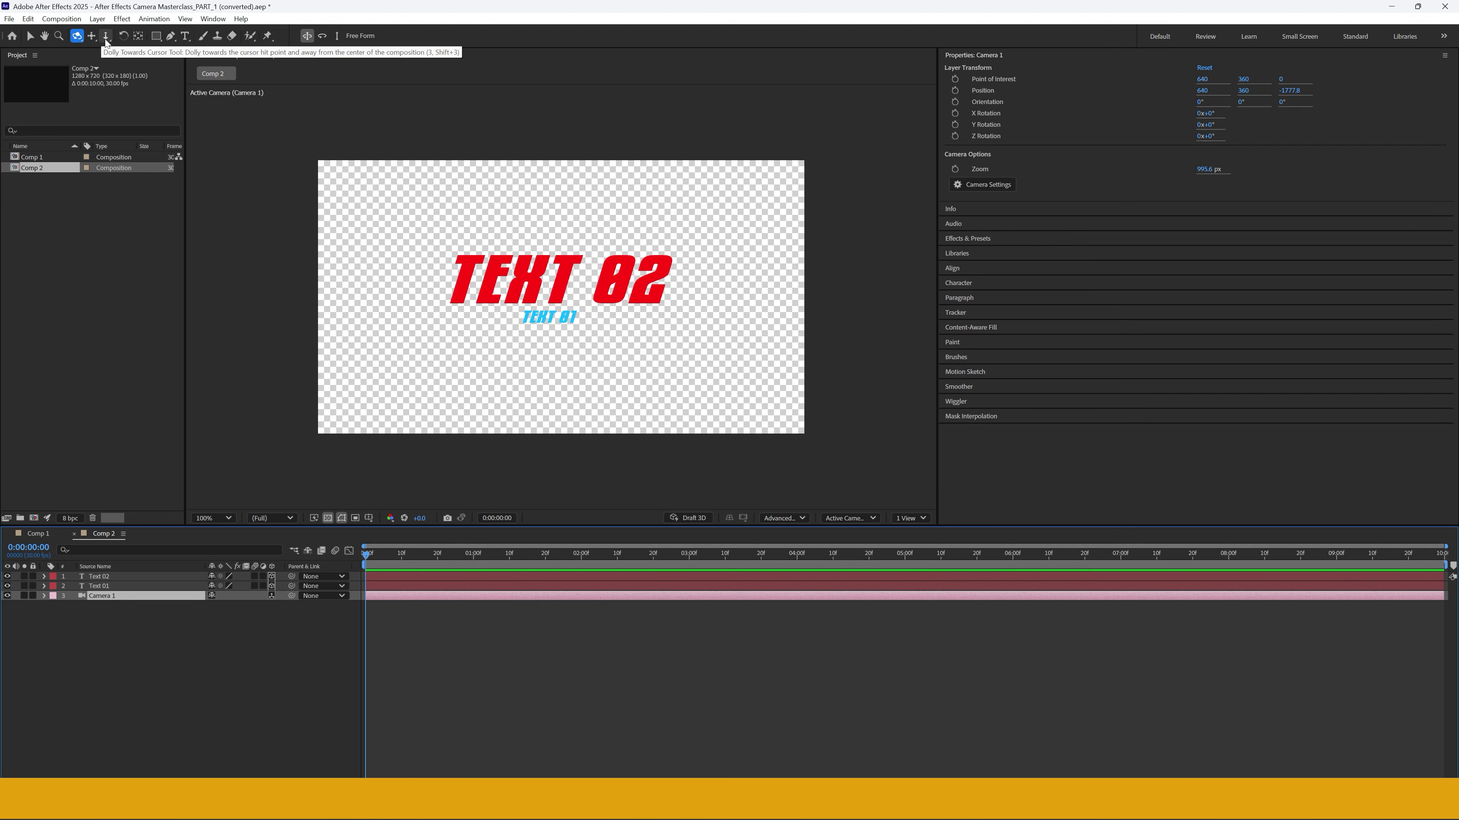
{"action": "left_click", "coordinate": [76, 38]}
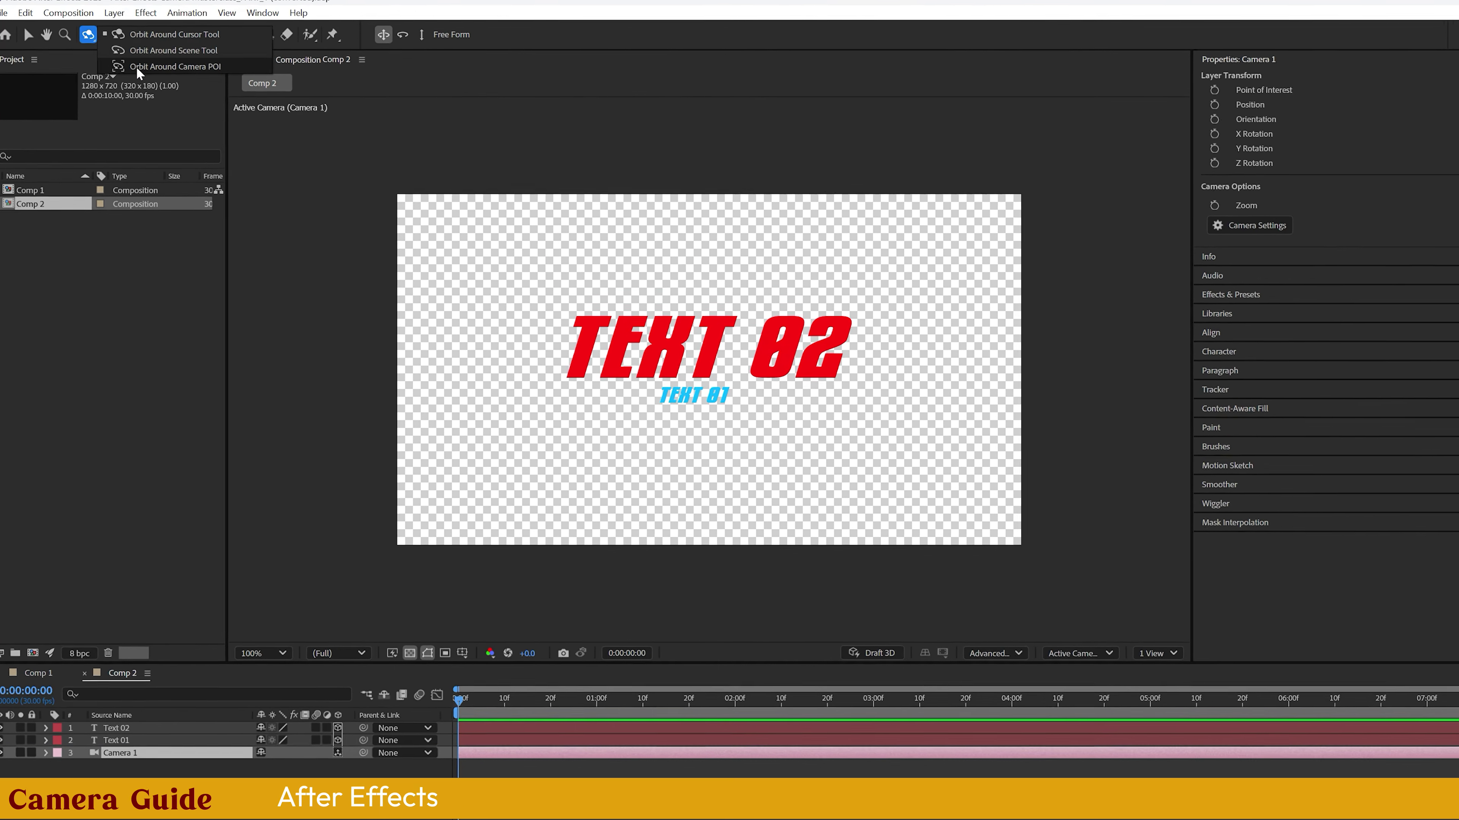
{"action": "left_click", "coordinate": [106, 238]}
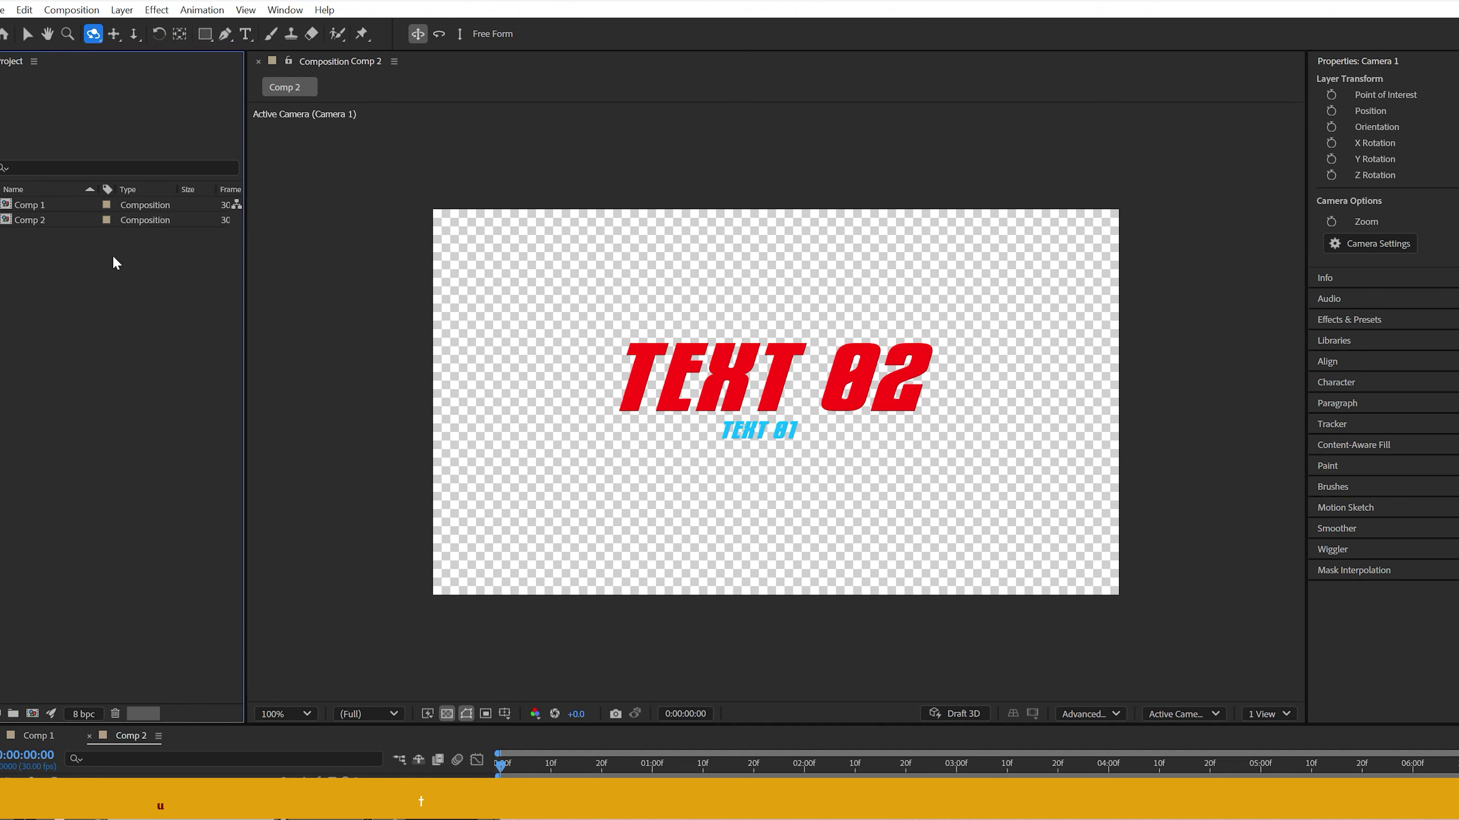
{"action": "left_click", "coordinate": [113, 34]}
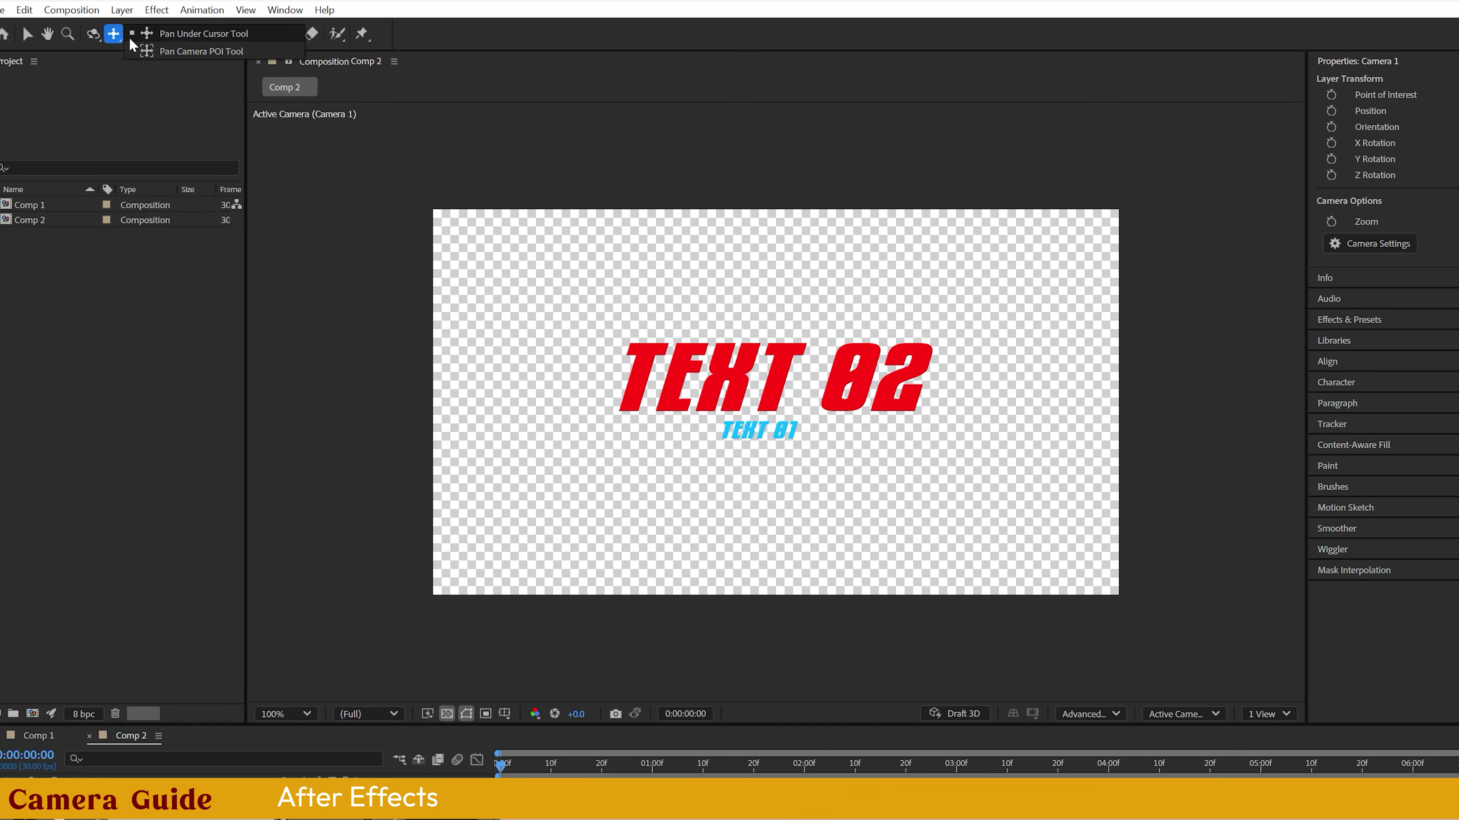
{"action": "left_click", "coordinate": [93, 34]}
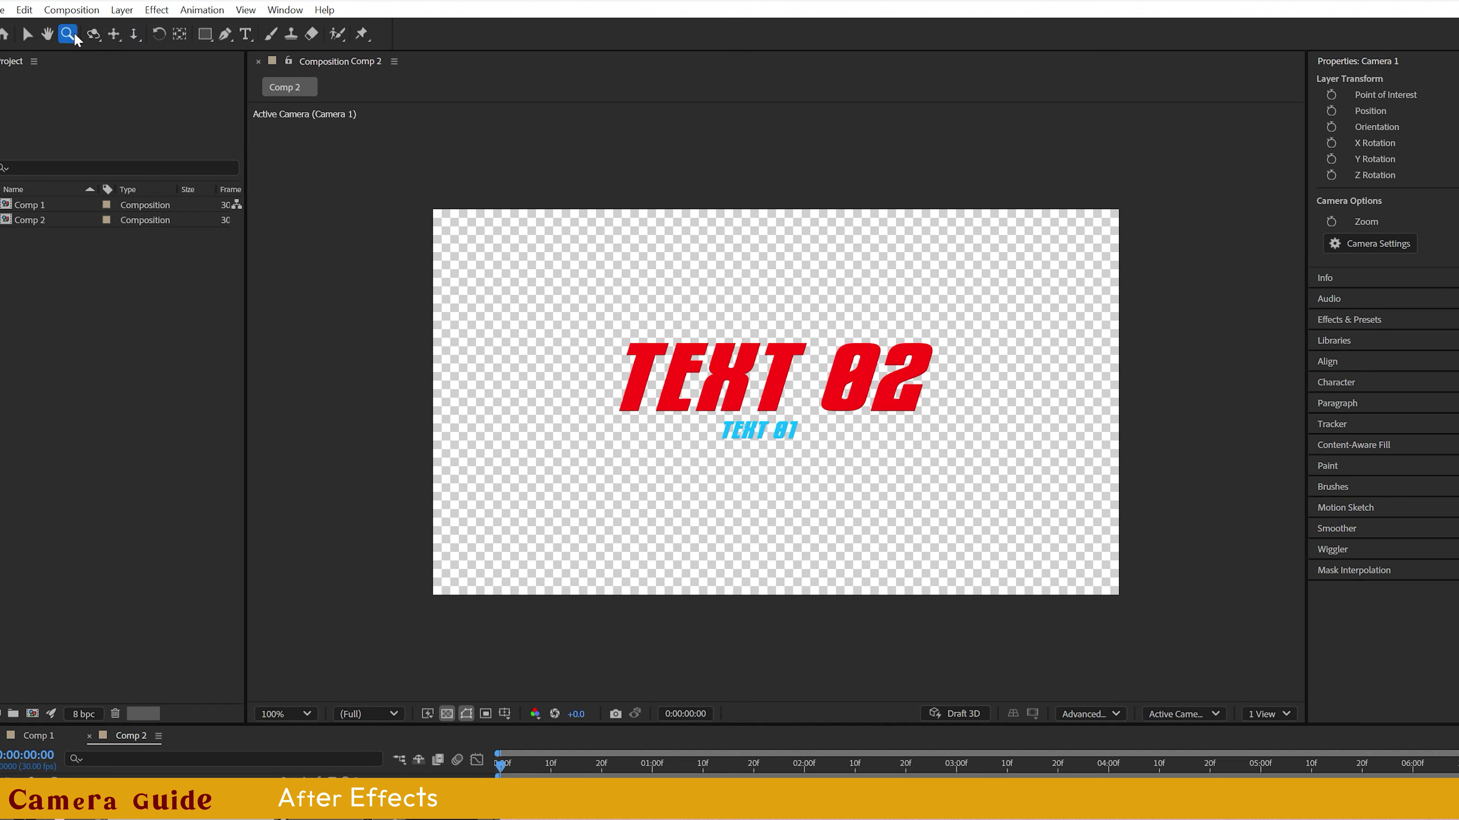
{"action": "left_click", "coordinate": [135, 126]}
- Cycle through the camera tools back to orbit, and orbit Camera 1 so the two texts appear at an angle
{"action": "left_click", "coordinate": [97, 40]}
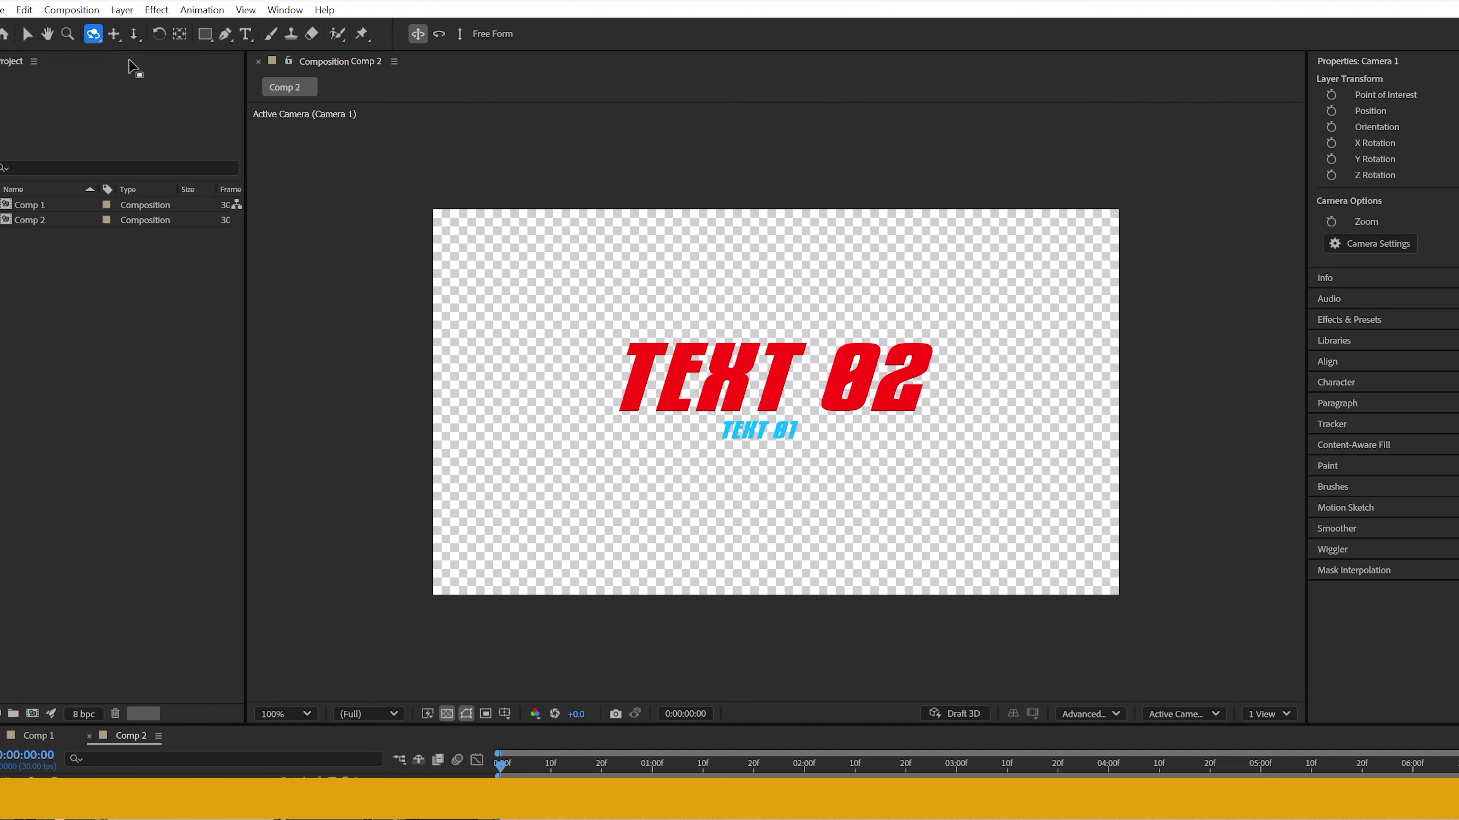
{"action": "key", "text": "c"}
{"action": "key", "text": "c"}
{"action": "key", "text": "c"}
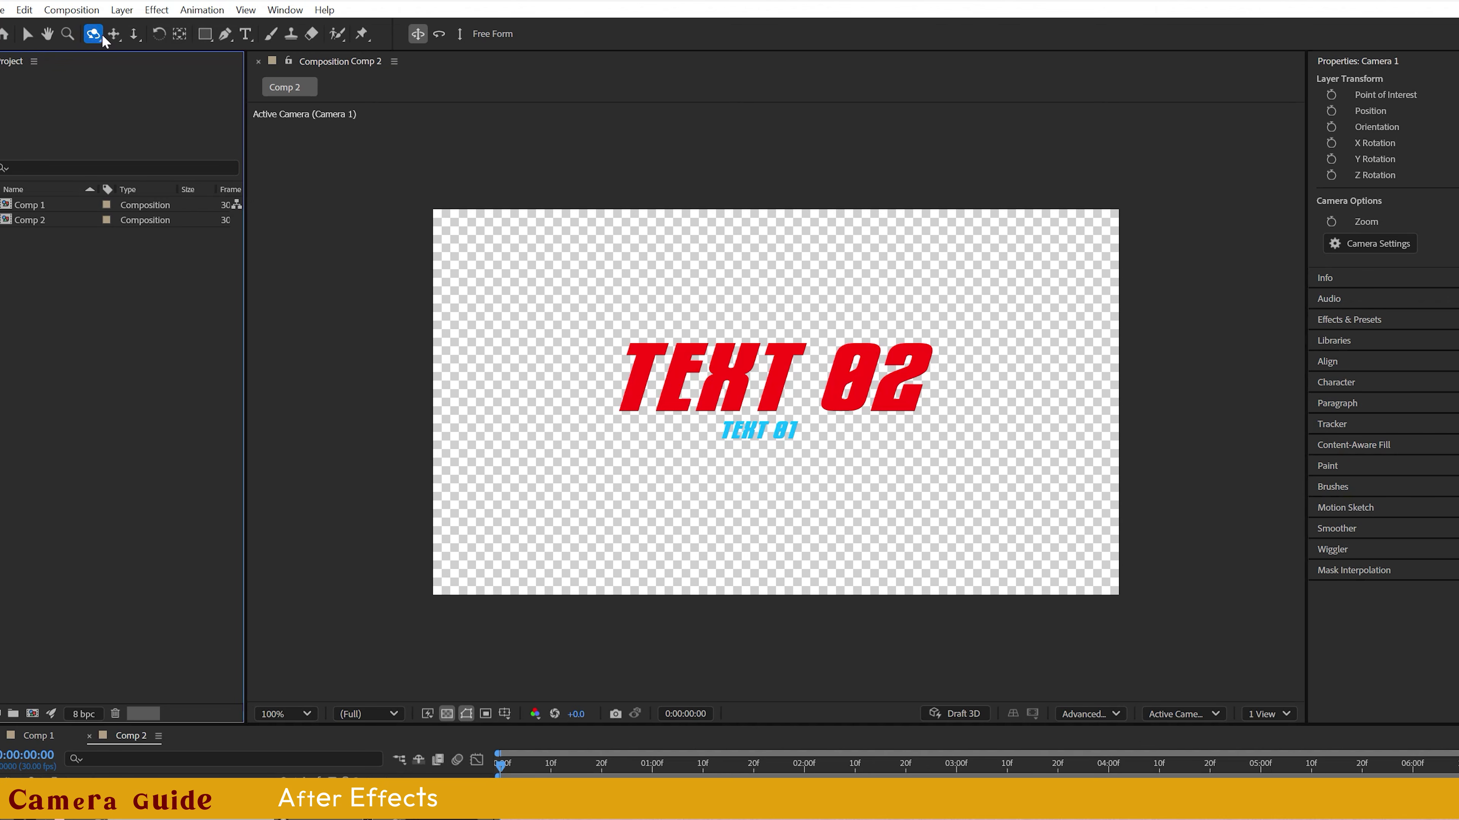
{"action": "left_click_drag", "start_coordinate": [659, 439], "coordinate": [704, 471]}
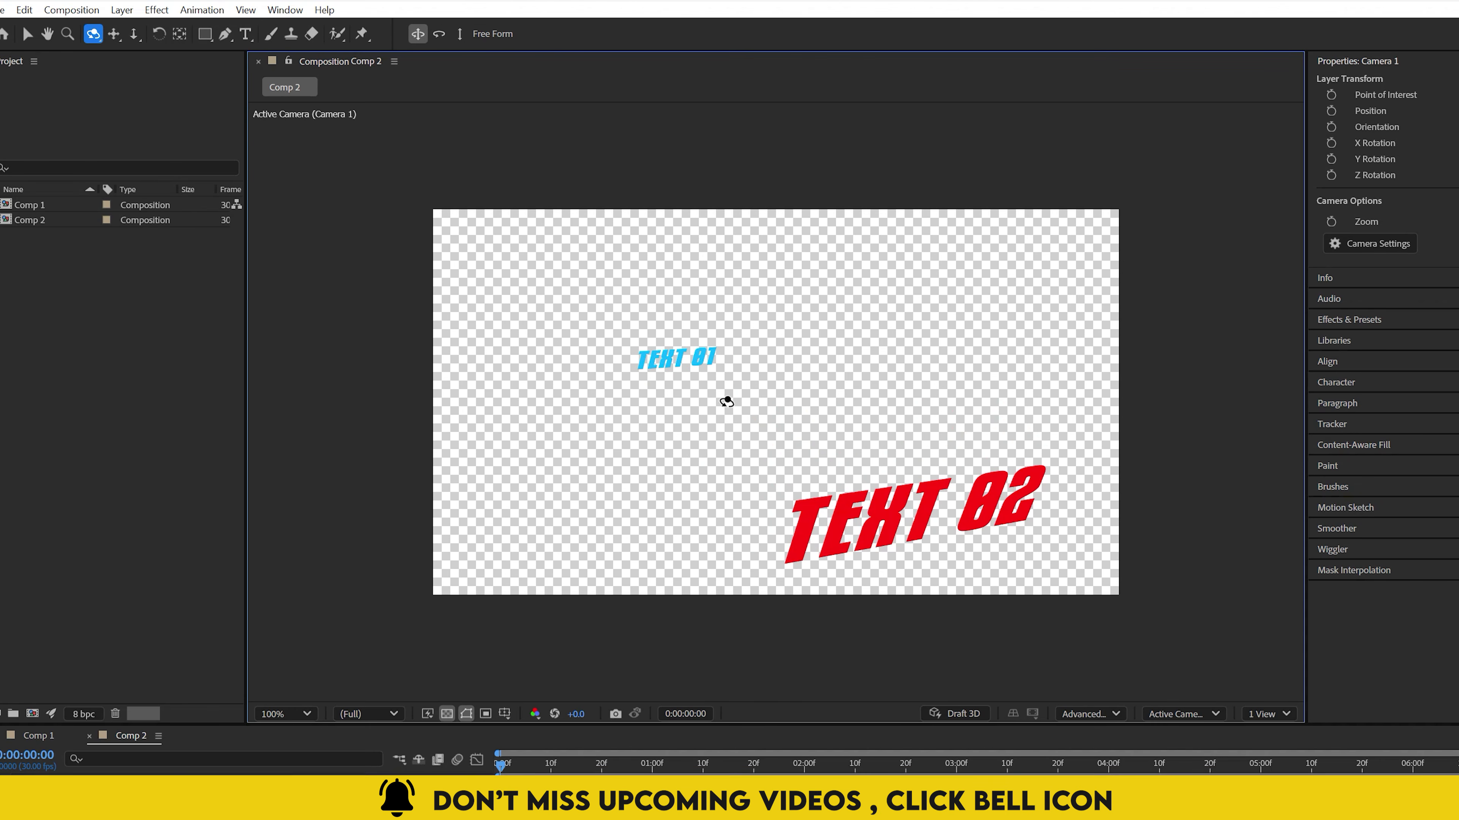
- Orbit Camera 1 around the two 3D texts, swinging out to a side angle and back to a frontal view
{"action": "left_click_drag", "start_coordinate": [850, 431], "coordinate": [811, 393]}
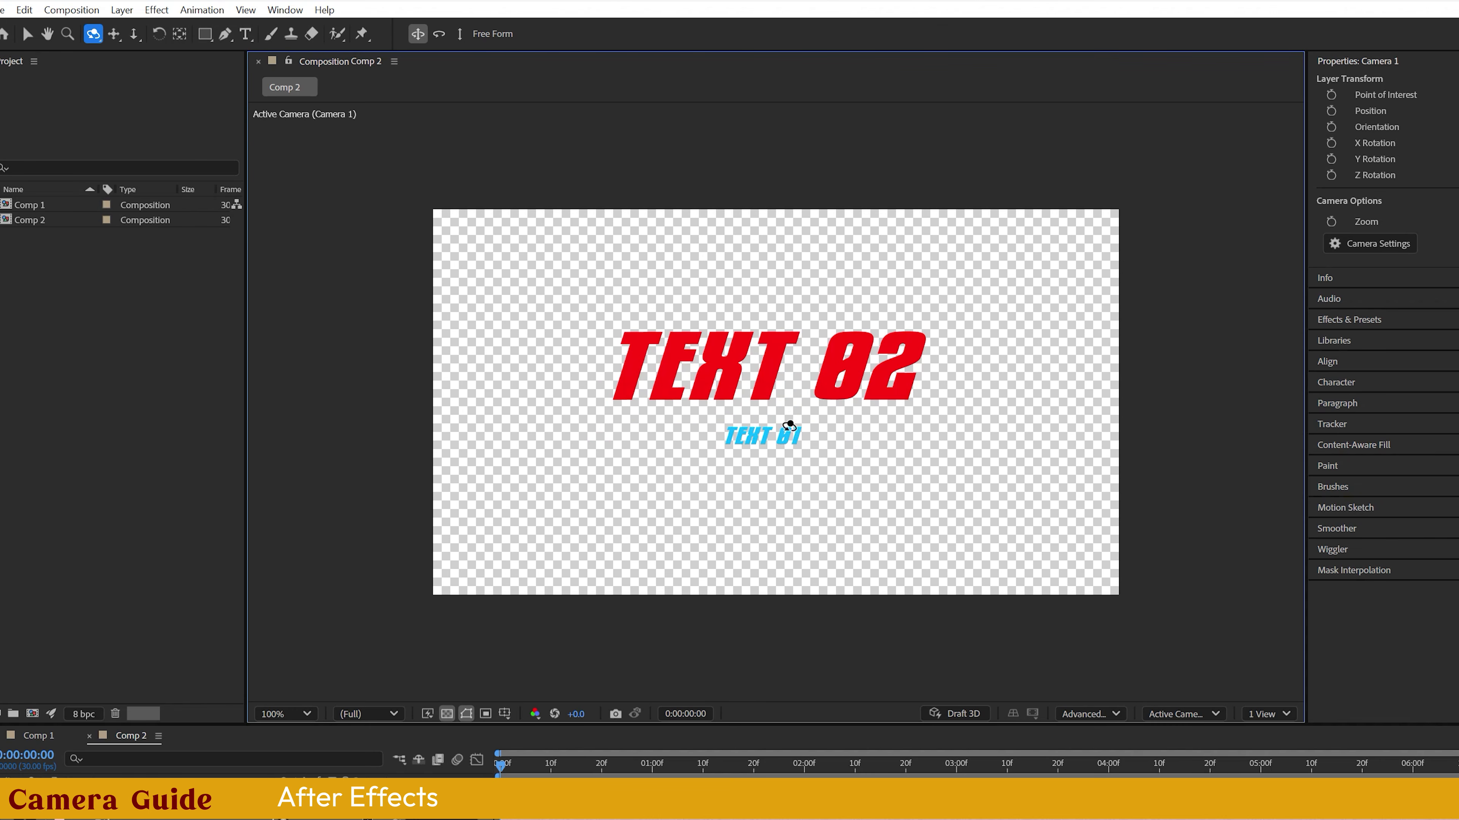
{"action": "left_click_drag", "start_coordinate": [618, 430], "coordinate": [681, 448]}
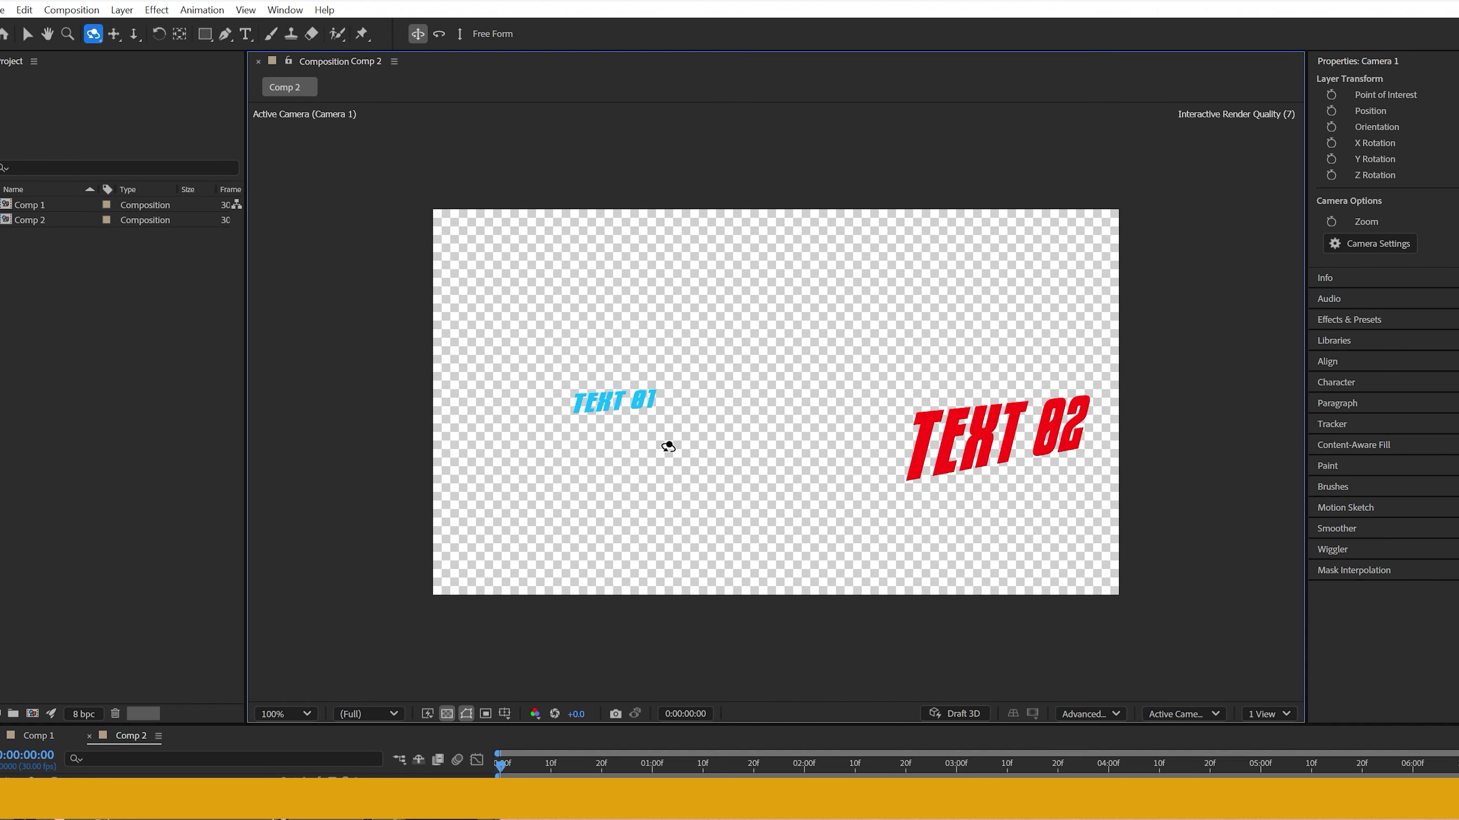
{"action": "left_click_drag", "start_coordinate": [915, 488], "coordinate": [812, 380]}
- Pan Camera 1 slightly across the two texts and dolly it toward them with the Dolly Towards Cursor tool
{"action": "left_click", "coordinate": [114, 34]}
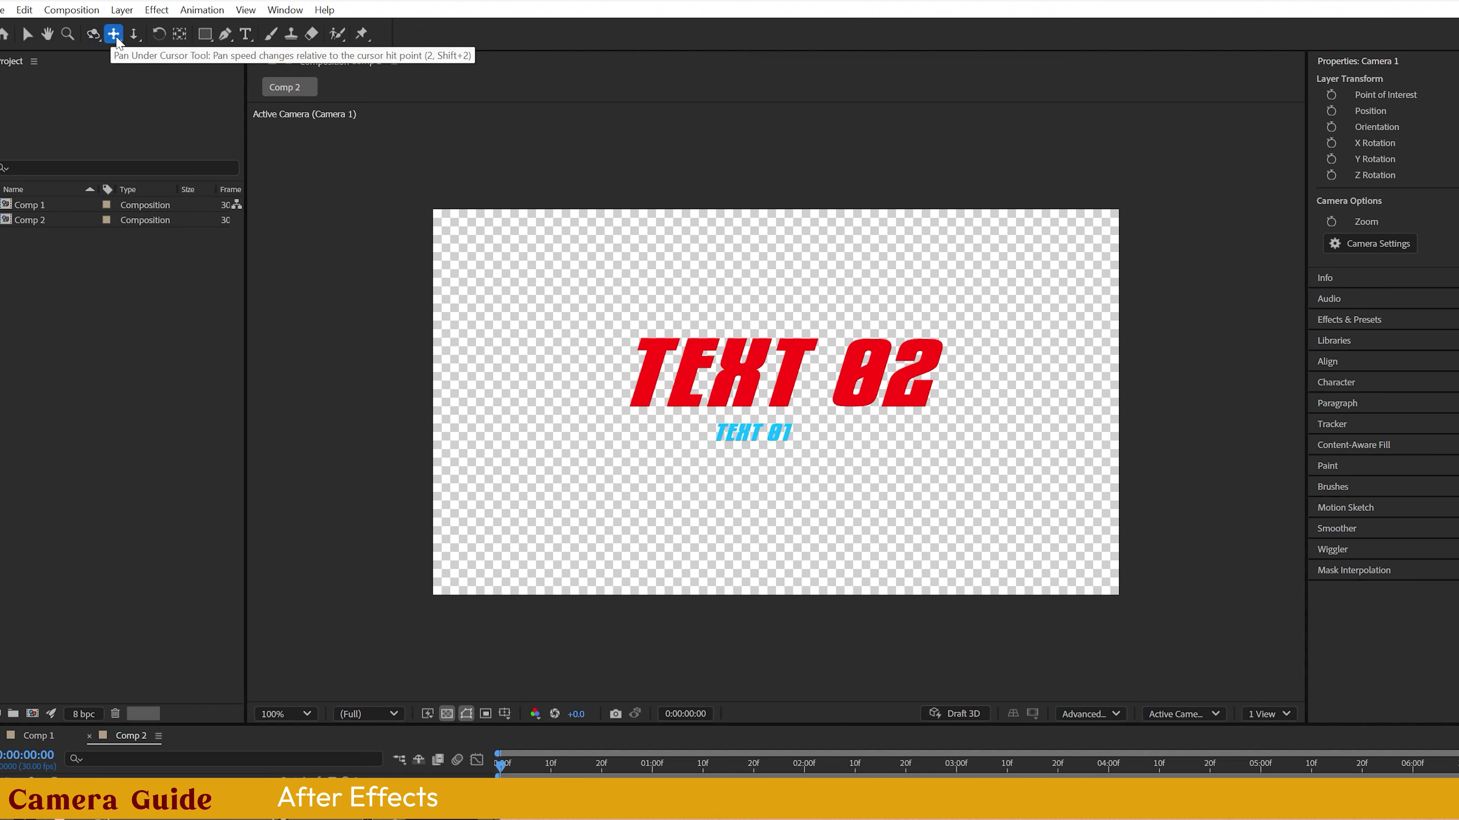
{"action": "left_click_drag", "start_coordinate": [768, 424], "coordinate": [801, 428]}
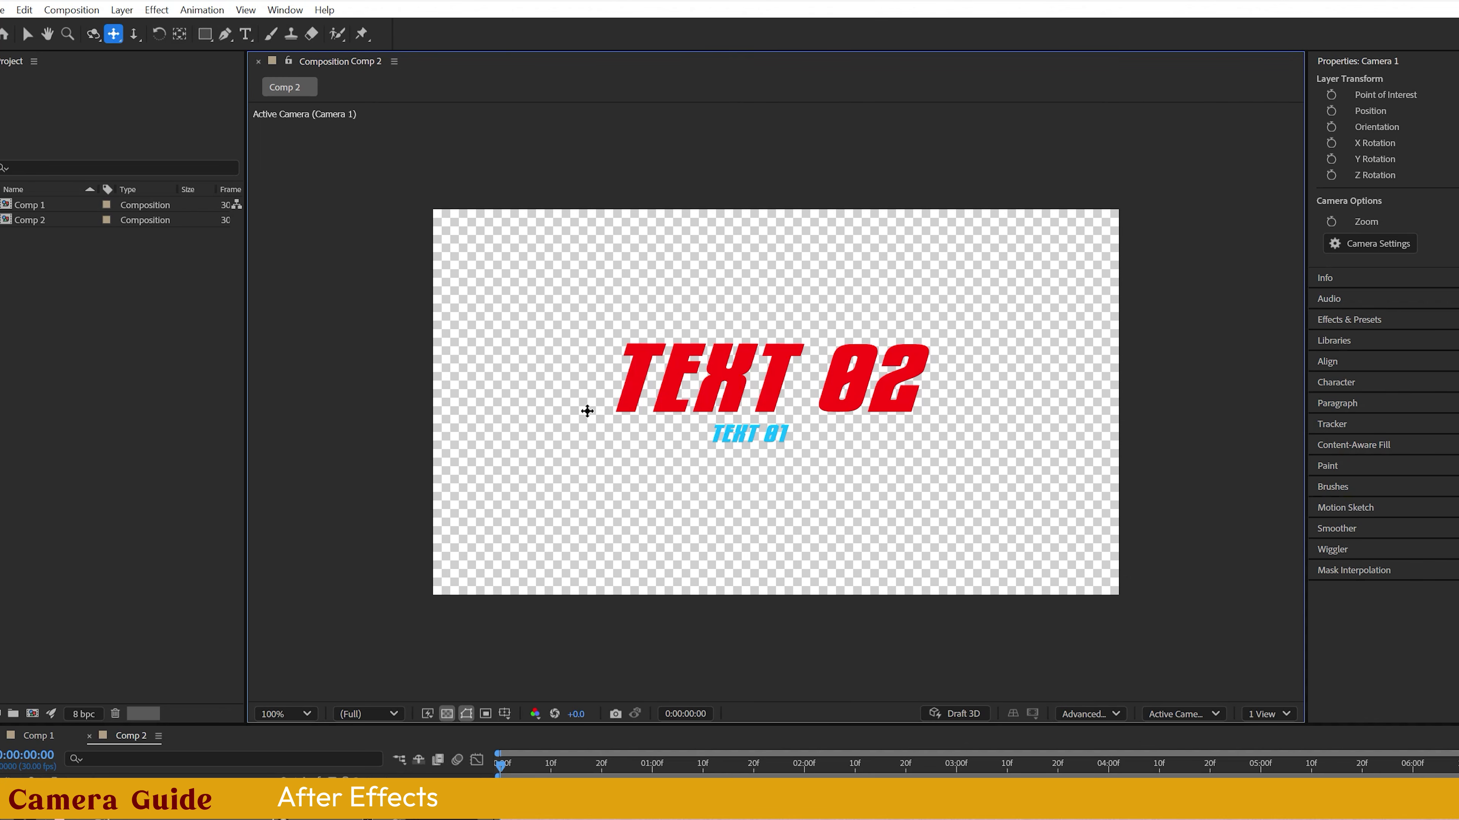
{"action": "left_click", "coordinate": [133, 35]}
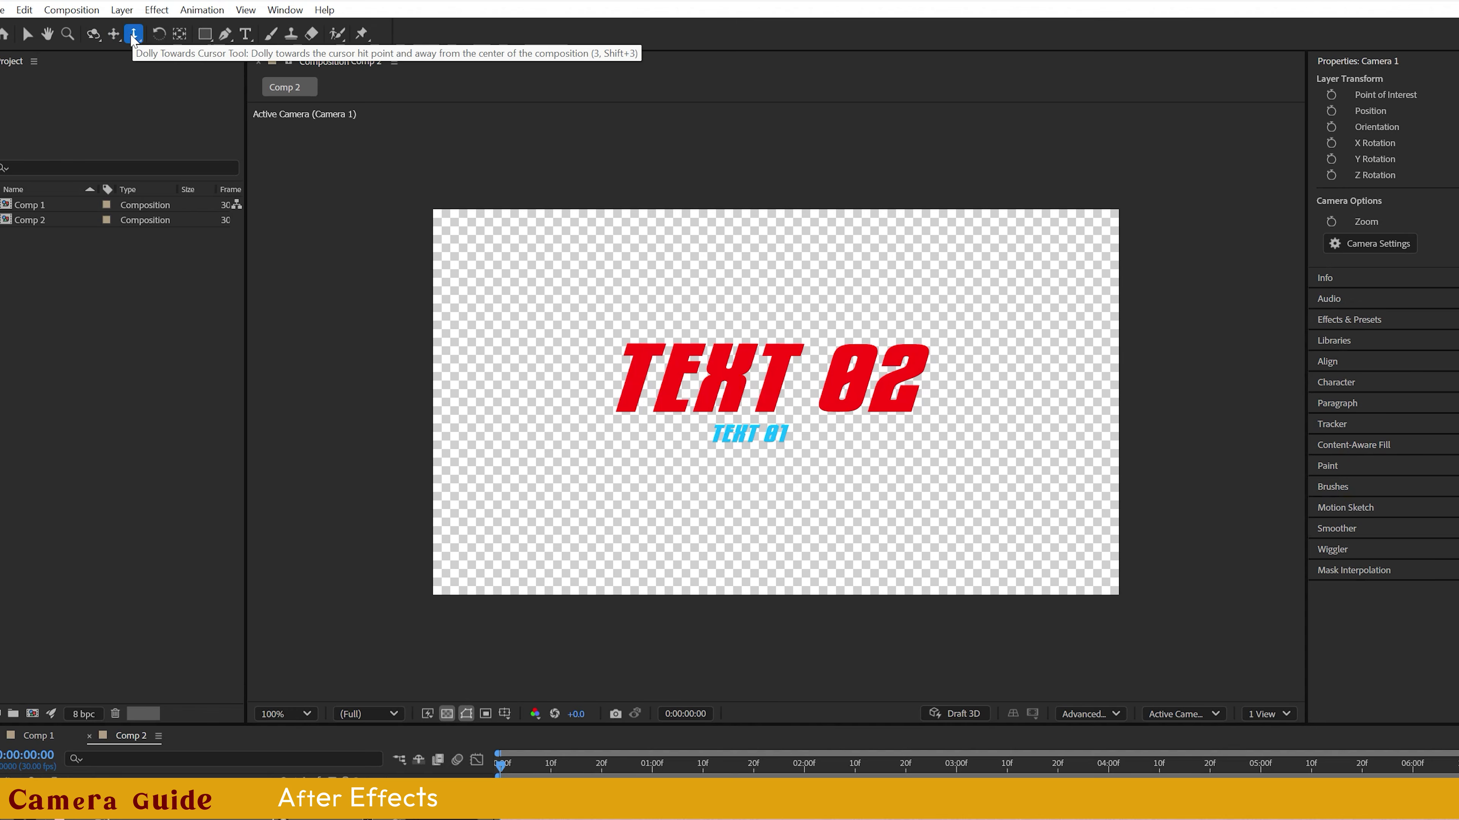
{"action": "left_click_drag", "start_coordinate": [833, 456], "coordinate": [828, 388]}
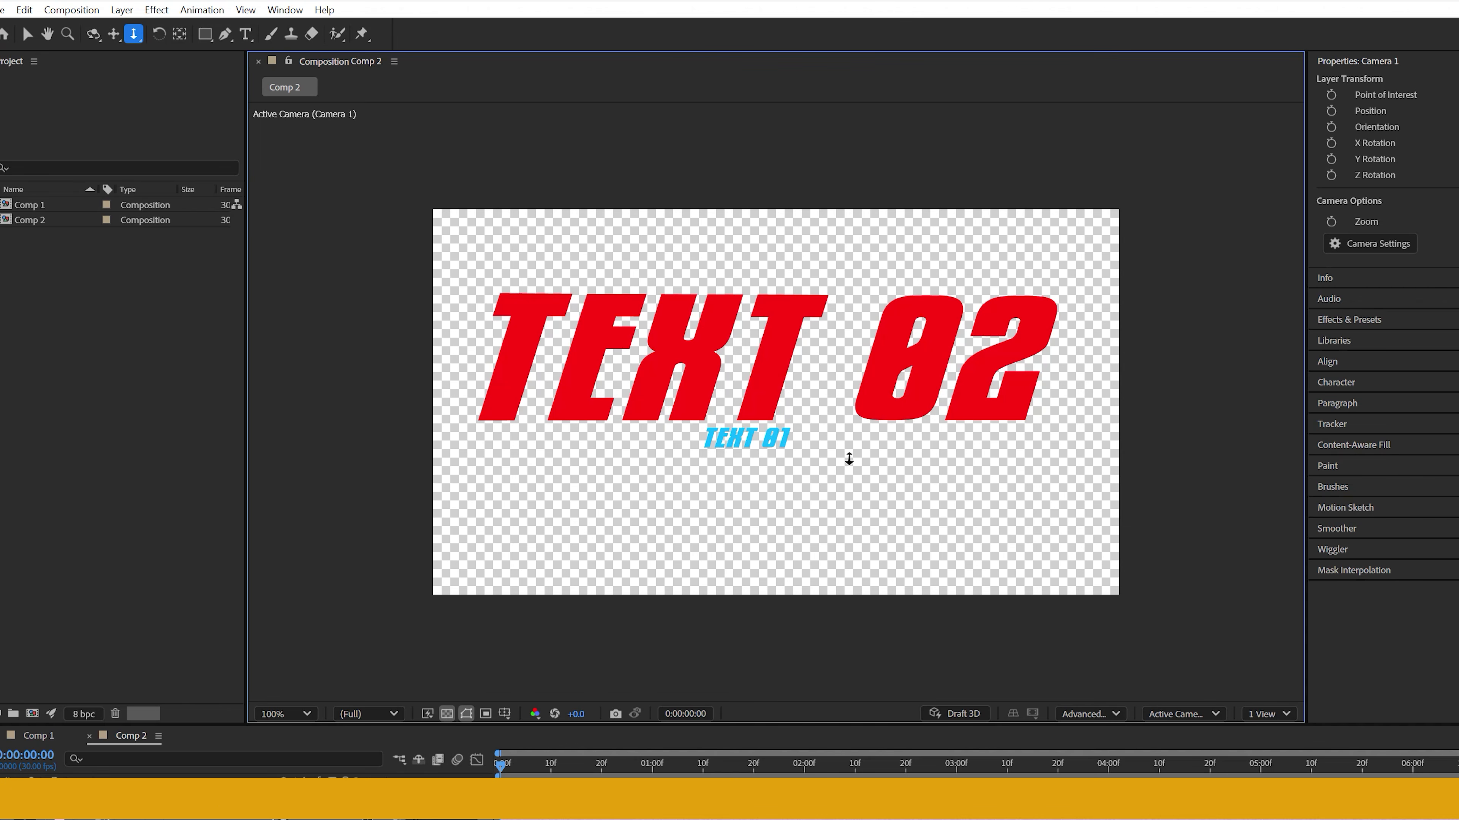
- Dolly Camera 1 back from the texts, cycle the camera tools to orbit, and orbit to an angled view separating the texts
{"action": "key", "text": "c"}
{"action": "left_click_drag", "start_coordinate": [804, 395], "coordinate": [765, 508]}
{"action": "key", "text": "c"}
{"action": "key", "text": "c"}
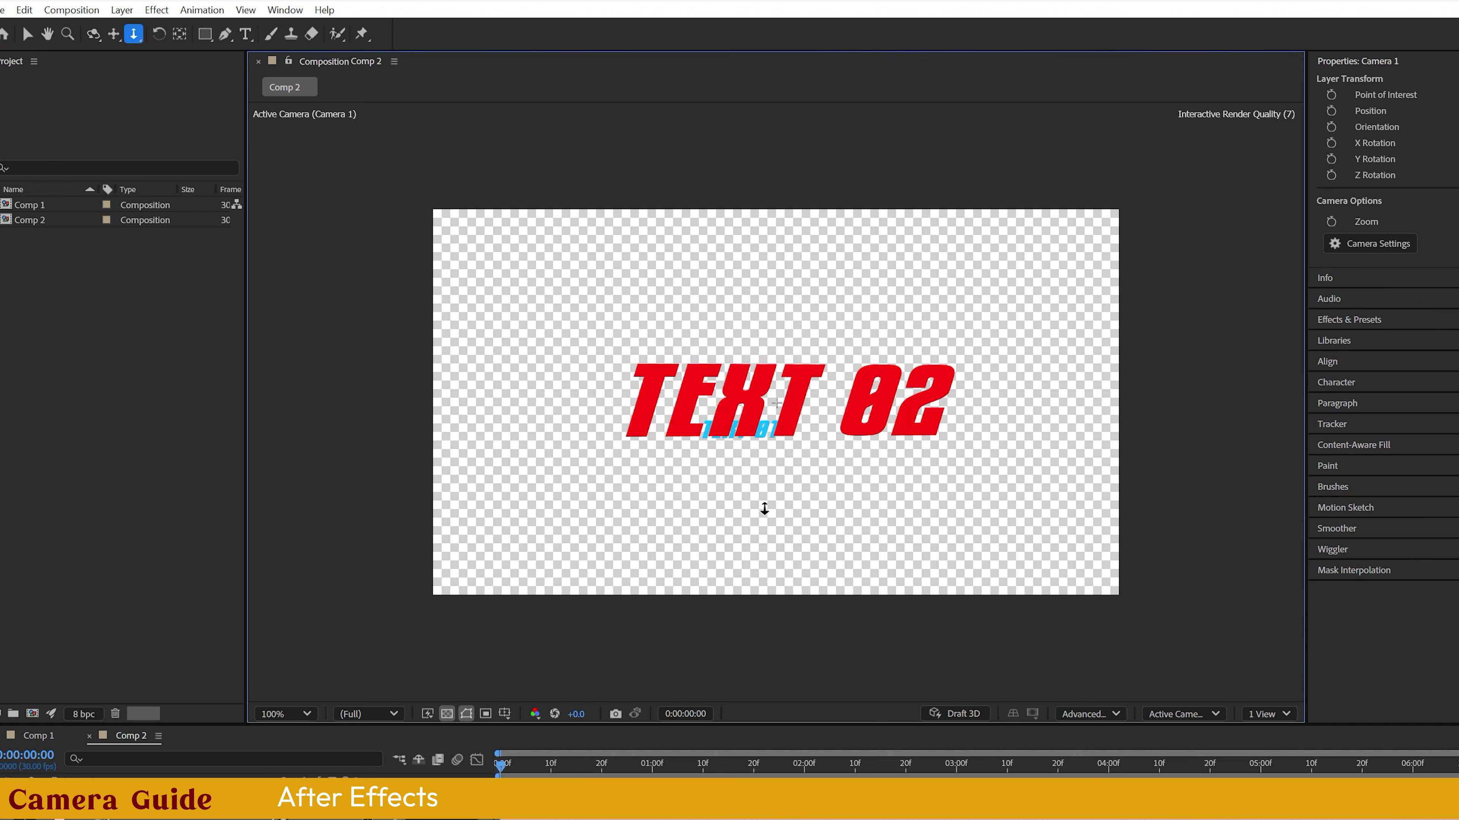
{"action": "key", "text": "c"}
{"action": "mouse_move", "coordinate": [732, 435]}
{"action": "left_mouse_down"}
{"action": "mouse_move", "coordinate": [766, 445]}
{"action": "mouse_move", "coordinate": [734, 441]}
{"action": "mouse_move", "coordinate": [752, 454]}
{"action": "left_mouse_up"}
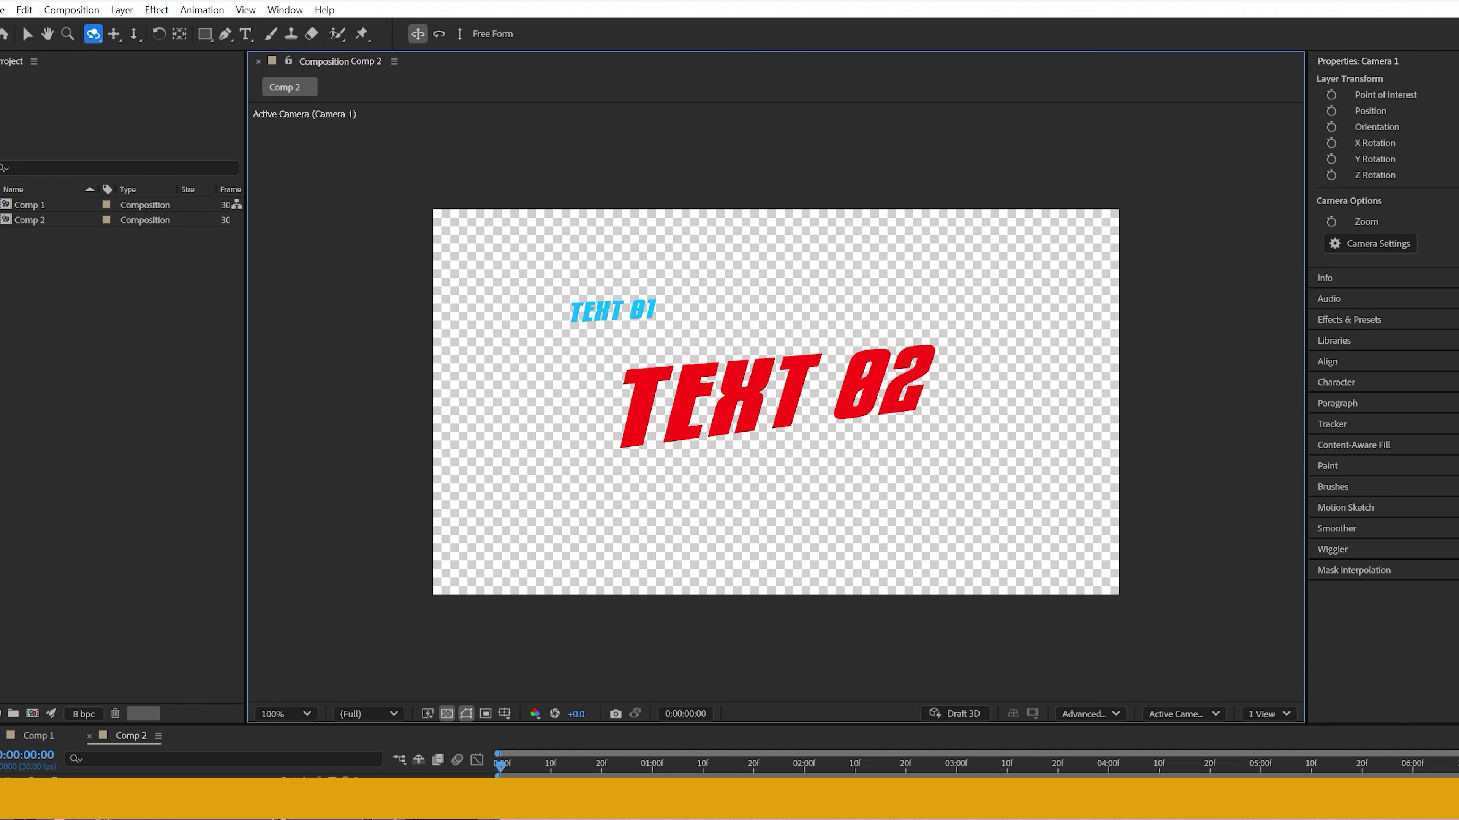
{"action": "key", "text": "ctrl+shift+a"}
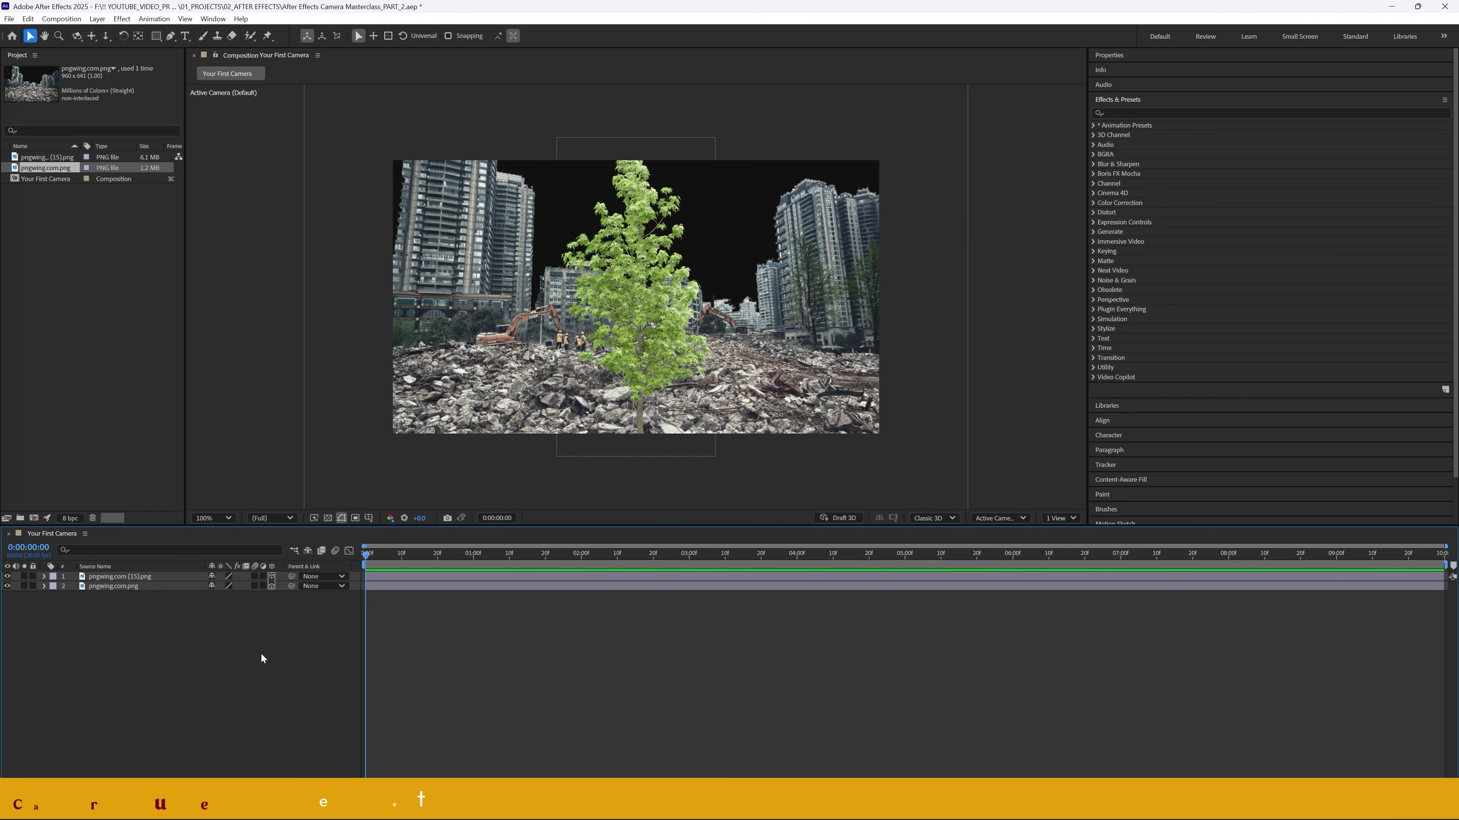
- Select the tree layer and the demolished-city layer in turn to examine the two images in the Your First Camera composition
{"action": "right_click", "coordinate": [139, 677]}
{"action": "left_click", "coordinate": [159, 720]}
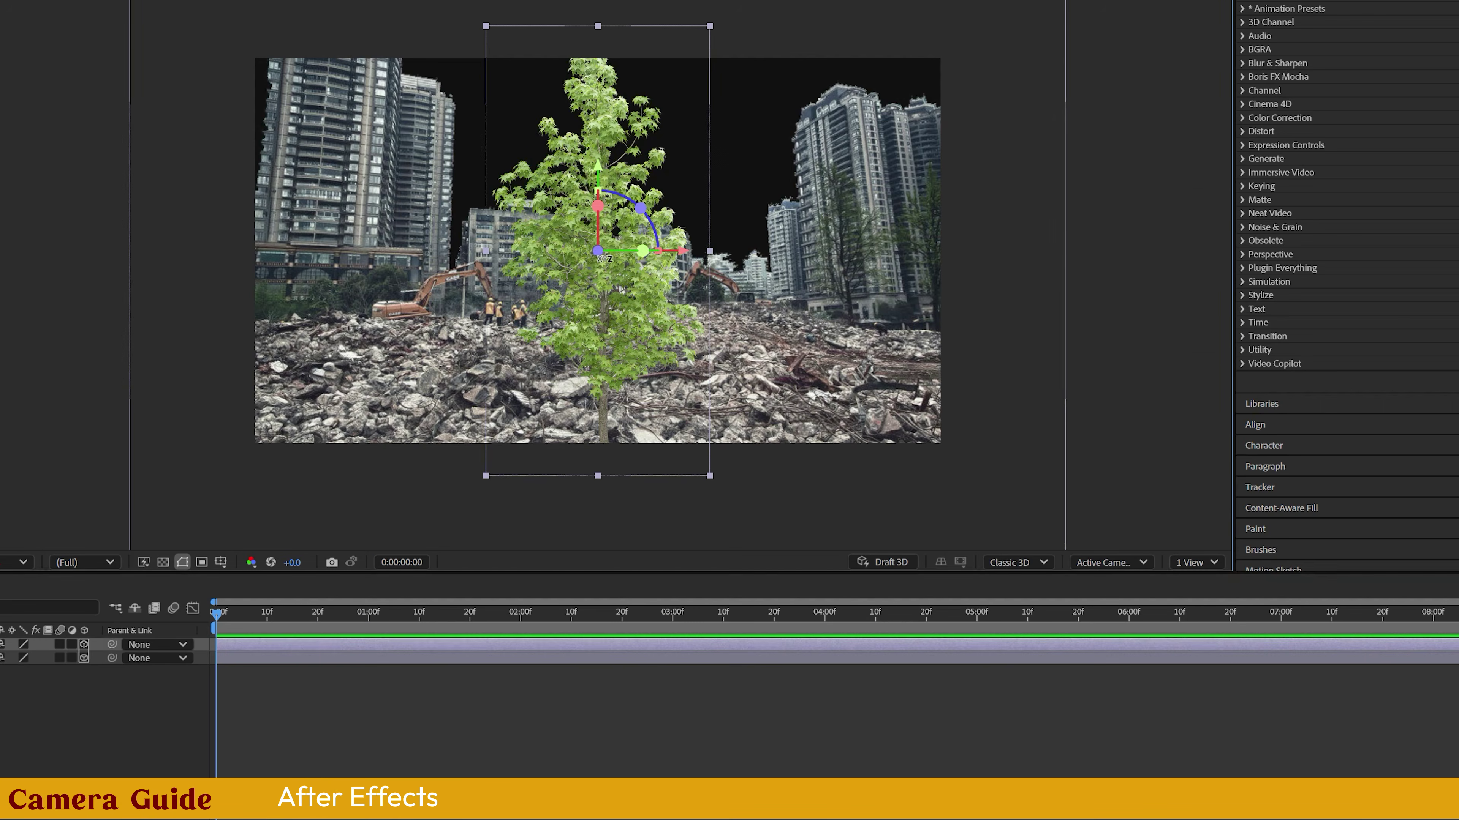
{"action": "left_click", "coordinate": [805, 271]}
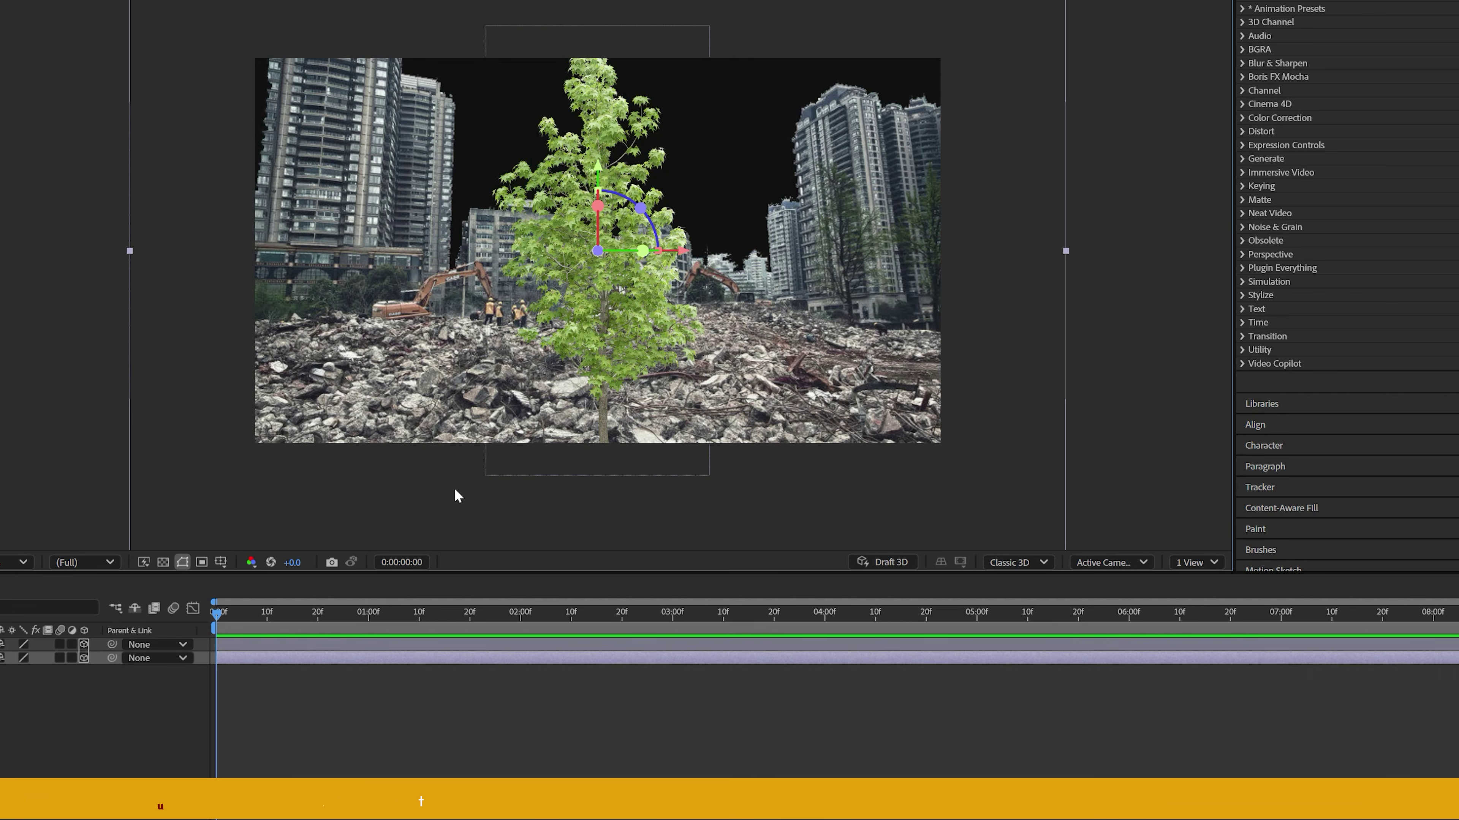
{"action": "left_click", "coordinate": [85, 759]}
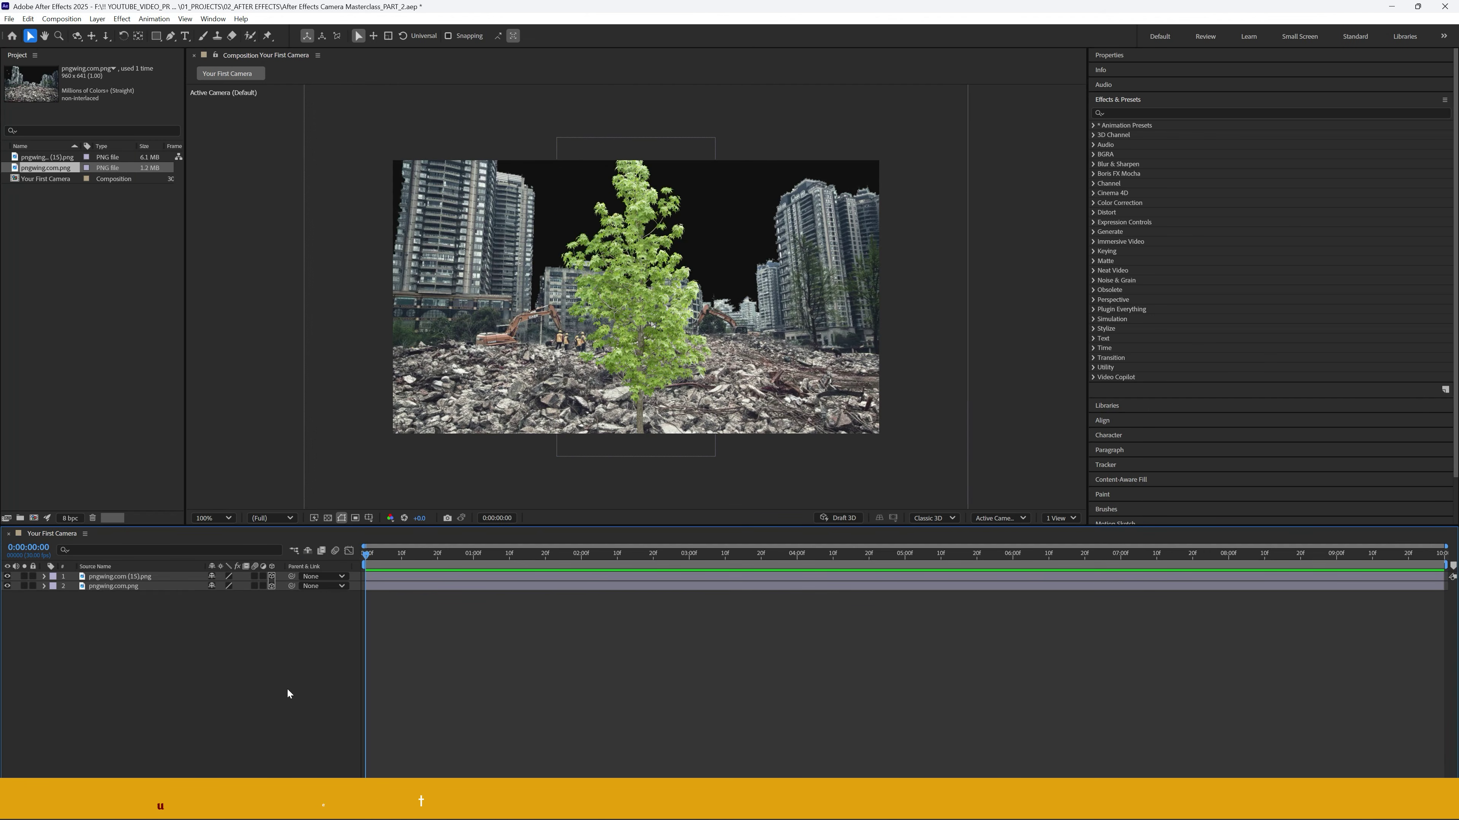
- Turn off 3D for the tree and city image layers and open the settings for a new camera
{"action": "left_click", "coordinate": [271, 576]}
{"action": "left_click", "coordinate": [271, 586]}
{"action": "right_click", "coordinate": [273, 625]}
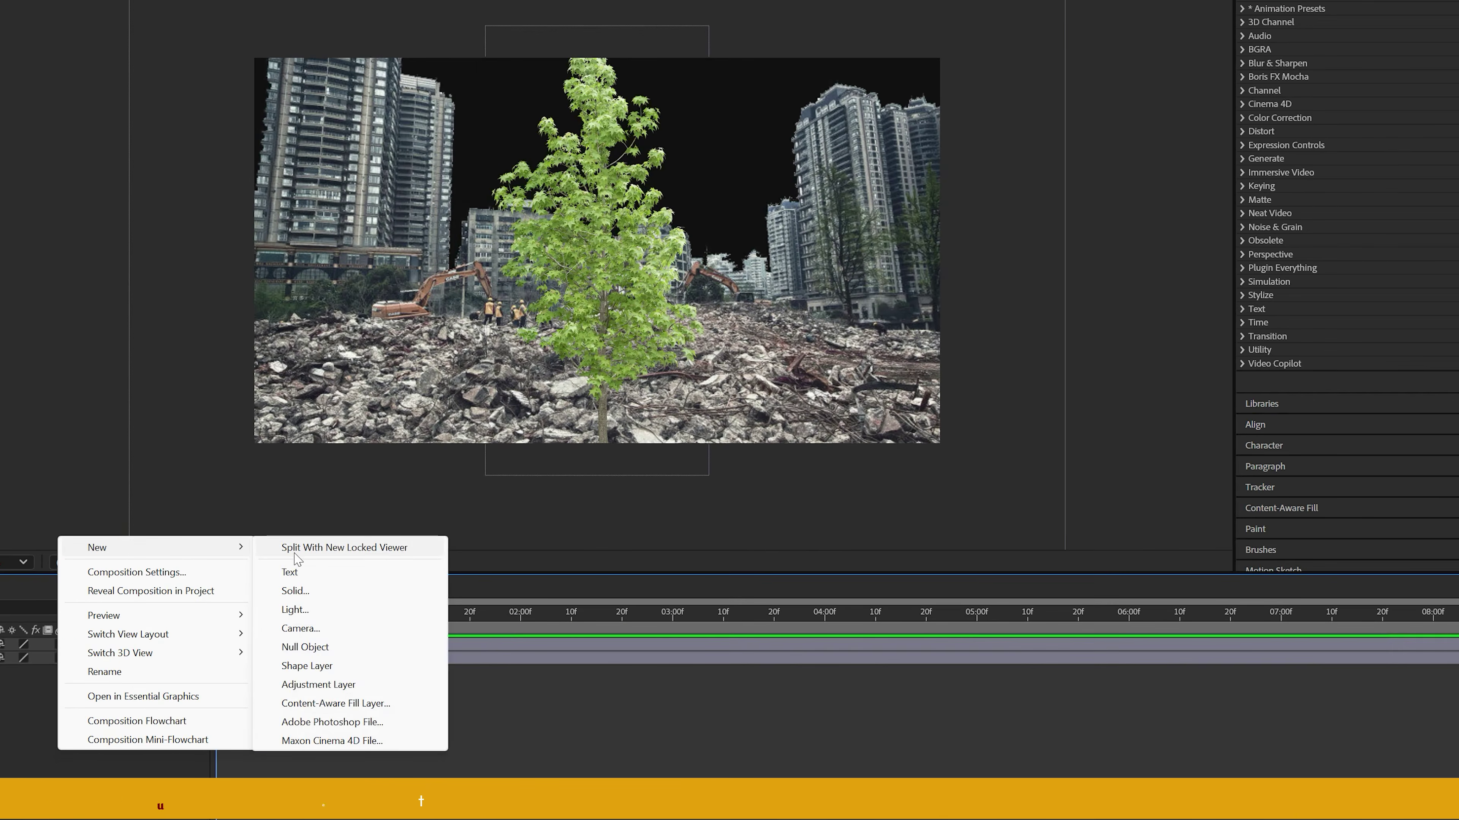
{"action": "left_click", "coordinate": [433, 564]}
{"action": "left_click_drag", "start_coordinate": [706, 208], "coordinate": [577, 75]}
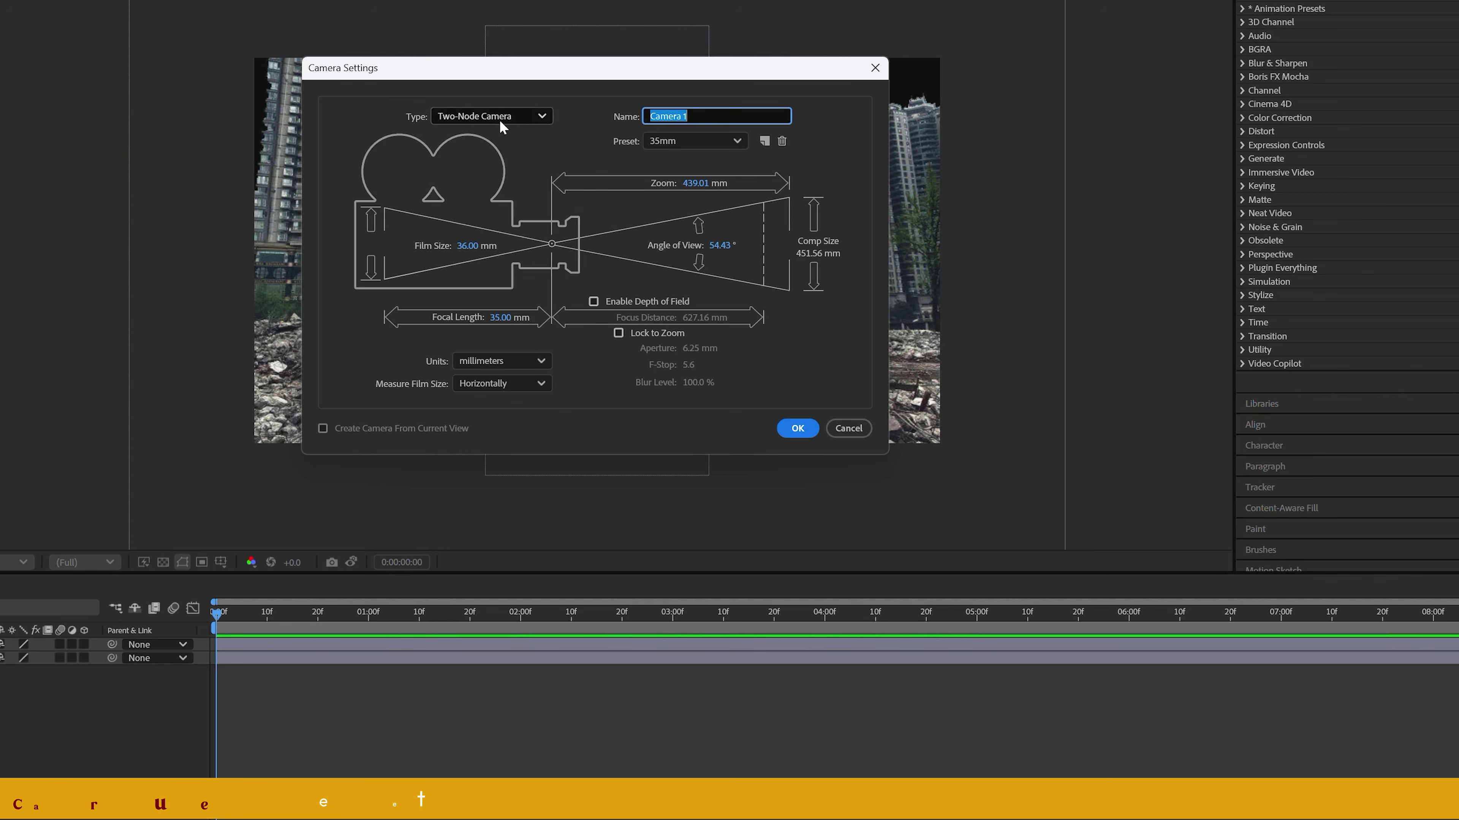
- Create a Two-Node Camera with the 35mm preset and dismiss the warning about 2D layers
{"action": "left_click", "coordinate": [515, 115]}
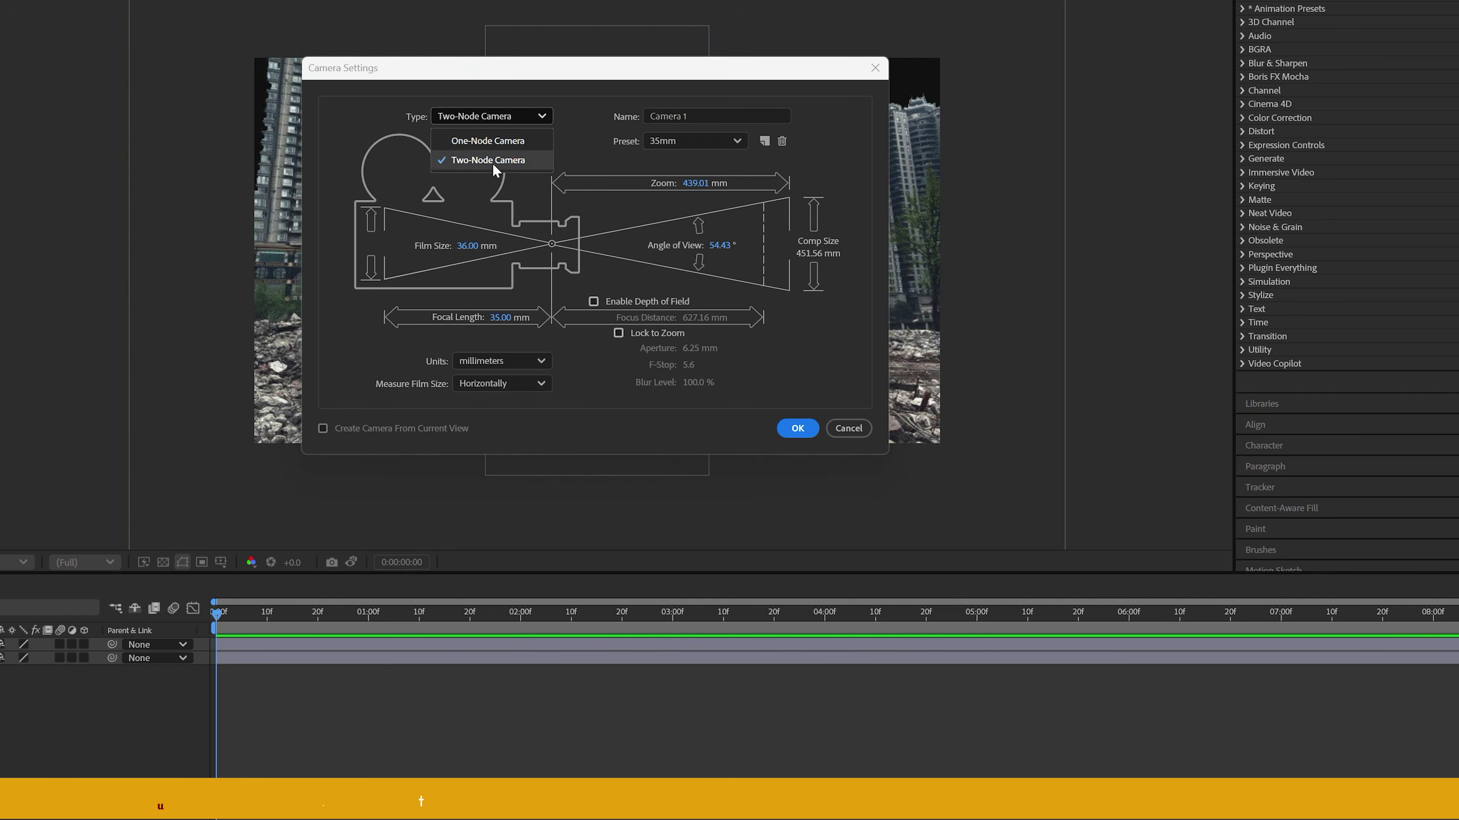
{"action": "left_click", "coordinate": [504, 160]}
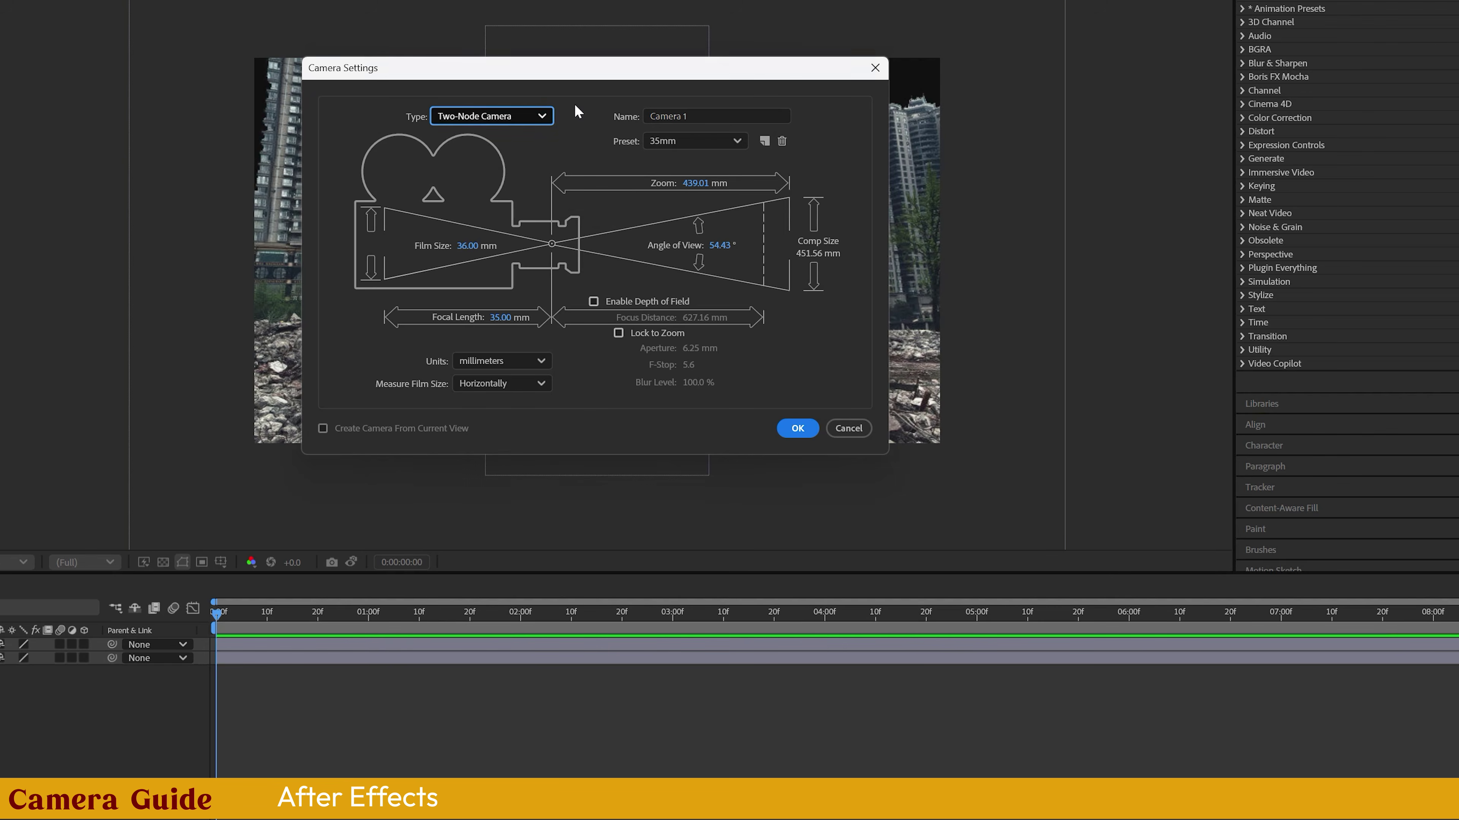
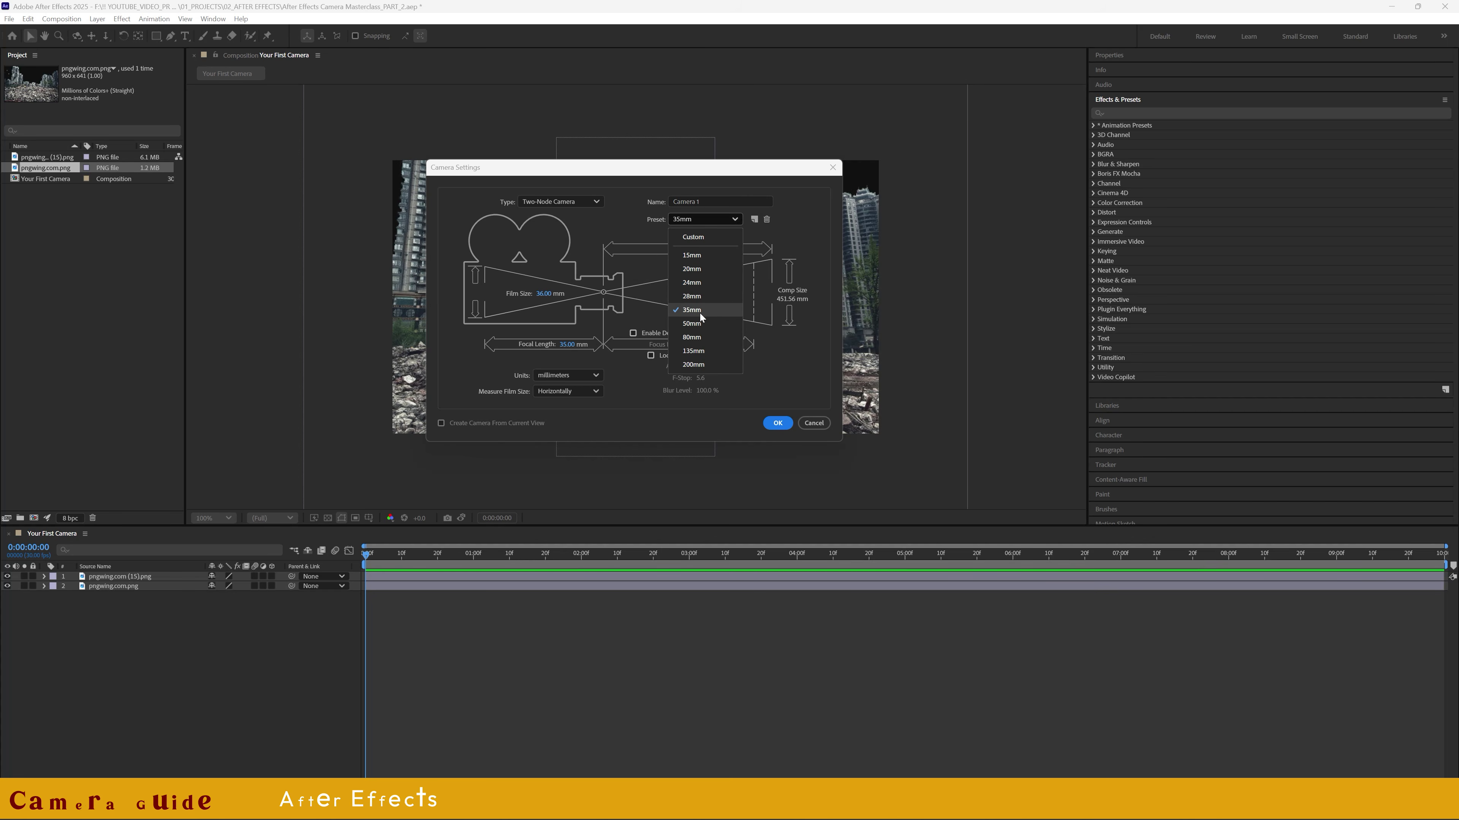
{"action": "left_click", "coordinate": [697, 310]}
{"action": "left_click", "coordinate": [776, 423]}
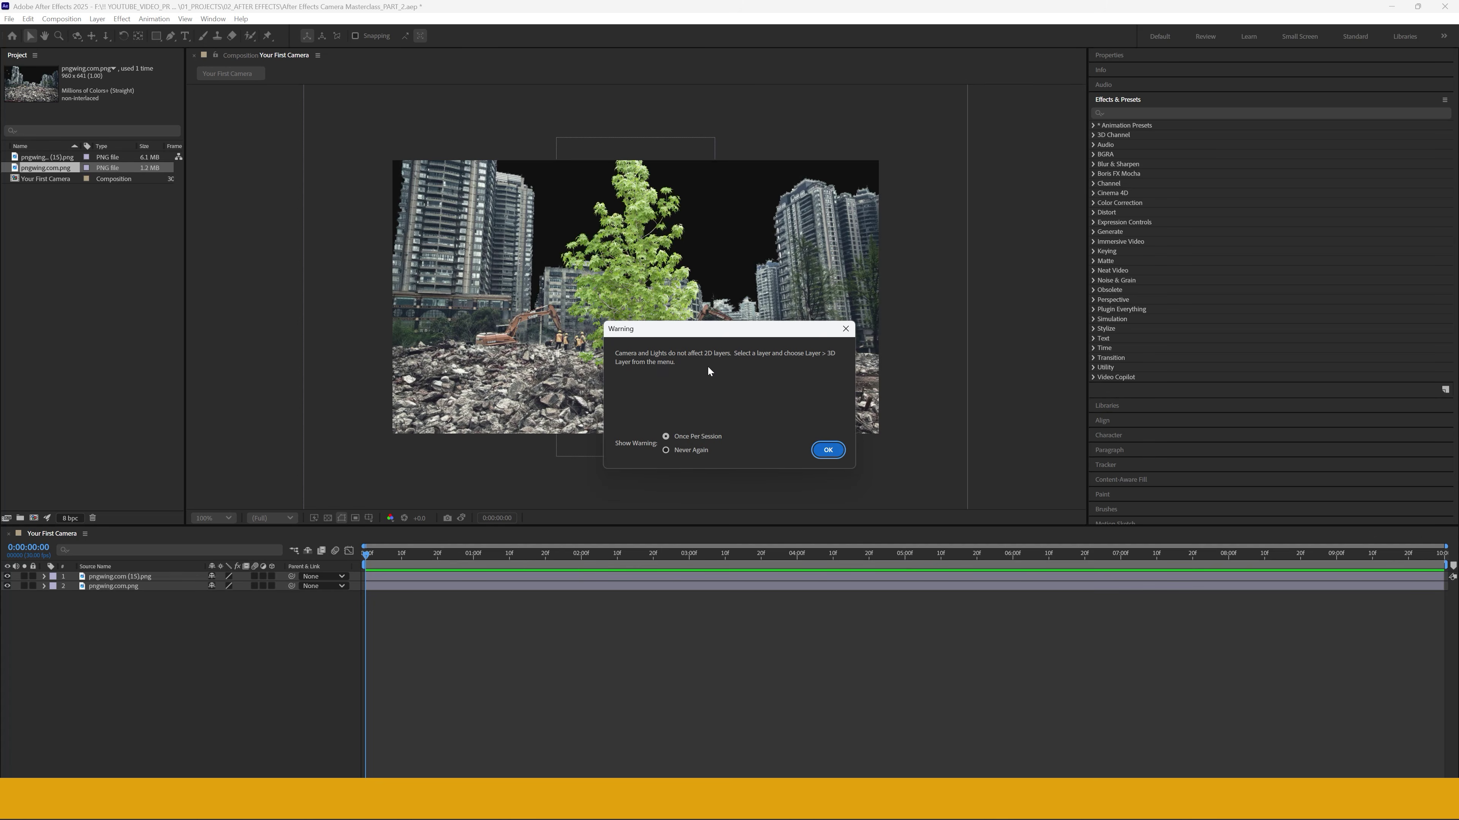
{"action": "left_click", "coordinate": [827, 450]}
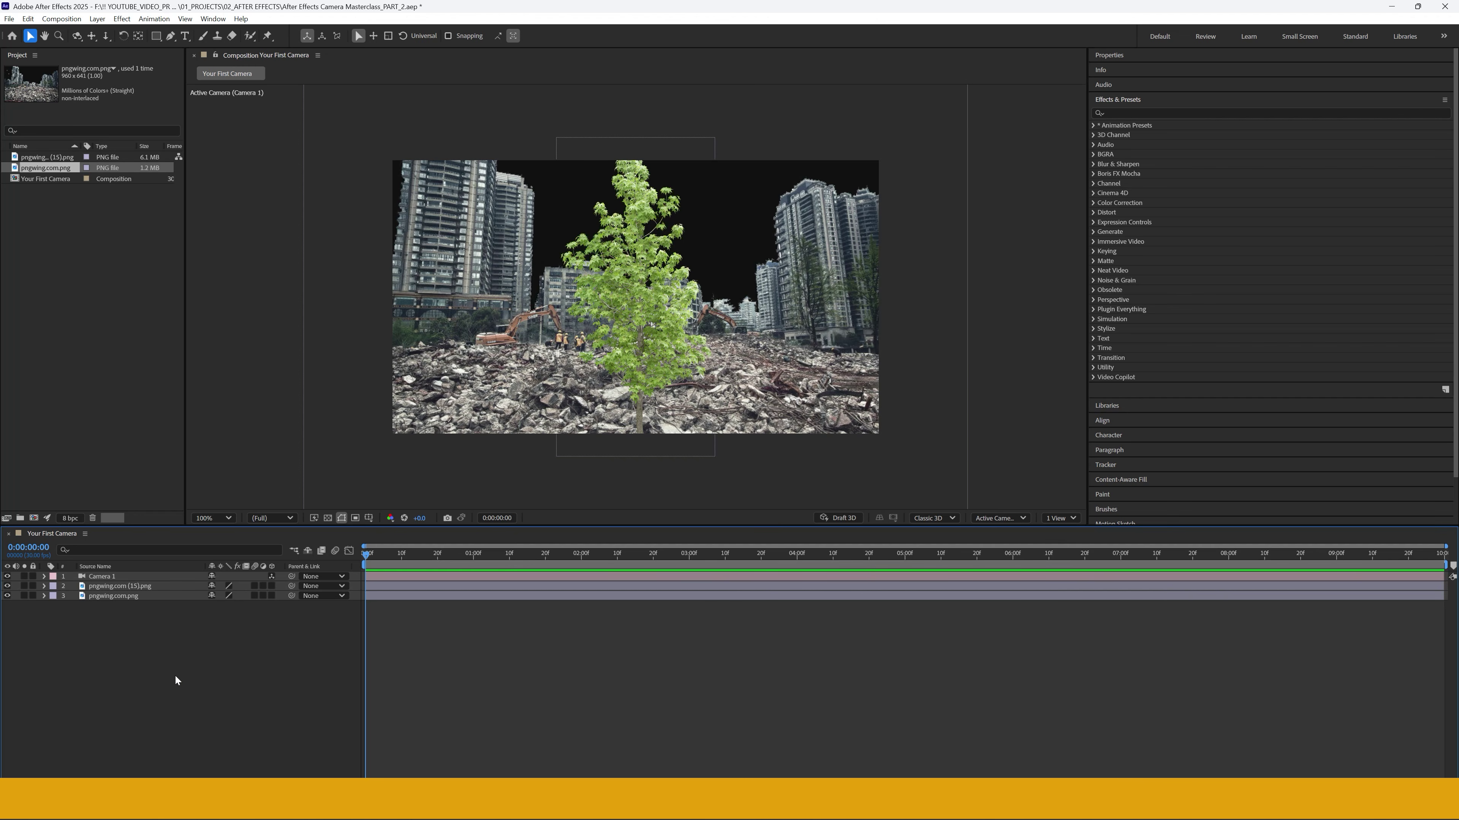
- Turn on 3D for both the tree and city image layers
{"action": "left_click_drag", "start_coordinate": [154, 635], "coordinate": [144, 591]}
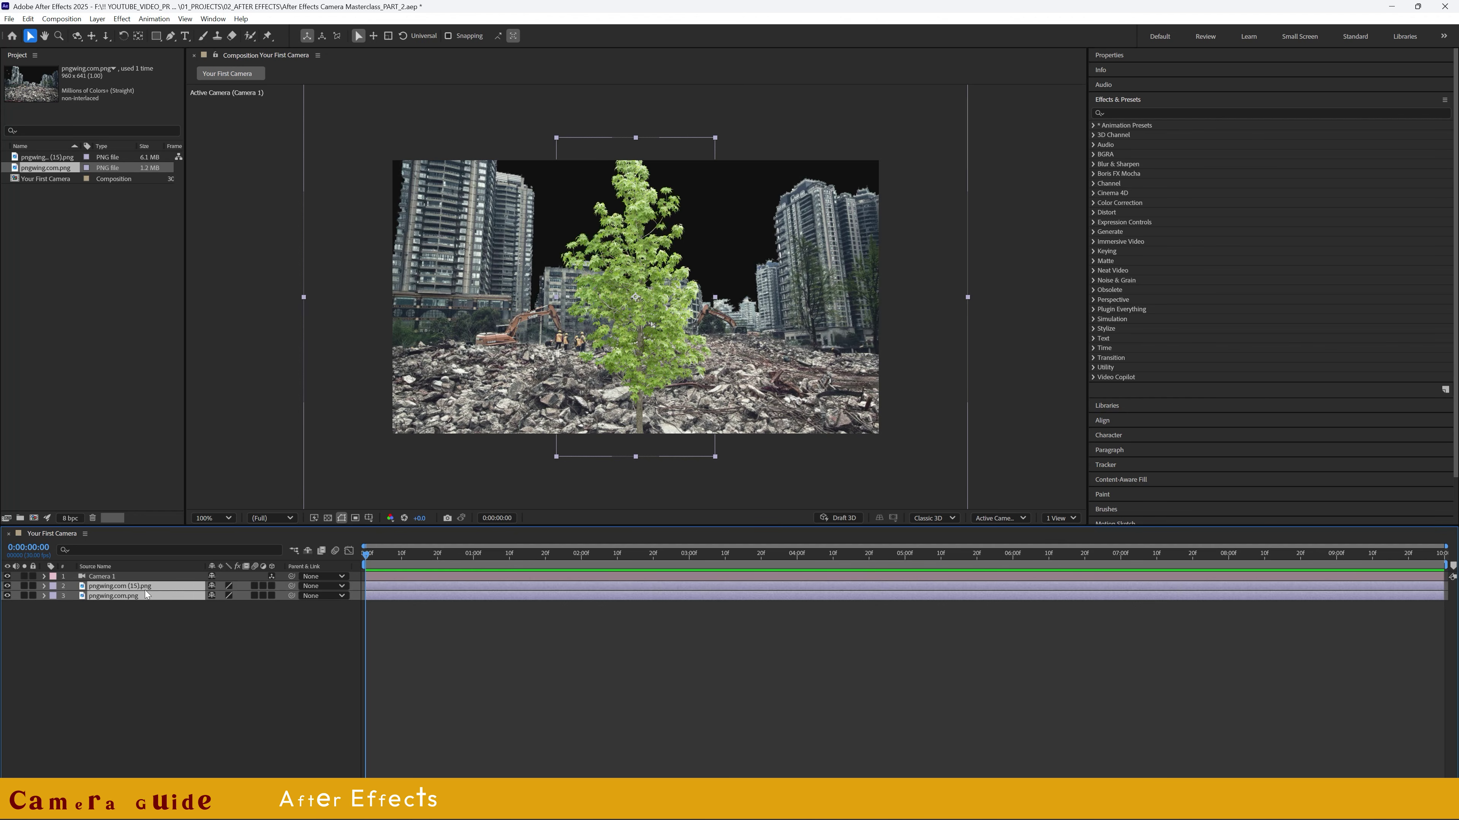
{"action": "left_click", "coordinate": [96, 19]}
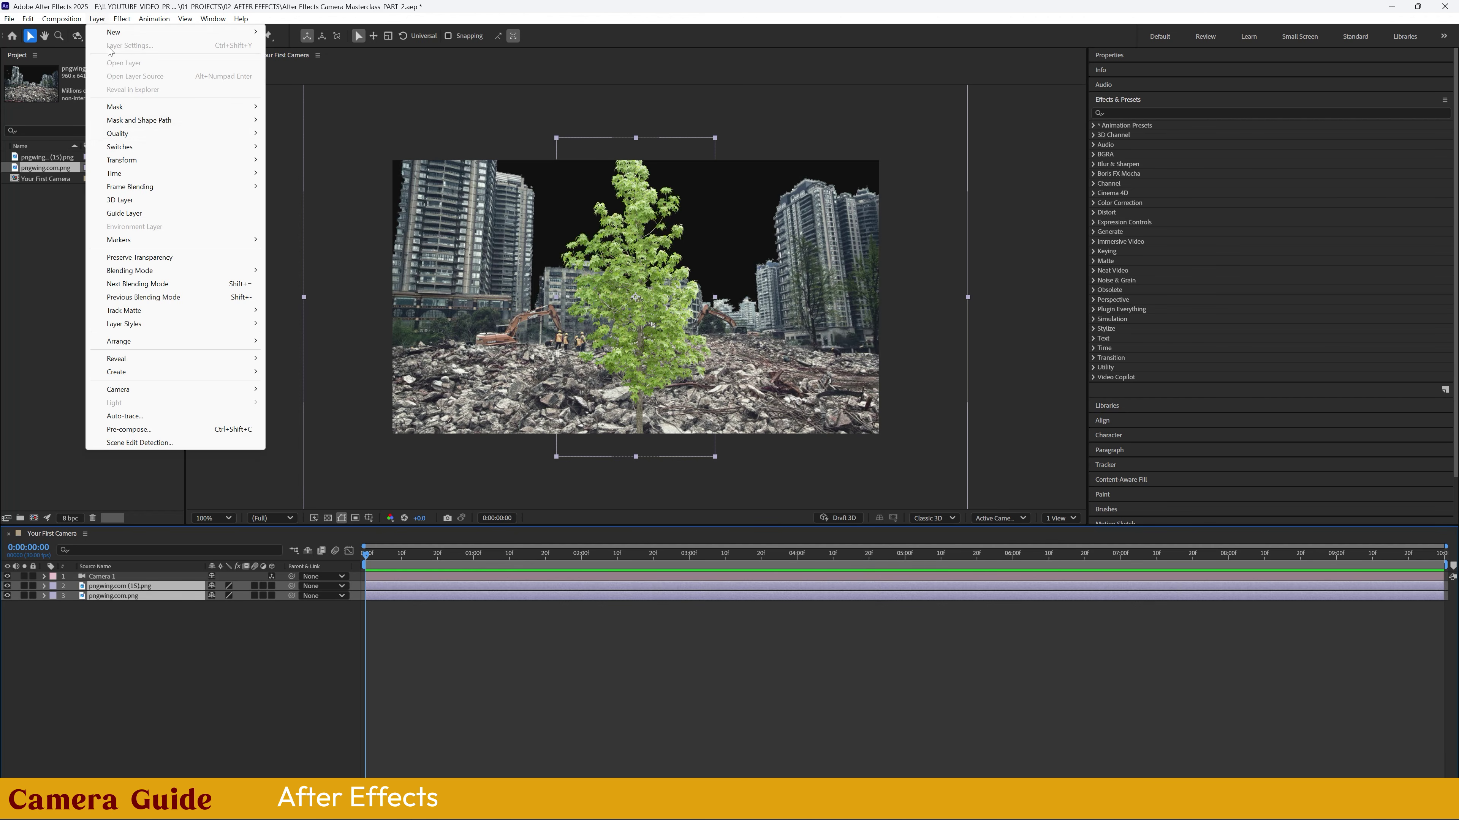
{"action": "left_click", "coordinate": [240, 720]}
{"action": "left_click", "coordinate": [272, 587]}
{"action": "left_click", "coordinate": [273, 596]}
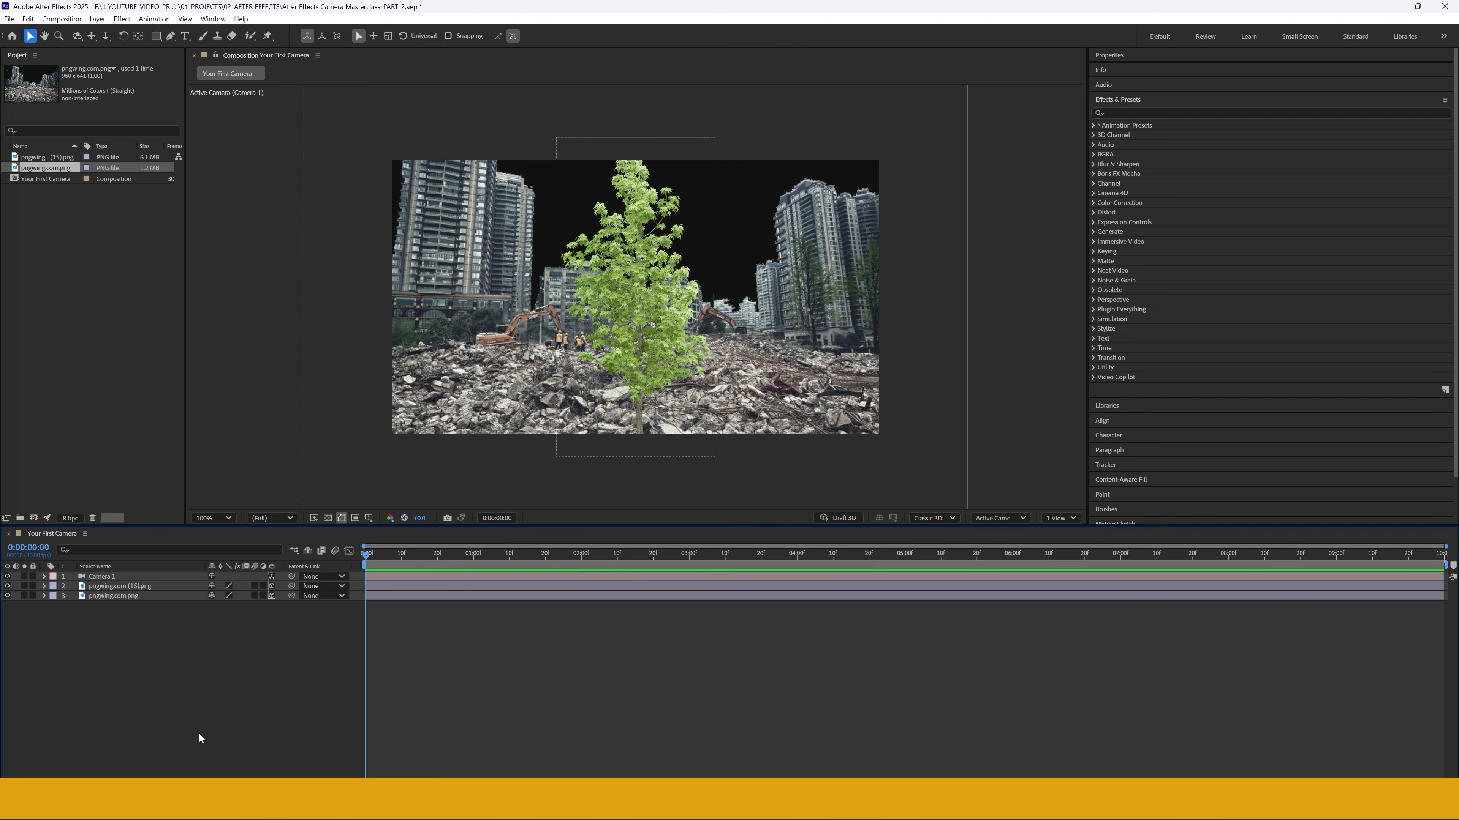
- Delete Camera 1 and create a new One-Node Camera with the 35mm preset in its place
{"action": "right_click", "coordinate": [205, 694]}
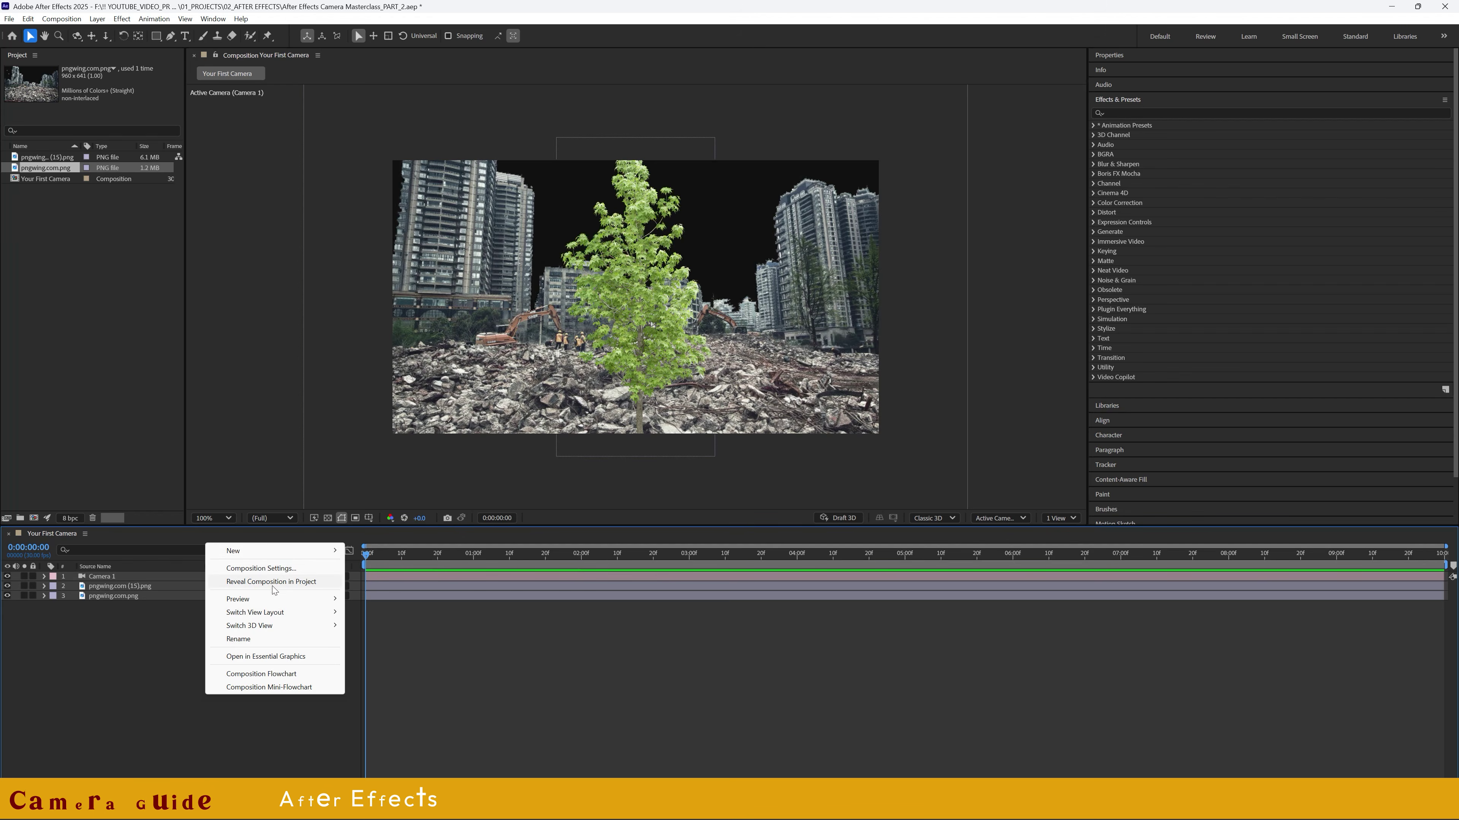
{"action": "left_click", "coordinate": [107, 578]}
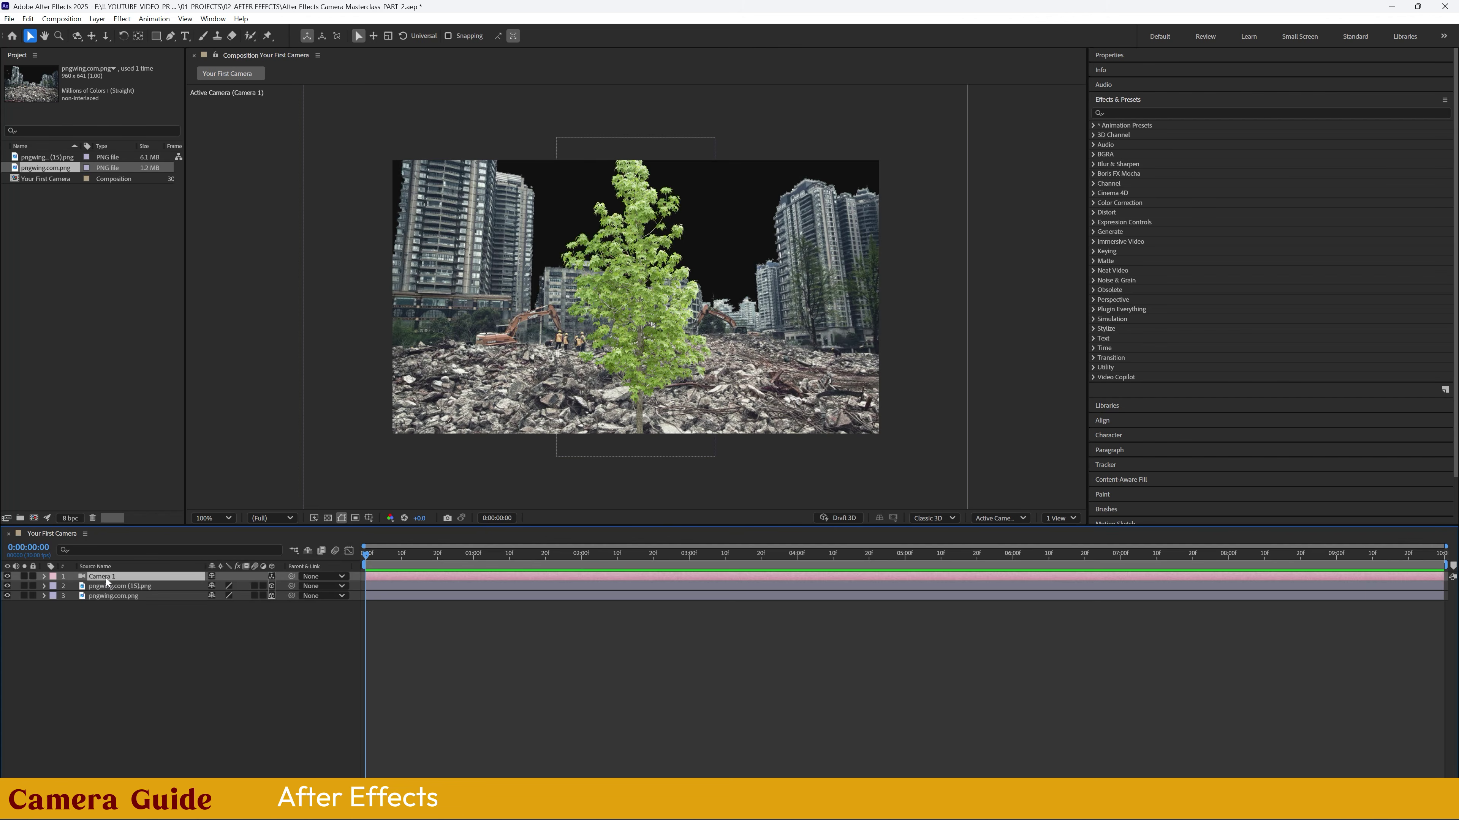
{"action": "key", "text": "Delete"}
{"action": "right_click", "coordinate": [152, 669]}
{"action": "mouse_move", "coordinate": [237, 525]}
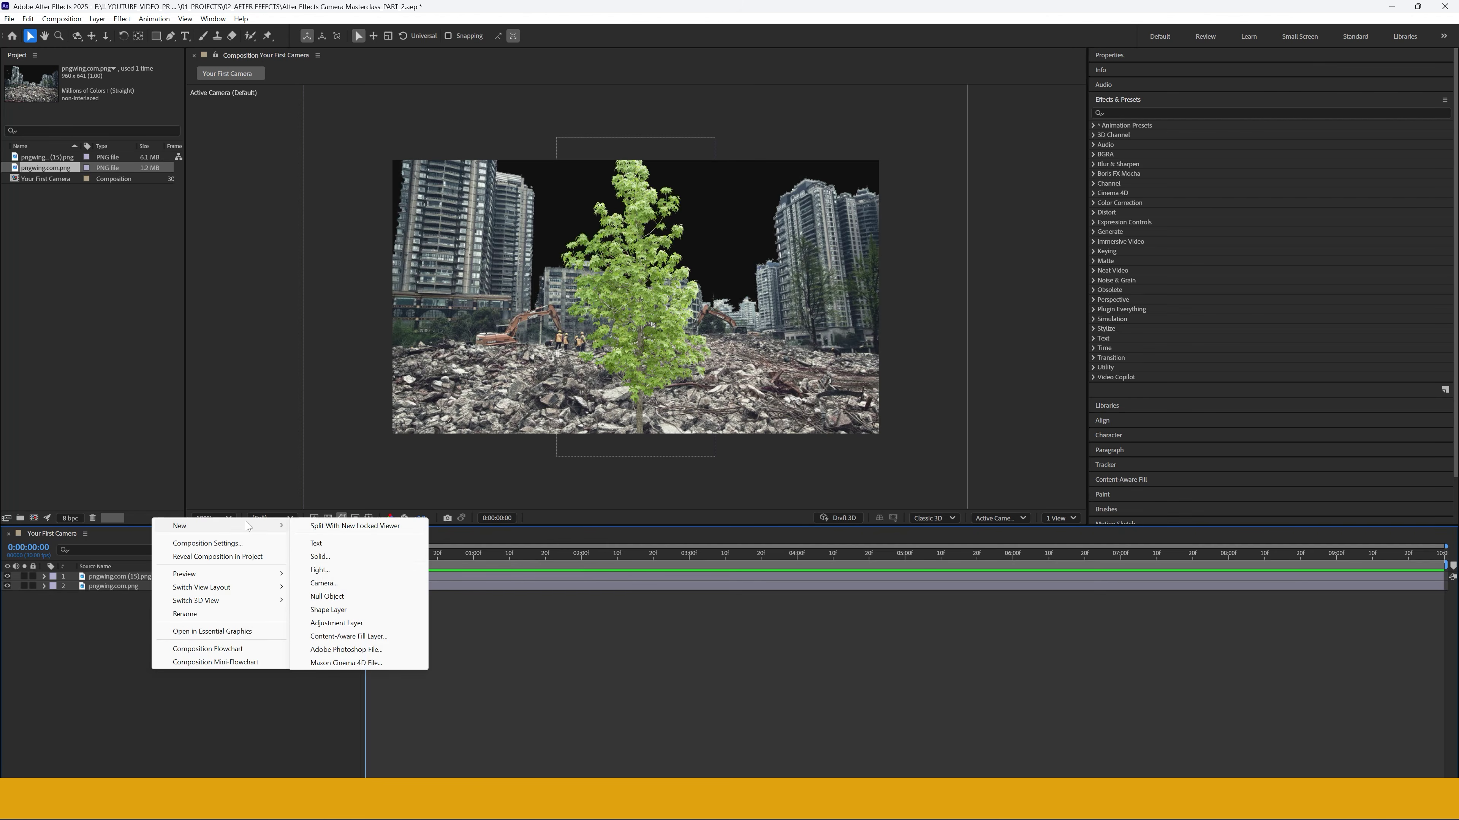
{"action": "left_click", "coordinate": [323, 583]}
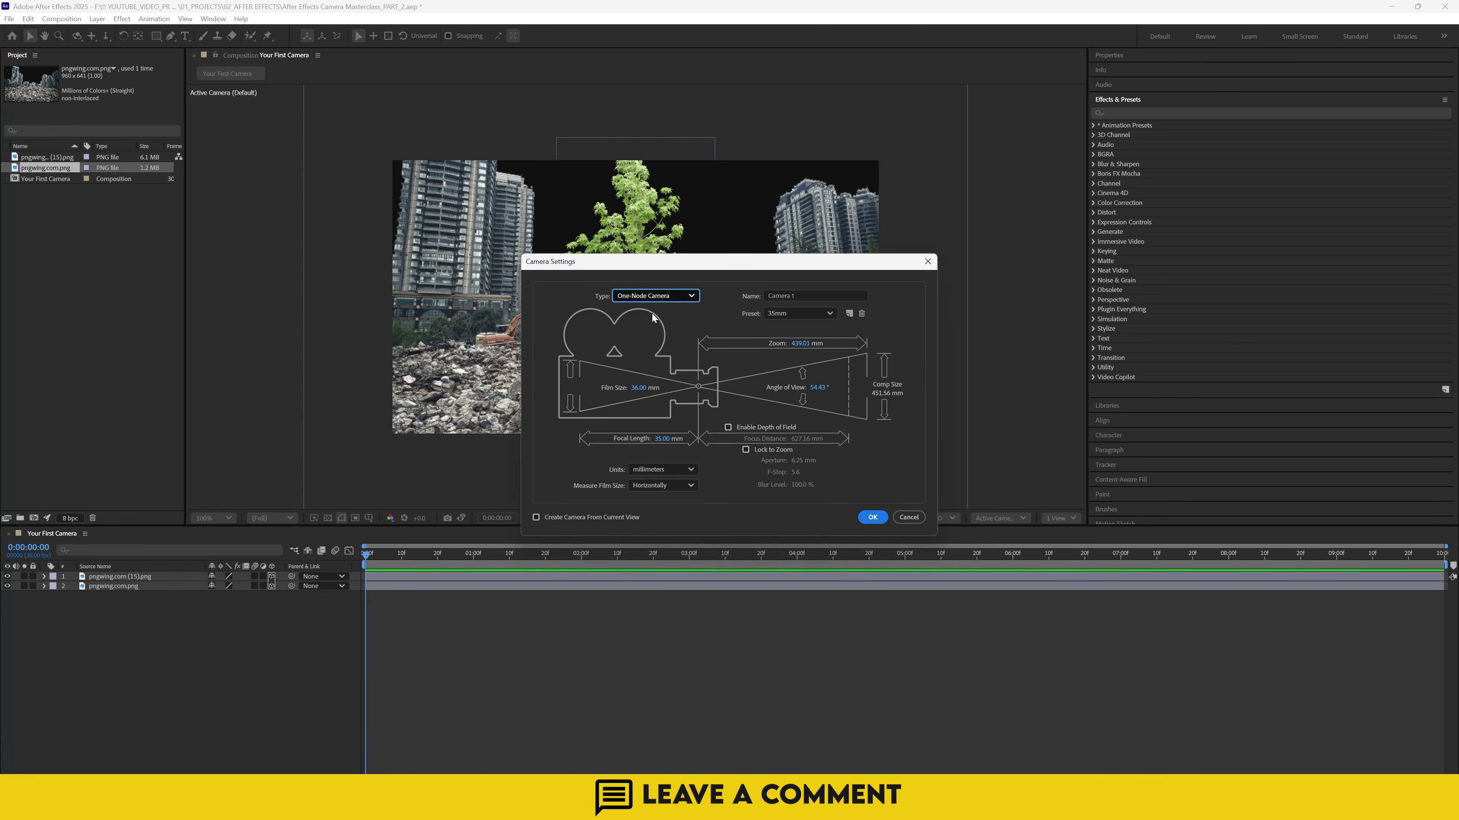
{"action": "left_click", "coordinate": [872, 519]}
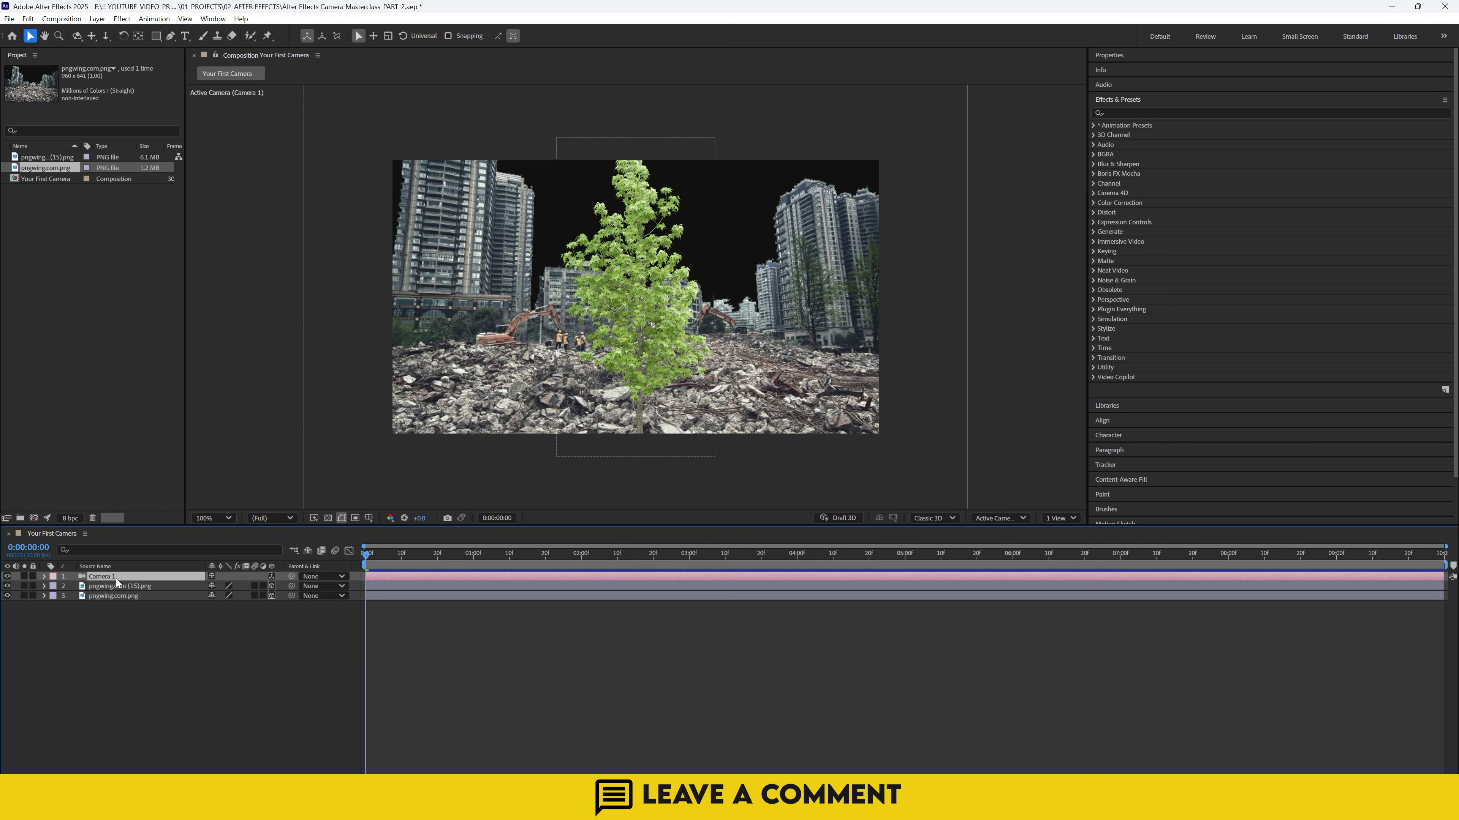
- Expand the camera's Transform properties, try shifting its values, undo the last change, and deselect the camera
{"action": "left_click", "coordinate": [44, 576]}
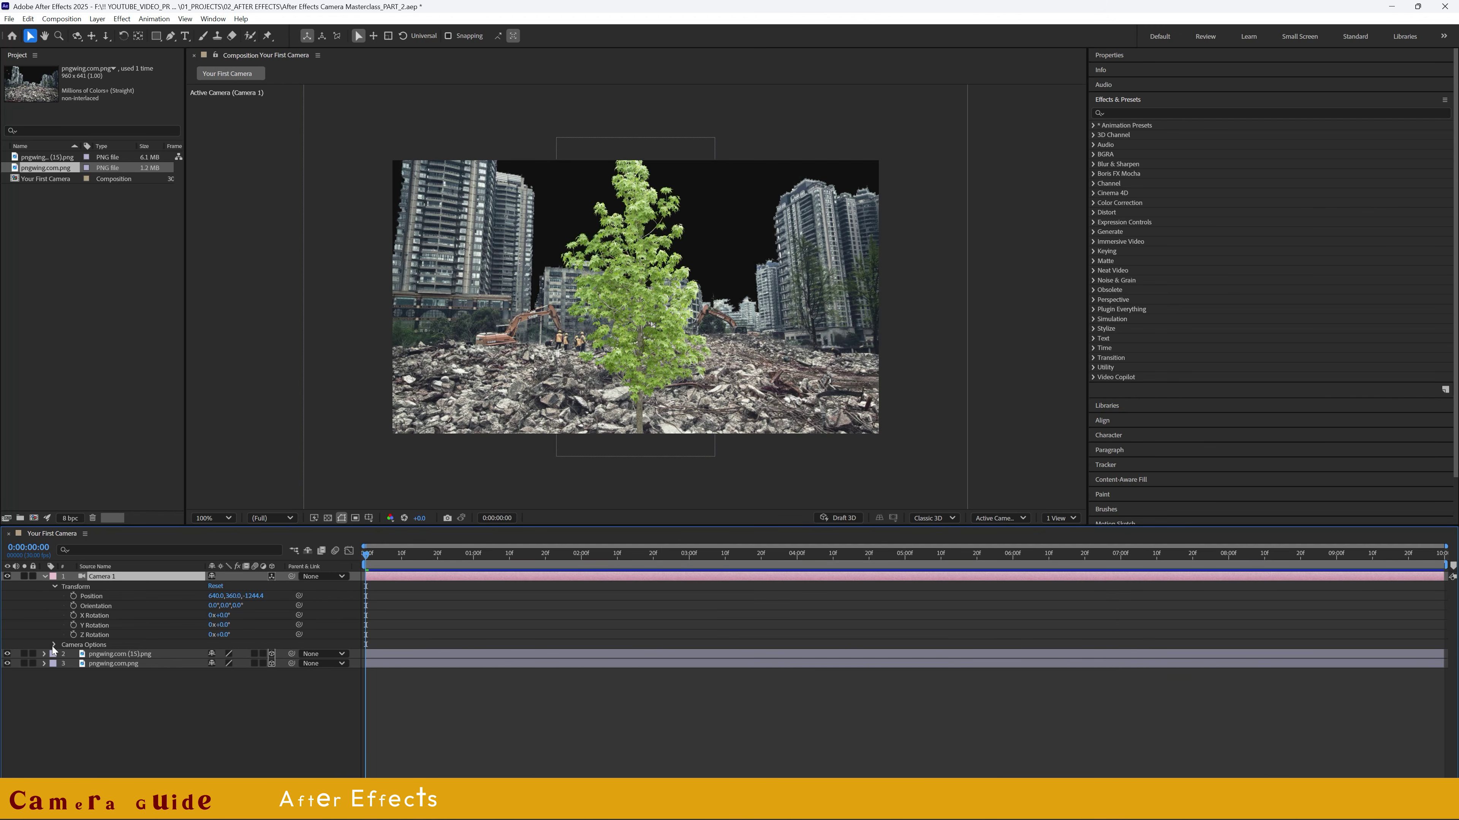
{"action": "left_click_drag", "start_coordinate": [233, 597], "coordinate": [378, 597]}
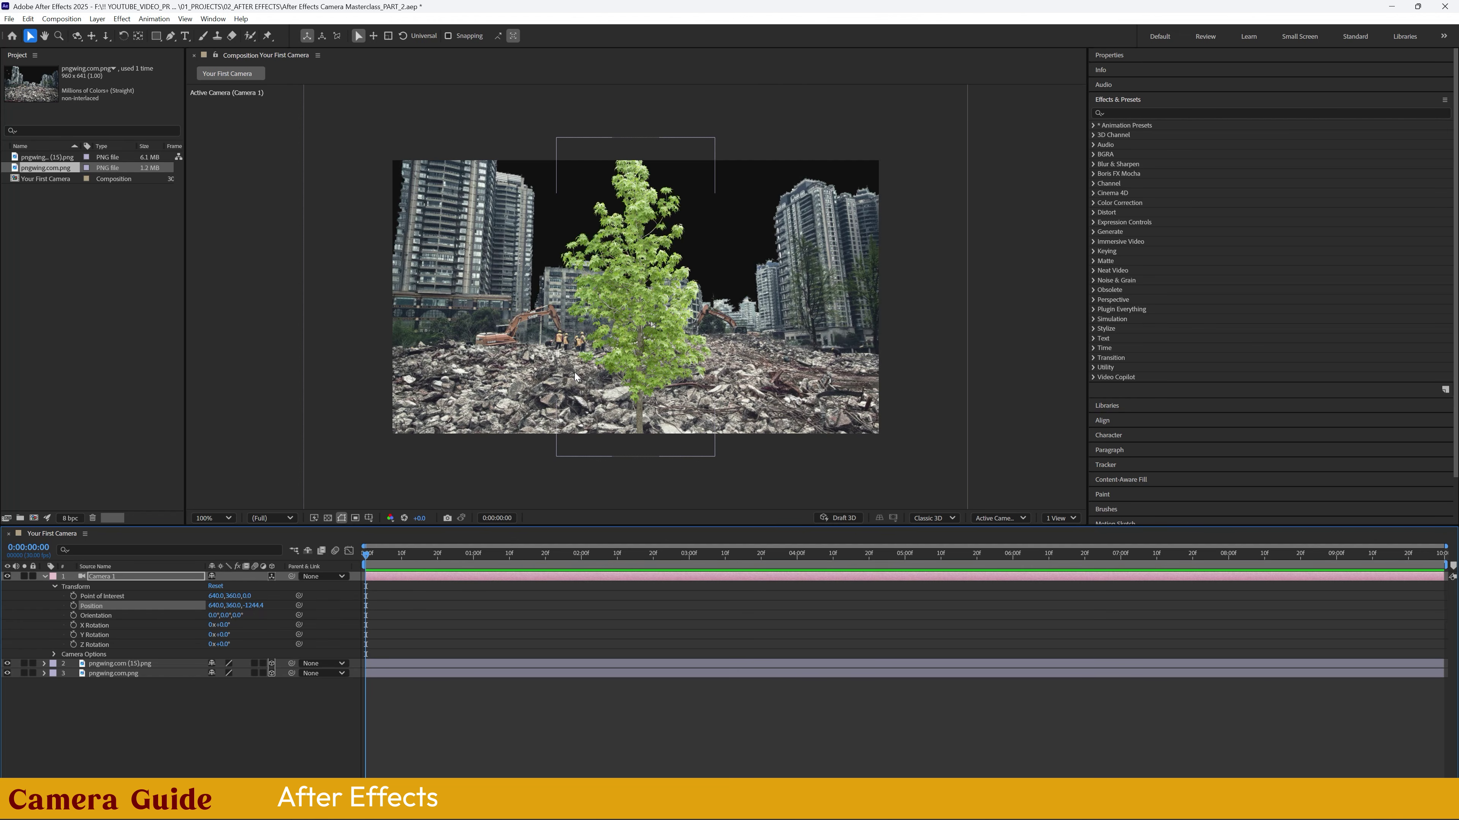
{"action": "mouse_move", "coordinate": [237, 615]}
{"action": "left_mouse_down"}
{"action": "mouse_move", "coordinate": [270, 615]}
{"action": "mouse_move", "coordinate": [224, 613]}
{"action": "left_mouse_up"}
{"action": "key", "text": "ctrl+z"}
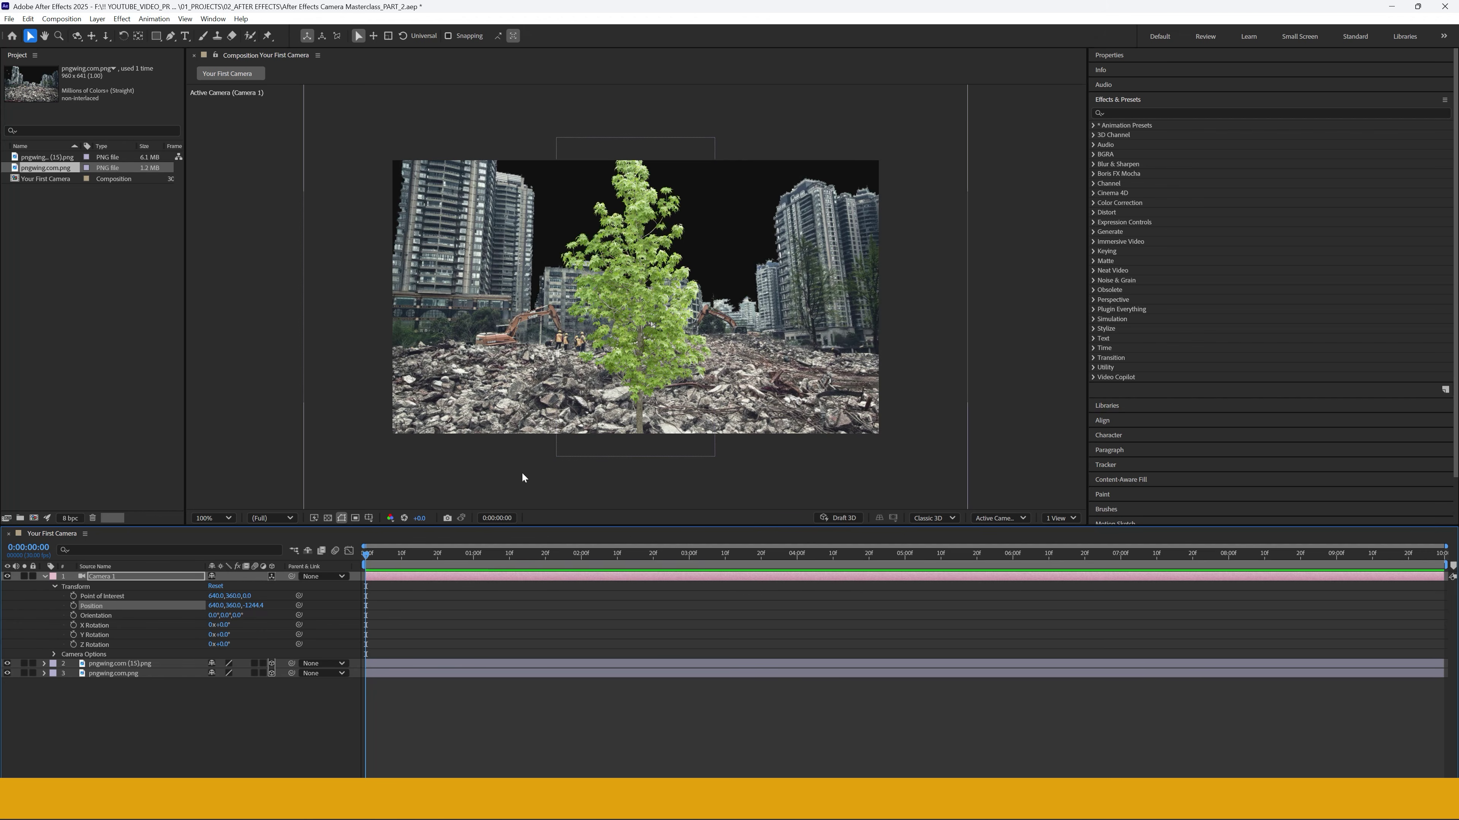
{"action": "left_click", "coordinate": [201, 731]}
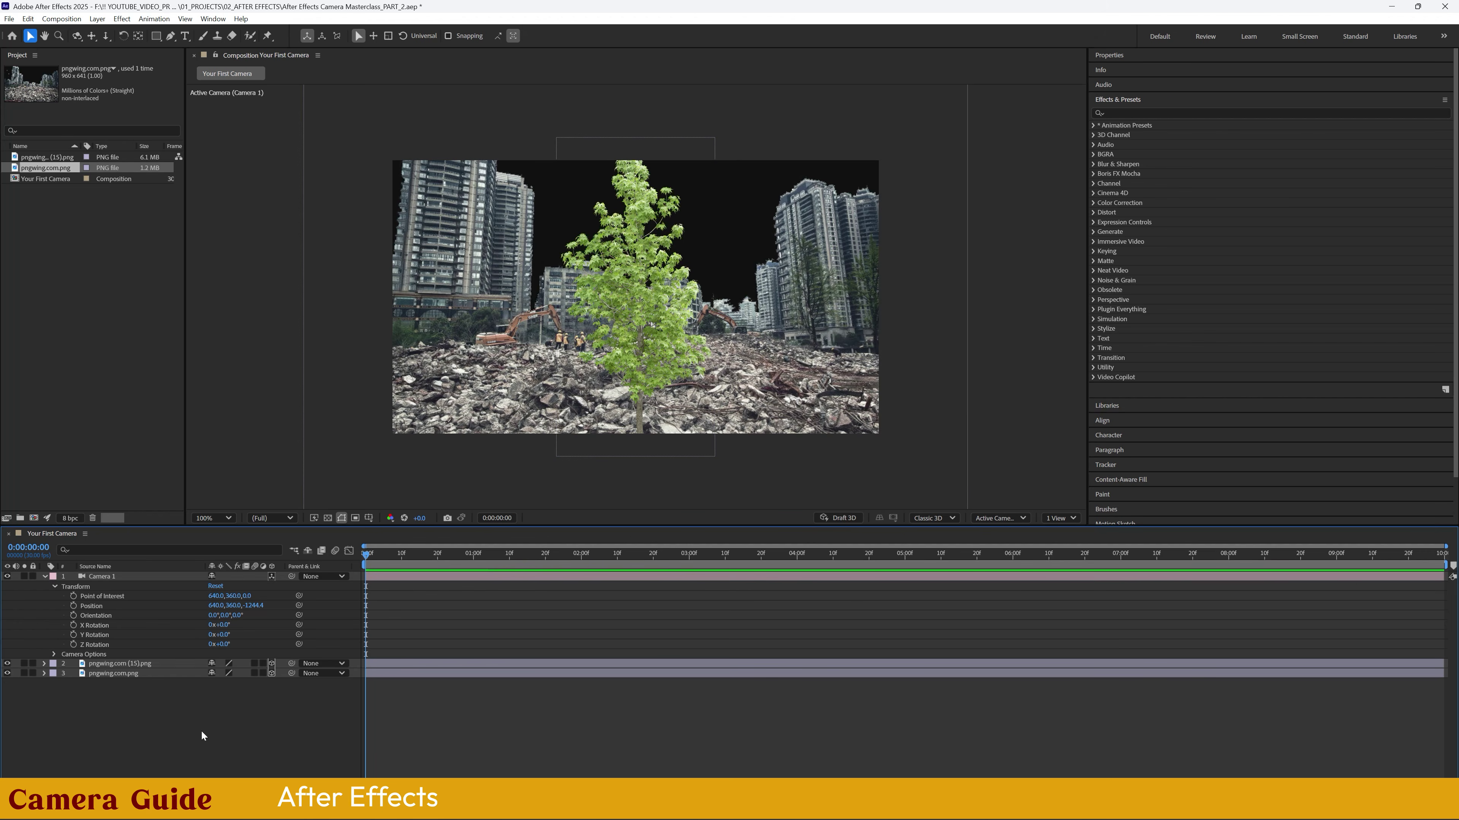
- Collapse and delete the existing Camera 1, and create a new two-node camera in the composition
{"action": "left_click", "coordinate": [44, 577]}
{"action": "left_click", "coordinate": [104, 578]}
{"action": "key", "text": "Delete"}
{"action": "right_click", "coordinate": [136, 673]}
{"action": "mouse_move", "coordinate": [205, 528]}
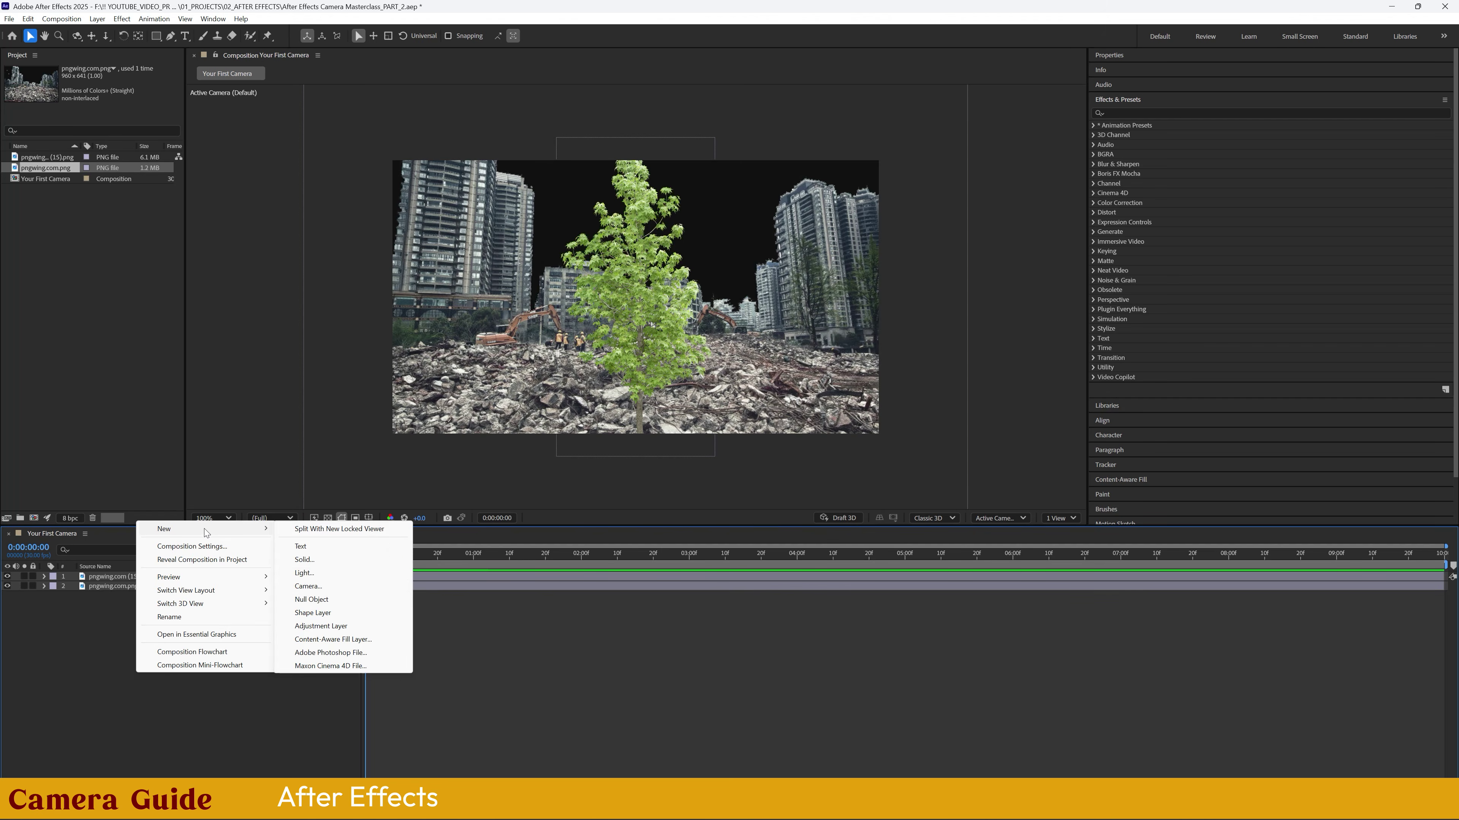
{"action": "left_click", "coordinate": [308, 587]}
{"action": "left_click", "coordinate": [885, 517]}
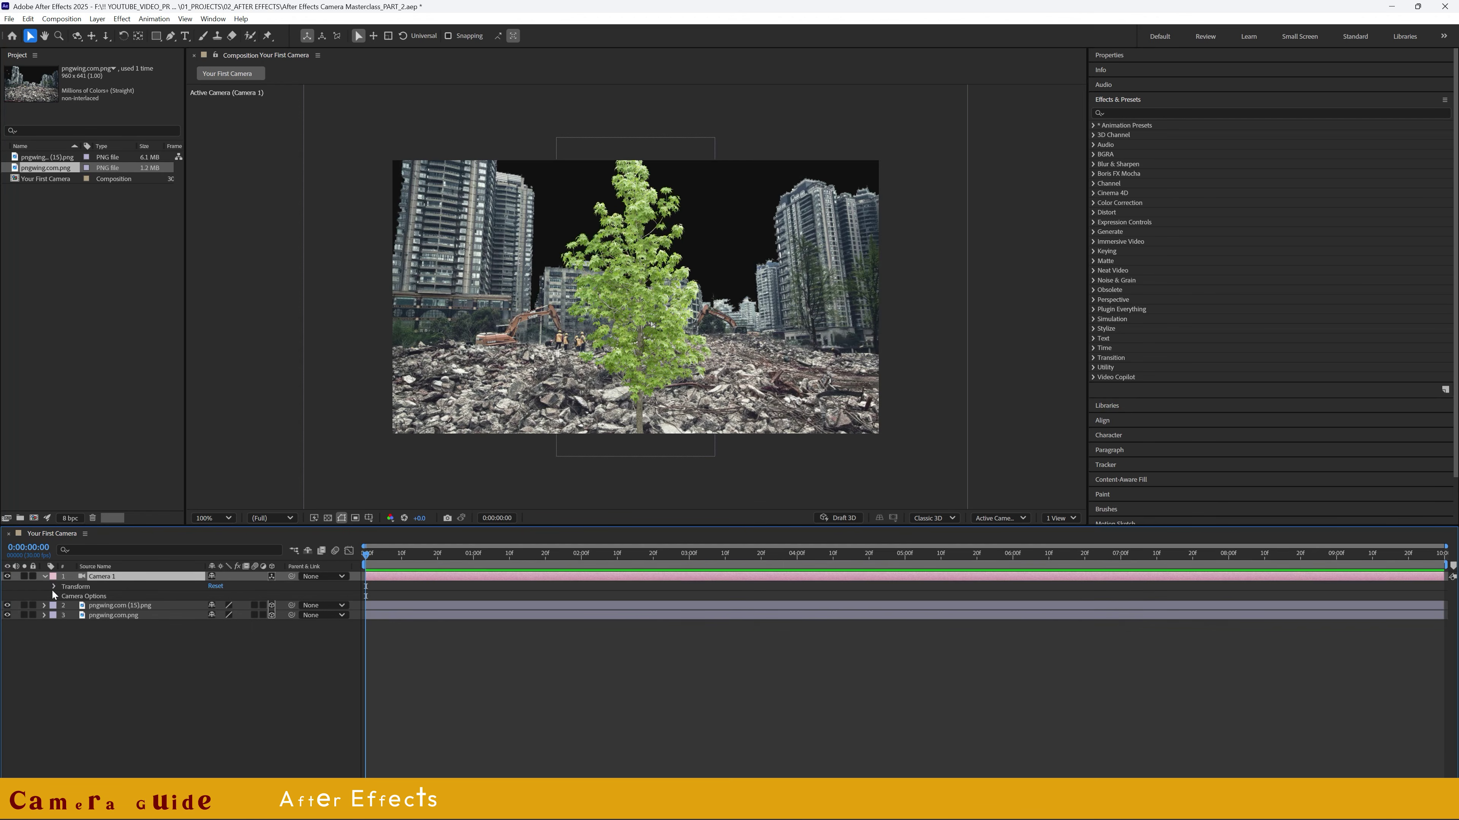
- Set Camera 1's Position to 871, 526, -913.4 and its Orientation to 352°, 350°, 357° in its Transform properties
{"action": "left_click", "coordinate": [45, 577]}
{"action": "left_click_drag", "start_coordinate": [234, 605], "coordinate": [340, 600]}
{"action": "left_click_drag", "start_coordinate": [257, 606], "coordinate": [321, 531]}
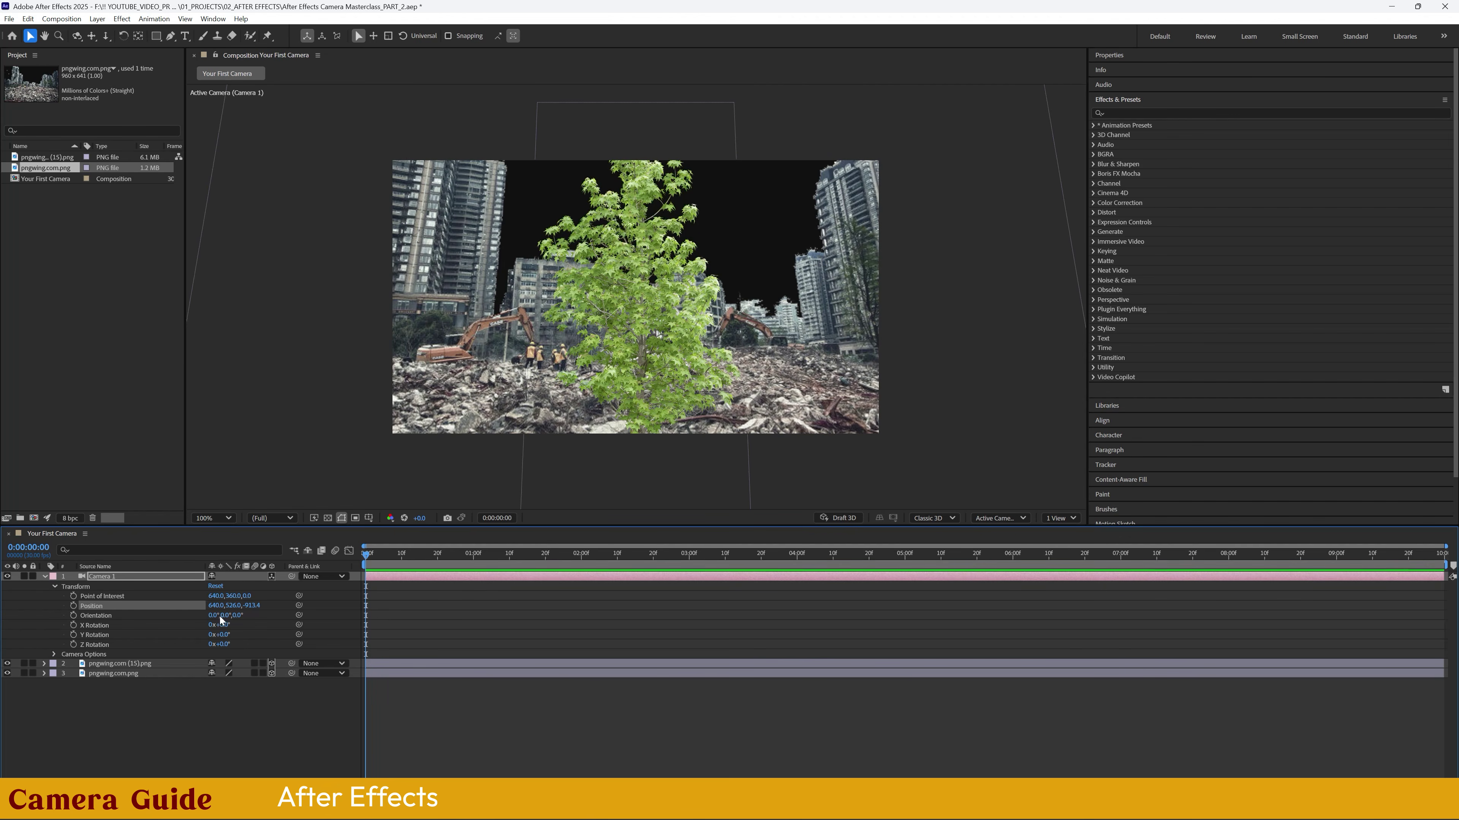
{"action": "mouse_move", "coordinate": [217, 606]}
{"action": "left_mouse_down"}
{"action": "mouse_move", "coordinate": [742, 565]}
{"action": "mouse_move", "coordinate": [4, 587]}
{"action": "mouse_move", "coordinate": [208, 626]}
{"action": "mouse_move", "coordinate": [258, 608]}
{"action": "mouse_move", "coordinate": [210, 621]}
{"action": "left_mouse_up"}
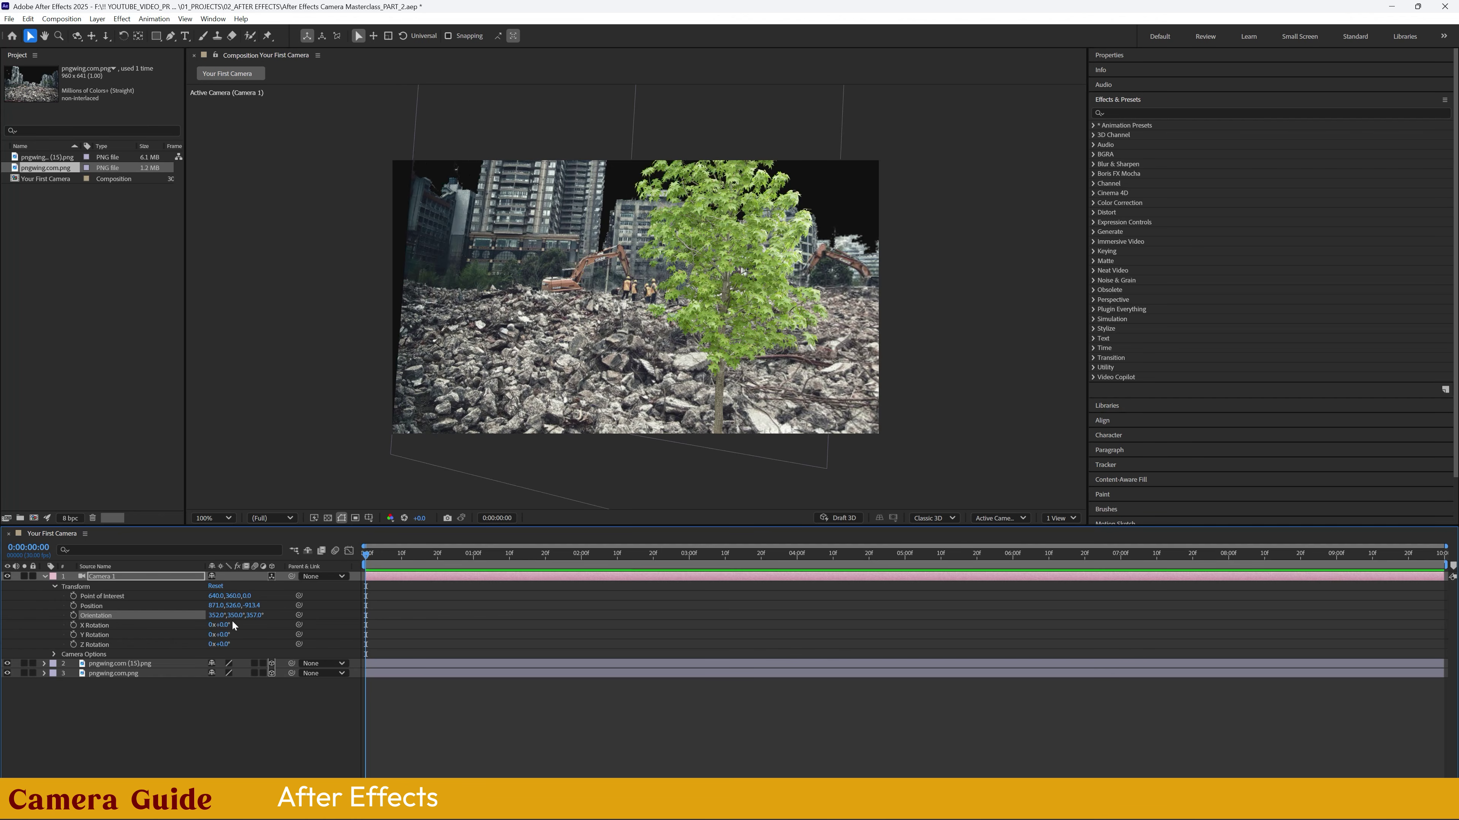
- Try changing Camera 1's Orientation, and orbit the camera around the scene to see the layers from the side
{"action": "left_click_drag", "start_coordinate": [235, 615], "coordinate": [678, 593]}
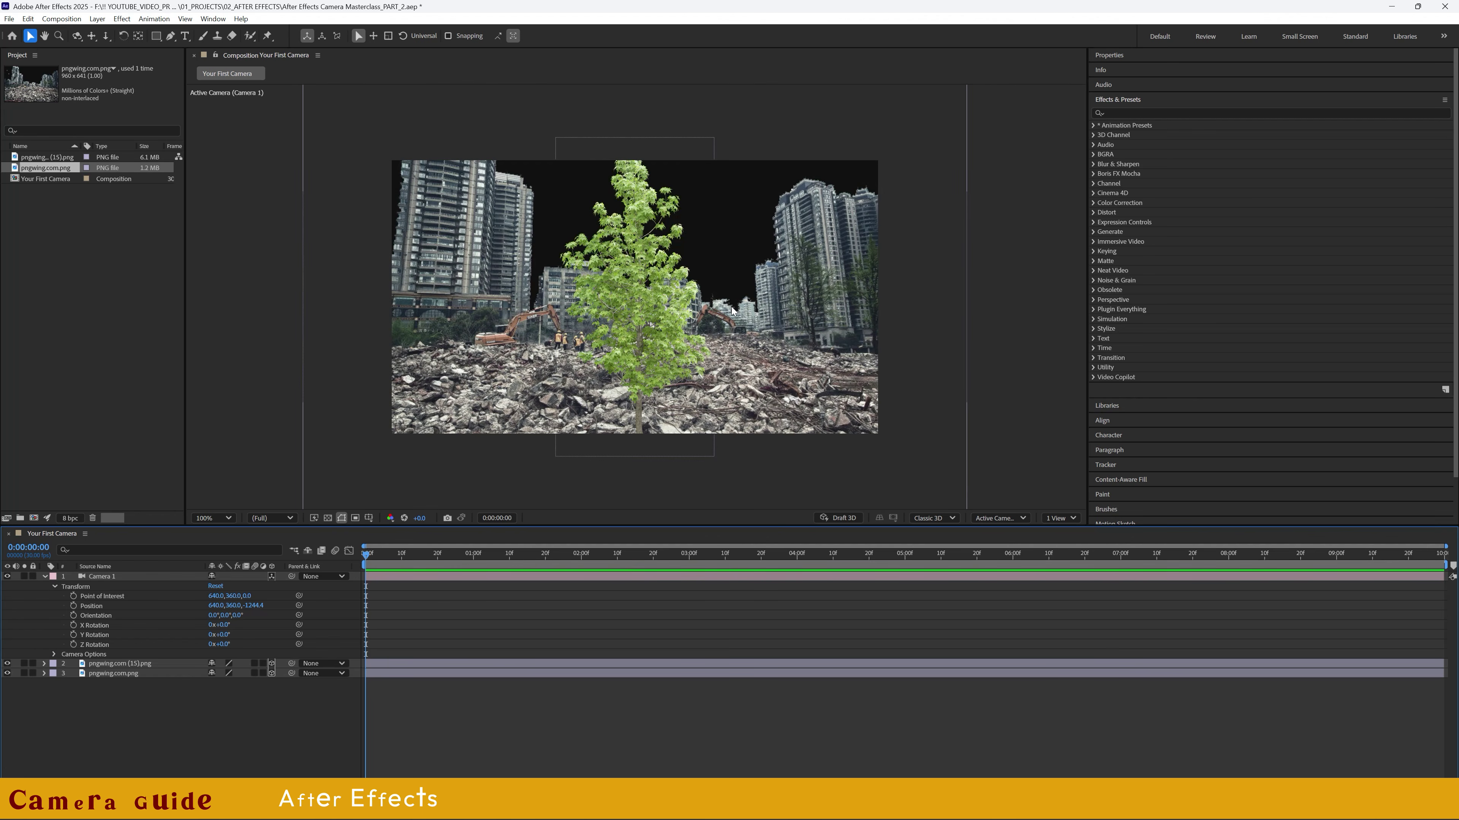
{"action": "key", "text": "c"}
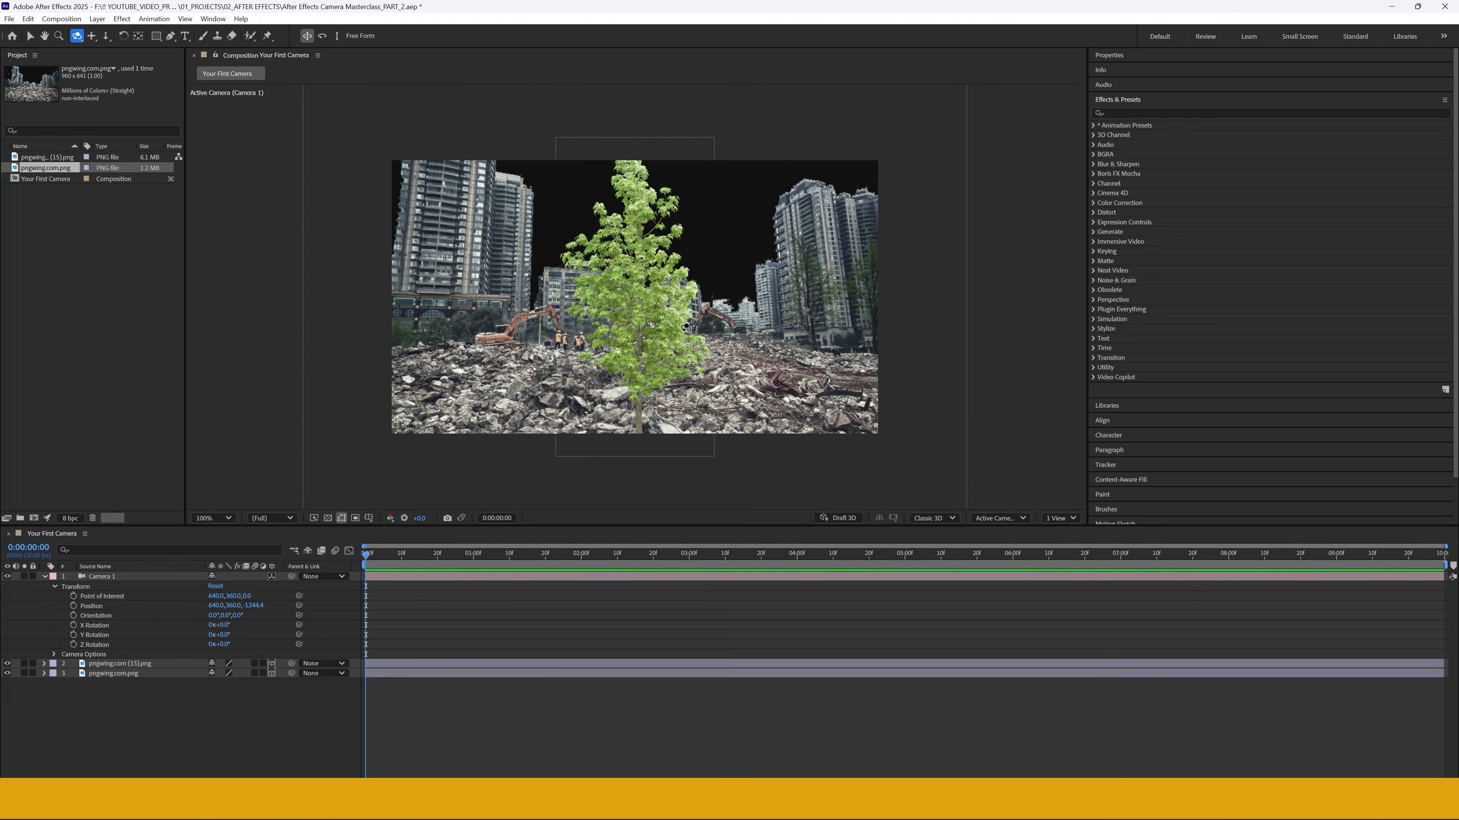
{"action": "left_click_drag", "start_coordinate": [632, 335], "coordinate": [594, 233]}
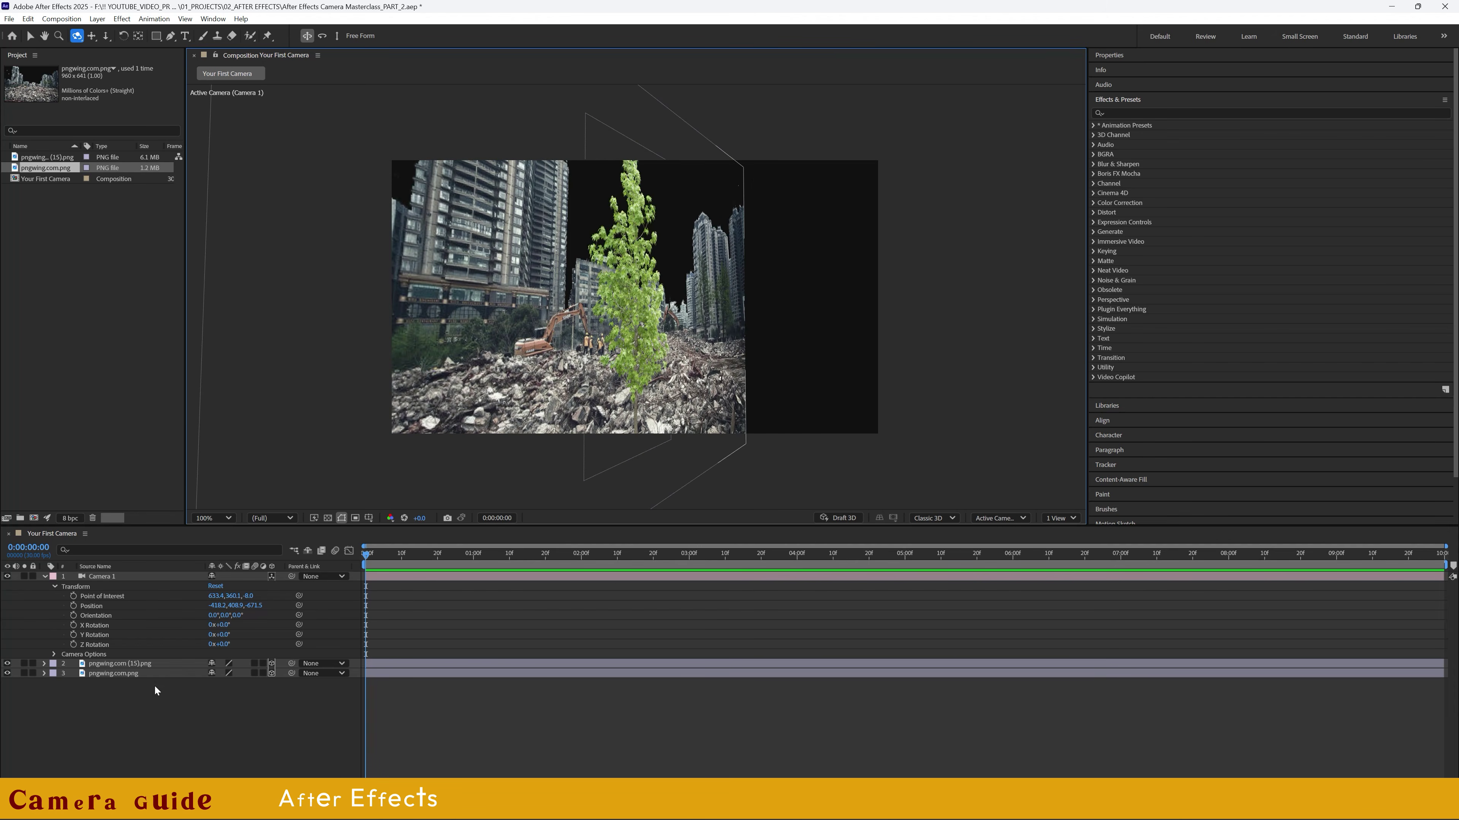
- Move the tree layer forward along its Z axis toward the camera, and orbit the camera to check the spacing
{"action": "left_click", "coordinate": [134, 663]}
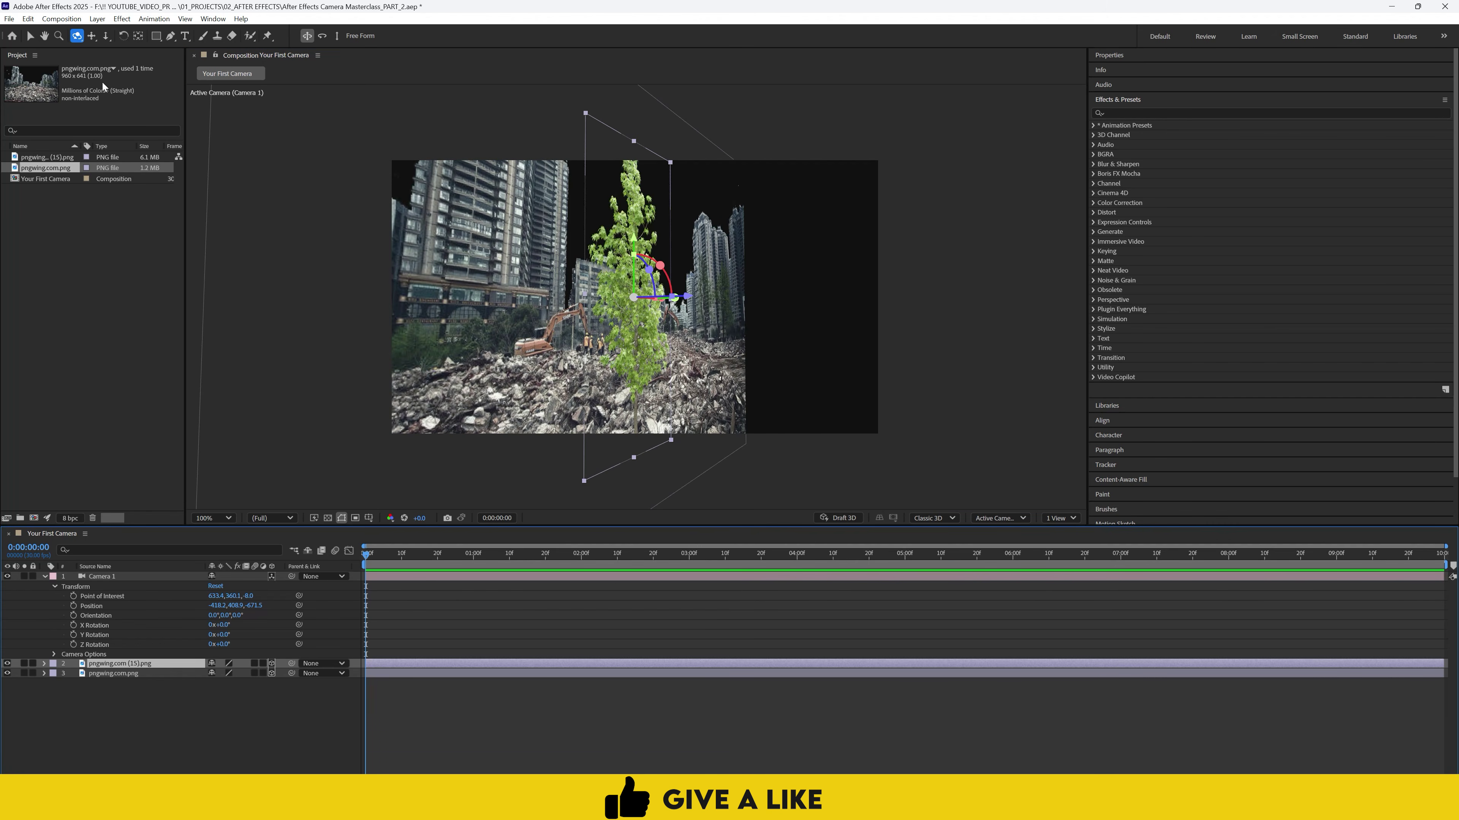
{"action": "left_click", "coordinate": [28, 38]}
{"action": "left_click_drag", "start_coordinate": [688, 297], "coordinate": [827, 311]}
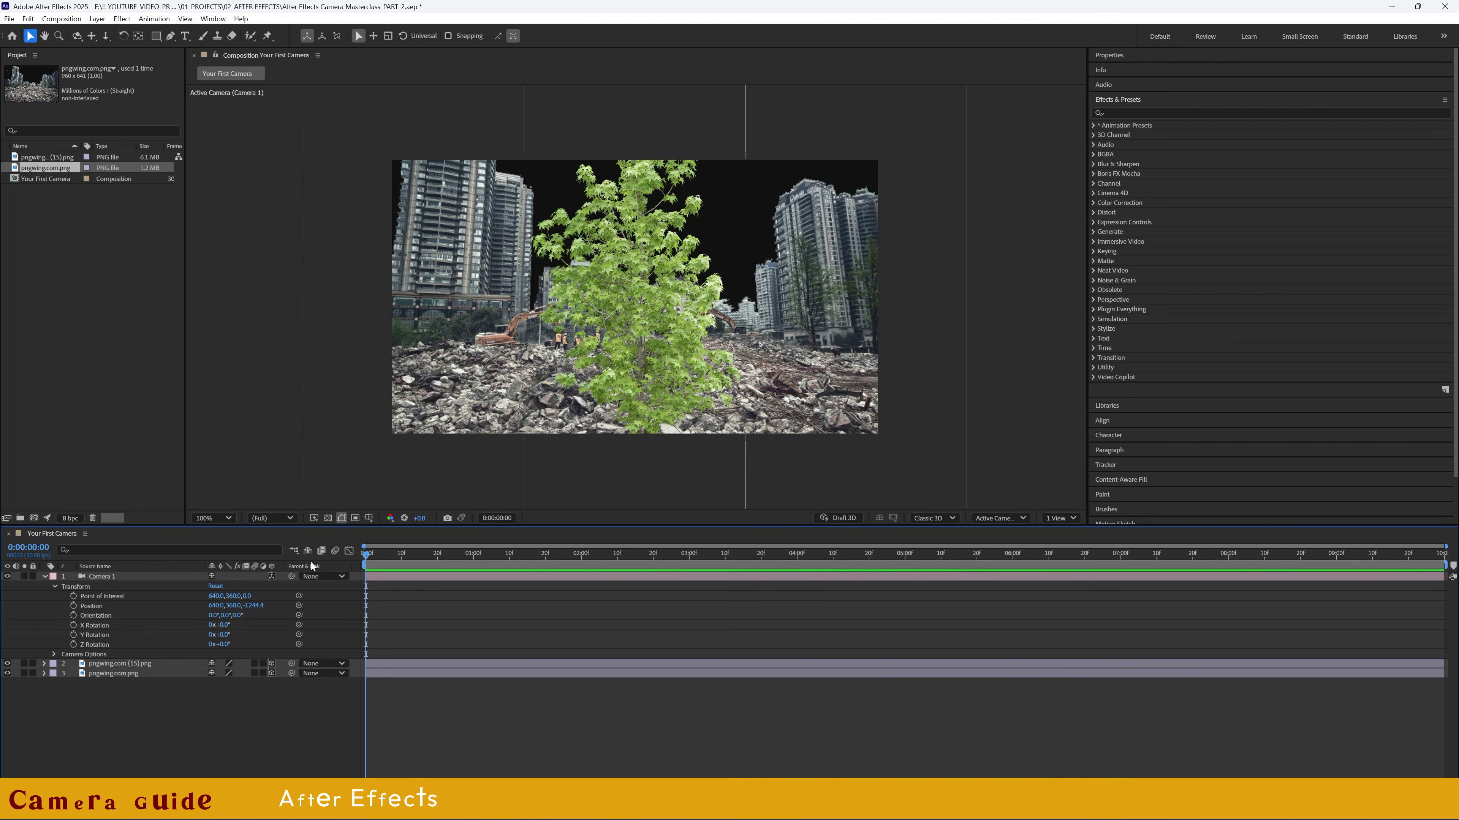
{"action": "left_click", "coordinate": [77, 36]}
{"action": "left_click_drag", "start_coordinate": [725, 339], "coordinate": [543, 375]}
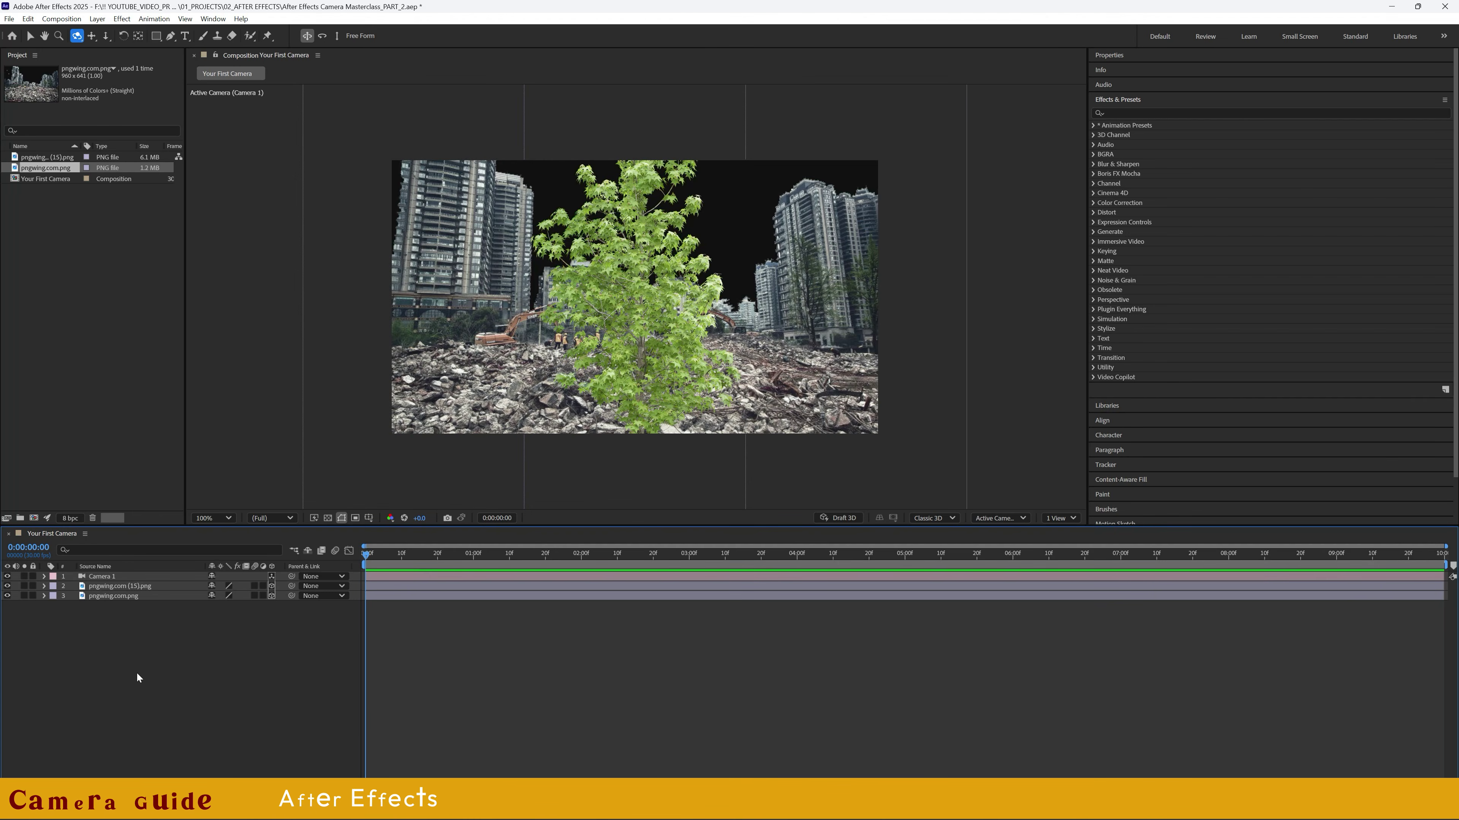
- Expand Camera 1's Camera Options and set the Zoom to 800.4 pixels and the Focus Distance to 1480.8 pixels
{"action": "left_click", "coordinate": [44, 576]}
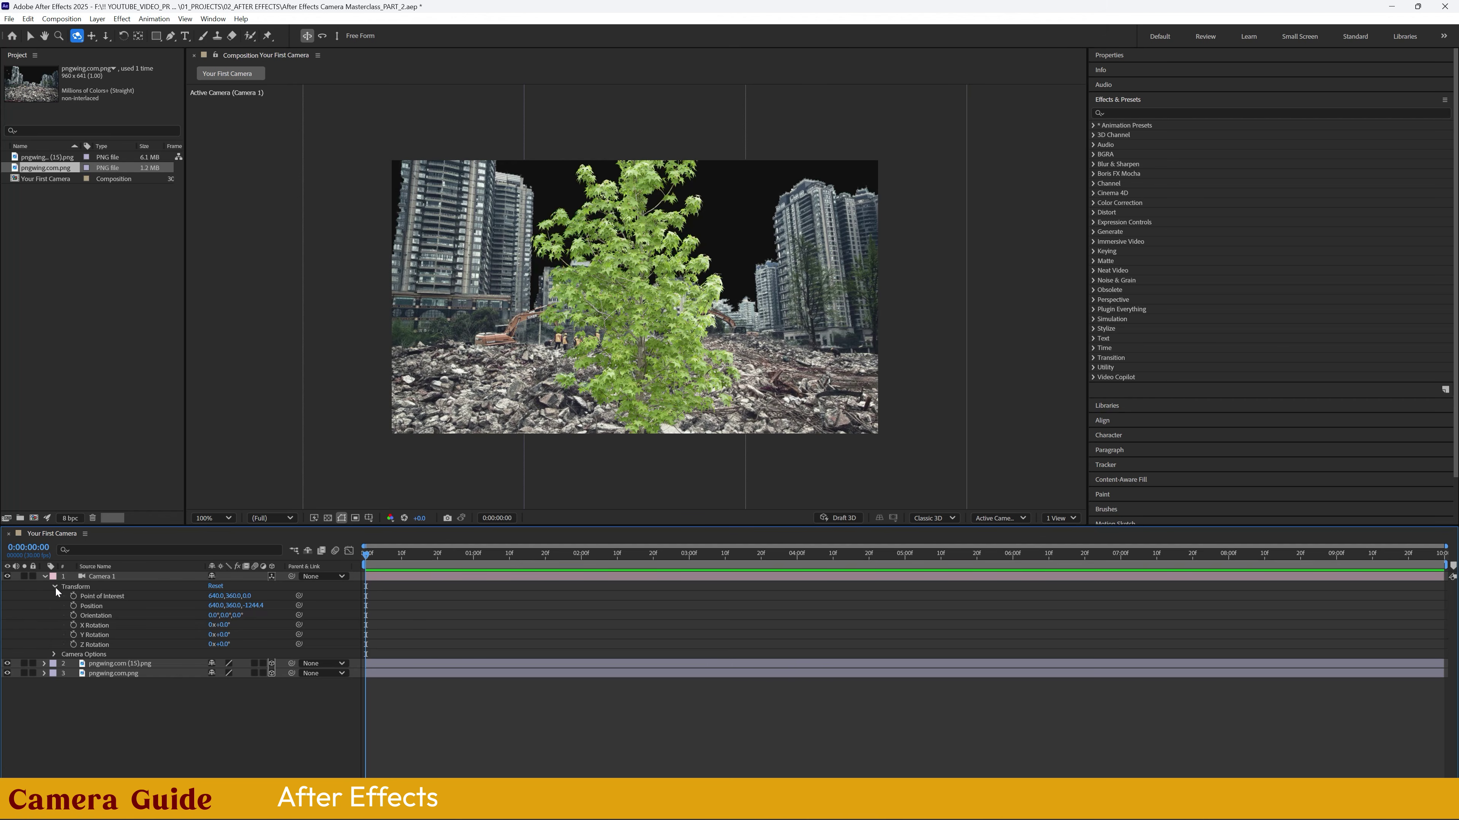
{"action": "left_click", "coordinate": [54, 654]}
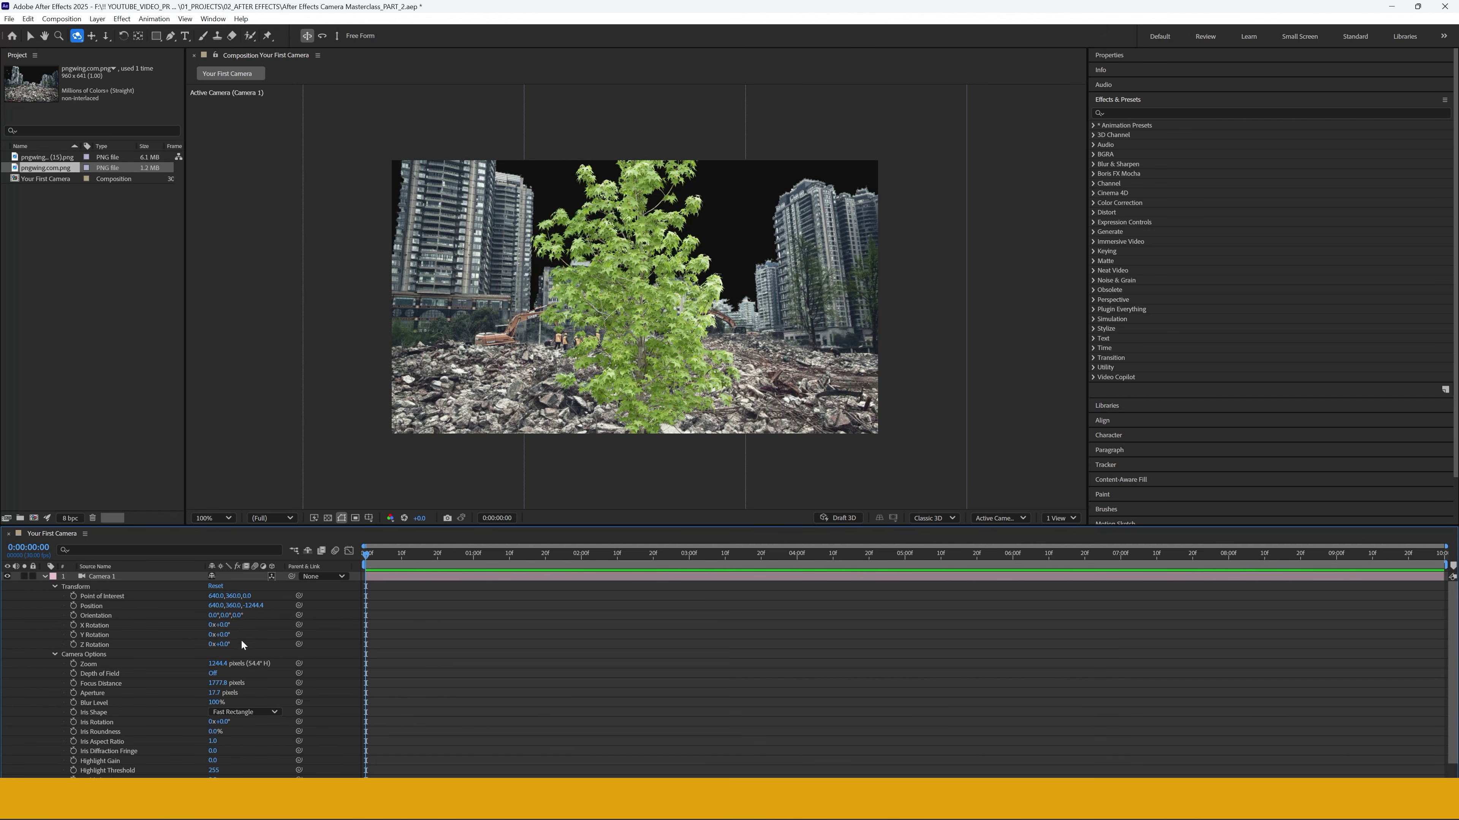
{"action": "scroll", "coordinate": [137, 690], "scroll_direction": "down", "scroll_amount": 2}
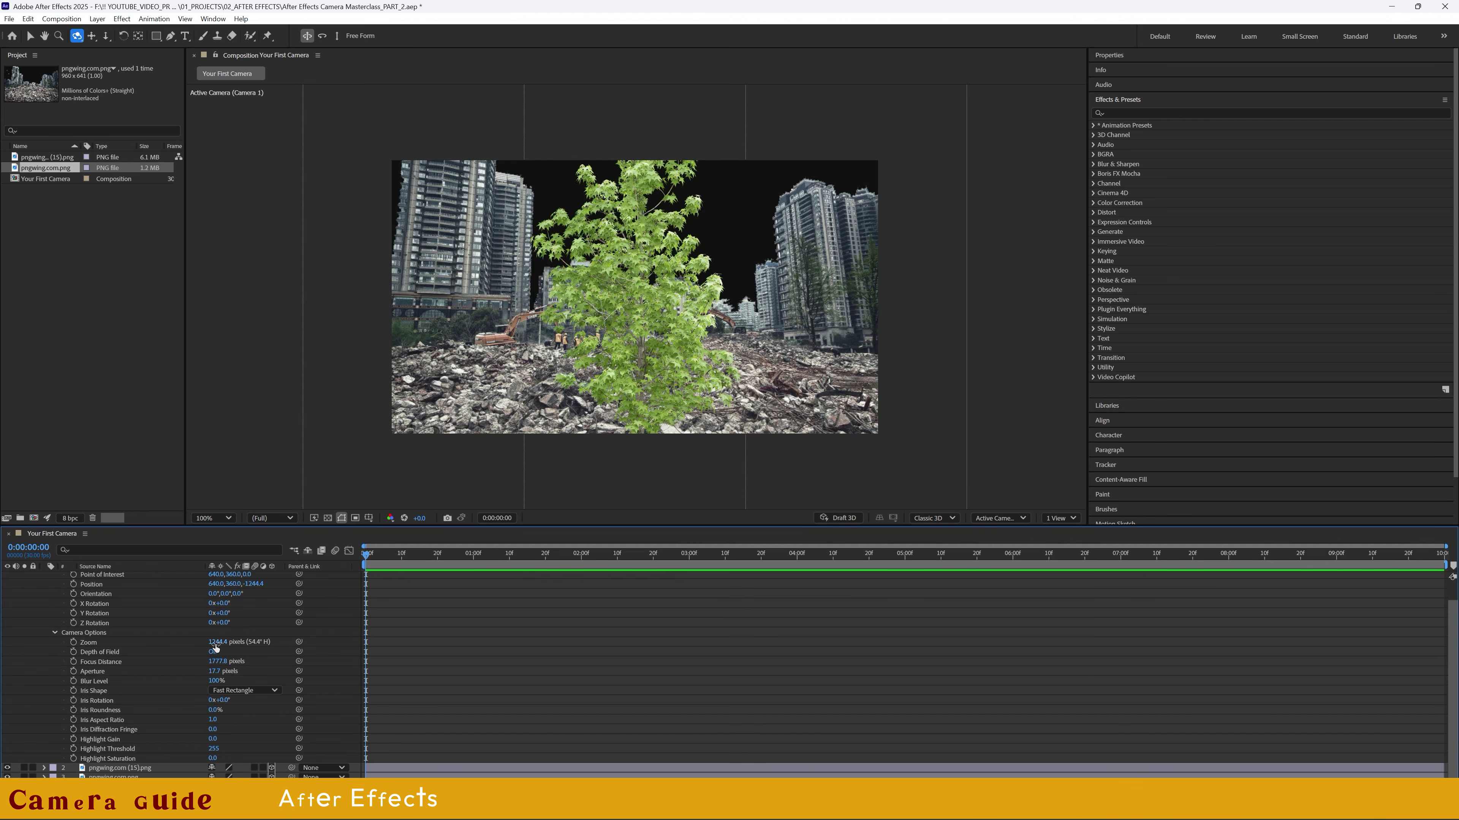
{"action": "left_click_drag", "start_coordinate": [218, 642], "coordinate": [87, 642]}
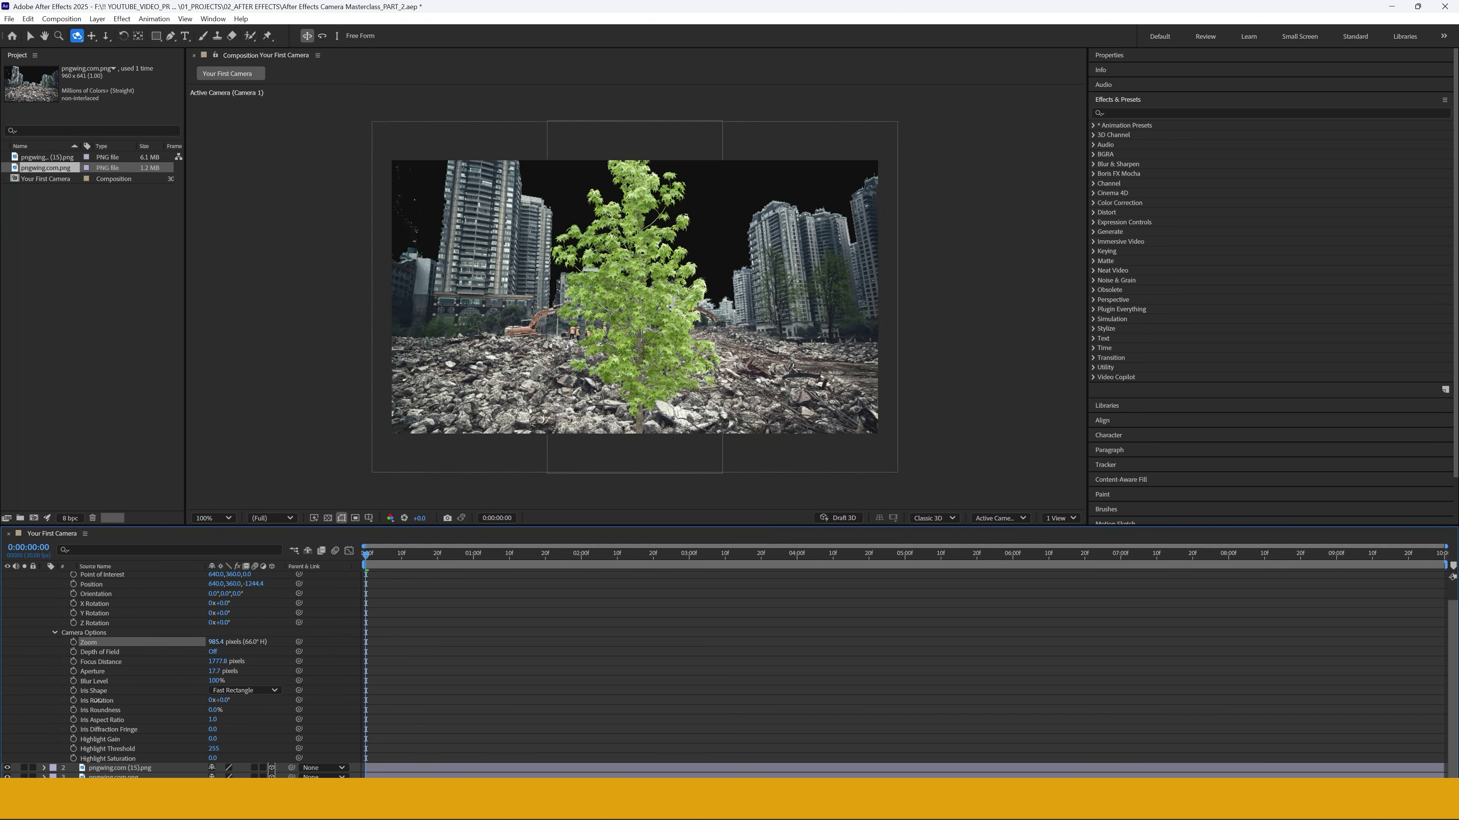
{"action": "left_click_drag", "start_coordinate": [97, 701], "coordinate": [25, 708]}
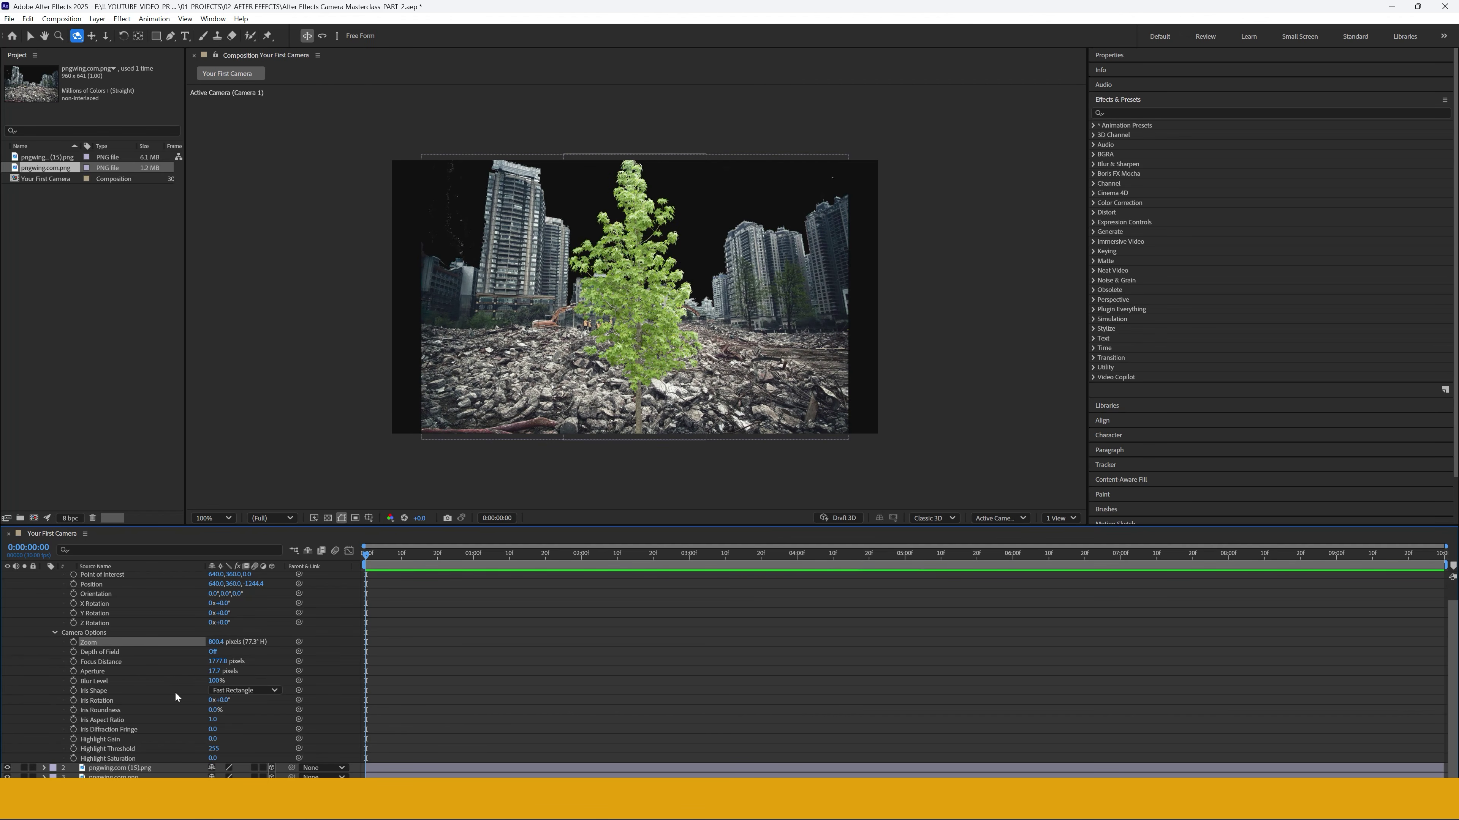
{"action": "left_click_drag", "start_coordinate": [218, 662], "coordinate": [107, 685]}
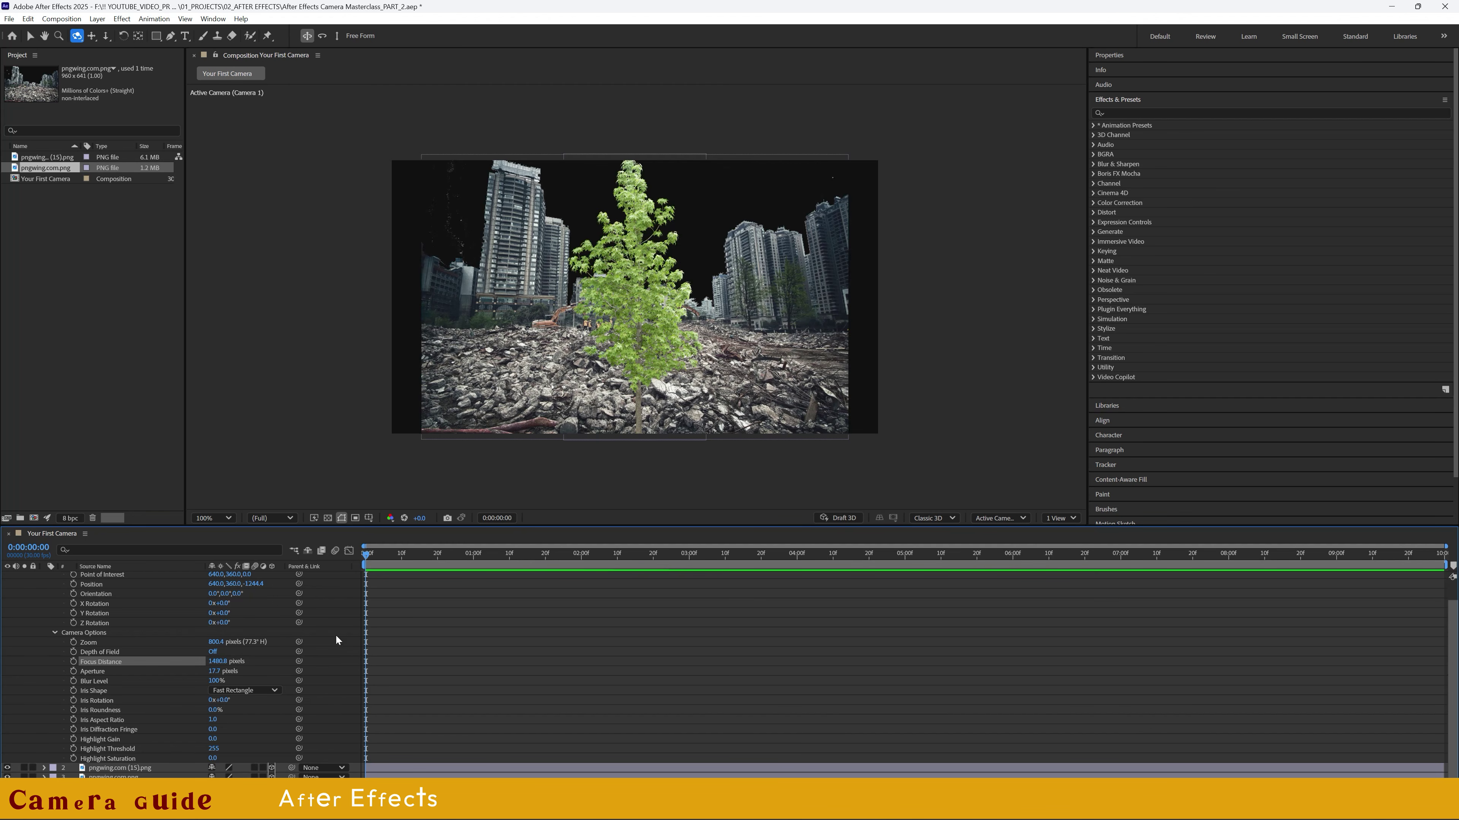
- Set Camera 1's Z Position to -1089.4 and its Zoom to 969.4 pixels
{"action": "scroll", "coordinate": [216, 647], "scroll_direction": "up", "scroll_amount": 1}
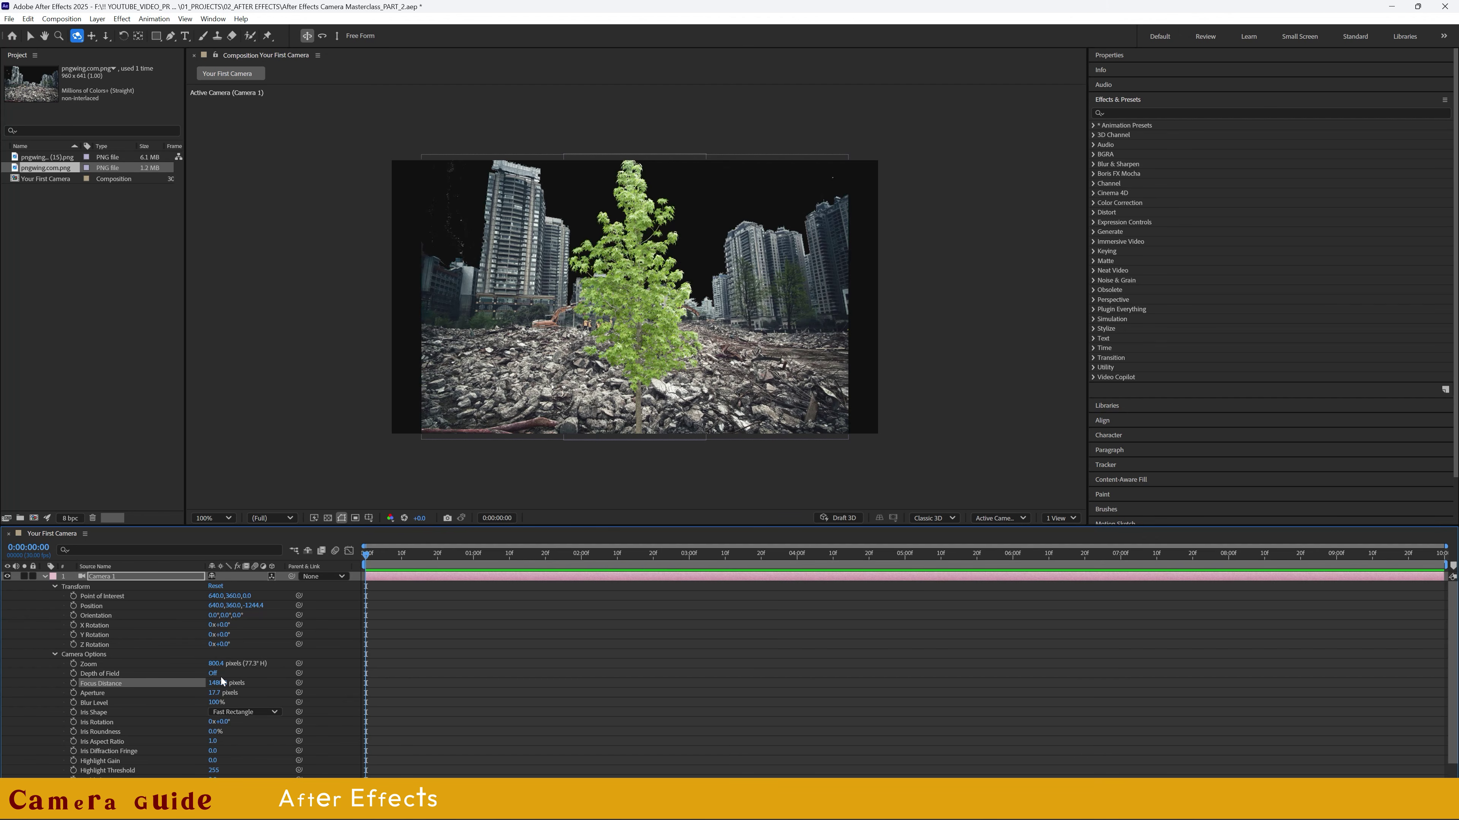
{"action": "left_click_drag", "start_coordinate": [257, 605], "coordinate": [341, 598]}
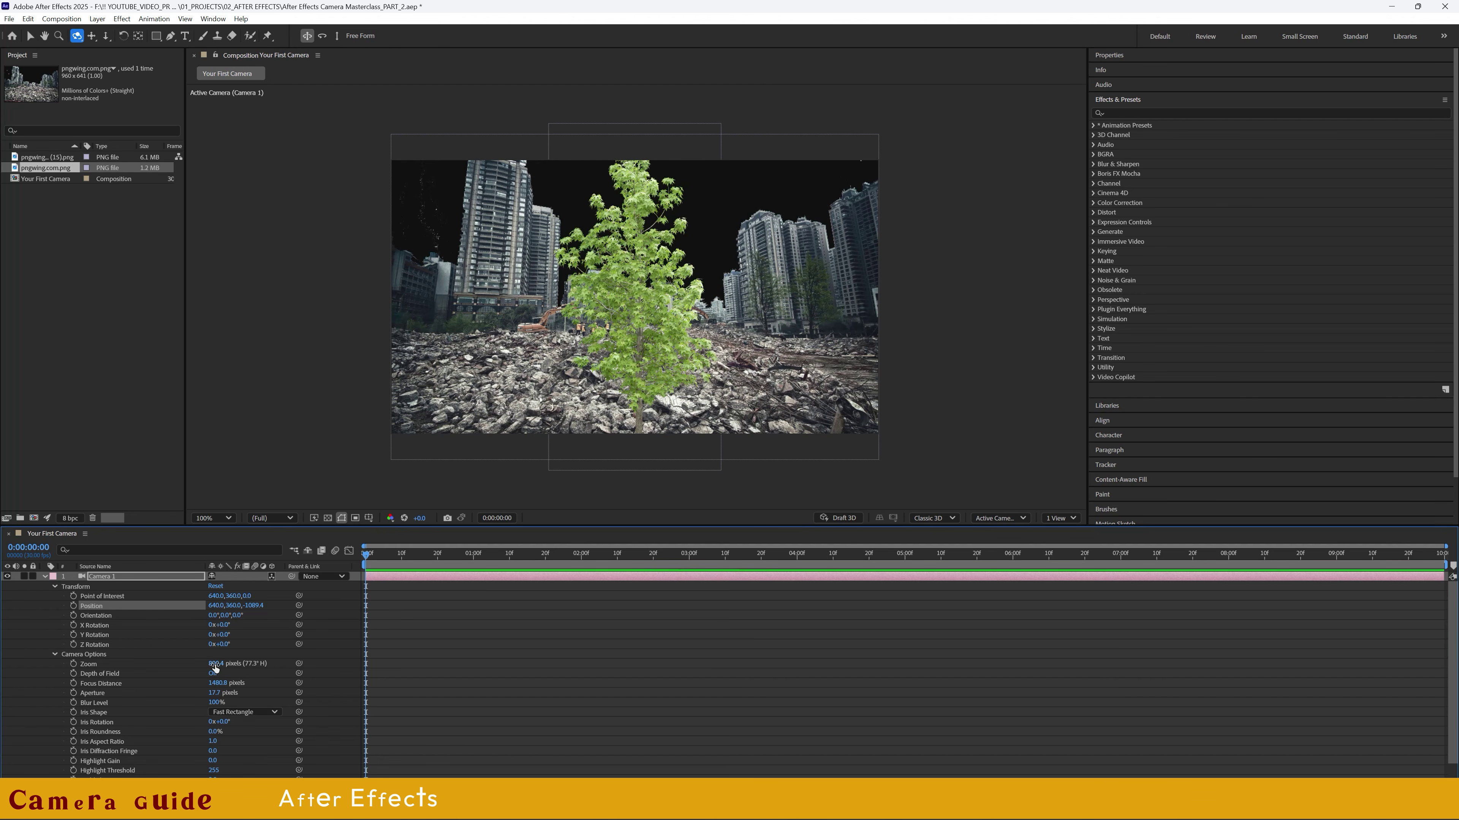
{"action": "left_click_drag", "start_coordinate": [217, 664], "coordinate": [281, 635]}
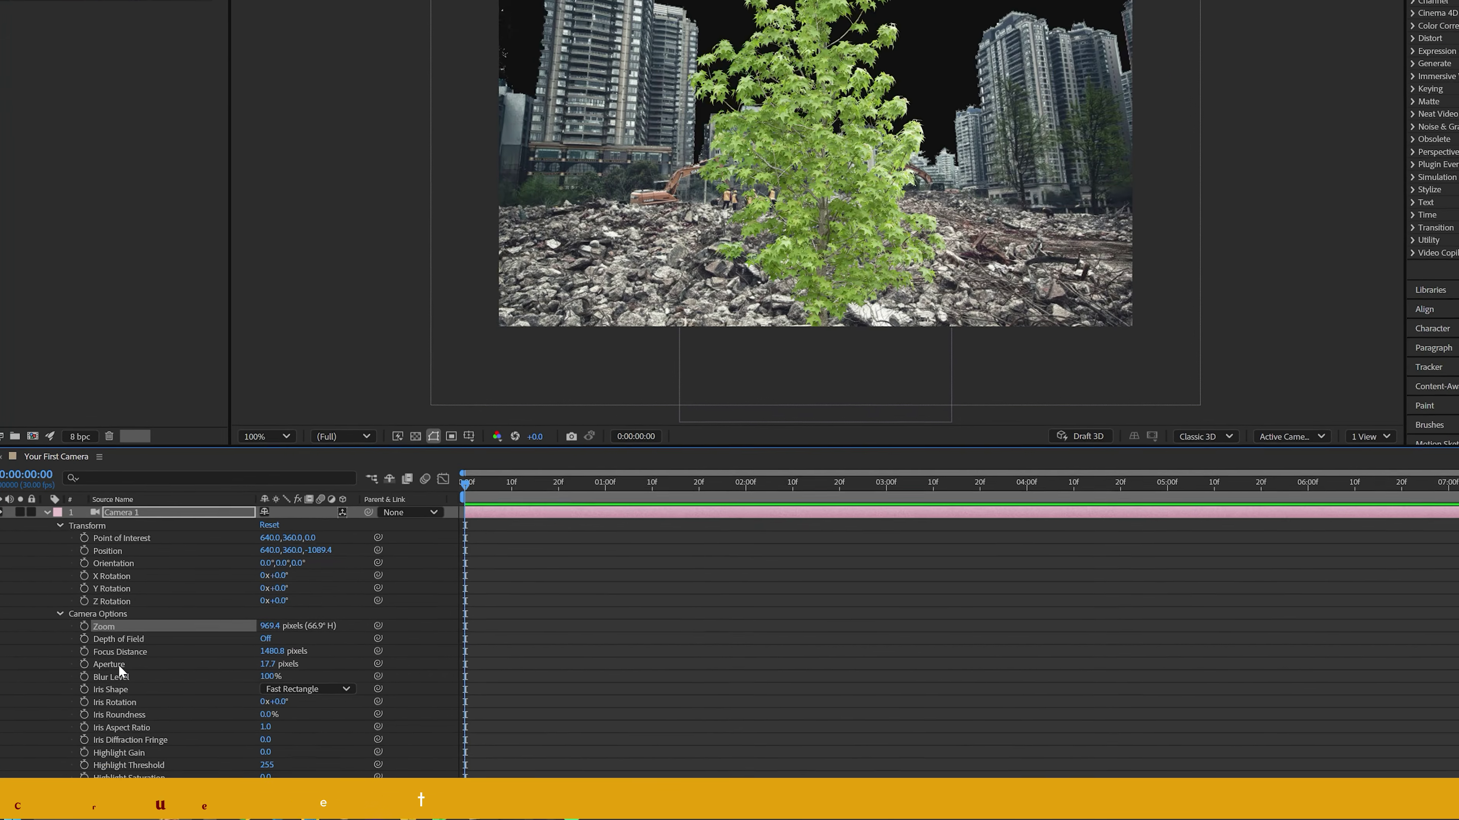
- Turn on Depth of Field for Camera 1, lower the Focus Distance to 159 pixels, and set the Aperture to 217 pixels
{"action": "left_click", "coordinate": [285, 627]}
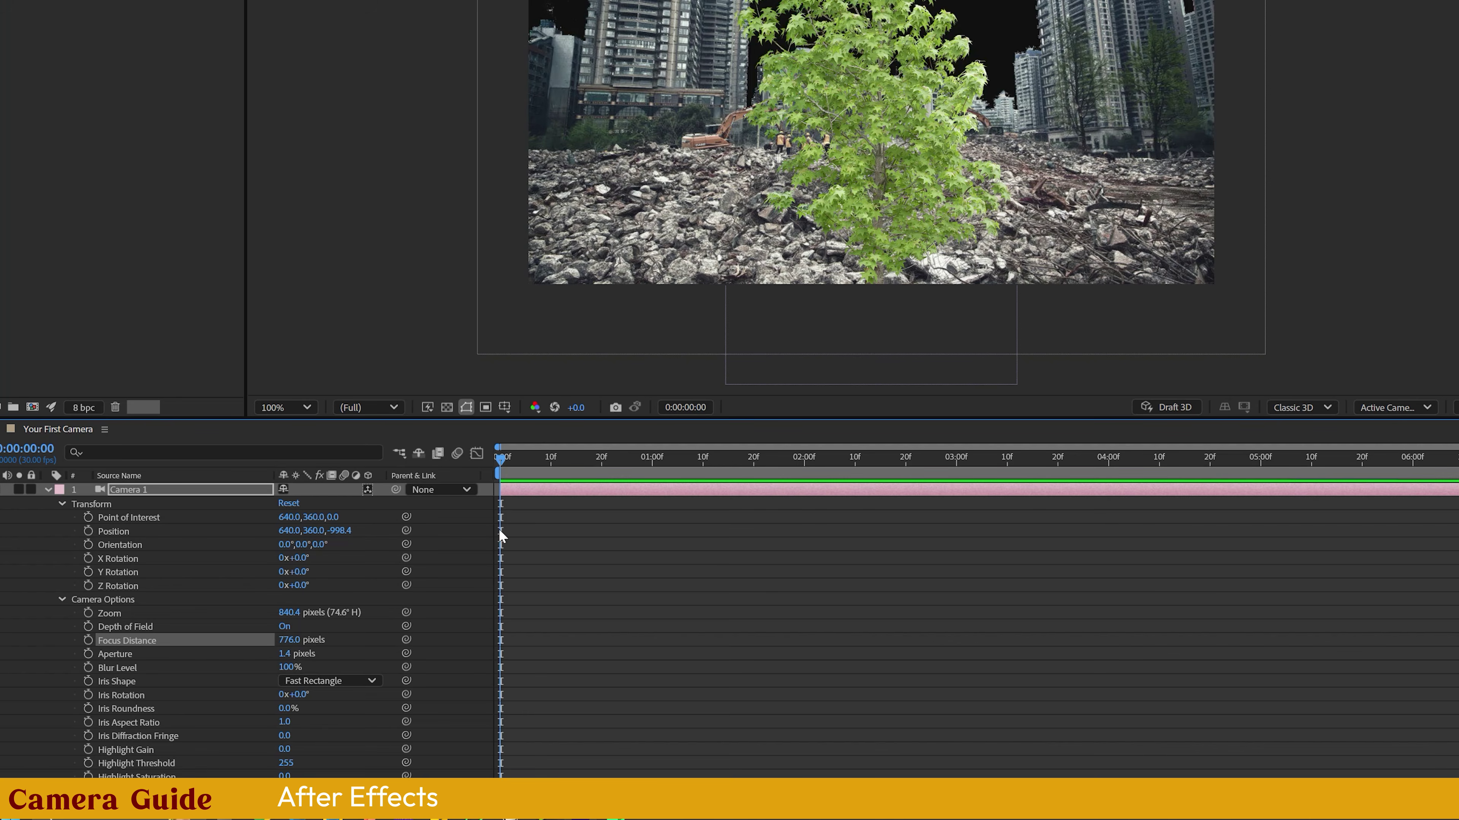
{"action": "left_click_drag", "start_coordinate": [276, 640], "coordinate": [78, 667]}
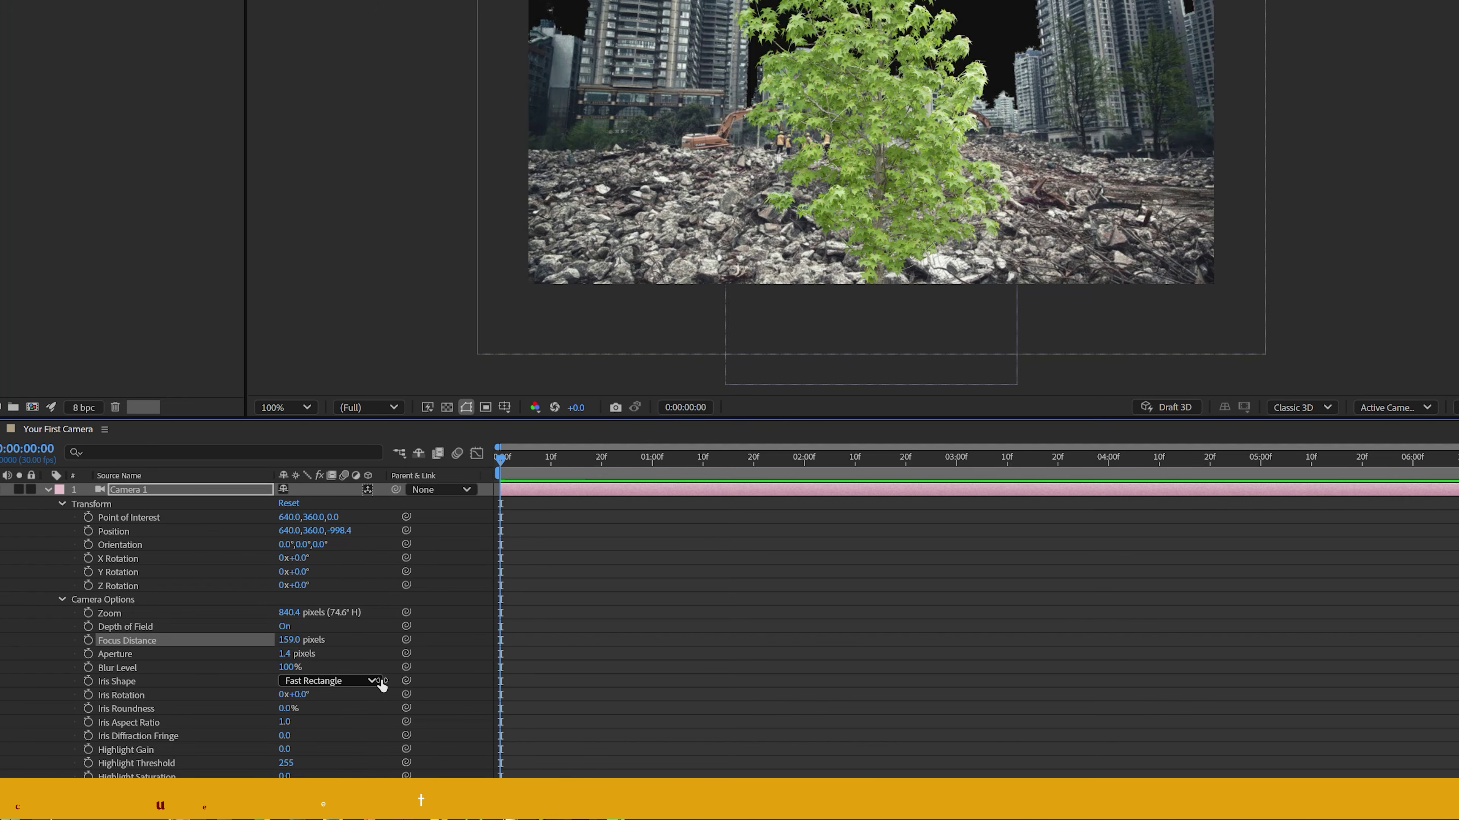
{"action": "left_click_drag", "start_coordinate": [285, 653], "coordinate": [426, 667]}
{"action": "left_click_drag", "start_coordinate": [299, 668], "coordinate": [201, 676]}
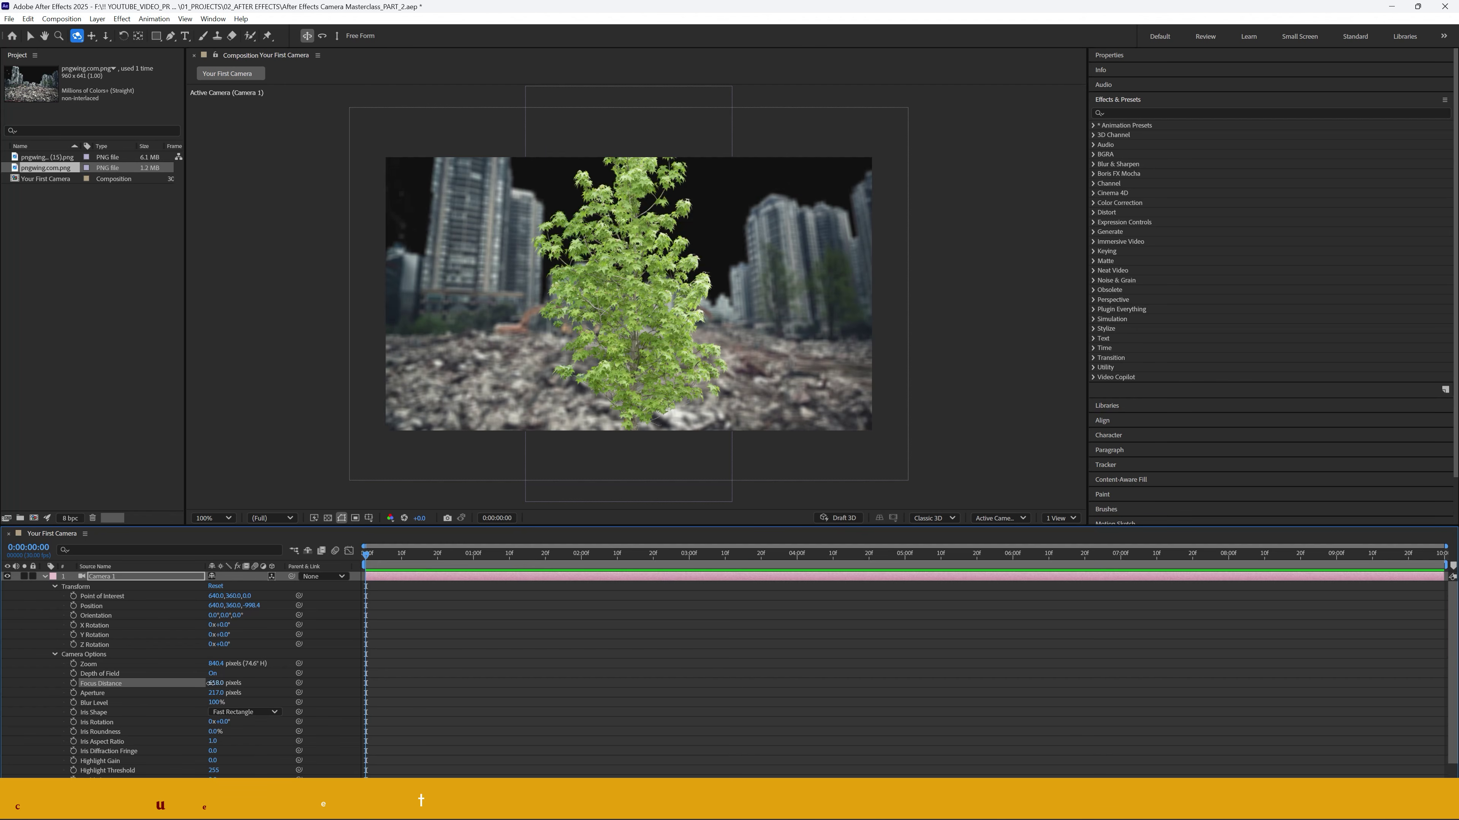
- Shift Camera 1's focus to the background and back to the tree, ending with Focus Distance 494 pixels and Z Position -840.4
{"action": "left_click_drag", "start_coordinate": [210, 683], "coordinate": [417, 704]}
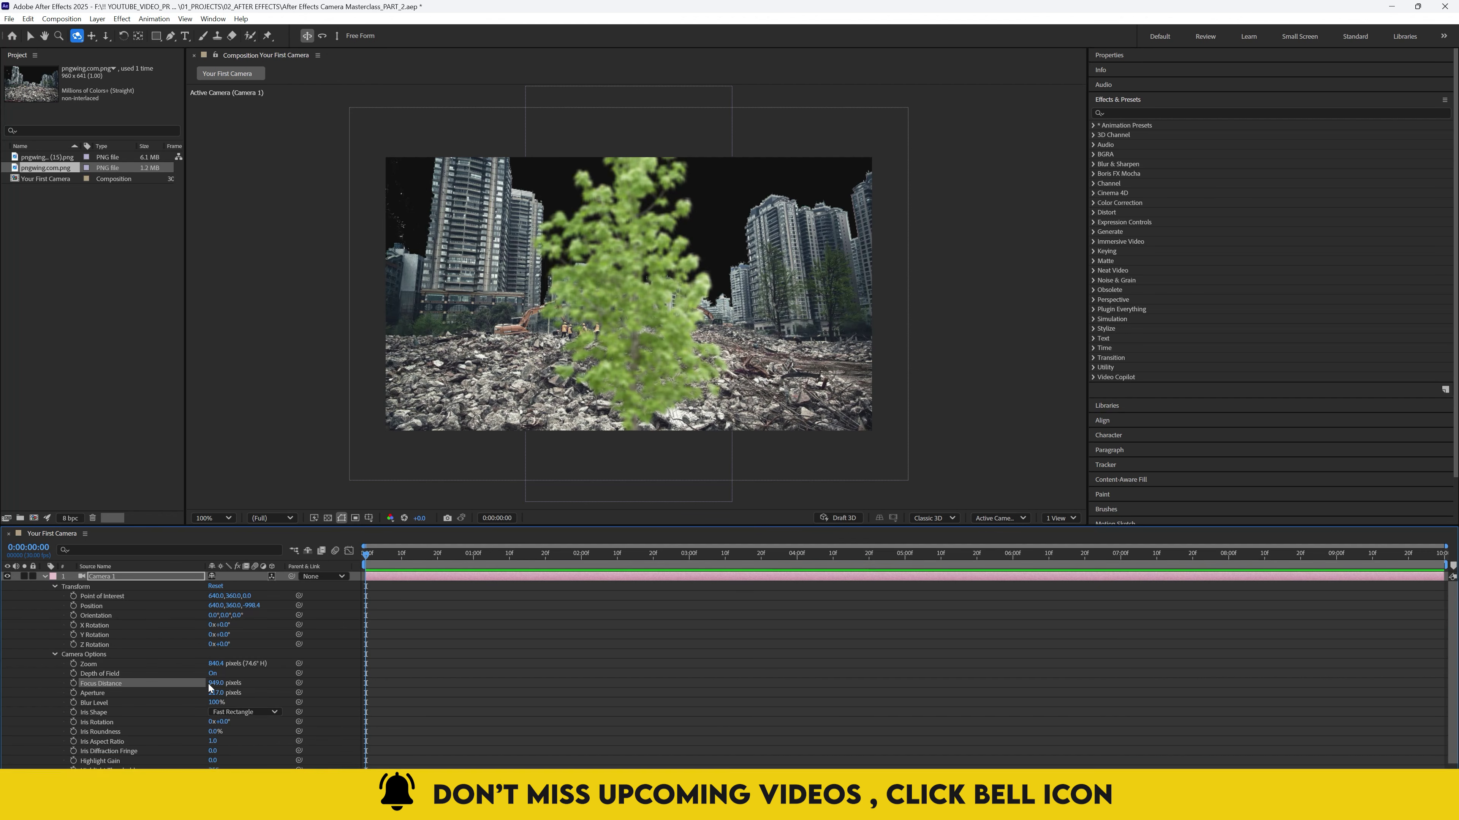
{"action": "left_click_drag", "start_coordinate": [210, 688], "coordinate": [49, 684]}
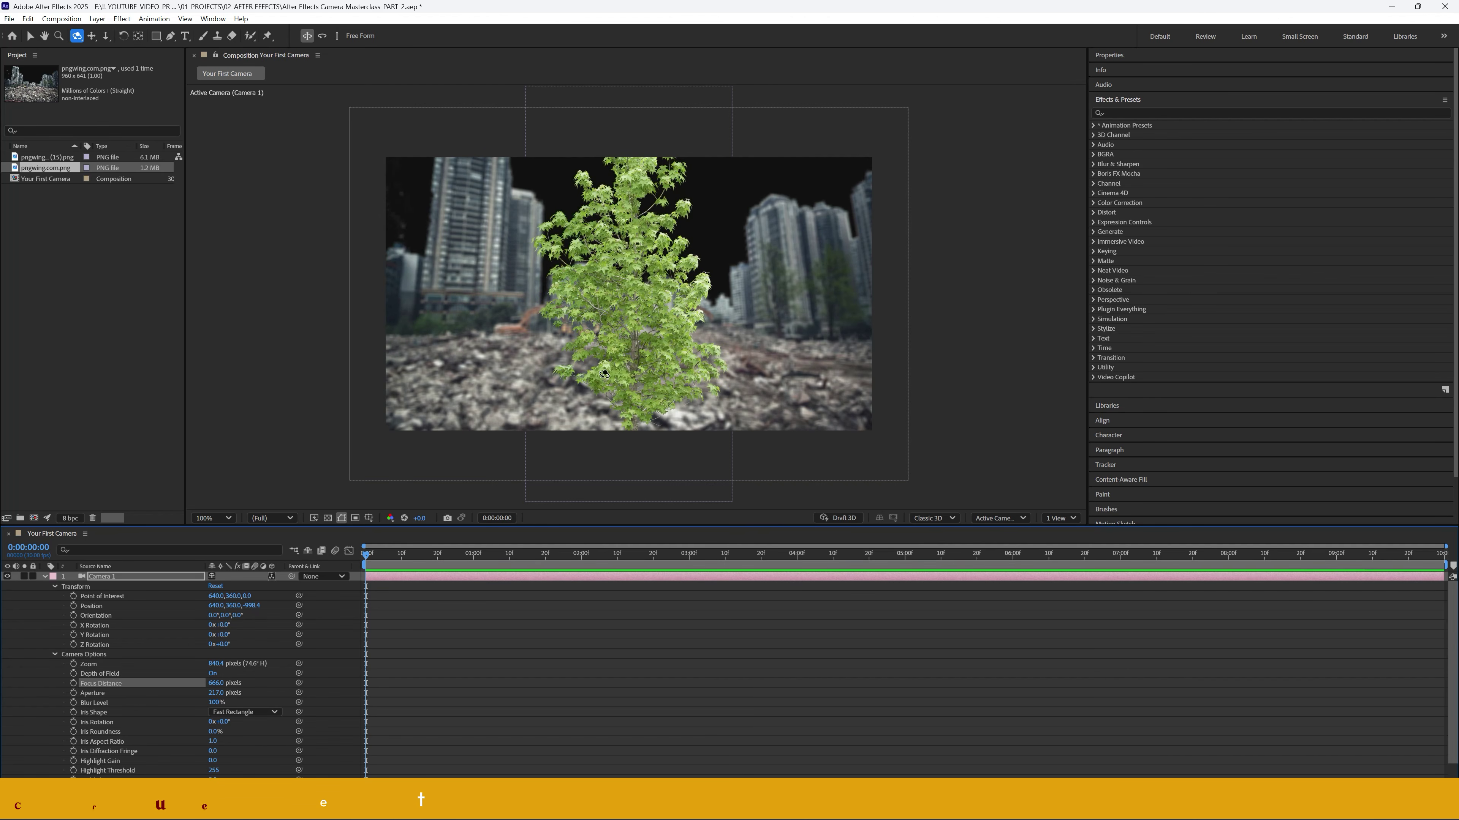
{"action": "left_click_drag", "start_coordinate": [618, 300], "coordinate": [626, 356]}
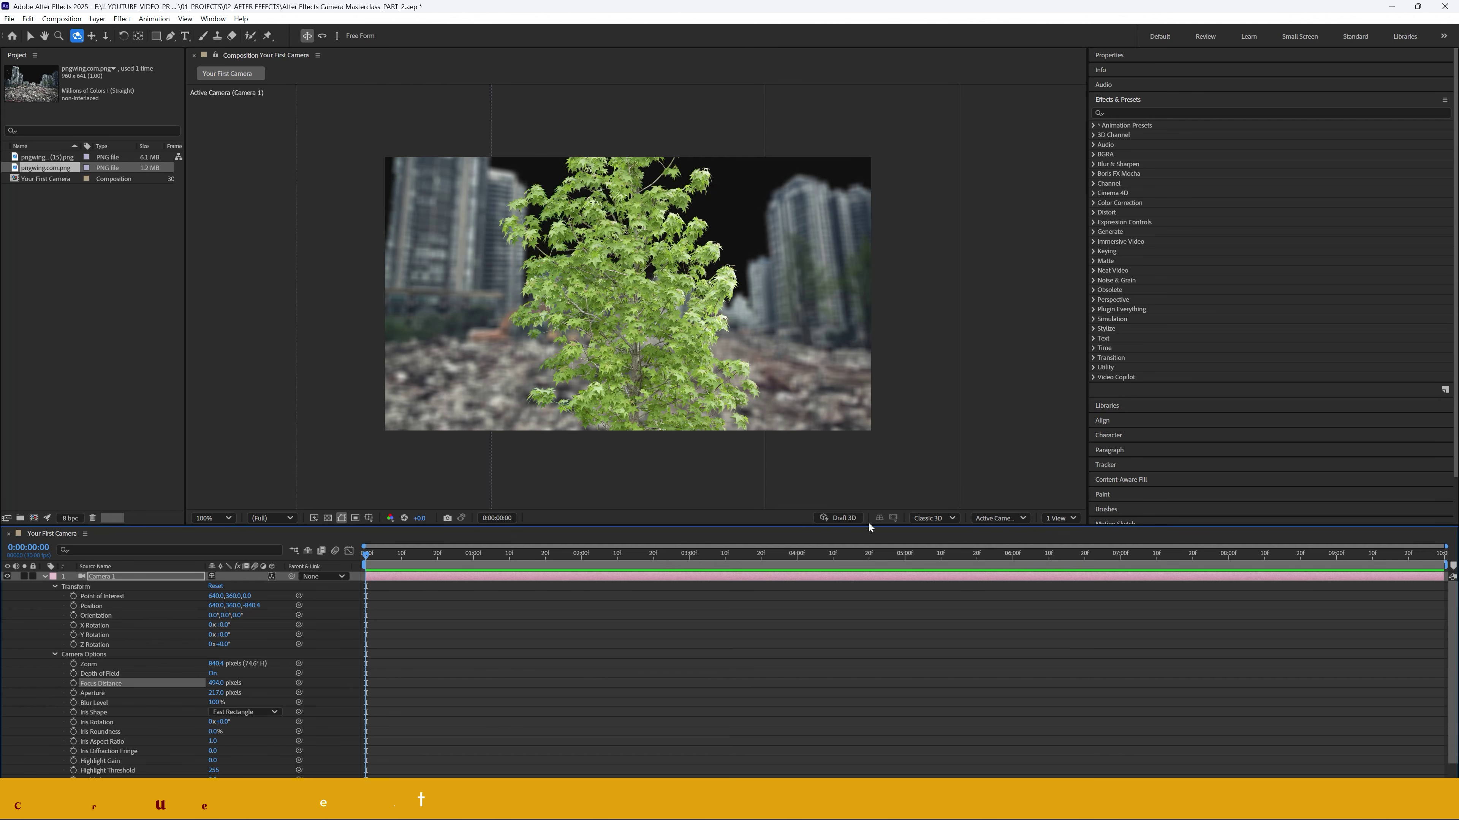
- Show the composition in the Front view and switch it to the Left view, with the whole camera frustum in sight
{"action": "left_click", "coordinate": [1017, 518]}
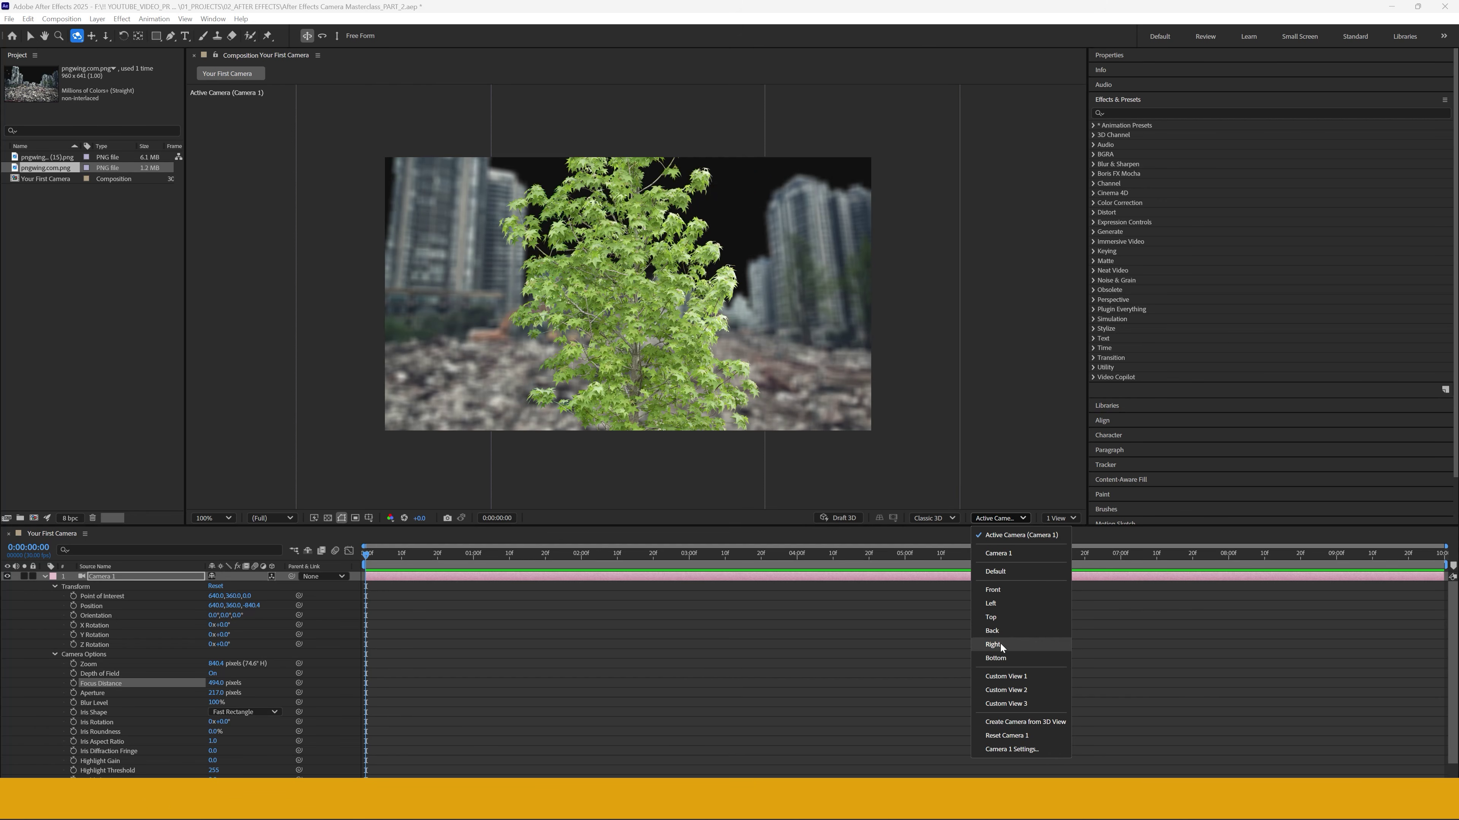
{"action": "left_click", "coordinate": [996, 589]}
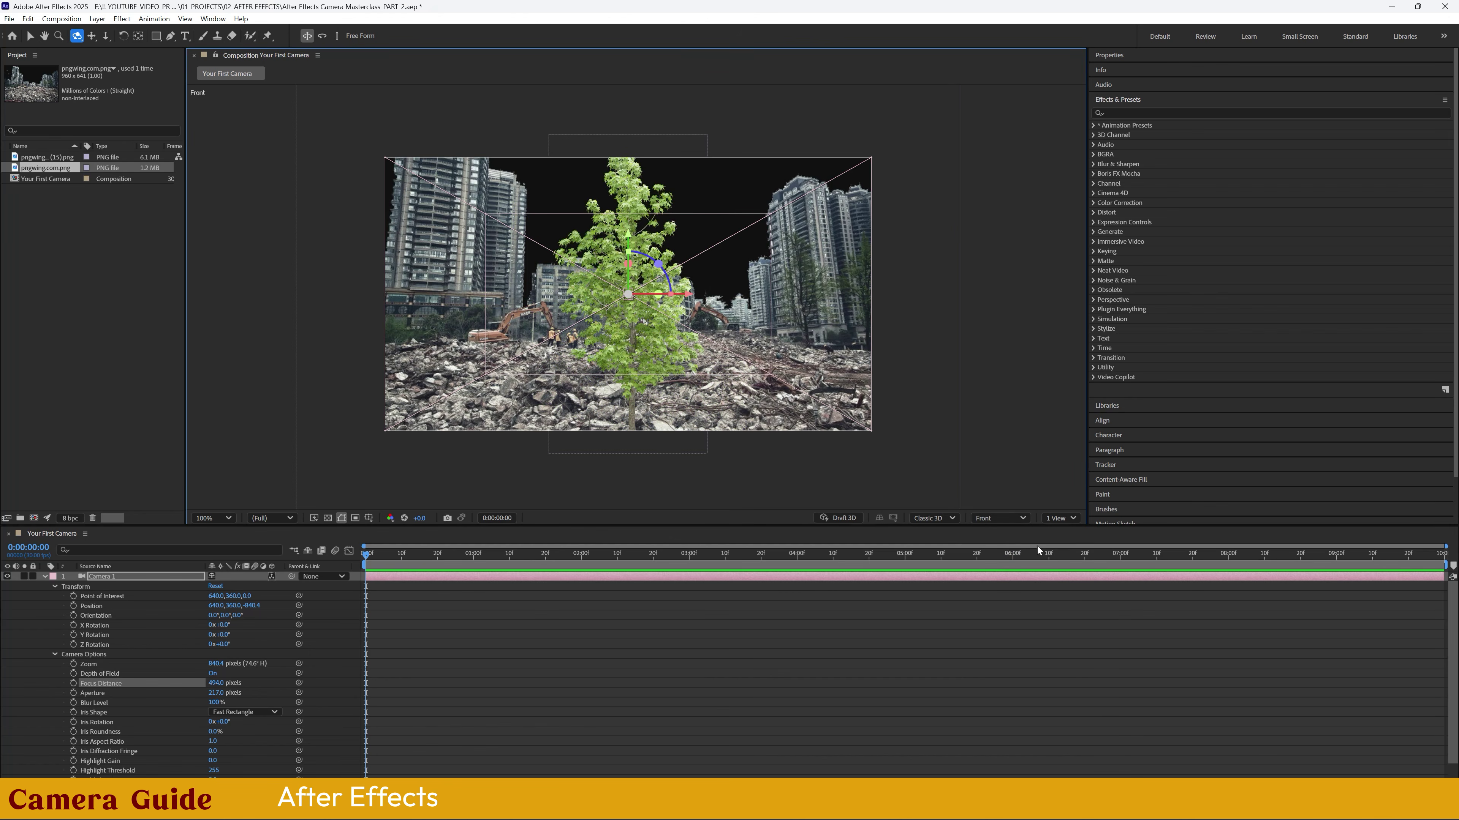
{"action": "left_click", "coordinate": [999, 519]}
{"action": "left_click", "coordinate": [995, 603]}
{"action": "scroll", "coordinate": [537, 305], "scroll_direction": "down", "scroll_amount": 2}
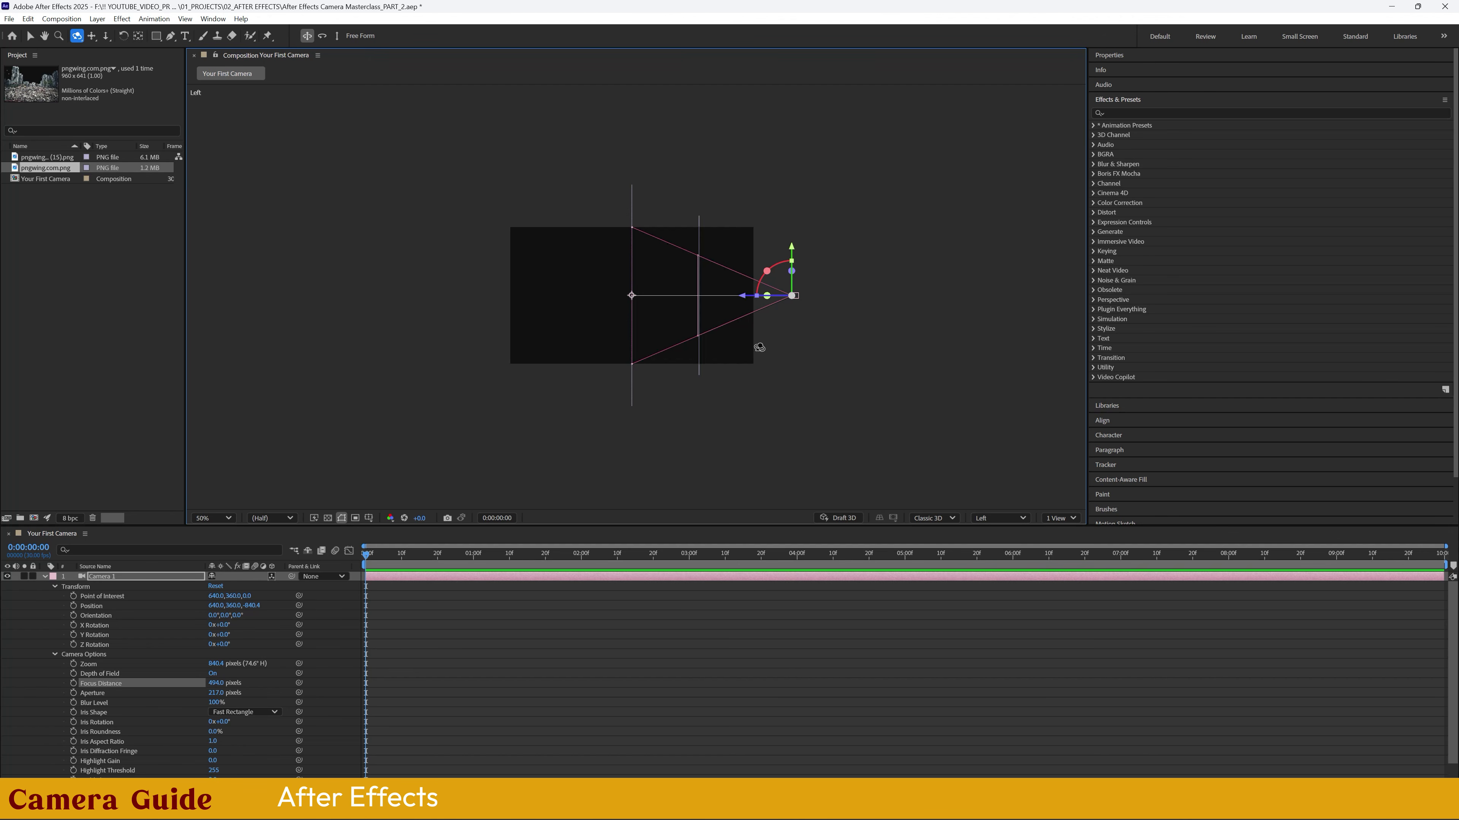
- Collapse Camera 1's properties and select the background and tree layers in turn to locate them in the Left view
{"action": "left_click", "coordinate": [45, 576]}
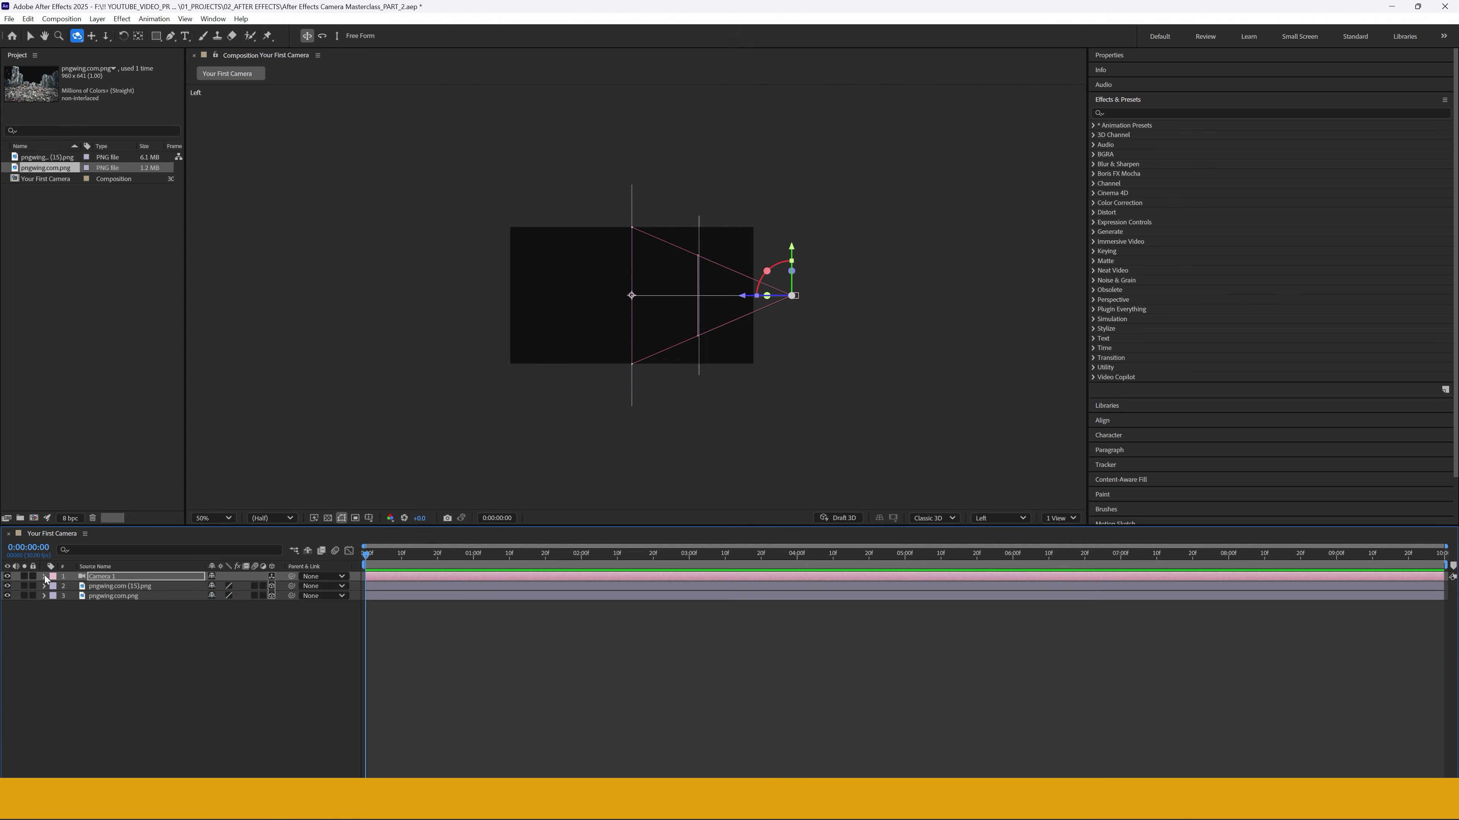
{"action": "left_click", "coordinate": [116, 625]}
{"action": "left_click", "coordinate": [113, 596]}
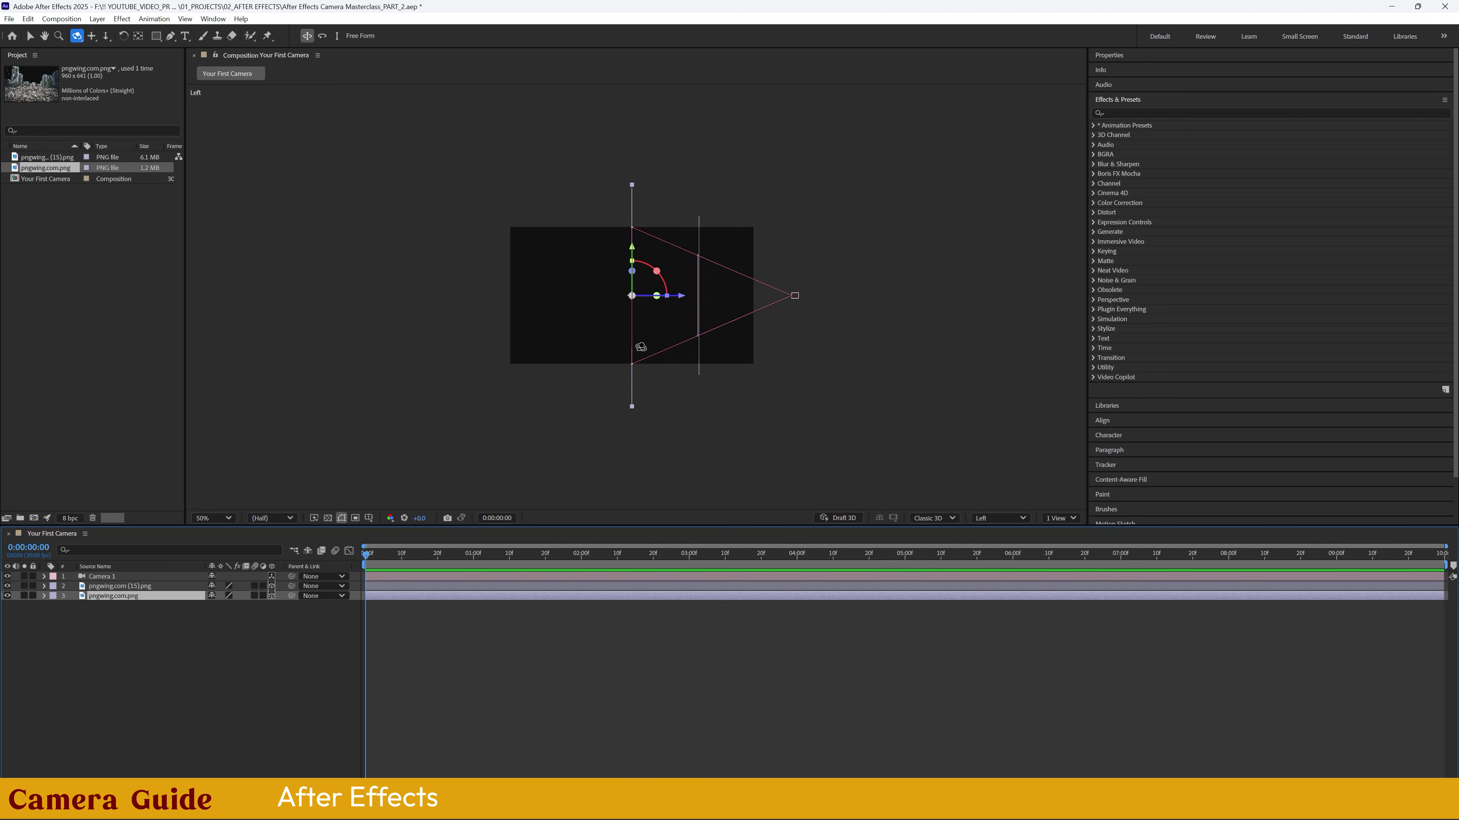
{"action": "left_click", "coordinate": [122, 586]}
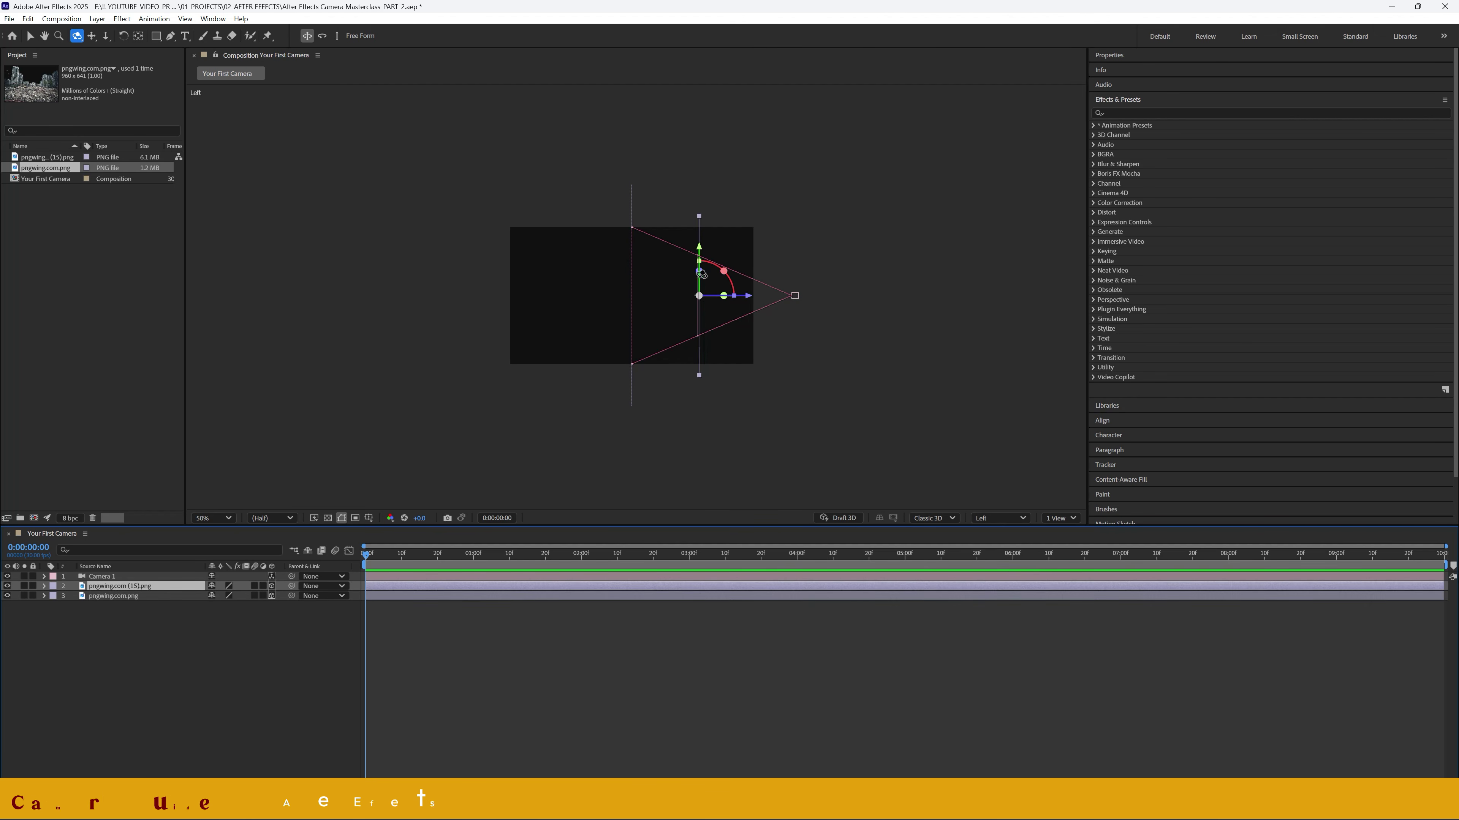
{"action": "scroll", "coordinate": [777, 287], "scroll_direction": "up", "scroll_amount": 1}
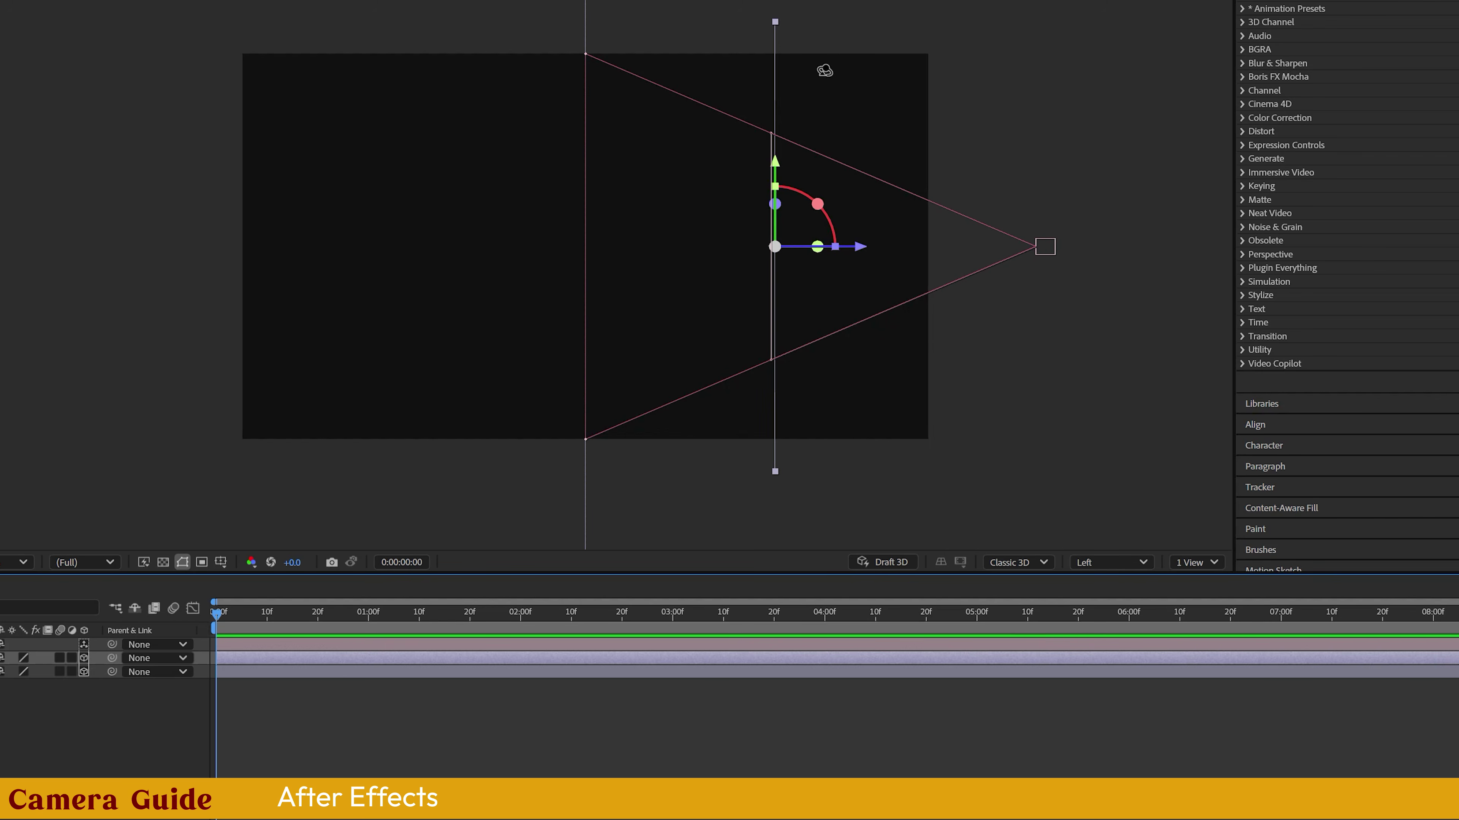
- Select Camera 1, try moving its point of interest toward the tree layer in the Left view, and undo the move
{"action": "left_click", "coordinate": [976, 277]}
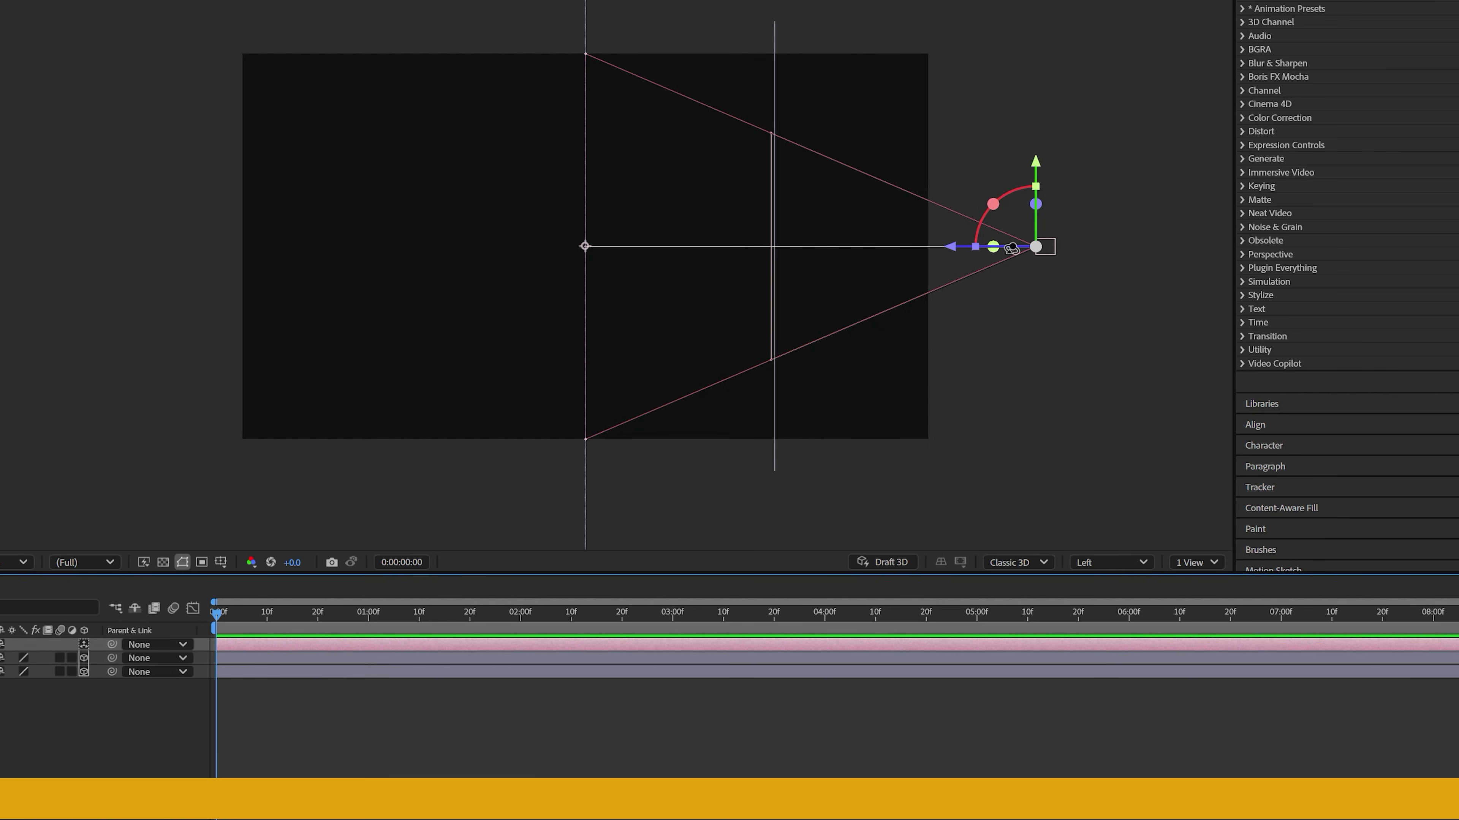
{"action": "mouse_move", "coordinate": [958, 248]}
{"action": "left_mouse_down"}
{"action": "mouse_move", "coordinate": [821, 246]}
{"action": "mouse_move", "coordinate": [963, 248]}
{"action": "left_mouse_up"}
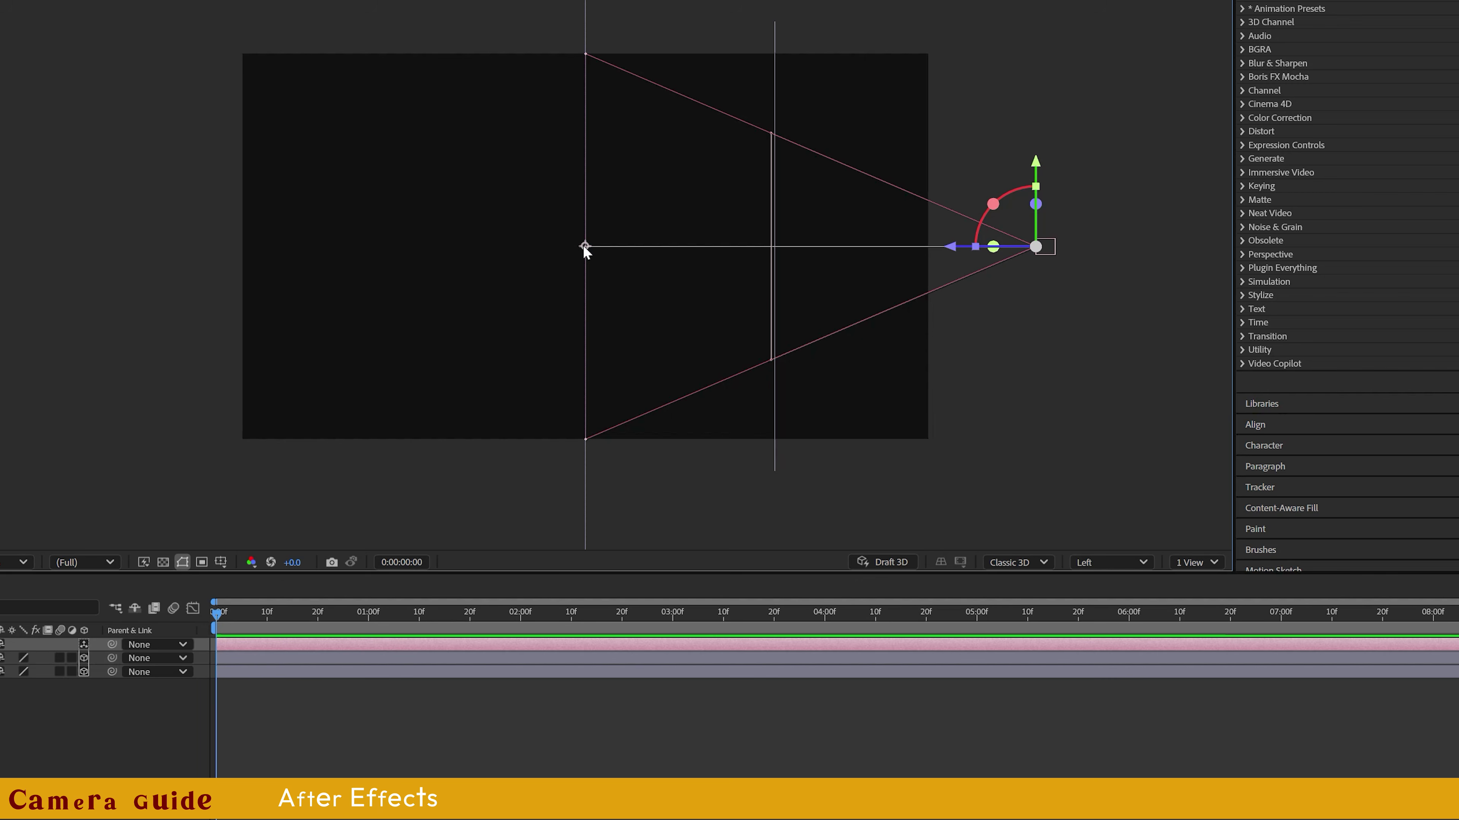
{"action": "mouse_move", "coordinate": [598, 245]}
{"action": "left_mouse_down"}
{"action": "mouse_move", "coordinate": [638, 205]}
{"action": "mouse_move", "coordinate": [657, 99]}
{"action": "mouse_move", "coordinate": [638, 130]}
{"action": "mouse_move", "coordinate": [616, 434]}
{"action": "mouse_move", "coordinate": [622, 127]}
{"action": "mouse_move", "coordinate": [590, 247]}
{"action": "left_mouse_up"}
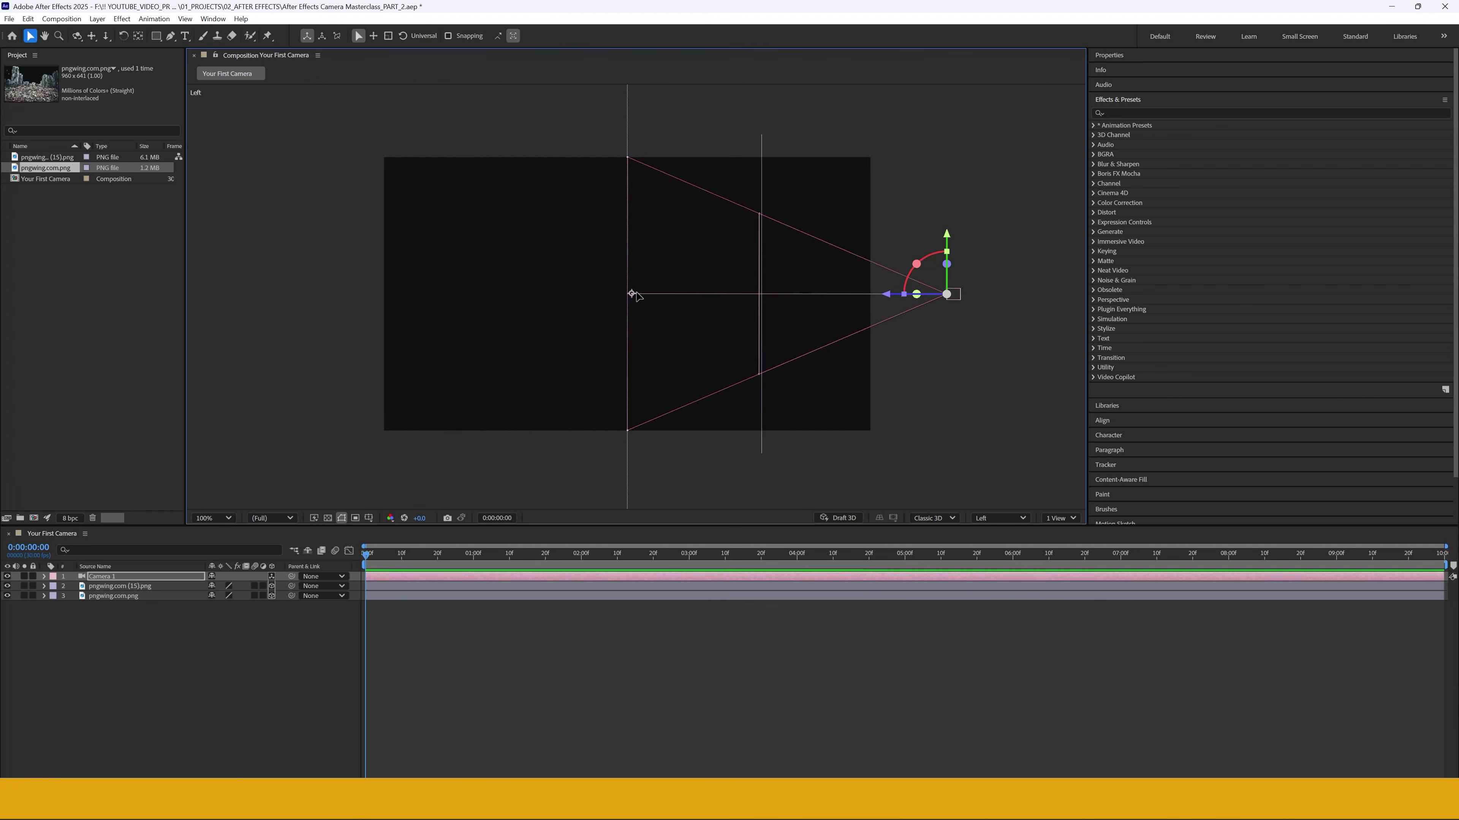
{"action": "left_click_drag", "start_coordinate": [633, 295], "coordinate": [763, 290]}
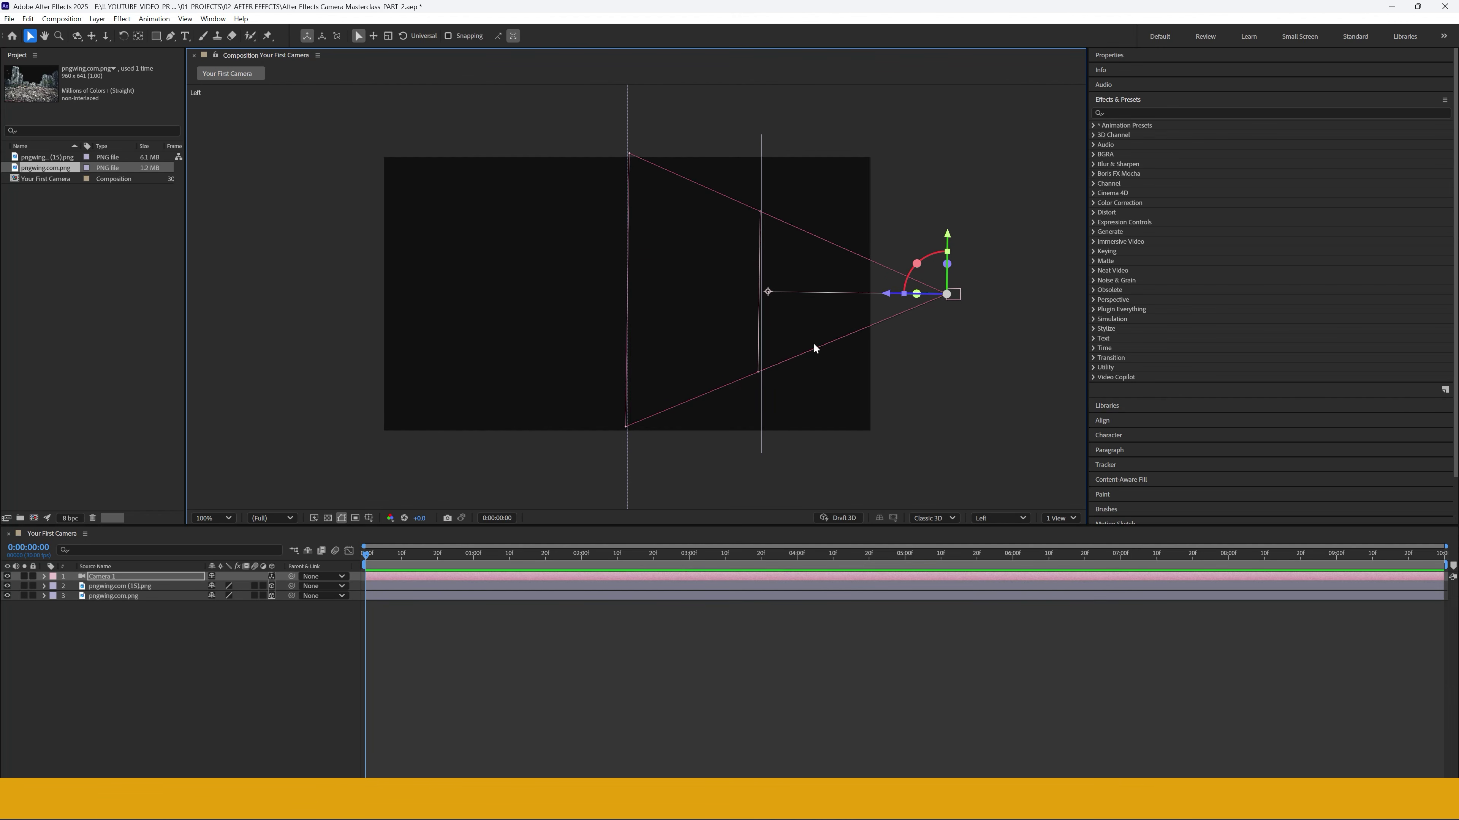
{"action": "key", "text": "ctrl+z"}
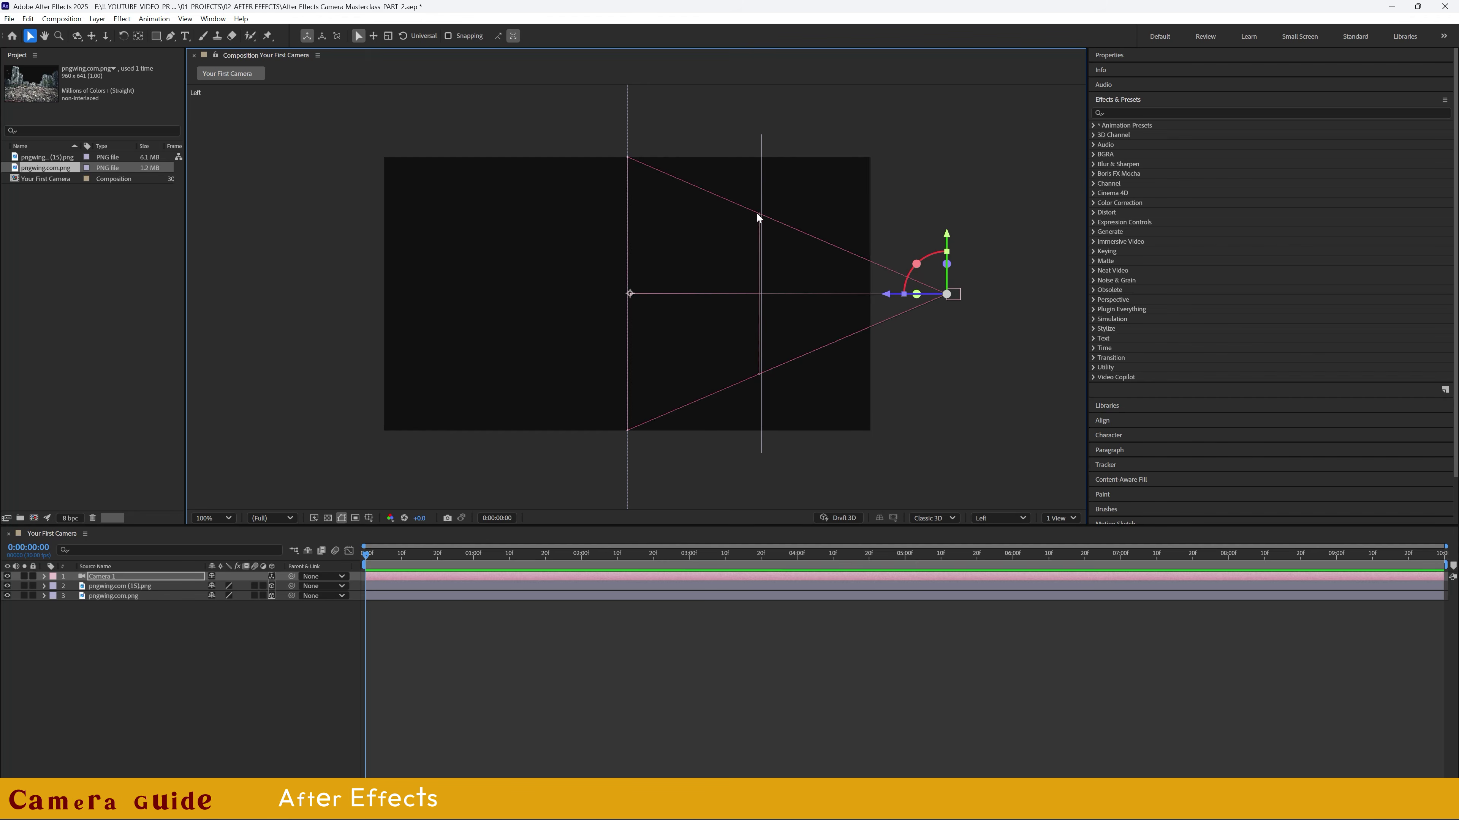
- Set Camera 1's Focus Distance to 487 pixels to line its focus plane up with the tree layer in the Left view, and collapse its properties
{"action": "key", "text": "period"}
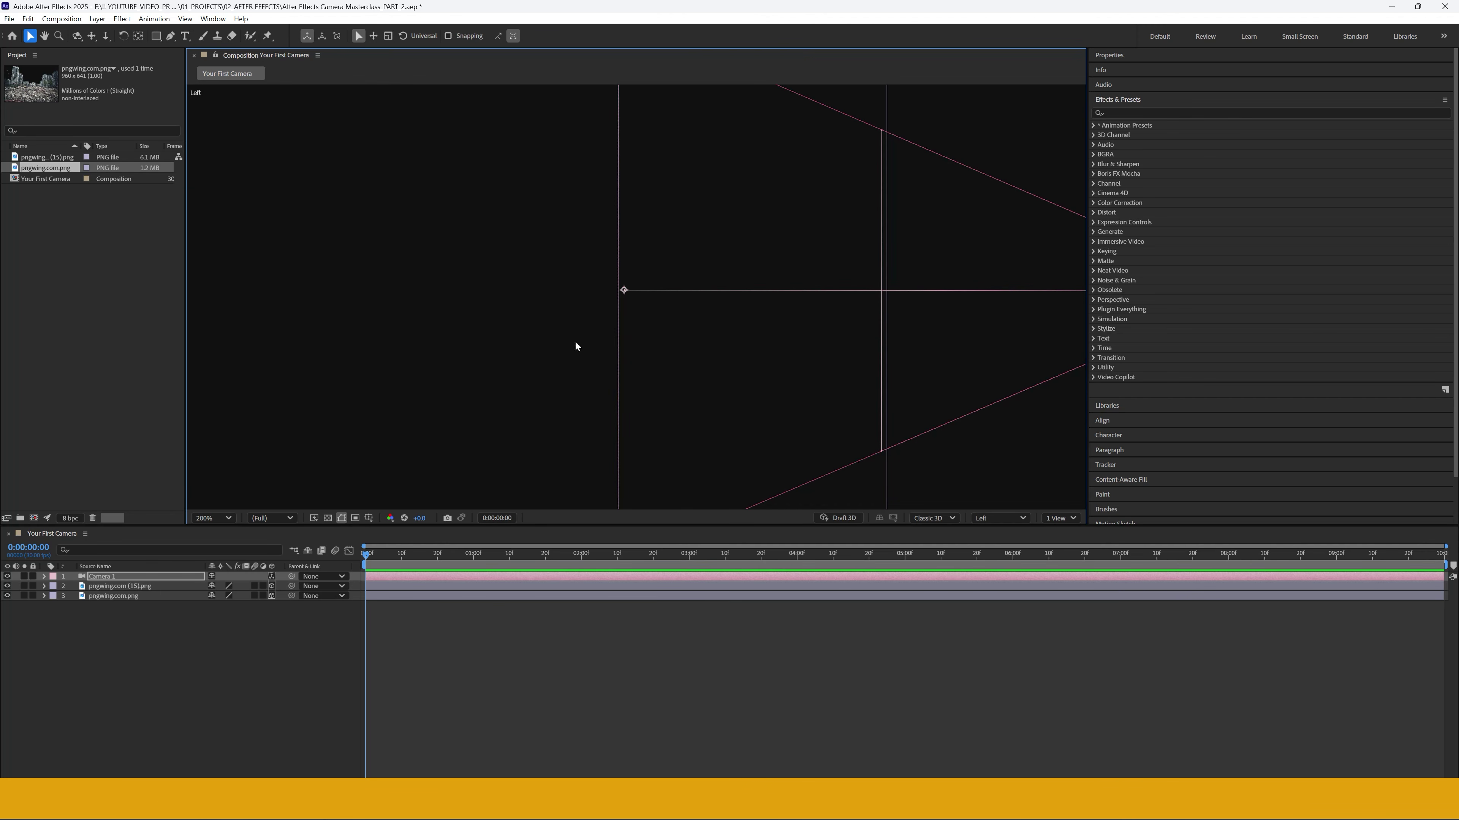
{"action": "key", "text": "comma"}
{"action": "key", "text": "period"}
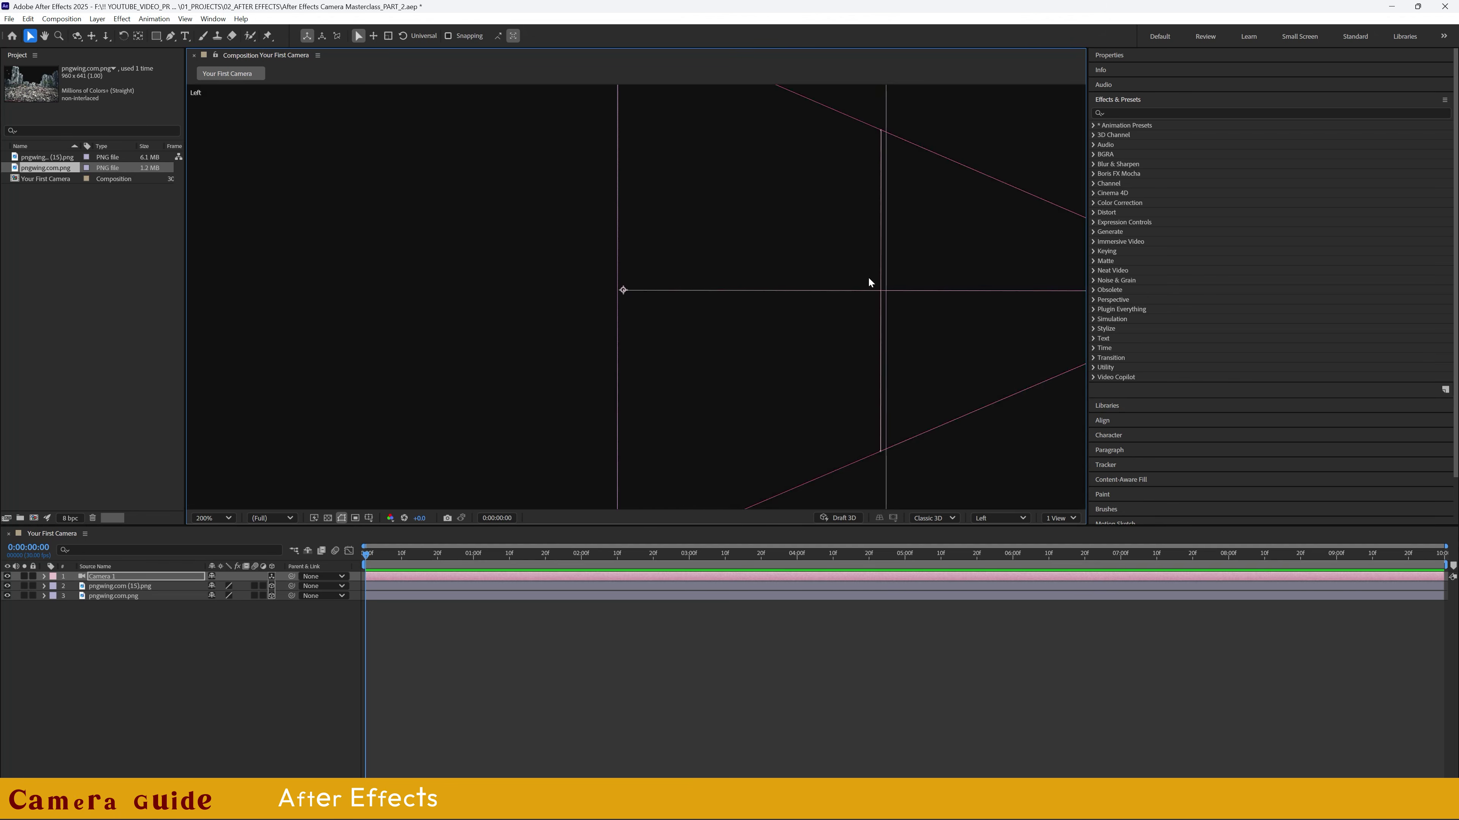
{"action": "left_click_drag", "start_coordinate": [865, 338], "coordinate": [615, 339]}
{"action": "left_click", "coordinate": [44, 576]}
{"action": "scroll", "coordinate": [113, 694], "scroll_direction": "down", "scroll_amount": 1}
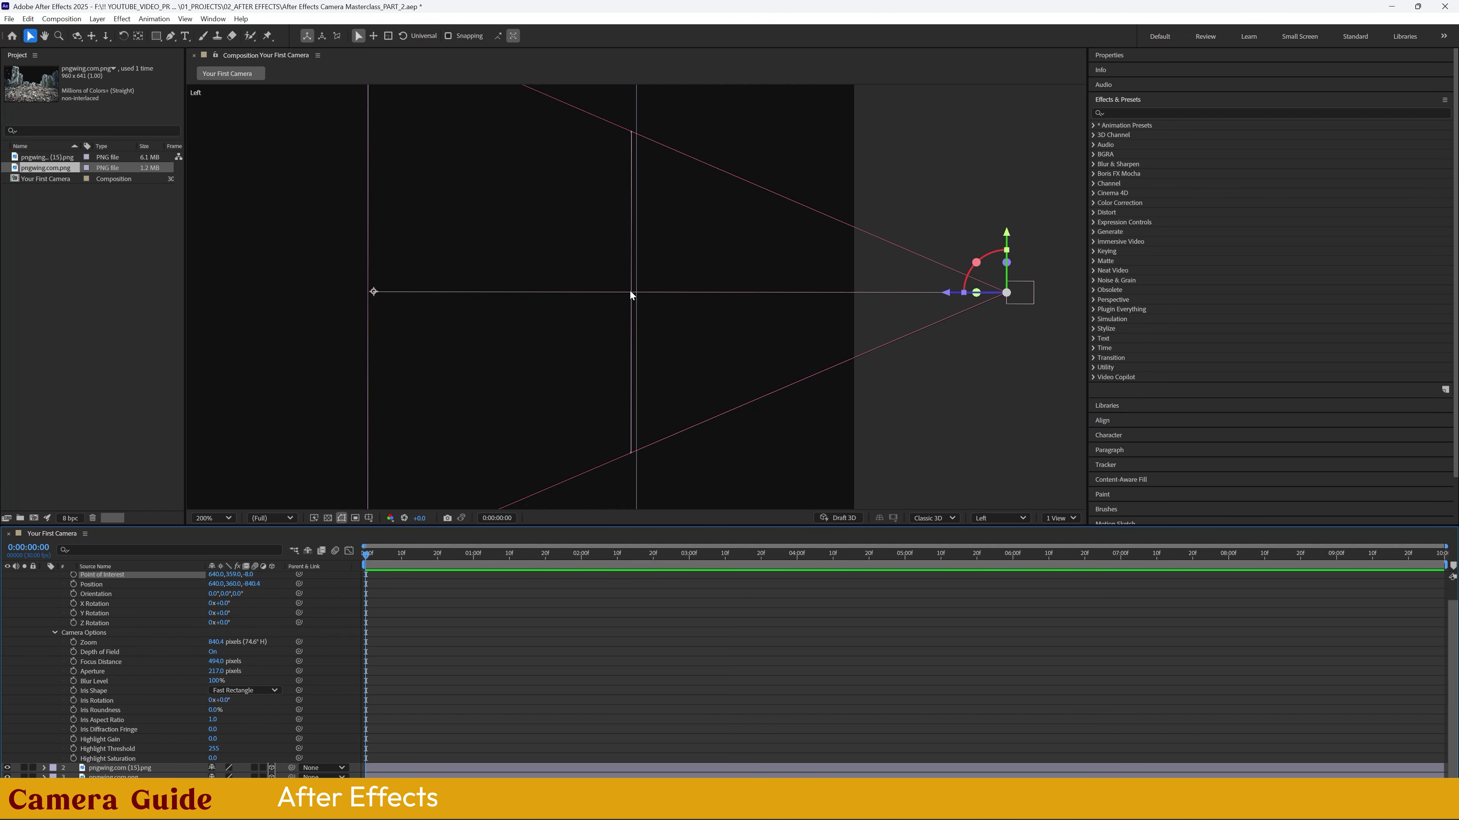
{"action": "left_click_drag", "start_coordinate": [217, 662], "coordinate": [214, 661]}
{"action": "scroll", "coordinate": [690, 368], "scroll_direction": "up", "scroll_amount": 5}
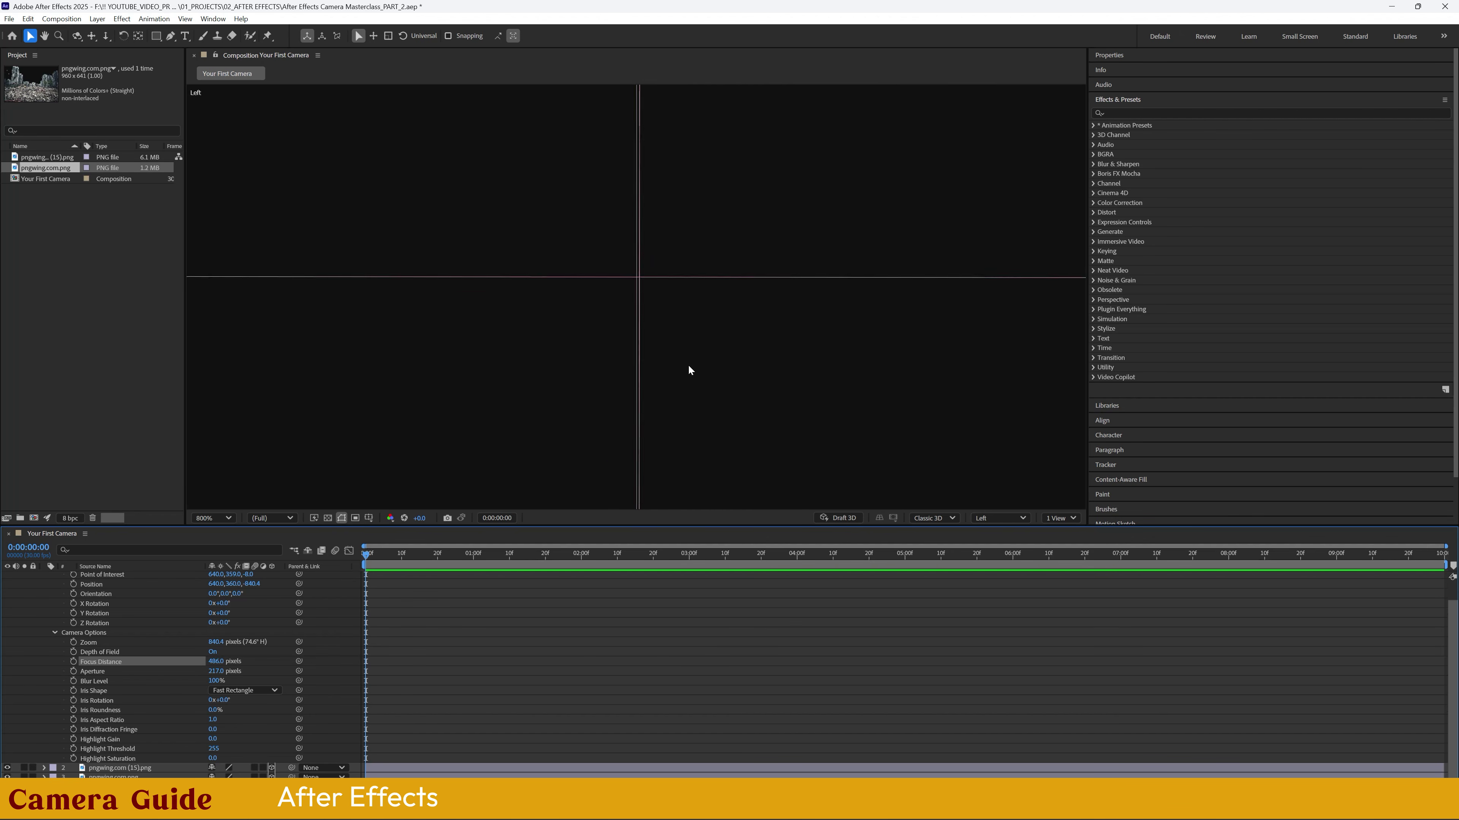
{"action": "left_click_drag", "start_coordinate": [217, 662], "coordinate": [217, 661]}
{"action": "scroll", "coordinate": [640, 304], "scroll_direction": "down", "scroll_amount": 6}
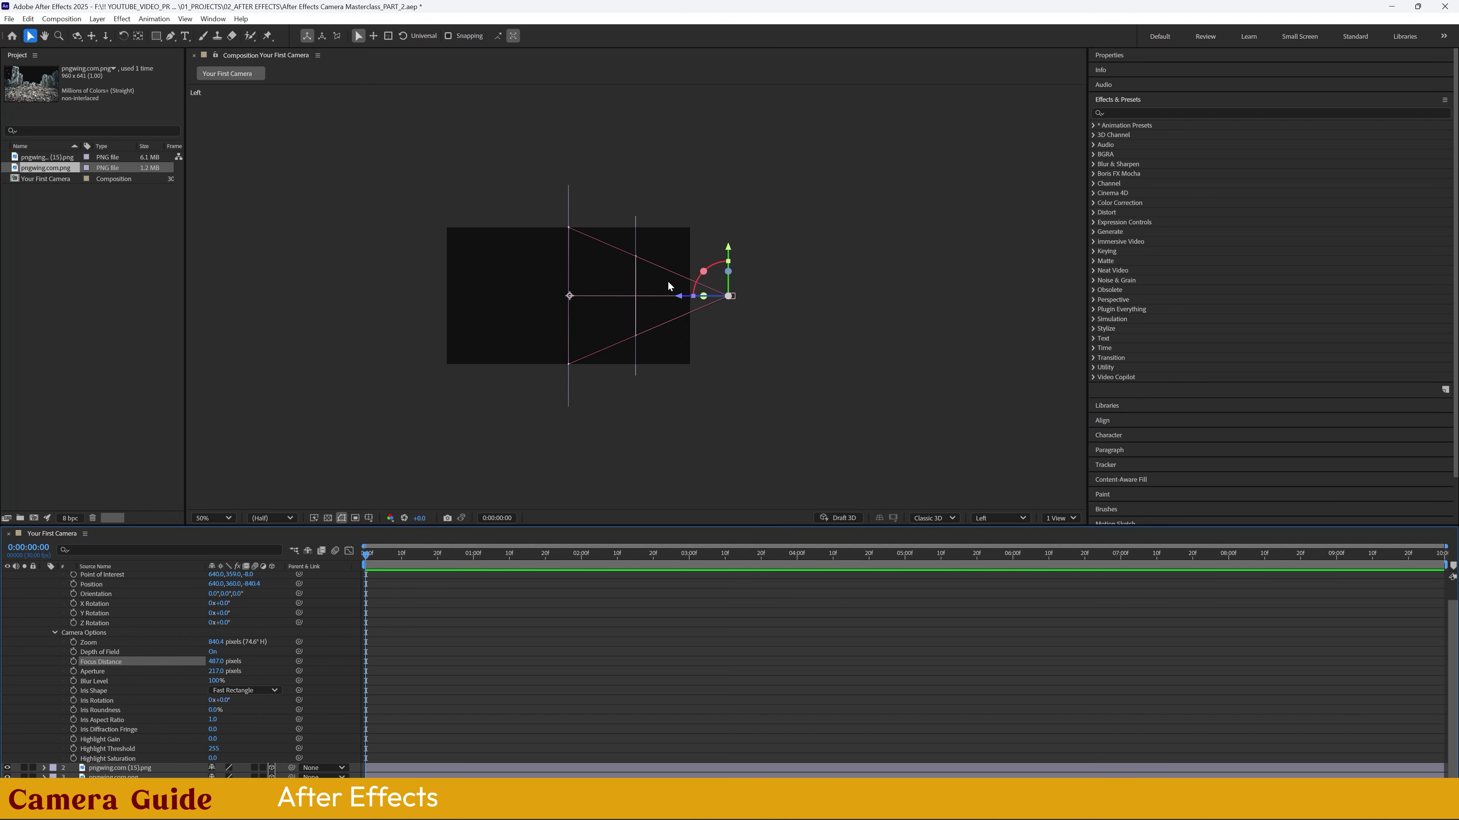
{"action": "scroll", "coordinate": [165, 639], "scroll_direction": "up", "scroll_amount": 2}
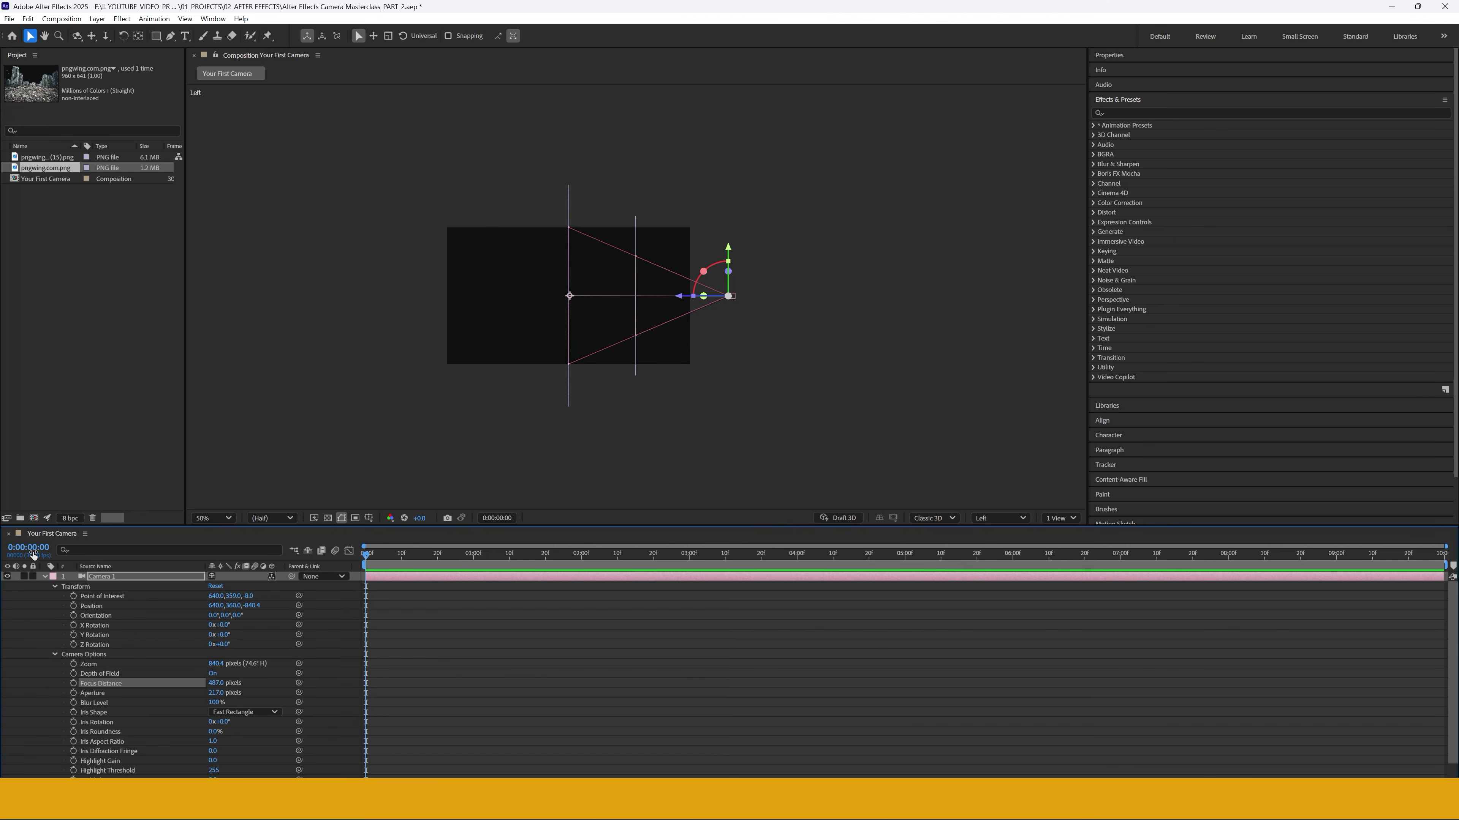
{"action": "left_click", "coordinate": [44, 577]}
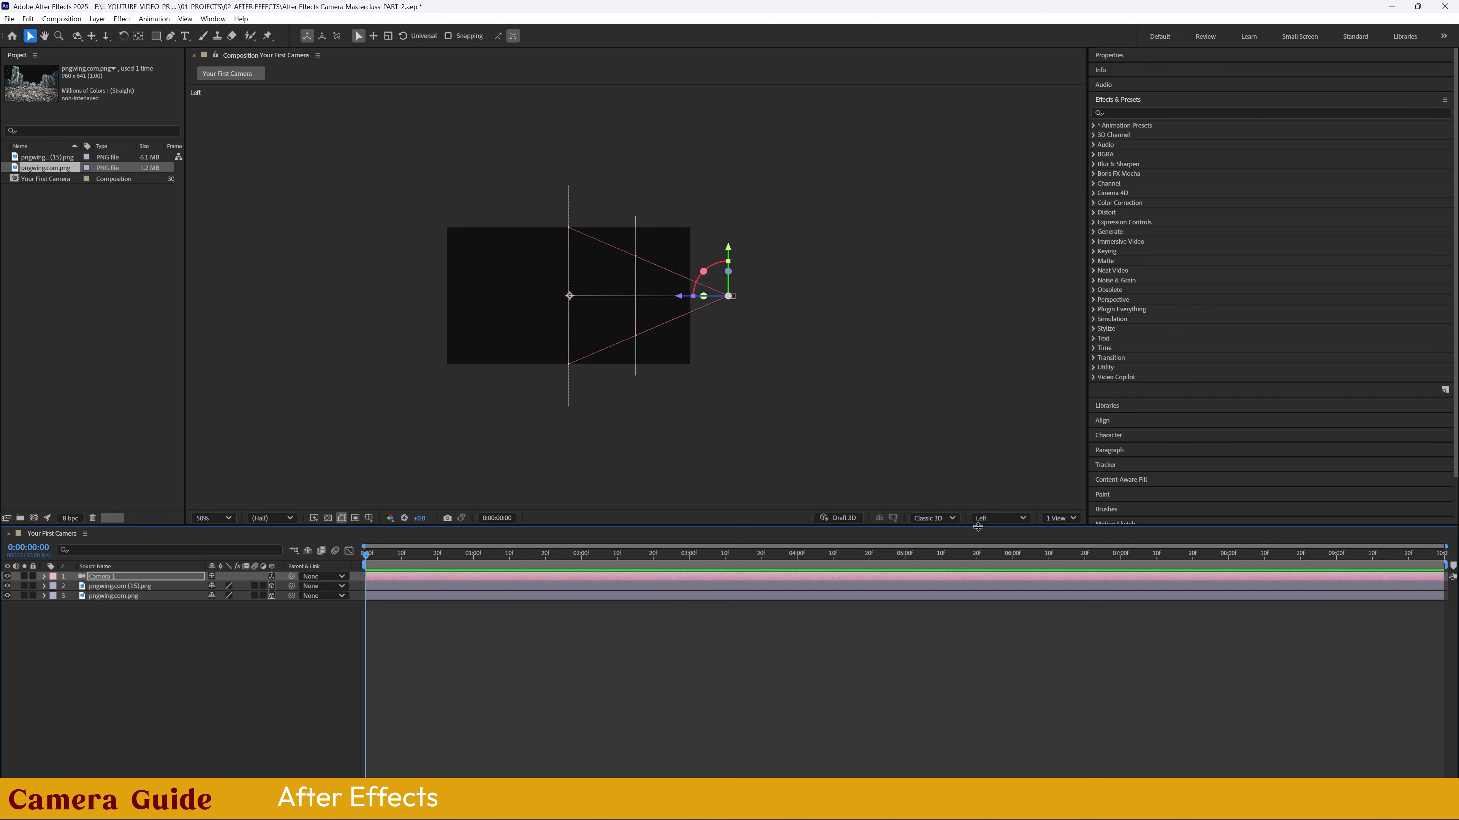
- Examine the camera in the Right, Back and Bottom views in turn, and return to the Left view
{"action": "left_click", "coordinate": [999, 518]}
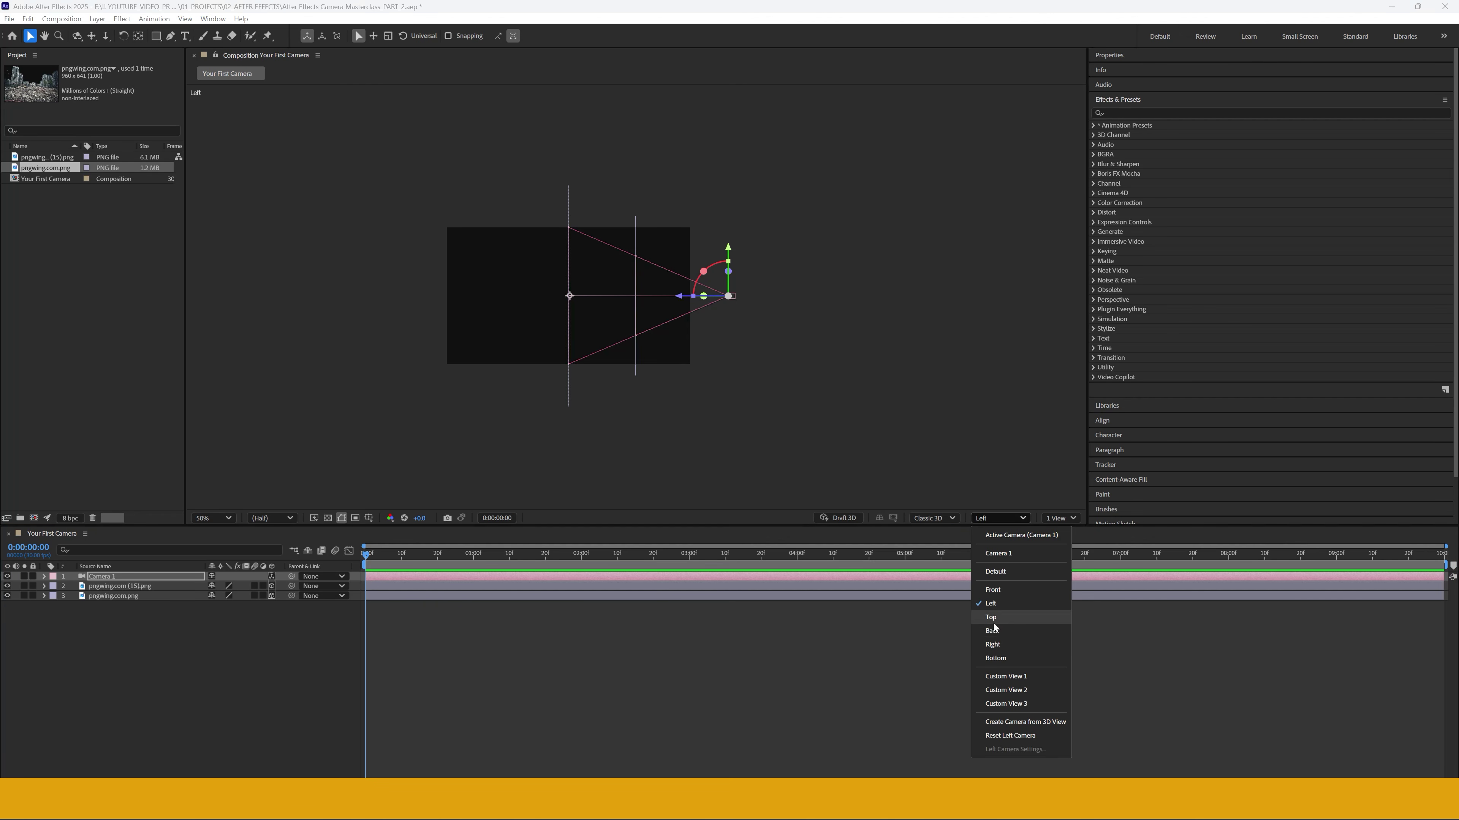
{"action": "left_click", "coordinate": [998, 645]}
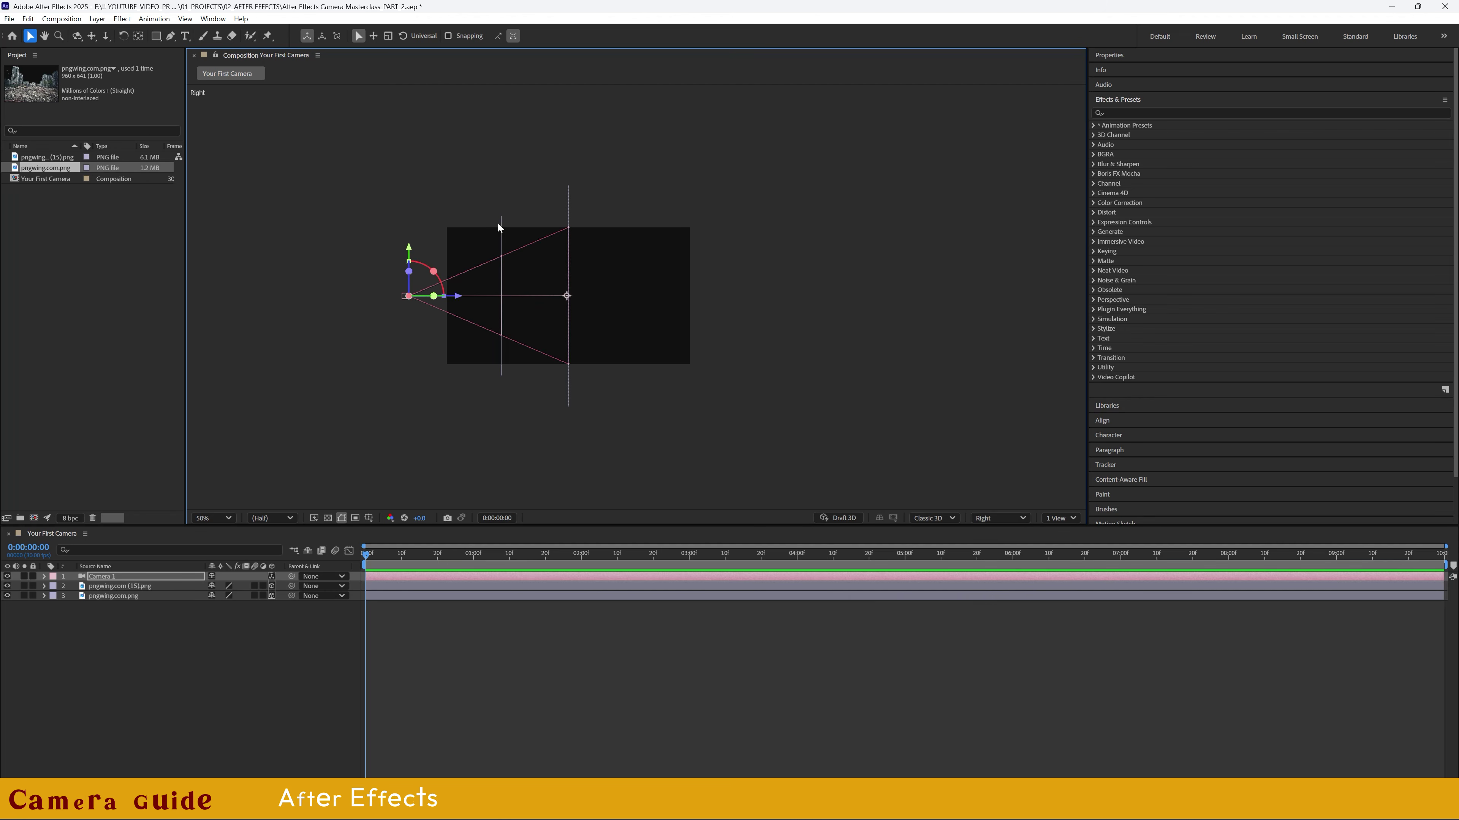
{"action": "left_click", "coordinate": [1007, 521]}
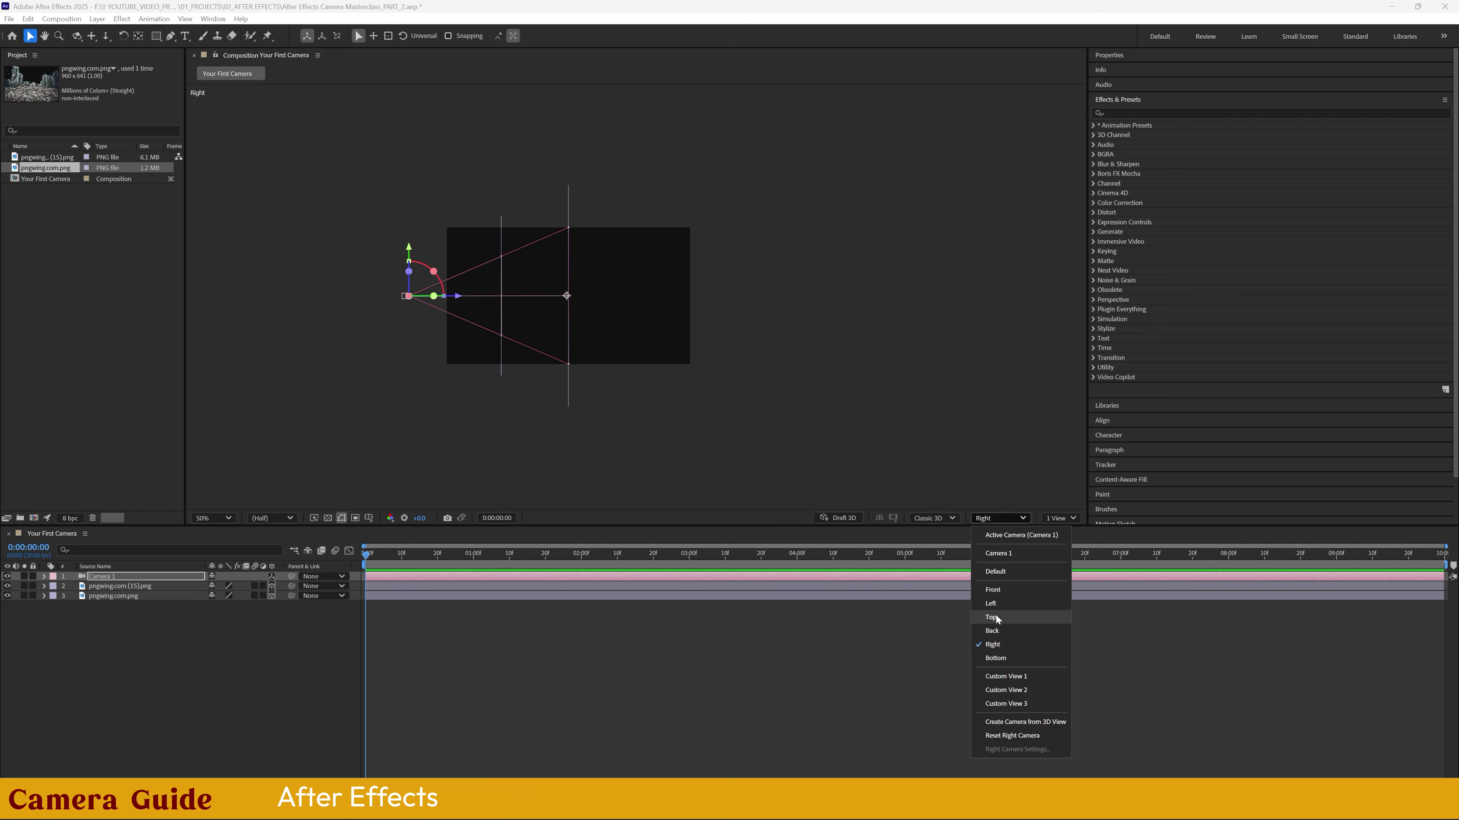
{"action": "left_click", "coordinate": [992, 631]}
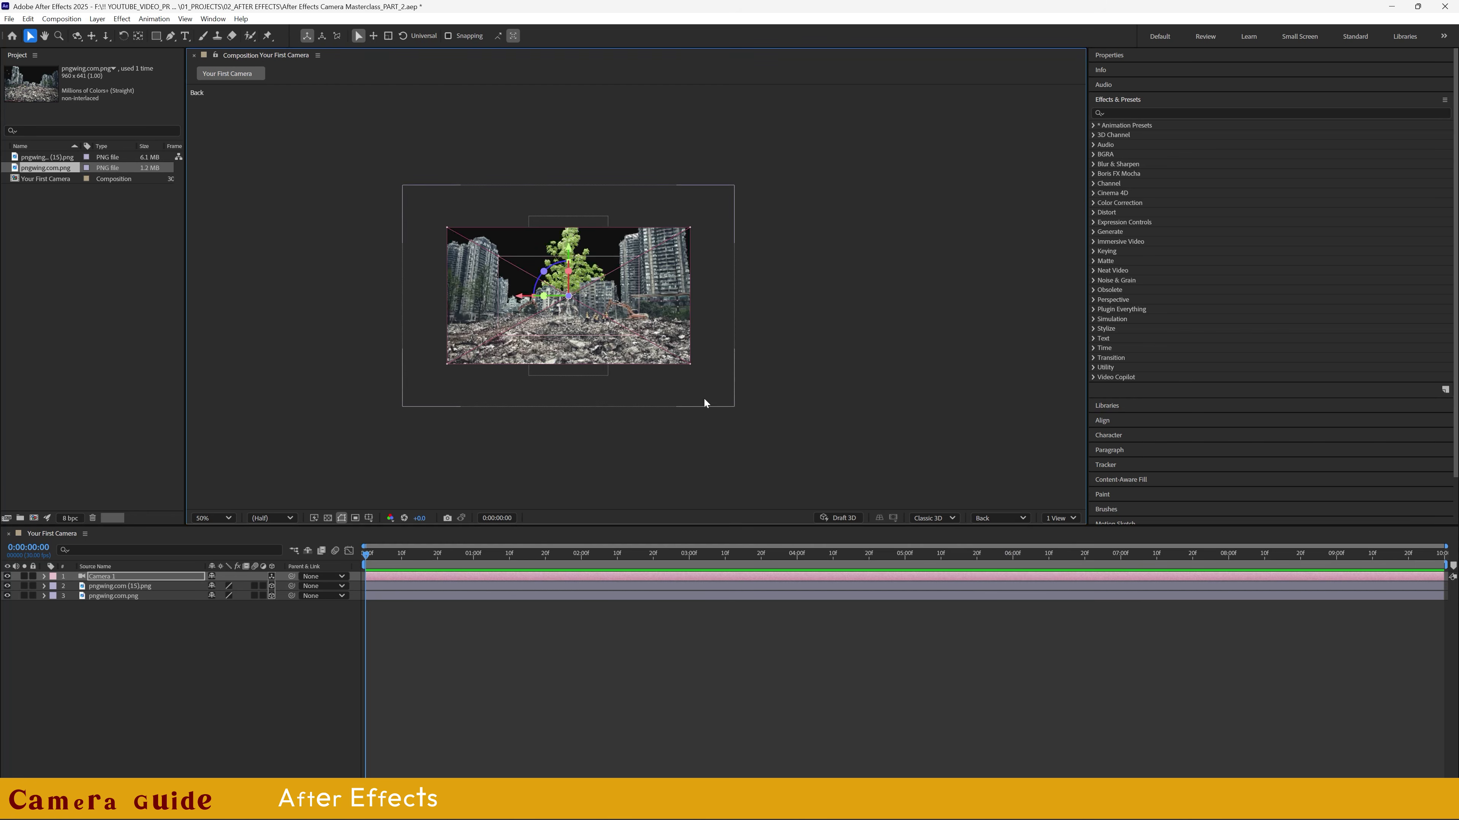
{"action": "left_click", "coordinate": [989, 519]}
{"action": "left_click", "coordinate": [993, 658]}
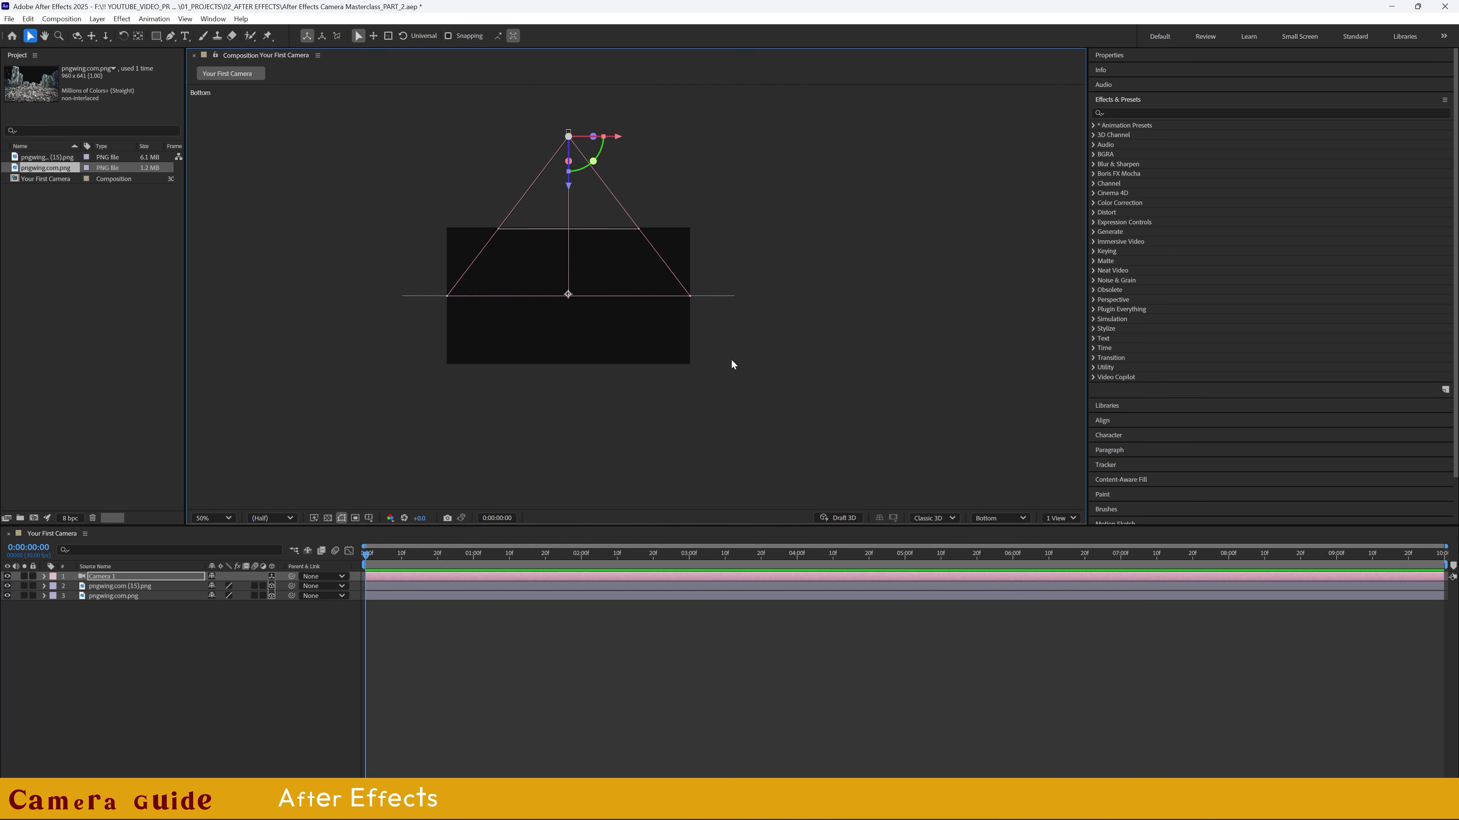
{"action": "left_click", "coordinate": [999, 517]}
{"action": "left_click", "coordinate": [999, 607]}
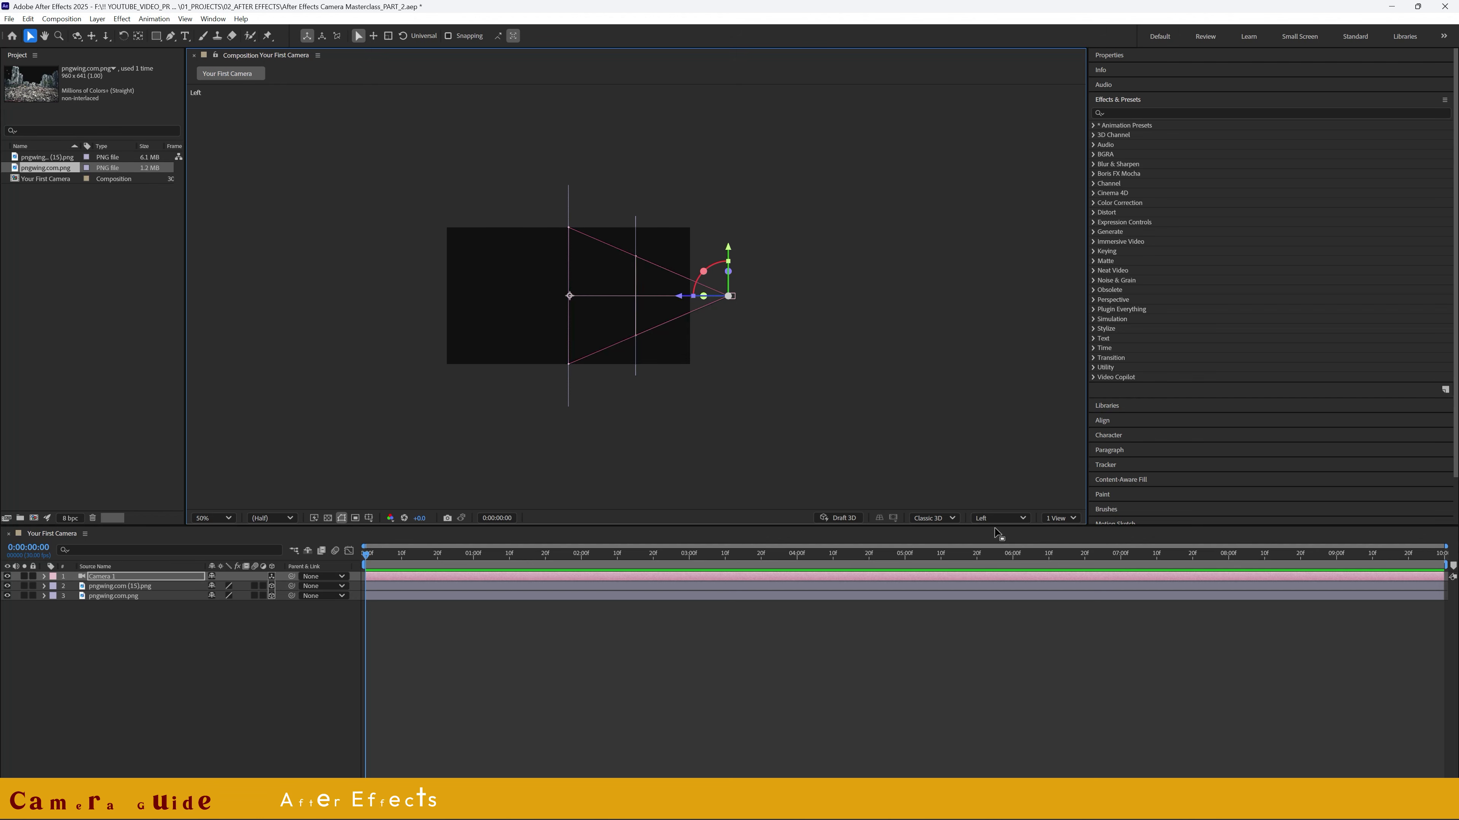
- Show the Active Camera and Left views side by side, and pull Camera 1 back to a Z Position of about -1094.7
{"action": "left_click", "coordinate": [1058, 519]}
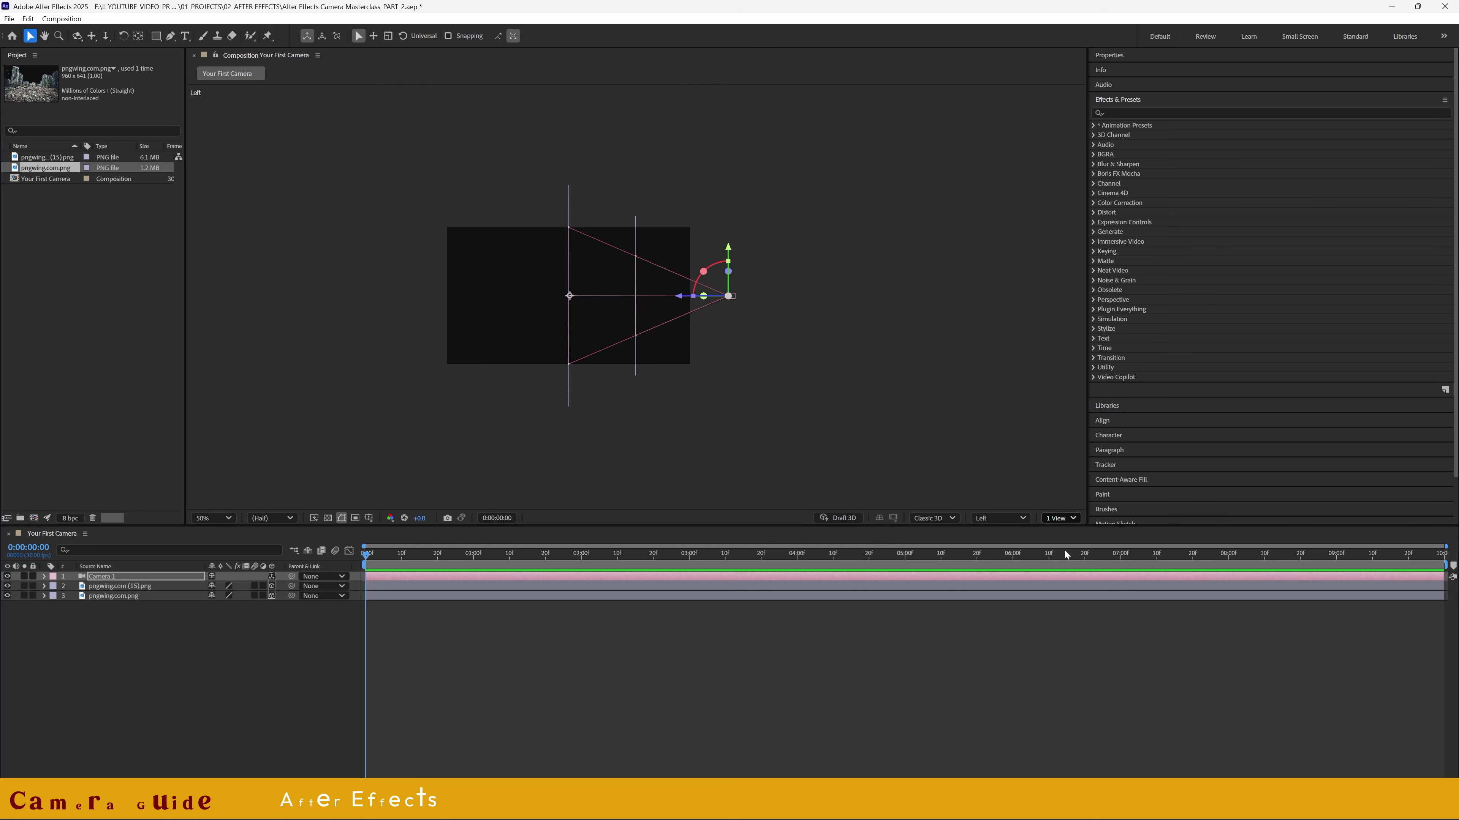
{"action": "left_click", "coordinate": [1064, 550]}
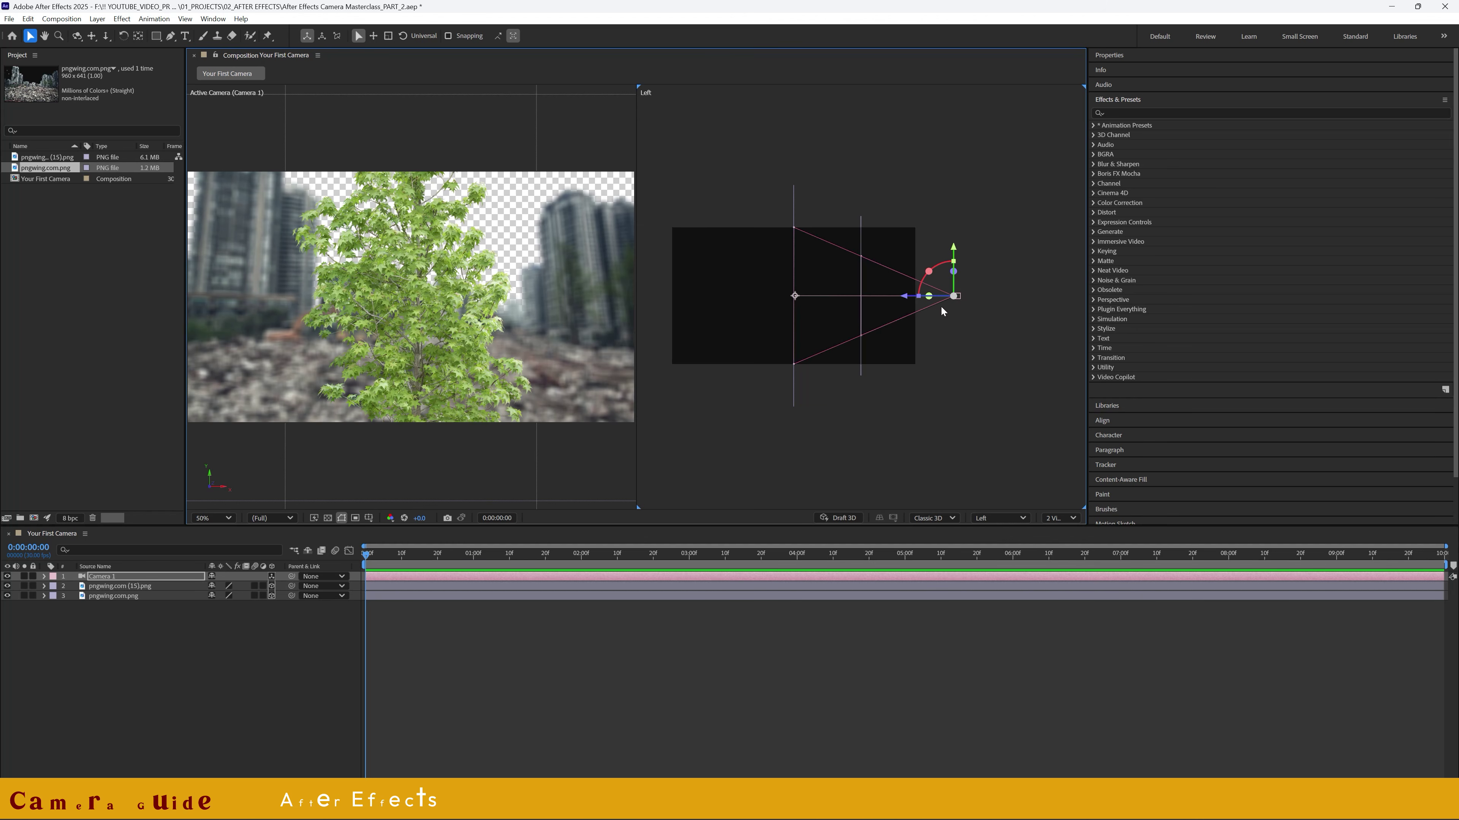
{"action": "left_click_drag", "start_coordinate": [904, 303], "coordinate": [953, 339]}
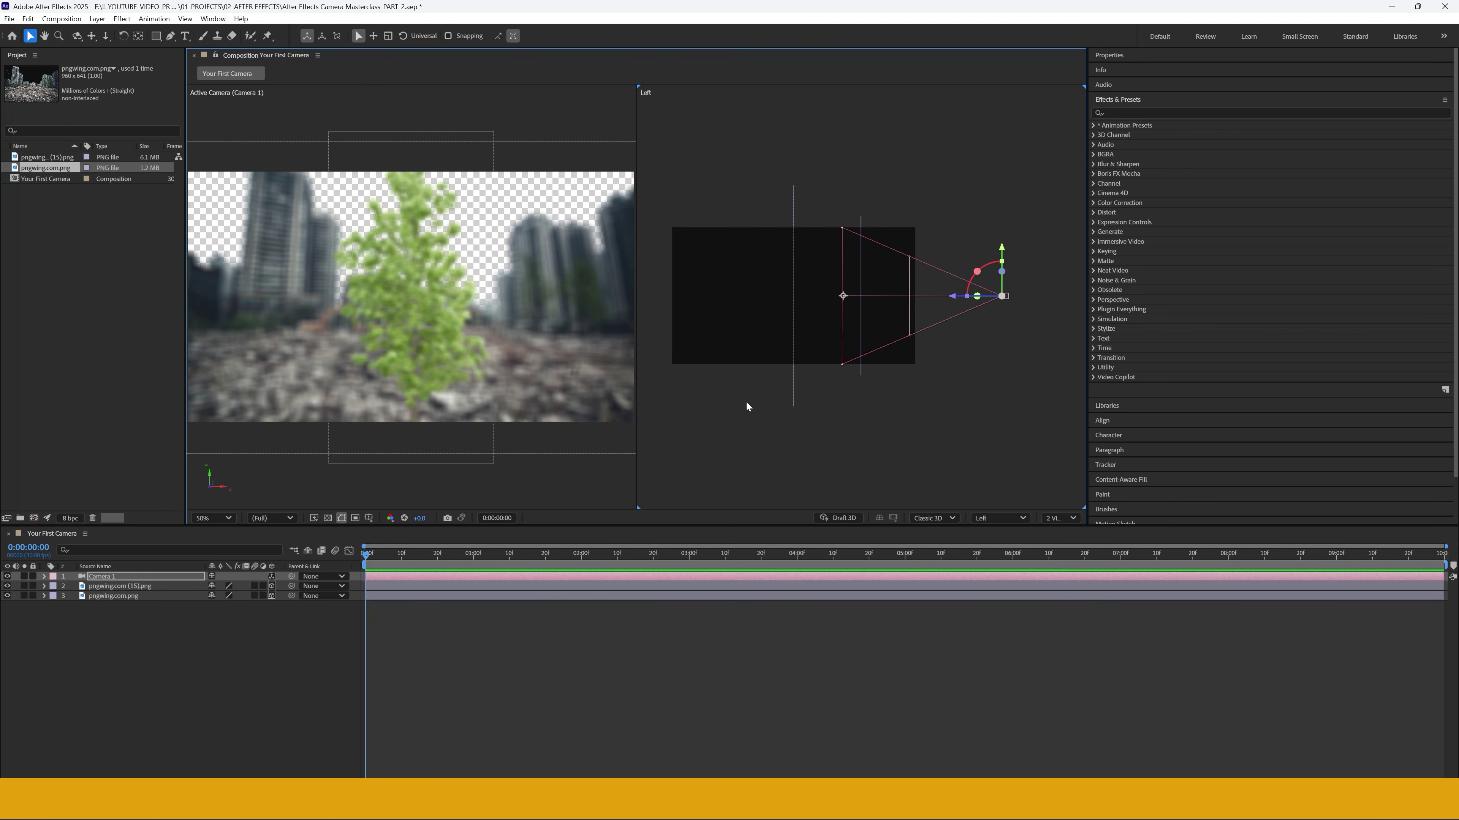
- Refocus Camera 1 on the tree with Focus Distance 741 pixels, and raise its Aperture to 1000 pixels
{"action": "left_click", "coordinate": [43, 576]}
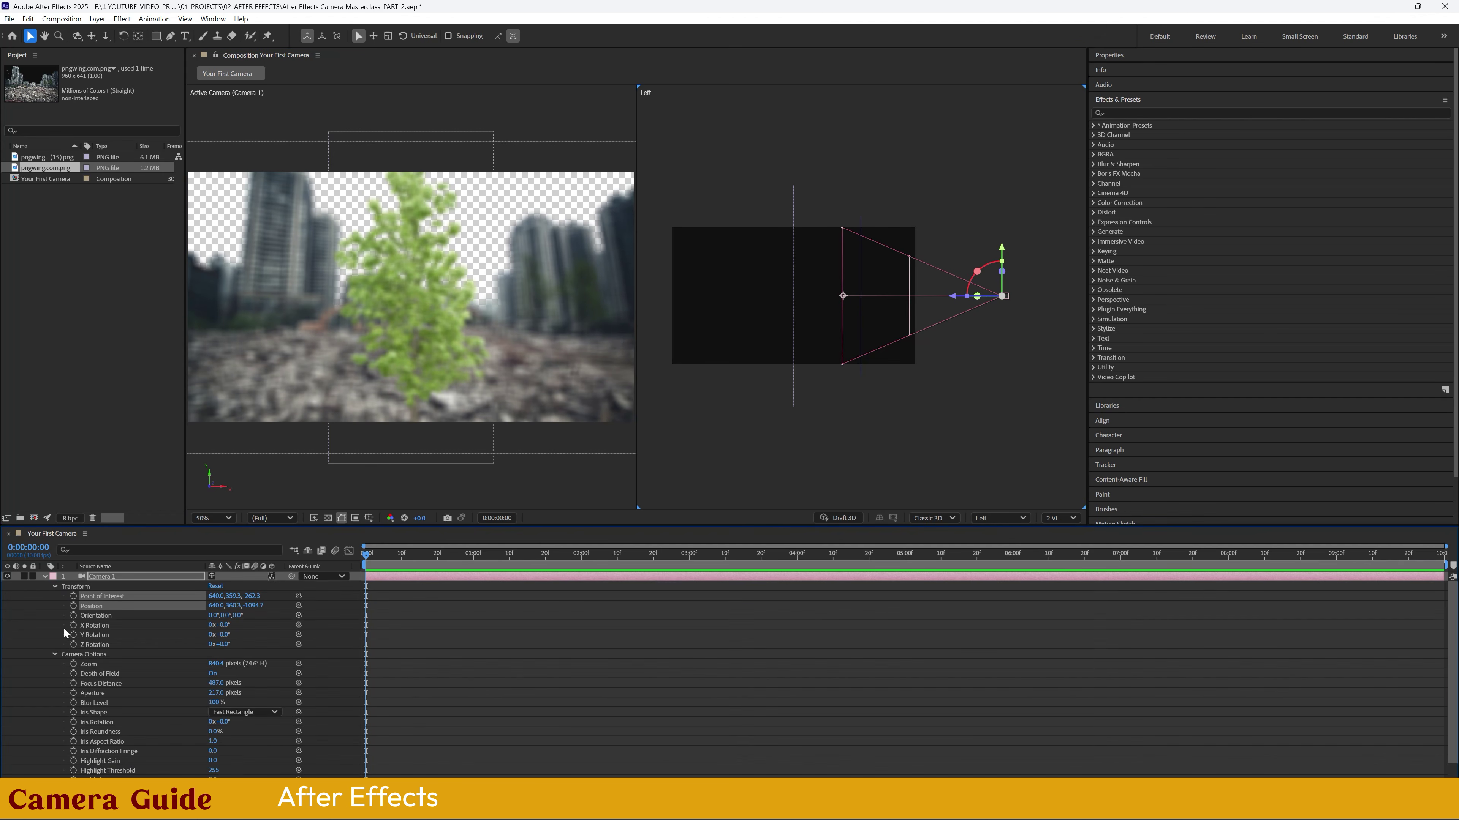
{"action": "left_click_drag", "start_coordinate": [215, 683], "coordinate": [325, 645]}
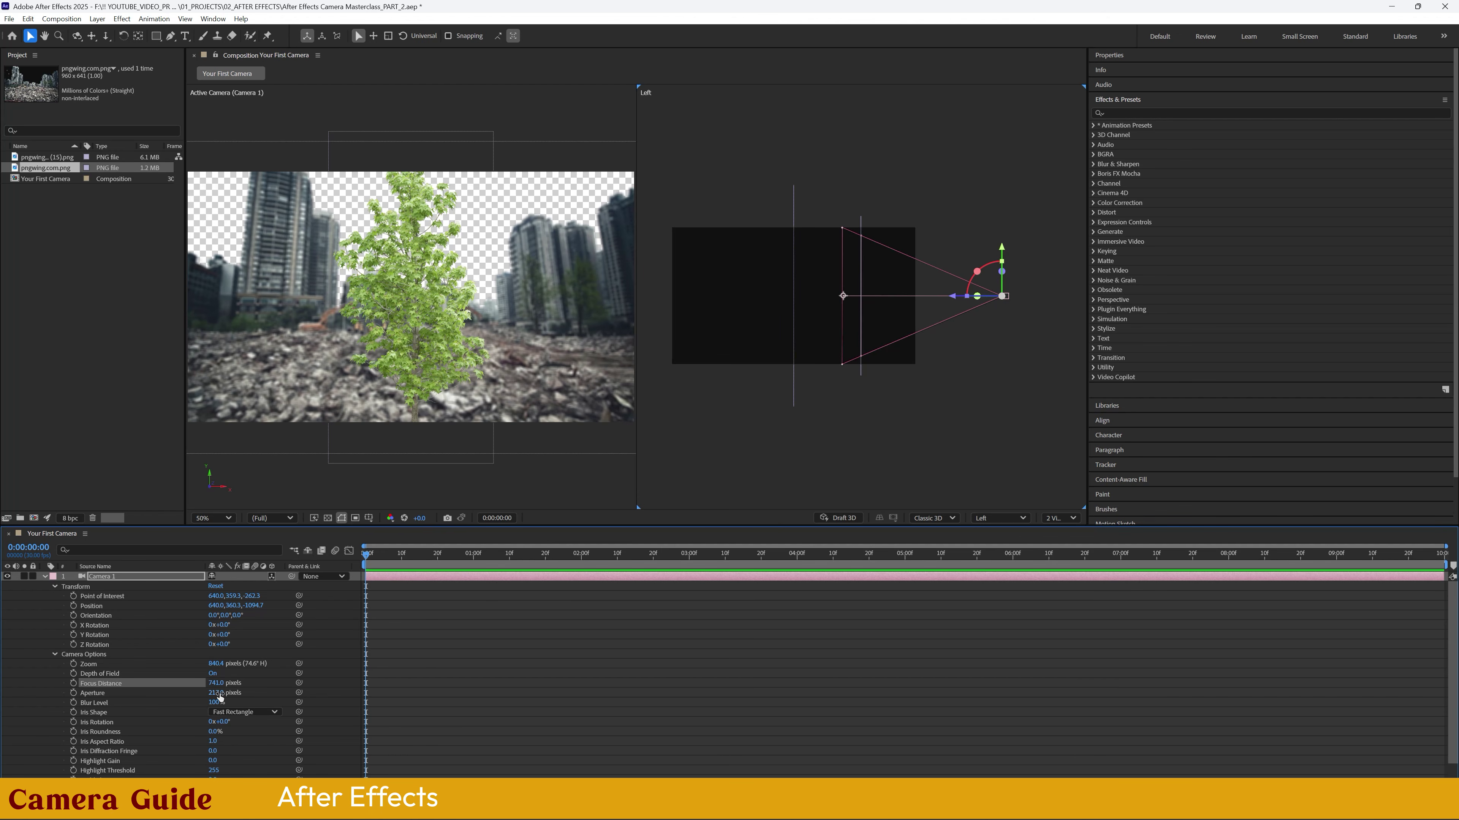
{"action": "left_click_drag", "start_coordinate": [216, 693], "coordinate": [583, 685]}
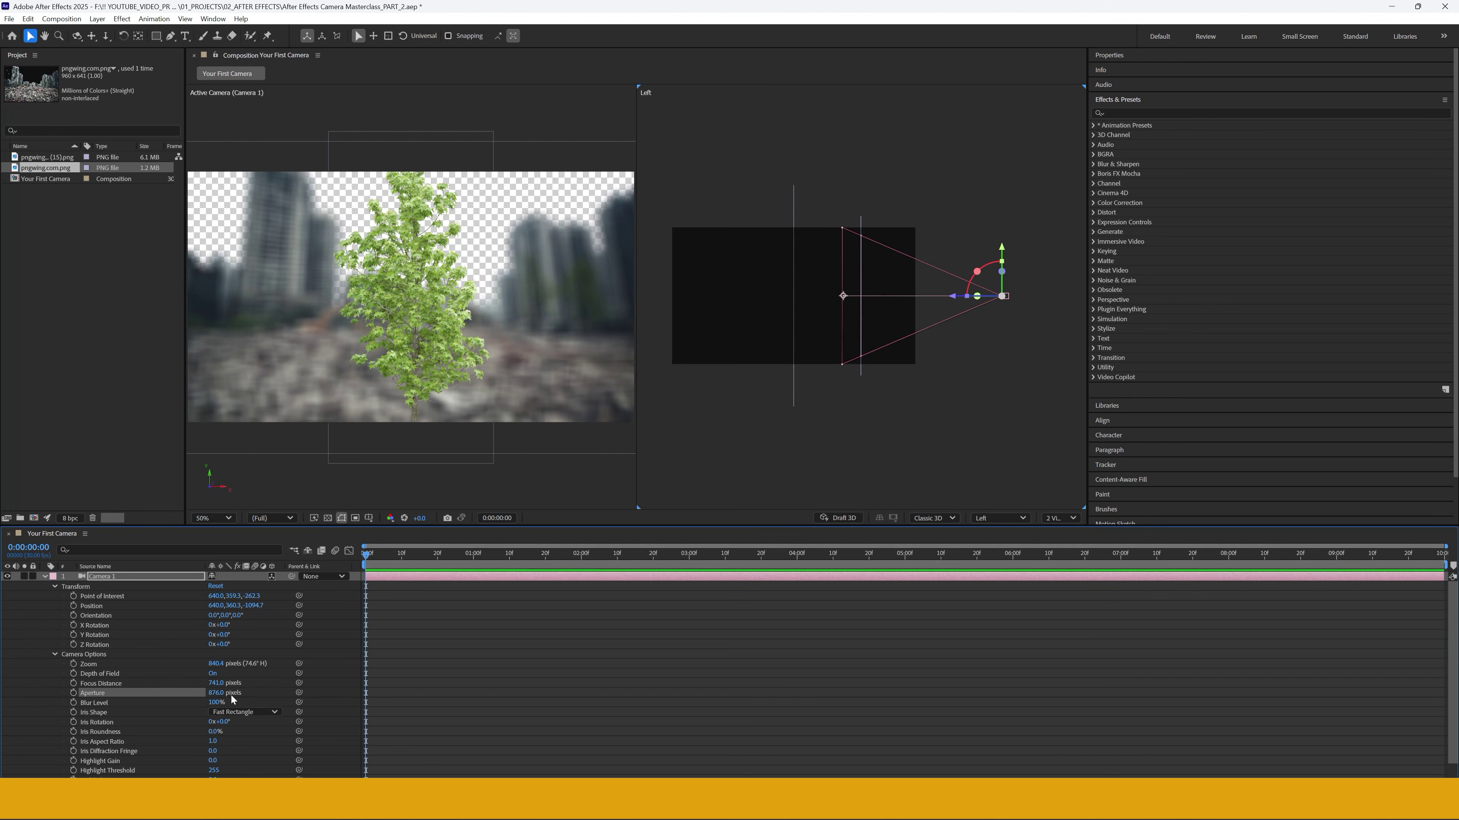
{"action": "left_click", "coordinate": [217, 693]}
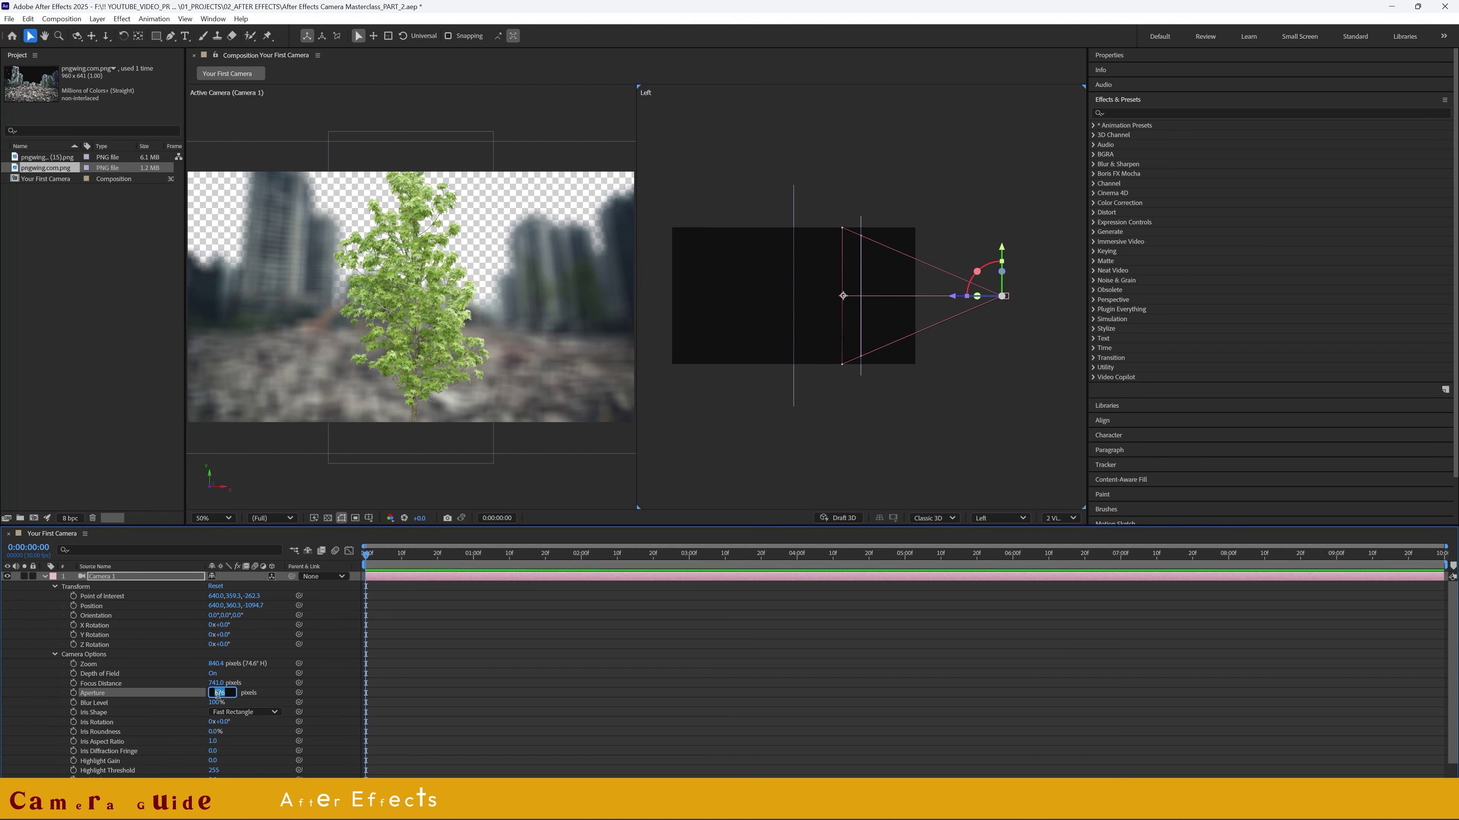
{"action": "type", "text": "100"}
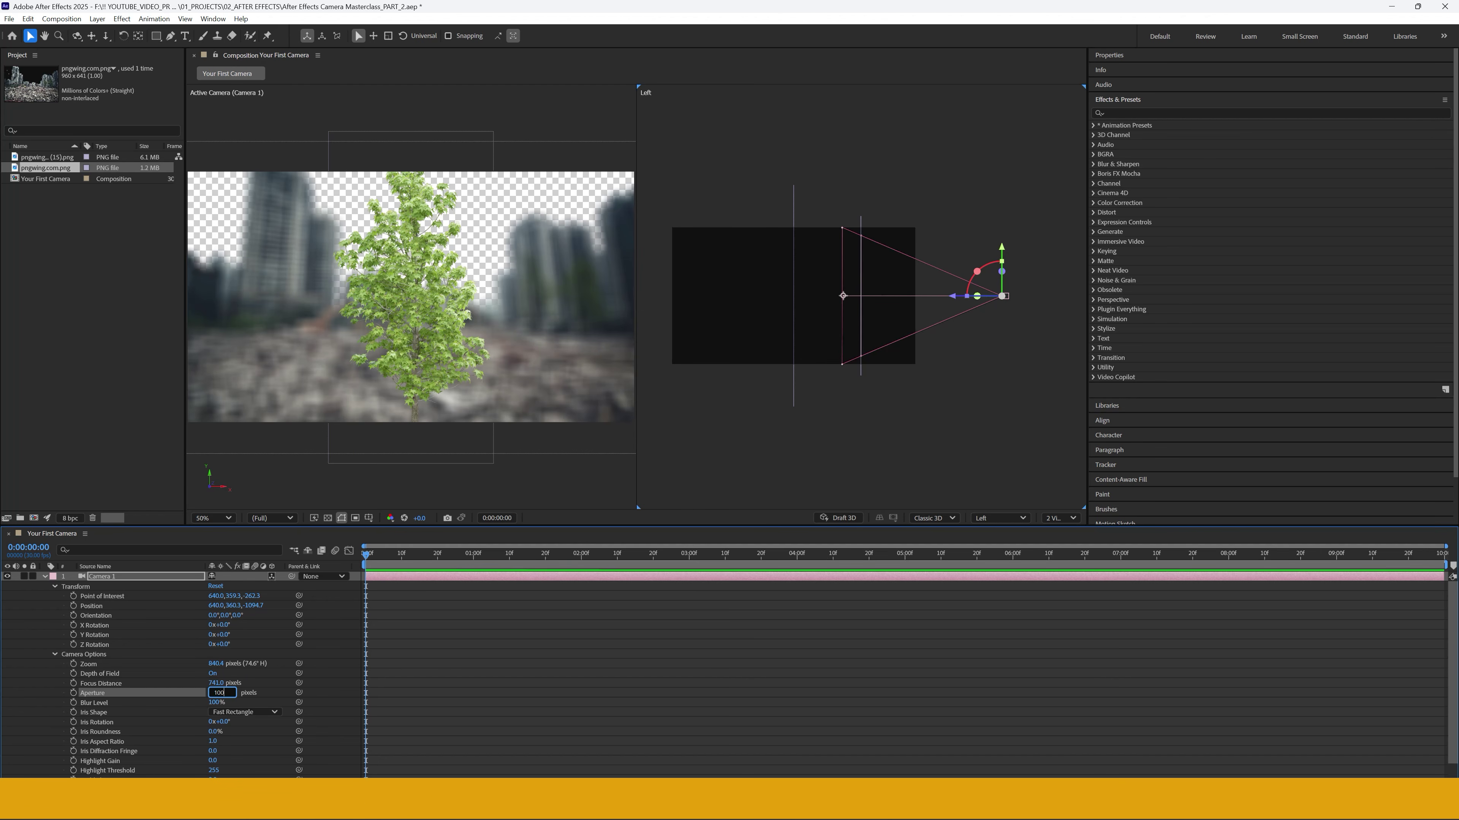
{"action": "type", "text": "0"}
{"action": "key", "text": "Return"}
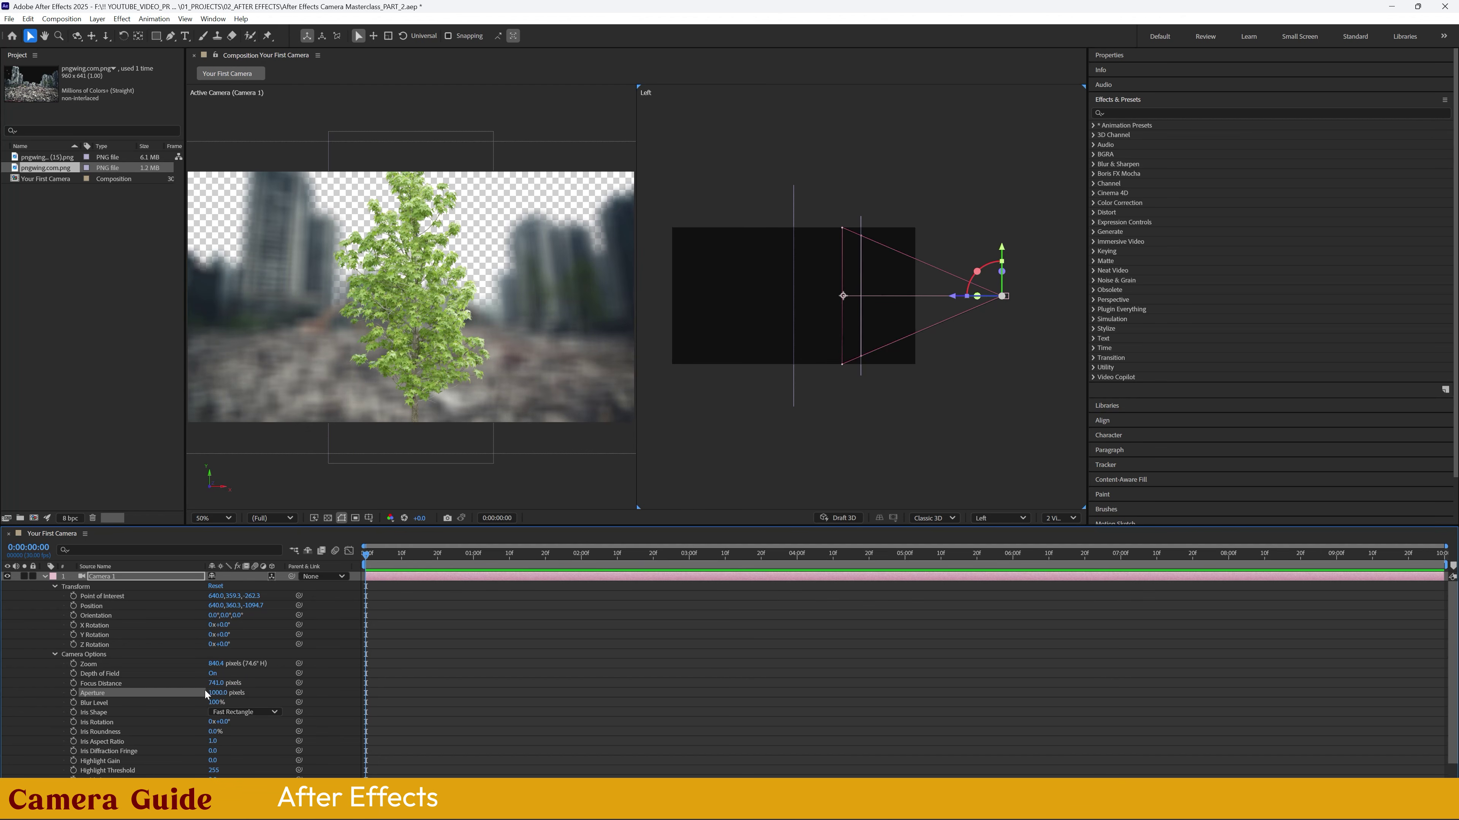
- Shift Camera 1's focus to the background and back to the tree at 484 pixels, and set Aperture to 100 pixels
{"action": "mouse_move", "coordinate": [216, 683]}
{"action": "left_mouse_down"}
{"action": "mouse_move", "coordinate": [325, 680]}
{"action": "mouse_move", "coordinate": [134, 655]}
{"action": "mouse_move", "coordinate": [264, 667]}
{"action": "mouse_move", "coordinate": [161, 659]}
{"action": "mouse_move", "coordinate": [223, 663]}
{"action": "left_mouse_up"}
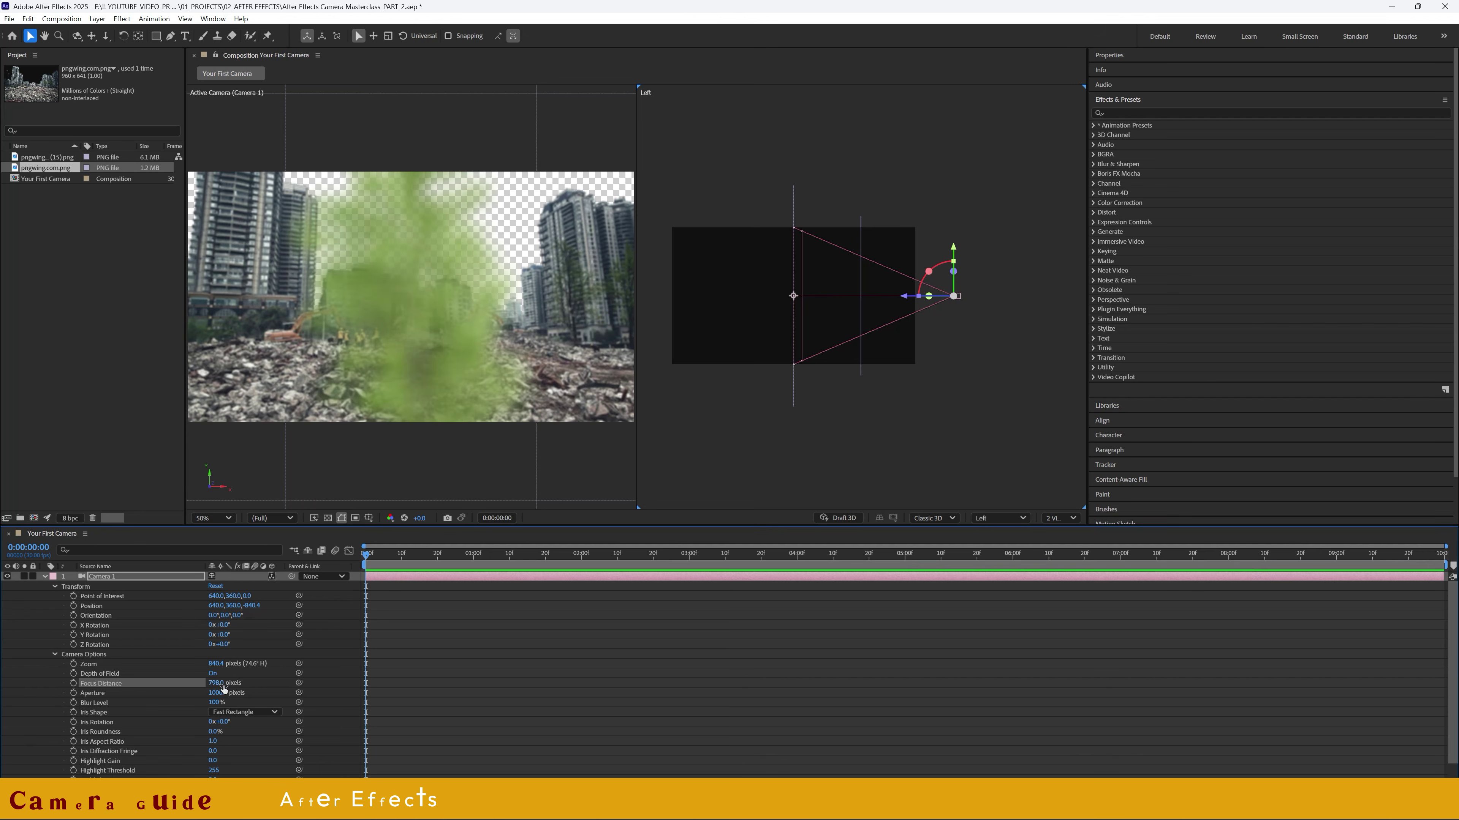
{"action": "left_click_drag", "start_coordinate": [225, 683], "coordinate": [9, 651]}
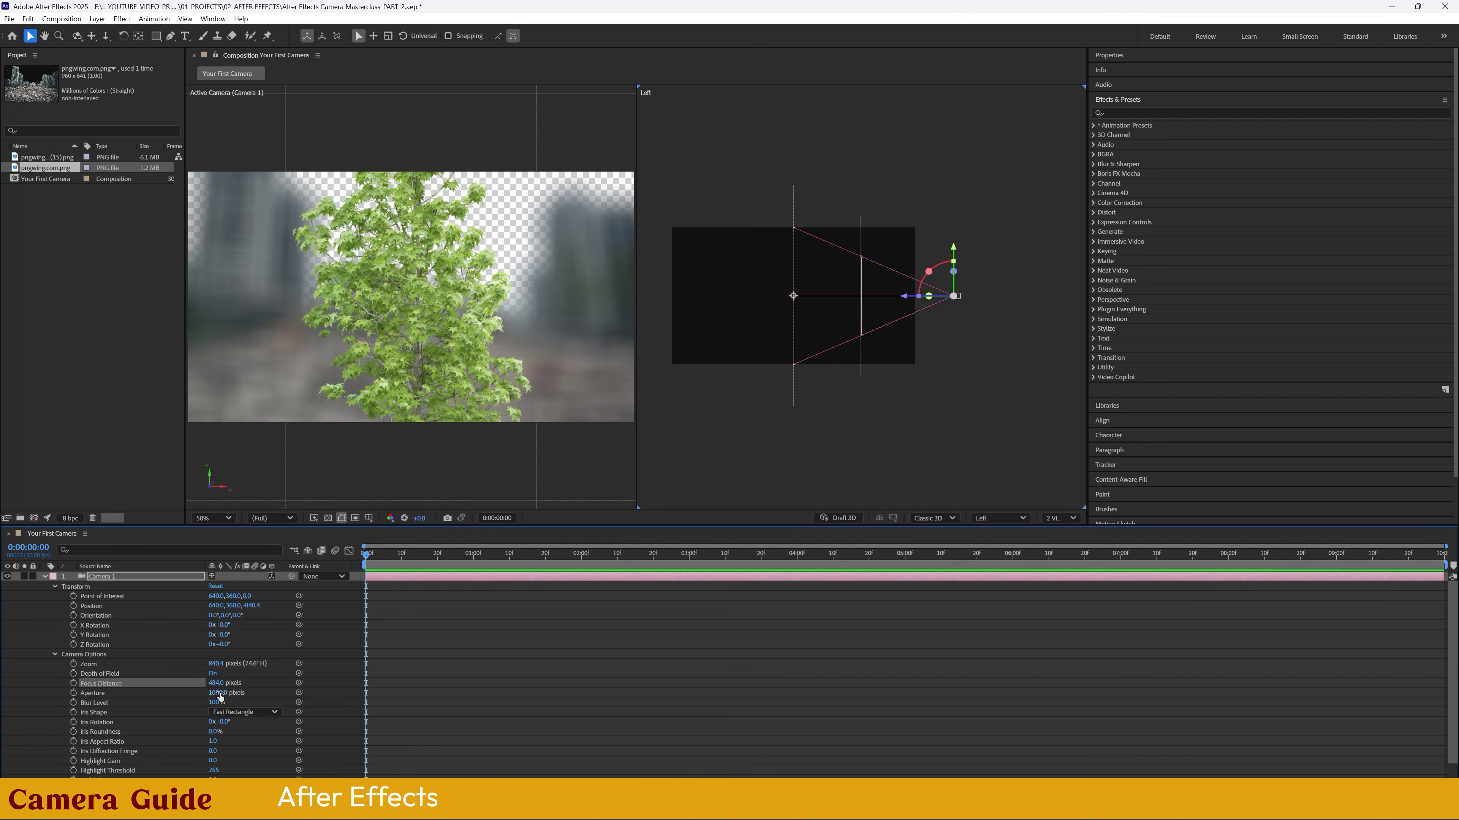
{"action": "left_click", "coordinate": [220, 692]}
{"action": "type", "text": "100"}
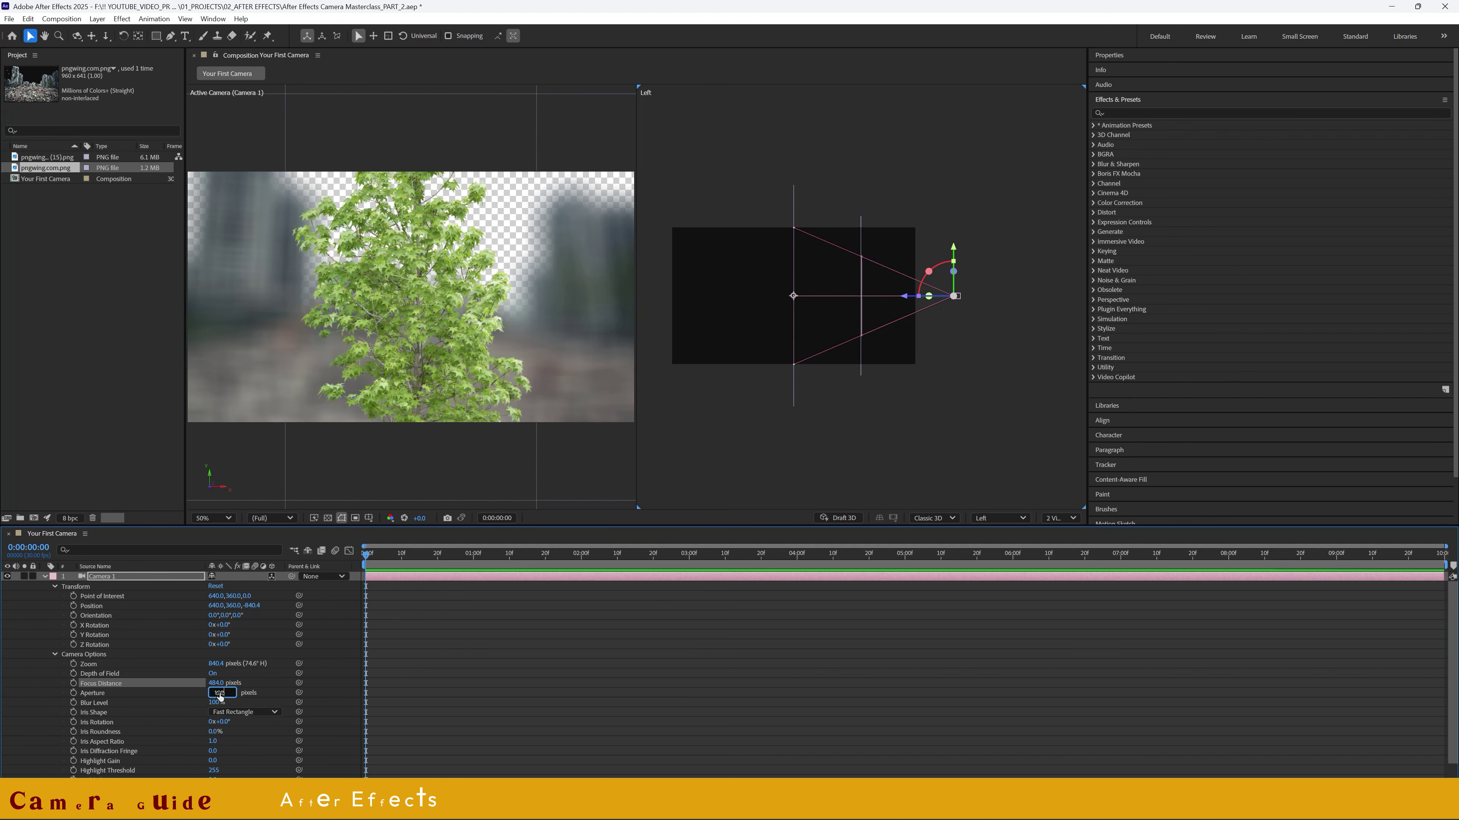
{"action": "key", "text": "Return"}
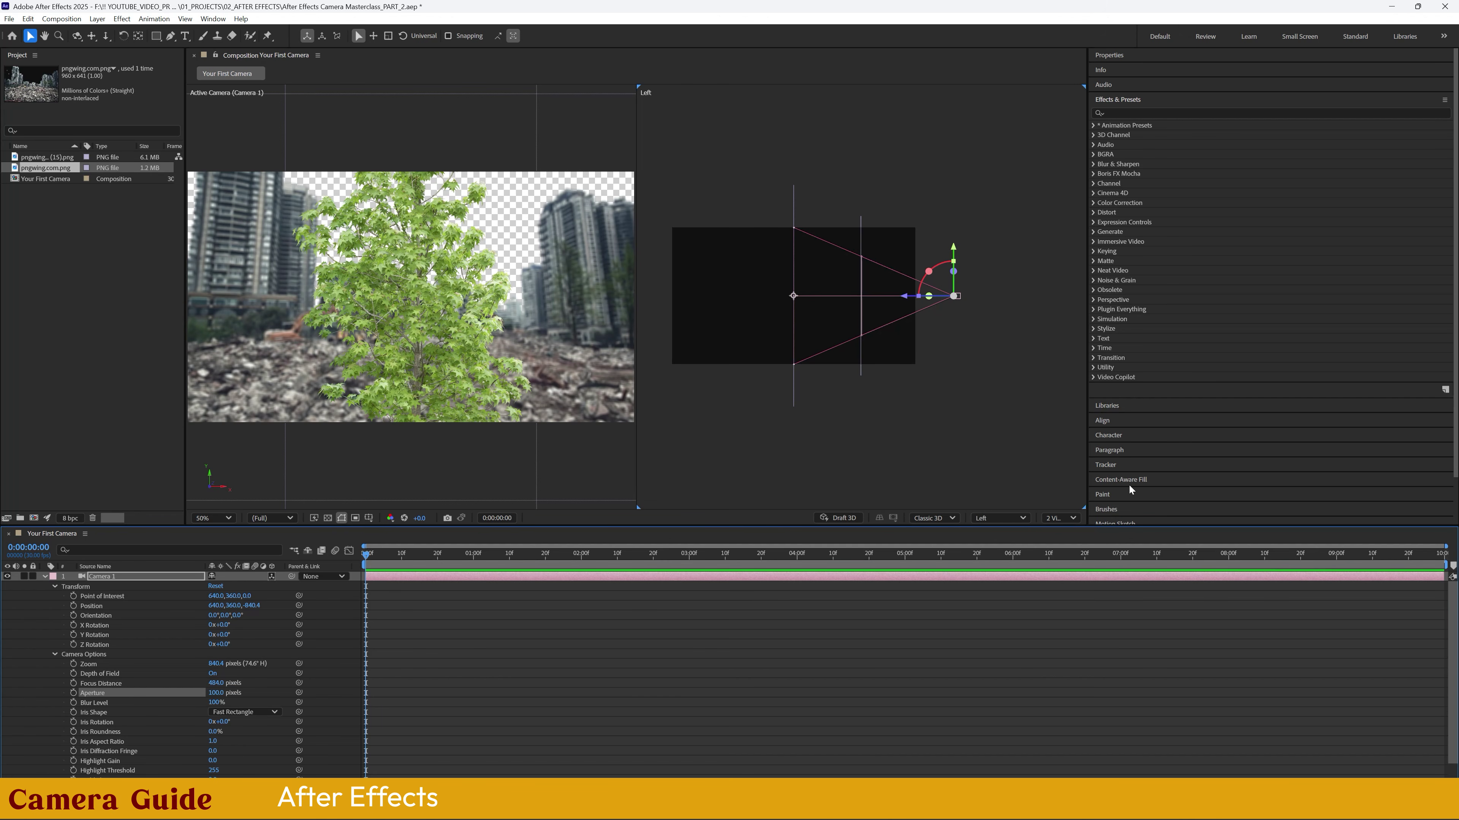
- Lay out four views with Top replacing the Front view, and fine-tune Camera 1's Focus Distance to 483 pixels
{"action": "left_click", "coordinate": [1058, 519]}
{"action": "left_click", "coordinate": [1063, 571]}
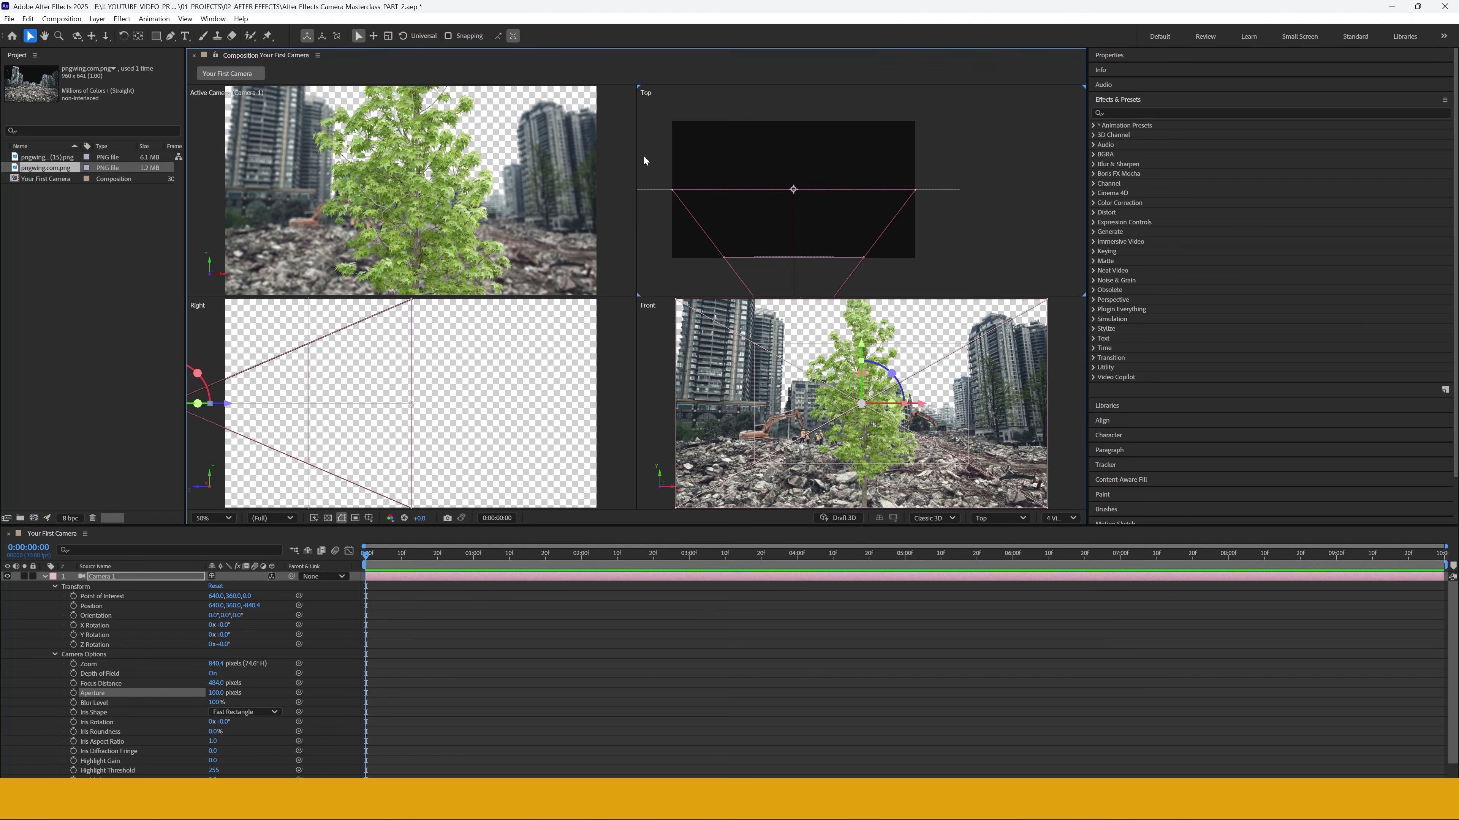
{"action": "scroll", "coordinate": [468, 374], "scroll_direction": "down", "scroll_amount": 1}
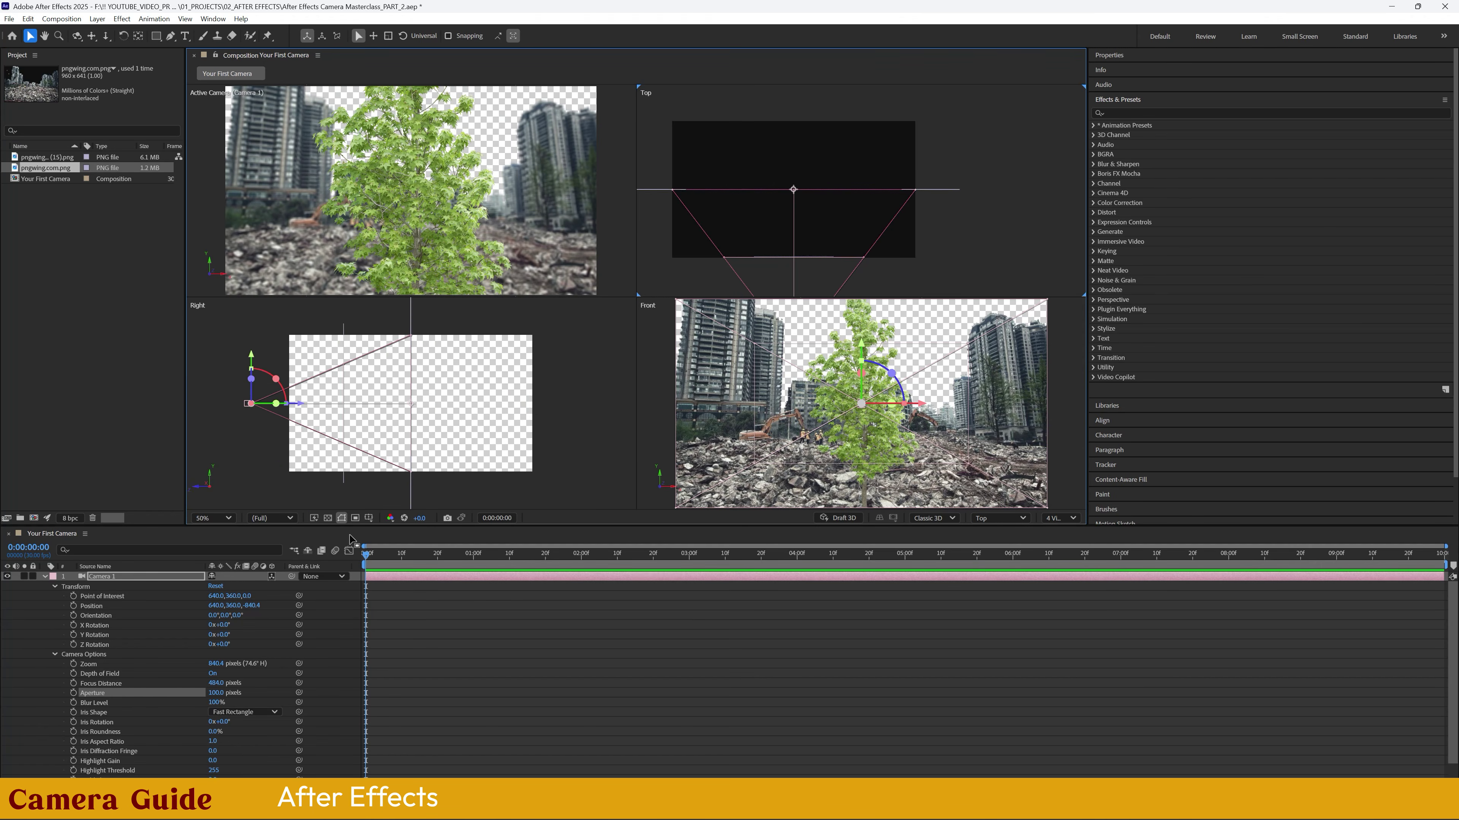
{"action": "left_click", "coordinate": [551, 437]}
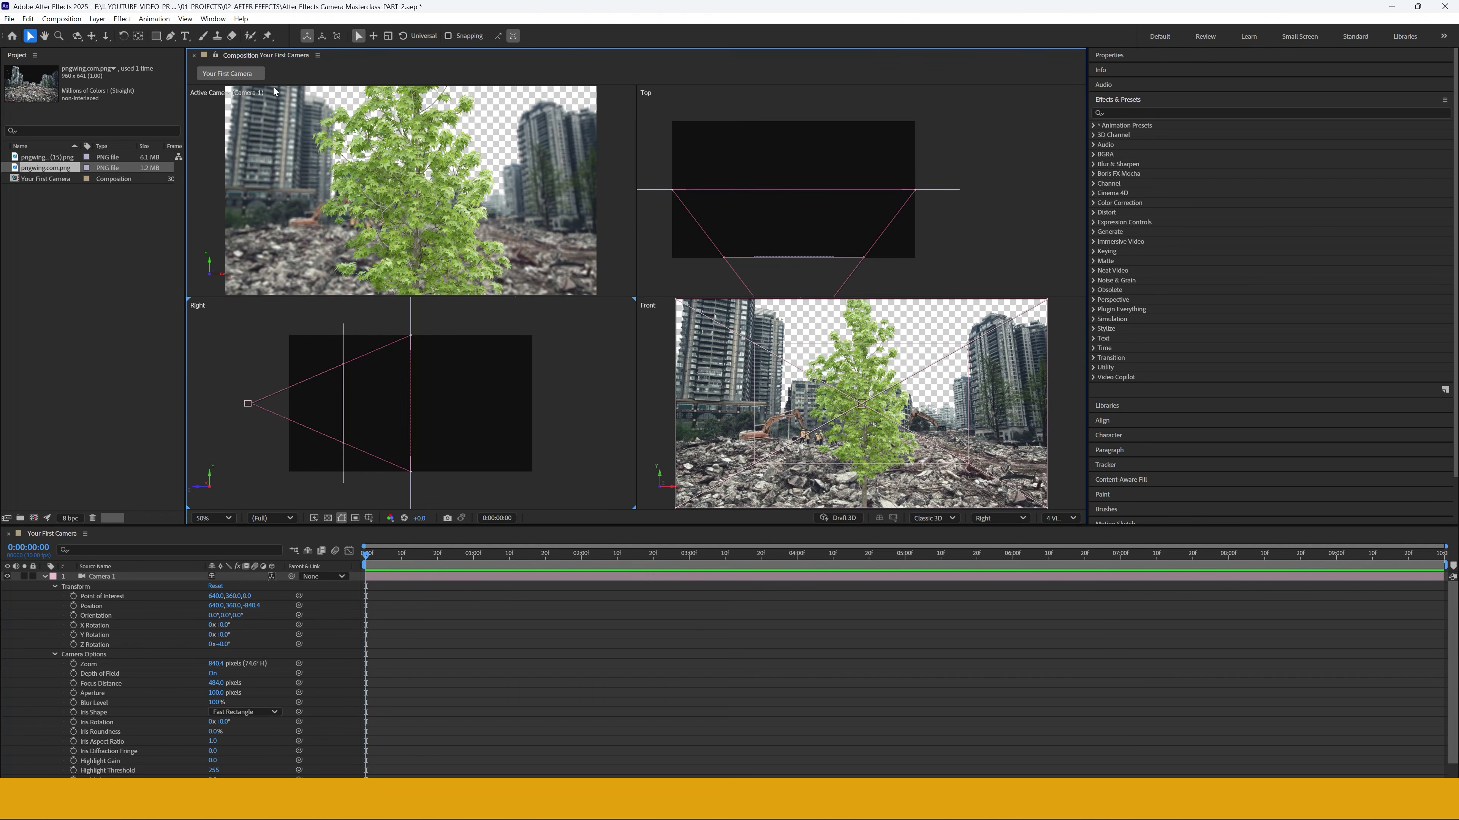
{"action": "left_click", "coordinate": [862, 362]}
{"action": "left_click", "coordinate": [1003, 520]}
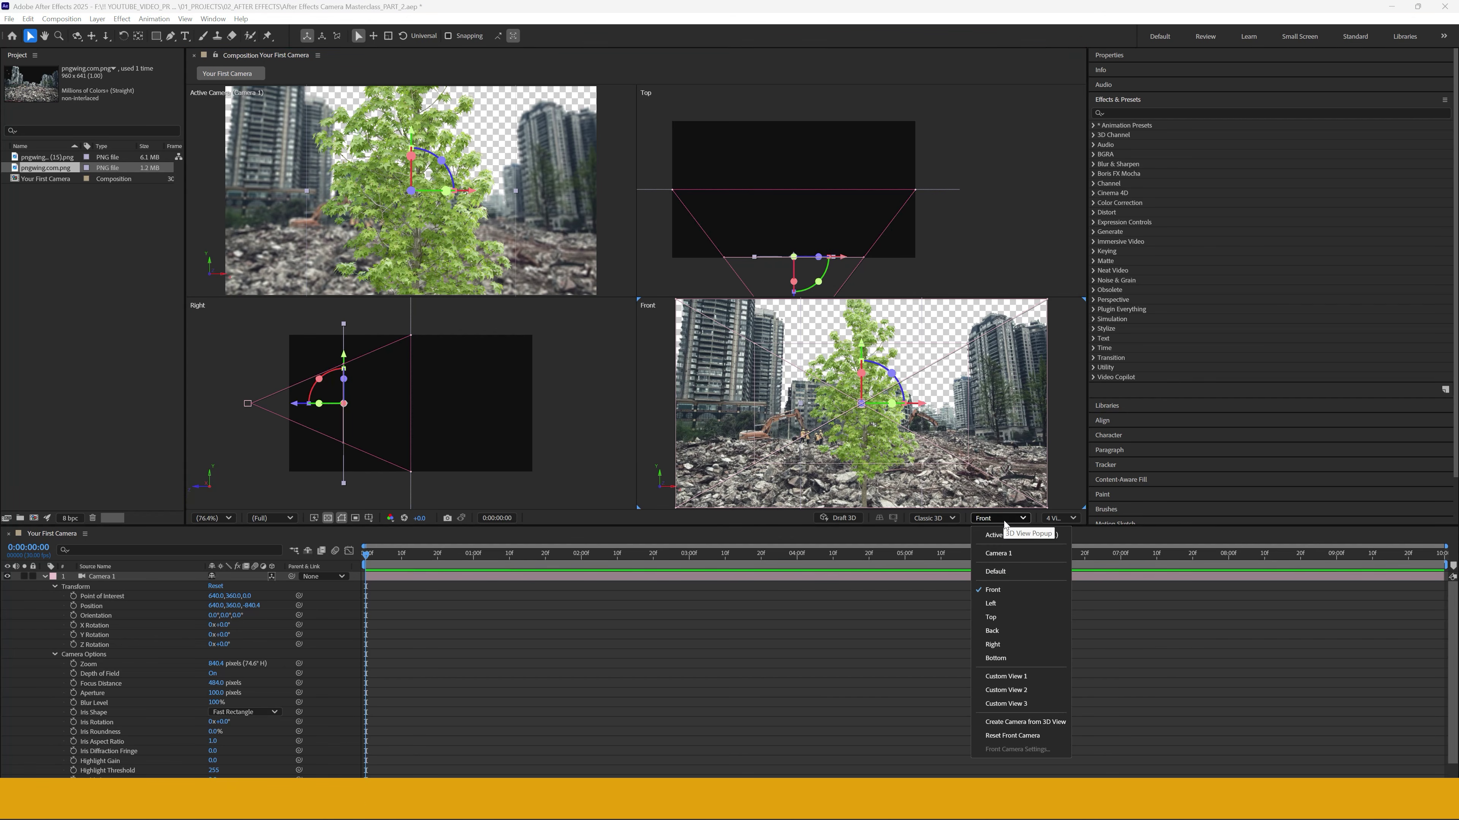
{"action": "left_click", "coordinate": [994, 616]}
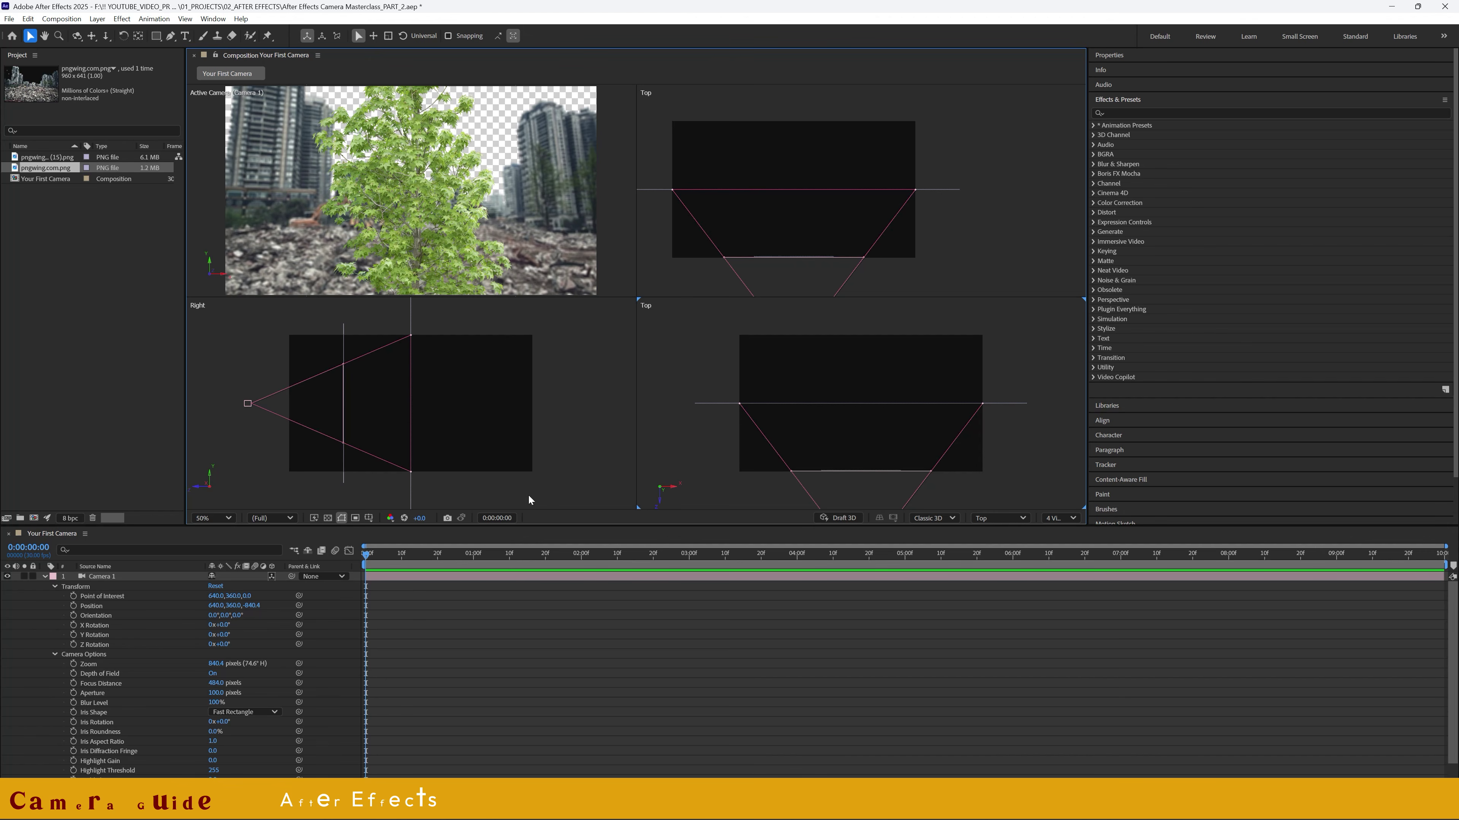
{"action": "left_click_drag", "start_coordinate": [217, 684], "coordinate": [171, 641]}
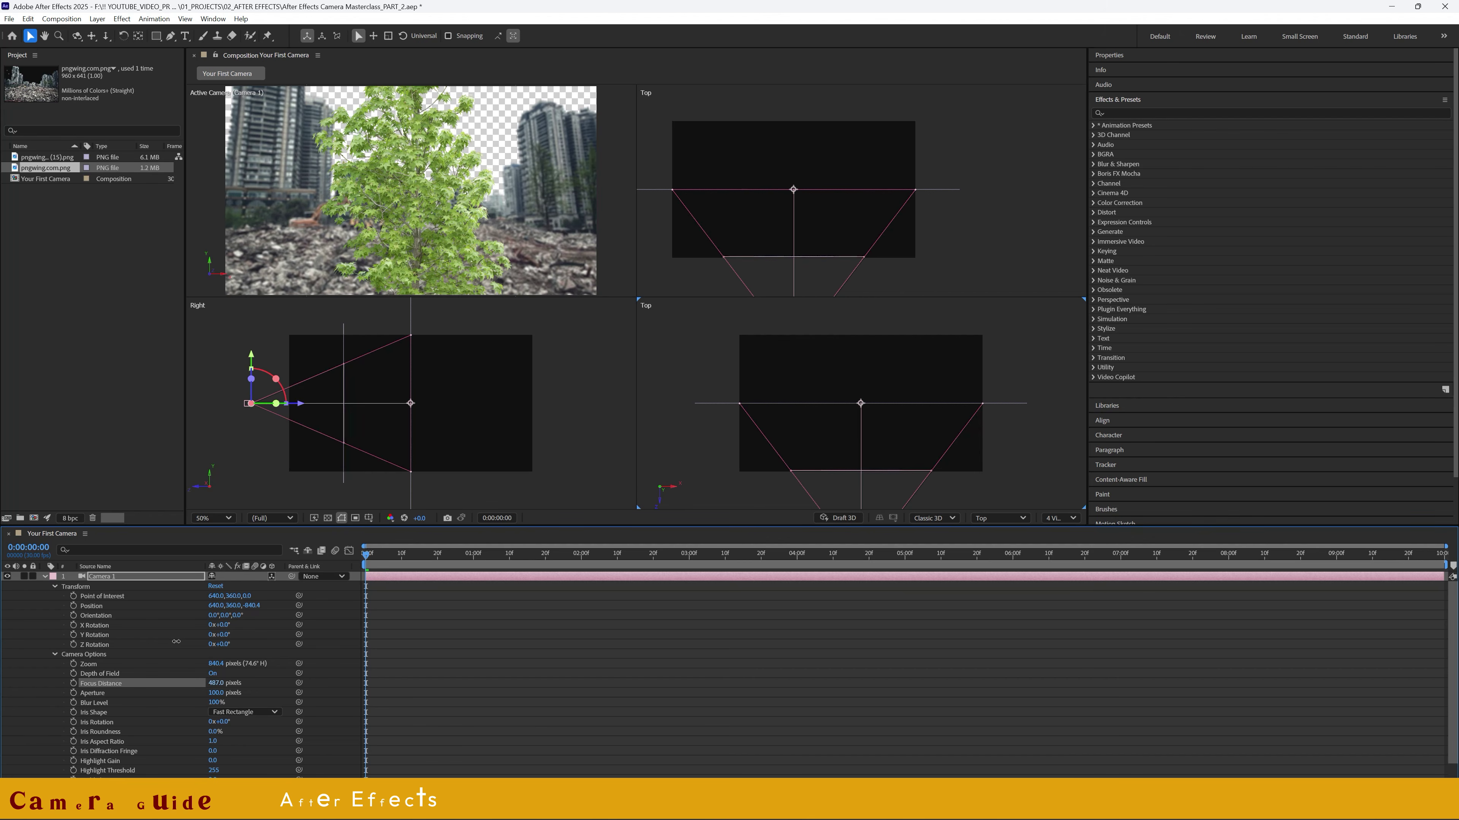
- Return to a single-view layout showing the Active Camera, and fit the composition in the viewer
{"action": "left_click", "coordinate": [1059, 517]}
{"action": "left_click", "coordinate": [1064, 549]}
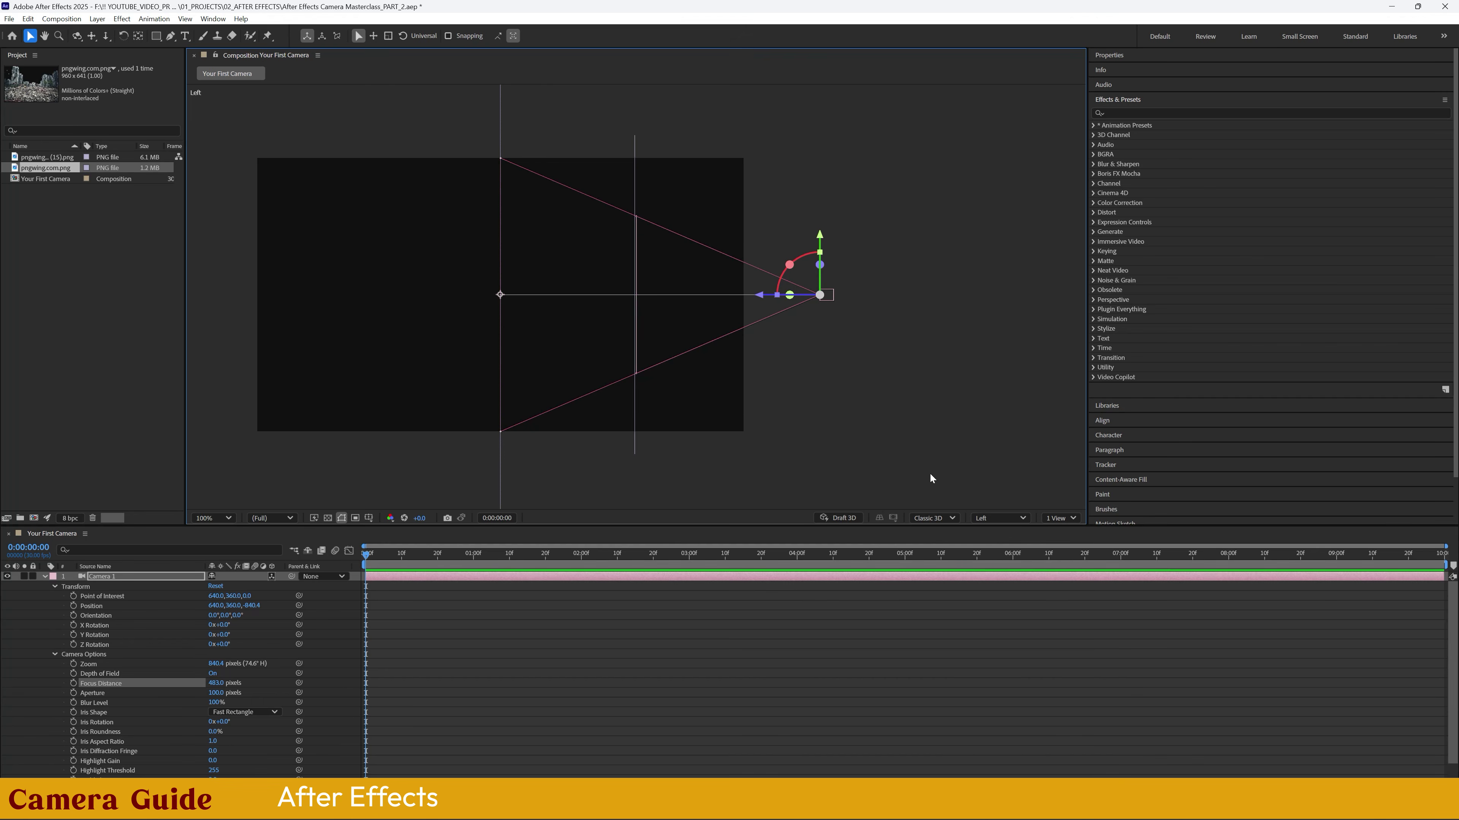
{"action": "left_click", "coordinate": [999, 517]}
{"action": "left_click", "coordinate": [998, 539]}
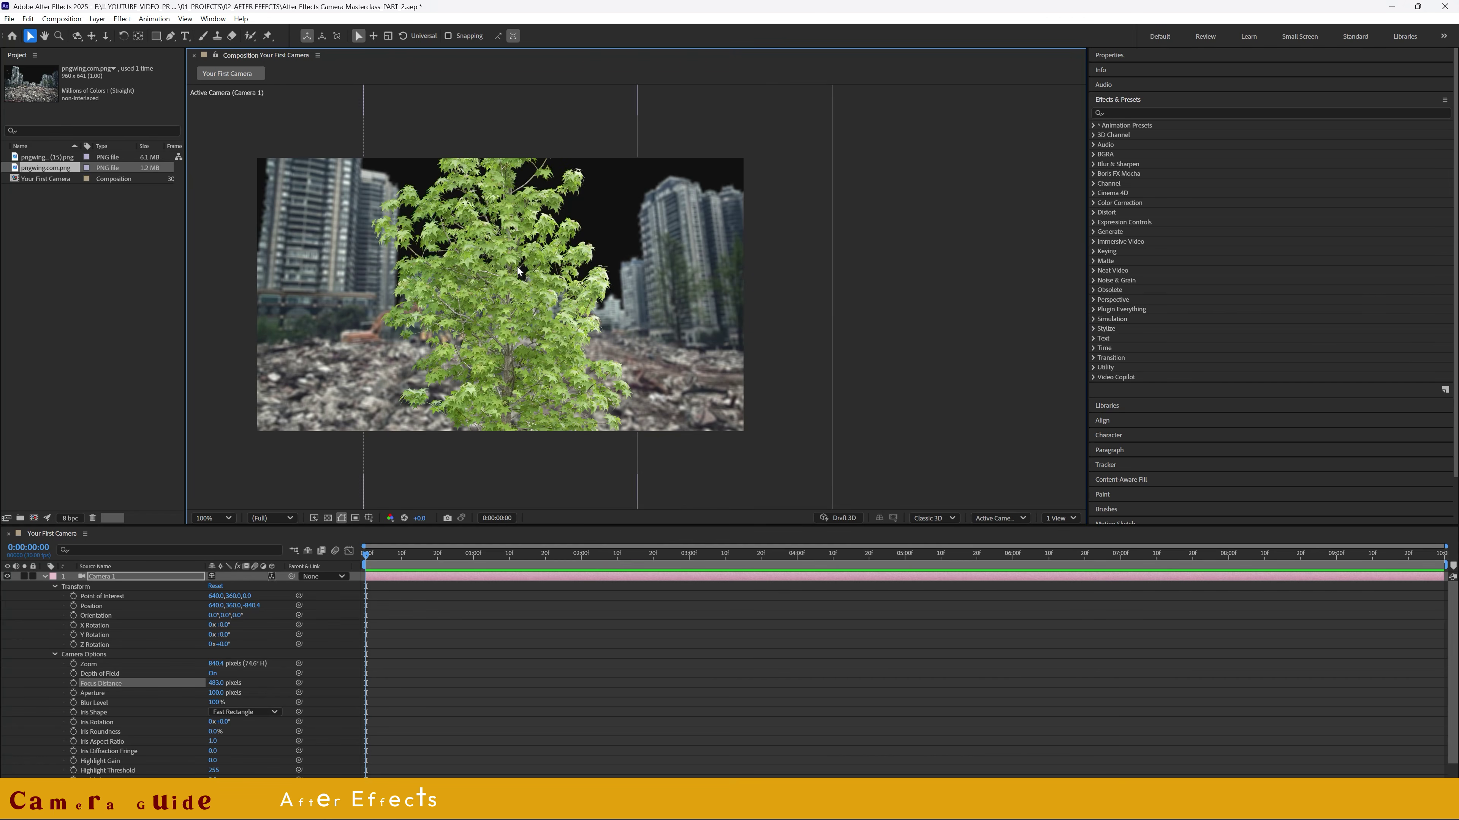
{"action": "left_click", "coordinate": [220, 518]}
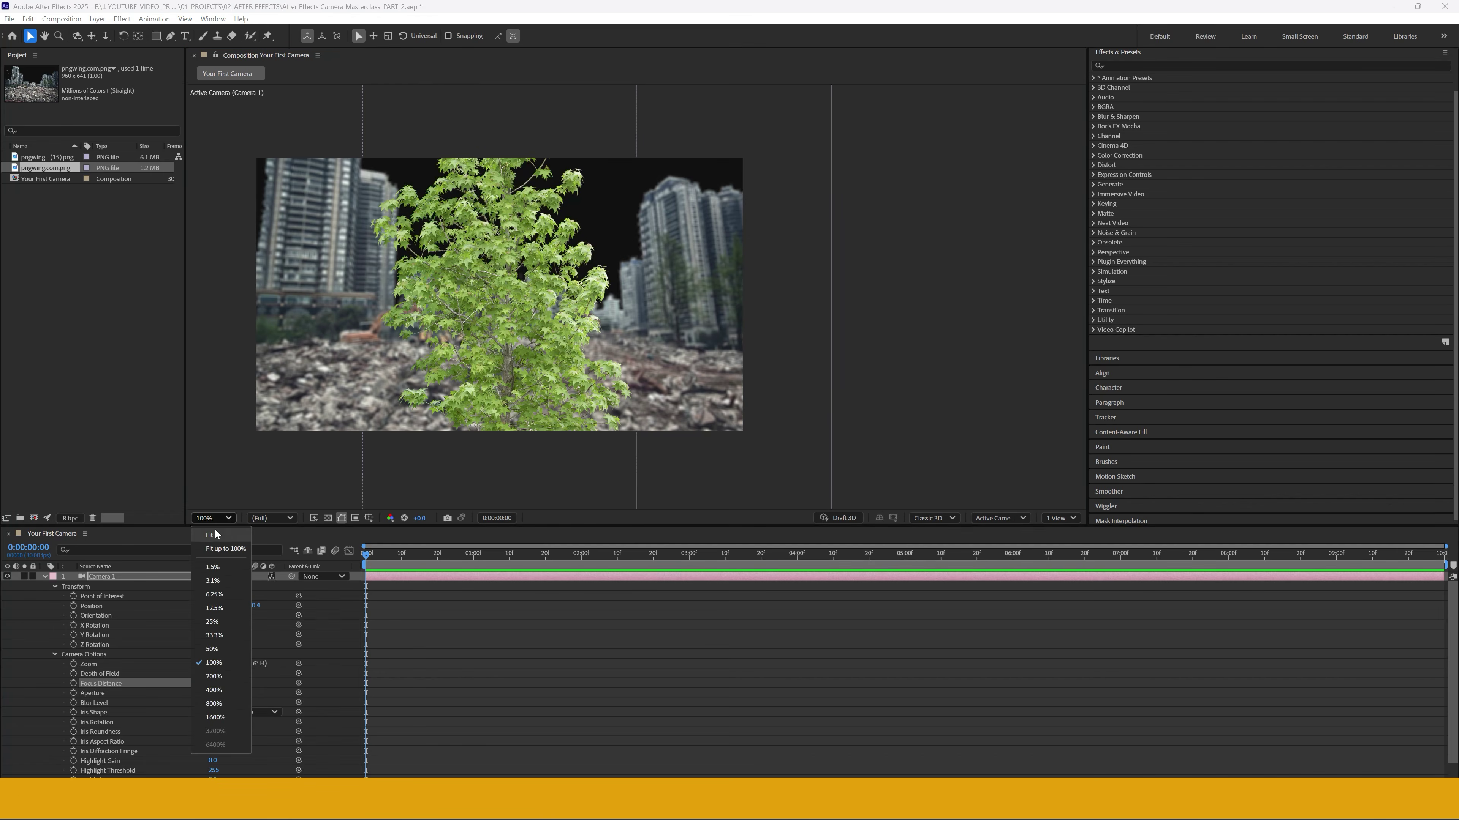
{"action": "left_click", "coordinate": [217, 535]}
{"action": "scroll", "coordinate": [949, 465], "scroll_direction": "down", "scroll_amount": 1}
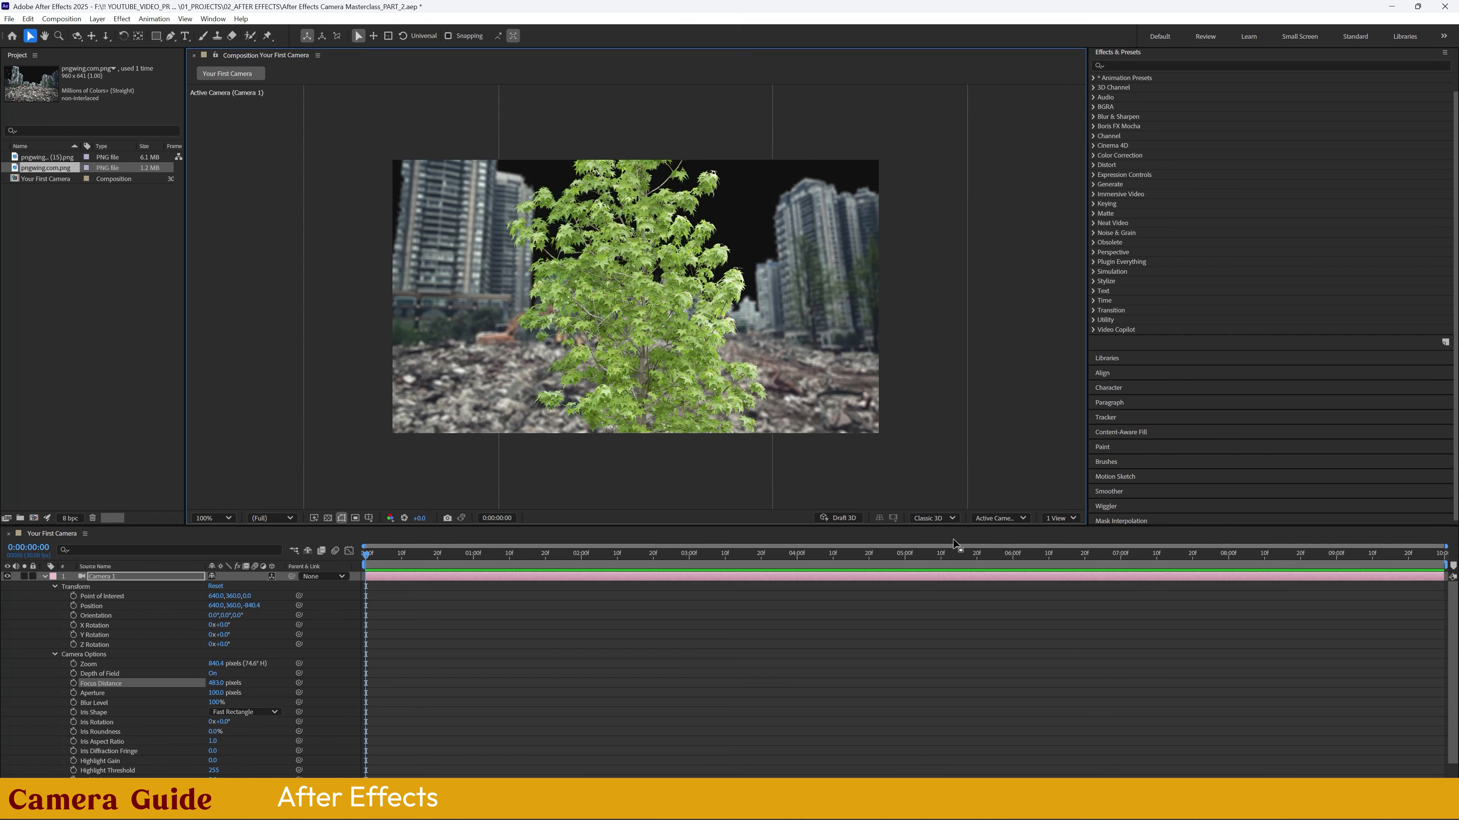
- Show the scene in Custom View 1 with a transparent background, and pull Camera 1 back to a Z Position of about -1087.9
{"action": "left_click", "coordinate": [1000, 518]}
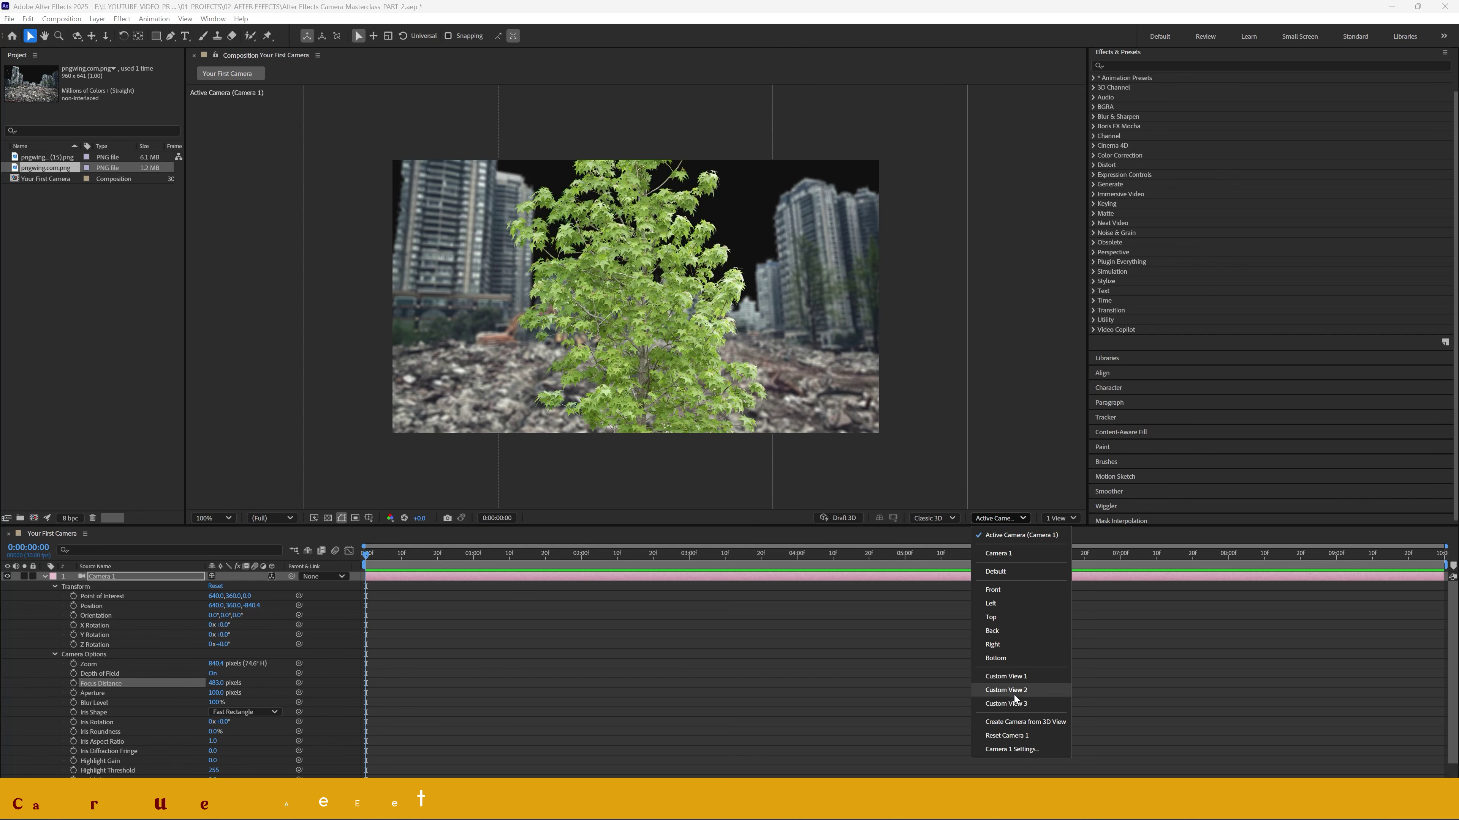
{"action": "left_click", "coordinate": [1017, 678]}
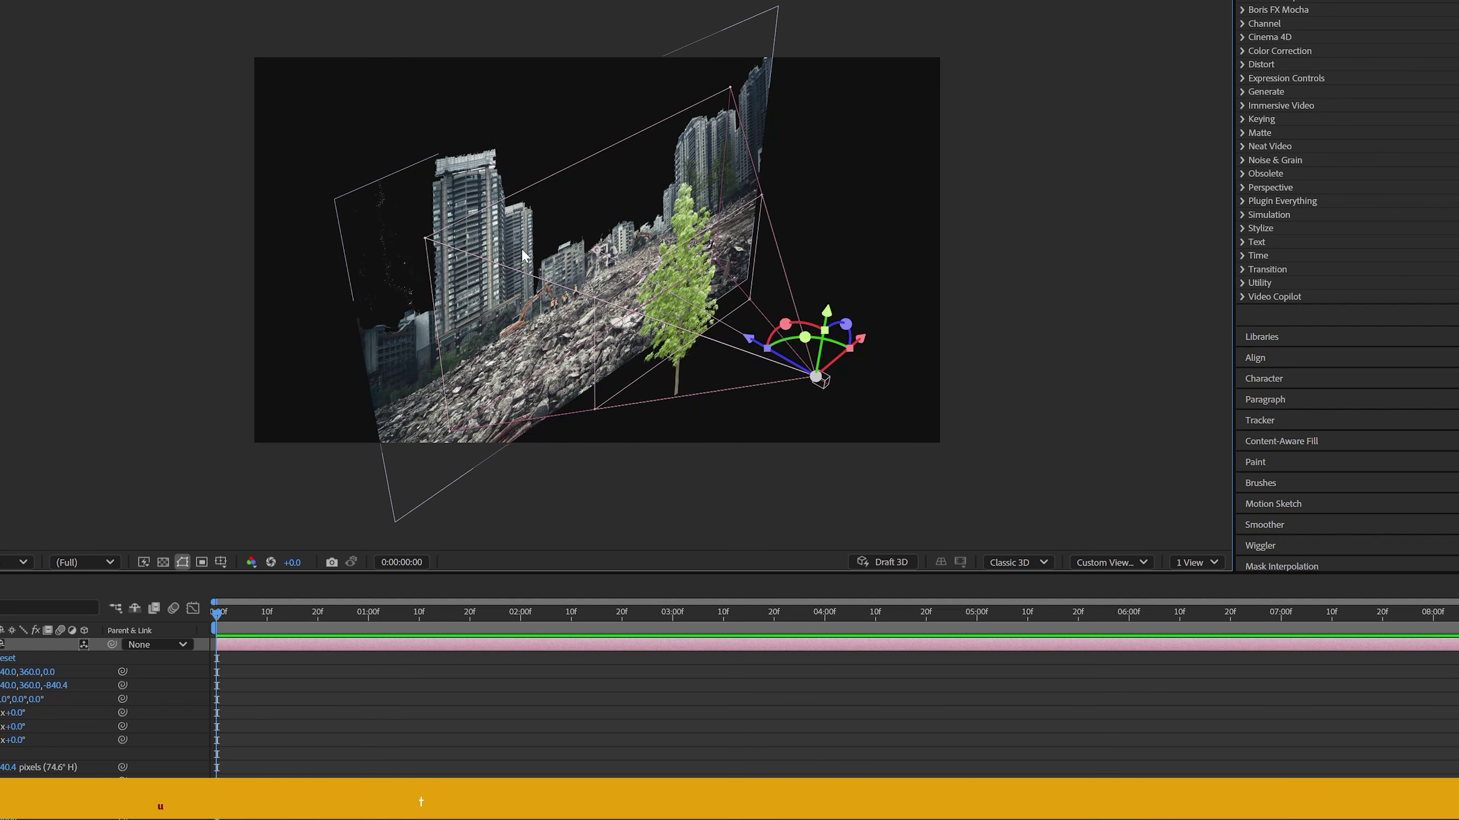
{"action": "left_click_drag", "start_coordinate": [783, 384], "coordinate": [816, 384]}
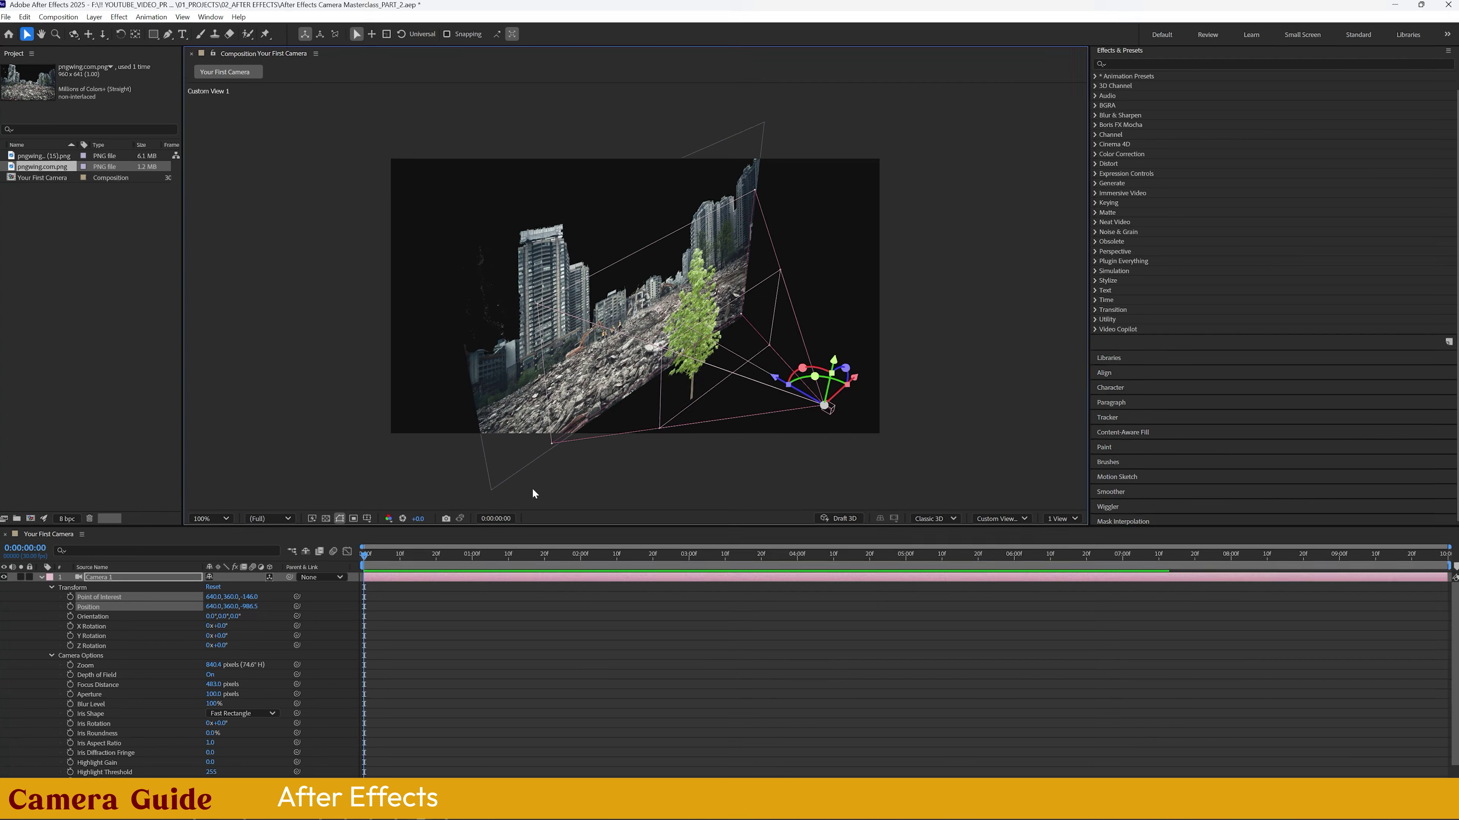
{"action": "left_click", "coordinate": [163, 562]}
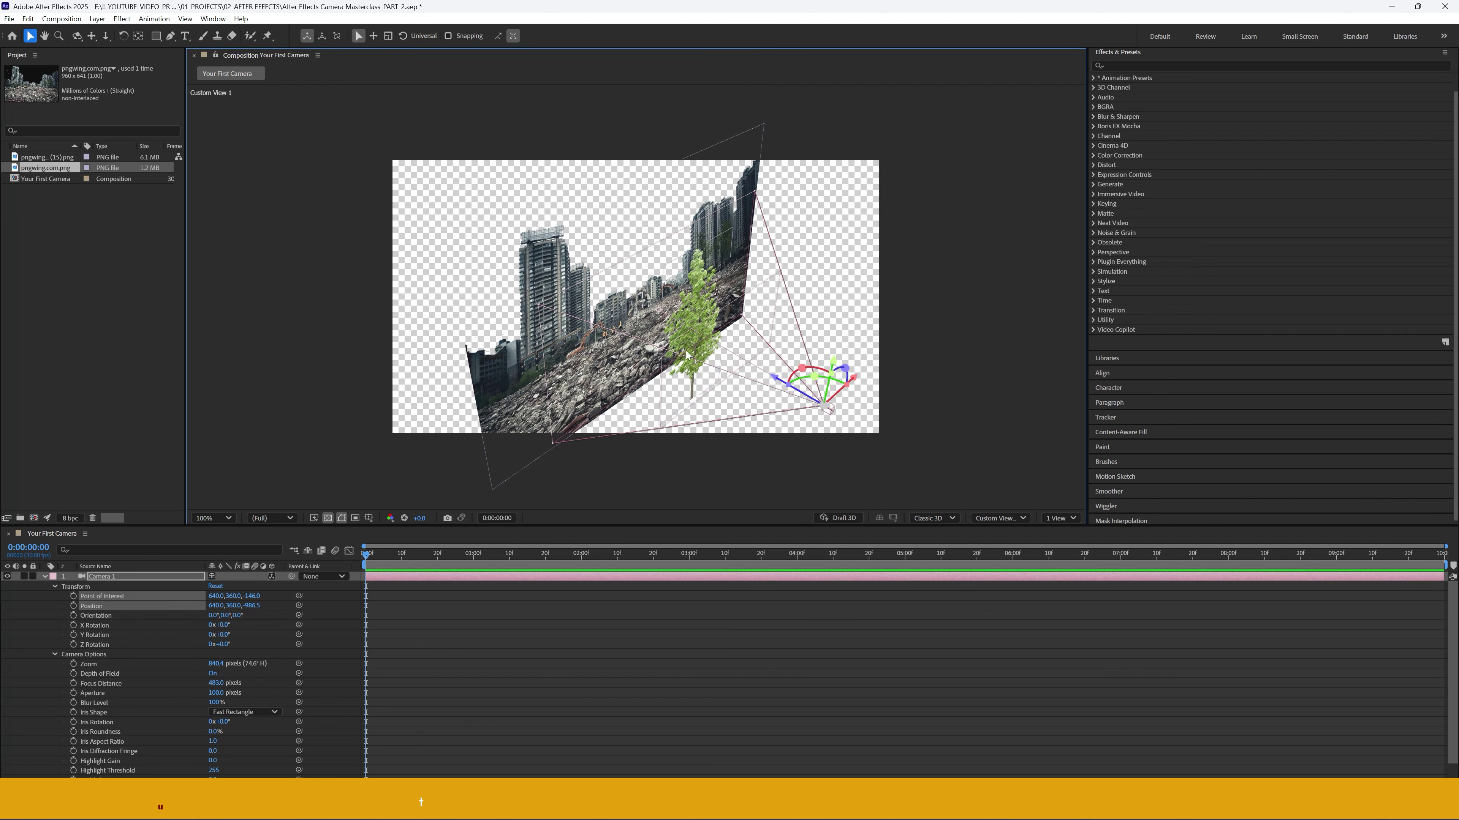
{"action": "left_click_drag", "start_coordinate": [773, 385], "coordinate": [790, 409]}
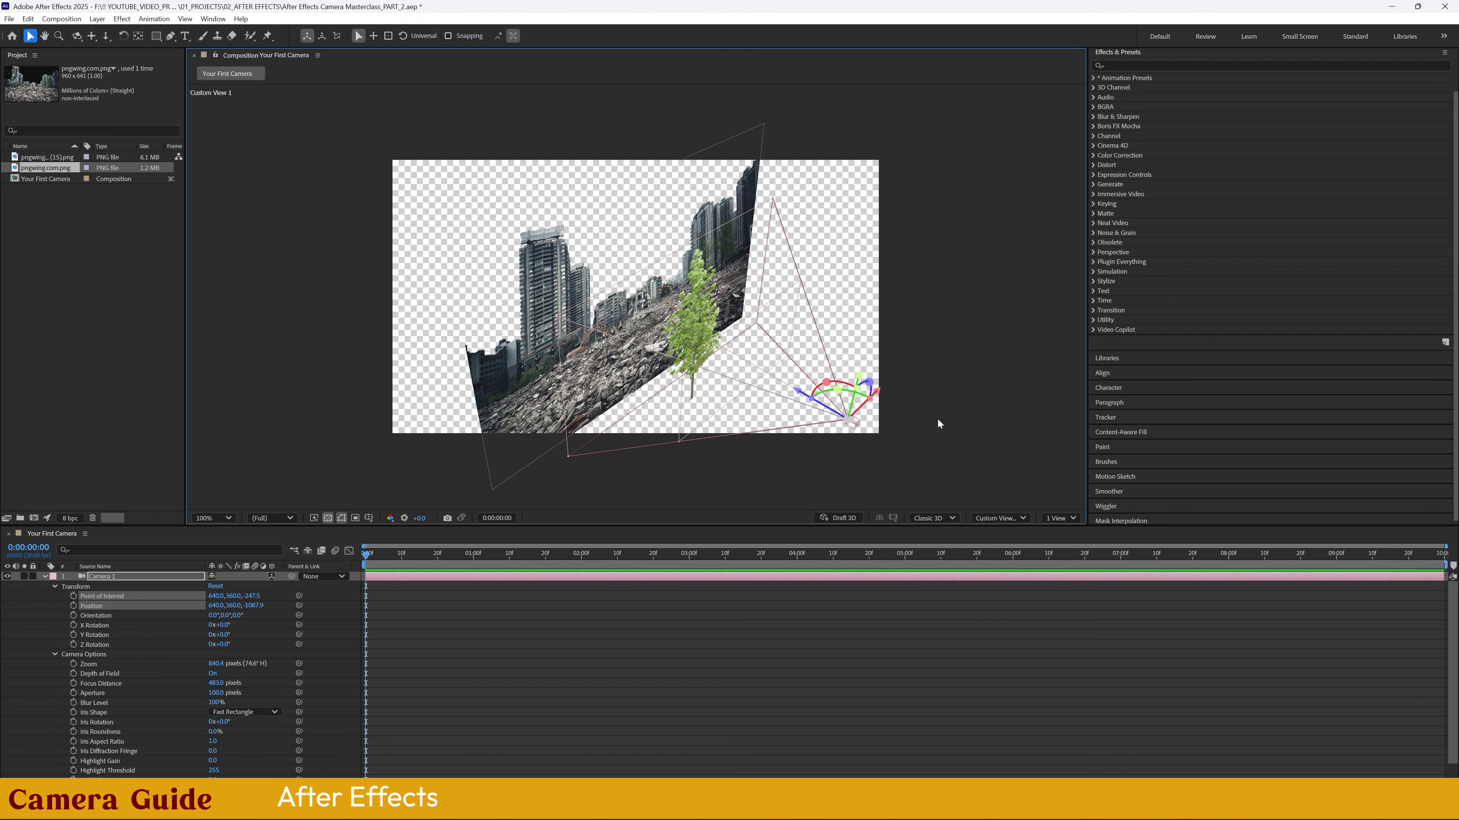
- Switch to Custom View 2 and pull Camera 1 further back to a Z Position of about -1155.3
{"action": "left_click", "coordinate": [990, 519]}
{"action": "left_click", "coordinate": [1005, 689]}
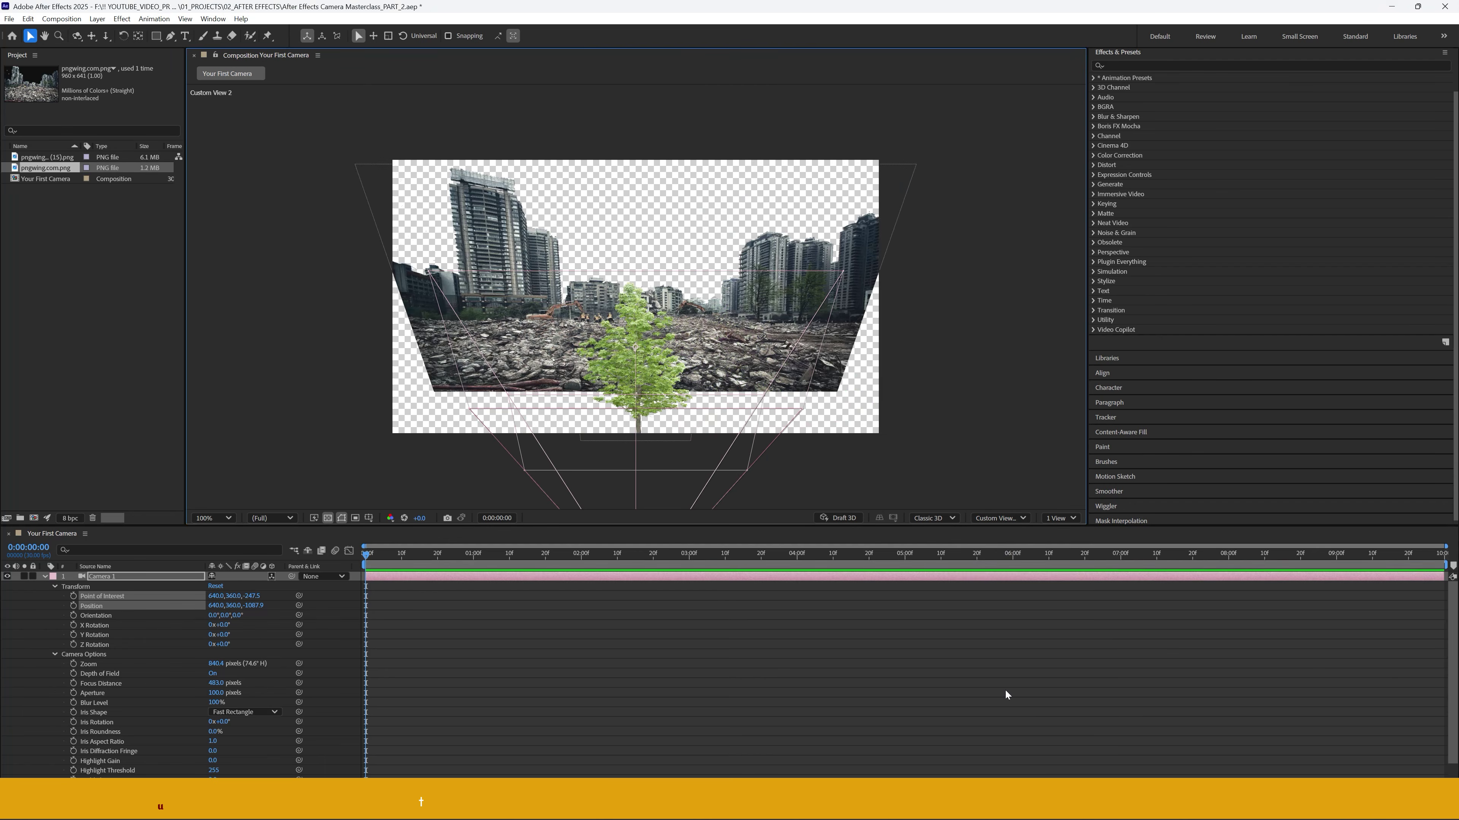
{"action": "mouse_move", "coordinate": [636, 404]}
{"action": "left_mouse_down"}
{"action": "mouse_move", "coordinate": [657, 397]}
{"action": "mouse_move", "coordinate": [657, 436]}
{"action": "mouse_move", "coordinate": [657, 397]}
{"action": "mouse_move", "coordinate": [657, 416]}
{"action": "left_mouse_up"}
- In Custom View 3, move the ruined-city layer away from the camera along Z and bring the tree layer closer to it
{"action": "left_click", "coordinate": [1012, 518]}
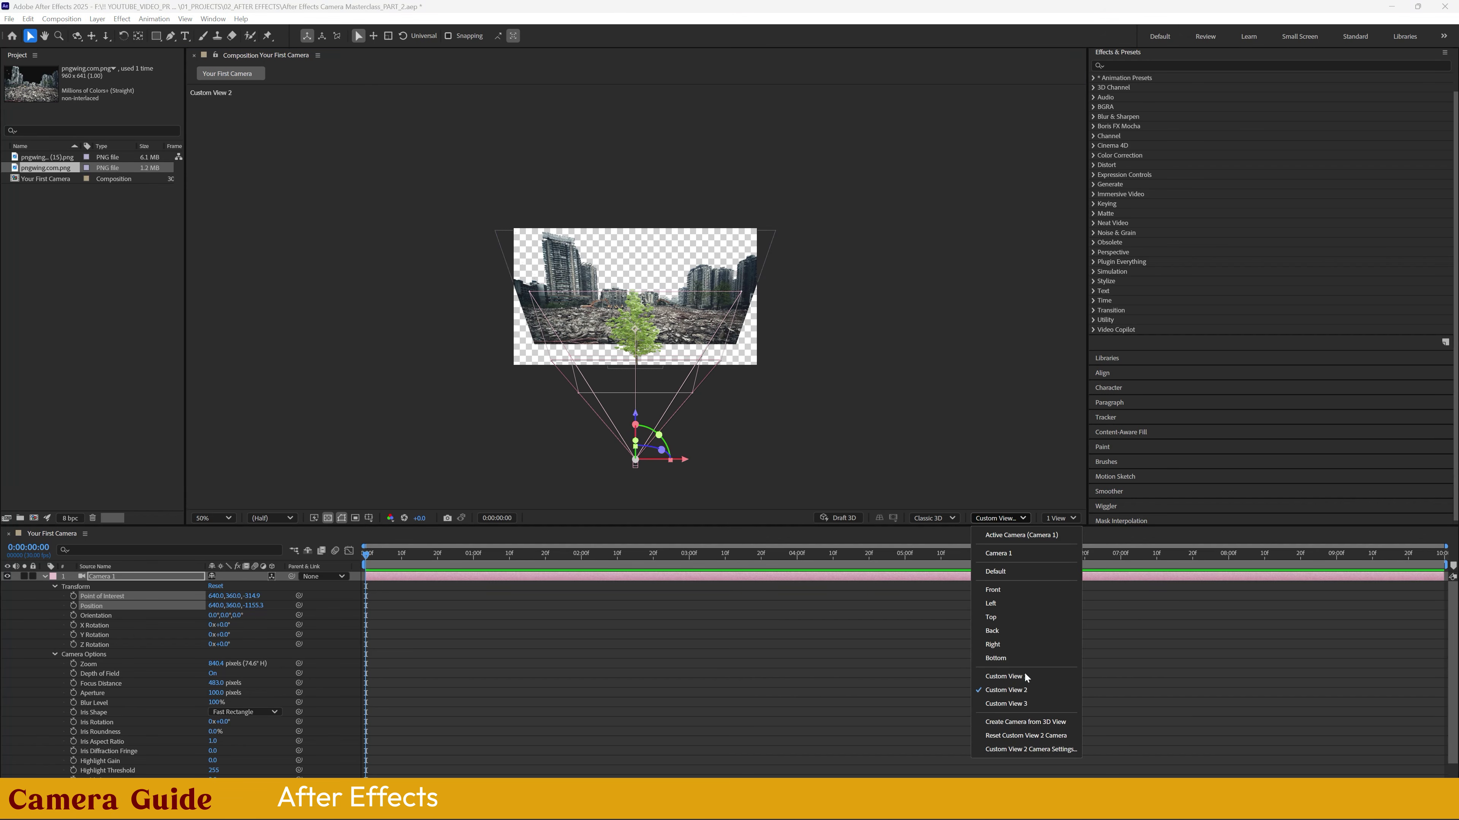
{"action": "left_click", "coordinate": [1005, 699]}
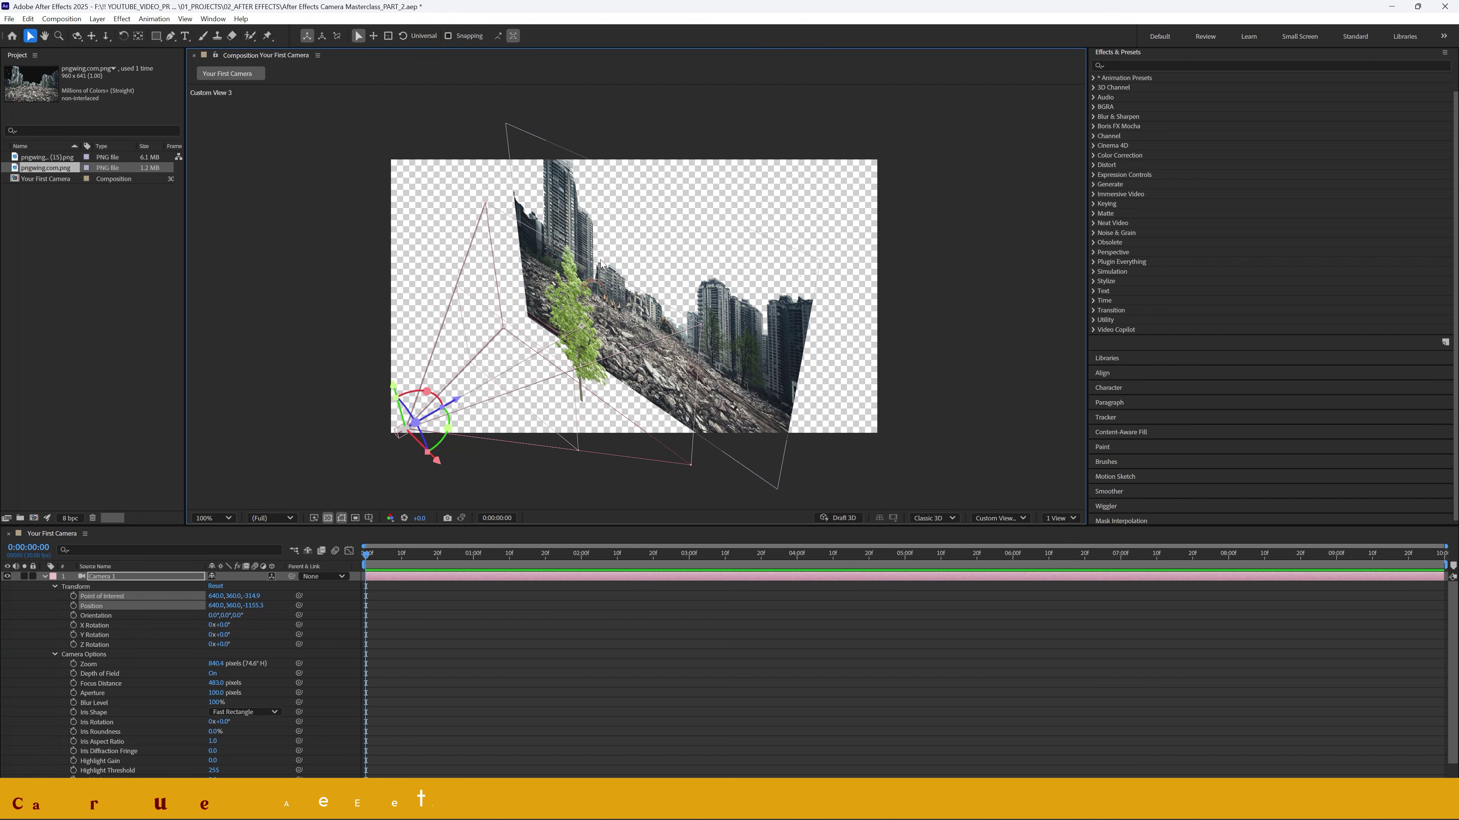
{"action": "left_click", "coordinate": [566, 336]}
{"action": "left_click", "coordinate": [676, 299]}
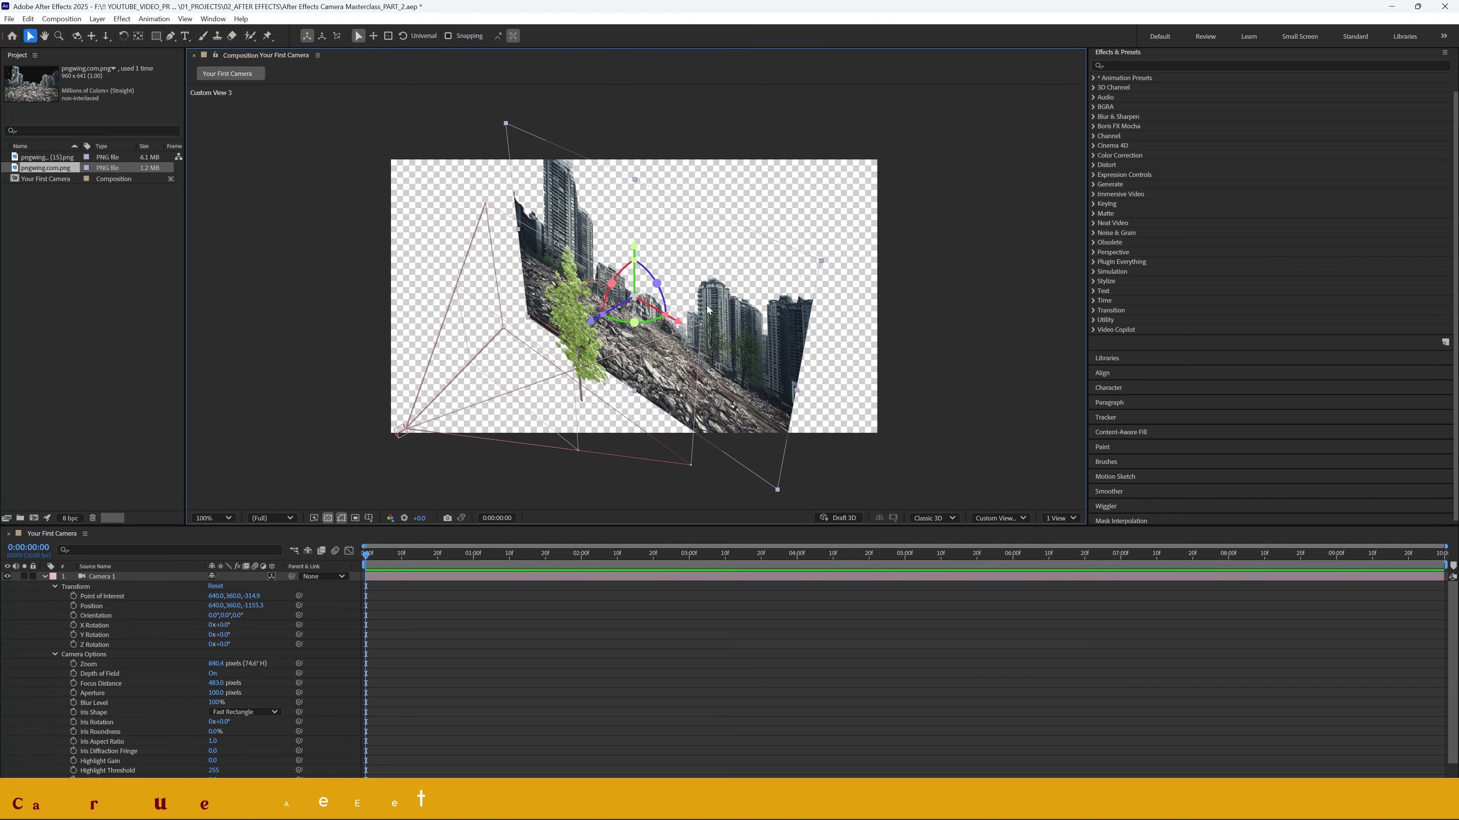
{"action": "left_click_drag", "start_coordinate": [591, 323], "coordinate": [682, 269]}
{"action": "left_click", "coordinate": [580, 334]}
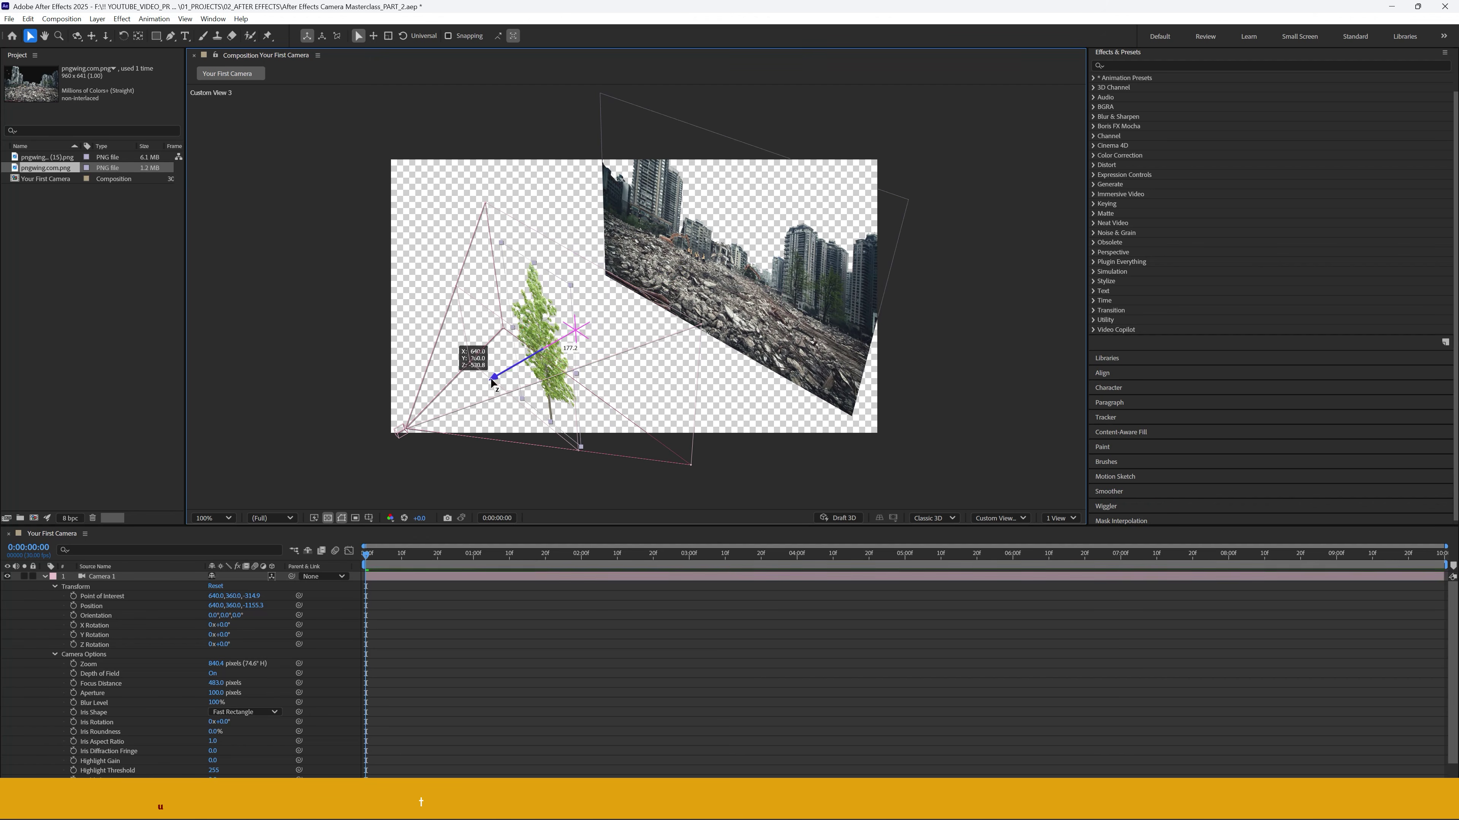
- Pull Camera 1 back to a Z Position of about -1446 and return to the Active Camera view
{"action": "left_click", "coordinate": [400, 437]}
{"action": "left_click_drag", "start_coordinate": [453, 405], "coordinate": [380, 441]}
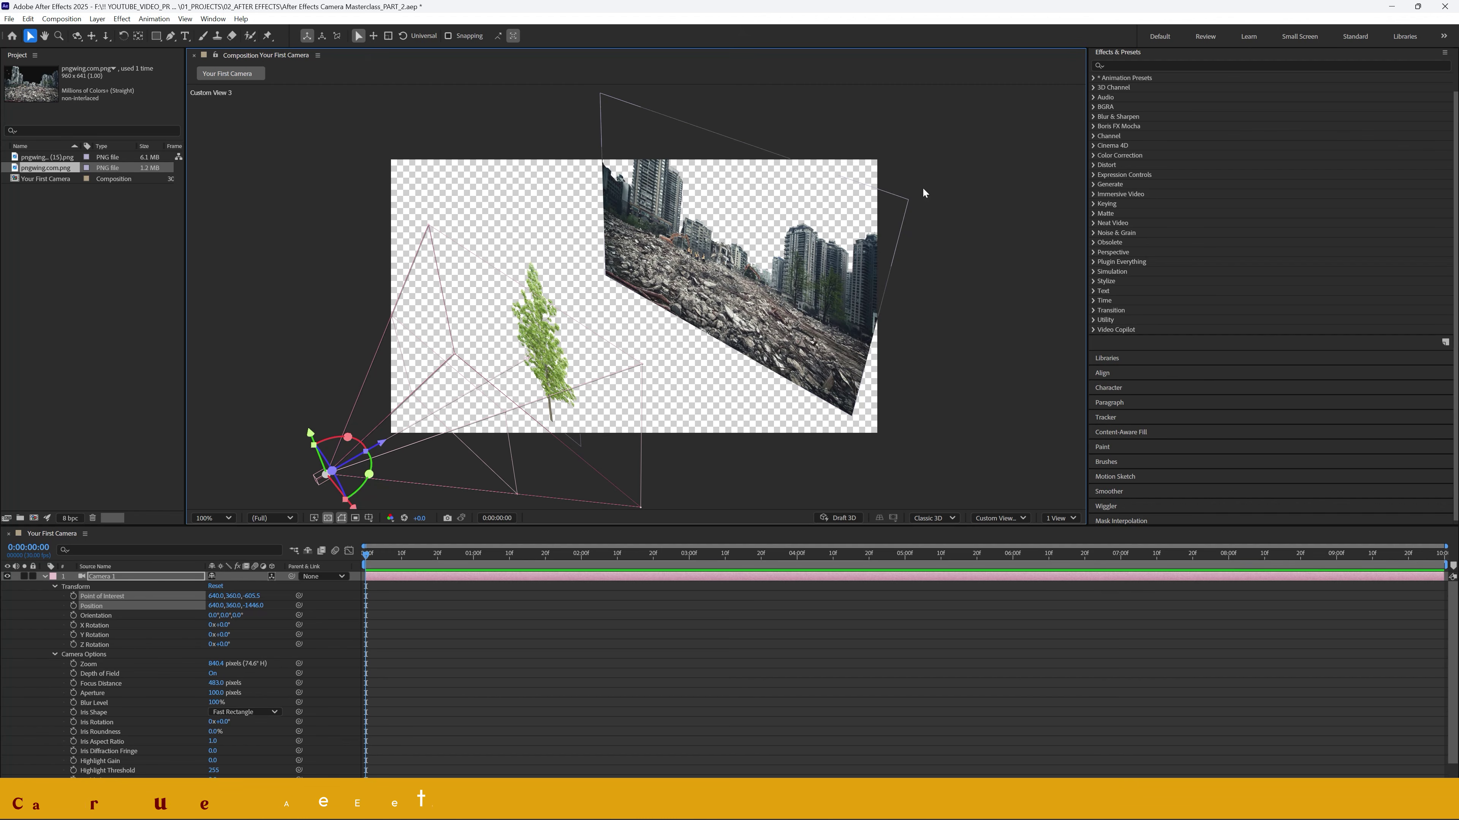
{"action": "left_click", "coordinate": [927, 519]}
{"action": "left_click", "coordinate": [979, 519]}
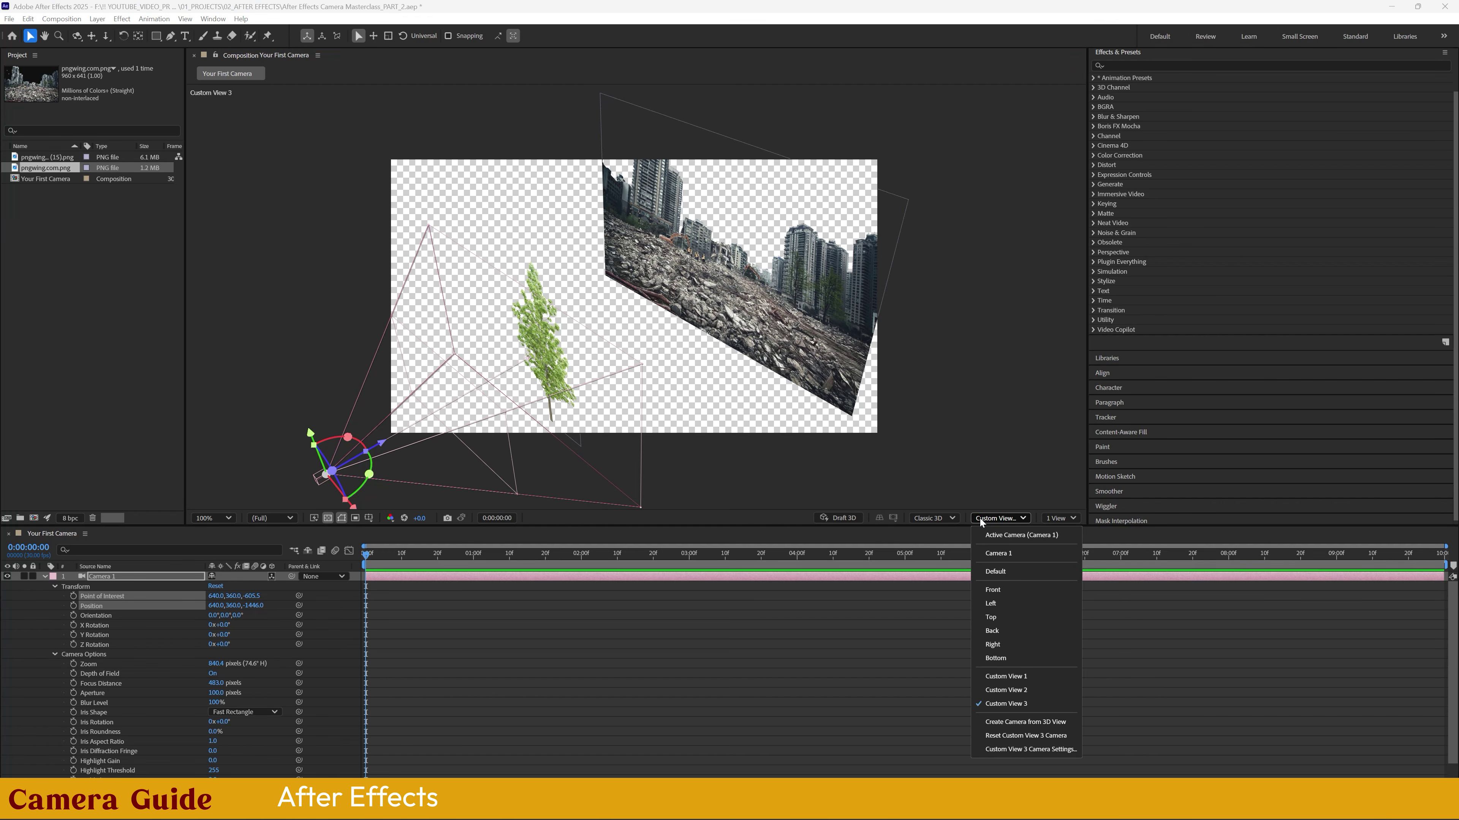
{"action": "left_click", "coordinate": [1001, 536]}
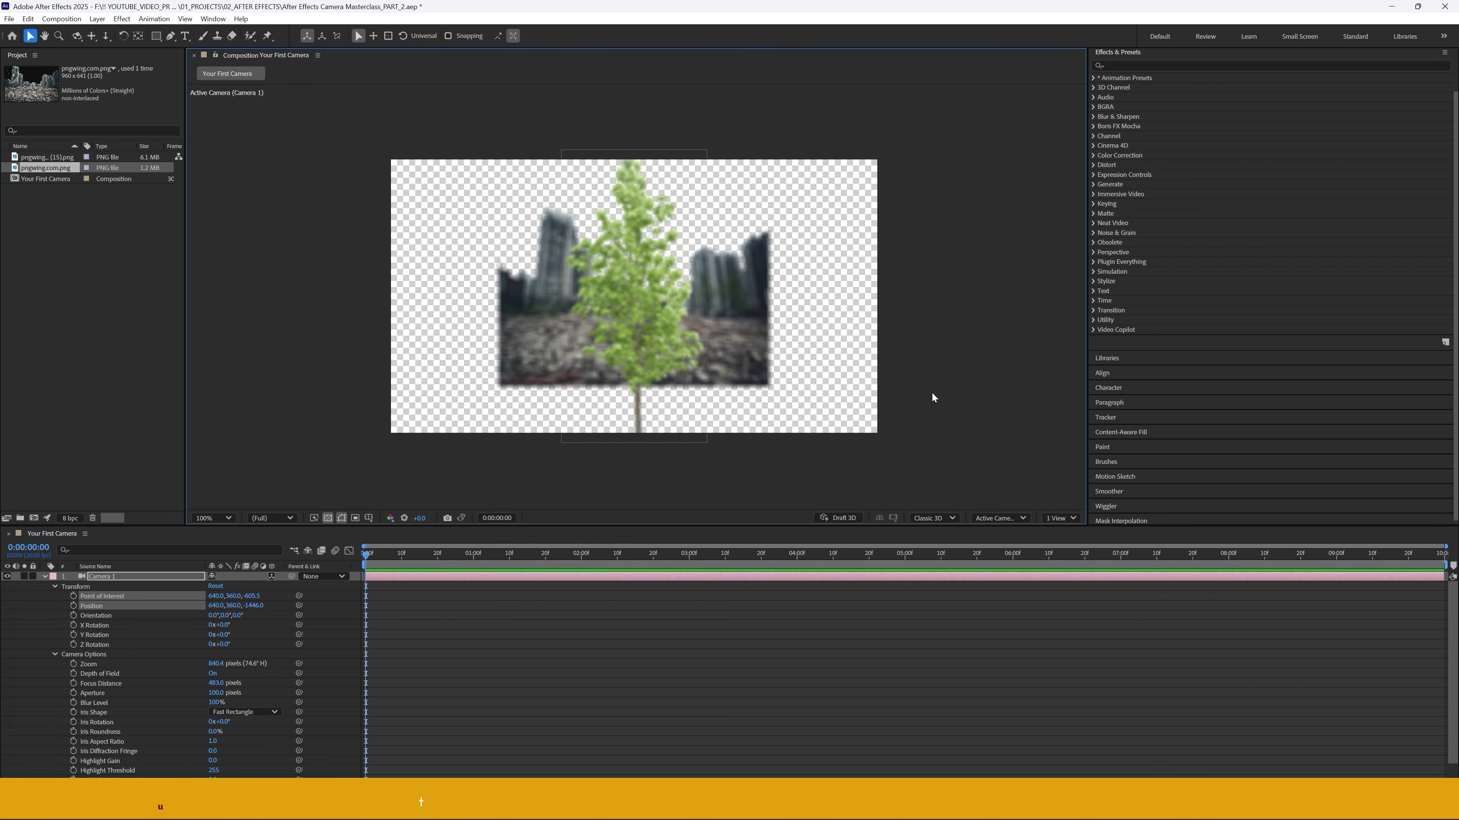
- Collapse Camera 1's property groups and scale the ruined-city layer pngwing.com.png up to 348% so it fills the frame
{"action": "left_click", "coordinate": [555, 327]}
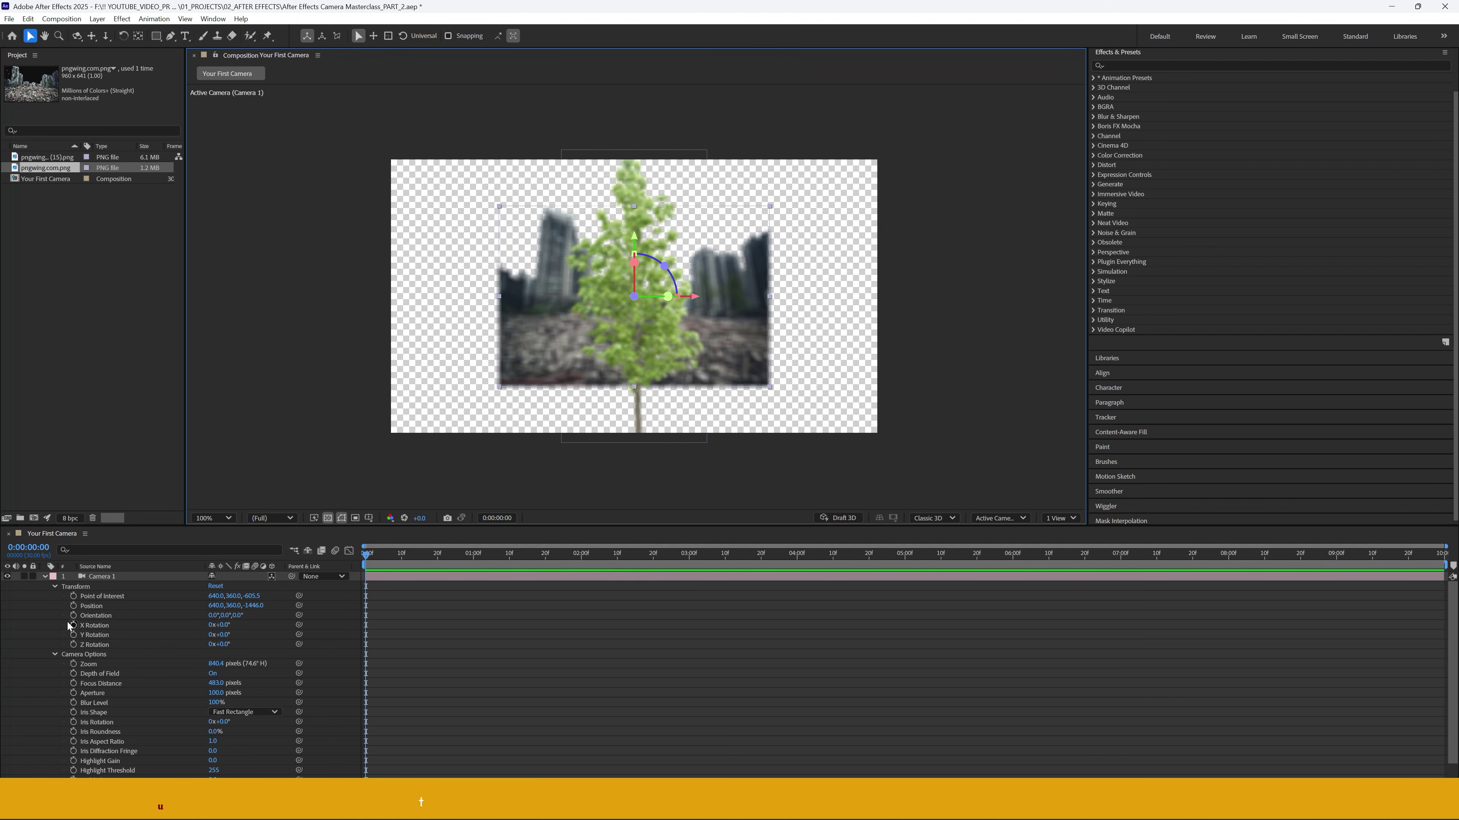
{"action": "left_click", "coordinate": [55, 586]}
{"action": "left_click", "coordinate": [54, 596]}
{"action": "left_click", "coordinate": [182, 699]}
{"action": "left_click", "coordinate": [132, 619]}
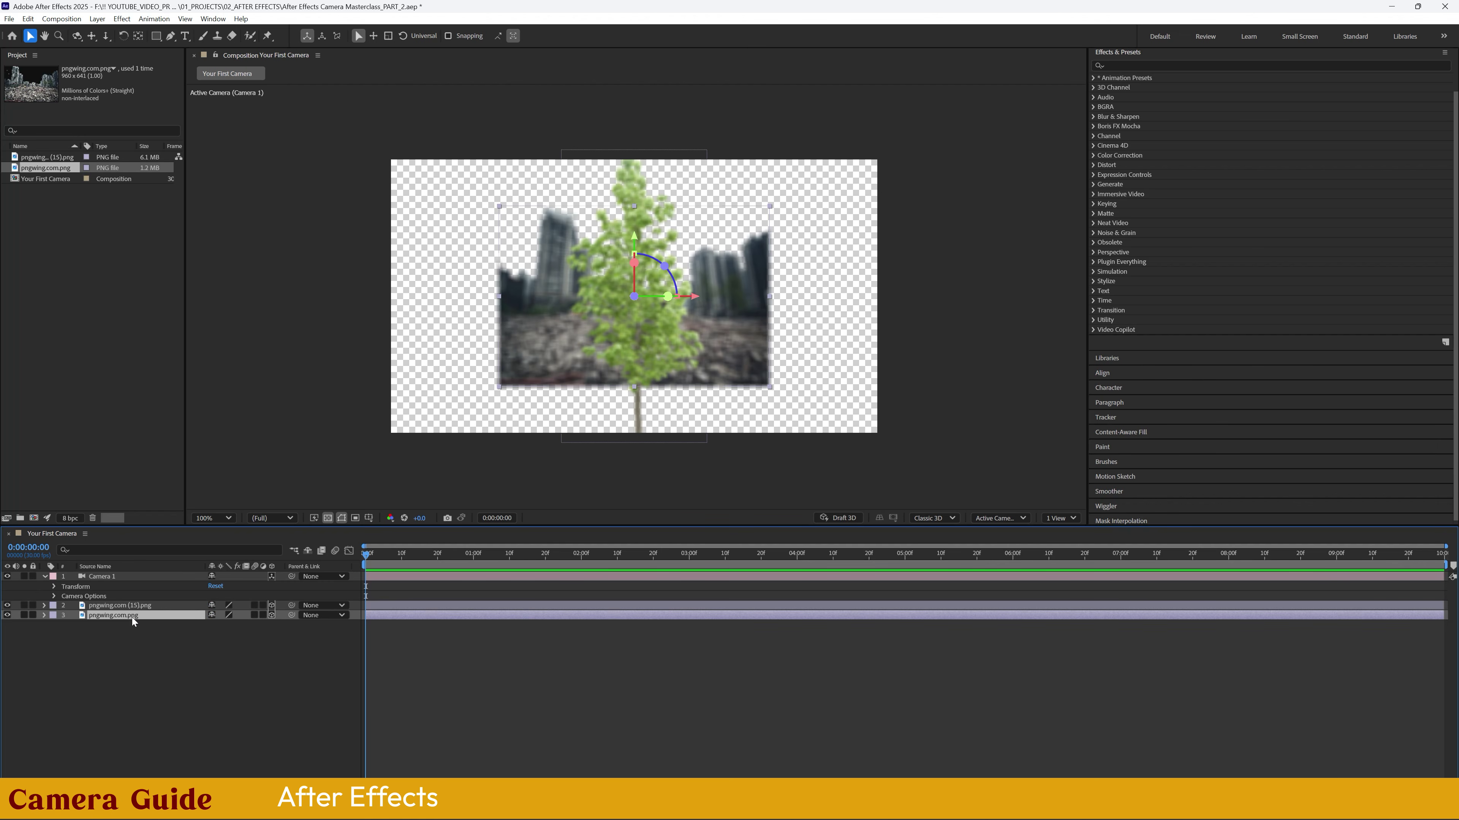
{"action": "key", "text": "s"}
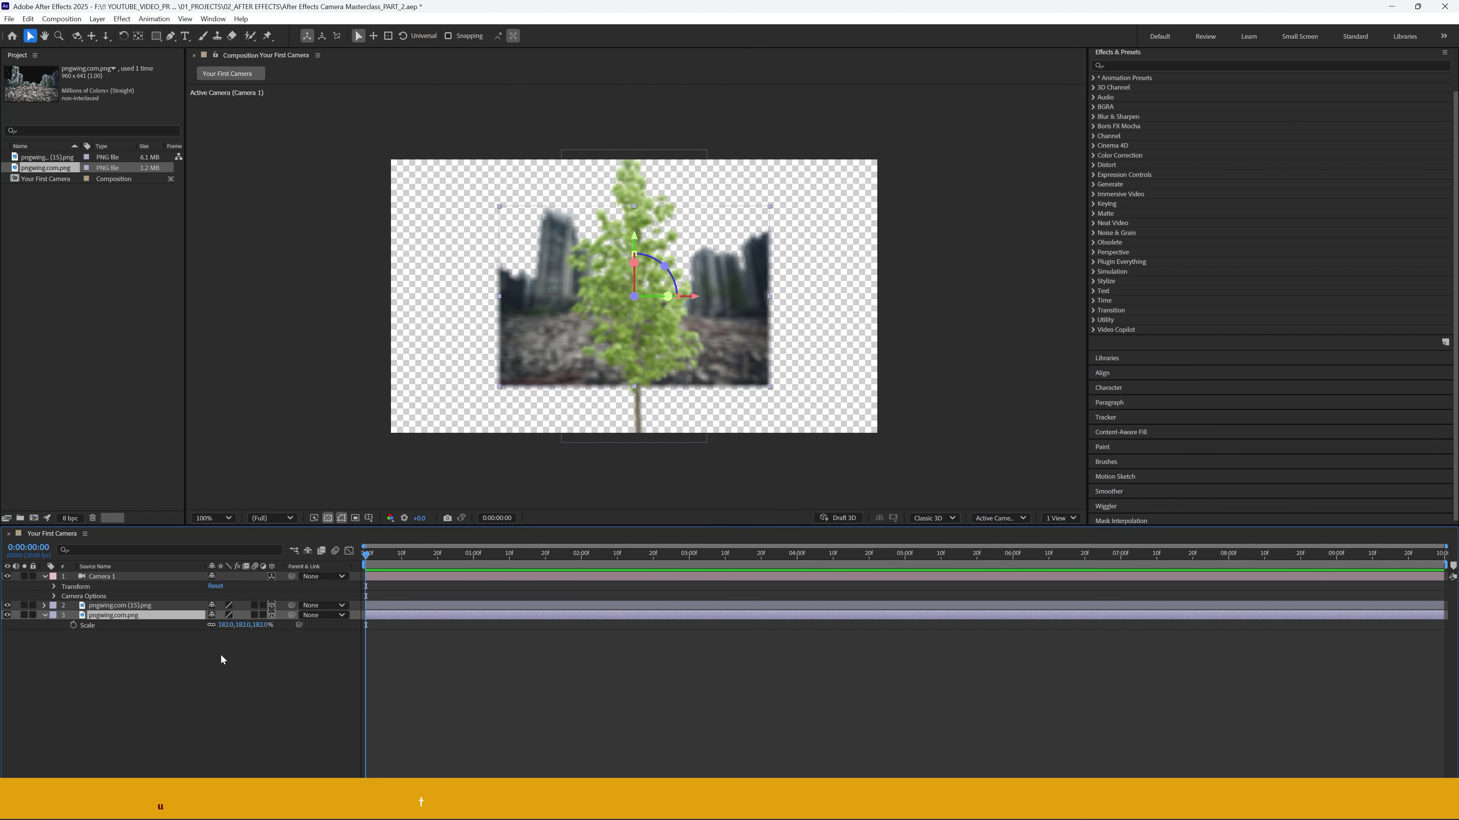
{"action": "left_click_drag", "start_coordinate": [227, 624], "coordinate": [294, 624]}
{"action": "left_click", "coordinate": [271, 684]}
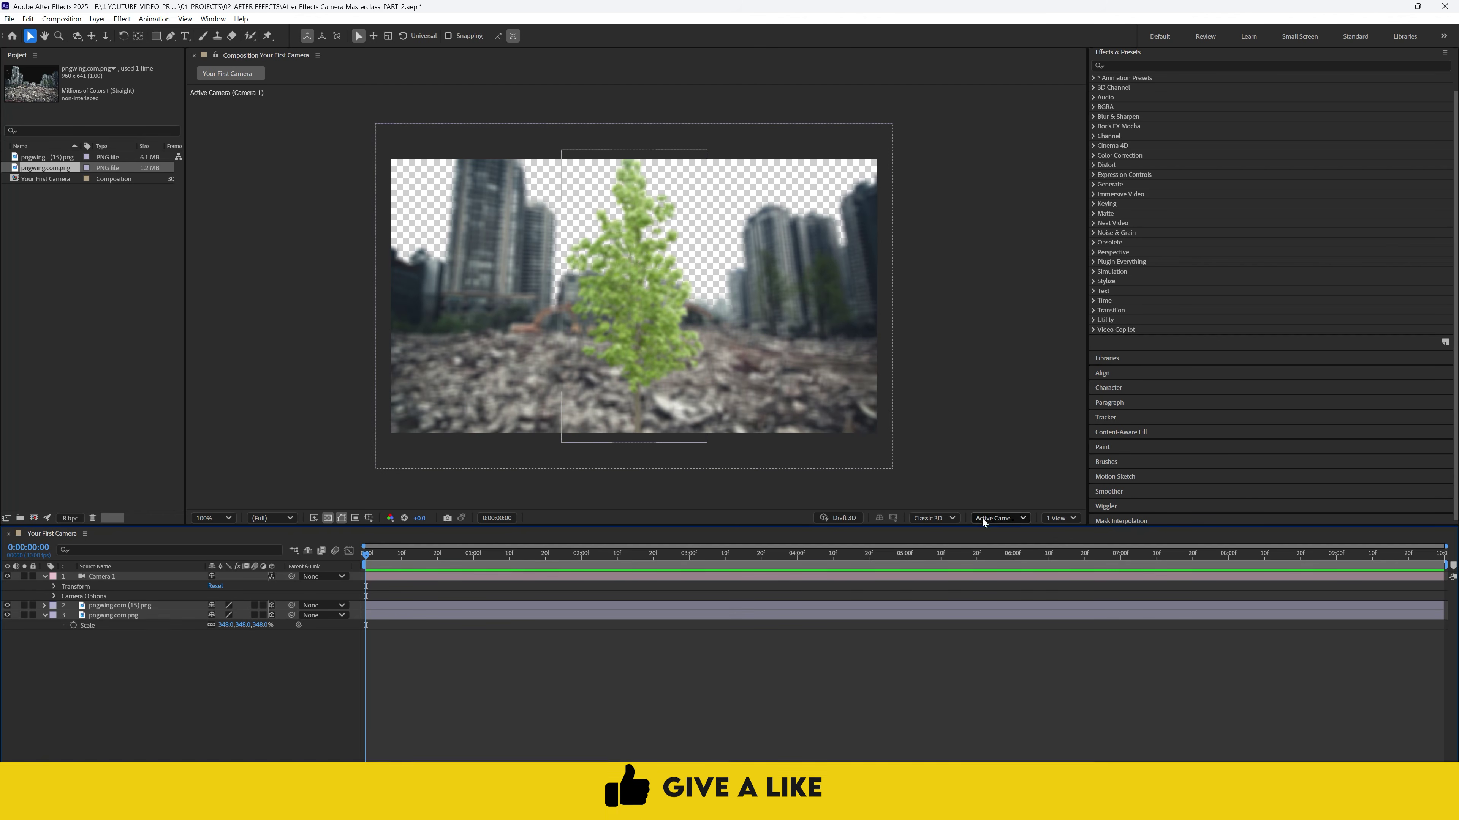
- Examine the enlarged background and camera placement in Custom View 1 and Custom View 3, and return to the Active Camera view
{"action": "left_click", "coordinate": [999, 517]}
{"action": "left_click", "coordinate": [1009, 672]}
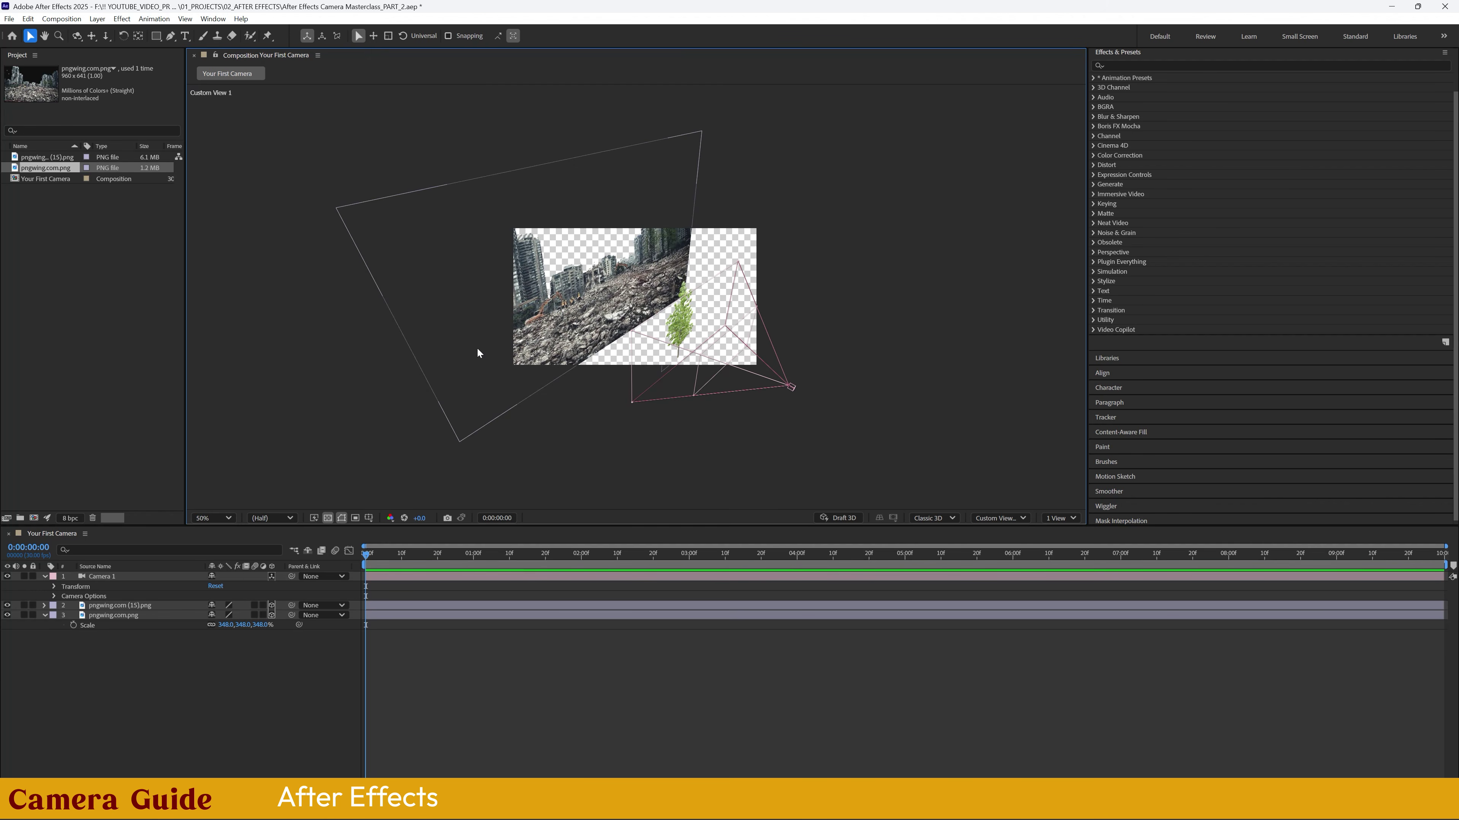
{"action": "left_click", "coordinate": [1007, 517]}
{"action": "left_click", "coordinate": [1002, 702]}
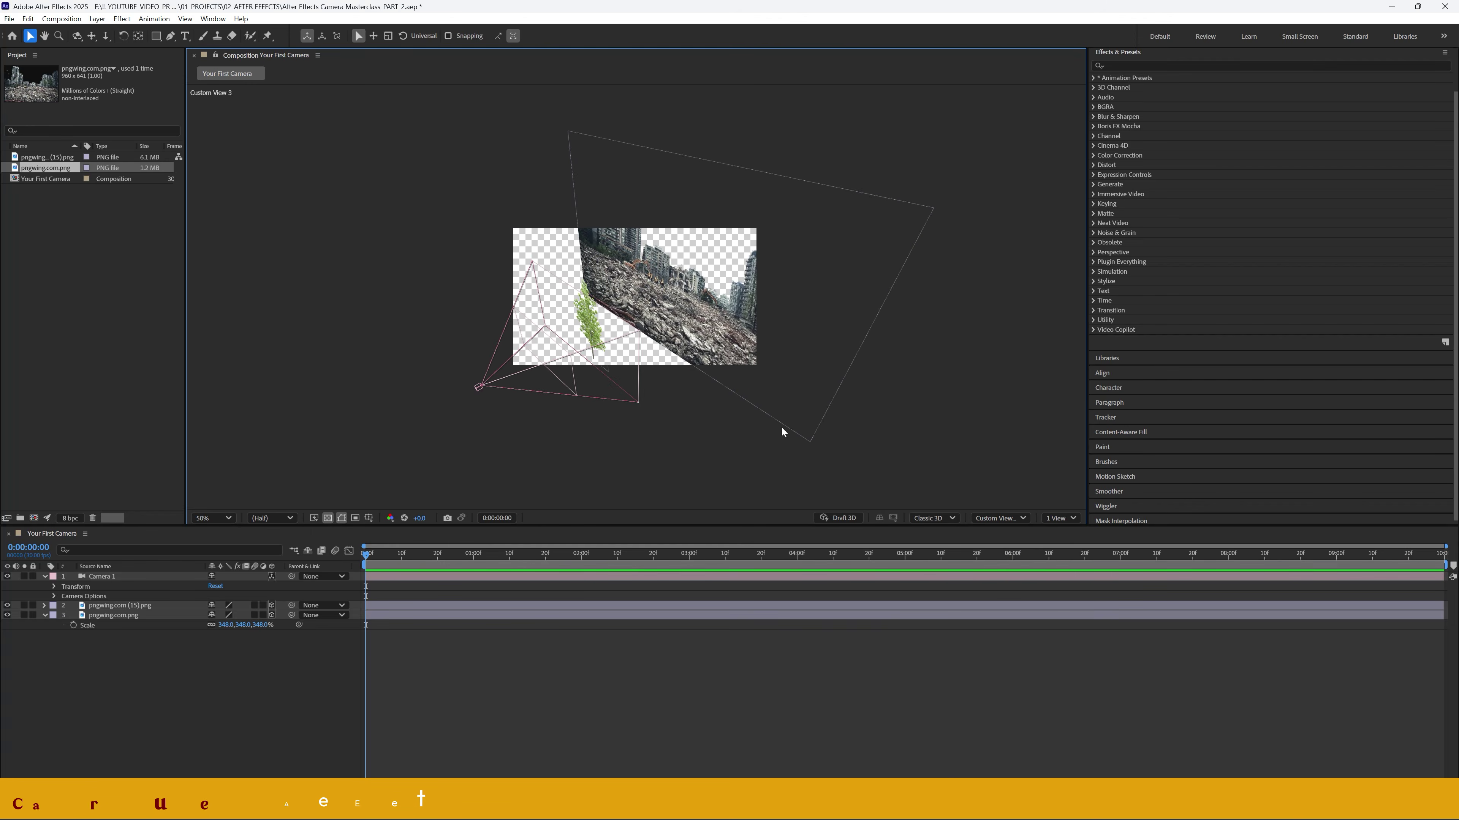
{"action": "scroll", "coordinate": [659, 294], "scroll_direction": "up", "scroll_amount": 1}
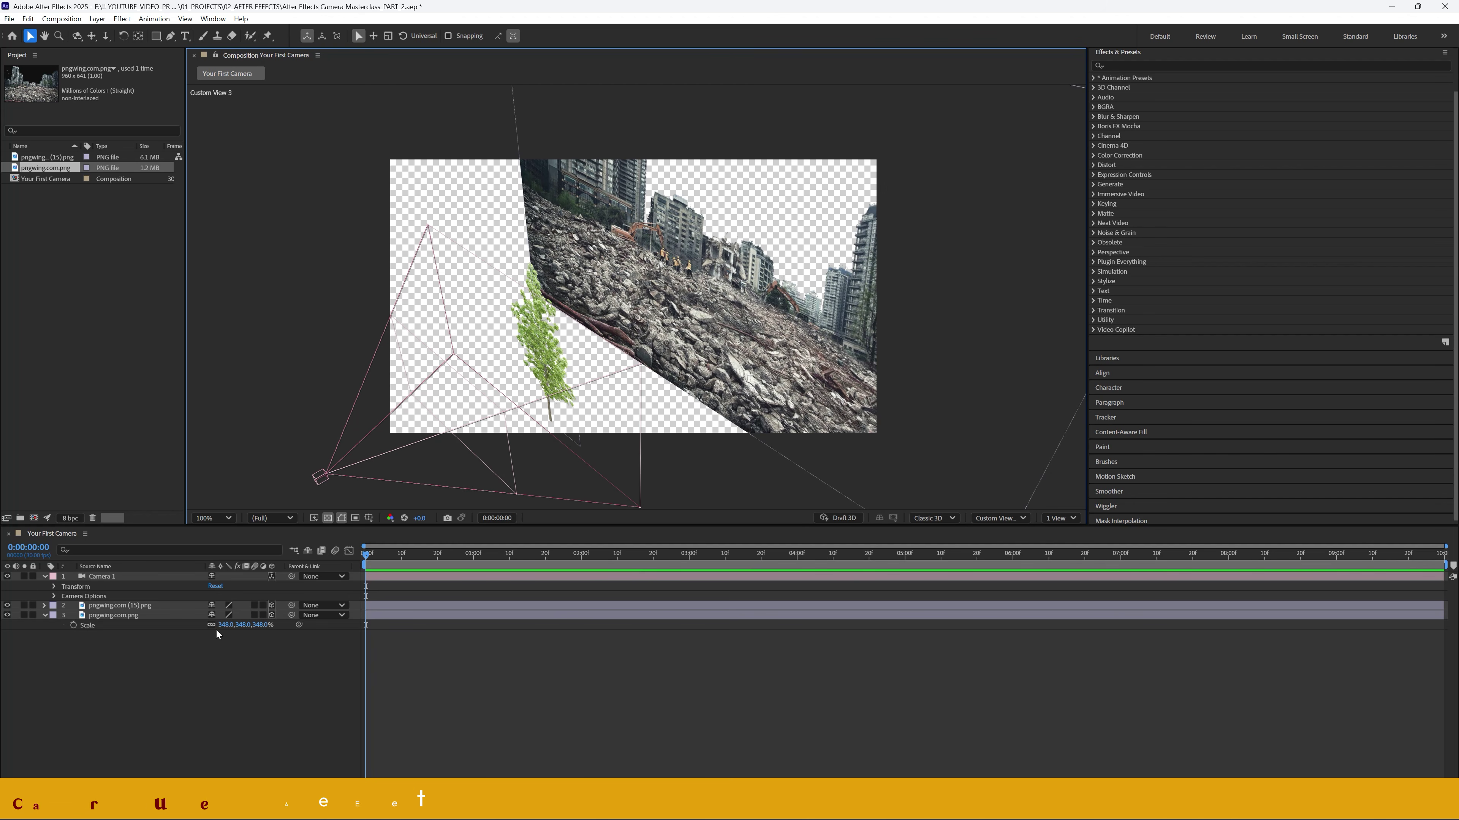
{"action": "left_click", "coordinate": [1000, 516]}
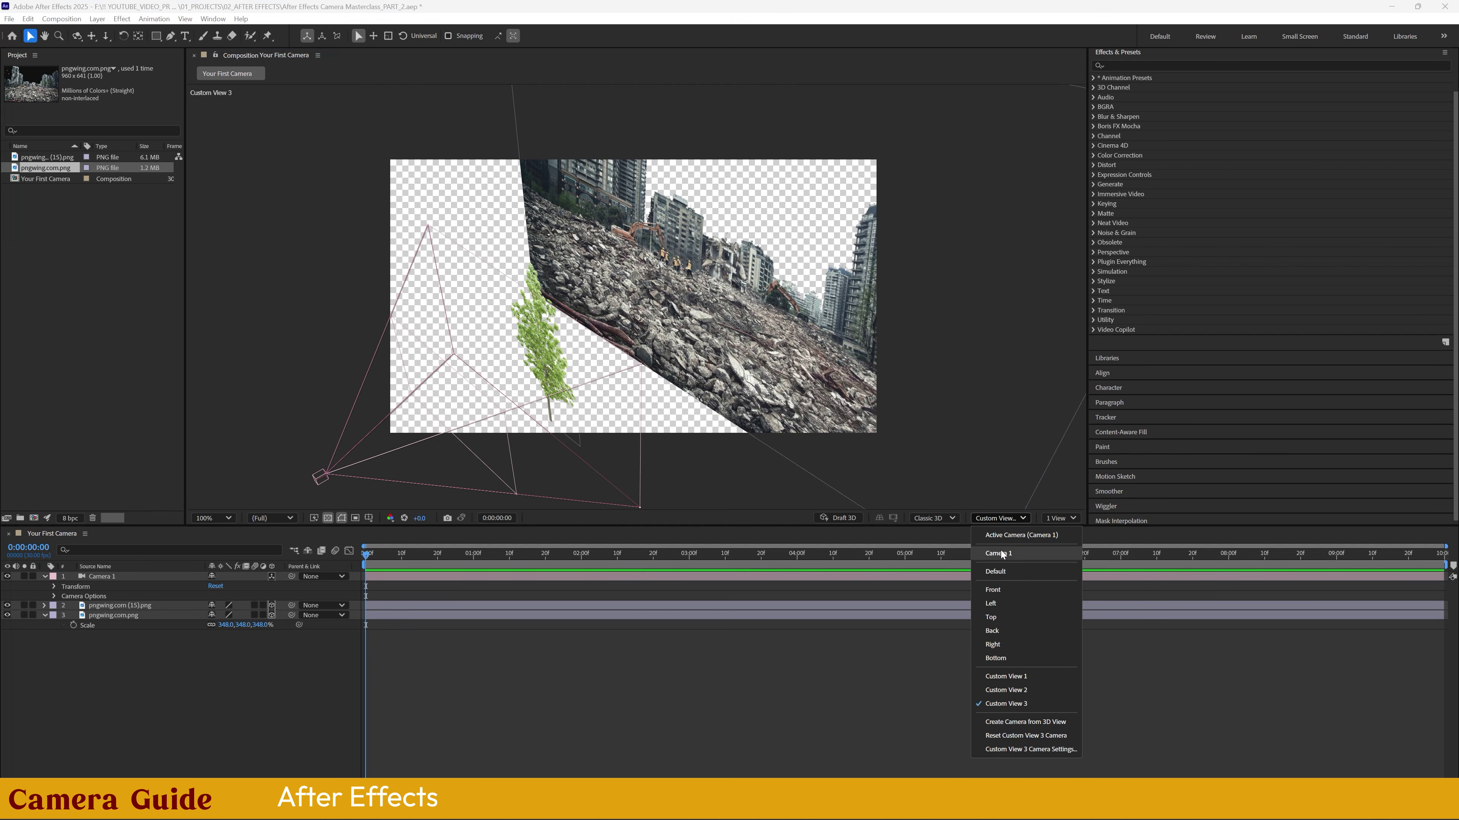
{"action": "left_click", "coordinate": [1011, 536]}
- Try higher and lower Blur Level values on Camera 1, and undo the changes back to 100%
{"action": "left_click", "coordinate": [45, 577]}
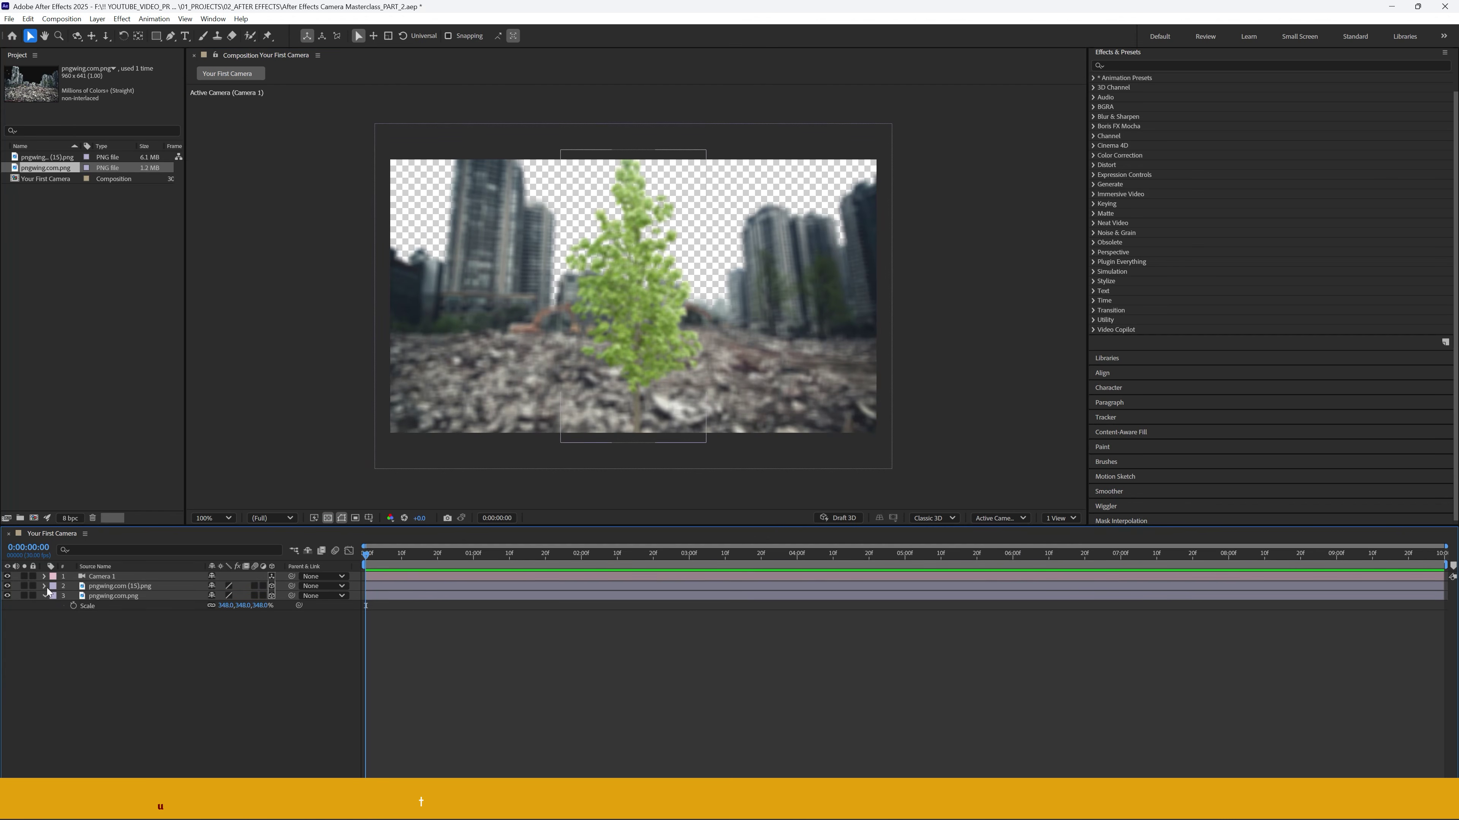
{"action": "left_click", "coordinate": [45, 597]}
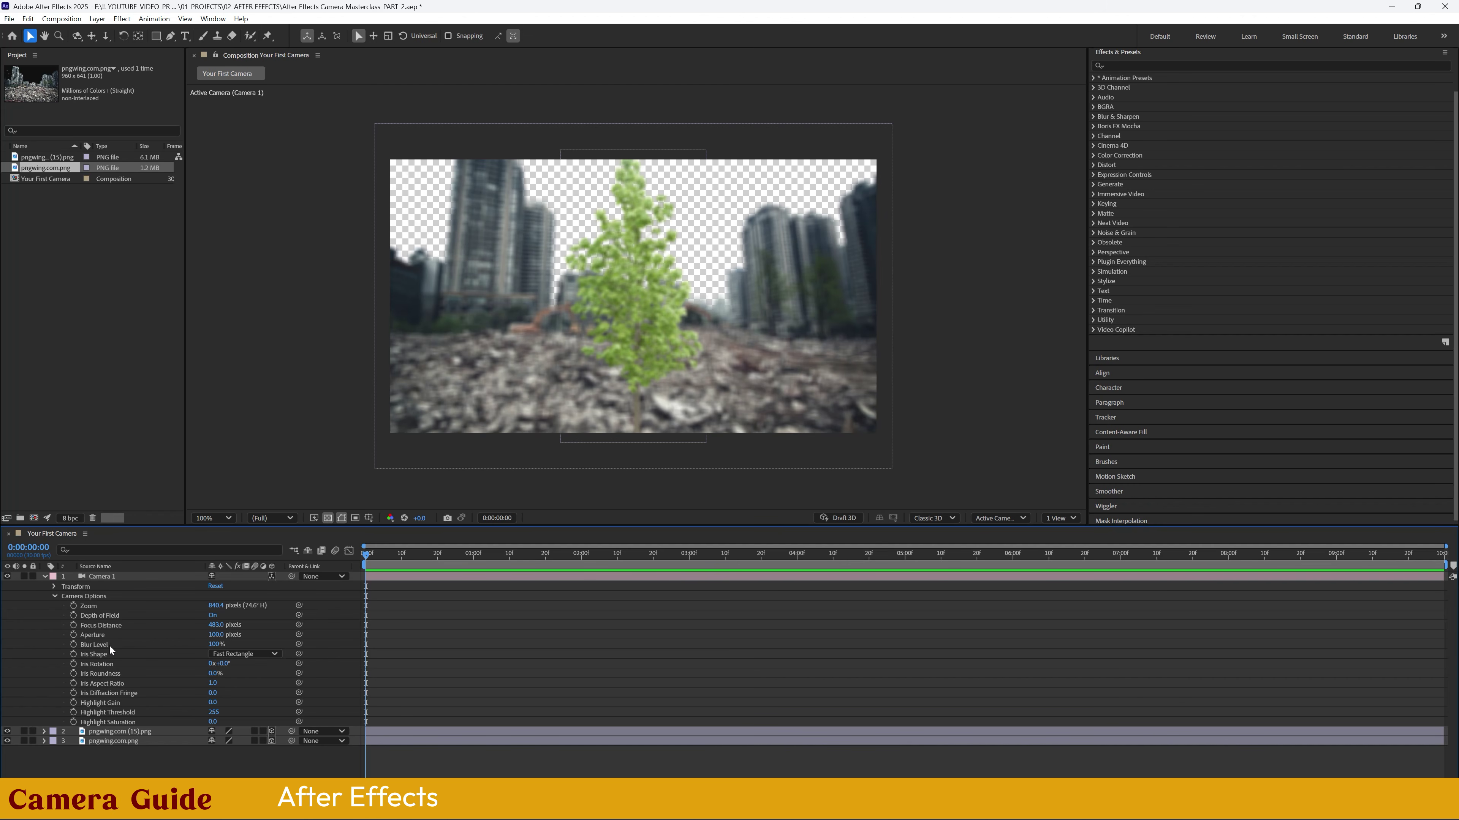
{"action": "left_click_drag", "start_coordinate": [216, 648], "coordinate": [100, 636]}
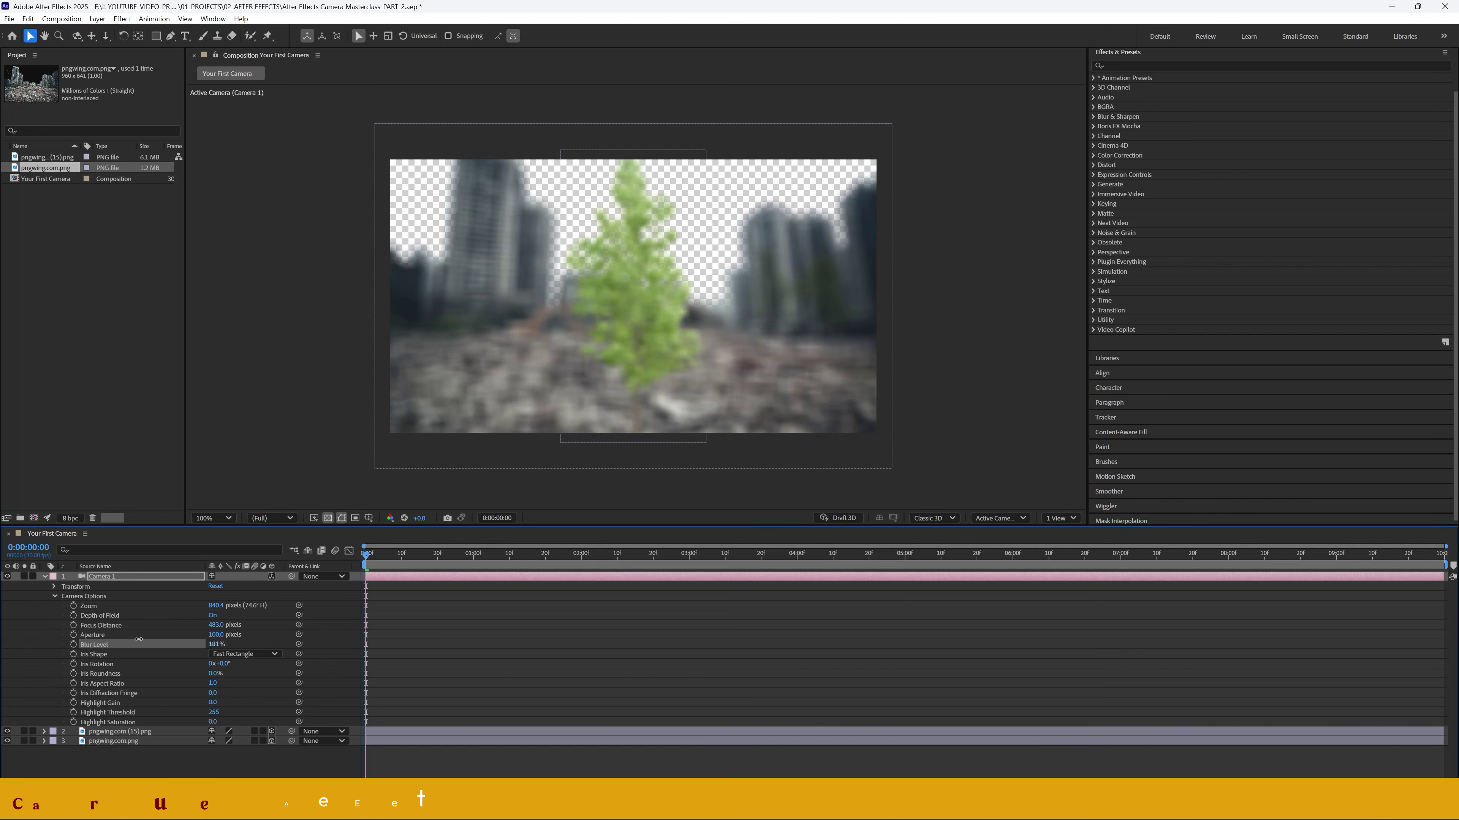
{"action": "left_click_drag", "start_coordinate": [100, 637], "coordinate": [74, 636]}
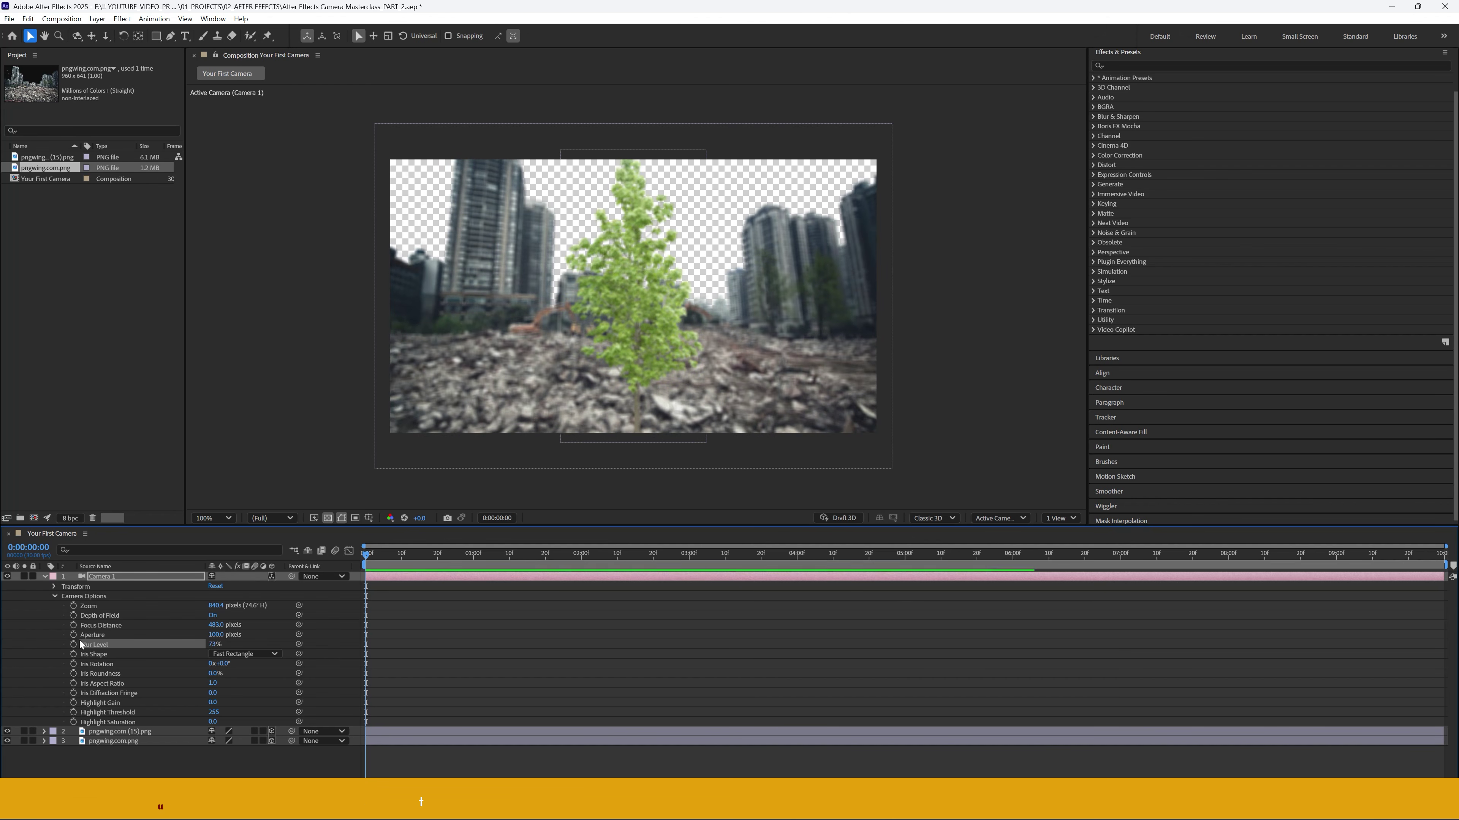
{"action": "left_click_drag", "start_coordinate": [215, 645], "coordinate": [223, 642]}
{"action": "key", "text": "ctrl+z"}
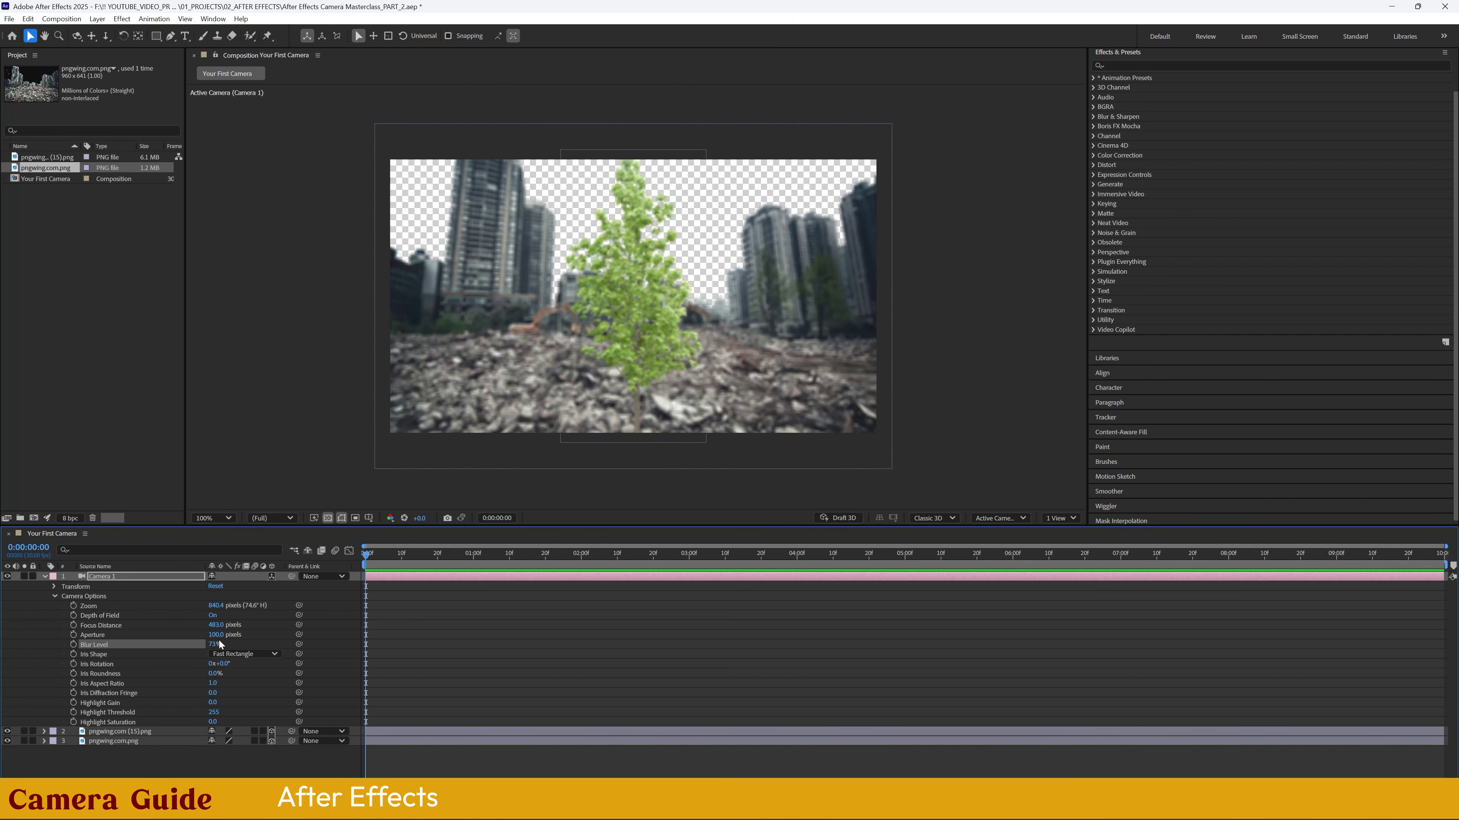
{"action": "left_click", "coordinate": [166, 653]}
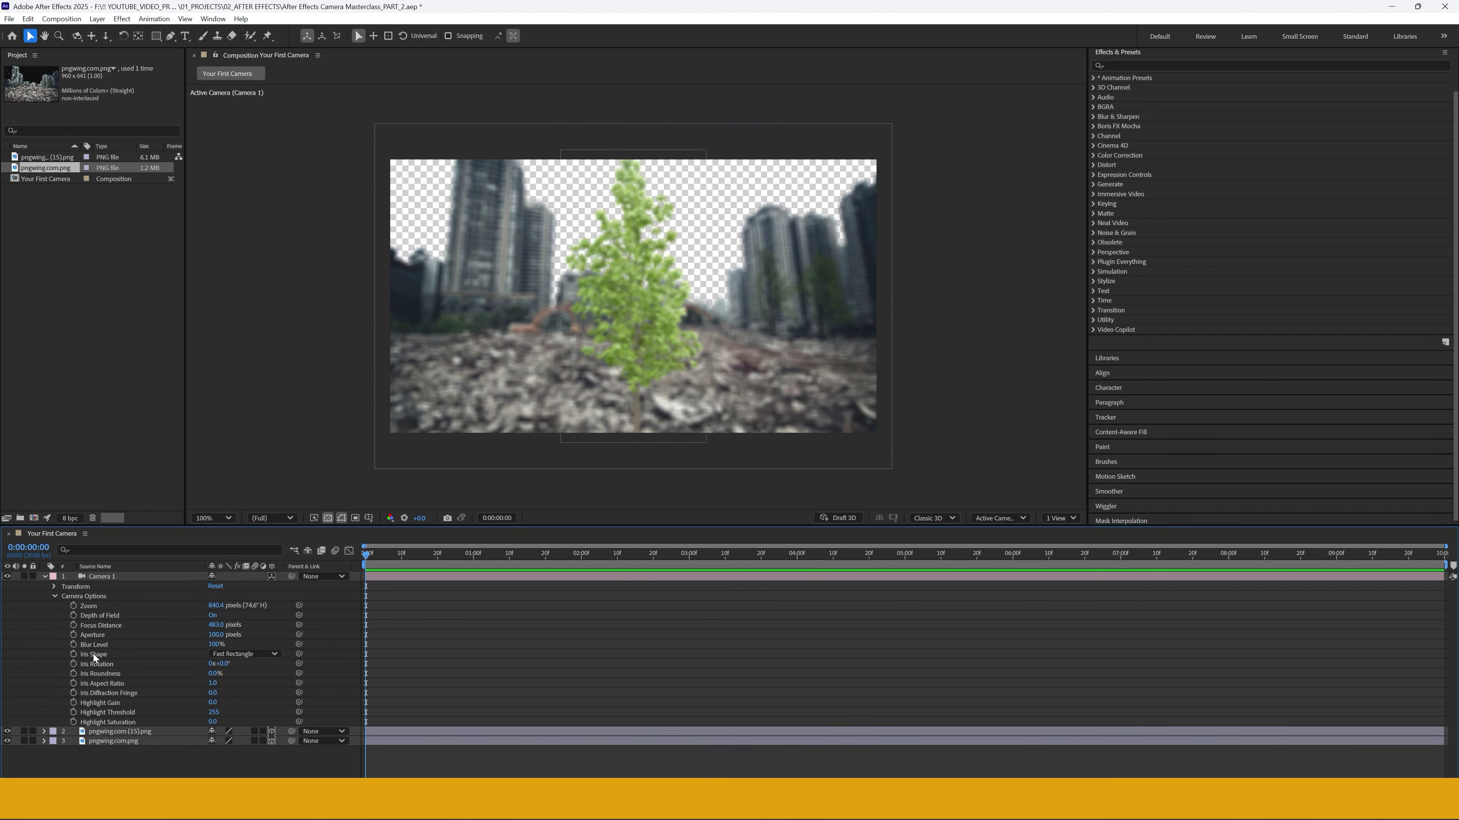
- Try the Triangle, Square and Pentagon iris shapes on Camera 1, comparing the blur in a close-up of the buildings and tree
{"action": "left_click", "coordinate": [216, 655]}
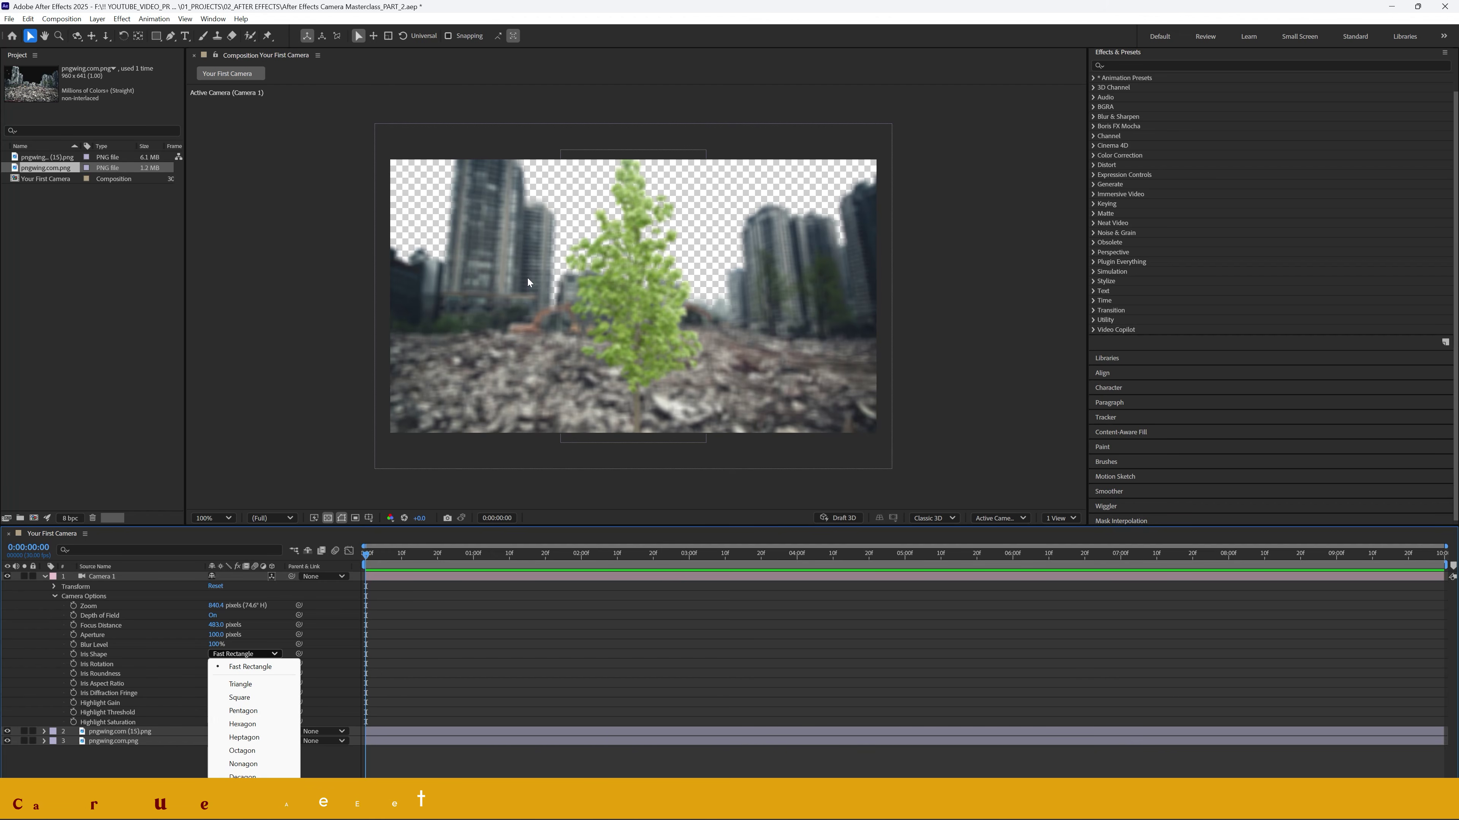
{"action": "left_click", "coordinate": [404, 325]}
{"action": "scroll", "coordinate": [517, 333], "scroll_direction": "up", "scroll_amount": 3}
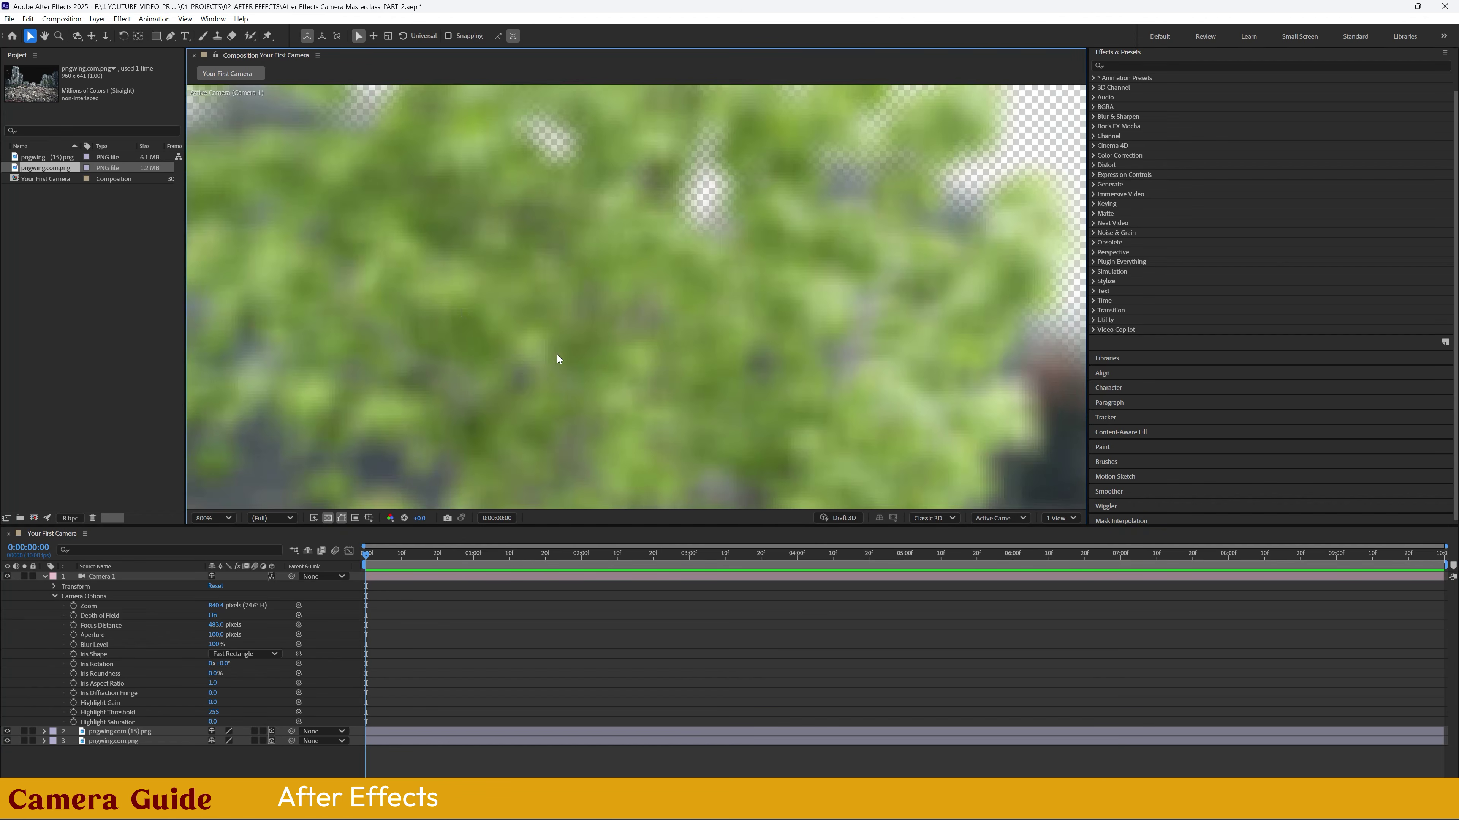
{"action": "scroll", "coordinate": [551, 350], "scroll_direction": "down", "scroll_amount": 1}
{"action": "left_click_drag", "start_coordinate": [398, 242], "coordinate": [721, 349]}
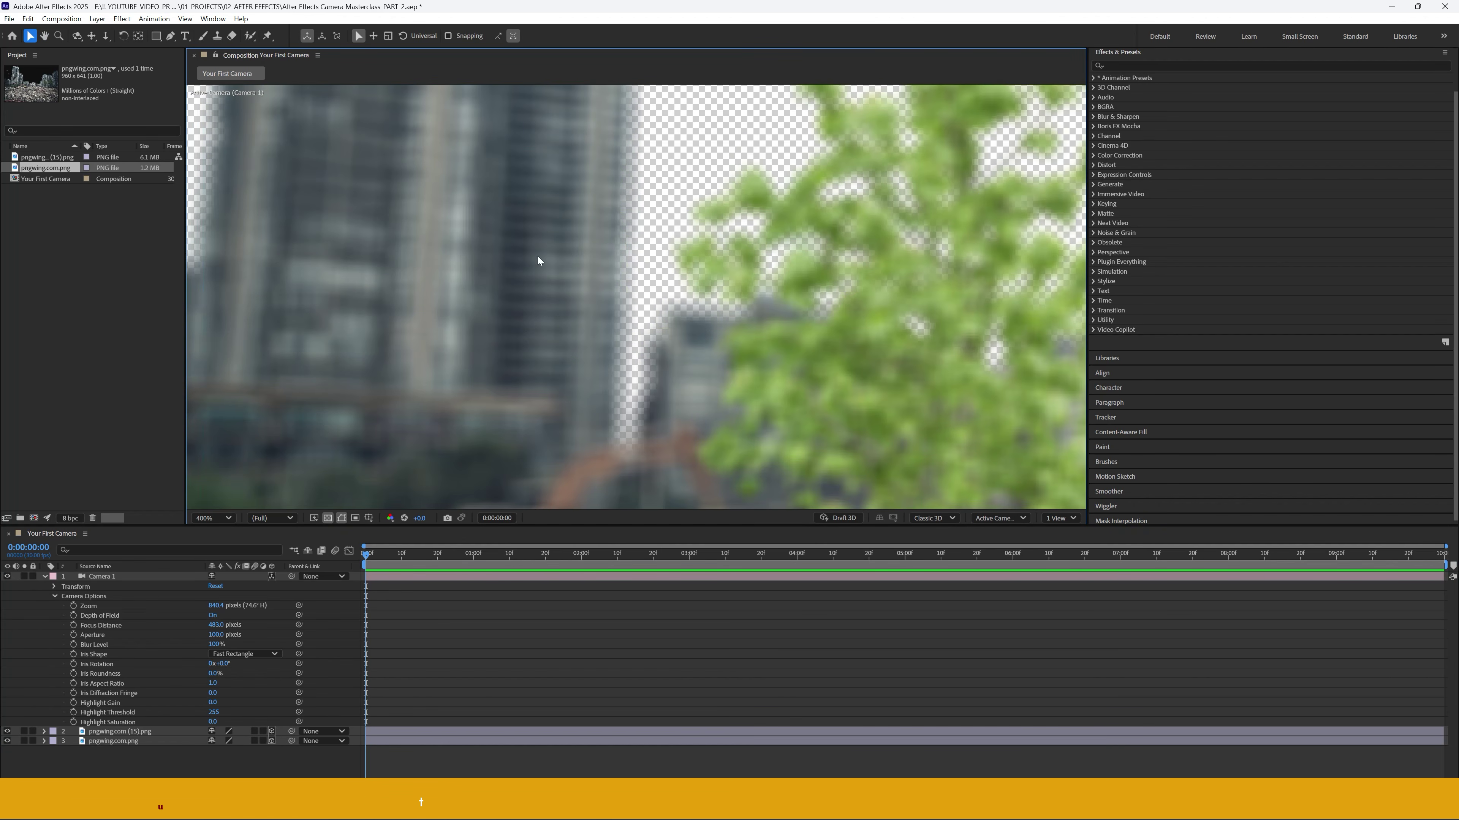
{"action": "left_click", "coordinate": [247, 654]}
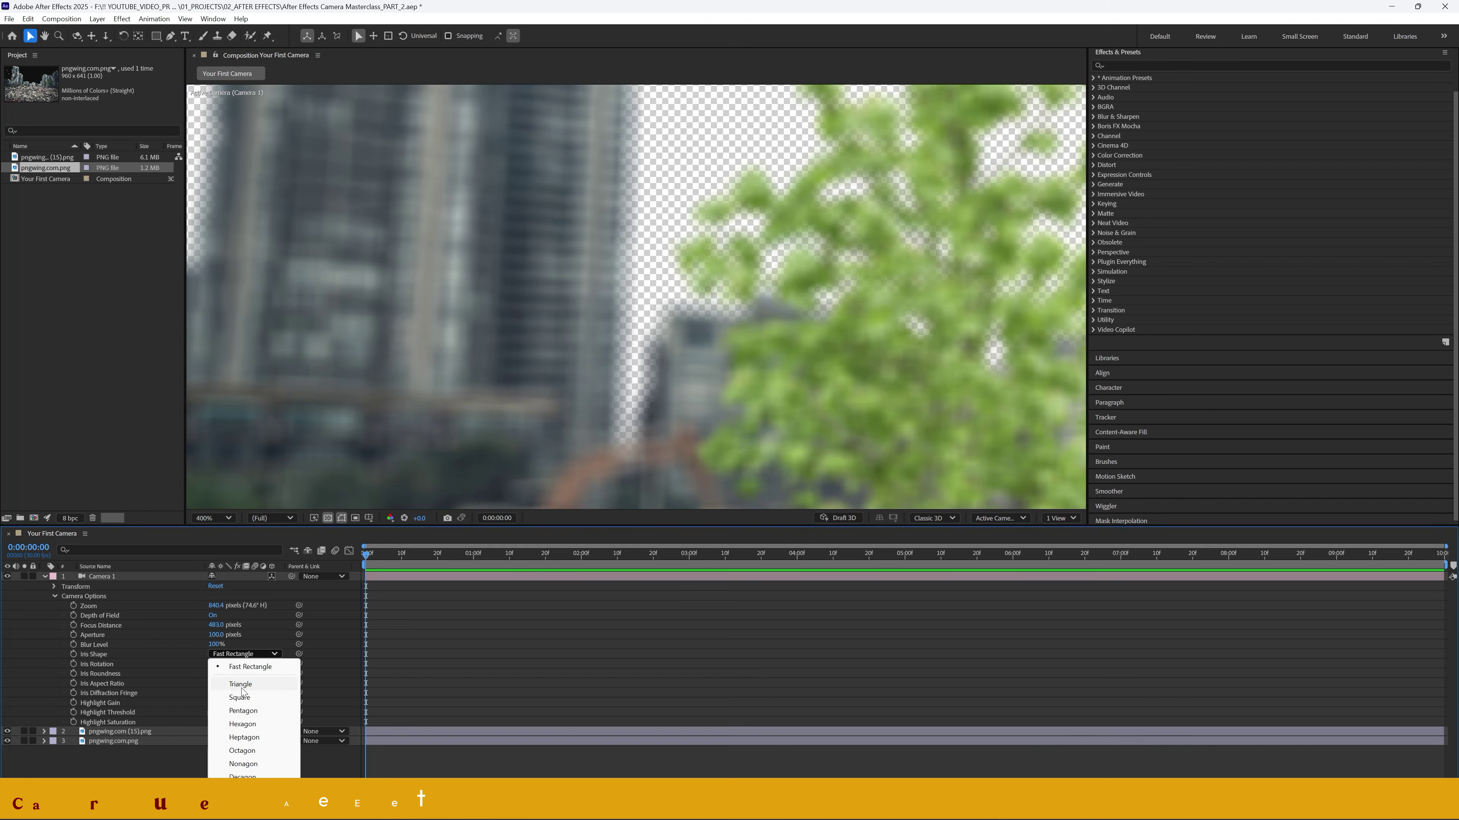
{"action": "left_click", "coordinate": [241, 684]}
{"action": "left_click", "coordinate": [245, 655]}
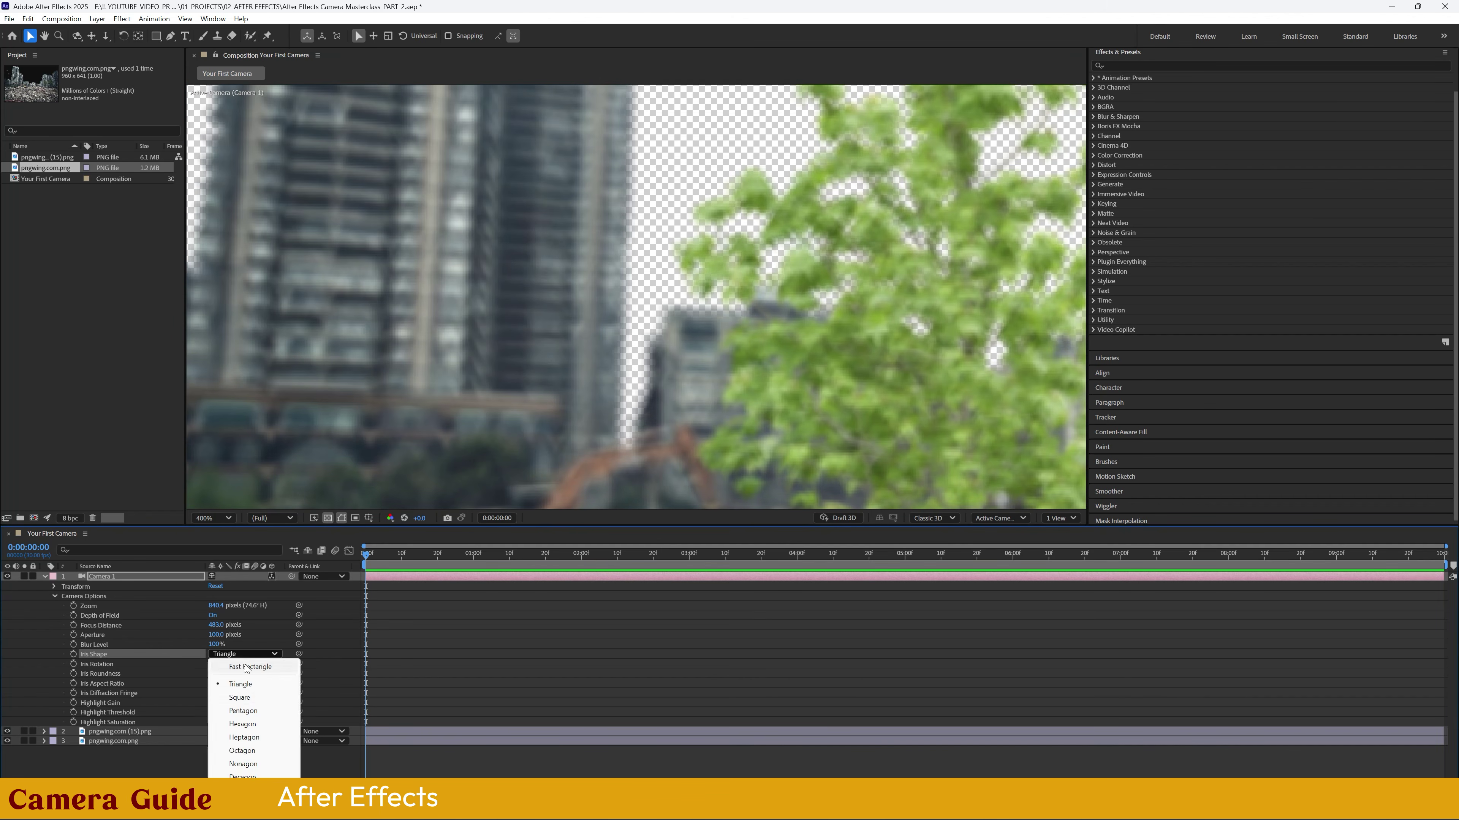
{"action": "left_click", "coordinate": [249, 698]}
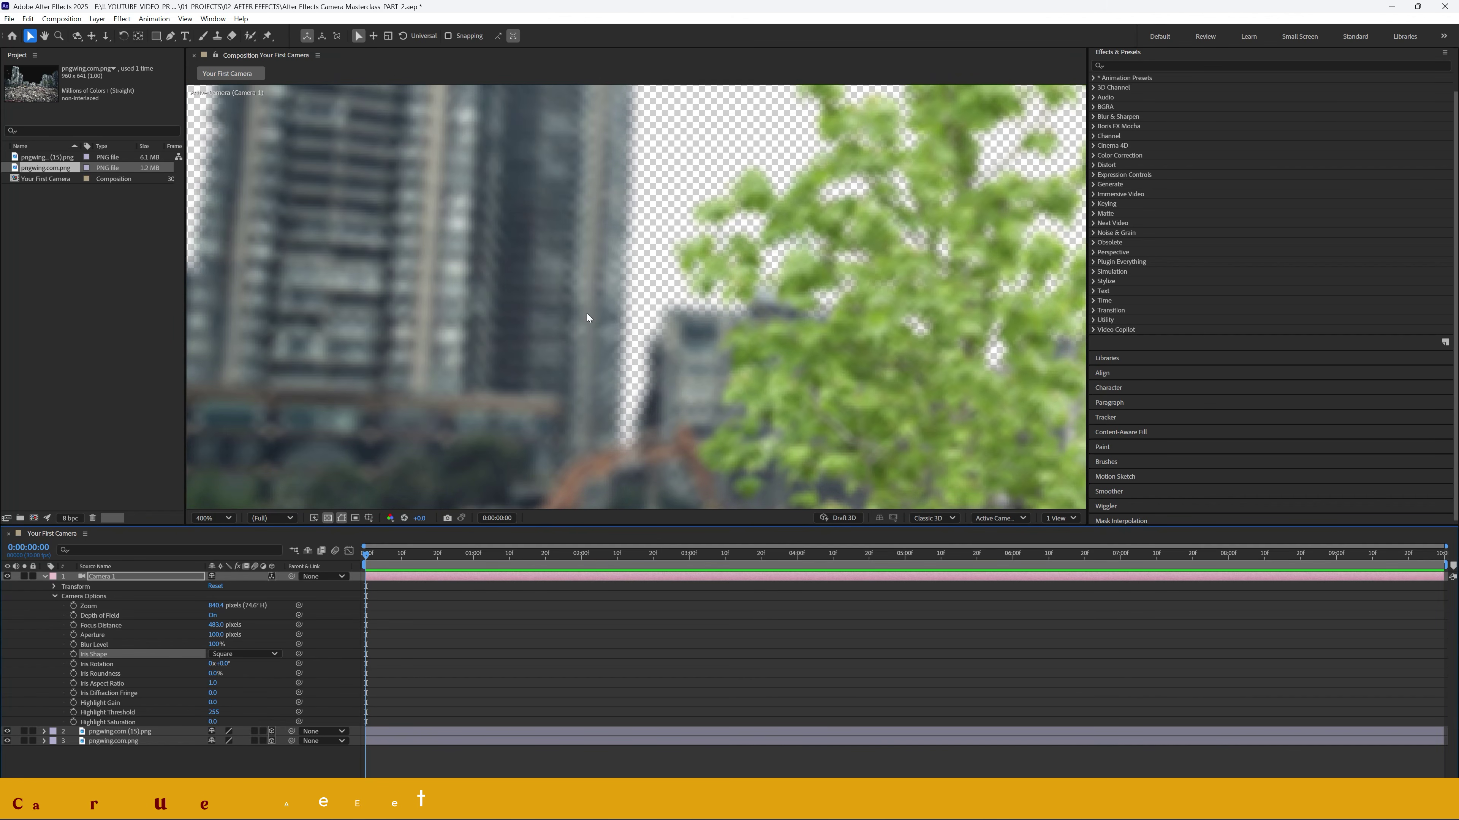
{"action": "left_click", "coordinate": [232, 656]}
{"action": "left_click", "coordinate": [251, 713]}
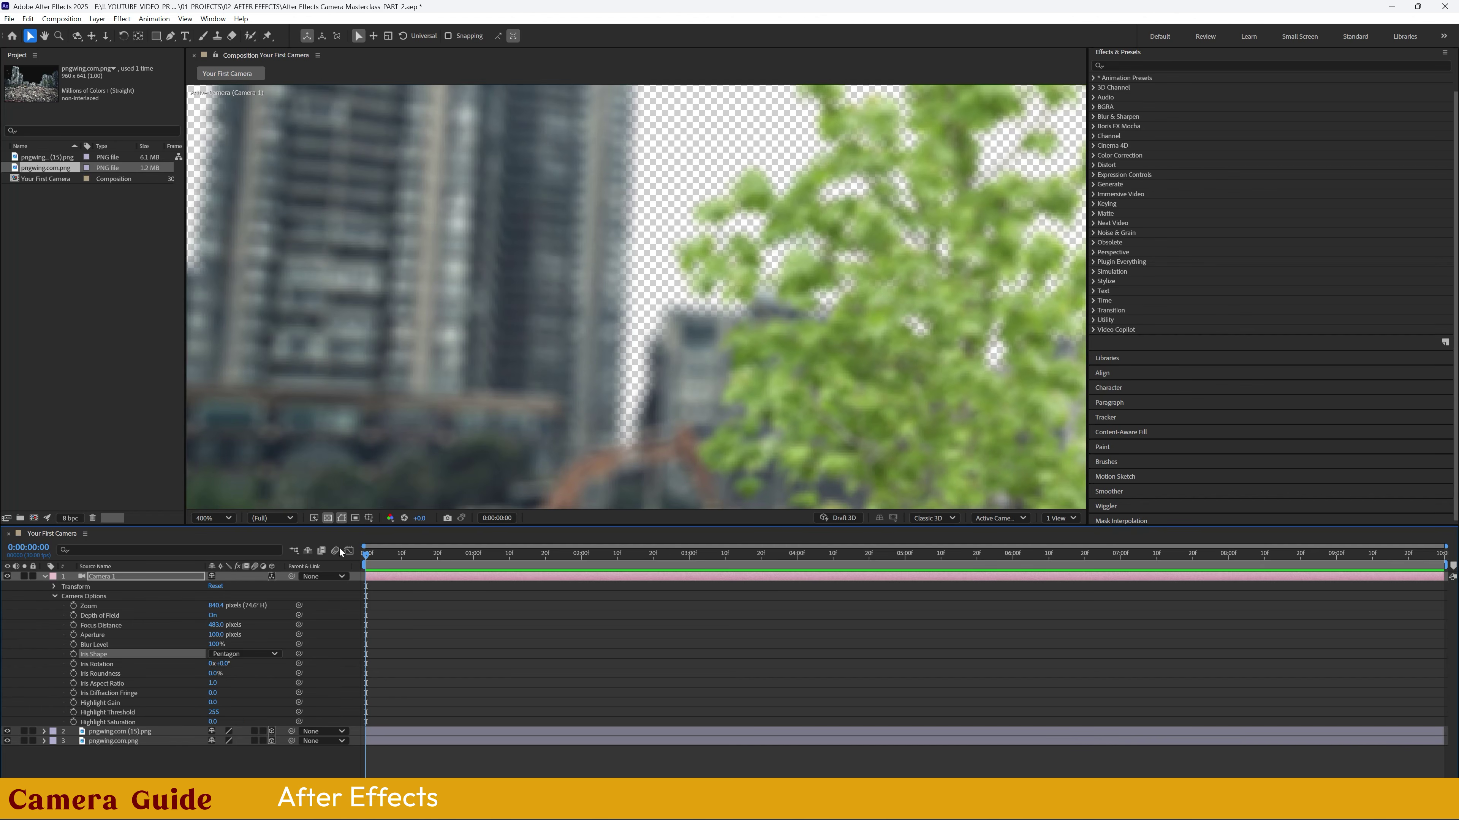
- Try the Hexagon iris shape on Camera 1, and set it back to Fast Rectangle
{"action": "left_click", "coordinate": [245, 655]}
{"action": "left_click", "coordinate": [242, 725]}
{"action": "left_click", "coordinate": [243, 654]}
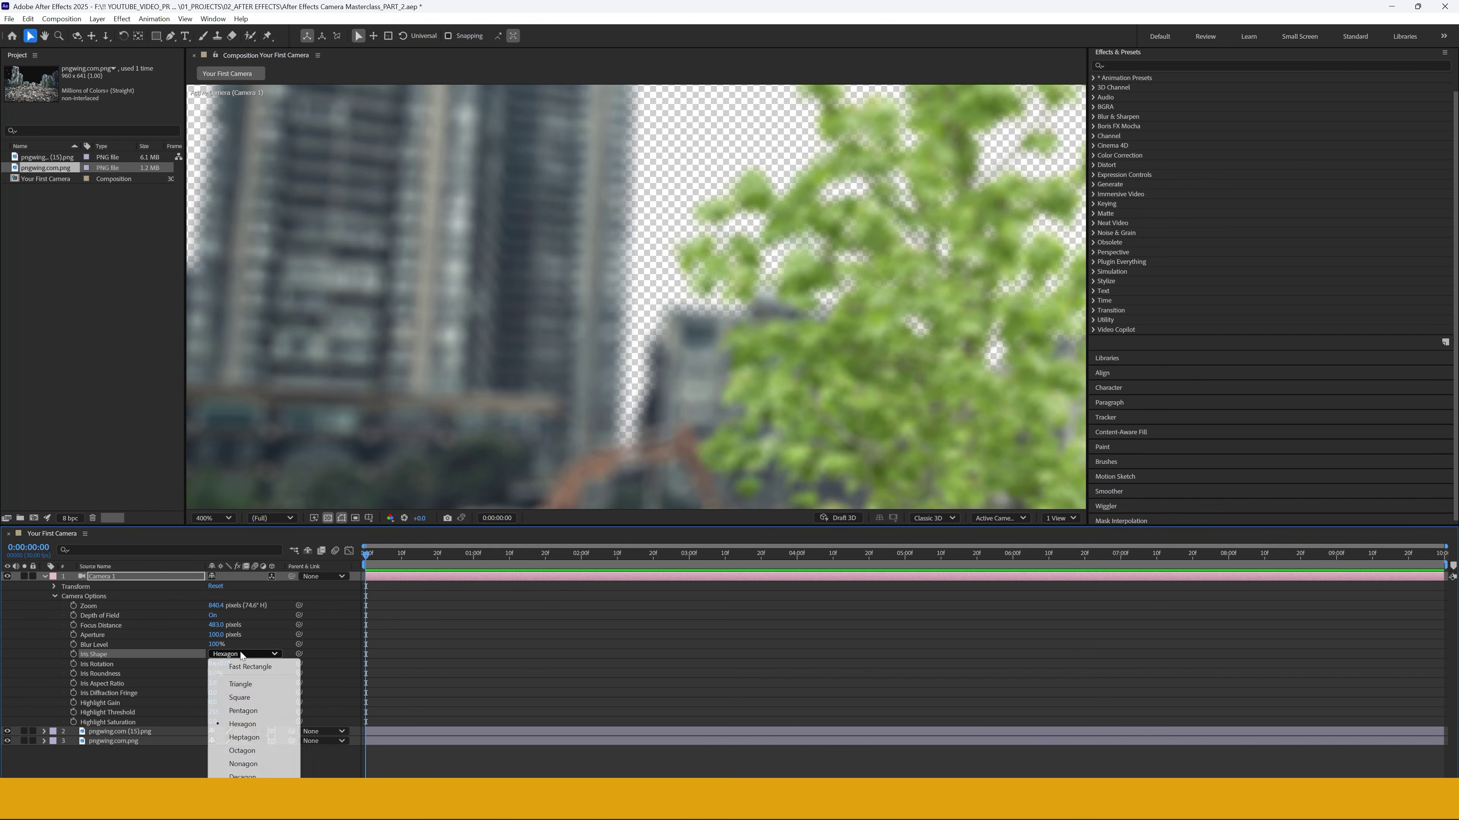
{"action": "left_click", "coordinate": [243, 668]}
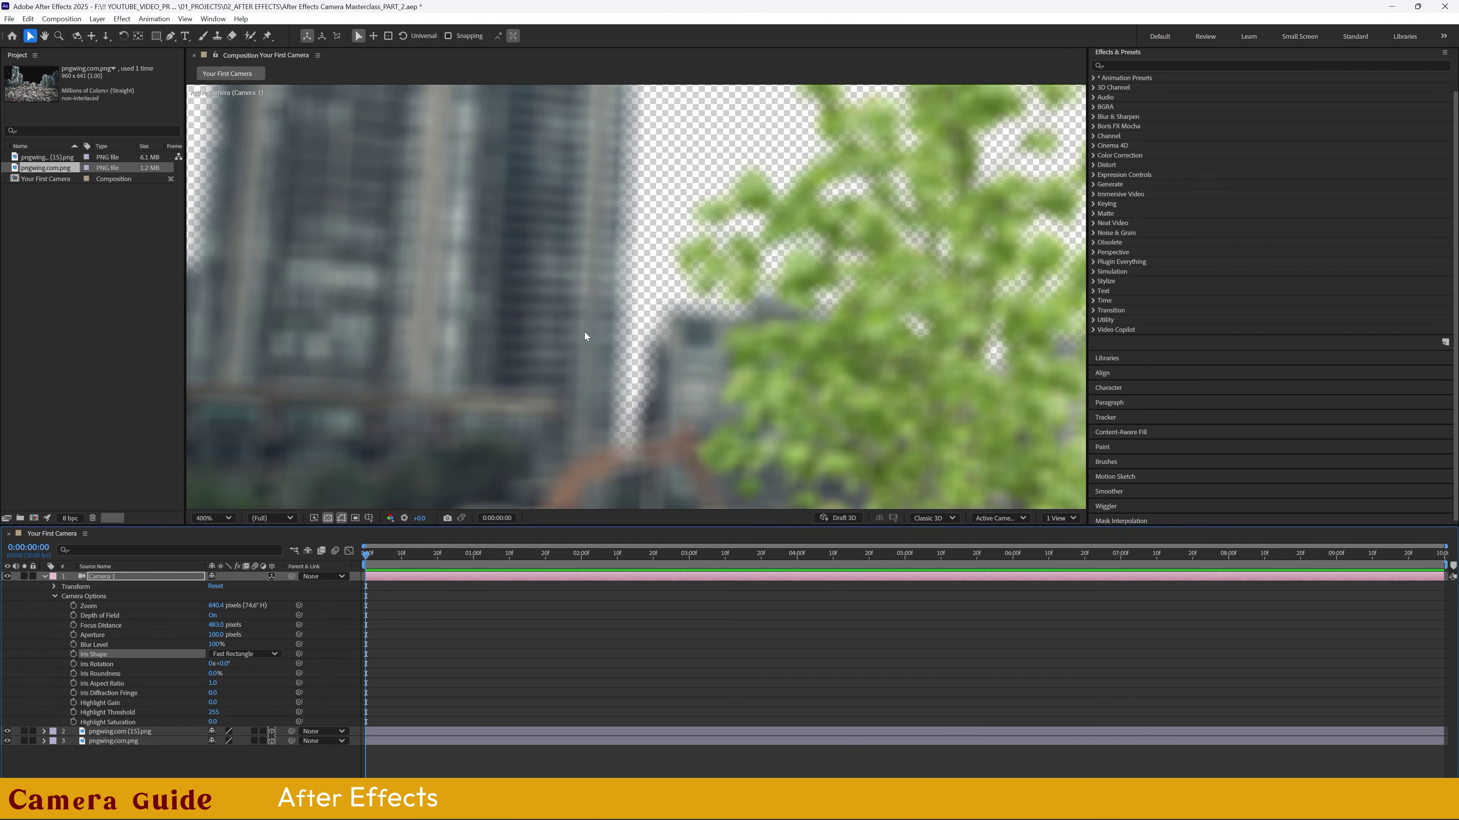
{"action": "scroll", "coordinate": [586, 336], "scroll_direction": "down", "scroll_amount": 2}
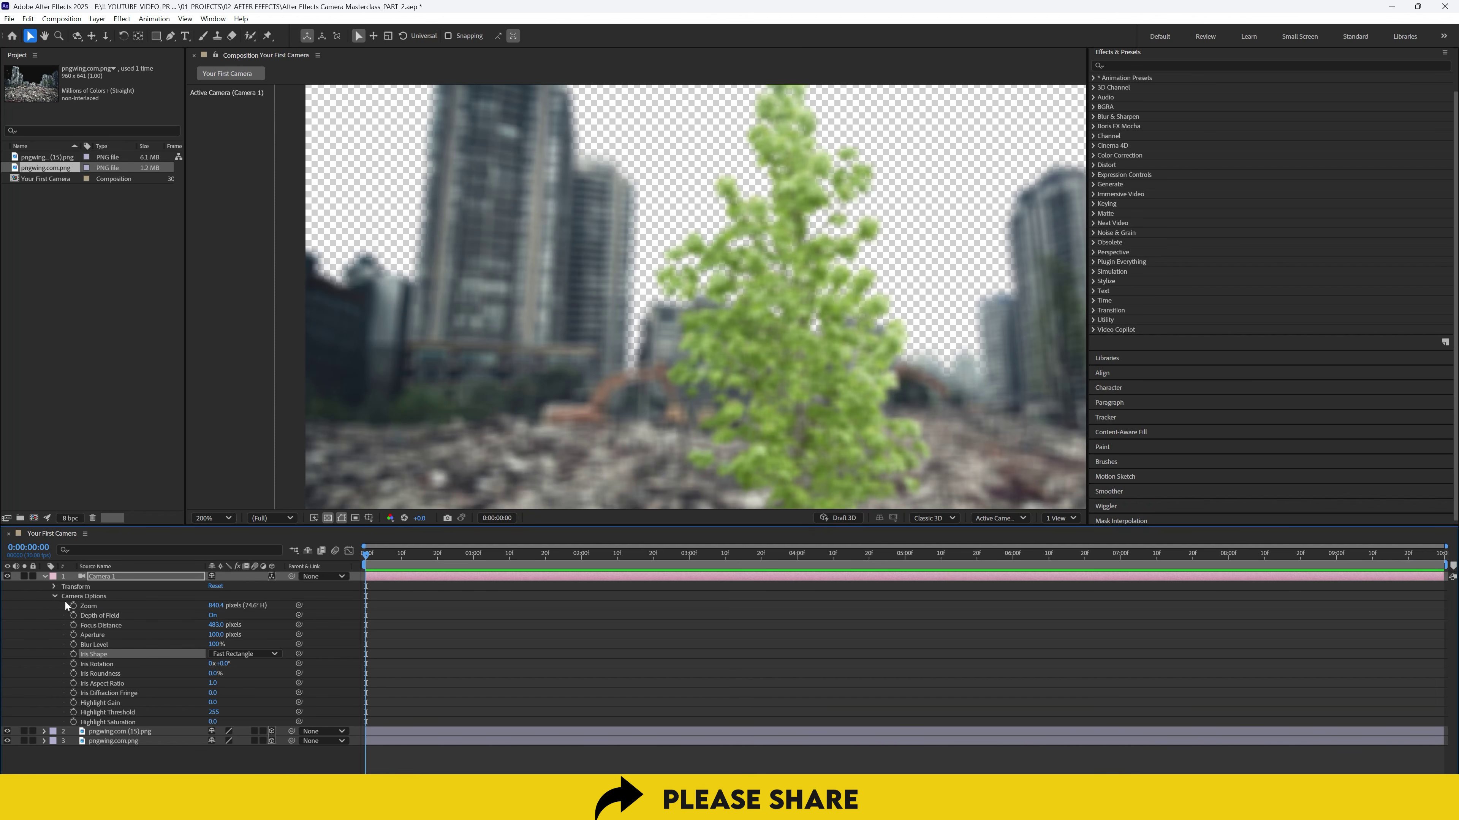
- Collapse Camera 1 and its Camera Options in the timeline after checking its Transform properties
{"action": "left_click", "coordinate": [55, 596]}
{"action": "left_click", "coordinate": [53, 587]}
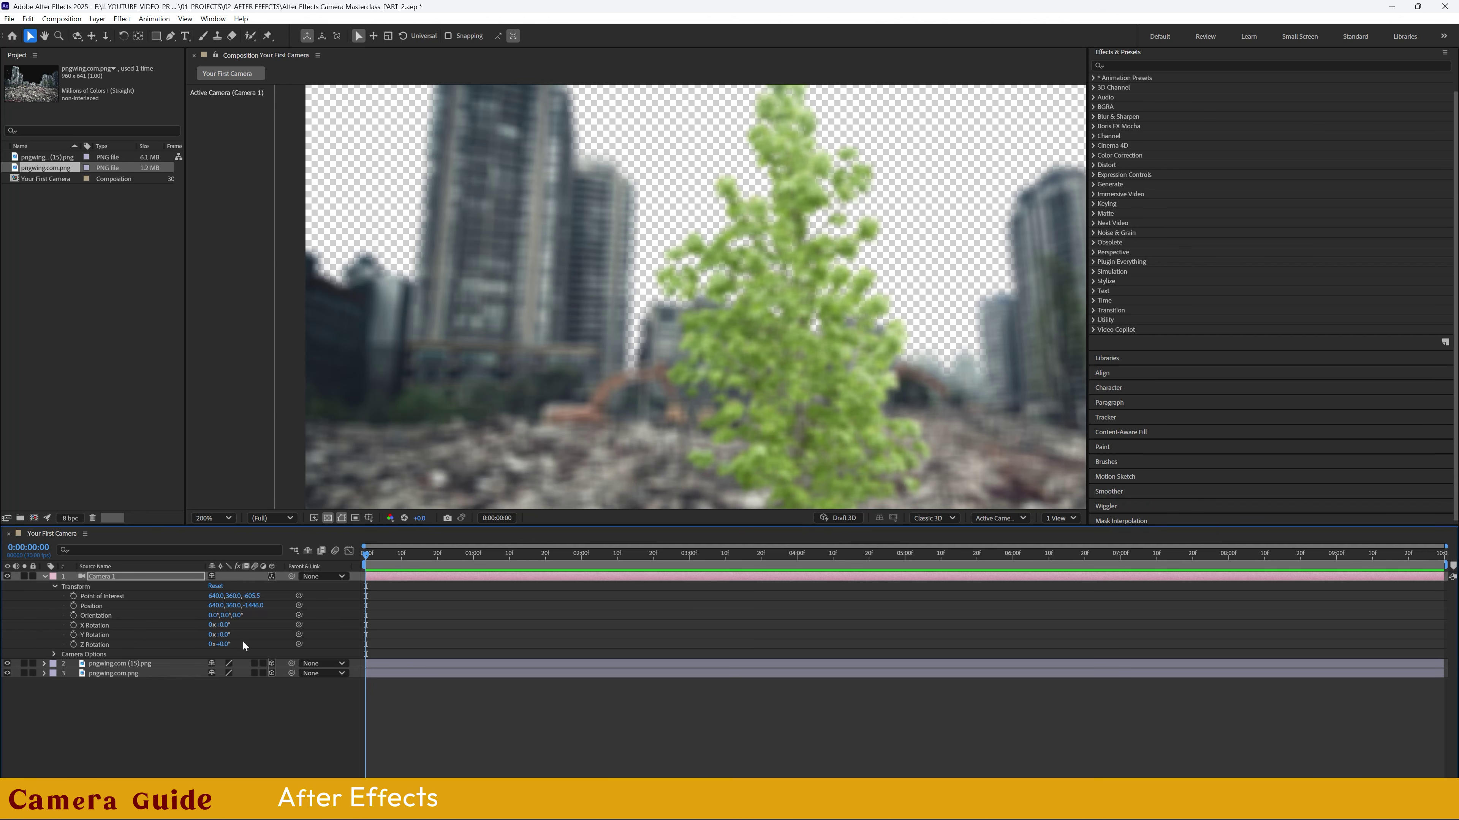
{"action": "left_click", "coordinate": [44, 577]}
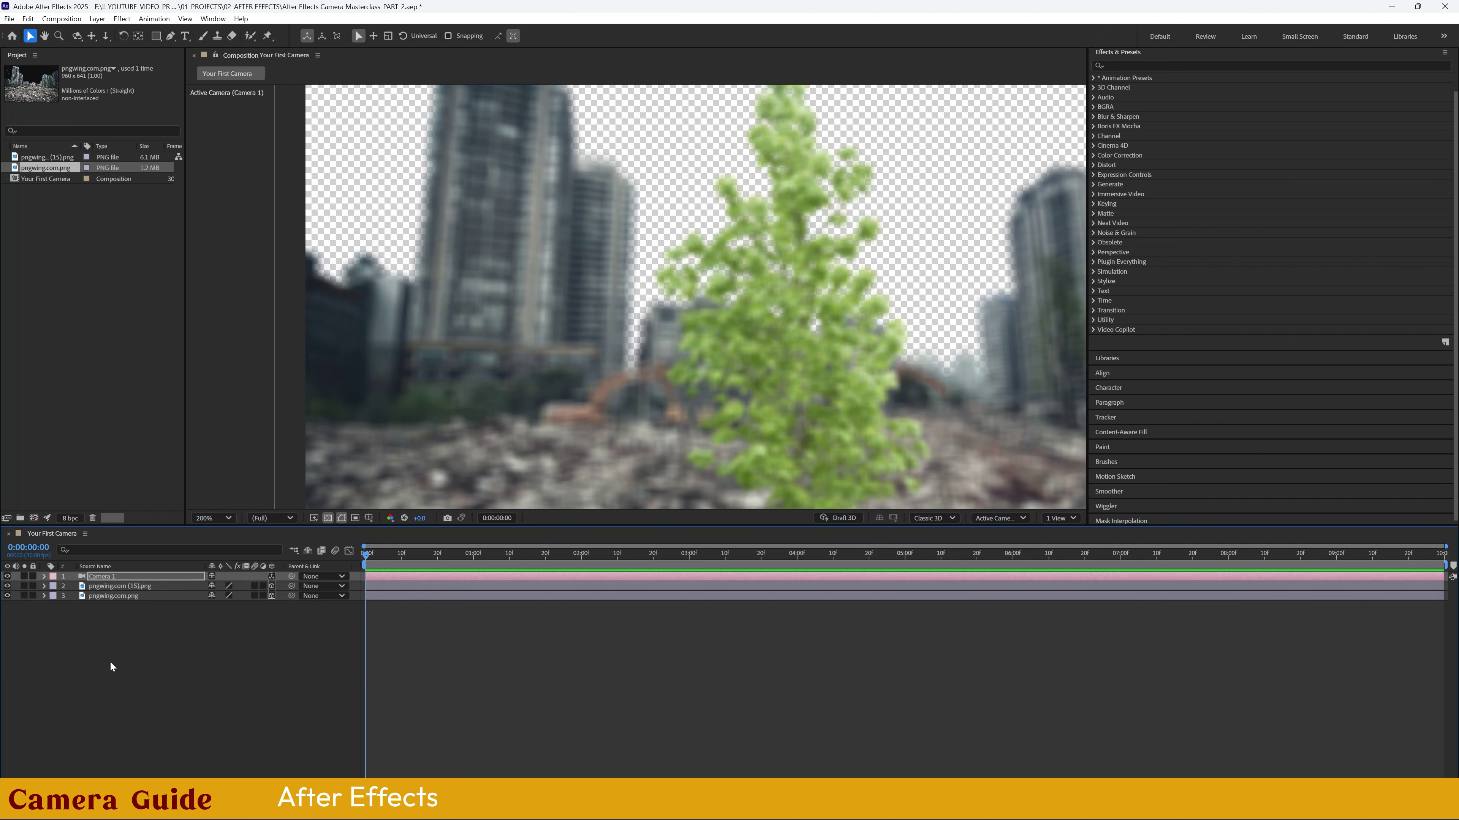
{"action": "scroll", "coordinate": [649, 325], "scroll_direction": "down", "scroll_amount": 1}
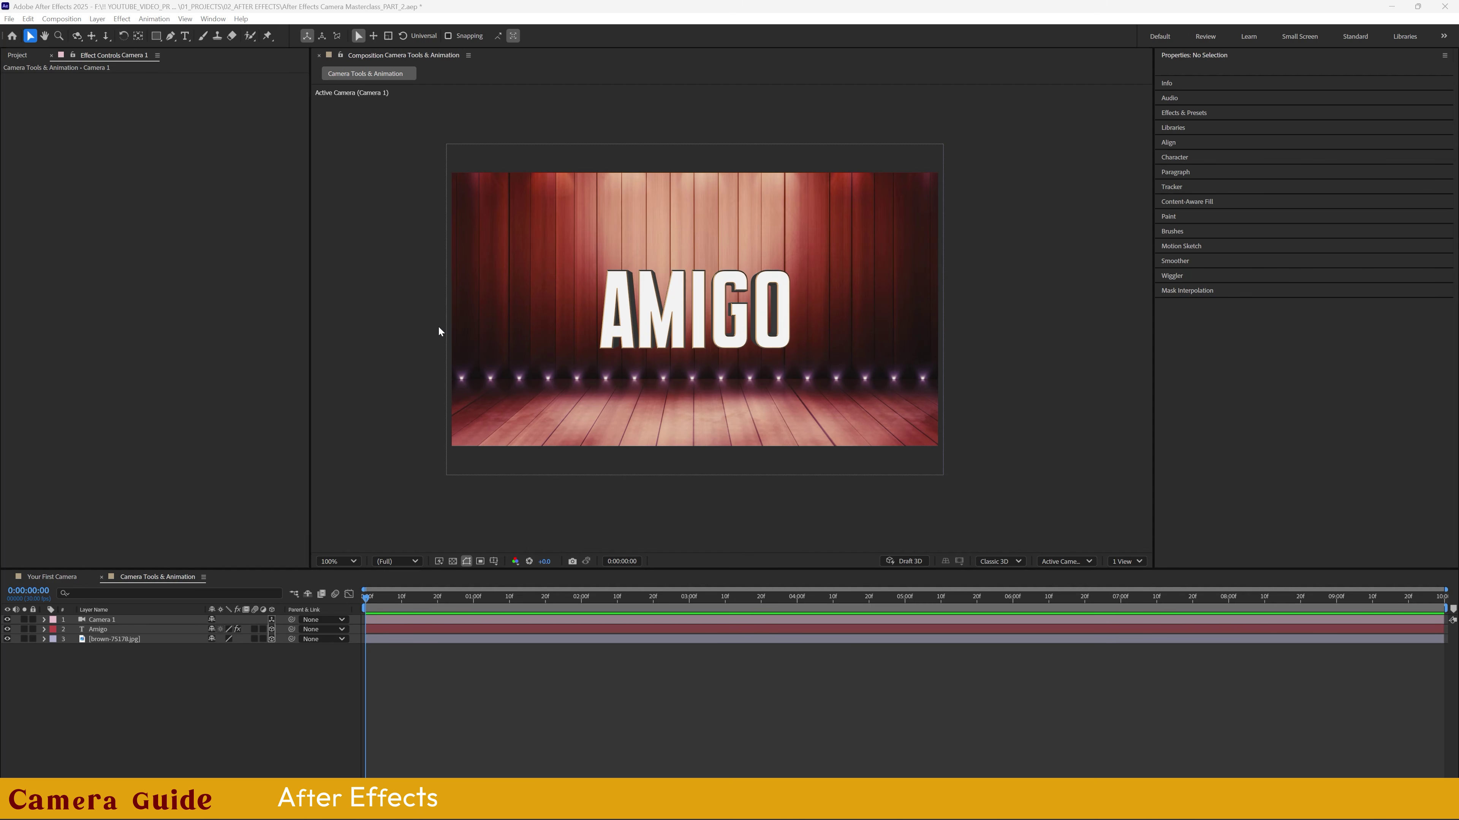
- Examine the Amigo text layer with its Element effect and the brown-75178.jpg background layer in the Camera Tools & Animation composition
{"action": "left_click", "coordinate": [223, 693]}
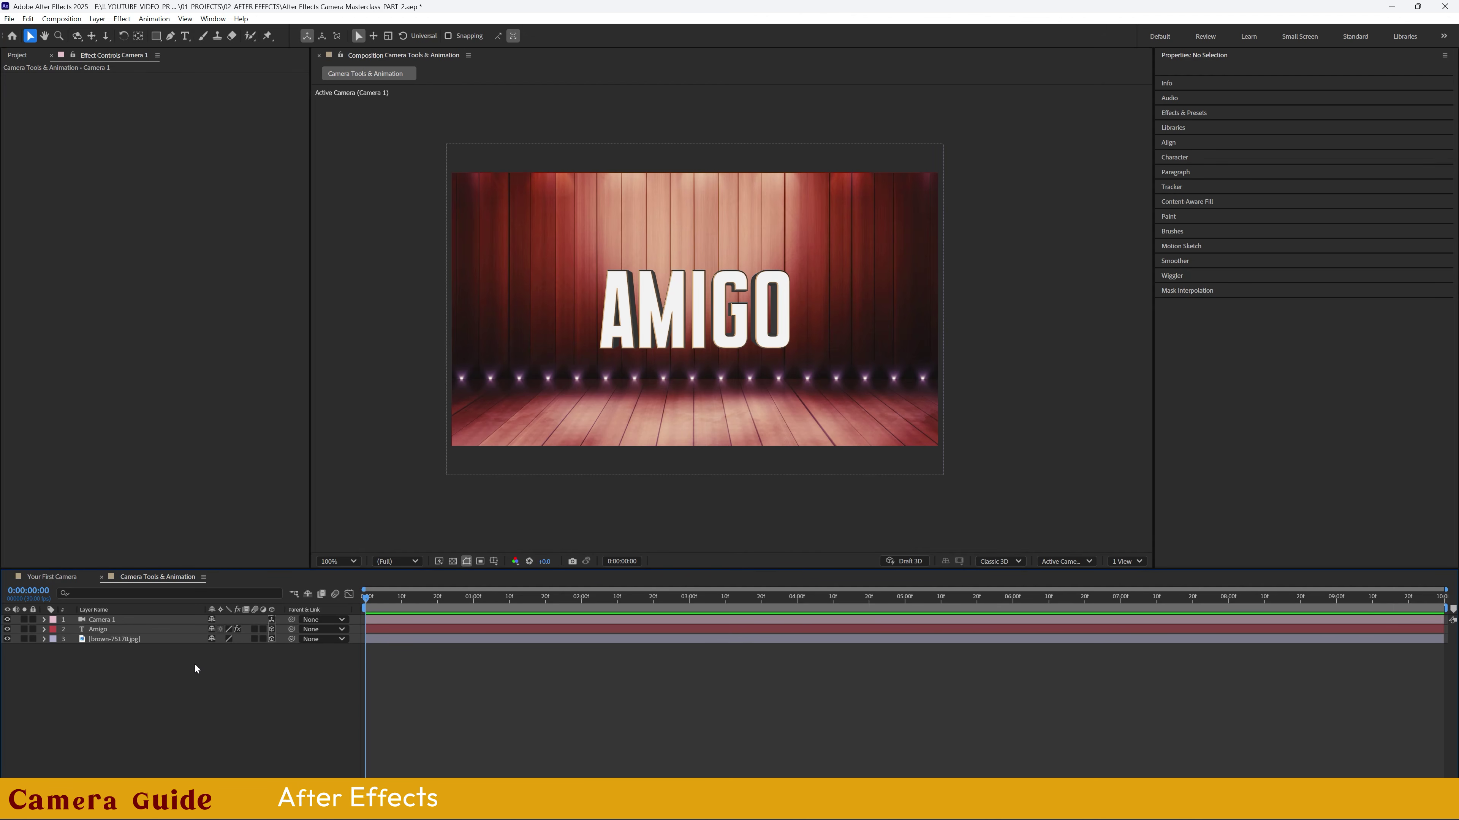
{"action": "left_click", "coordinate": [97, 629]}
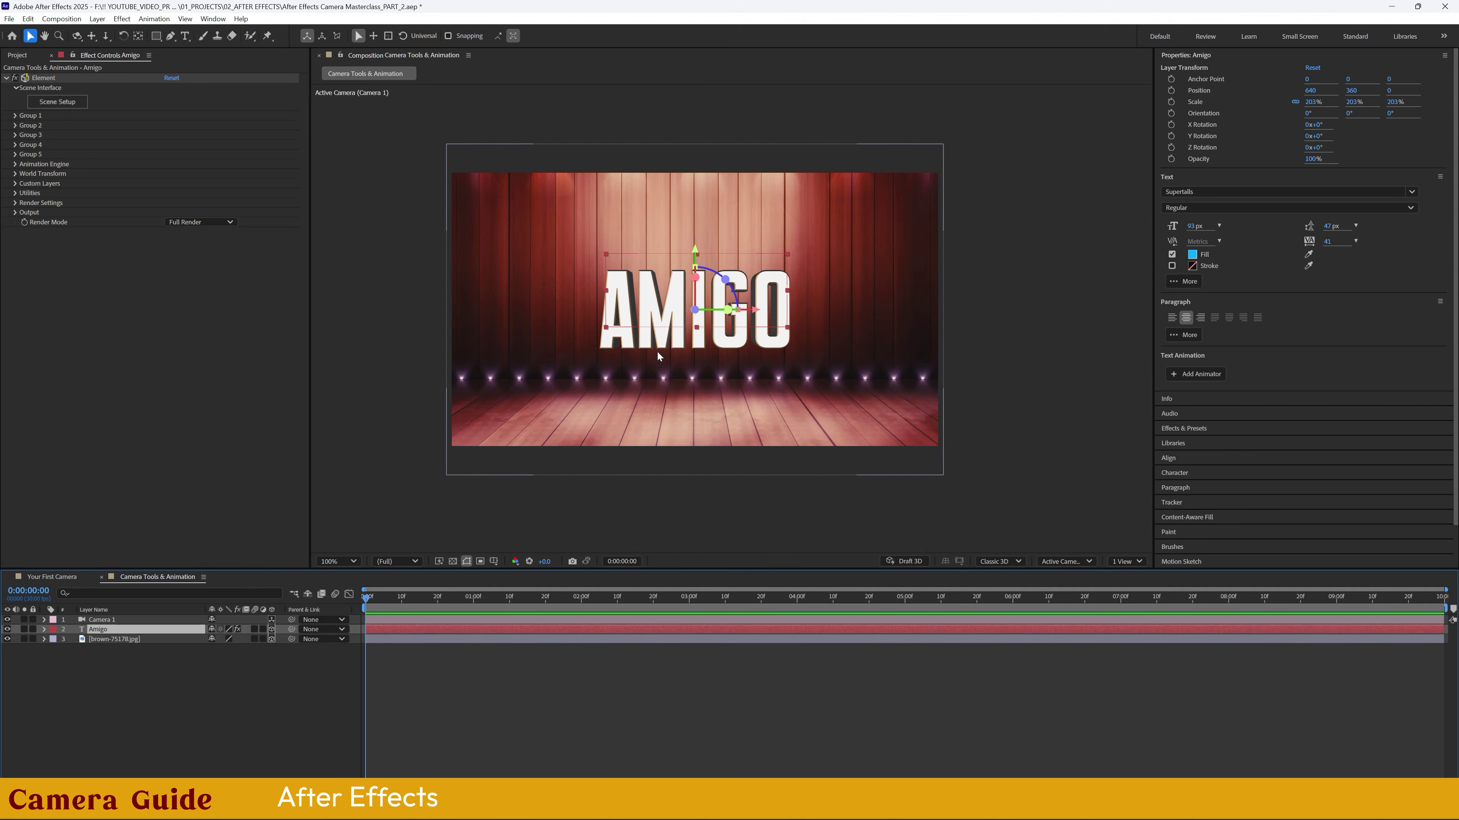
{"action": "left_click", "coordinate": [153, 733]}
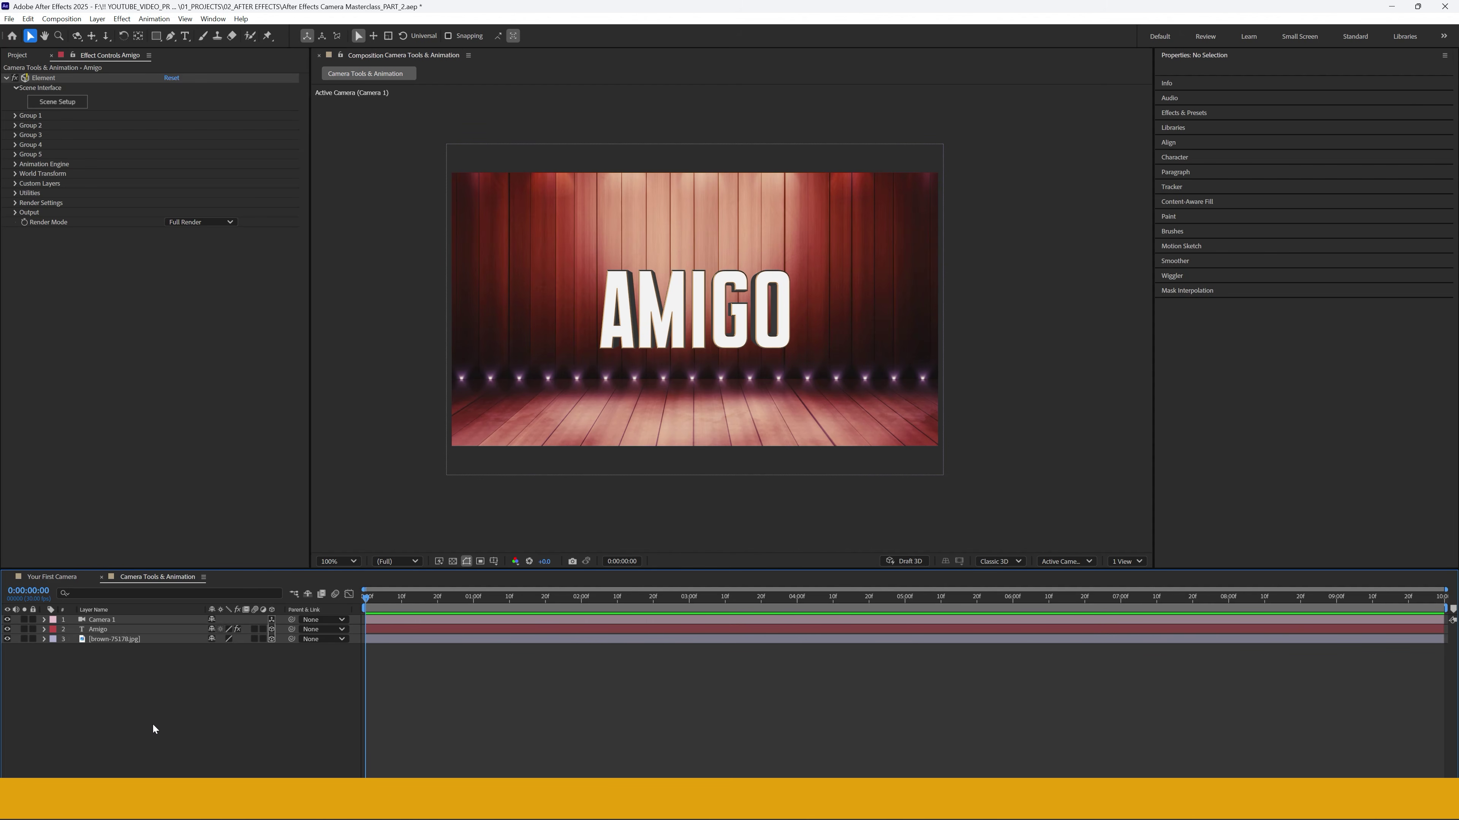
{"action": "left_click", "coordinate": [7, 78]}
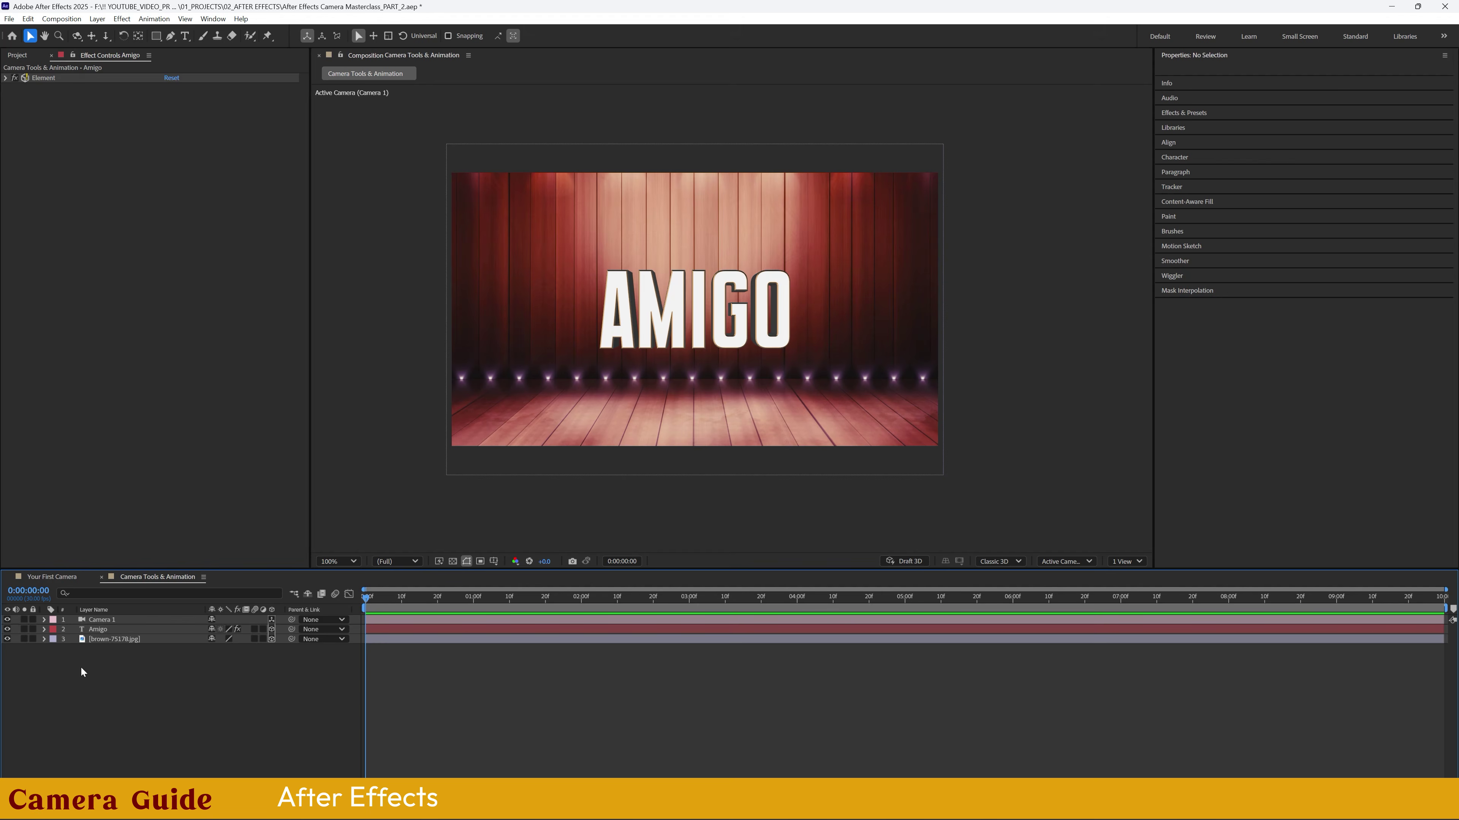
{"action": "left_click", "coordinate": [109, 639]}
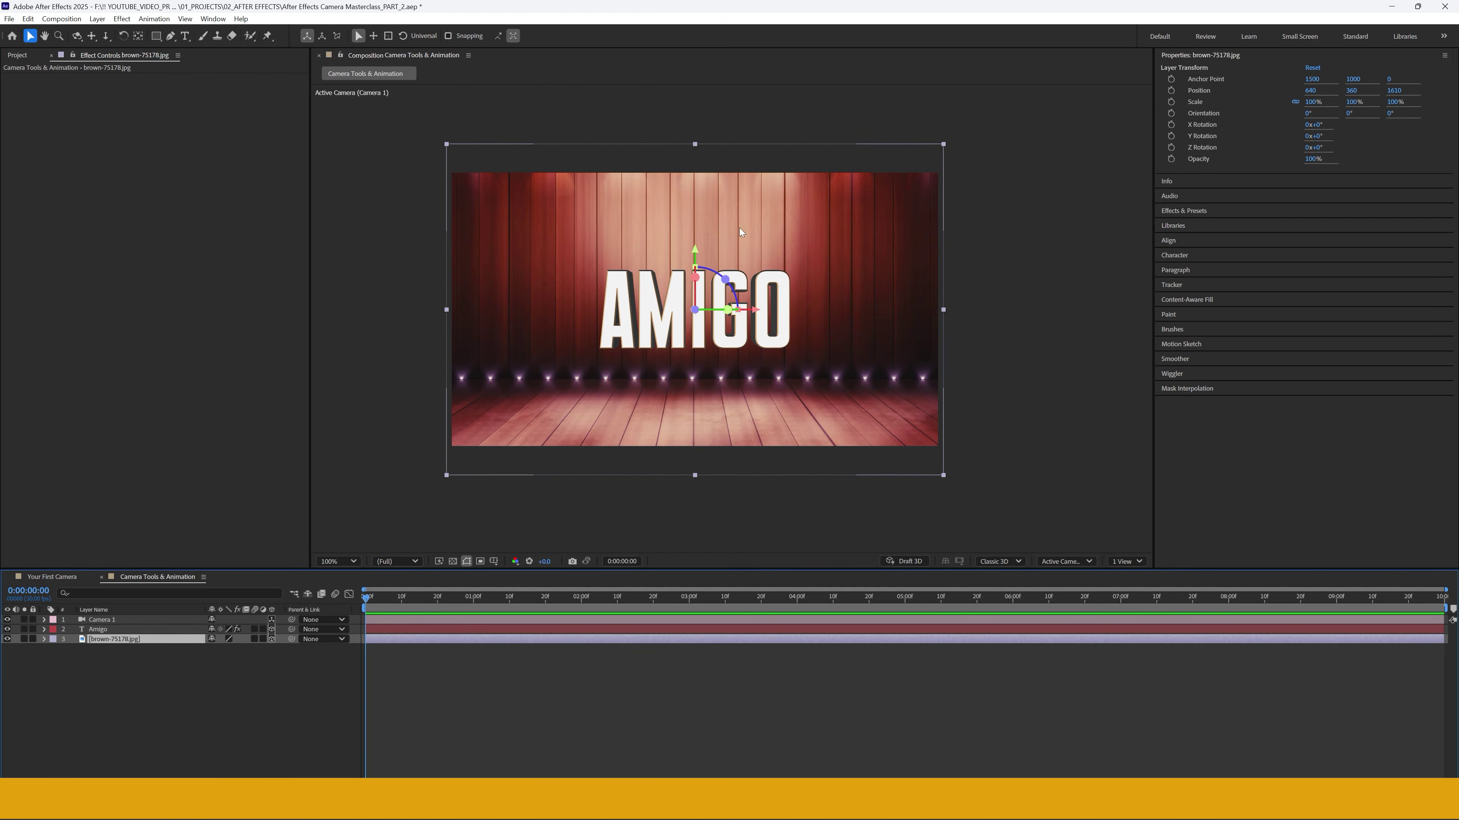
{"action": "left_click", "coordinate": [60, 680]}
- Reveal Camera 1's Transform properties and enable keyframing for Position, Orientation and Point of Interest at 0 seconds
{"action": "left_click", "coordinate": [105, 620]}
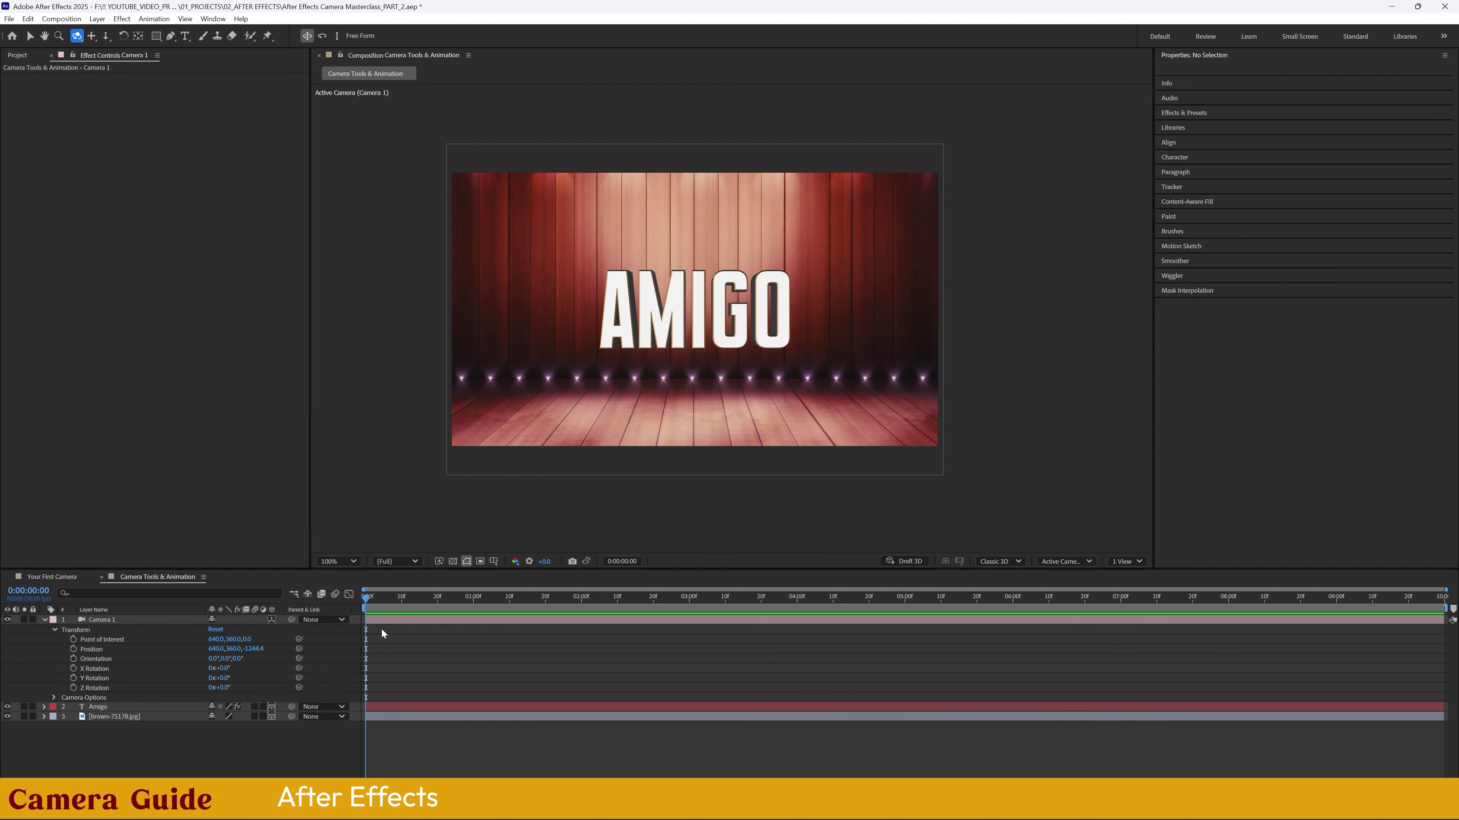
{"action": "left_click", "coordinate": [382, 630]}
{"action": "left_click", "coordinate": [73, 649]}
{"action": "left_click", "coordinate": [74, 659]}
{"action": "left_click", "coordinate": [74, 640]}
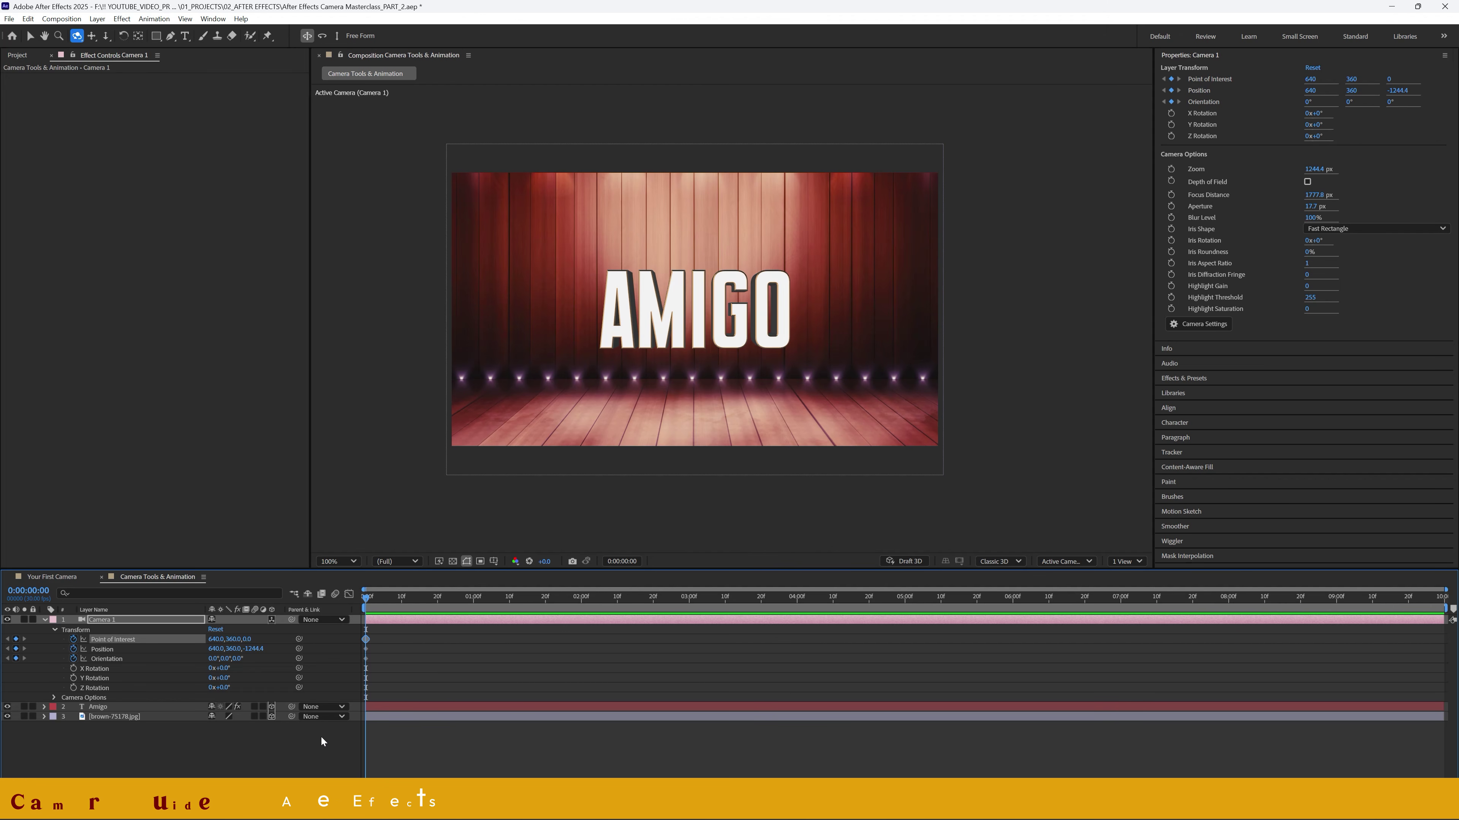
- Orbit Camera 1 around AMIGO to a Position of about 22, 344, -1147 at 0 seconds and about 1116, 365, -1202 at 5 seconds
{"action": "left_click_drag", "start_coordinate": [386, 597], "coordinate": [353, 618]}
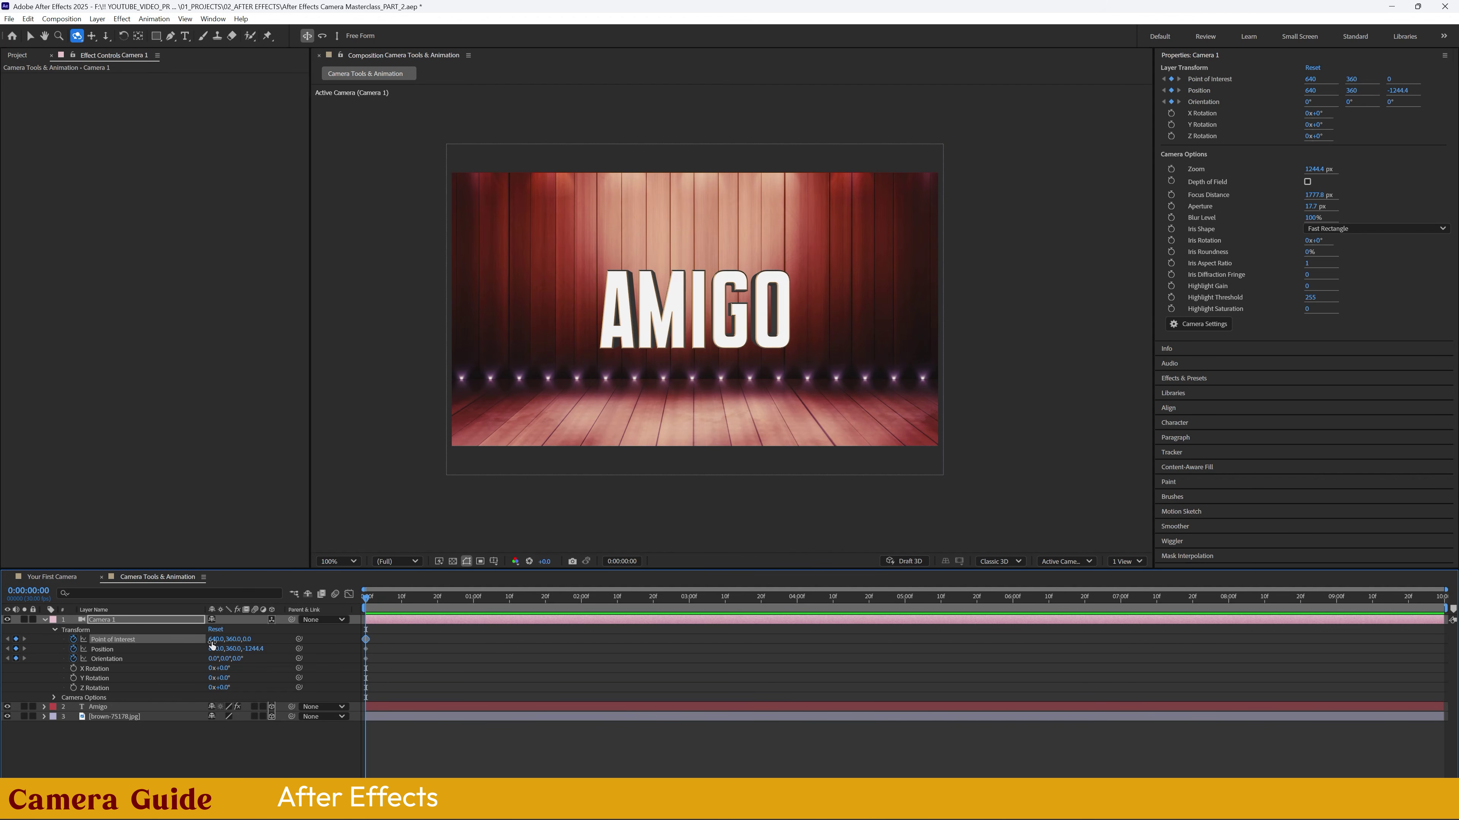
{"action": "left_click_drag", "start_coordinate": [636, 326], "coordinate": [693, 315]}
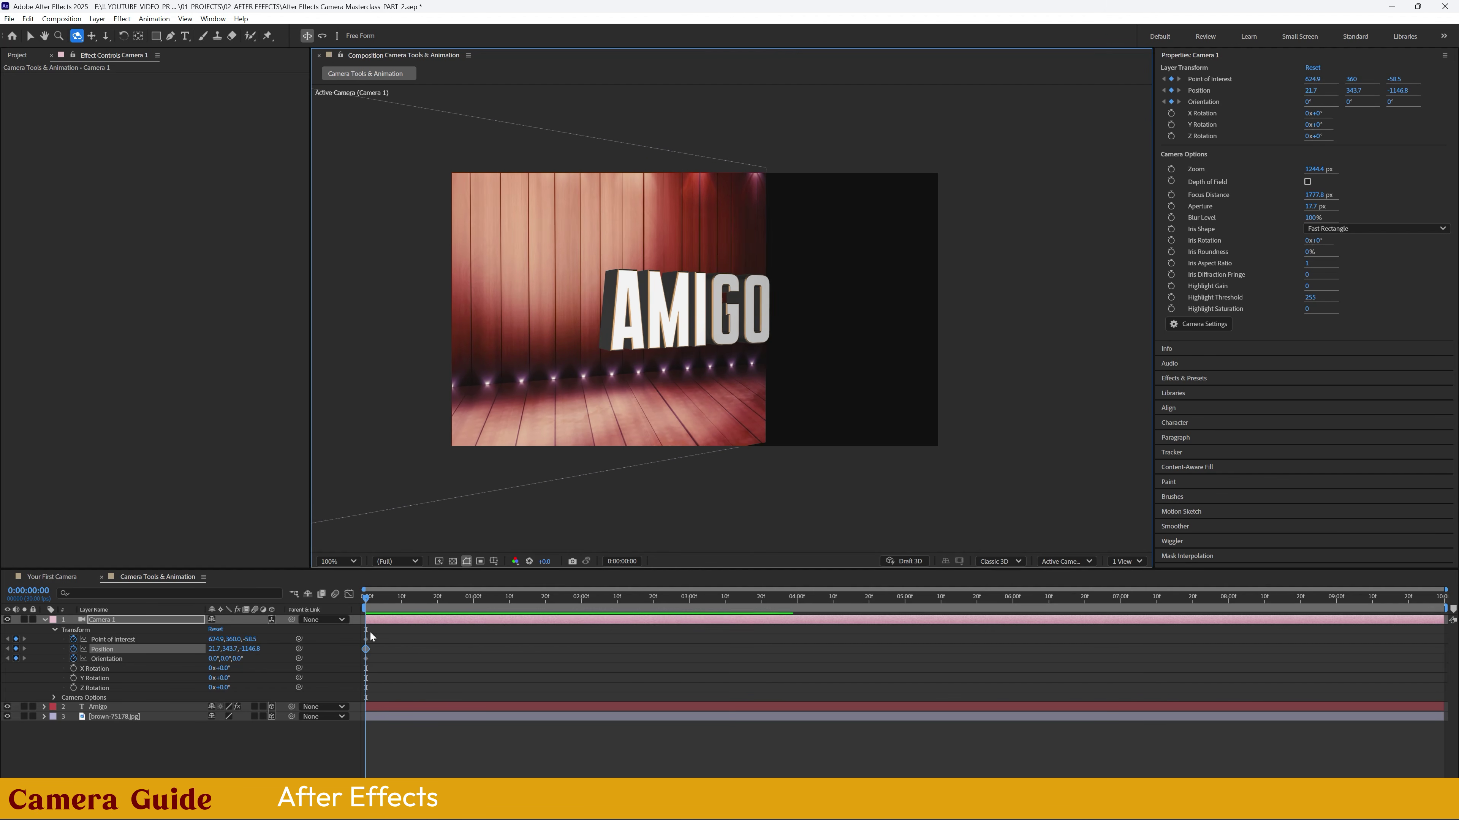
{"action": "left_click_drag", "start_coordinate": [366, 604], "coordinate": [904, 621]}
{"action": "left_click_drag", "start_coordinate": [761, 328], "coordinate": [682, 331]}
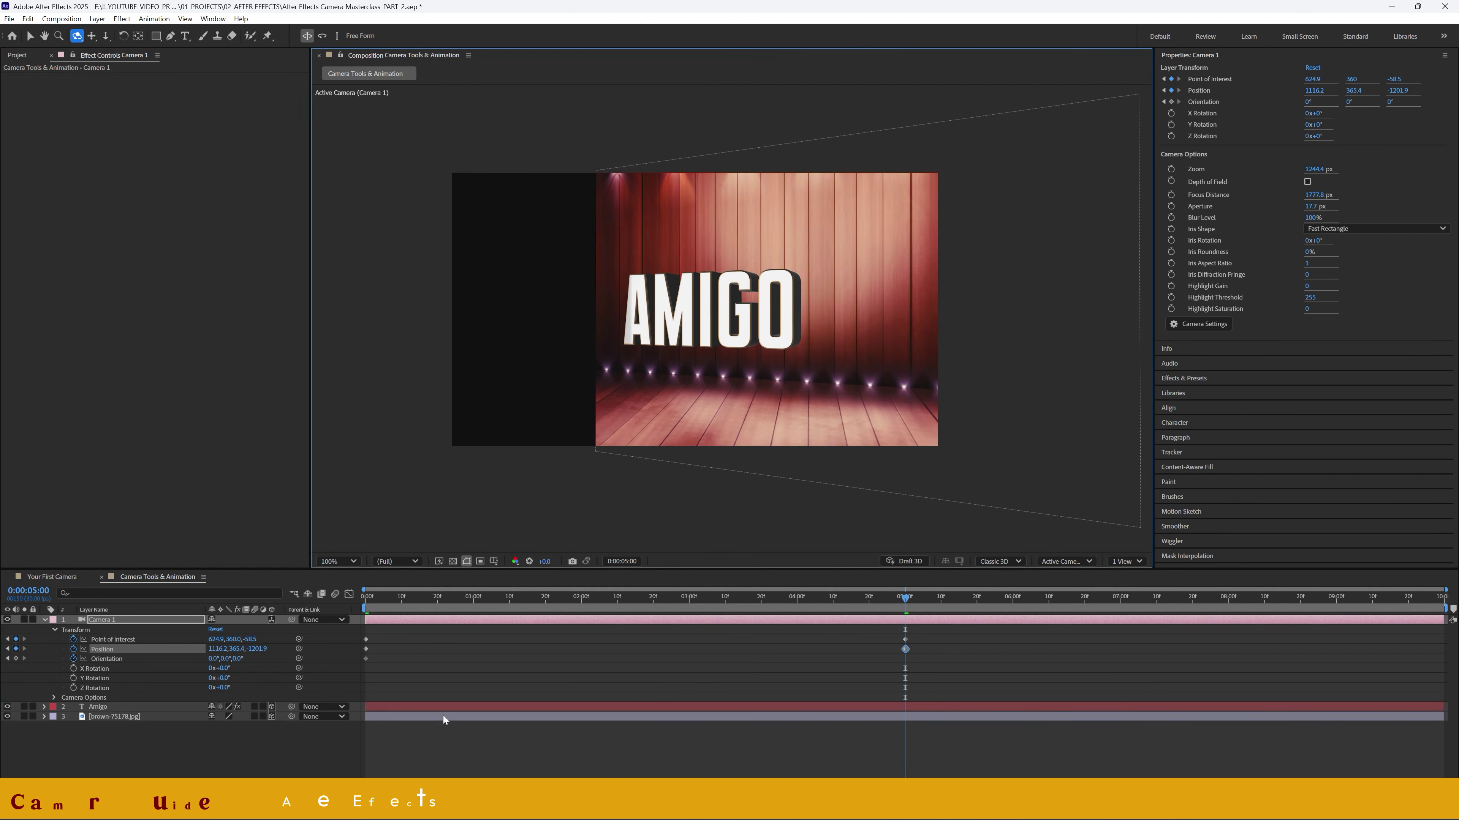
- Remove the Orientation keyframing from Camera 1, leaving only Point of Interest and Position animated
{"action": "left_click", "coordinate": [725, 629]}
{"action": "left_click", "coordinate": [723, 601]}
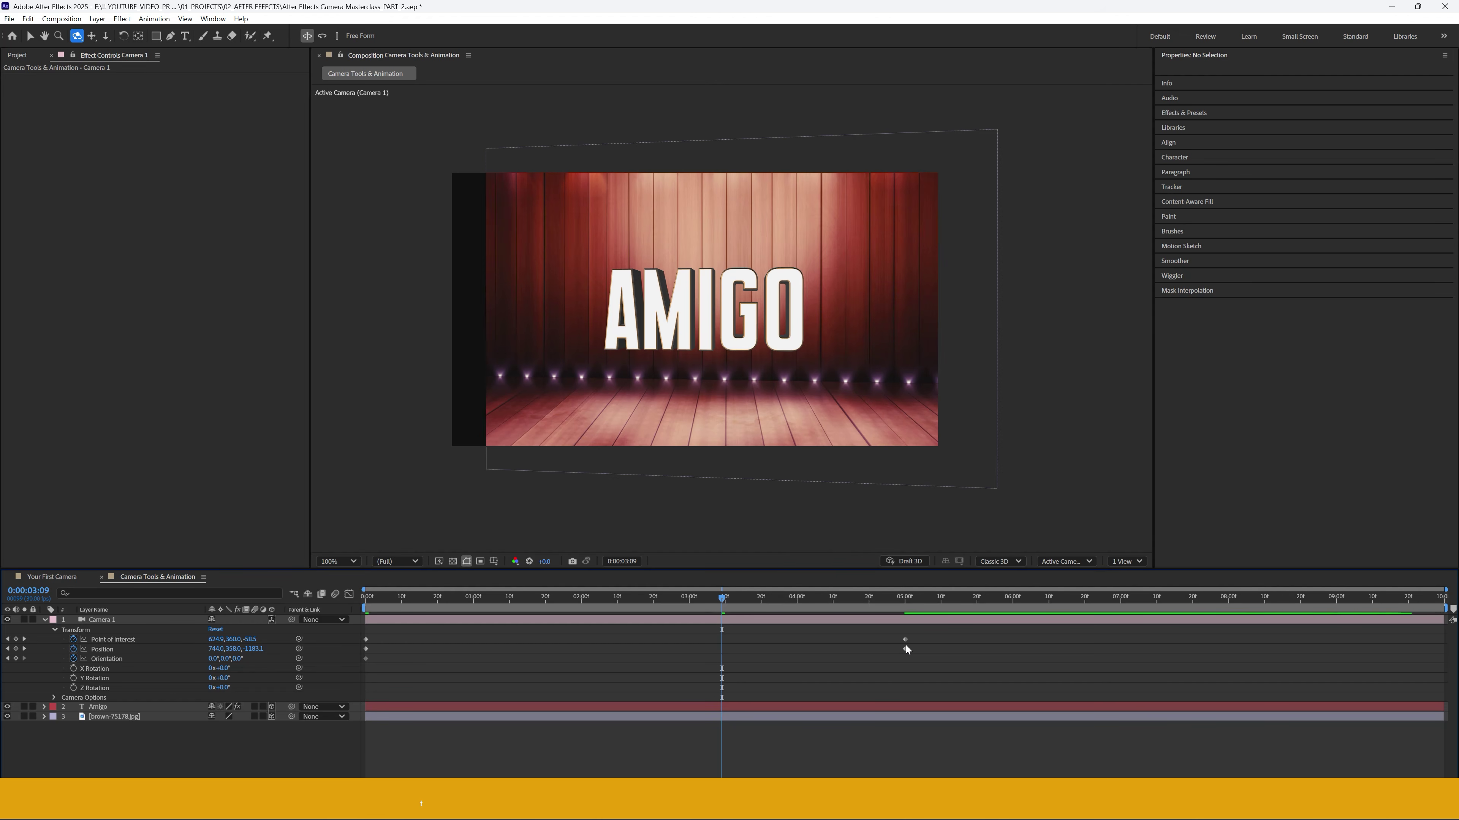
{"action": "mouse_move", "coordinate": [908, 646]}
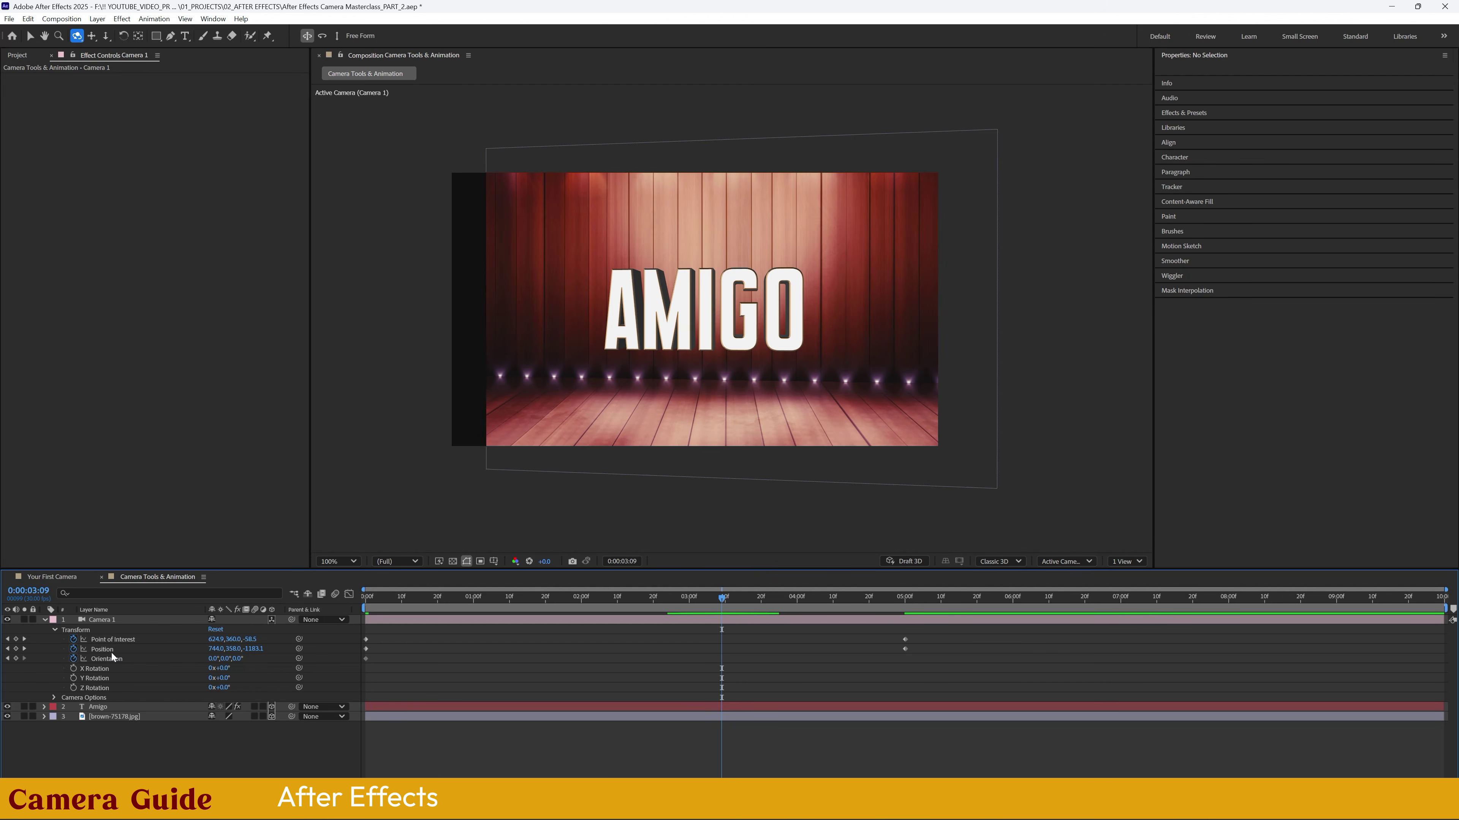
{"action": "left_click", "coordinate": [73, 659]}
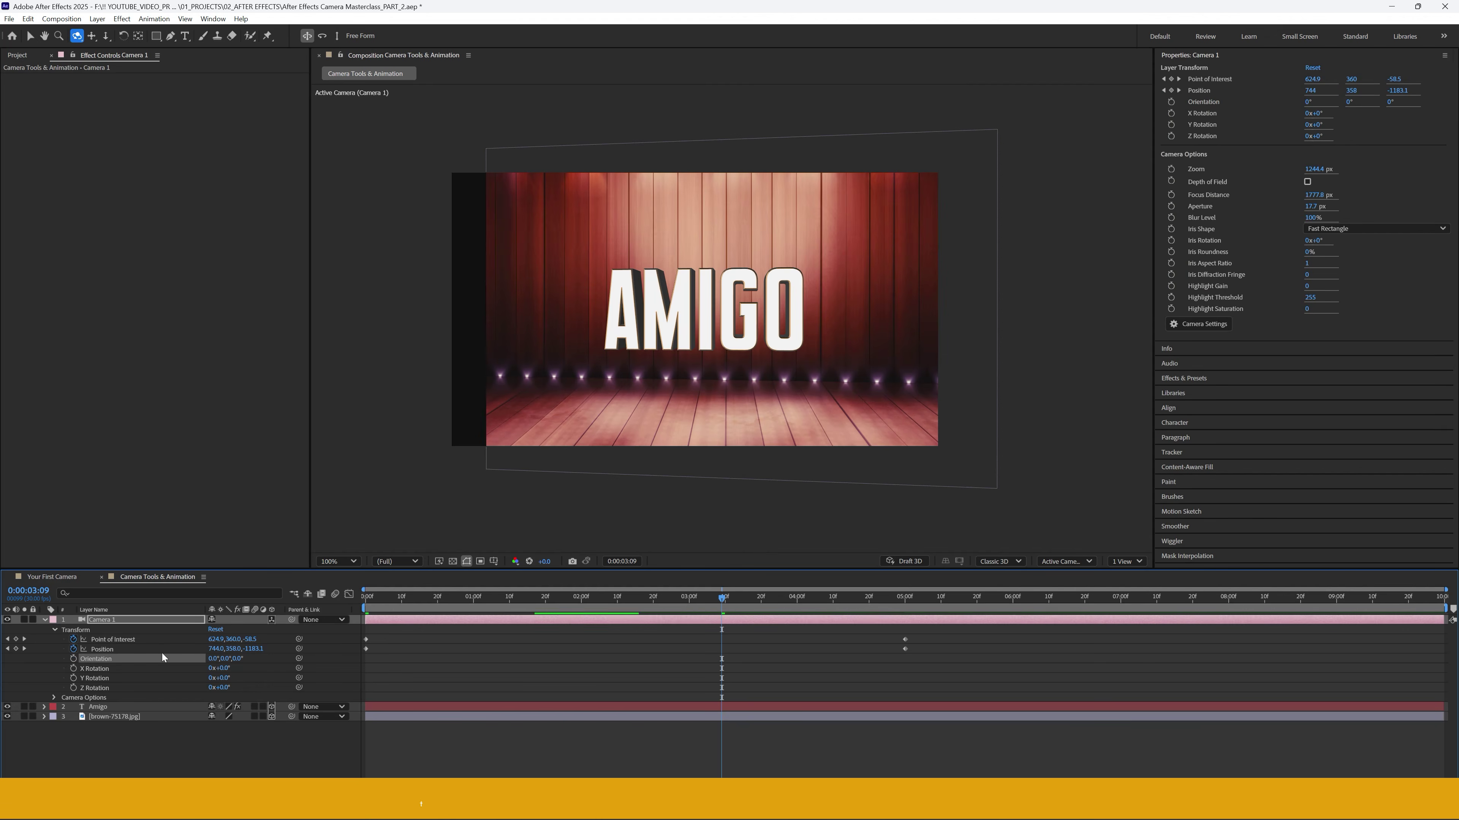
- Preview the orbiting camera animation from the start and scrub through it to about 2:19 to check the background coverage
{"action": "key", "text": "Home"}
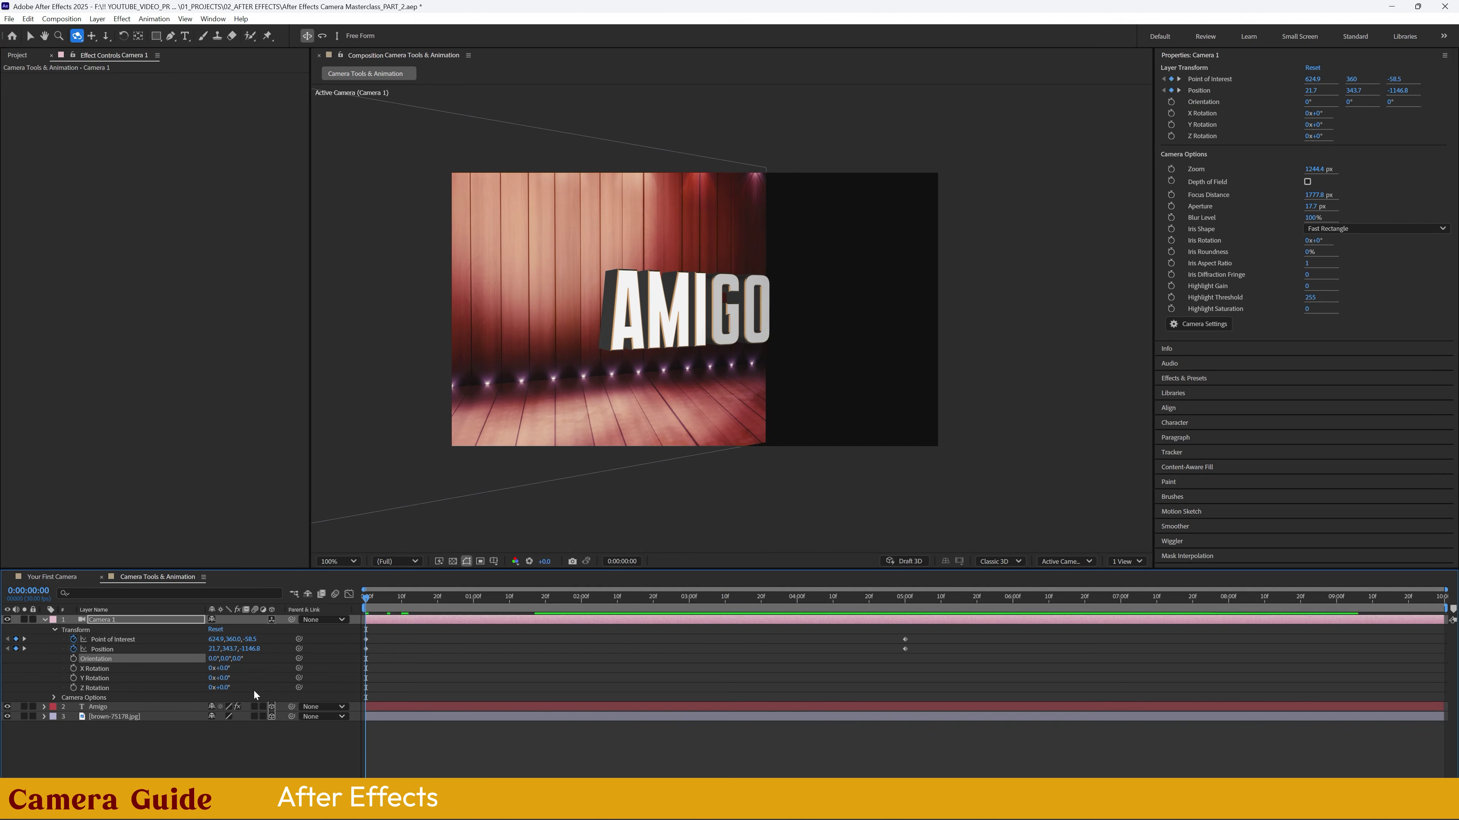
{"action": "key", "text": "space"}
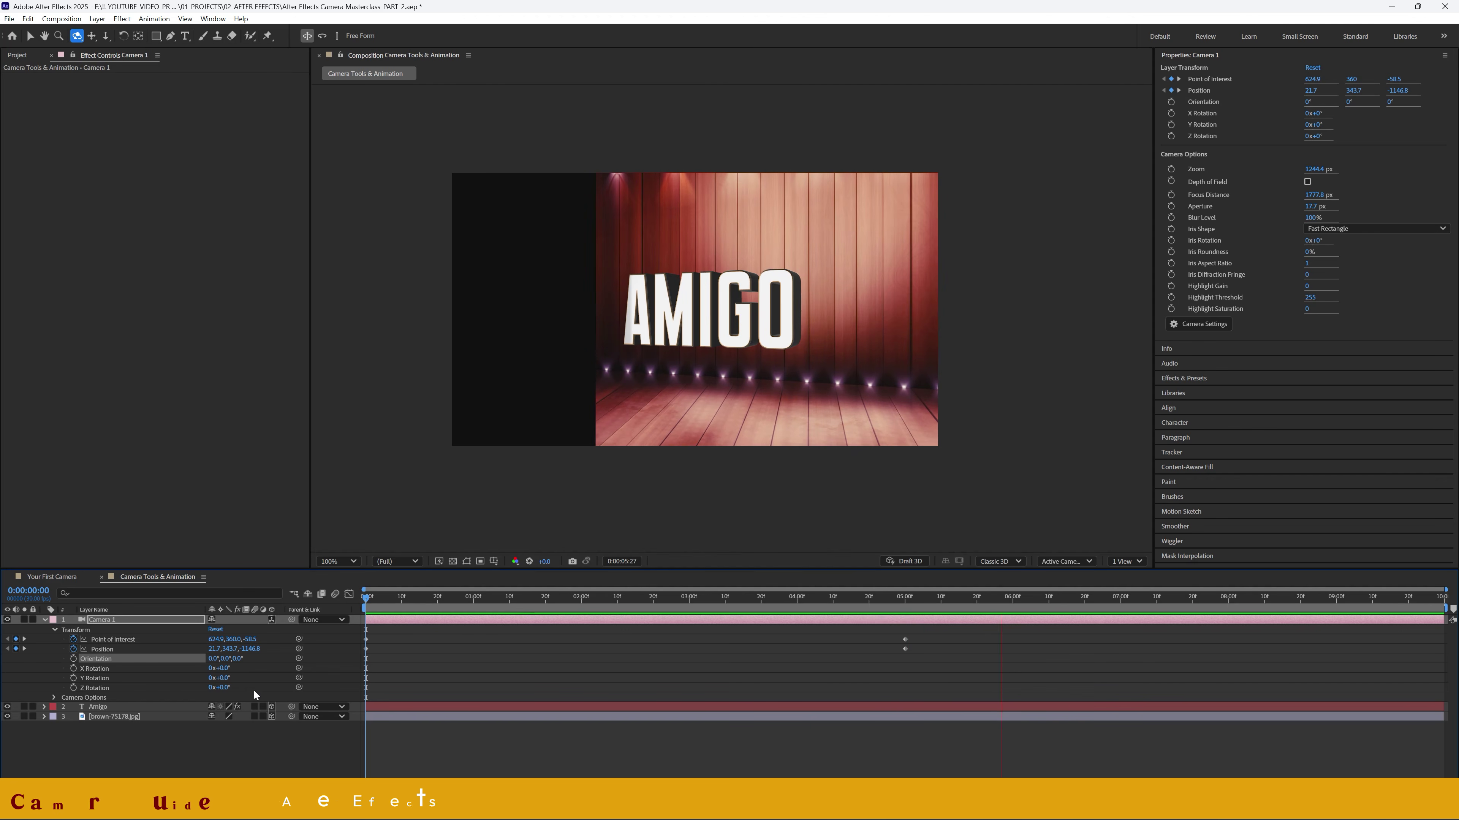
{"action": "key", "text": "space"}
{"action": "left_click_drag", "start_coordinate": [373, 601], "coordinate": [332, 602]}
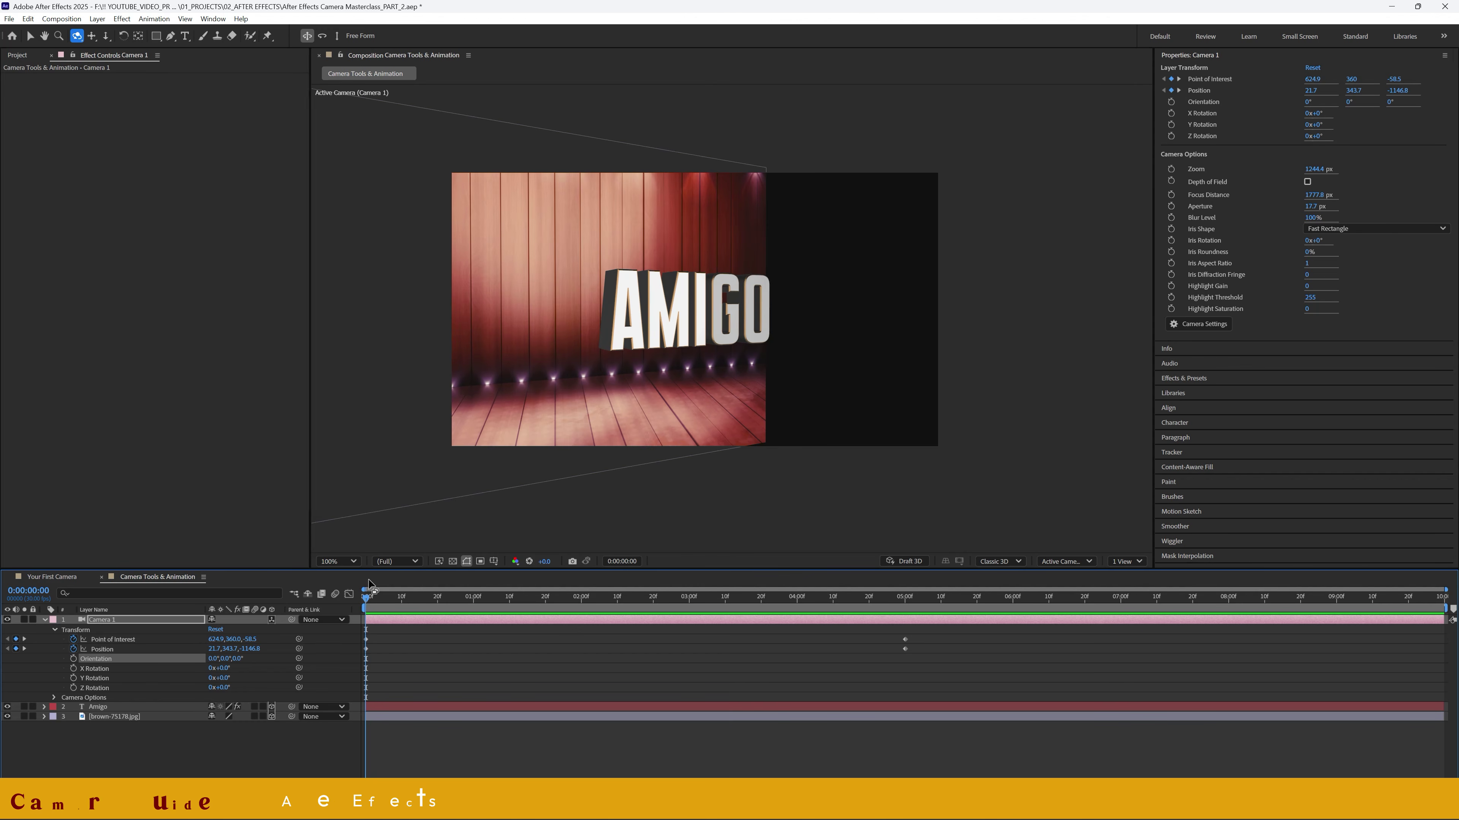
{"action": "left_click_drag", "start_coordinate": [408, 599], "coordinate": [648, 606]}
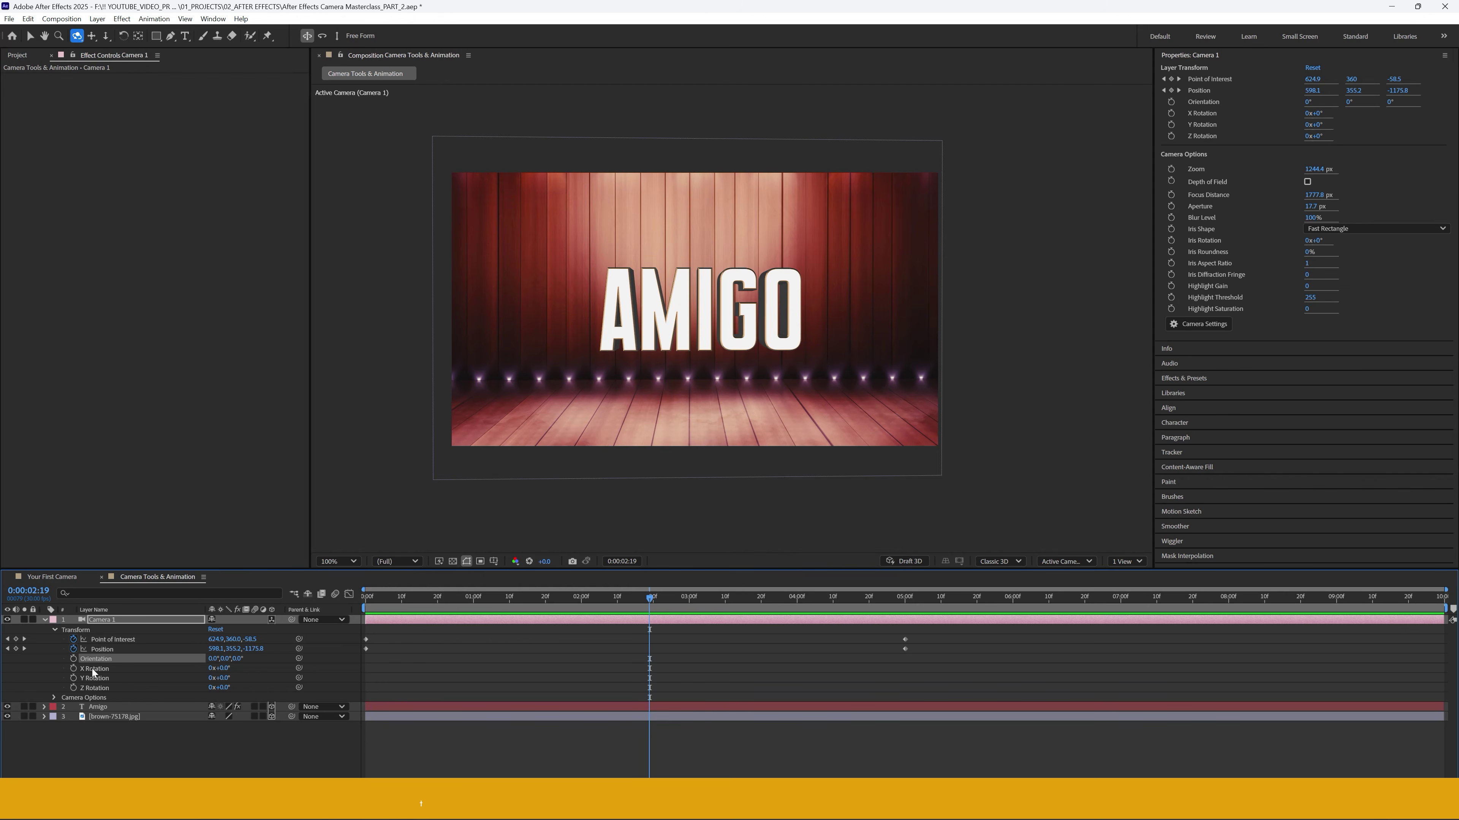
- Scale the brown-75178.jpg background layer to 240% so it fills the frame, and preview the camera animation
{"action": "left_click", "coordinate": [115, 717]}
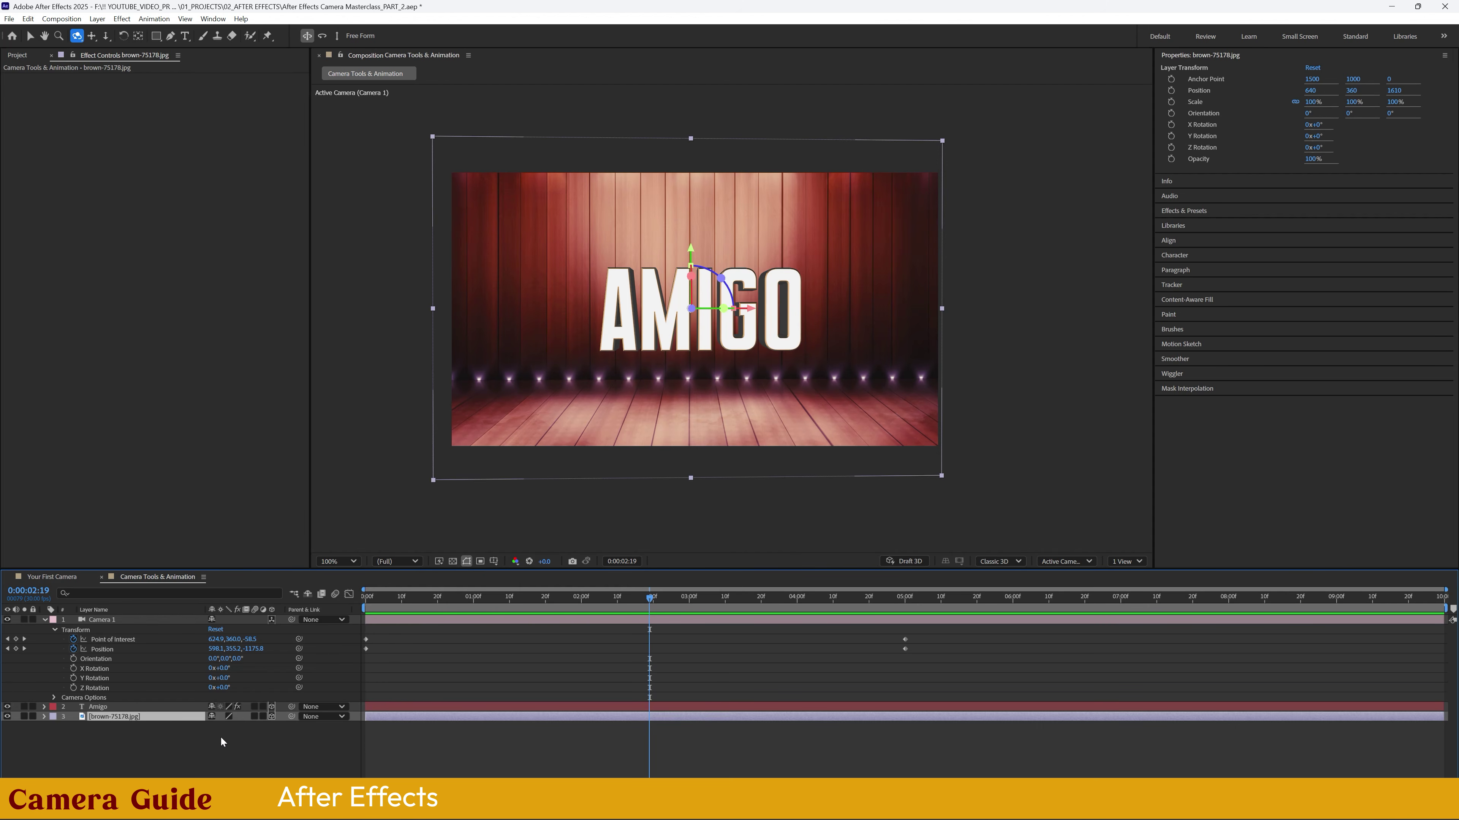
{"action": "left_click_drag", "start_coordinate": [1311, 102], "coordinate": [1431, 99]}
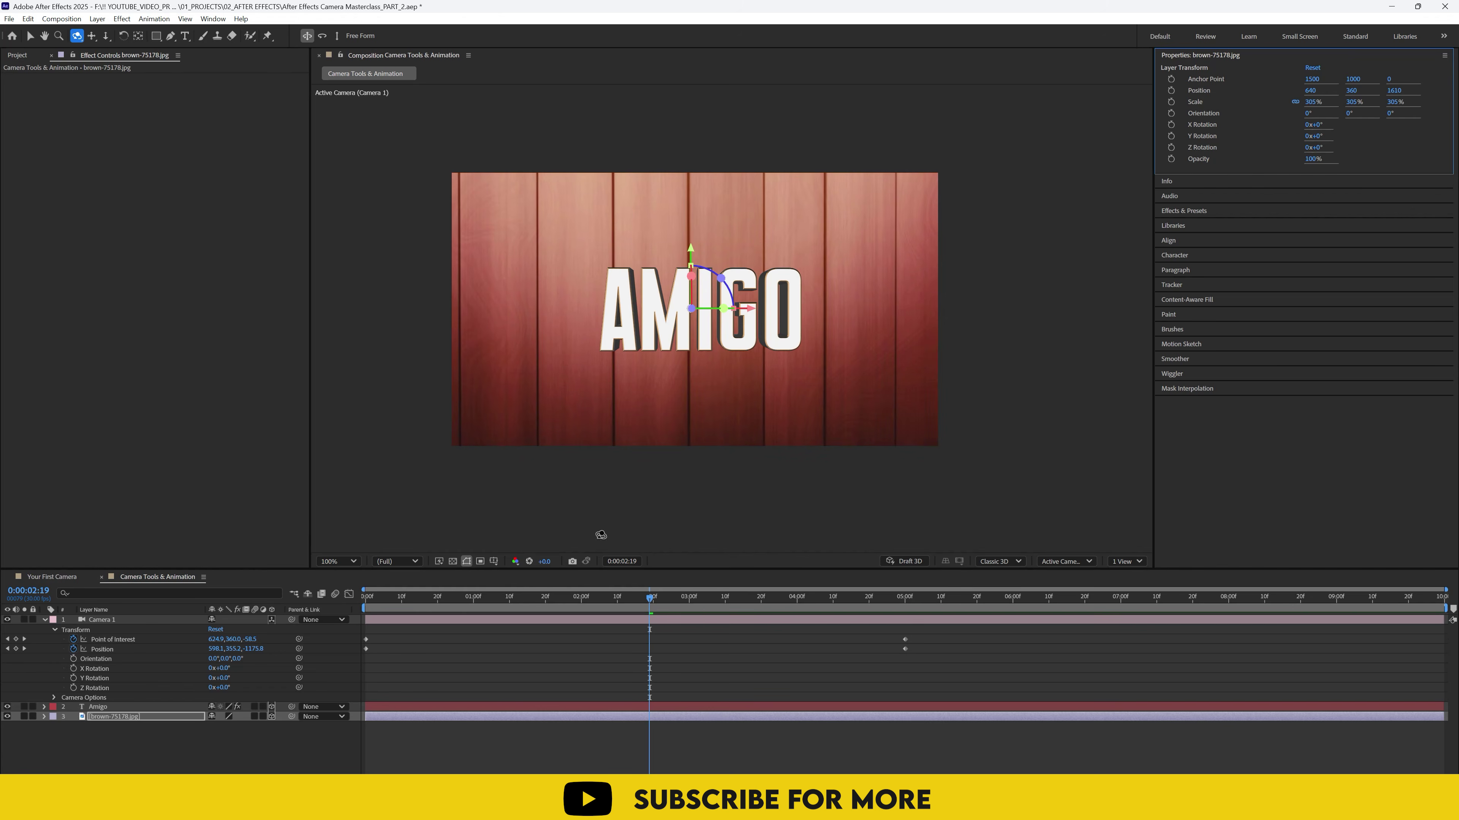
{"action": "left_click_drag", "start_coordinate": [411, 598], "coordinate": [346, 608]}
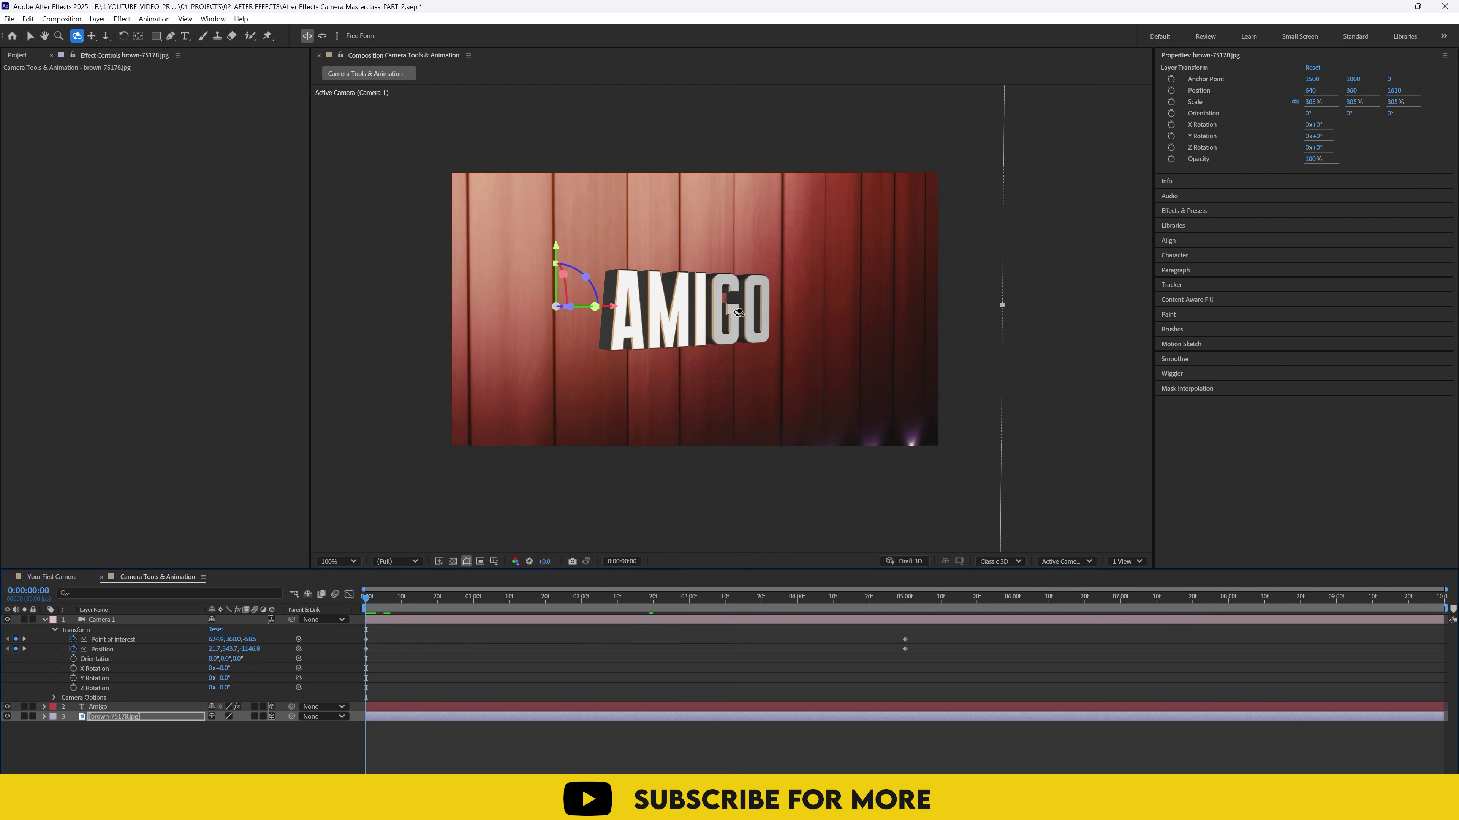
{"action": "left_click_drag", "start_coordinate": [1314, 102], "coordinate": [1277, 102]}
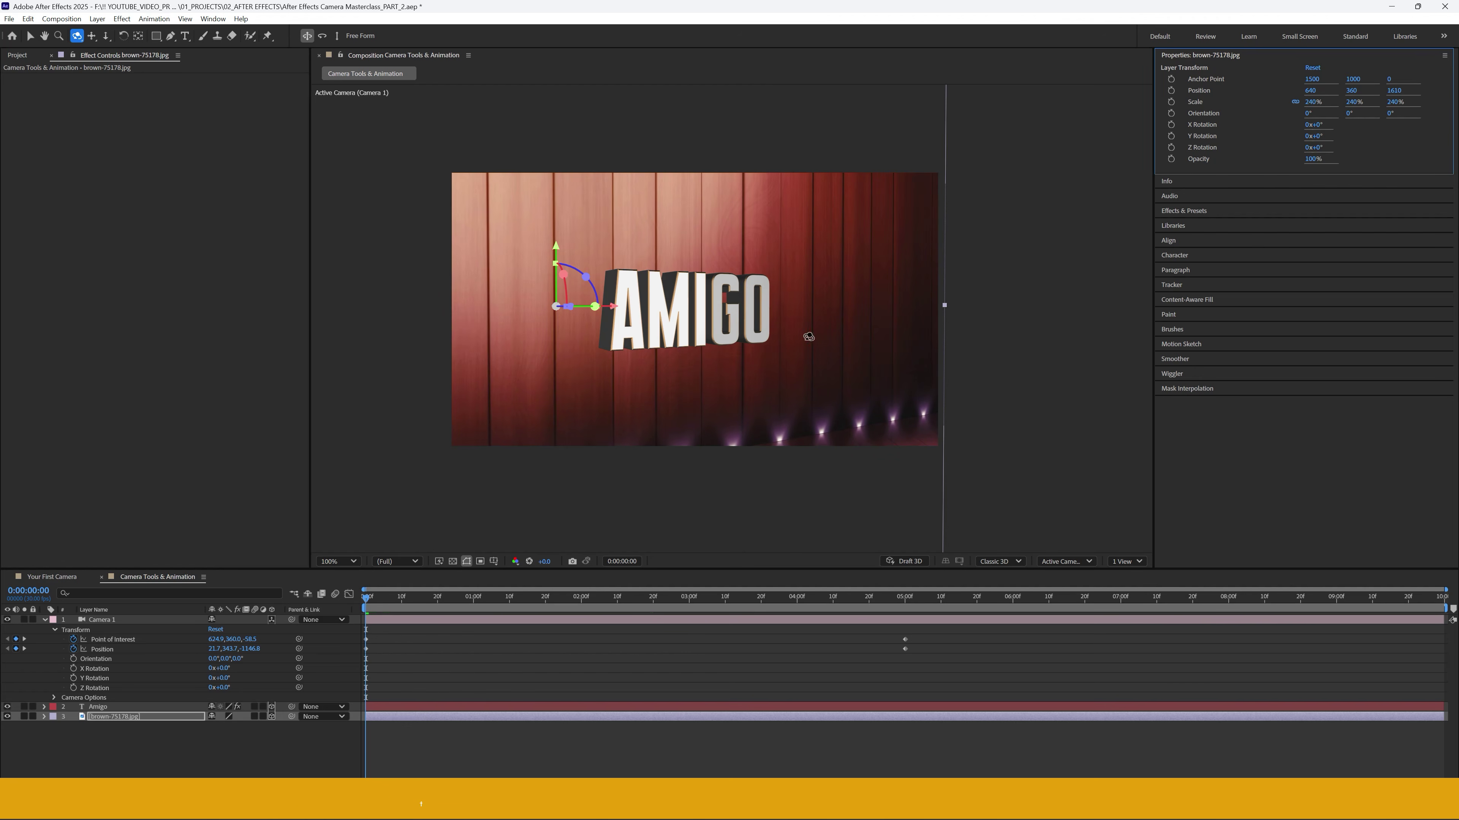
{"action": "left_click", "coordinate": [523, 732]}
{"action": "key", "text": "space"}
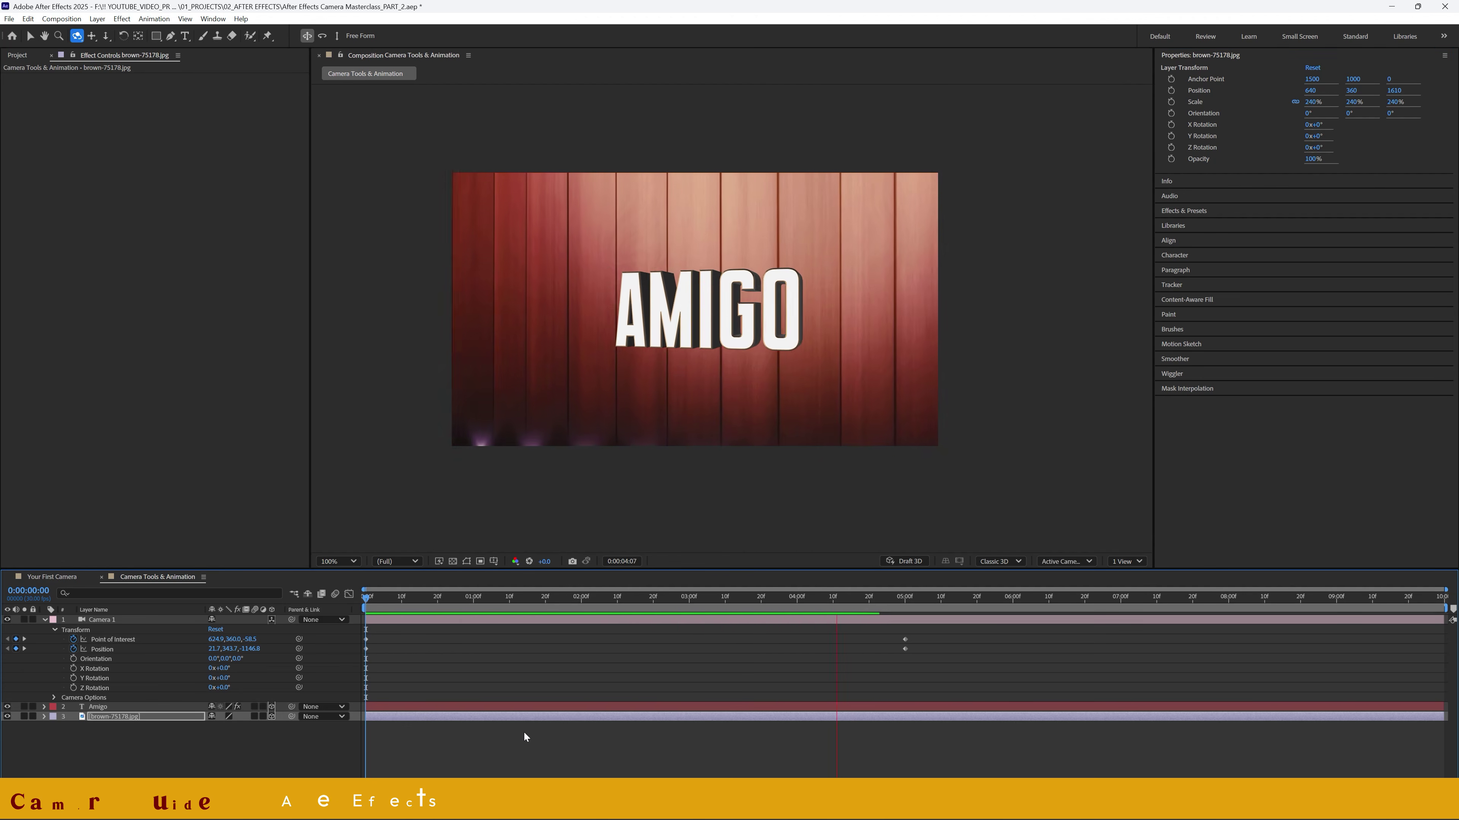
- Preview the camera animation and scrub back to about 1:24 to check that the scaled background covers the frame
{"action": "key", "text": "space"}
{"action": "left_click_drag", "start_coordinate": [369, 598], "coordinate": [821, 634]}
{"action": "left_click_drag", "start_coordinate": [707, 635], "coordinate": [560, 633]}
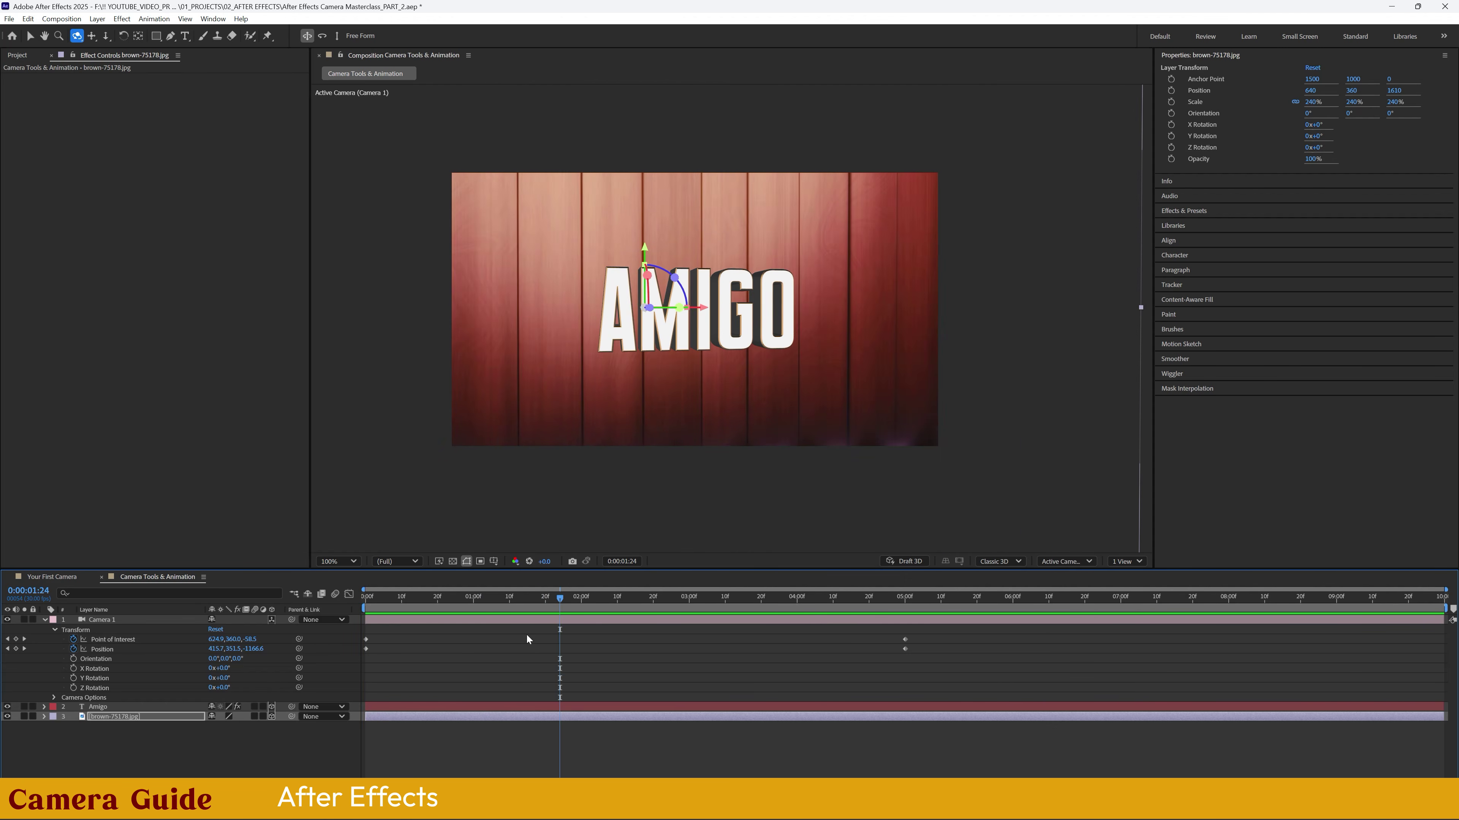
- Remove the Point of Interest and Position keyframes from Camera 1 and reset its transform
{"action": "left_click", "coordinate": [45, 620]}
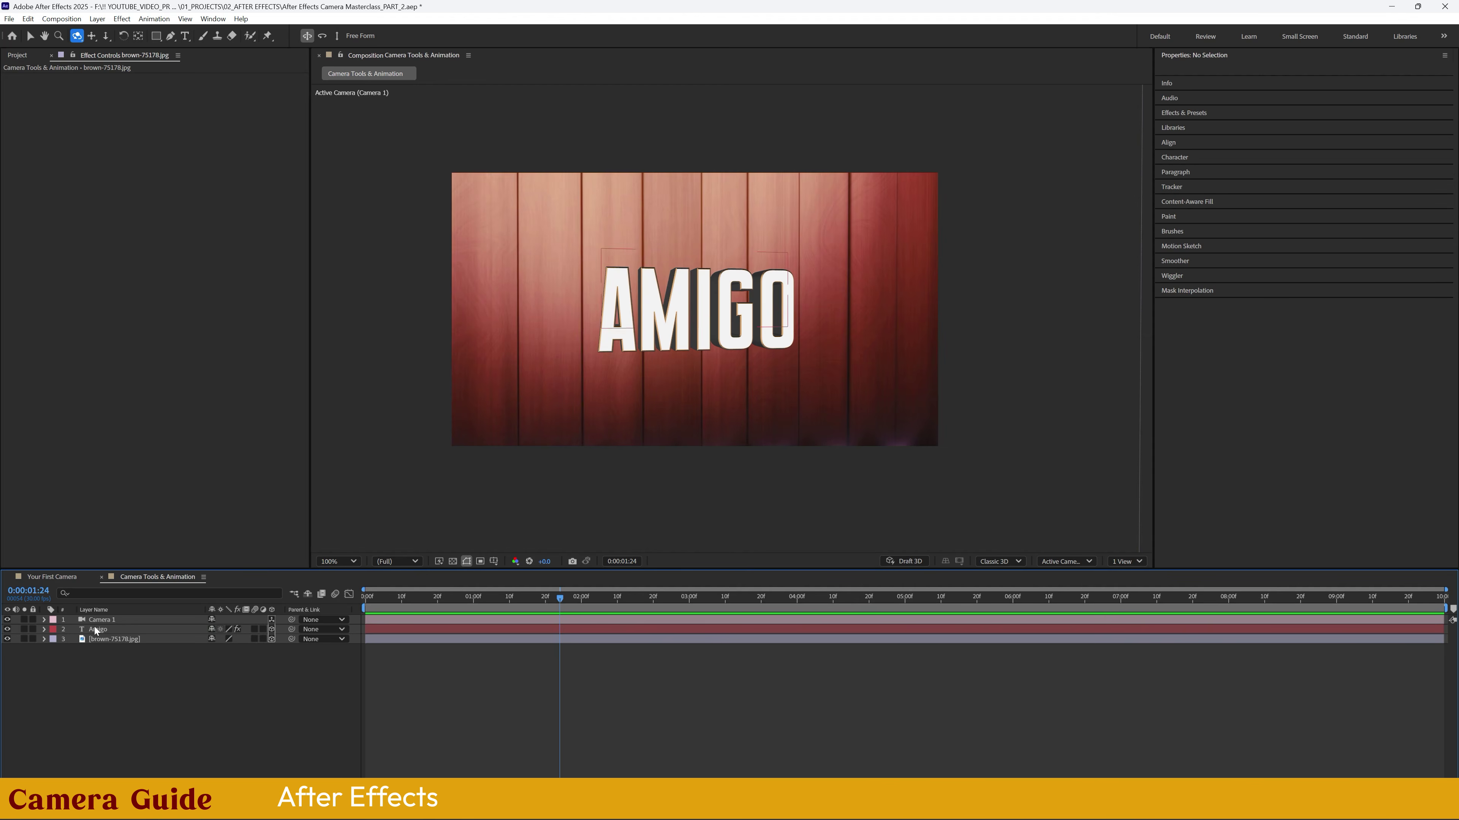
{"action": "left_click", "coordinate": [44, 620]}
{"action": "left_click", "coordinate": [90, 650]}
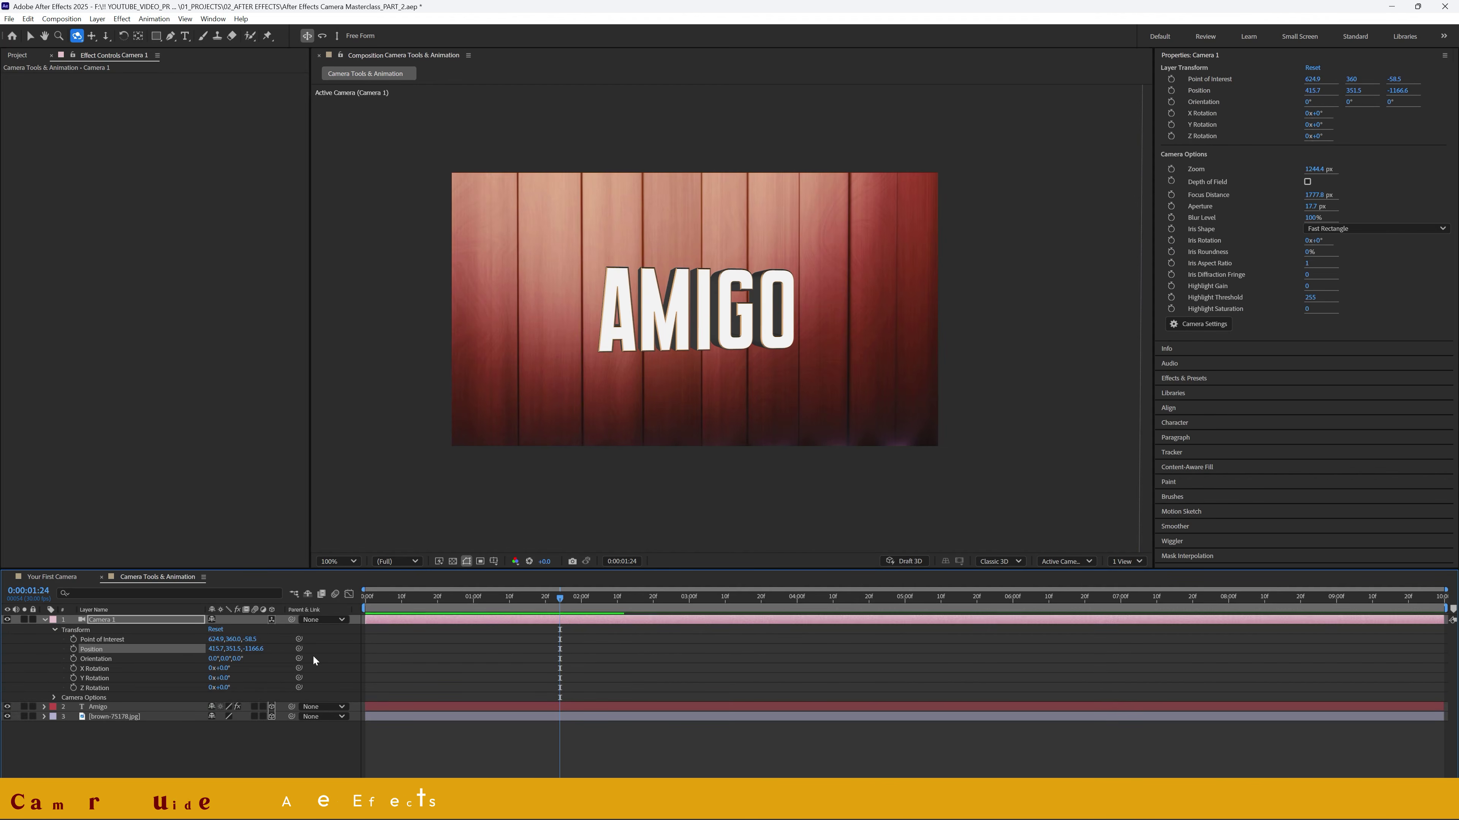
{"action": "left_click", "coordinate": [215, 630]}
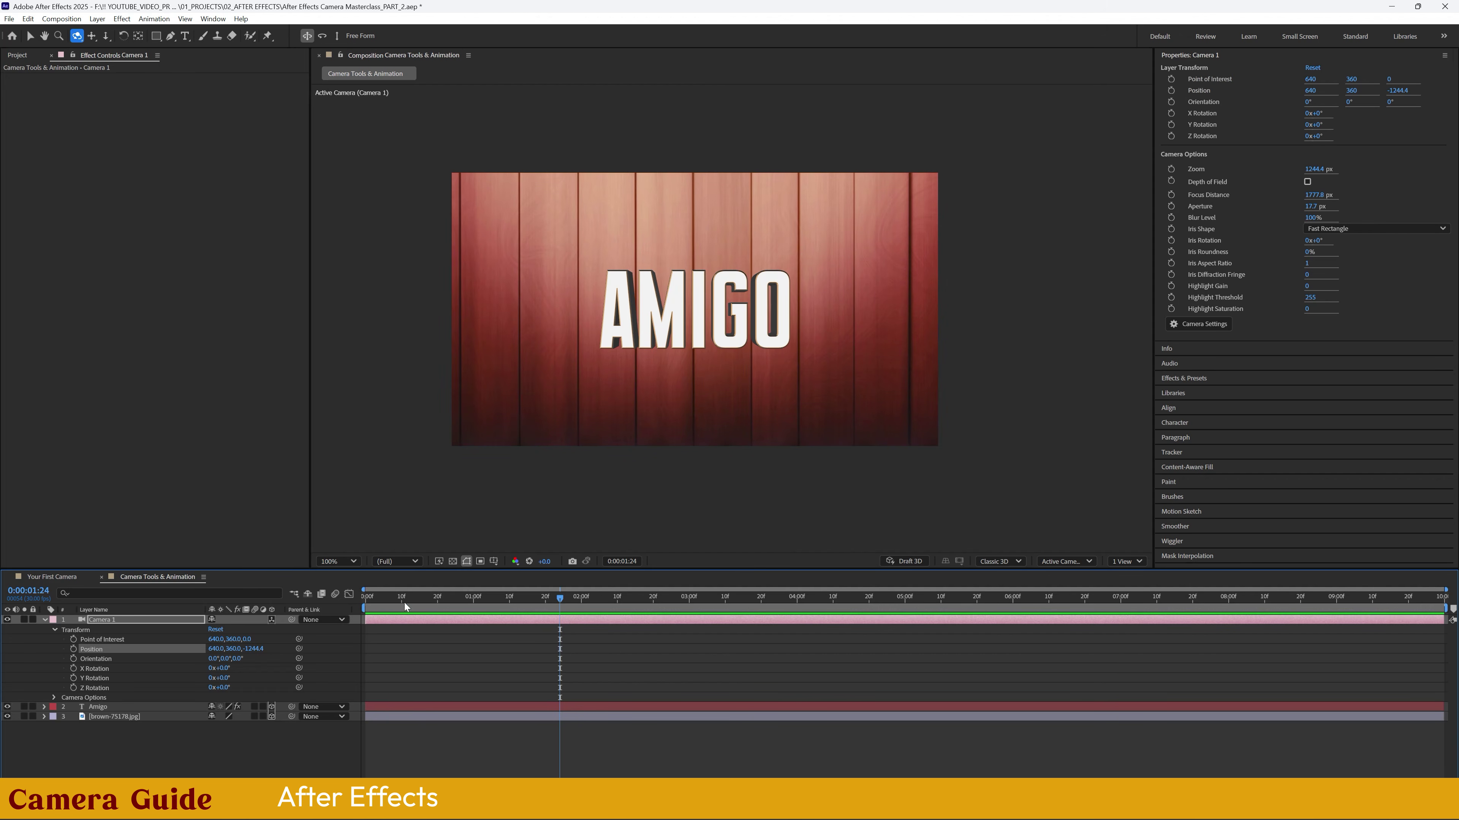
- Keyframe Camera 1's Point of Interest and Position, panning sideways from about 293, 369 at 0 seconds to 997, 365 at 4:14, and preview it
{"action": "key", "text": "Home"}
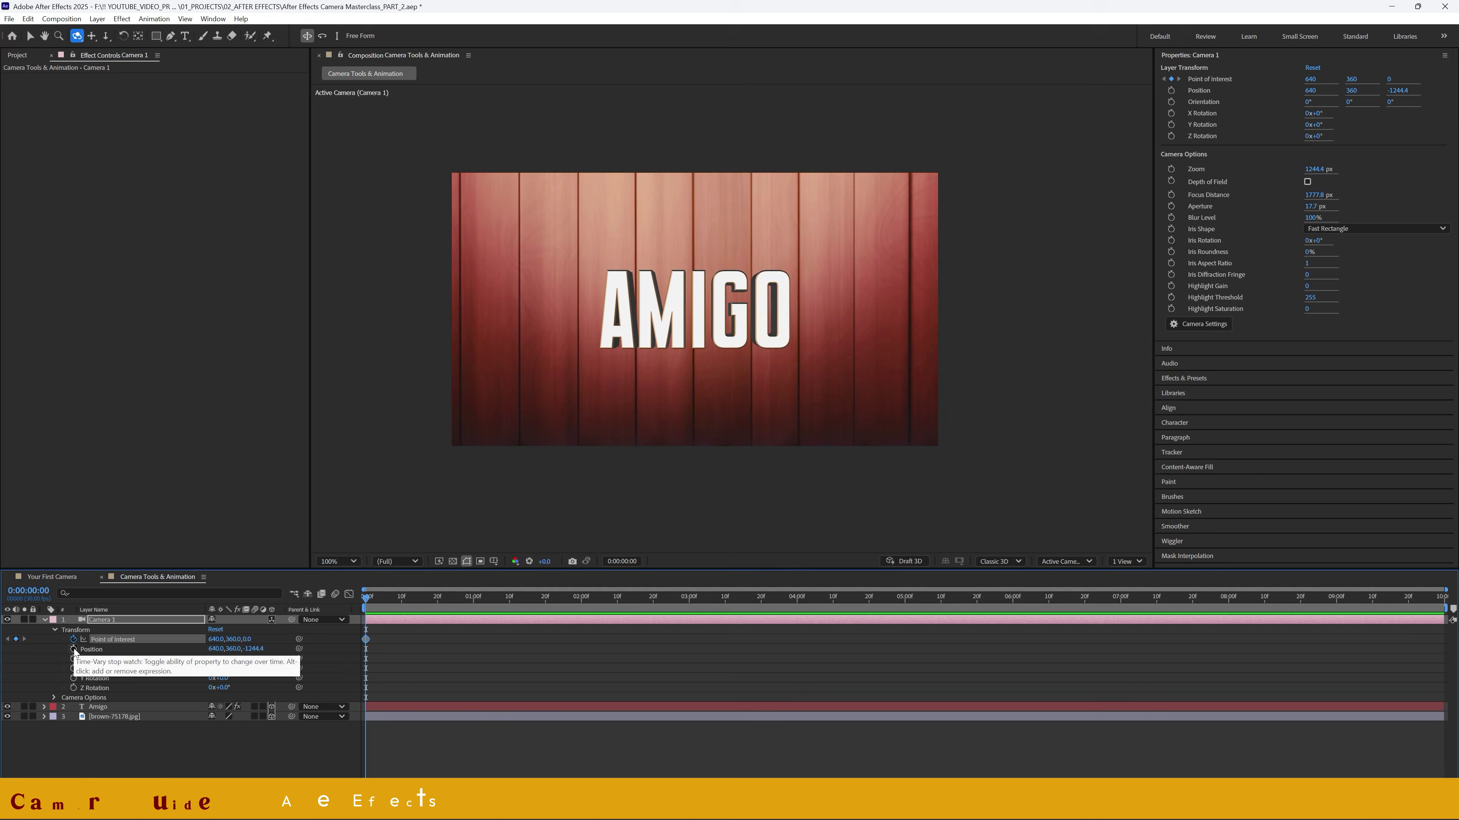
{"action": "left_click", "coordinate": [73, 649]}
{"action": "key", "text": "c"}
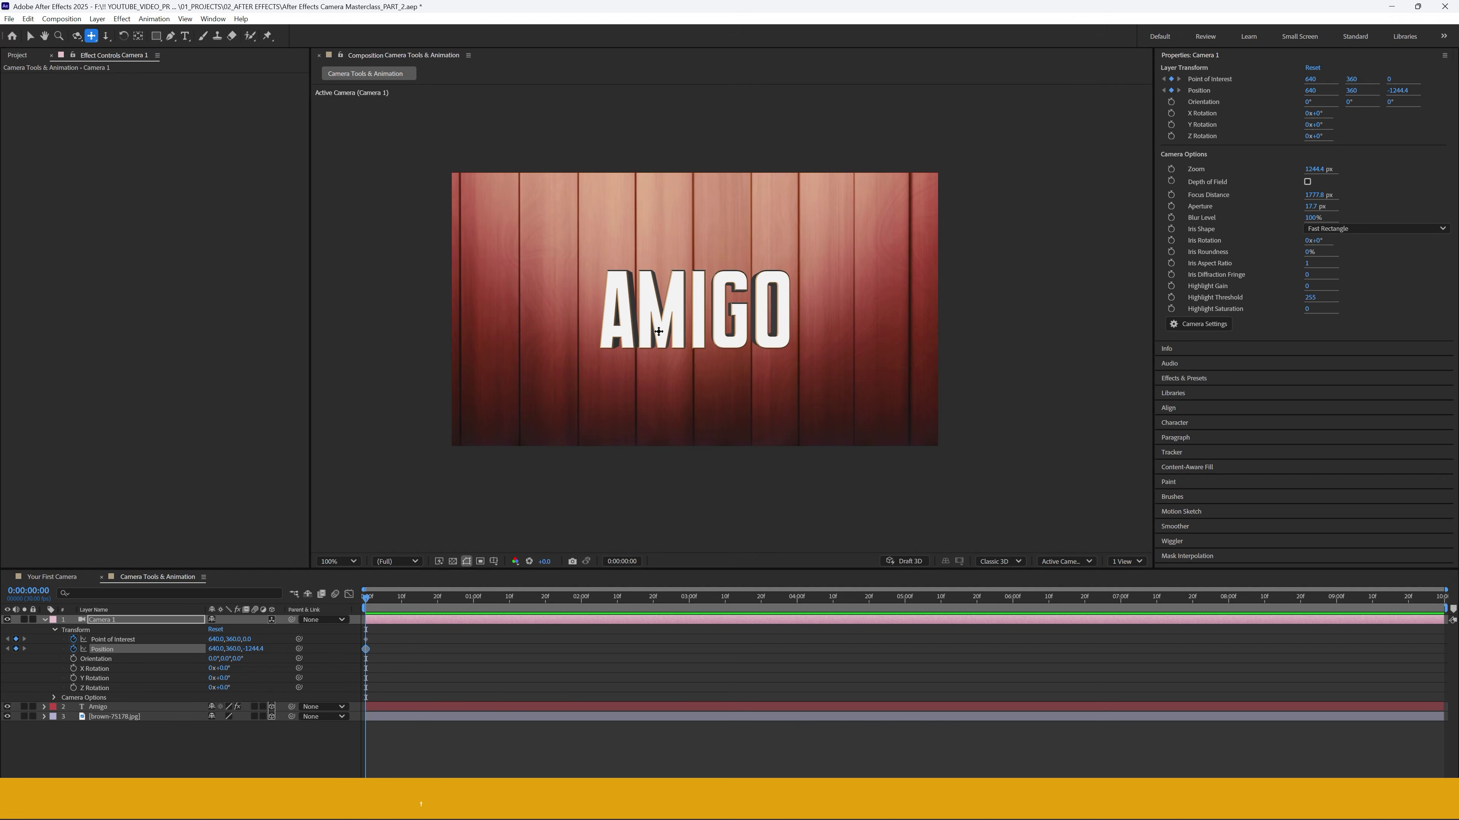
{"action": "left_click_drag", "start_coordinate": [665, 311], "coordinate": [782, 311]}
{"action": "left_click", "coordinate": [847, 600]}
{"action": "left_click_drag", "start_coordinate": [840, 349], "coordinate": [604, 323]}
{"action": "left_click_drag", "start_coordinate": [391, 600], "coordinate": [284, 603]}
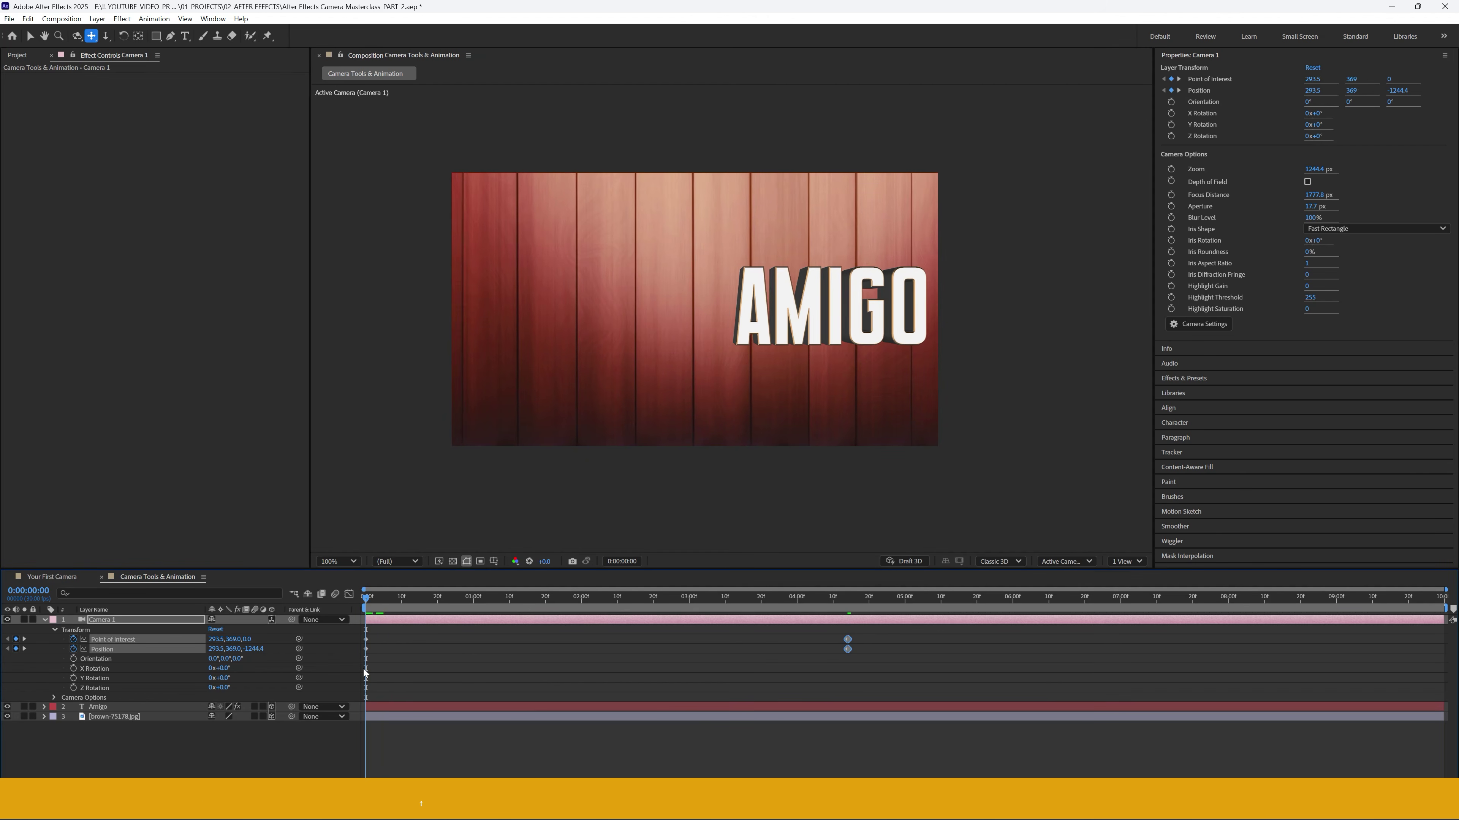
{"action": "key", "text": "space"}
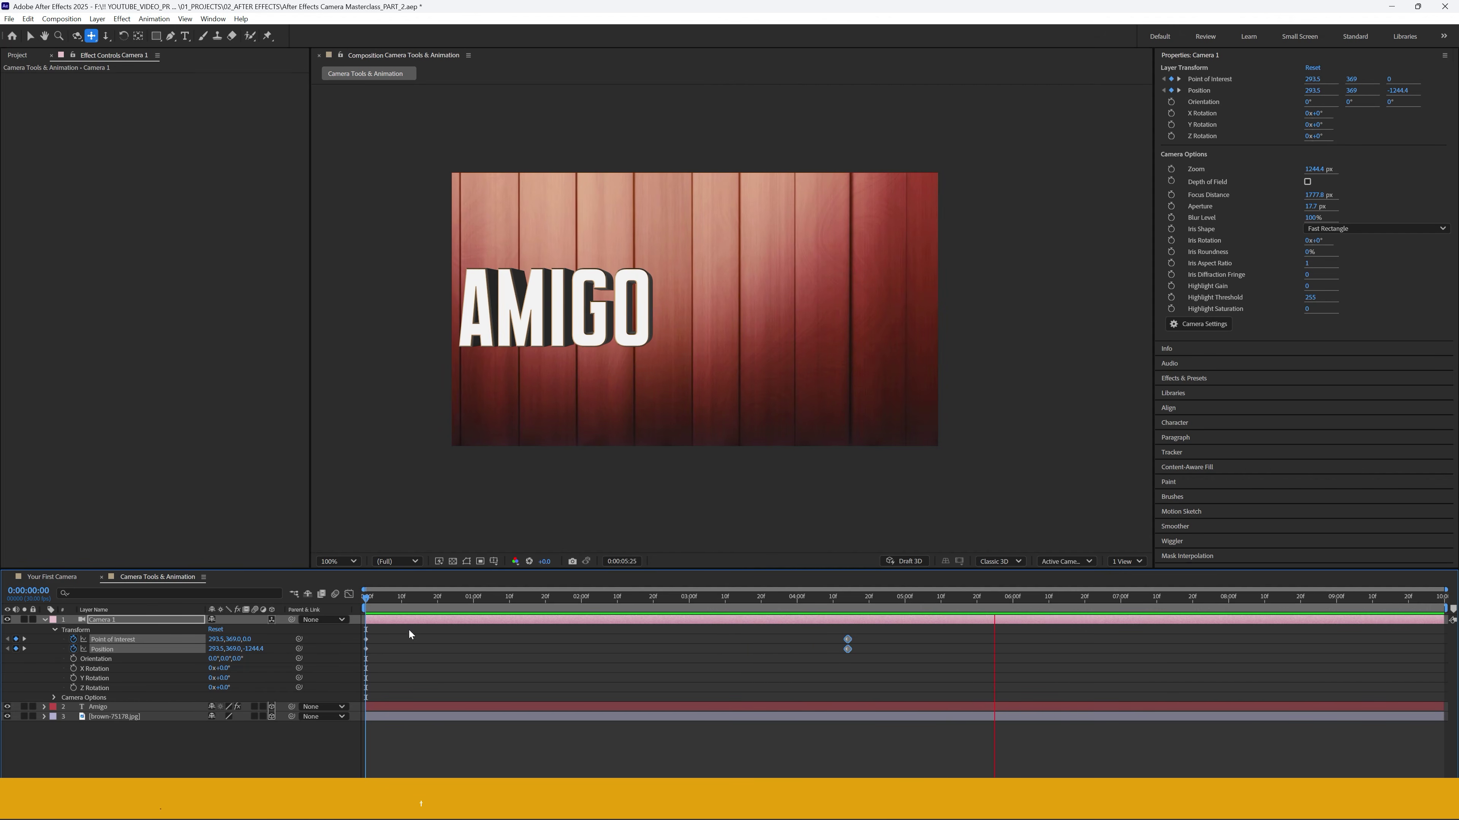
{"action": "key", "text": "space"}
- Pan Camera 1 to about 638, 577 at 0 seconds and about 659, 133 at 4:14 for a vertical move, and preview it
{"action": "left_click_drag", "start_coordinate": [862, 329], "coordinate": [724, 248]}
{"action": "left_click_drag", "start_coordinate": [828, 598], "coordinate": [848, 600]}
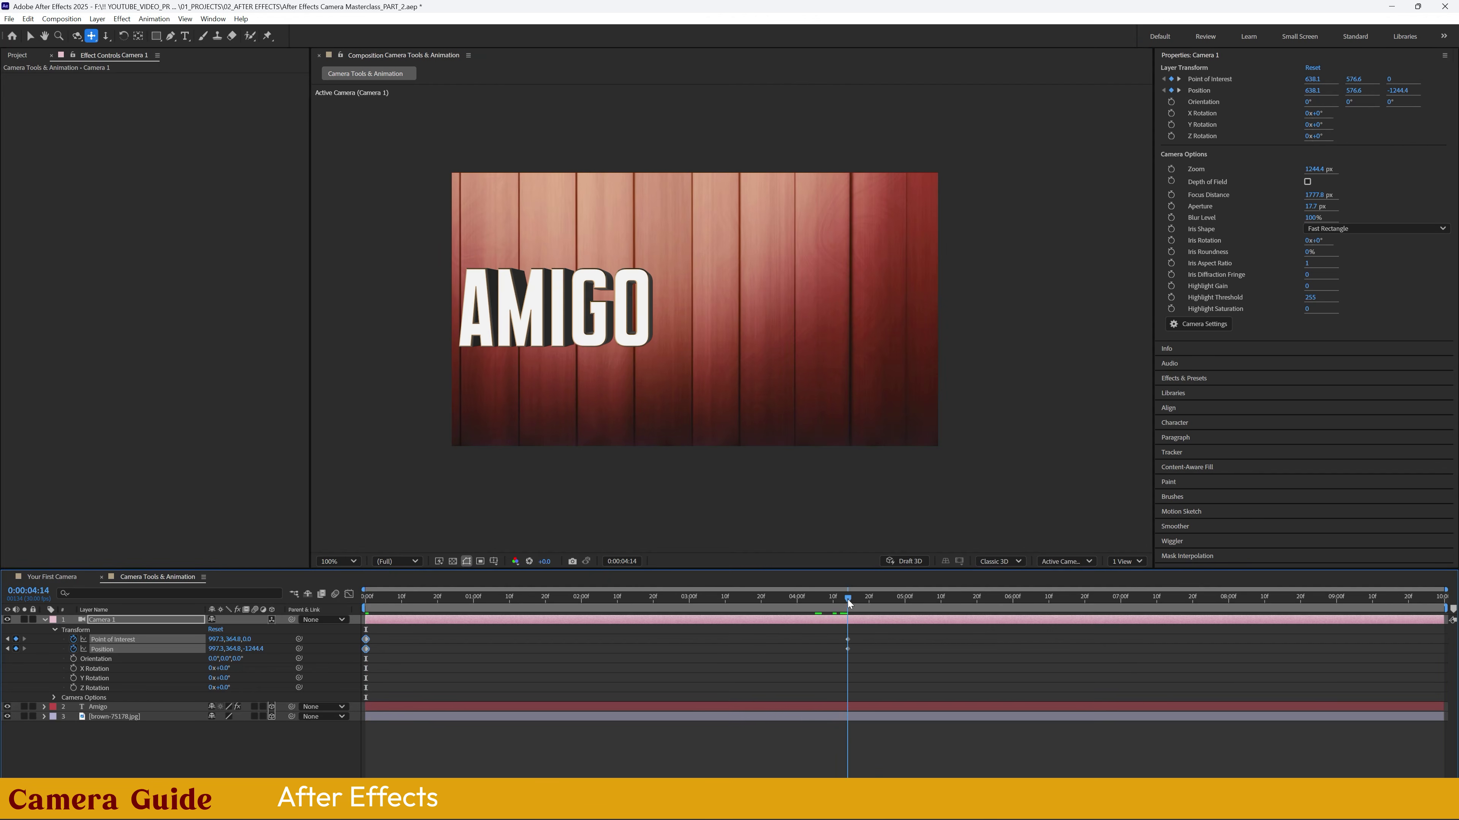
{"action": "left_click_drag", "start_coordinate": [543, 278], "coordinate": [686, 369]}
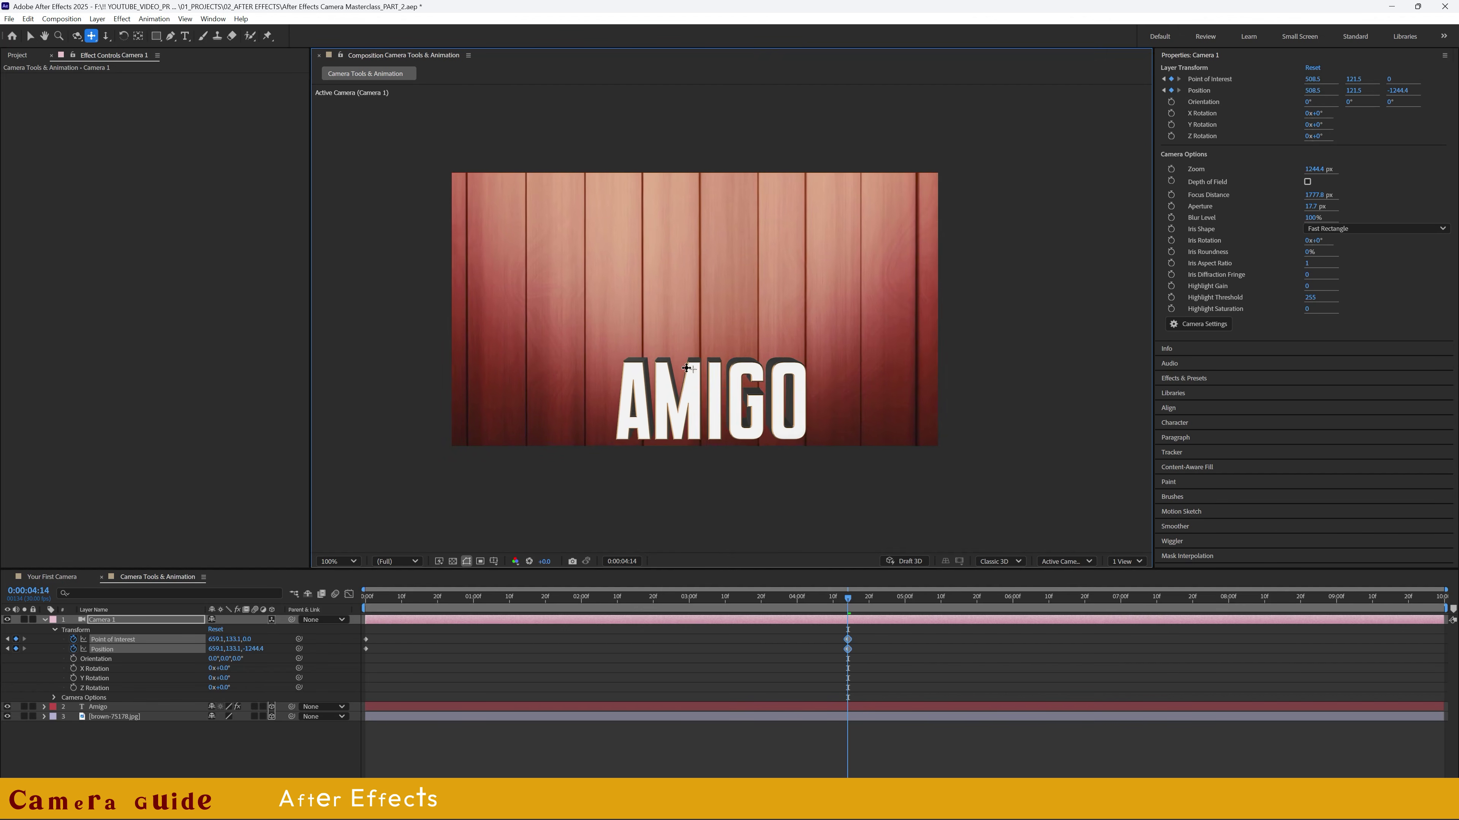
{"action": "key", "text": "Home"}
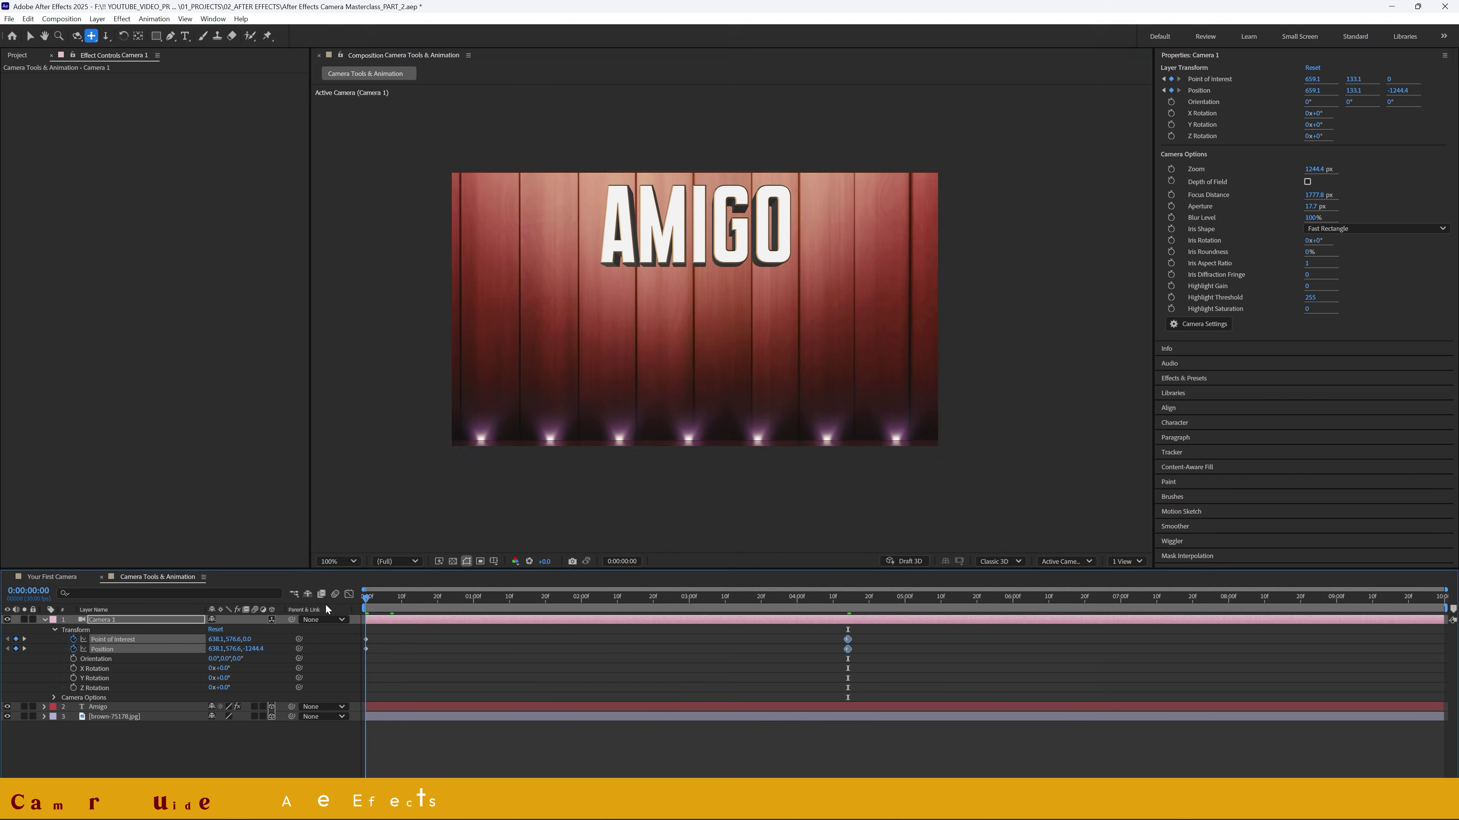
{"action": "key", "text": "space"}
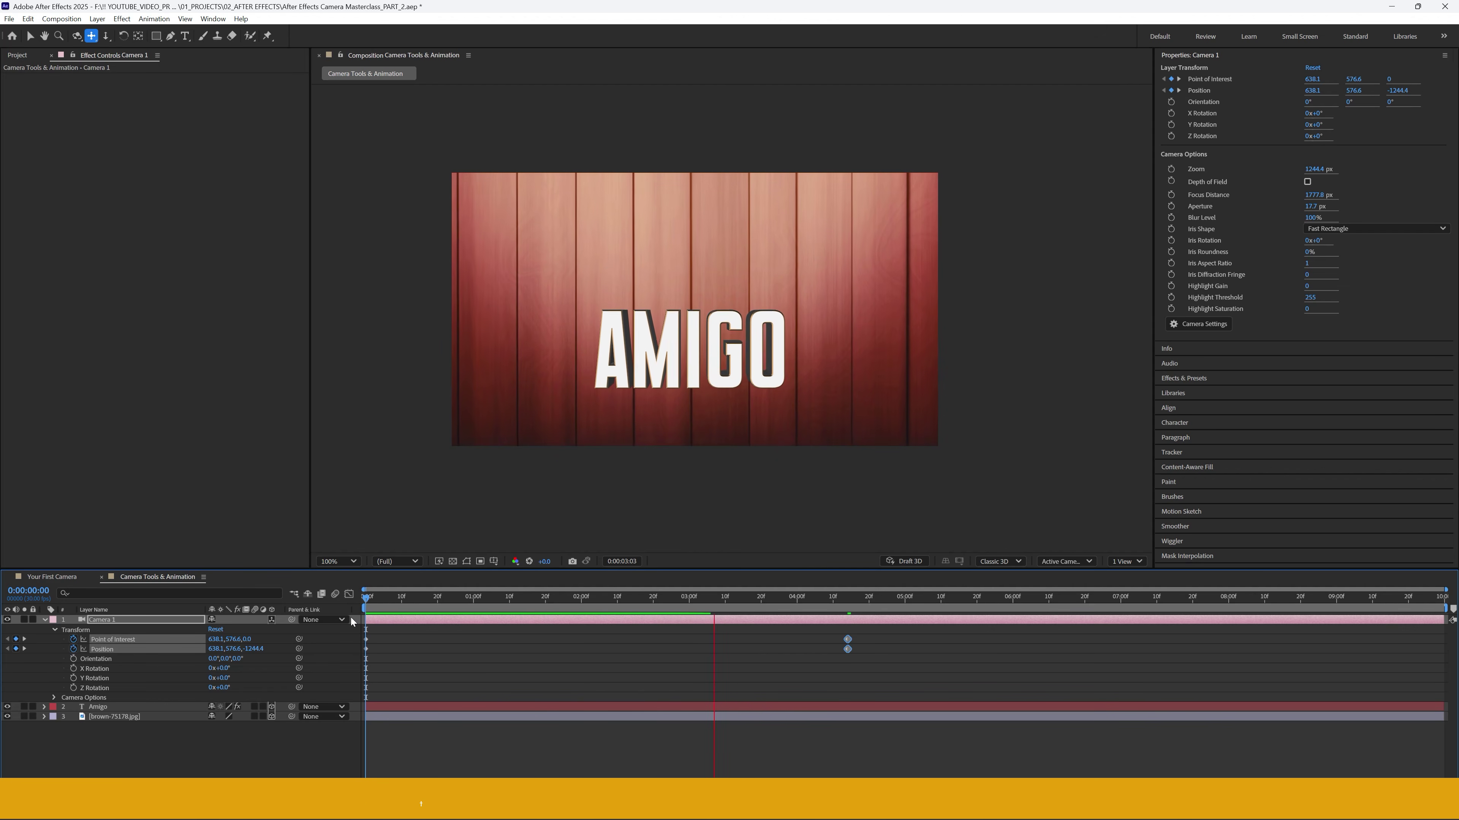
{"action": "key", "text": "space"}
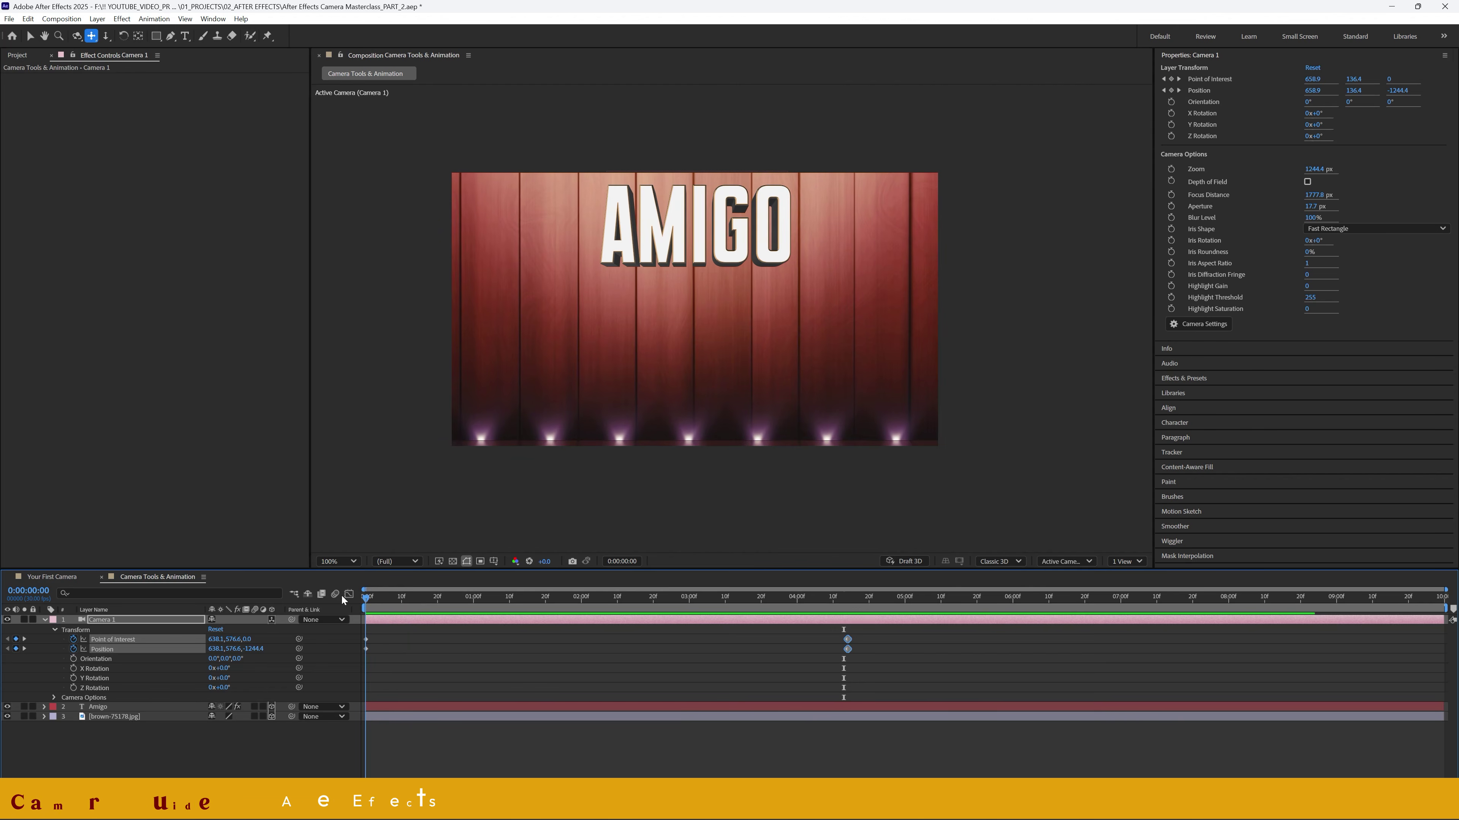
- Orbit Camera 1 to a Position of about 191, 152, -1216 at 0 seconds and 1368, 748, -1176 at 4:14, and preview it
{"action": "left_click", "coordinate": [76, 36]}
{"action": "mouse_move", "coordinate": [684, 293]}
{"action": "left_mouse_down"}
{"action": "mouse_move", "coordinate": [734, 285]}
{"action": "mouse_move", "coordinate": [687, 282]}
{"action": "left_mouse_up"}
{"action": "left_click_drag", "start_coordinate": [777, 598], "coordinate": [848, 609]}
{"action": "left_click_drag", "start_coordinate": [748, 396], "coordinate": [725, 376]}
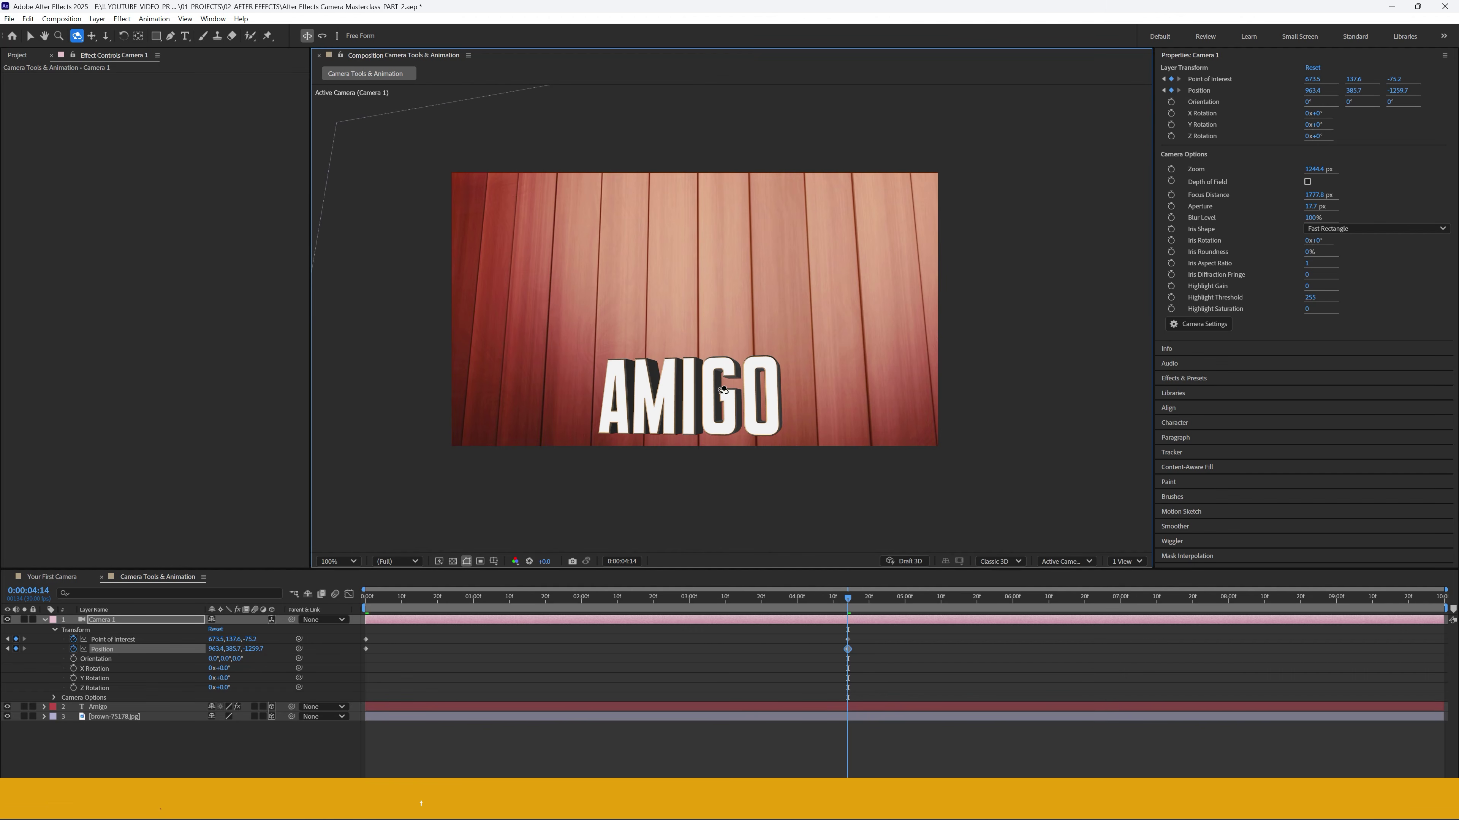
{"action": "left_click_drag", "start_coordinate": [761, 426], "coordinate": [745, 413]}
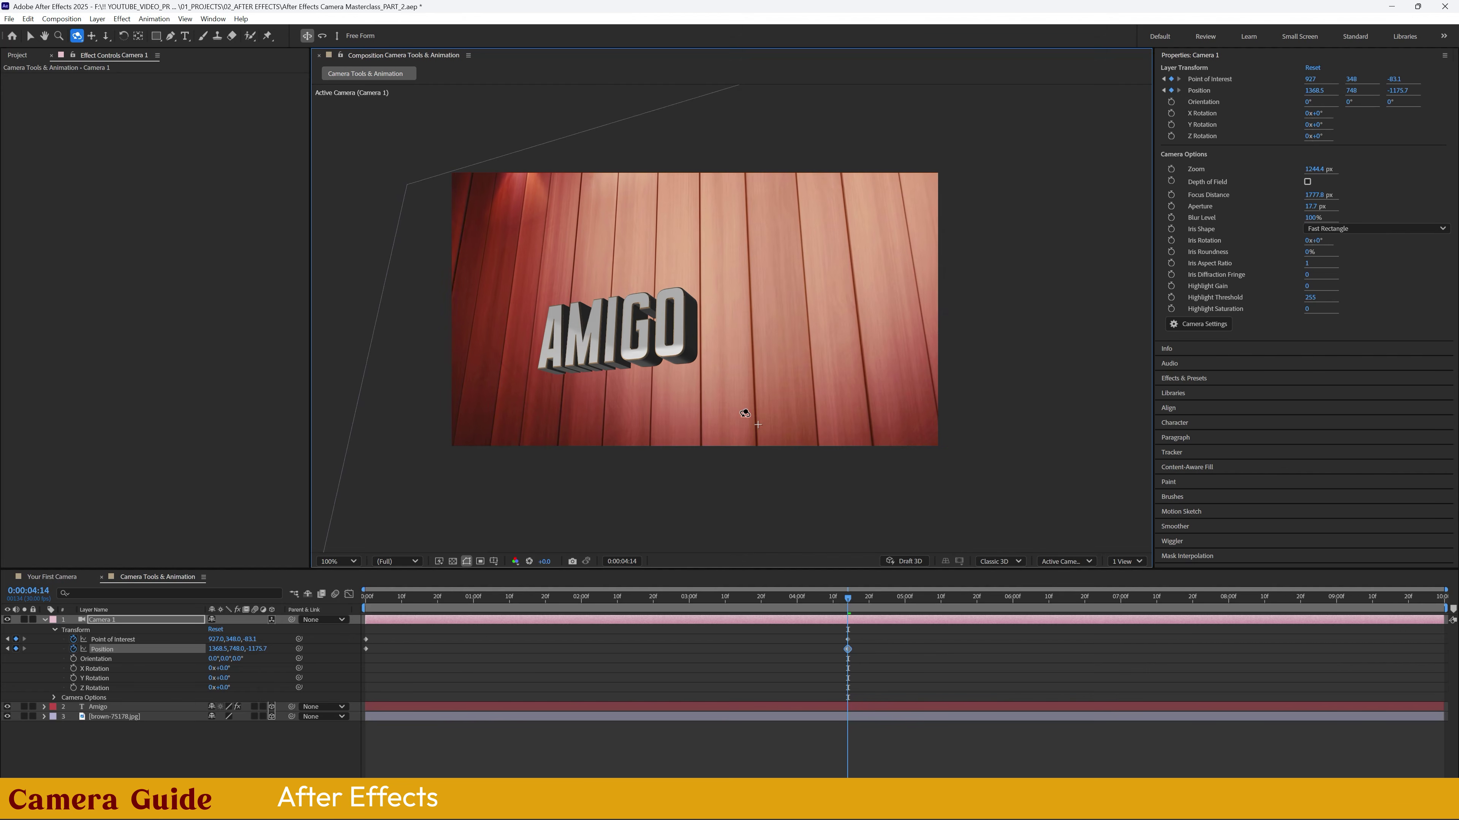
{"action": "key", "text": "Home"}
{"action": "key", "text": "space"}
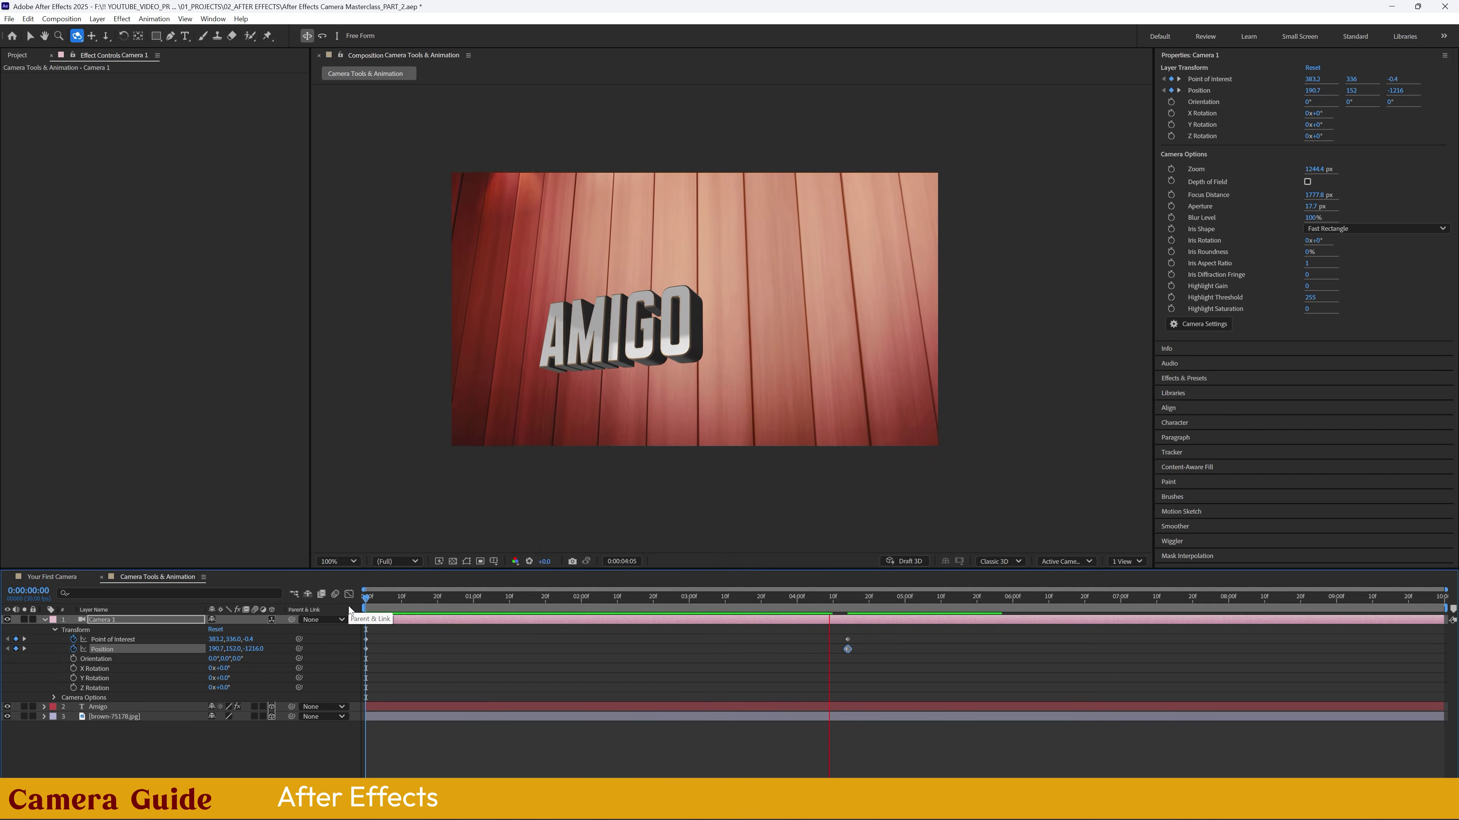
{"action": "key", "text": "space"}
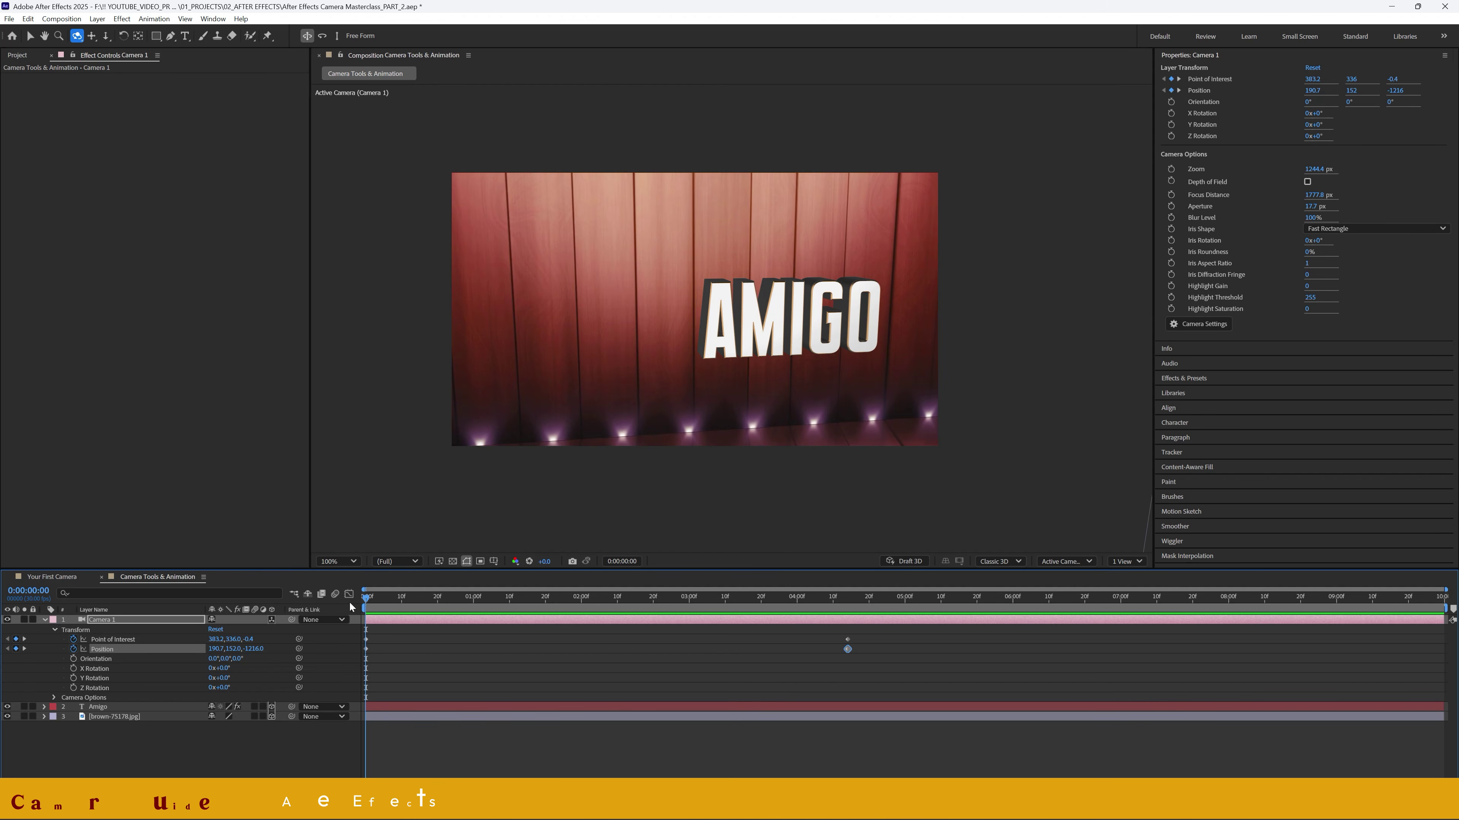
{"action": "key", "text": "space"}
- Dolly Camera 1 in to a Position of about 529, 304, -496 at 0 seconds and slightly closer at 4:14, and preview the move
{"action": "mouse_move", "coordinate": [347, 601]}
{"action": "left_mouse_down"}
{"action": "mouse_move", "coordinate": [758, 585]}
{"action": "mouse_move", "coordinate": [477, 630]}
{"action": "mouse_move", "coordinate": [353, 608]}
{"action": "left_mouse_up"}
{"action": "left_click", "coordinate": [105, 35]}
{"action": "left_click_drag", "start_coordinate": [828, 336], "coordinate": [857, 215]}
{"action": "left_click_drag", "start_coordinate": [836, 595], "coordinate": [847, 597]}
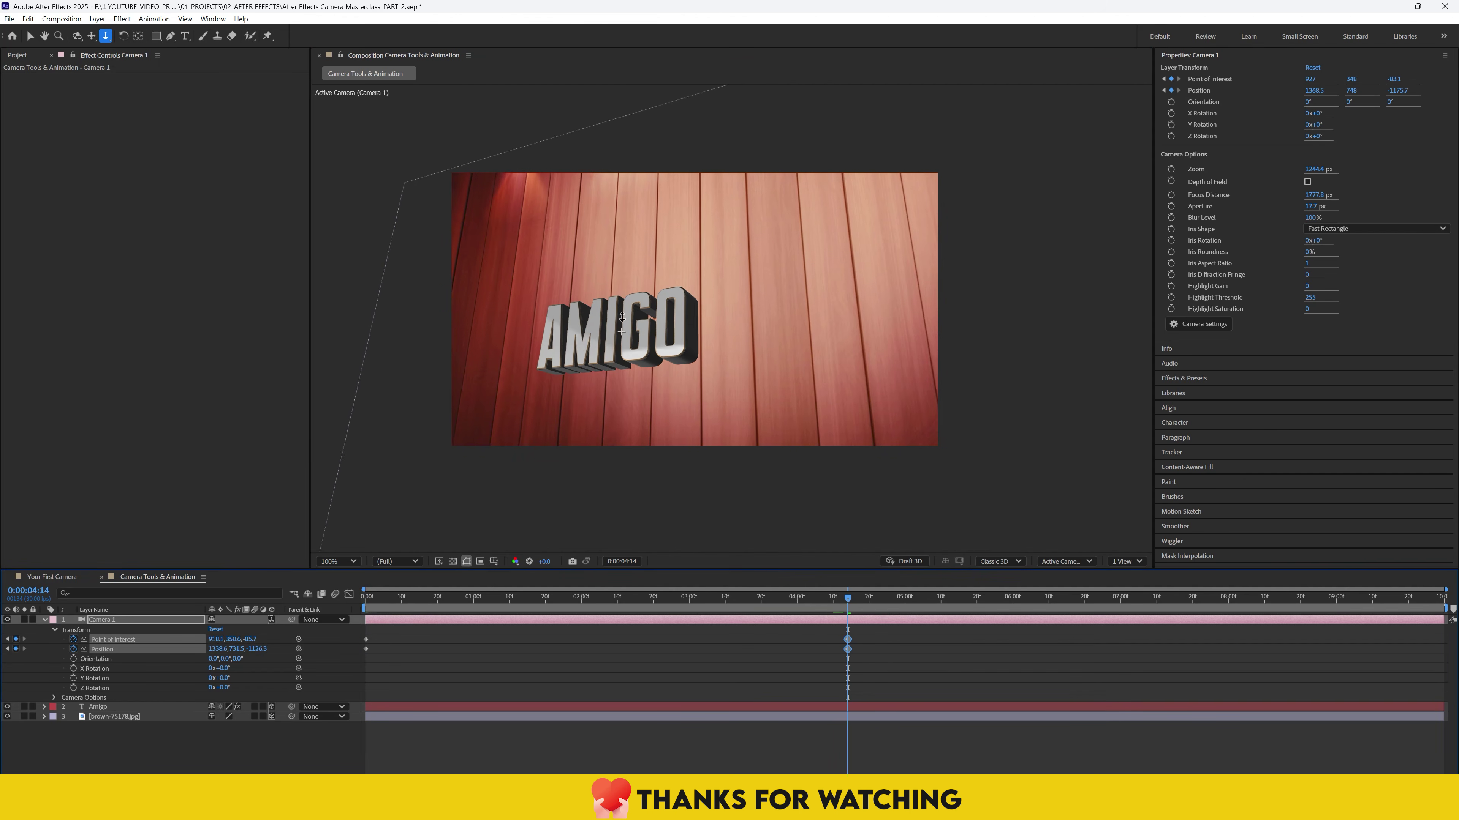
{"action": "left_click_drag", "start_coordinate": [622, 317], "coordinate": [624, 270]}
{"action": "left_click_drag", "start_coordinate": [395, 597], "coordinate": [366, 603]}
{"action": "key", "text": "space"}
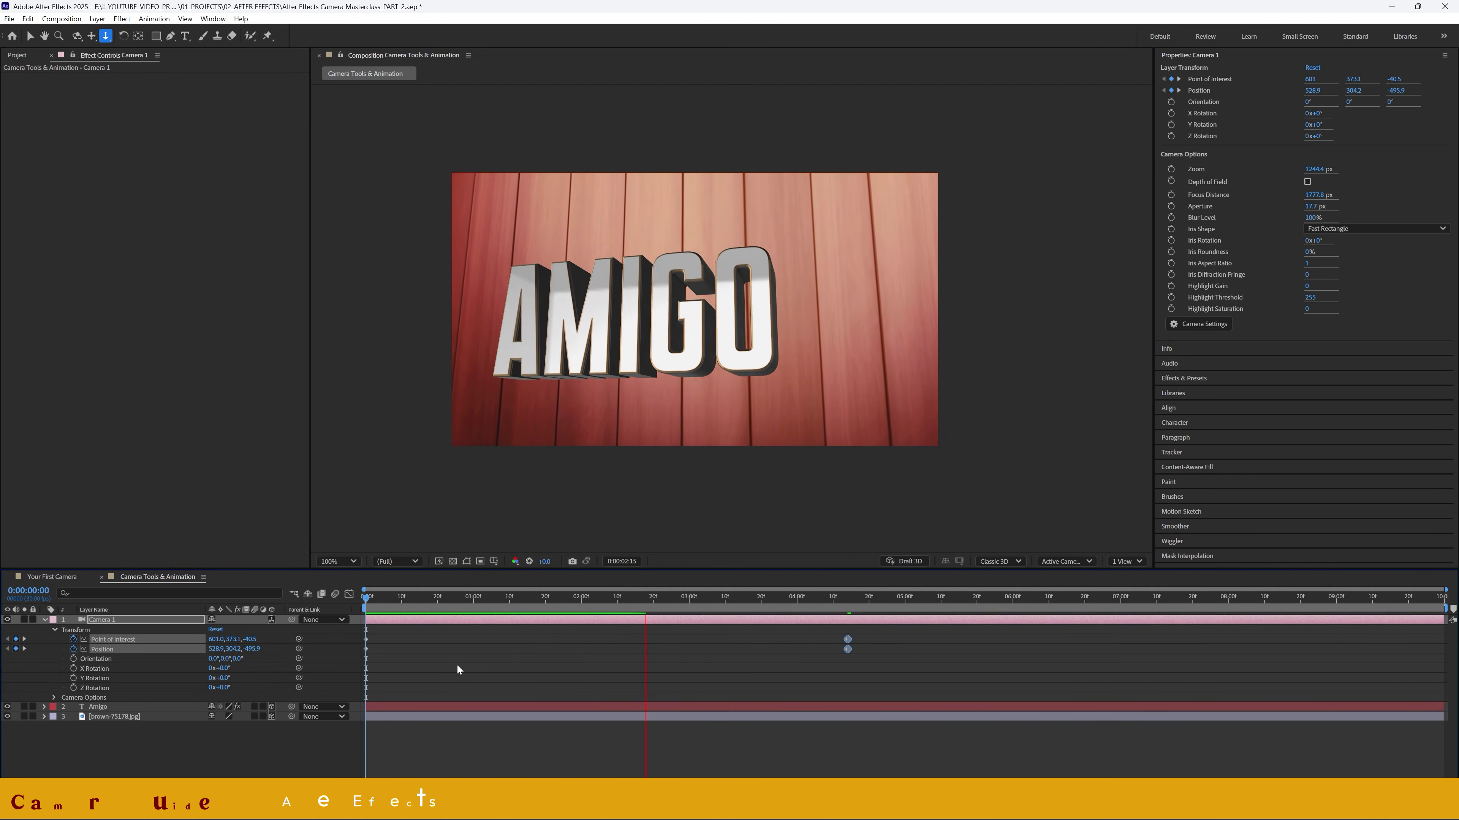
{"action": "key", "text": "space"}
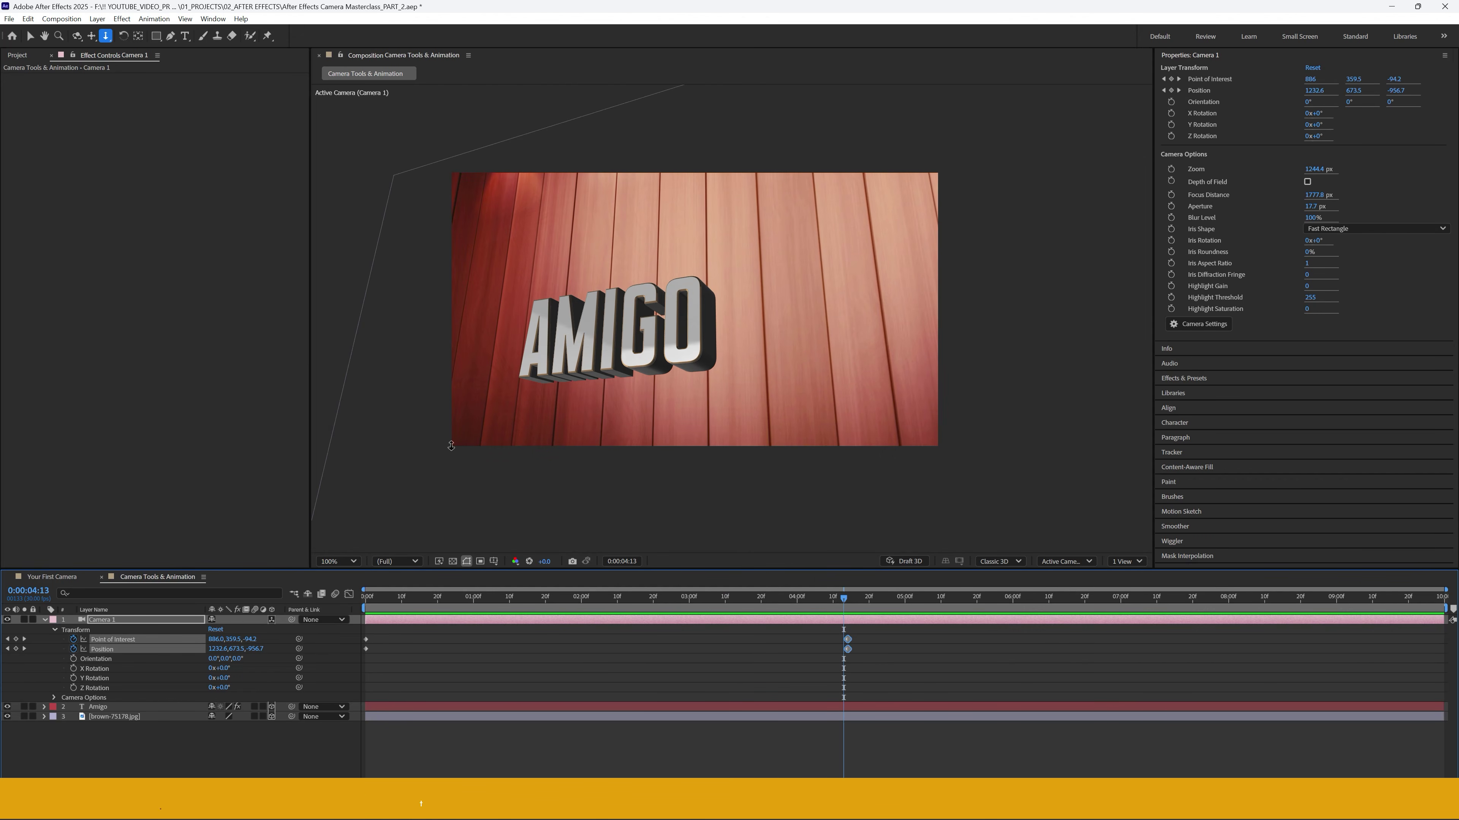
- Enable Depth of Field on Camera 1 and adjust its Focus Distance to 908 pixels
{"action": "left_click", "coordinate": [54, 698]}
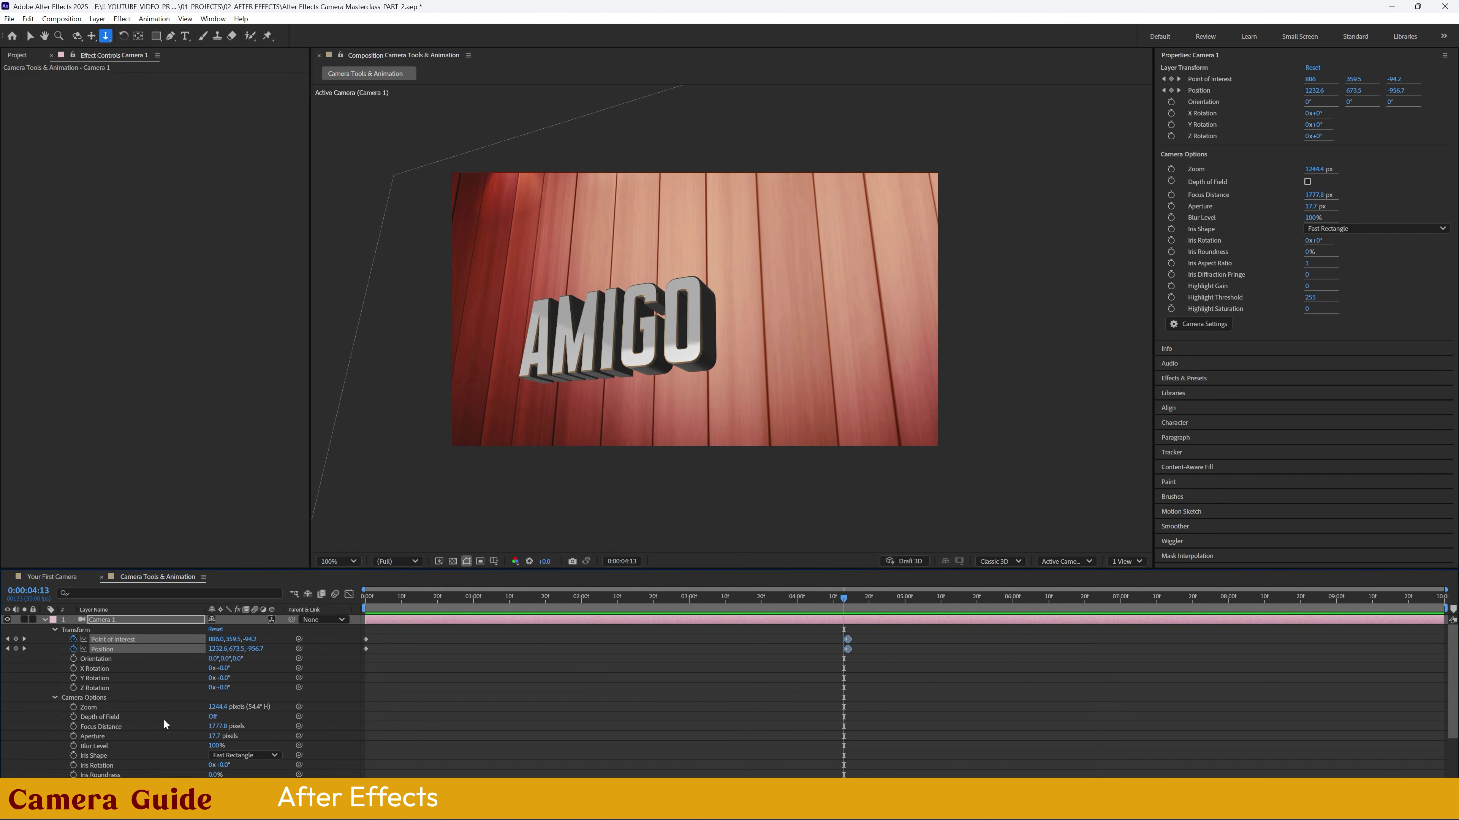
{"action": "left_click", "coordinate": [211, 717]}
{"action": "left_click_drag", "start_coordinate": [220, 727], "coordinate": [2, 783]}
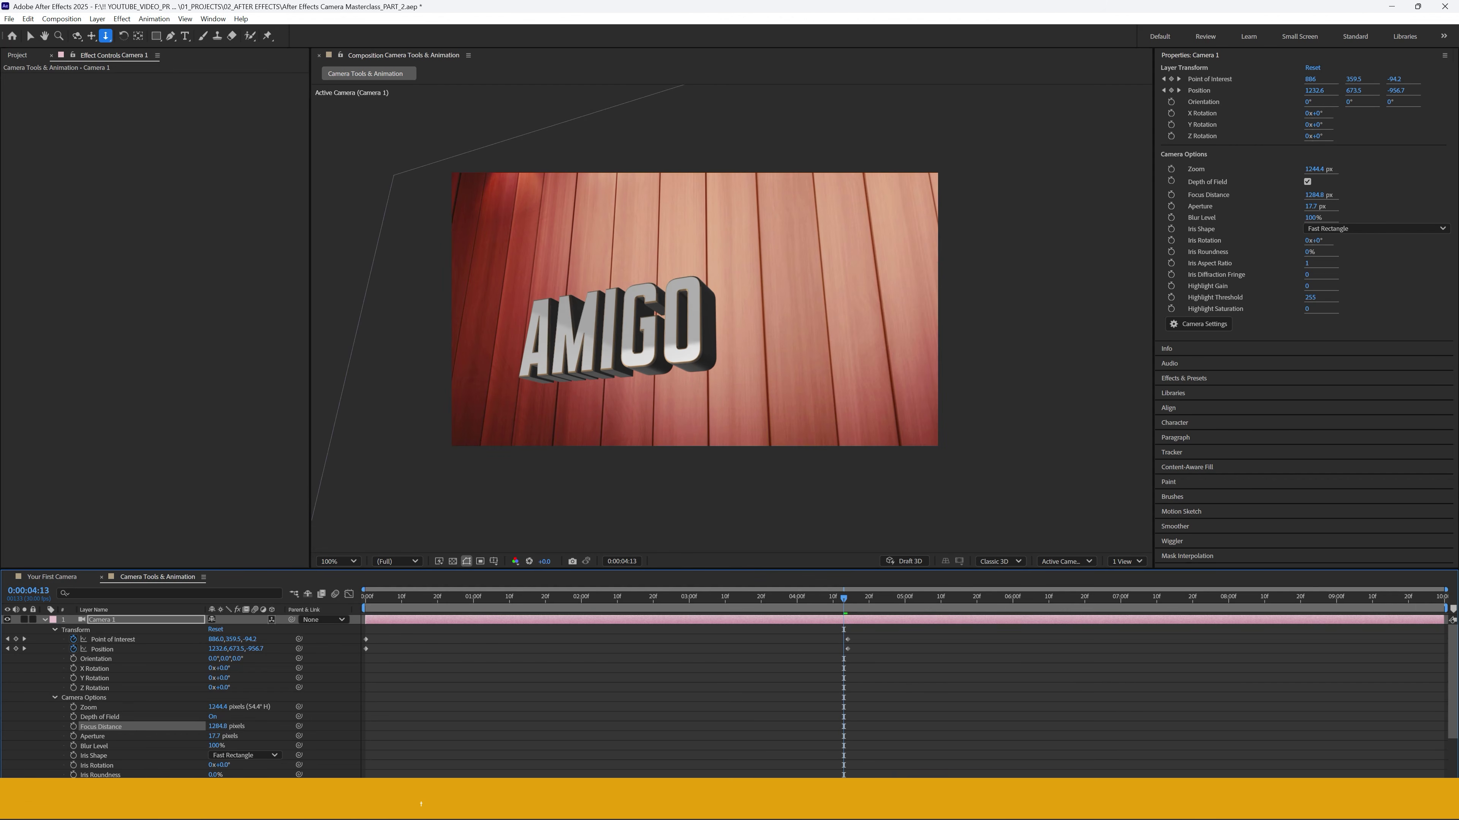
{"action": "key", "text": "Return"}
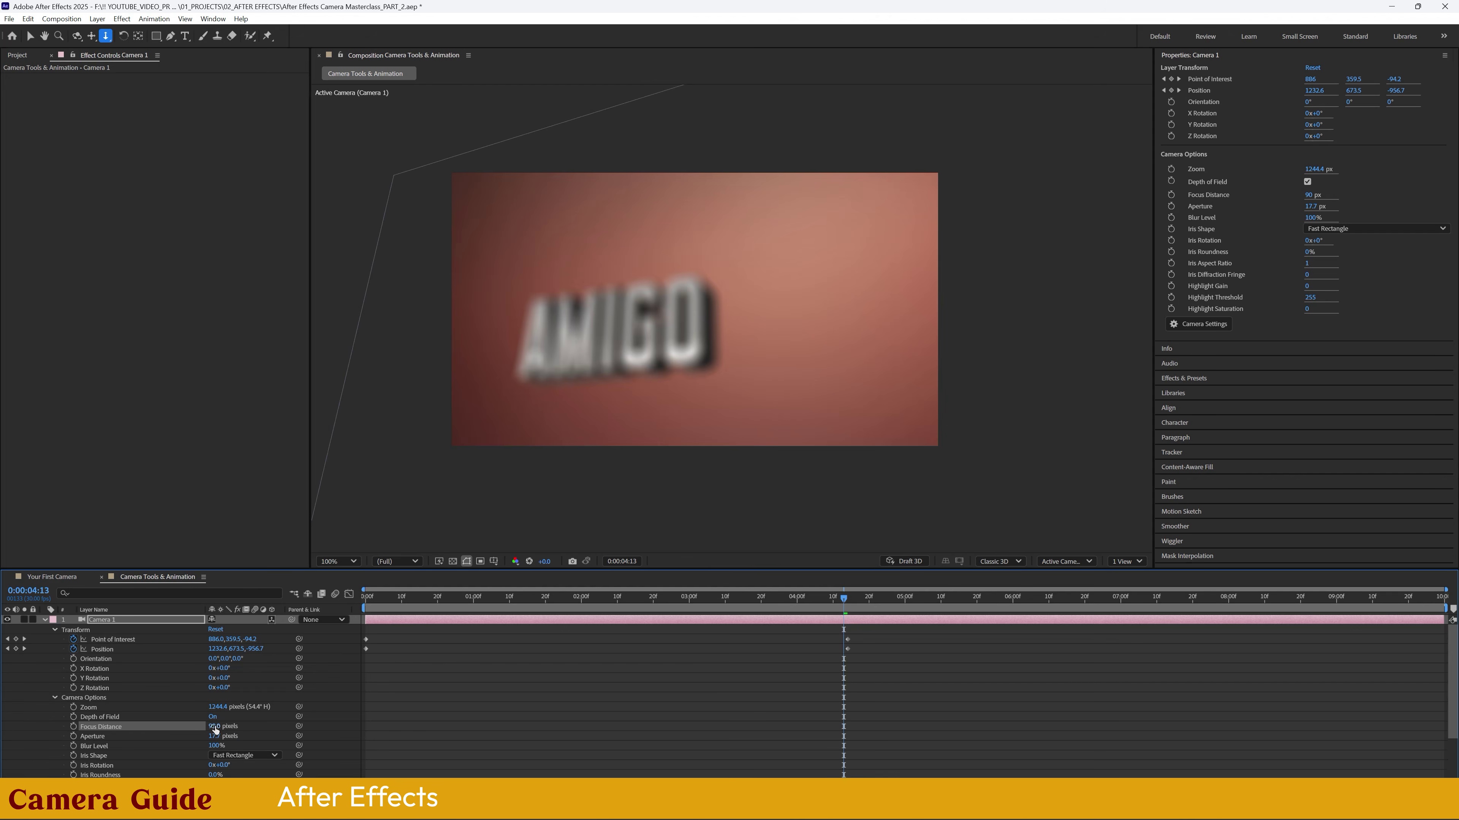
{"action": "left_click_drag", "start_coordinate": [213, 726], "coordinate": [638, 704]}
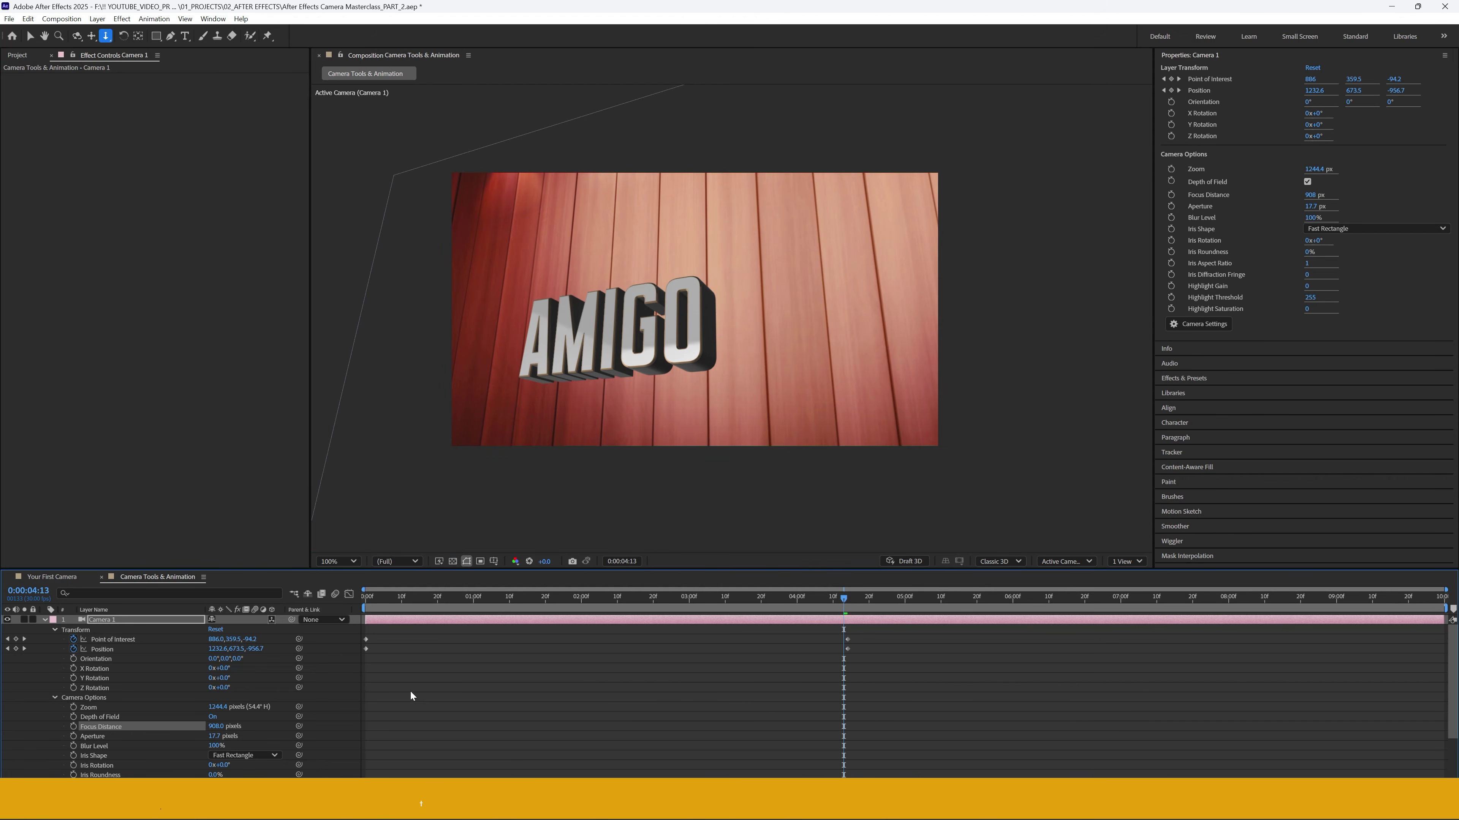
- Try several Aperture values on Camera 1, ending at 213 pixels, and set the Focus Distance to 1159 pixels
{"action": "left_click_drag", "start_coordinate": [216, 736], "coordinate": [504, 728]}
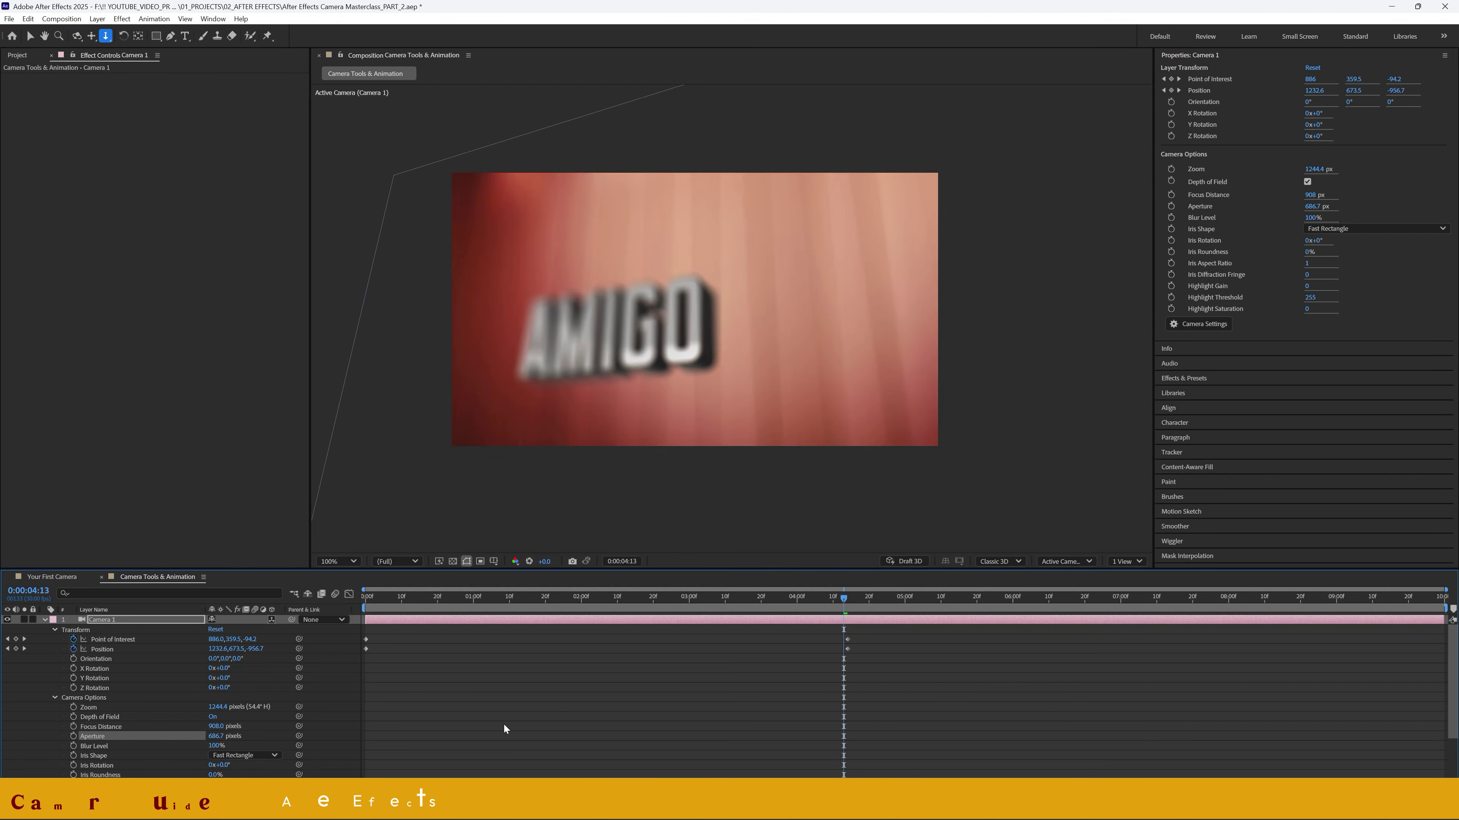
{"action": "left_click_drag", "start_coordinate": [228, 735], "coordinate": [16, 738]}
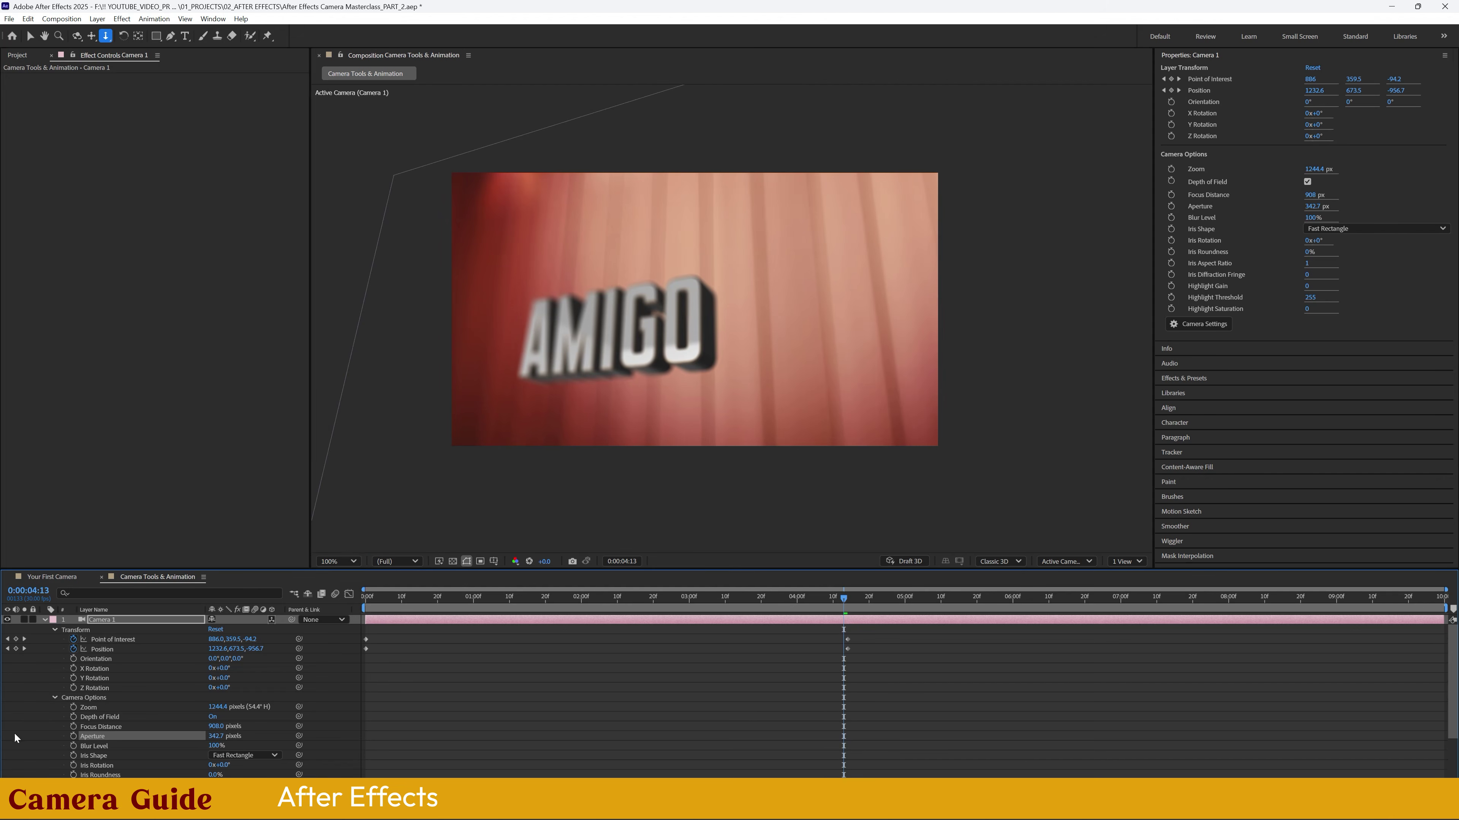
{"action": "left_click_drag", "start_coordinate": [213, 738], "coordinate": [200, 738]}
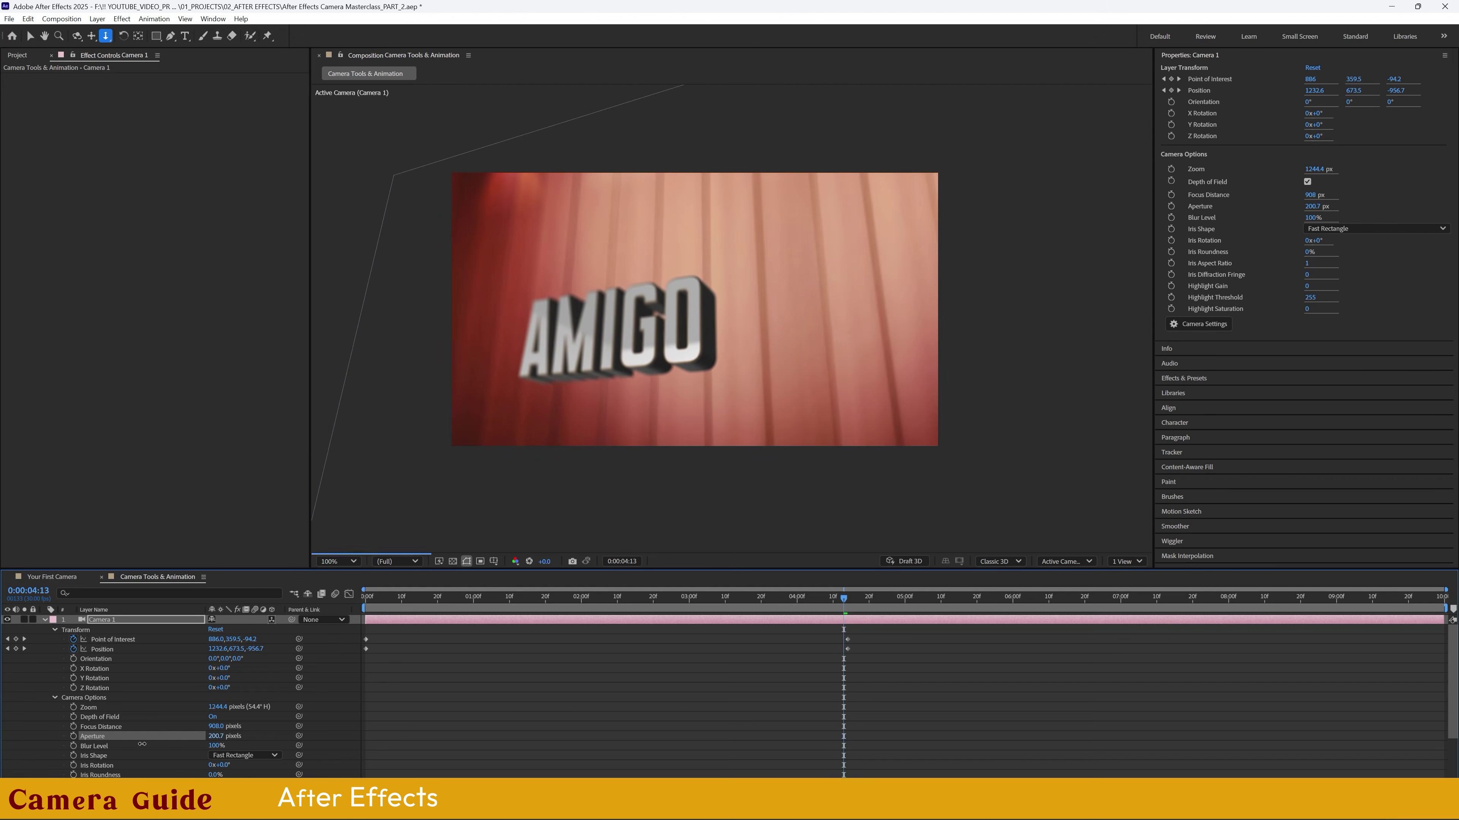
{"action": "left_click_drag", "start_coordinate": [143, 744], "coordinate": [60, 748]}
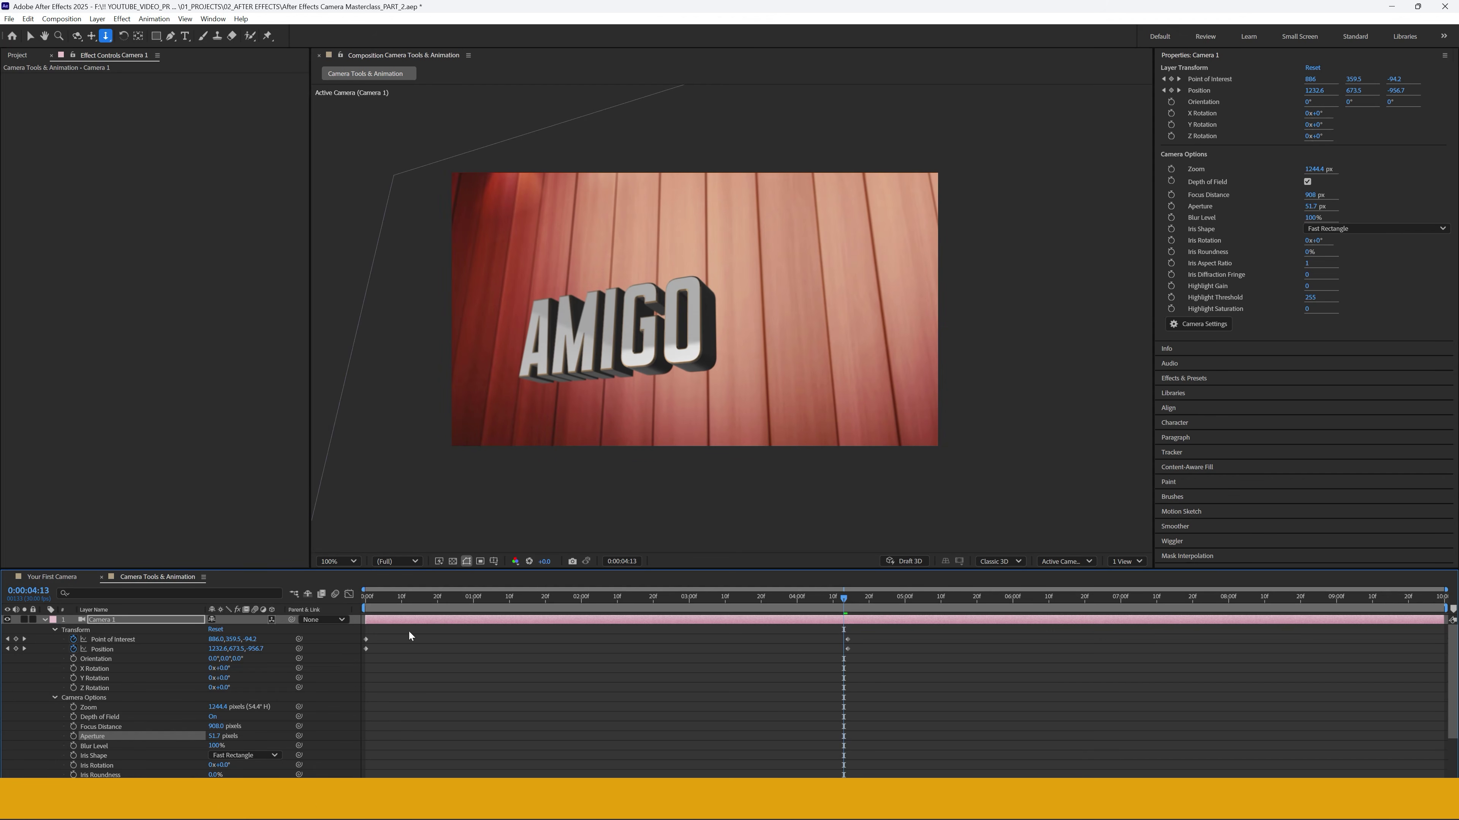
{"action": "left_click_drag", "start_coordinate": [215, 736], "coordinate": [143, 767]}
{"action": "left_click_drag", "start_coordinate": [331, 735], "coordinate": [338, 735]}
{"action": "left_click_drag", "start_coordinate": [222, 728], "coordinate": [369, 734]}
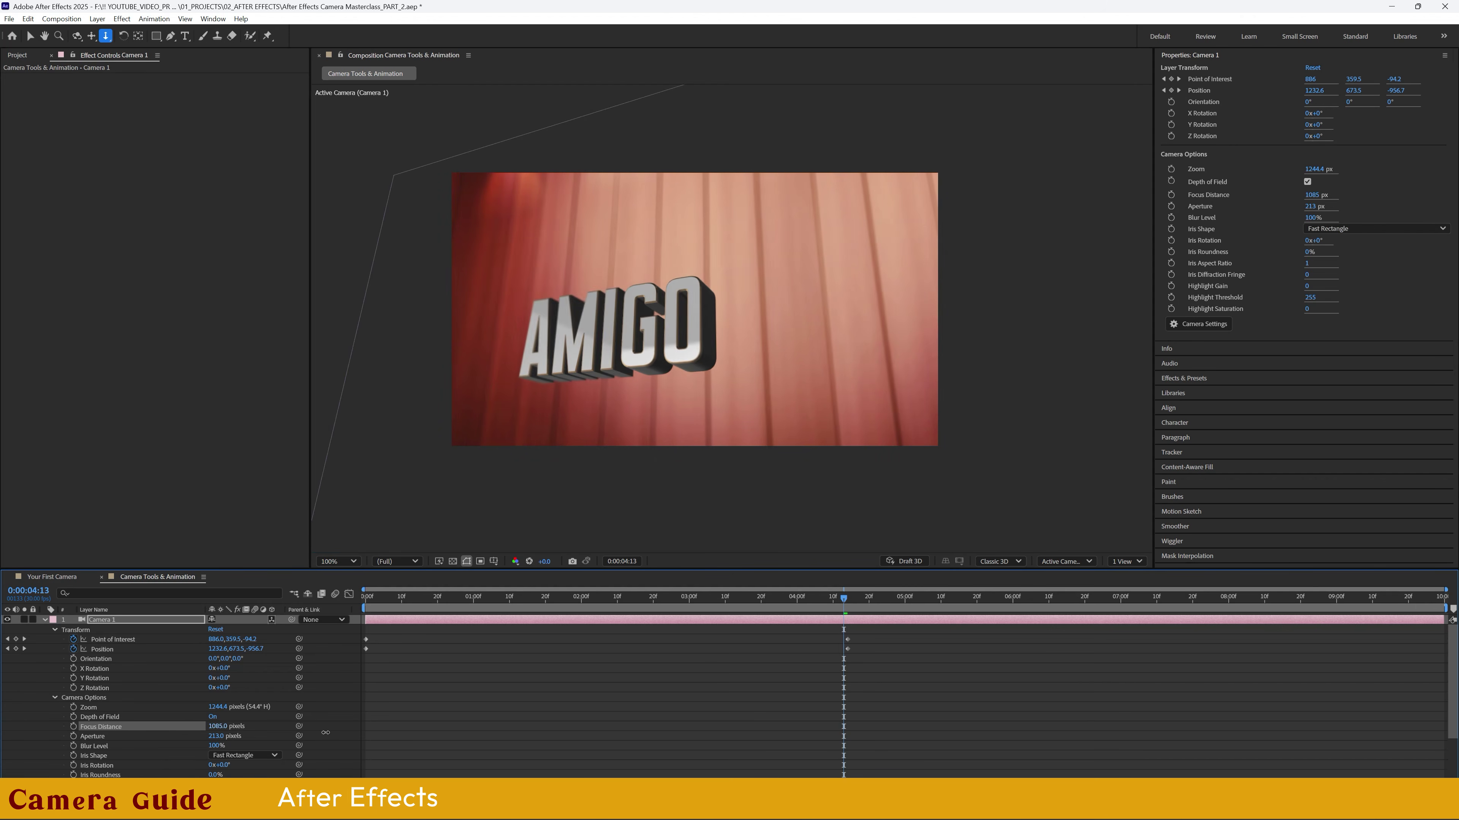
- Preview and scrub the camera animation from the start to examine how the depth of field blur changes on AMIGO and the background
{"action": "left_click_drag", "start_coordinate": [385, 600], "coordinate": [335, 609]}
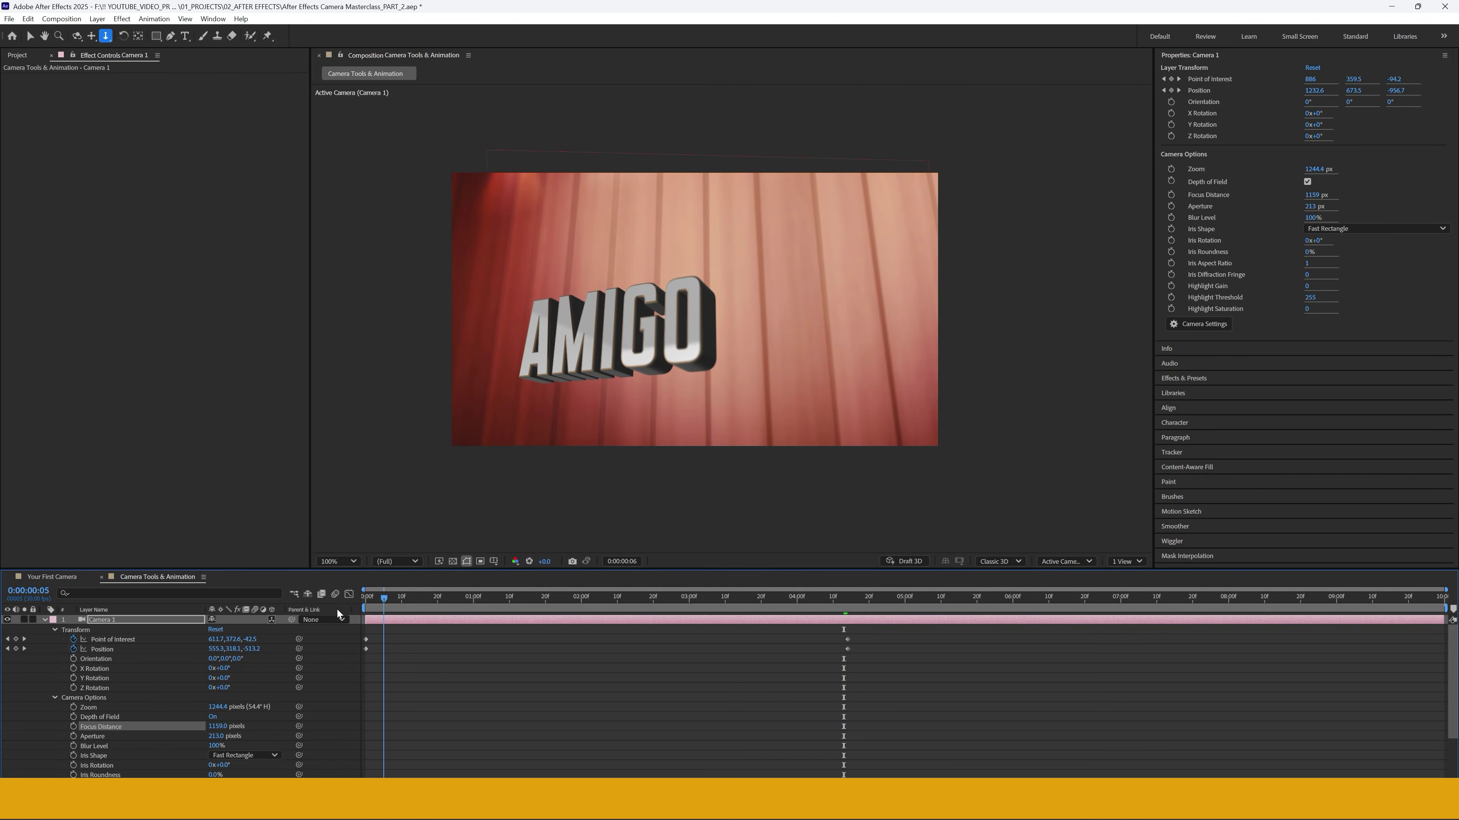
{"action": "key", "text": "space"}
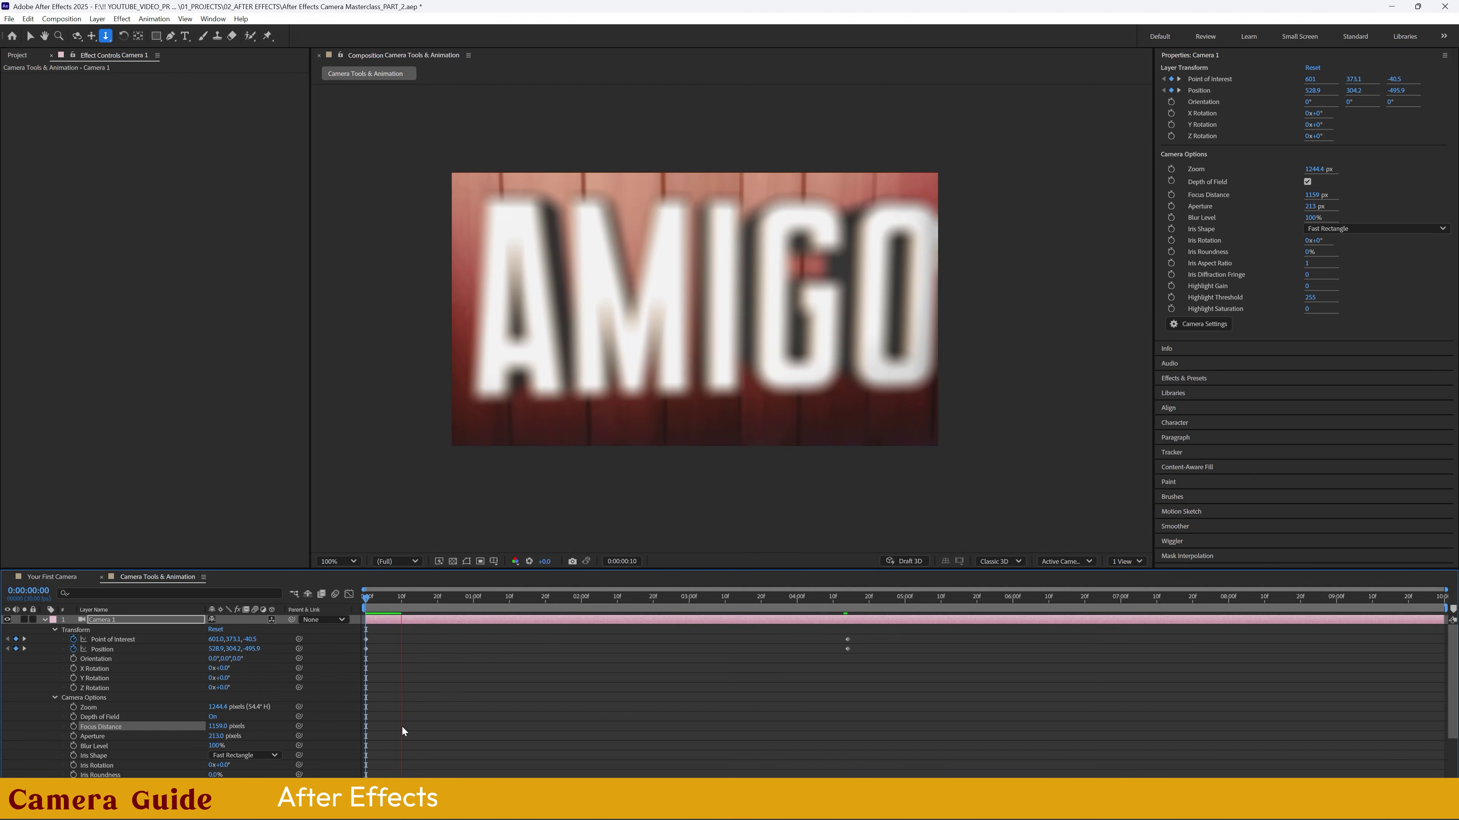
{"action": "left_click_drag", "start_coordinate": [384, 601], "coordinate": [849, 620]}
{"action": "key", "text": "space"}
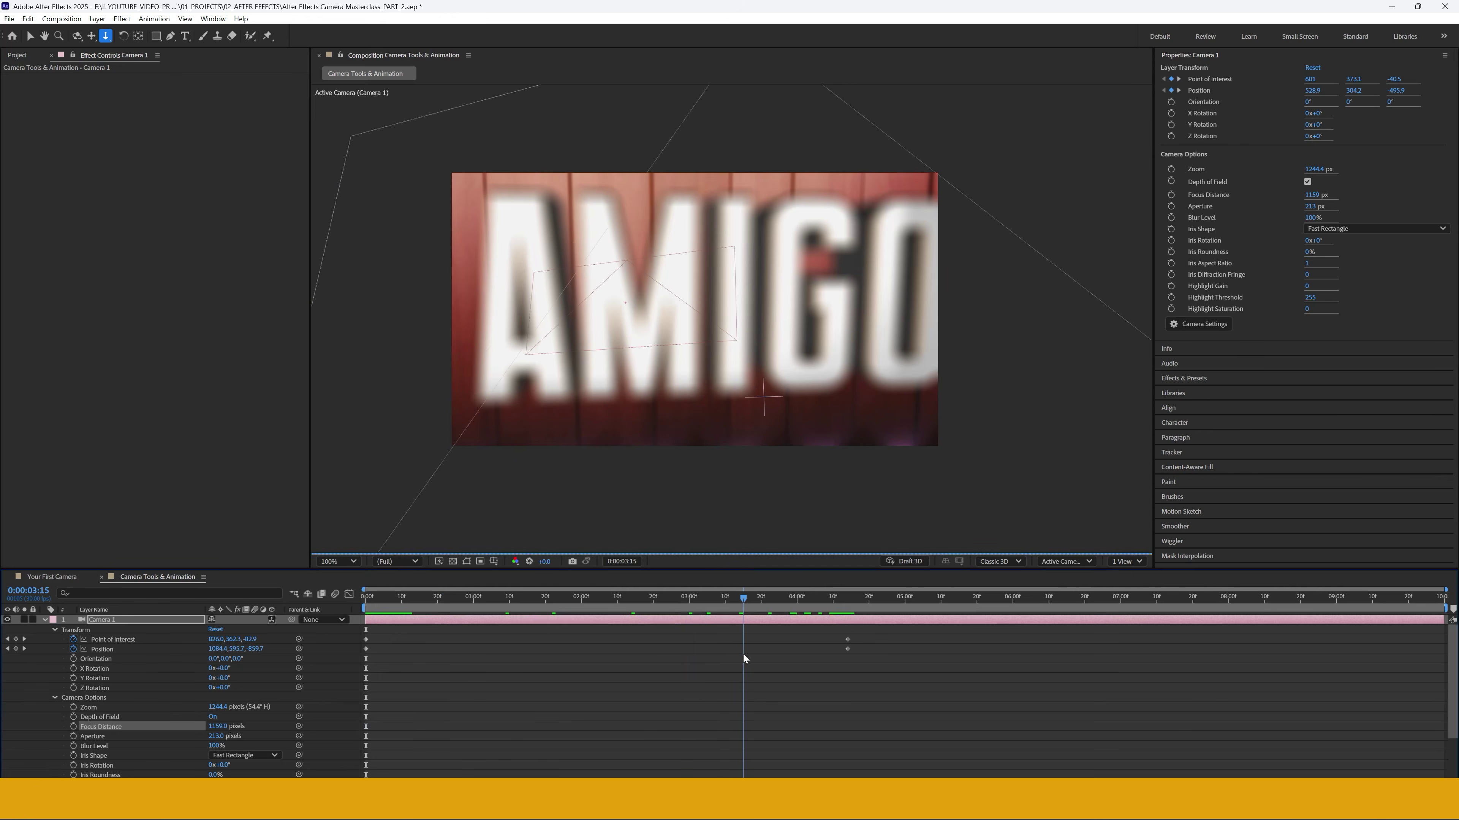
{"action": "key", "text": "space"}
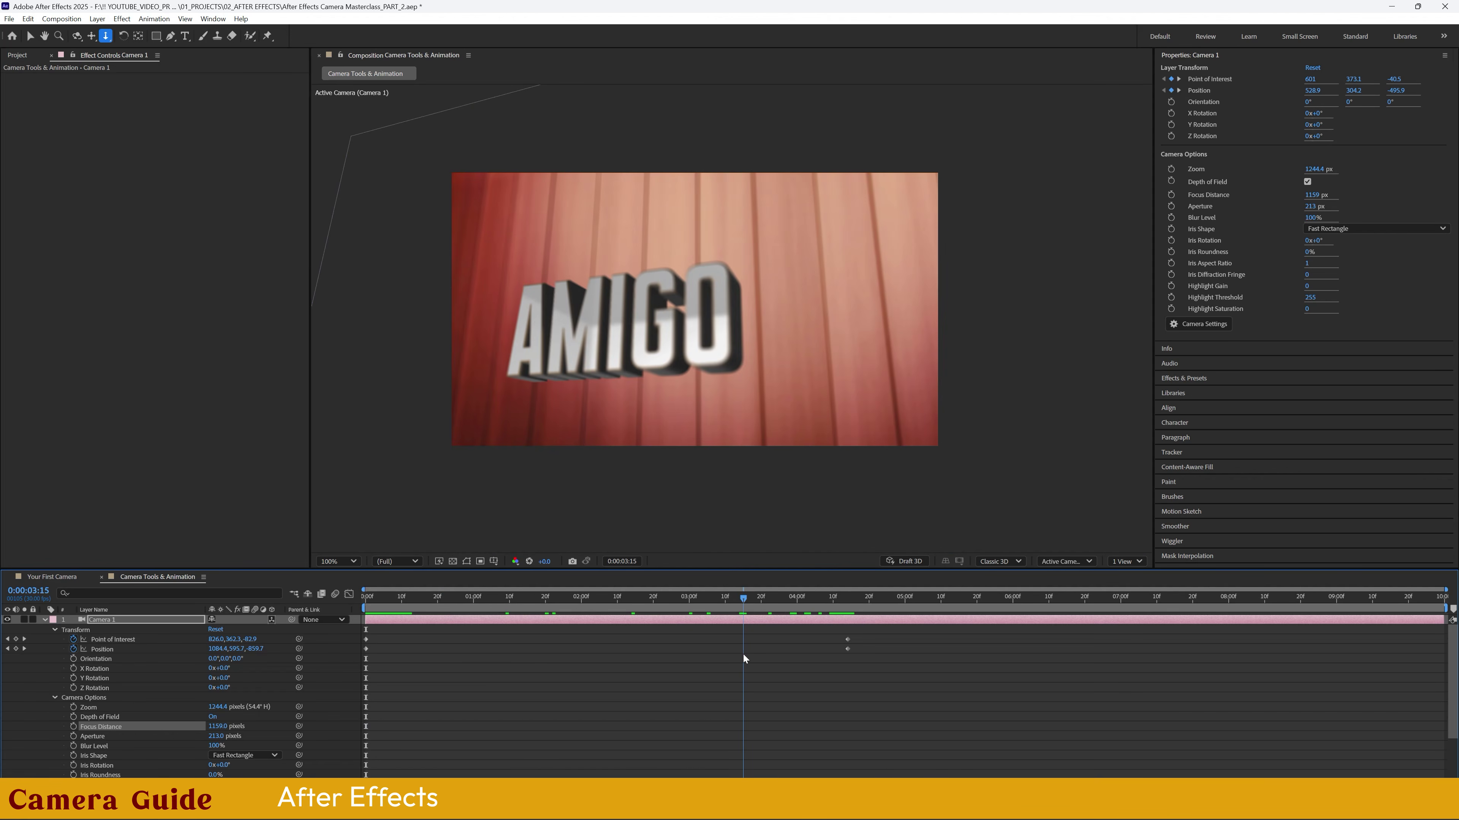
{"action": "left_click_drag", "start_coordinate": [742, 654], "coordinate": [546, 650]}
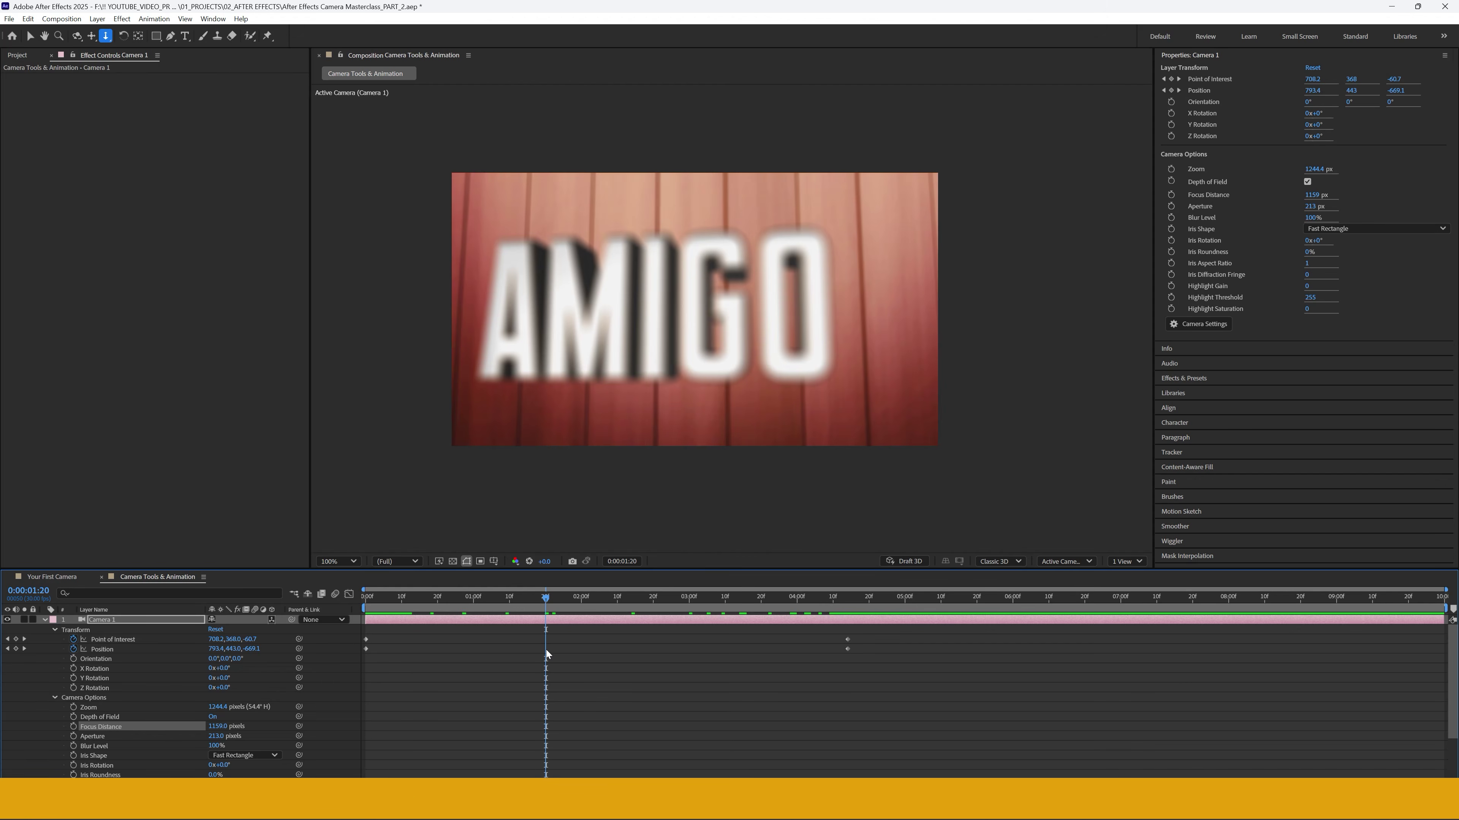
{"action": "left_click_drag", "start_coordinate": [383, 598], "coordinate": [562, 626]}
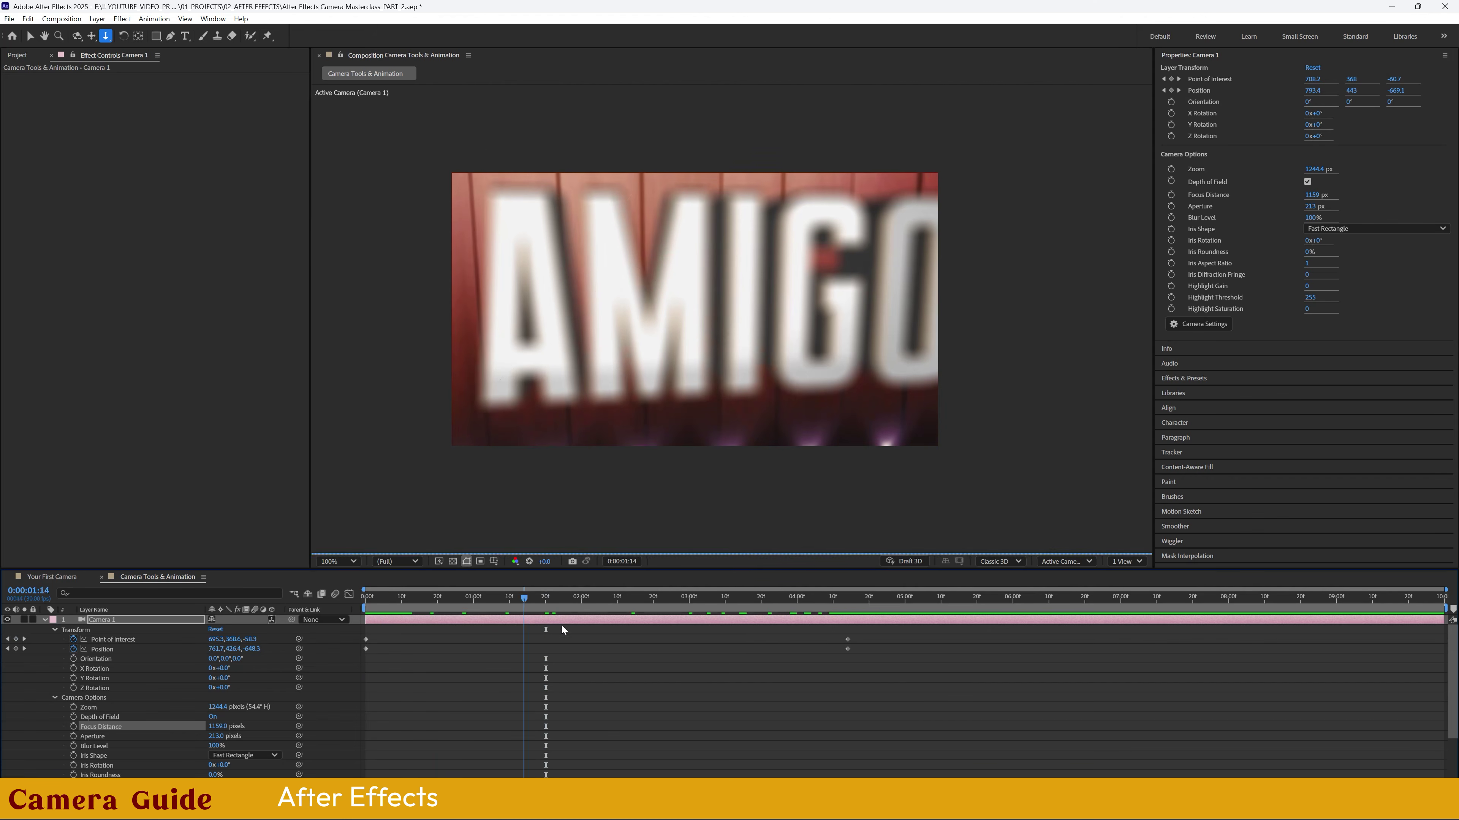
{"action": "key", "text": "Home"}
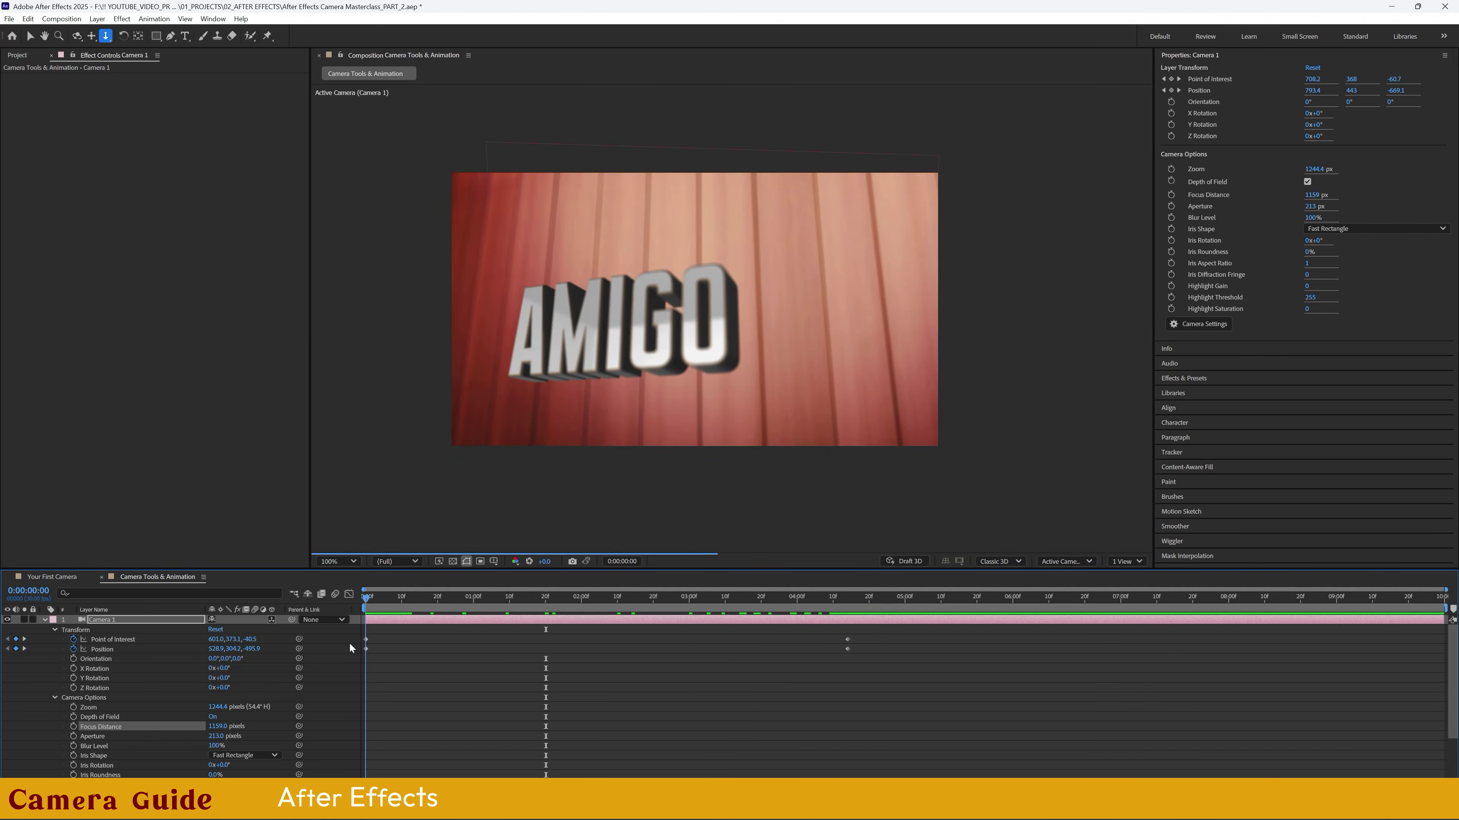
{"action": "key", "text": "space"}
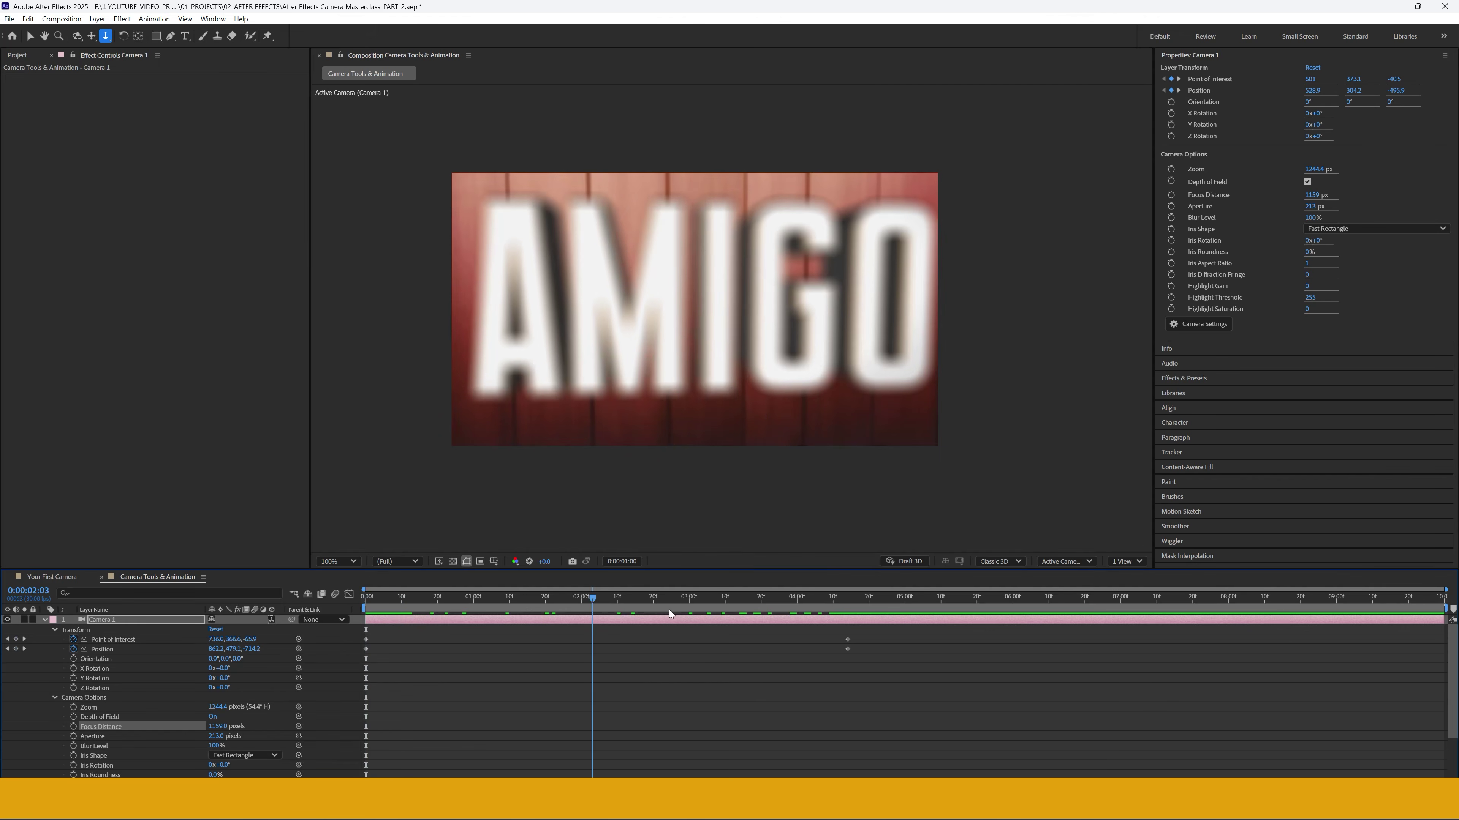
{"action": "key", "text": "space"}
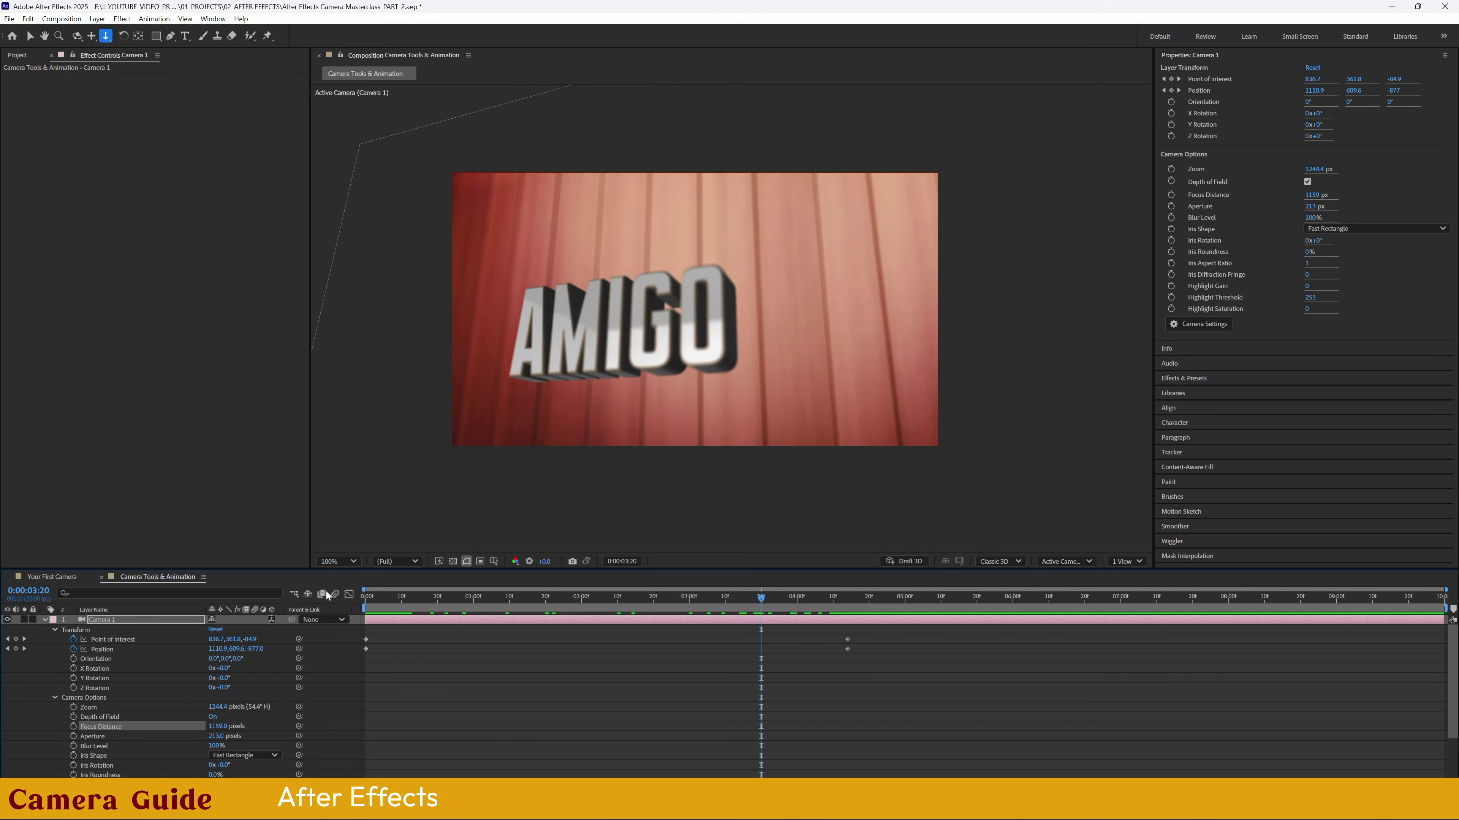
- Collapse Camera 1's properties, deselect all layers, and scrub the composition to 2:15 to review the result
{"action": "left_click", "coordinate": [45, 620]}
{"action": "left_click", "coordinate": [119, 699]}
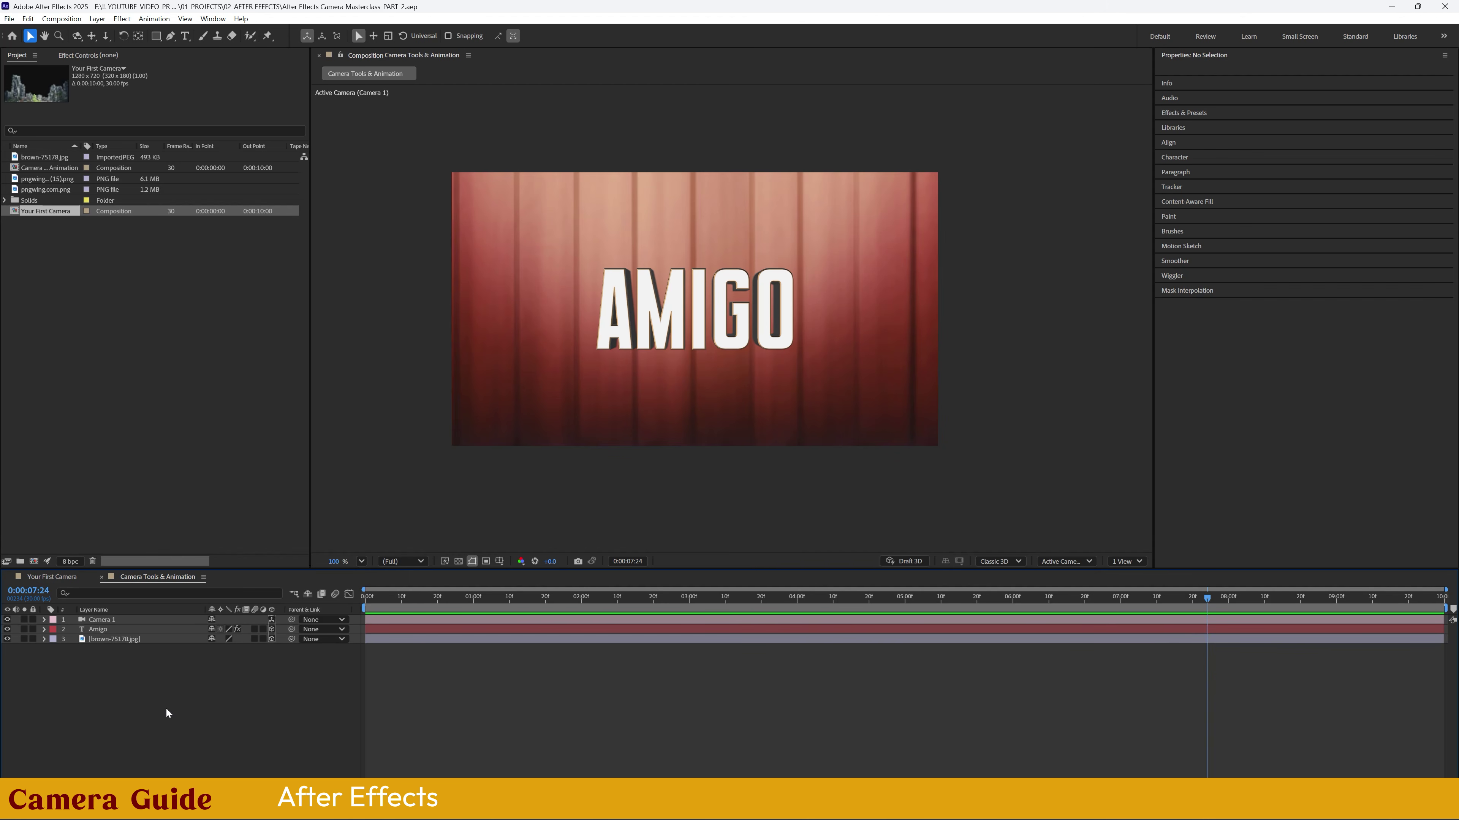
{"action": "left_click_drag", "start_coordinate": [409, 595], "coordinate": [634, 596]}
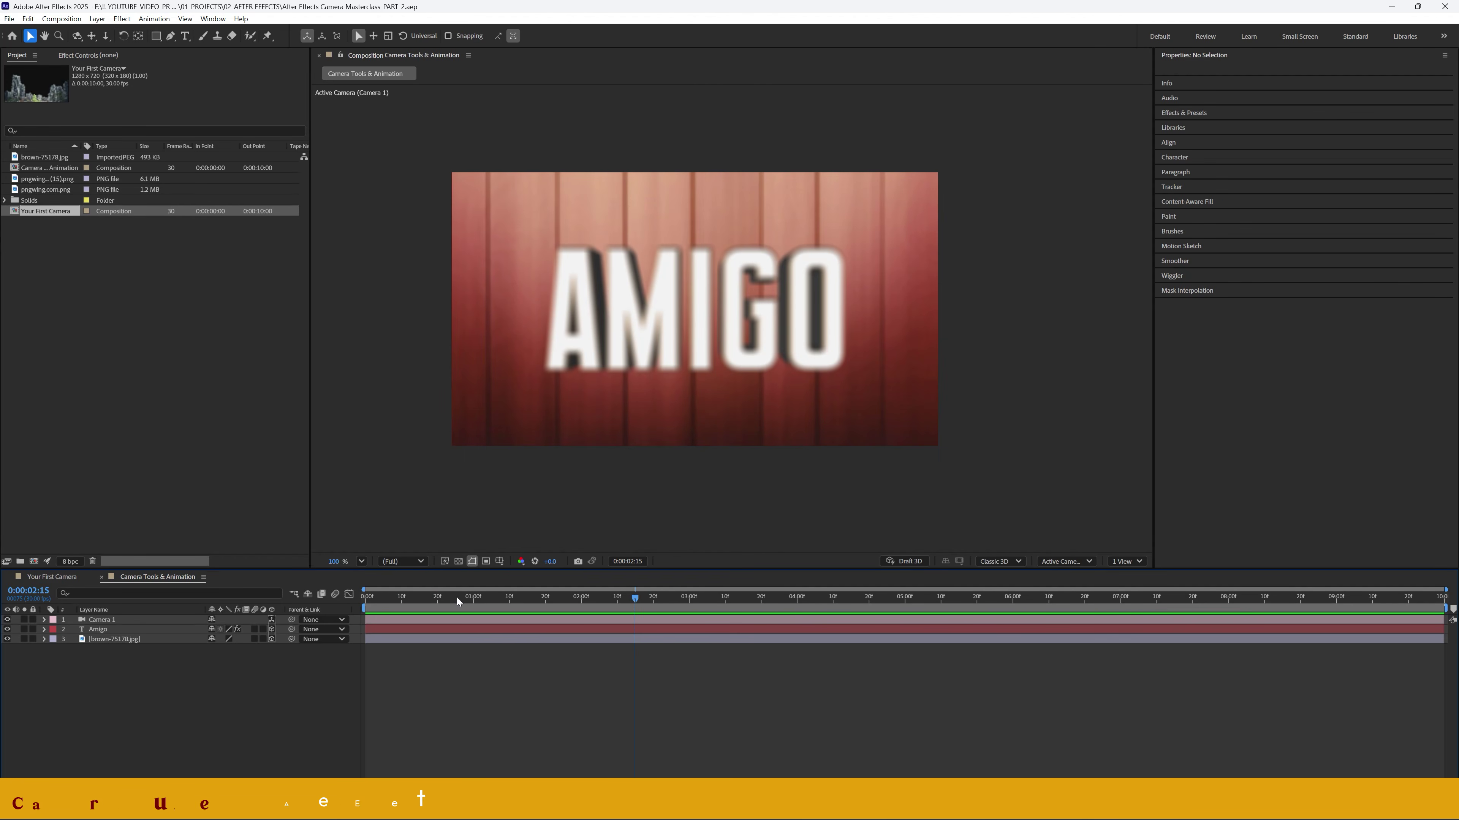
- Review the Camera 1 animation from the first frame through to about 0:00:03:12 in the Camera Tools & Animation composition
{"action": "left_click_drag", "start_coordinate": [457, 597], "coordinate": [365, 600]}
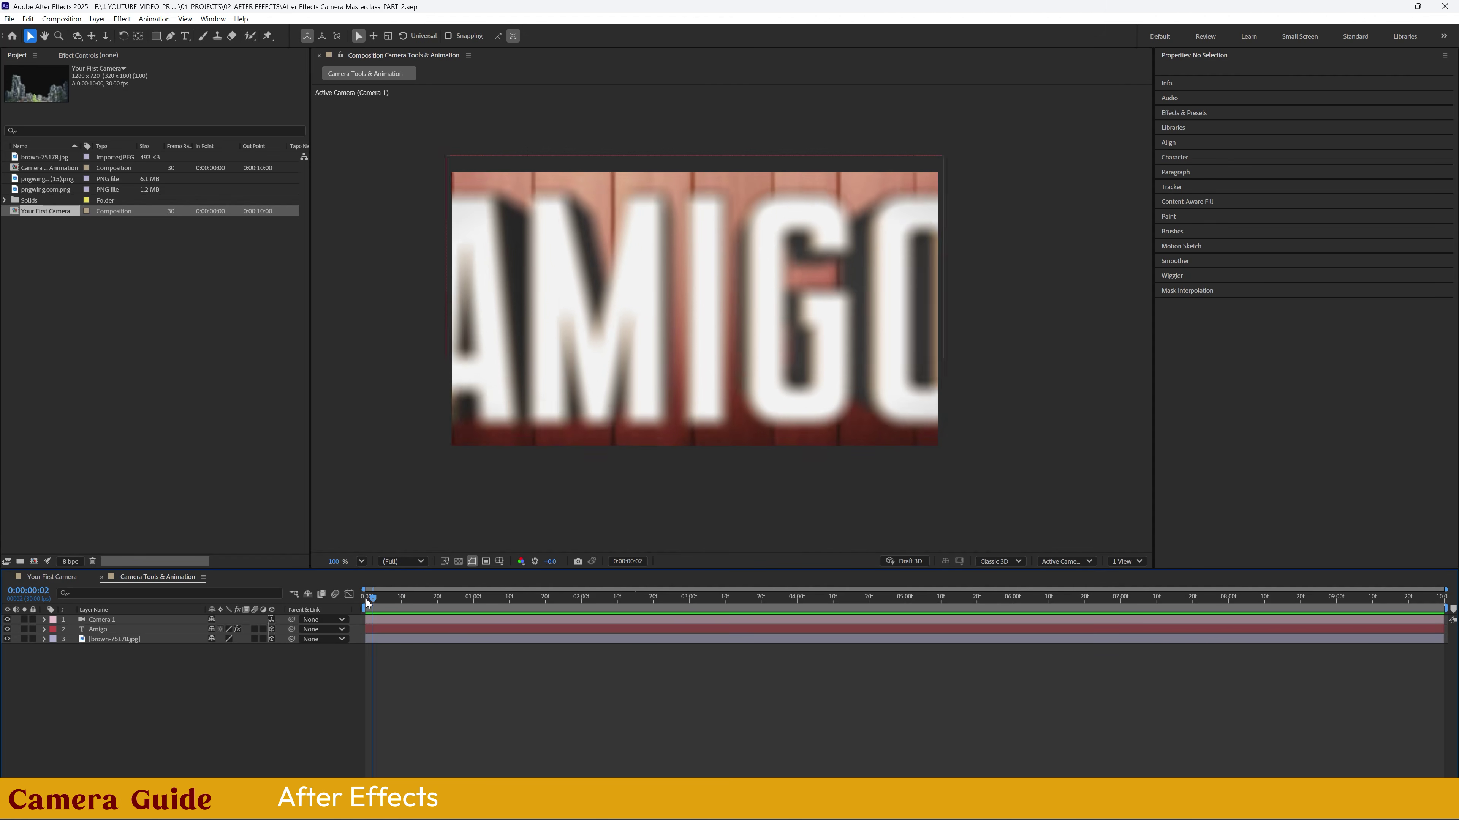
{"action": "left_click", "coordinate": [123, 621]}
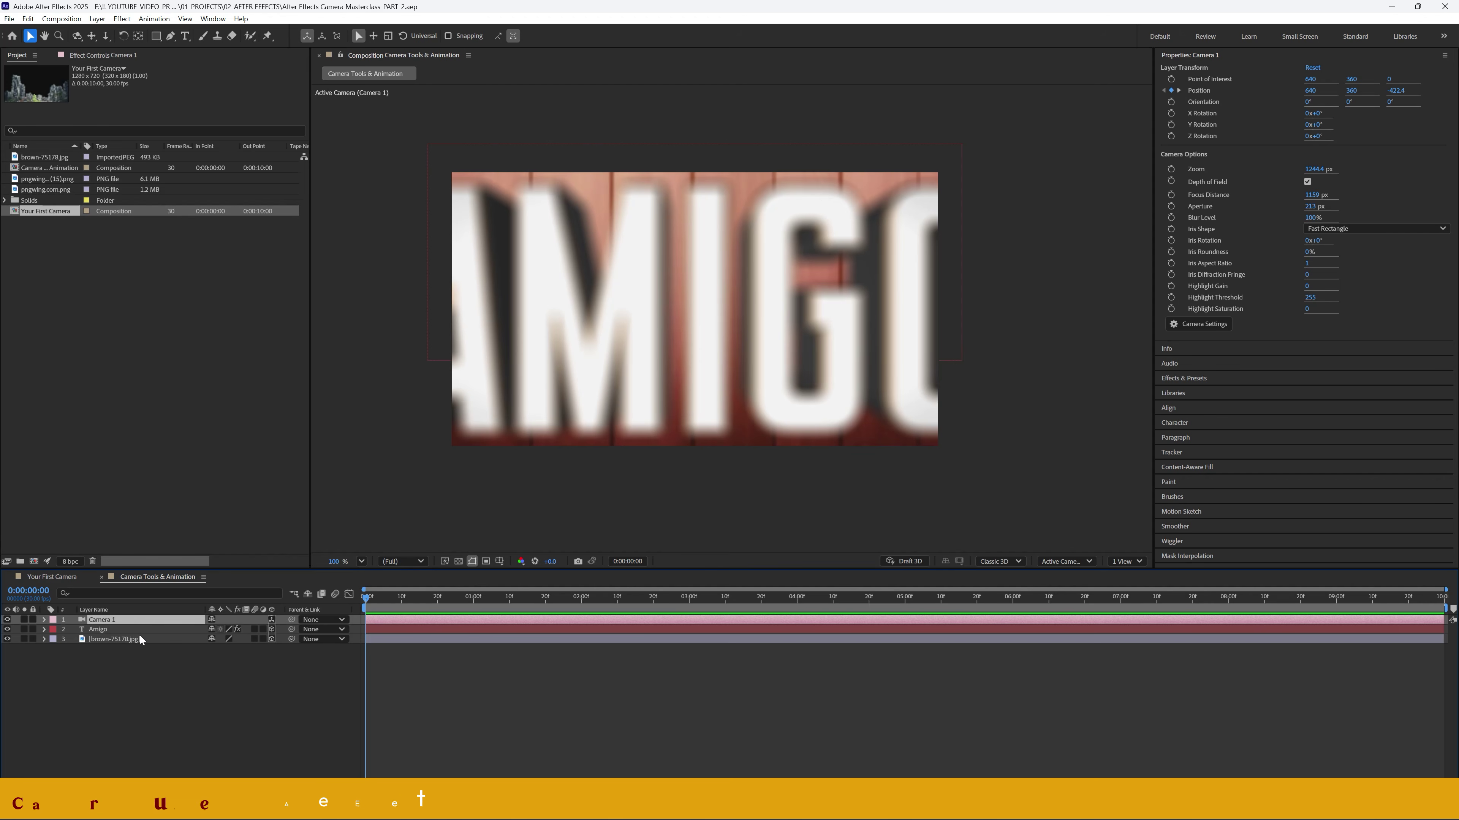
{"action": "left_click", "coordinate": [148, 701]}
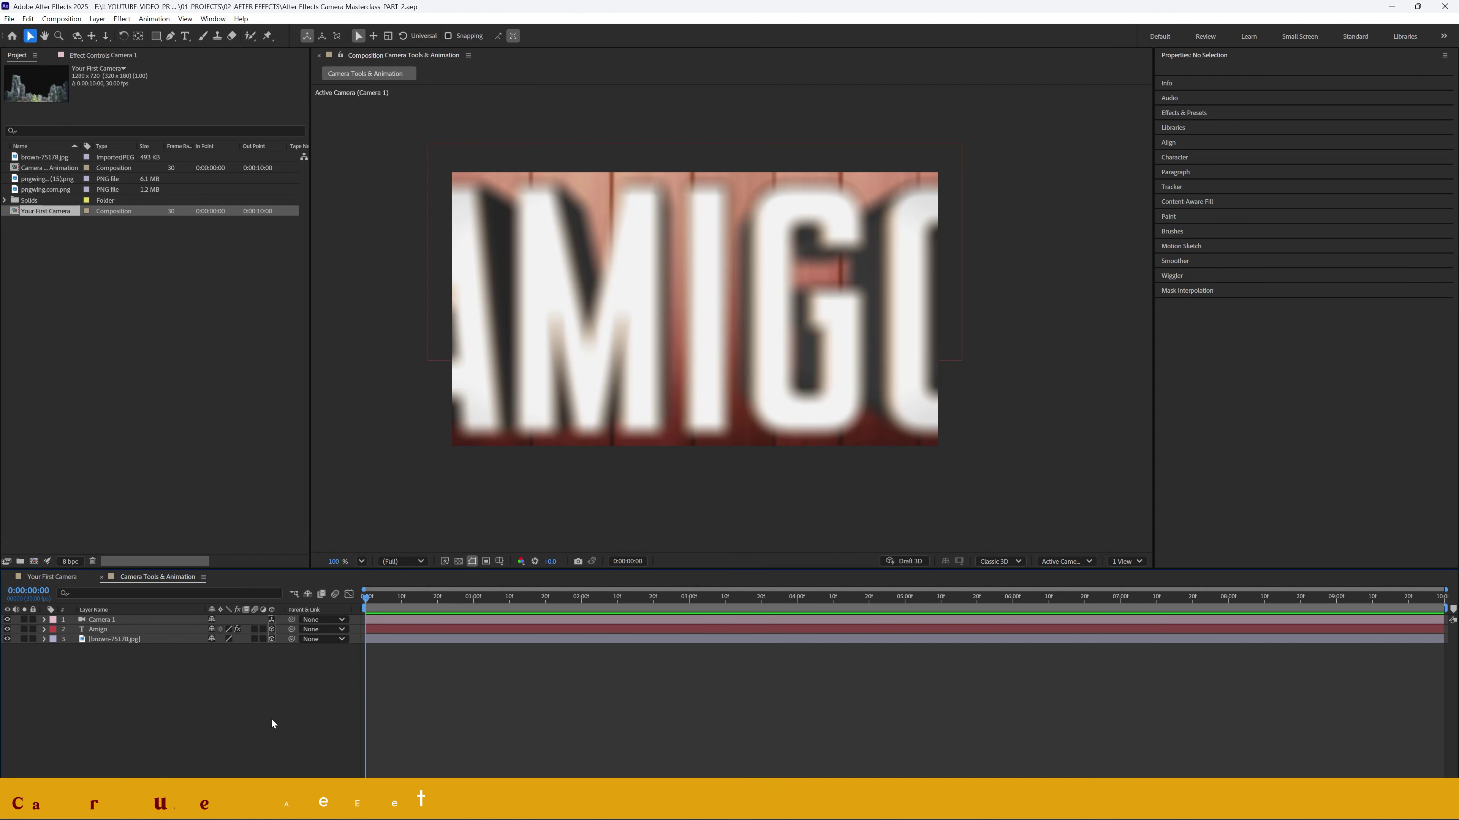
{"action": "left_click", "coordinate": [97, 629]}
{"action": "left_click_drag", "start_coordinate": [402, 600], "coordinate": [516, 604]}
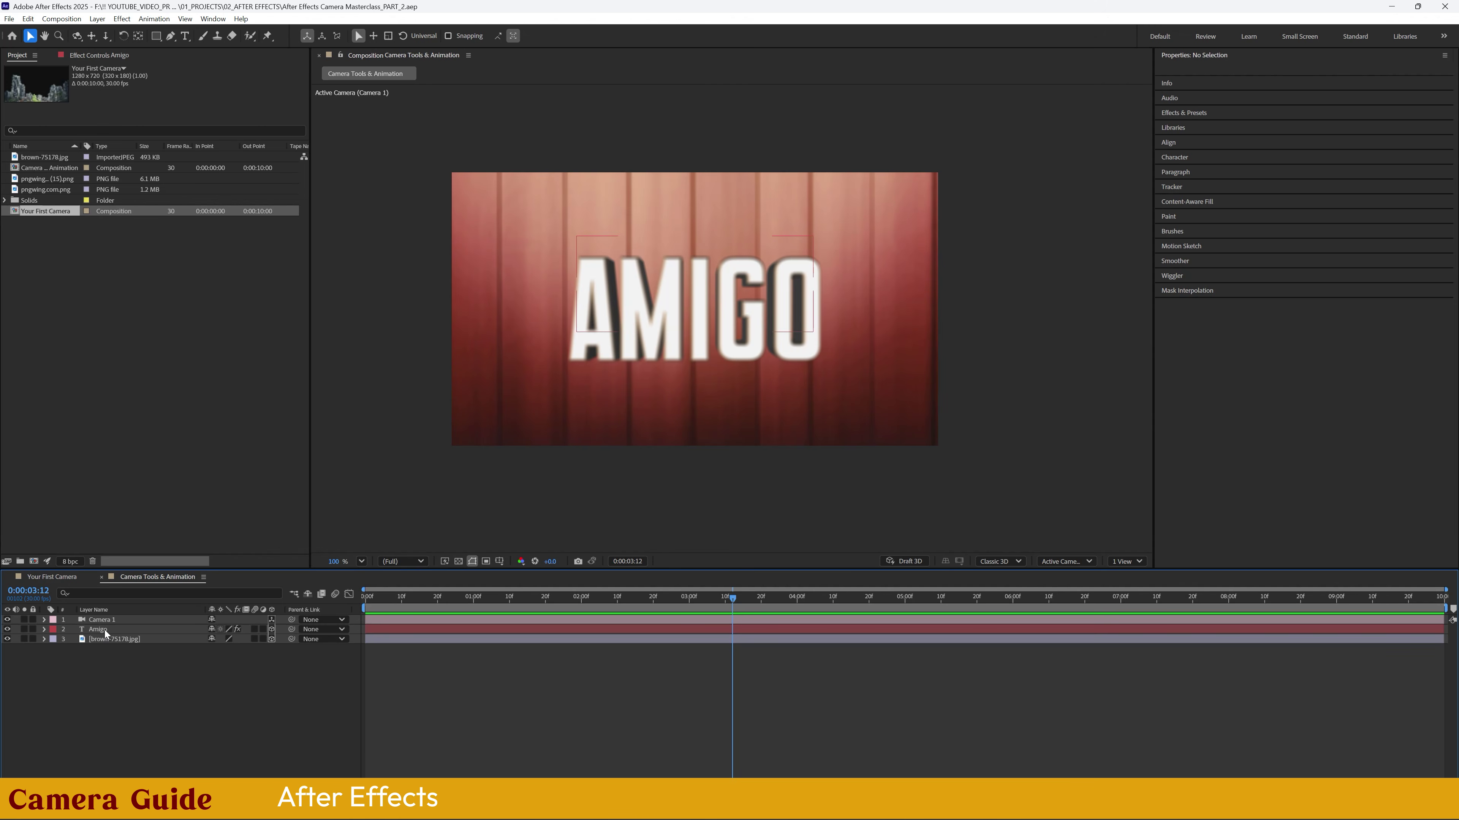
- Try moving the Amigo text layer sideways to an X position of 810
{"action": "left_click", "coordinate": [106, 631]}
{"action": "key", "text": "p"}
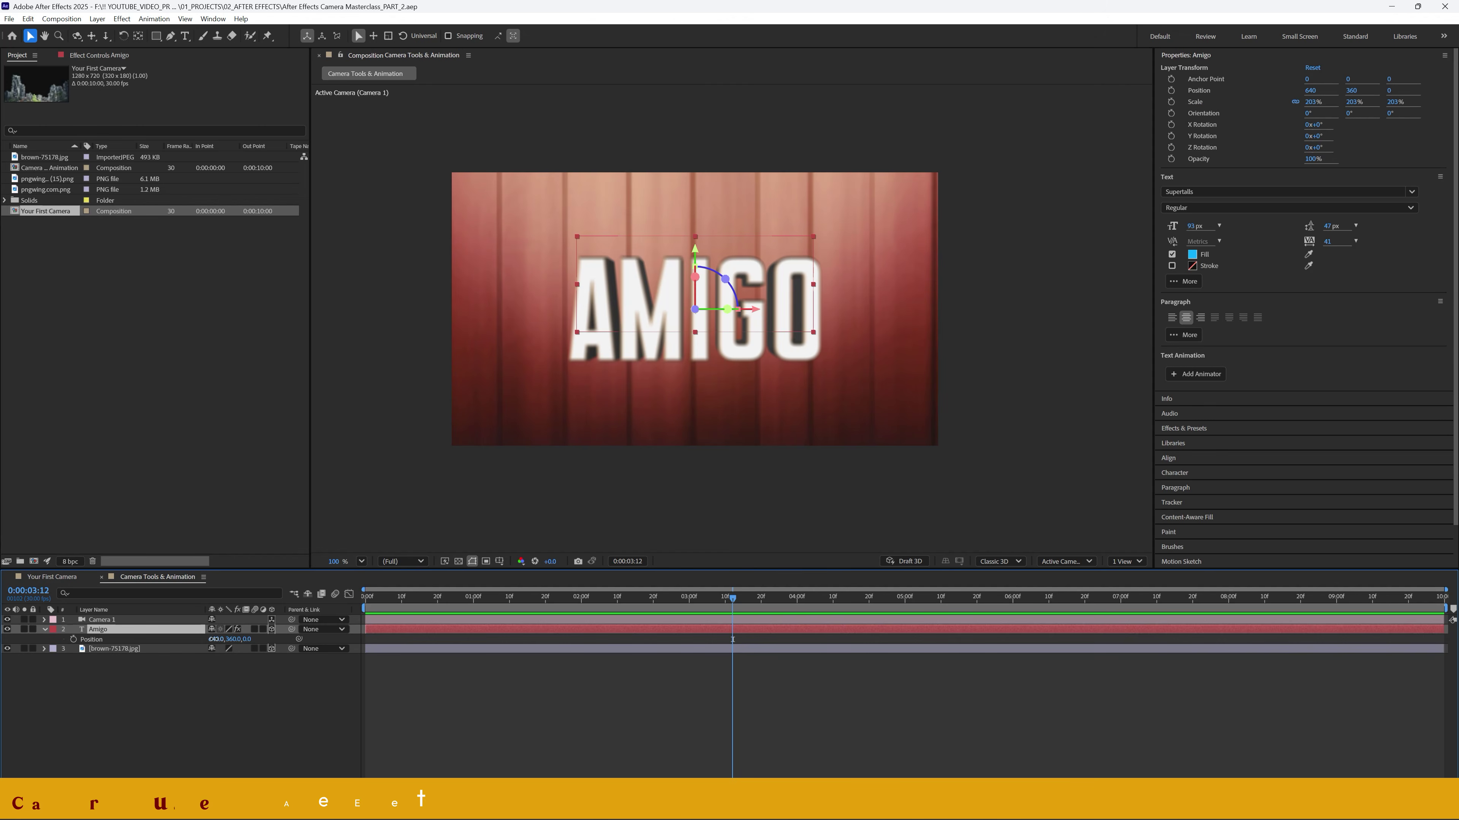
{"action": "left_click_drag", "start_coordinate": [213, 639], "coordinate": [307, 640]}
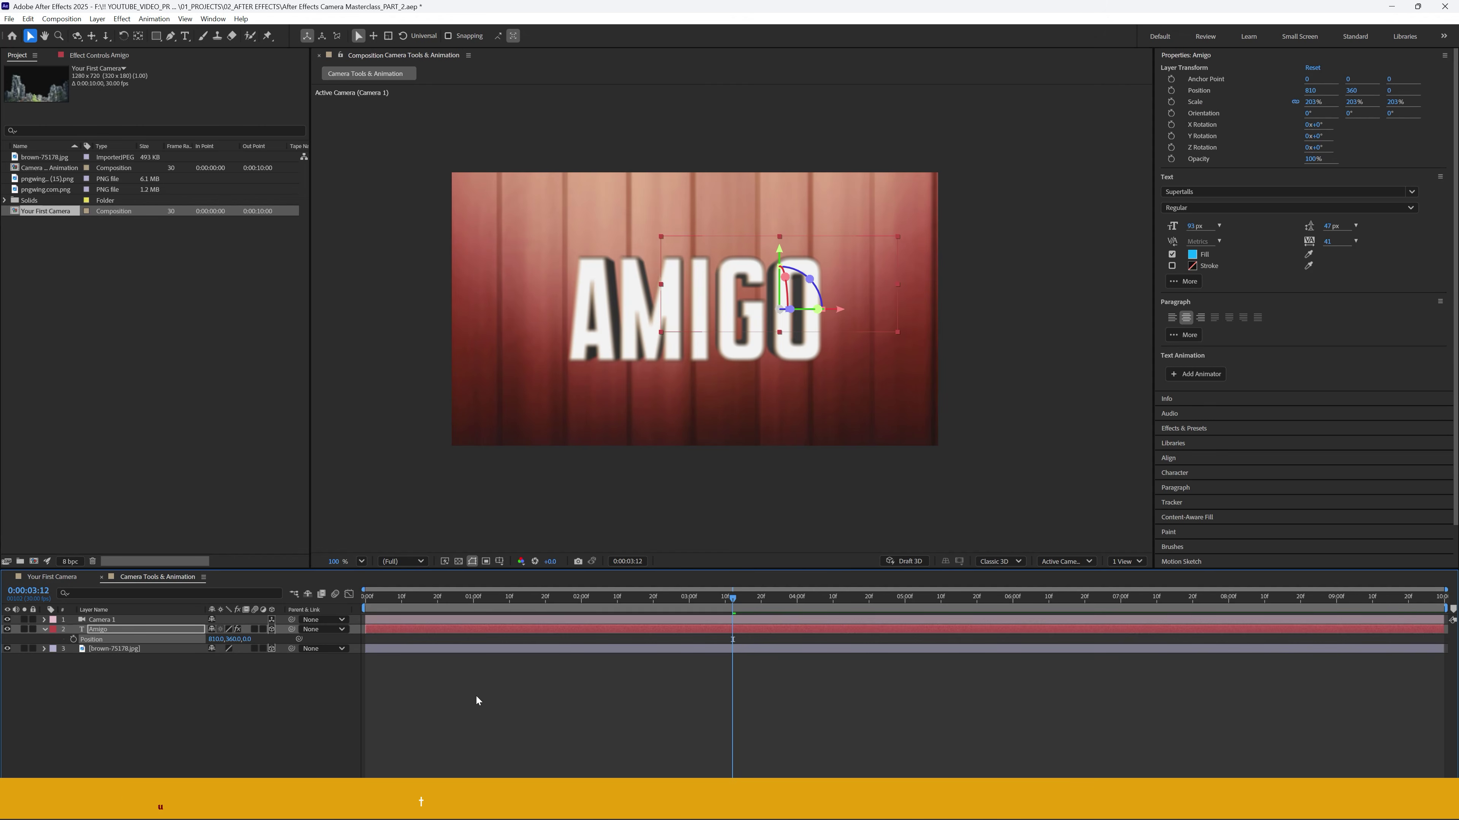
{"action": "left_click", "coordinate": [271, 708]}
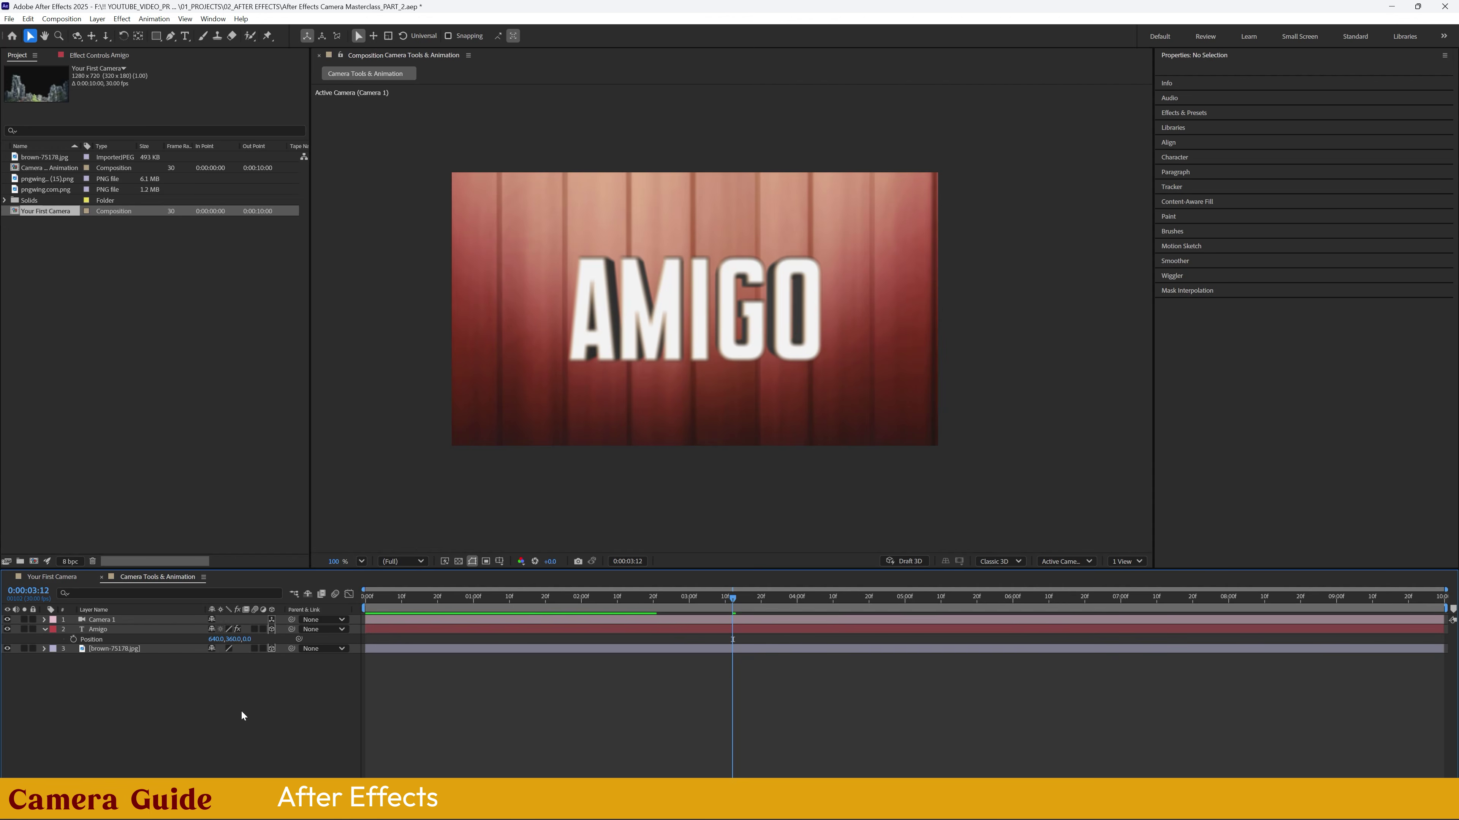
{"action": "left_click", "coordinate": [44, 630]}
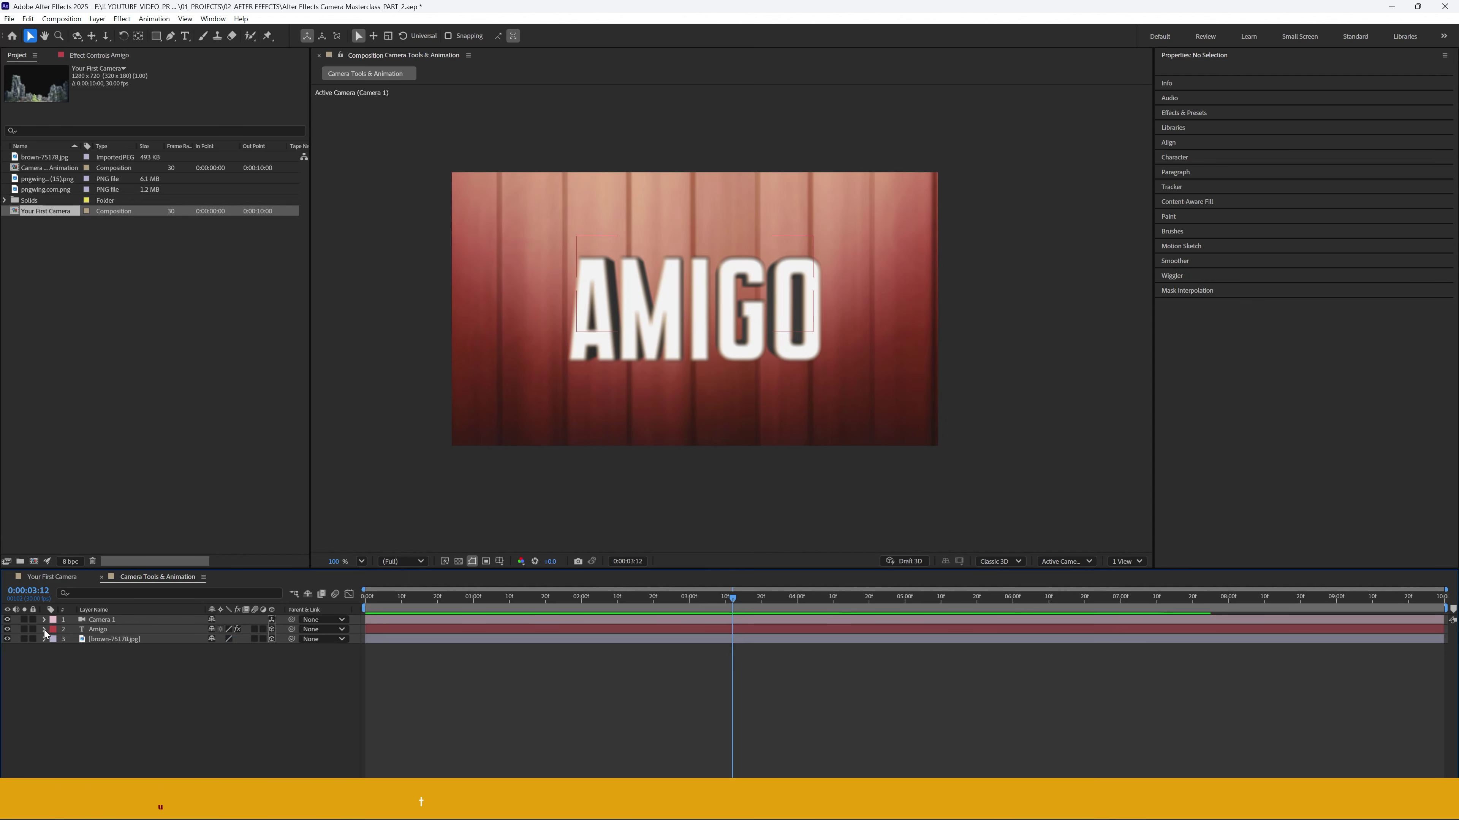
- Hide the Amigo and Camera 1 layers and create a new text layer reading "TEXT"
{"action": "left_click", "coordinate": [7, 629]}
{"action": "left_click", "coordinate": [7, 620]}
{"action": "right_click", "coordinate": [192, 690]}
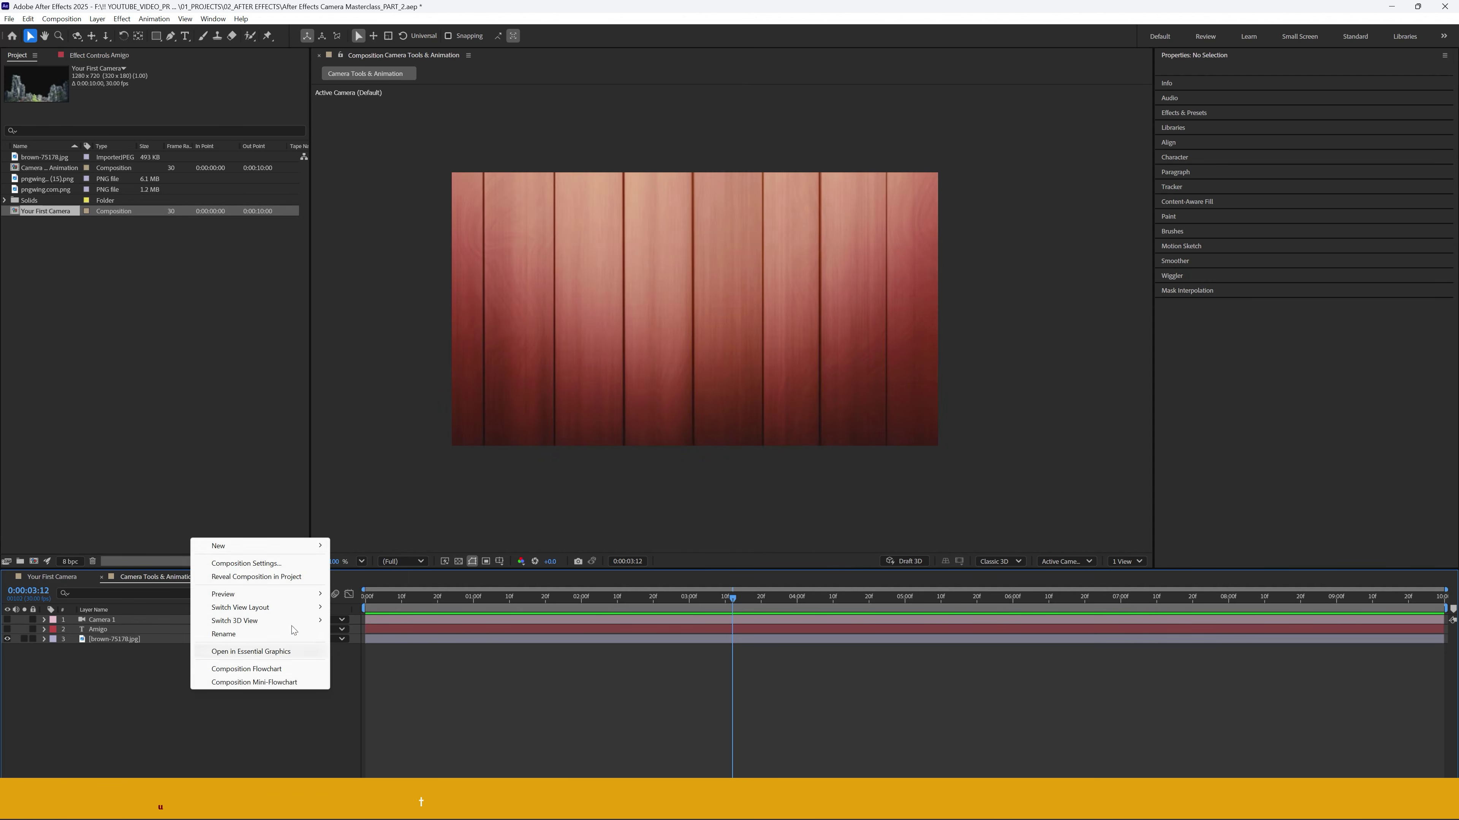
{"action": "mouse_move", "coordinate": [292, 548]}
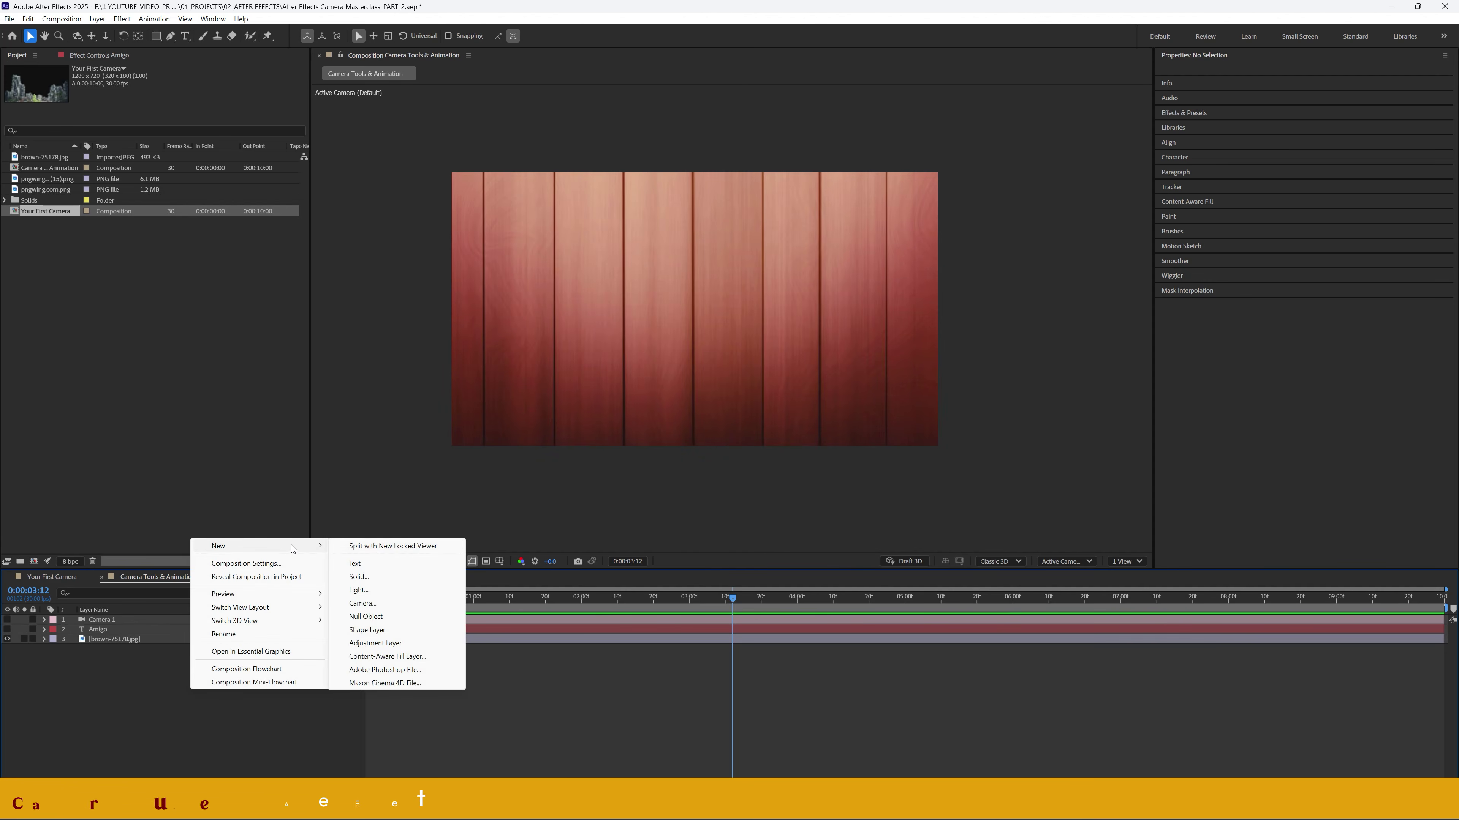
{"action": "left_click", "coordinate": [355, 562]}
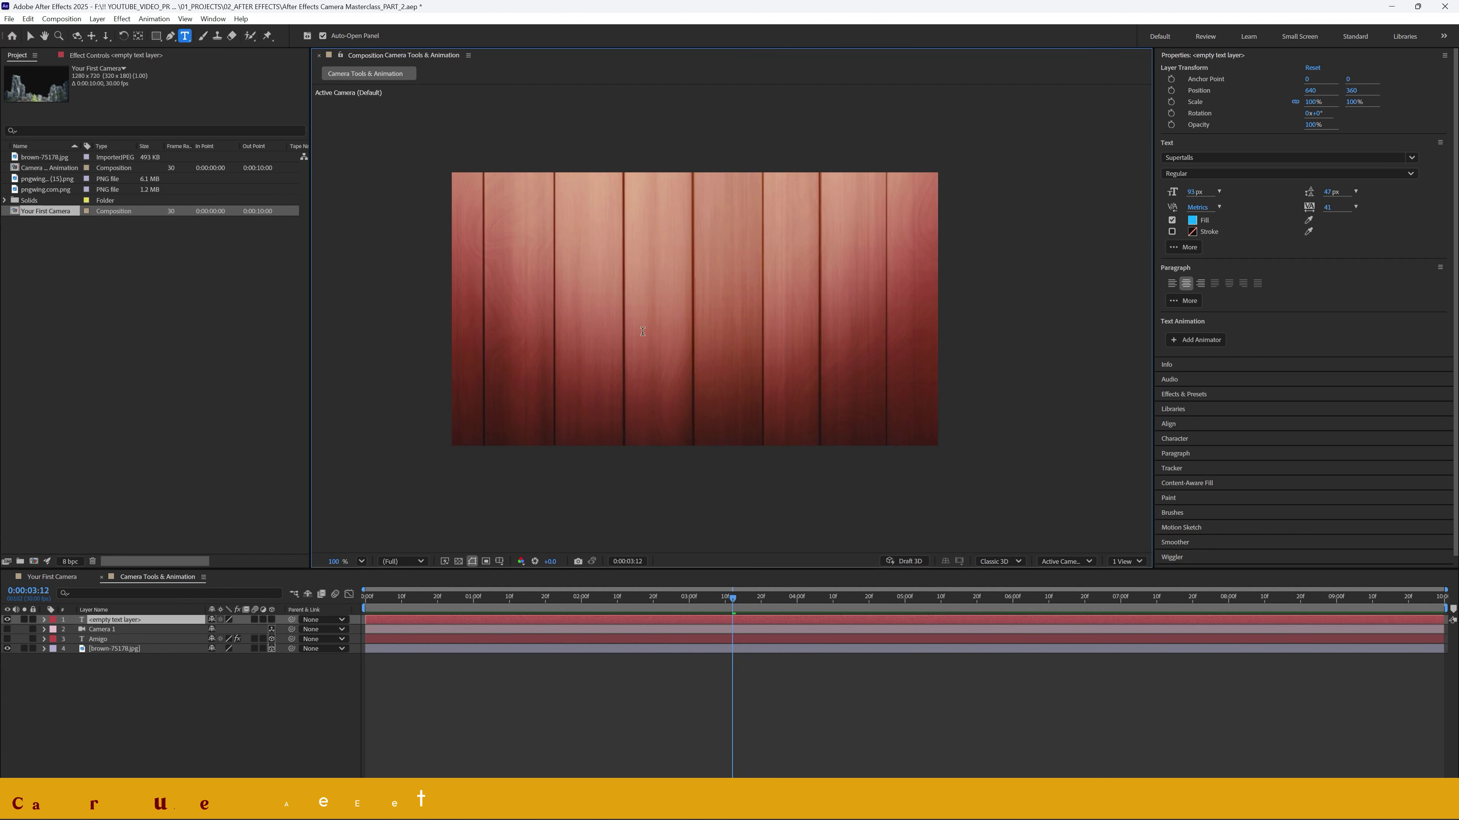
{"action": "type", "text": "TEXT"}
{"action": "left_click", "coordinate": [189, 687]}
- Change the fill colour of the TEXT layer to white
{"action": "left_click", "coordinate": [122, 619]}
{"action": "left_click", "coordinate": [1193, 220]}
{"action": "left_click_drag", "start_coordinate": [664, 356], "coordinate": [597, 327]}
{"action": "left_click", "coordinate": [843, 332]}
{"action": "left_click", "coordinate": [200, 679]}
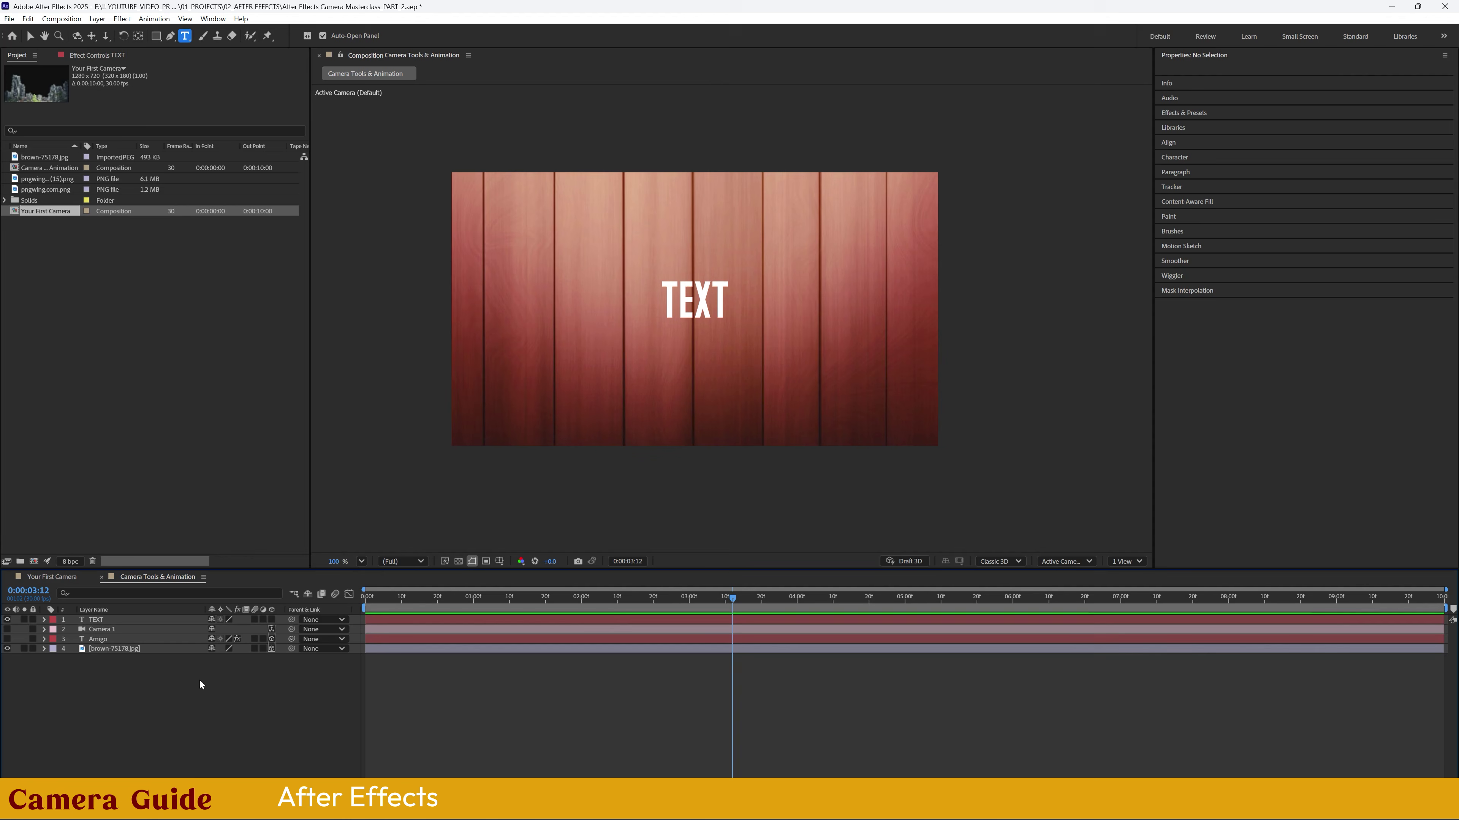
- Move the TEXT layer to position 638, 426
{"action": "left_click", "coordinate": [120, 618]}
{"action": "key", "text": "p"}
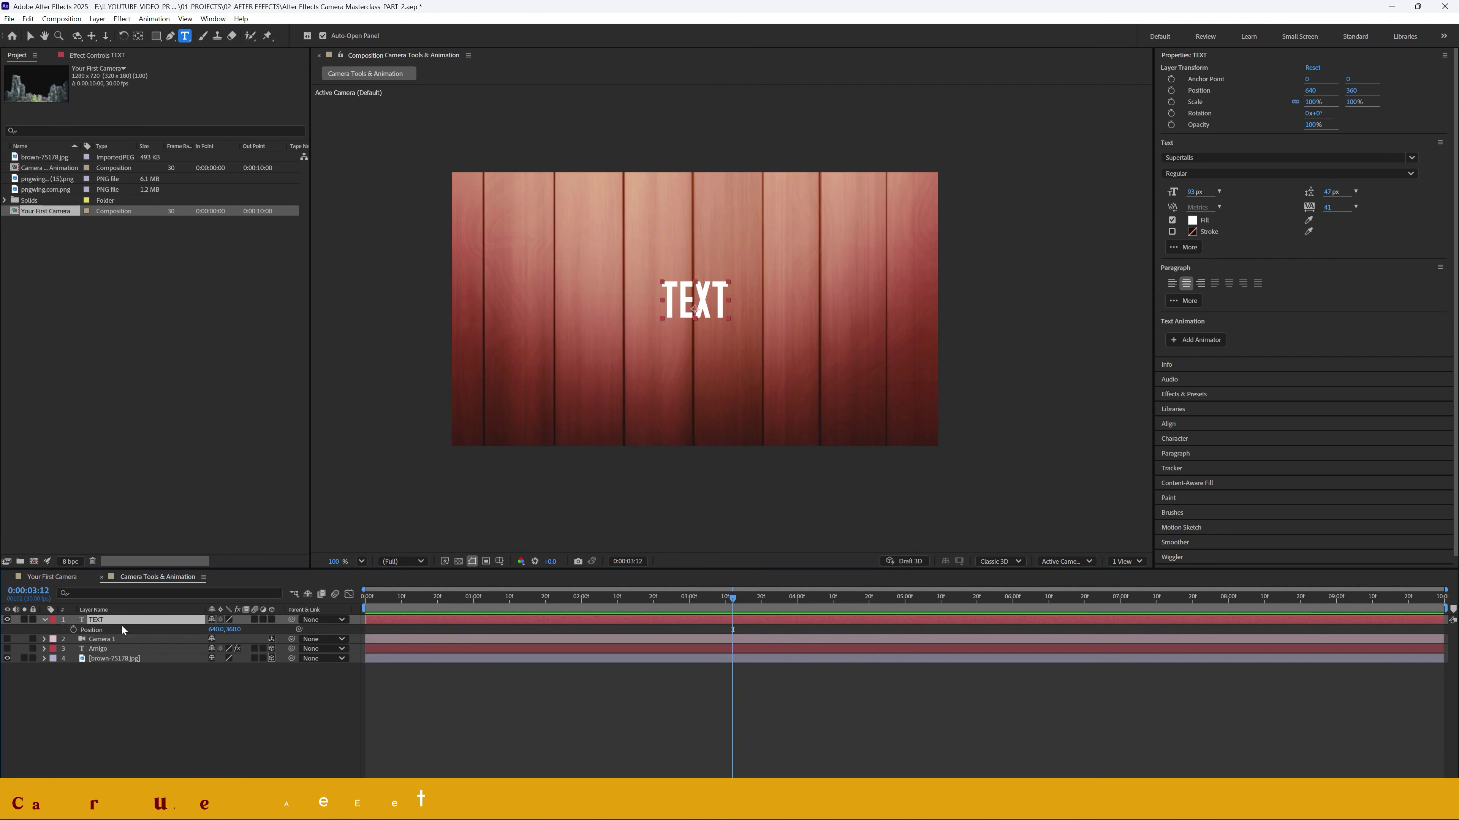
{"action": "left_click_drag", "start_coordinate": [215, 629], "coordinate": [235, 745]}
- Duplicate the TEXT layer twice and stack the copies vertically, with TEXT 3 at Y 545 and TEXT 2 at Y 312
{"action": "key", "text": "ctrl+d"}
{"action": "key", "text": "ctrl+d"}
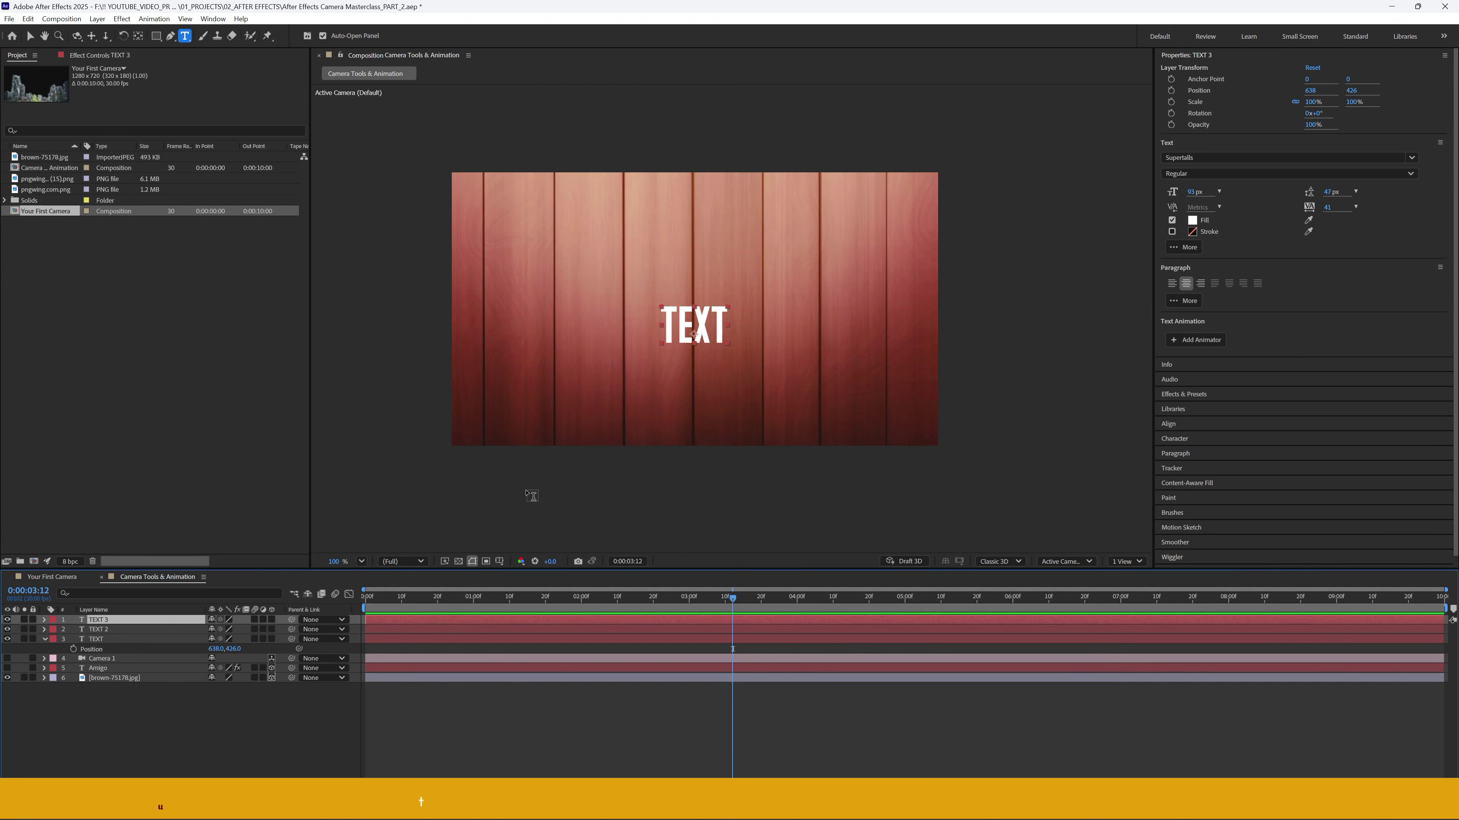
{"action": "key", "text": "p"}
{"action": "mouse_move", "coordinate": [232, 629]}
{"action": "left_mouse_down"}
{"action": "mouse_move", "coordinate": [302, 629]}
{"action": "mouse_move", "coordinate": [241, 658]}
{"action": "mouse_move", "coordinate": [221, 577]}
{"action": "mouse_move", "coordinate": [225, 606]}
{"action": "left_mouse_up"}
{"action": "left_click", "coordinate": [107, 639]}
{"action": "key", "text": "p"}
{"action": "left_click", "coordinate": [140, 719]}
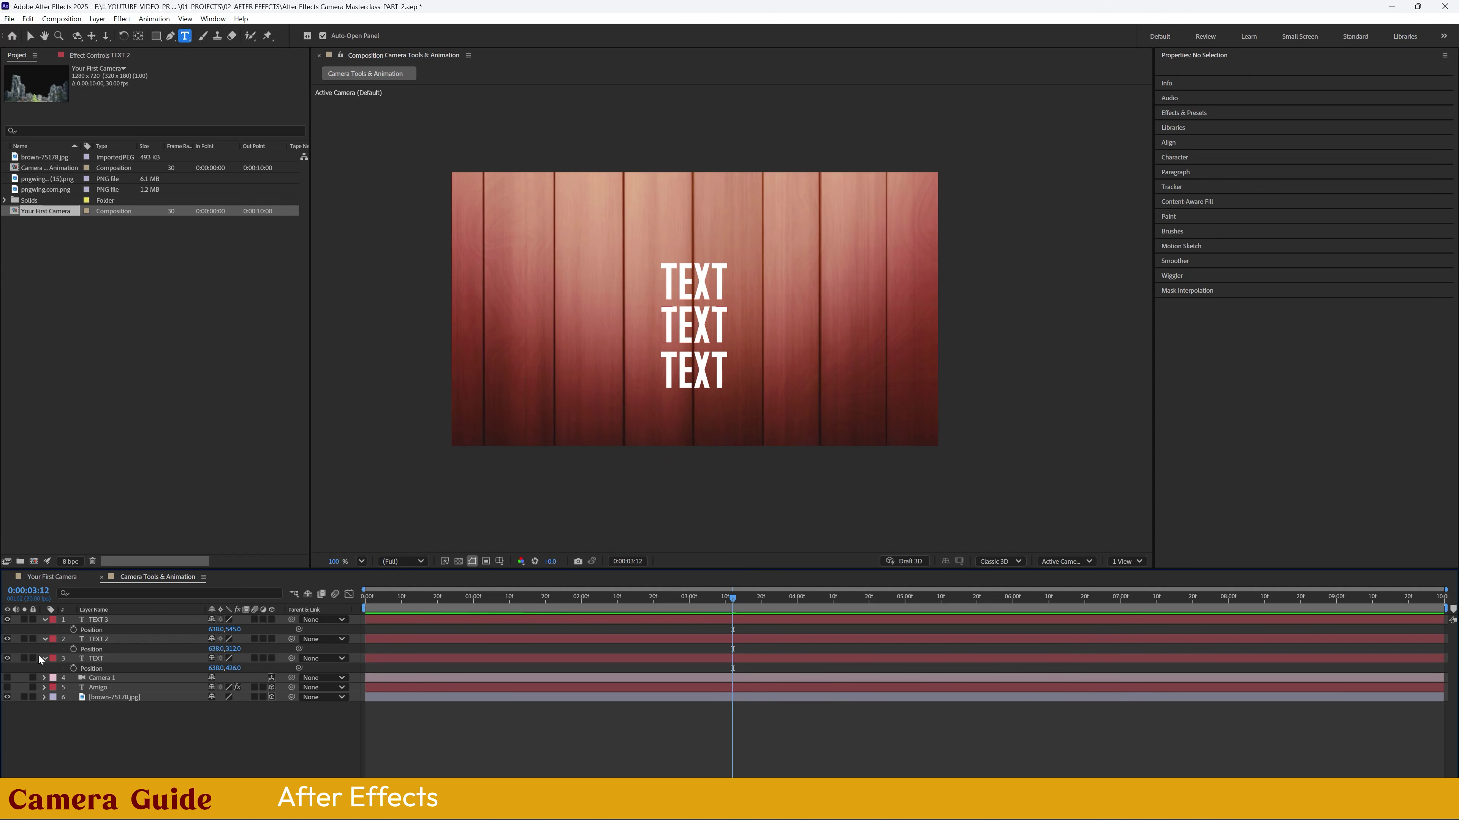
- Scale the TEXT, TEXT 2 and TEXT 3 layers together to 98%
{"action": "left_click", "coordinate": [100, 623]}
{"action": "left_click", "coordinate": [102, 640], "text": "ctrl"}
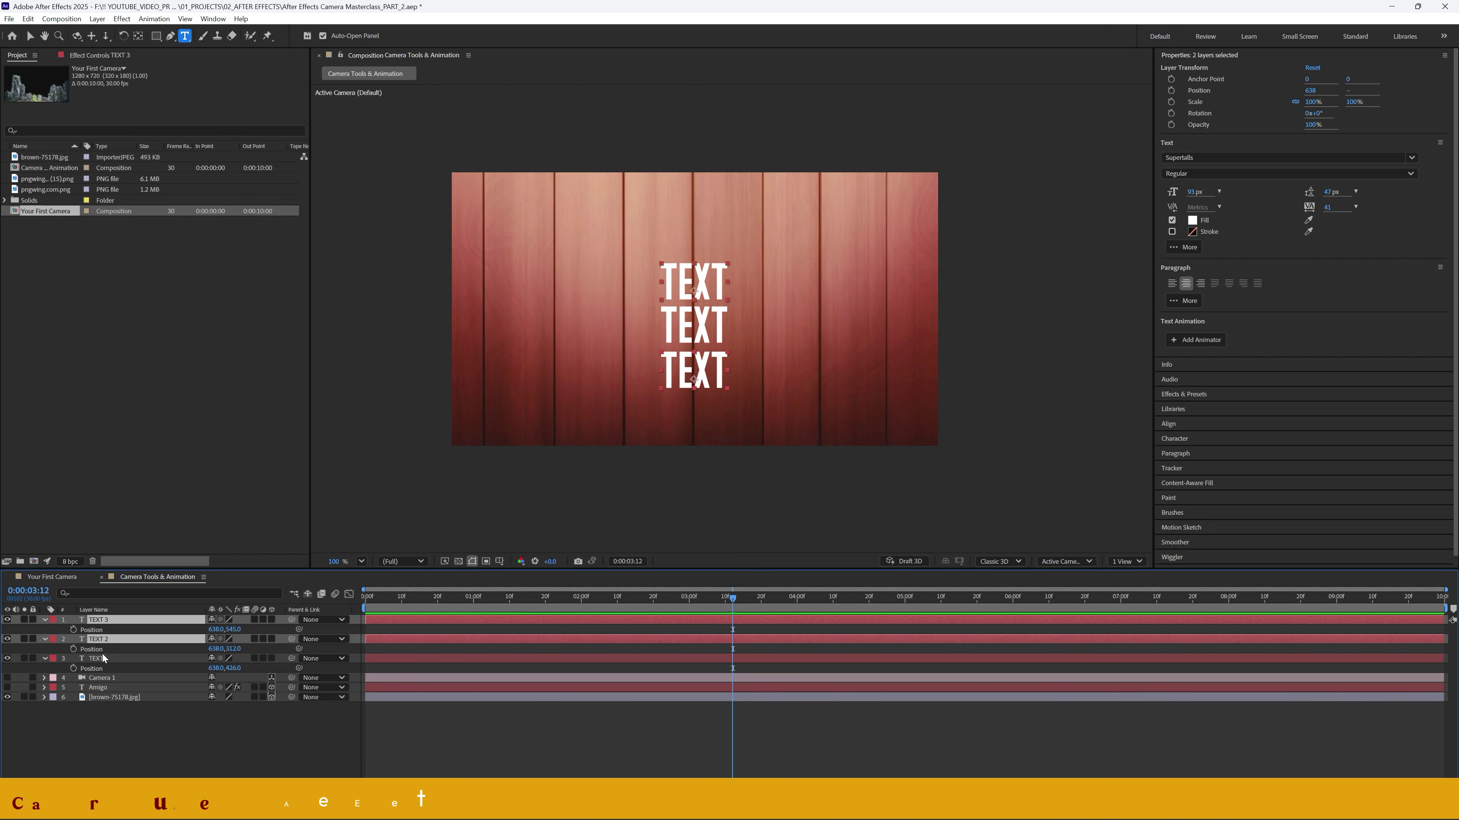
{"action": "left_click", "coordinate": [103, 658], "text": "ctrl"}
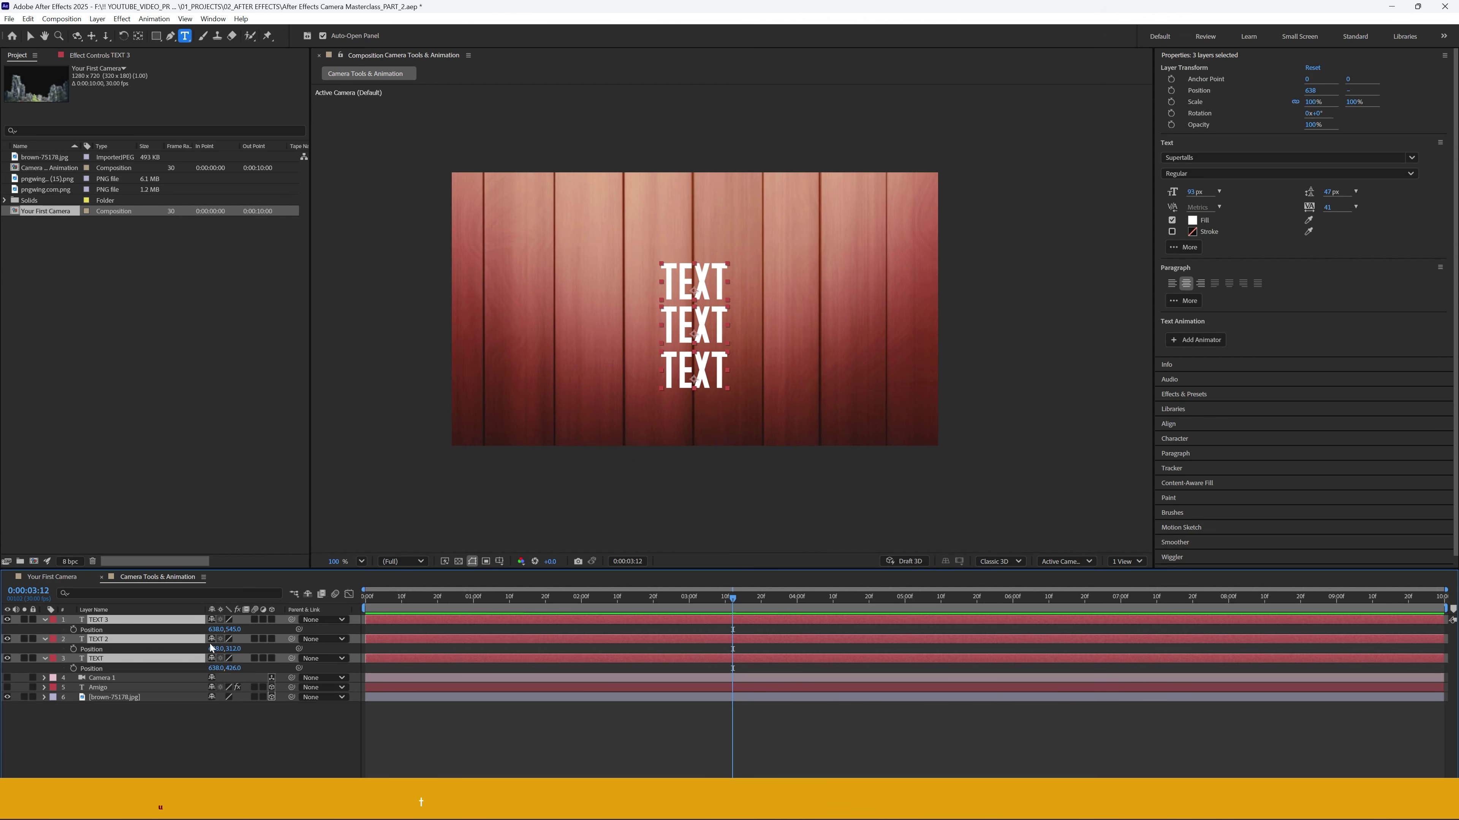
{"action": "key", "text": "s"}
{"action": "mouse_move", "coordinate": [232, 630]}
{"action": "left_mouse_down"}
{"action": "mouse_move", "coordinate": [332, 612]}
{"action": "mouse_move", "coordinate": [232, 630]}
{"action": "left_mouse_up"}
{"action": "left_click", "coordinate": [165, 719]}
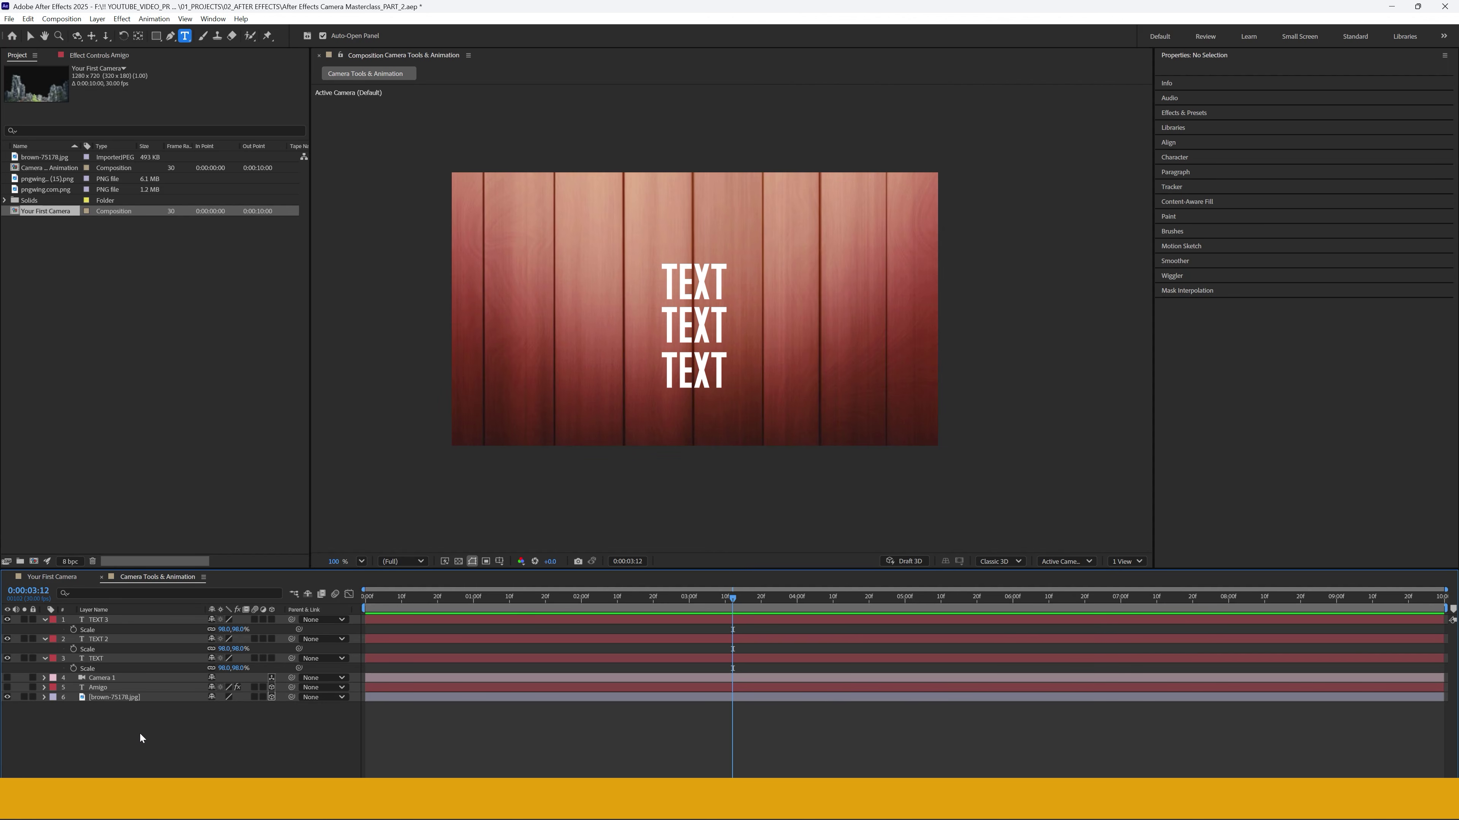
- Add a new null object to the composition above the text layers
{"action": "right_click", "coordinate": [169, 743]}
{"action": "mouse_move", "coordinate": [282, 596]}
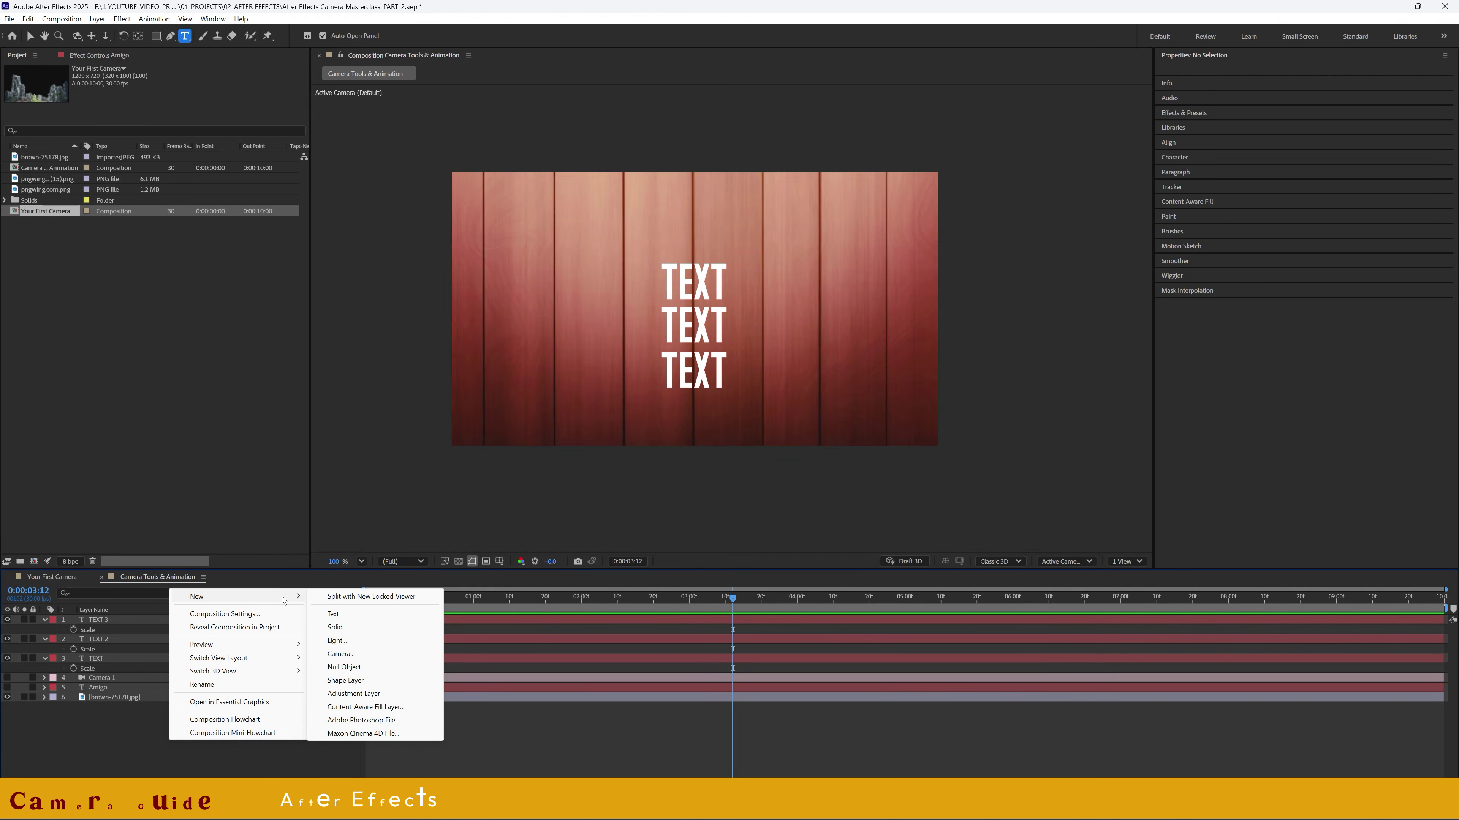
{"action": "left_click", "coordinate": [345, 667]}
{"action": "left_click", "coordinate": [147, 730]}
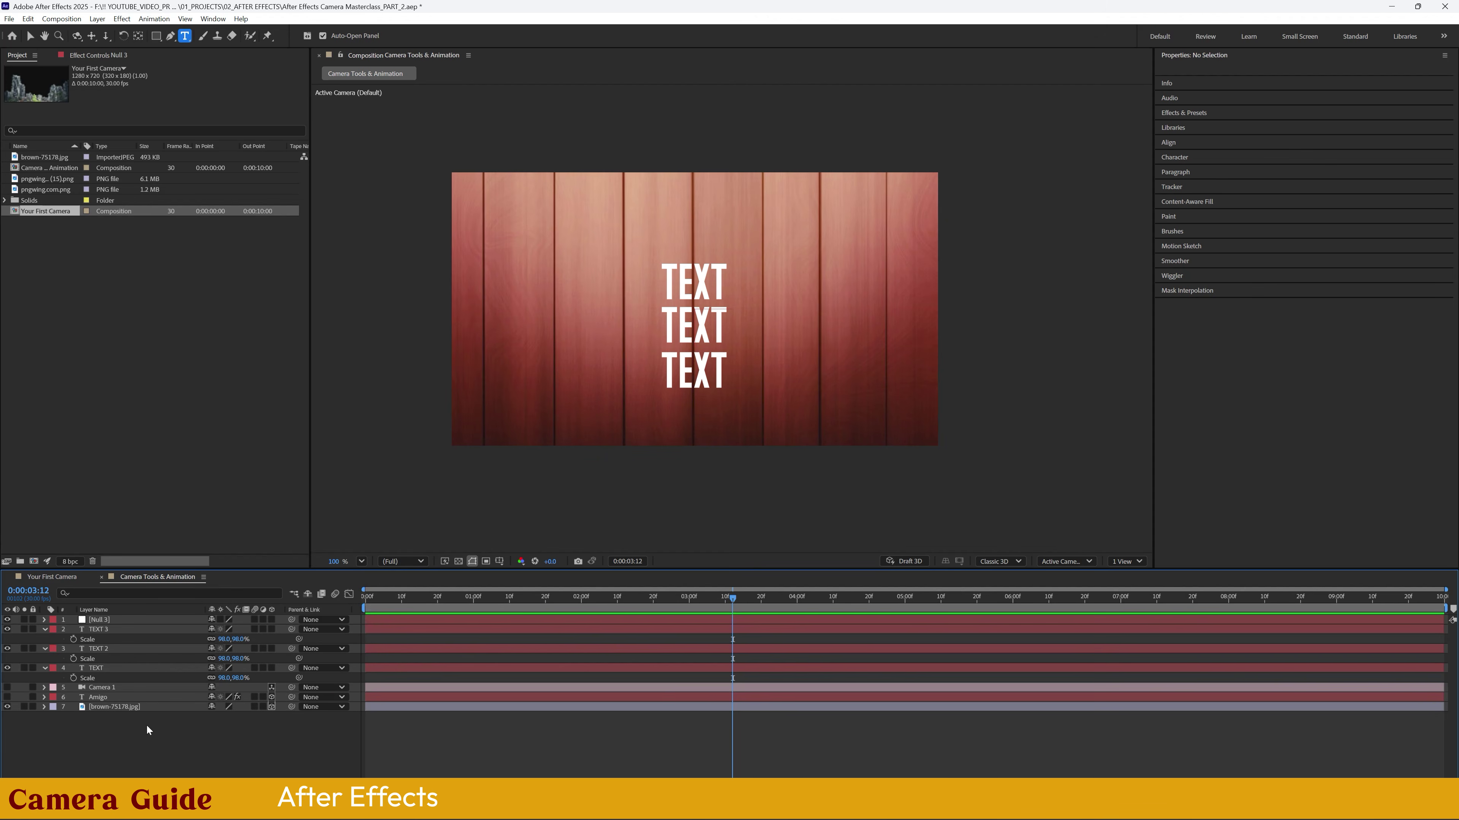
{"action": "left_click", "coordinate": [103, 621]}
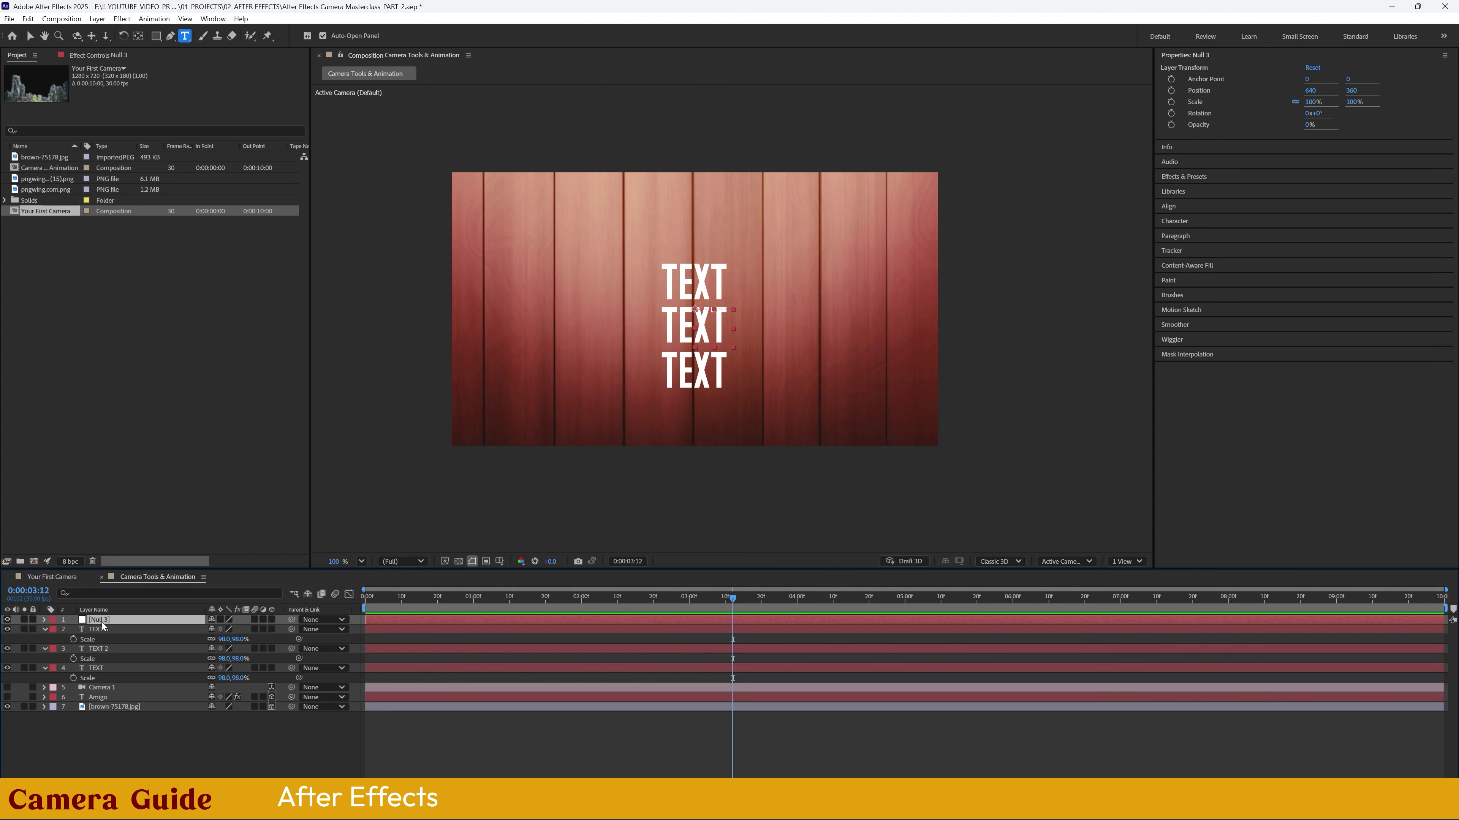
{"action": "left_click", "coordinate": [110, 734]}
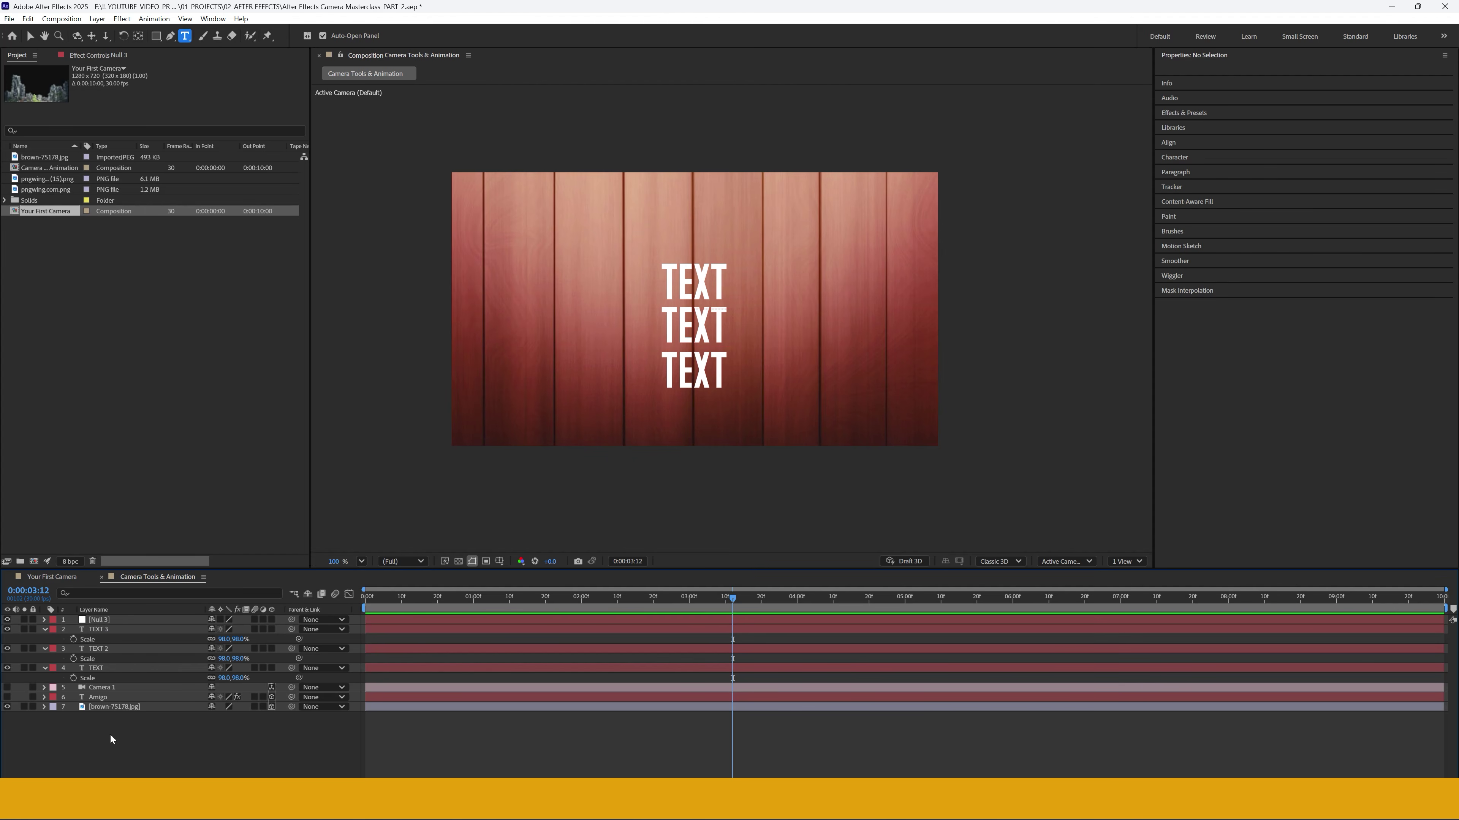
{"action": "scroll", "coordinate": [595, 337], "scroll_direction": "up", "scroll_amount": 1}
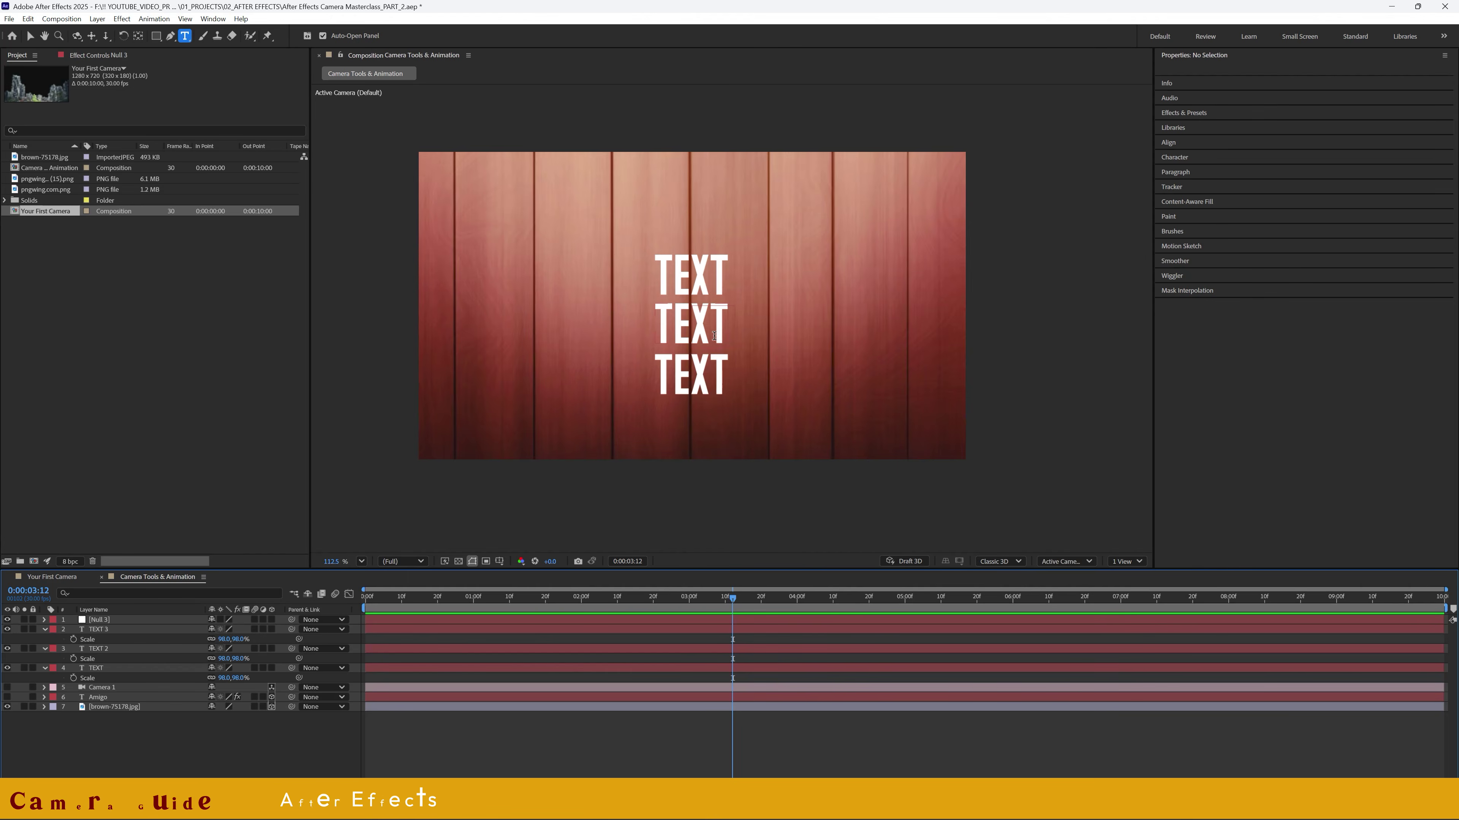
{"action": "scroll", "coordinate": [595, 336], "scroll_direction": "up", "scroll_amount": 1}
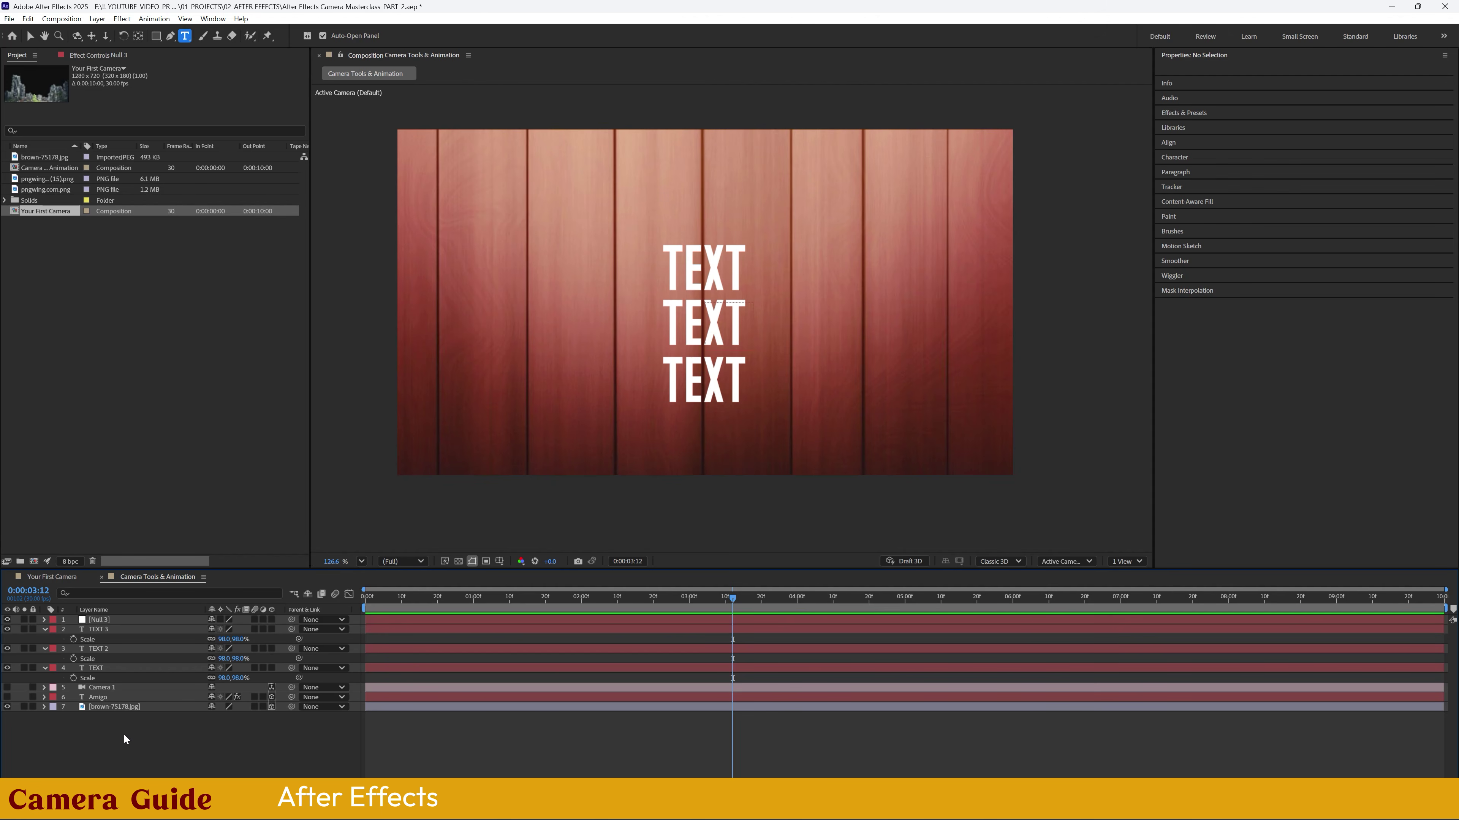
{"action": "left_click", "coordinate": [101, 629]}
{"action": "left_click", "coordinate": [105, 649], "text": "ctrl"}
{"action": "left_click", "coordinate": [104, 669], "text": "ctrl"}
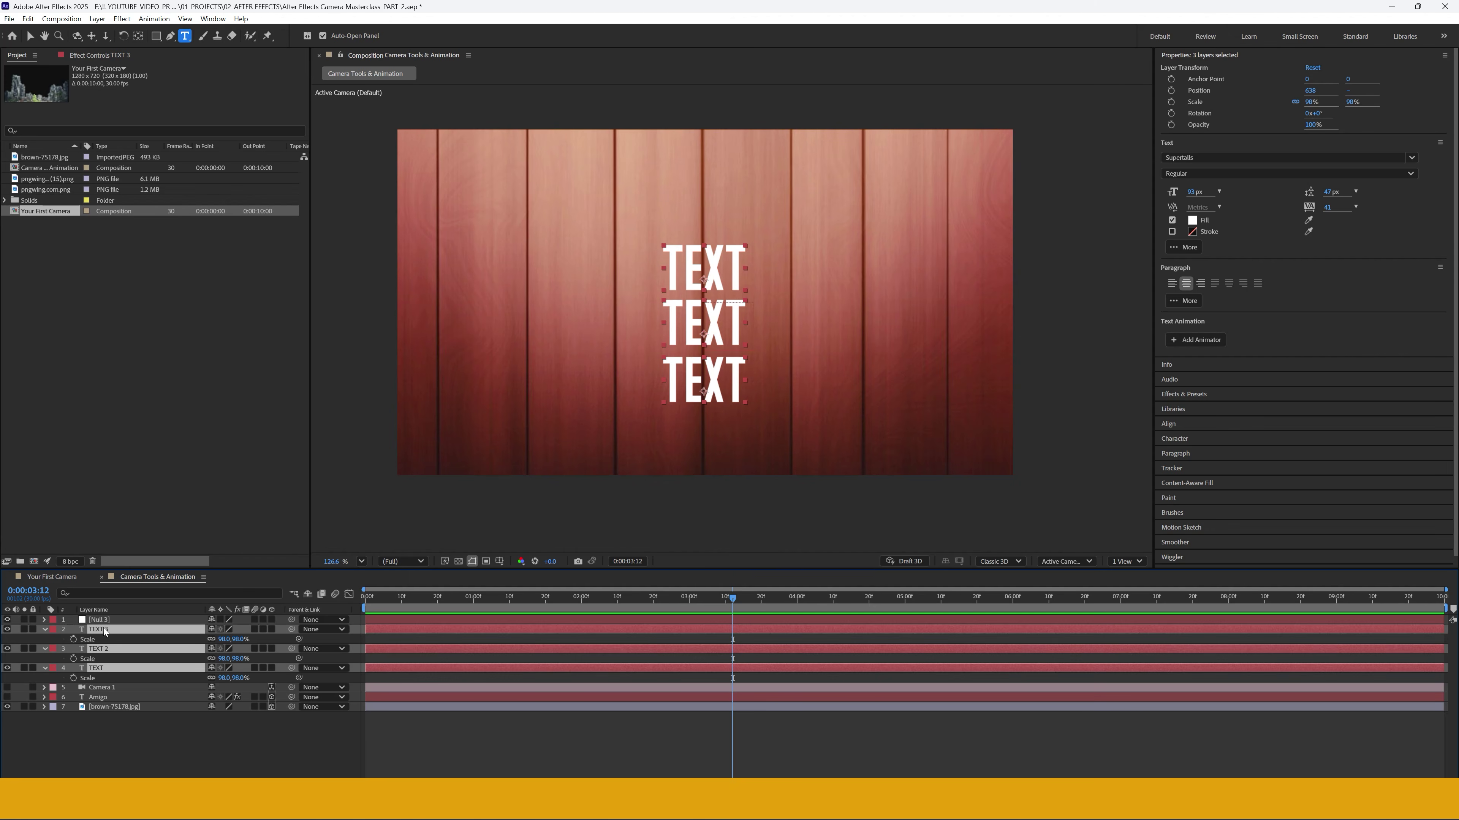
{"action": "left_click", "coordinate": [159, 746]}
- Parent the TEXT, TEXT 2 and TEXT 3 layers to the null object
{"action": "left_click", "coordinate": [102, 669]}
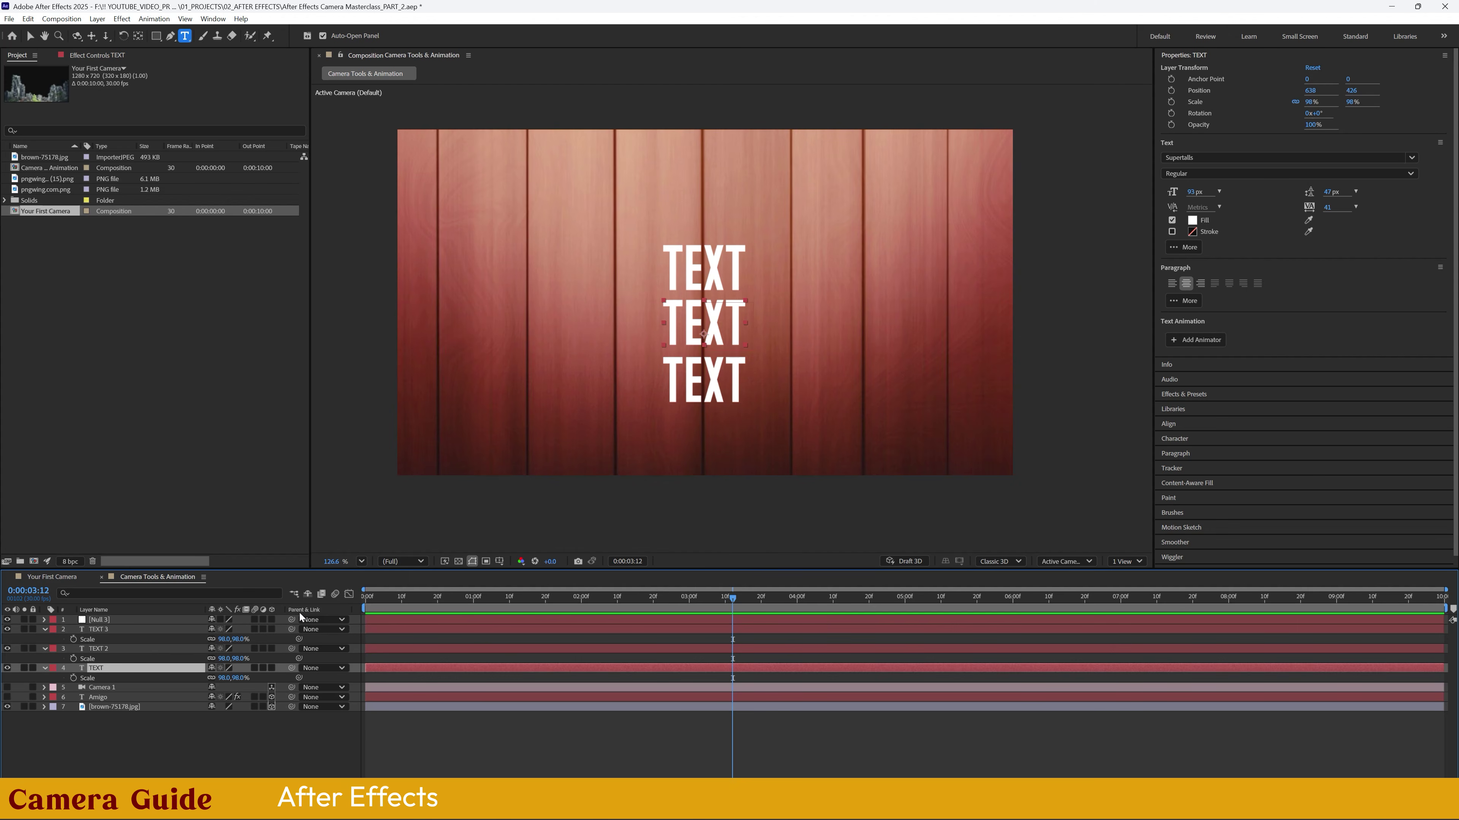
{"action": "left_click", "coordinate": [312, 668]}
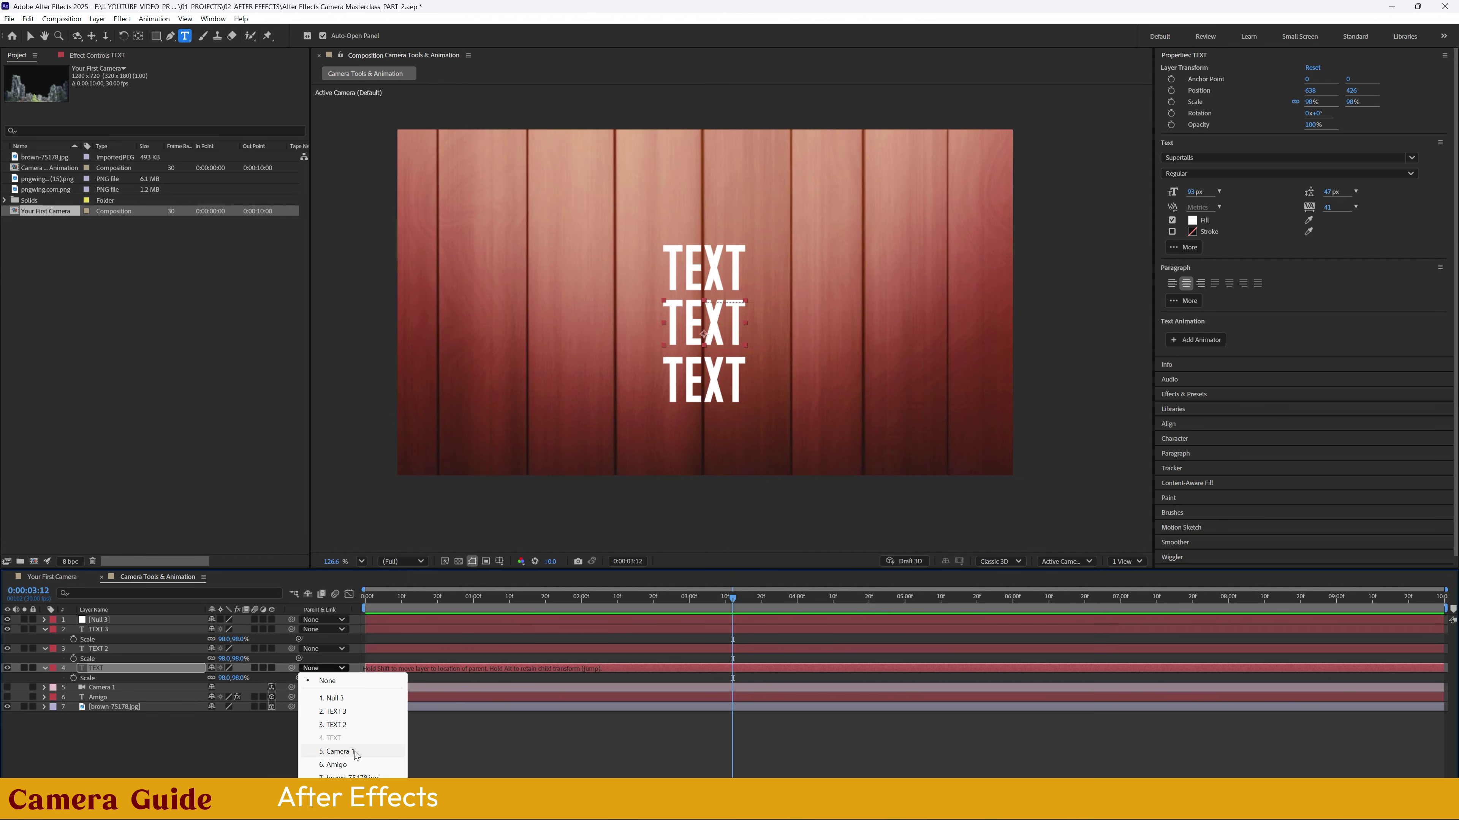
{"action": "left_click", "coordinate": [335, 698]}
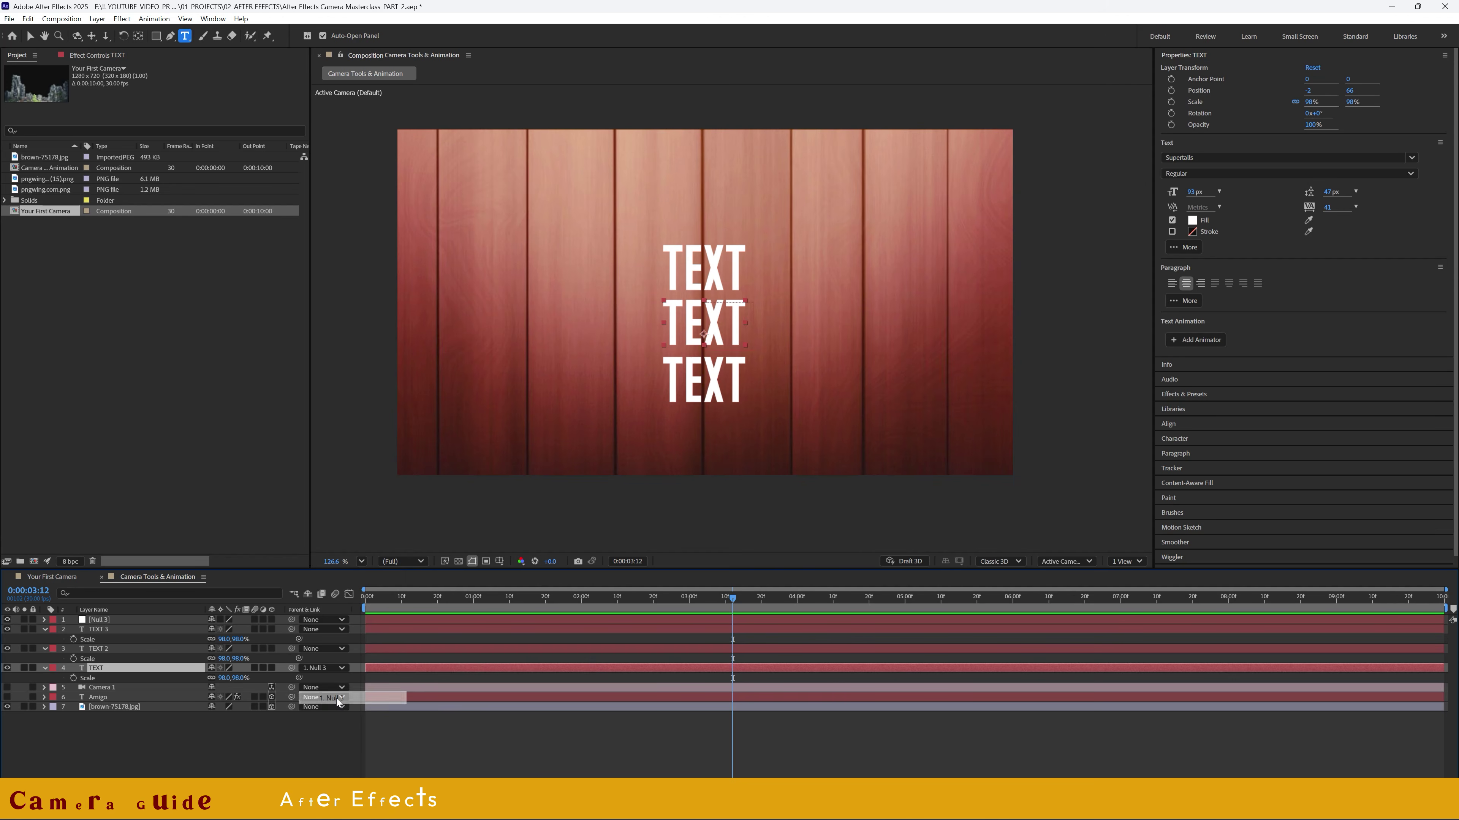
{"action": "left_click", "coordinate": [323, 650]}
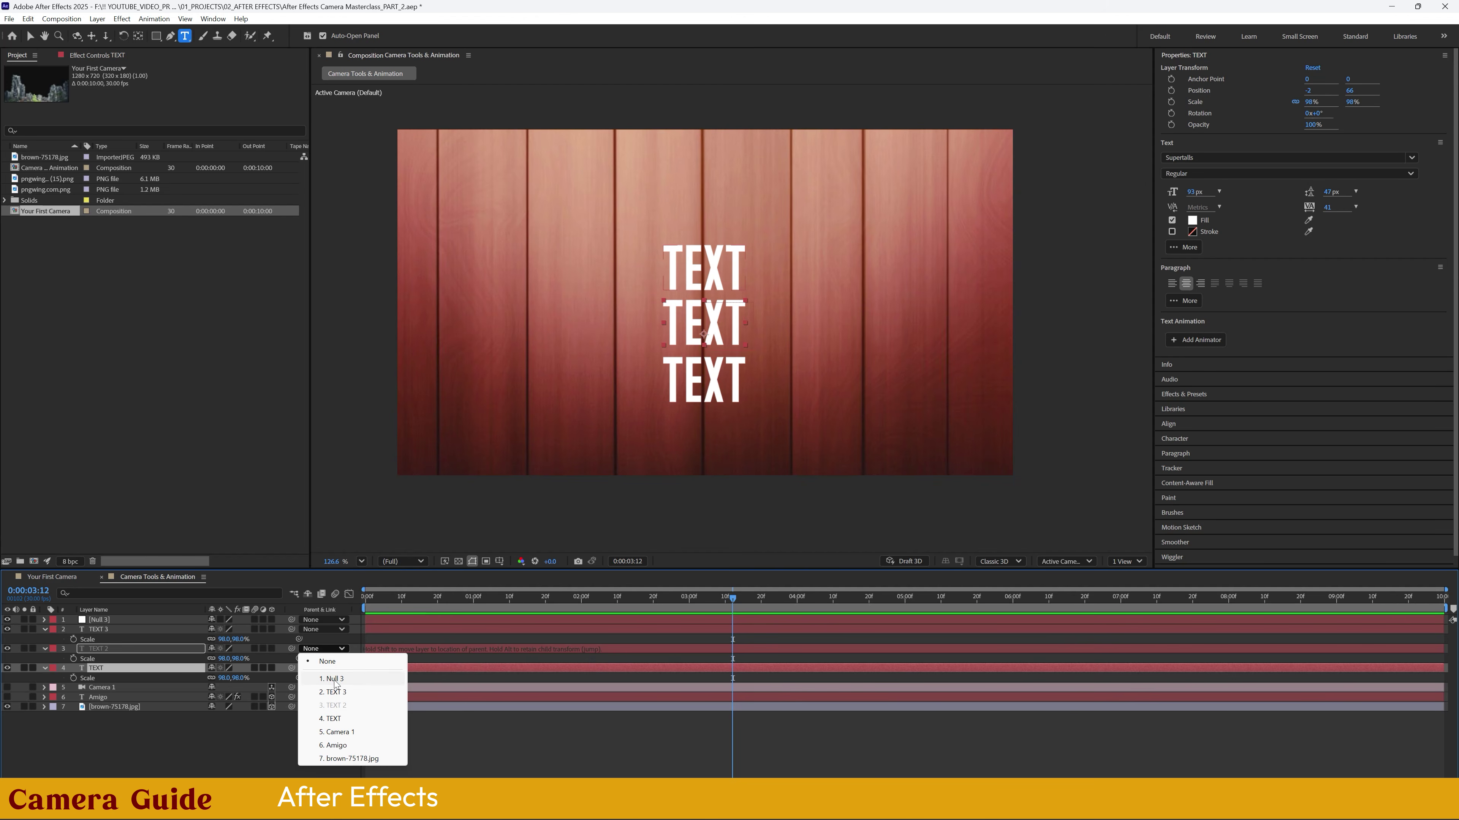
{"action": "left_click", "coordinate": [330, 678]}
{"action": "left_click", "coordinate": [318, 630]}
{"action": "left_click", "coordinate": [334, 659]}
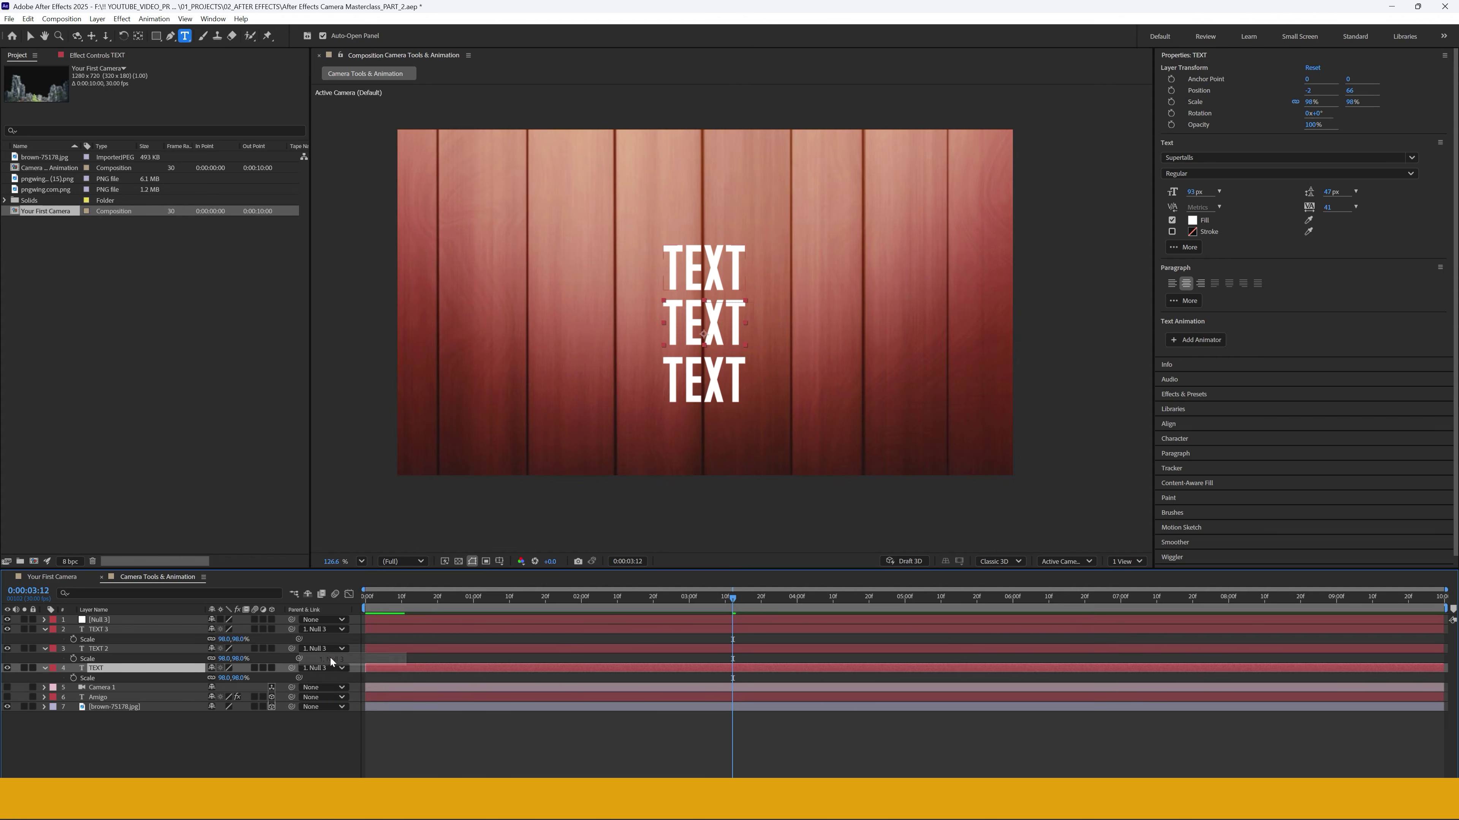
- Deselect everything and collapse the open Scale properties of the three text layers
{"action": "key", "text": "F2"}
{"action": "left_click", "coordinate": [45, 629]}
{"action": "left_click", "coordinate": [45, 638]}
{"action": "left_click", "coordinate": [45, 649]}
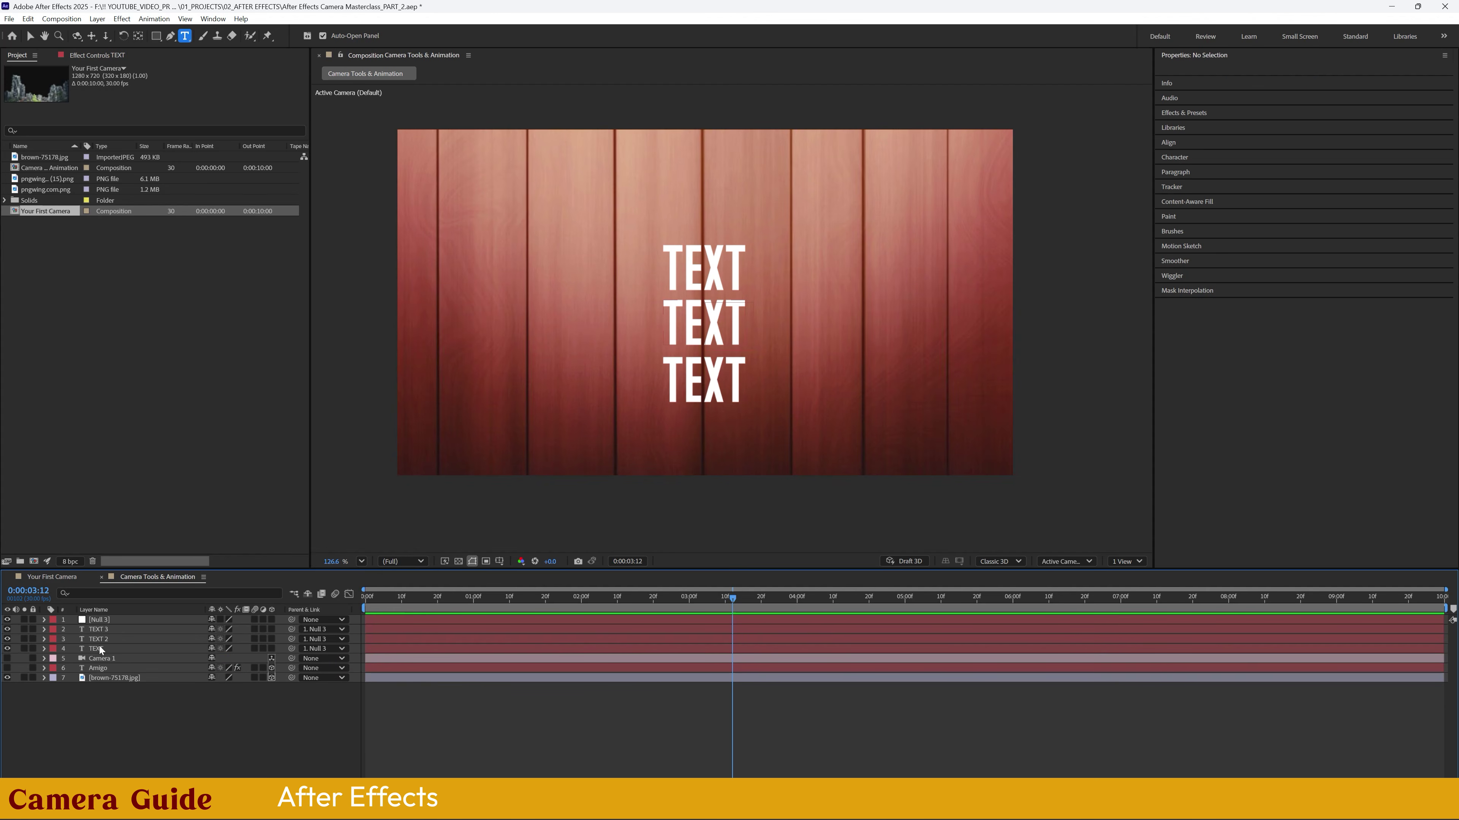
- Scale the null object to 95% so its three child text layers shrink with it
{"action": "left_click", "coordinate": [106, 620]}
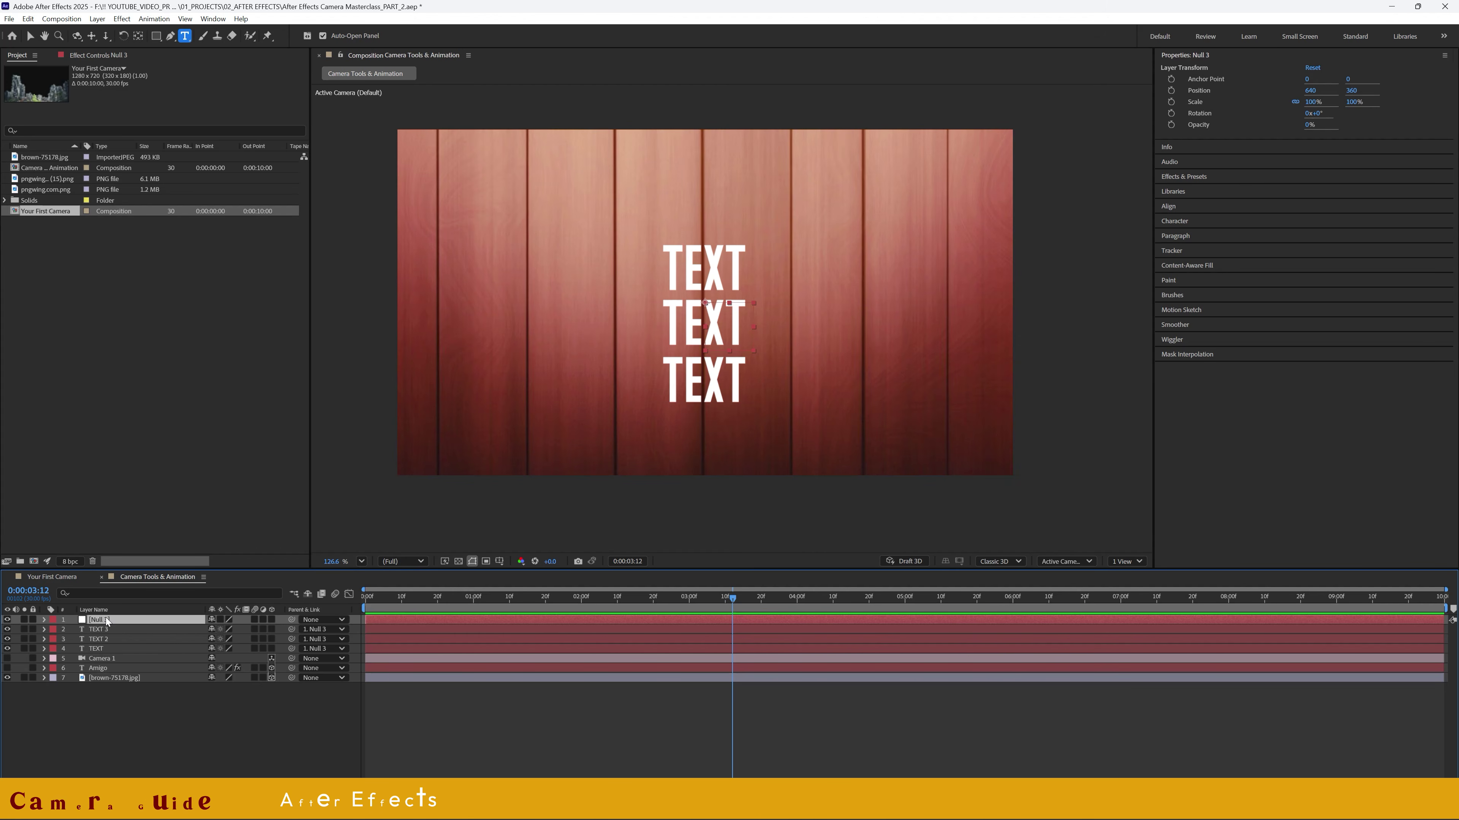
{"action": "key", "text": "s"}
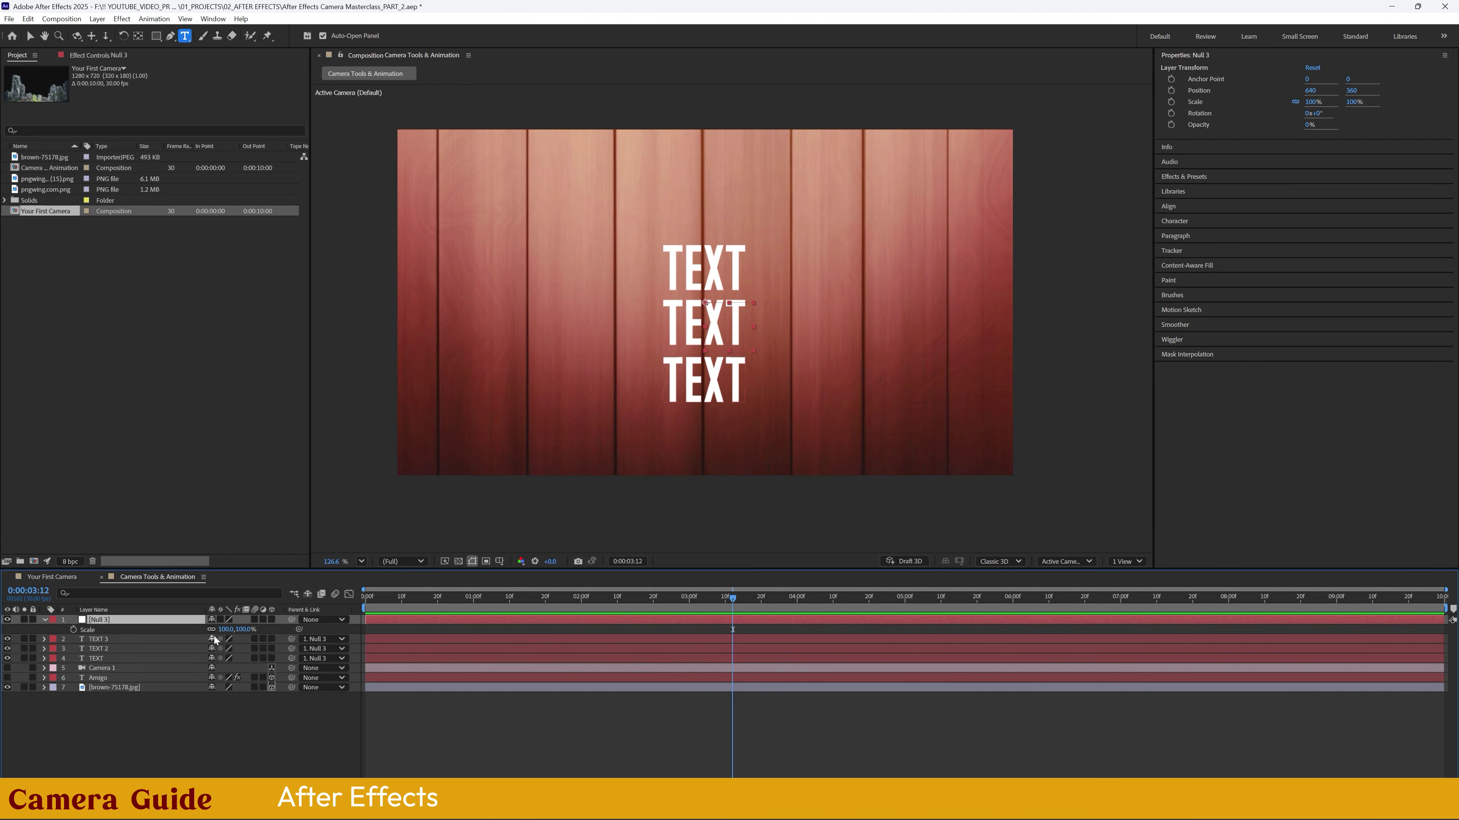
{"action": "mouse_move", "coordinate": [226, 633]}
{"action": "left_mouse_down"}
{"action": "mouse_move", "coordinate": [275, 631]}
{"action": "mouse_move", "coordinate": [186, 628]}
{"action": "mouse_move", "coordinate": [244, 628]}
{"action": "mouse_move", "coordinate": [222, 626]}
{"action": "left_mouse_up"}
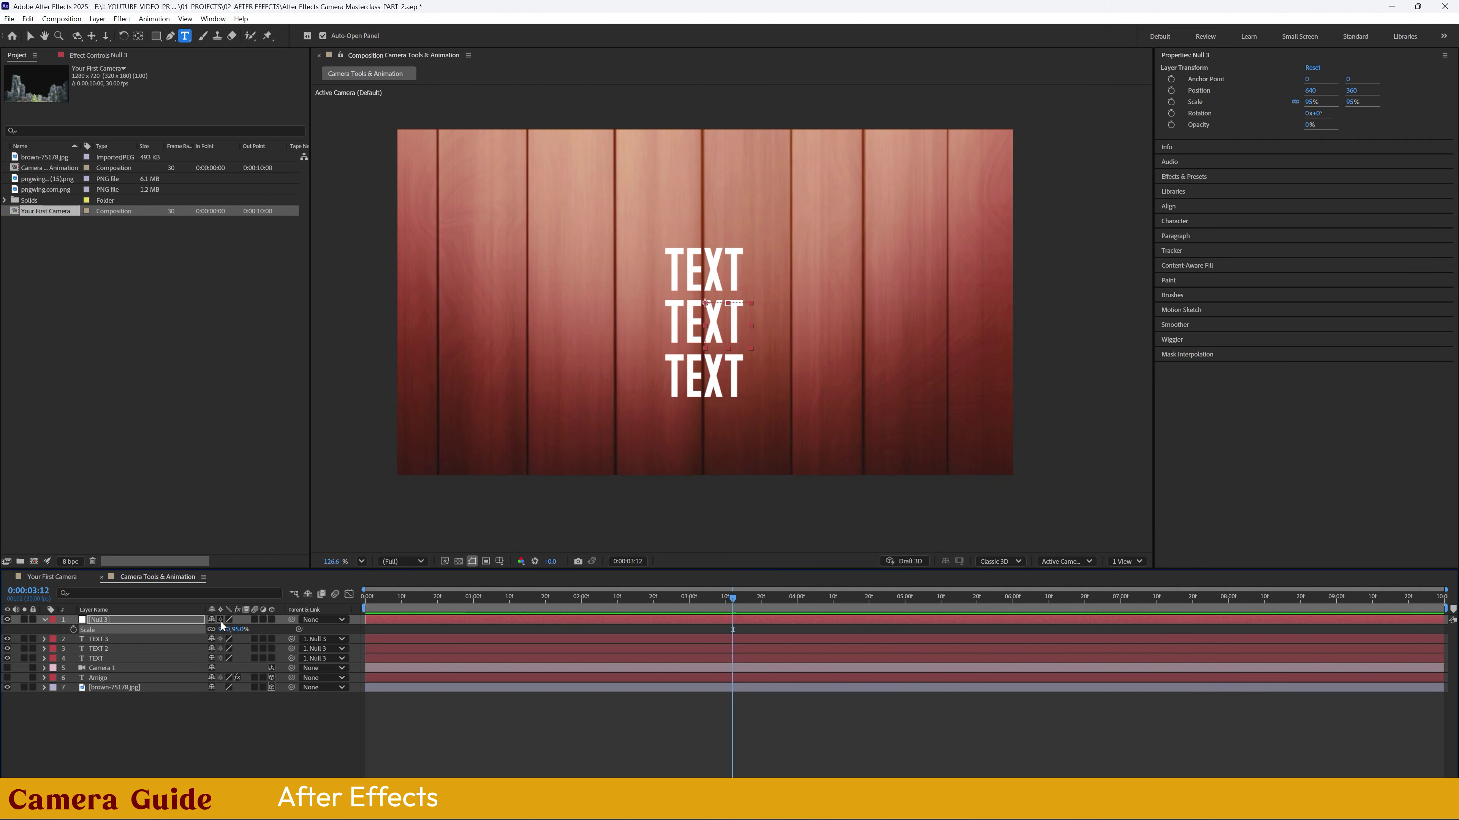
{"action": "left_click", "coordinate": [256, 746]}
{"action": "left_click", "coordinate": [97, 658]}
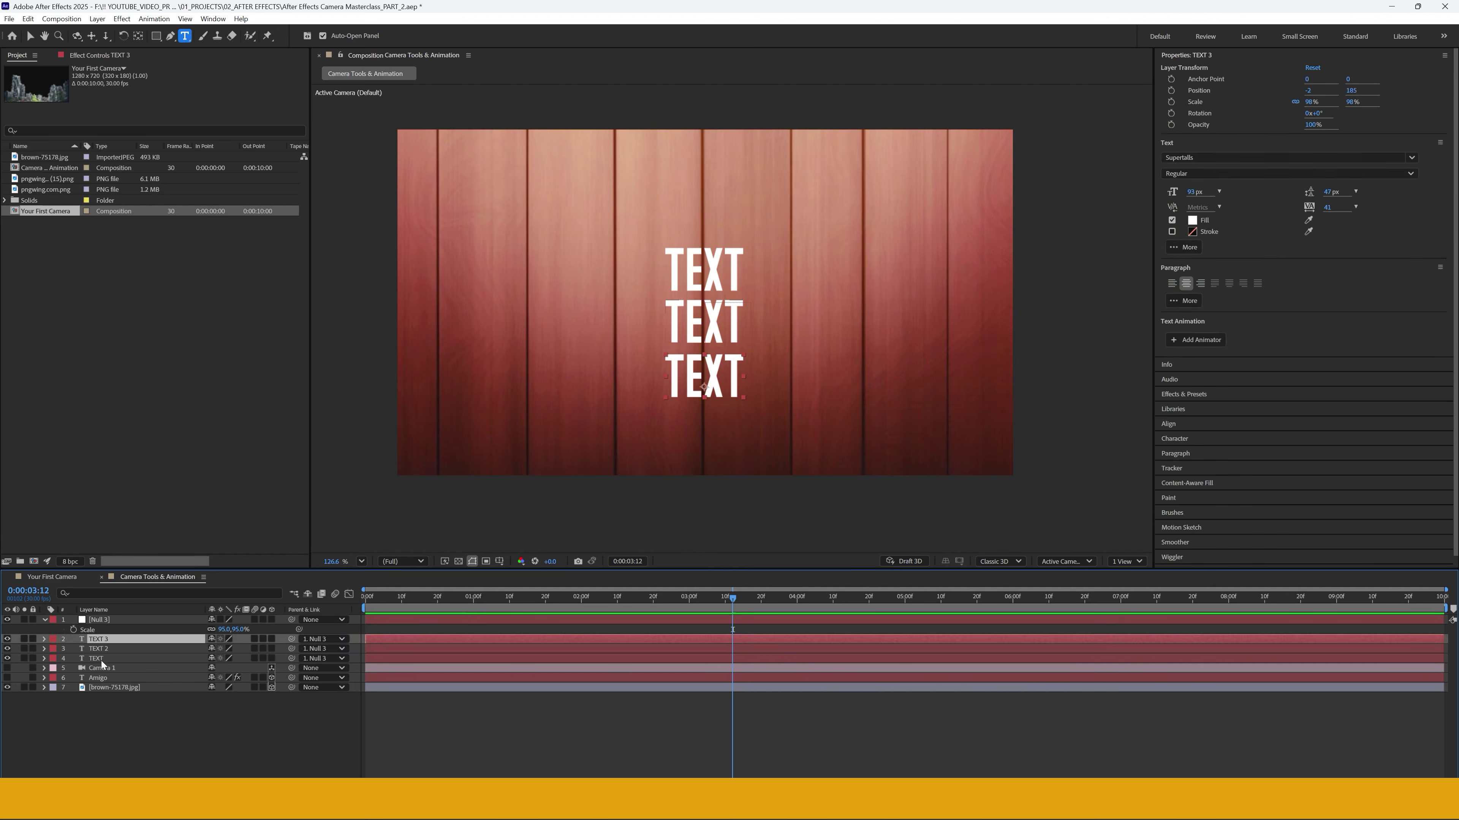
- Move the null object to the left and scale it to 89% so the three child text layers follow
{"action": "left_click", "coordinate": [116, 710]}
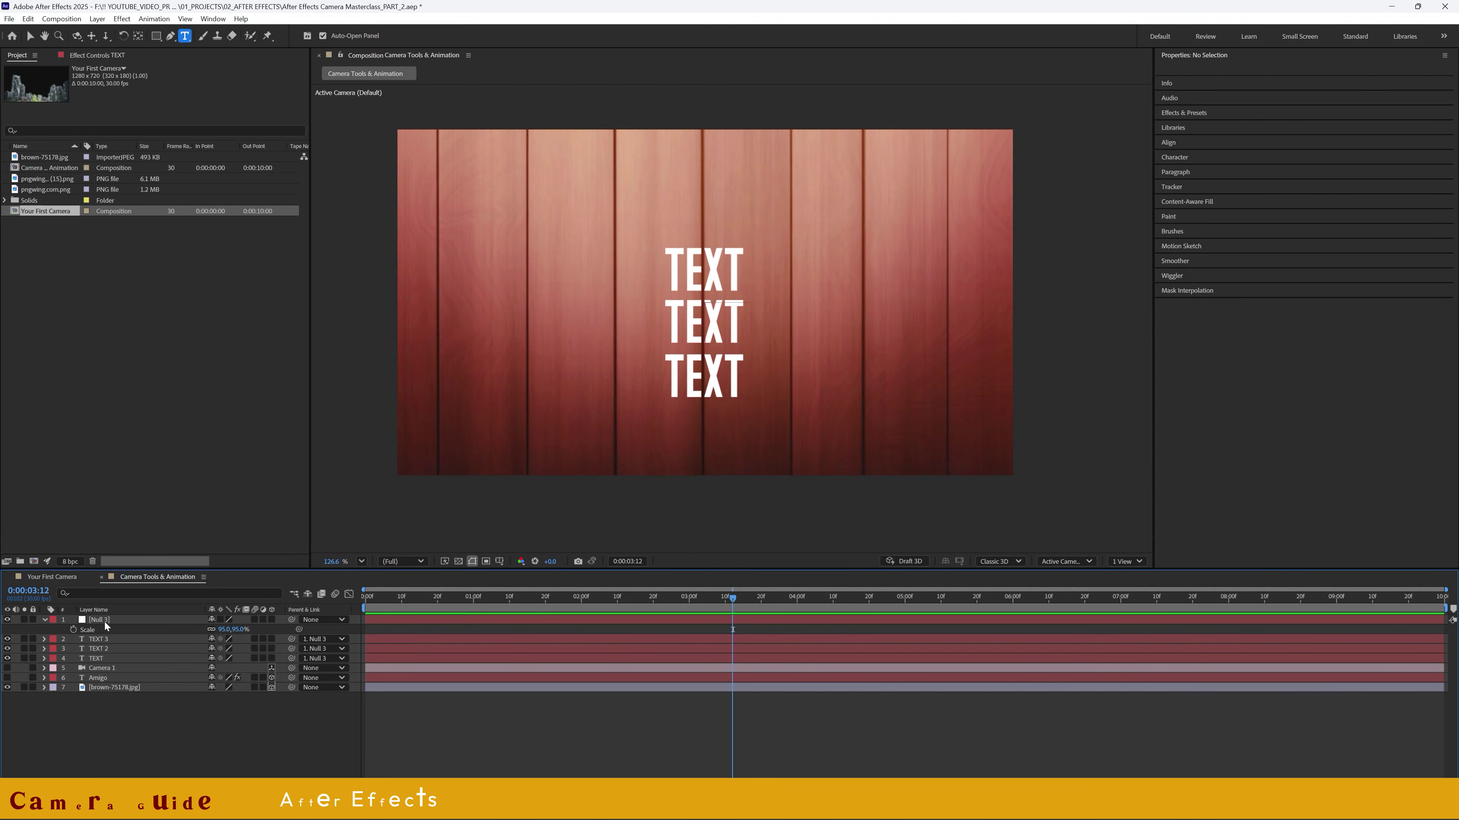
{"action": "left_click", "coordinate": [104, 621]}
{"action": "key", "text": "p"}
{"action": "mouse_move", "coordinate": [214, 630]}
{"action": "left_mouse_down"}
{"action": "mouse_move", "coordinate": [376, 621]}
{"action": "mouse_move", "coordinate": [4, 610]}
{"action": "mouse_move", "coordinate": [321, 626]}
{"action": "mouse_move", "coordinate": [172, 629]}
{"action": "mouse_move", "coordinate": [212, 646]}
{"action": "mouse_move", "coordinate": [190, 631]}
{"action": "mouse_move", "coordinate": [246, 631]}
{"action": "mouse_move", "coordinate": [223, 631]}
{"action": "left_mouse_up"}
{"action": "key", "text": "s"}
{"action": "left_click", "coordinate": [117, 709]}
{"action": "left_click", "coordinate": [102, 641]}
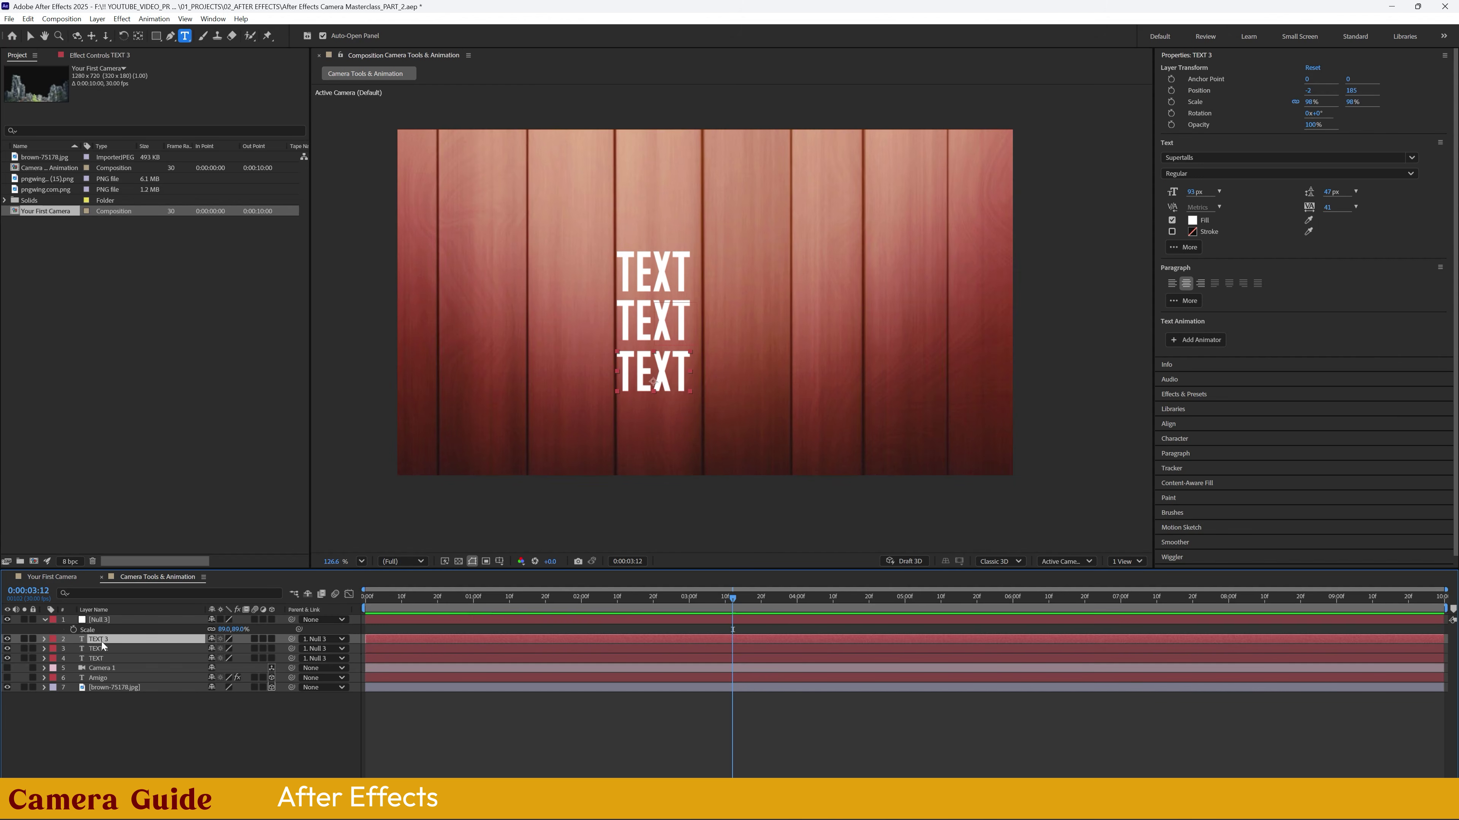
{"action": "left_click", "coordinate": [103, 659]}
{"action": "left_click", "coordinate": [197, 757]}
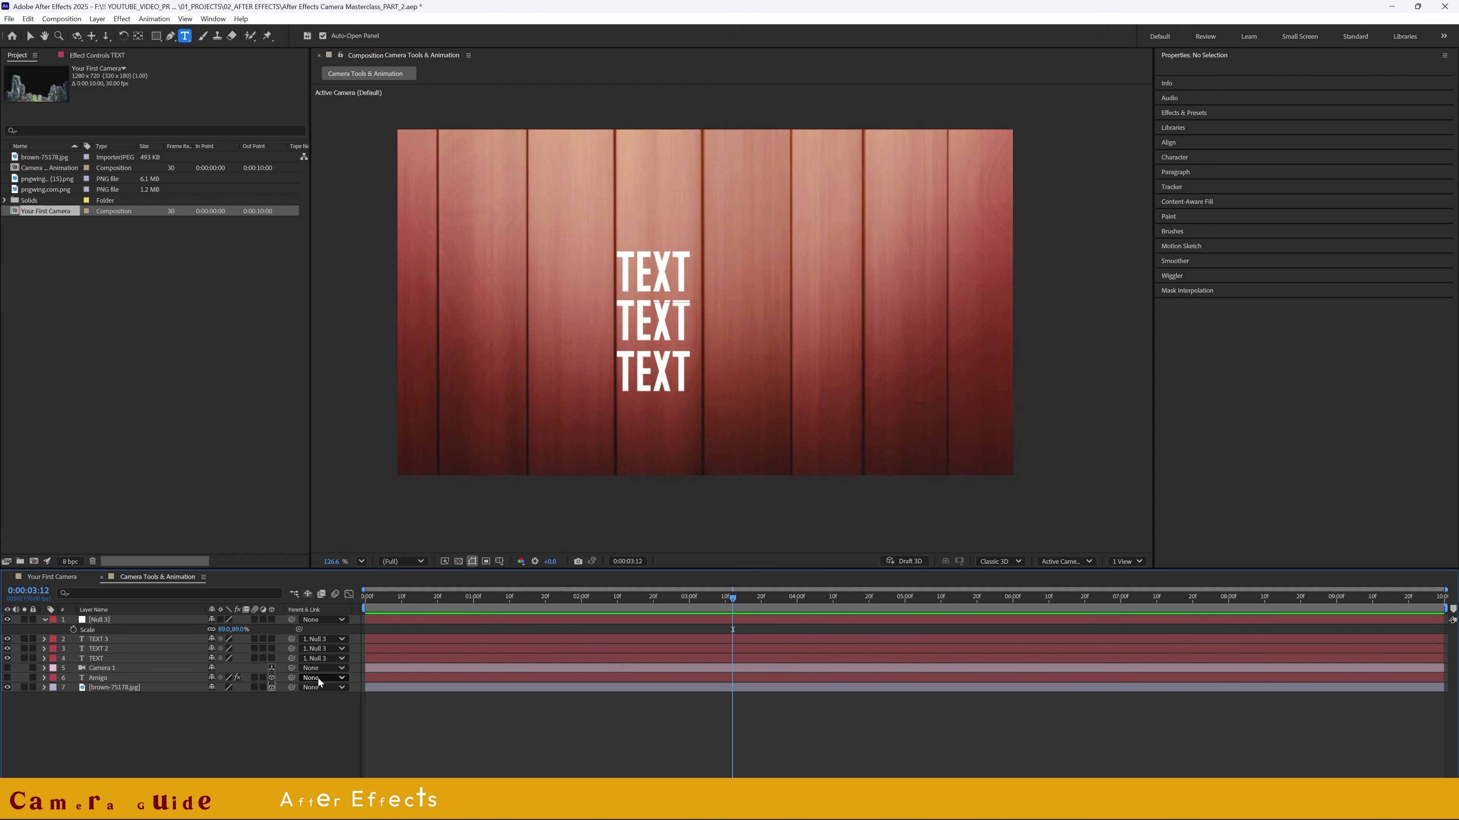
- Reassign the null object as the parent of the TEXT 3 layer
{"action": "left_click", "coordinate": [105, 621]}
{"action": "left_click", "coordinate": [322, 639]}
{"action": "left_click", "coordinate": [322, 663]}
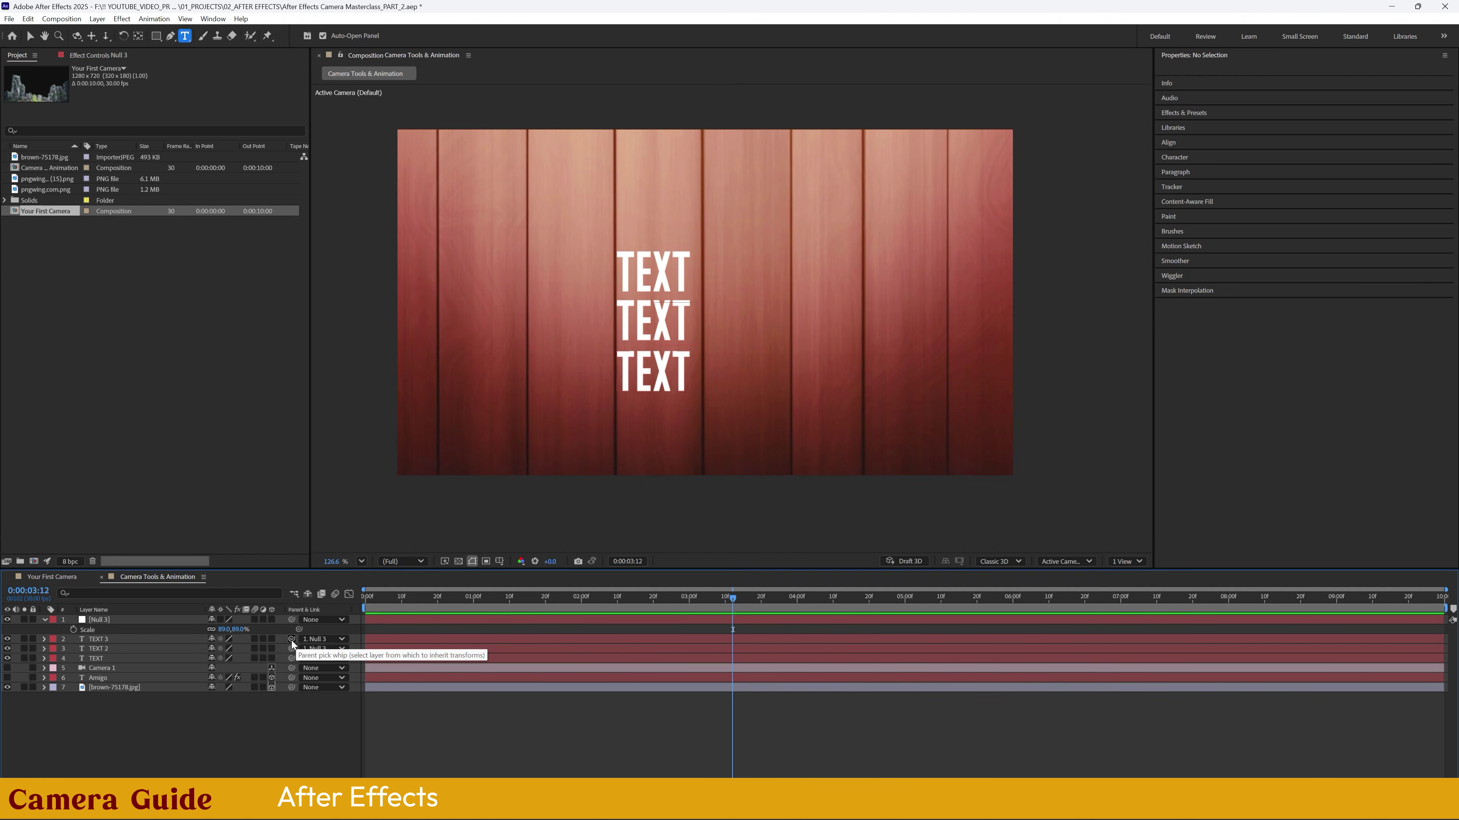
{"action": "left_click_drag", "start_coordinate": [293, 638], "coordinate": [101, 621]}
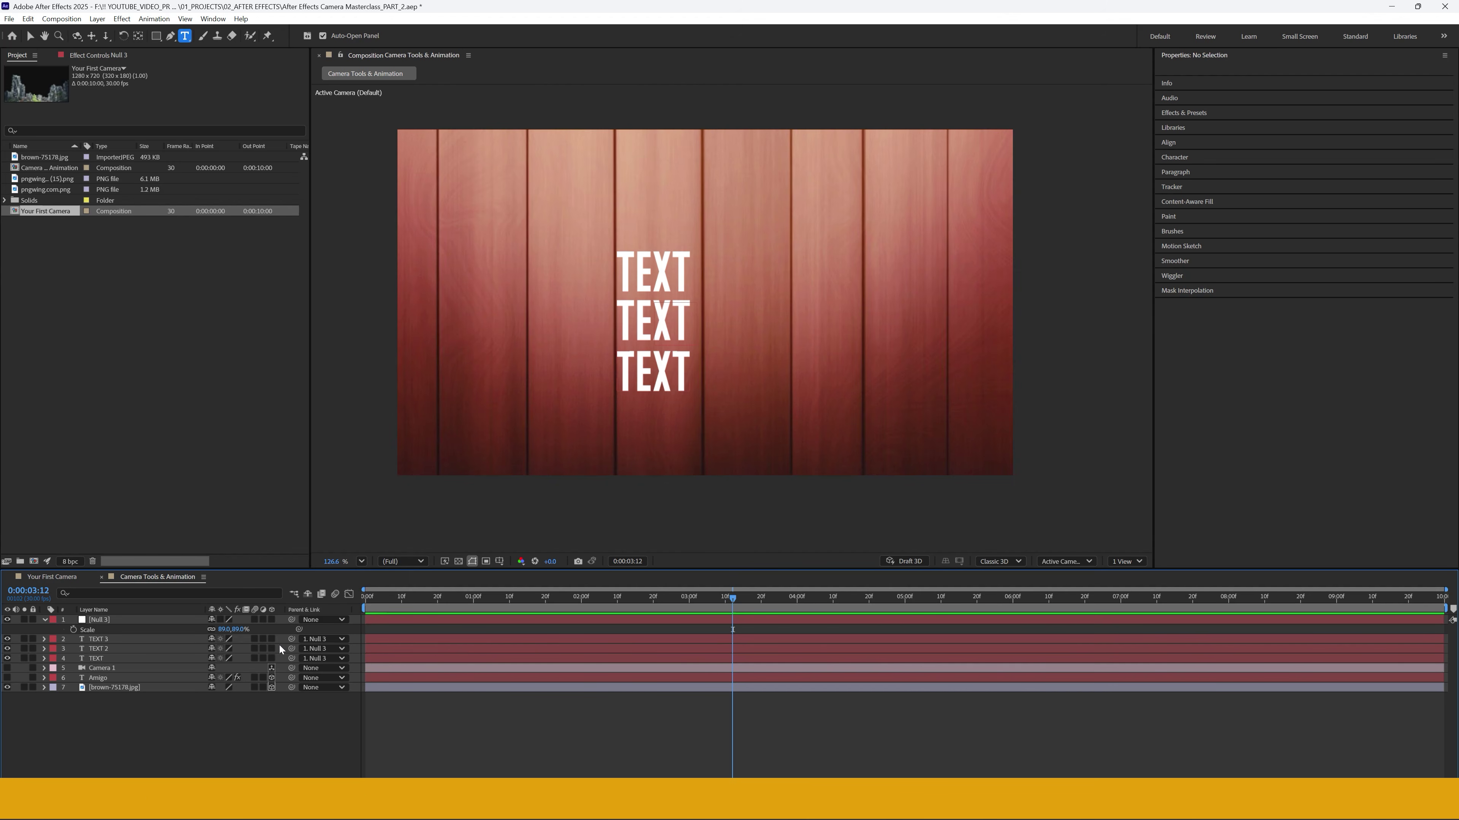
{"action": "left_click", "coordinate": [319, 639]}
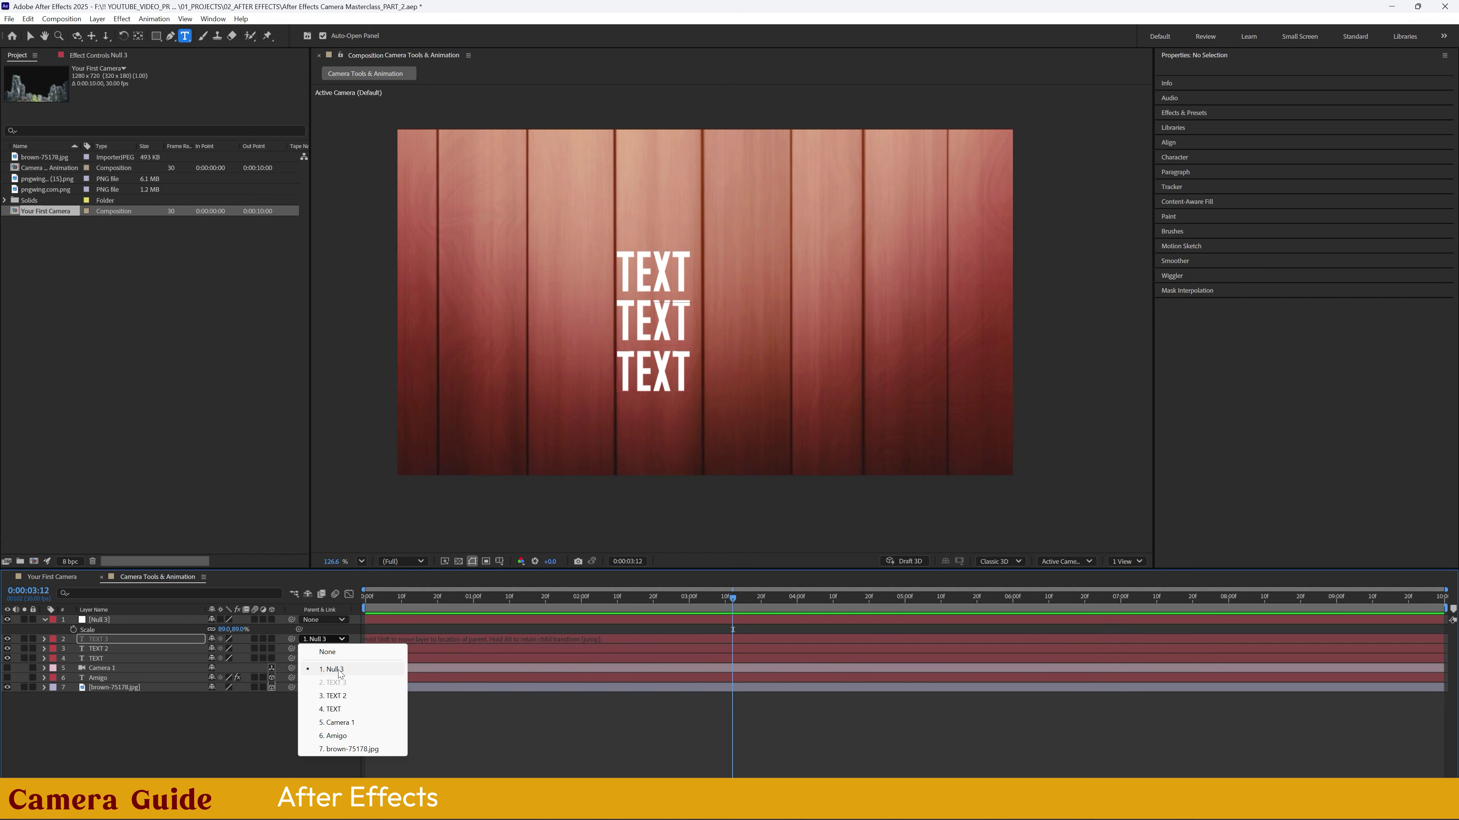
{"action": "left_click", "coordinate": [338, 671]}
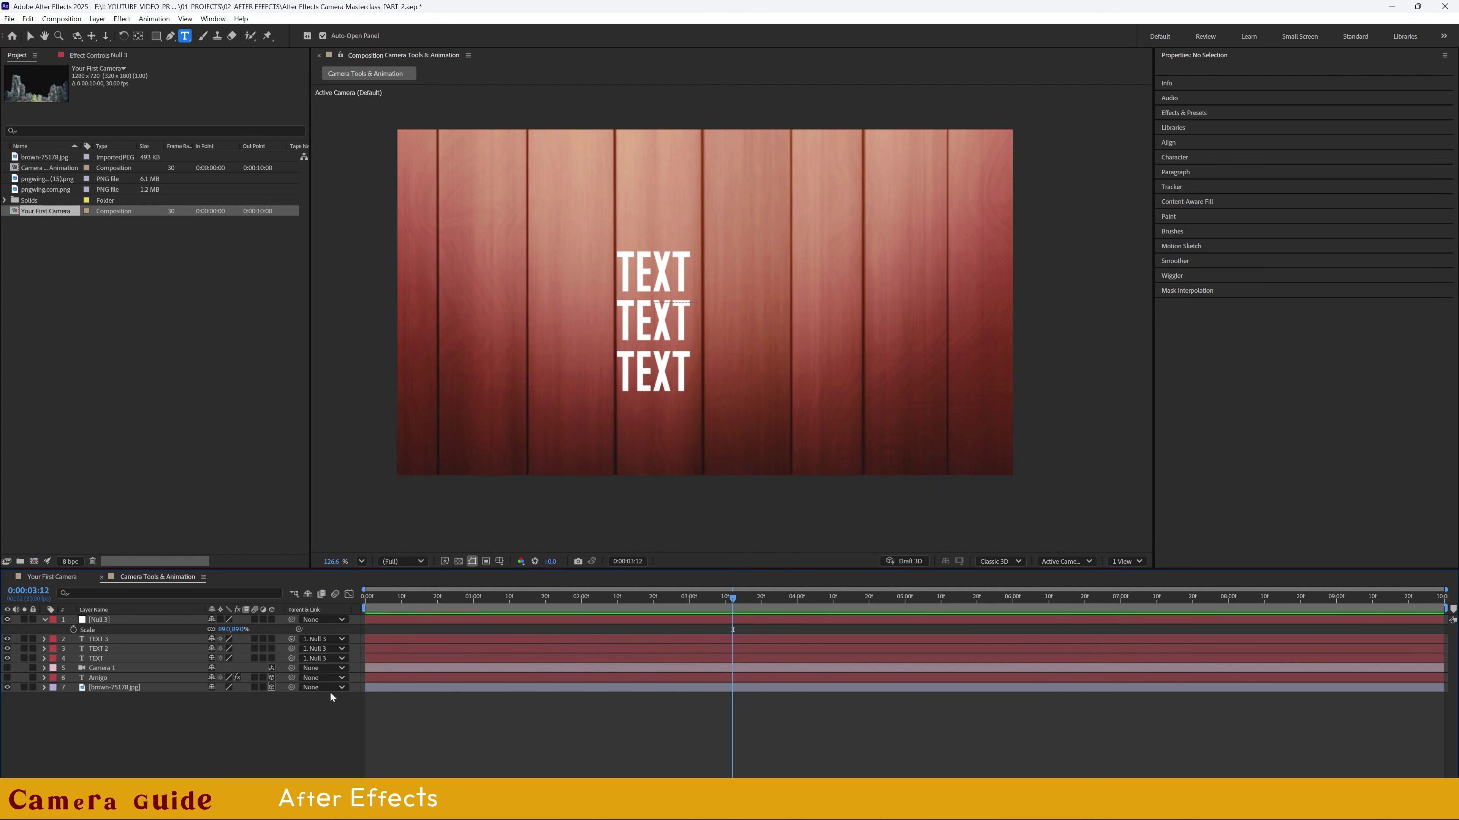
{"action": "mouse_move", "coordinate": [292, 640]}
{"action": "left_mouse_down"}
{"action": "mouse_move", "coordinate": [163, 648]}
{"action": "mouse_move", "coordinate": [100, 623]}
{"action": "mouse_move", "coordinate": [135, 602]}
{"action": "mouse_move", "coordinate": [108, 619]}
{"action": "left_mouse_up"}
- Delete the null object together with the TEXT, TEXT 2 and TEXT 3 layers
{"action": "left_click", "coordinate": [45, 619]}
{"action": "left_click", "coordinate": [101, 620]}
{"action": "left_click", "coordinate": [107, 629], "text": "ctrl"}
{"action": "left_click", "coordinate": [106, 639], "text": "ctrl"}
{"action": "left_click", "coordinate": [103, 650], "text": "ctrl"}
{"action": "key", "text": "Delete"}
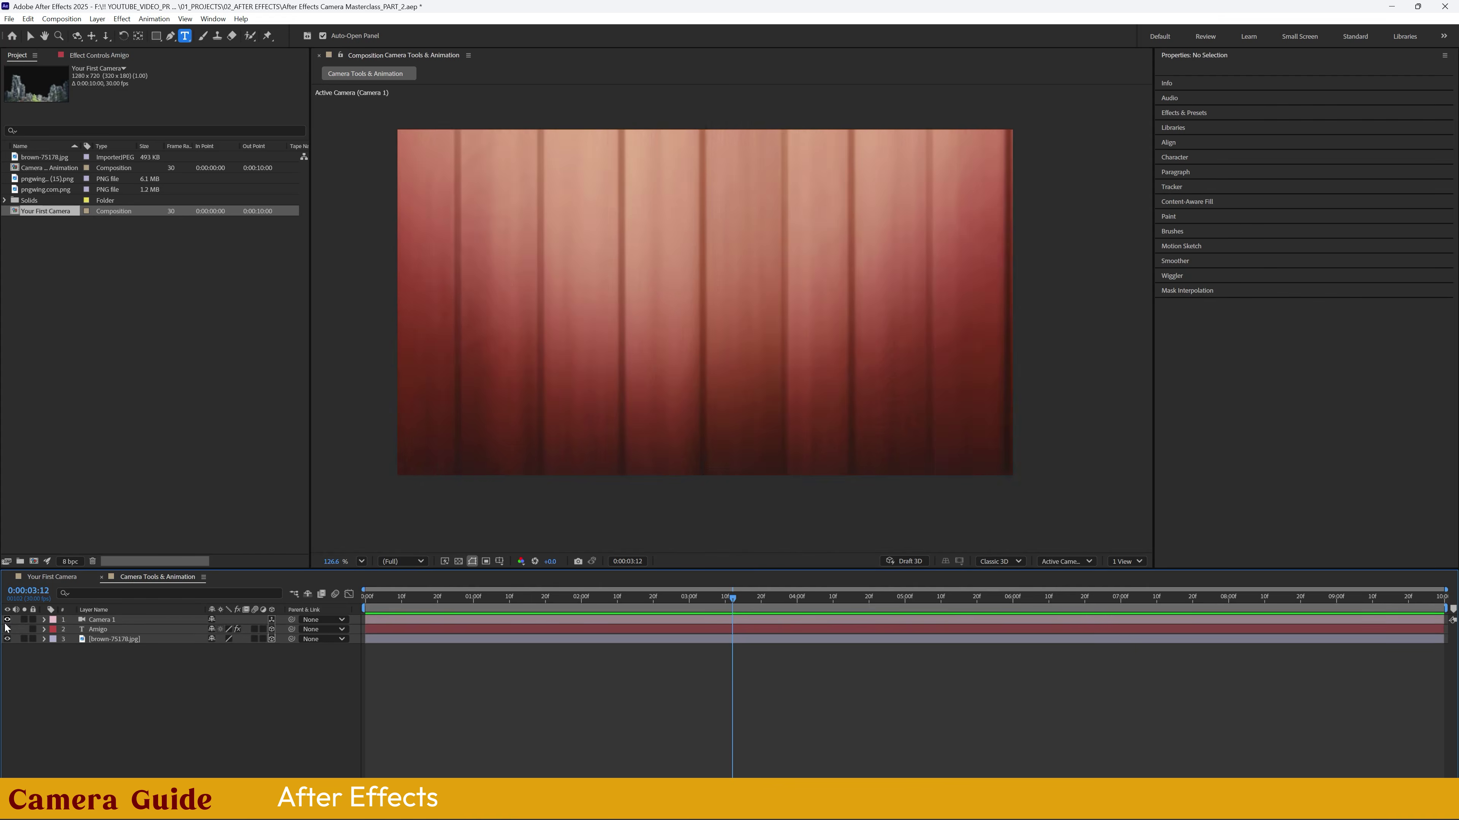
- Make the Amigo layer visible and add a new null object to the composition
{"action": "left_click", "coordinate": [7, 629]}
{"action": "right_click", "coordinate": [230, 693]}
{"action": "mouse_move", "coordinate": [335, 547]}
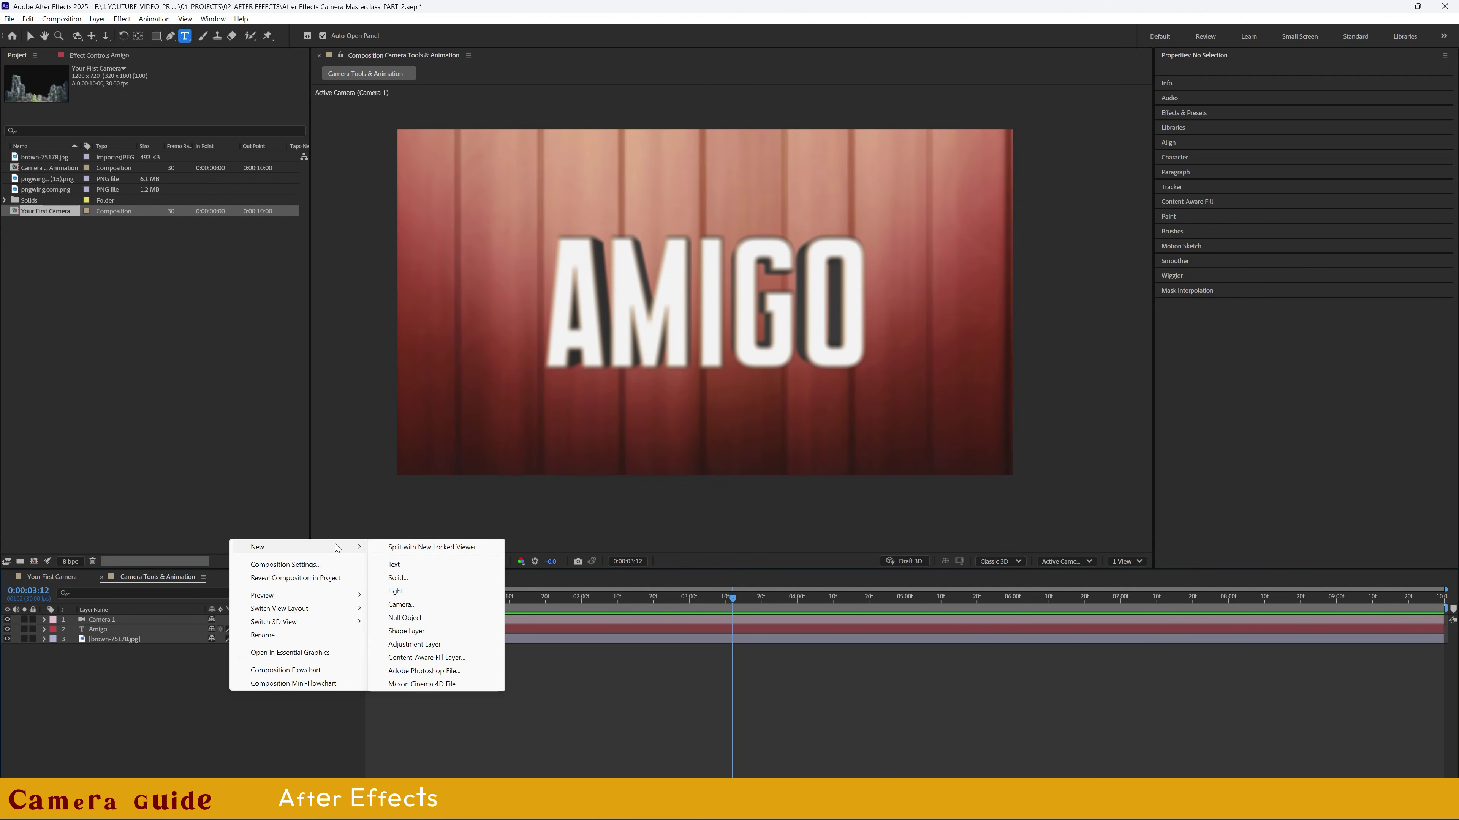
{"action": "left_click", "coordinate": [405, 617]}
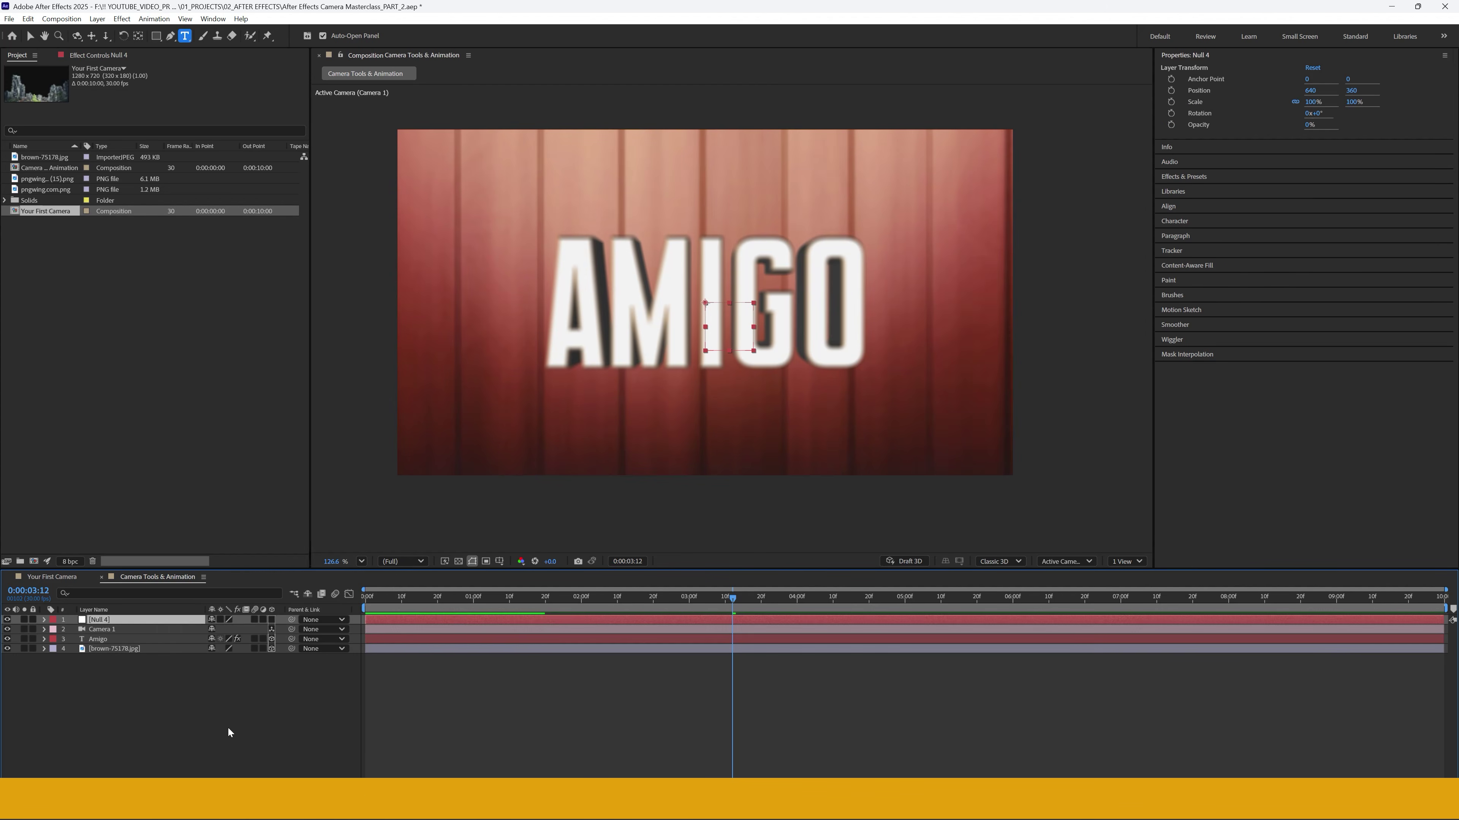
- Parent the Camera 1 layer to the new null object and set the null's X position to 752
{"action": "left_click_drag", "start_coordinate": [292, 629], "coordinate": [123, 621]}
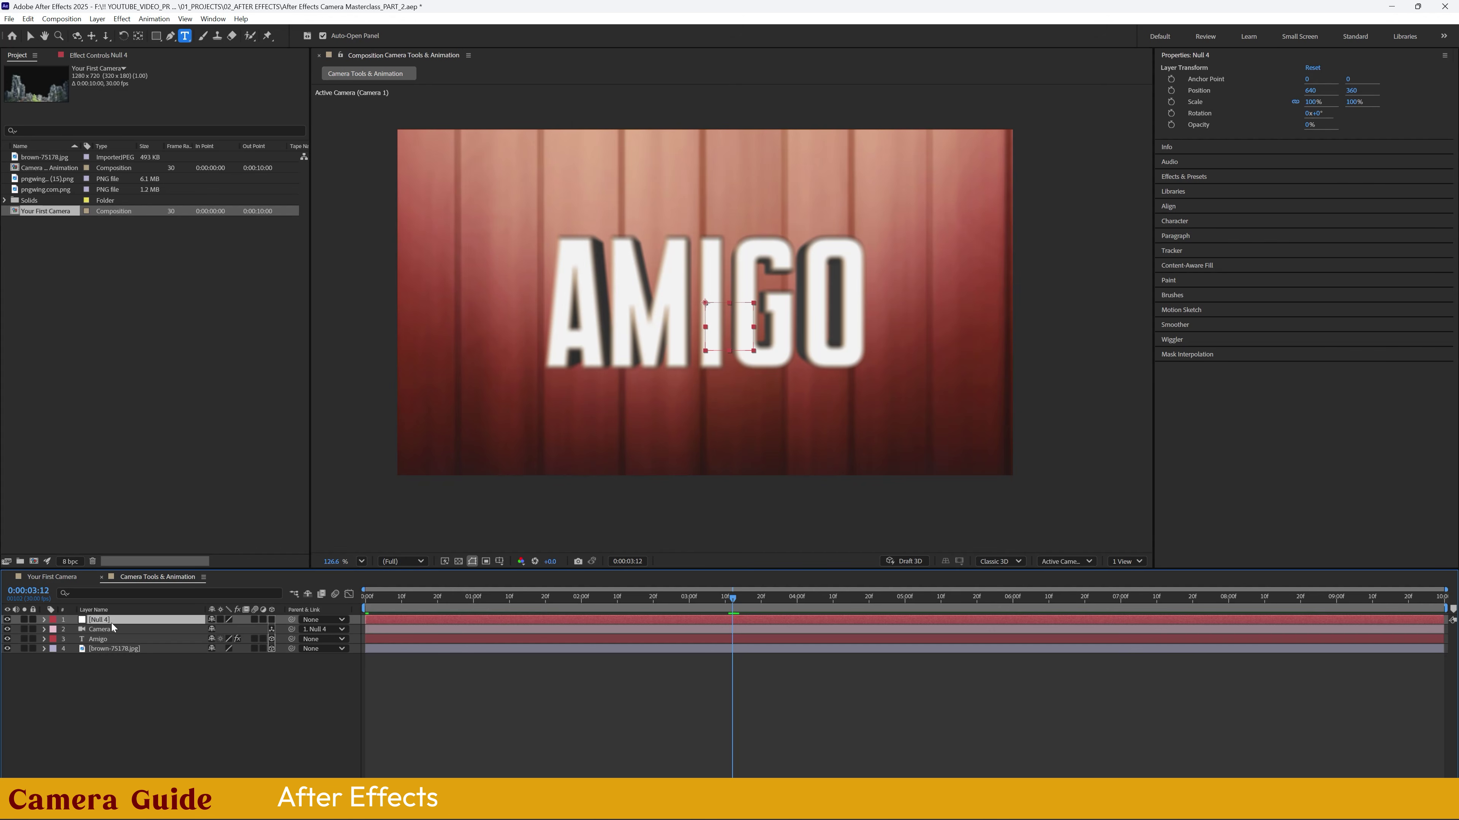
{"action": "key", "text": "p"}
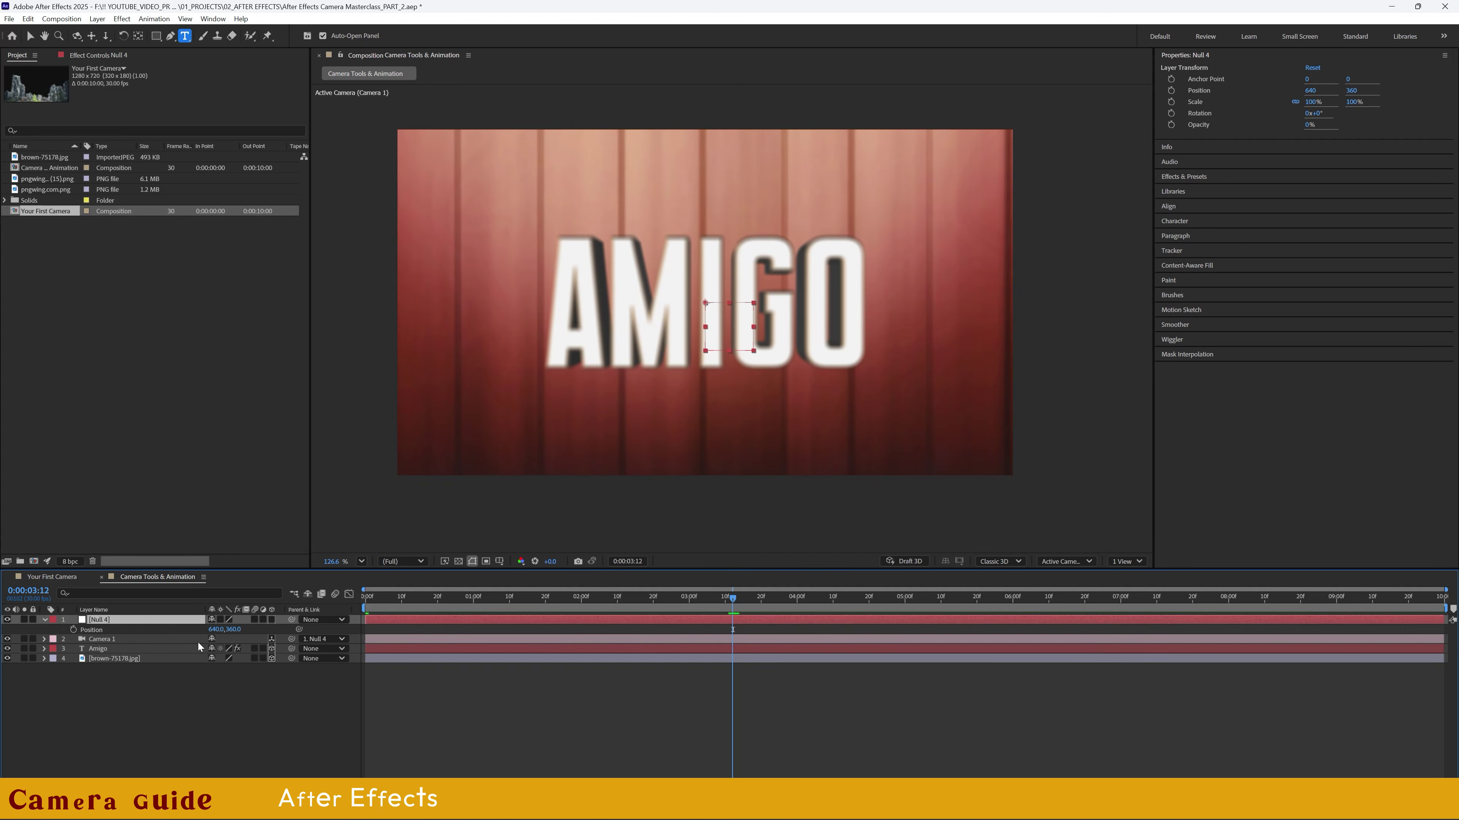
{"action": "left_click_drag", "start_coordinate": [253, 630], "coordinate": [209, 645]}
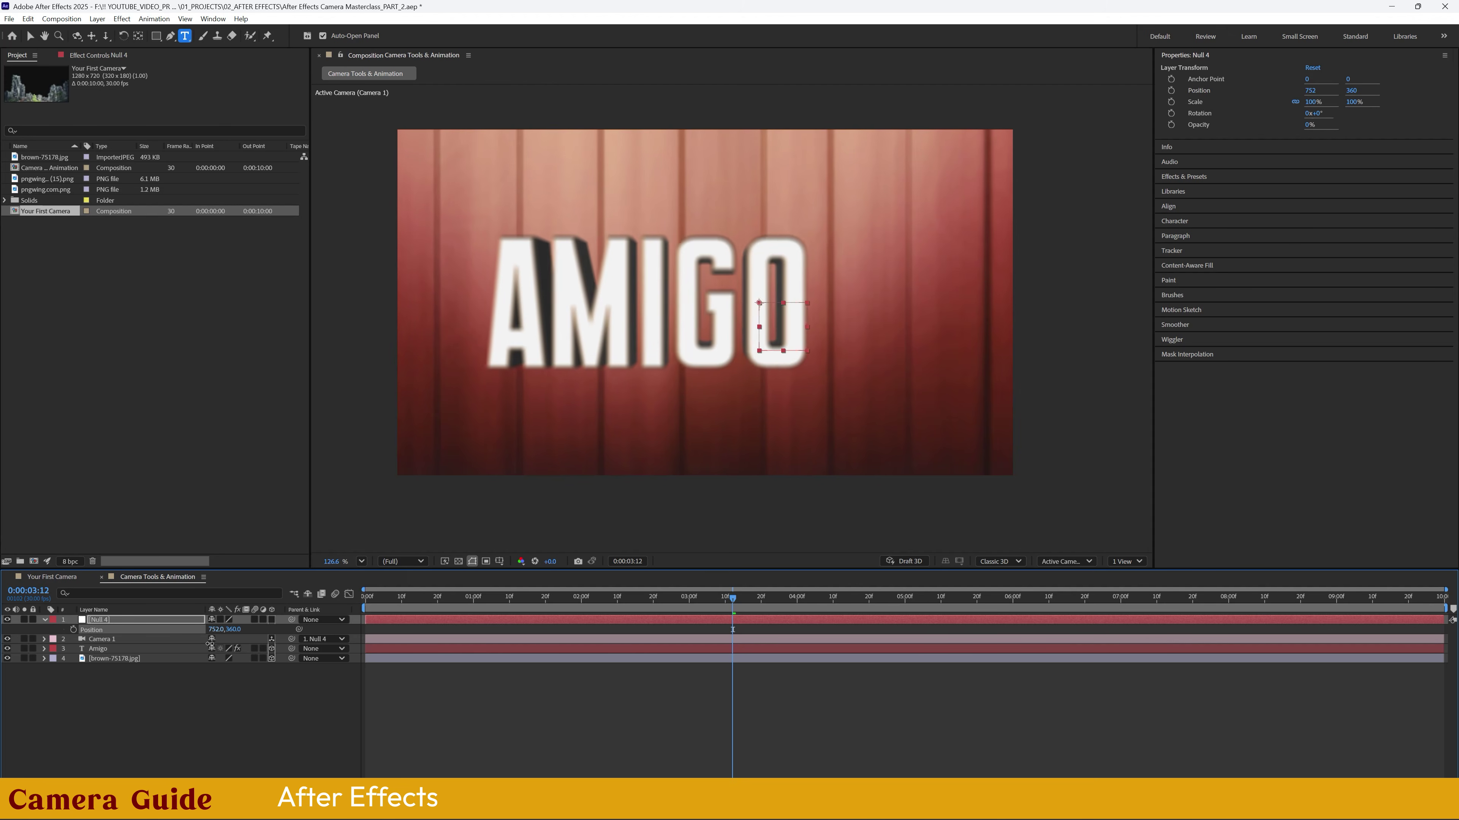
{"action": "left_click", "coordinate": [271, 620]}
{"action": "mouse_move", "coordinate": [246, 630]}
{"action": "left_mouse_down"}
{"action": "mouse_move", "coordinate": [286, 629]}
{"action": "mouse_move", "coordinate": [208, 634]}
{"action": "mouse_move", "coordinate": [254, 633]}
{"action": "mouse_move", "coordinate": [231, 633]}
{"action": "left_mouse_up"}
{"action": "key", "text": "ctrl+z"}
{"action": "key", "text": "ctrl+z"}
- Make the null object a 3D layer and expand its transform properties
{"action": "left_click", "coordinate": [232, 684]}
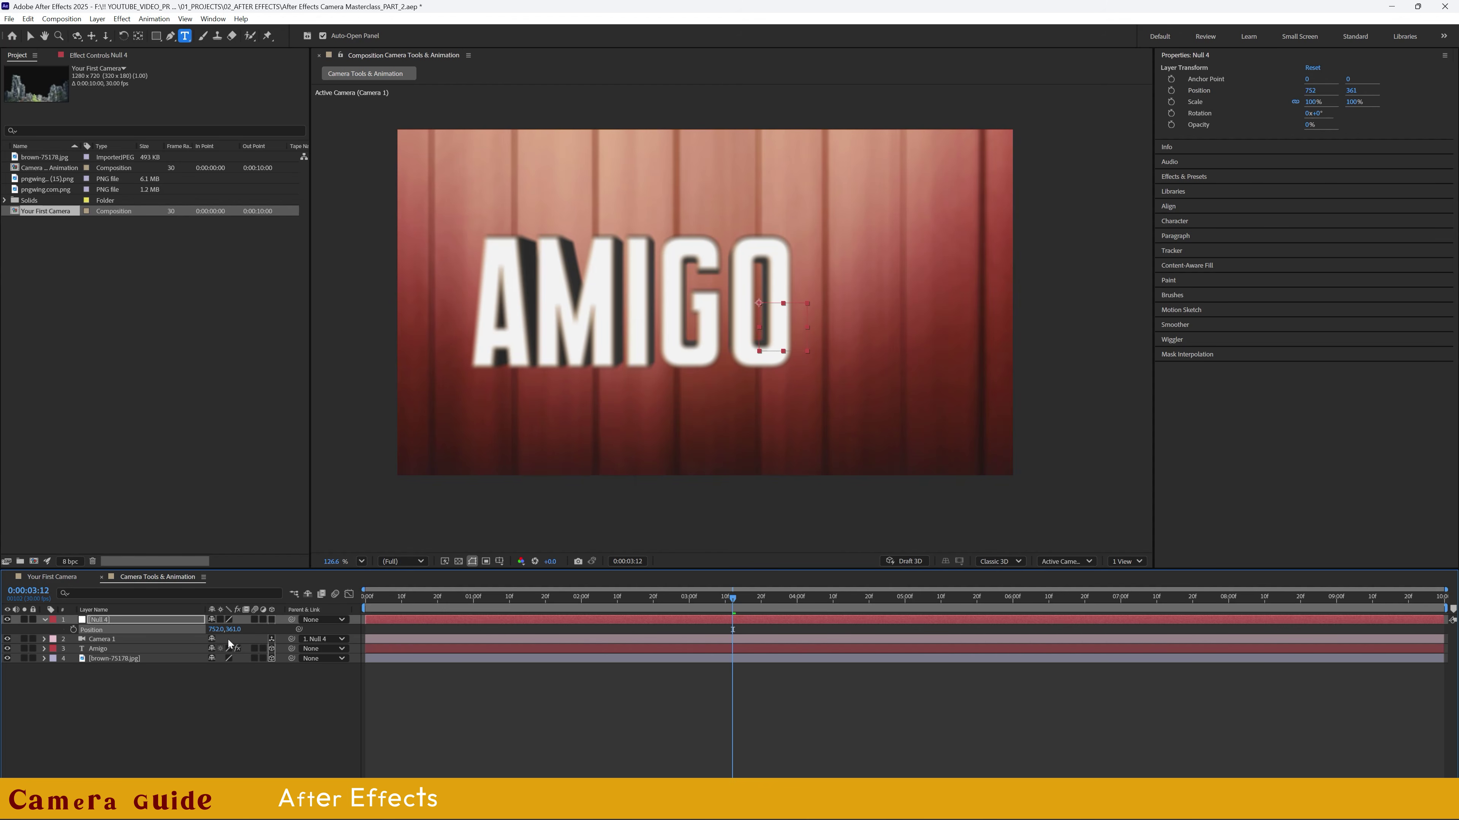
{"action": "left_click", "coordinate": [172, 713]}
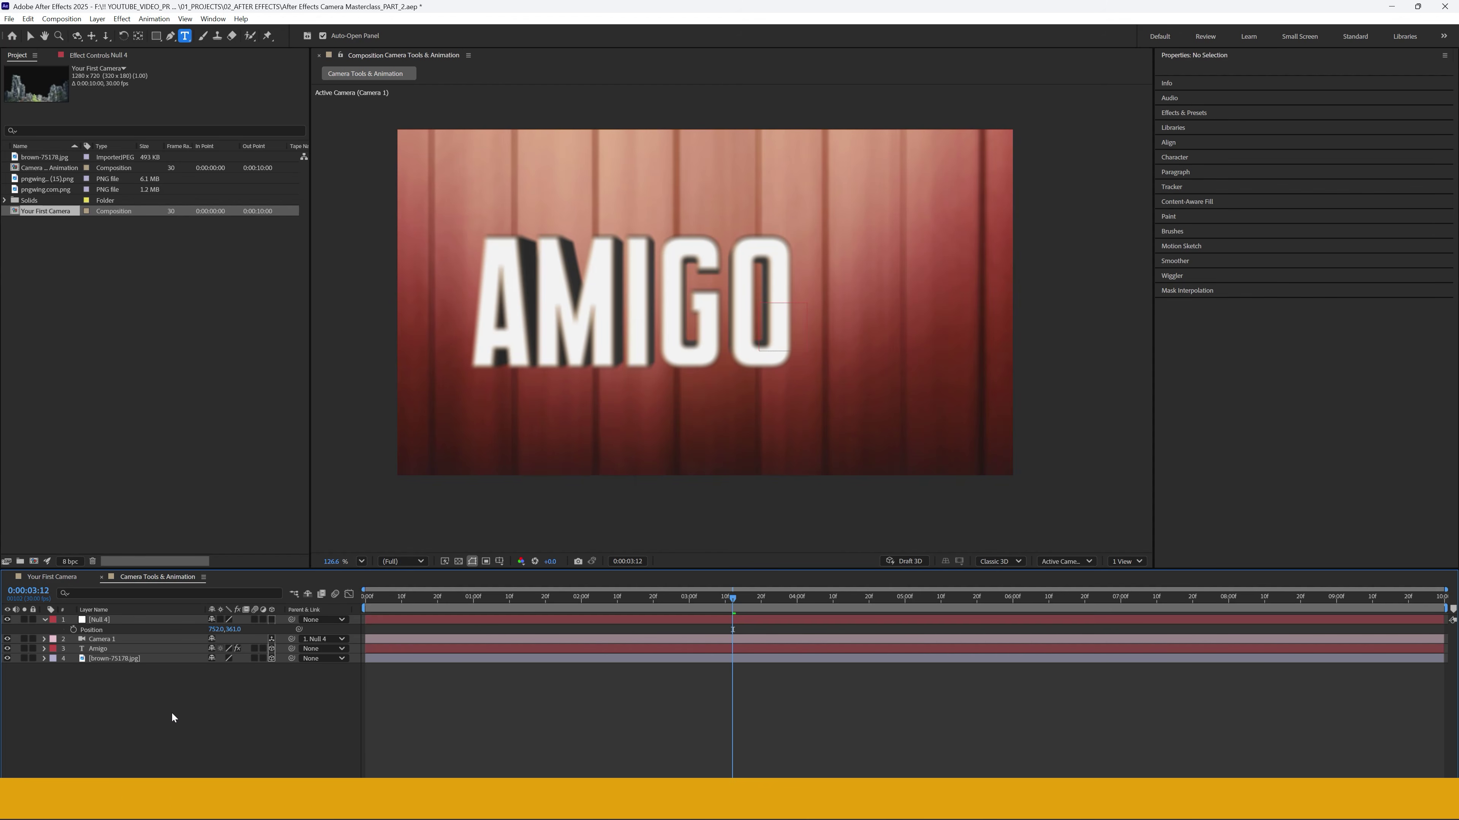
{"action": "left_click", "coordinate": [44, 619]}
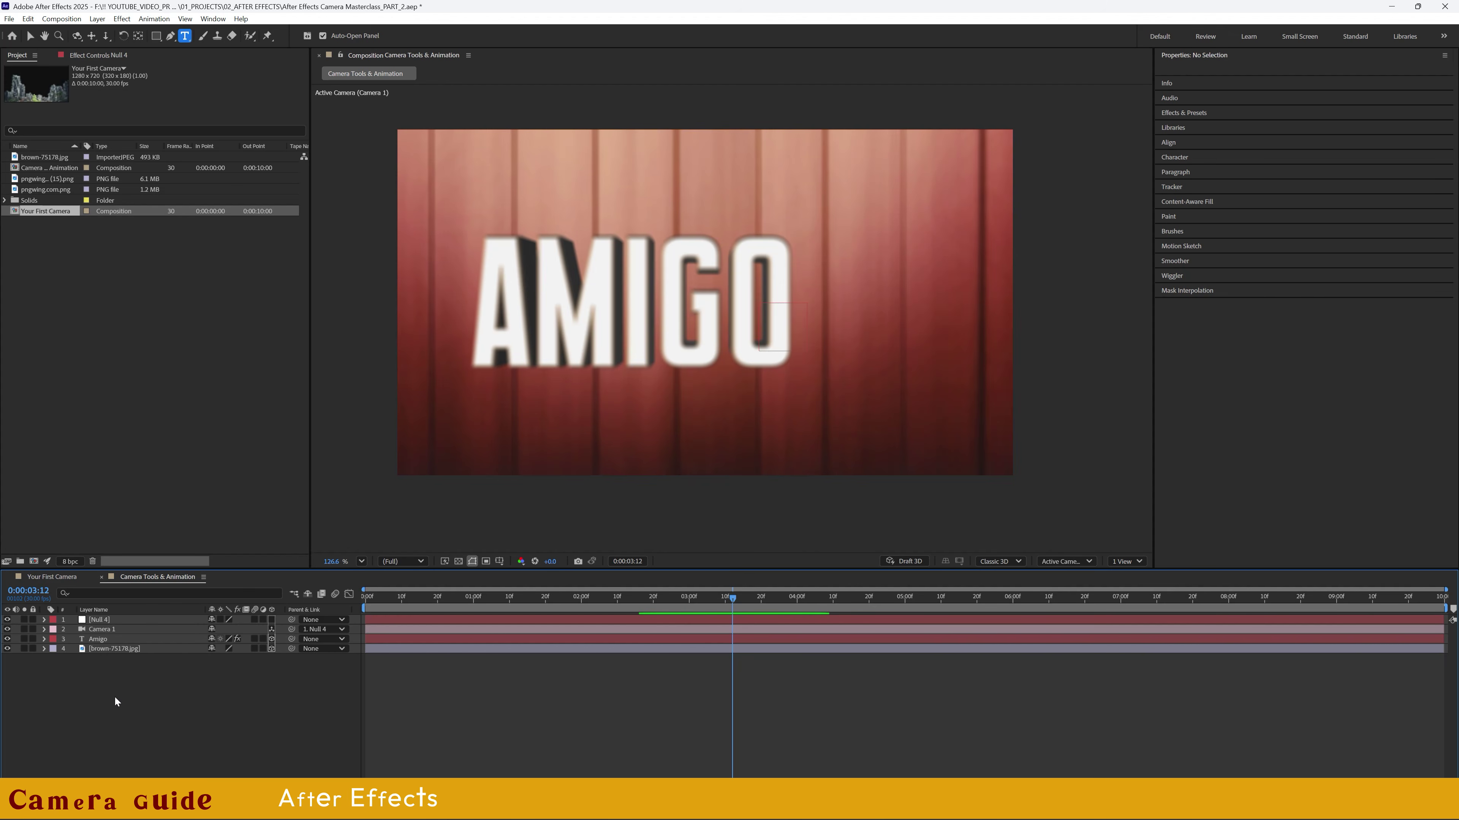
{"action": "left_click", "coordinate": [273, 621]}
{"action": "left_click", "coordinate": [108, 621]}
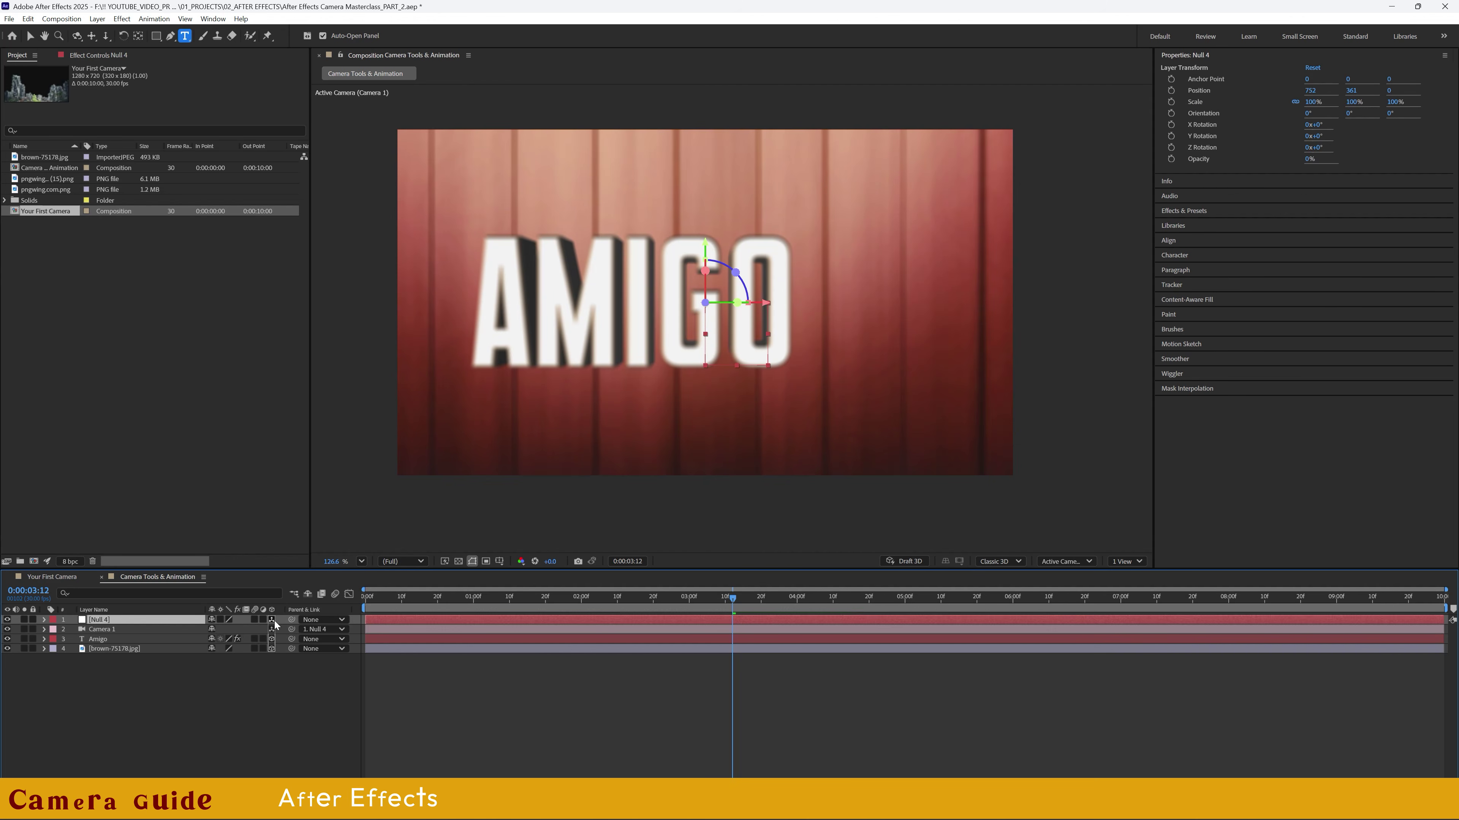
{"action": "left_click", "coordinate": [44, 620]}
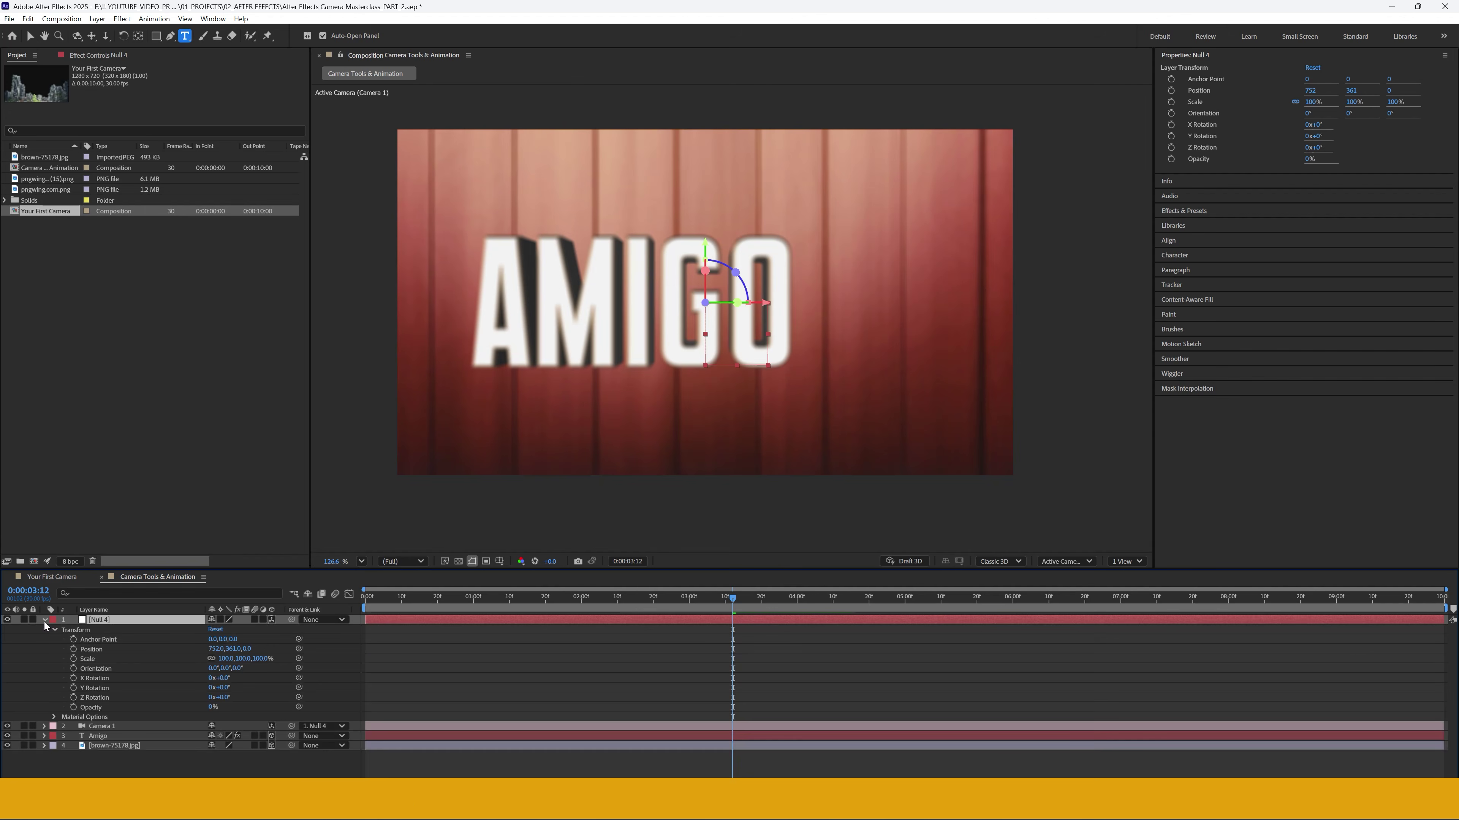
{"action": "left_click", "coordinate": [272, 620]}
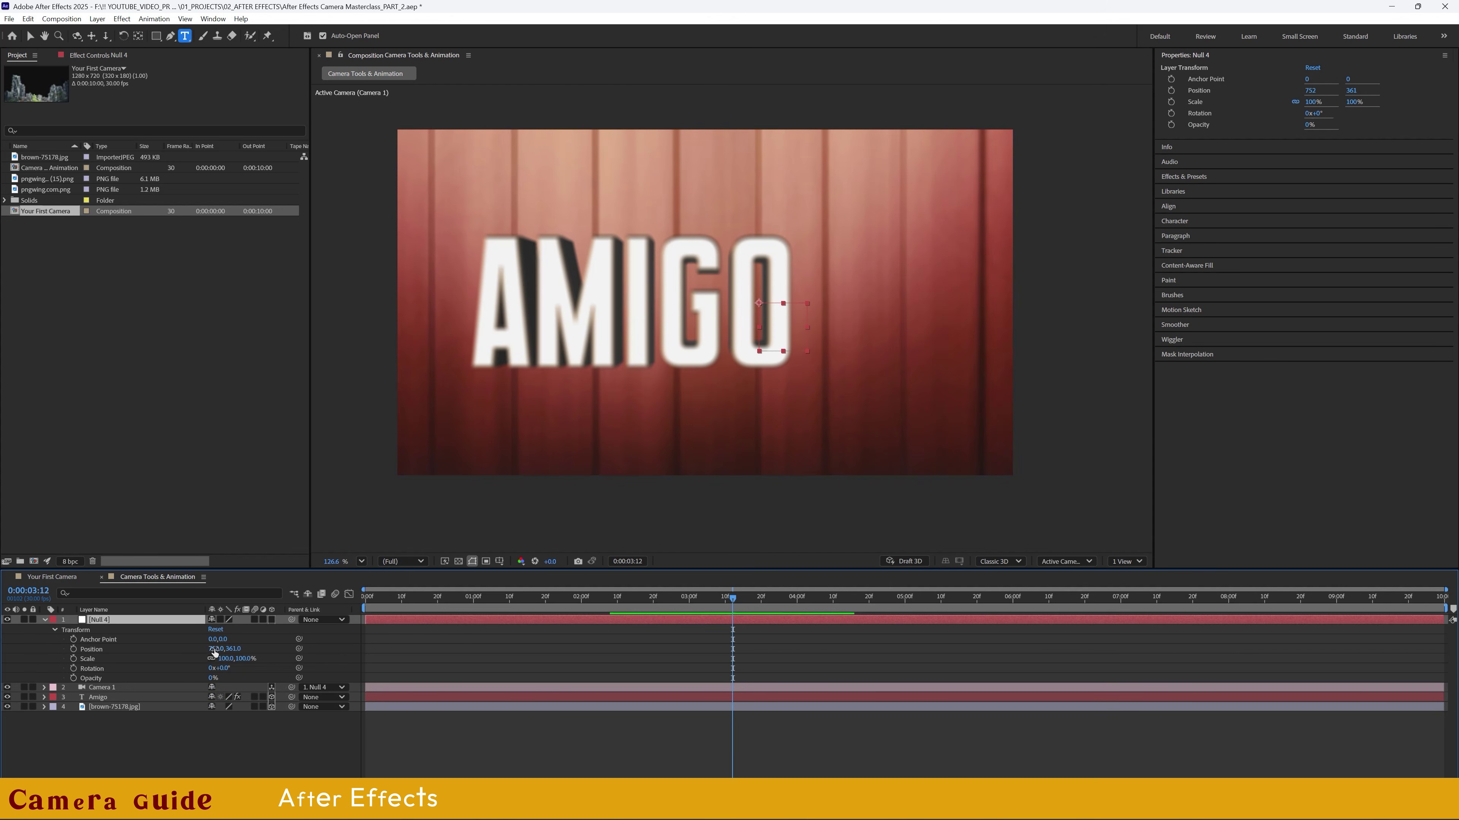
{"action": "left_click", "coordinate": [271, 620]}
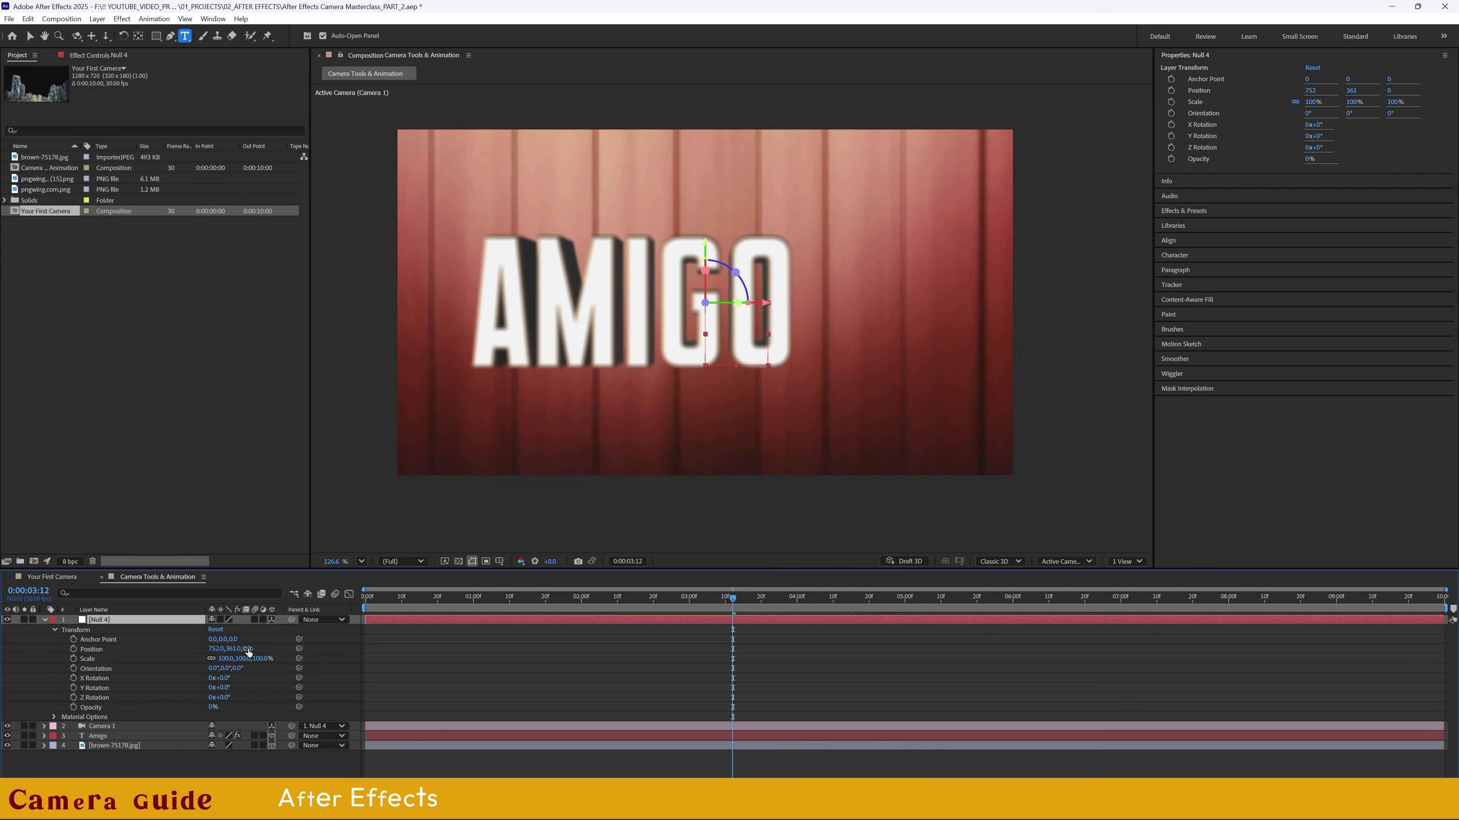
- Try the null object's Z position in both directions, leave it at -476, and collapse the layer
{"action": "left_click_drag", "start_coordinate": [248, 650], "coordinate": [683, 642]}
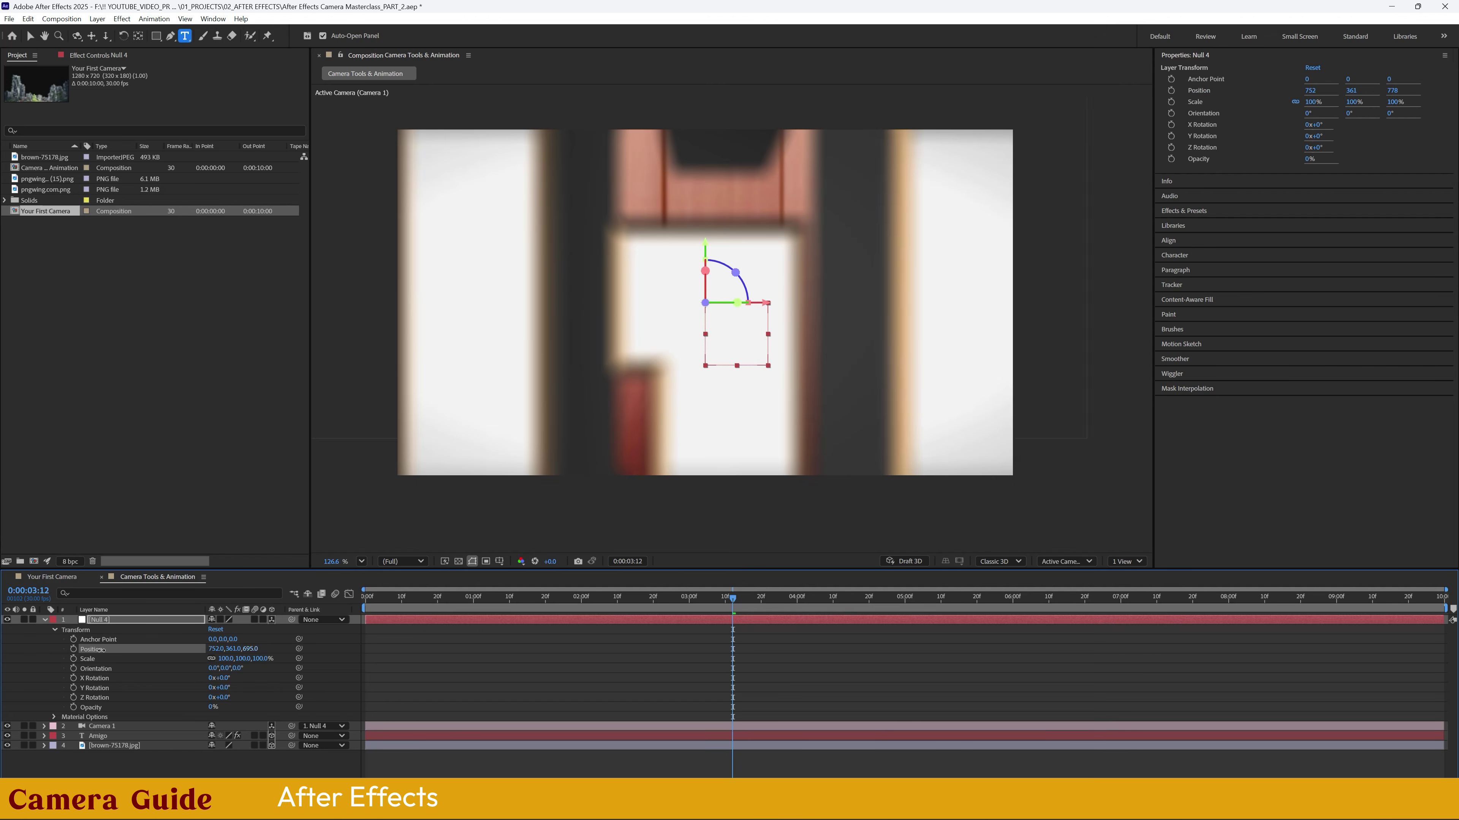
{"action": "left_click_drag", "start_coordinate": [101, 651], "coordinate": [3, 657]}
{"action": "left_click_drag", "start_coordinate": [253, 650], "coordinate": [4, 667]}
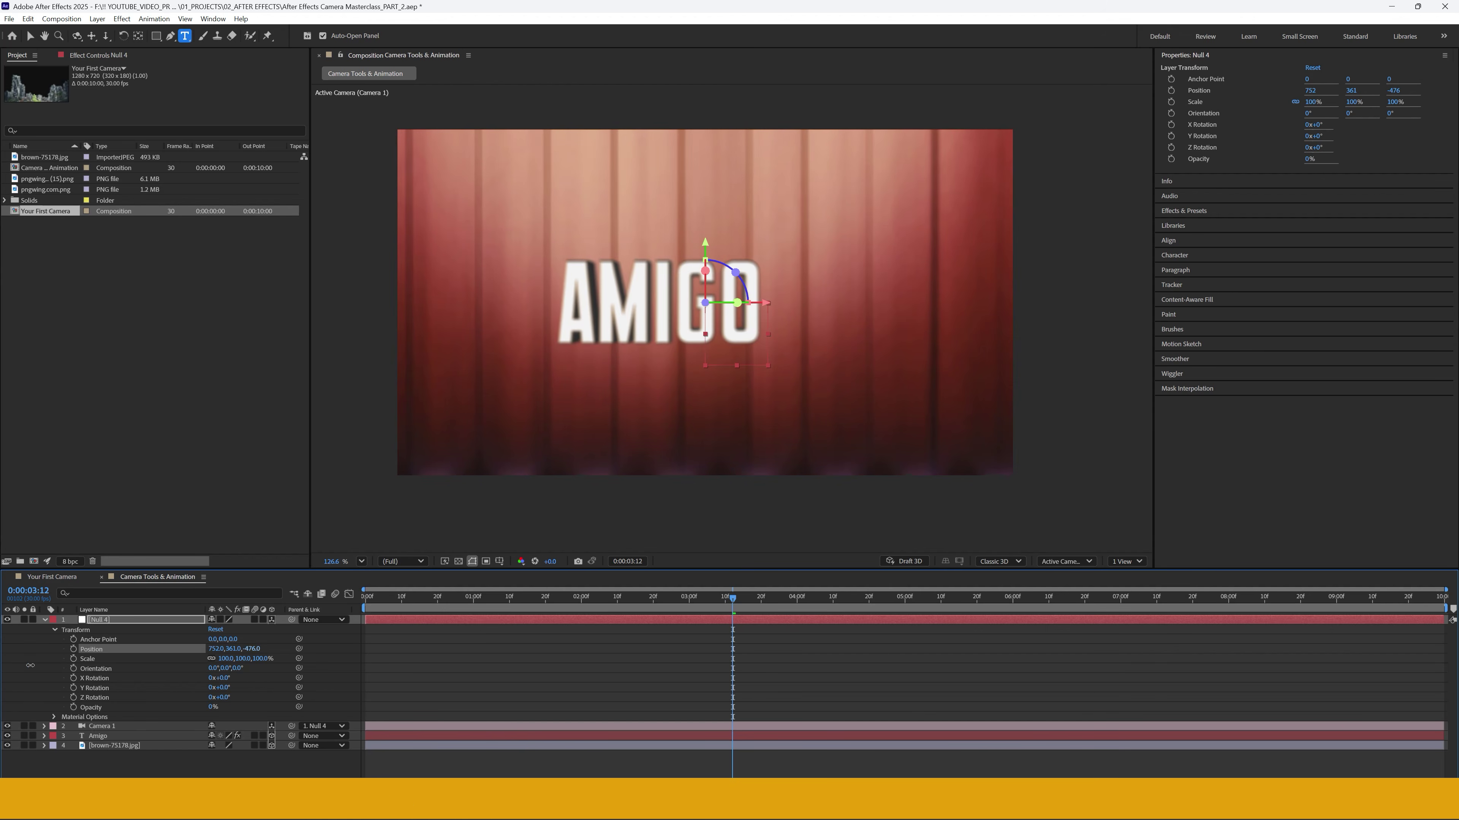
{"action": "left_click", "coordinate": [45, 620]}
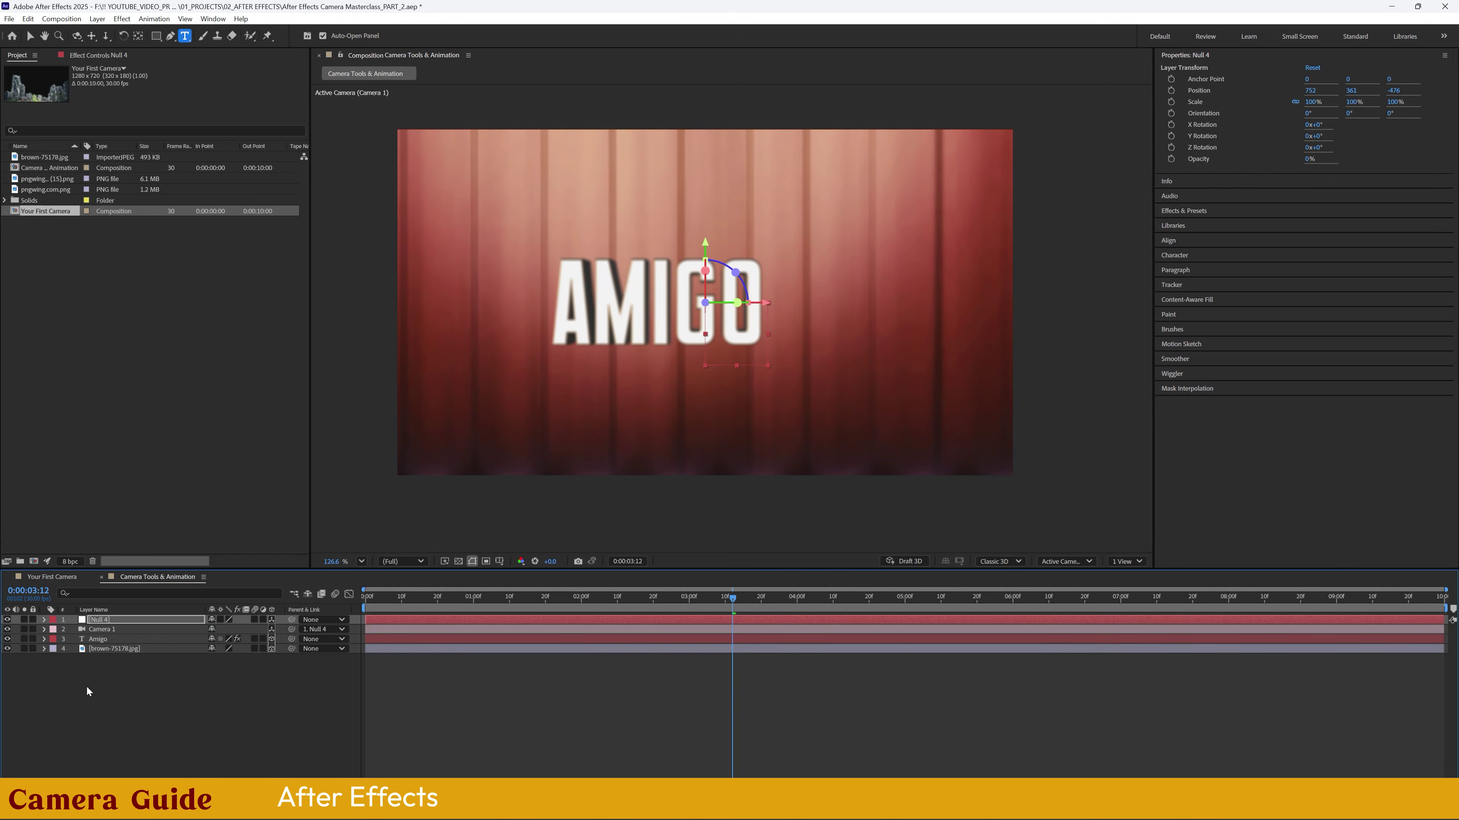
{"action": "left_click", "coordinate": [87, 687]}
- Set the Focus Distance of Camera 1 to 1360 pixels to sharpen the AMIGO text, and collapse the layer
{"action": "left_click", "coordinate": [44, 629]}
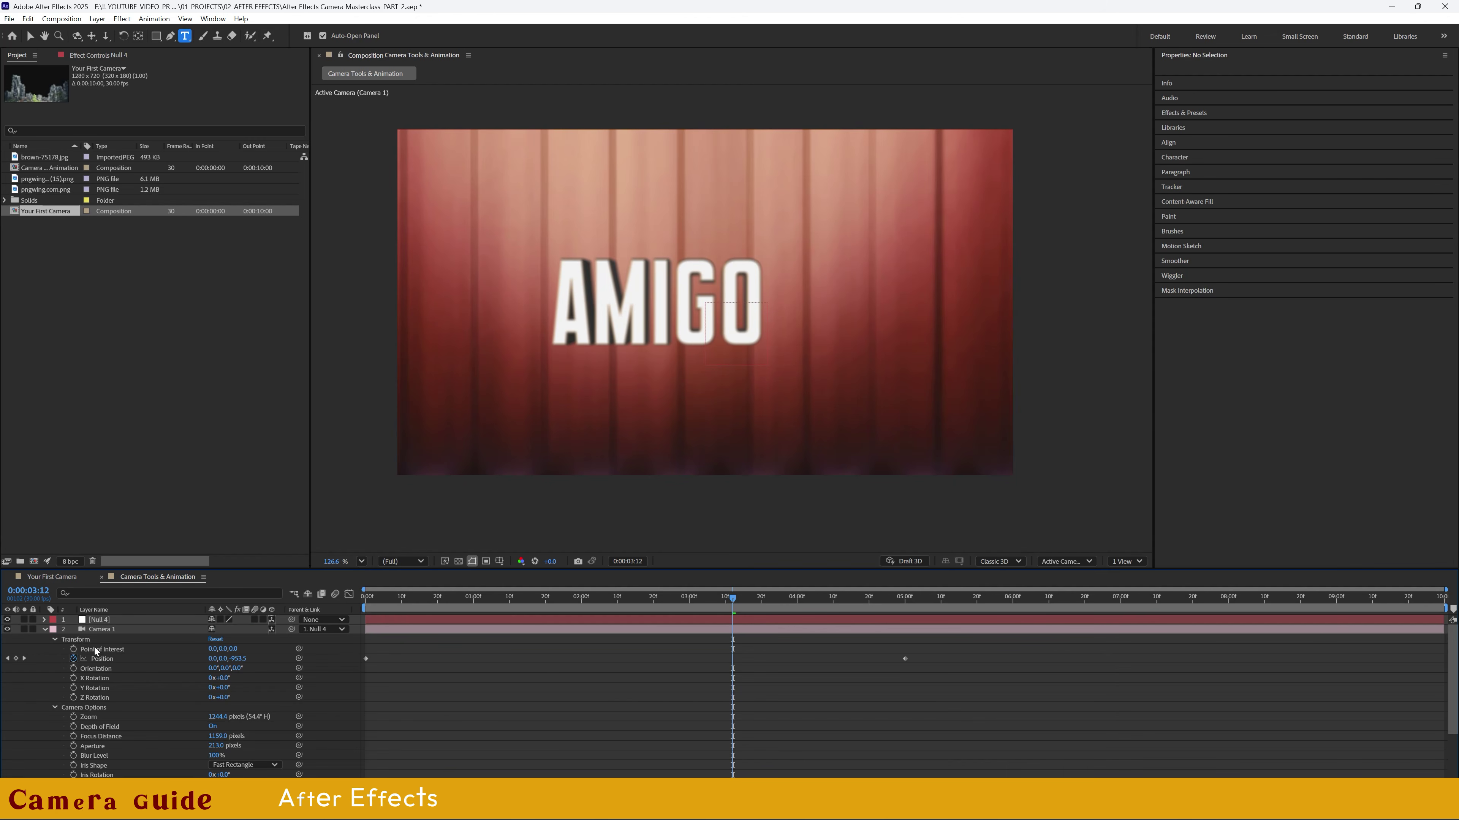
{"action": "left_click", "coordinate": [54, 639]}
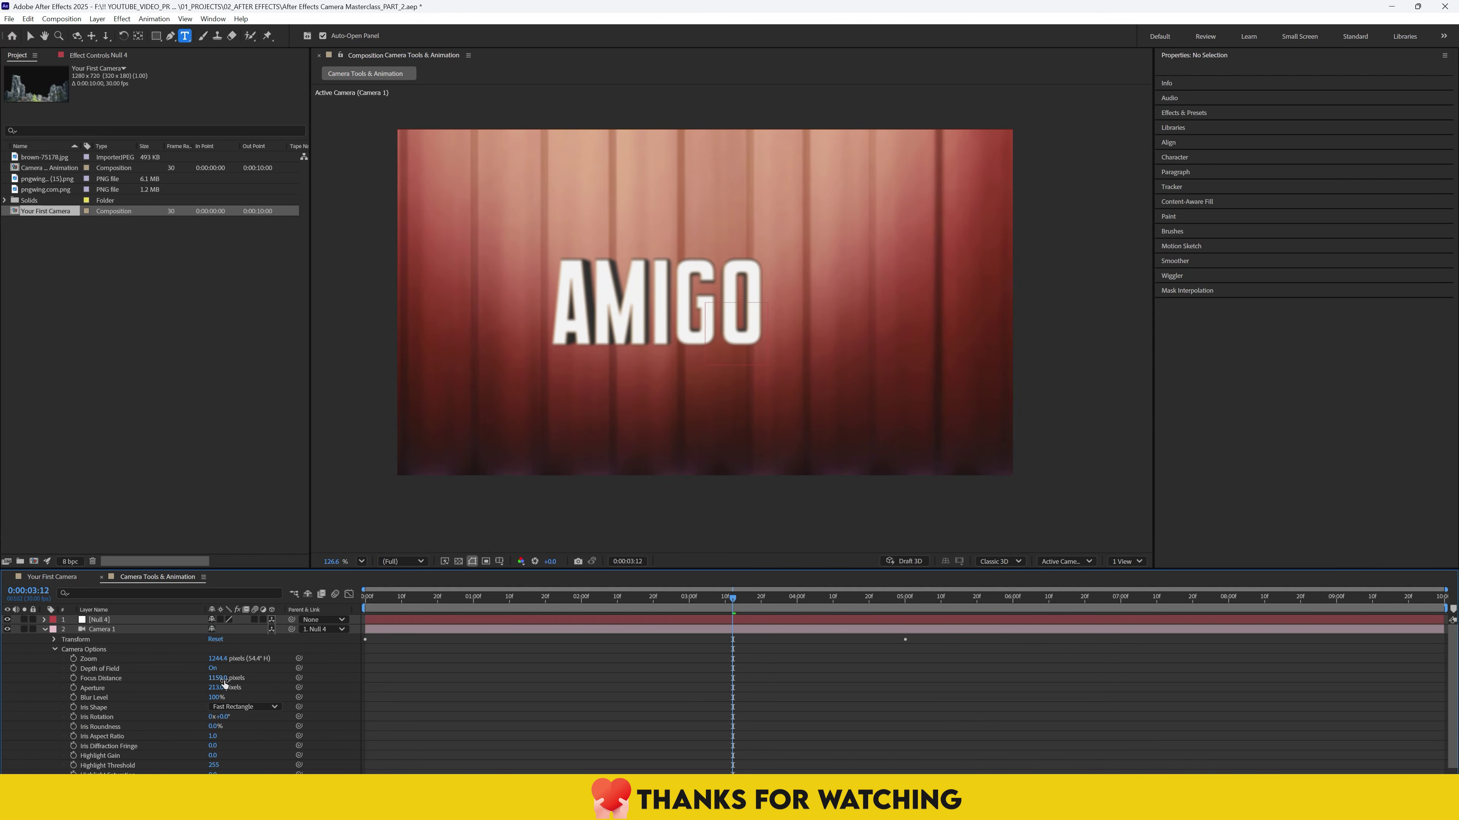
{"action": "left_click_drag", "start_coordinate": [218, 681], "coordinate": [792, 684]}
{"action": "left_click_drag", "start_coordinate": [588, 696], "coordinate": [361, 710]}
{"action": "left_click", "coordinate": [45, 629]}
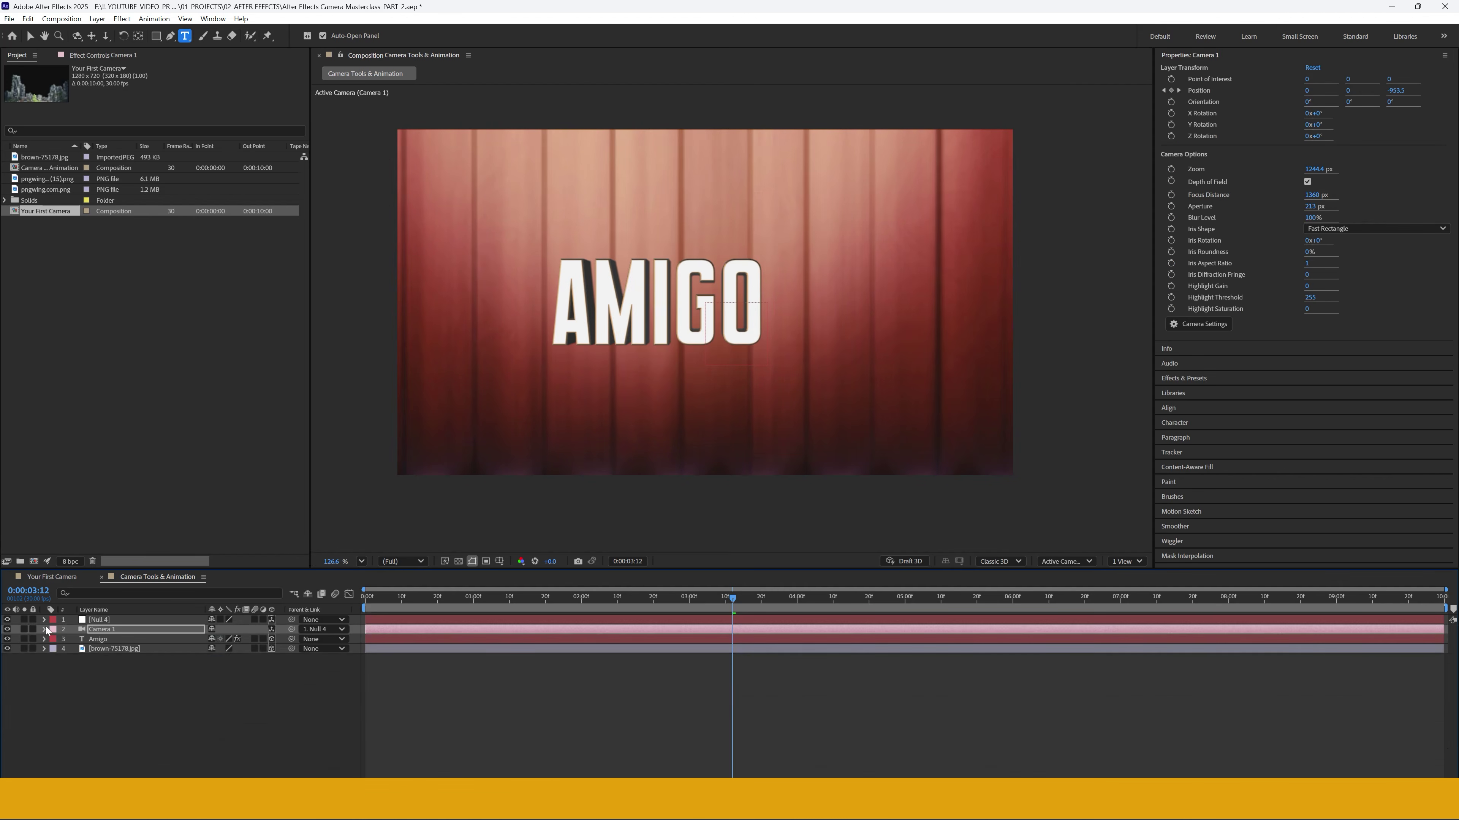
- Keyframe the null object's Scale from 484% at 0:00:00:00 to a smaller value at about 0:00:02:20
{"action": "left_click", "coordinate": [44, 619]}
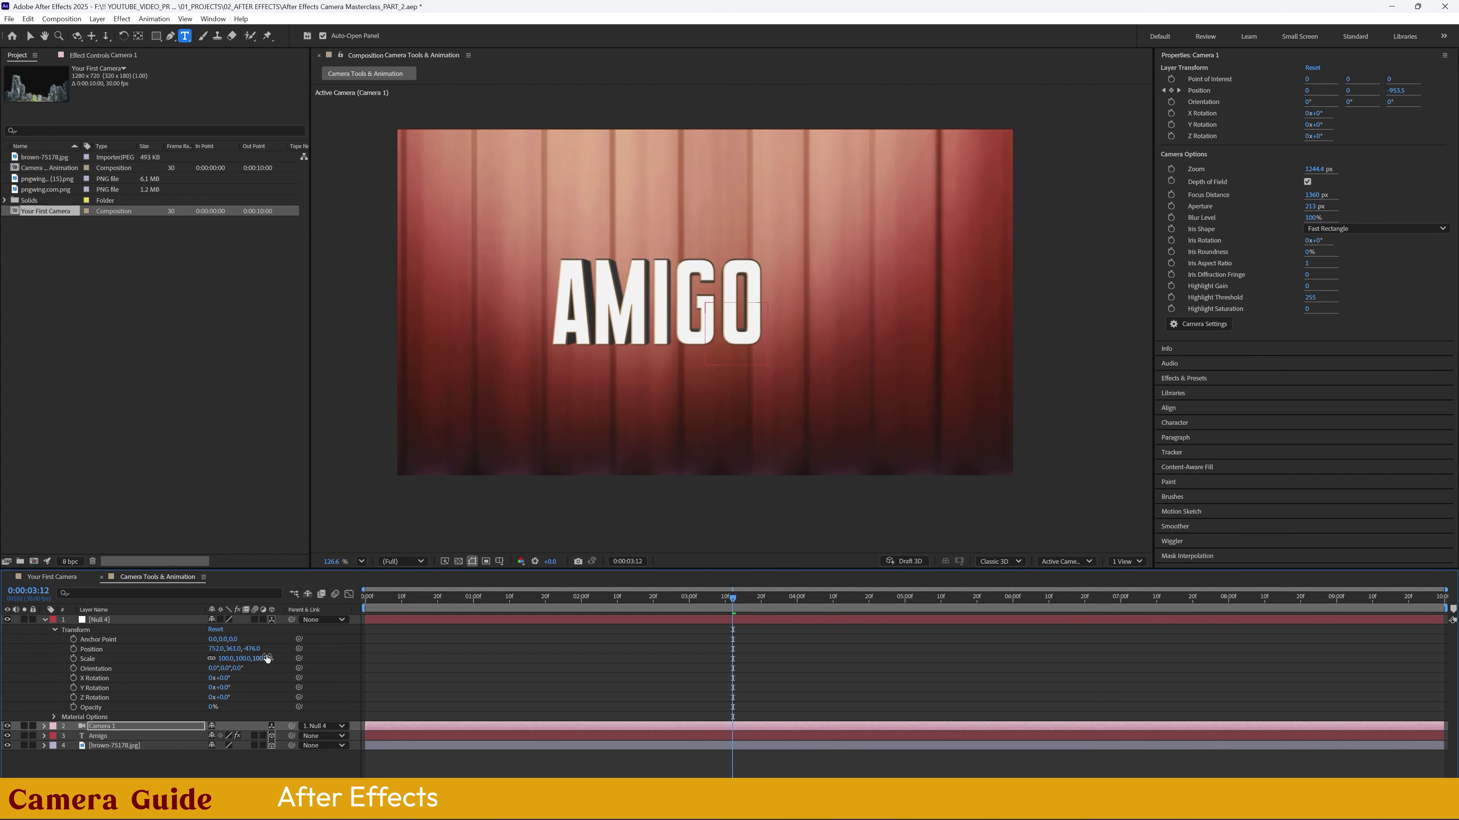
{"action": "left_click_drag", "start_coordinate": [267, 658], "coordinate": [478, 661]}
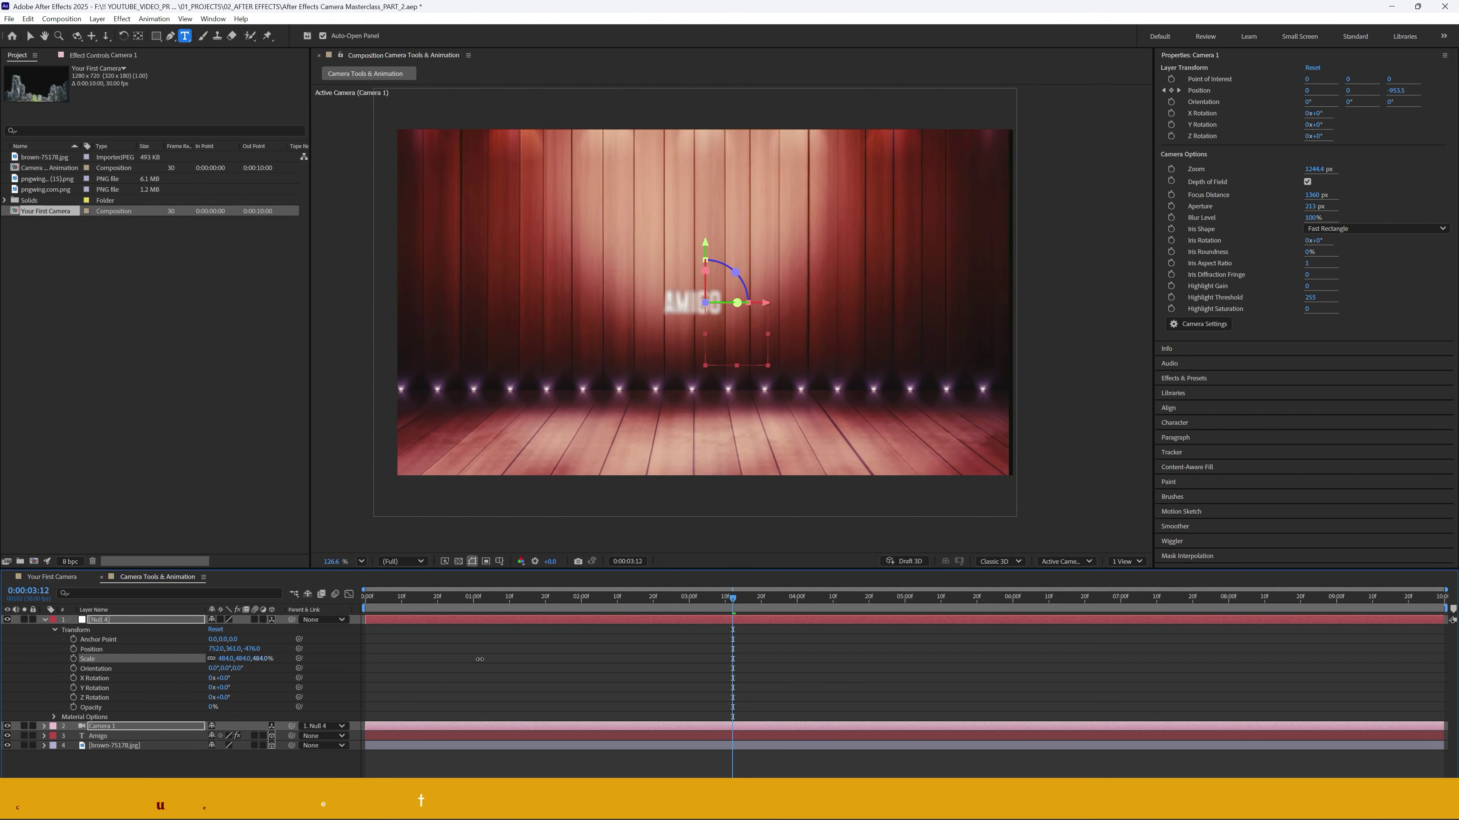
{"action": "left_click_drag", "start_coordinate": [383, 598], "coordinate": [288, 624]}
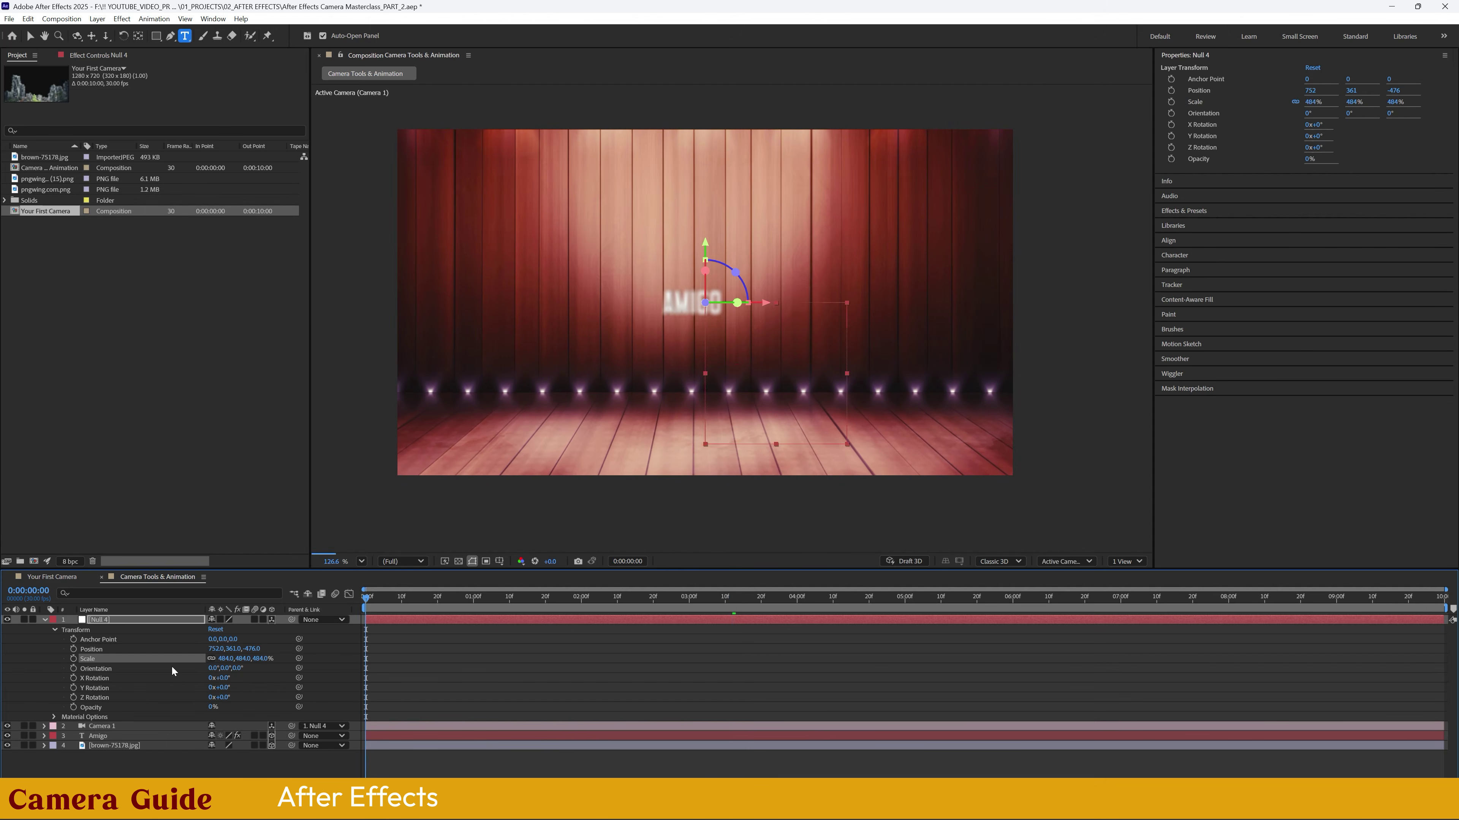
{"action": "left_click", "coordinate": [74, 658]}
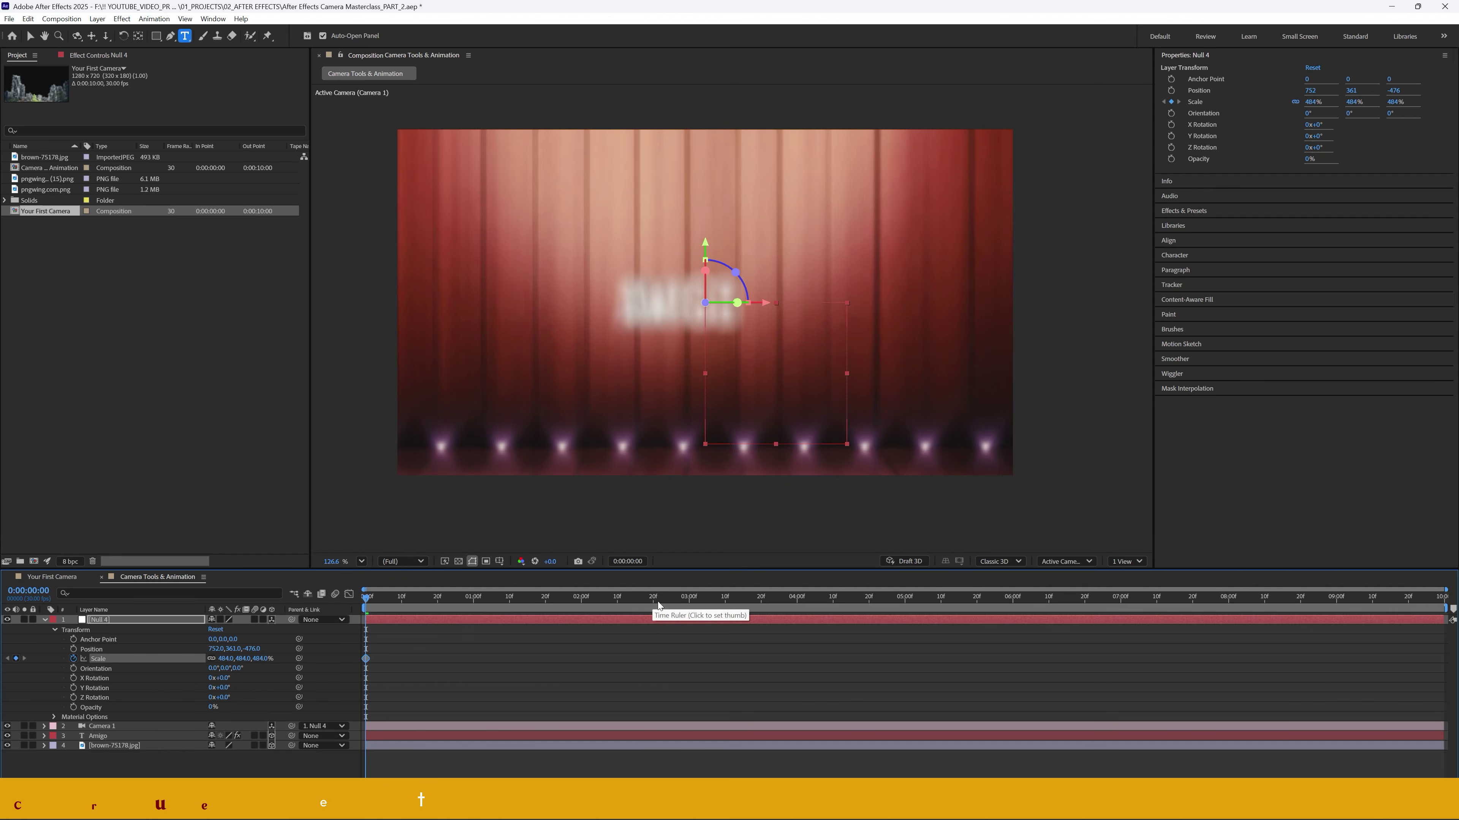
{"action": "left_click", "coordinate": [657, 602]}
{"action": "left_click_drag", "start_coordinate": [252, 659], "coordinate": [132, 639]}
- Keyframe the null object's Position with X at 634 at about 0:00:02:20 and at 0:00:00:00, and collapse the layer
{"action": "left_click", "coordinate": [74, 650]}
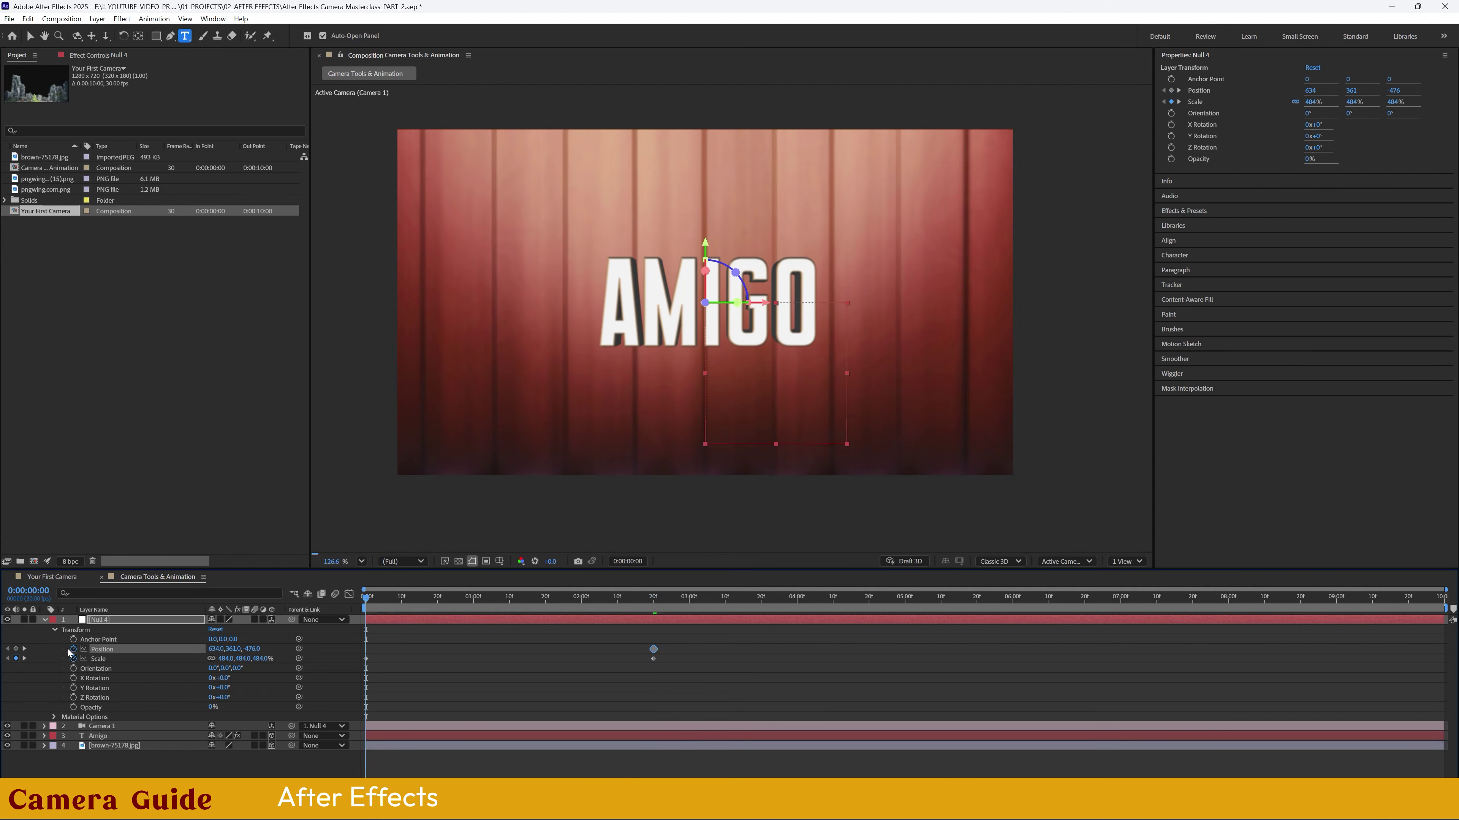
{"action": "left_click", "coordinate": [364, 601]}
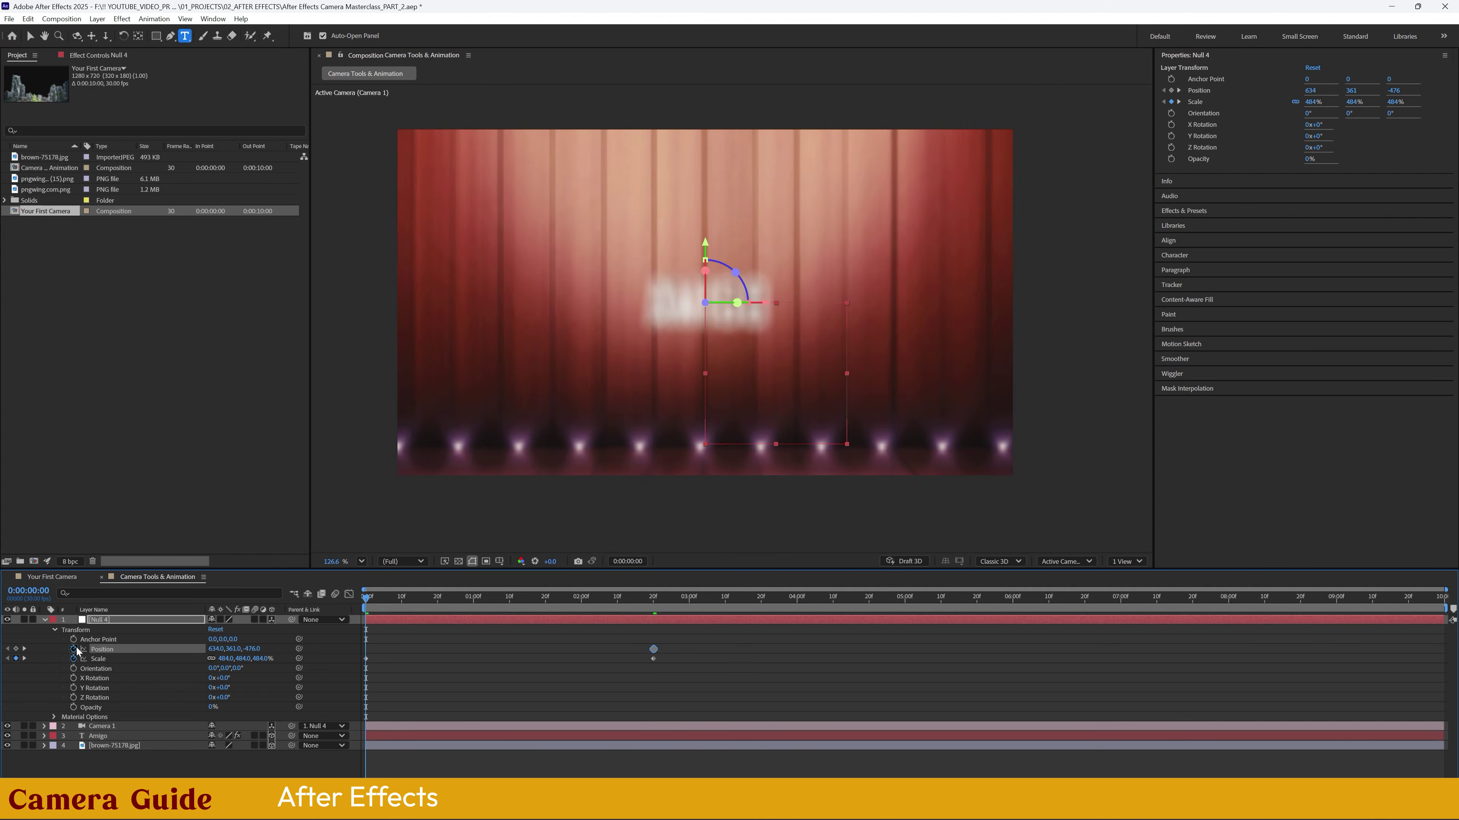
{"action": "left_click", "coordinate": [16, 649]}
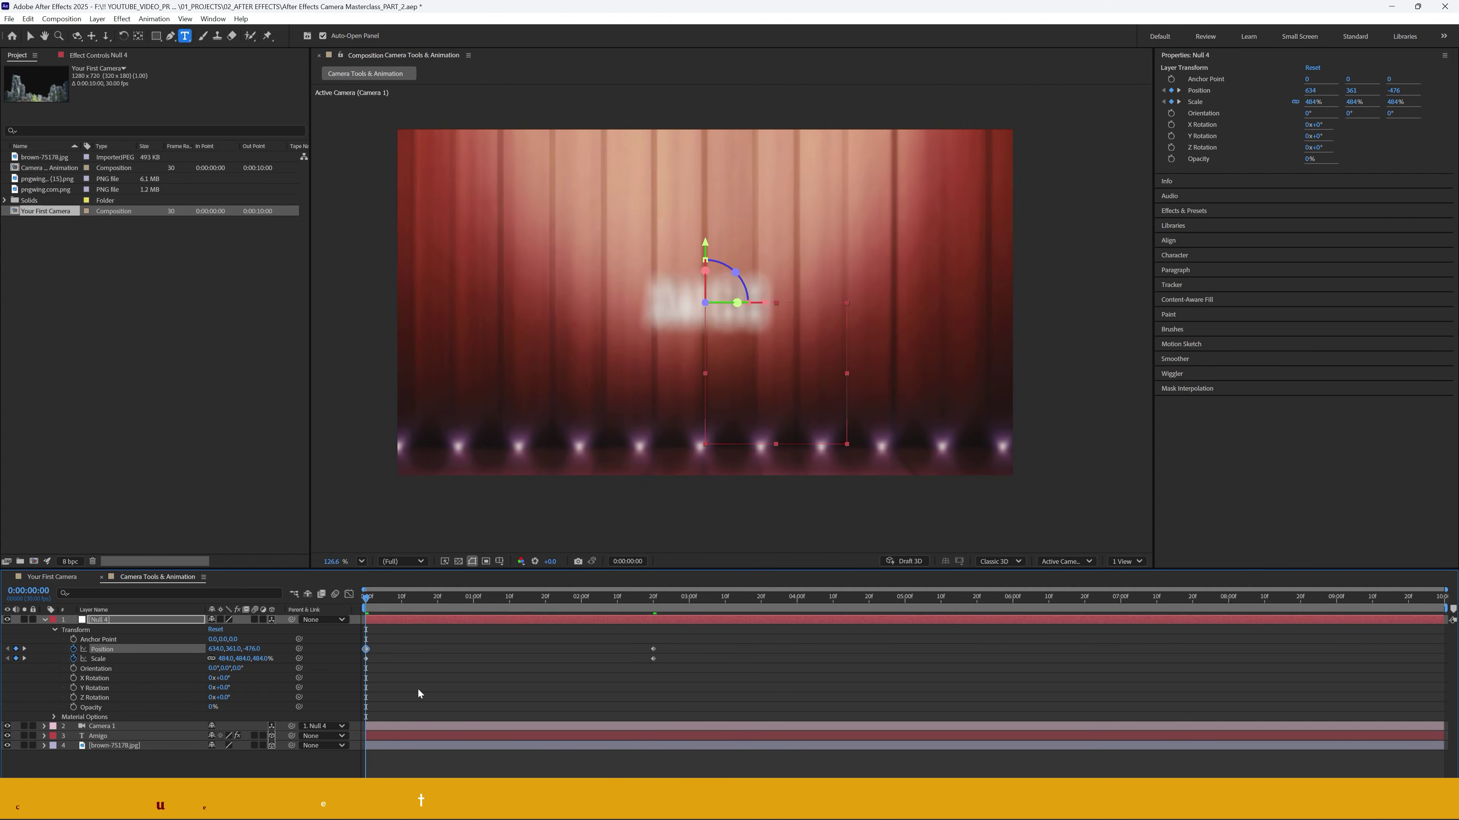
{"action": "left_click", "coordinate": [399, 643]}
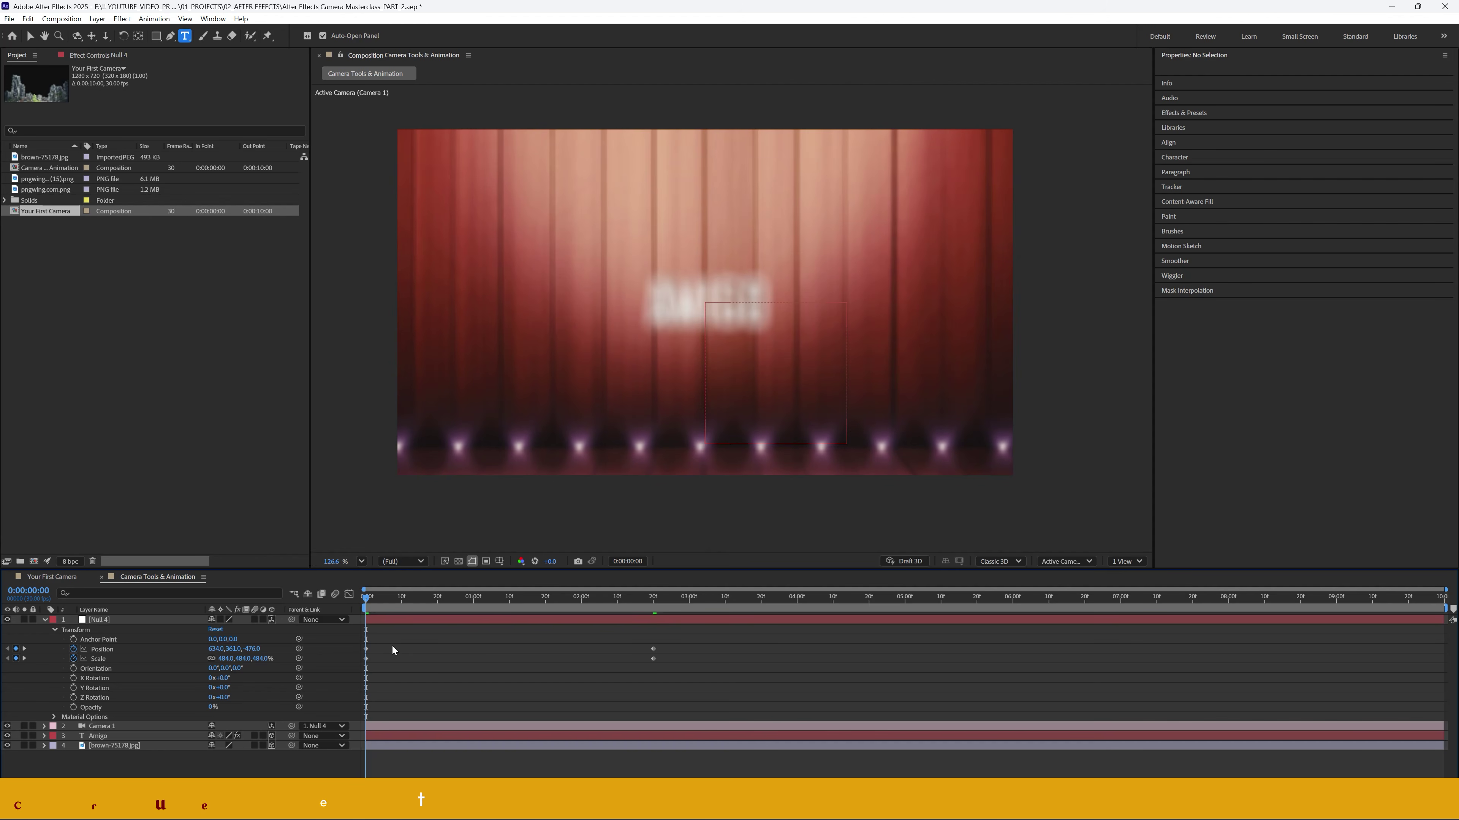
{"action": "left_click", "coordinate": [44, 621]}
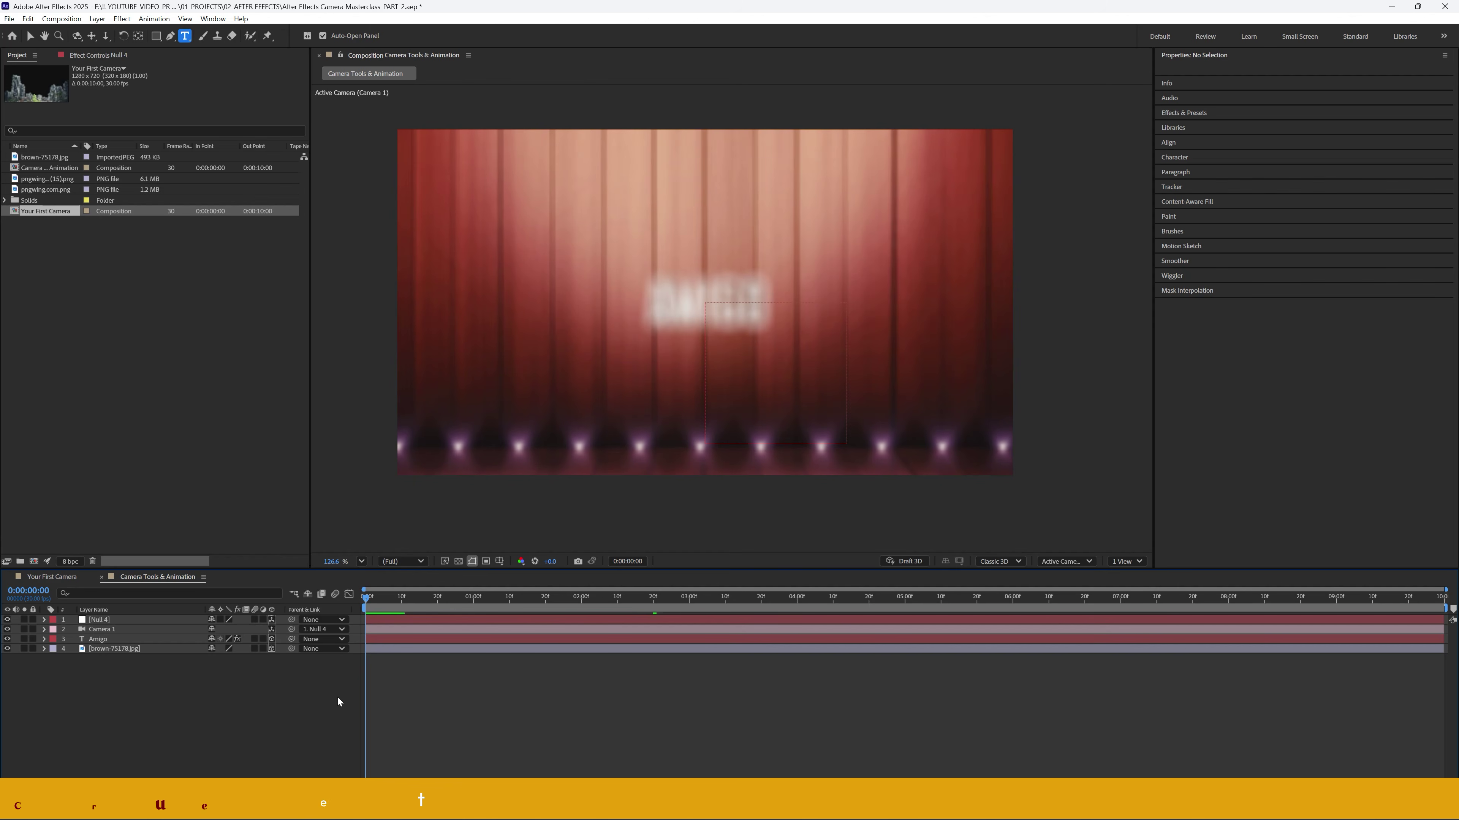
- Set the composition preview resolution to Third and play back the animation
{"action": "key", "text": "ctrl+shift+h"}
{"action": "left_click", "coordinate": [393, 561]}
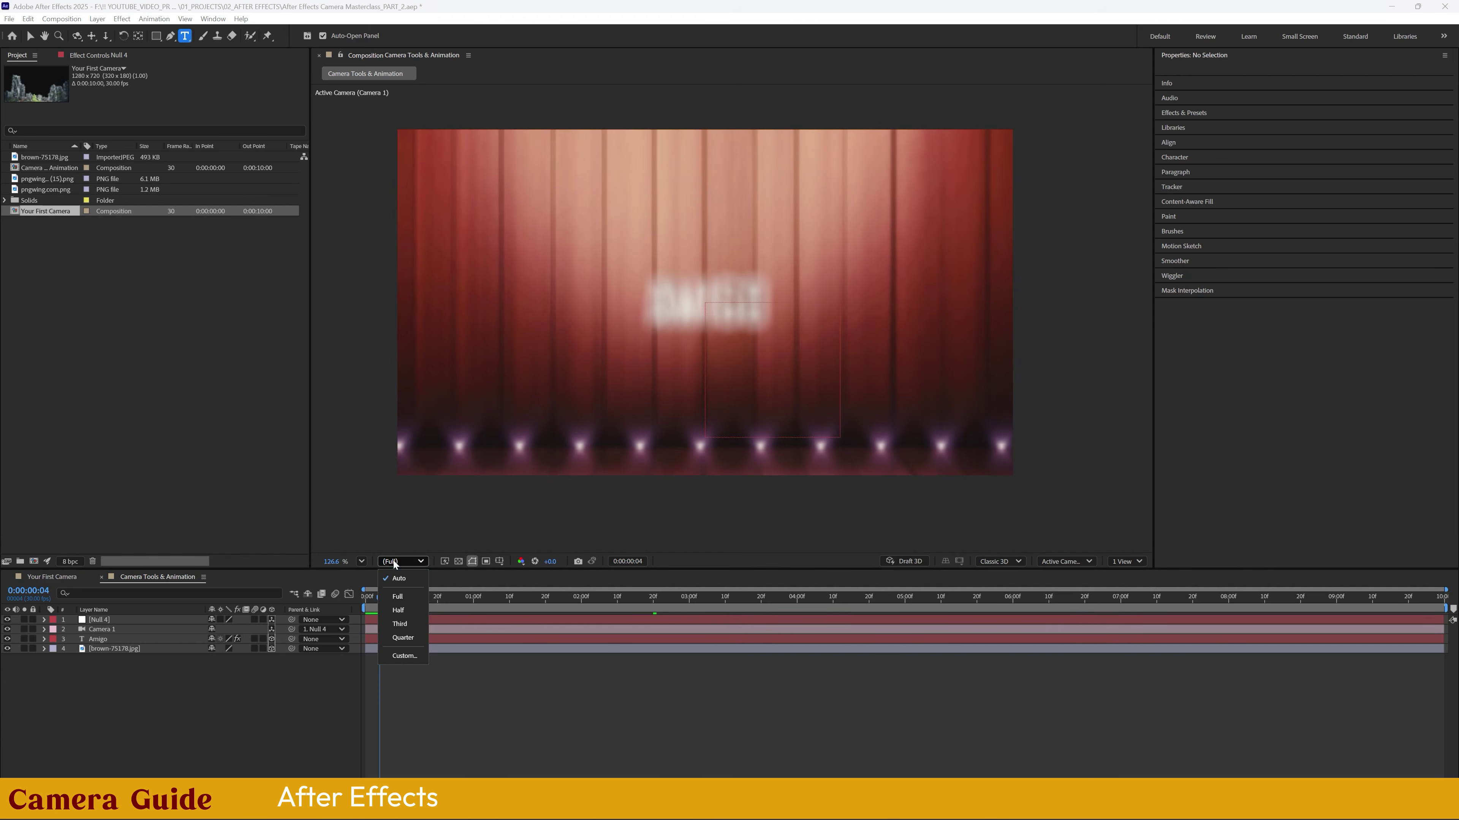
{"action": "left_click", "coordinate": [396, 621]}
{"action": "key", "text": "space"}
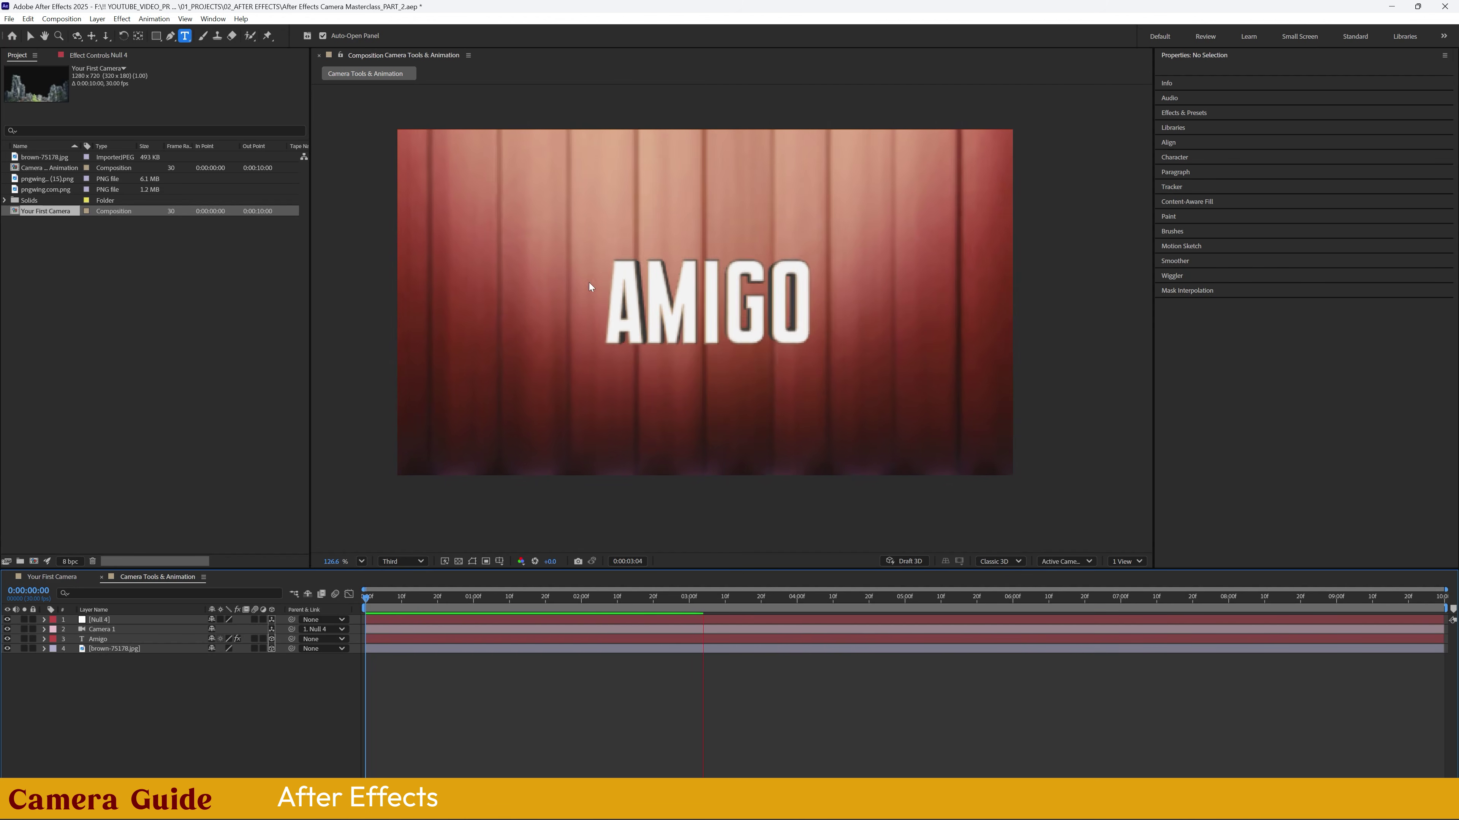
{"action": "key", "text": "space"}
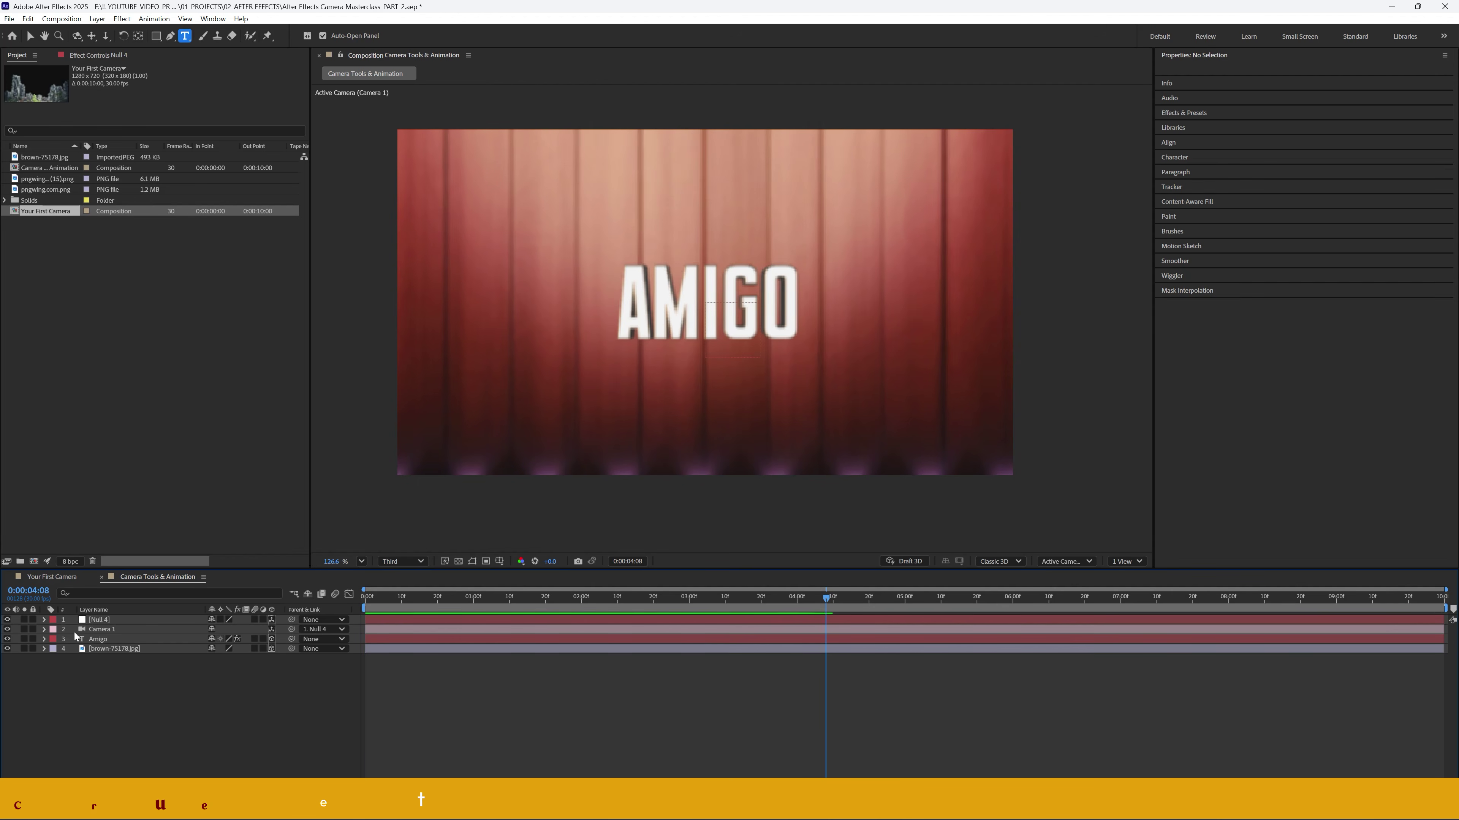
- Move the null object's ending Position and Scale keyframes to 0:00:05:00, aligned with the camera's last Position keyframe
{"action": "left_click", "coordinate": [44, 630]}
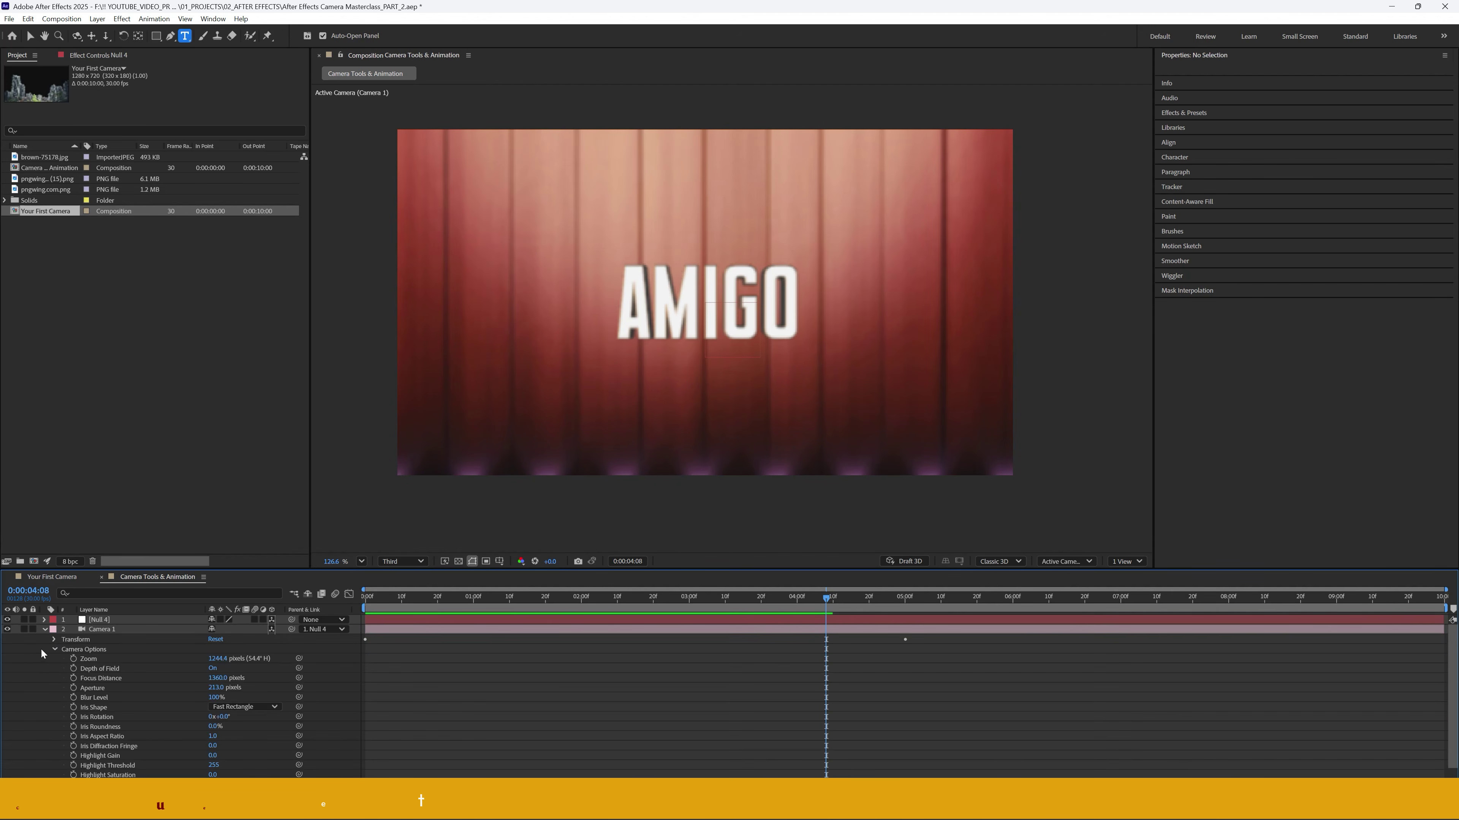
{"action": "left_click", "coordinate": [55, 649]}
{"action": "left_click", "coordinate": [54, 640]}
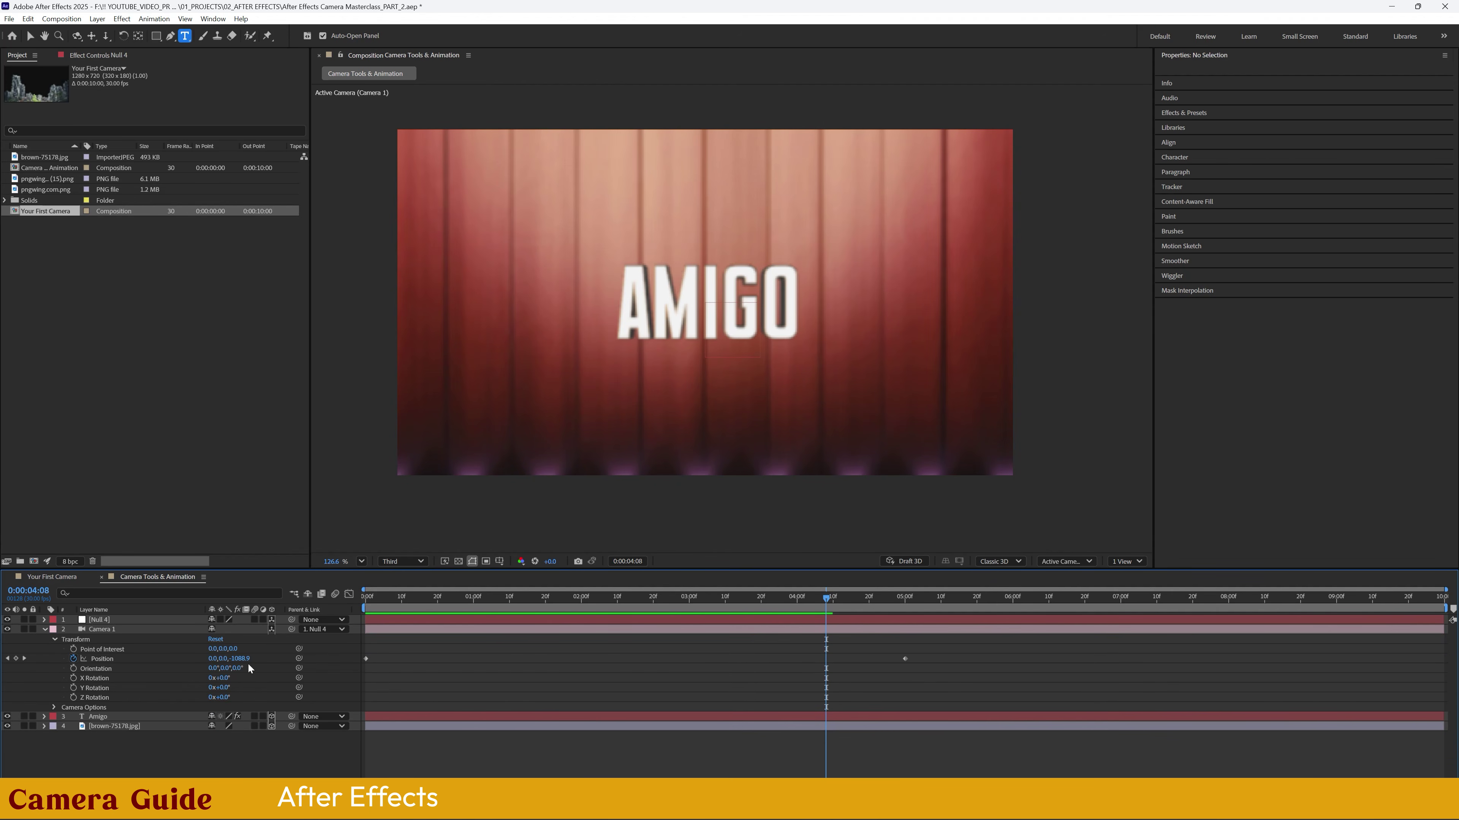
{"action": "mouse_move", "coordinate": [397, 600]}
{"action": "left_mouse_down"}
{"action": "mouse_move", "coordinate": [802, 610]}
{"action": "mouse_move", "coordinate": [412, 619]}
{"action": "left_mouse_up"}
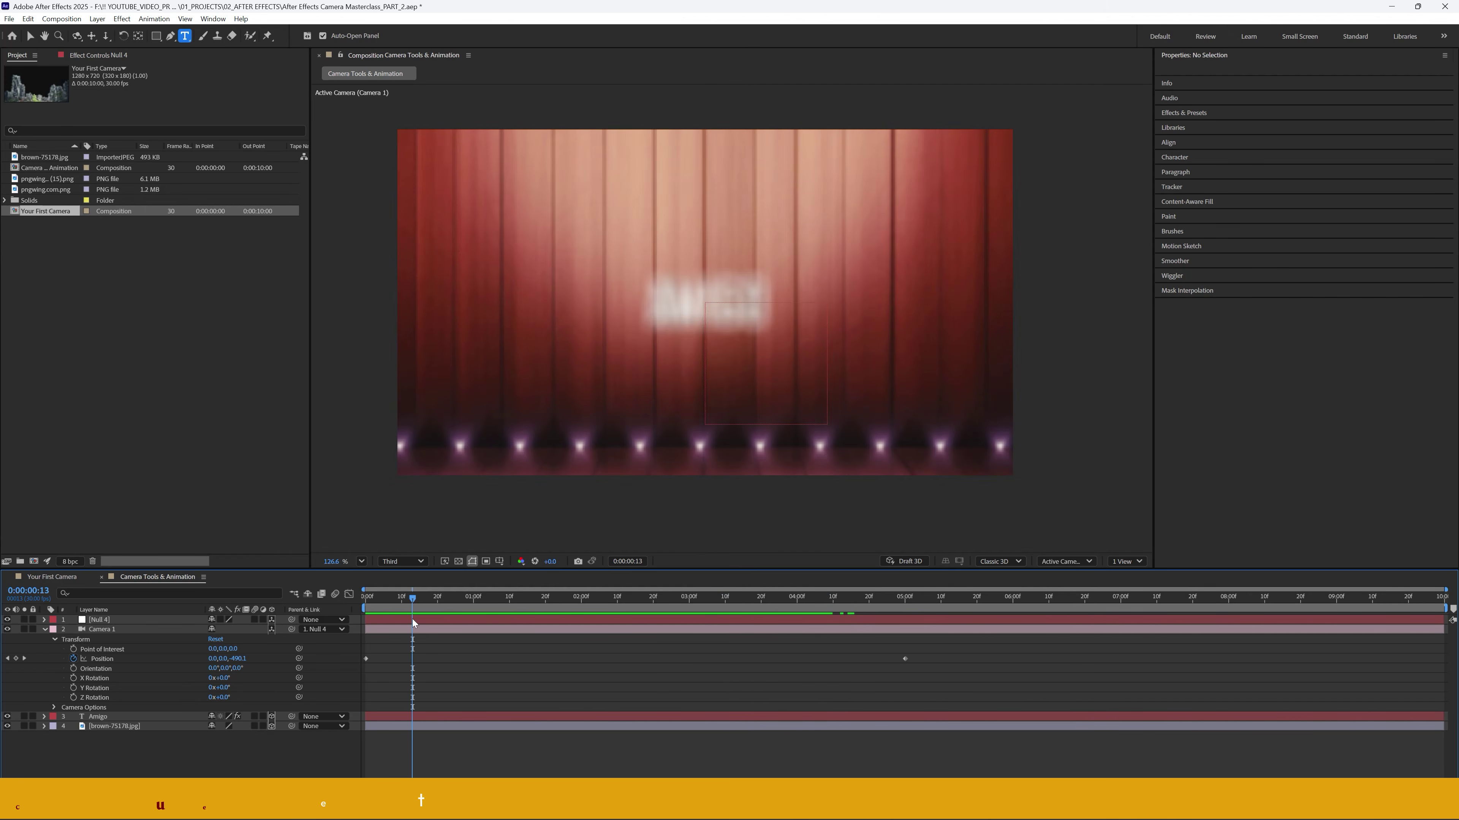
{"action": "left_click", "coordinate": [43, 620]}
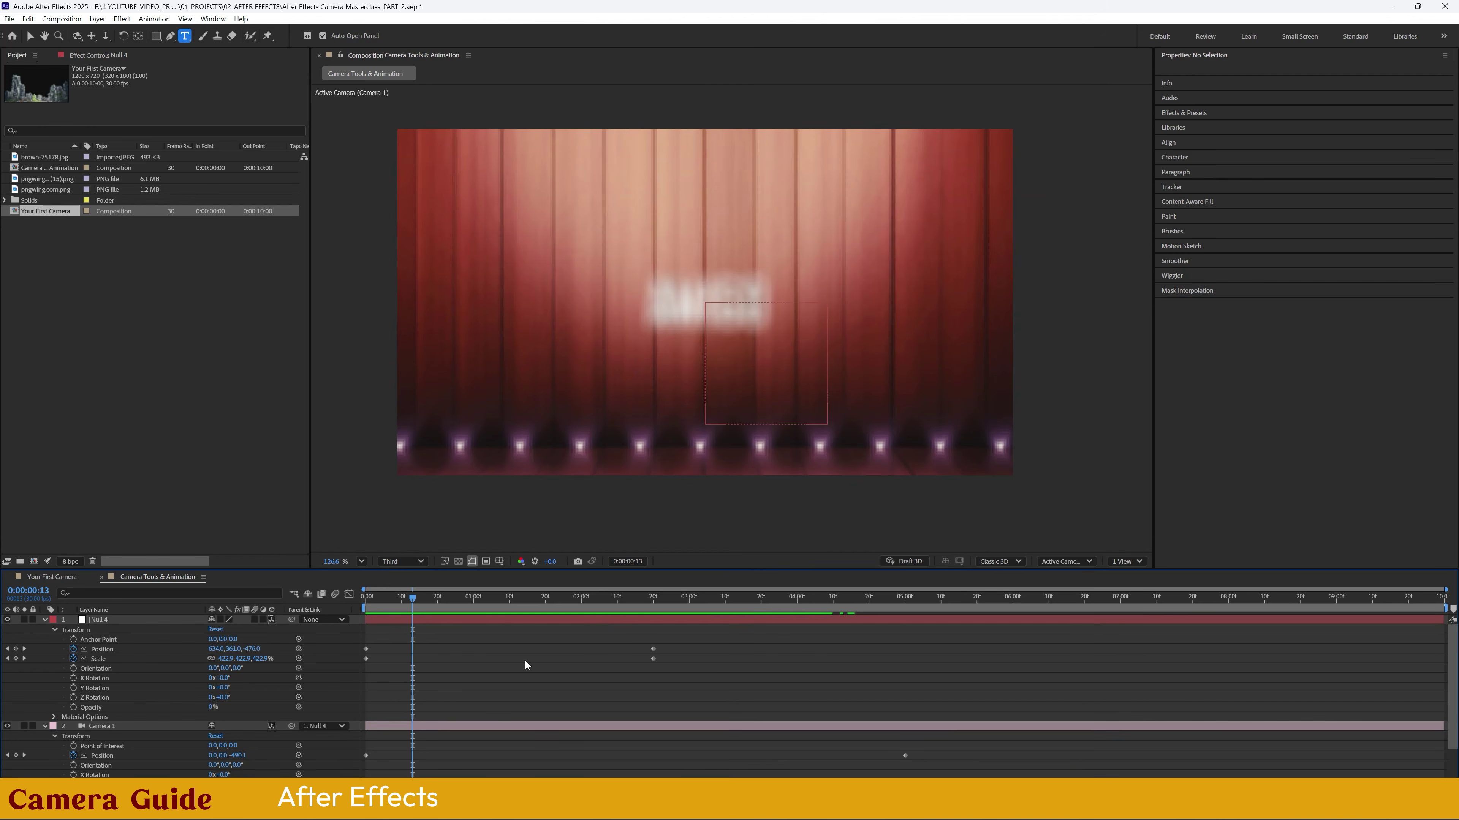
{"action": "scroll", "coordinate": [571, 669], "scroll_direction": "down", "scroll_amount": 1}
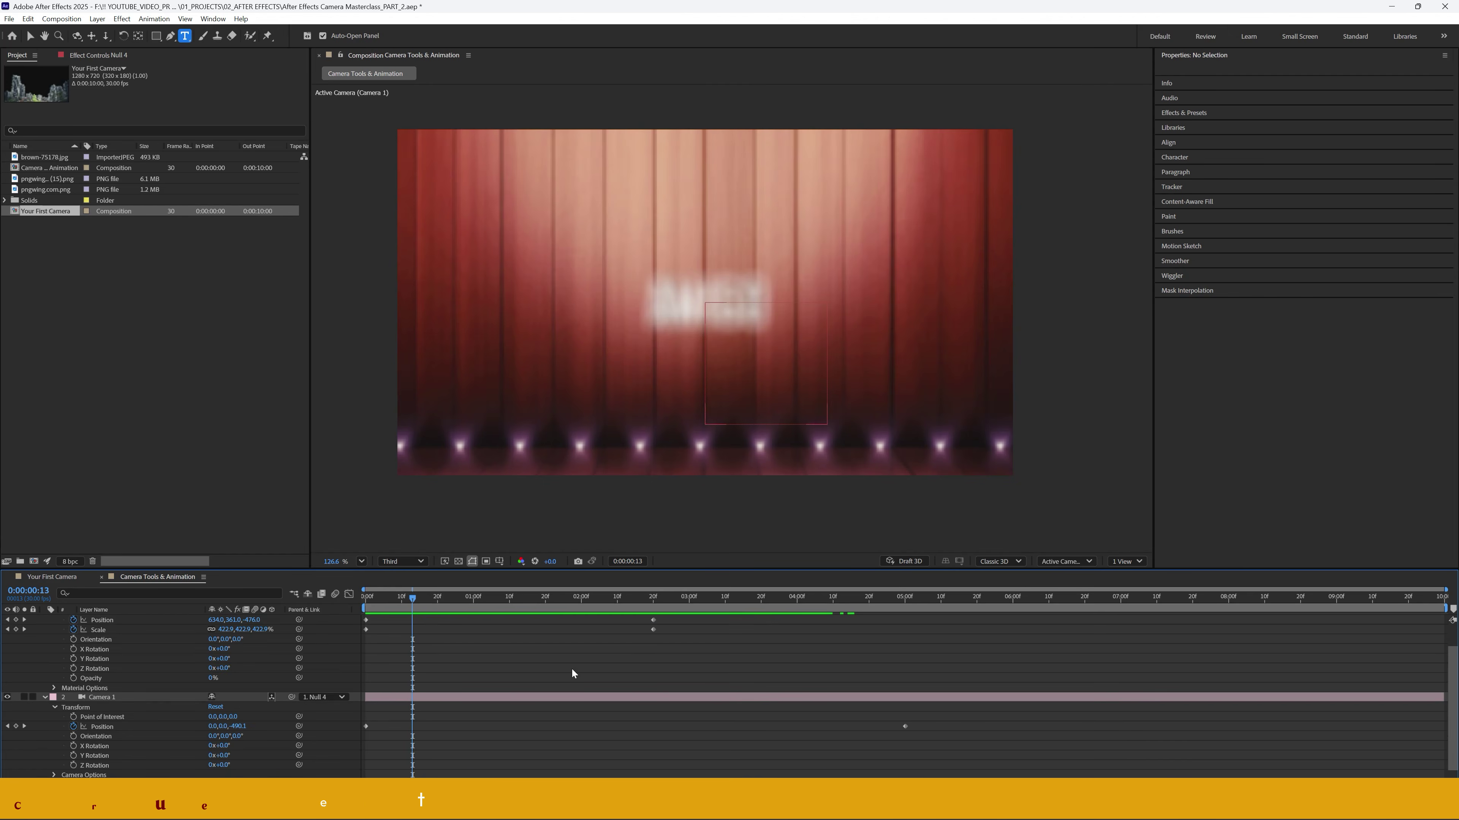
{"action": "left_click_drag", "start_coordinate": [781, 601], "coordinate": [905, 608]}
{"action": "mouse_move", "coordinate": [676, 617]}
{"action": "left_mouse_down"}
{"action": "mouse_move", "coordinate": [633, 640]}
{"action": "mouse_move", "coordinate": [680, 632]}
{"action": "left_mouse_up"}
{"action": "left_click_drag", "start_coordinate": [816, 636], "coordinate": [905, 627]}
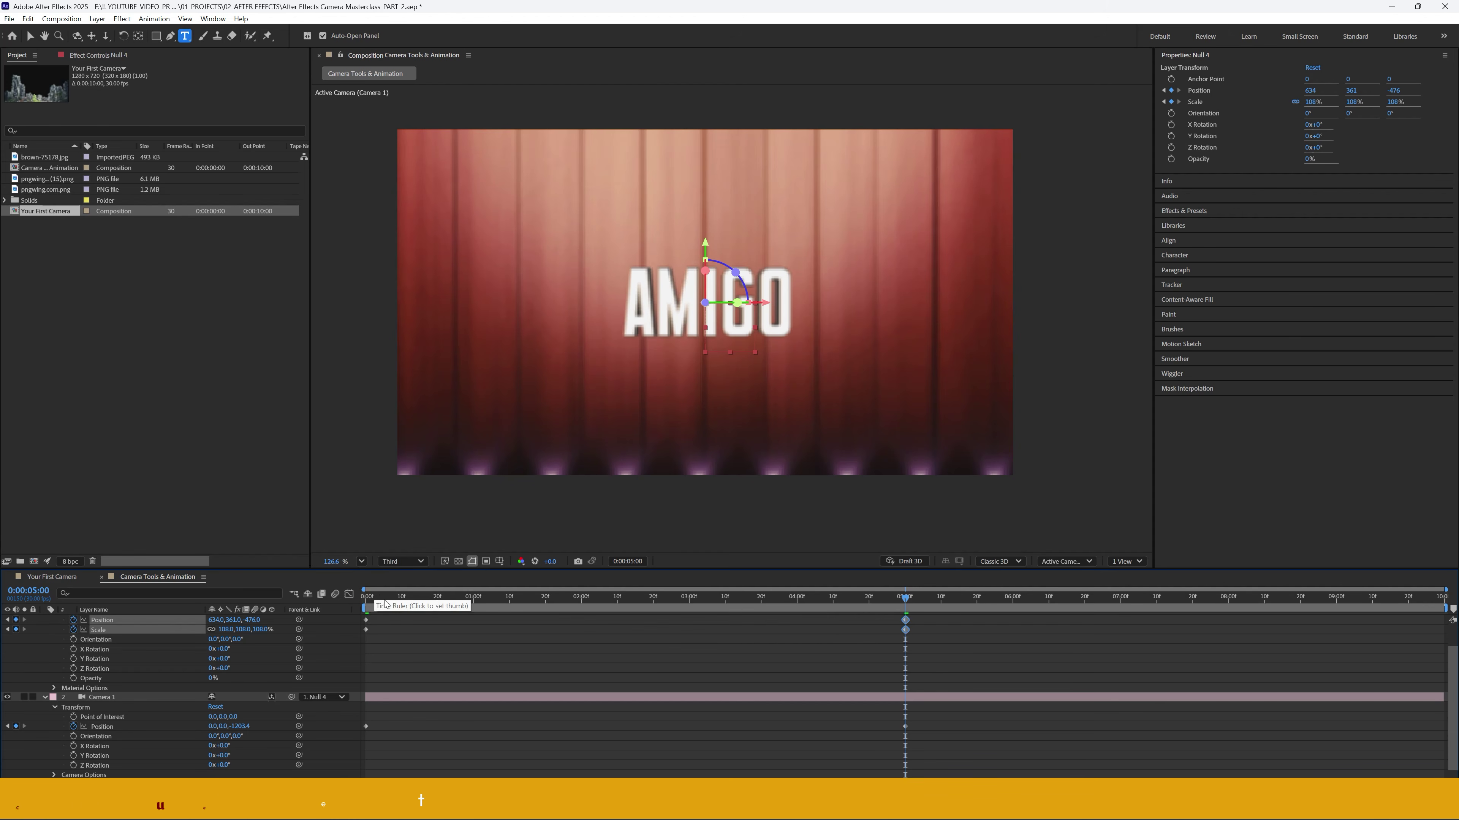
- Play the composition from the start to check the retimed null animation, and collapse the null and camera layers
{"action": "key", "text": "Home"}
{"action": "key", "text": "space"}
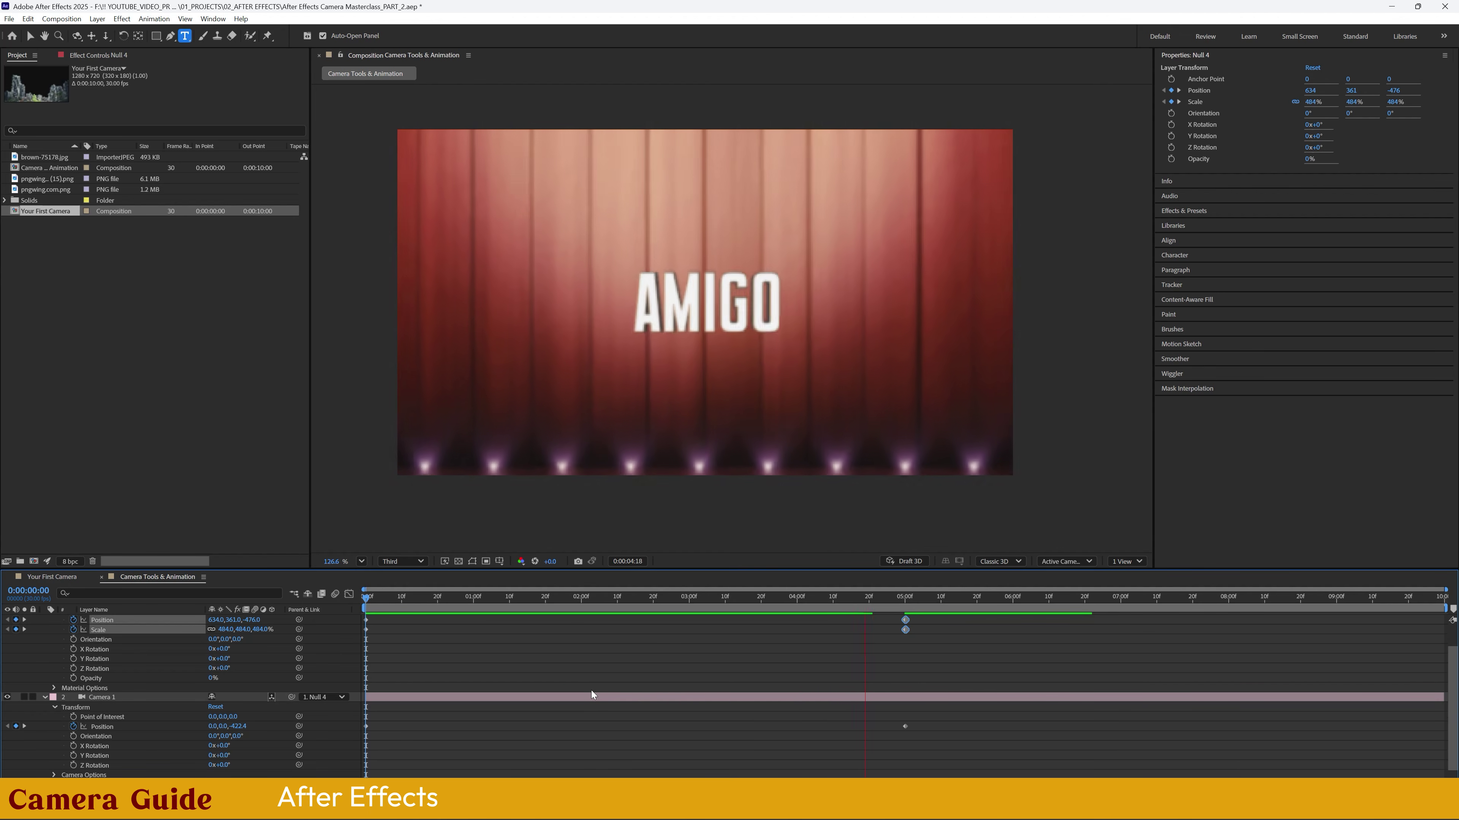
{"action": "key", "text": "space"}
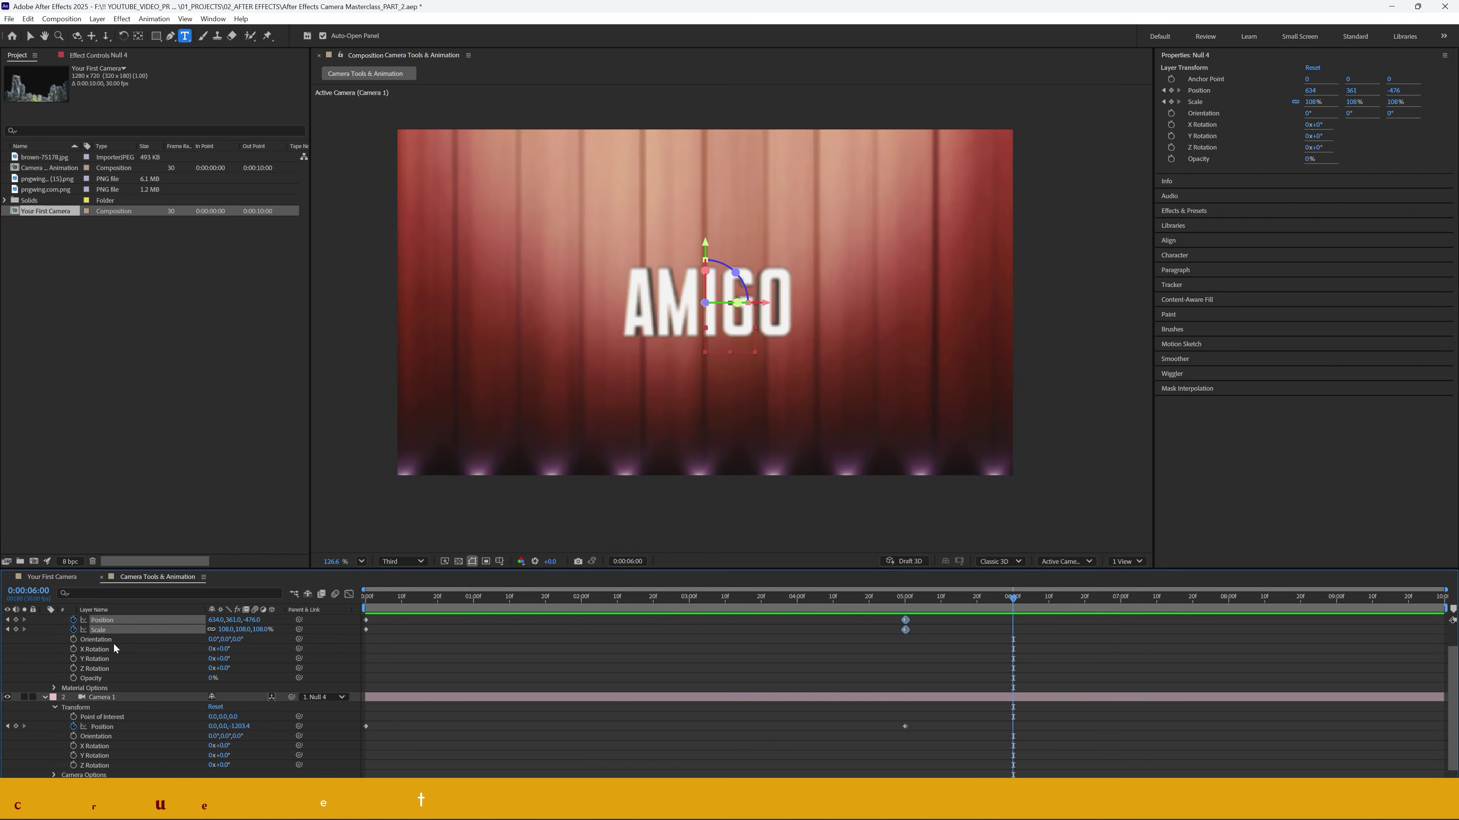
{"action": "scroll", "coordinate": [84, 681], "scroll_direction": "up", "scroll_amount": 1}
{"action": "left_click", "coordinate": [45, 621]}
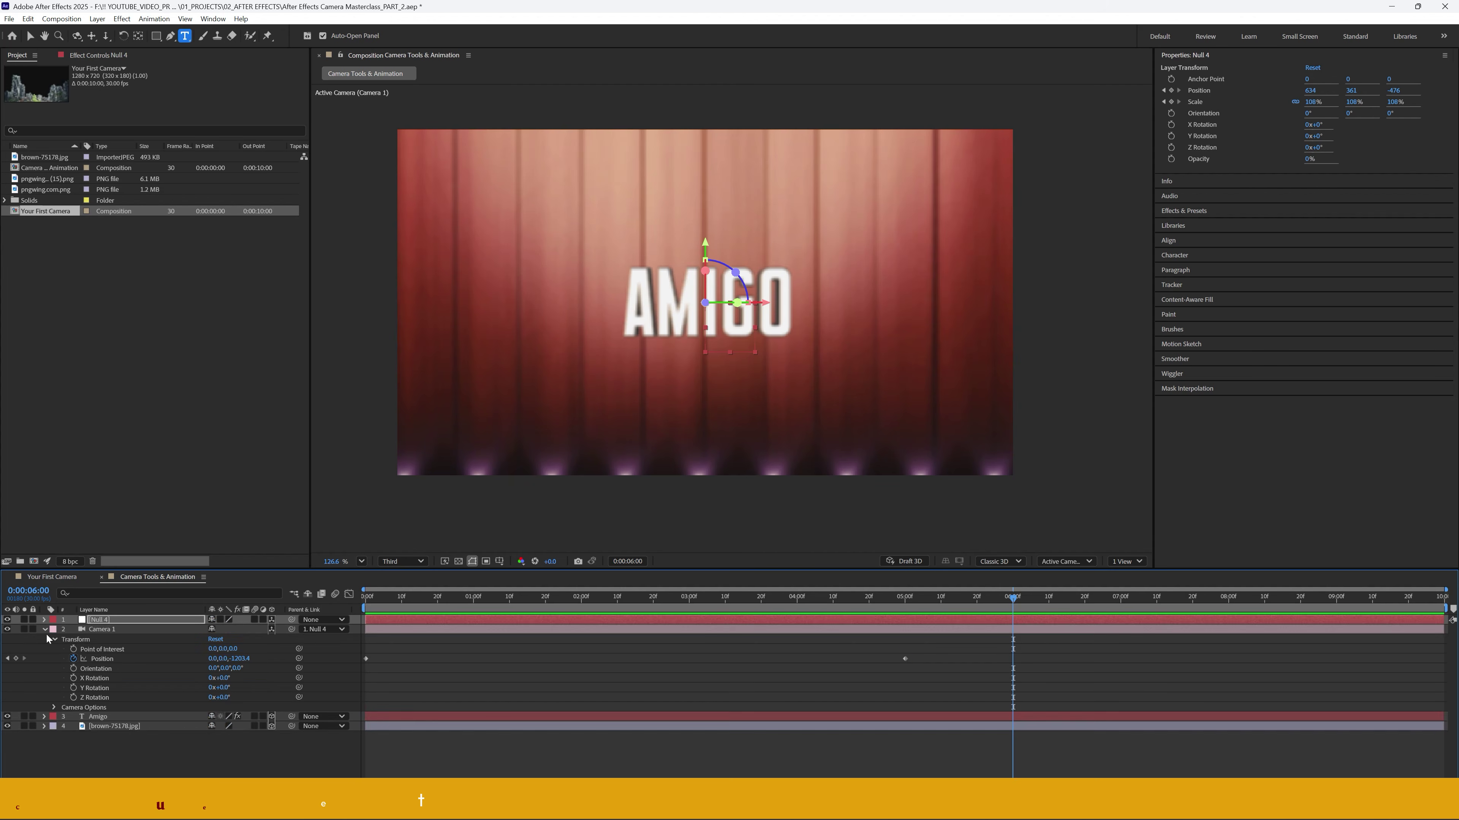
{"action": "left_click", "coordinate": [44, 630]}
{"action": "left_click", "coordinate": [77, 703]}
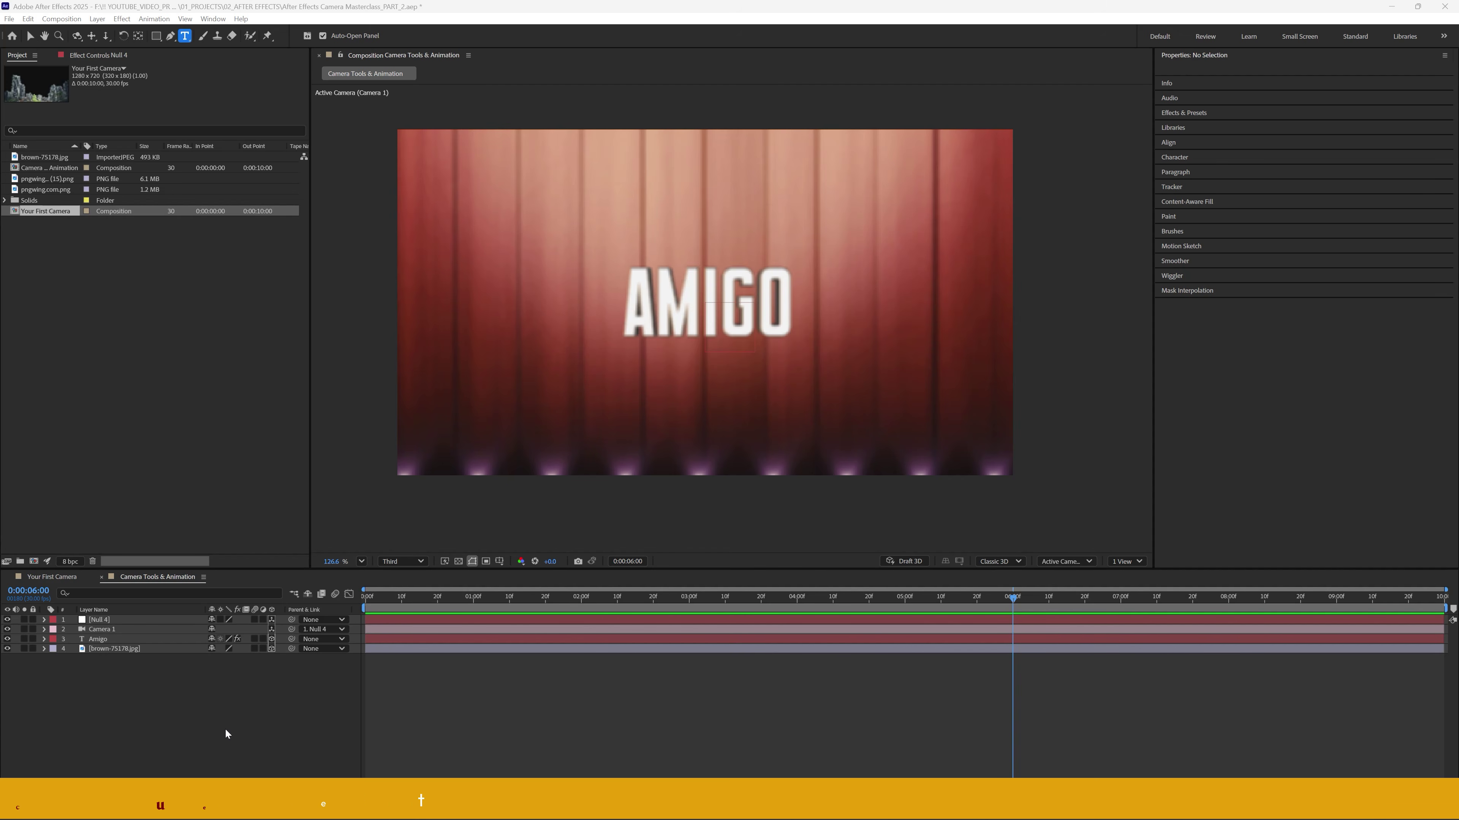
{"action": "left_click", "coordinate": [101, 629]}
{"action": "left_click", "coordinate": [98, 621]}
{"action": "left_click", "coordinate": [115, 677]}
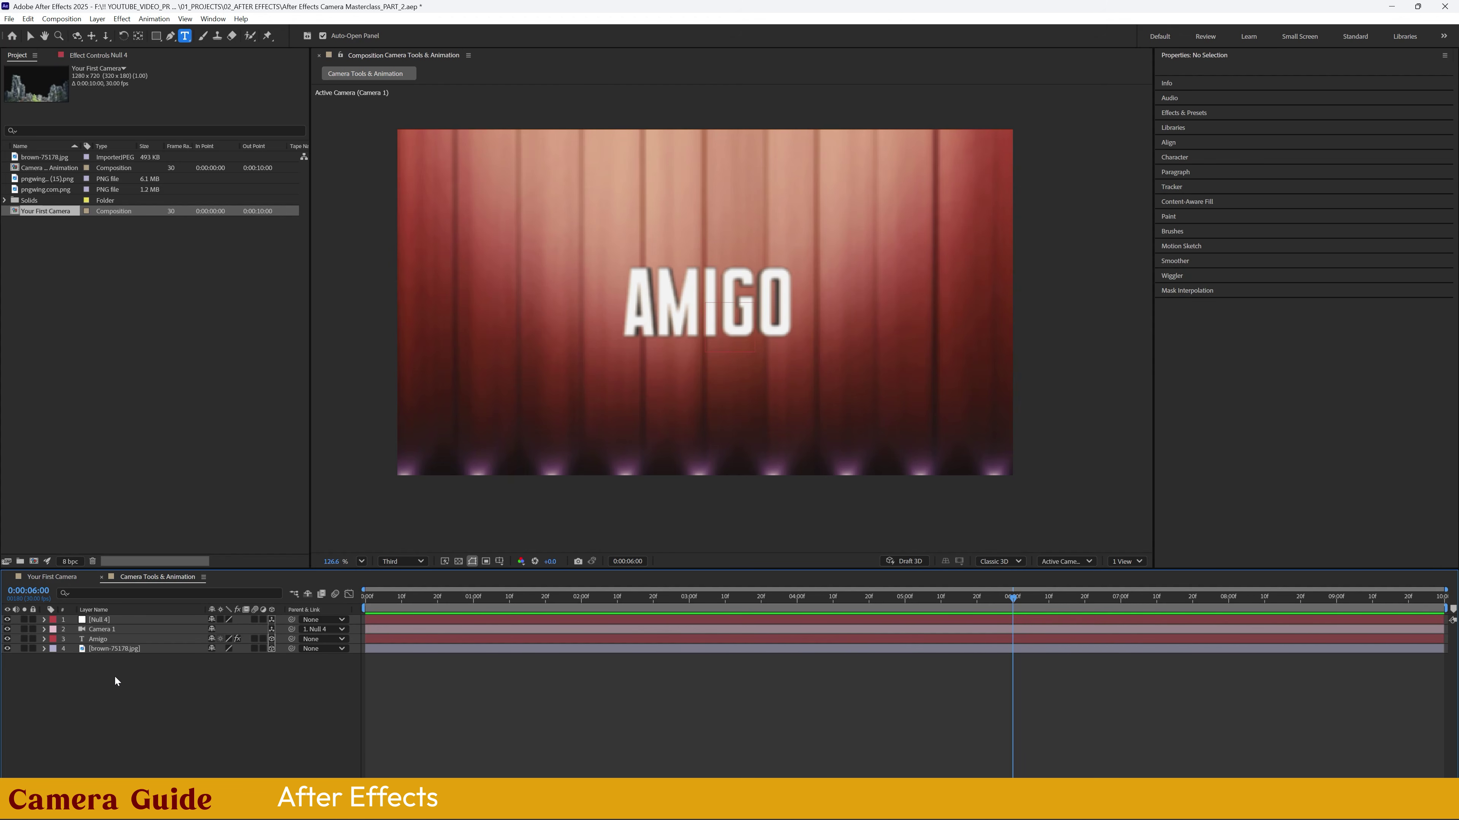
- Turn off Depth of Field in the Camera 1 options, collapse the layer and deselect it
{"action": "left_click_drag", "start_coordinate": [404, 602], "coordinate": [451, 603]}
{"action": "left_click", "coordinate": [102, 631]}
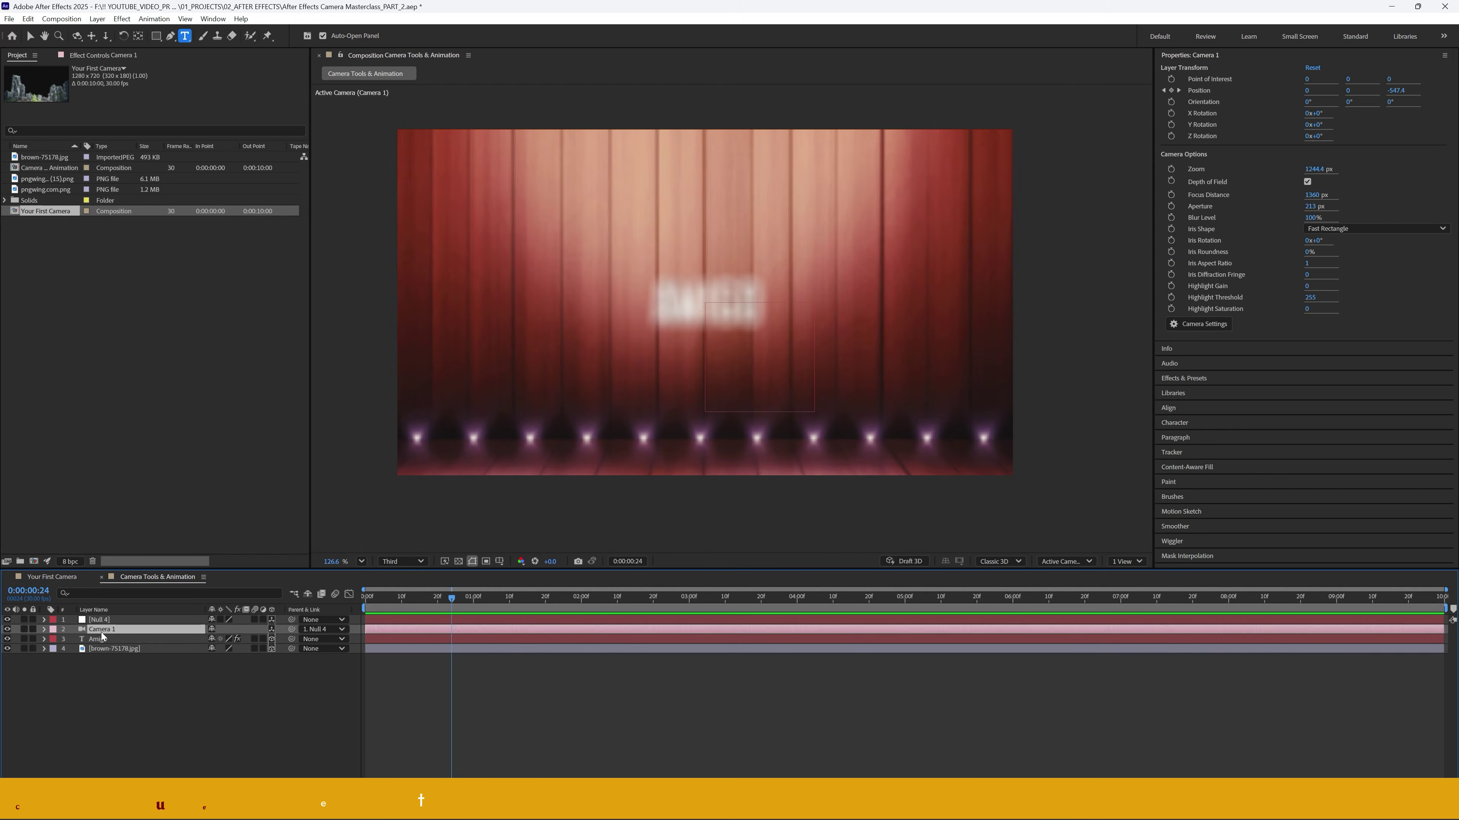
{"action": "key", "text": "a"}
{"action": "key", "text": "a"}
{"action": "left_click", "coordinate": [213, 658]}
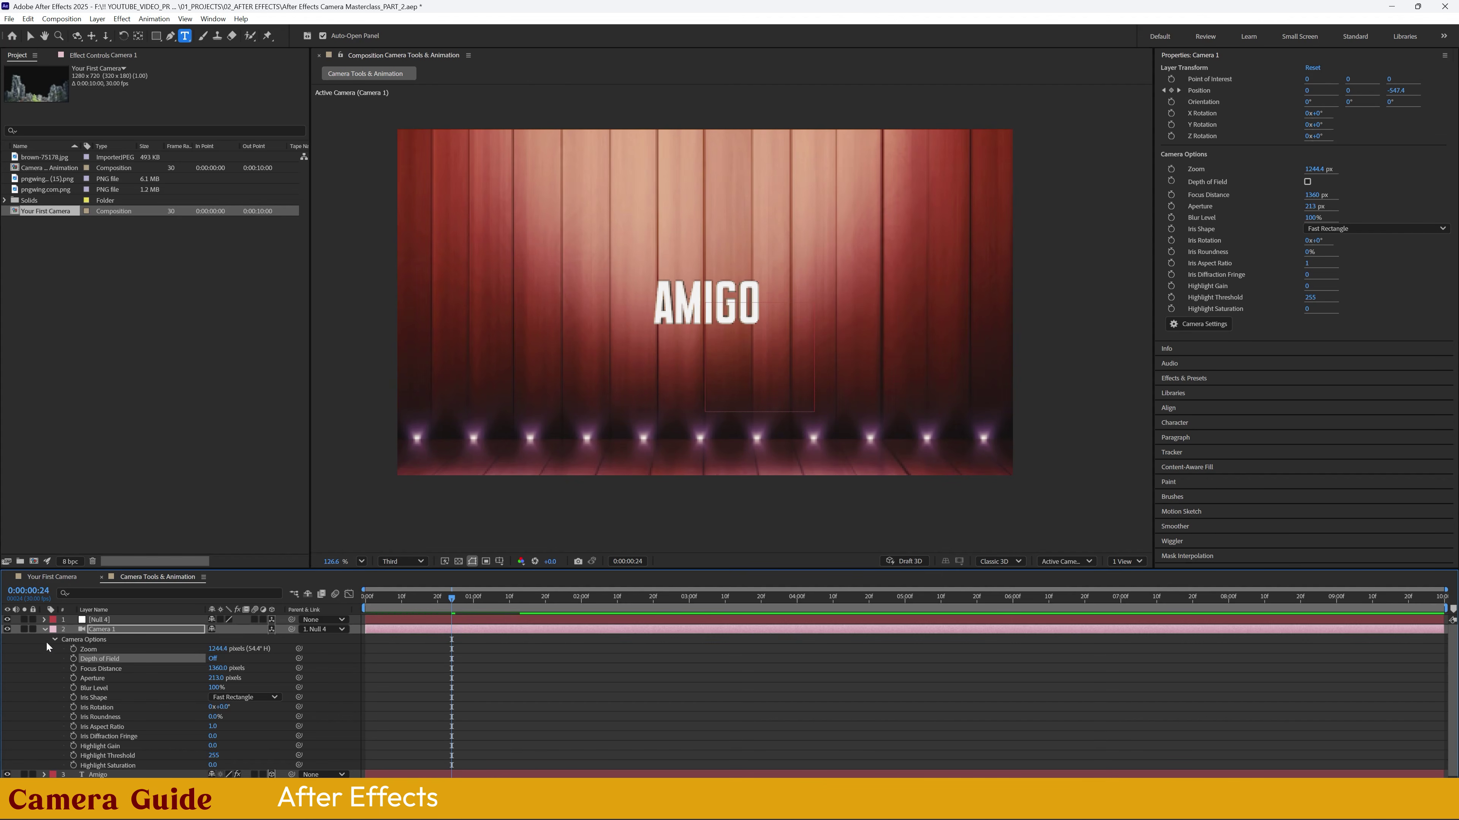
{"action": "left_click", "coordinate": [44, 630]}
{"action": "left_click", "coordinate": [192, 678]}
- Play and scrub the composition from the start to review the camera move without depth-of-field blur
{"action": "left_click_drag", "start_coordinate": [380, 603], "coordinate": [339, 626]}
{"action": "key", "text": "space"}
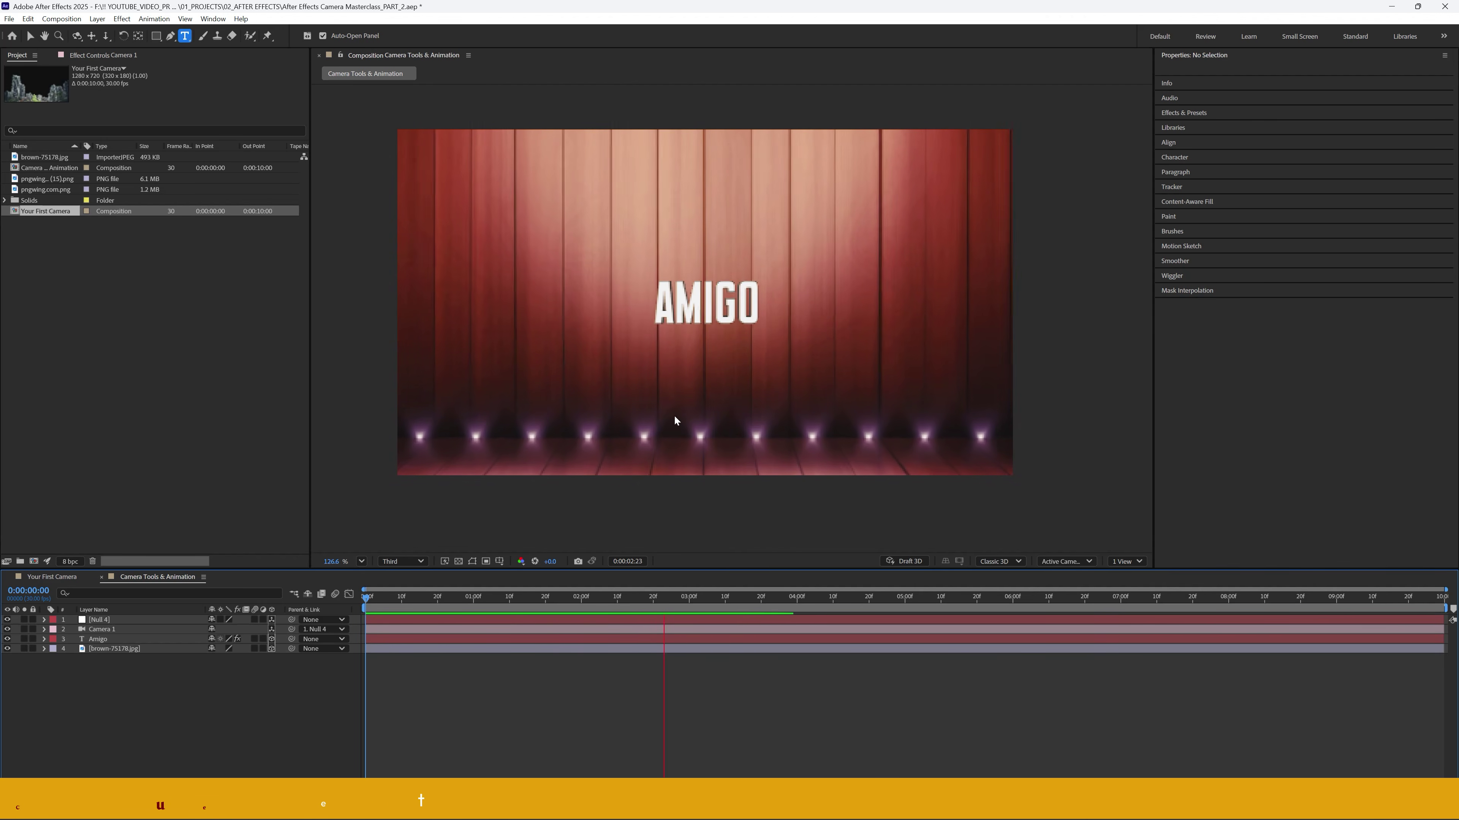
{"action": "key", "text": "space"}
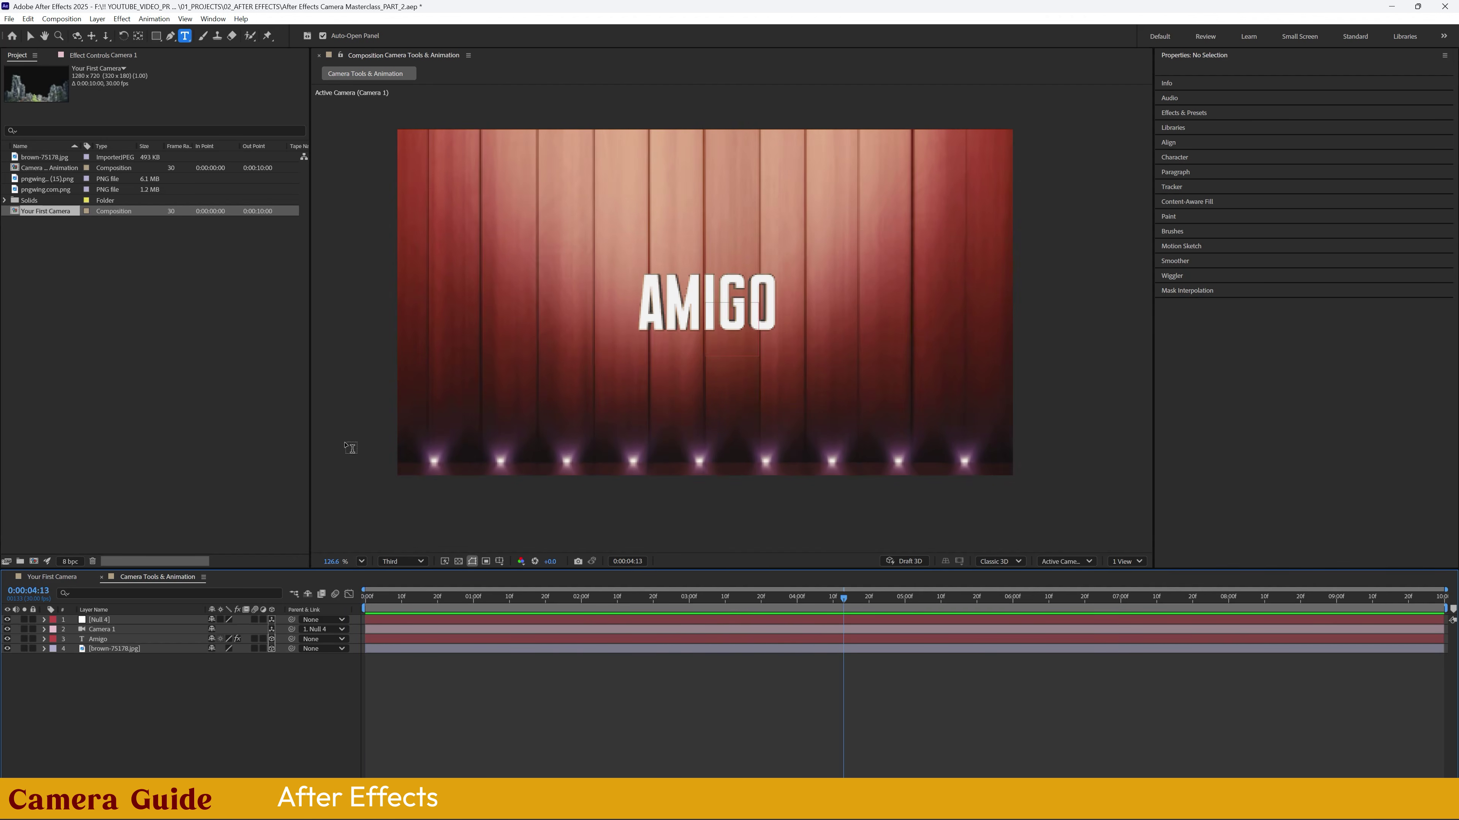
{"action": "left_click", "coordinate": [44, 619]}
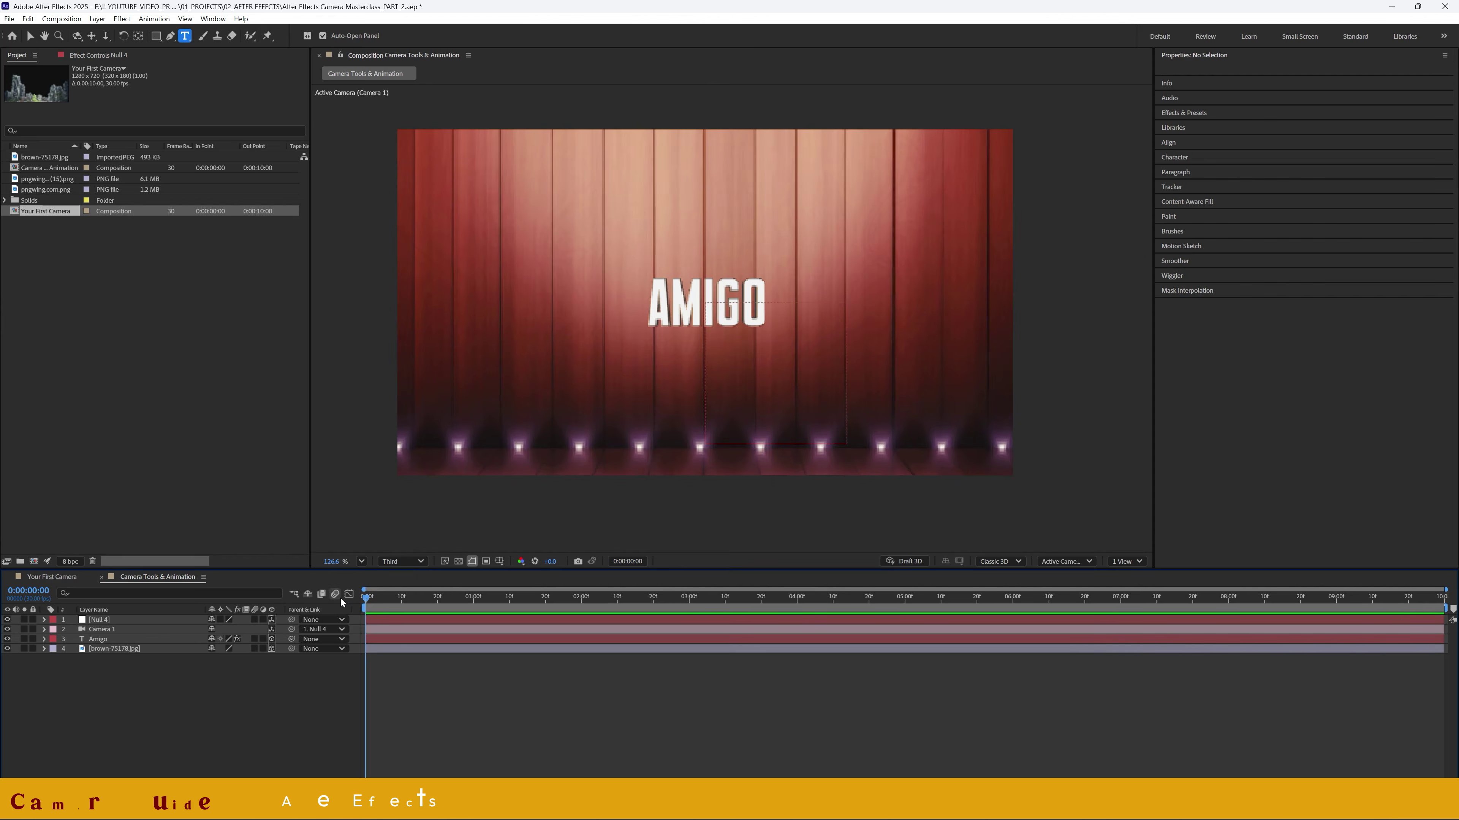
{"action": "left_click_drag", "start_coordinate": [368, 598], "coordinate": [571, 614]}
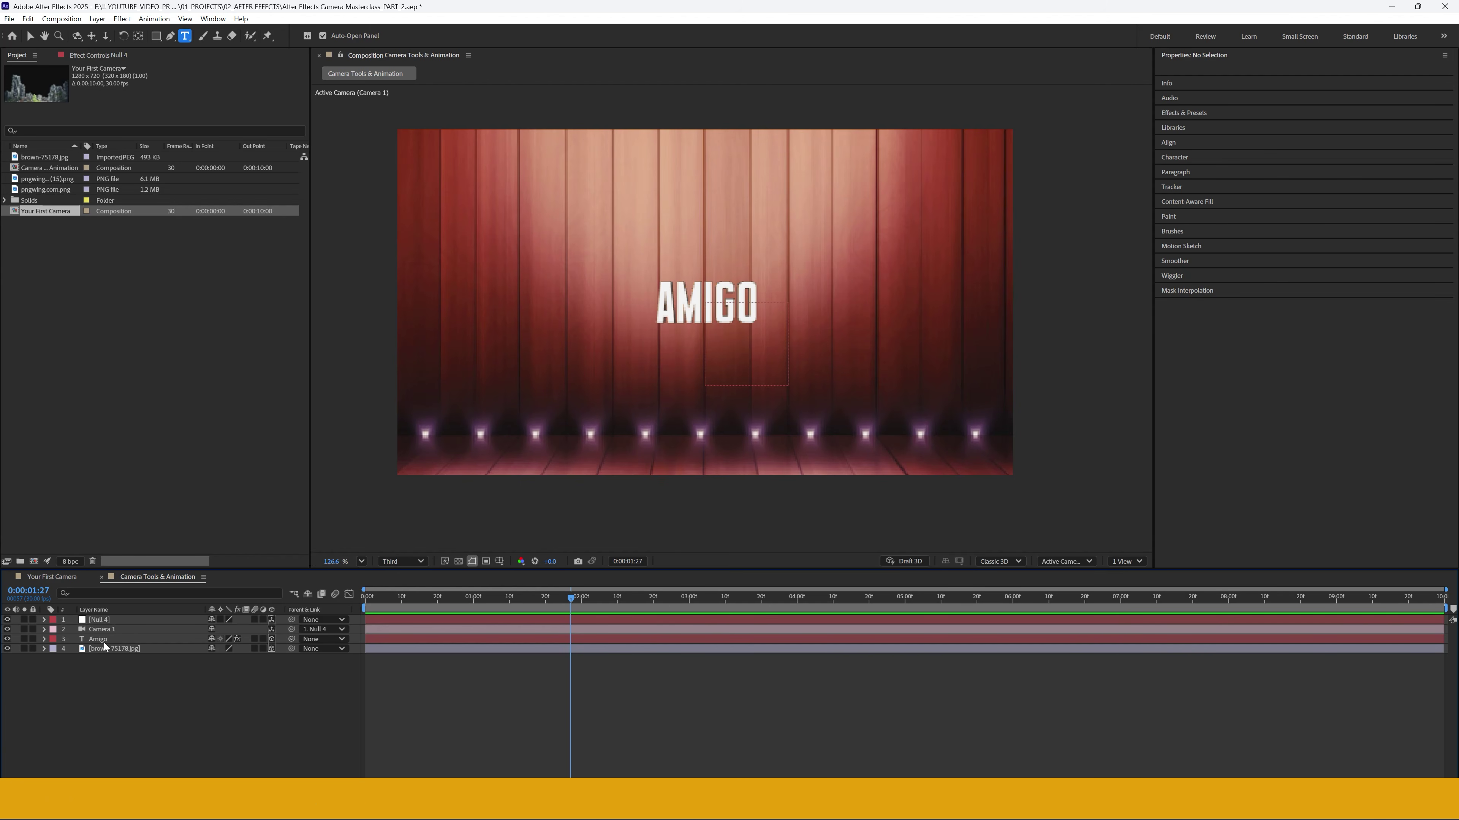
- Add the expression wiggle(5,5) to the null object's Position property
{"action": "left_click", "coordinate": [44, 629]}
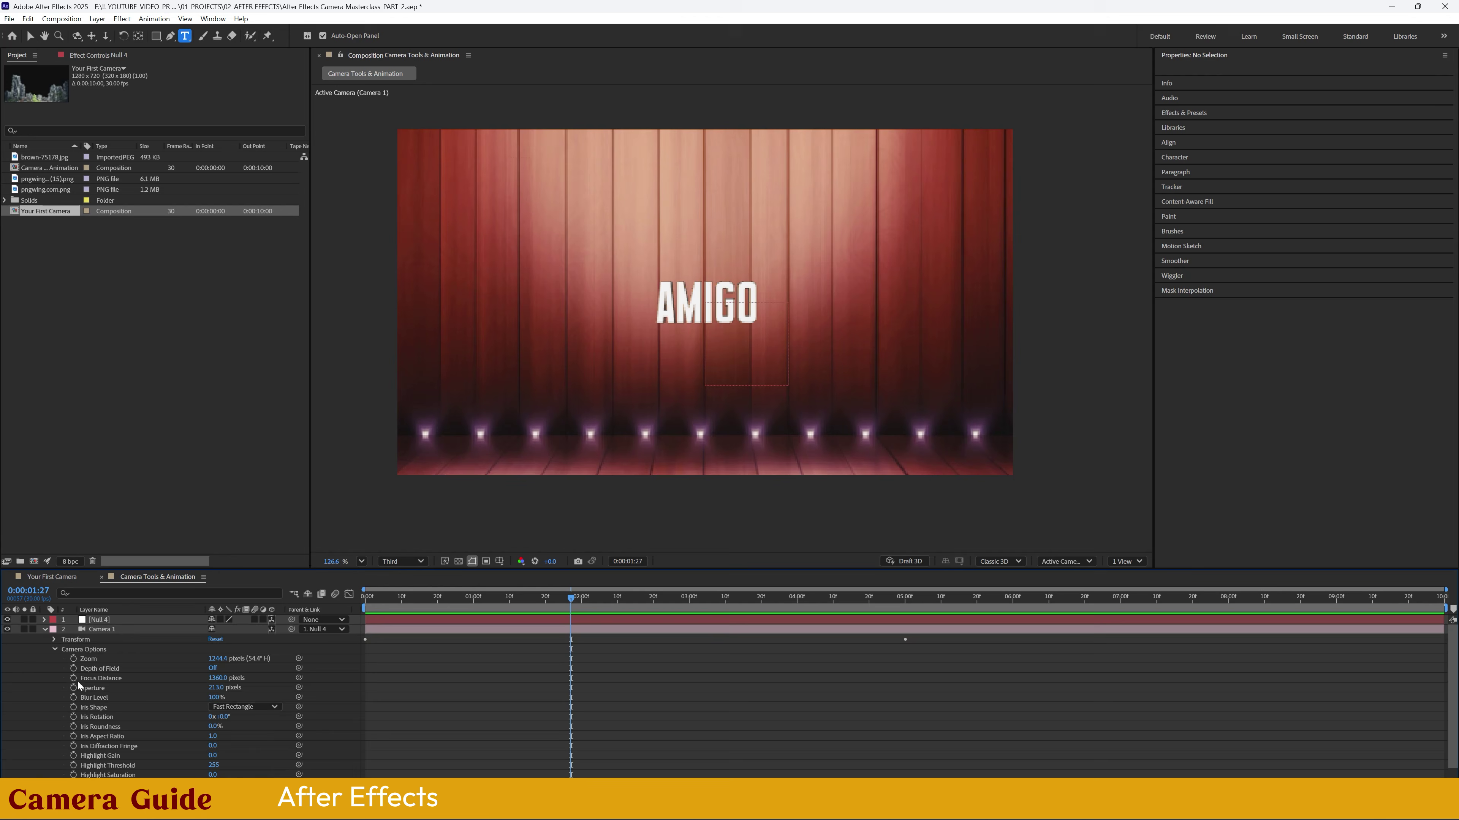
{"action": "left_click", "coordinate": [55, 648]}
{"action": "left_click", "coordinate": [44, 620]}
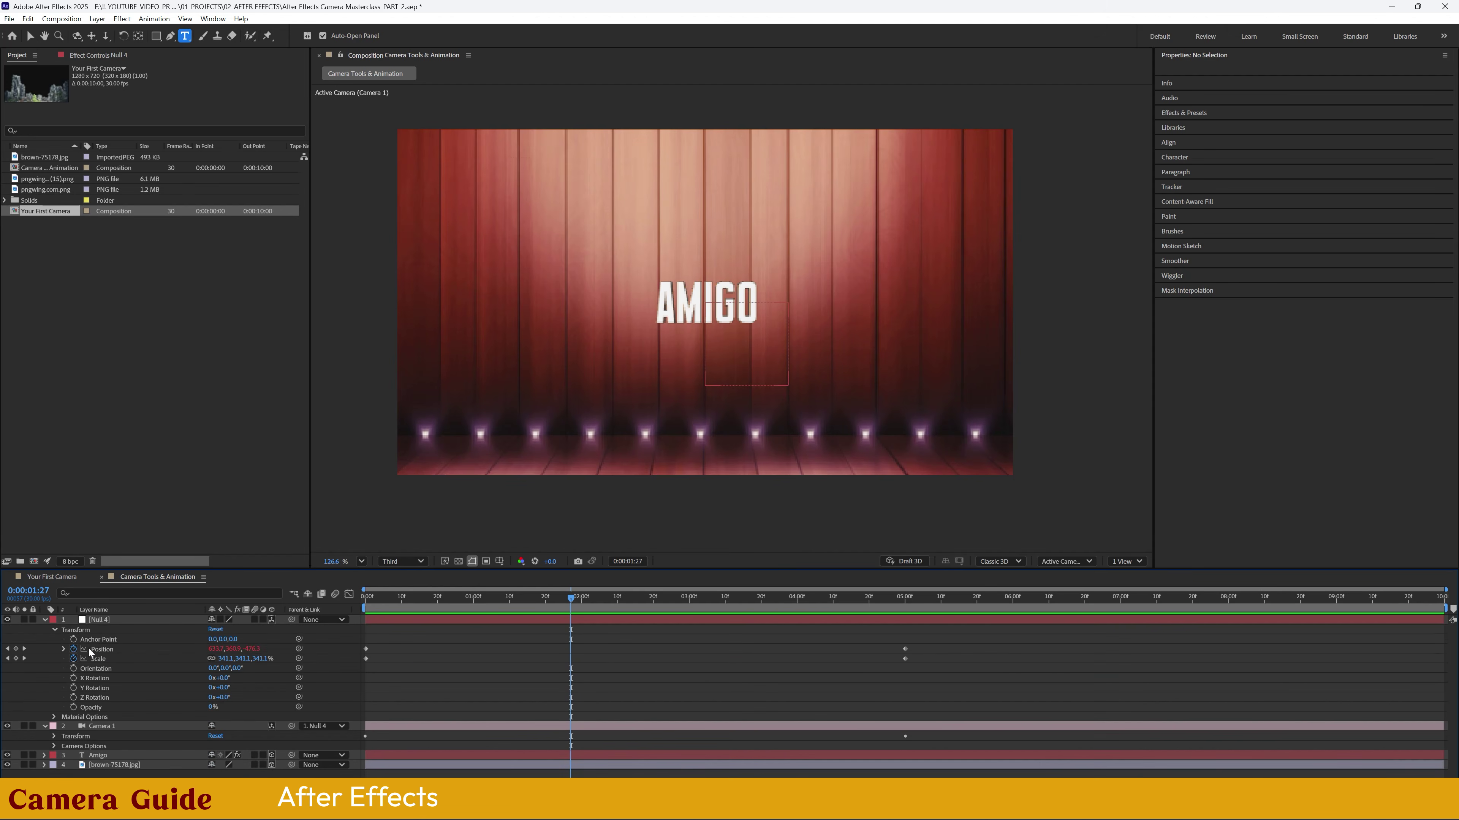
{"action": "left_click", "coordinate": [104, 650]}
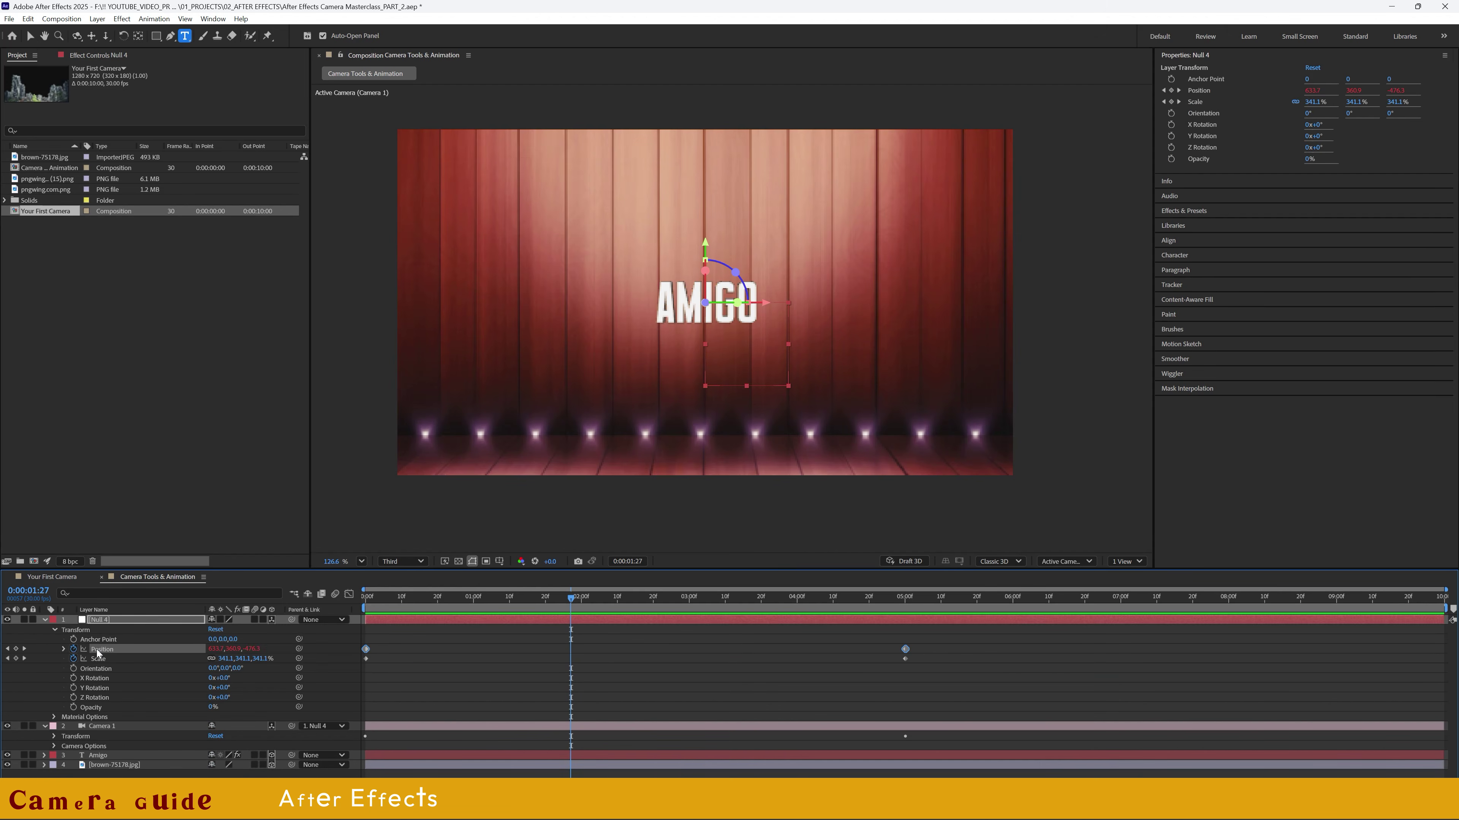
{"action": "left_click", "coordinate": [74, 649], "text": "alt"}
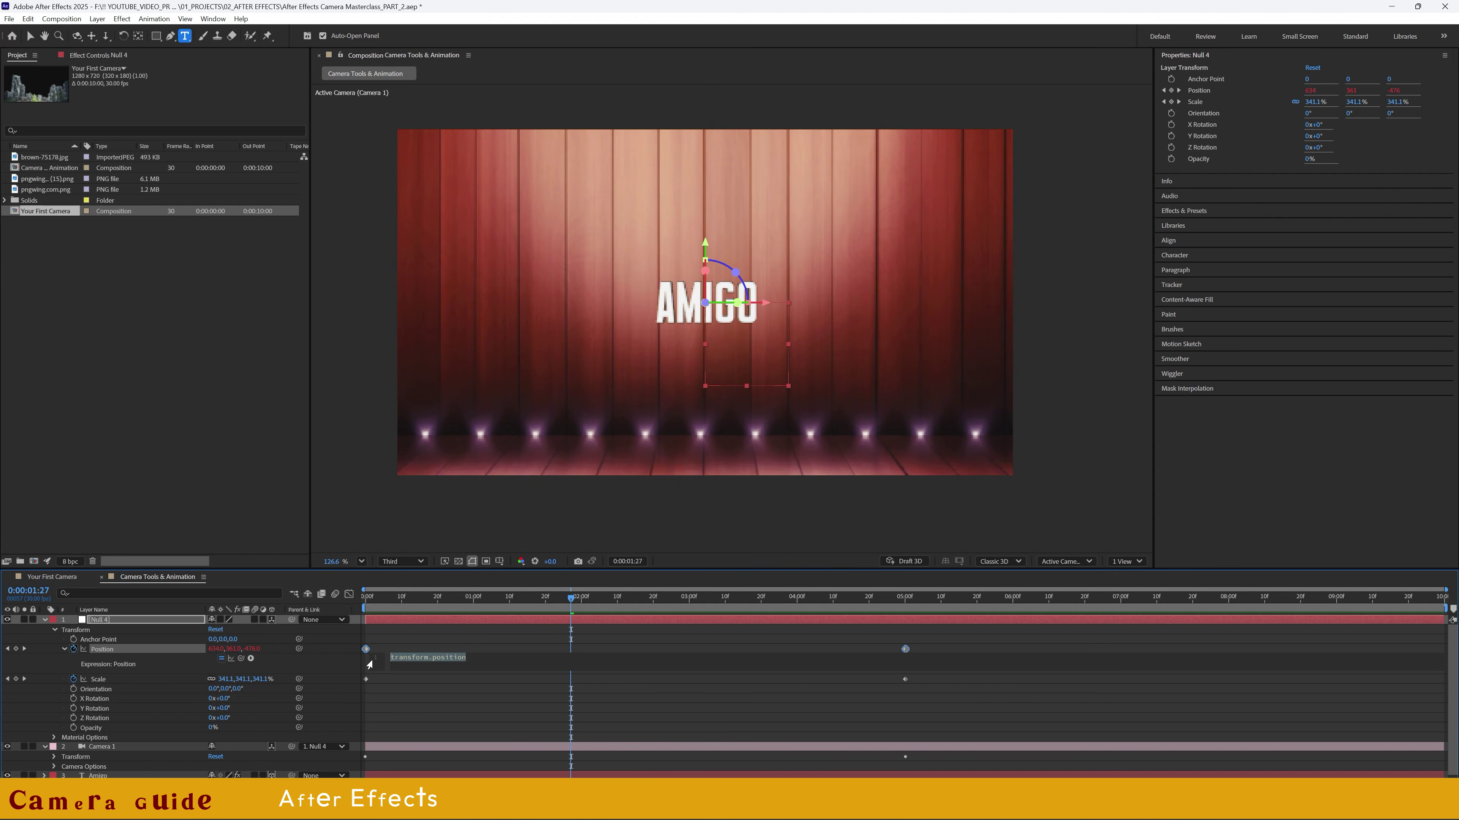
{"action": "type", "text": "wiggle(2,2)"}
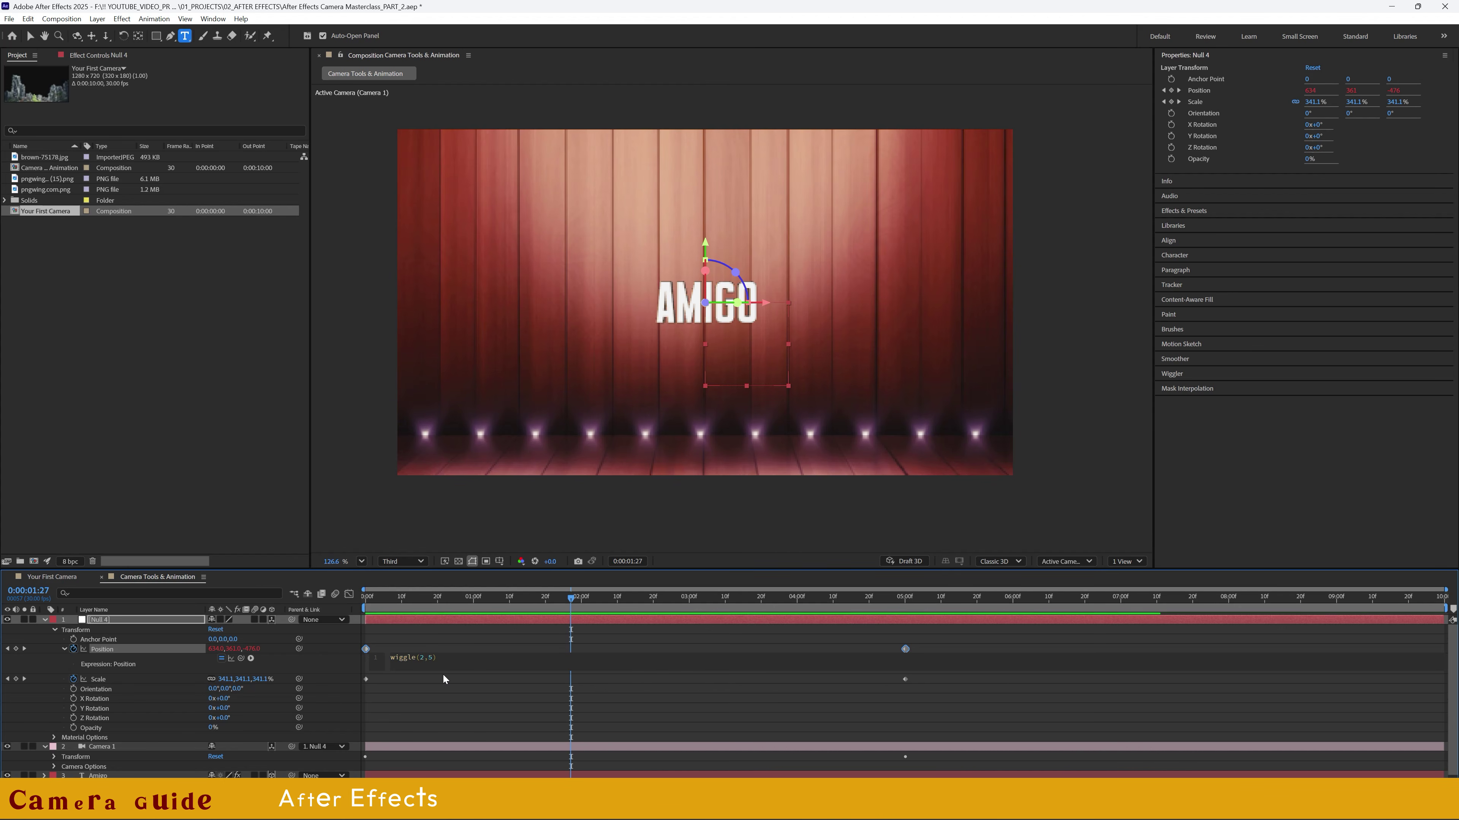
{"action": "left_click", "coordinate": [451, 639]}
- Play the composition twice from the start to review the wiggle motion, return to 0:00:00:00, and collapse all layers
{"action": "left_click", "coordinate": [366, 598]}
{"action": "key", "text": "space"}
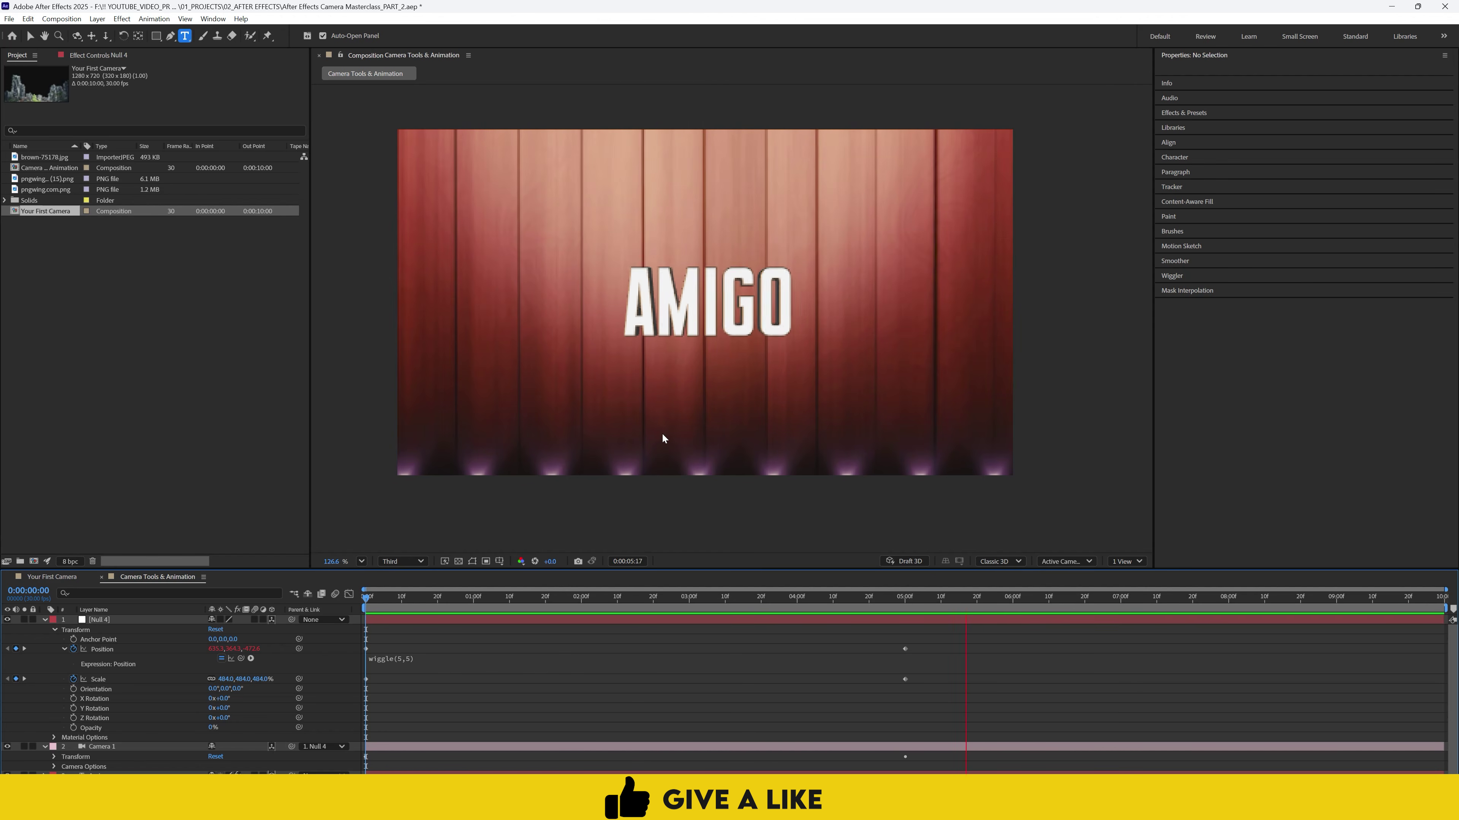
{"action": "key", "text": "space"}
{"action": "left_click_drag", "start_coordinate": [400, 600], "coordinate": [351, 600]}
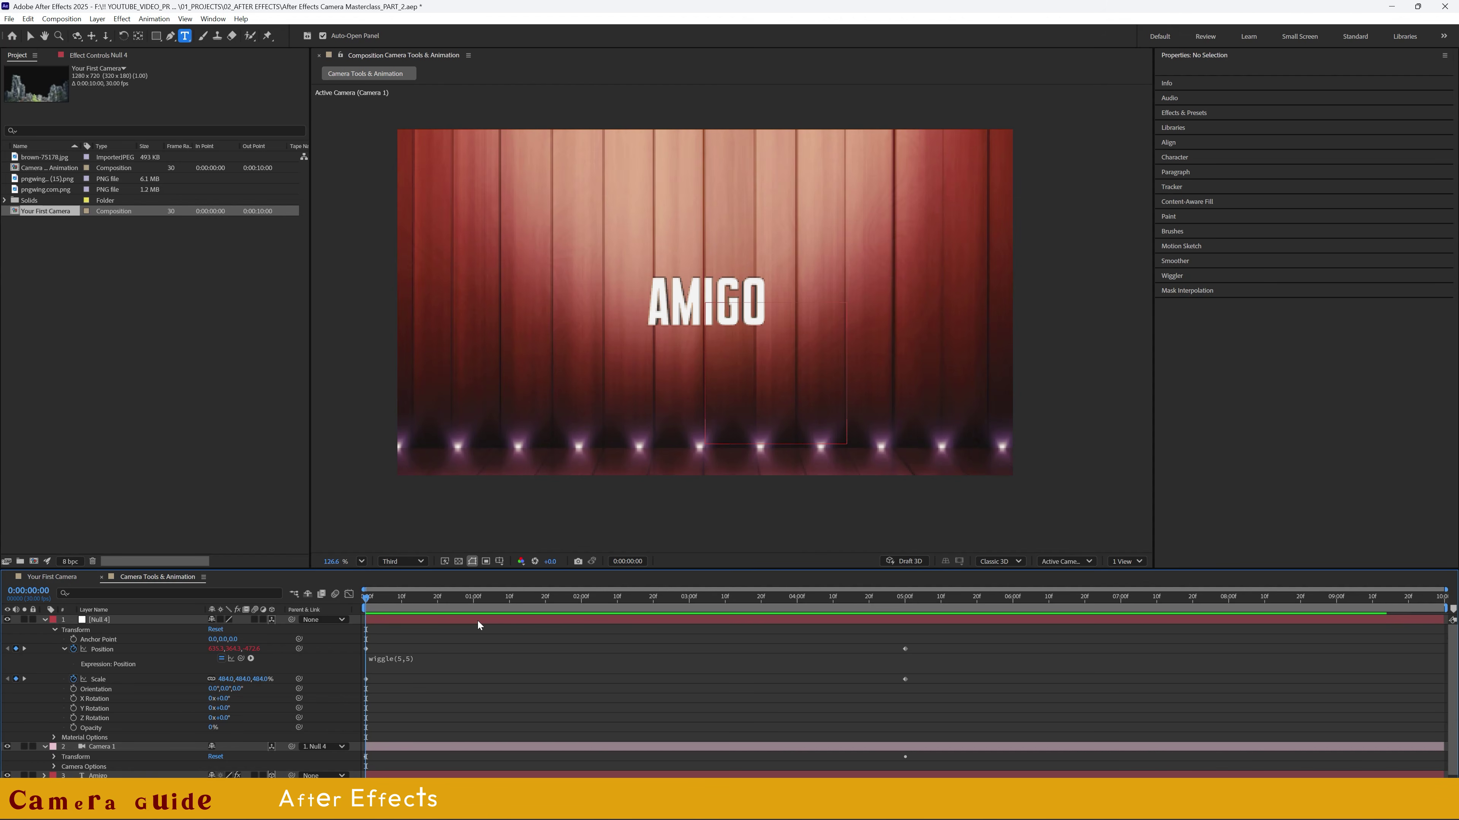
{"action": "key", "text": "space"}
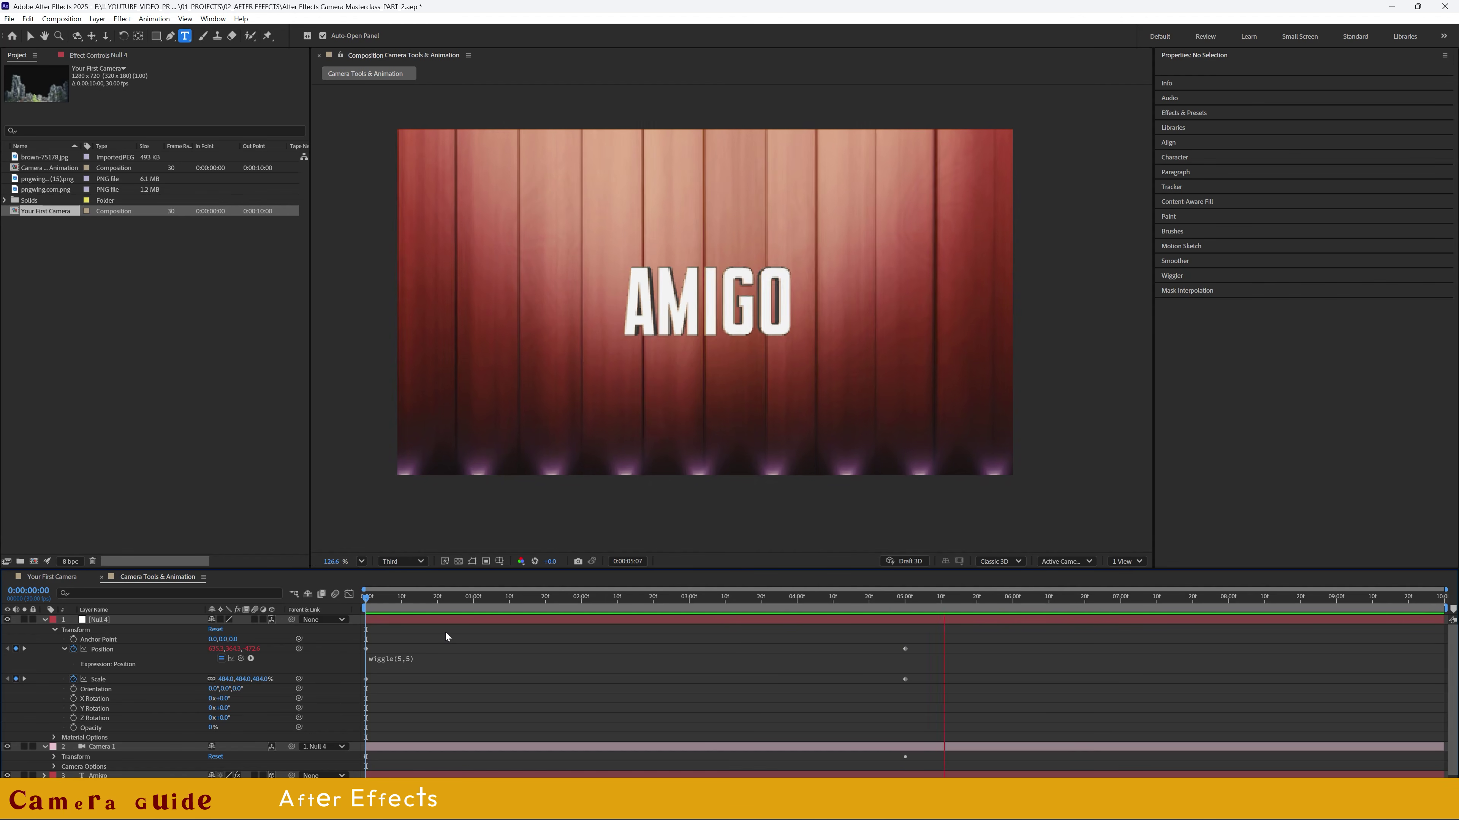
{"action": "key", "text": "space"}
{"action": "key", "text": "Home"}
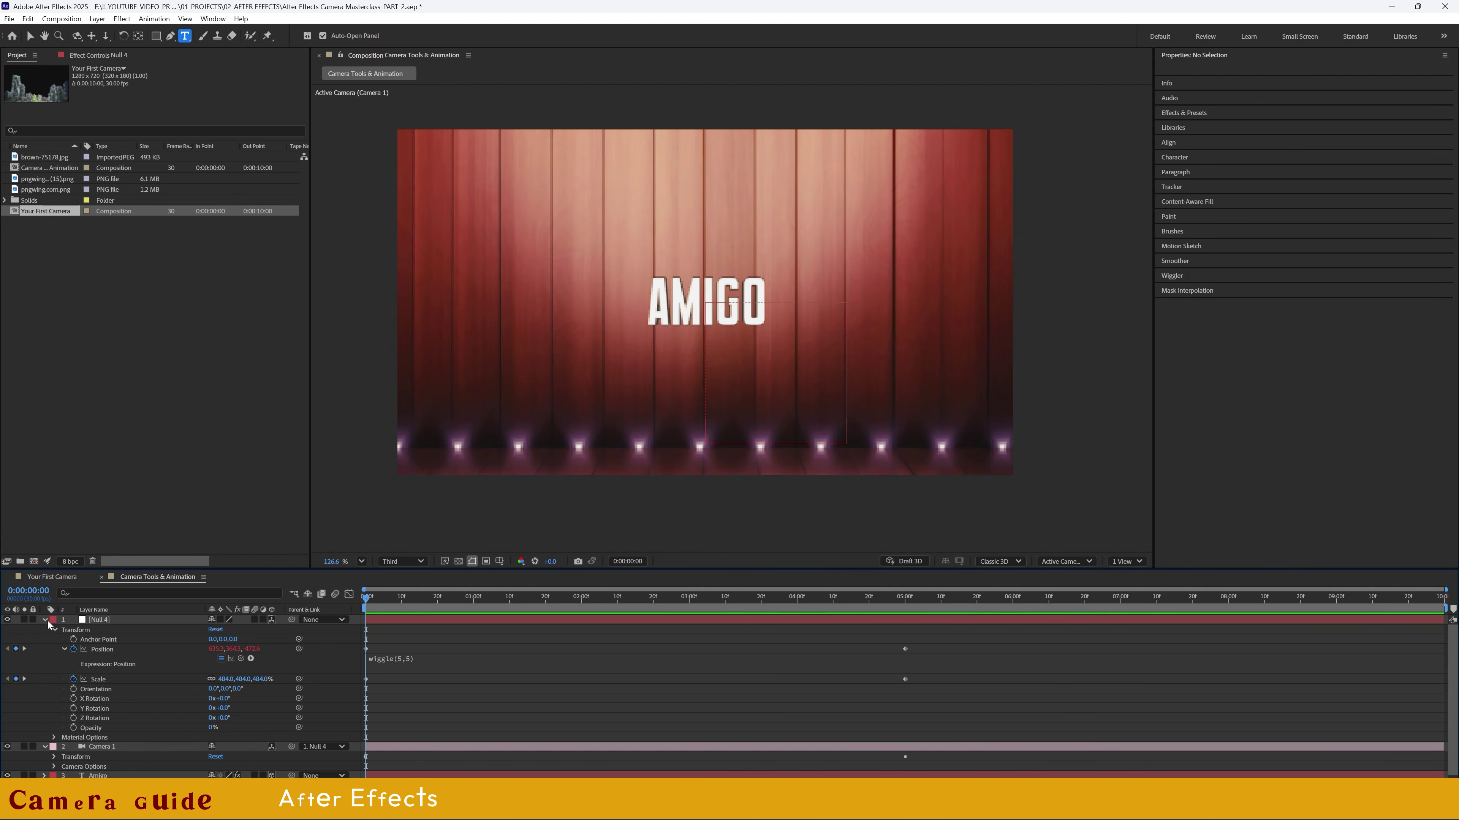
{"action": "left_click", "coordinate": [45, 620]}
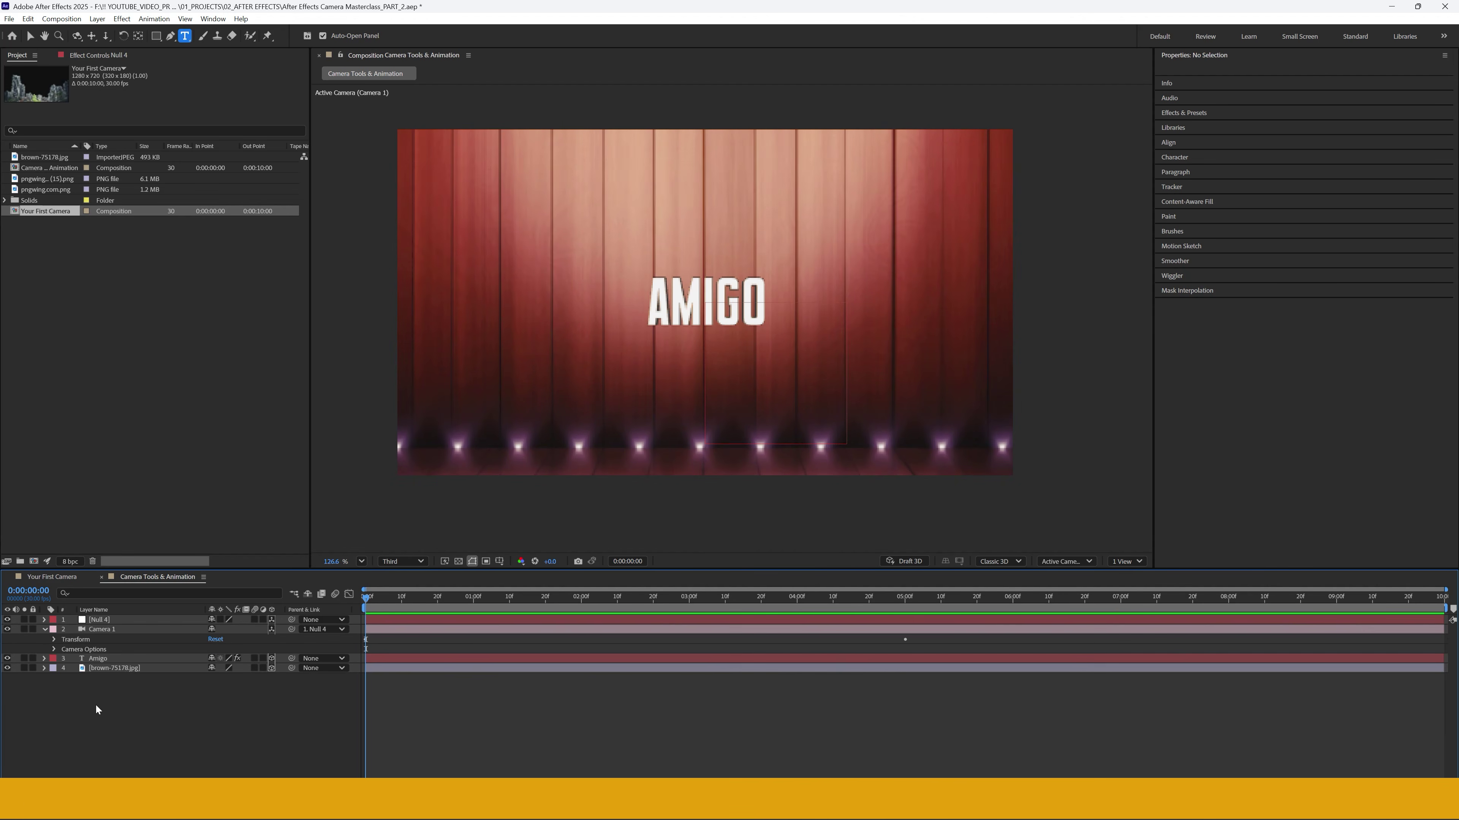
{"action": "key", "text": "u"}
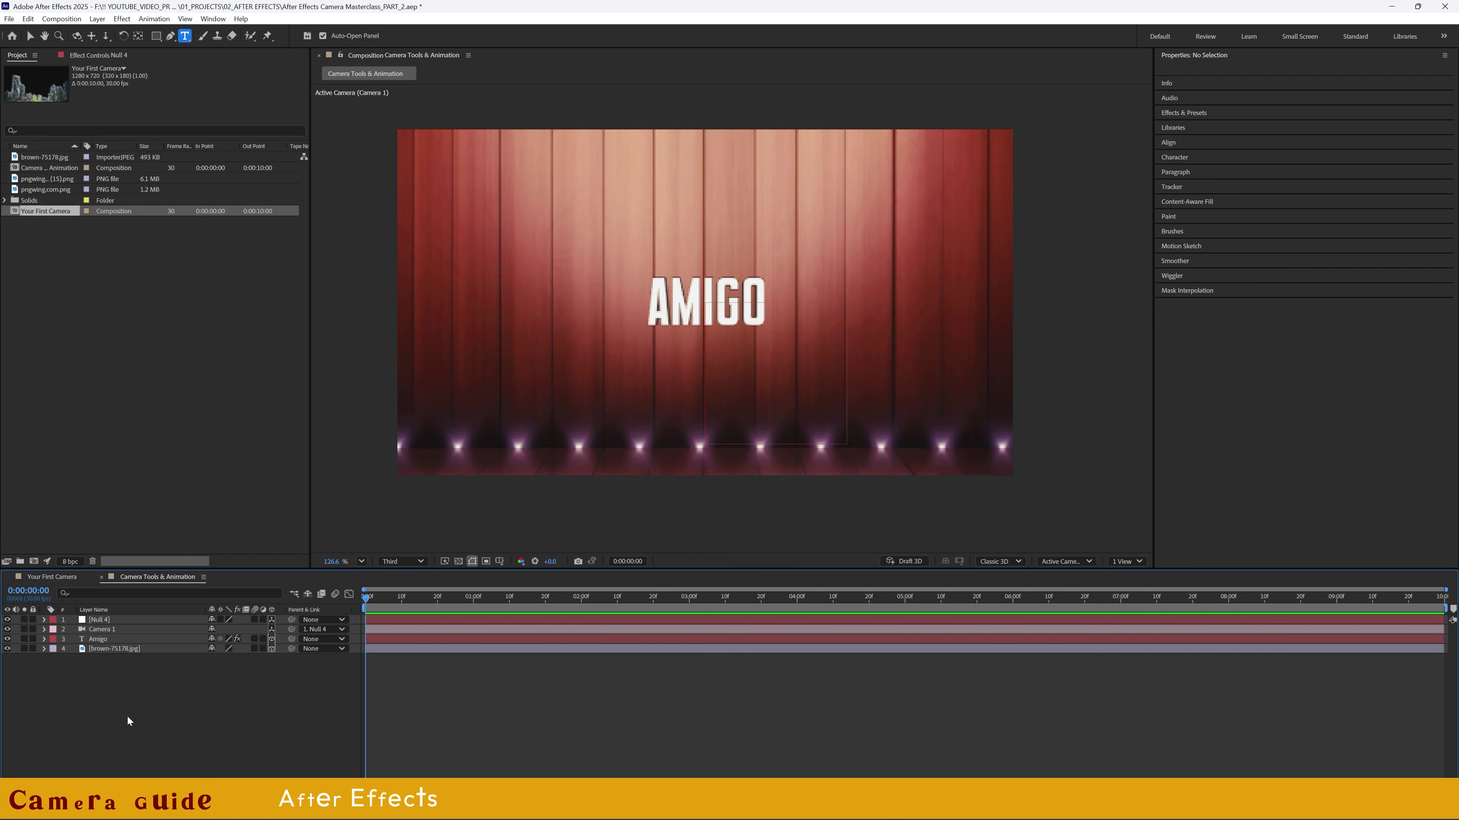
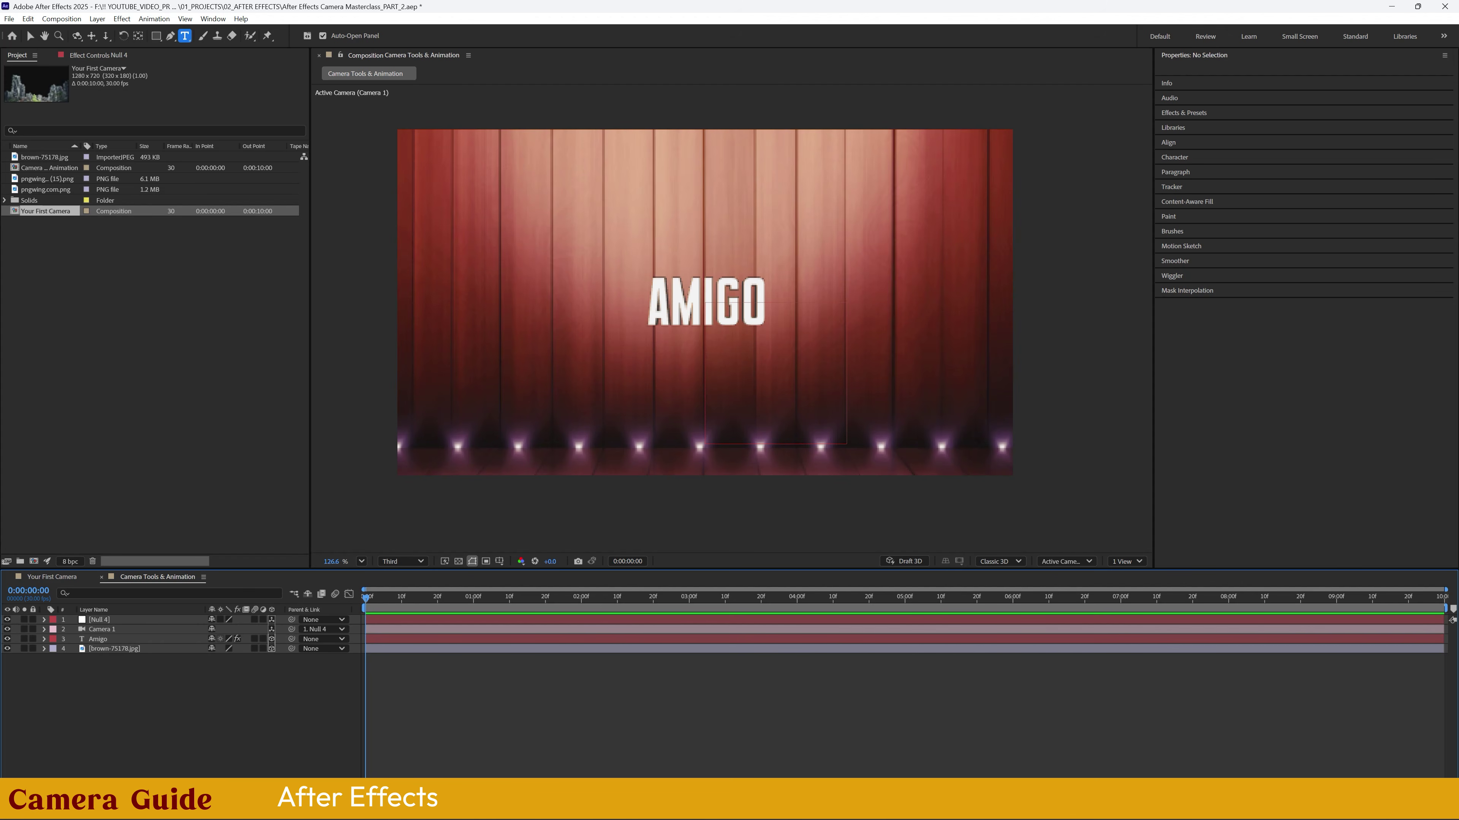
- Move the current time to 0:00:07:23, switch to the Selection tool, and leave no layer selected
{"action": "left_click_drag", "start_coordinate": [409, 591], "coordinate": [1203, 562]}
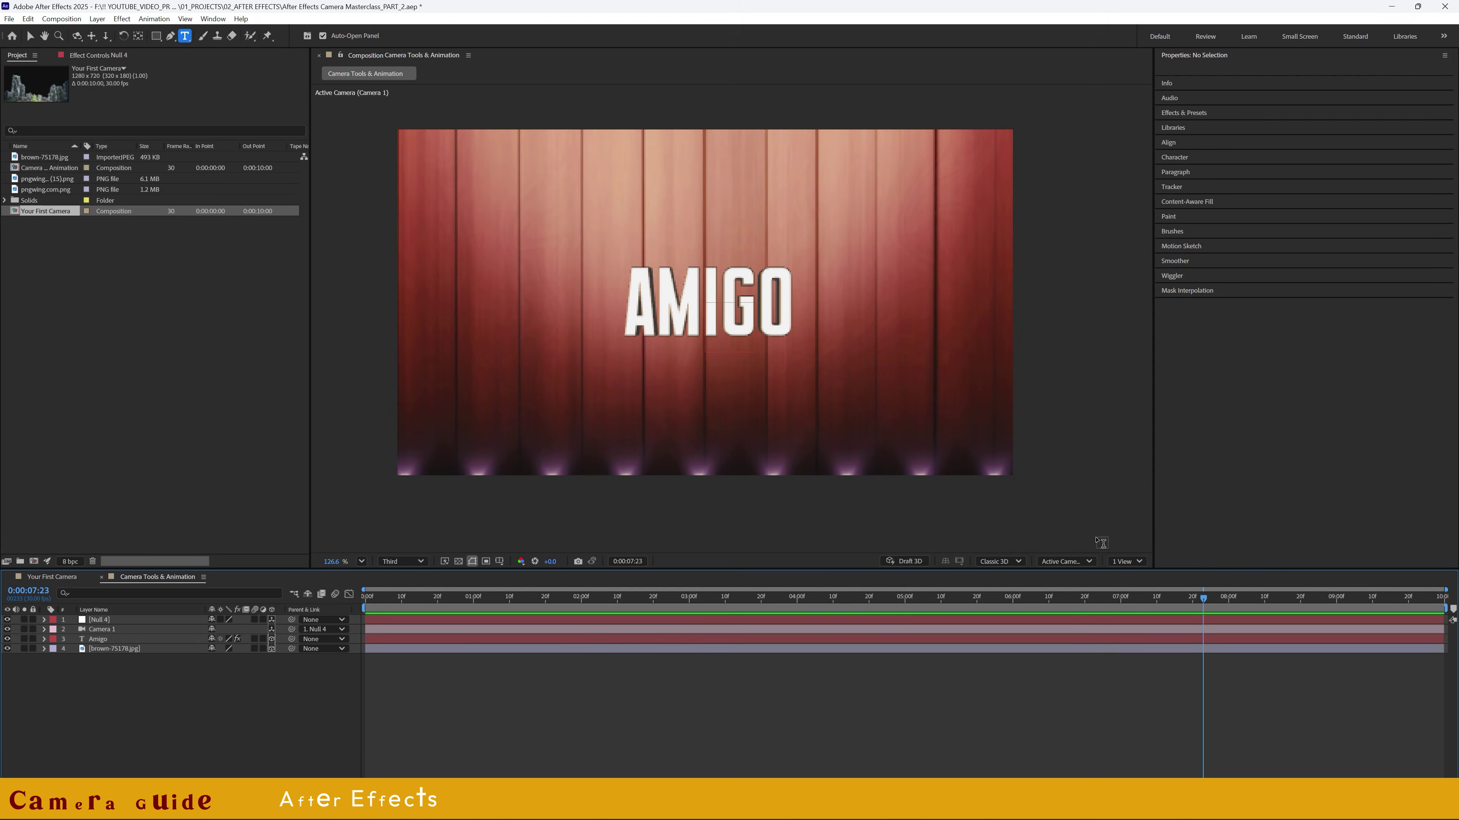
{"action": "left_click", "coordinate": [1076, 445]}
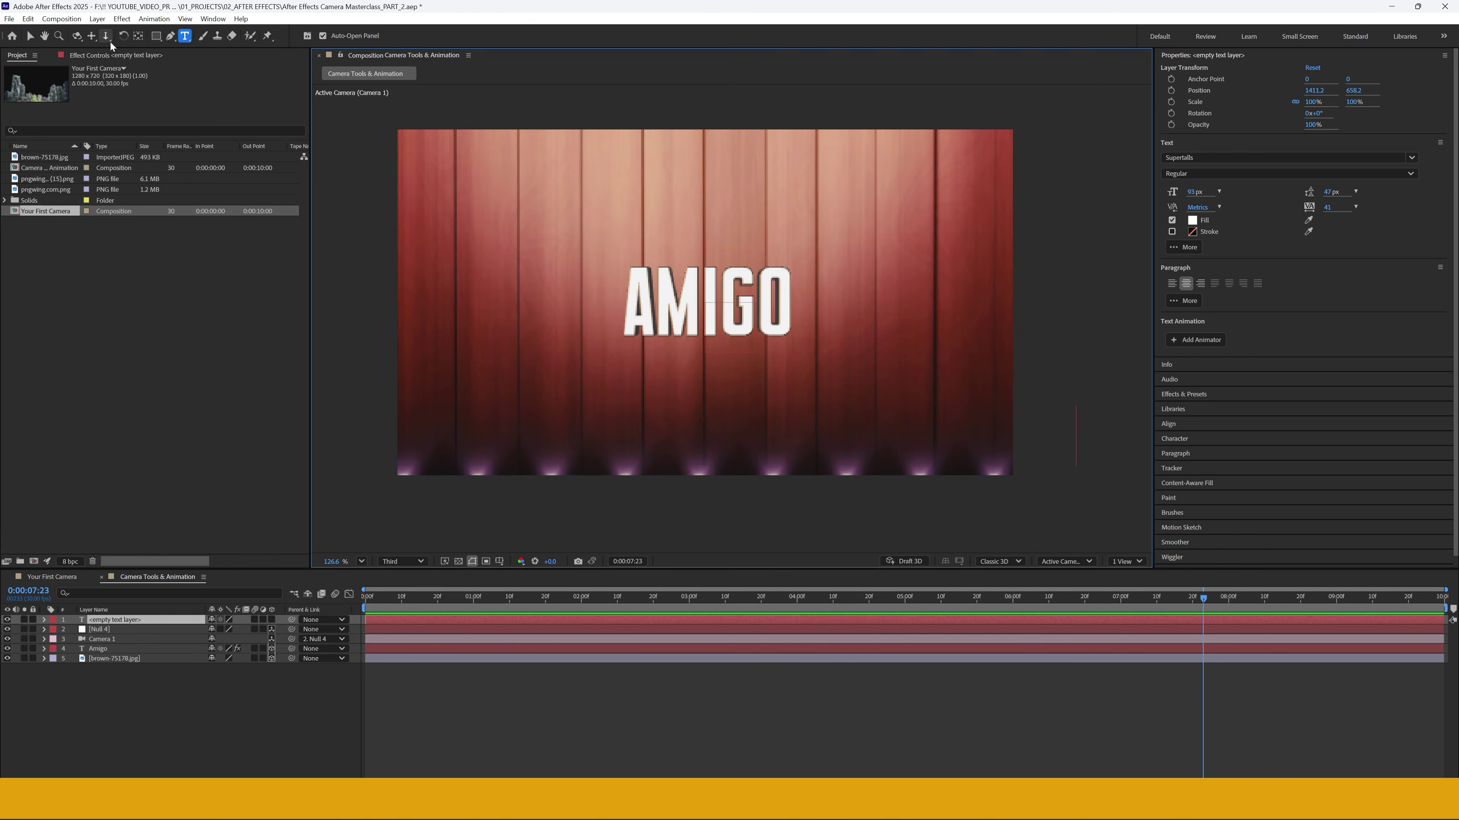
{"action": "left_click", "coordinate": [31, 36]}
{"action": "left_click", "coordinate": [188, 688]}
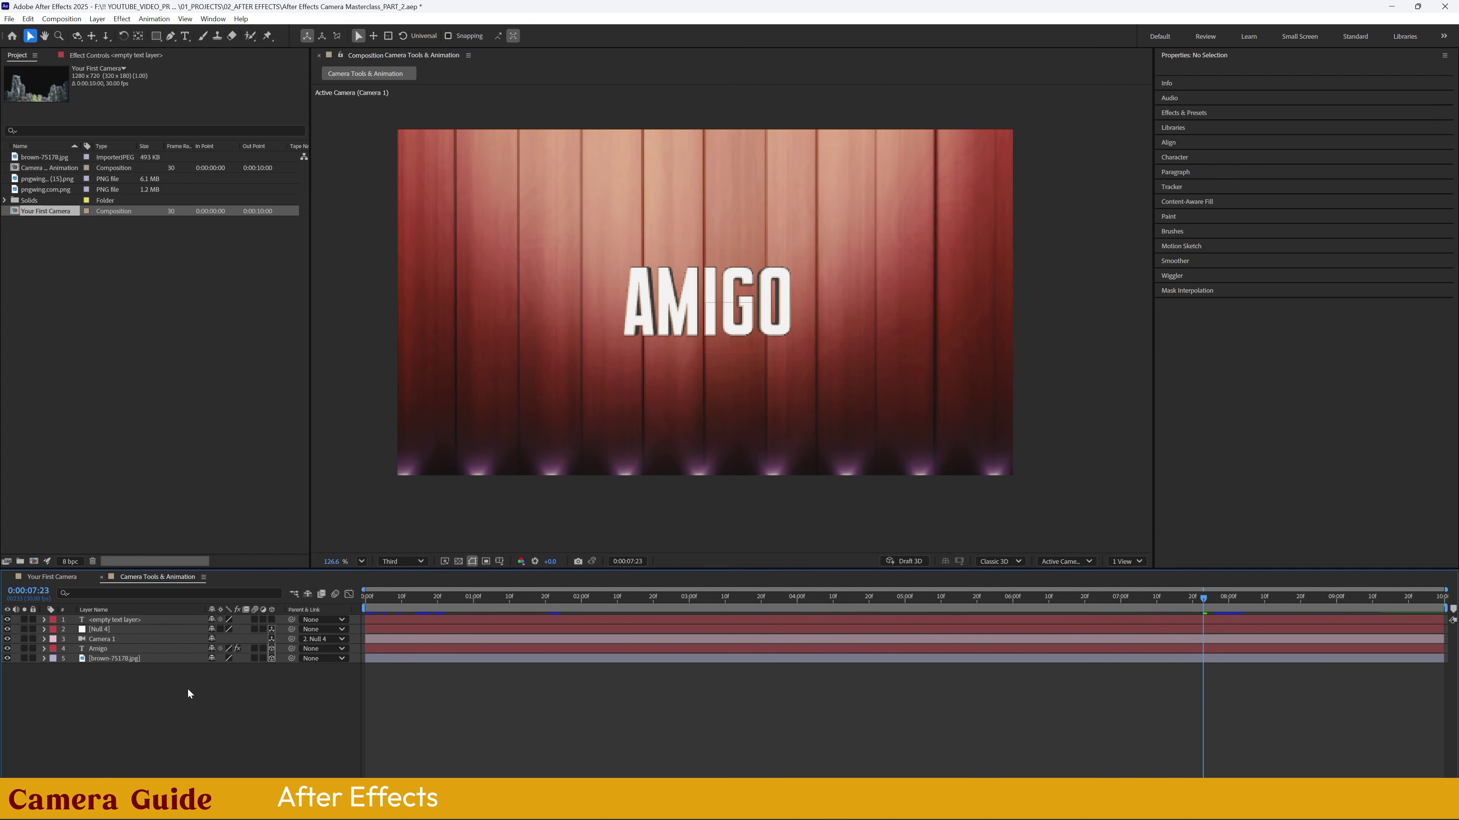
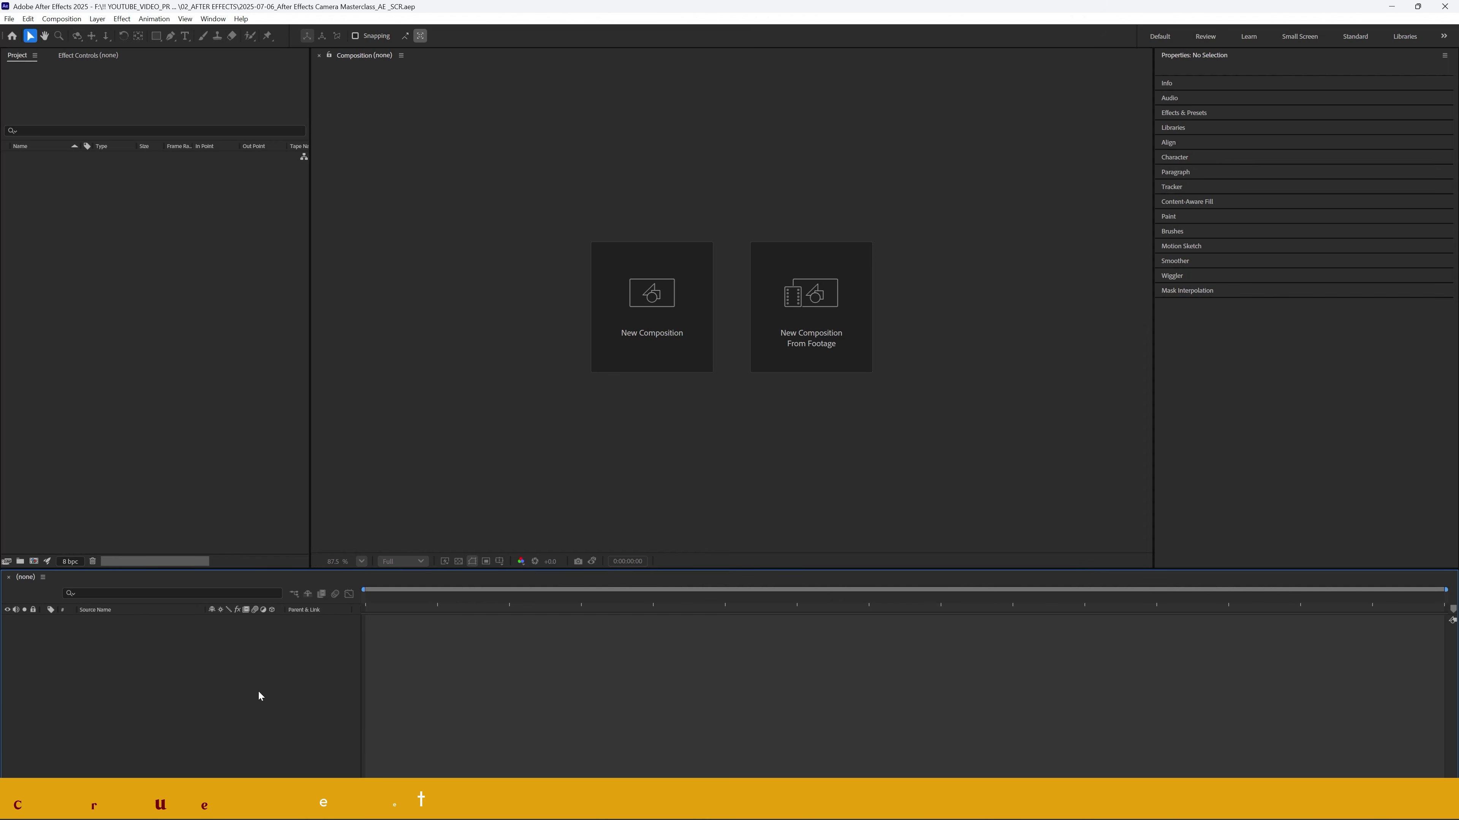
{"action": "left_click_drag", "start_coordinate": [171, 388], "coordinate": [37, 208]}
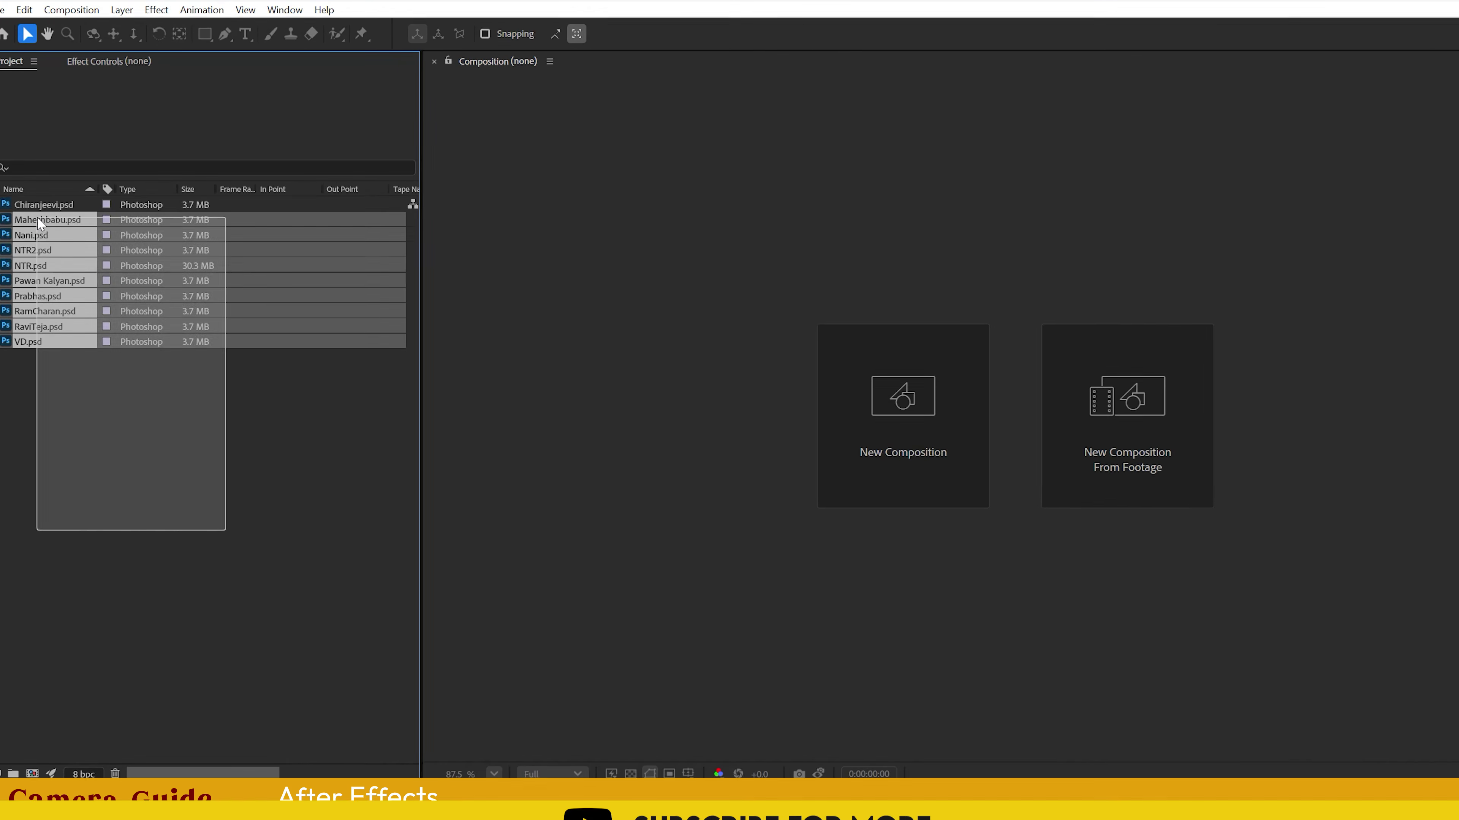
{"action": "left_click", "coordinate": [163, 502]}
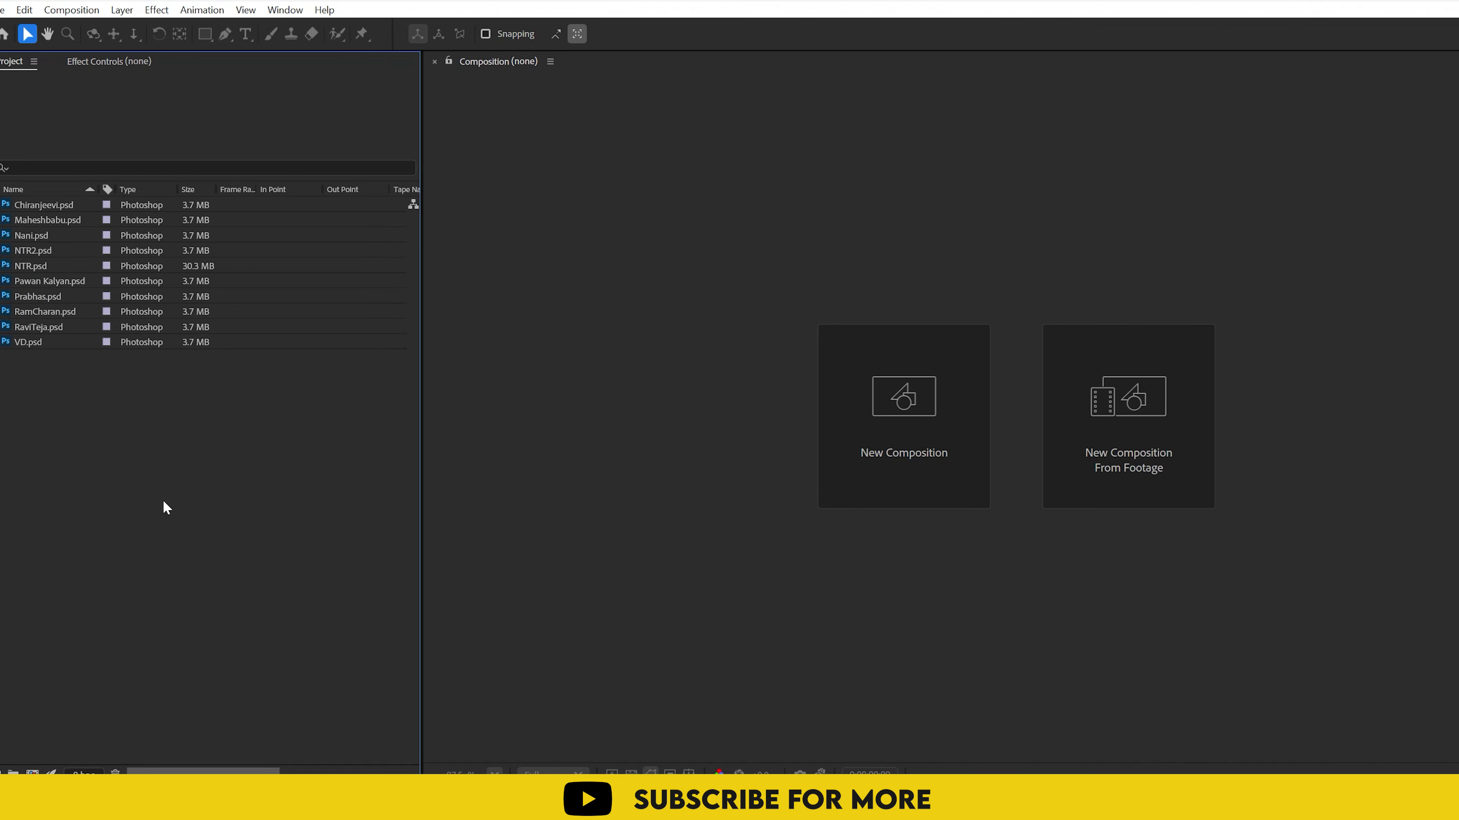
{"action": "left_click_drag", "start_coordinate": [118, 502], "coordinate": [16, 185]}
{"action": "left_click", "coordinate": [81, 460]}
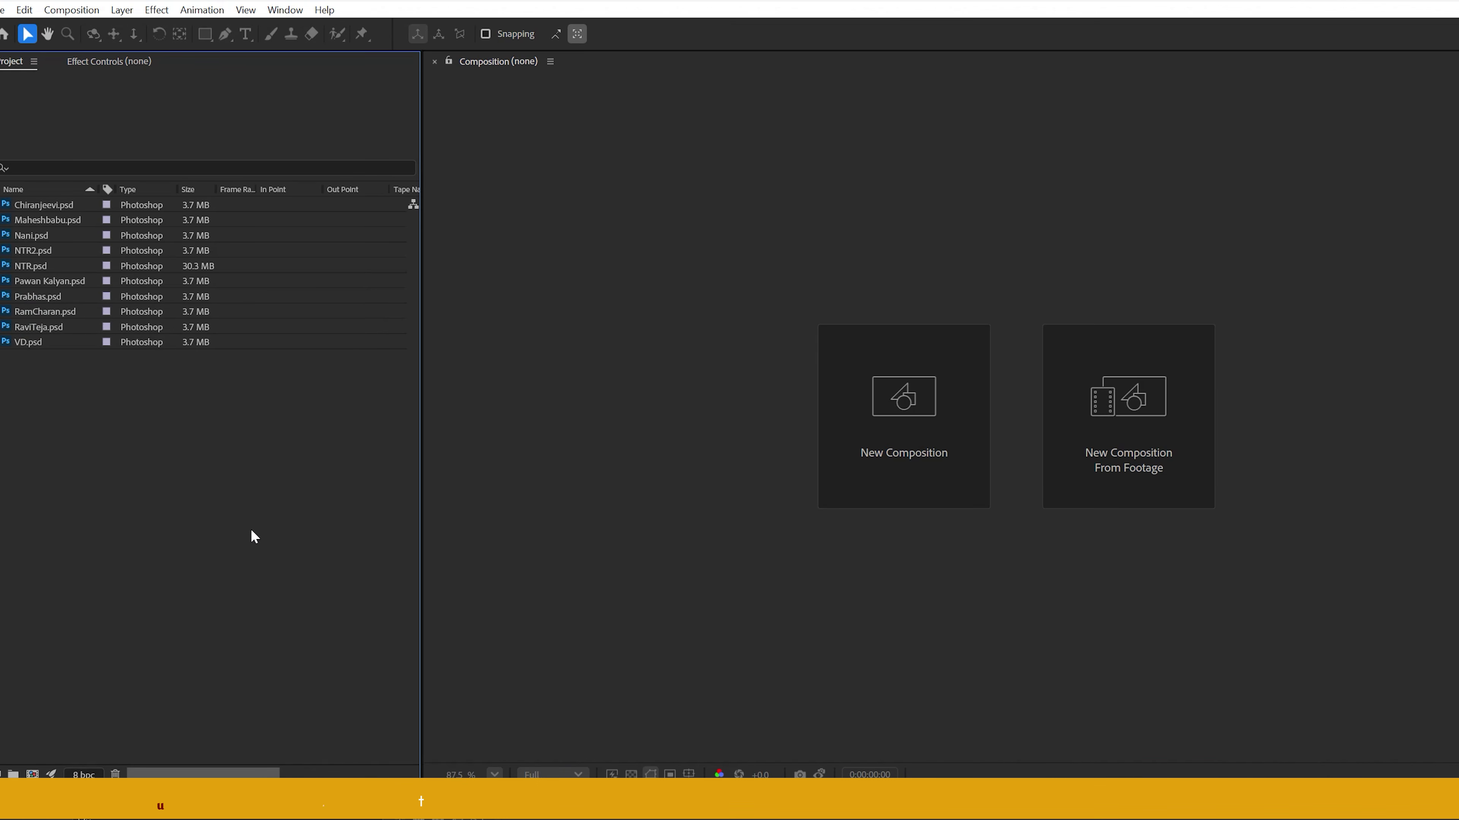
- Create a separate composition from every PSD file in the project, using a still duration of 0:00:40:00
{"action": "key", "text": "ctrl+a"}
{"action": "left_click_drag", "start_coordinate": [37, 295], "coordinate": [33, 774]}
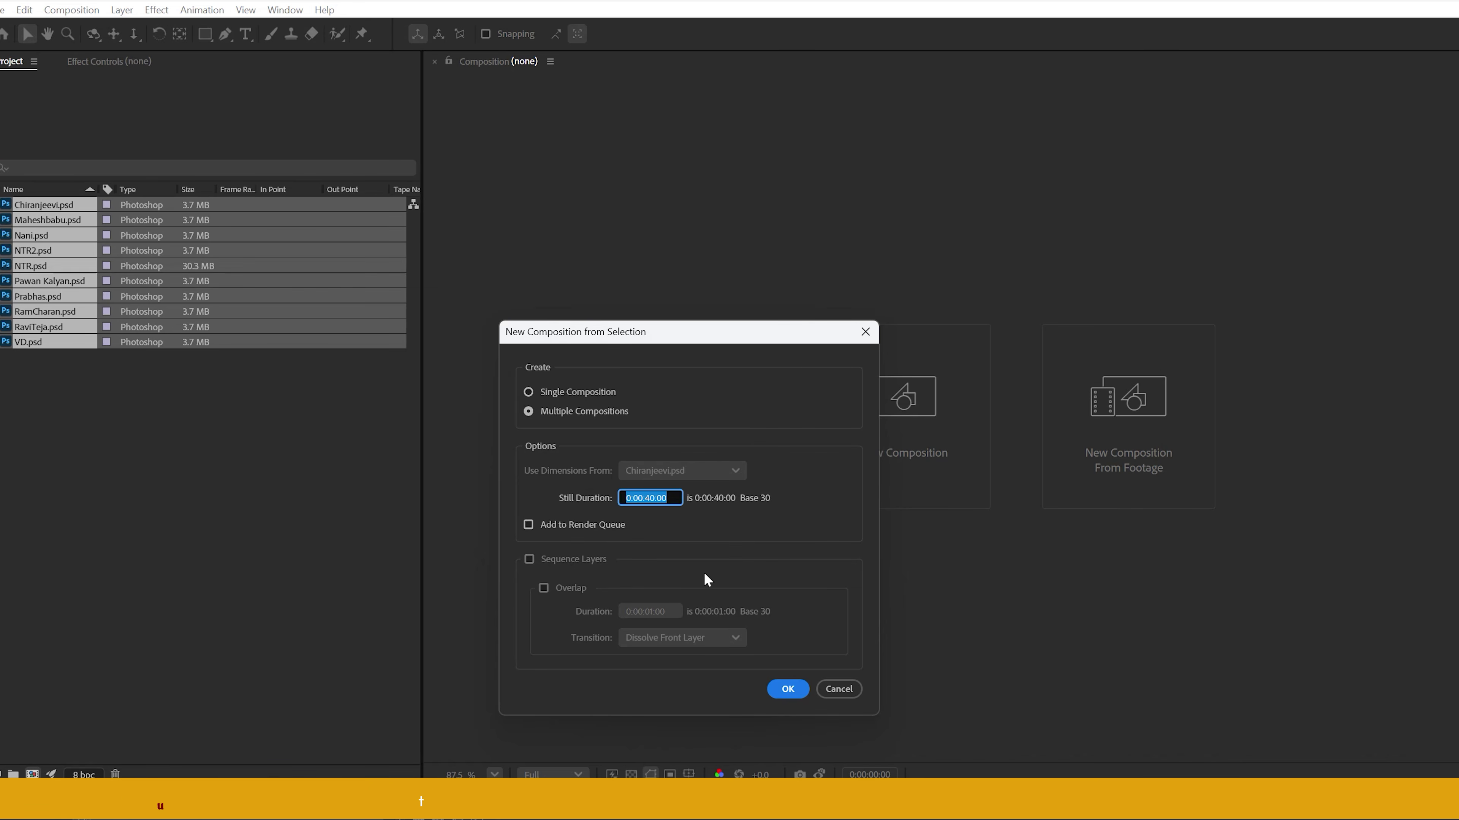
{"action": "left_click", "coordinate": [786, 689]}
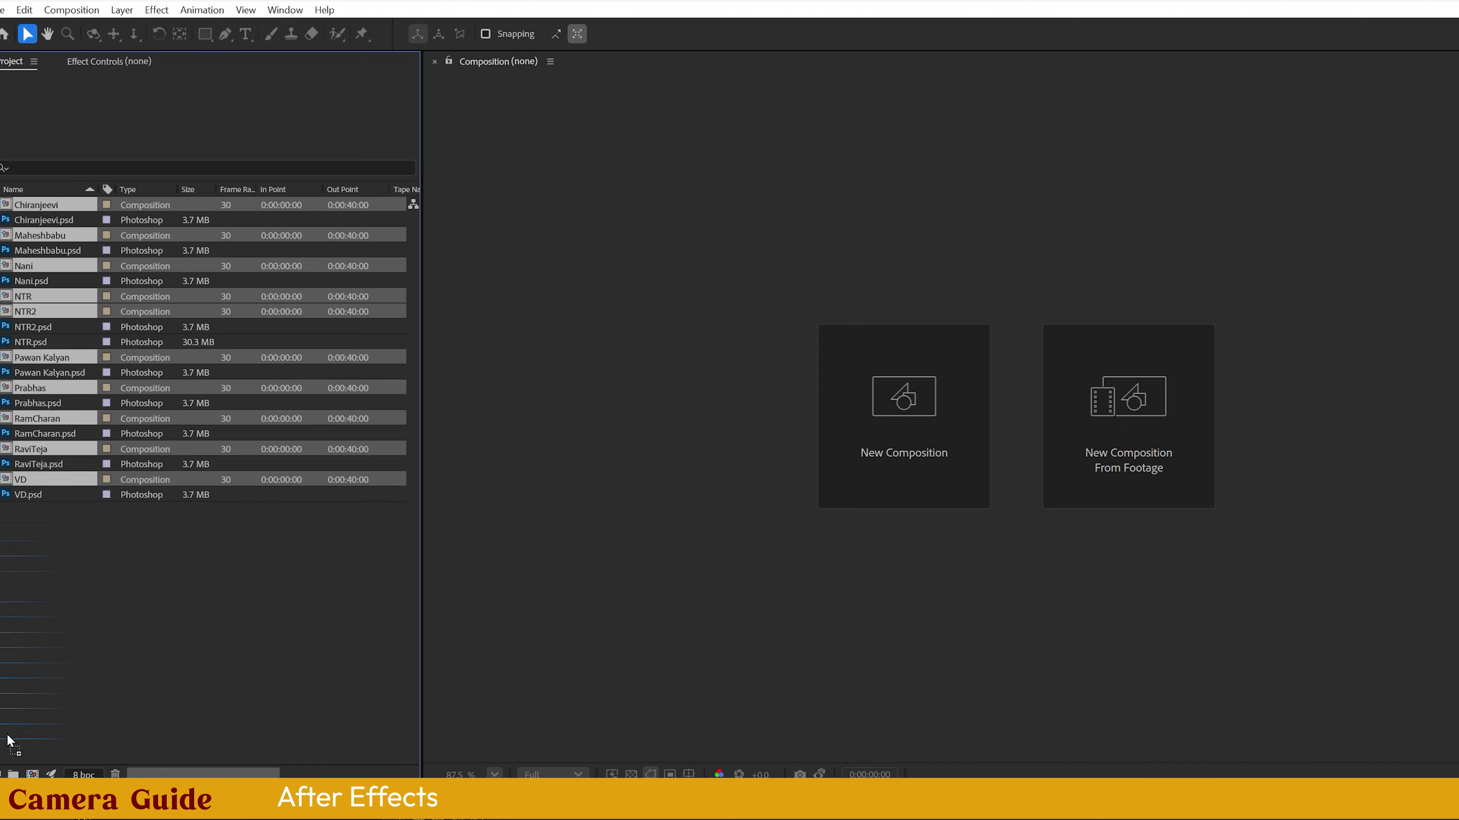
- Group the newly created compositions in a project folder named PNG COMPS
{"action": "left_click", "coordinate": [12, 774]}
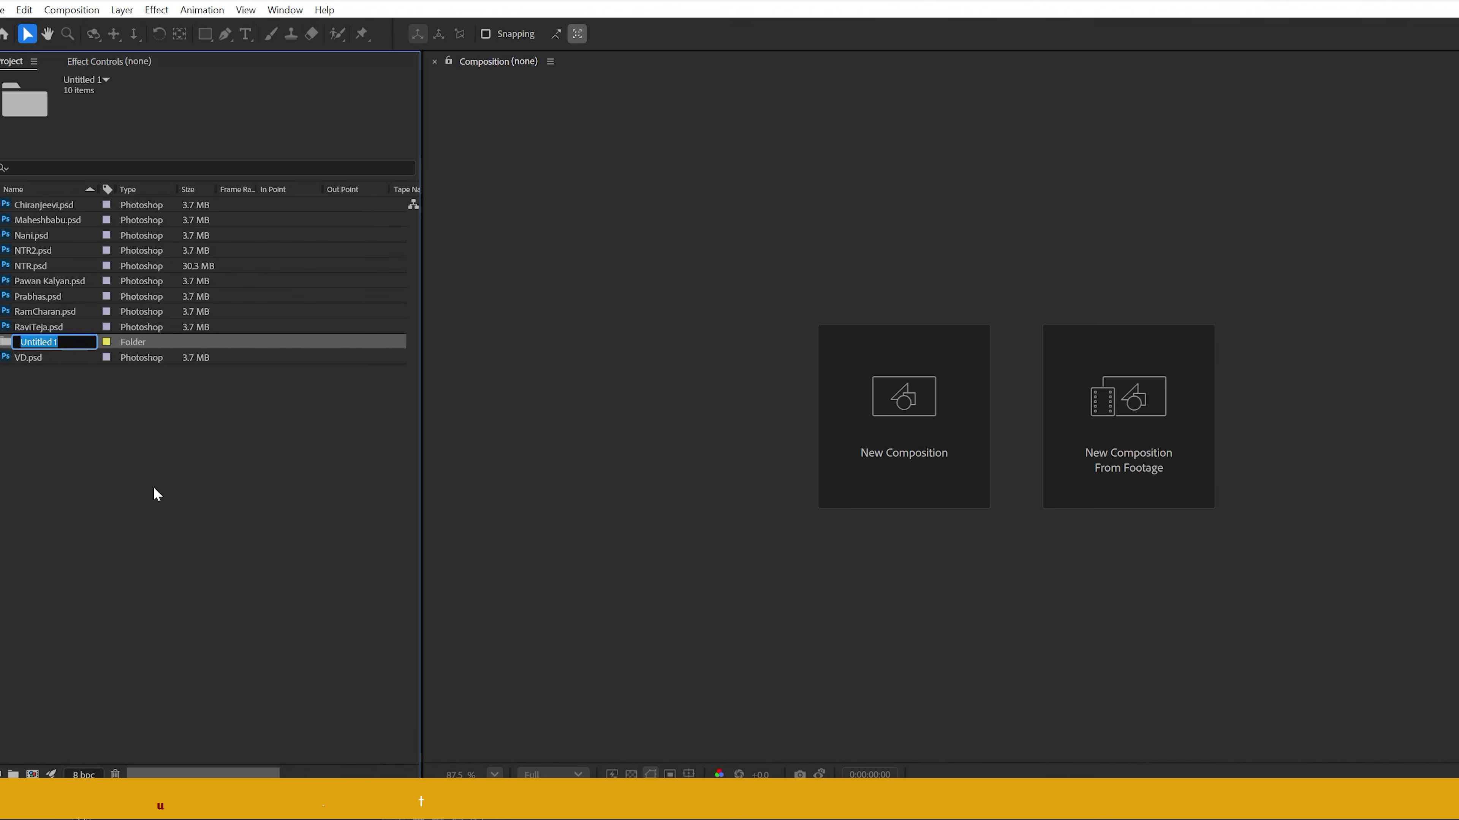
{"action": "type", "text": "PNG COMPS"}
{"action": "key", "text": "Return"}
- Group all the PSD files in a folder named ASSETS and expand the PNG COMPS folder
{"action": "left_click", "coordinate": [46, 359]}
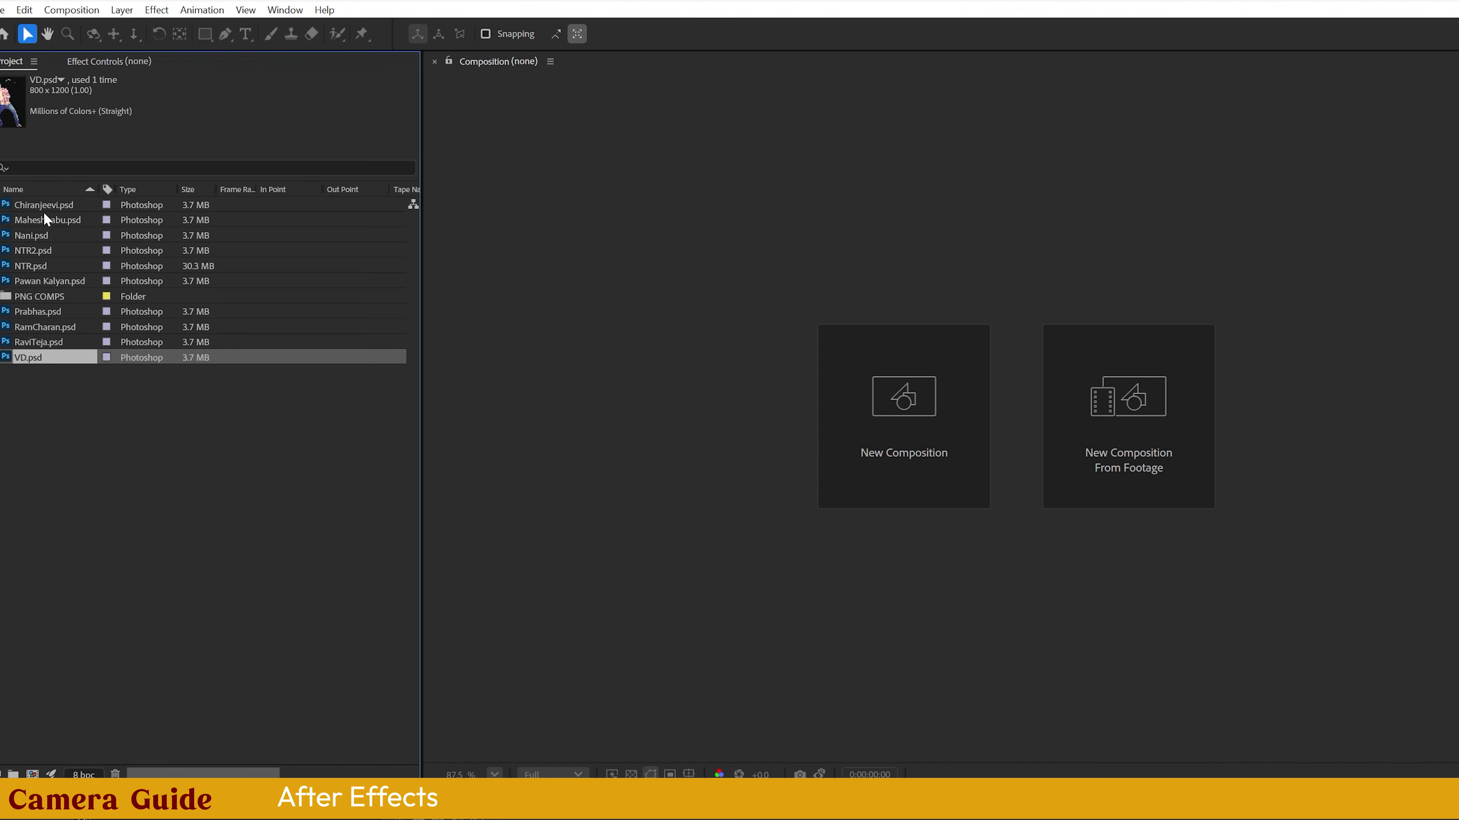
{"action": "left_click", "coordinate": [43, 208], "text": "shift"}
{"action": "left_click", "coordinate": [39, 299], "text": "ctrl"}
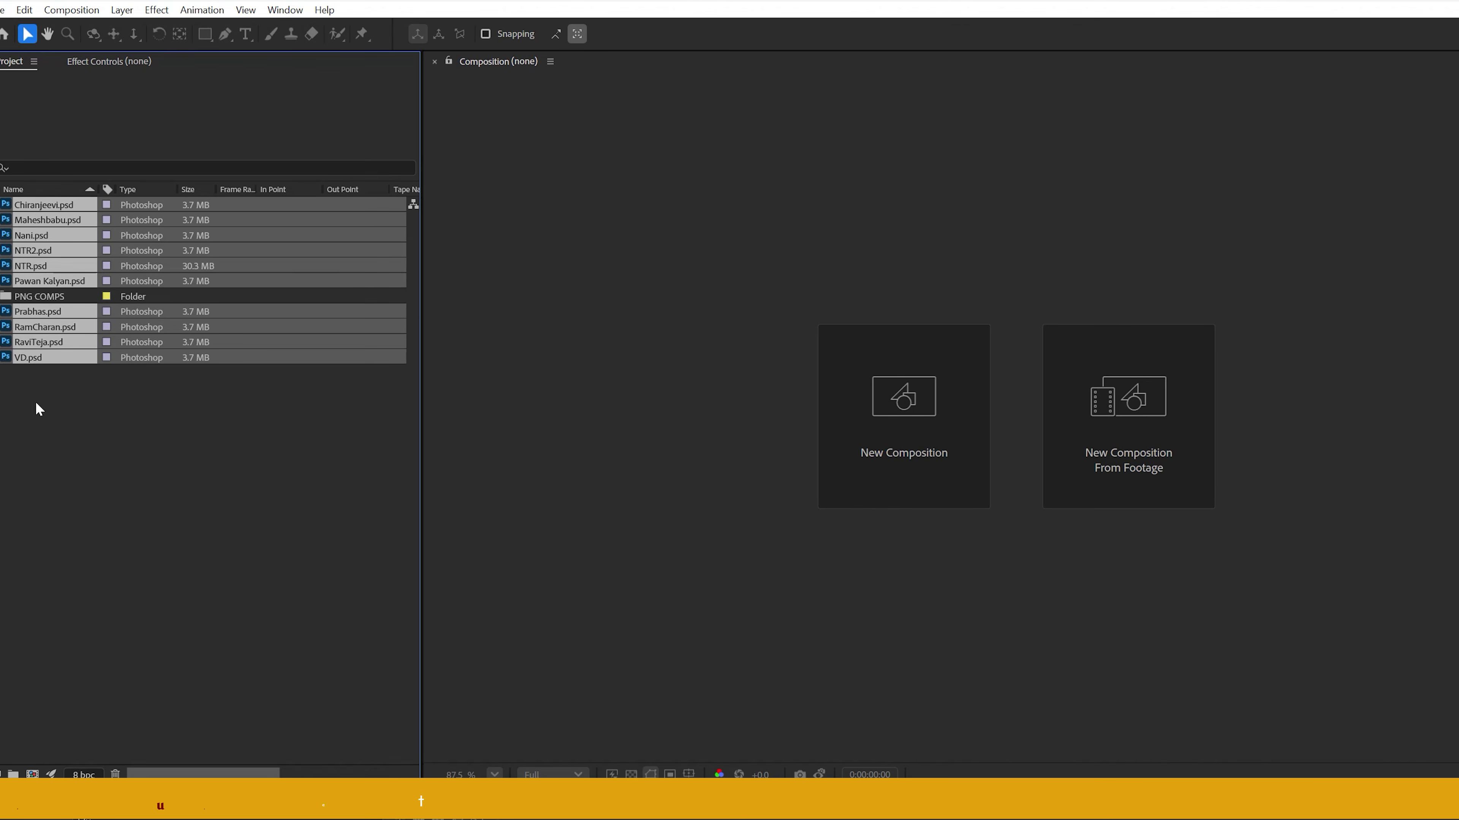
{"action": "left_click_drag", "start_coordinate": [5, 684], "coordinate": [13, 774]}
{"action": "type", "text": "ASSETS"}
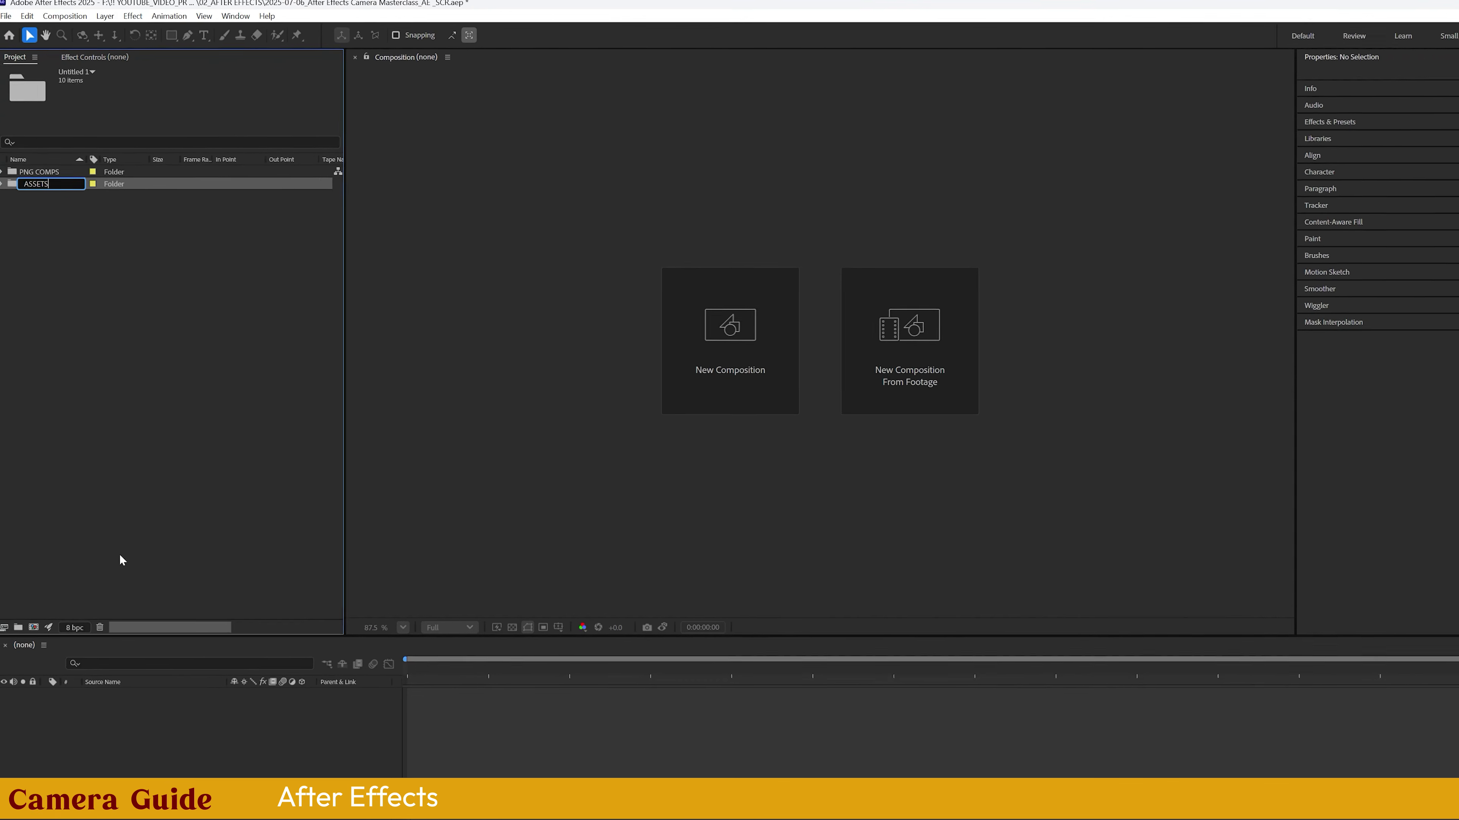
{"action": "left_click", "coordinate": [235, 368]}
{"action": "left_click", "coordinate": [5, 168]}
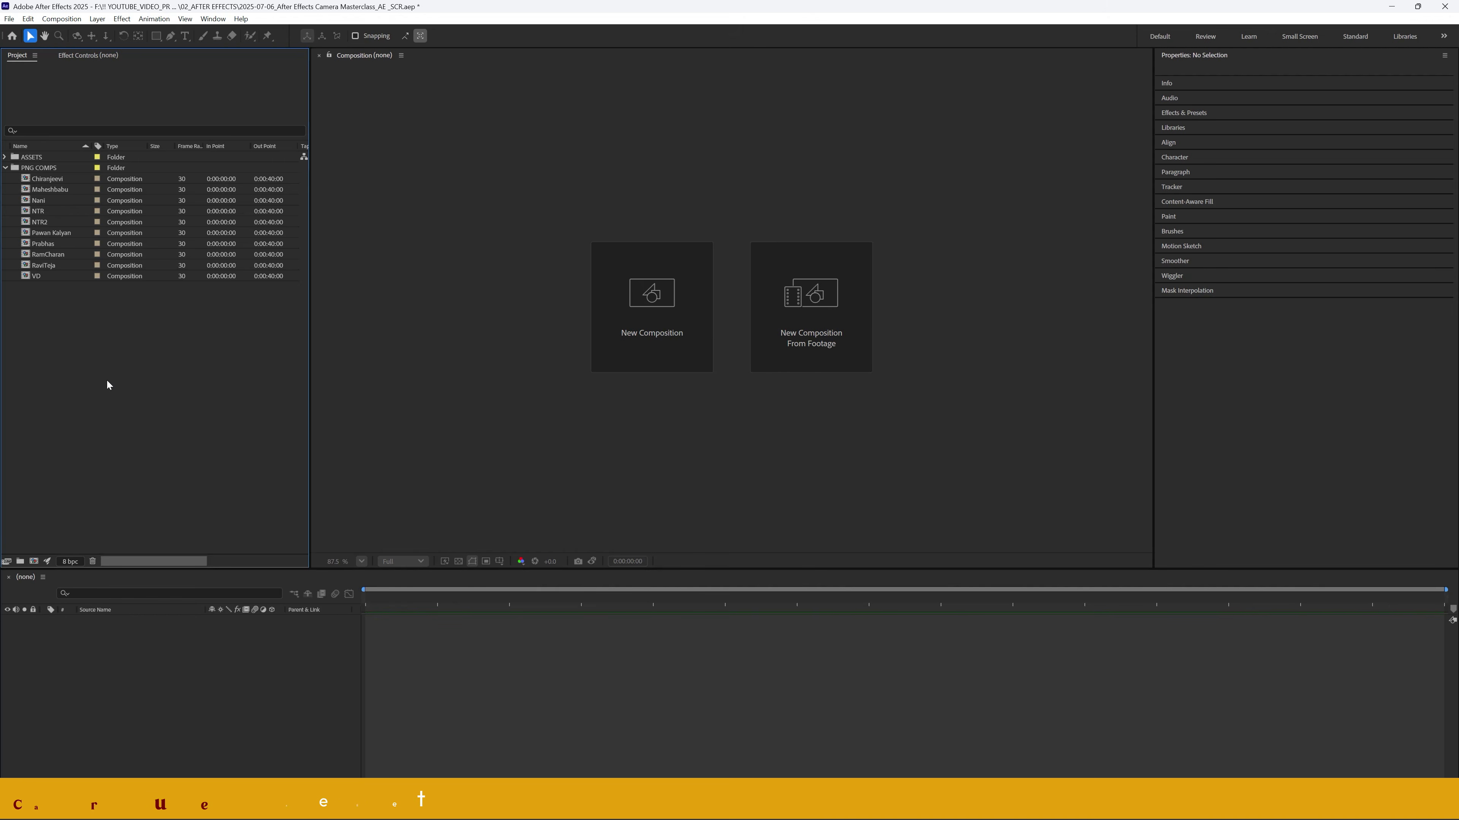
- Create a 1280 x 720 composition at 24 frames per second with a duration of 0:00:30:00
{"action": "key", "text": "ctrl+n"}
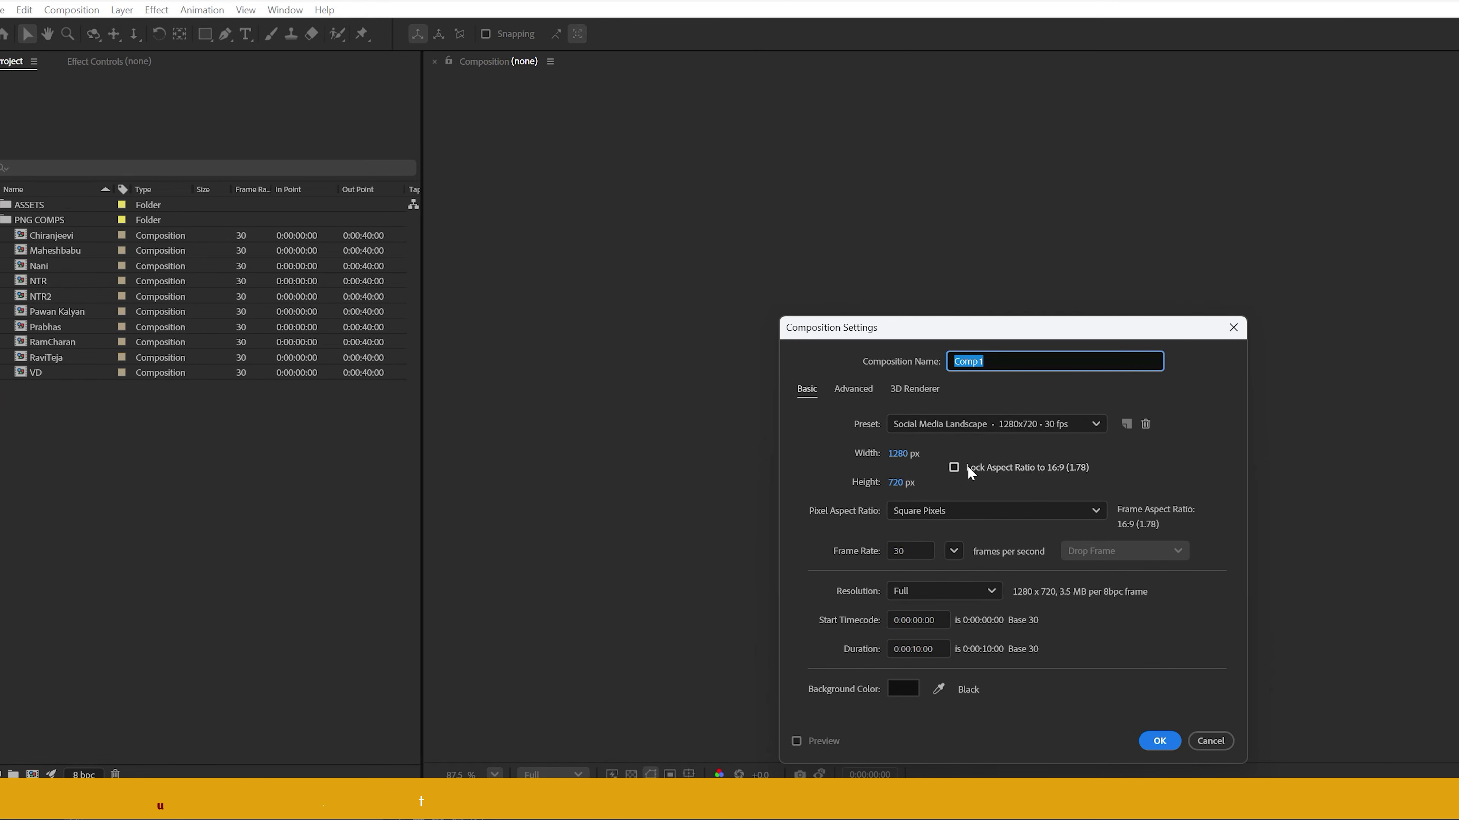
{"action": "left_click", "coordinate": [994, 422]}
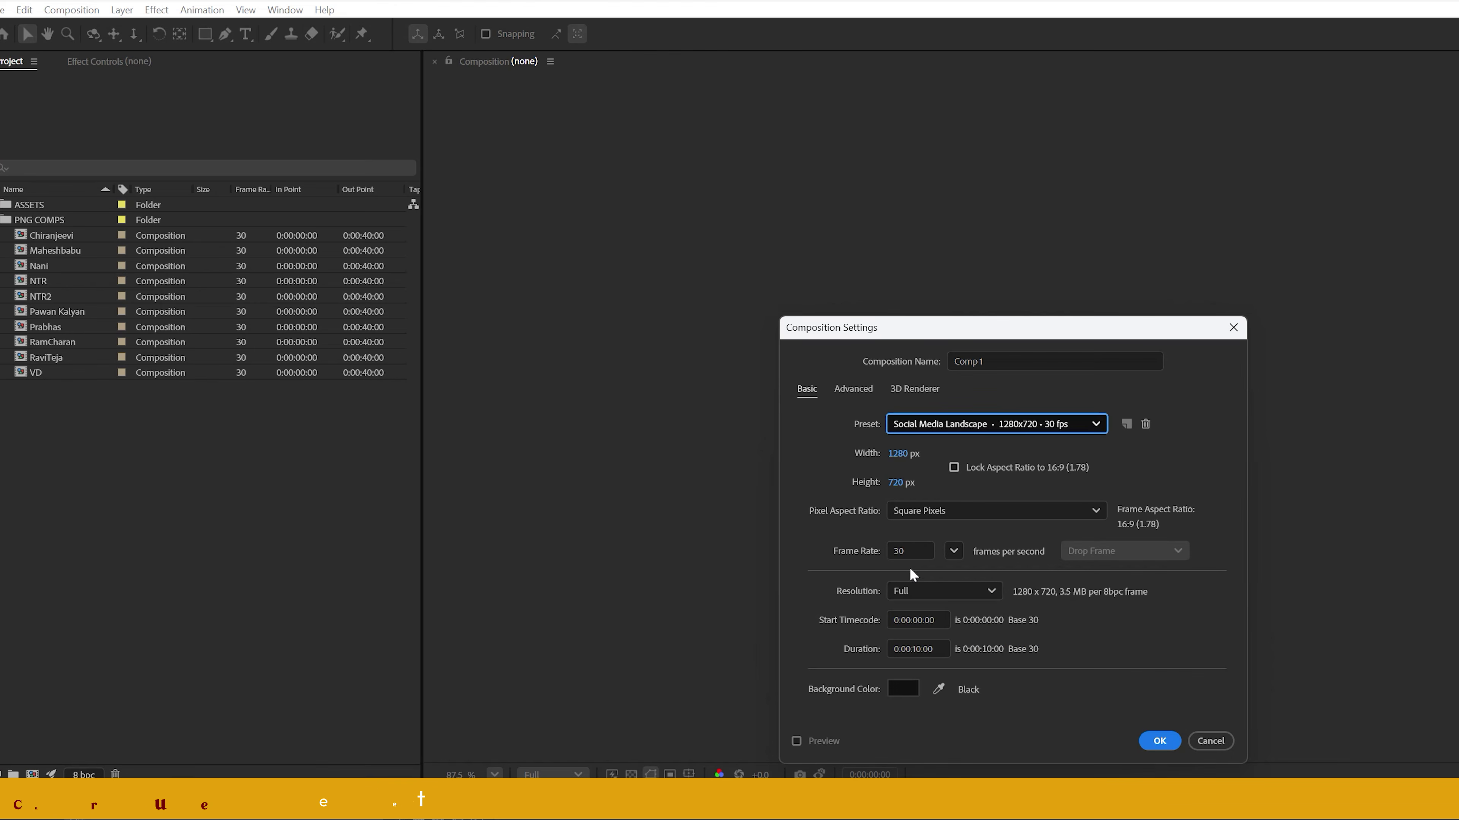
{"action": "left_click", "coordinate": [953, 550]}
{"action": "left_click", "coordinate": [988, 698]}
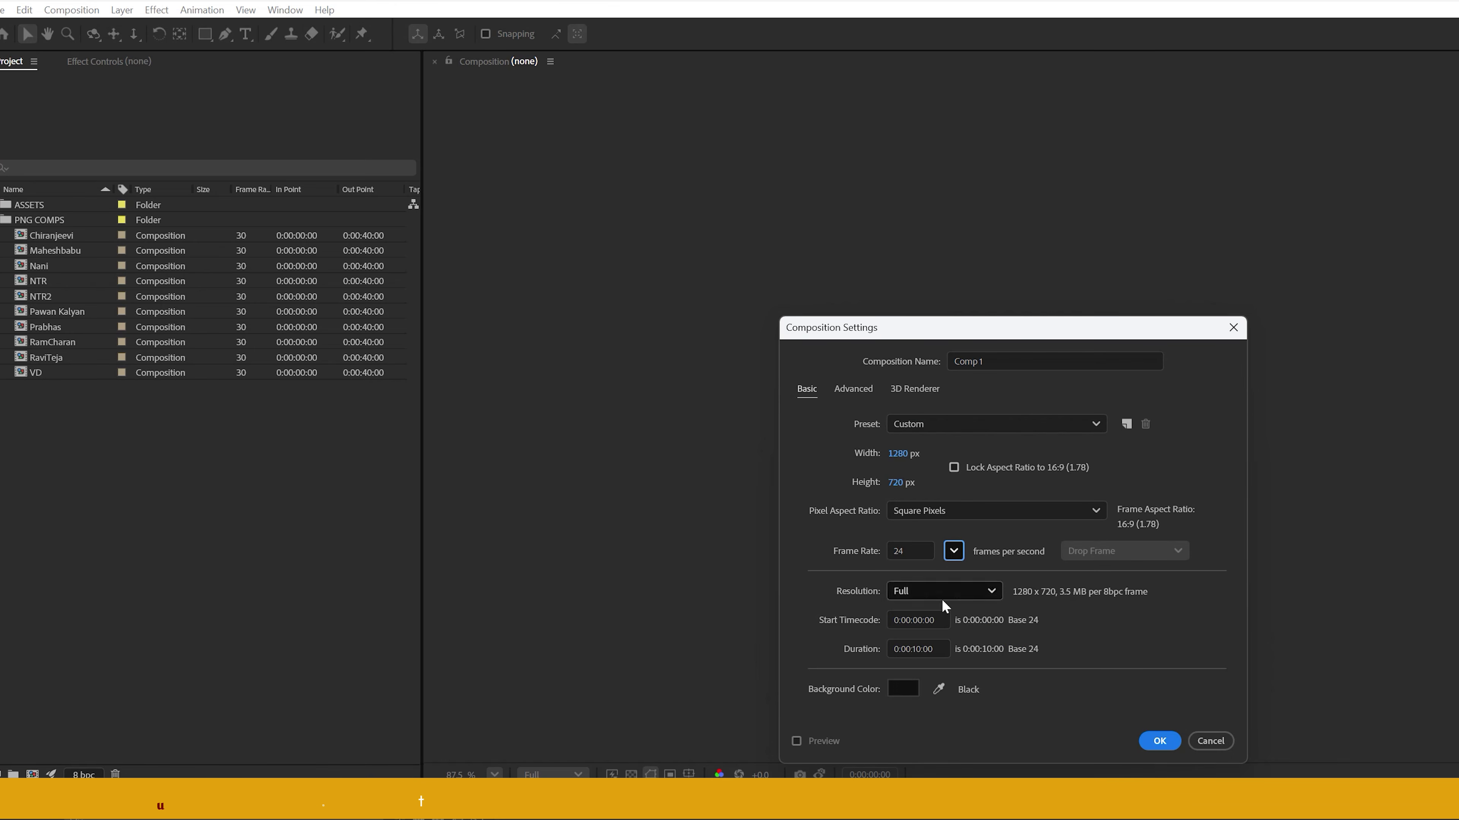
{"action": "left_click", "coordinate": [918, 650]}
{"action": "key", "text": "BackSpace"}
{"action": "type", "text": "3"}
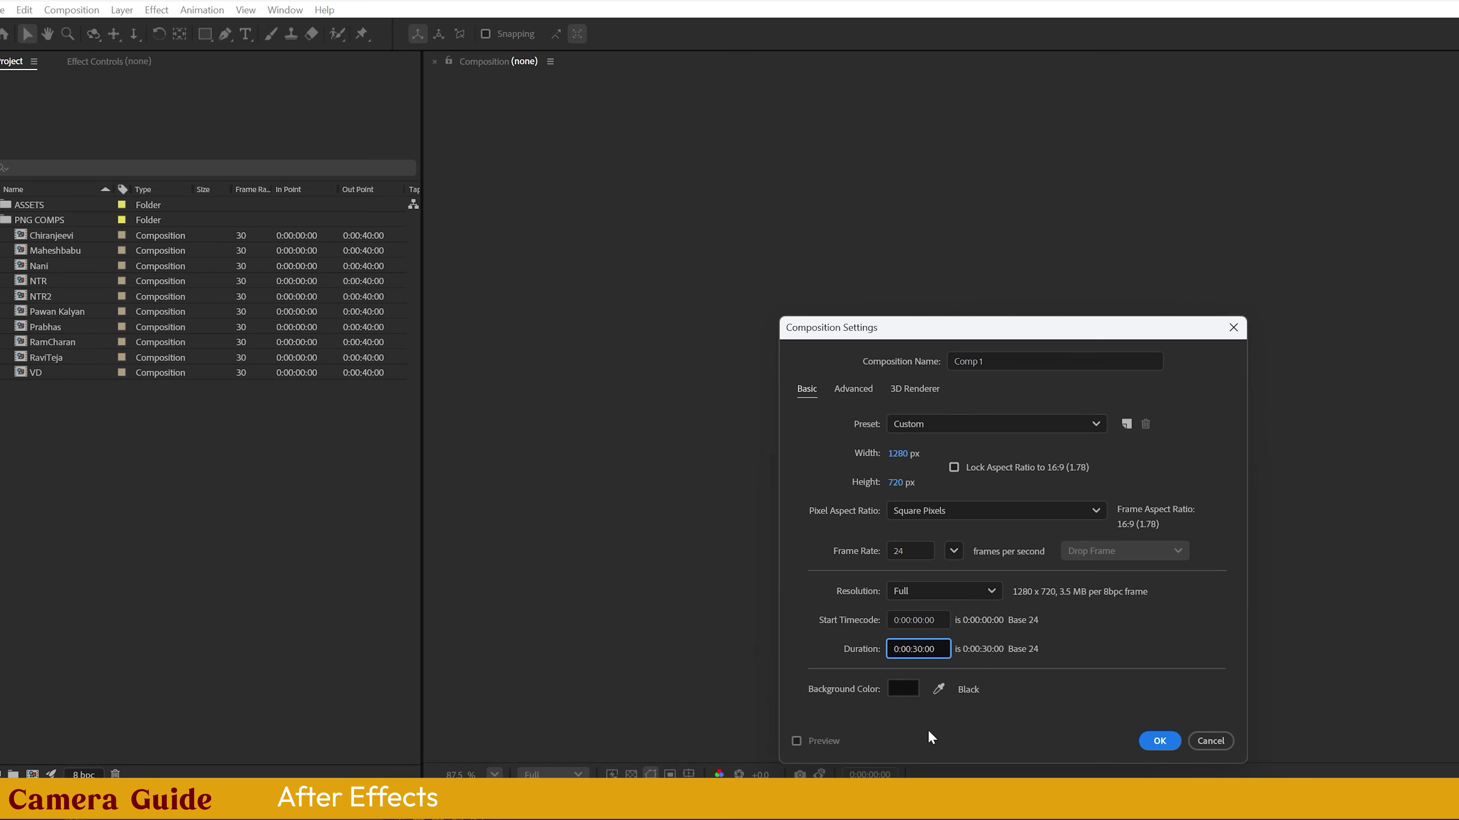
{"action": "left_click", "coordinate": [1159, 741]}
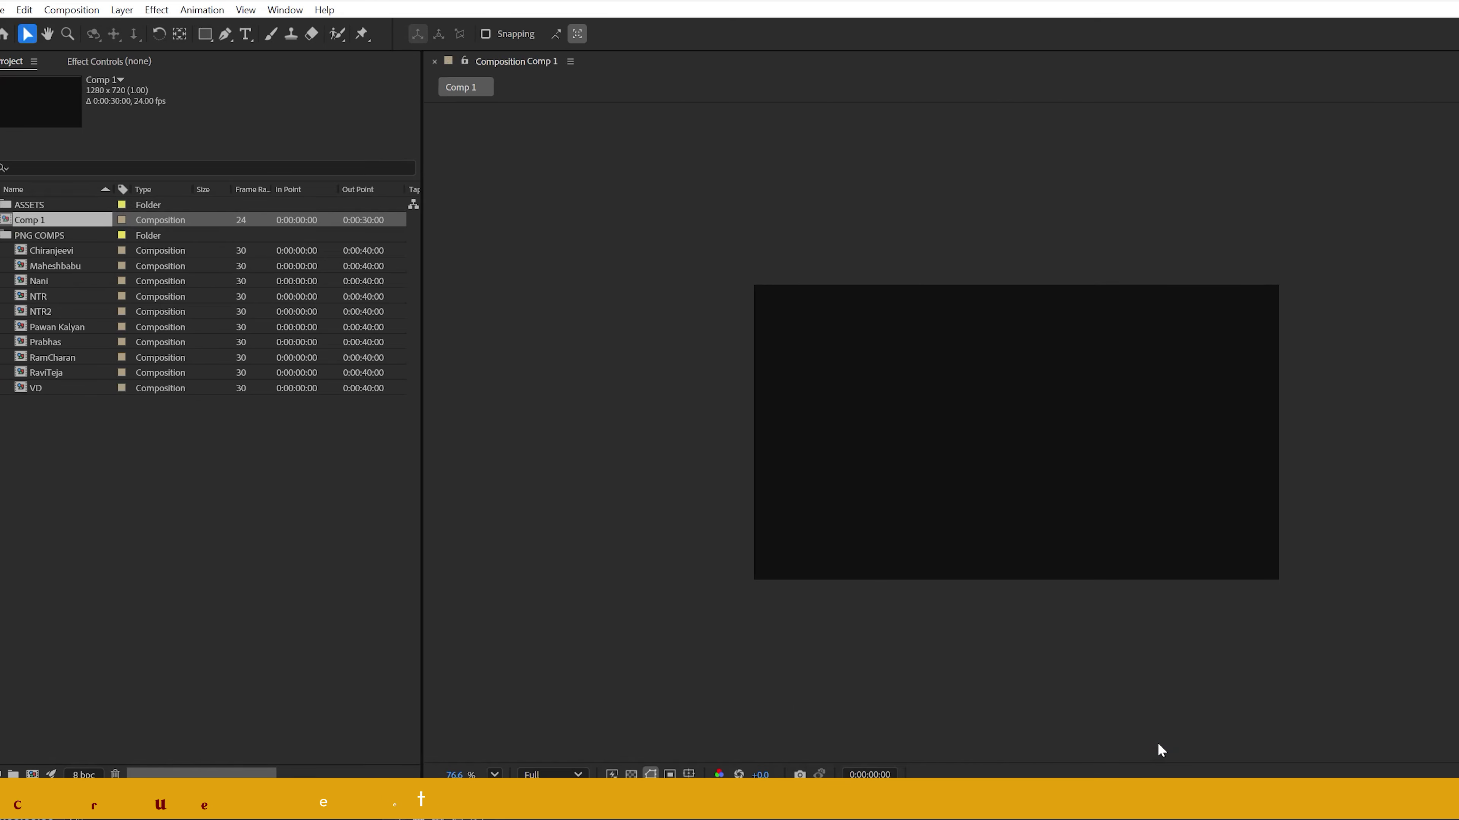
- Rename the new composition as CAMERA COMP
{"action": "left_click", "coordinate": [48, 219]}
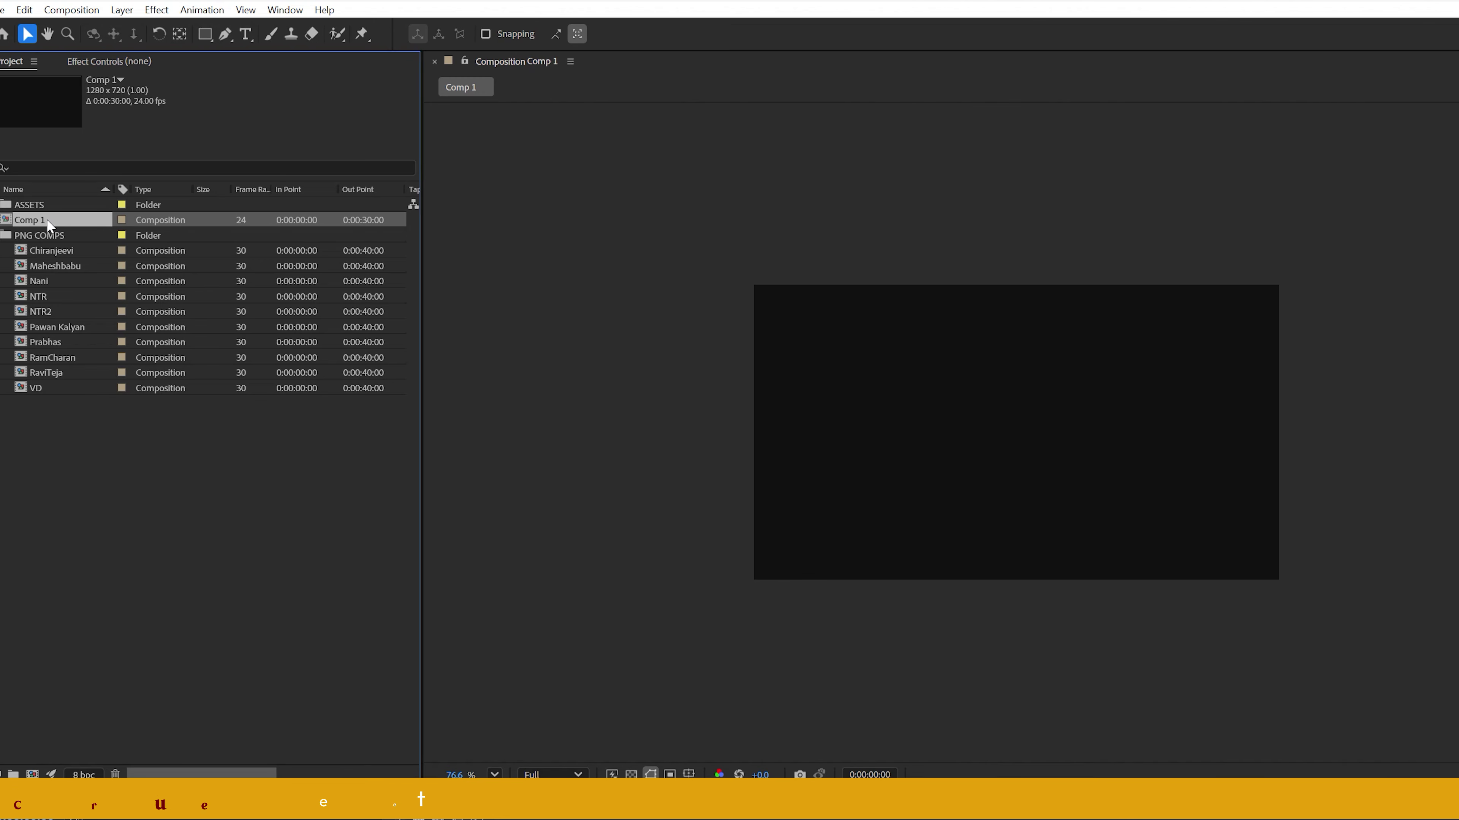
{"action": "key", "text": "Return"}
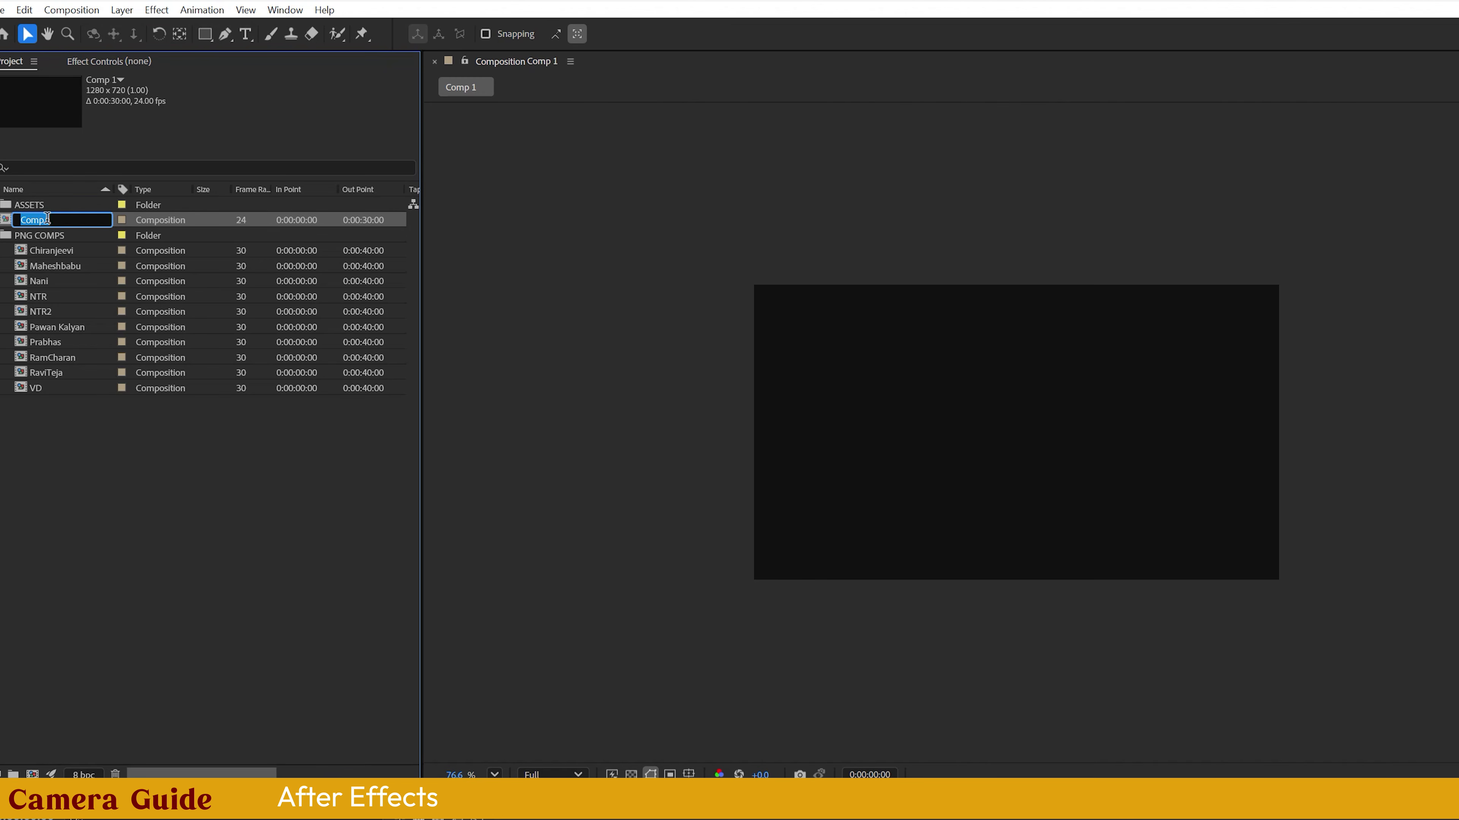
{"action": "type", "text": "CAMERA COMP"}
{"action": "left_click", "coordinate": [106, 441]}
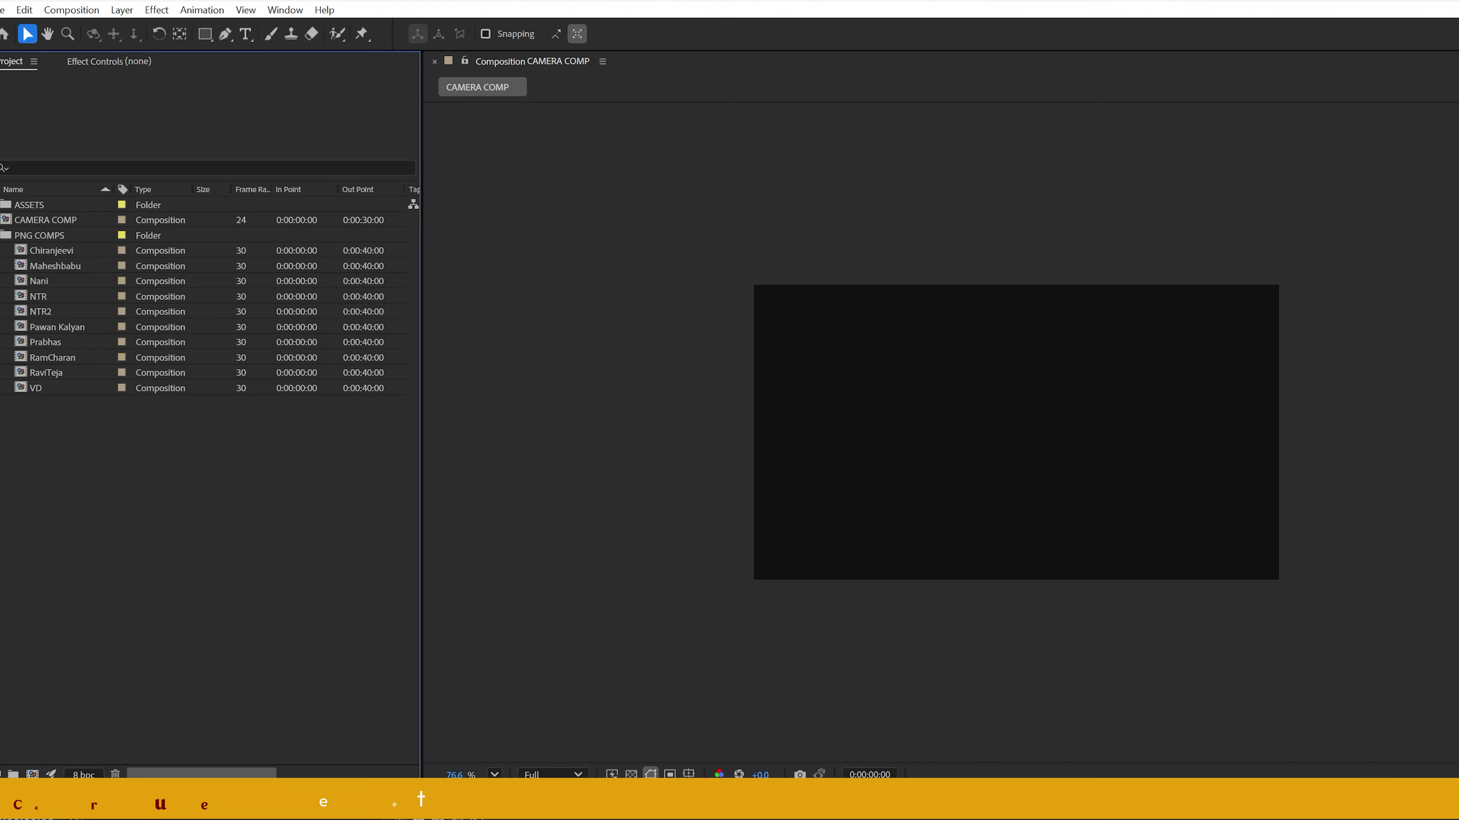
- Add all compositions from the PNG COMPS folder to CAMERA COMP as layers and set their scale to 50%
{"action": "left_click_drag", "start_coordinate": [175, 554], "coordinate": [91, 647]}
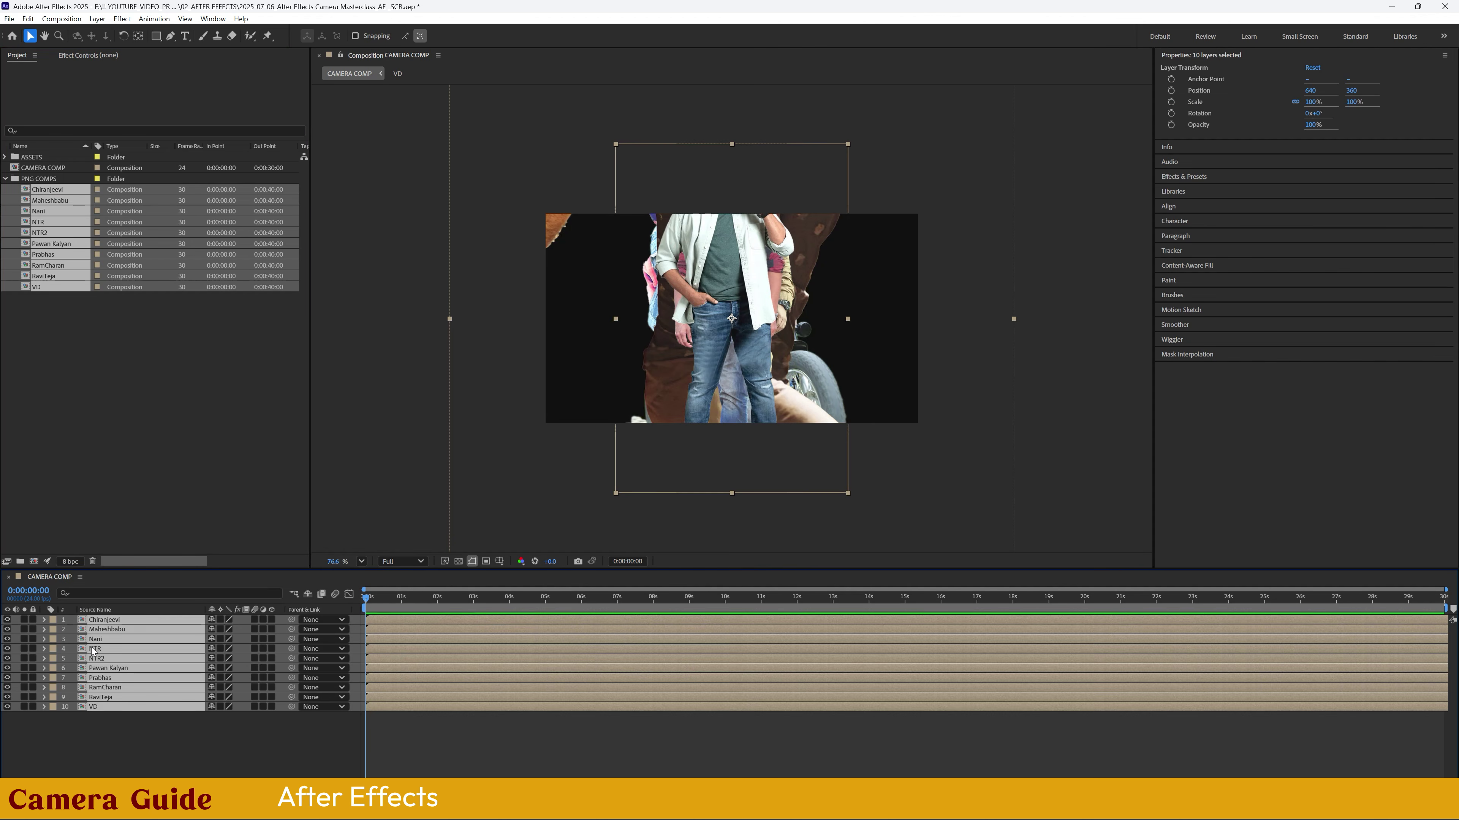
{"action": "scroll", "coordinate": [552, 465], "scroll_direction": "up", "scroll_amount": 1}
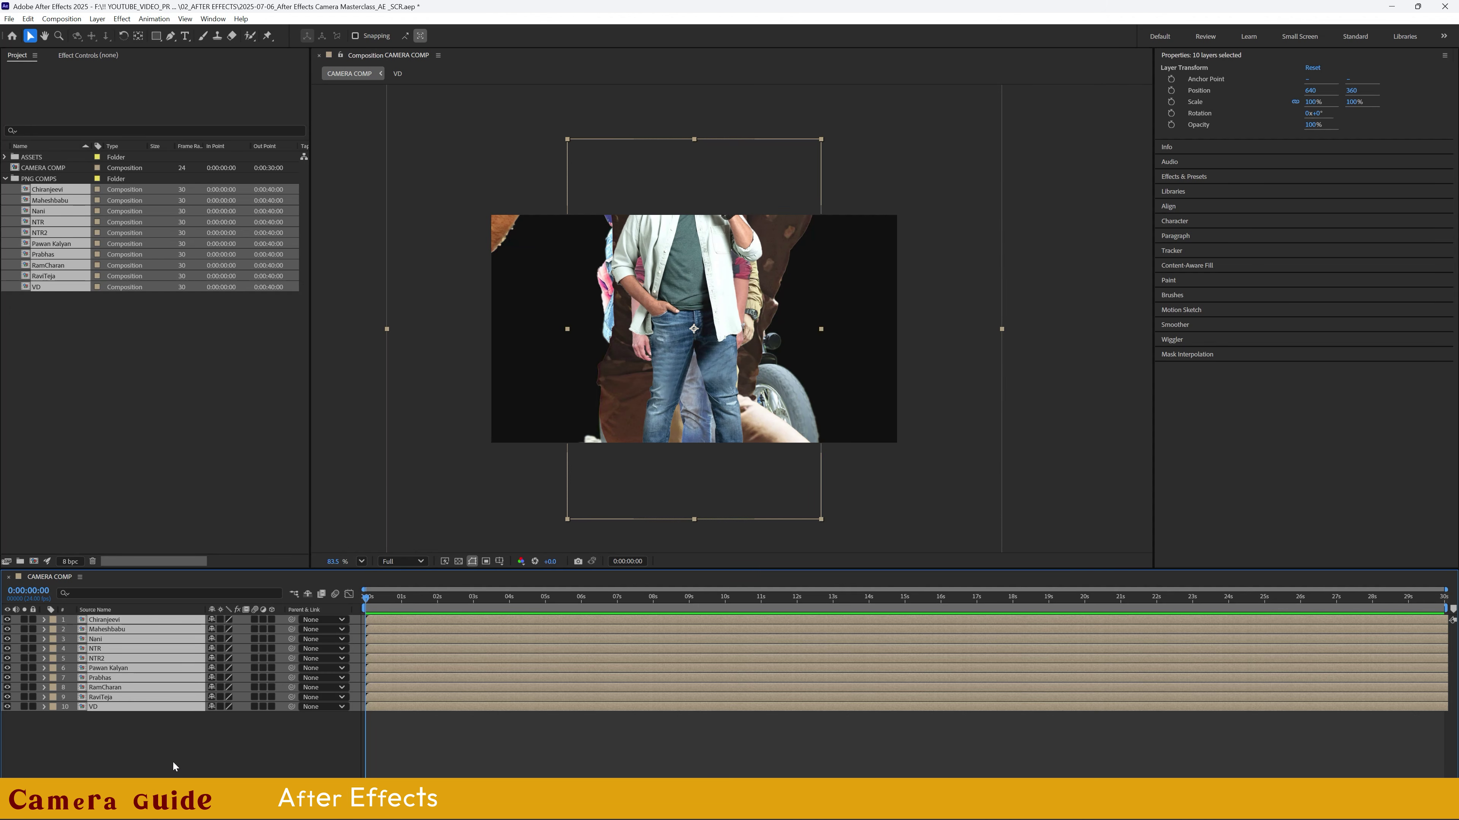
{"action": "key", "text": "s"}
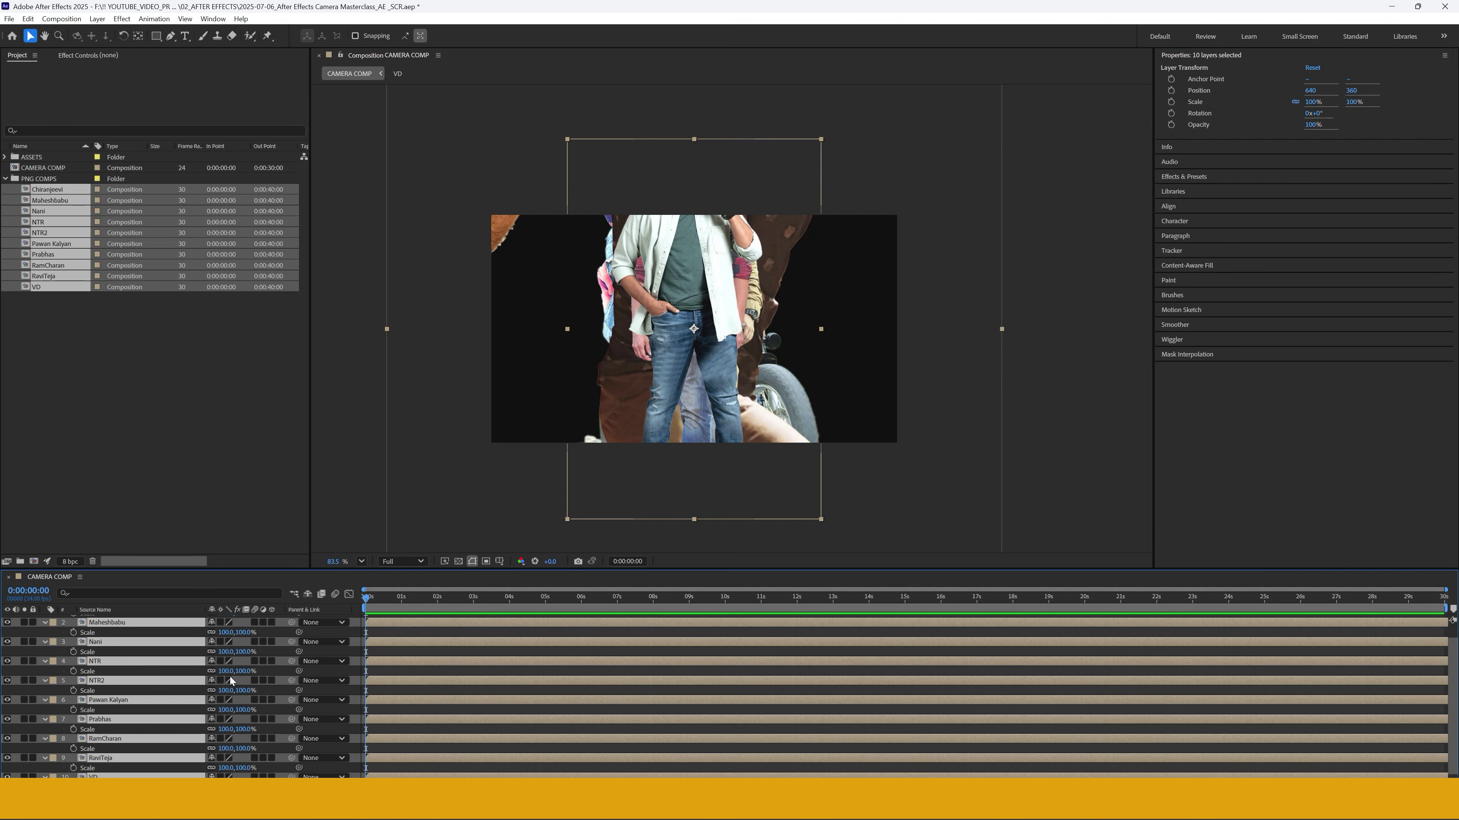
{"action": "left_click", "coordinate": [227, 651]}
{"action": "type", "text": "50"}
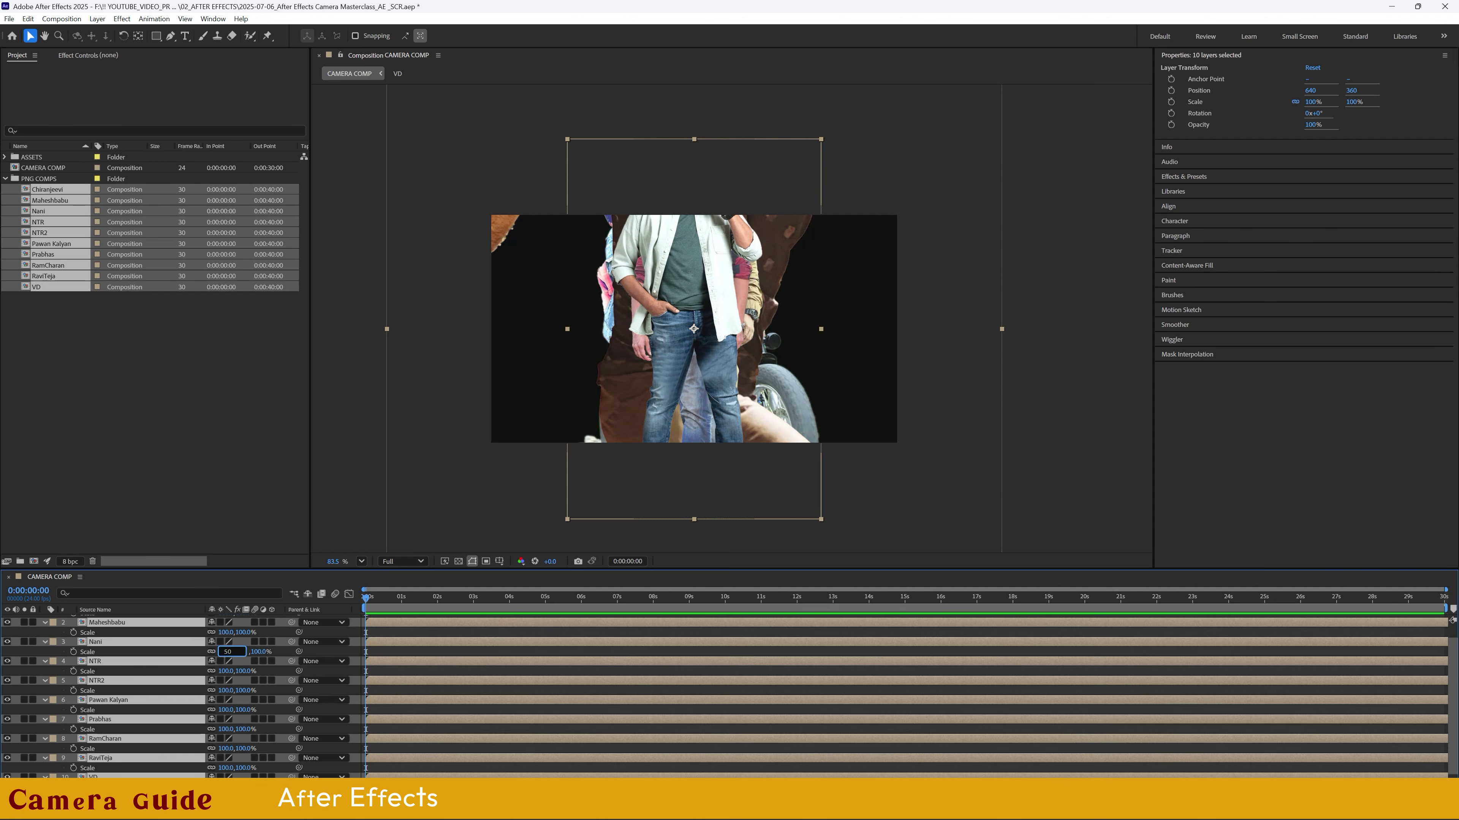
{"action": "key", "text": "Return"}
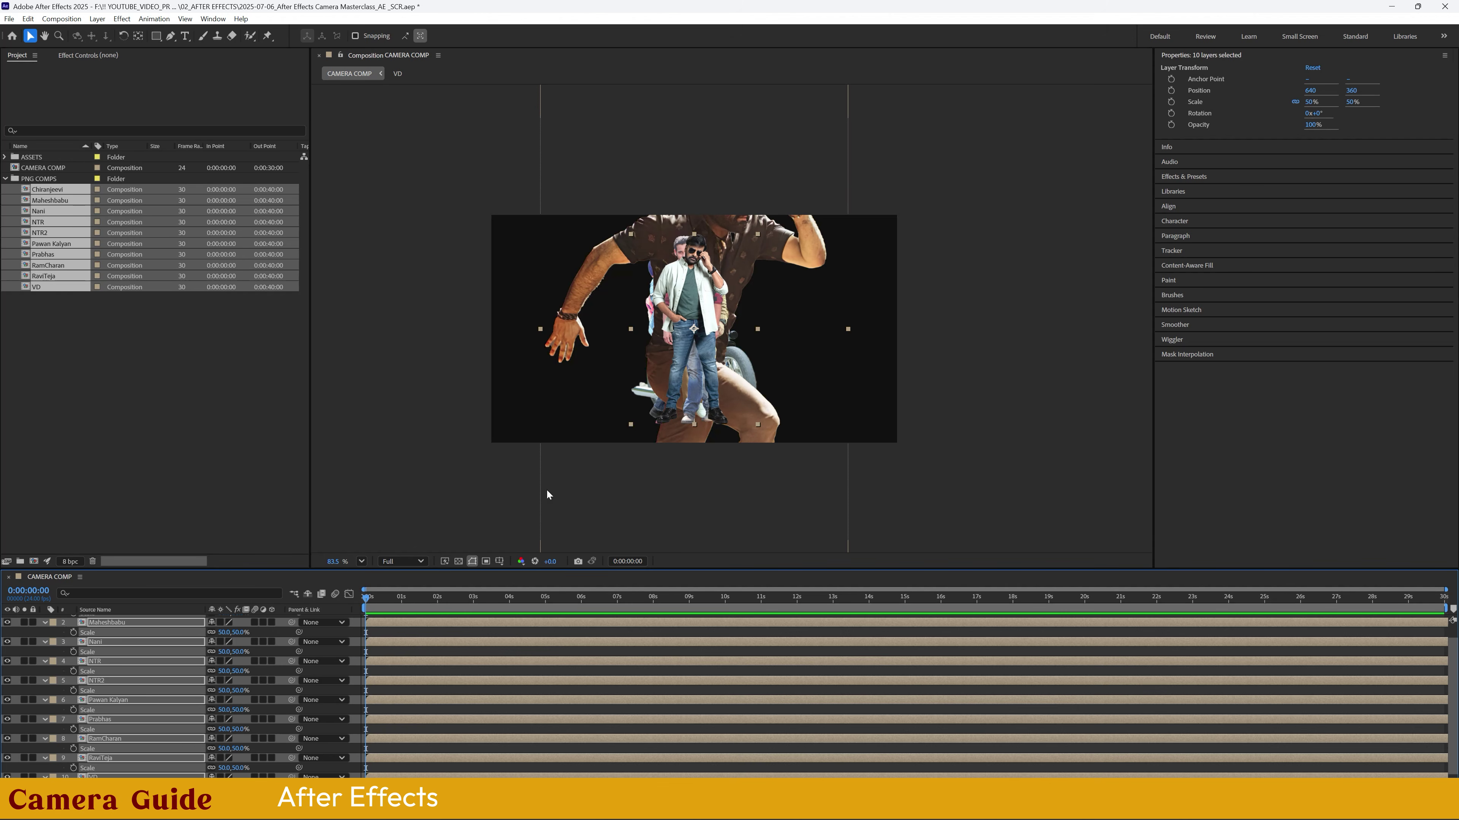
- Delete the NTR composition from the PNG COMPS folder, along with its layer in CAMERA COMP
{"action": "left_click", "coordinate": [108, 410]}
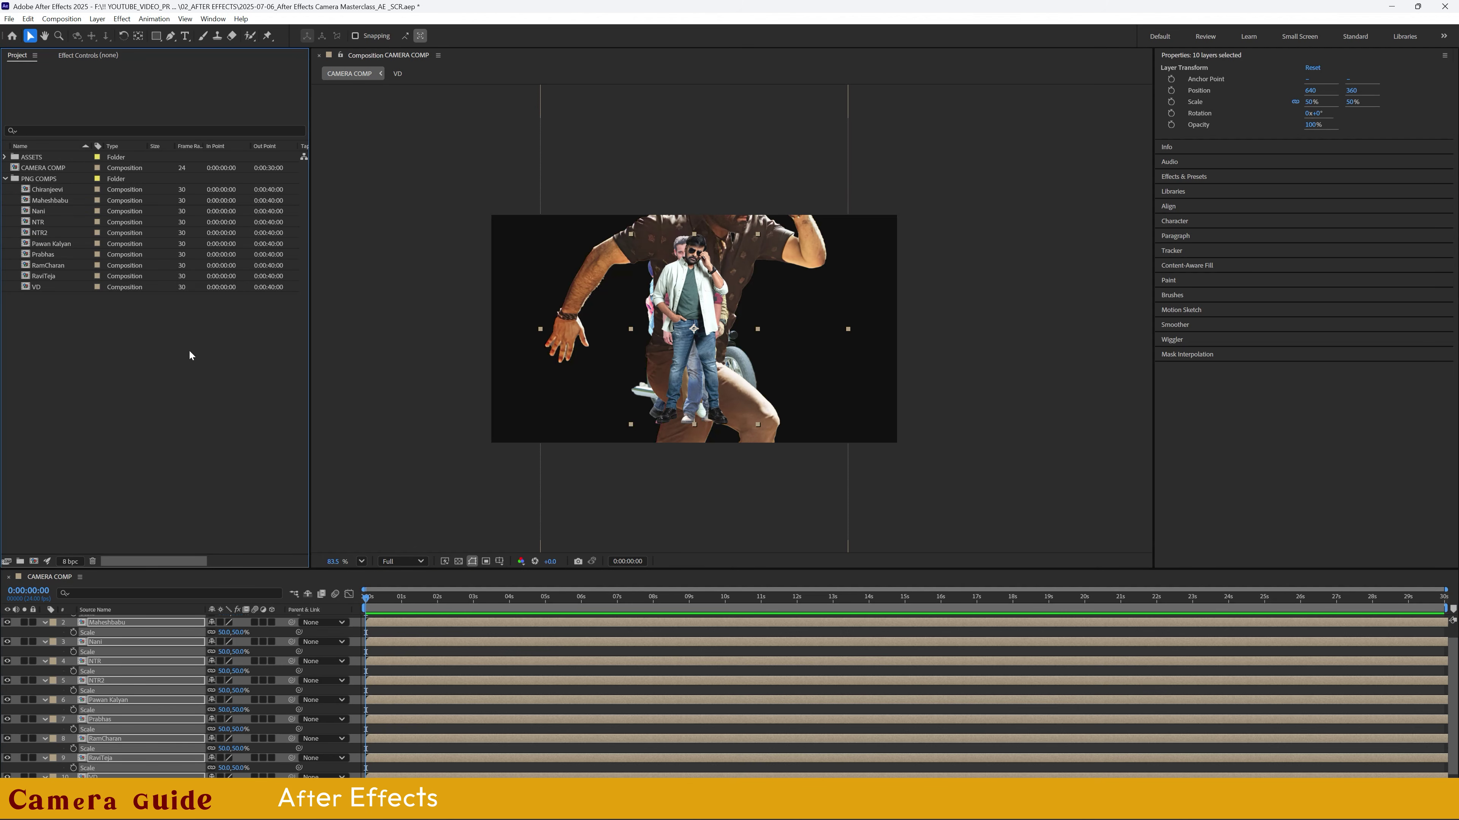
{"action": "left_click", "coordinate": [43, 222]}
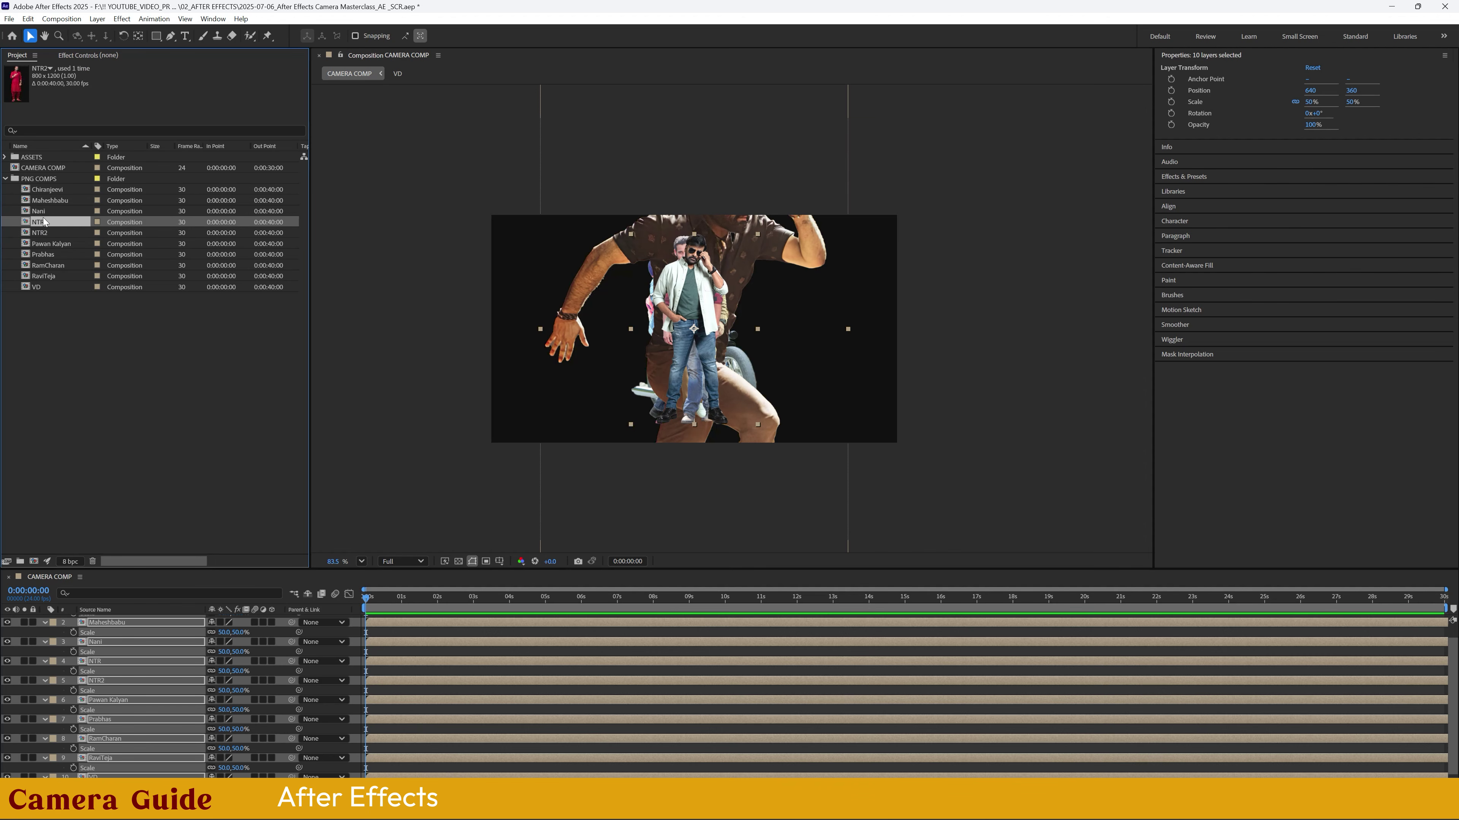
{"action": "left_click", "coordinate": [43, 233]}
{"action": "left_click", "coordinate": [44, 222]}
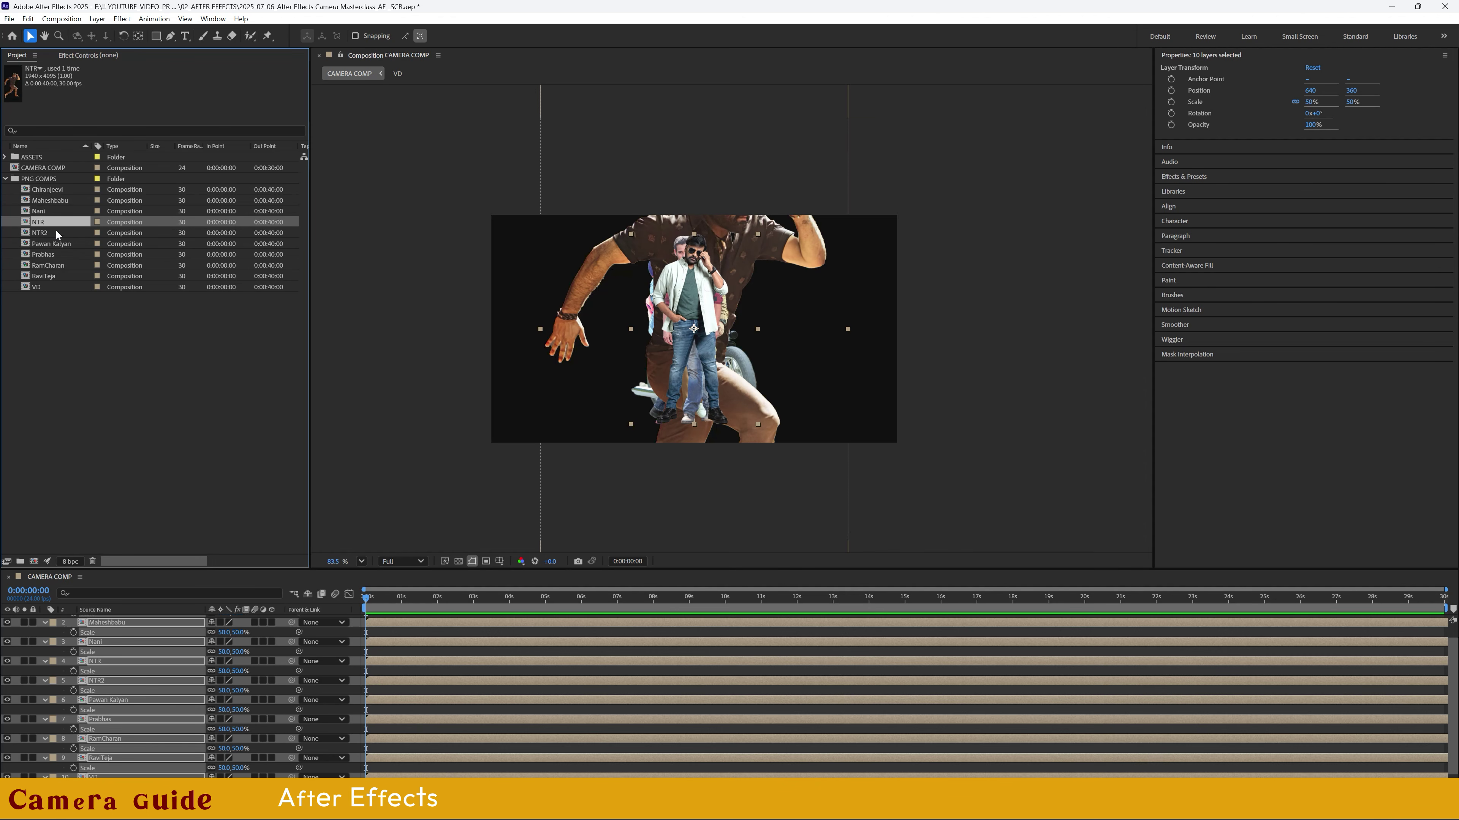
{"action": "key", "text": "Delete"}
{"action": "key", "text": "Return"}
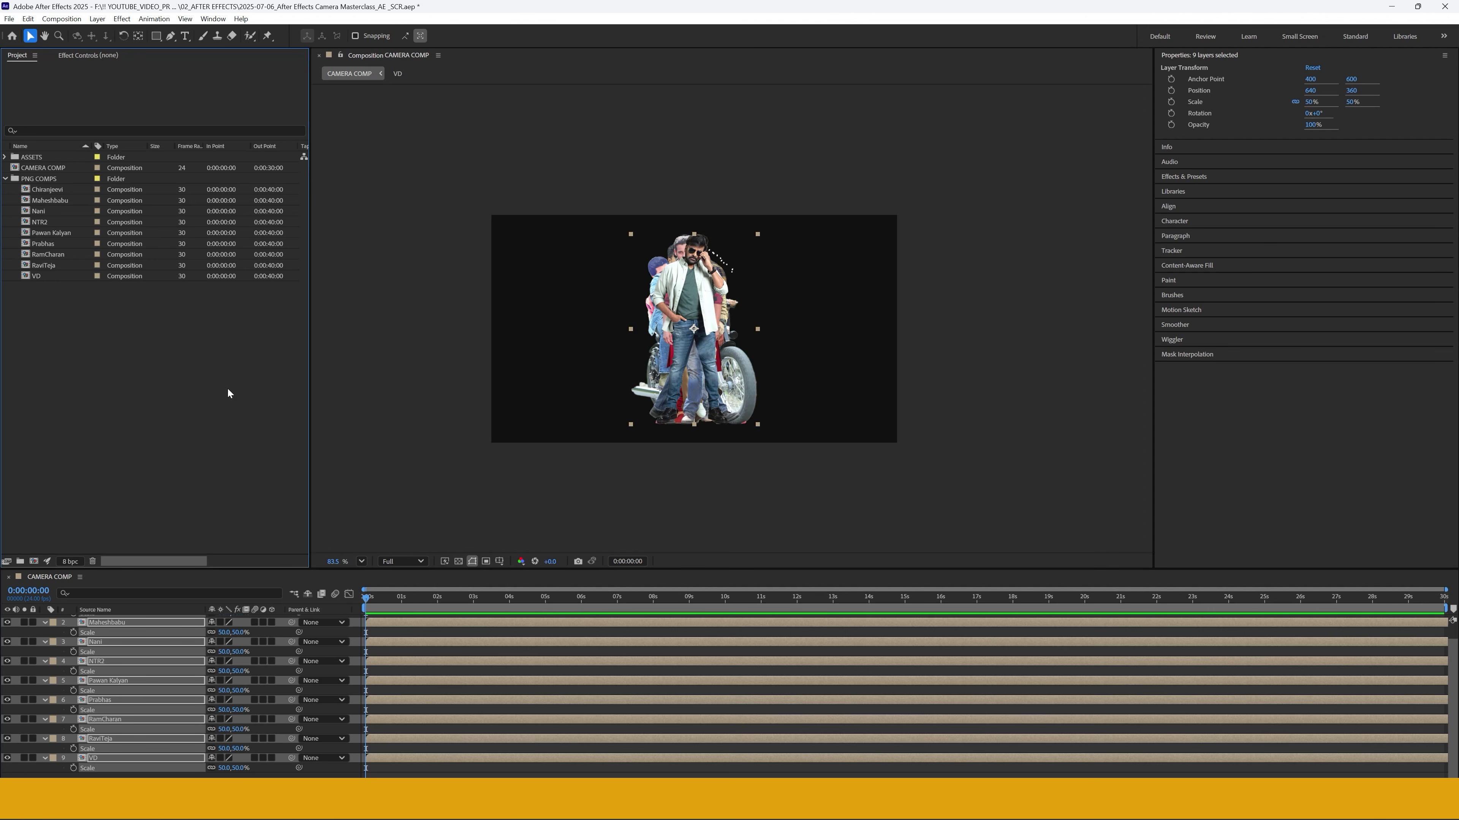
{"action": "left_click_drag", "start_coordinate": [85, 320], "coordinate": [63, 185]}
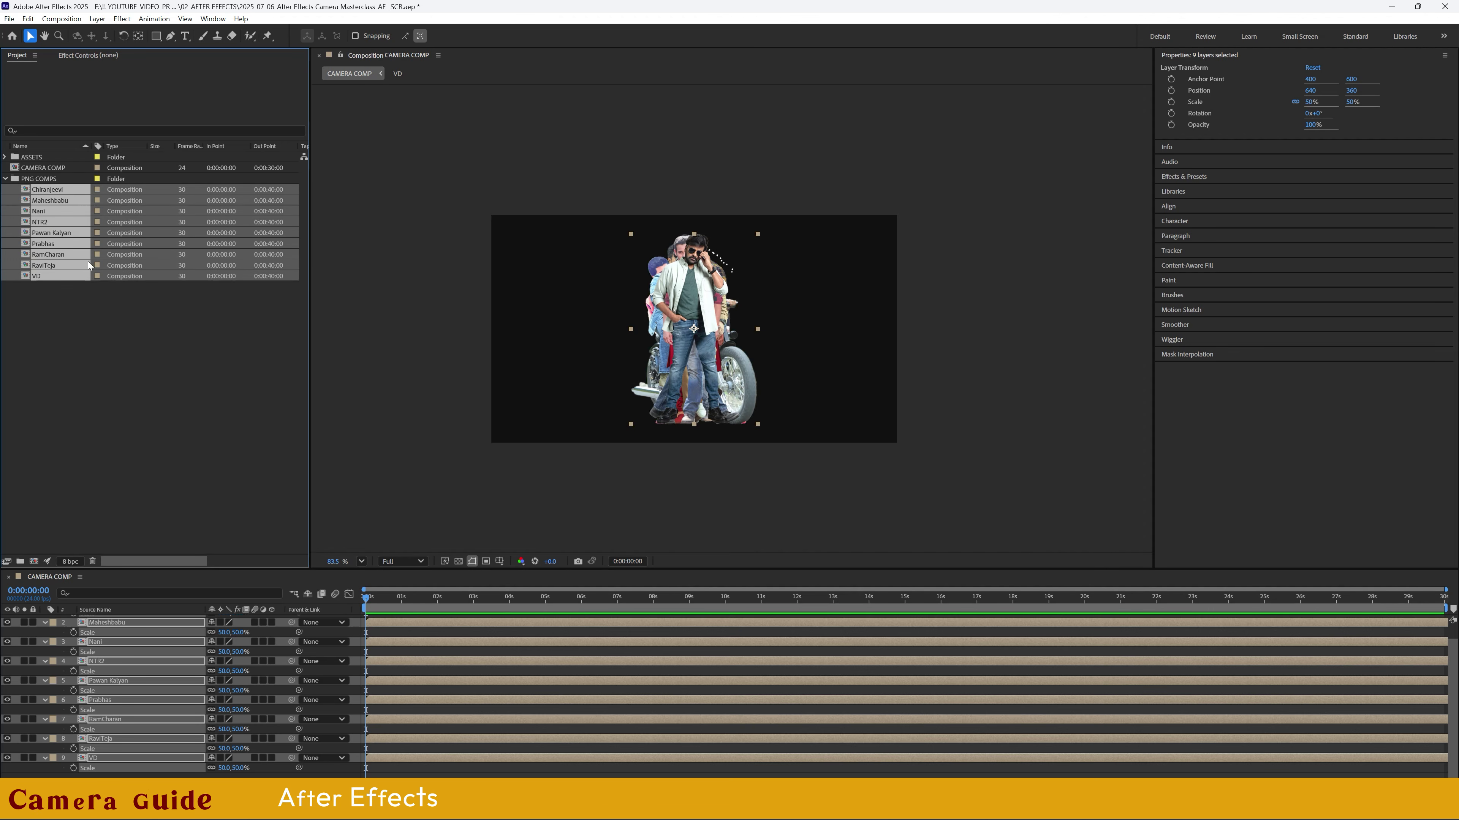
{"action": "left_click", "coordinate": [109, 373]}
{"action": "left_click_drag", "start_coordinate": [117, 396], "coordinate": [41, 183]}
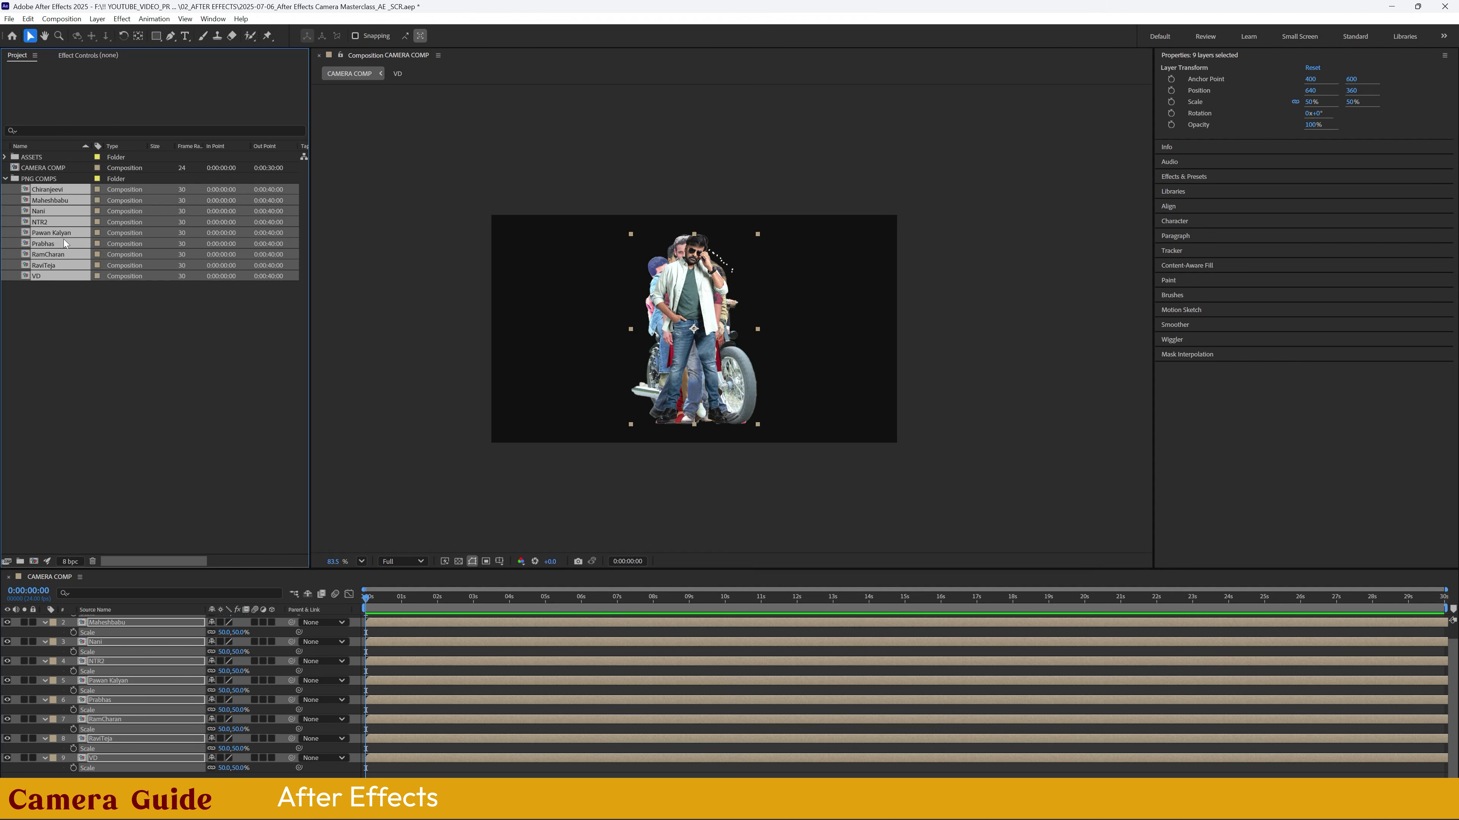
{"action": "left_click", "coordinate": [97, 313]}
{"action": "left_click_drag", "start_coordinate": [64, 344], "coordinate": [39, 187]}
{"action": "left_click", "coordinate": [108, 368]}
{"action": "left_click_drag", "start_coordinate": [110, 379], "coordinate": [51, 202]}
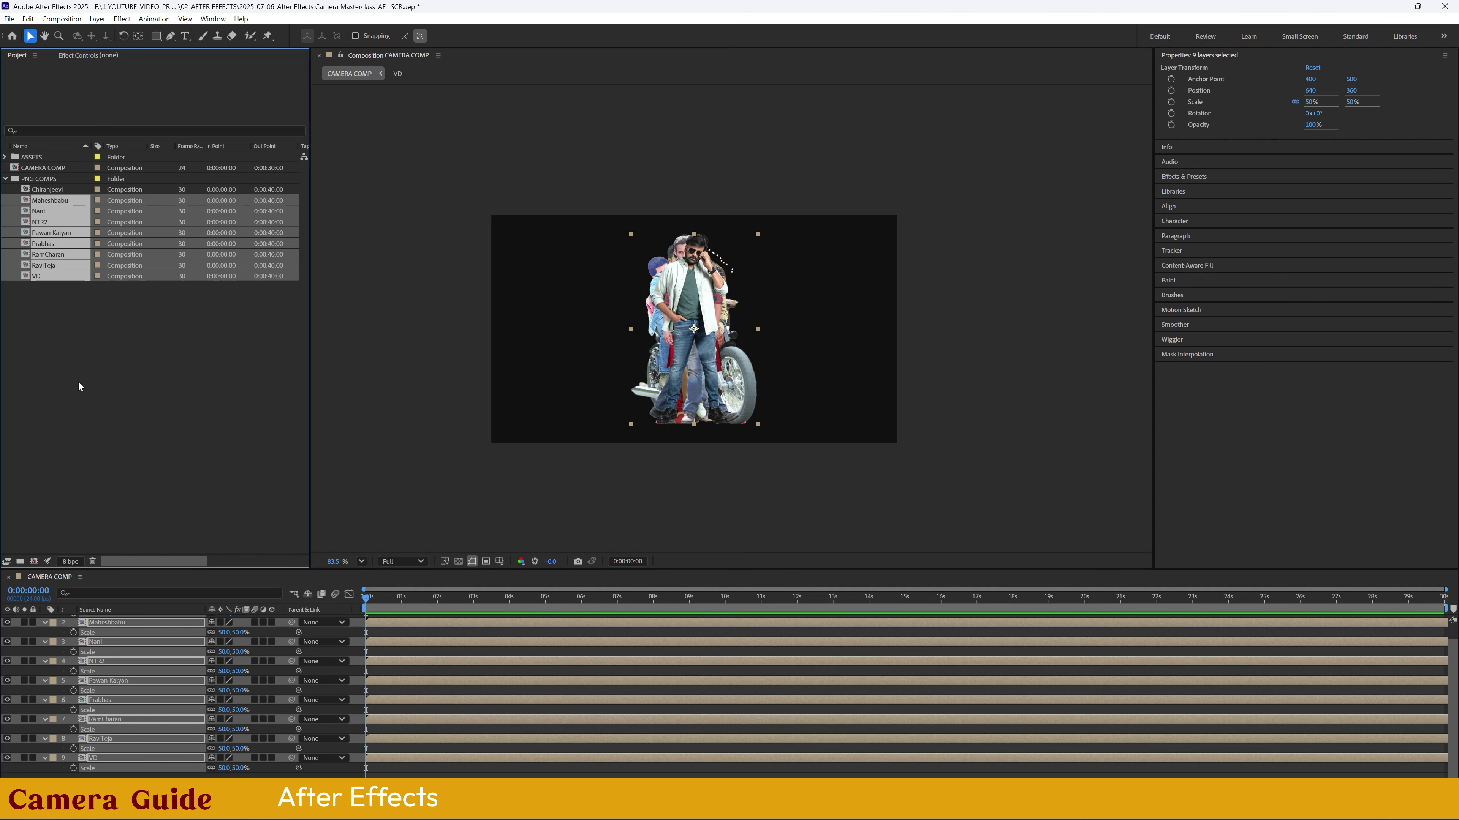
{"action": "left_click", "coordinate": [122, 396]}
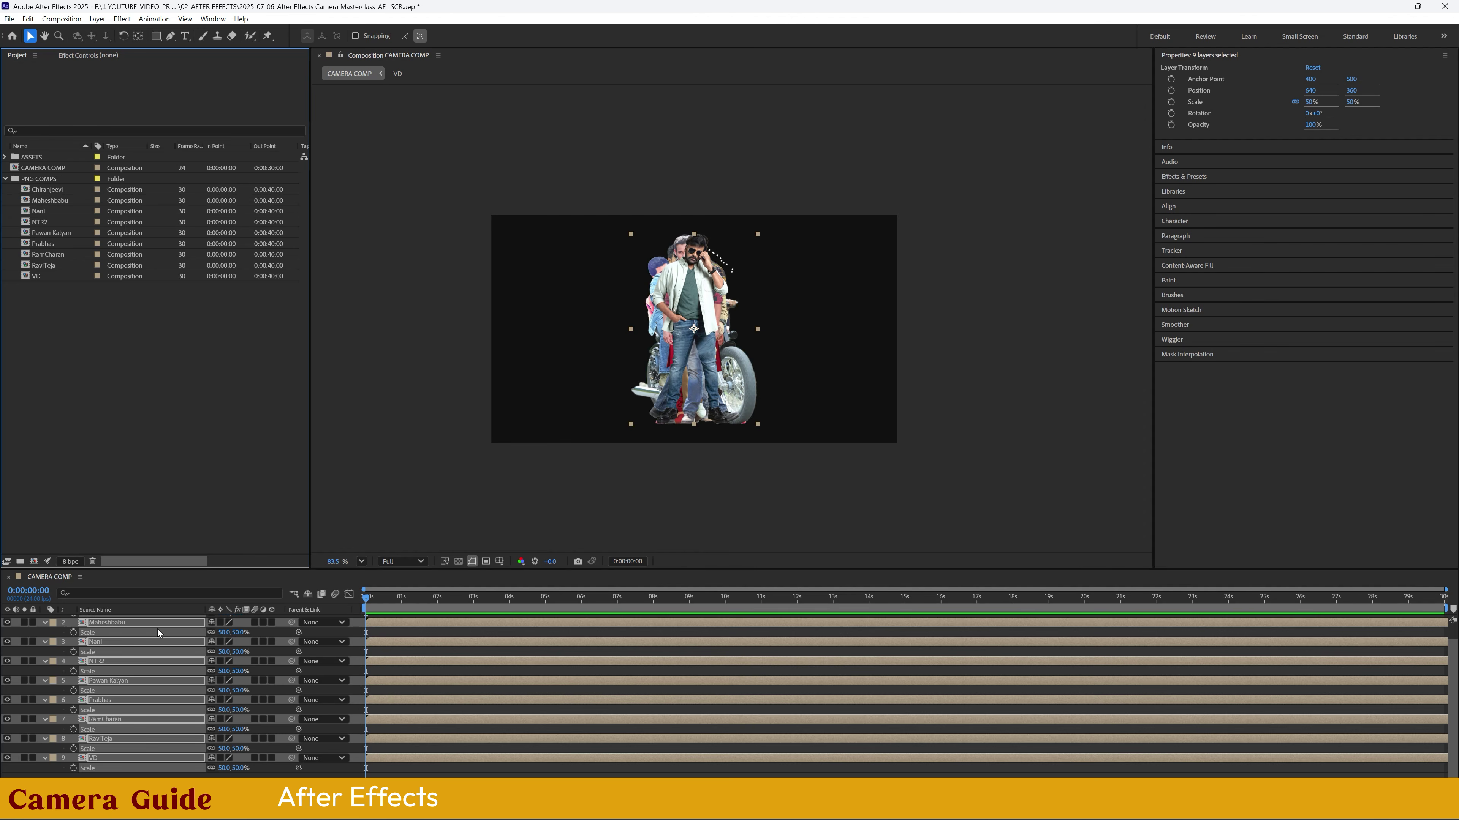
- Make all layers in CAMERA COMP 3D with their properties collapsed, and select the Maheshbabu layer
{"action": "left_click", "coordinate": [271, 622]}
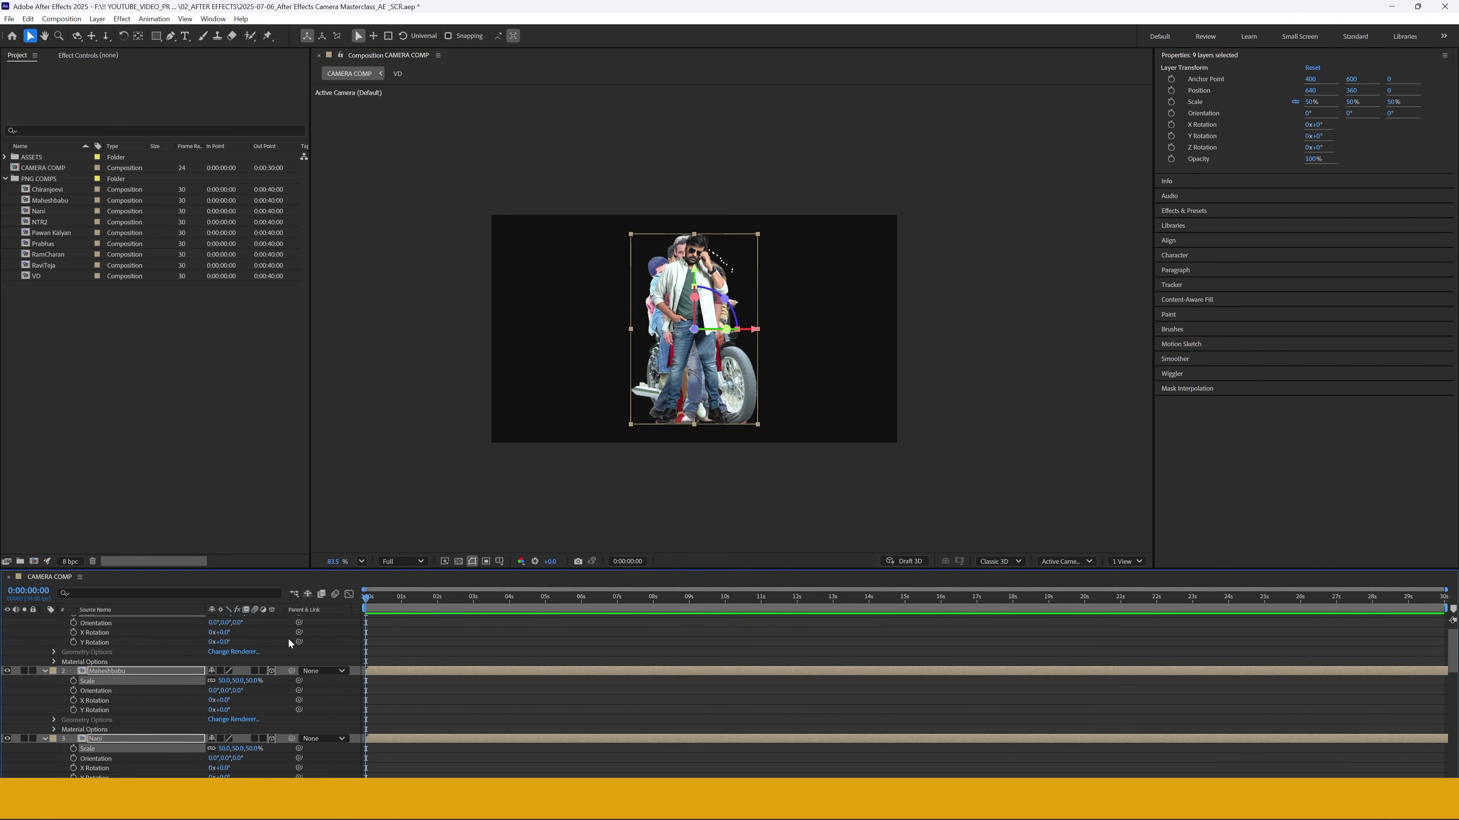
{"action": "scroll", "coordinate": [89, 671], "scroll_direction": "up", "scroll_amount": 1}
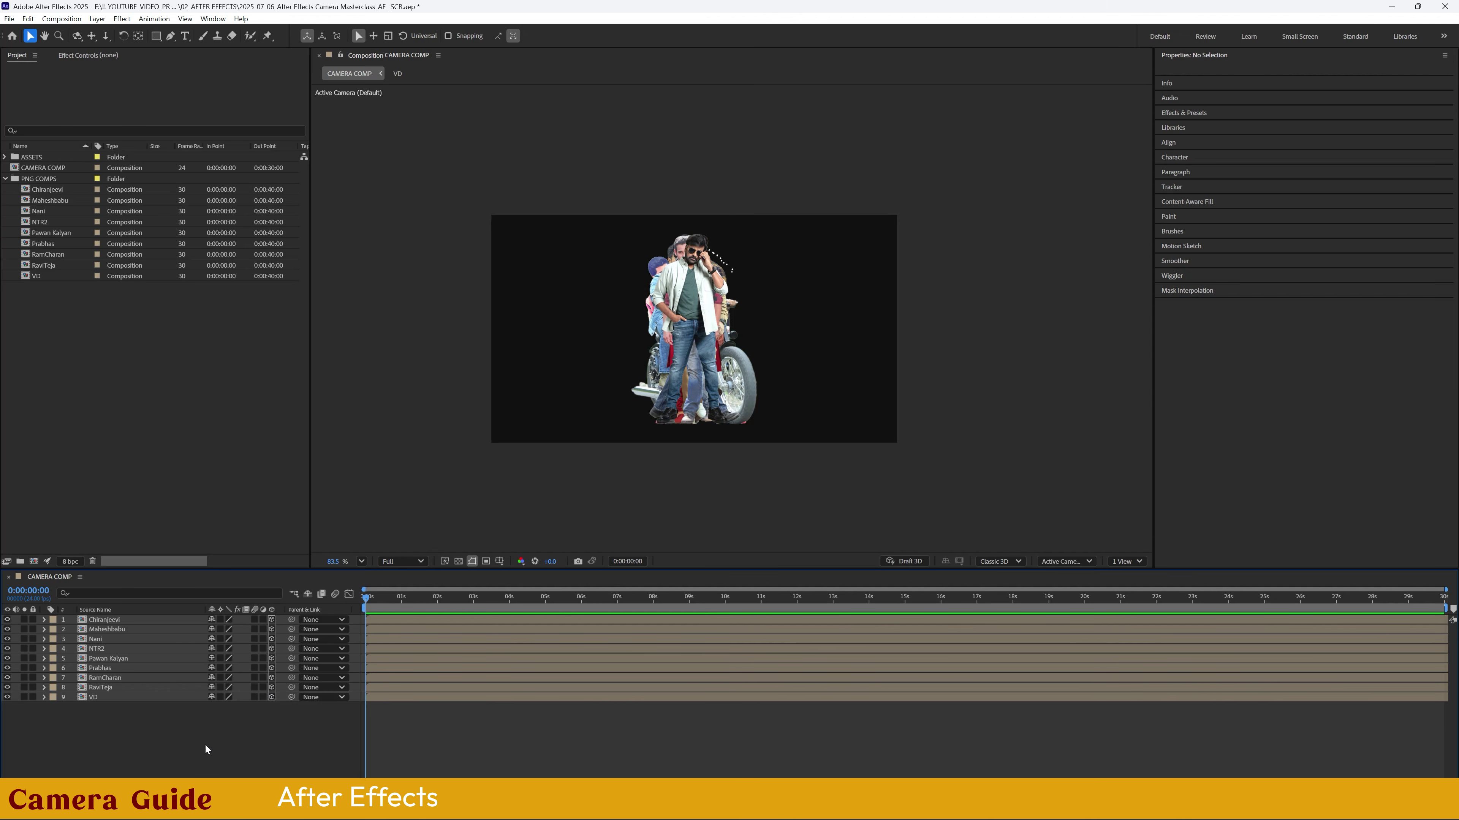
{"action": "left_click", "coordinate": [109, 628]}
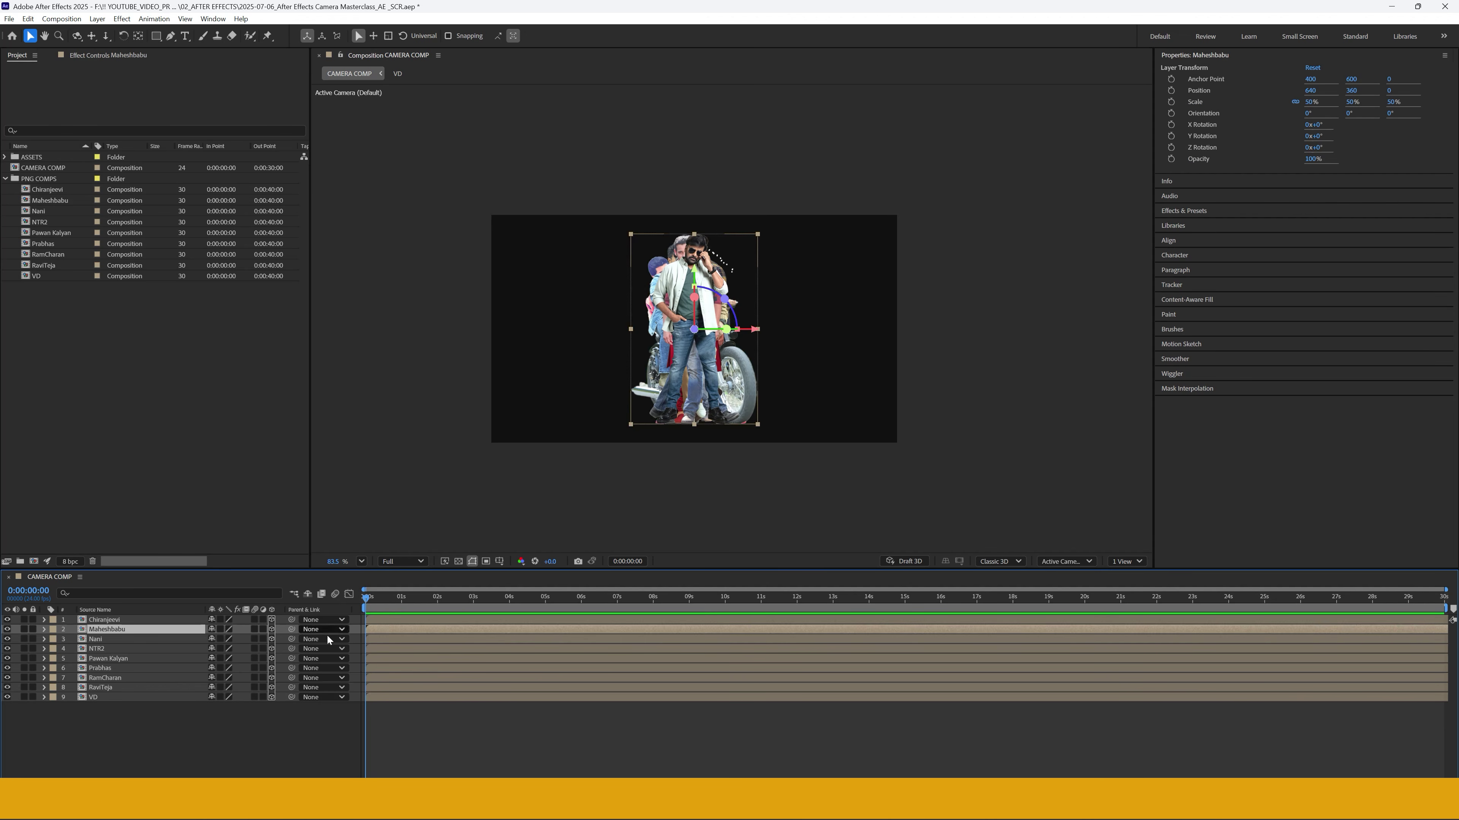
- Select all nine layers in CAMERA COMP and reveal their Position properties
{"action": "left_click", "coordinate": [160, 705]}
{"action": "left_click", "coordinate": [109, 620]}
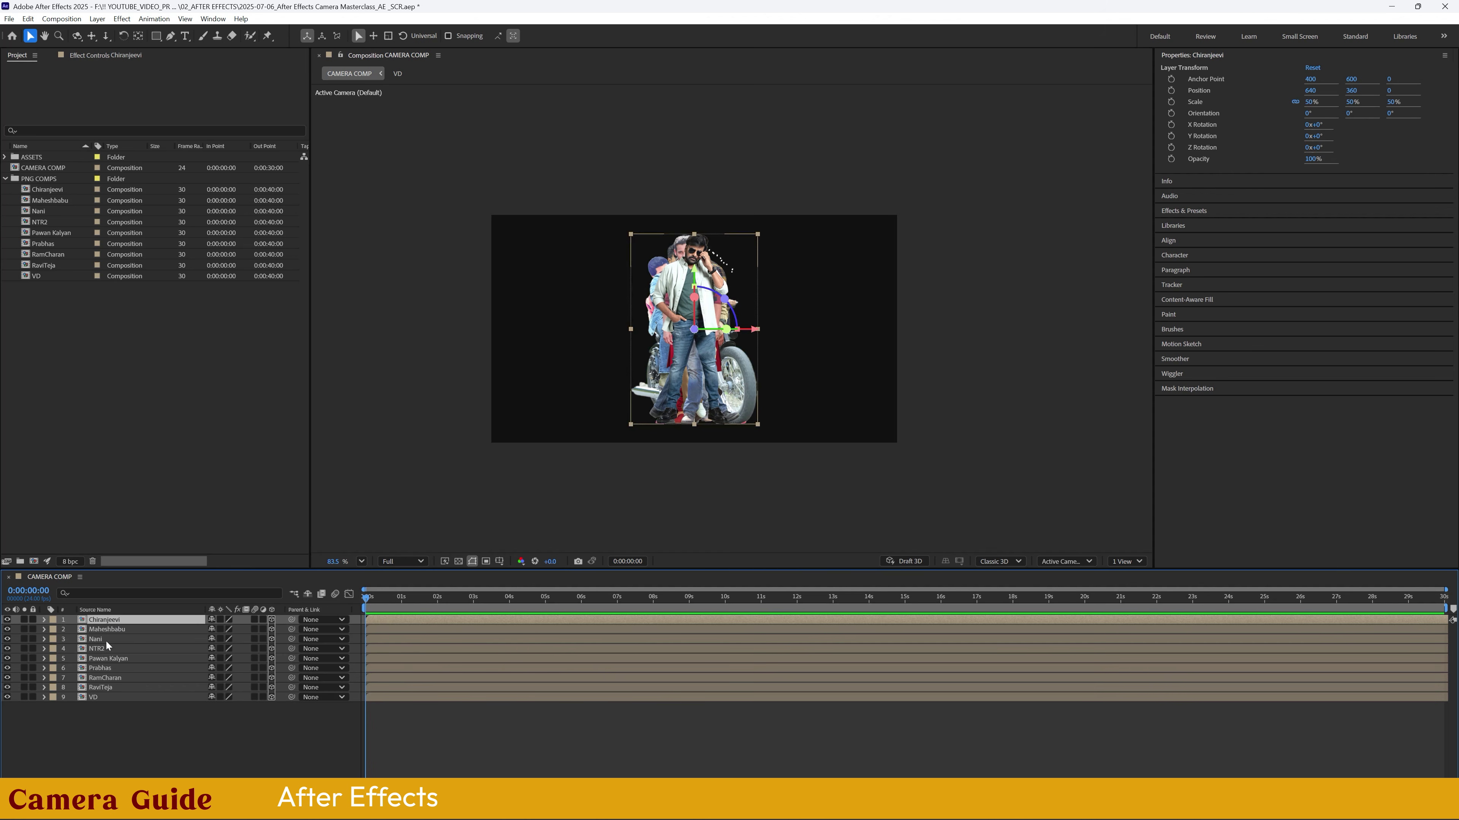
{"action": "left_click", "coordinate": [107, 736]}
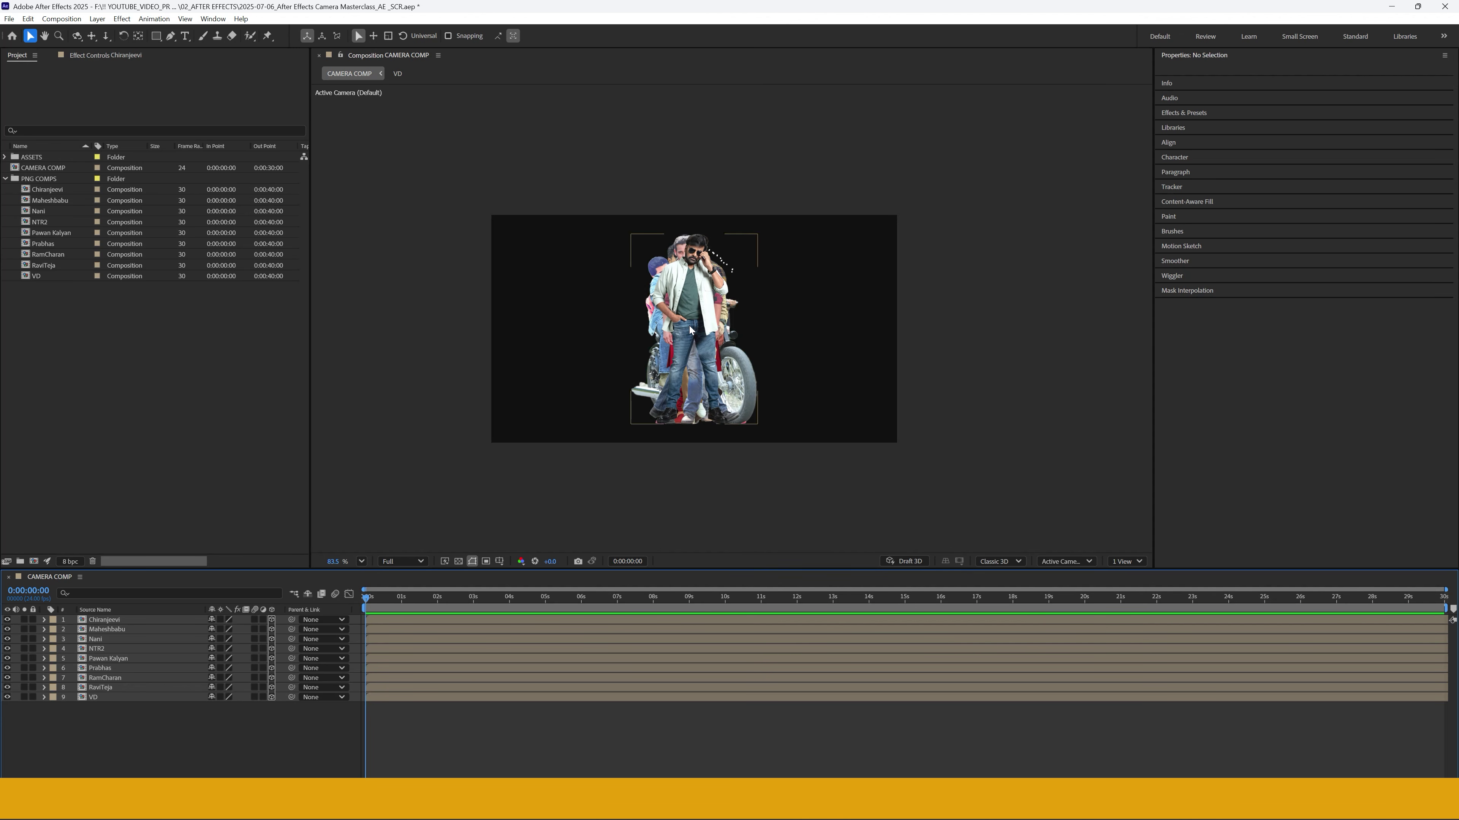
{"action": "left_click_drag", "start_coordinate": [149, 741], "coordinate": [107, 617]}
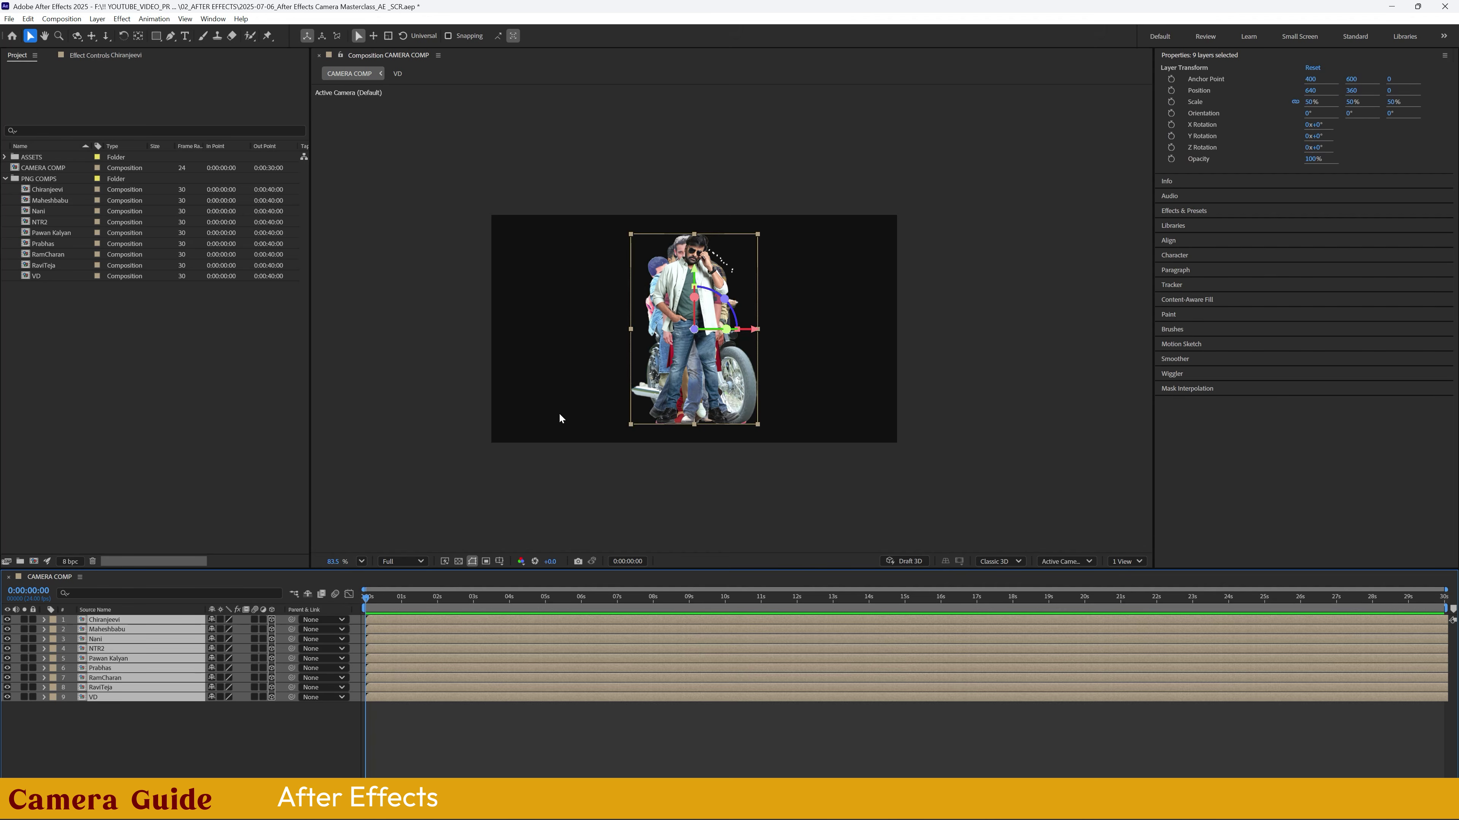
{"action": "key", "text": "p"}
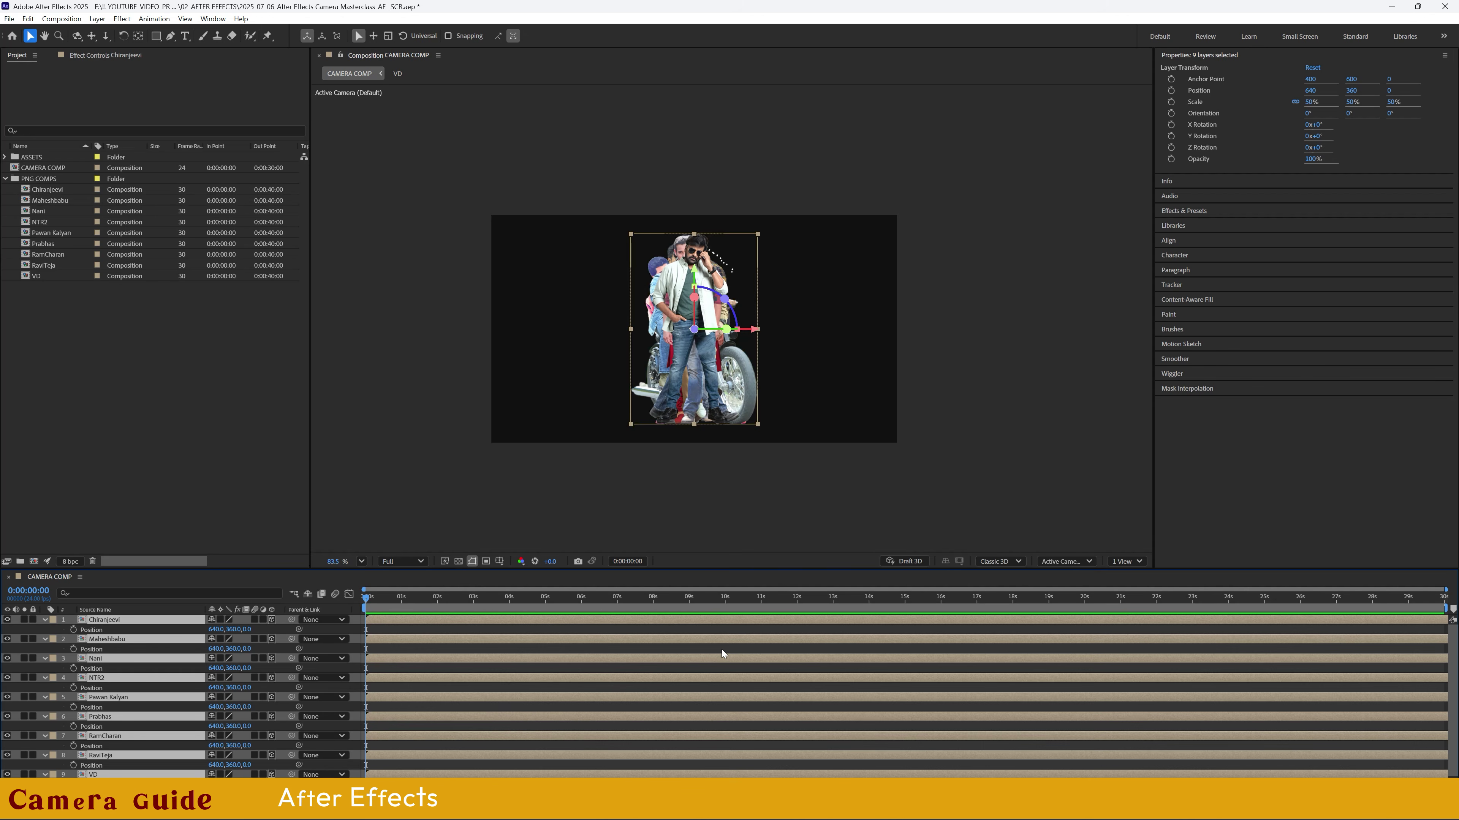
- Set the Z position of the Maheshbabu layer to 1000 and of the Nani layer to 2000
{"action": "left_click", "coordinate": [114, 622]}
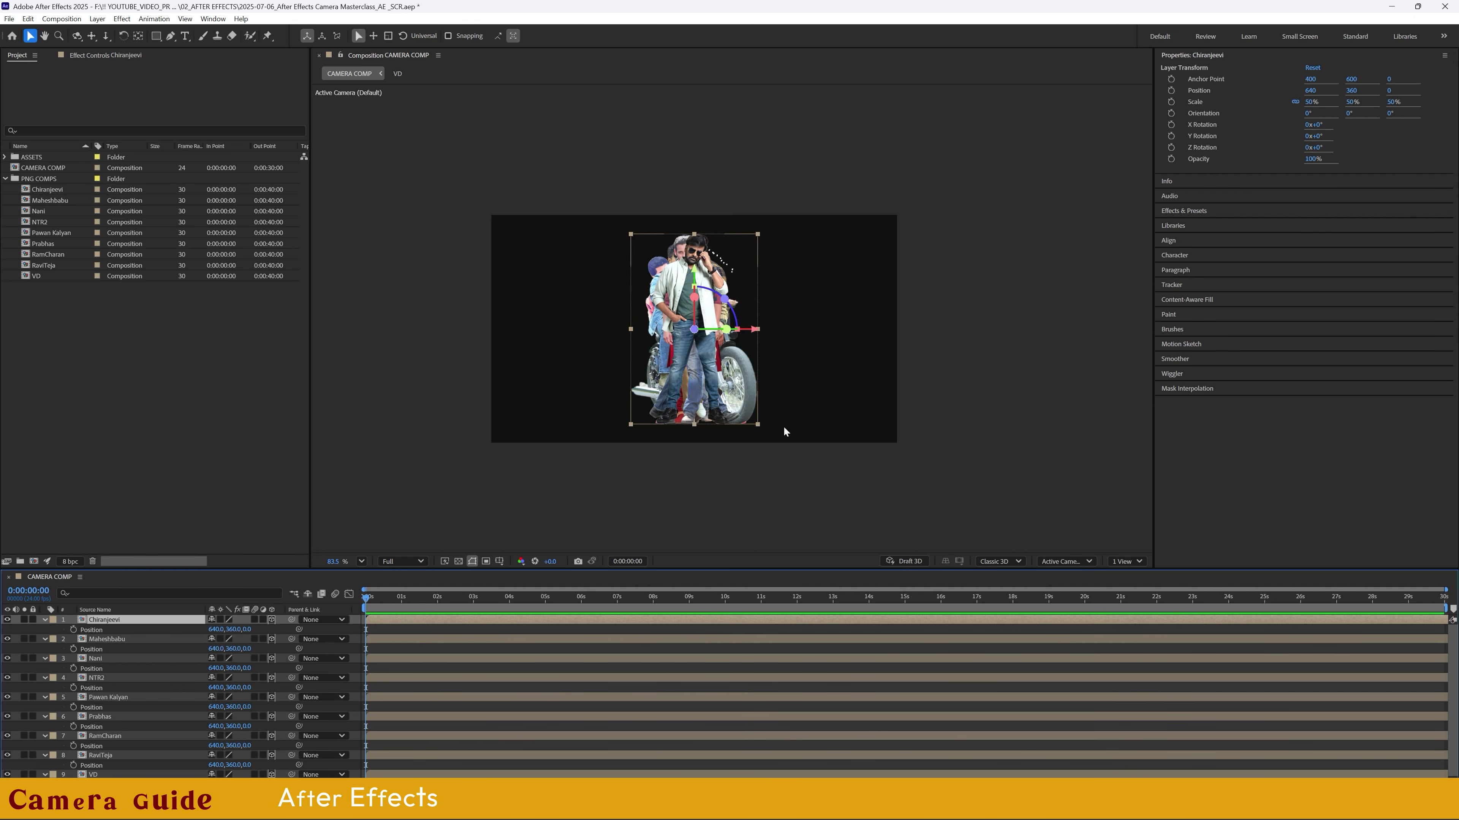
{"action": "left_click", "coordinate": [116, 641]}
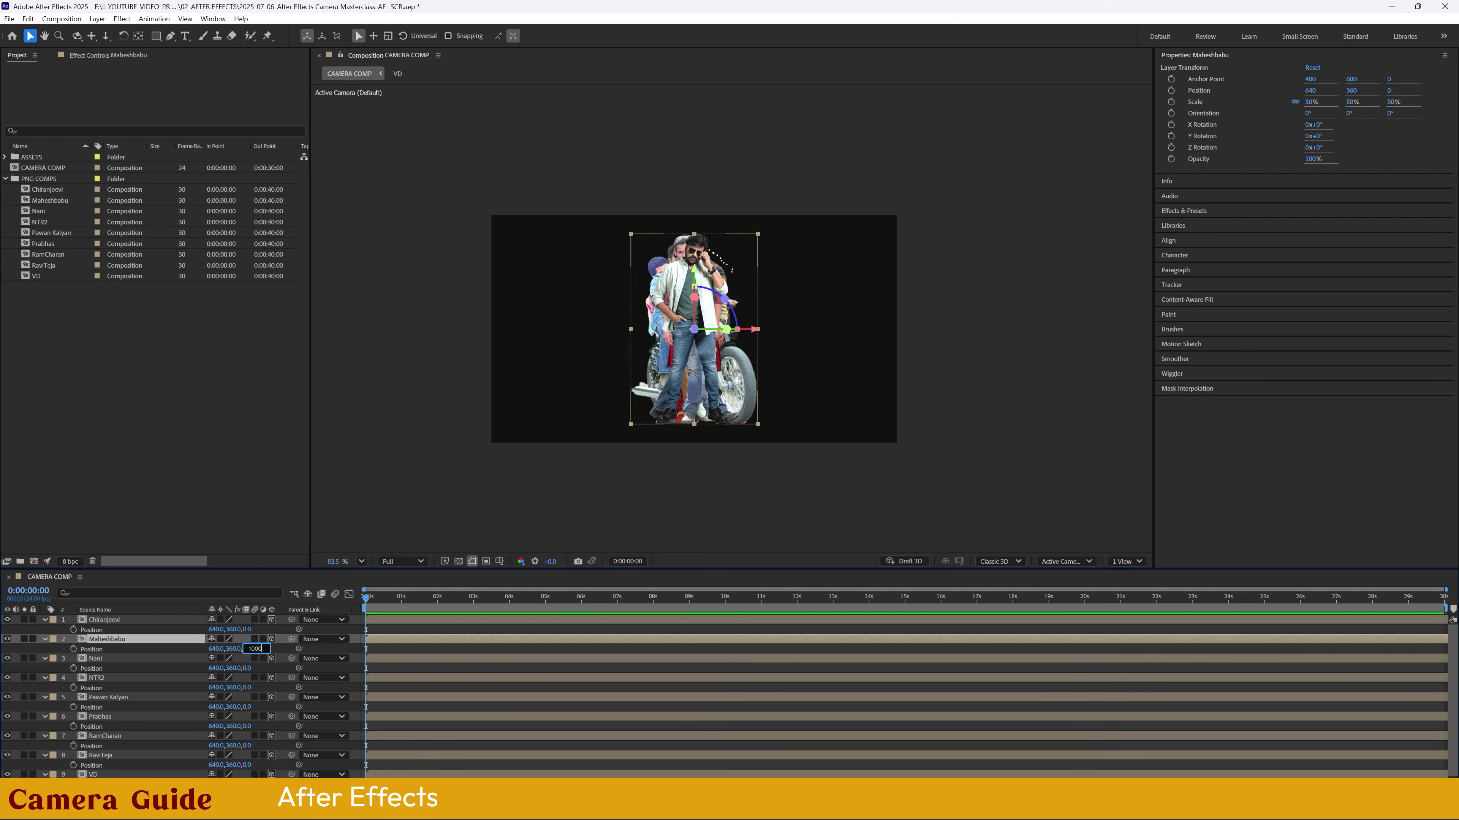
{"action": "type", "text": "1000"}
{"action": "key", "text": "Return"}
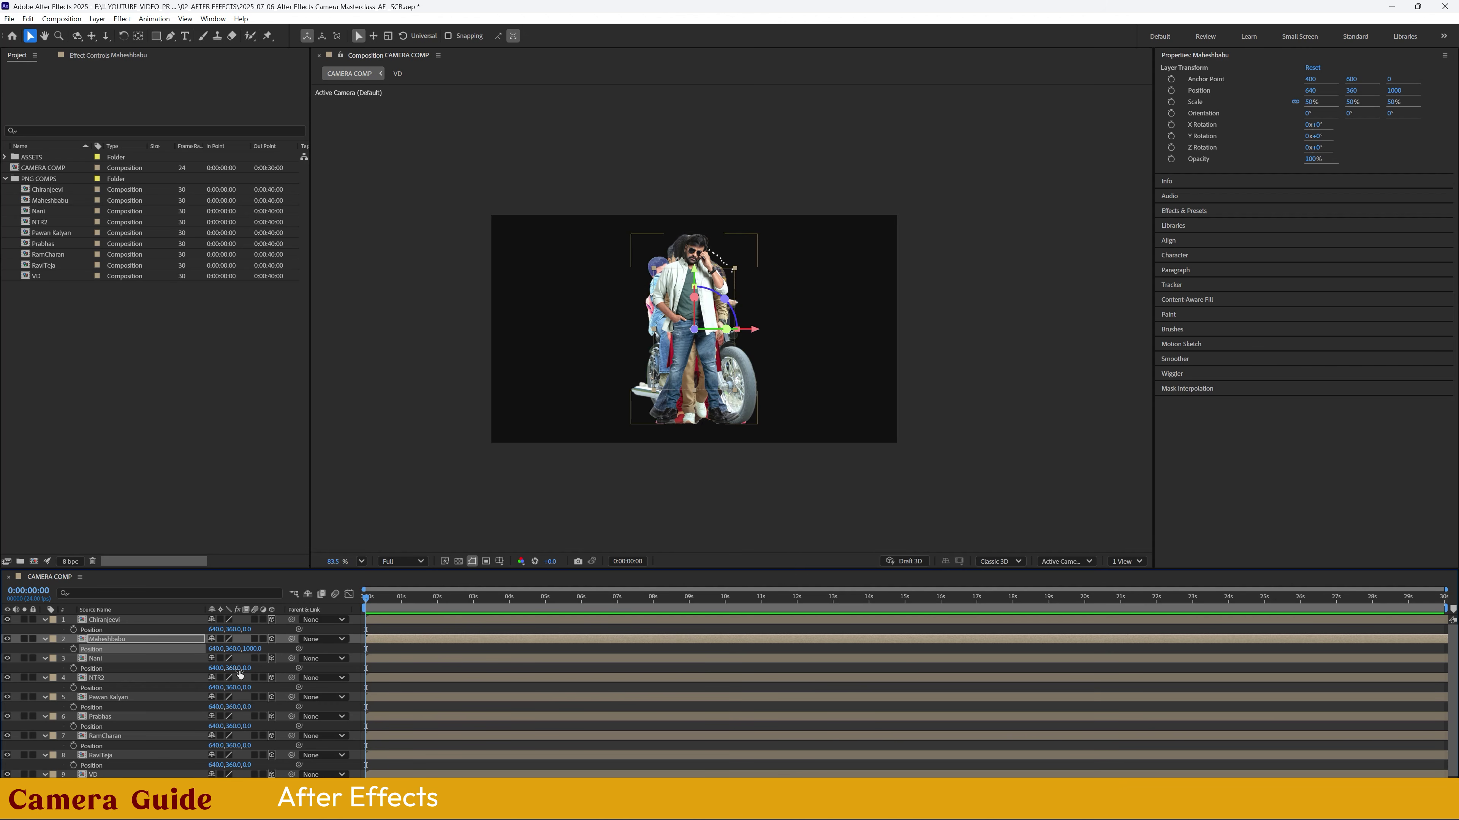
{"action": "left_click", "coordinate": [212, 669]}
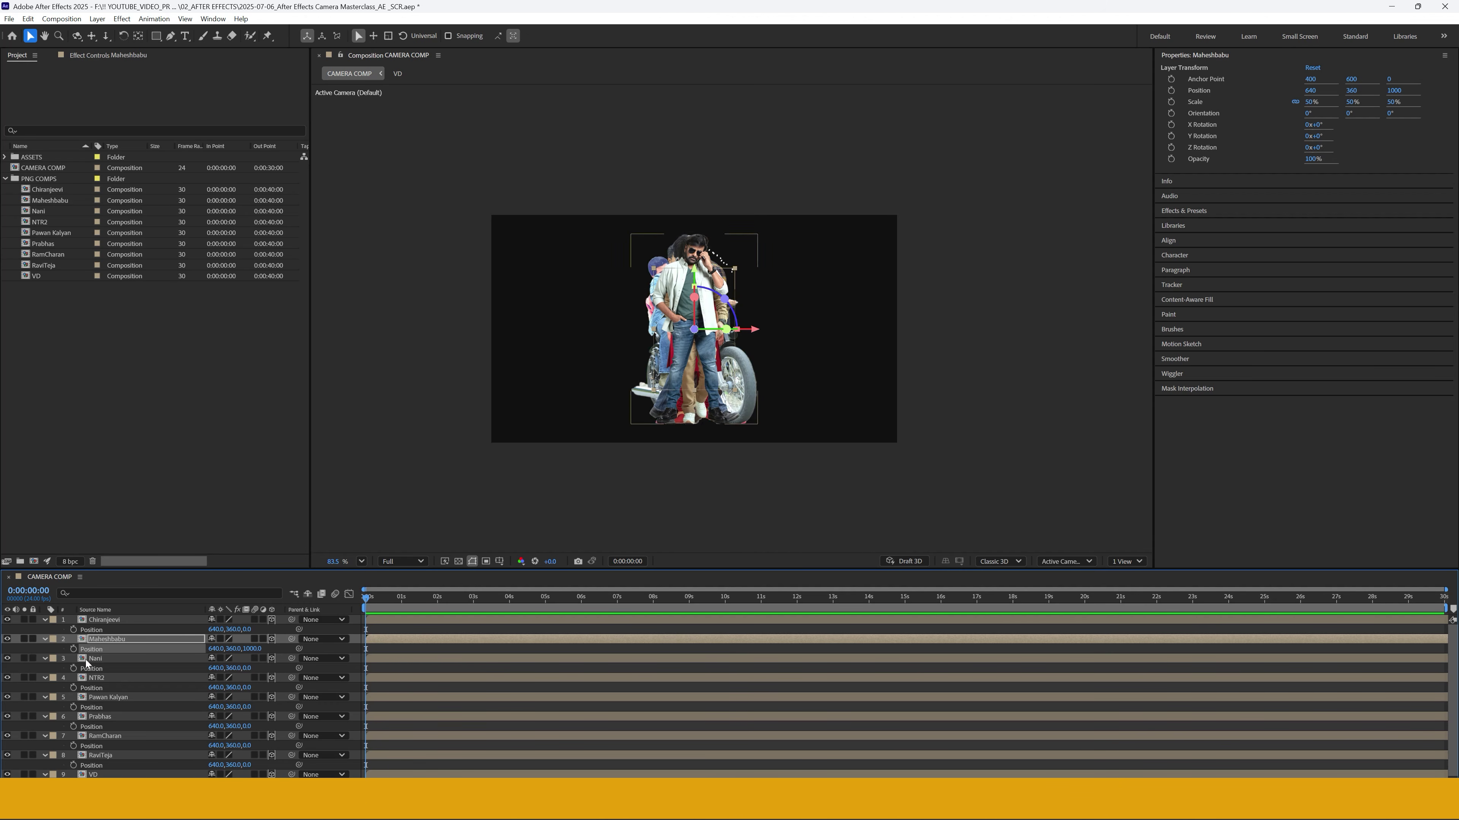
{"action": "left_click", "coordinate": [251, 668]}
{"action": "type", "text": "2000"}
{"action": "key", "text": "Return"}
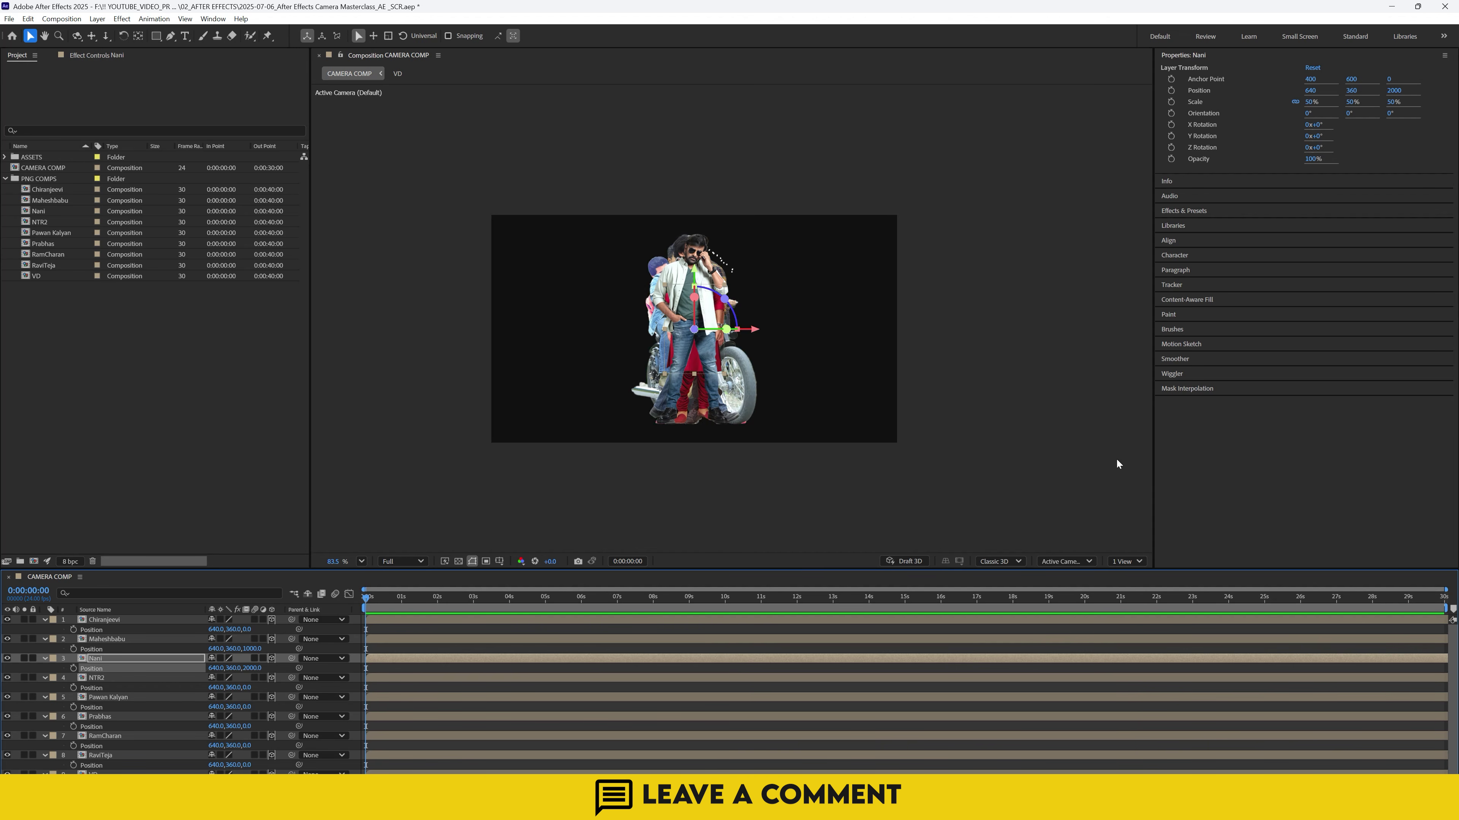
- Show the composition in 2 Views and check the layers' depth placement in the Left view
{"action": "left_click", "coordinate": [1139, 562]}
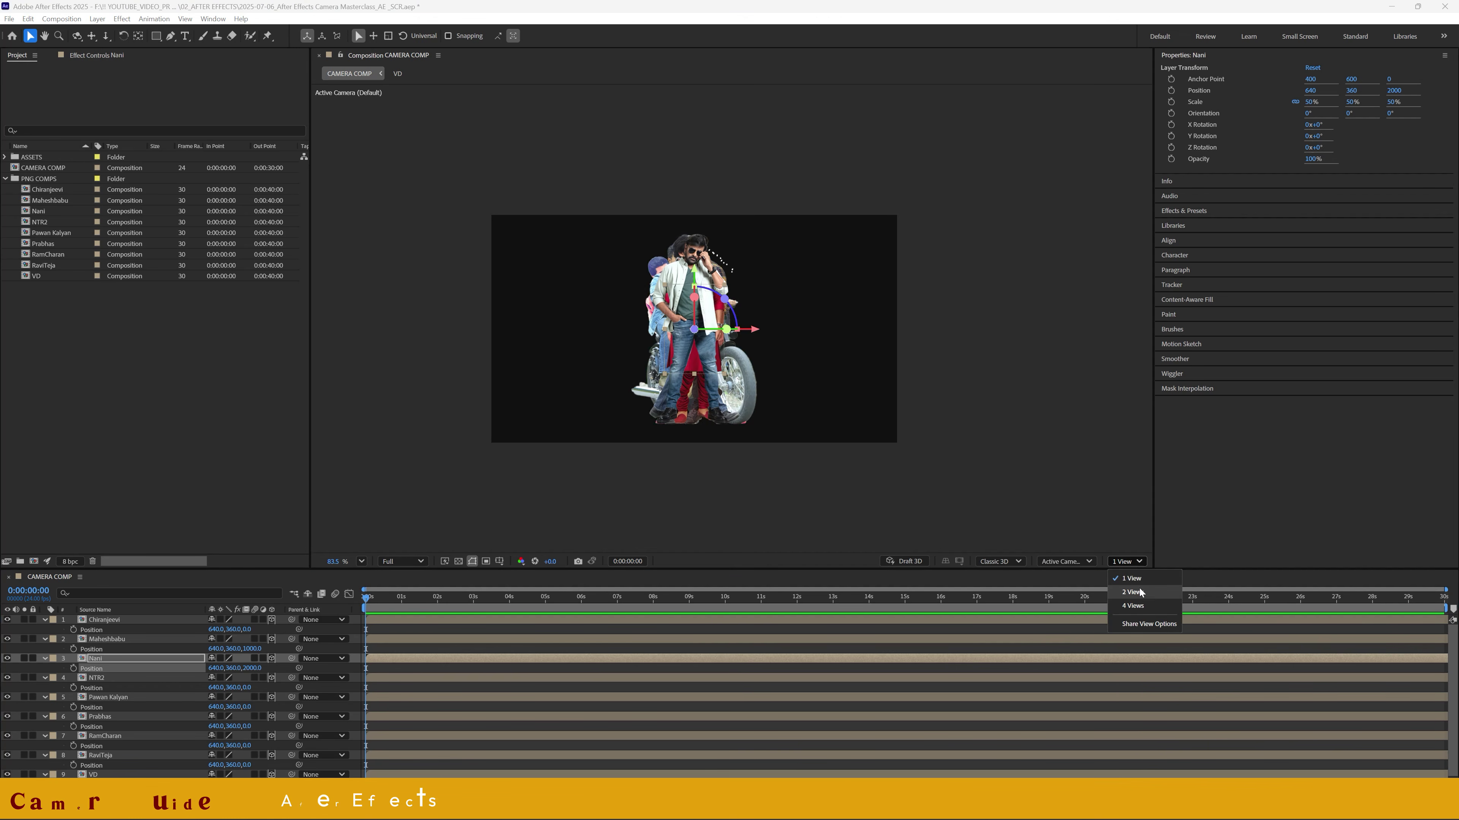
{"action": "left_click", "coordinate": [1139, 592]}
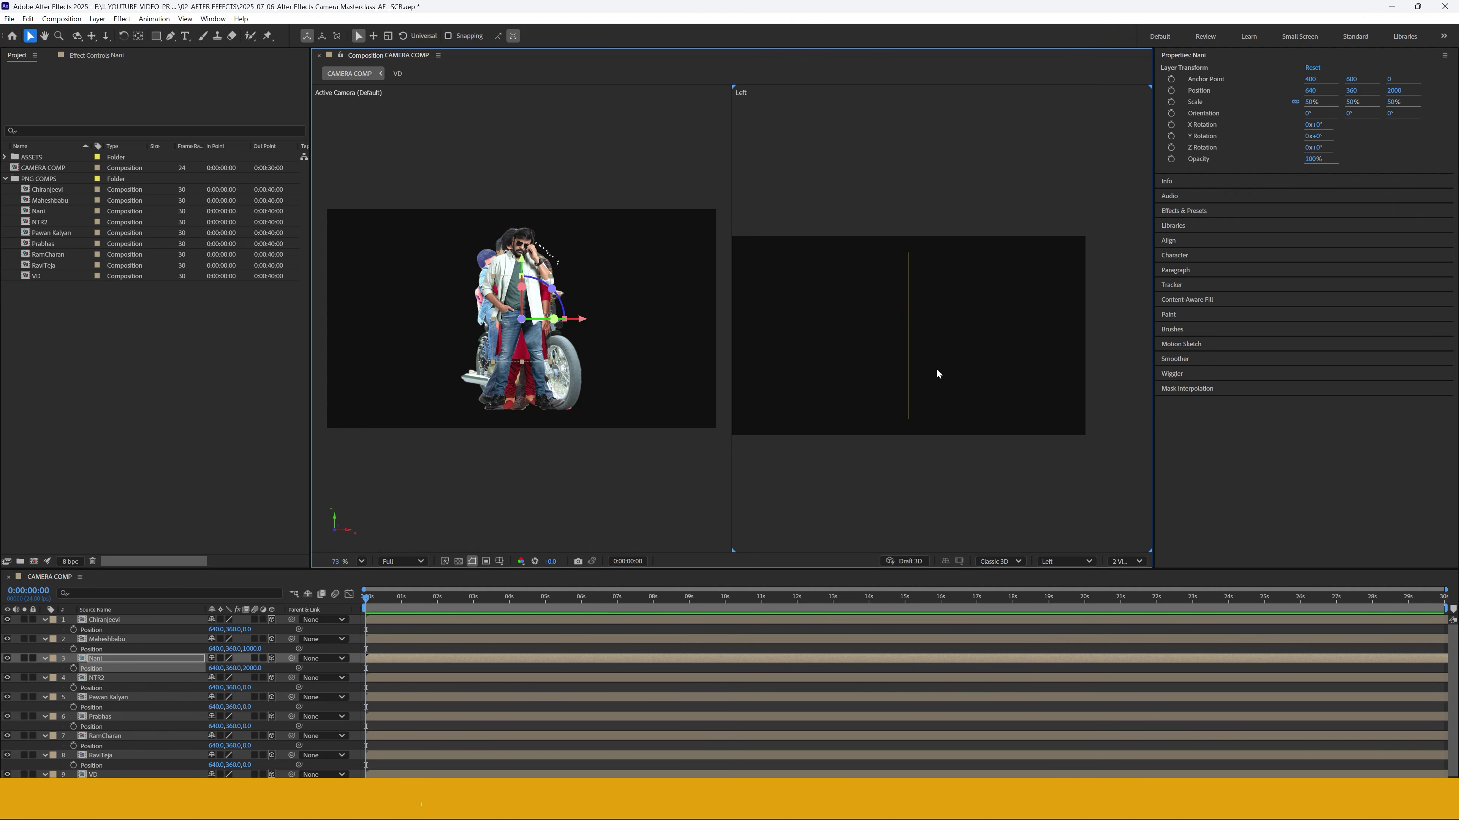
{"action": "scroll", "coordinate": [550, 267], "scroll_direction": "up", "scroll_amount": 2}
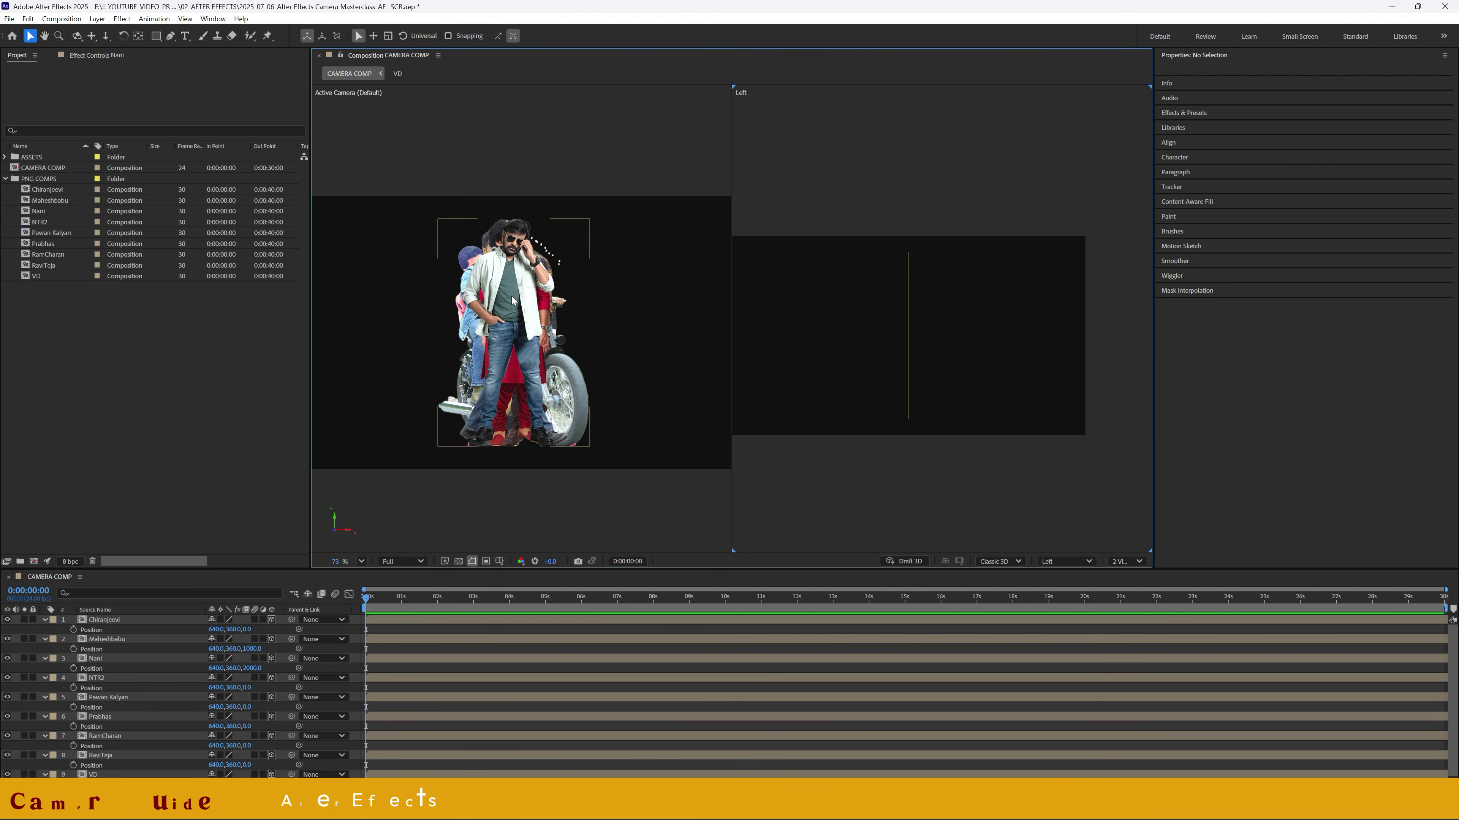
{"action": "scroll", "coordinate": [963, 325], "scroll_direction": "down", "scroll_amount": 5}
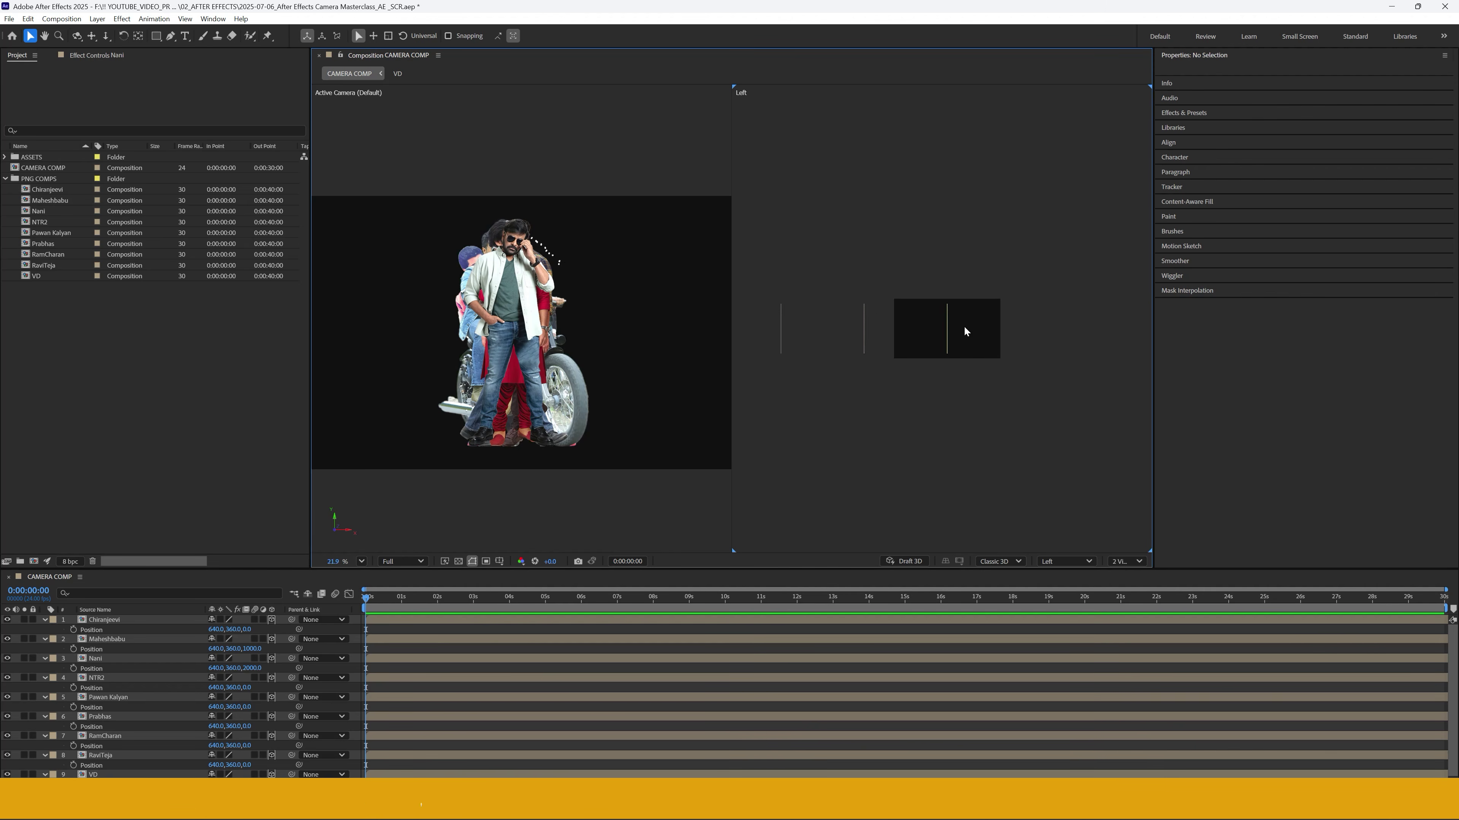
{"action": "scroll", "coordinate": [824, 332], "scroll_direction": "down", "scroll_amount": 2}
{"action": "left_click_drag", "start_coordinate": [1056, 192], "coordinate": [947, 443]}
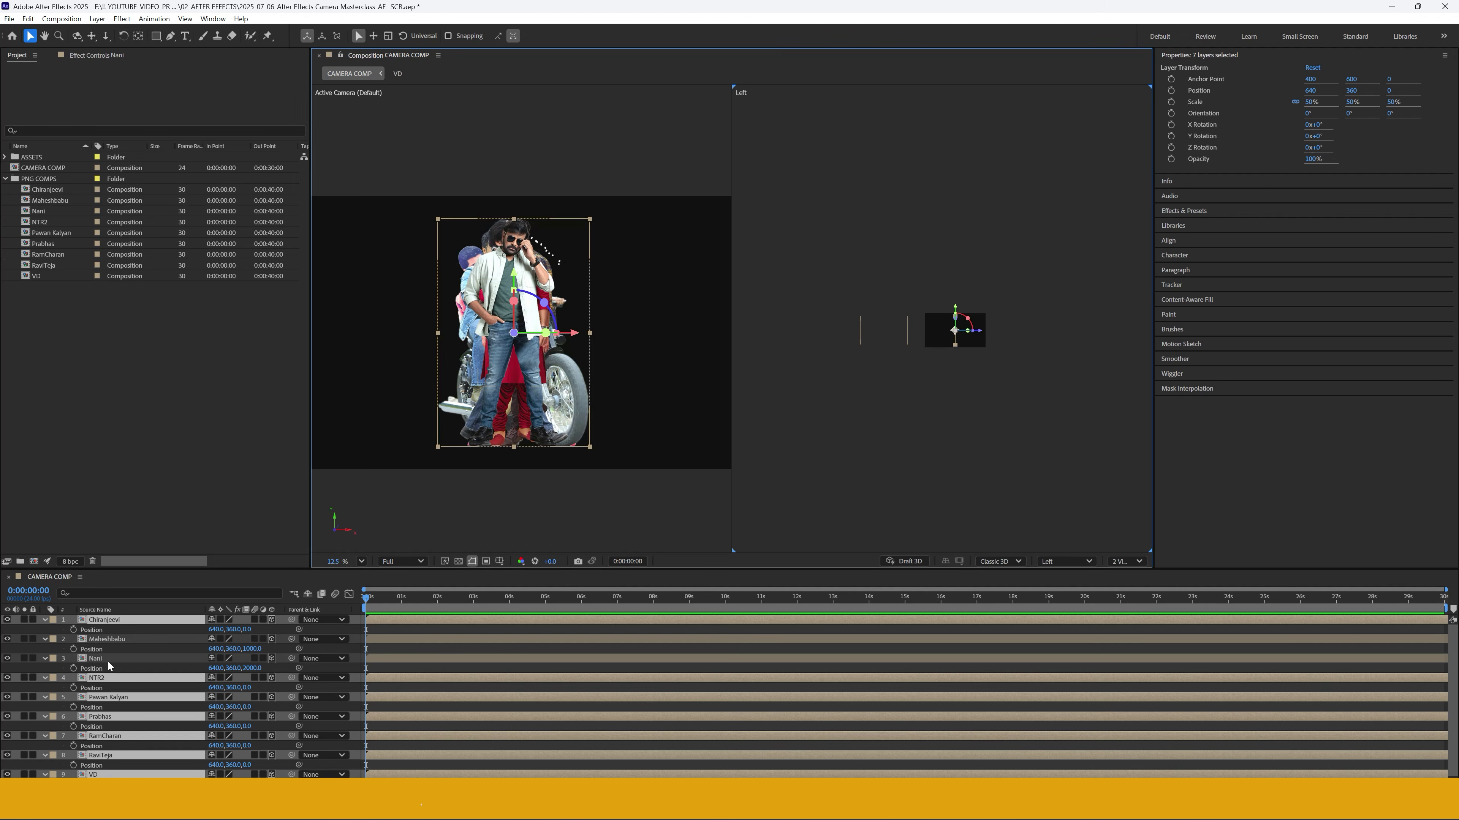
{"action": "scroll", "coordinate": [976, 329], "scroll_direction": "up", "scroll_amount": 2}
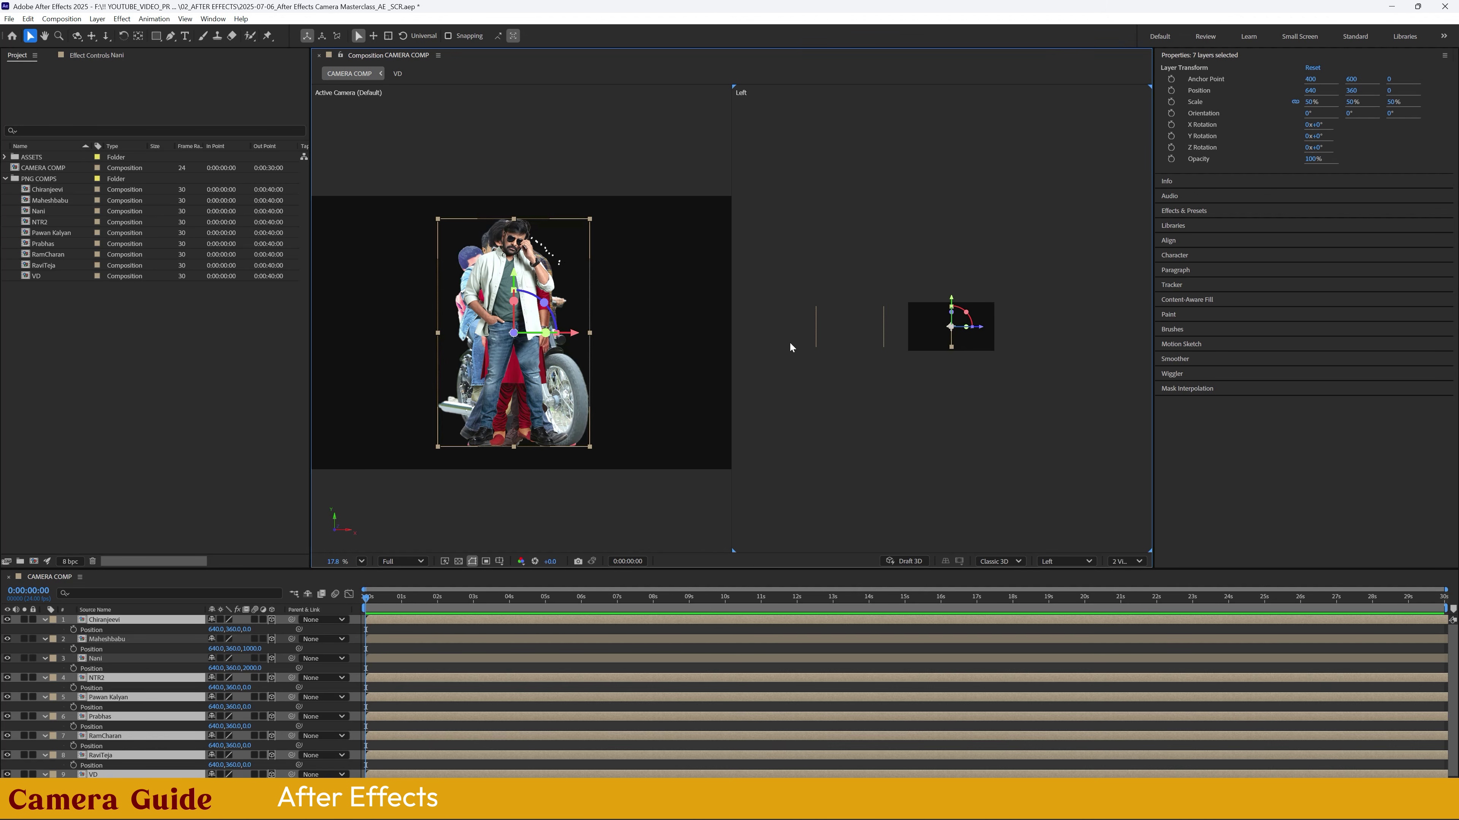
{"action": "left_click_drag", "start_coordinate": [905, 260], "coordinate": [856, 397]}
{"action": "left_click_drag", "start_coordinate": [840, 271], "coordinate": [771, 406]}
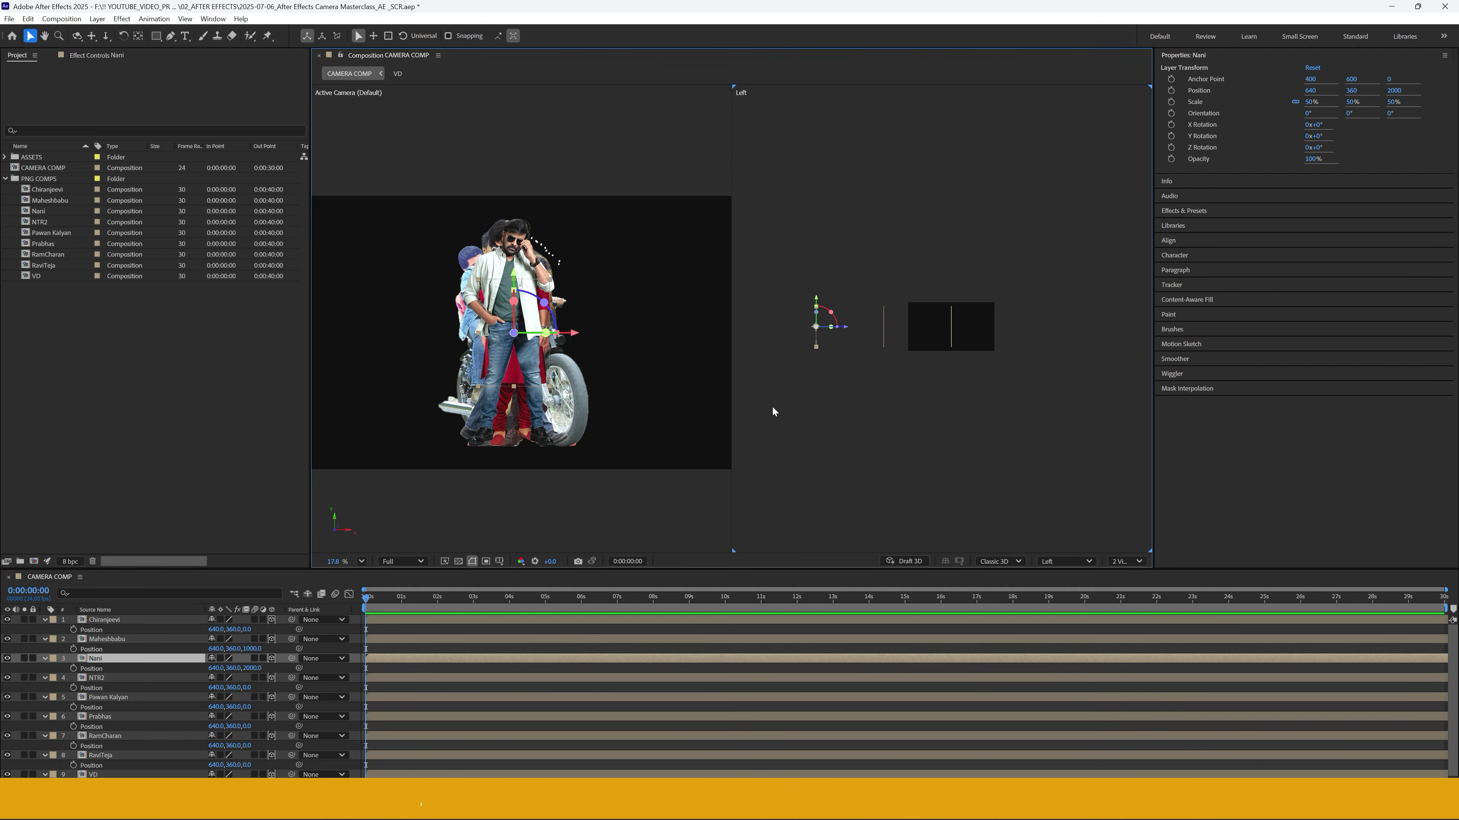
{"action": "left_click", "coordinate": [771, 406]}
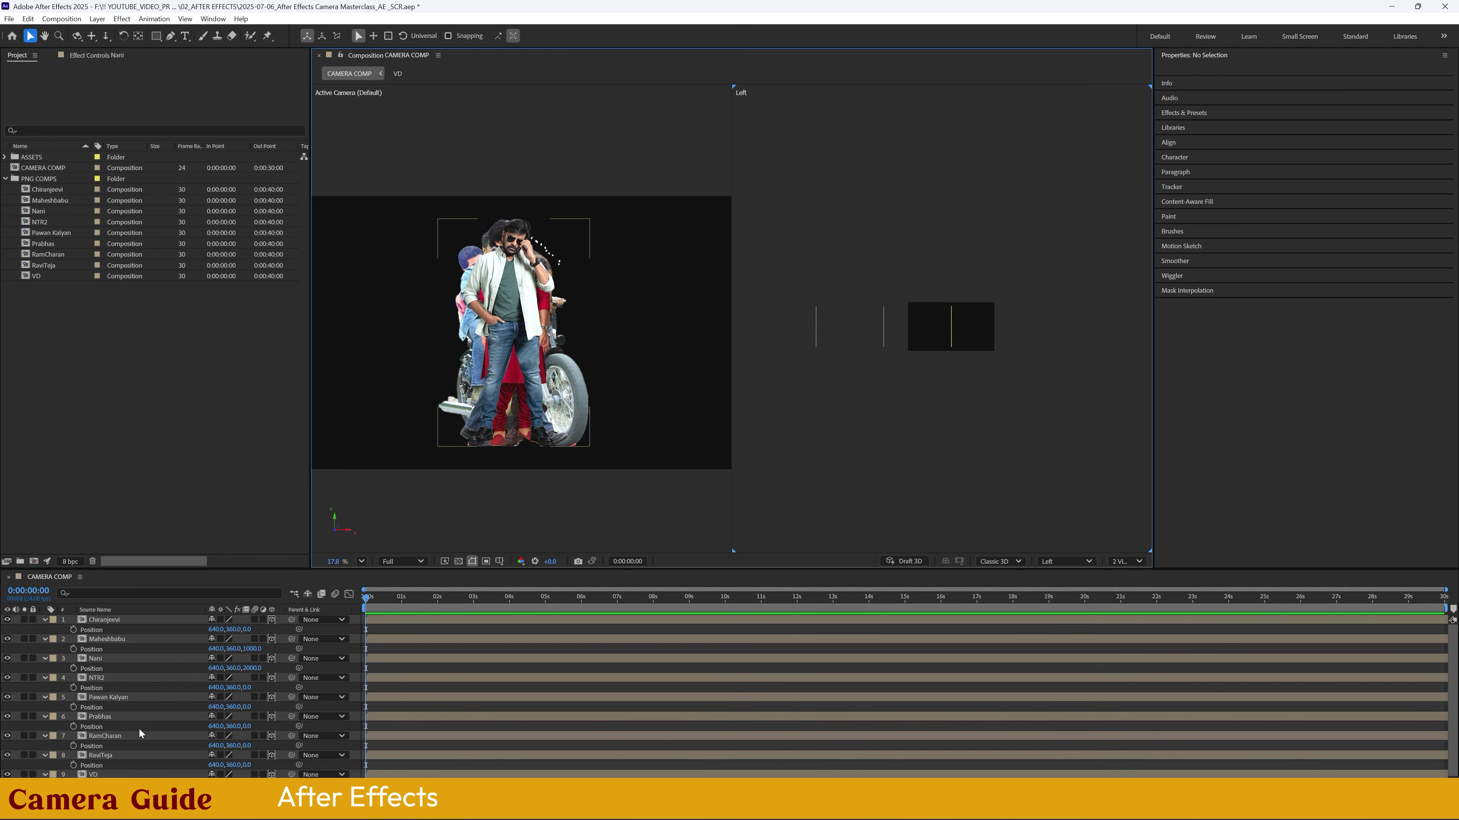
- Set the Z position of the NTR2 layer to 3000 and of the Pawan Kalyan layer to 4000
{"action": "left_click", "coordinate": [247, 687]}
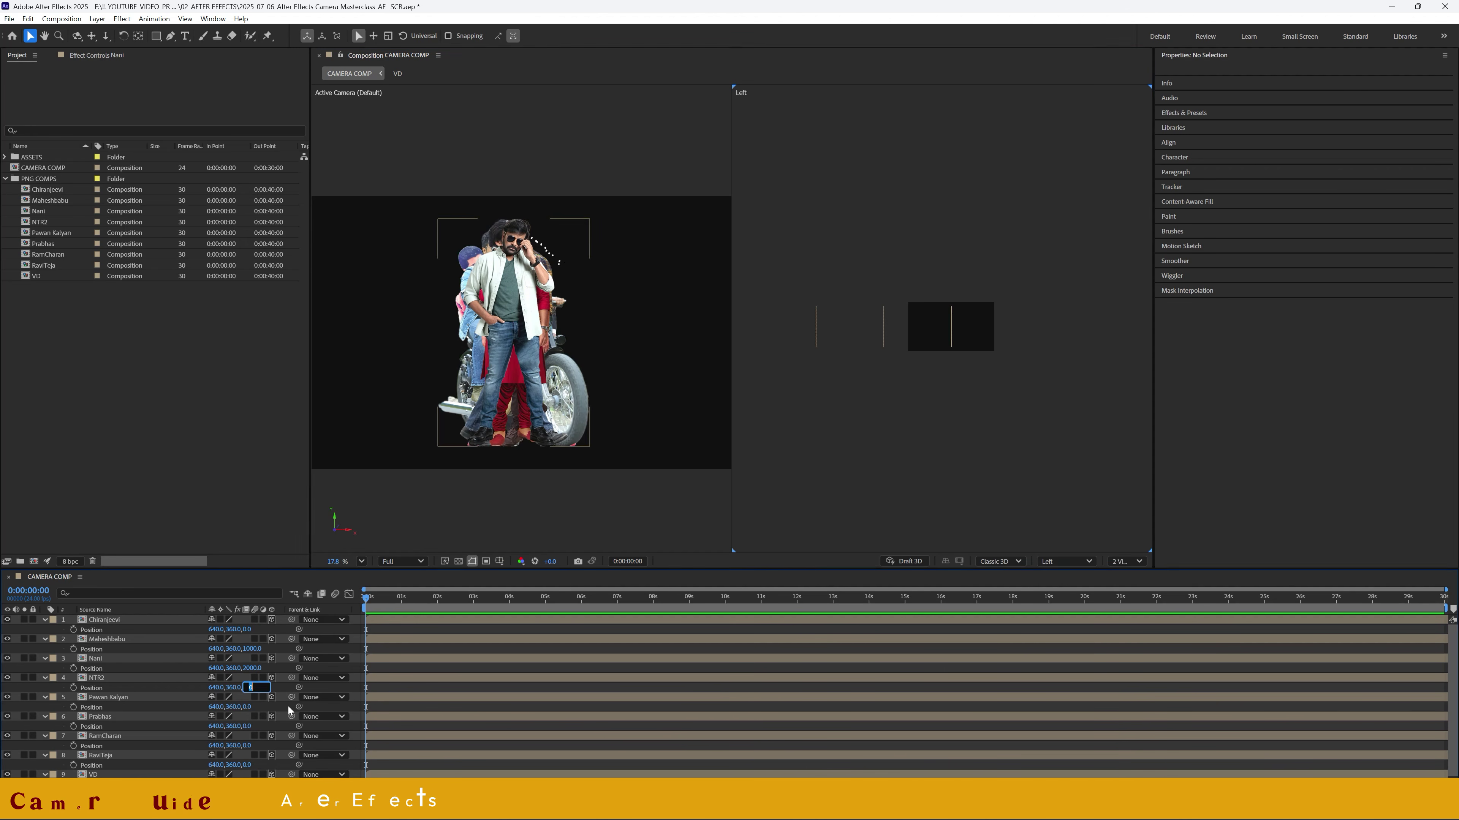
{"action": "type", "text": "3000"}
{"action": "key", "text": "Return"}
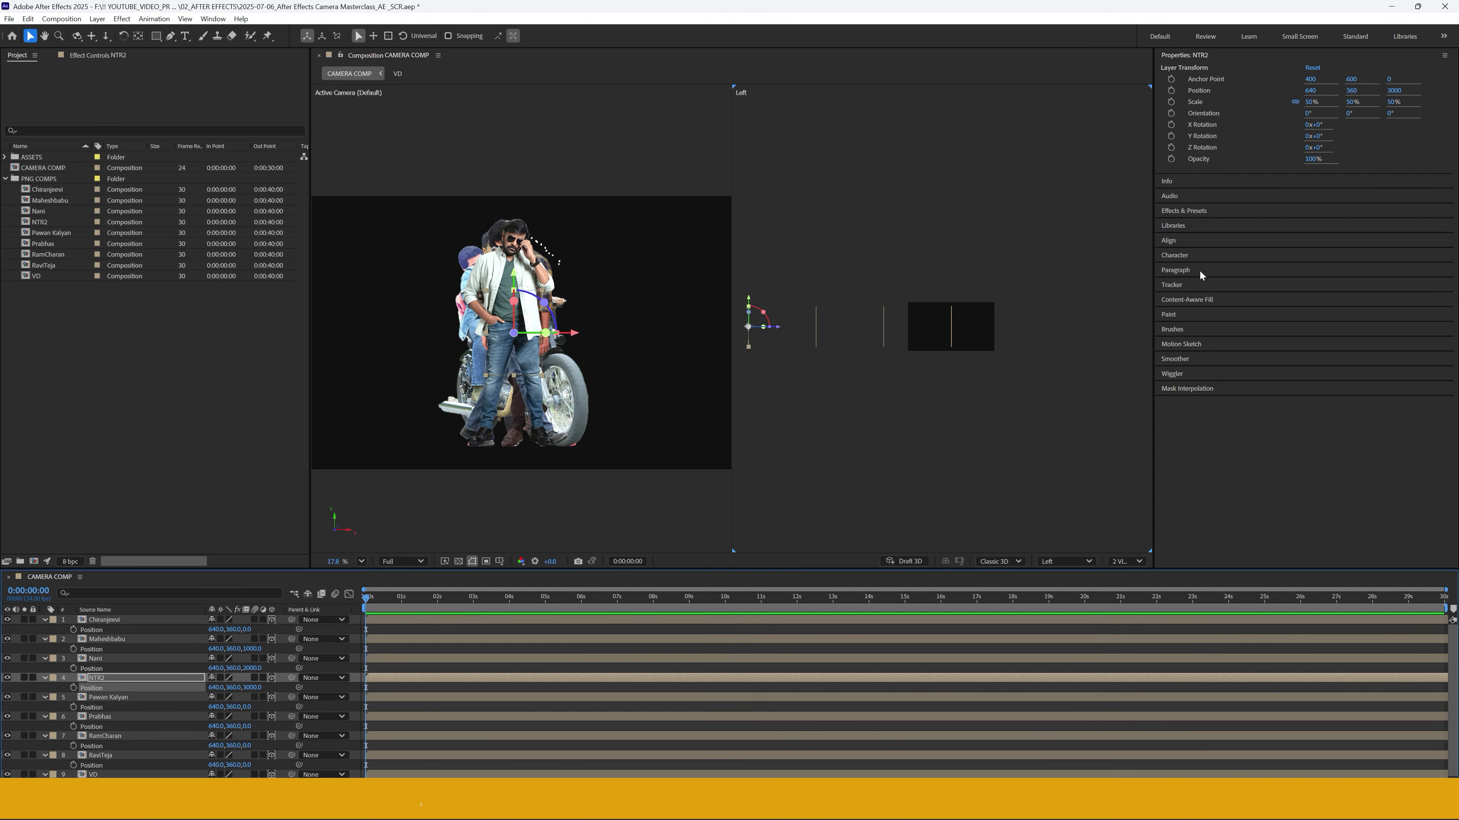
{"action": "scroll", "coordinate": [844, 327], "scroll_direction": "up", "scroll_amount": 2}
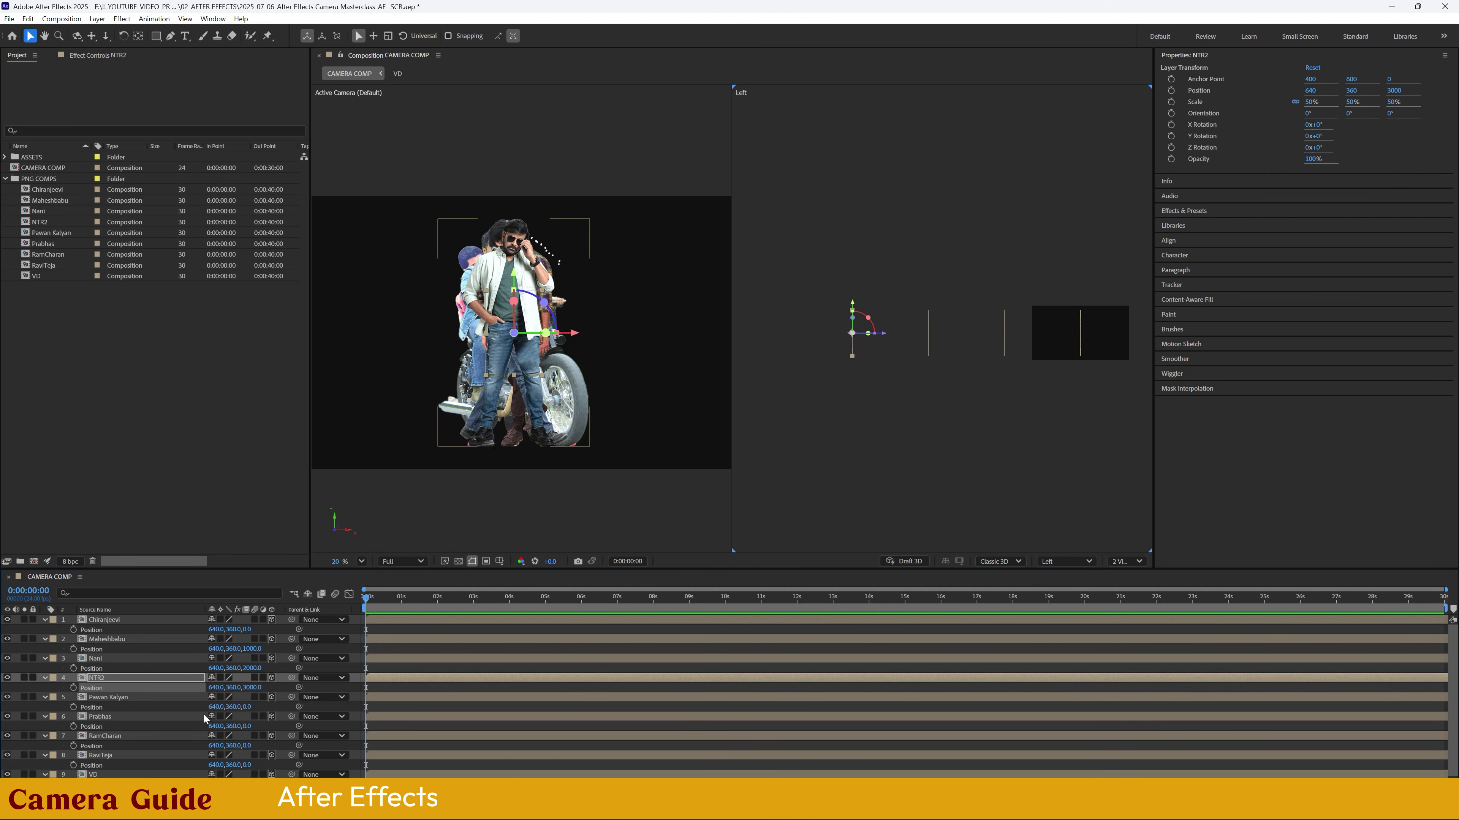
{"action": "left_click", "coordinate": [251, 707]}
{"action": "type", "text": "40"}
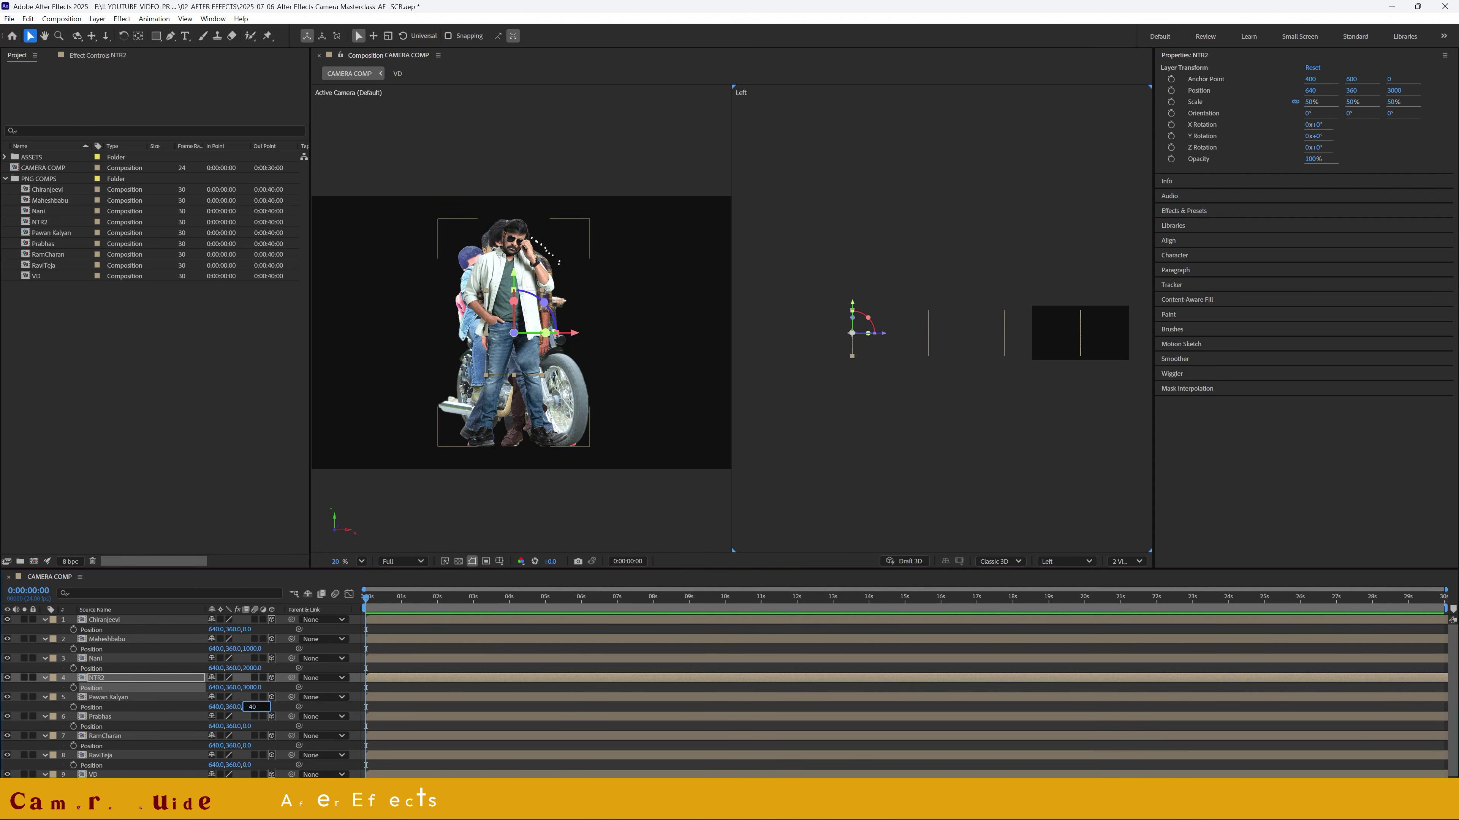
{"action": "type", "text": "00"}
{"action": "key", "text": "Return"}
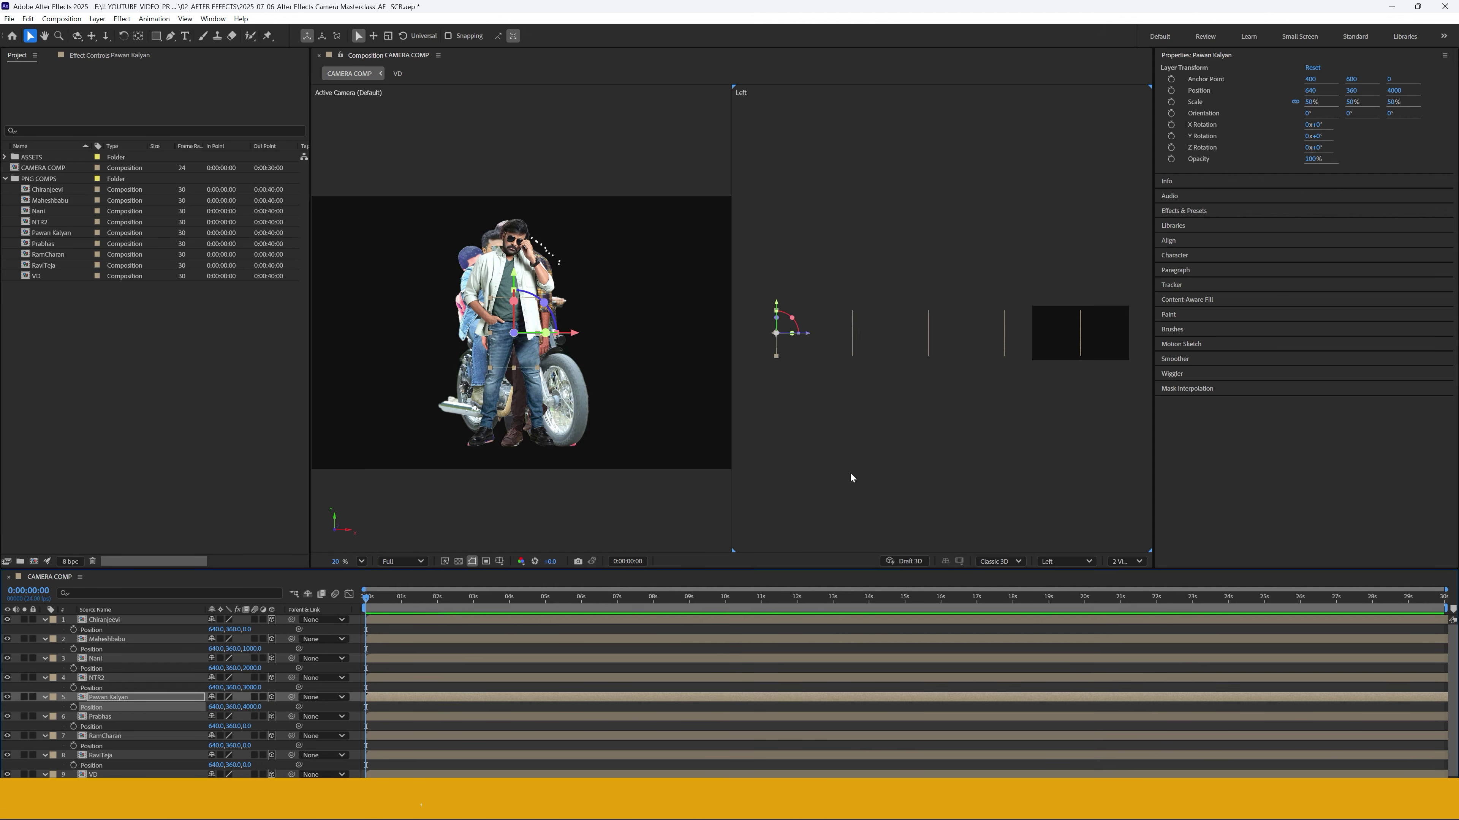
- Set the Z position of the Prabhas layer to 5000 and of the RamCharan layer to 6000
{"action": "scroll", "coordinate": [852, 479], "scroll_direction": "down", "scroll_amount": 2}
{"action": "left_click", "coordinate": [251, 727]}
{"action": "type", "text": "5000"}
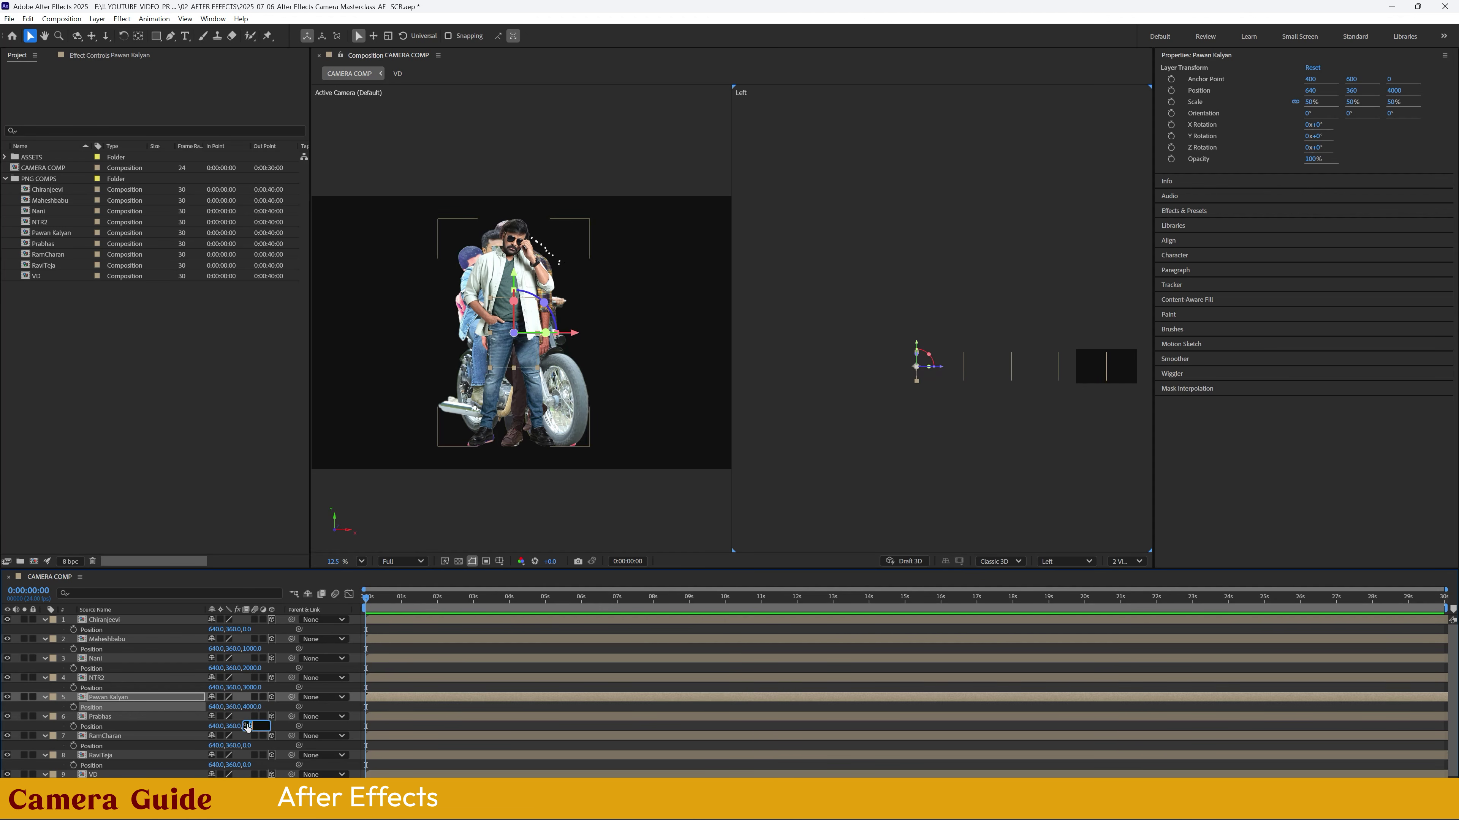
{"action": "key", "text": "Return"}
{"action": "left_click", "coordinate": [250, 745]}
{"action": "type", "text": "6000"}
{"action": "key", "text": "Return"}
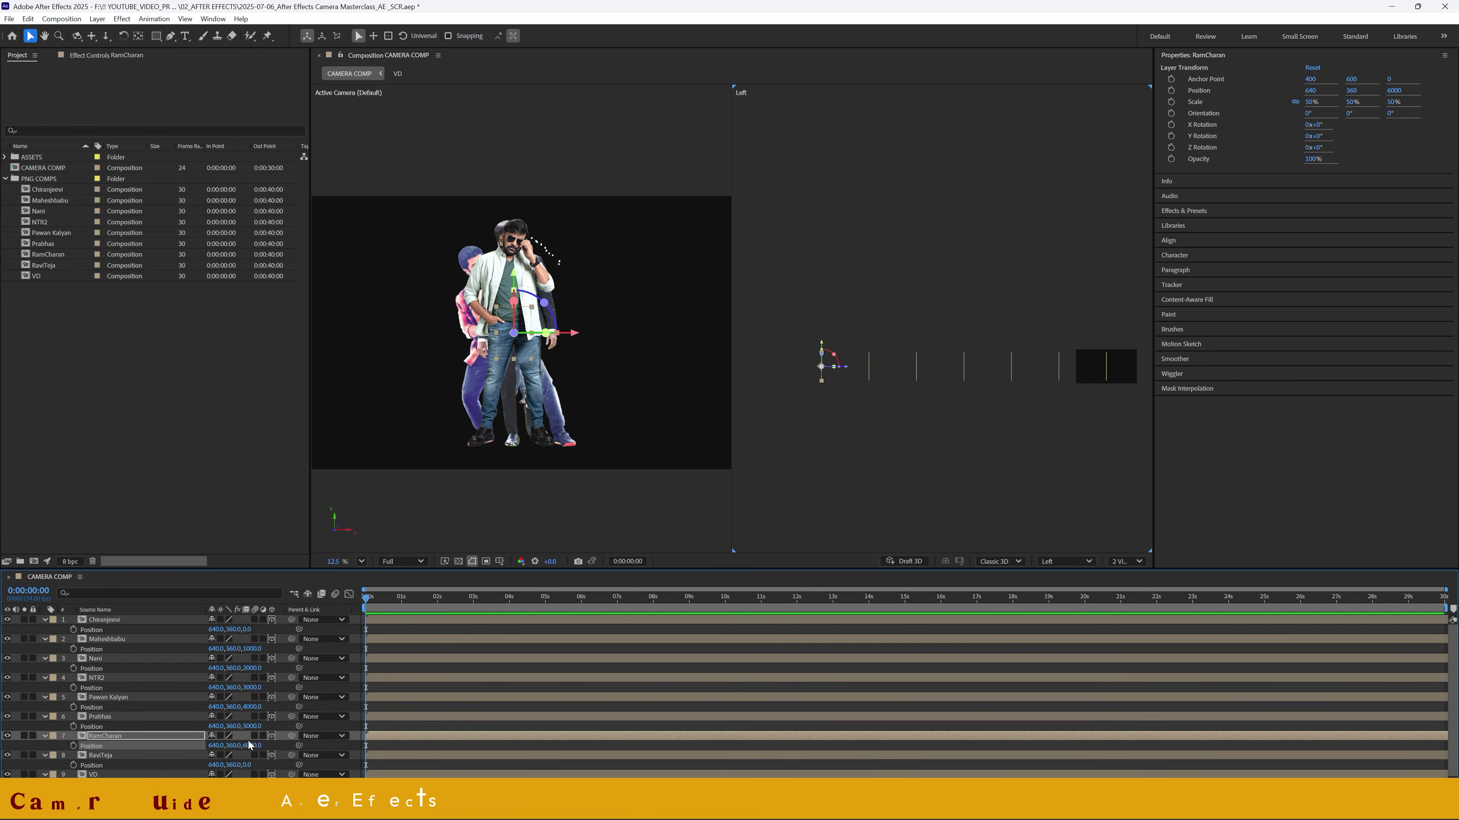
- Set the Z position of the RaviTeja layer to 7000 and of the VD layer to 8000
{"action": "scroll", "coordinate": [250, 745], "scroll_direction": "down", "scroll_amount": 1}
{"action": "left_click", "coordinate": [250, 757]}
{"action": "type", "text": "7000"}
{"action": "key", "text": "Return"}
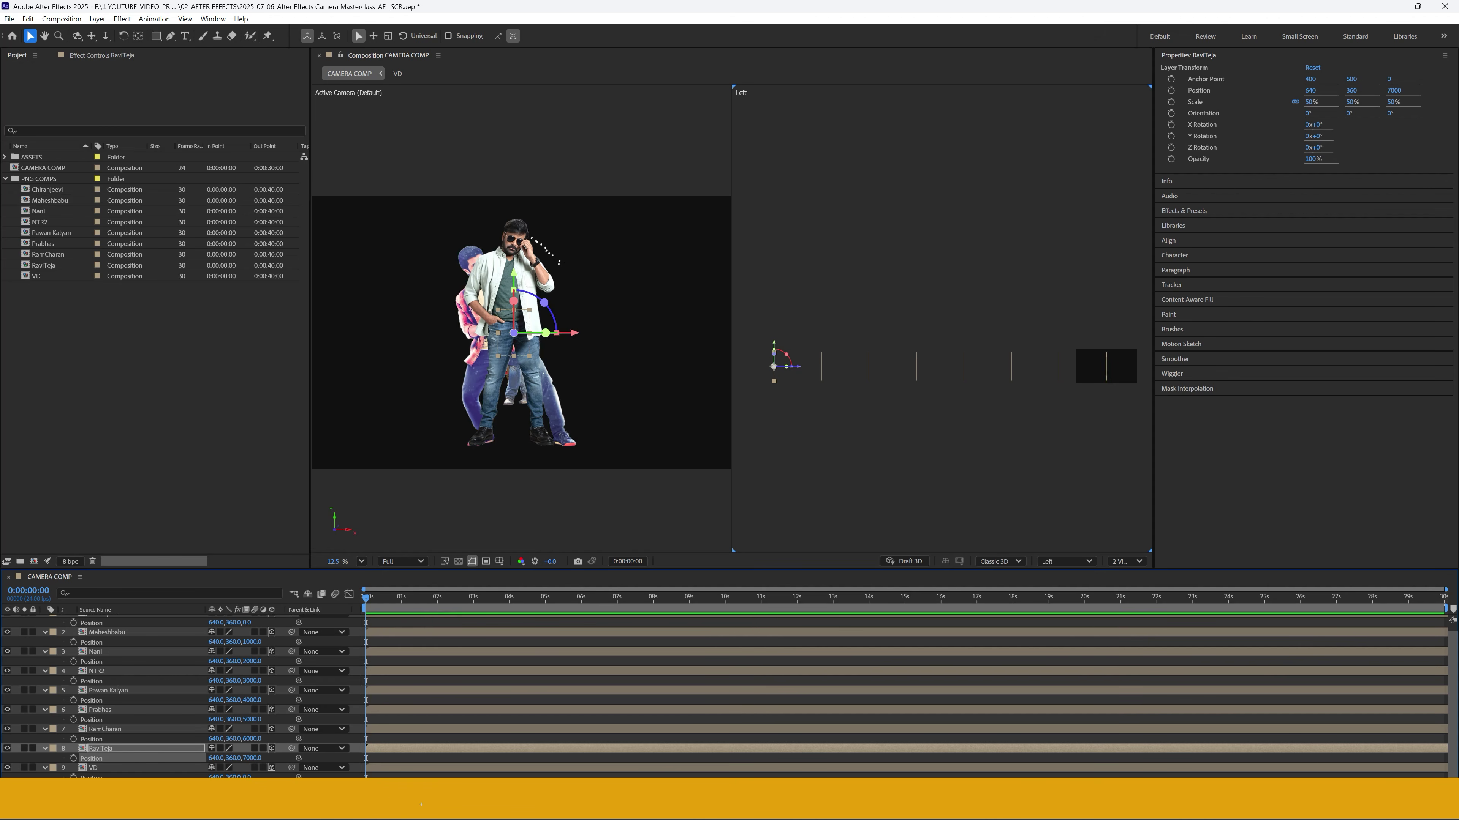
{"action": "type", "text": "800"}
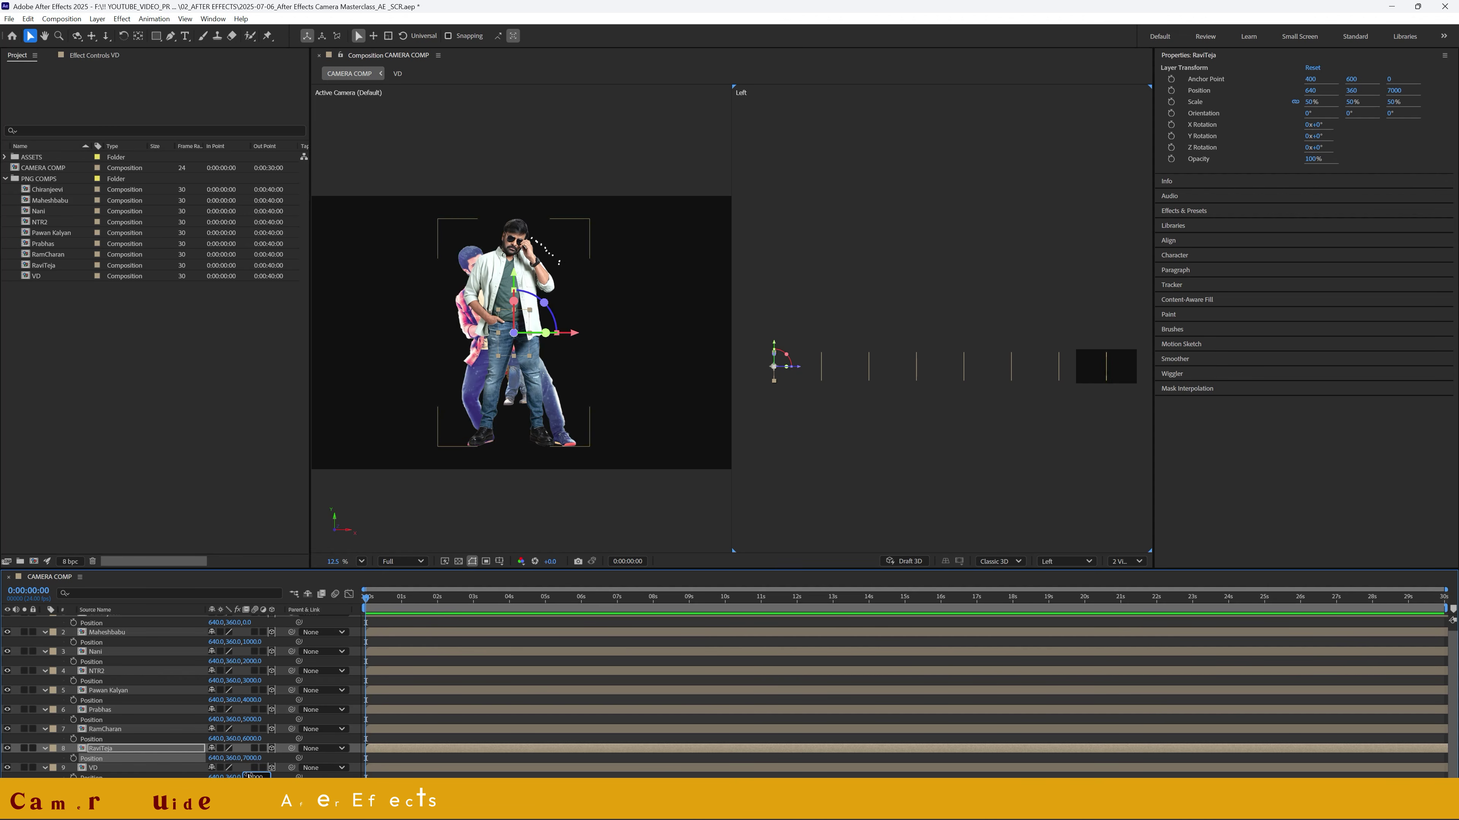
{"action": "type", "text": "0"}
{"action": "key", "text": "Return"}
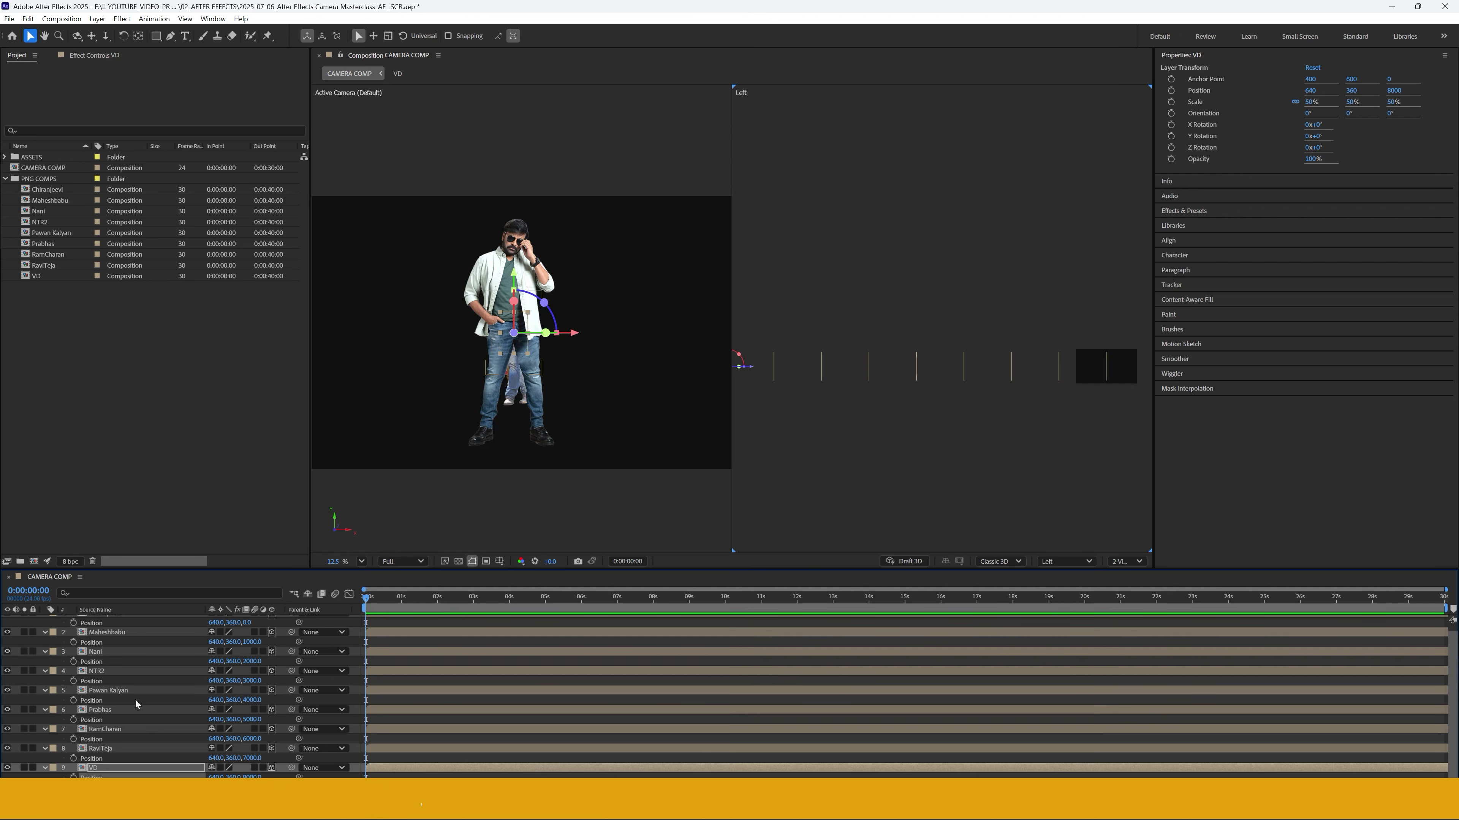
- Examine how the layers are spaced in depth in the Left view, from the Chiranjeevi layer backwards
{"action": "scroll", "coordinate": [135, 698], "scroll_direction": "up", "scroll_amount": 1}
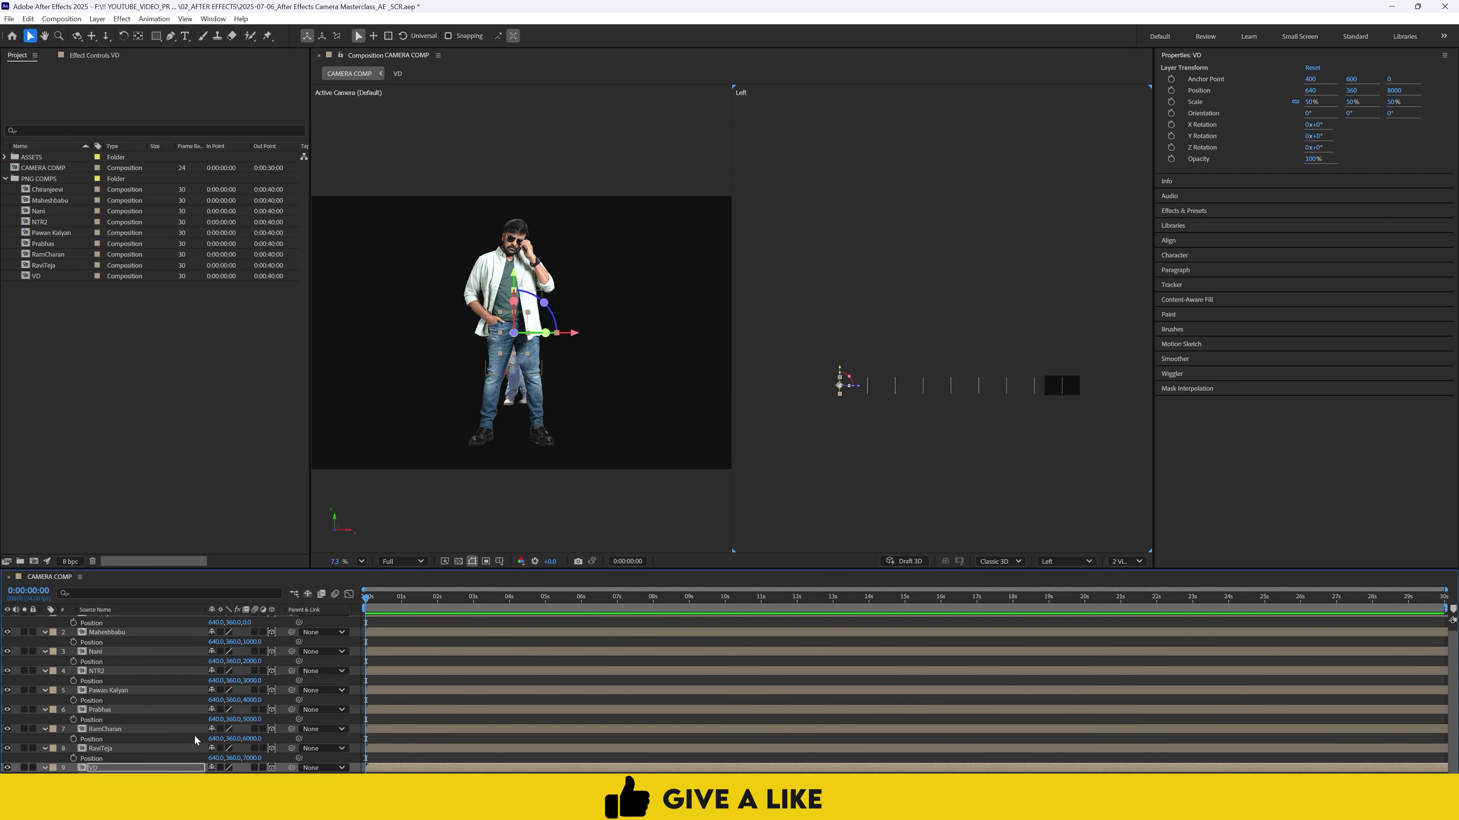
{"action": "scroll", "coordinate": [178, 728], "scroll_direction": "up", "scroll_amount": 1}
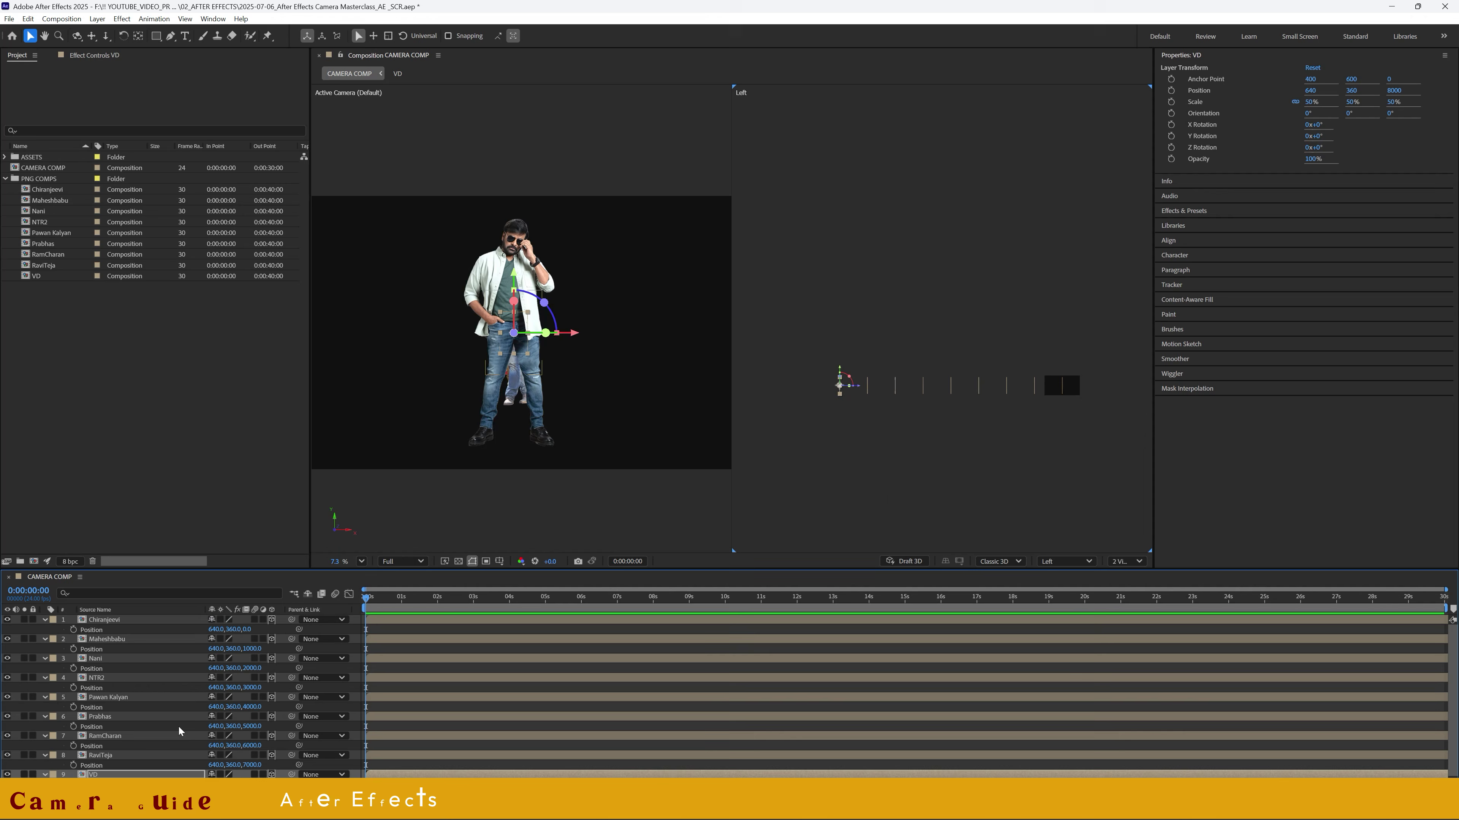
{"action": "left_click", "coordinate": [948, 454]}
{"action": "scroll", "coordinate": [1044, 406], "scroll_direction": "up", "scroll_amount": 1}
{"action": "left_click_drag", "start_coordinate": [1075, 369], "coordinate": [1053, 431]}
{"action": "left_click_drag", "start_coordinate": [1042, 347], "coordinate": [992, 423]}
{"action": "left_click", "coordinate": [1037, 421]}
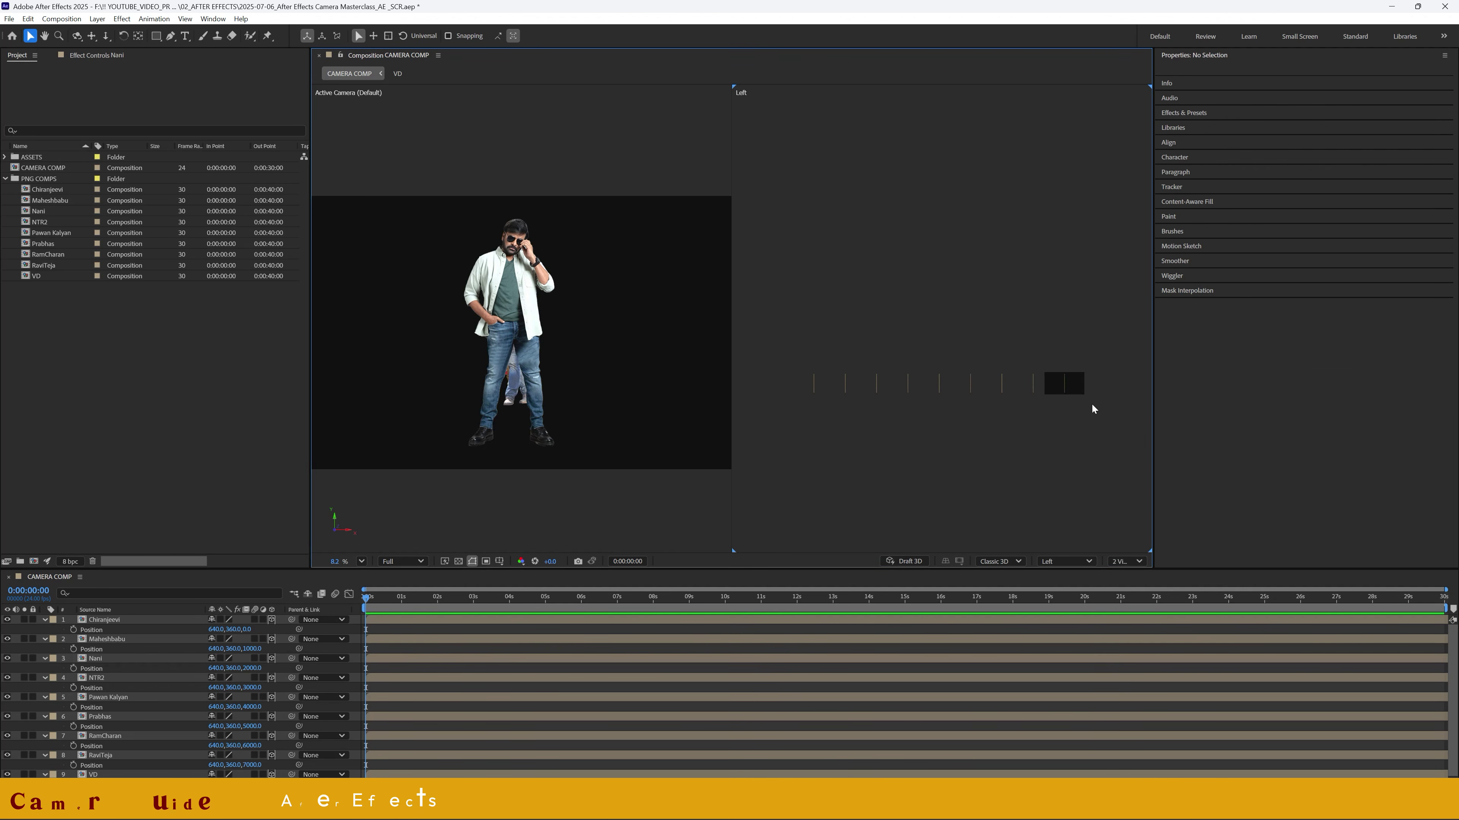
{"action": "left_click", "coordinate": [595, 281]}
{"action": "left_click", "coordinate": [793, 422]}
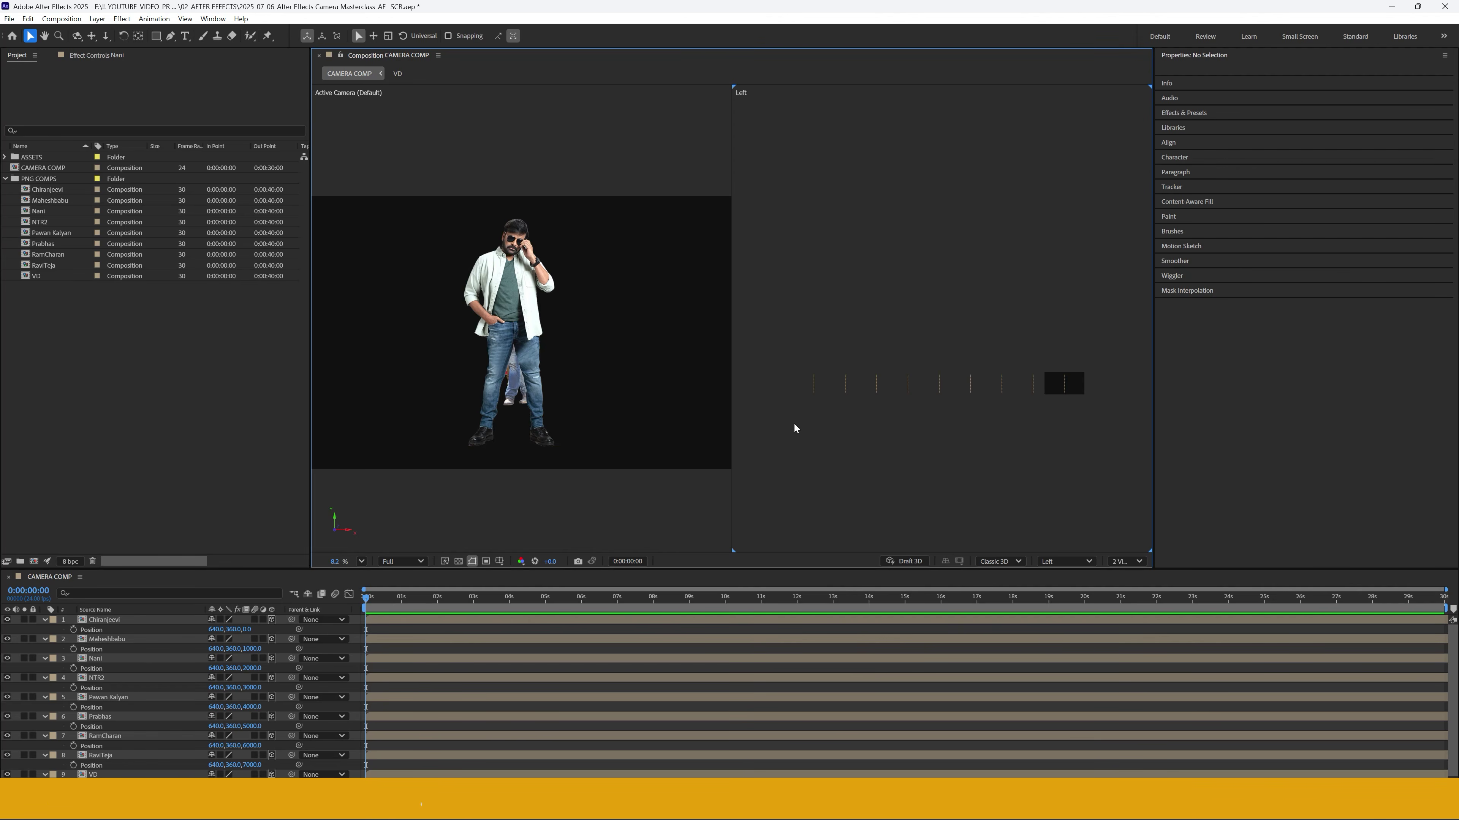
- Select all nine layers and collapse their Position properties
{"action": "key", "text": "p"}
{"action": "left_click_drag", "start_coordinate": [1122, 254], "coordinate": [774, 504]}
{"action": "left_click", "coordinate": [173, 765]}
{"action": "left_click_drag", "start_coordinate": [181, 771], "coordinate": [99, 619]}
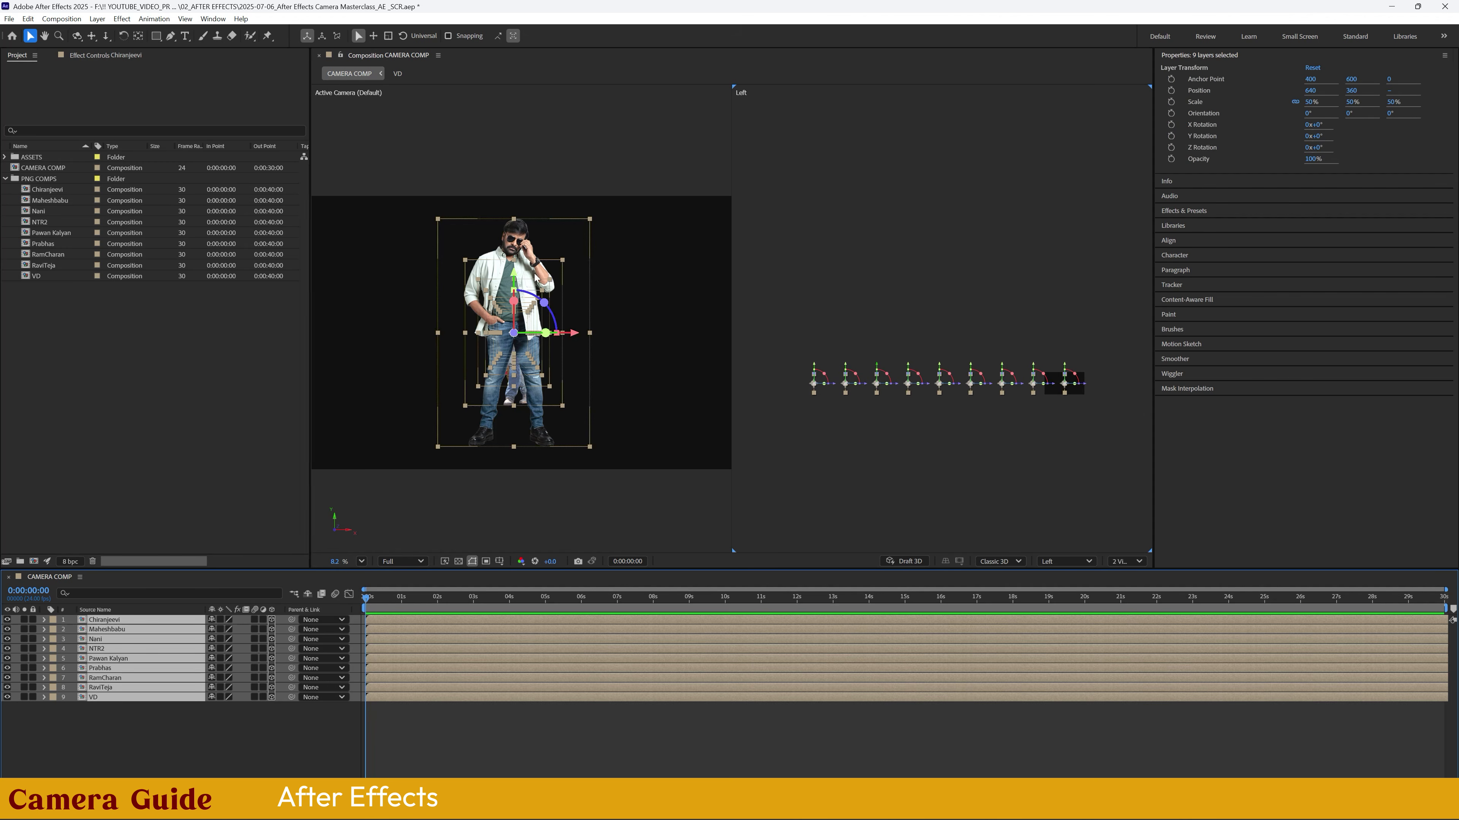
- Select the alternating Chiranjeevi, Nani, Pawan Kalyan, RamCharan and VD layers and set their X position to 525
{"action": "left_click", "coordinate": [118, 620]}
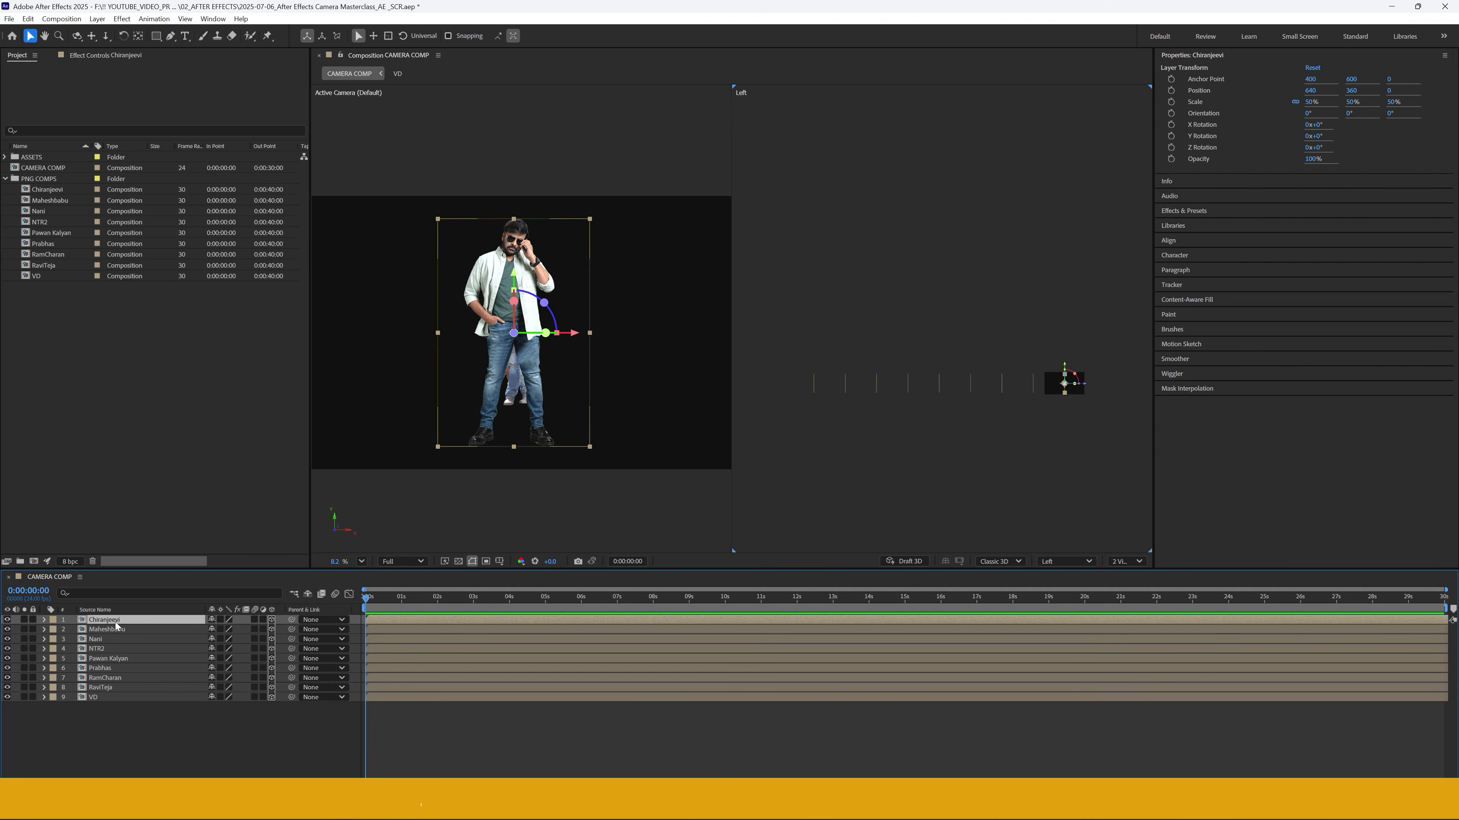
{"action": "left_click", "coordinate": [102, 639], "text": "ctrl"}
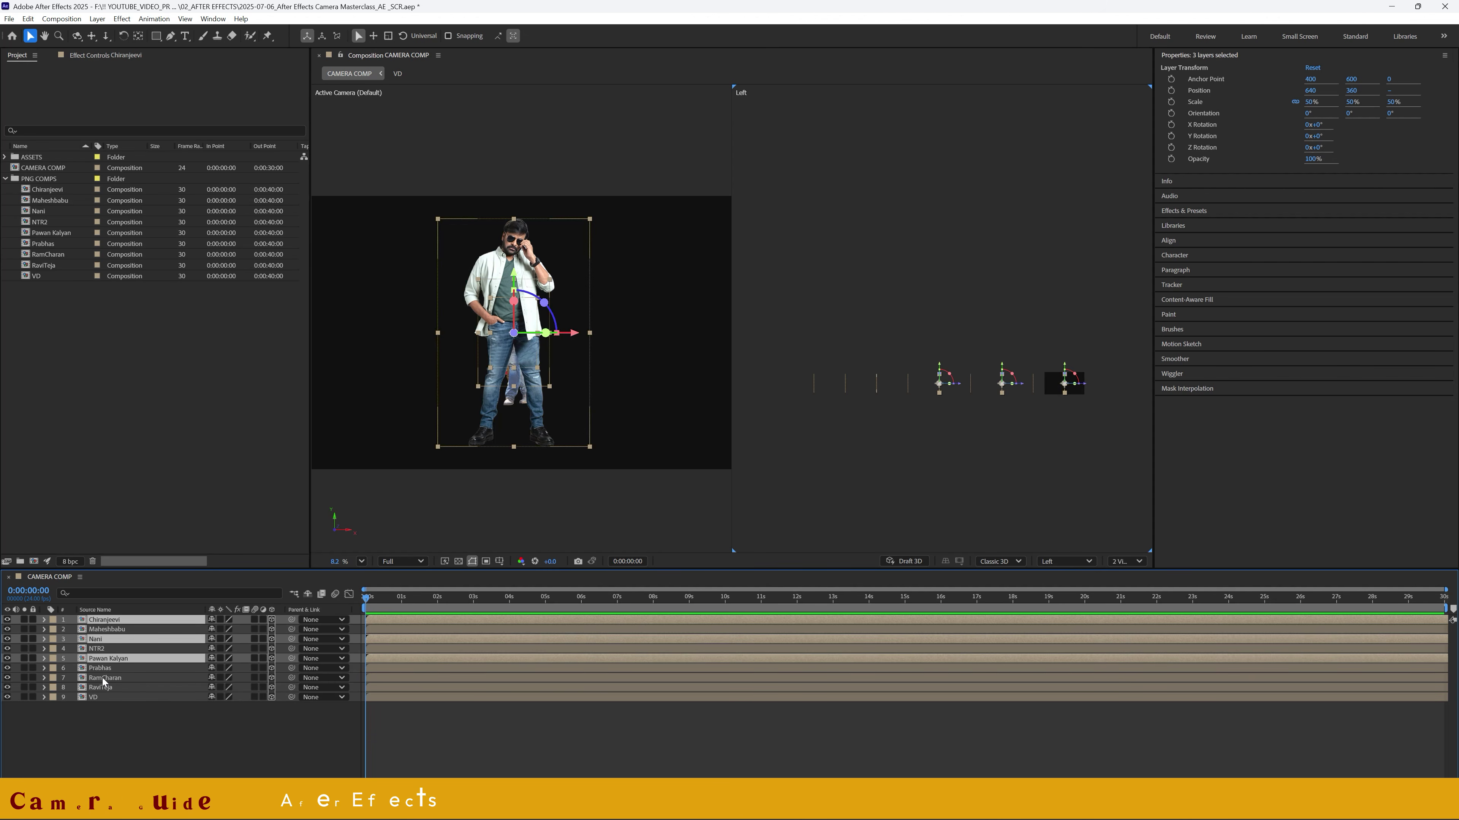
{"action": "left_click", "coordinate": [103, 678], "text": "ctrl"}
{"action": "left_click", "coordinate": [99, 697], "text": "ctrl"}
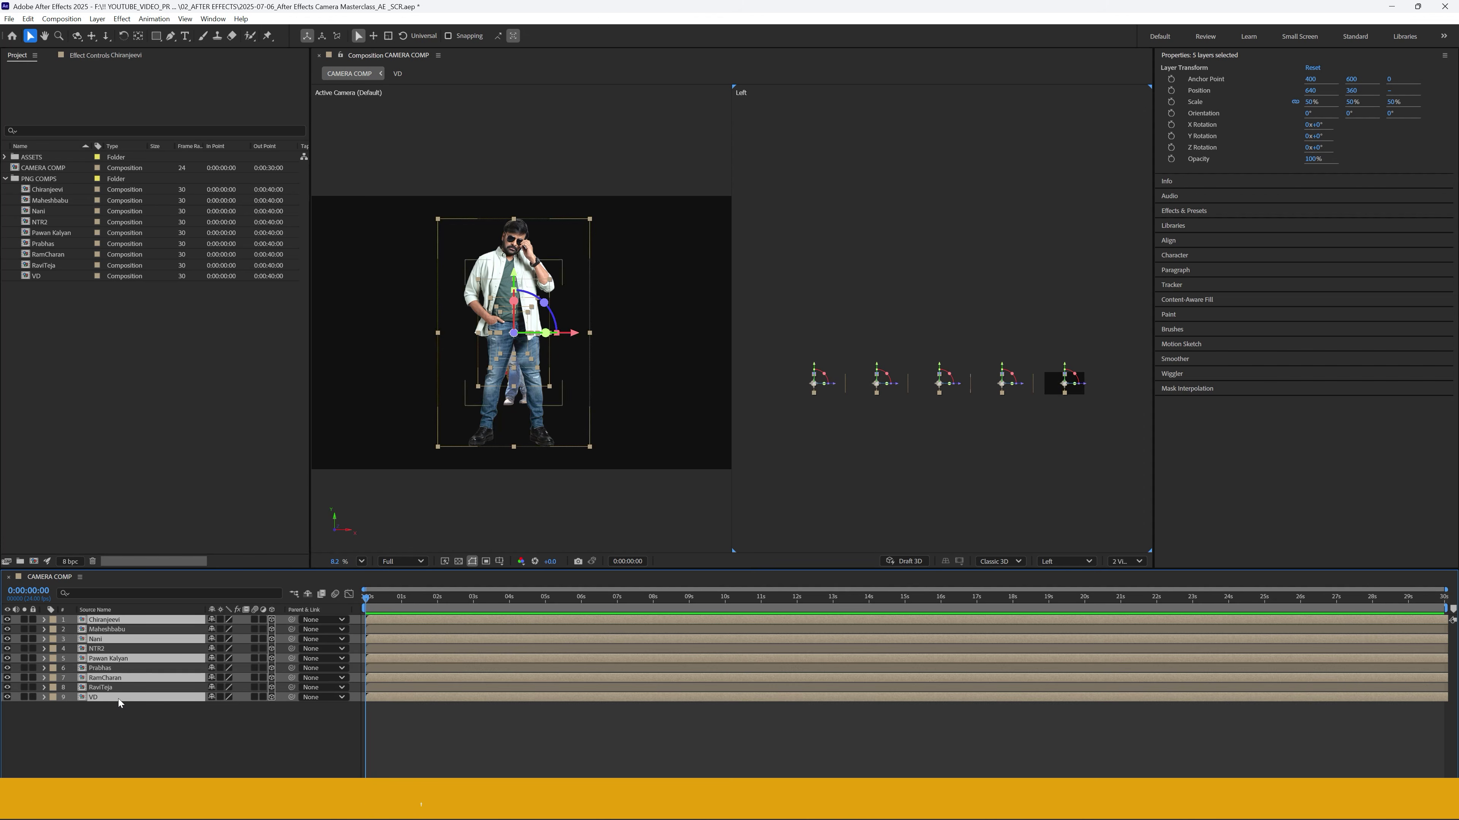
{"action": "scroll", "coordinate": [1025, 391], "scroll_direction": "up", "scroll_amount": 1}
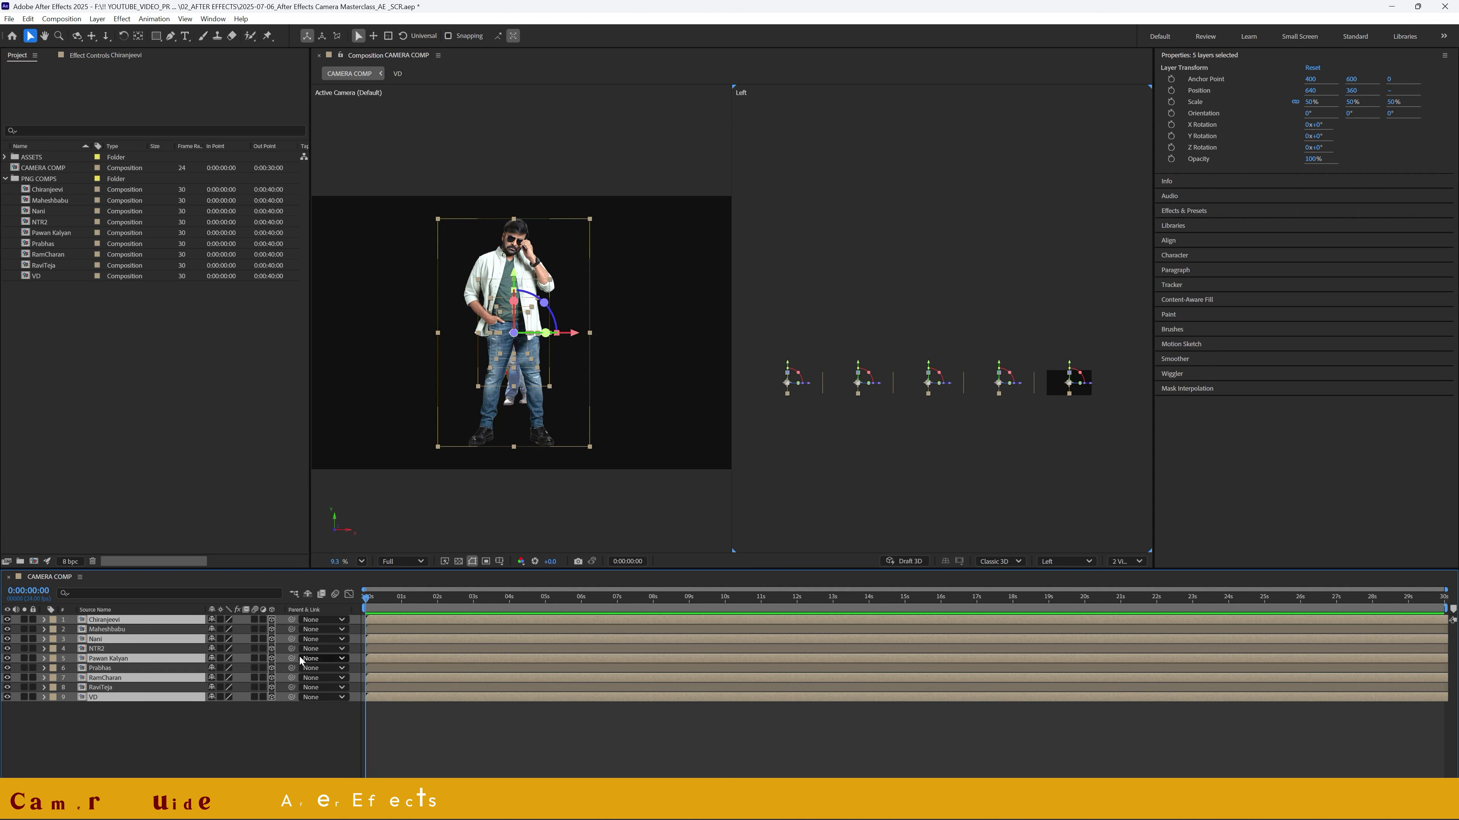
{"action": "key", "text": "p"}
{"action": "left_click_drag", "start_coordinate": [236, 632], "coordinate": [147, 629]}
{"action": "key", "text": "ctrl+z"}
{"action": "left_click", "coordinate": [220, 629]}
{"action": "type", "text": "525"}
{"action": "key", "text": "Return"}
- Give the five selected actor layers a Red label and collapse their Position properties
{"action": "left_click", "coordinate": [53, 648]}
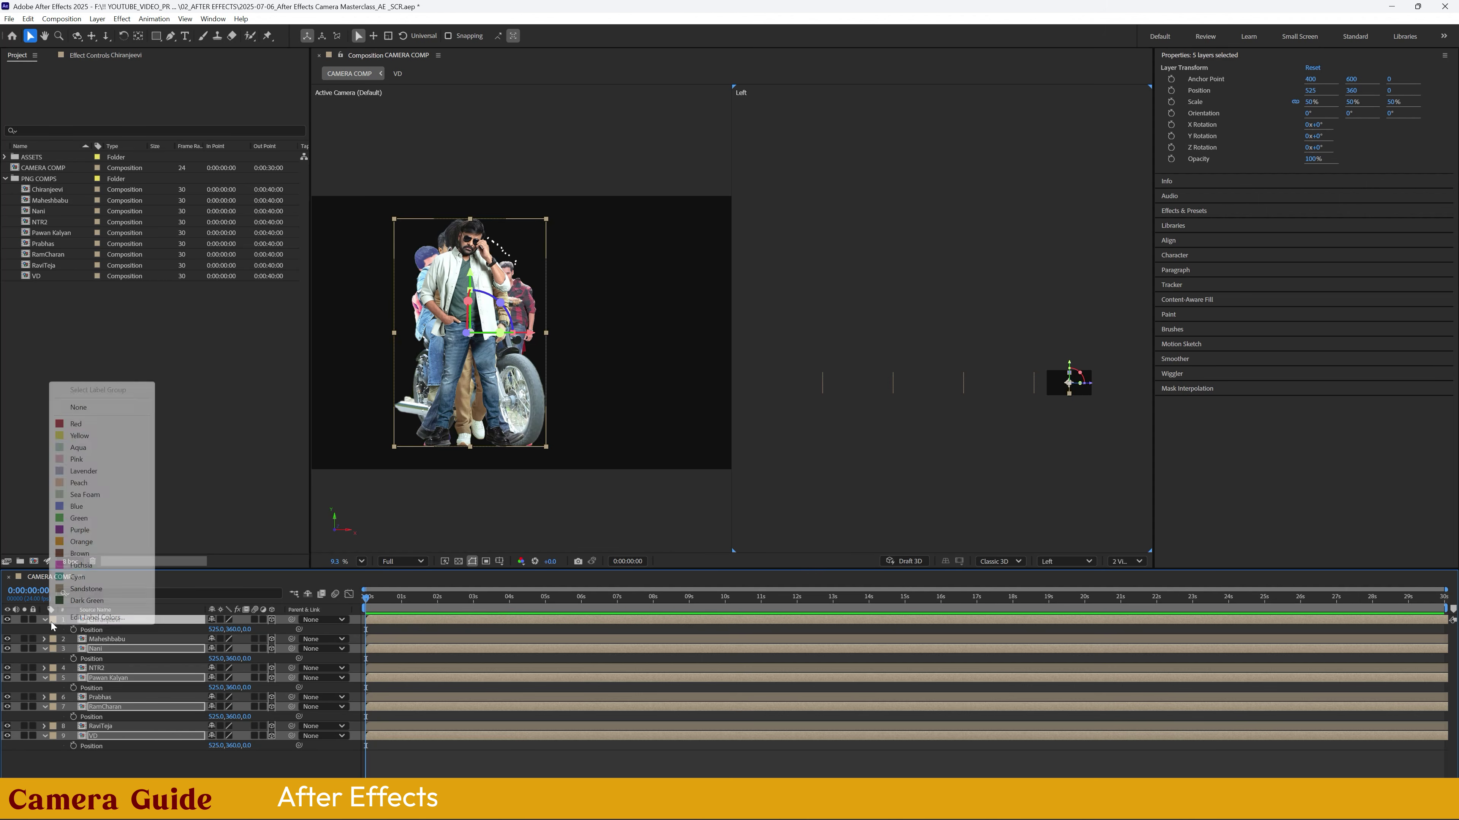
{"action": "left_click", "coordinate": [86, 424]}
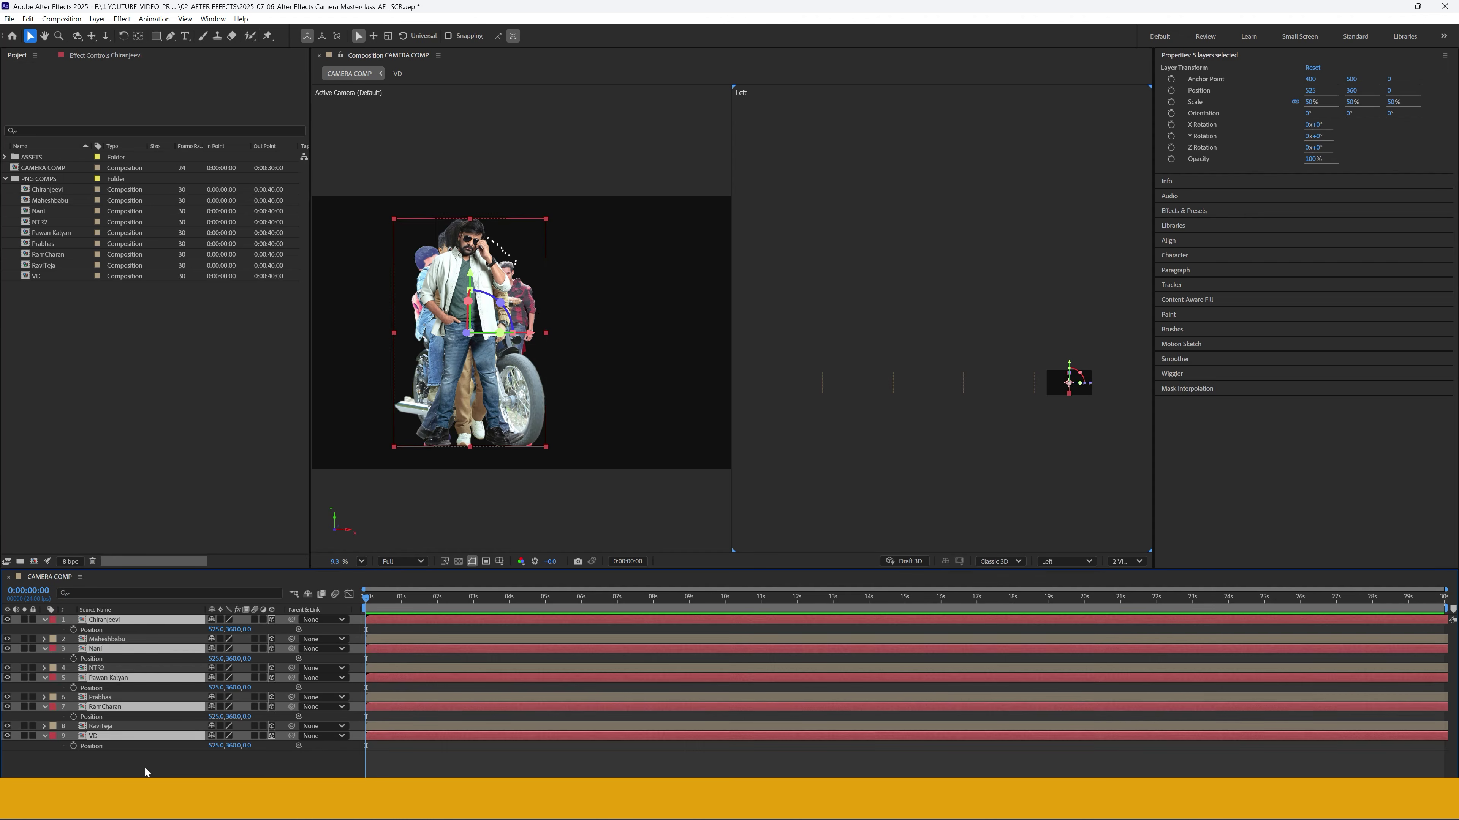
{"action": "left_click", "coordinate": [124, 764]}
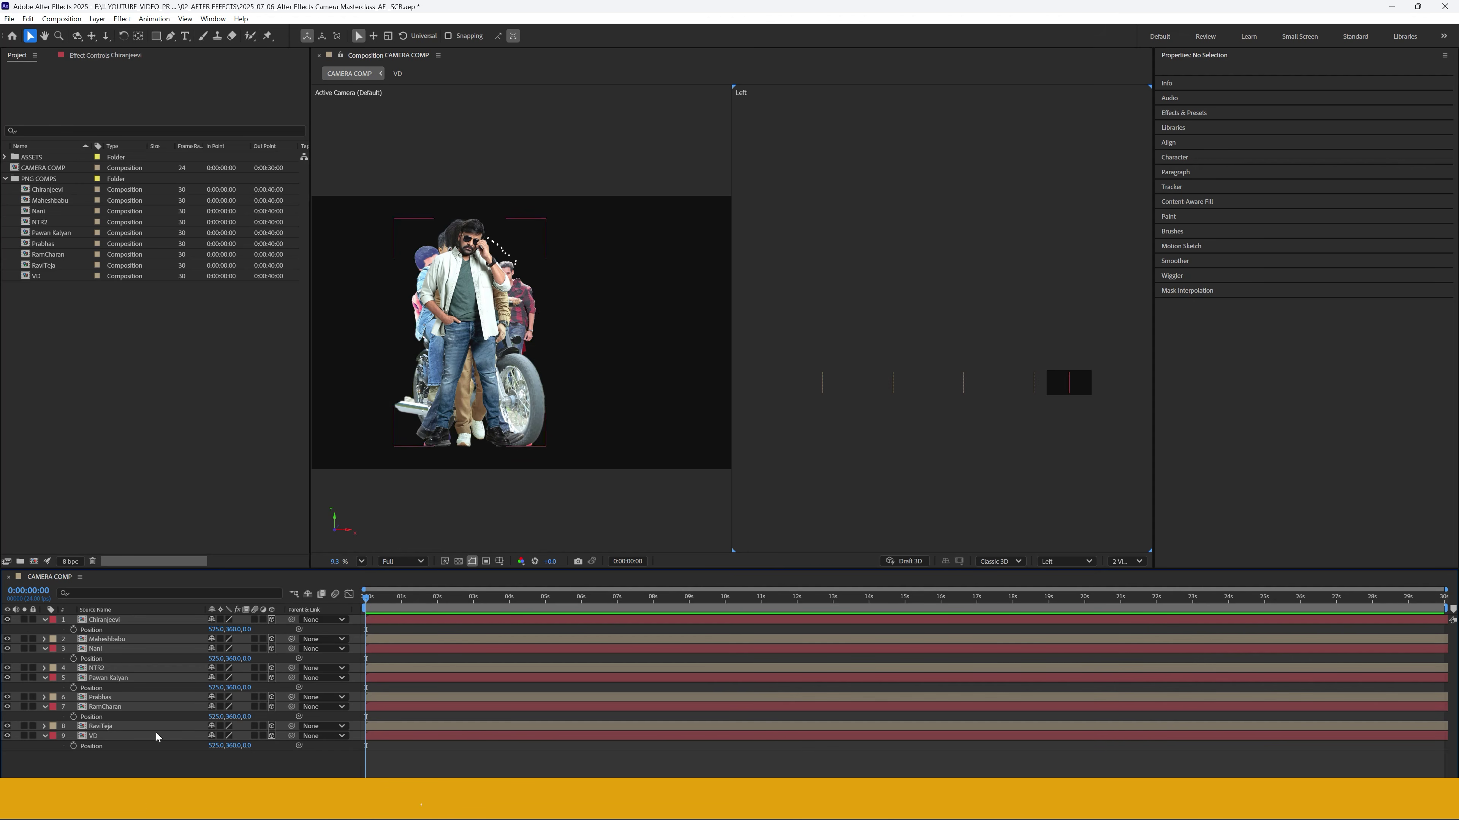
{"action": "key", "text": "u"}
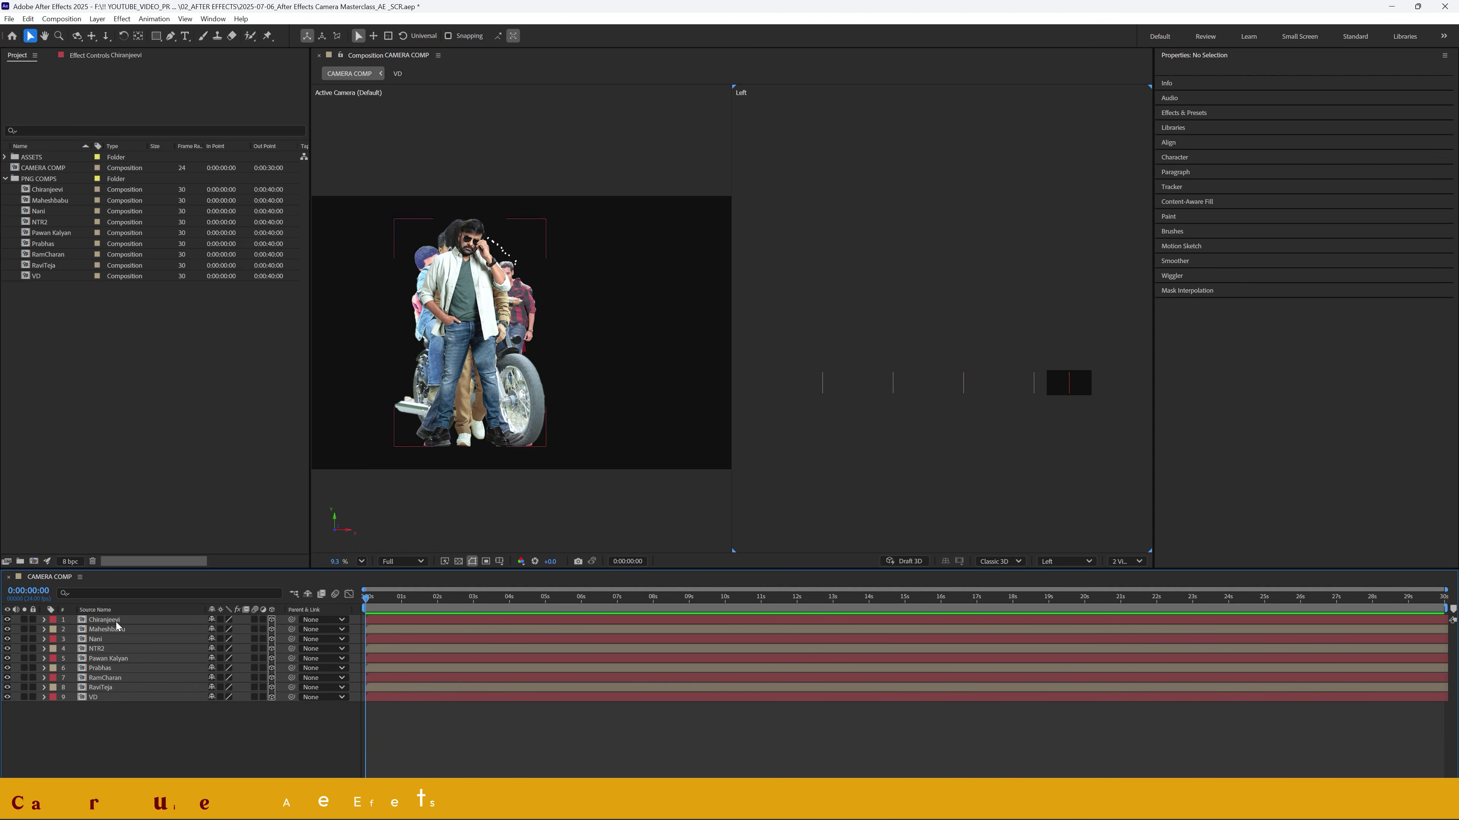
- Select the Sandstone label group and shift its four layers to the right along X, to about 812
{"action": "left_click", "coordinate": [113, 630]}
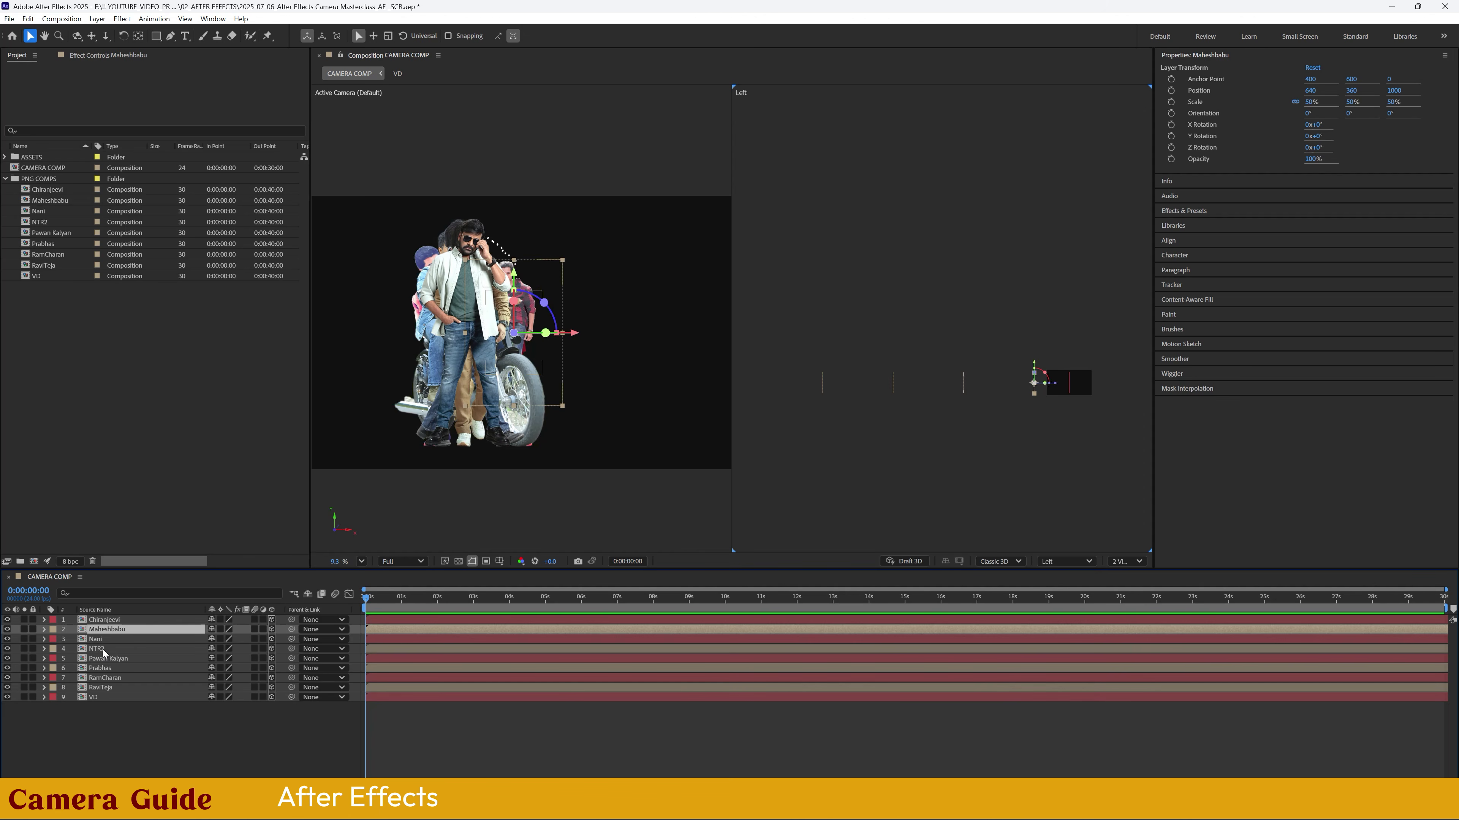
{"action": "left_click", "coordinate": [97, 650]}
{"action": "left_click", "coordinate": [103, 746]}
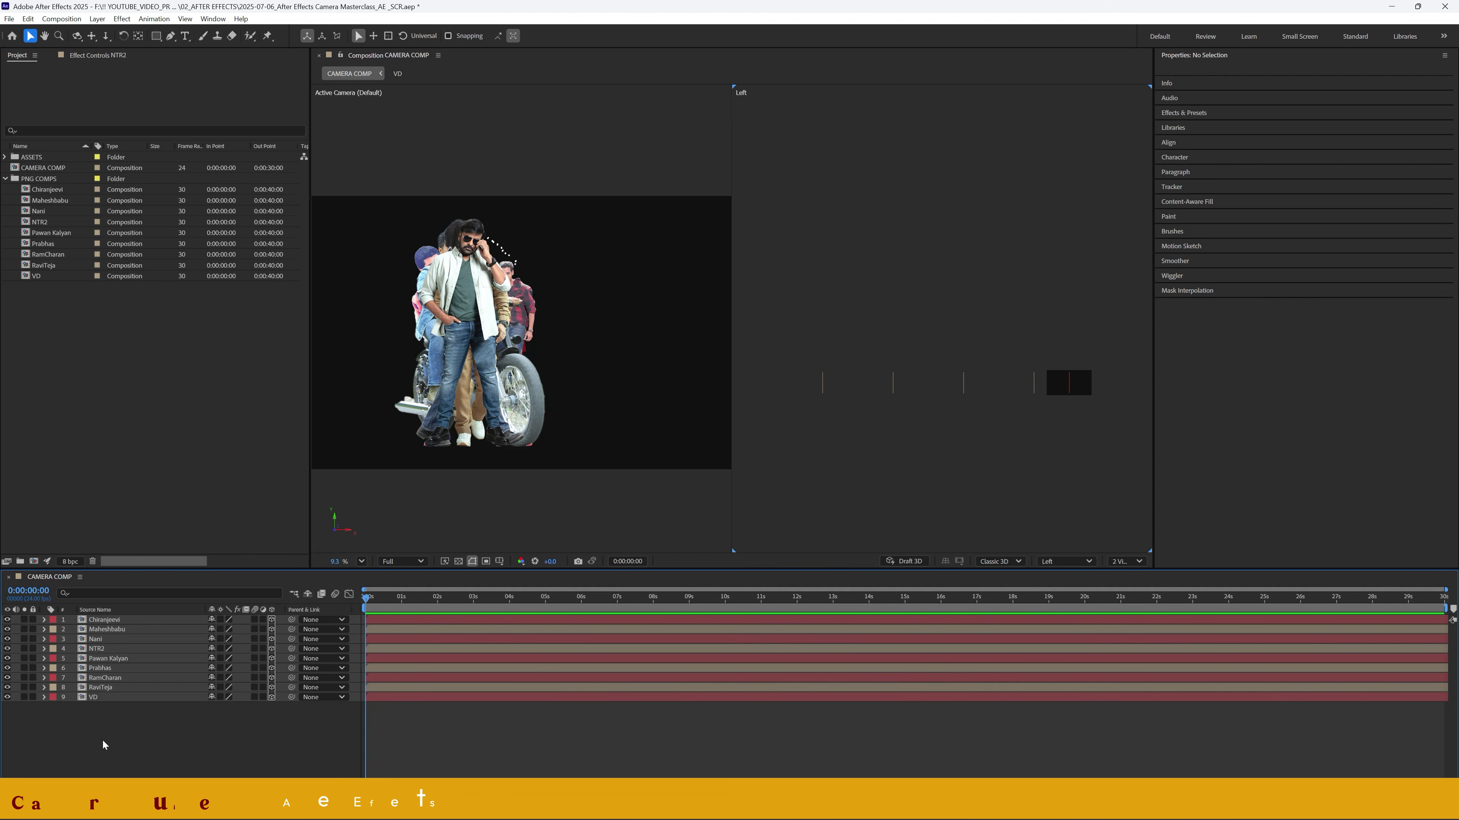
{"action": "left_click", "coordinate": [54, 630]}
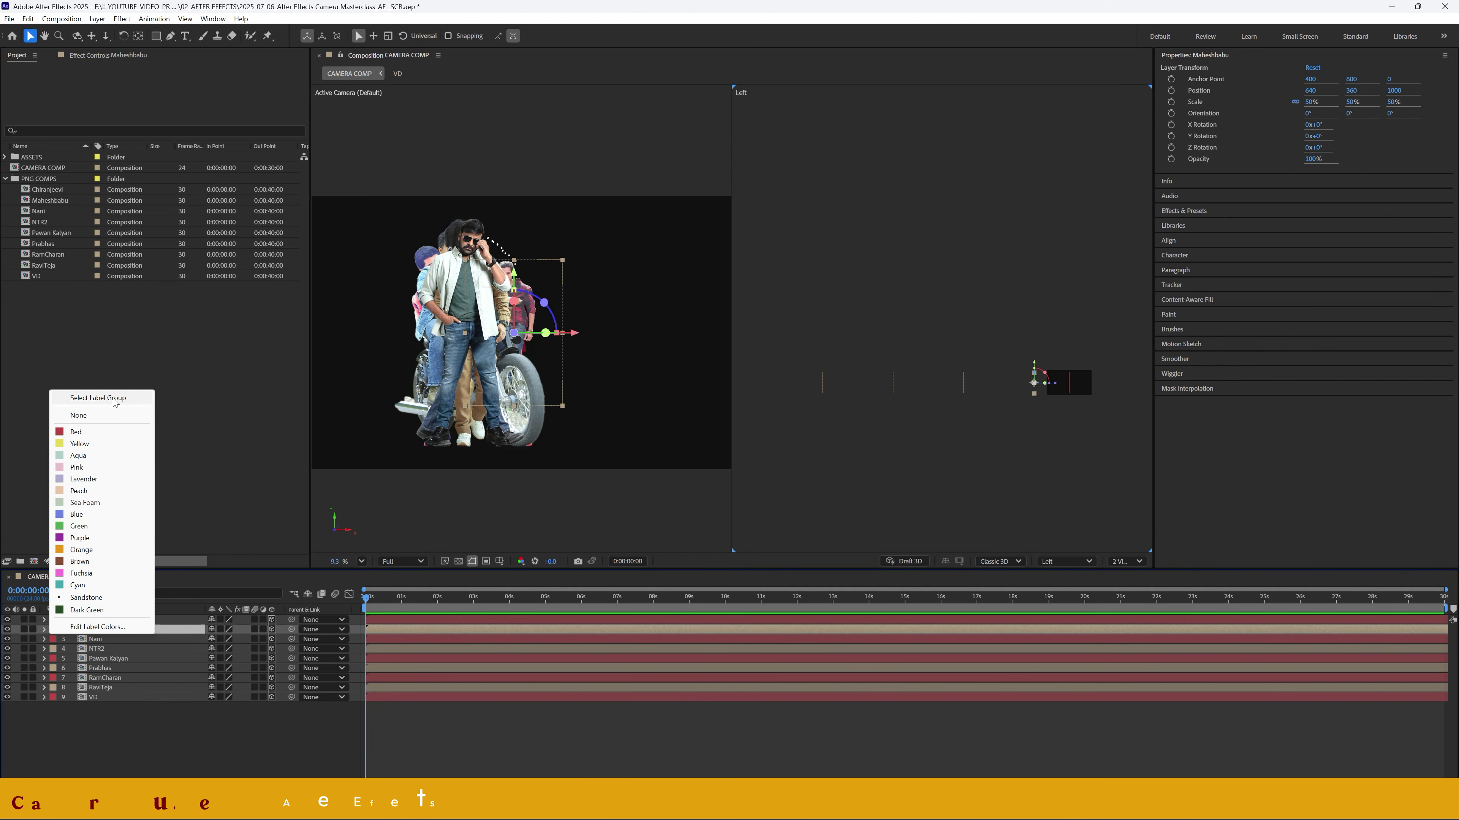
{"action": "left_click", "coordinate": [97, 399]}
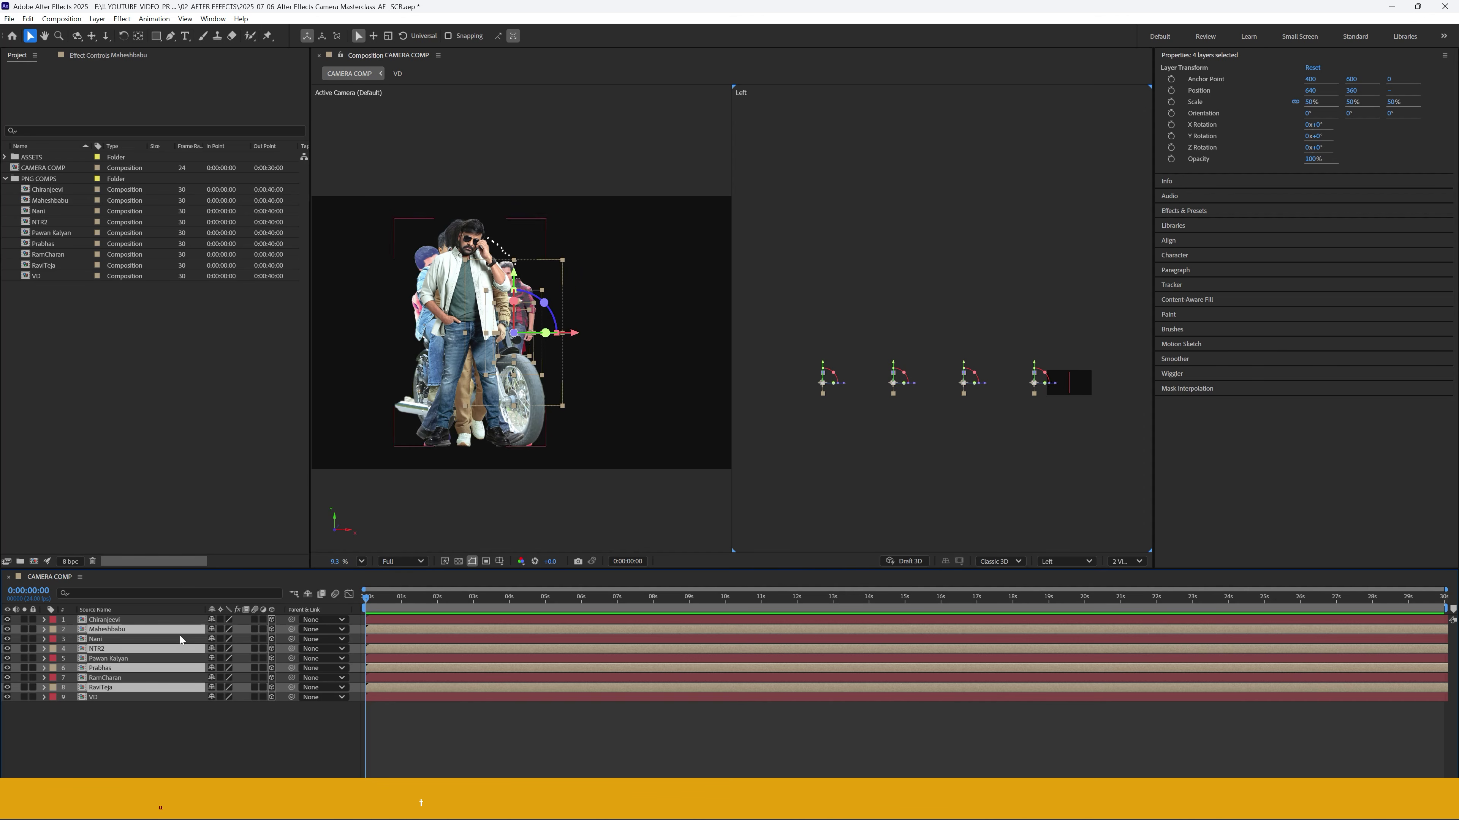
{"action": "left_click_drag", "start_coordinate": [579, 340], "coordinate": [617, 338]}
{"action": "left_click", "coordinate": [195, 718]}
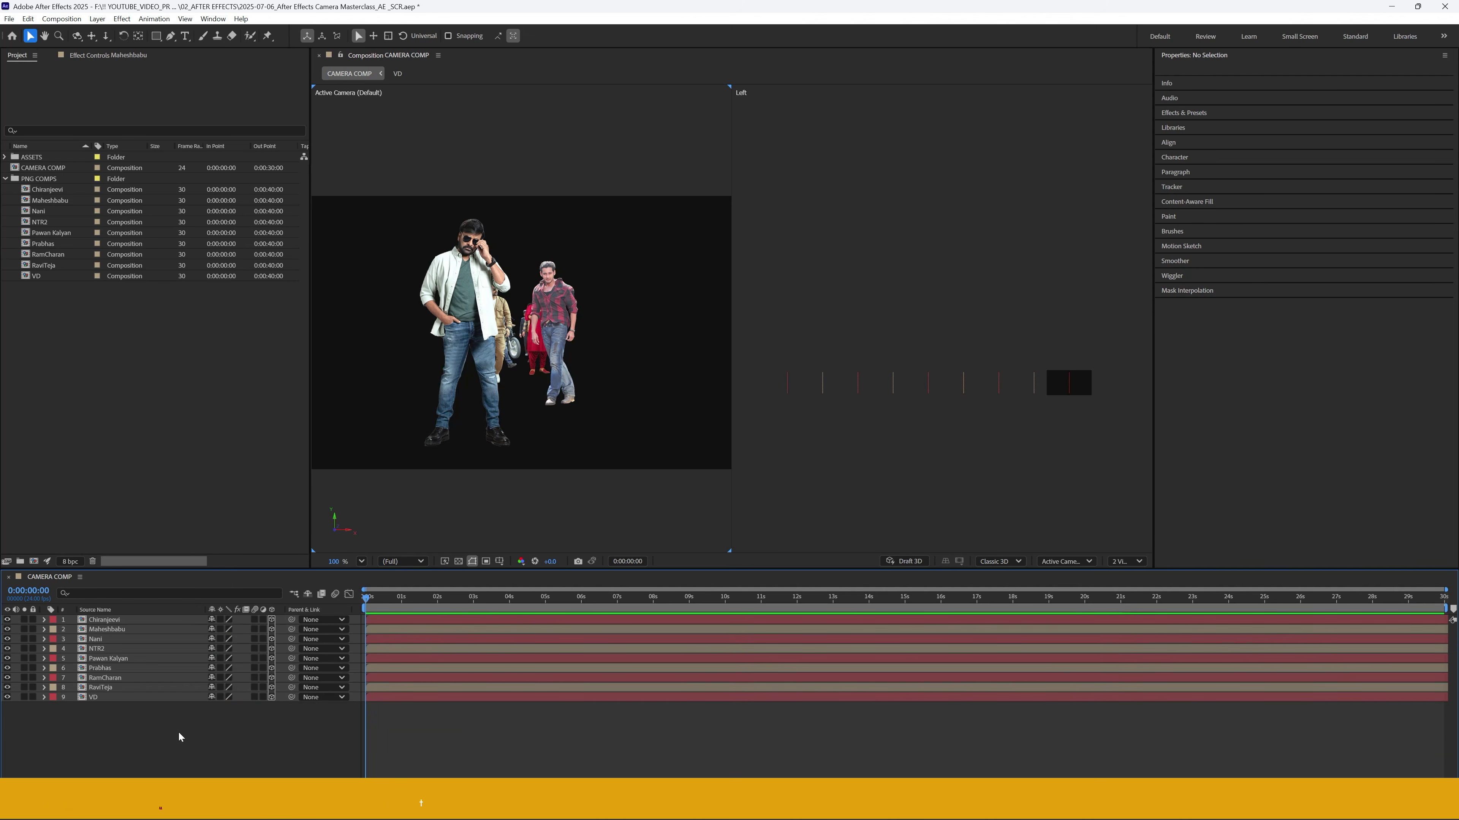
- Add a two-node camera with the 50mm preset to CAMERA COMP
{"action": "right_click", "coordinate": [219, 736]}
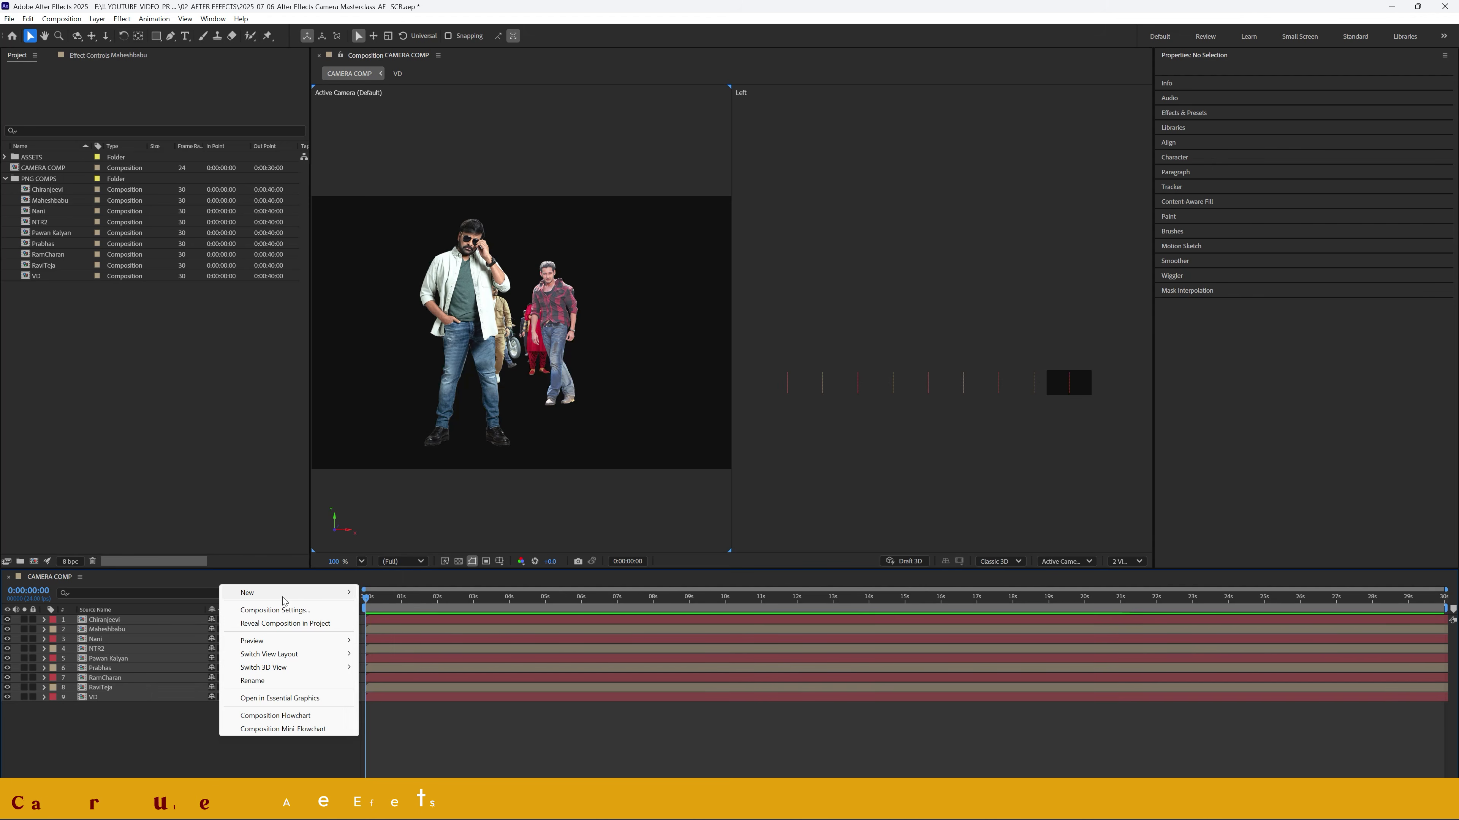
{"action": "mouse_move", "coordinate": [282, 597]}
{"action": "left_click", "coordinate": [391, 650]}
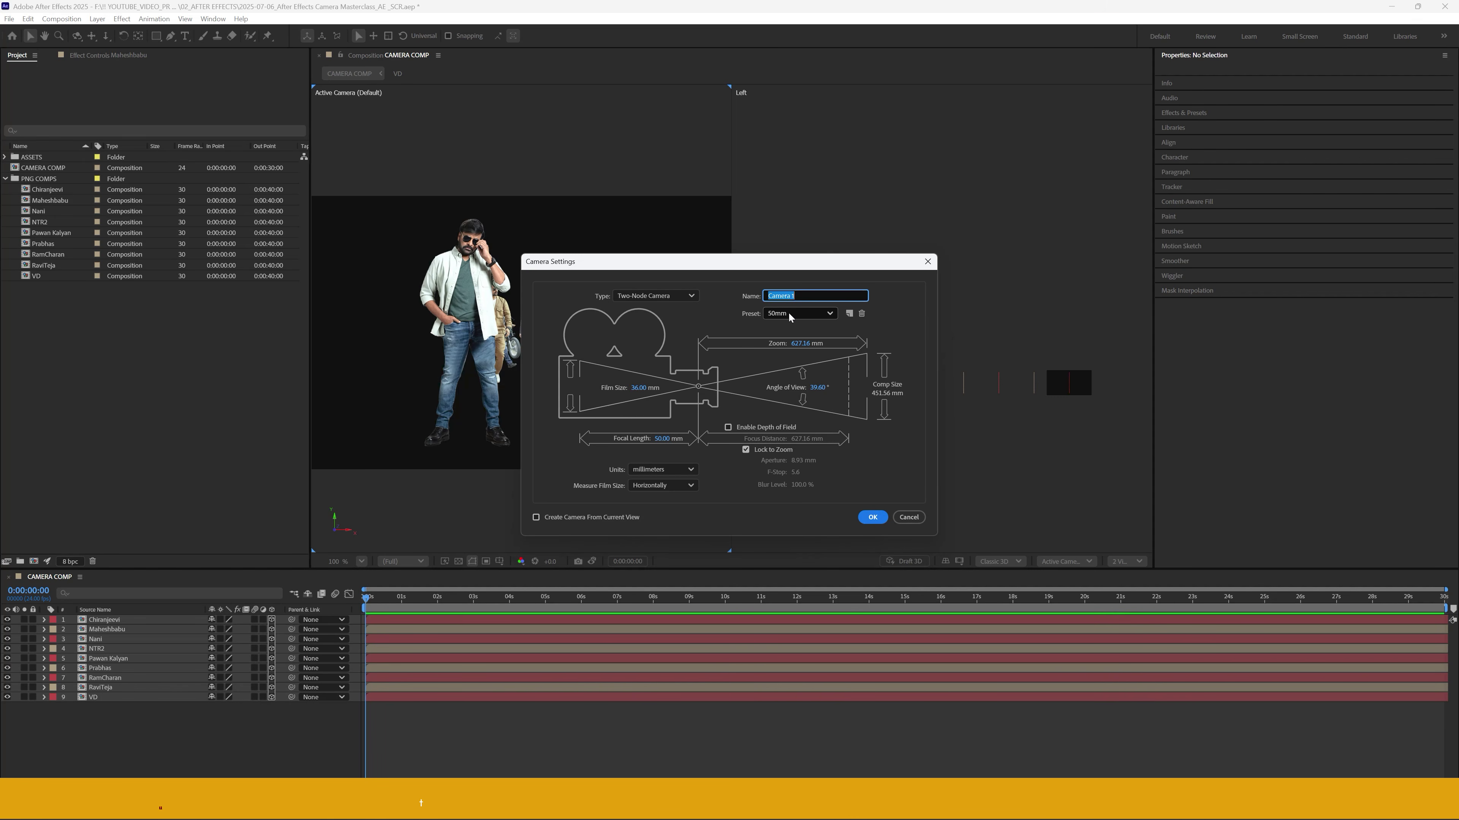
{"action": "left_click", "coordinate": [872, 517]}
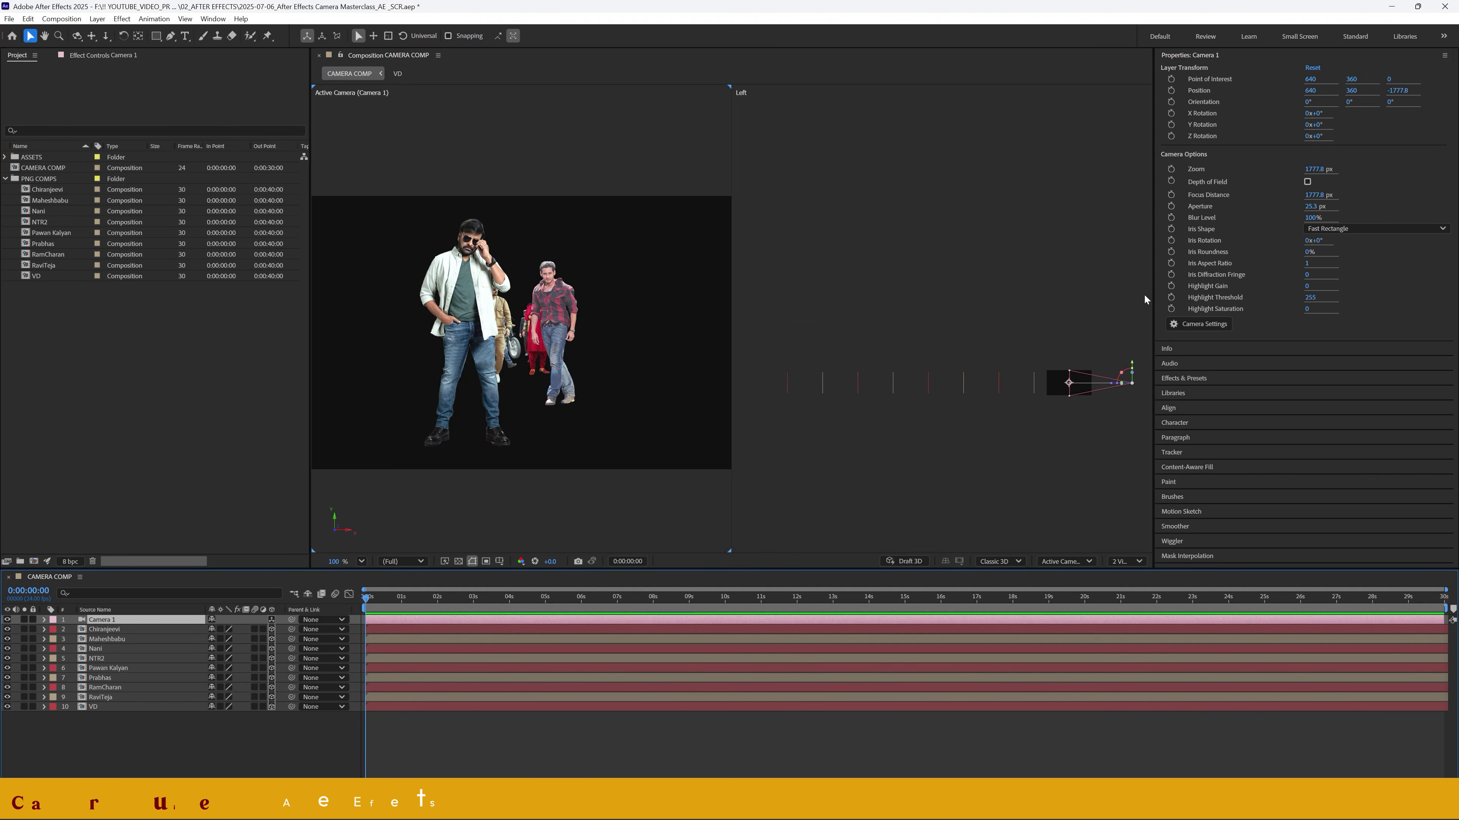
- Keyframe Camera 1's Position at the first frame, and at 0:00:29:23 push the camera through the layers to Z about 7797
{"action": "left_click", "coordinate": [44, 620]}
{"action": "left_click", "coordinate": [54, 630]}
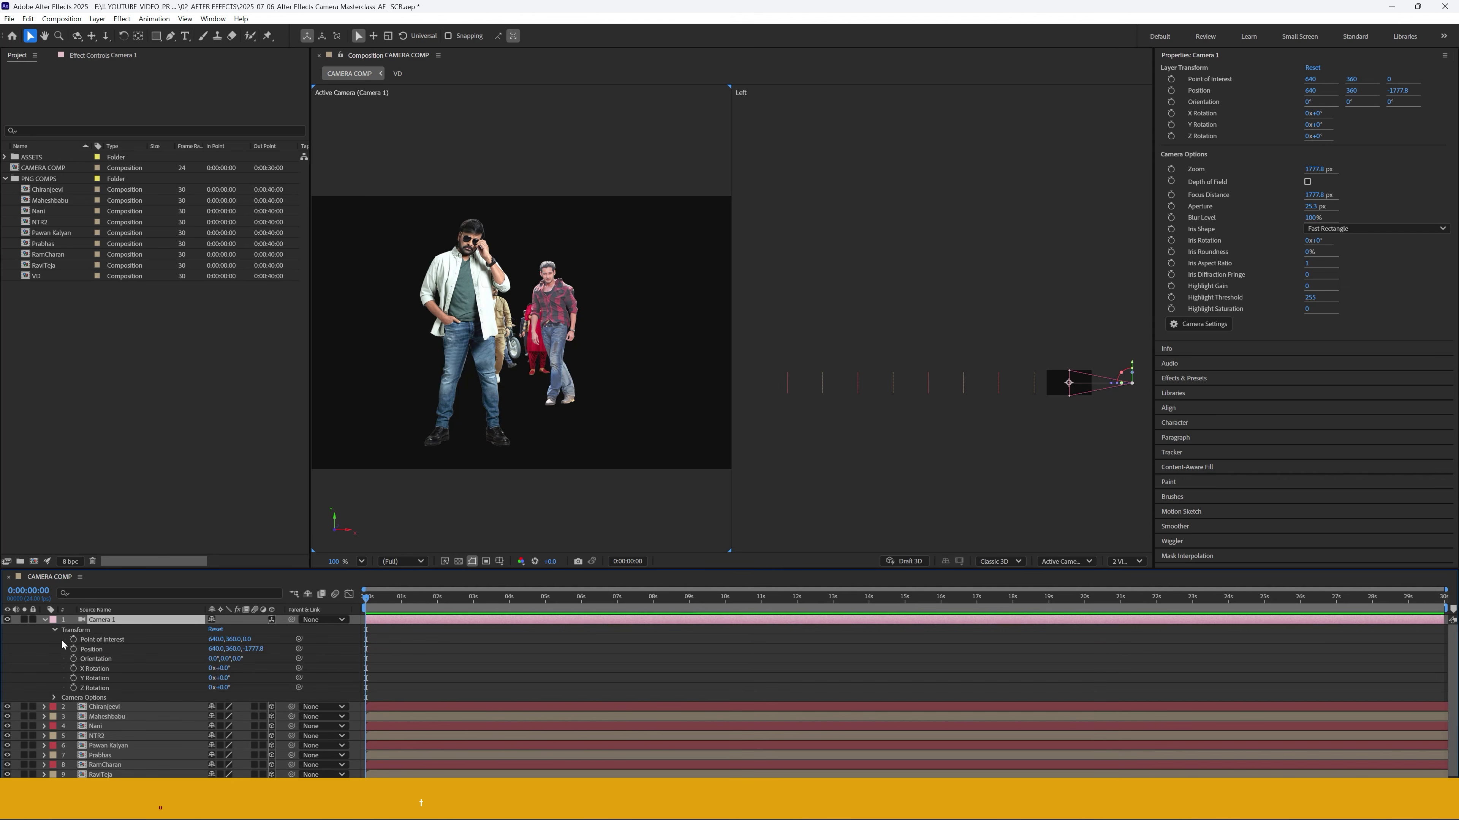
{"action": "left_click", "coordinate": [73, 649]}
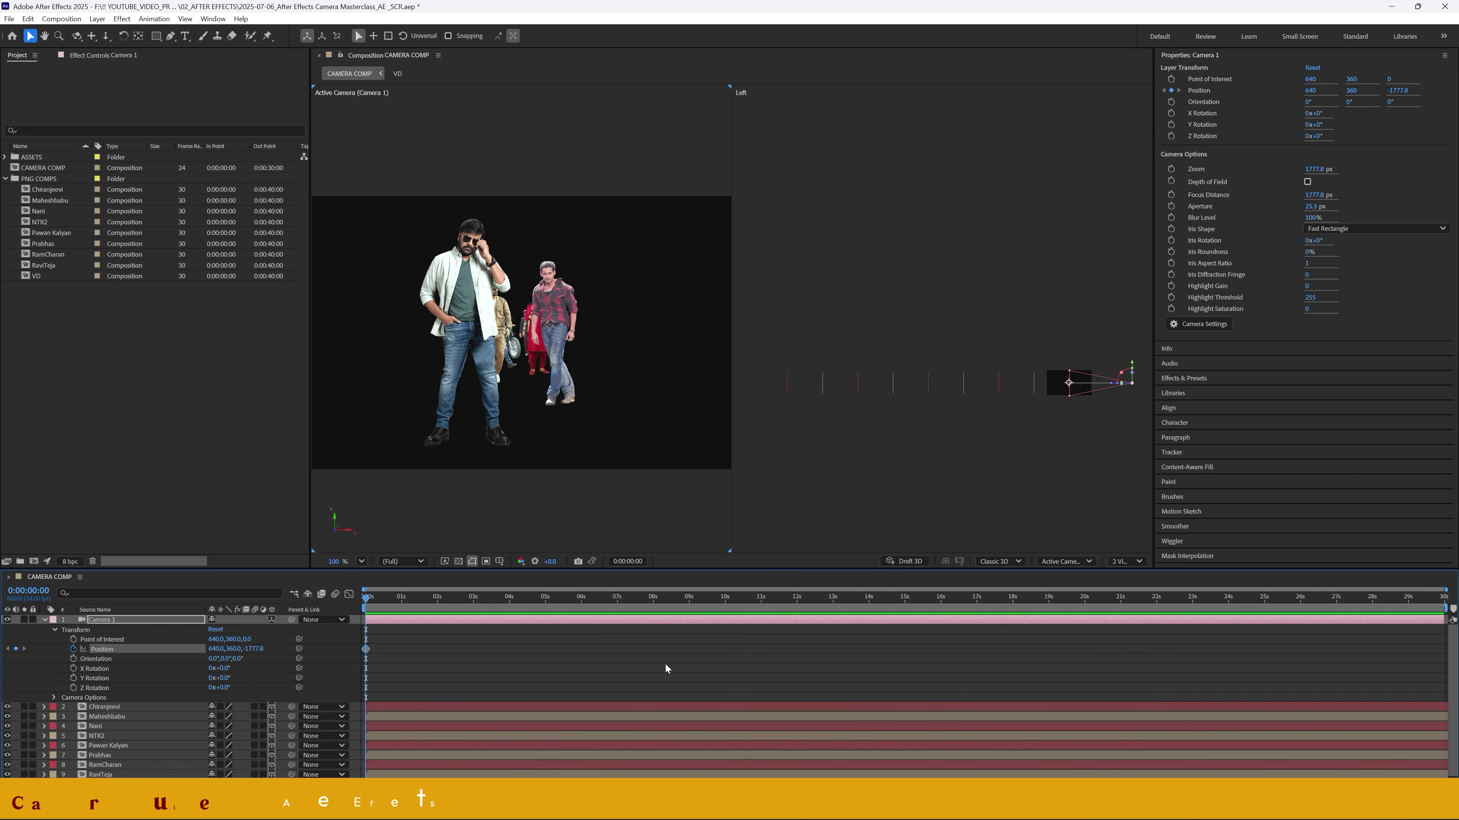
{"action": "left_click_drag", "start_coordinate": [1214, 623], "coordinate": [1446, 611]}
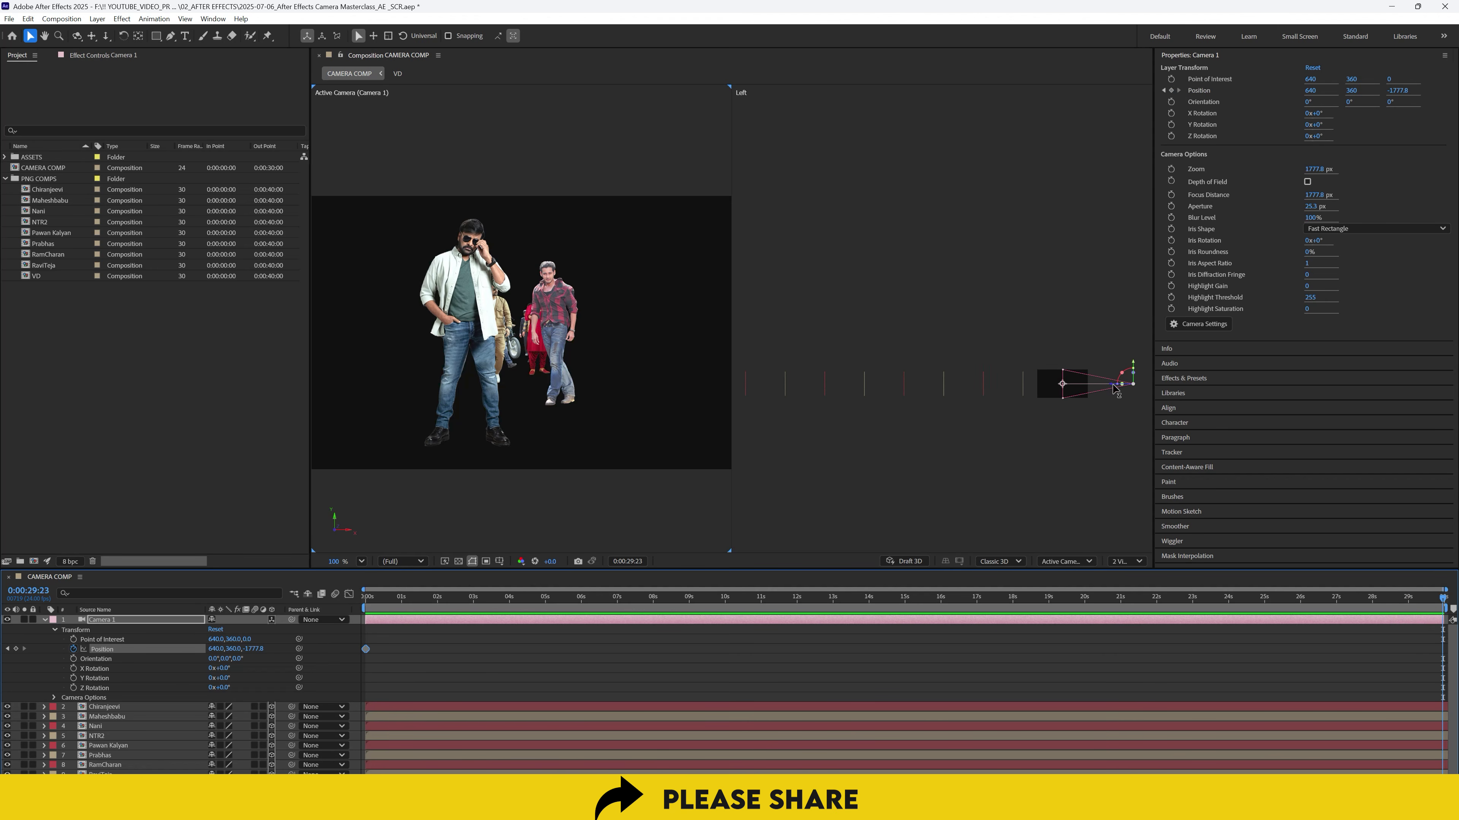
{"action": "left_click_drag", "start_coordinate": [1114, 390], "coordinate": [735, 392]}
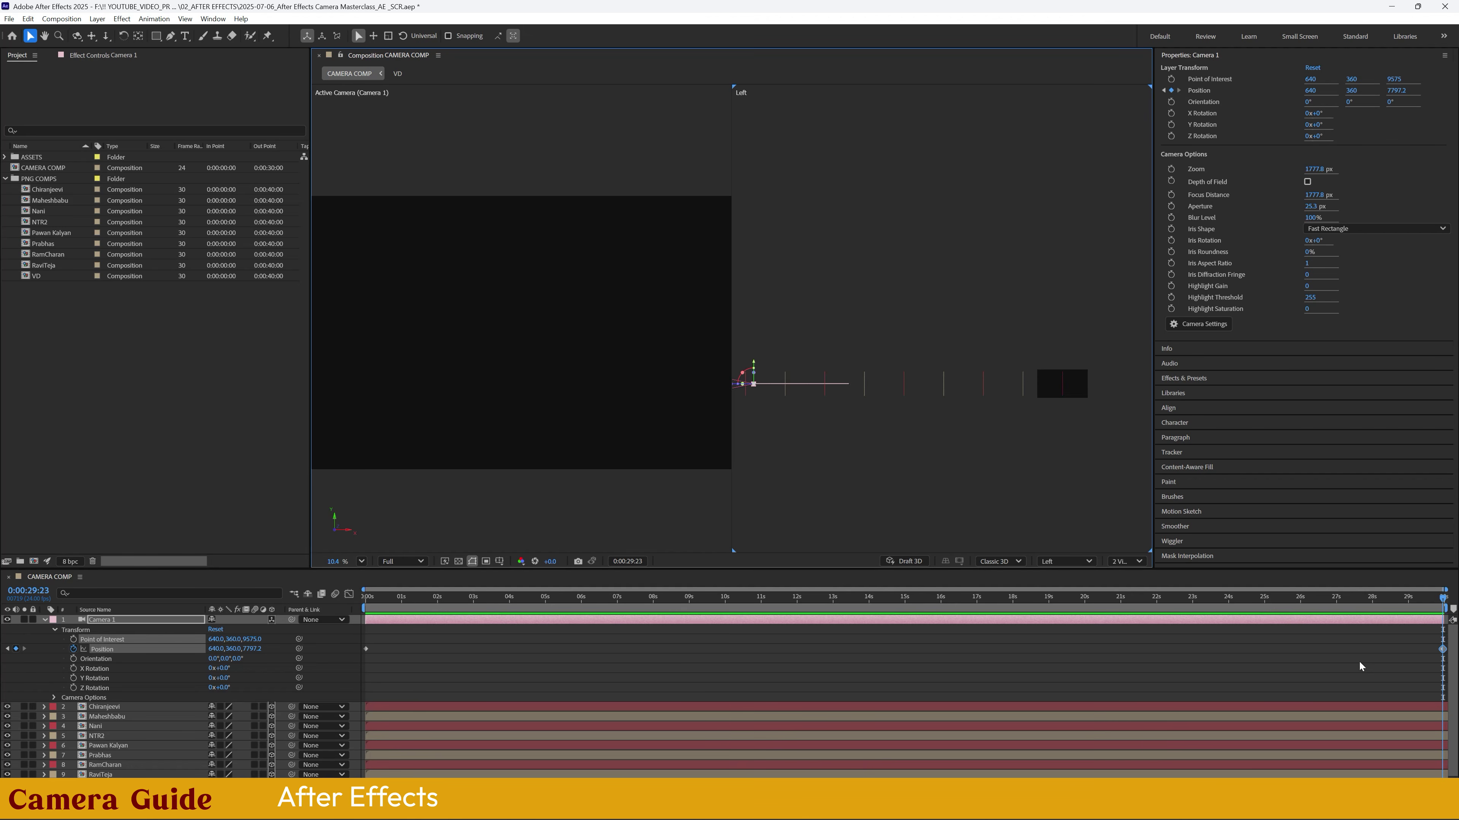
- Preview the camera's forward move from the start of the composition
{"action": "key", "text": "Home"}
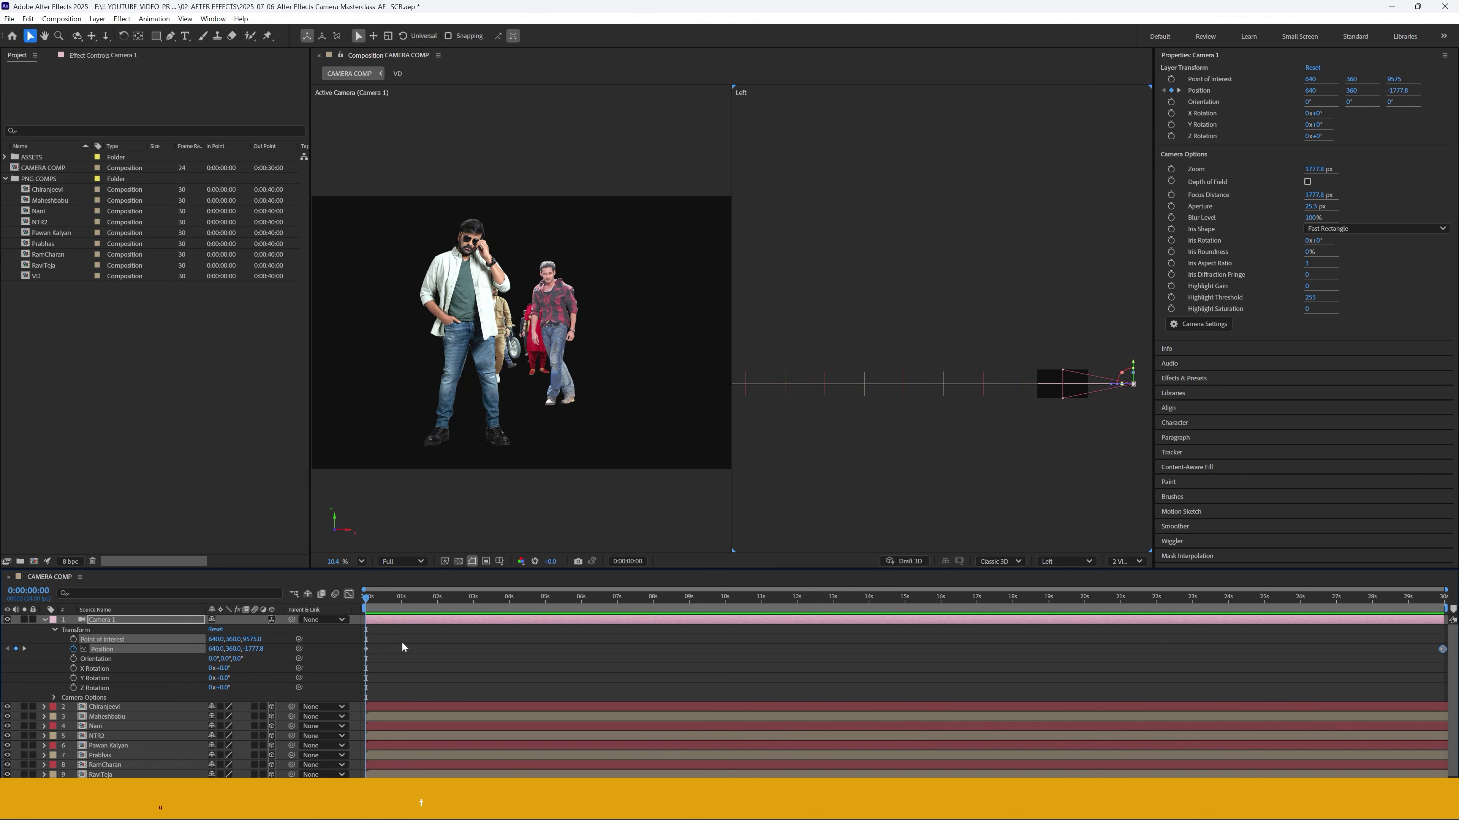
{"action": "key", "text": "space"}
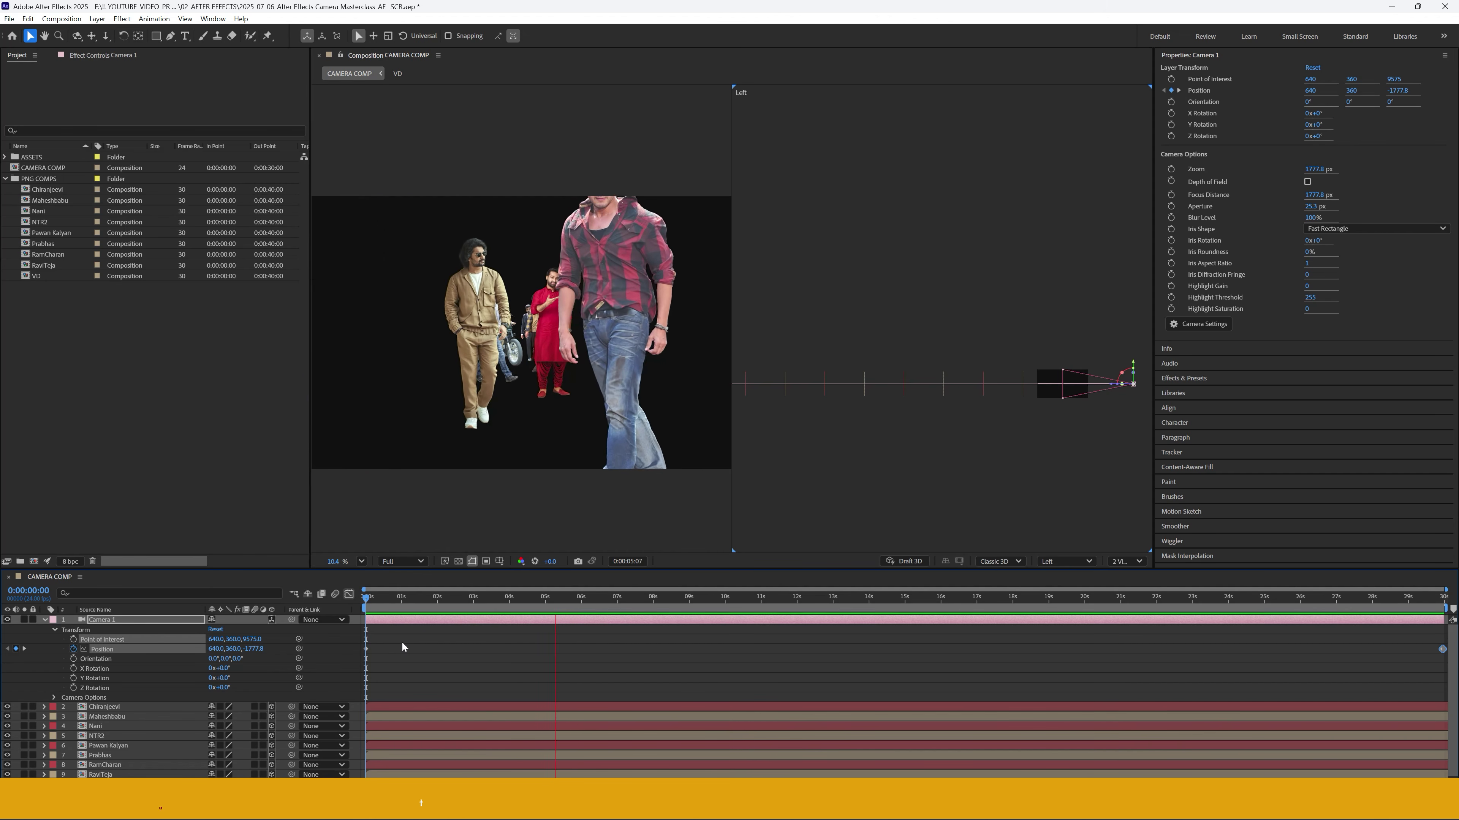
{"action": "key", "text": "space"}
- Lower the preview resolution to Third and play the camera move again from the start
{"action": "left_click", "coordinate": [400, 563]}
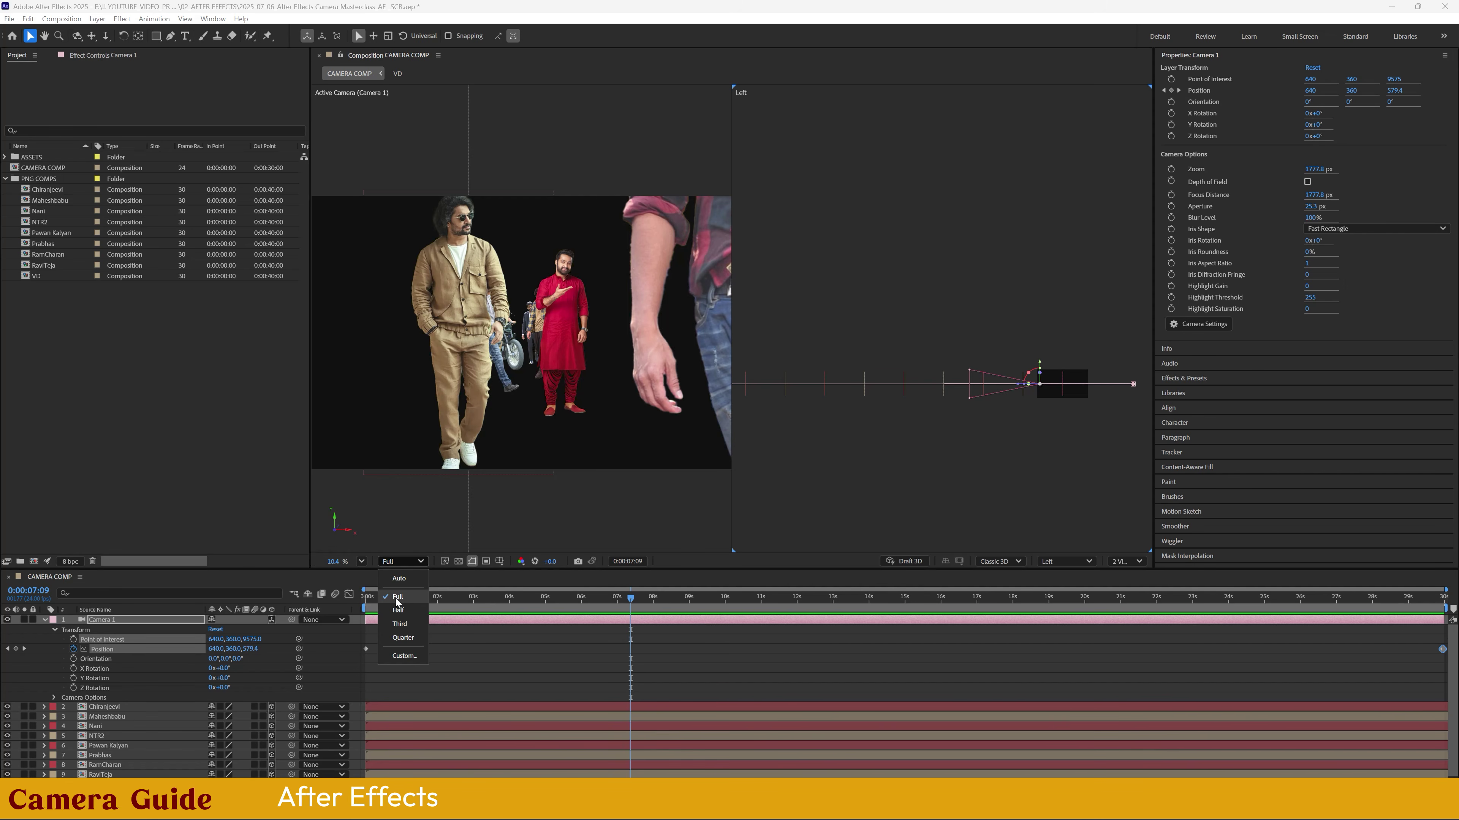
{"action": "left_click", "coordinate": [401, 623]}
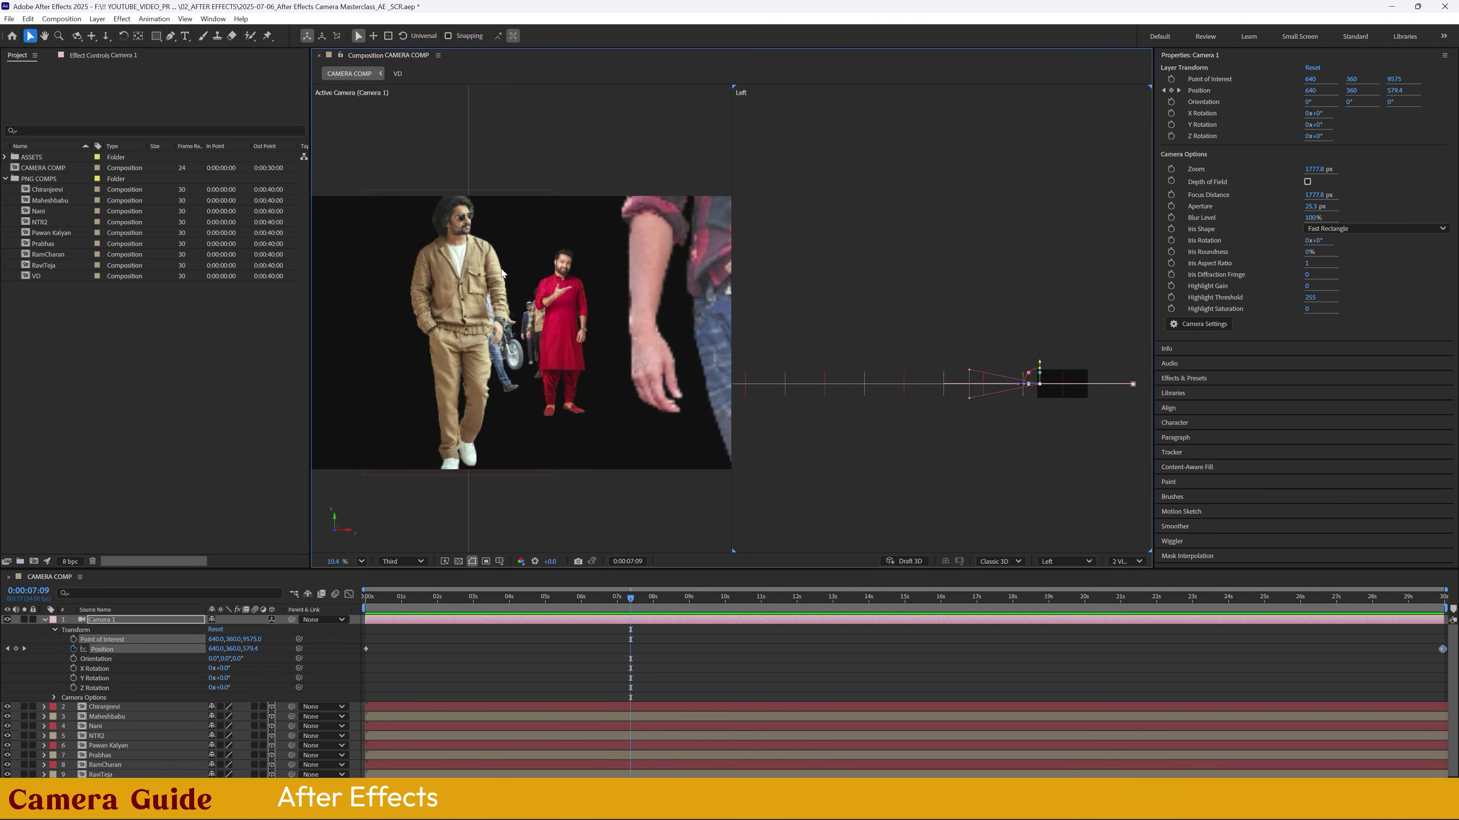
{"action": "key", "text": "Home"}
{"action": "key", "text": "space"}
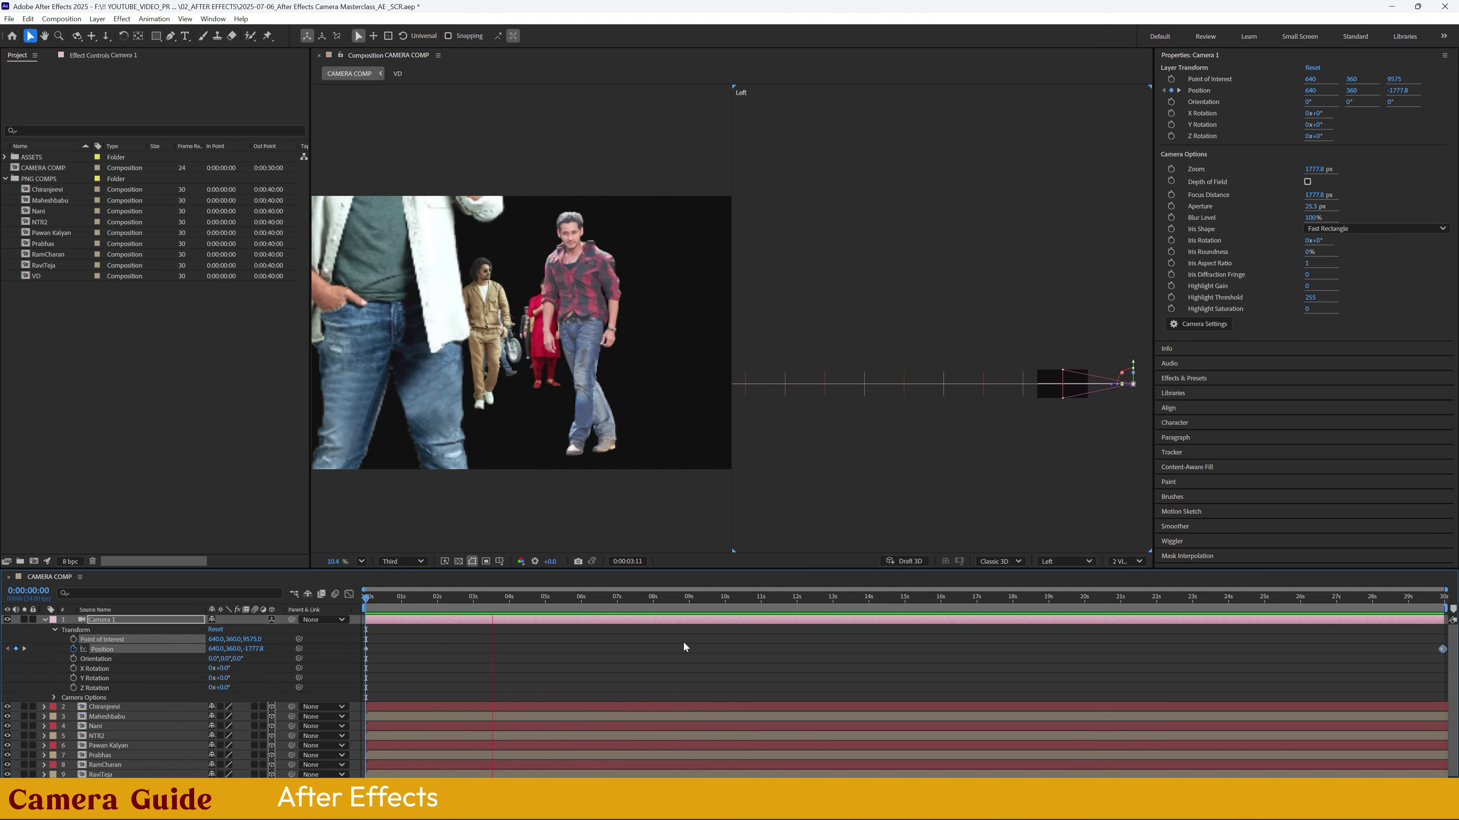
{"action": "left_click_drag", "start_coordinate": [535, 601], "coordinate": [497, 615]}
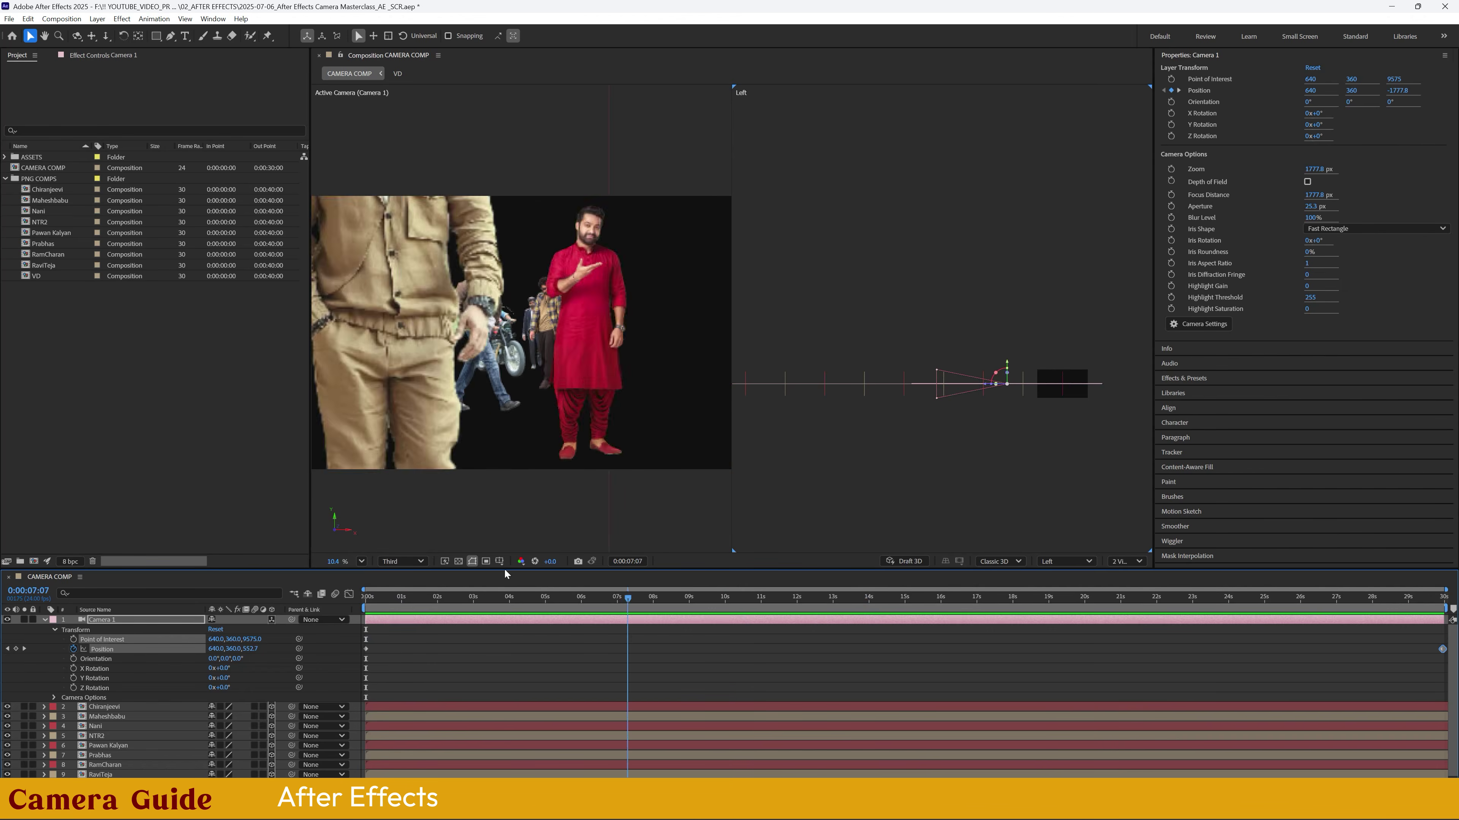
- Return to the first frame and collapse the Camera 1 properties
{"action": "key", "text": "Home"}
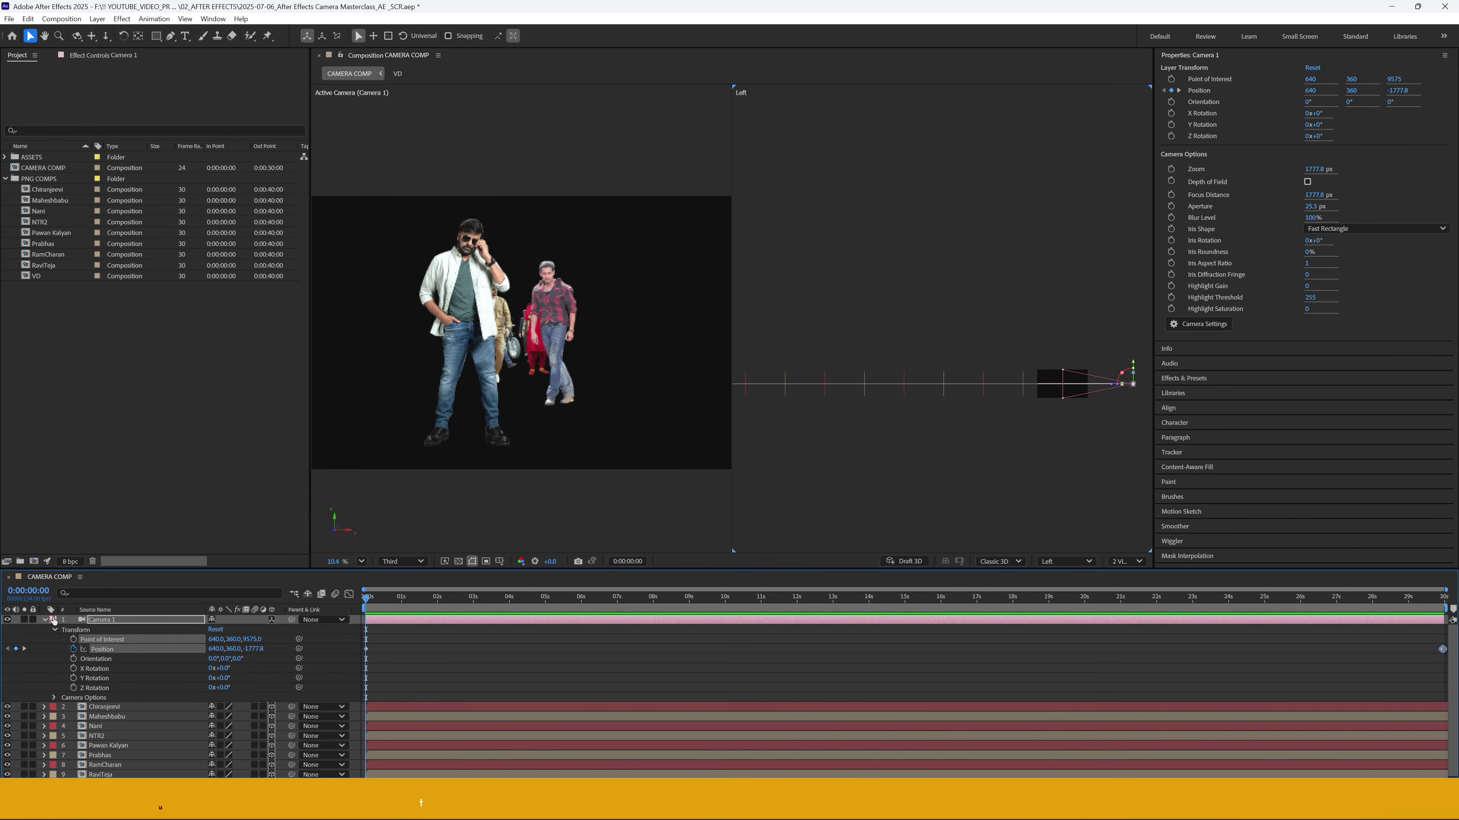
{"action": "left_click", "coordinate": [46, 619]}
{"action": "left_click", "coordinate": [120, 751]}
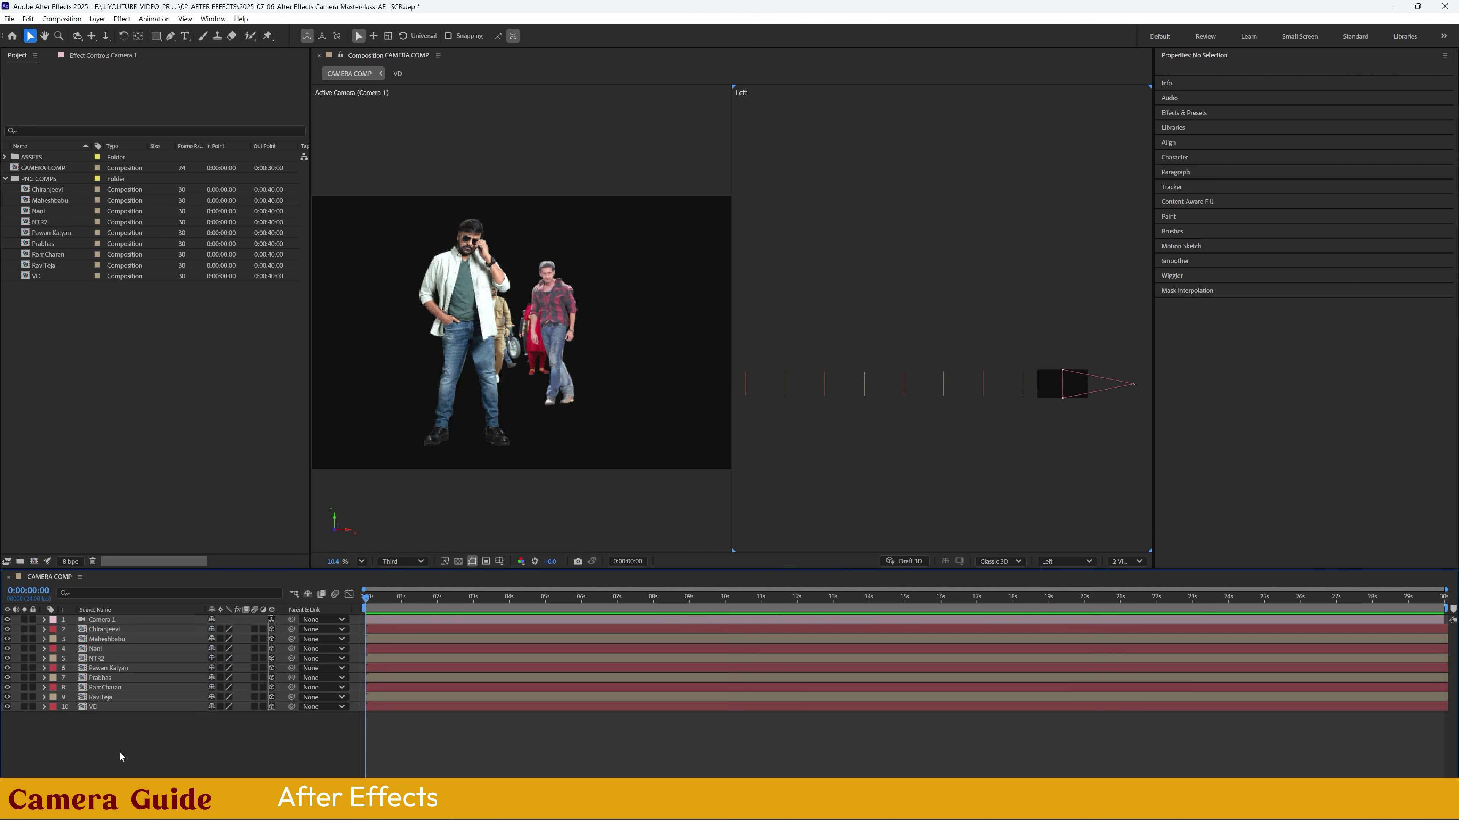
- Move the Chiranjeevi layer's anchor point down to his feet, at anchor Y 1190
{"action": "left_click", "coordinate": [109, 630]}
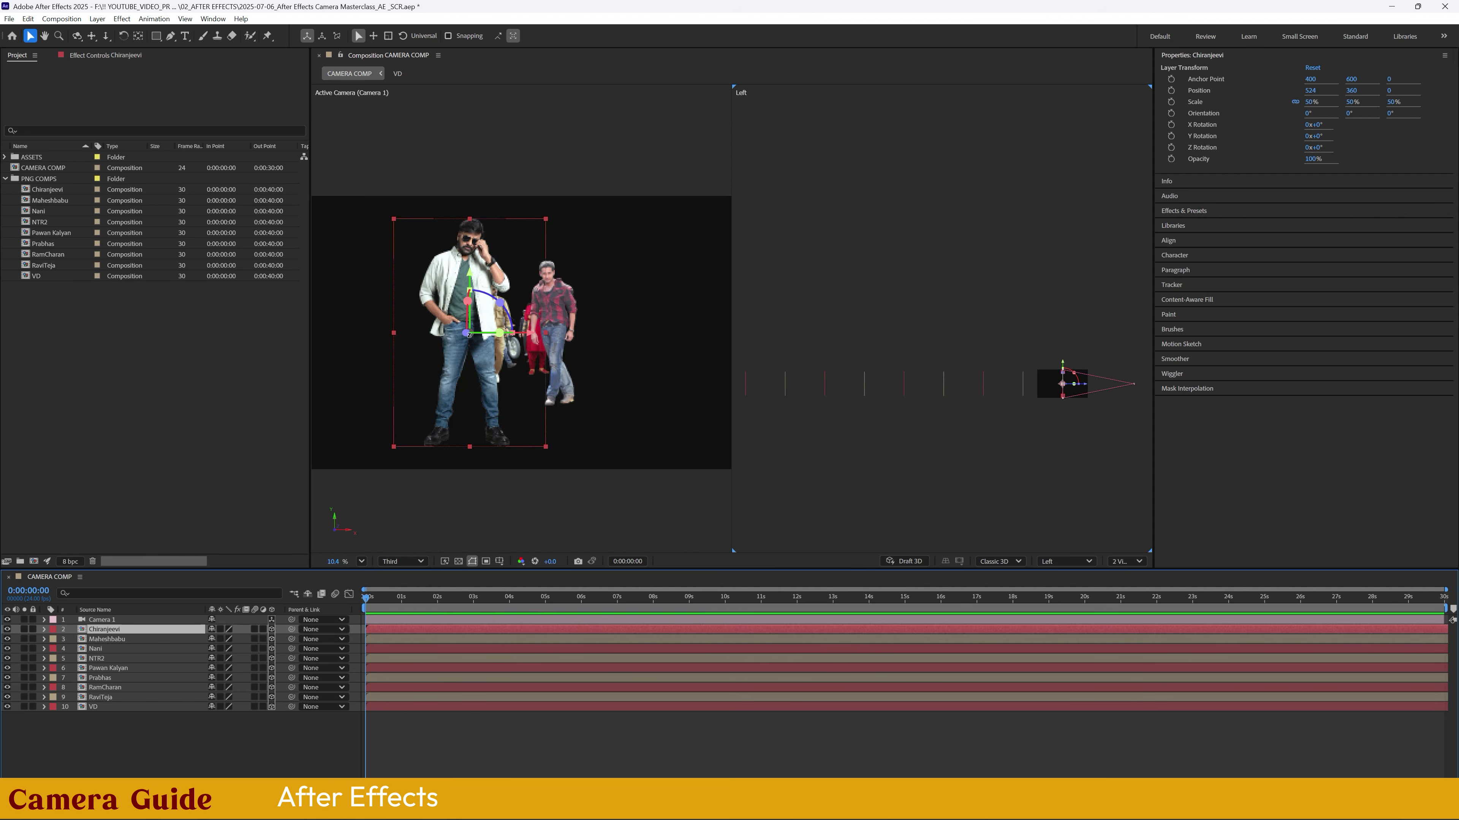
{"action": "key", "text": "y"}
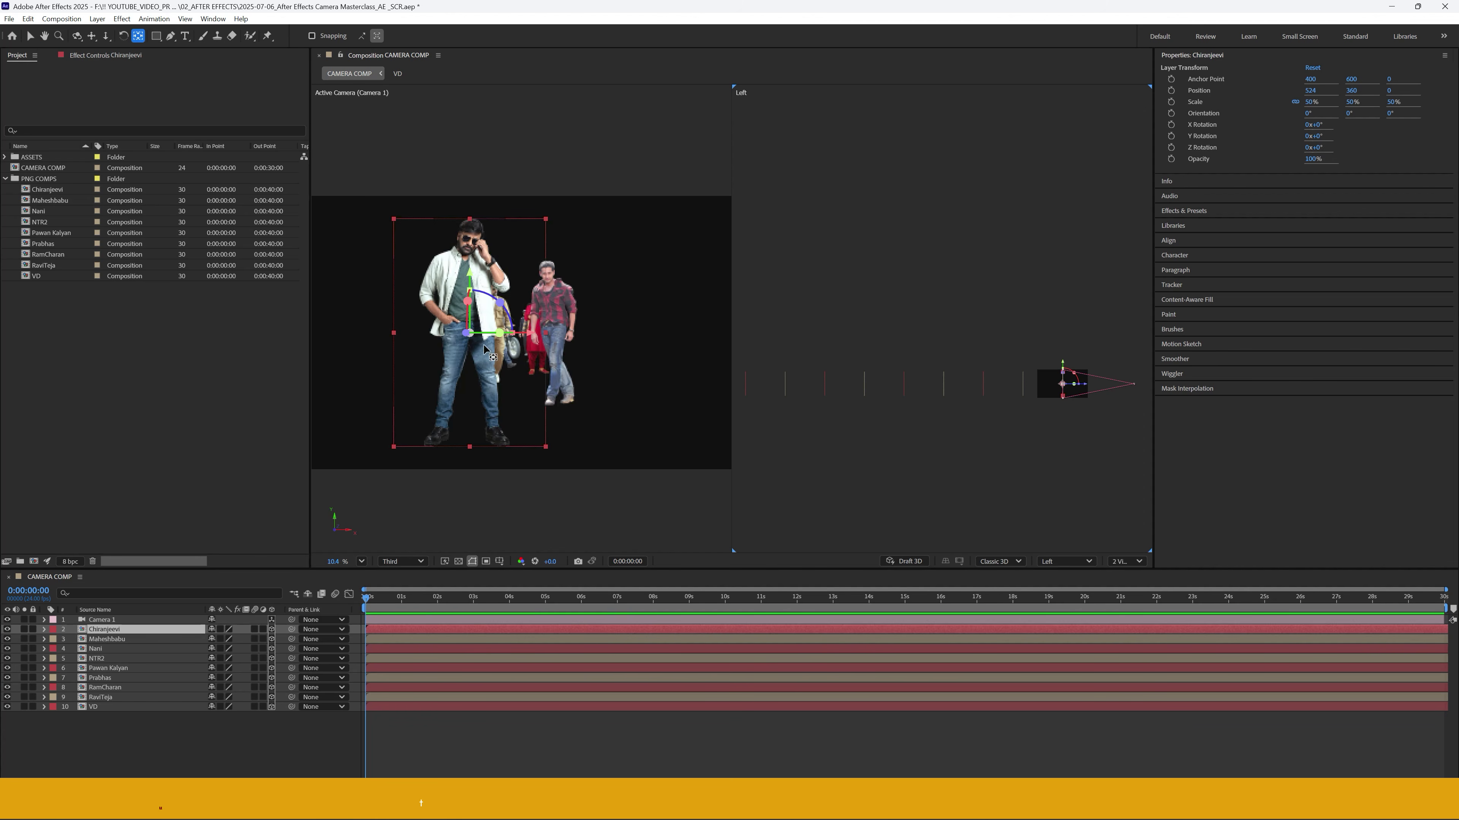
{"action": "left_click_drag", "start_coordinate": [468, 333], "coordinate": [470, 447]}
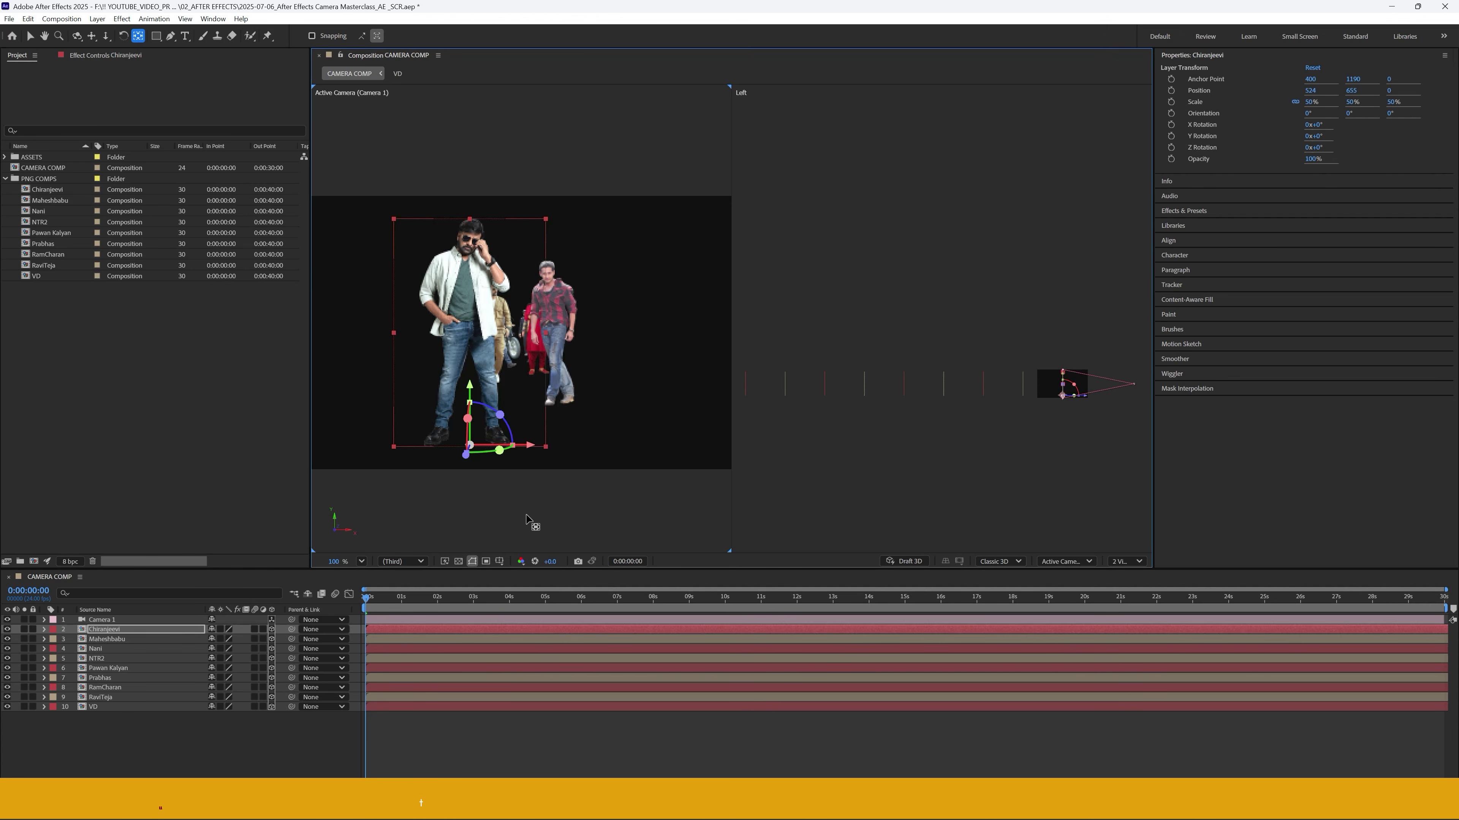
{"action": "key", "text": "ctrl+shift+a"}
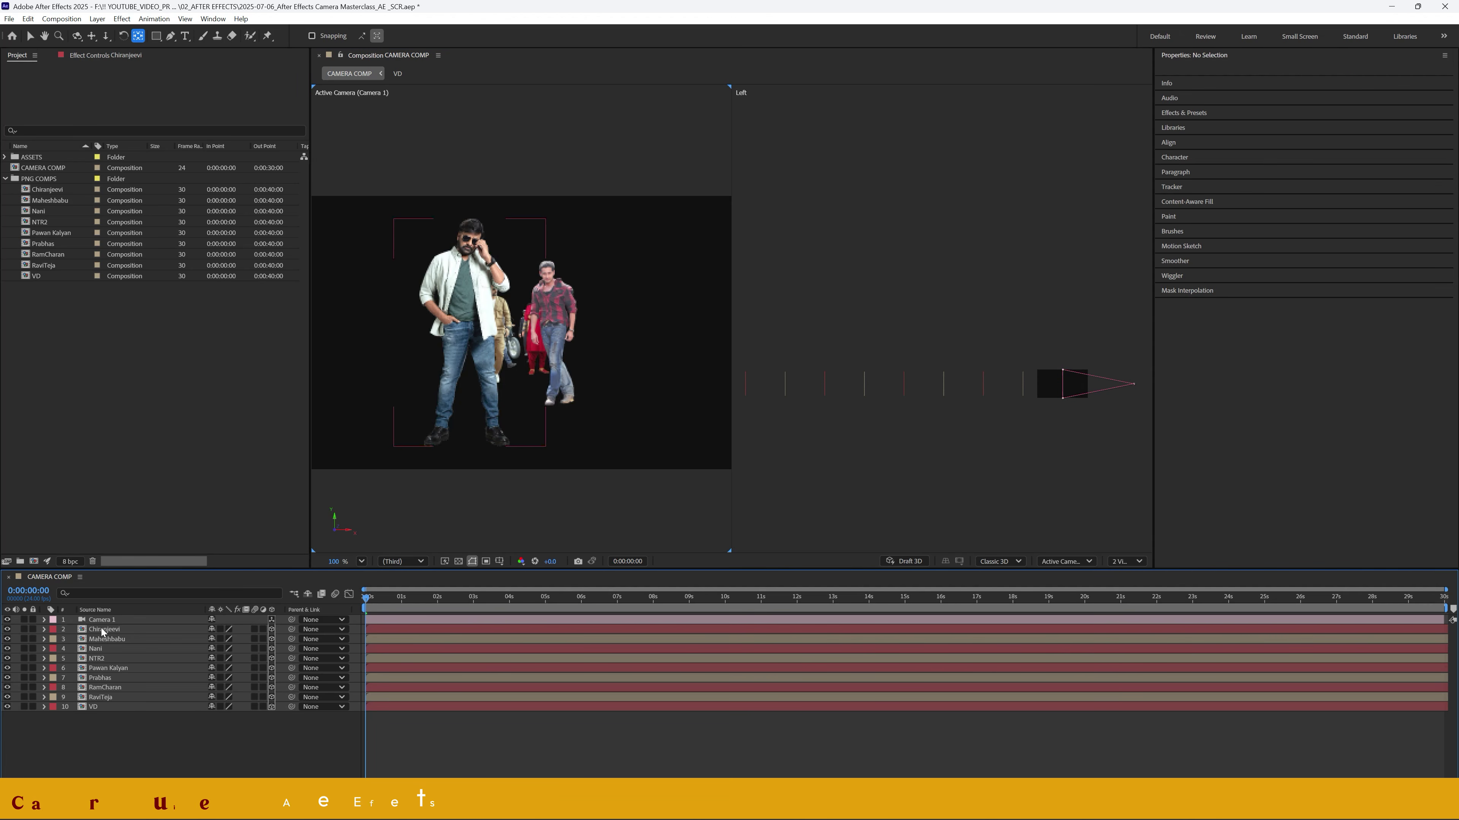
- Try scaling the Chiranjeevi layer from its feet, undo the change, and collapse its Scale property
{"action": "left_click", "coordinate": [470, 441]}
{"action": "key", "text": "s"}
{"action": "mouse_move", "coordinate": [259, 638]}
{"action": "left_mouse_down"}
{"action": "mouse_move", "coordinate": [366, 639]}
{"action": "mouse_move", "coordinate": [243, 639]}
{"action": "left_mouse_up"}
{"action": "key", "text": "ctrl+z"}
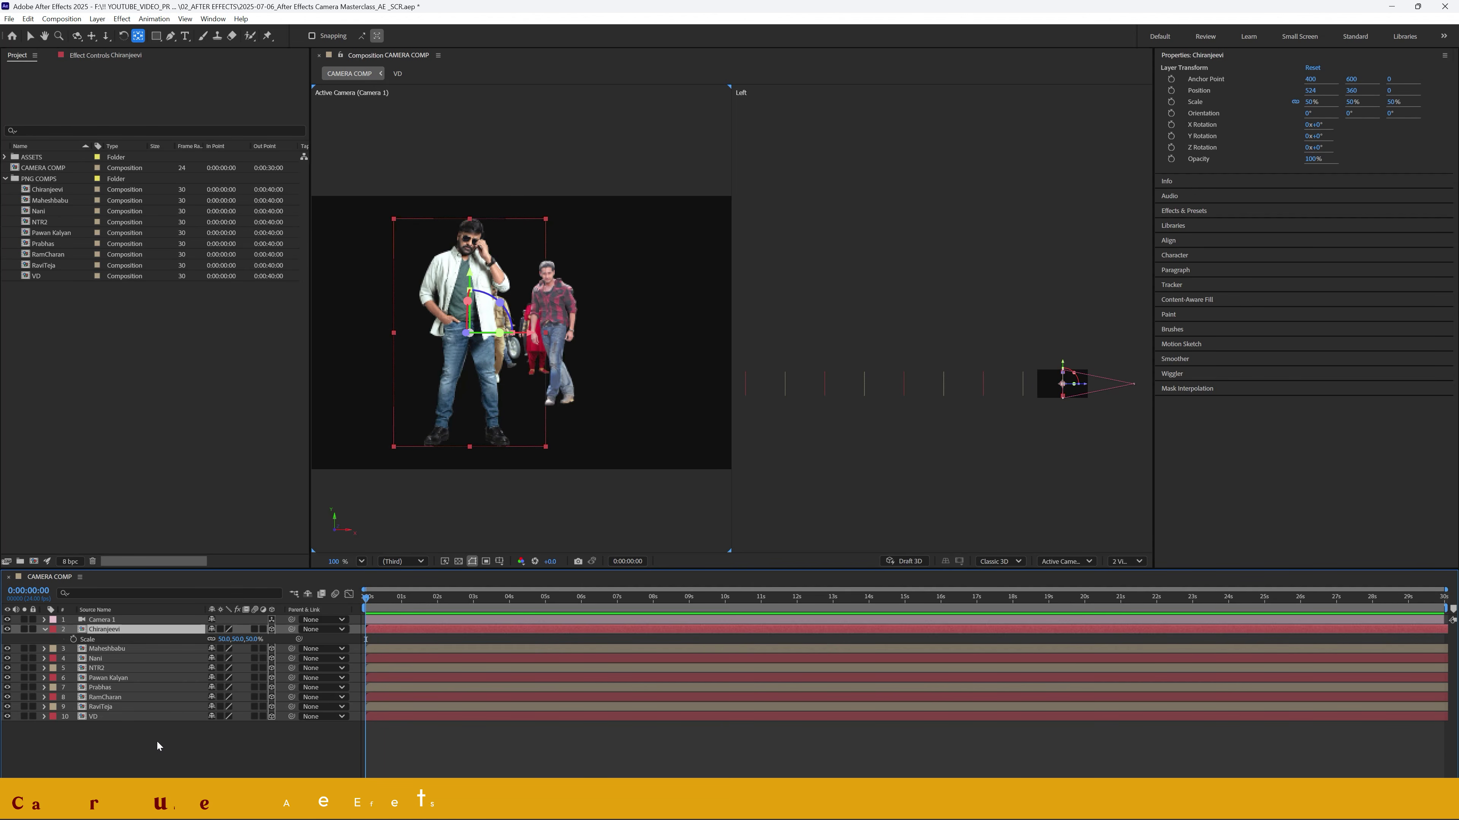
{"action": "left_click", "coordinate": [45, 629]}
{"action": "left_click", "coordinate": [144, 757]}
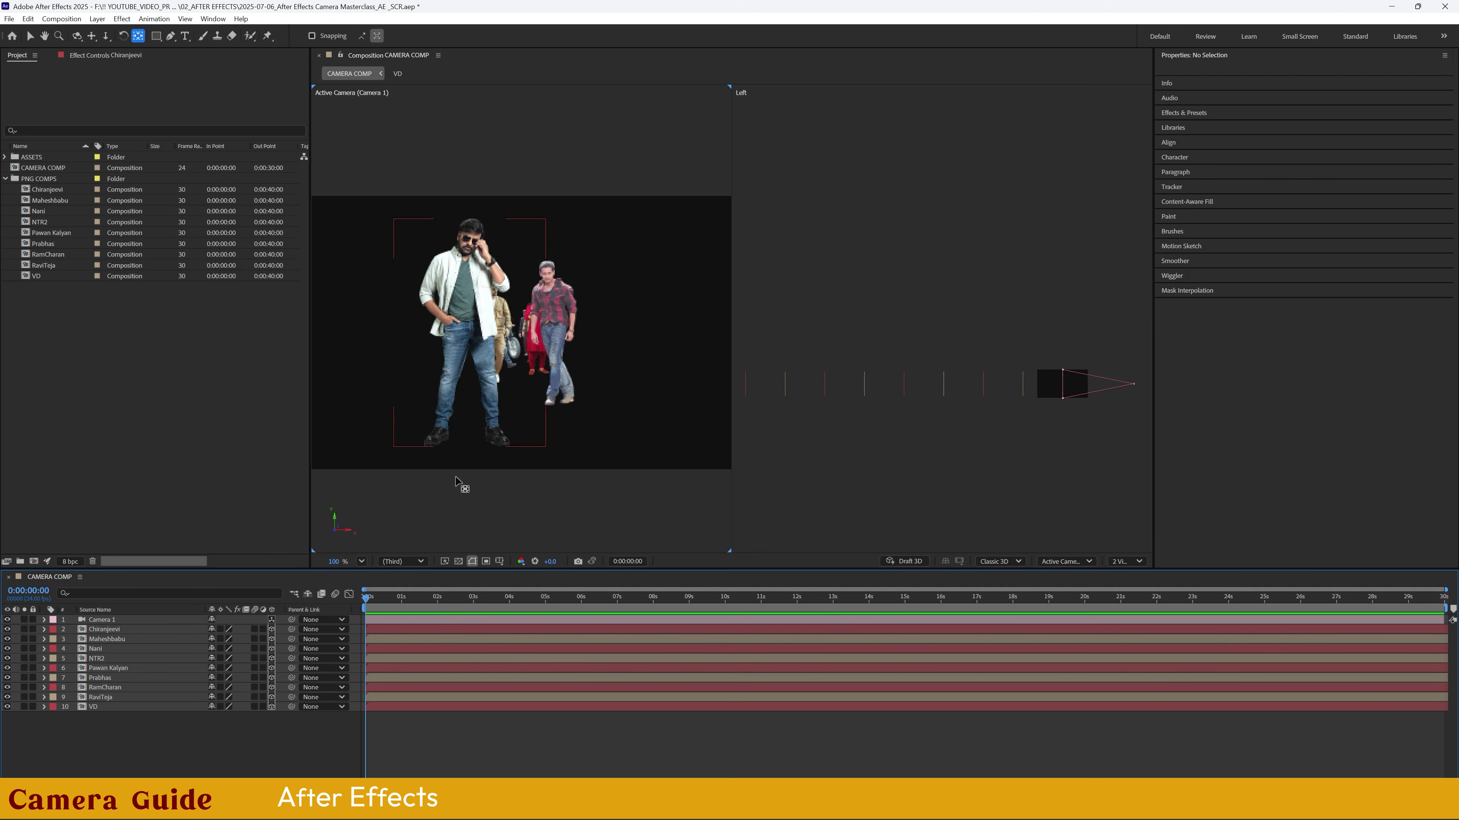
- Place the Chiranjeevi layer's anchor point at his feet with the Pan Behind tool, and select the Maheshbabu layer
{"action": "left_click", "coordinate": [100, 629]}
{"action": "left_click", "coordinate": [138, 35]}
{"action": "left_click_drag", "start_coordinate": [469, 333], "coordinate": [470, 446]}
{"action": "left_click", "coordinate": [533, 375]}
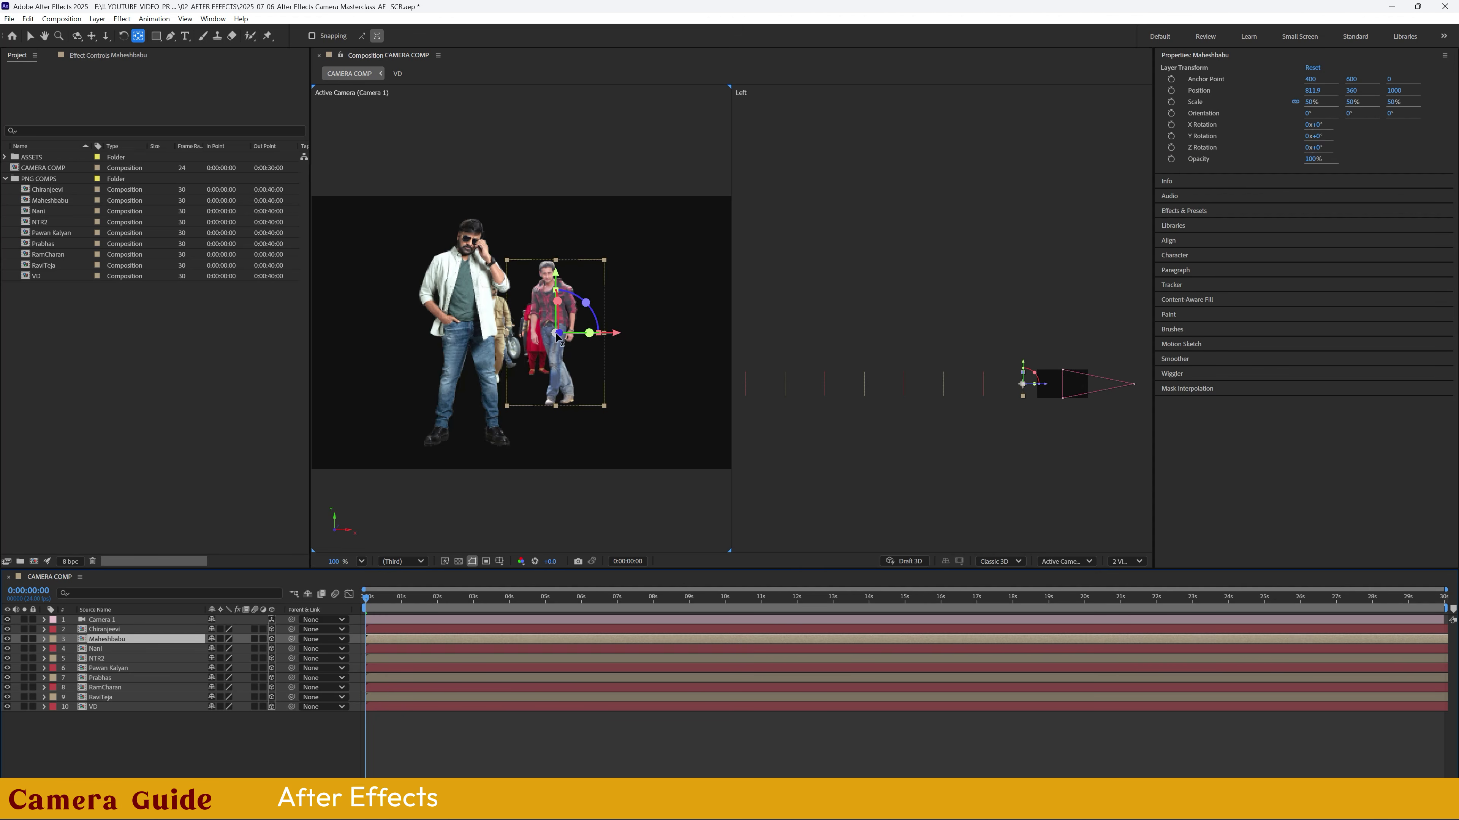
- Move the Maheshbabu layer's anchor point down to his feet, at anchor Y 1190
{"action": "left_click_drag", "start_coordinate": [556, 336], "coordinate": [559, 410]}
{"action": "left_click", "coordinate": [275, 751]}
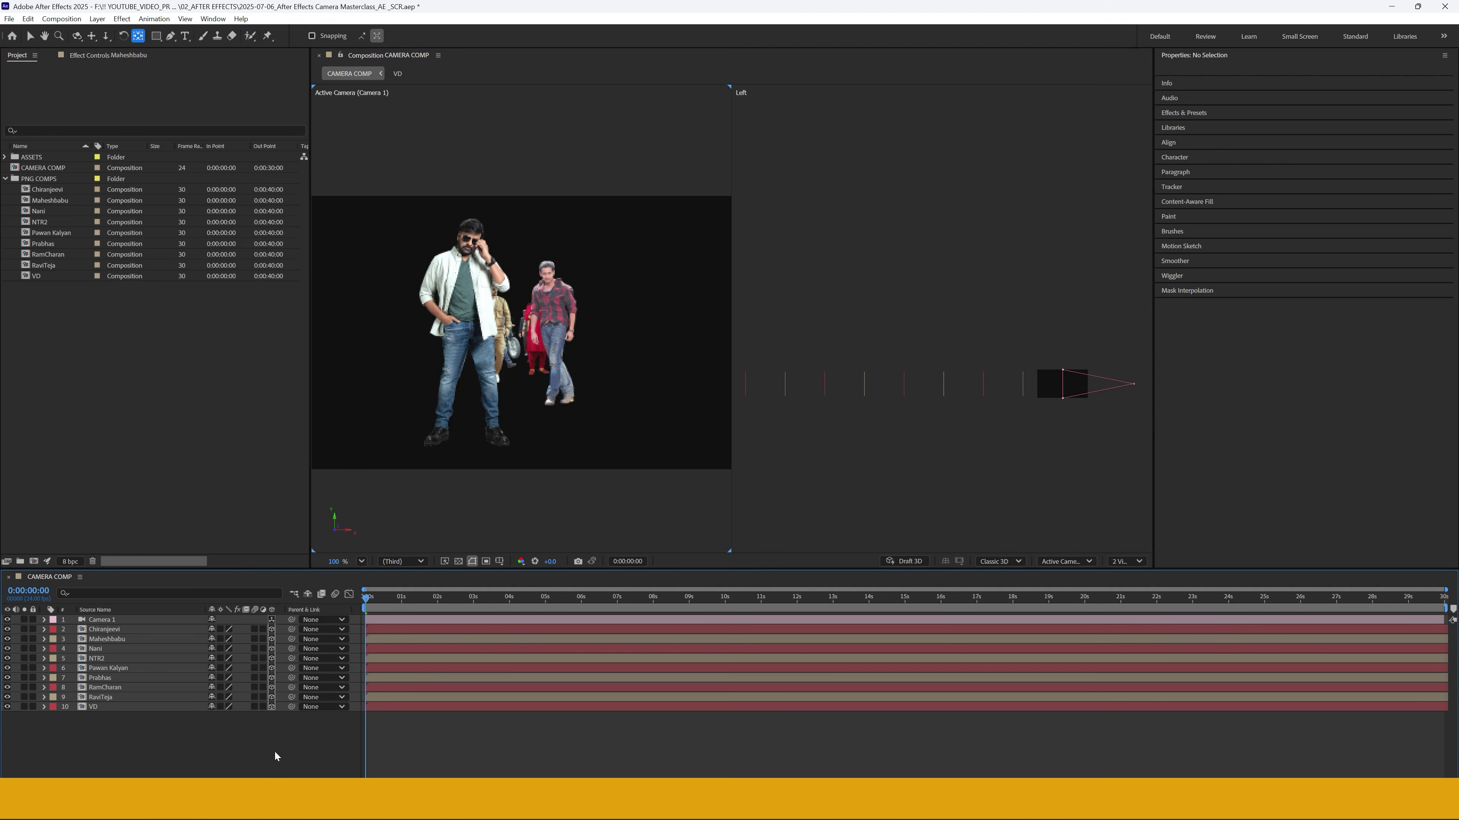
{"action": "left_click", "coordinate": [109, 639]}
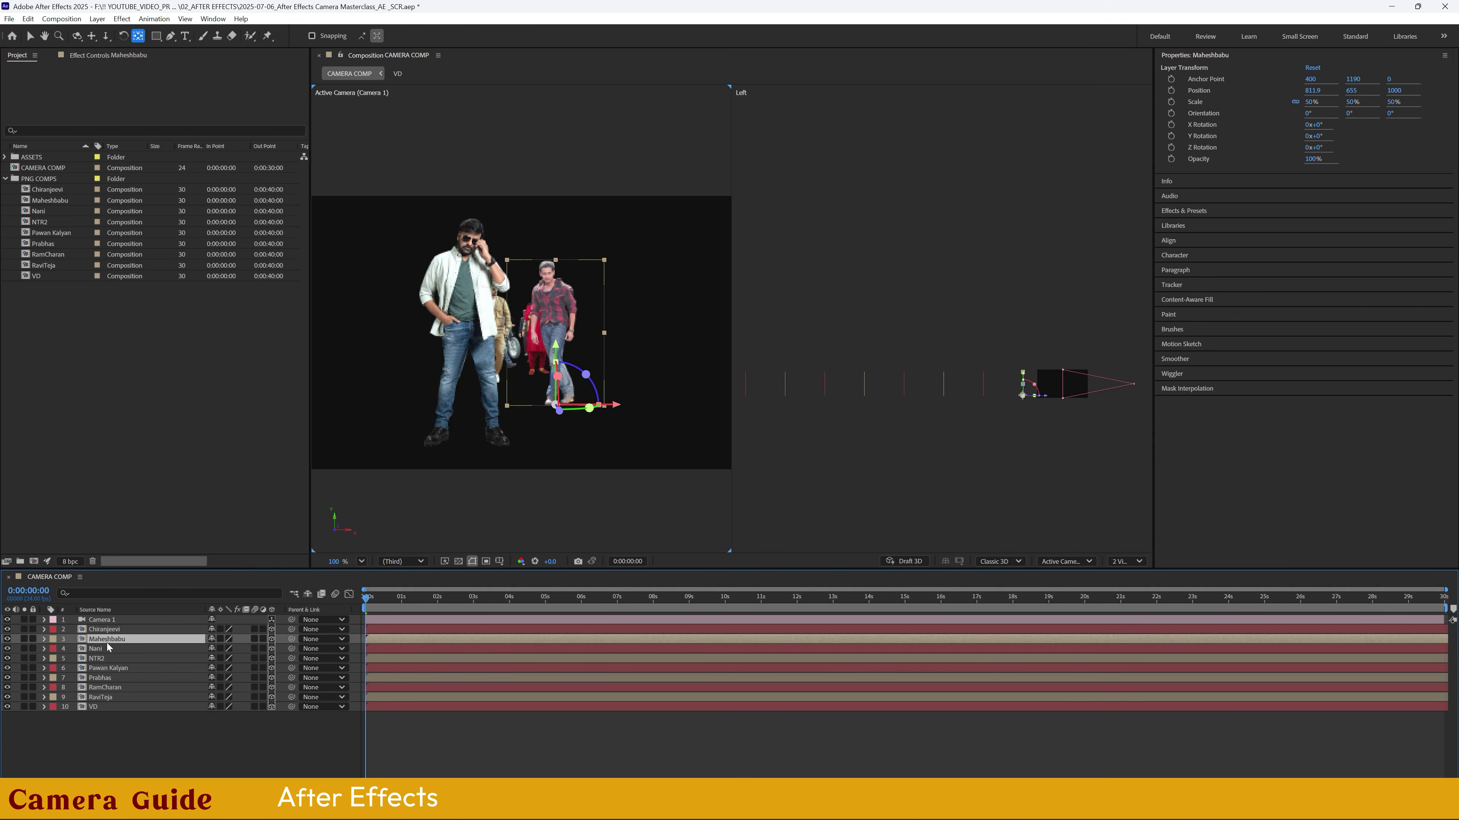
- Move the Nani layer's anchor point to its bottom edge in the Left view, at anchor Y 1200
{"action": "left_click", "coordinate": [109, 649]}
{"action": "scroll", "coordinate": [987, 397], "scroll_direction": "up", "scroll_amount": 10}
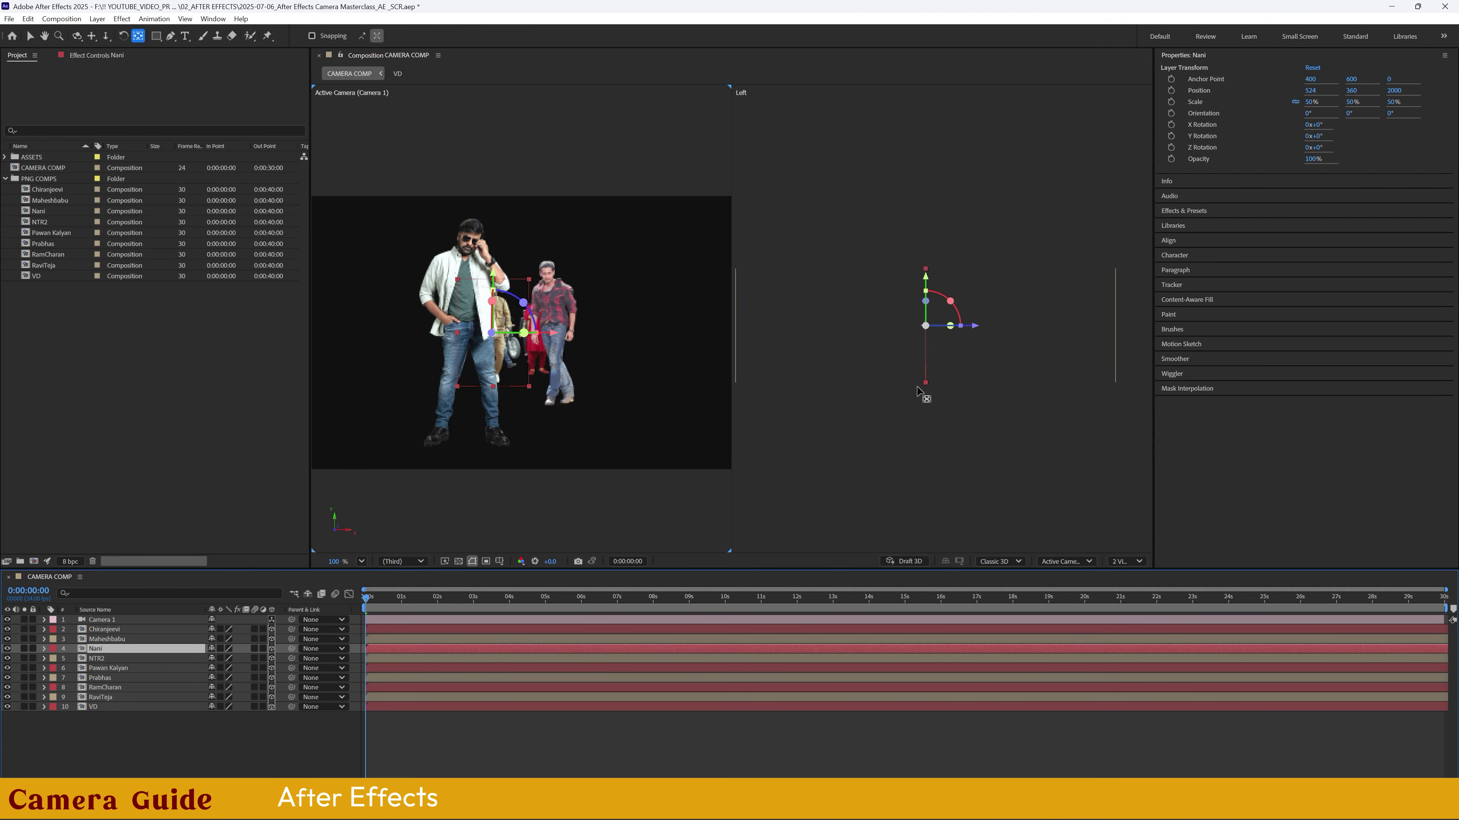
{"action": "left_click_drag", "start_coordinate": [930, 278], "coordinate": [931, 381]}
- Move the anchor points of the NTR2 and Pawan Kalyan layers down to their bottom edges in the Left view
{"action": "left_click", "coordinate": [92, 659]}
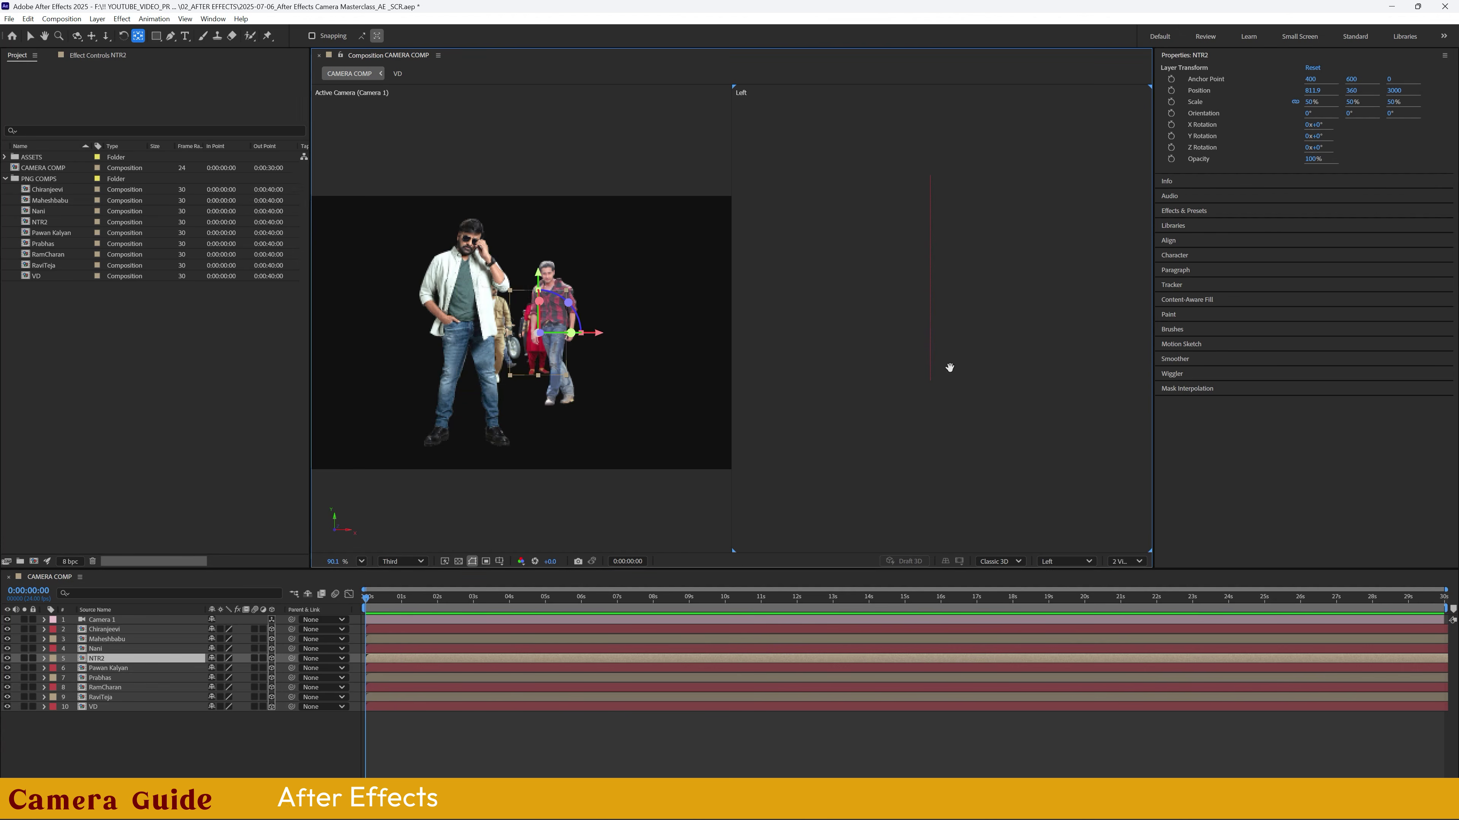
{"action": "left_click_drag", "start_coordinate": [806, 282], "coordinate": [852, 381]}
{"action": "left_click", "coordinate": [851, 381]}
{"action": "scroll", "coordinate": [927, 341], "scroll_direction": "down", "scroll_amount": 5}
{"action": "left_click_drag", "start_coordinate": [944, 401], "coordinate": [945, 402]}
{"action": "scroll", "coordinate": [905, 336], "scroll_direction": "up", "scroll_amount": 1}
{"action": "left_click_drag", "start_coordinate": [898, 332], "coordinate": [899, 406]}
{"action": "left_click", "coordinate": [856, 476]}
- Move the Prabhas layer's anchor point down to its bottom edge in the Left view
{"action": "scroll", "coordinate": [1045, 384], "scroll_direction": "down", "scroll_amount": 3}
{"action": "scroll", "coordinate": [778, 372], "scroll_direction": "up", "scroll_amount": 3}
{"action": "scroll", "coordinate": [1016, 345], "scroll_direction": "down", "scroll_amount": 4}
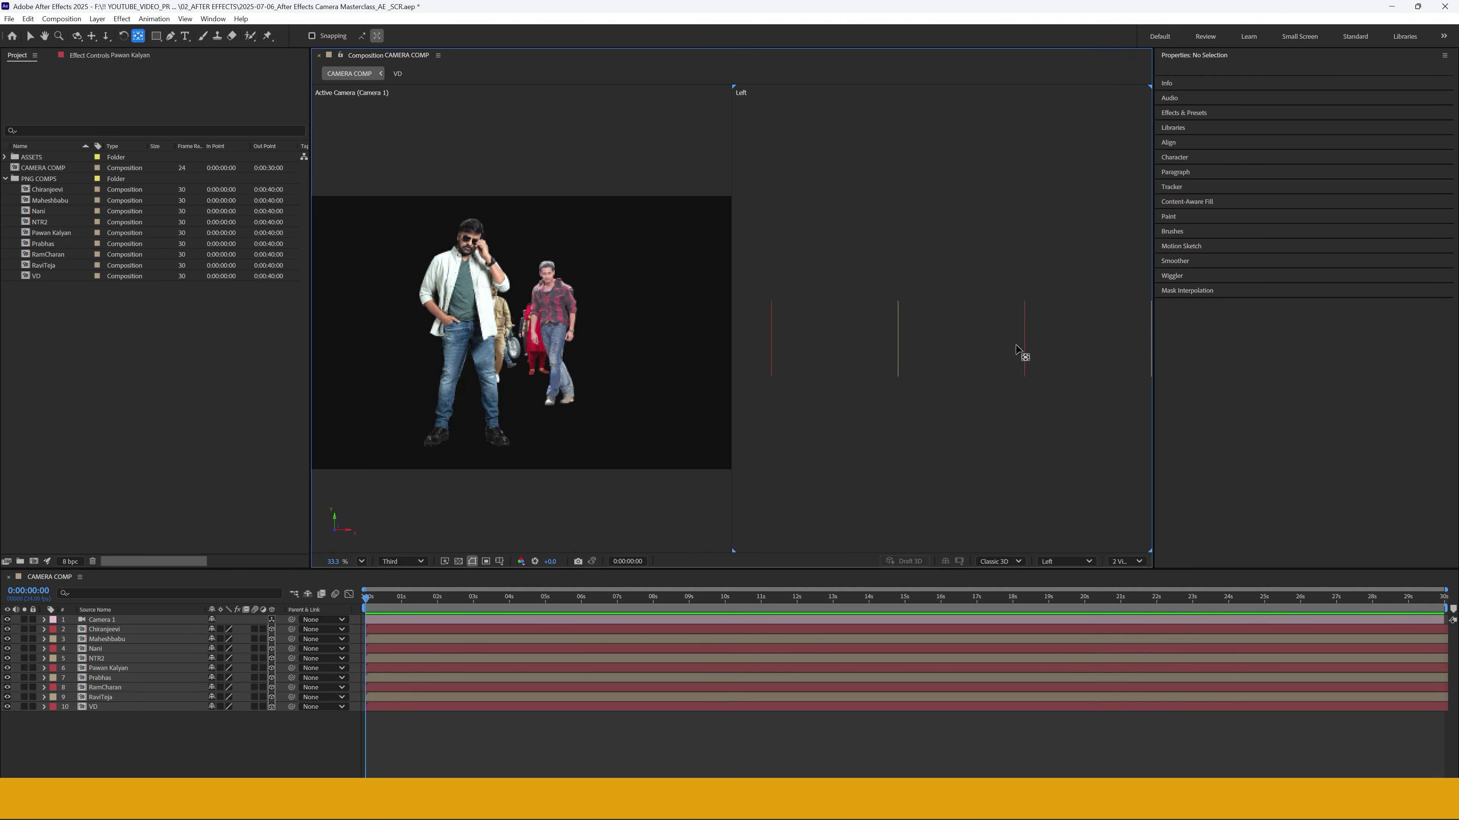
{"action": "left_click_drag", "start_coordinate": [851, 259], "coordinate": [937, 427]}
{"action": "scroll", "coordinate": [916, 397], "scroll_direction": "up", "scroll_amount": 4}
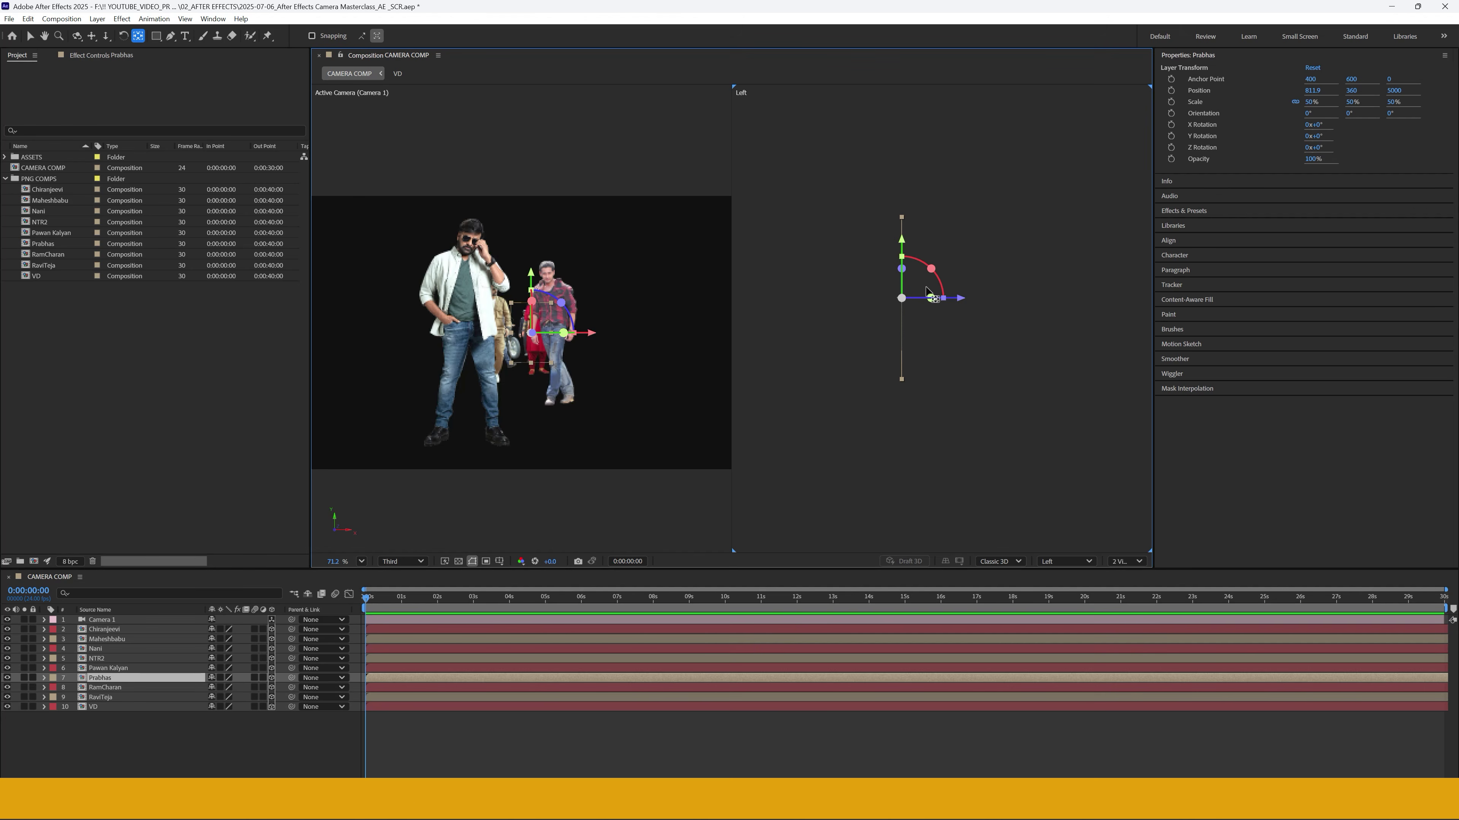
{"action": "left_click_drag", "start_coordinate": [902, 298], "coordinate": [903, 379]}
- Move the RamCharan layer's anchor point down to its bottom edge, and deselect the layer
{"action": "left_click_drag", "start_coordinate": [797, 367], "coordinate": [1002, 366]}
{"action": "left_click_drag", "start_coordinate": [941, 137], "coordinate": [798, 446]}
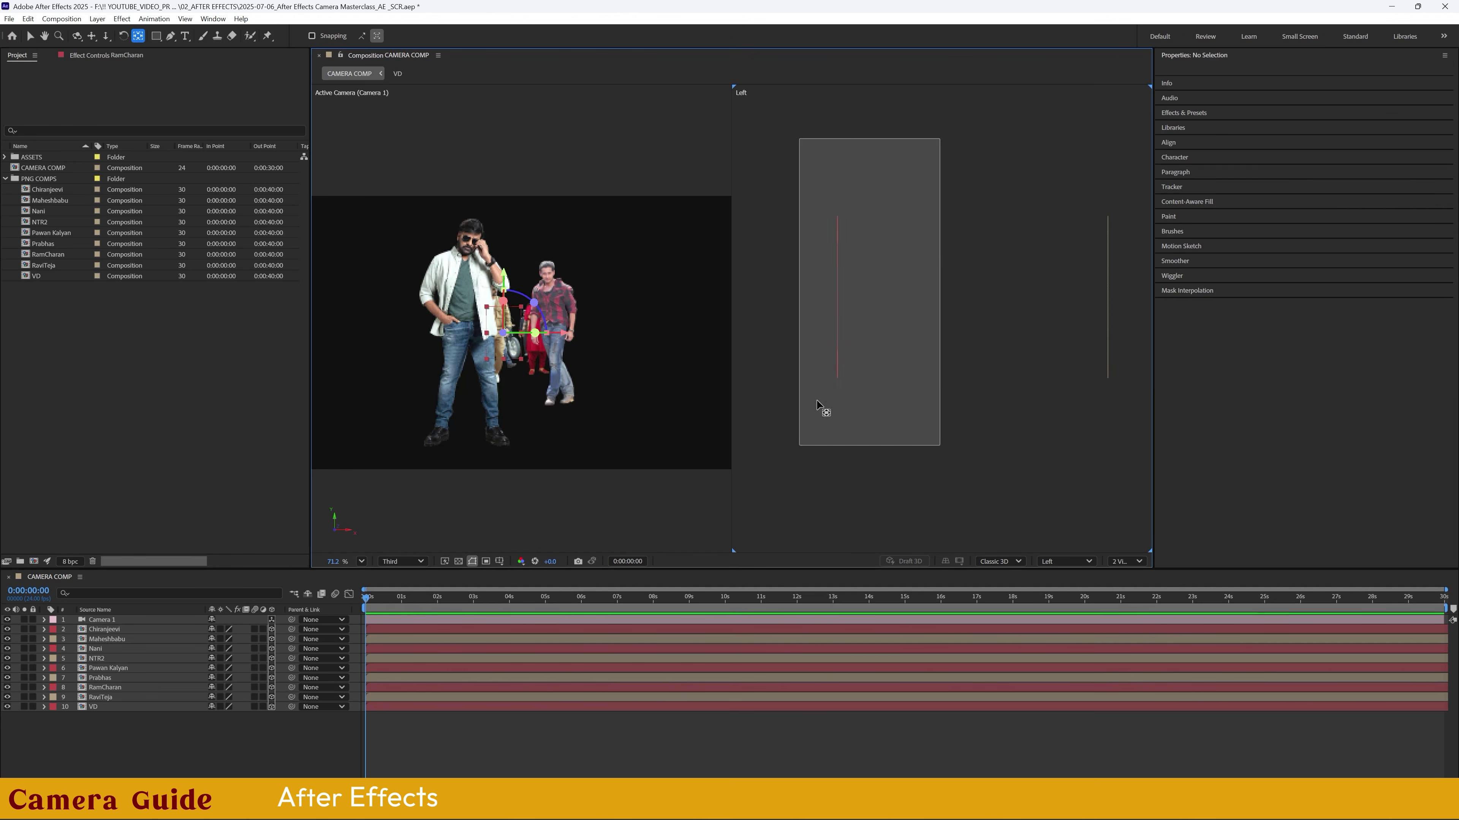
{"action": "left_click_drag", "start_coordinate": [840, 305], "coordinate": [843, 380]}
{"action": "left_click", "coordinate": [826, 452]}
- Move the RaviTeja layer's anchor point down to its bottom edge in the Left view
{"action": "scroll", "coordinate": [829, 448], "scroll_direction": "down", "scroll_amount": 4}
{"action": "left_click", "coordinate": [830, 322]}
{"action": "scroll", "coordinate": [832, 322], "scroll_direction": "up", "scroll_amount": 4}
{"action": "left_click_drag", "start_coordinate": [871, 282], "coordinate": [871, 362]}
- Move the VD layer's anchor point to its bottom edge, at anchor Y 1200, and deselect the layer
{"action": "left_click_drag", "start_coordinate": [834, 337], "coordinate": [1074, 346]}
{"action": "left_click", "coordinate": [840, 333]}
{"action": "left_click_drag", "start_coordinate": [840, 289], "coordinate": [1043, 352]}
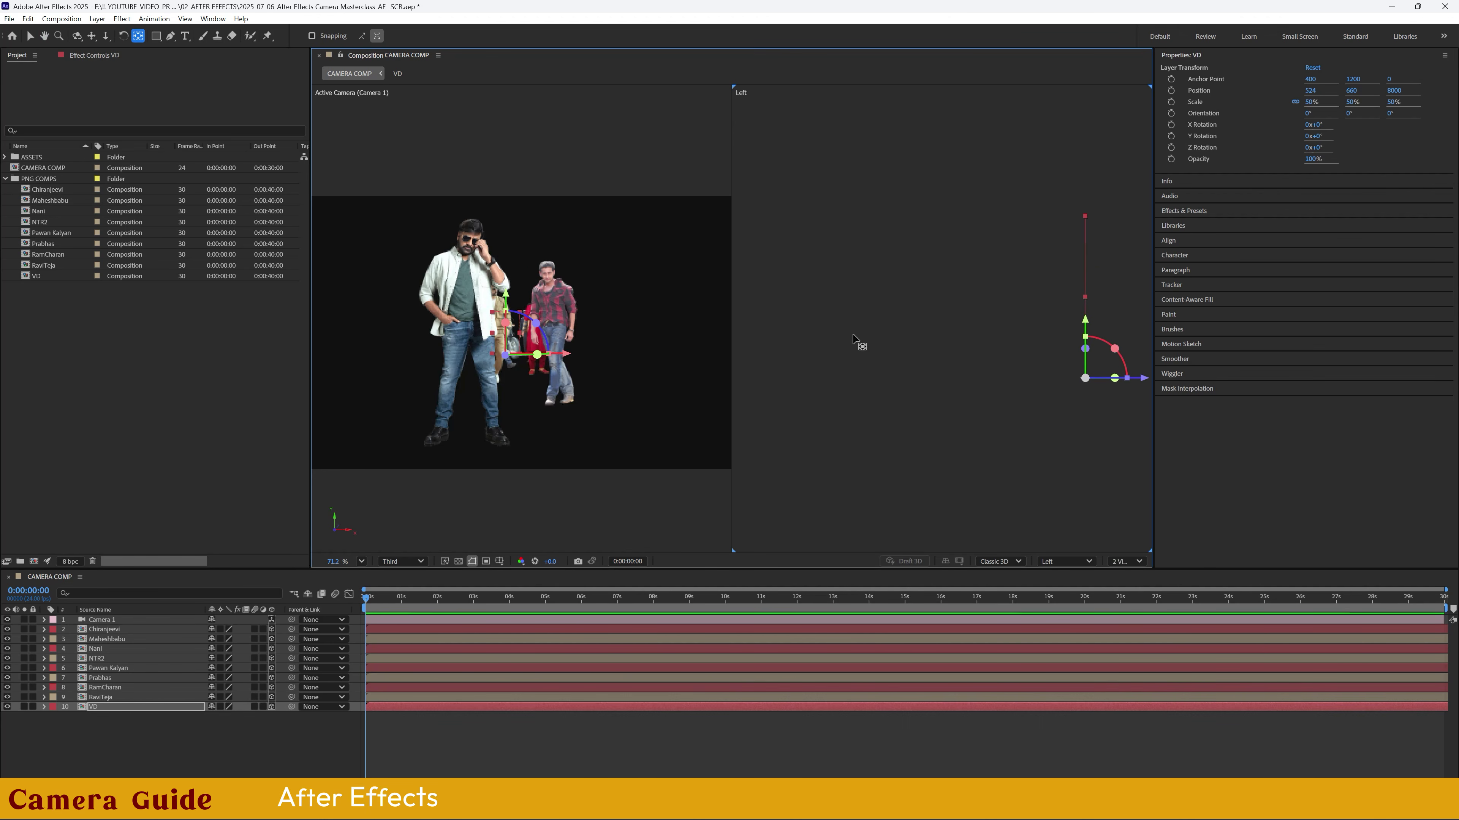
{"action": "scroll", "coordinate": [861, 367], "scroll_direction": "down", "scroll_amount": 4}
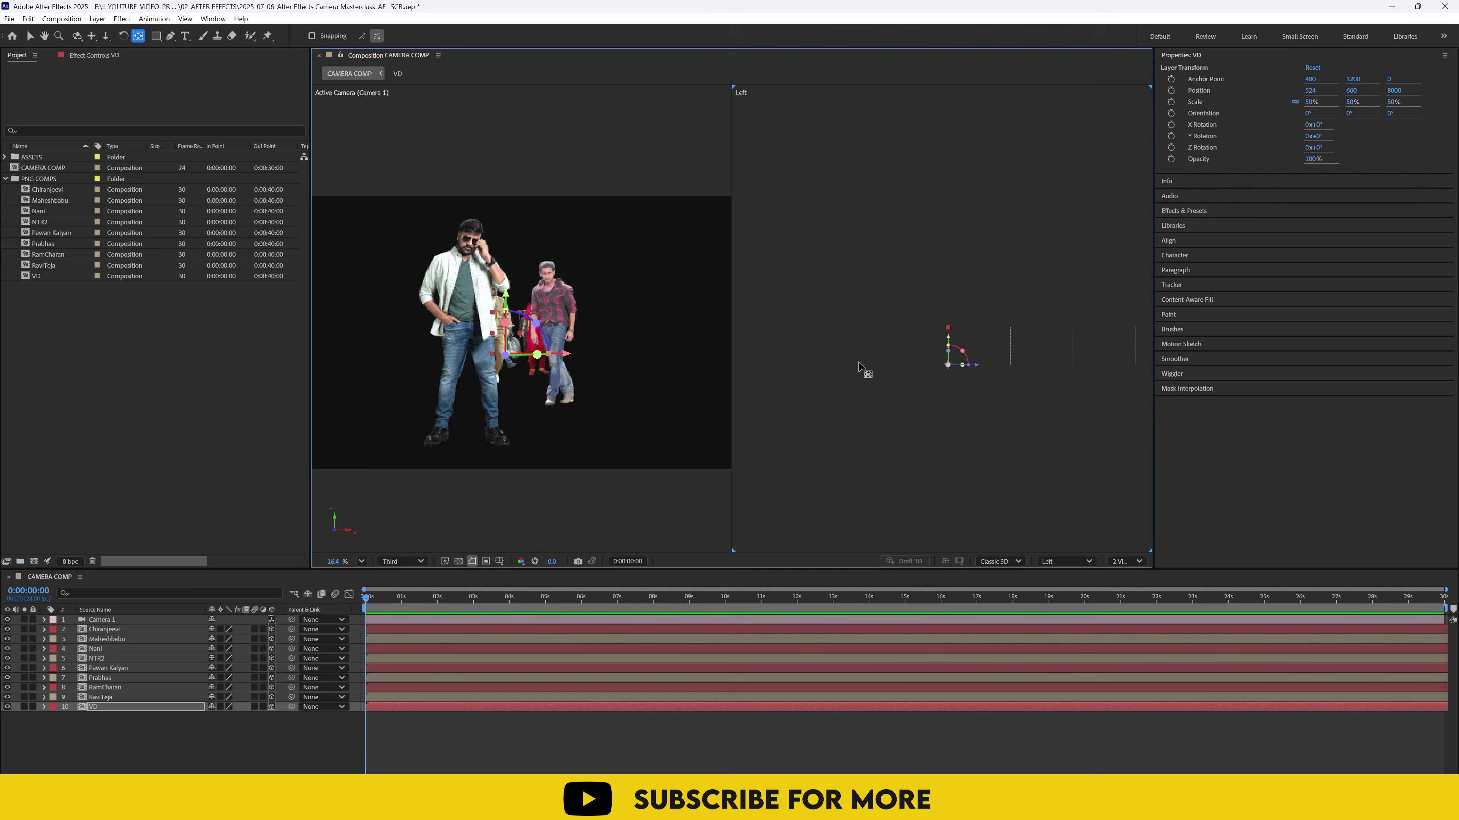
{"action": "left_click", "coordinate": [900, 435]}
- Switch the second composition view from Left to Top and frame the camera with the row of layers
{"action": "scroll", "coordinate": [802, 424], "scroll_direction": "down", "scroll_amount": 3}
{"action": "scroll", "coordinate": [985, 402], "scroll_direction": "up", "scroll_amount": 2}
{"action": "scroll", "coordinate": [817, 434], "scroll_direction": "up", "scroll_amount": 1}
{"action": "left_click_drag", "start_coordinate": [793, 425], "coordinate": [807, 394]}
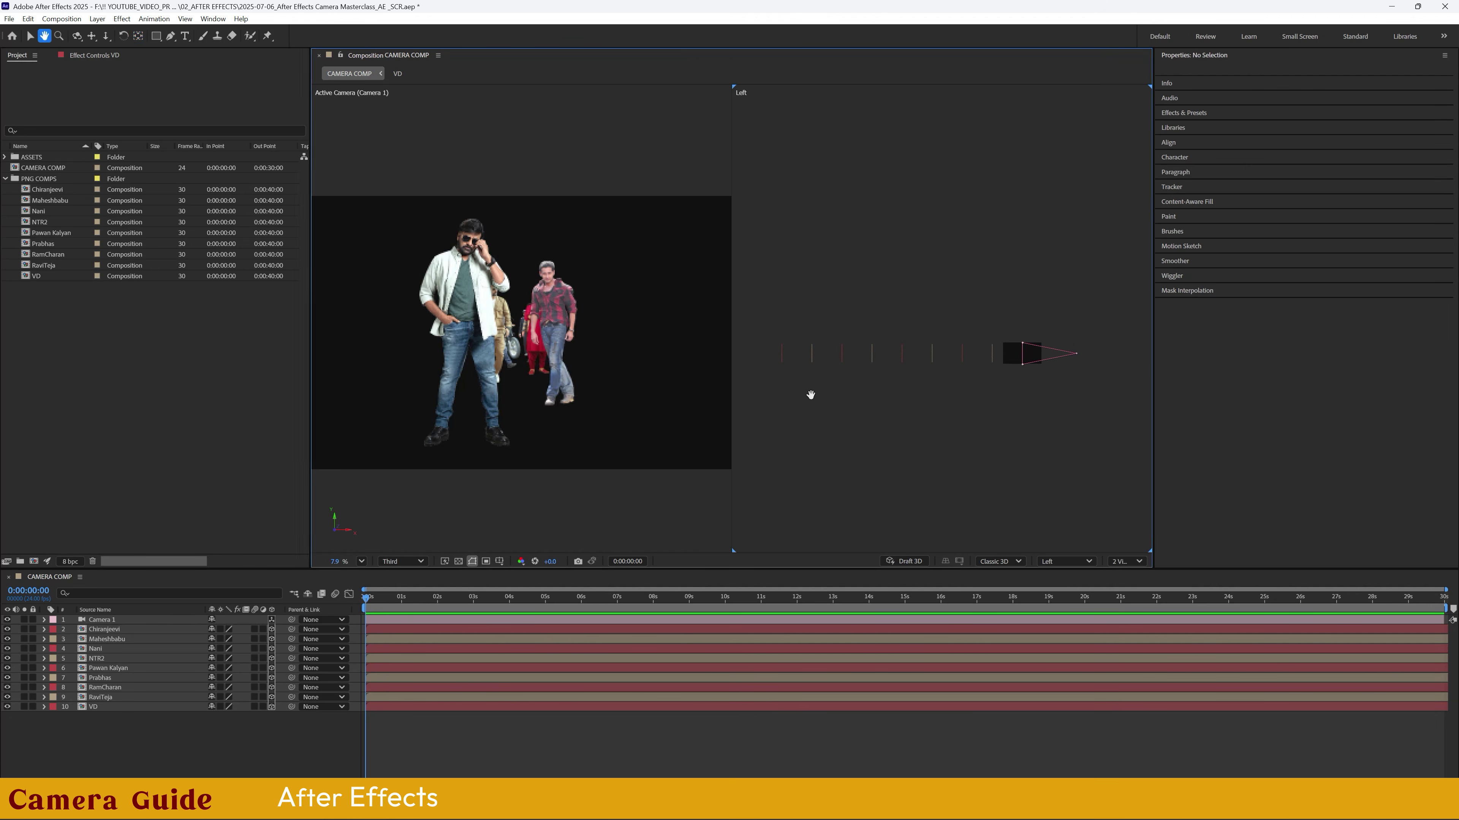
{"action": "left_click", "coordinate": [1042, 555]}
{"action": "left_click", "coordinate": [1054, 417]}
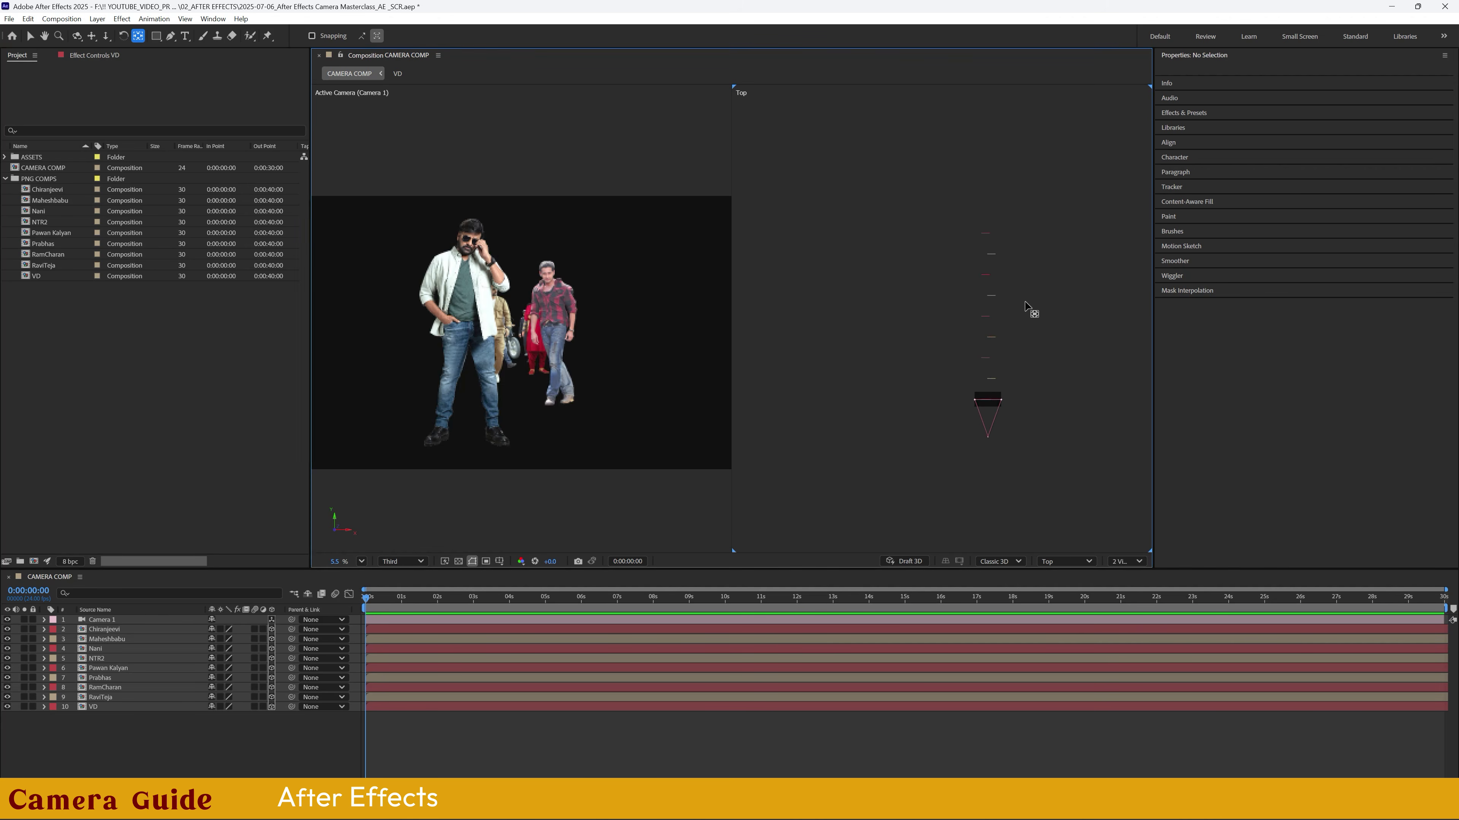
{"action": "scroll", "coordinate": [1025, 307], "scroll_direction": "up", "scroll_amount": 5}
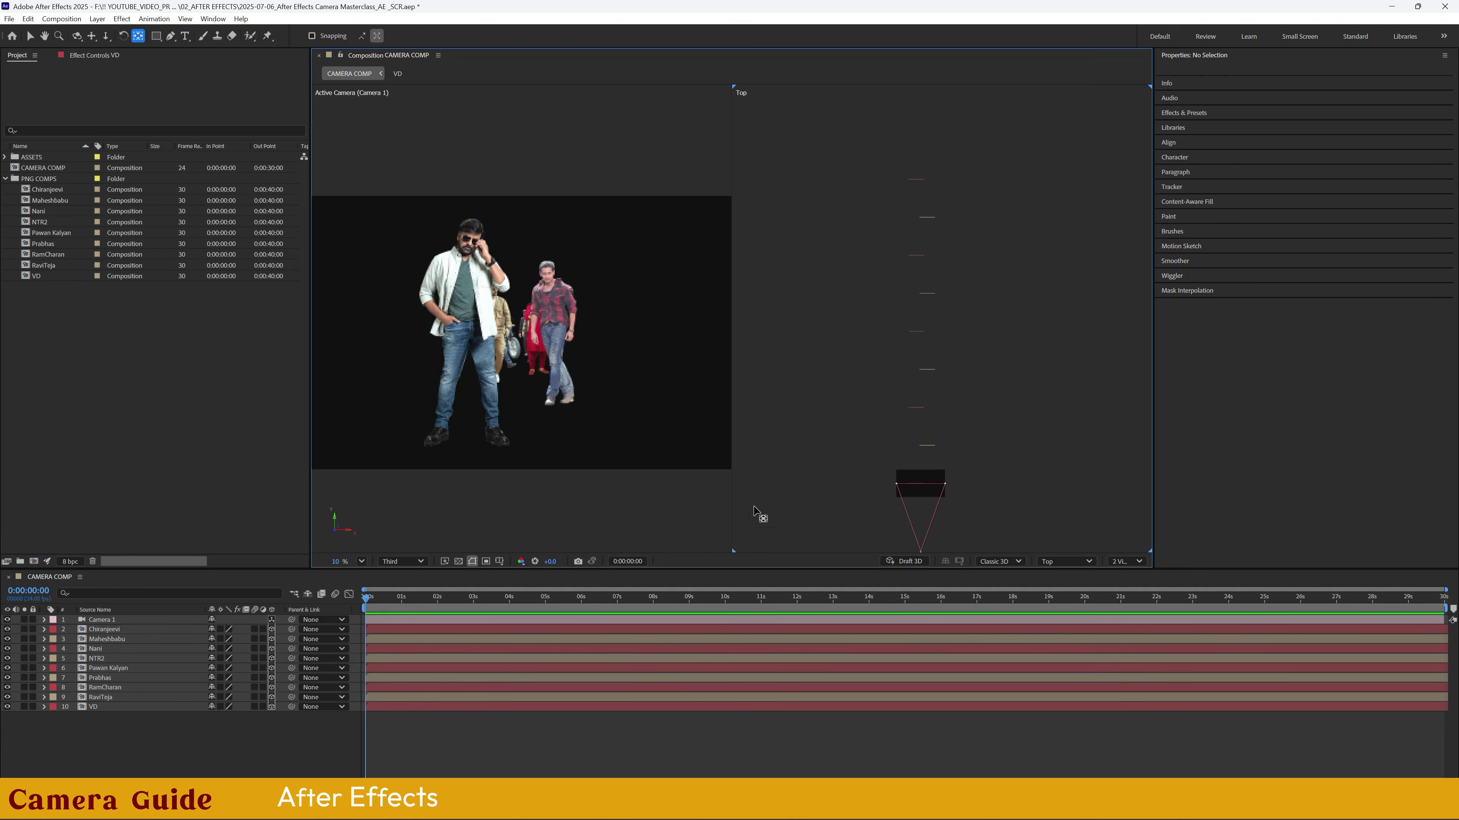
- Reveal the Camera Options of Camera 1 and turn Depth of Field on
{"action": "left_click", "coordinate": [115, 622]}
{"action": "key", "text": "a"}
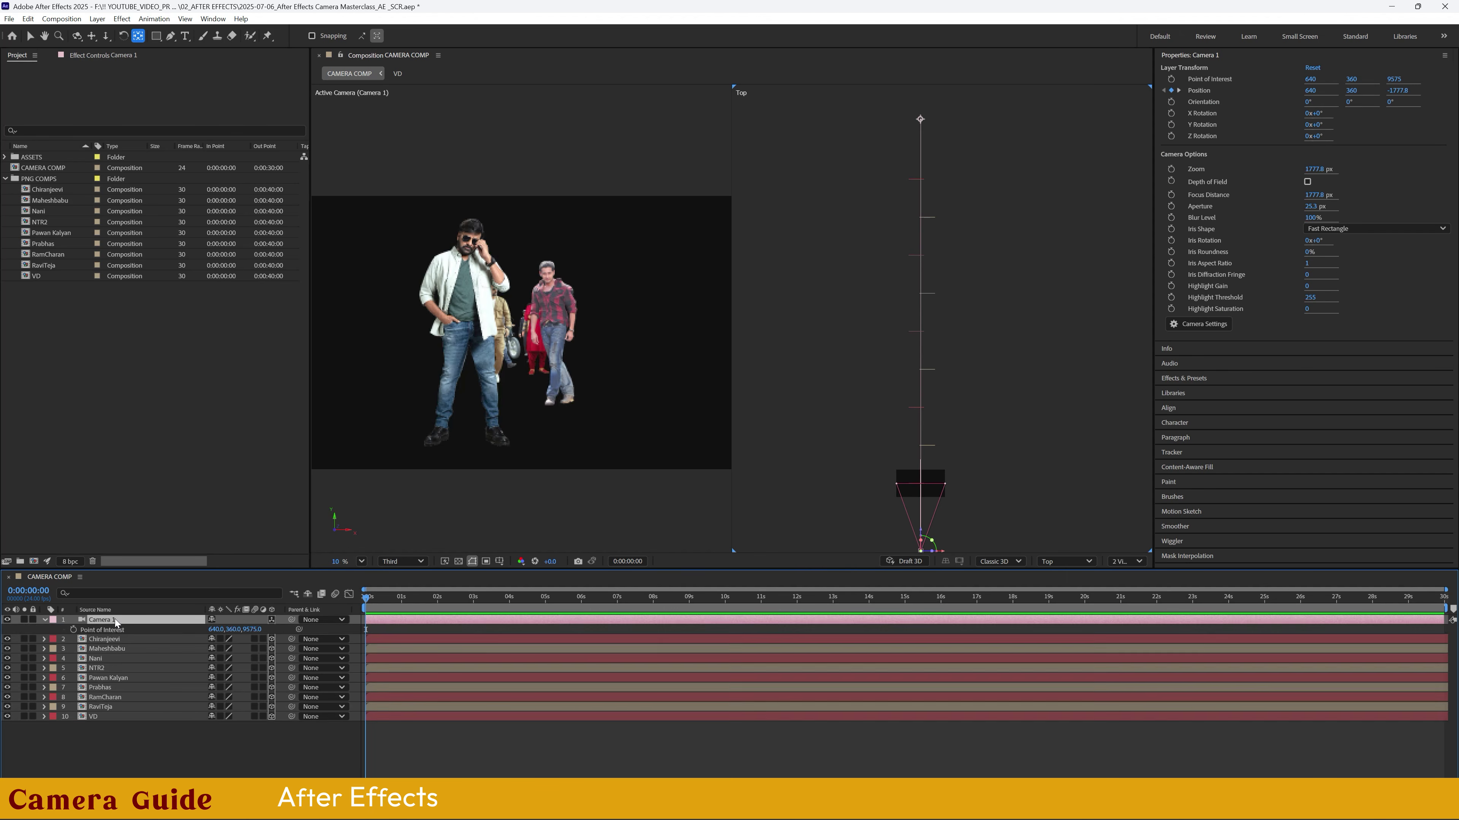
{"action": "key", "text": "a"}
{"action": "key", "text": "a"}
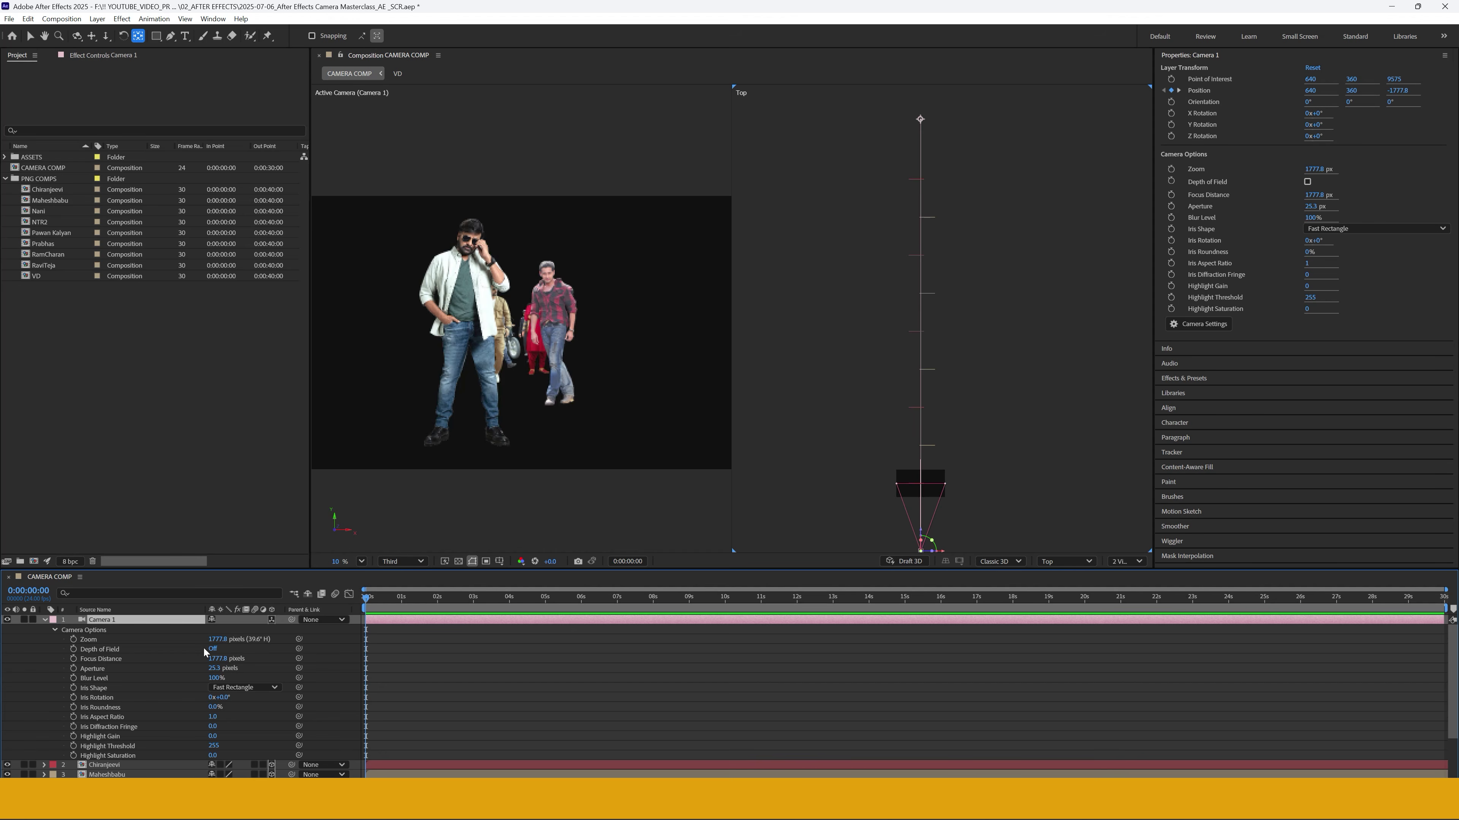
{"action": "left_click", "coordinate": [213, 649]}
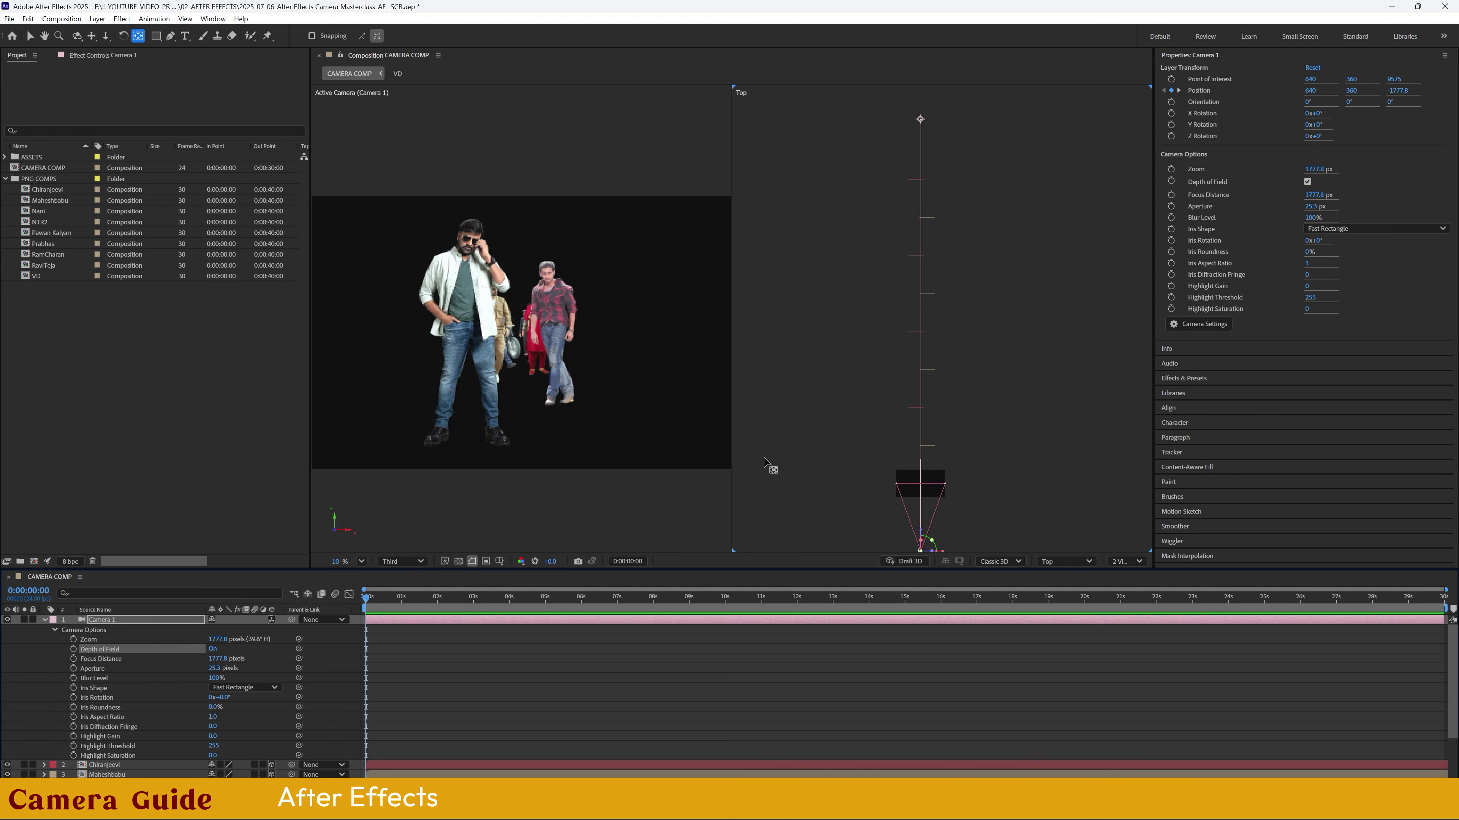
- Set the preview resolution to Full and move the time to 0:00:03:17
{"action": "left_click", "coordinate": [402, 561]}
{"action": "left_click", "coordinate": [396, 578]}
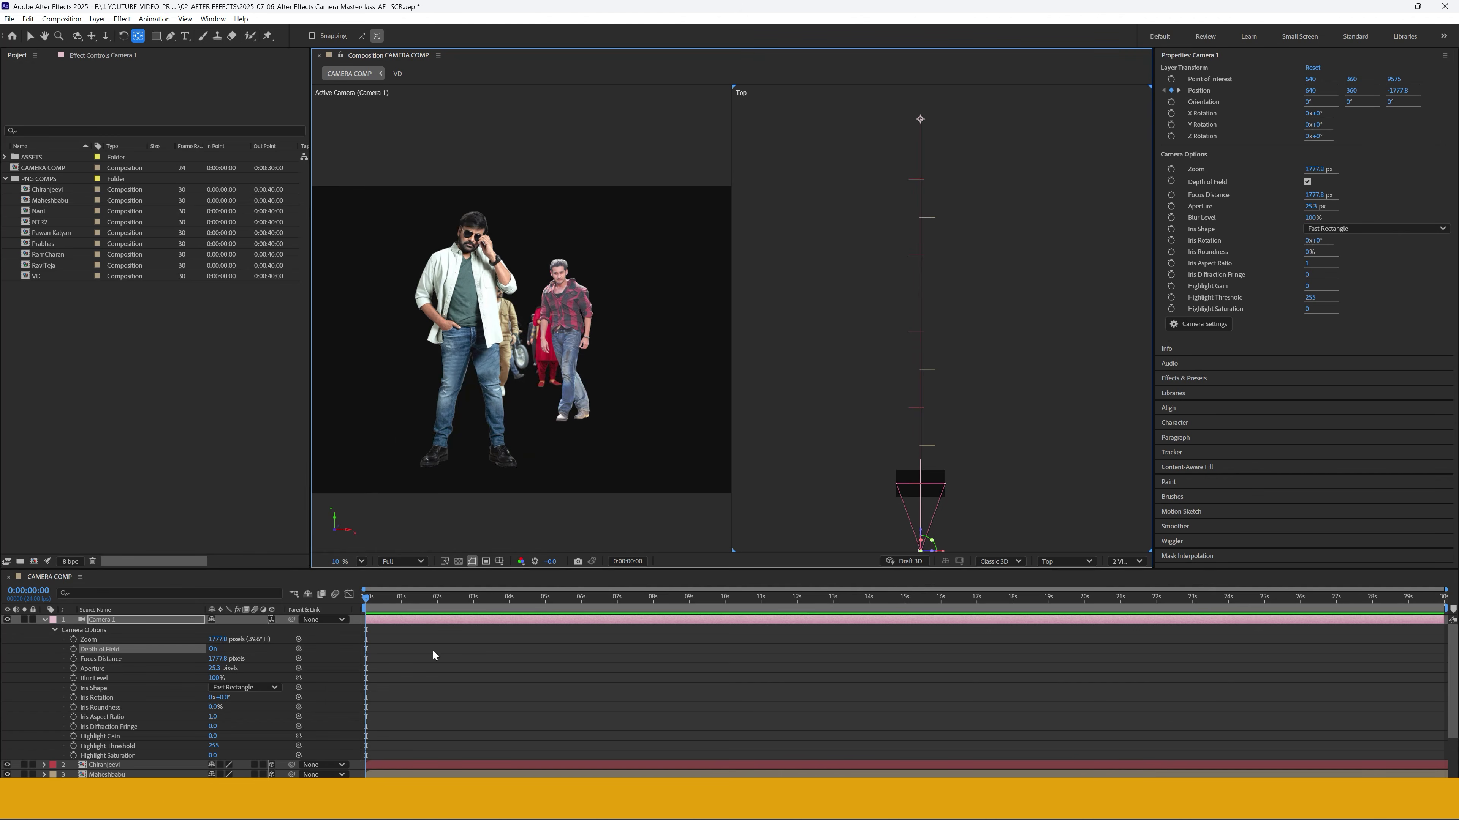
{"action": "left_click_drag", "start_coordinate": [367, 601], "coordinate": [499, 616]}
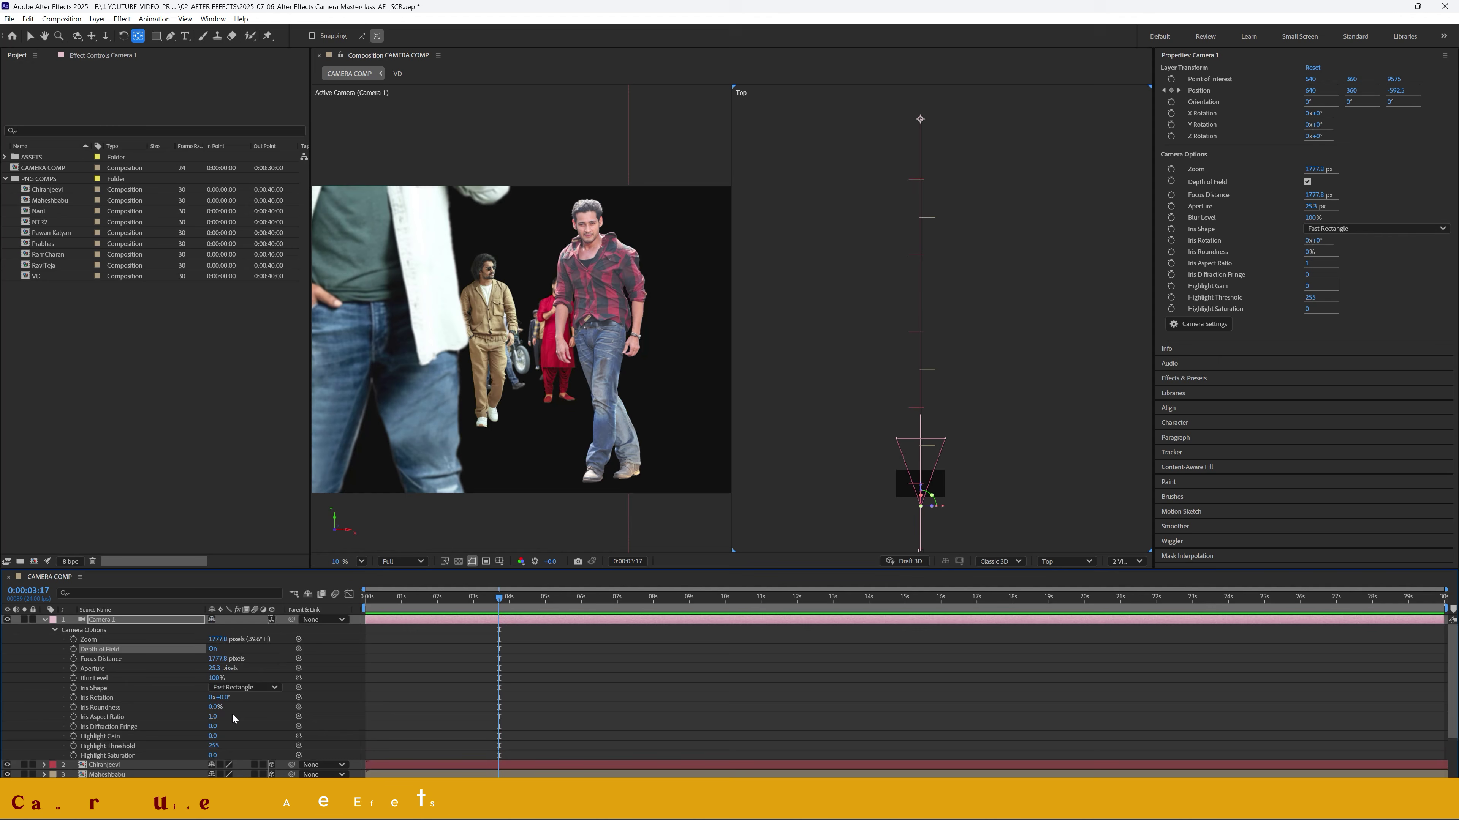
- Increase Camera 1's Aperture to strengthen the blur, trying 125 pixels and settling on 150 pixels
{"action": "left_click_drag", "start_coordinate": [214, 669], "coordinate": [274, 670]}
{"action": "left_click", "coordinate": [218, 669]}
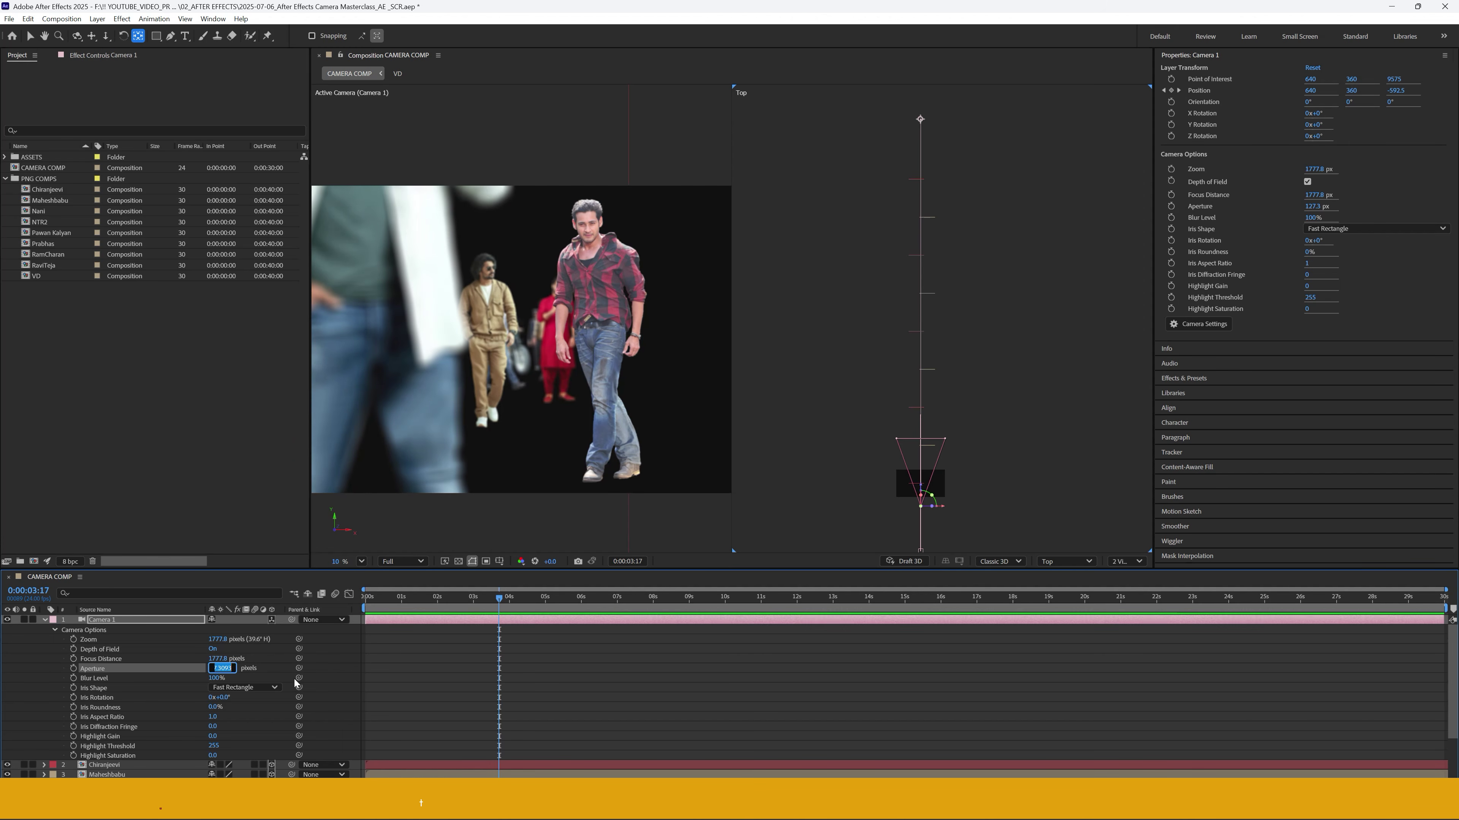
{"action": "type", "text": "125"}
{"action": "key", "text": "Return"}
{"action": "left_click", "coordinate": [219, 668]}
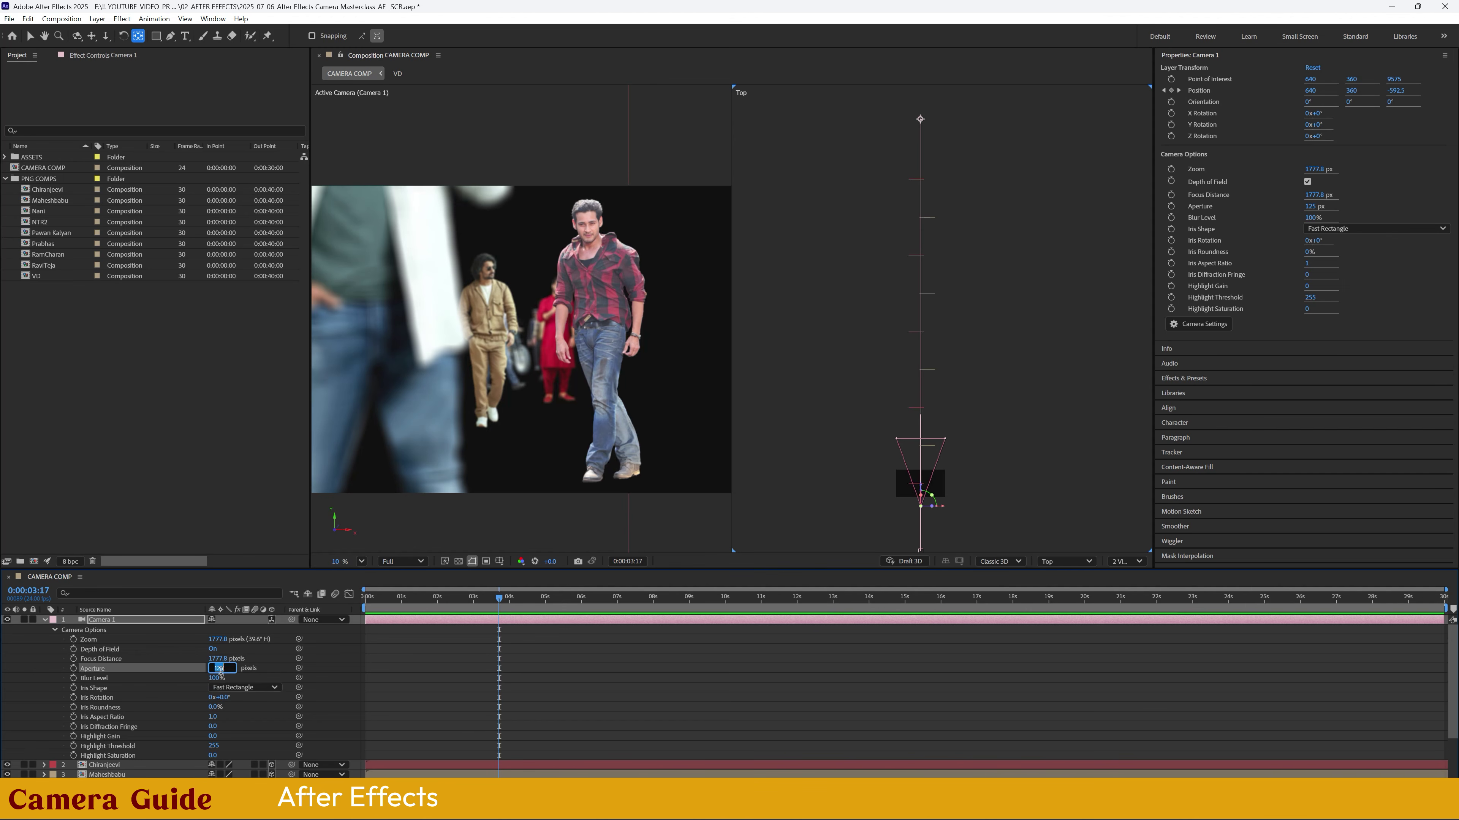
{"action": "key", "text": "Return"}
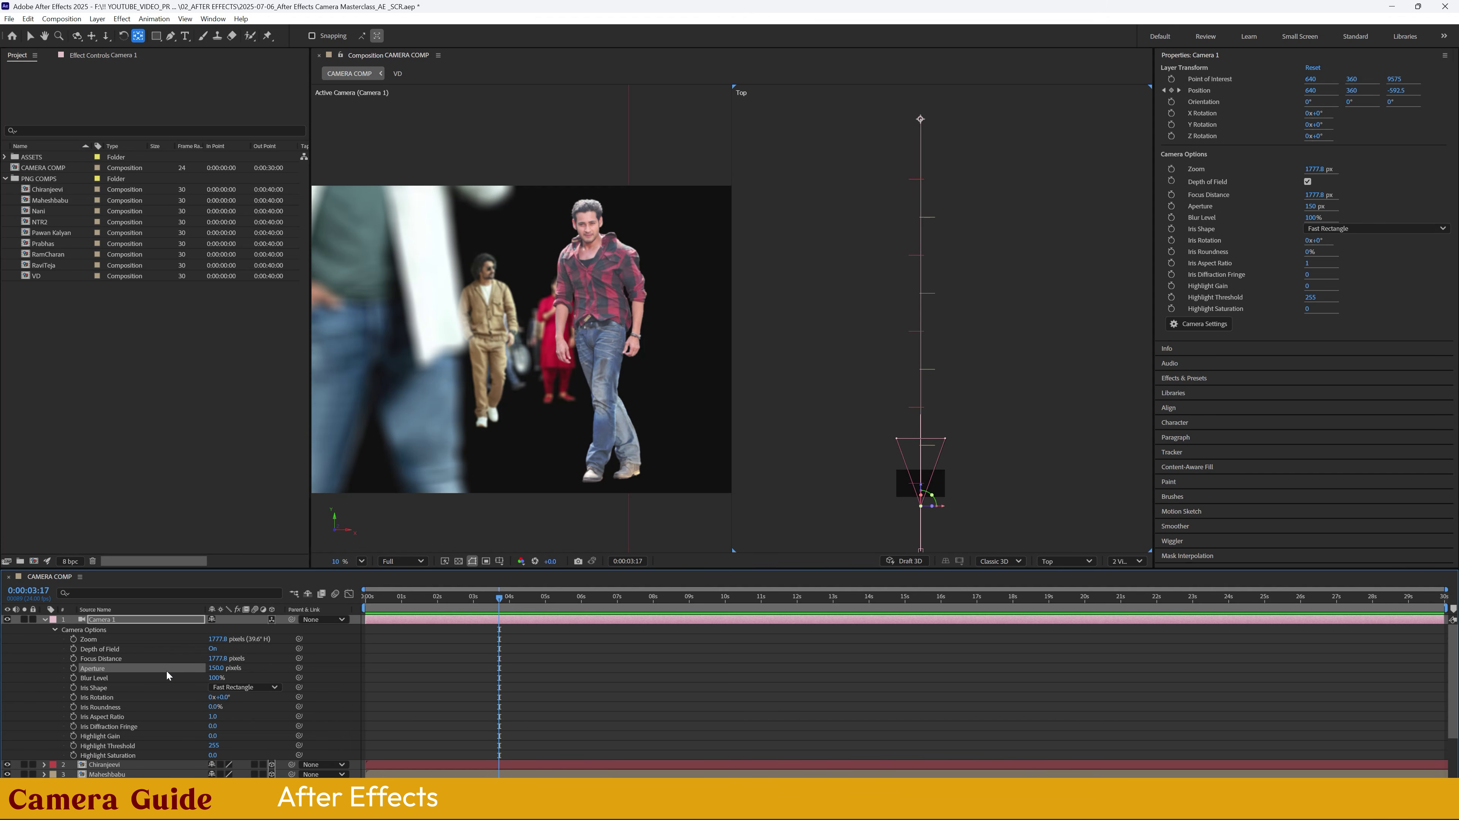
- Identify the Nani, Chiranjeevi and Maheshbabu layers in the Top view by selecting each with the Selection tool, and clear the selection
{"action": "scroll", "coordinate": [976, 517], "scroll_direction": "up", "scroll_amount": 6}
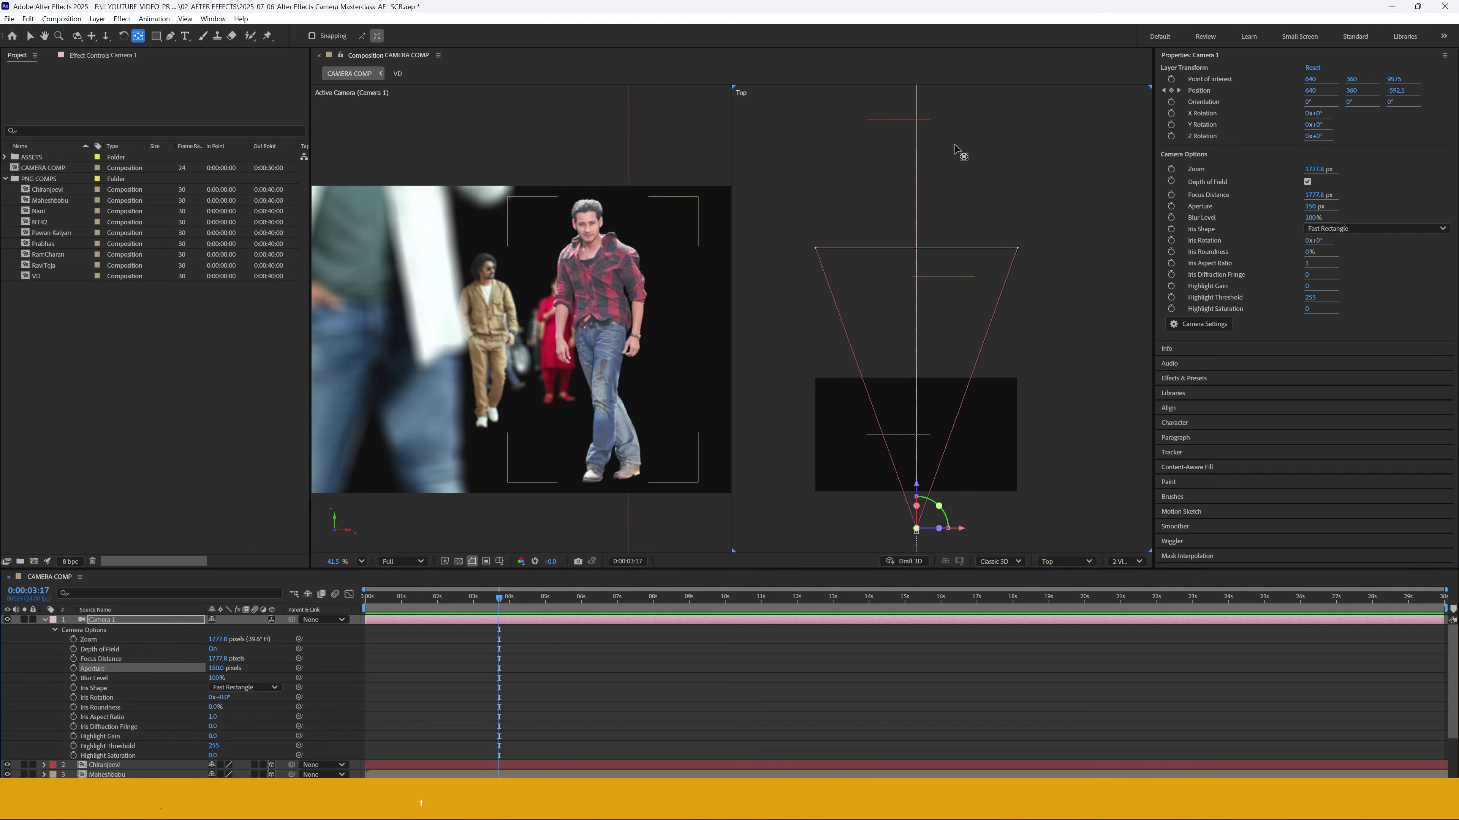
{"action": "left_click", "coordinate": [30, 37]}
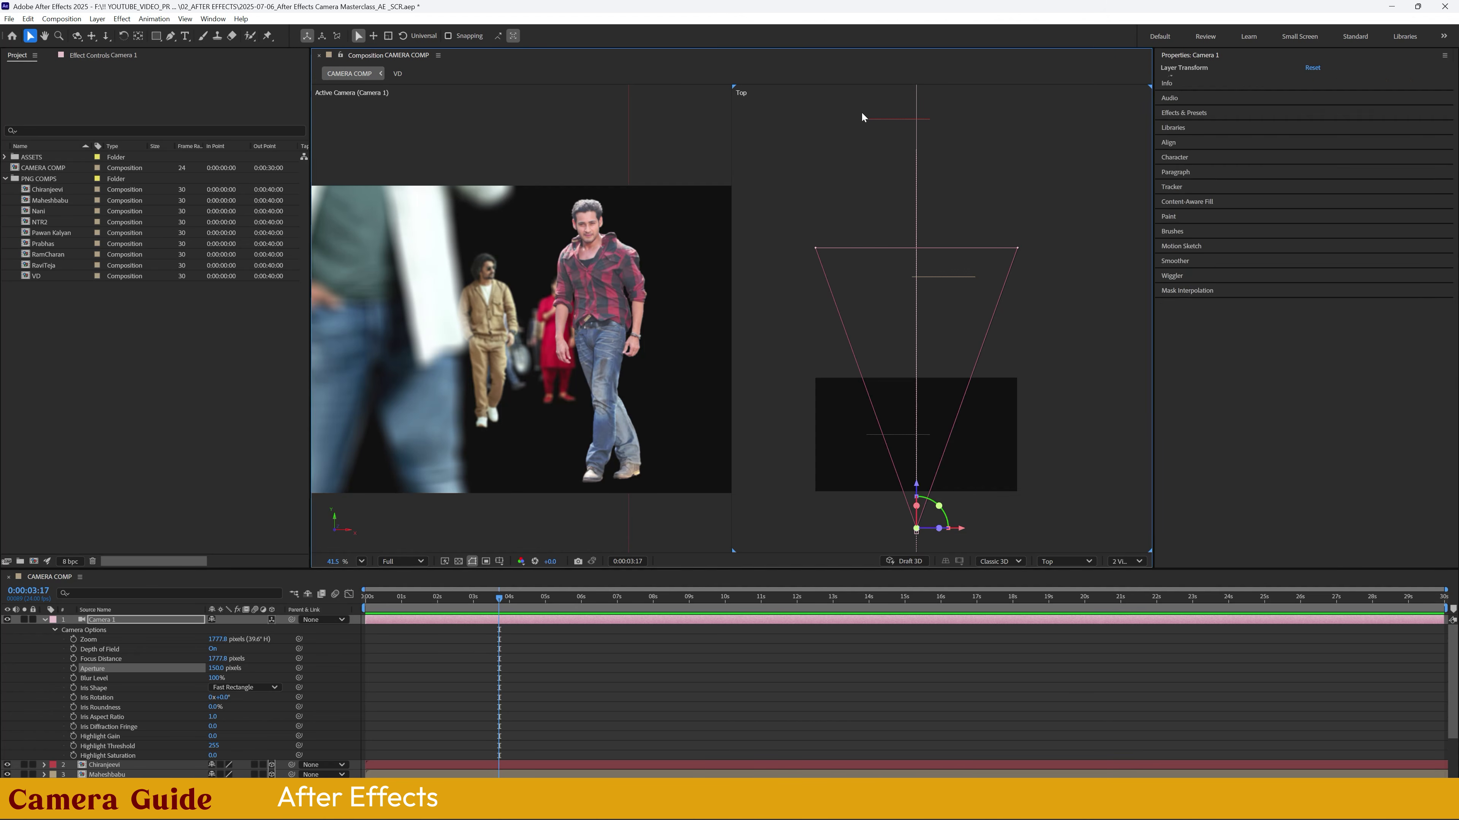
{"action": "left_click_drag", "start_coordinate": [862, 111], "coordinate": [961, 134]}
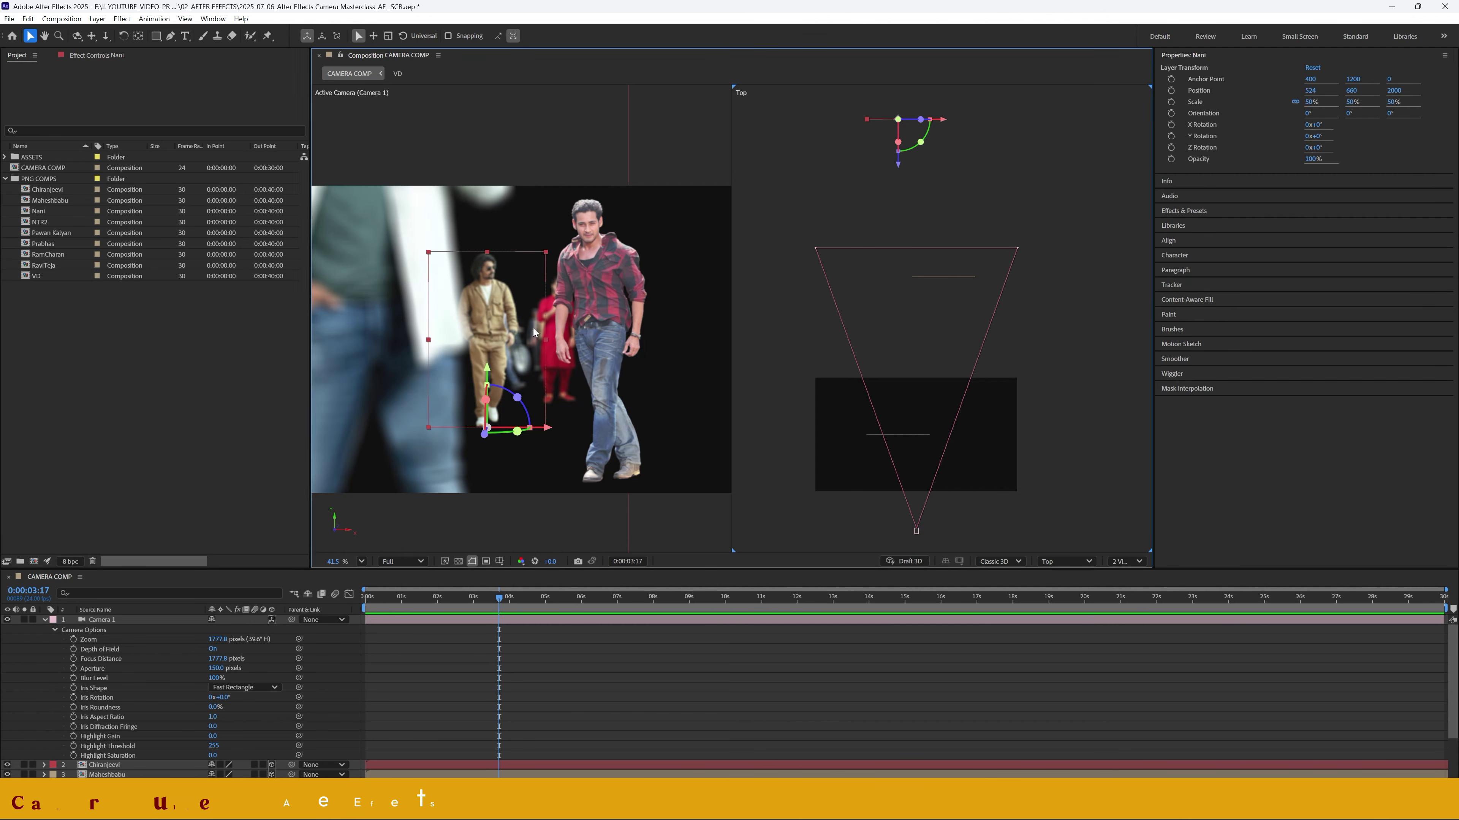
{"action": "left_click_drag", "start_coordinate": [837, 441], "coordinate": [962, 459]}
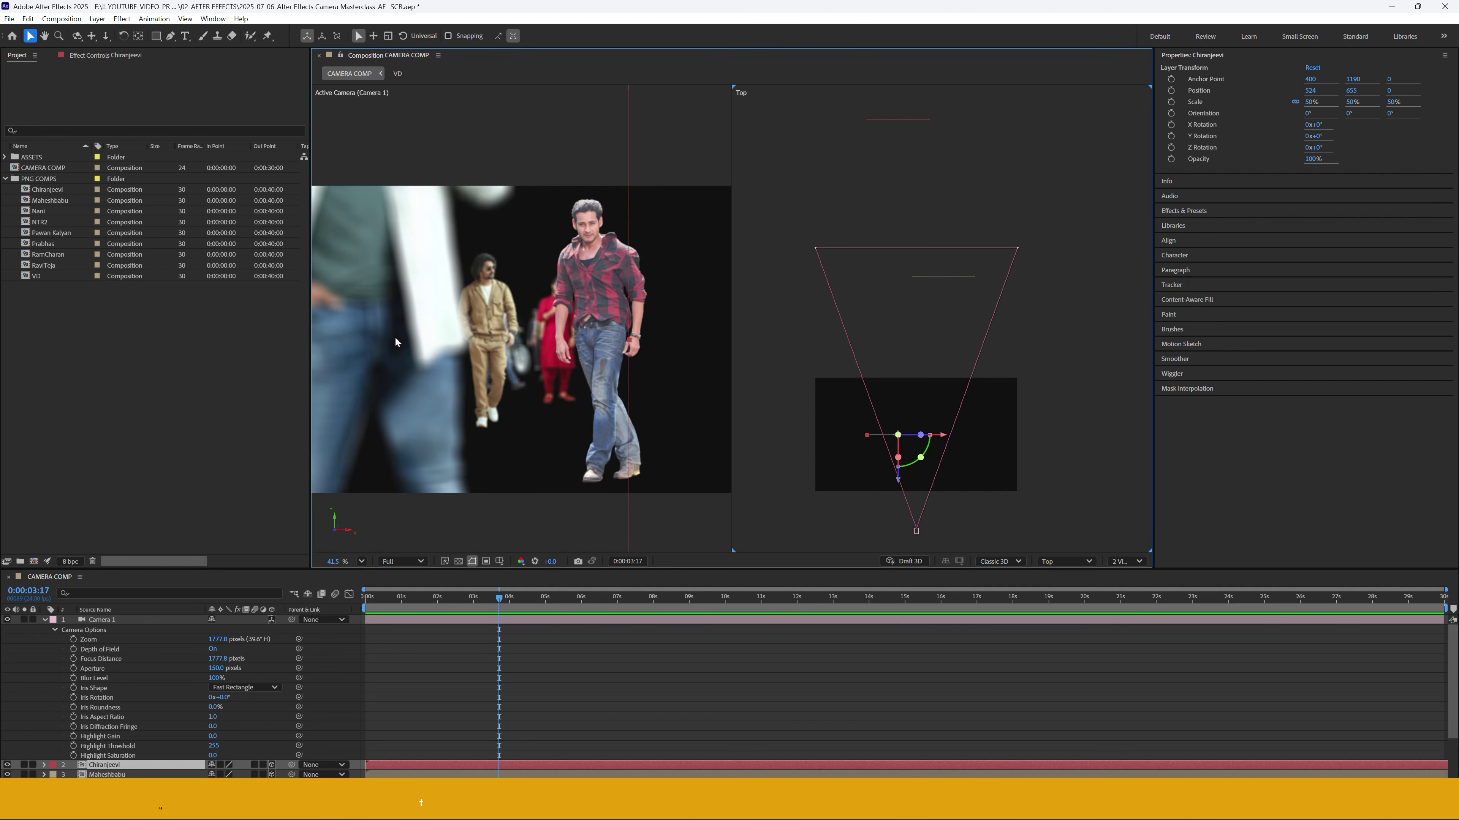
{"action": "left_click_drag", "start_coordinate": [1051, 182], "coordinate": [875, 314]}
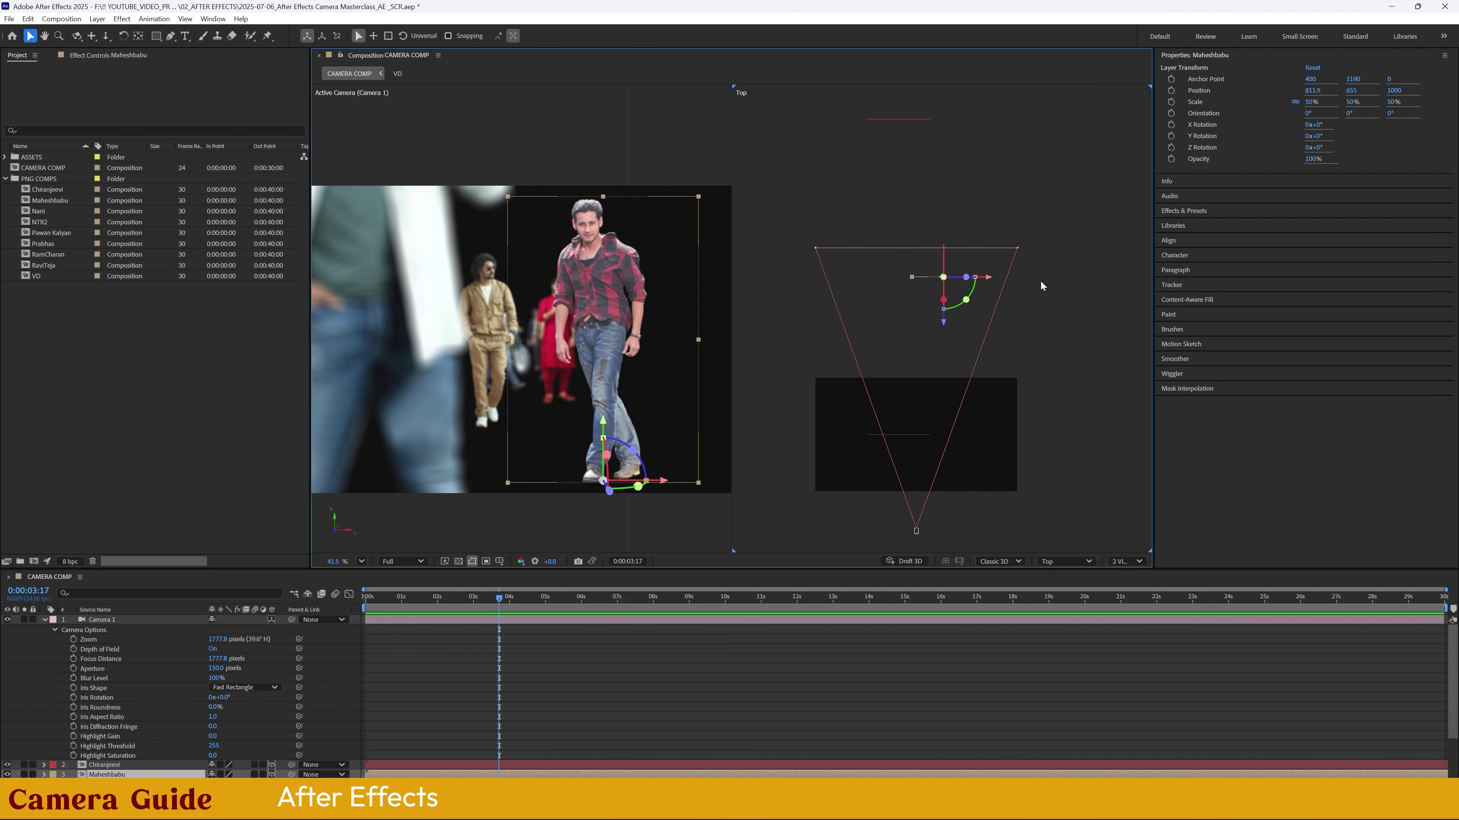
{"action": "left_click", "coordinate": [1004, 279]}
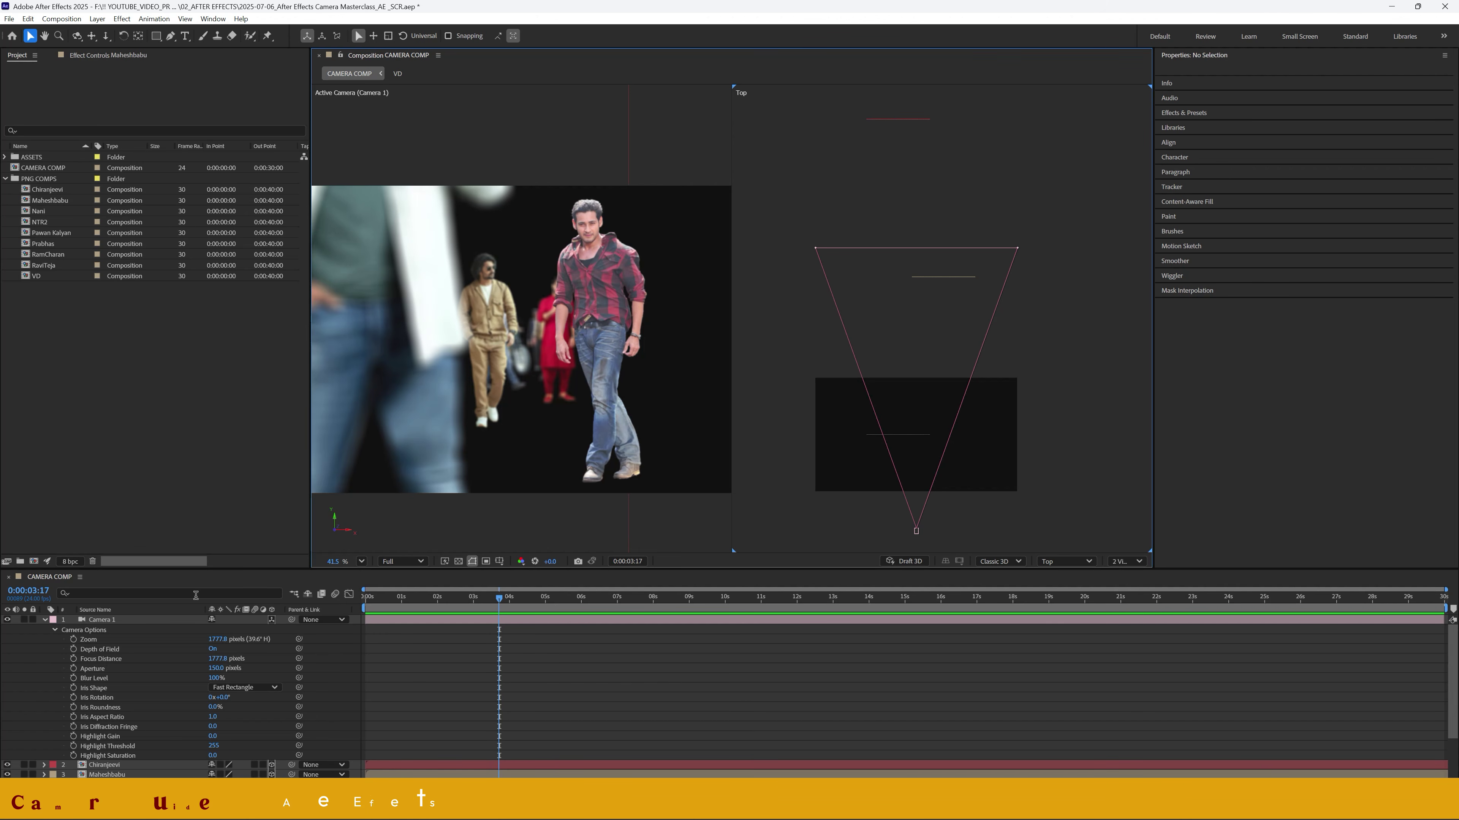
- Try Camera 1's Focus Distance on the Maheshbabu layer at 1593.8 pixels and on the Nani layer at 2593.8 pixels
{"action": "left_click_drag", "start_coordinate": [218, 658], "coordinate": [353, 608]}
{"action": "left_click_drag", "start_coordinate": [212, 658], "coordinate": [208, 659]}
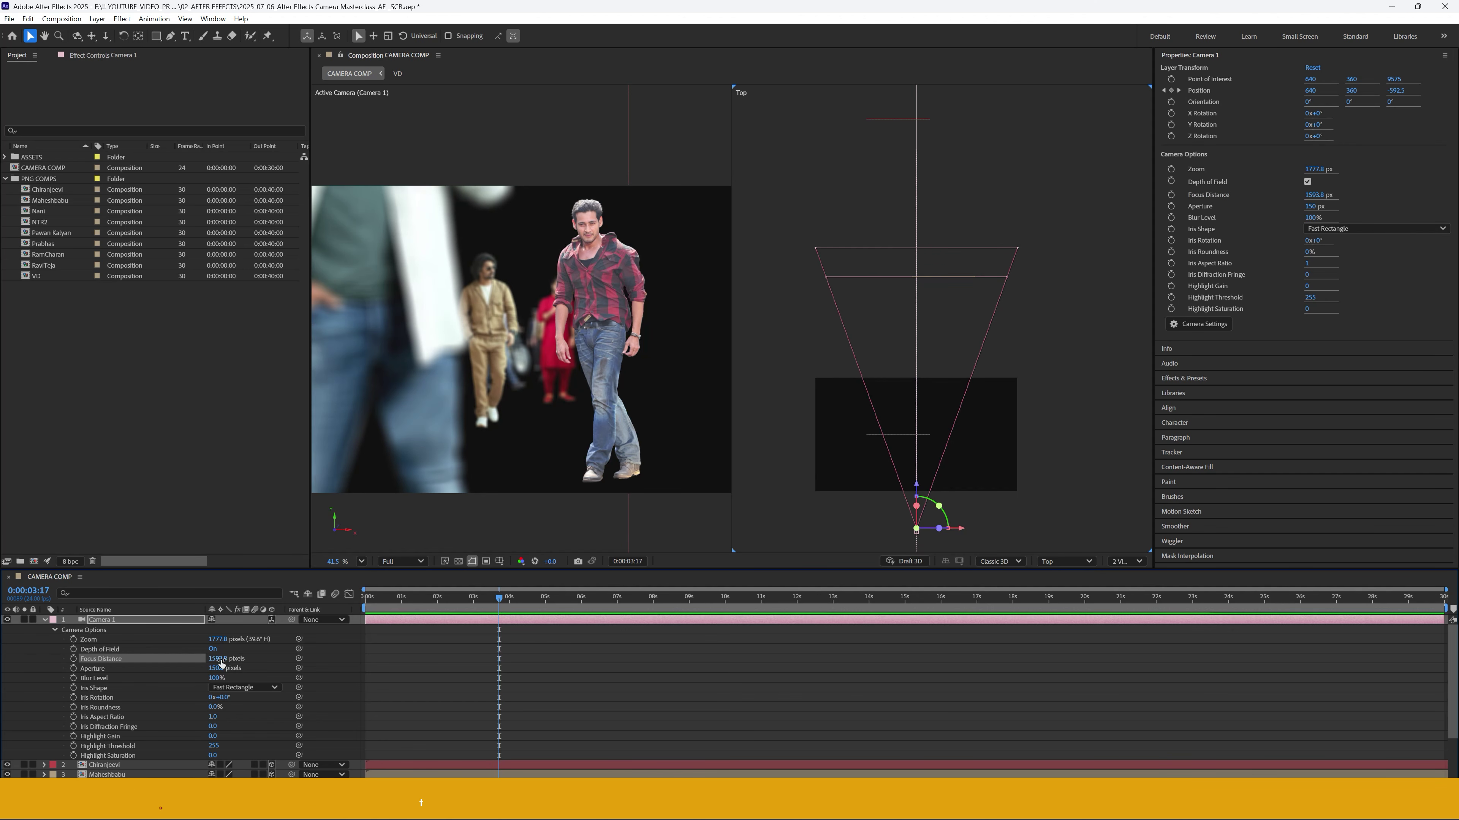
{"action": "left_click_drag", "start_coordinate": [212, 658], "coordinate": [260, 651]}
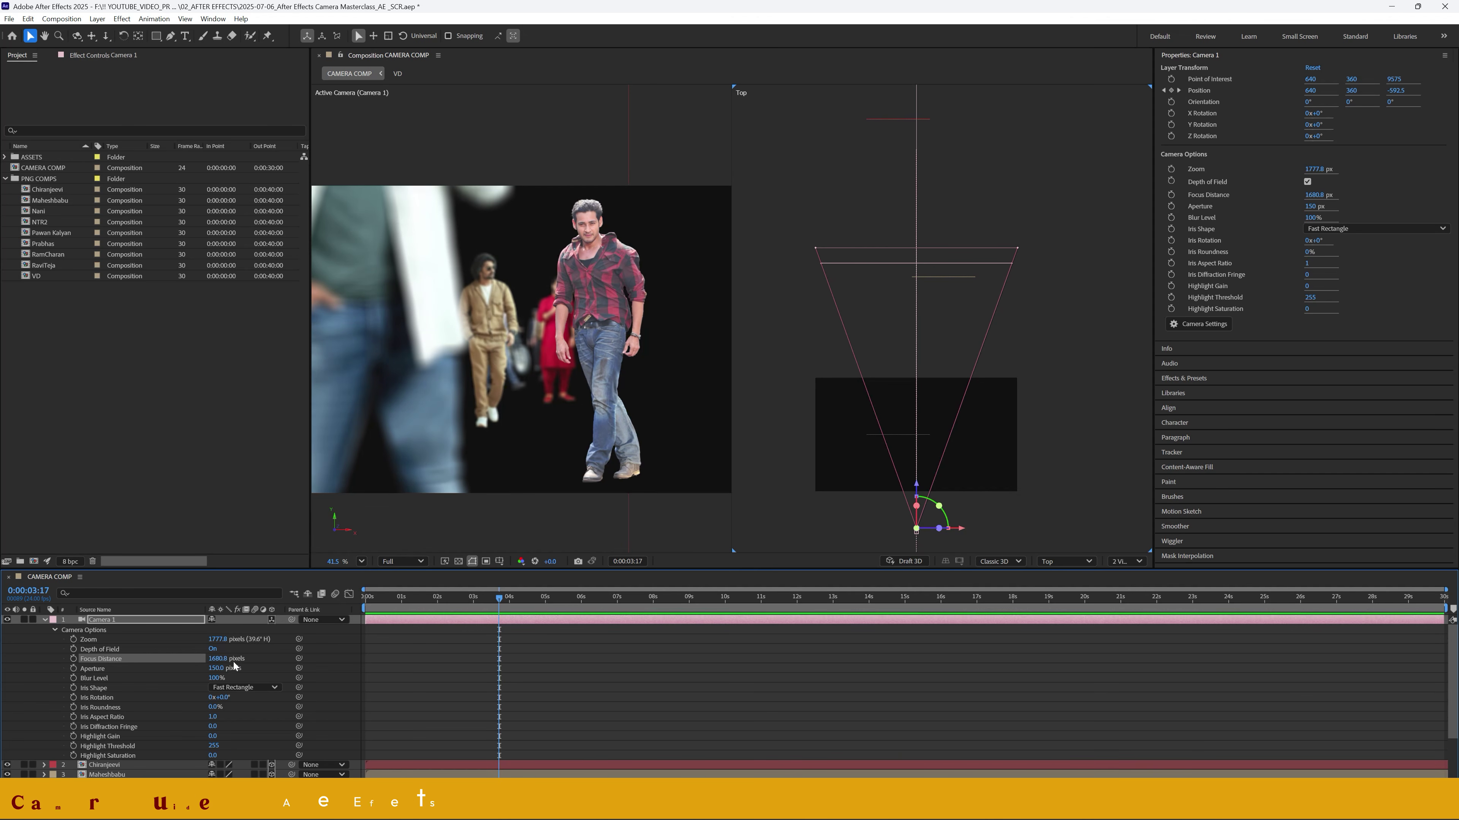
{"action": "left_click_drag", "start_coordinate": [218, 659], "coordinate": [689, 608]}
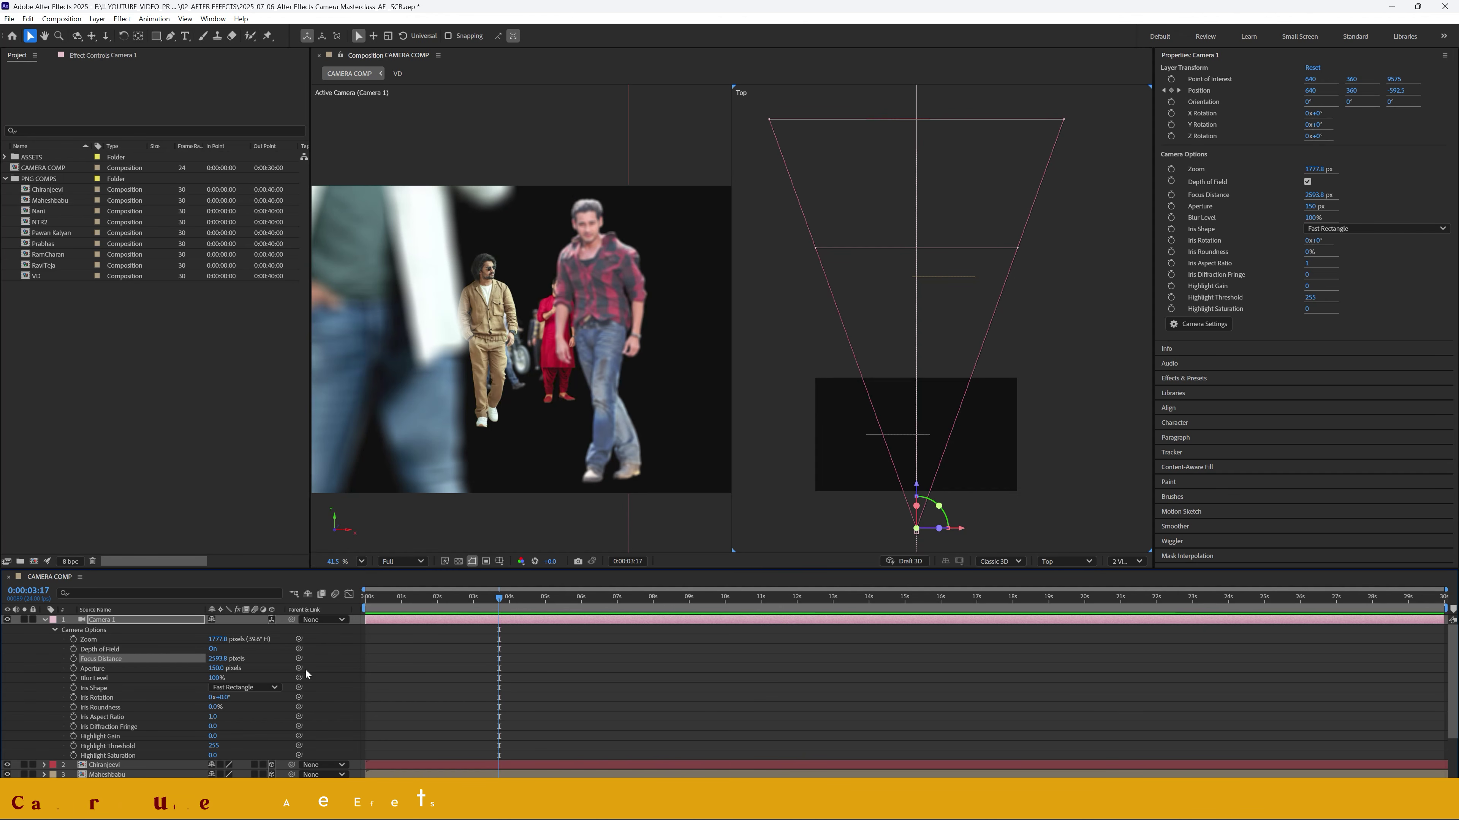
- Pull Camera 1's focus to the Chiranjeevi layer at 593.8 pixels, and return the Focus Distance to Maheshbabu at 1593.8 pixels
{"action": "left_click_drag", "start_coordinate": [213, 658], "coordinate": [26, 713]}
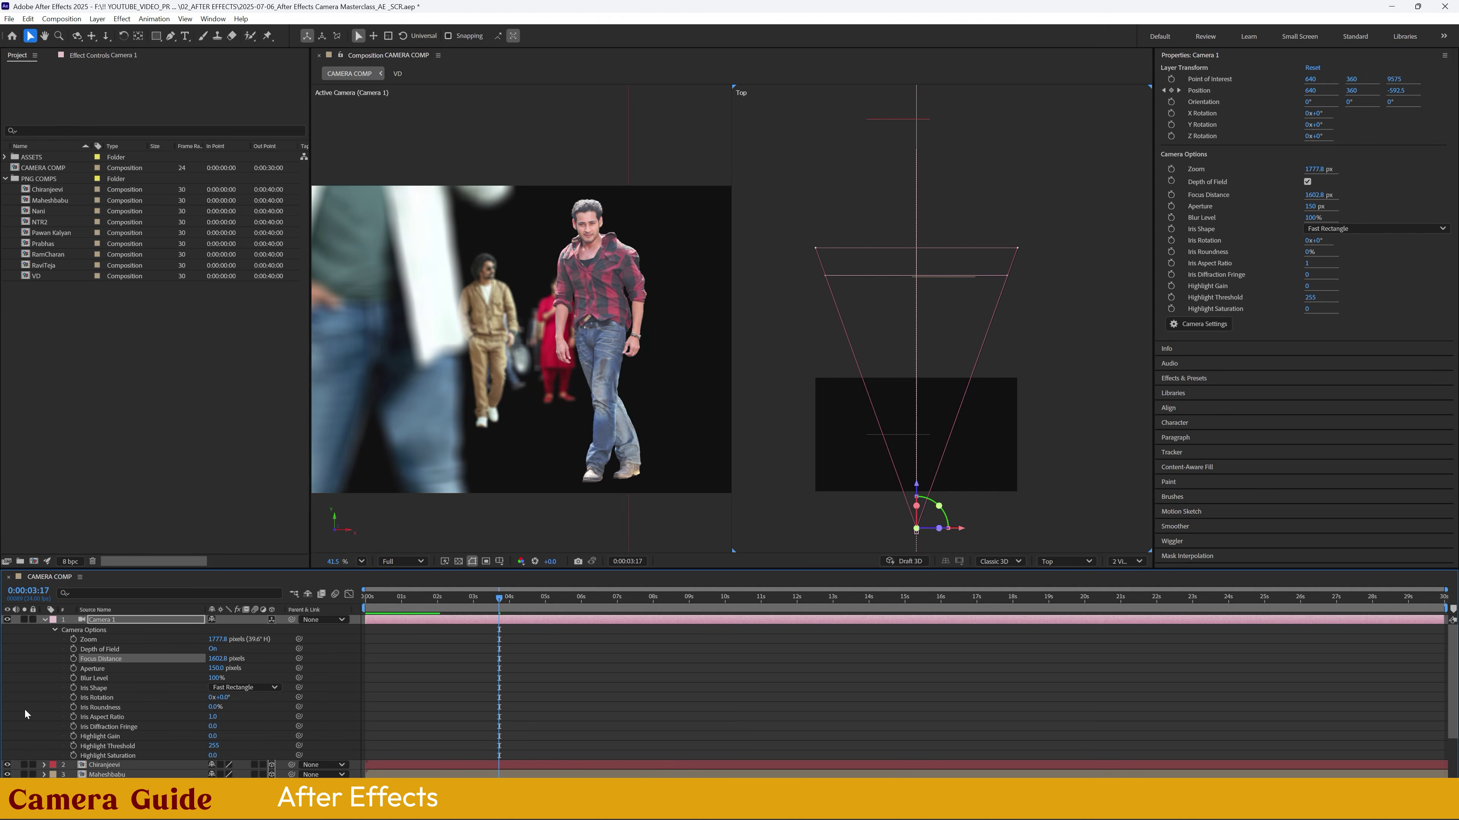
{"action": "left_click_drag", "start_coordinate": [220, 660], "coordinate": [216, 660]}
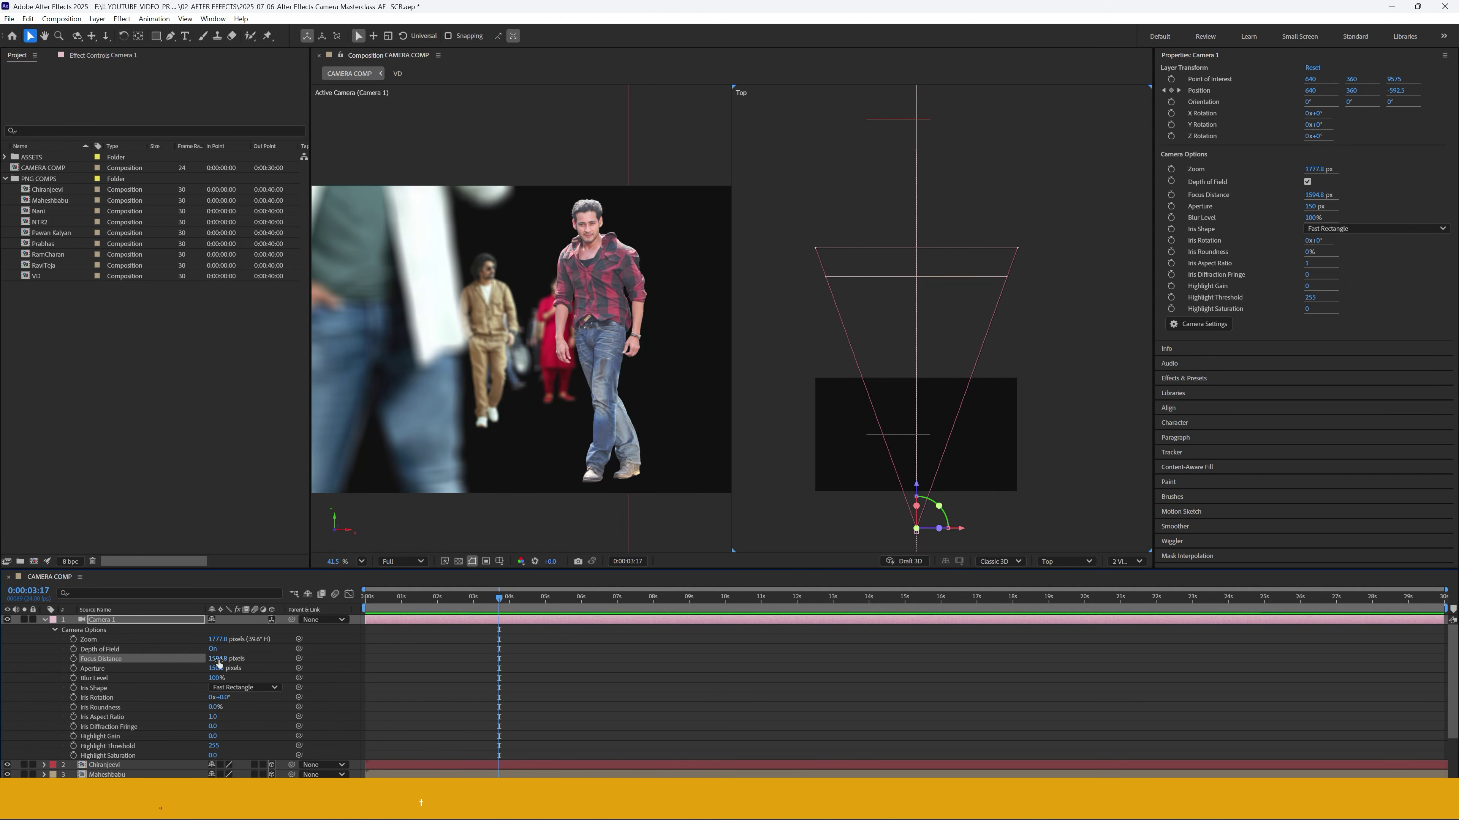
{"action": "left_click_drag", "start_coordinate": [222, 661], "coordinate": [4, 691]}
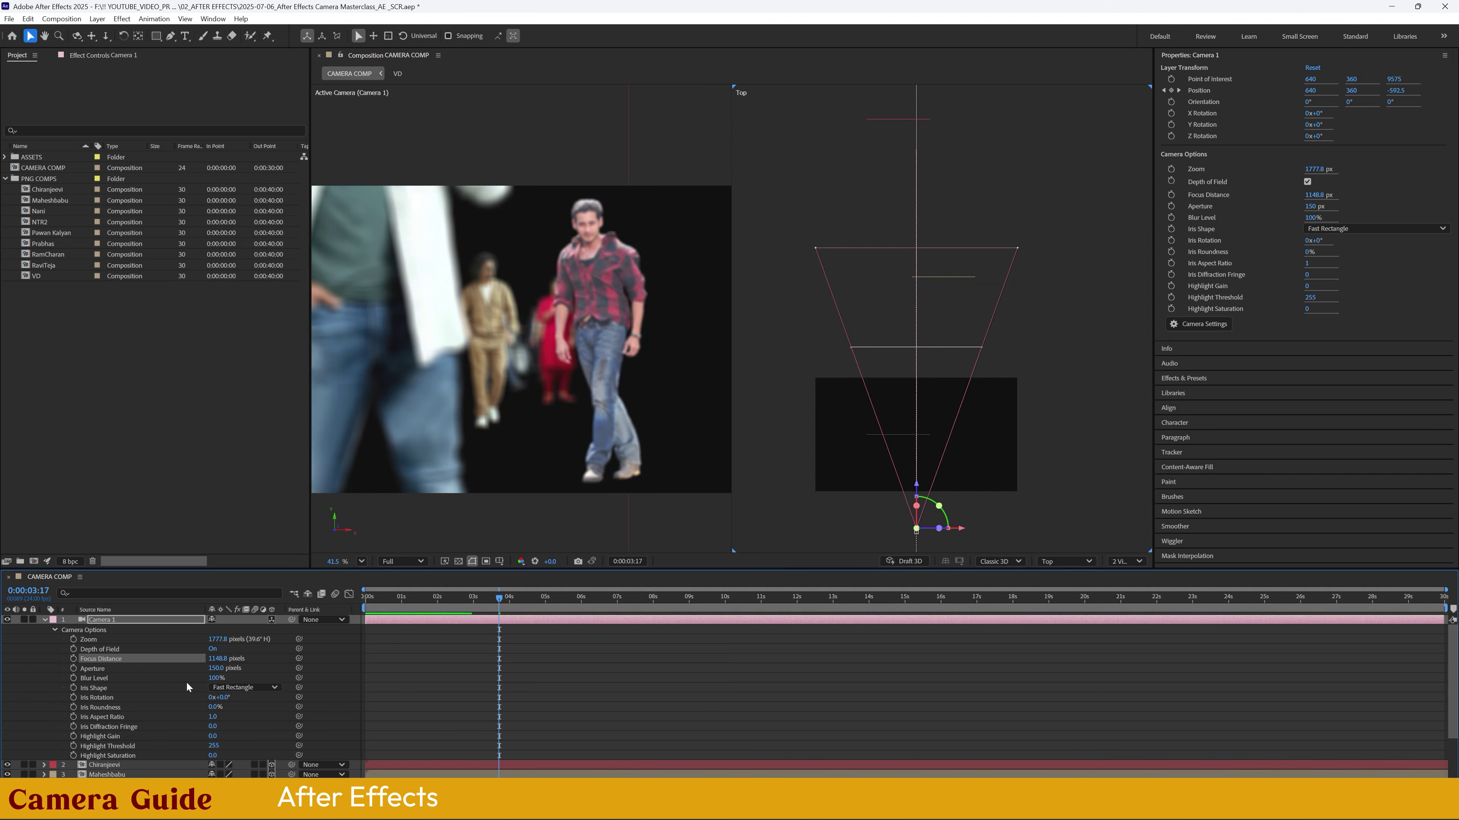
{"action": "left_click_drag", "start_coordinate": [218, 659], "coordinate": [172, 666]}
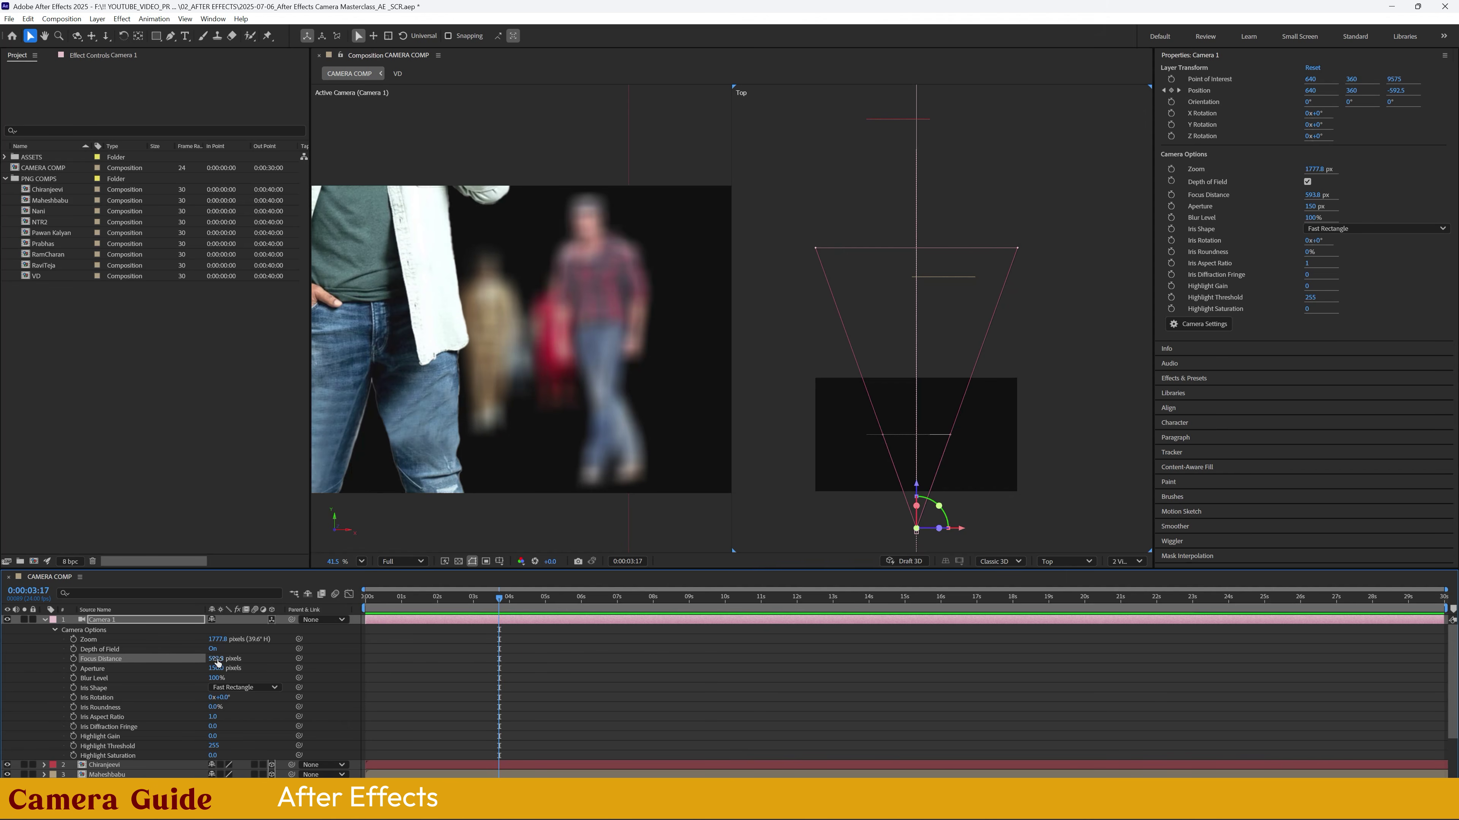
{"action": "left_click_drag", "start_coordinate": [288, 649], "coordinate": [682, 552]}
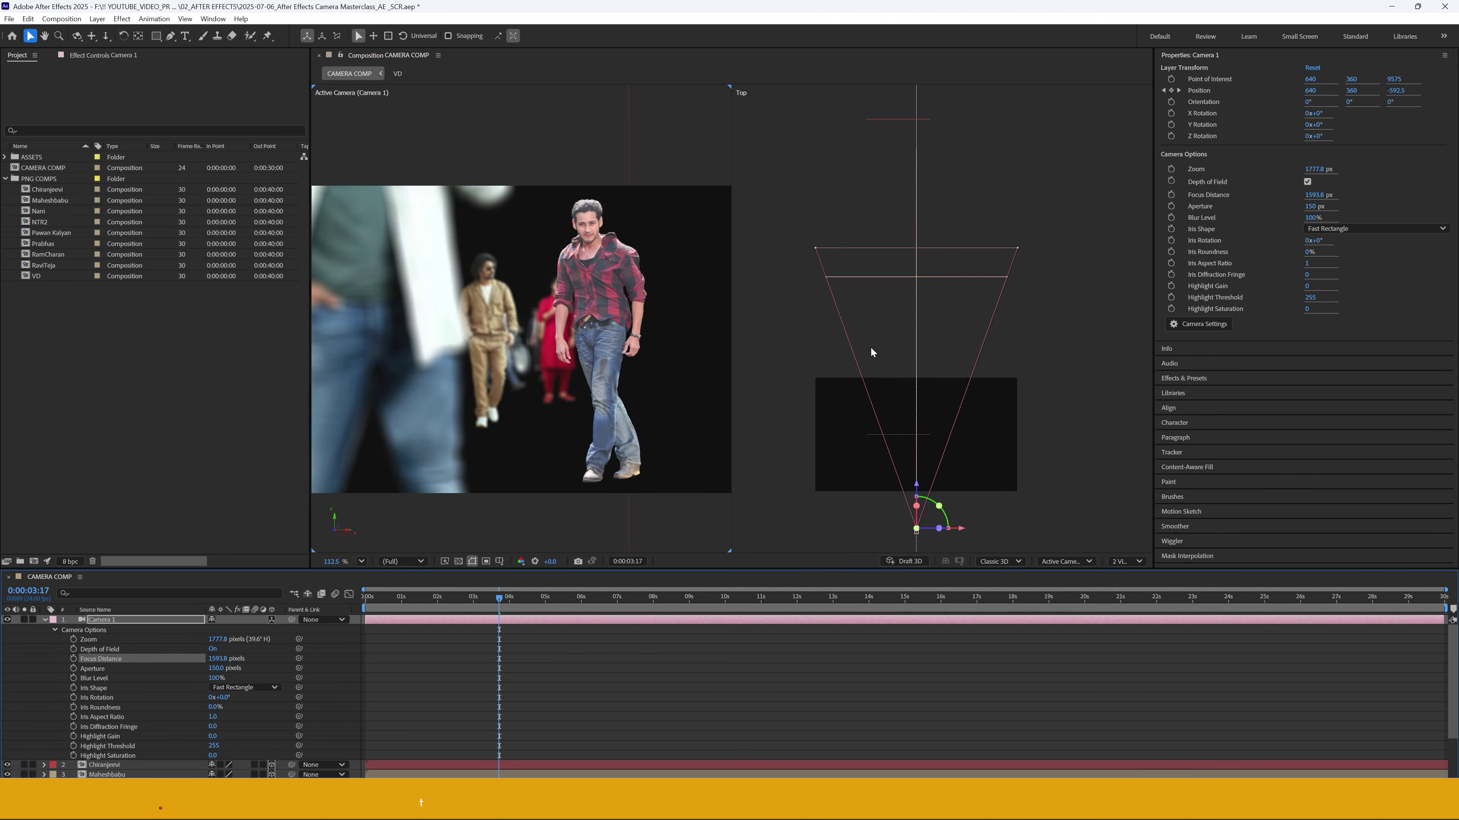
- Move the time to 0:00:06:20 and examine the camera's focus plane against the layers in the Top view
{"action": "left_click_drag", "start_coordinate": [501, 601], "coordinate": [613, 584]}
{"action": "scroll", "coordinate": [947, 459], "scroll_direction": "down", "scroll_amount": 4}
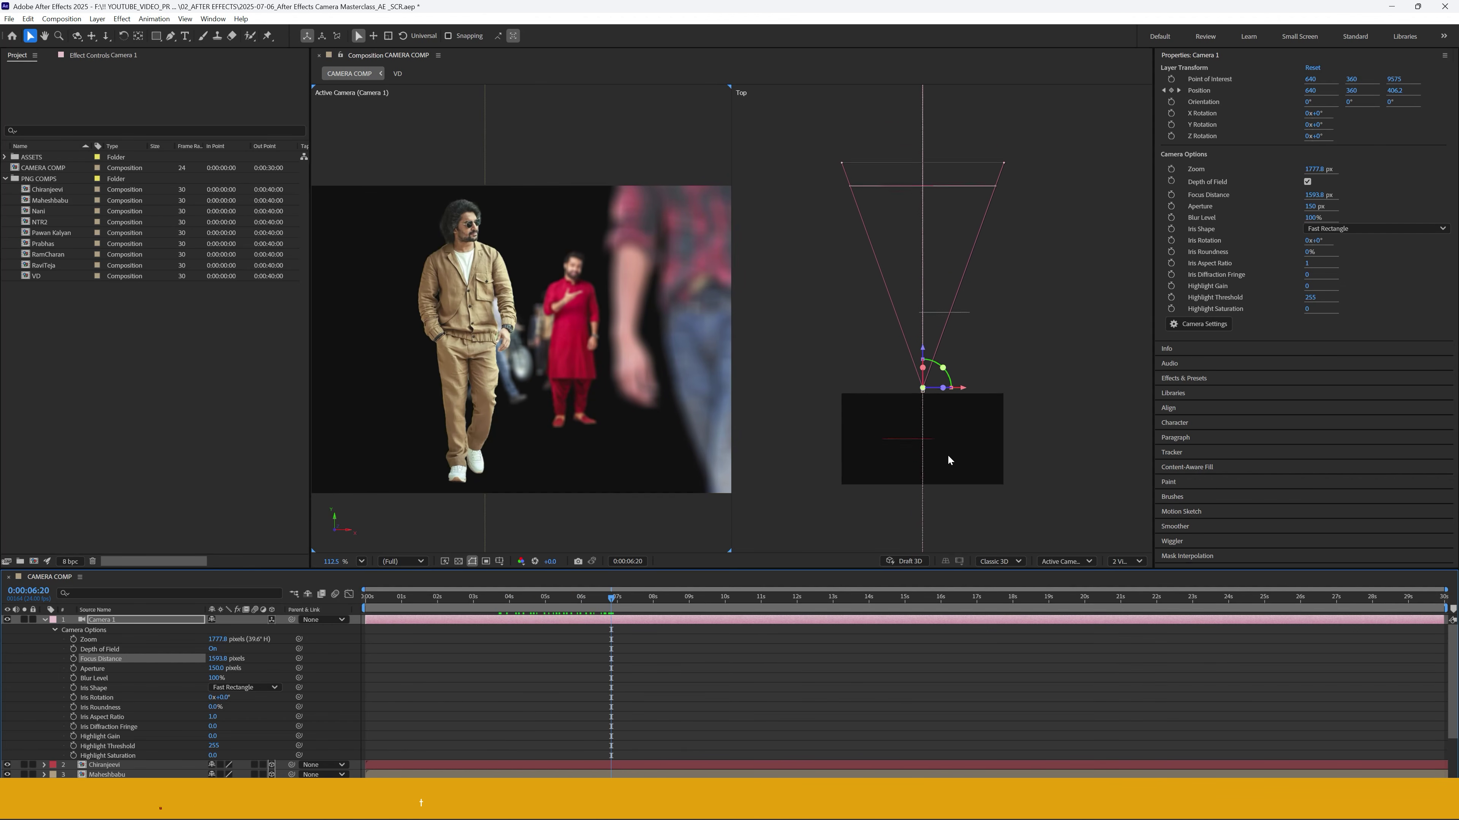
- Scrub the time between about 0:00:05:17 and 0:00:08 to review the camera's focus on the actor layers in both views
{"action": "key", "text": "h"}
{"action": "left_click_drag", "start_coordinate": [970, 267], "coordinate": [932, 334]}
{"action": "left_click_drag", "start_coordinate": [612, 600], "coordinate": [664, 598]}
{"action": "left_click_drag", "start_coordinate": [706, 585], "coordinate": [569, 624]}
{"action": "scroll", "coordinate": [905, 399], "scroll_direction": "down", "scroll_amount": 3}
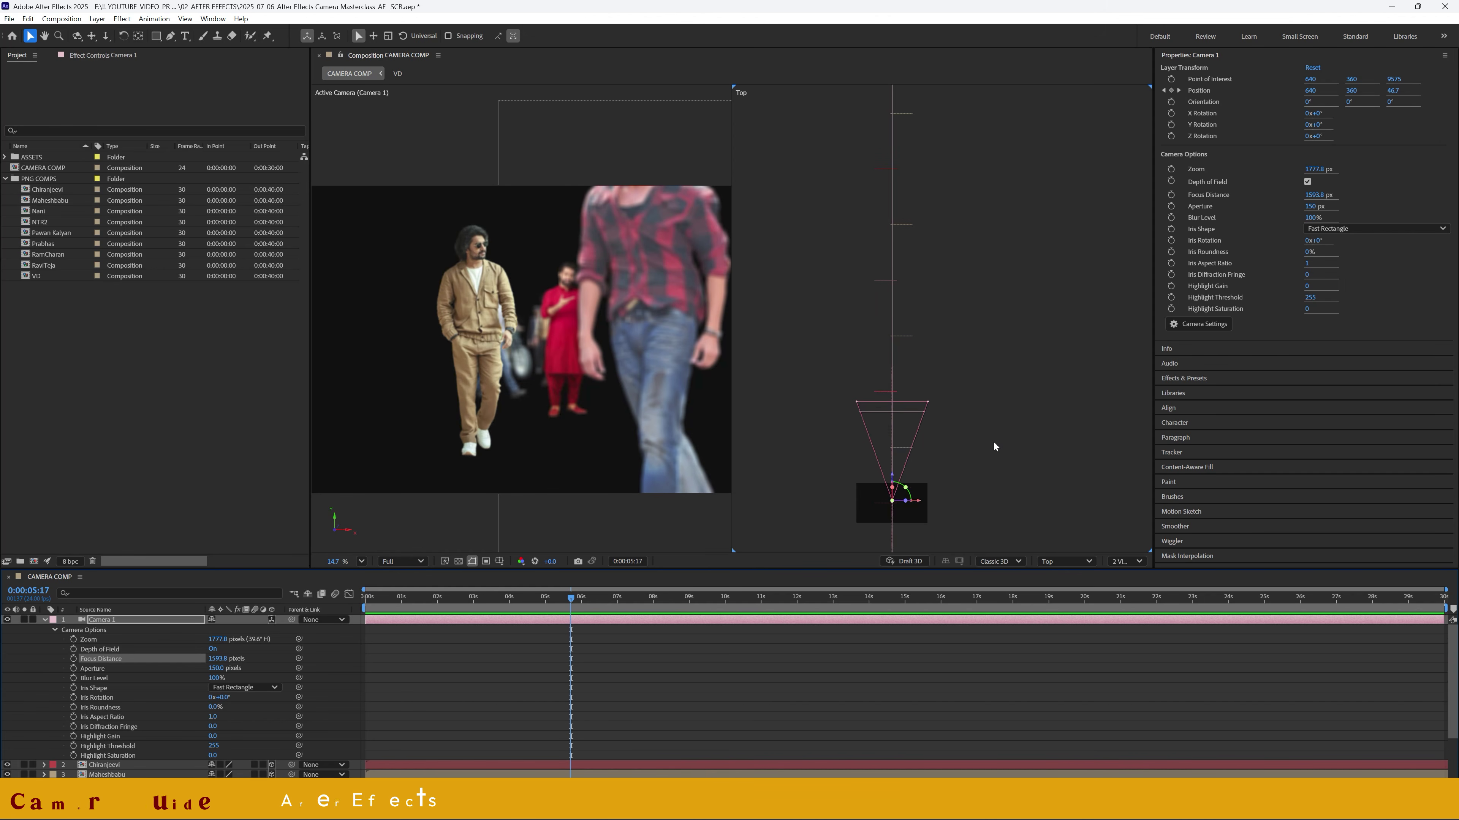
- Collapse Camera 1's properties, clear the selection and return the time to 0:00:00:00
{"action": "left_click", "coordinate": [45, 620]}
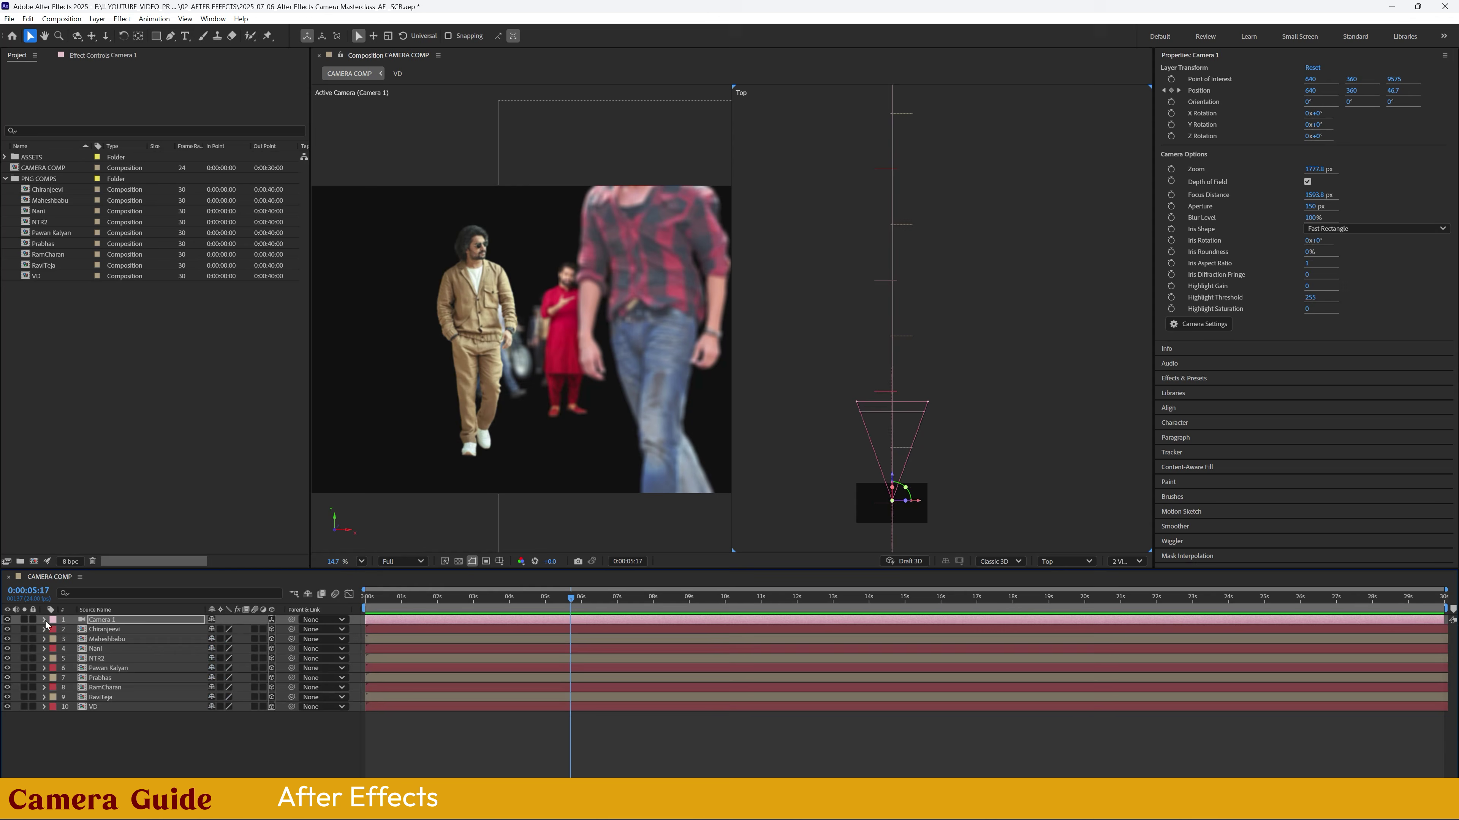
{"action": "left_click", "coordinate": [128, 723]}
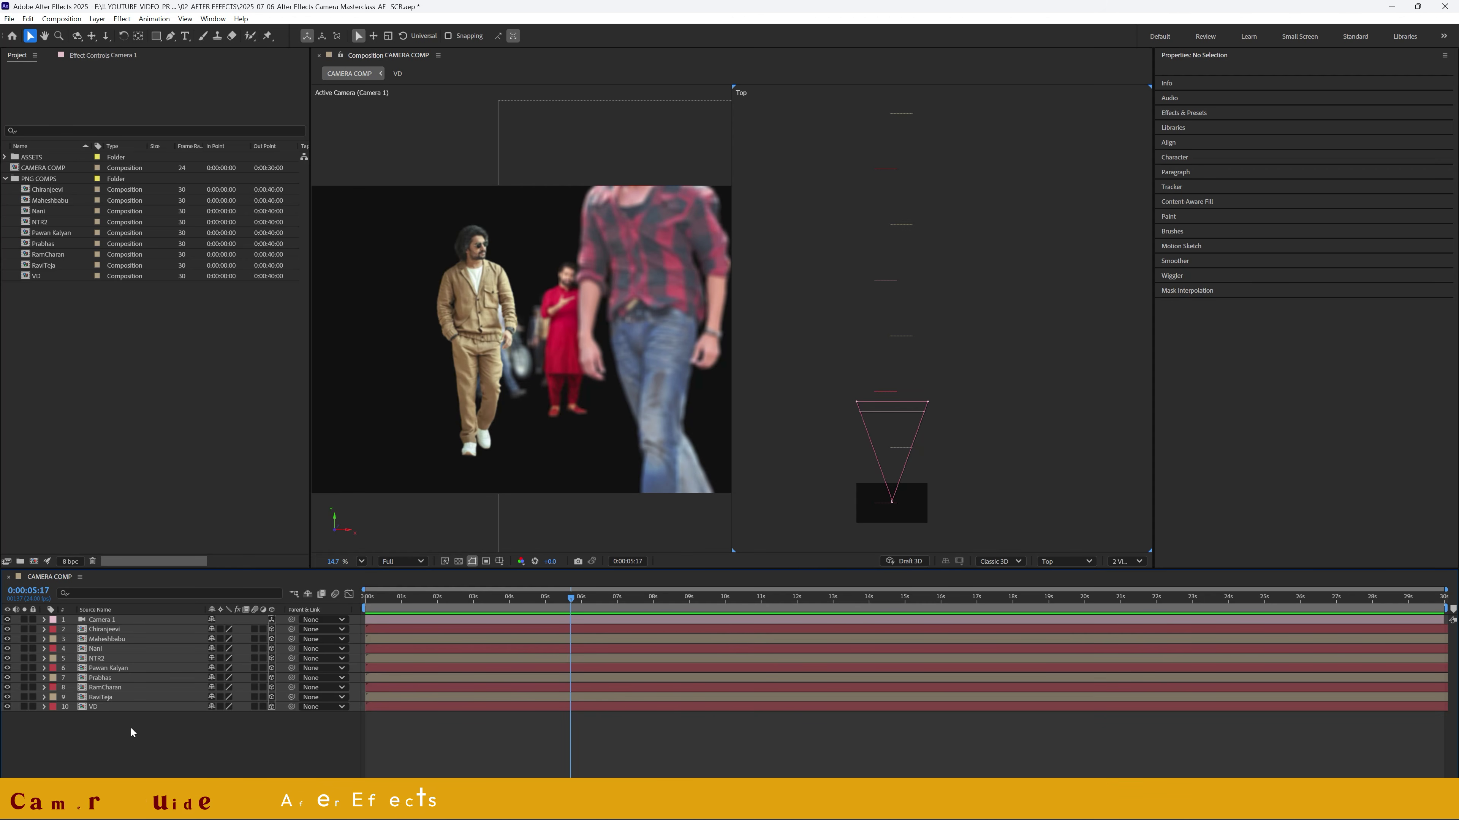
{"action": "left_click", "coordinate": [101, 620]}
{"action": "left_click_drag", "start_coordinate": [418, 598], "coordinate": [289, 587]}
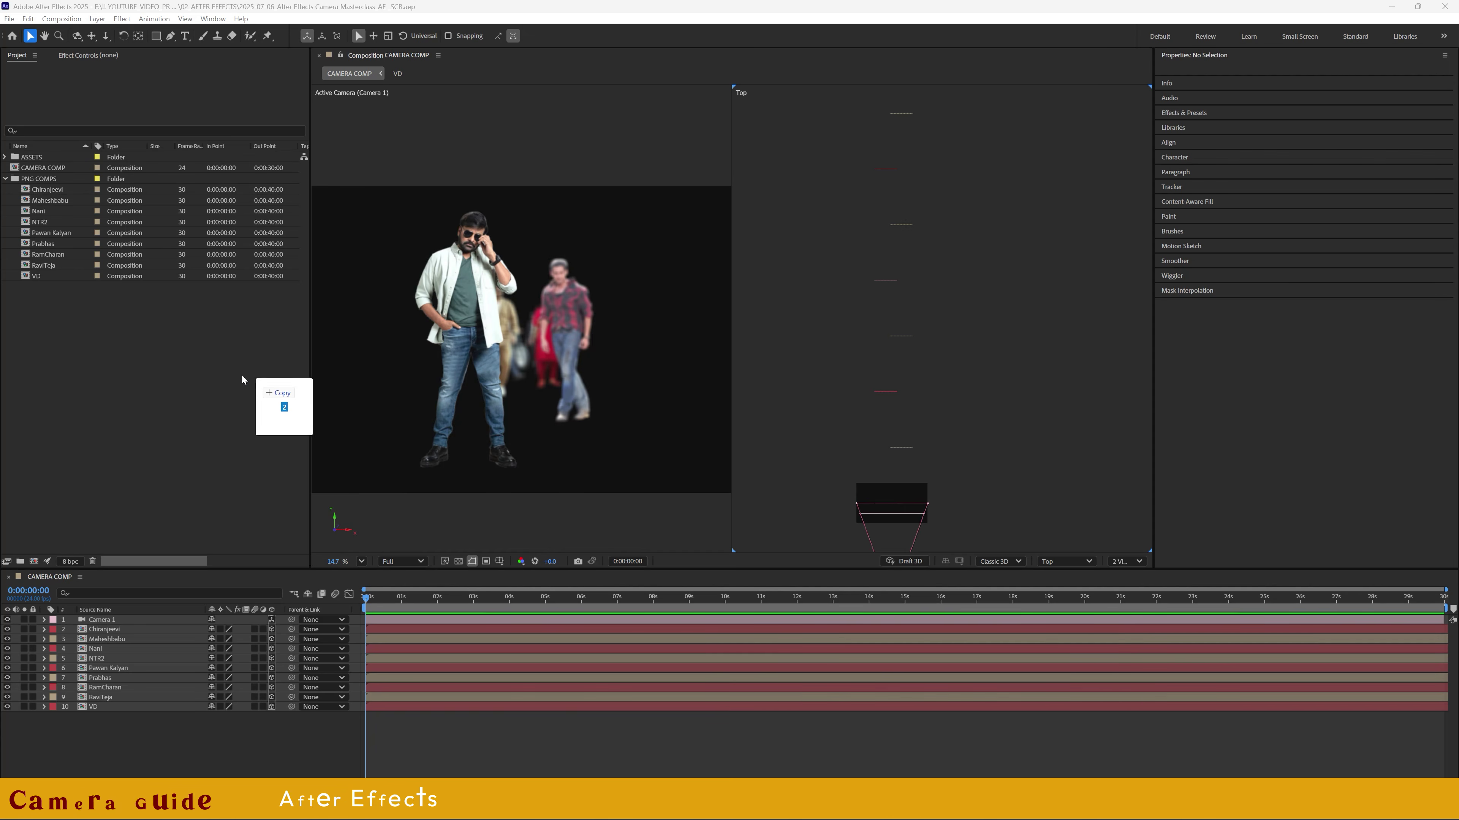
- Import the ground image highresscreenshot00056.jpg and Sky_Mirrored_09.jpg, and add the ground image as a 3D layer at the bottom of CAMERA COMP
{"action": "left_click_drag", "start_coordinate": [242, 379], "coordinate": [208, 366]}
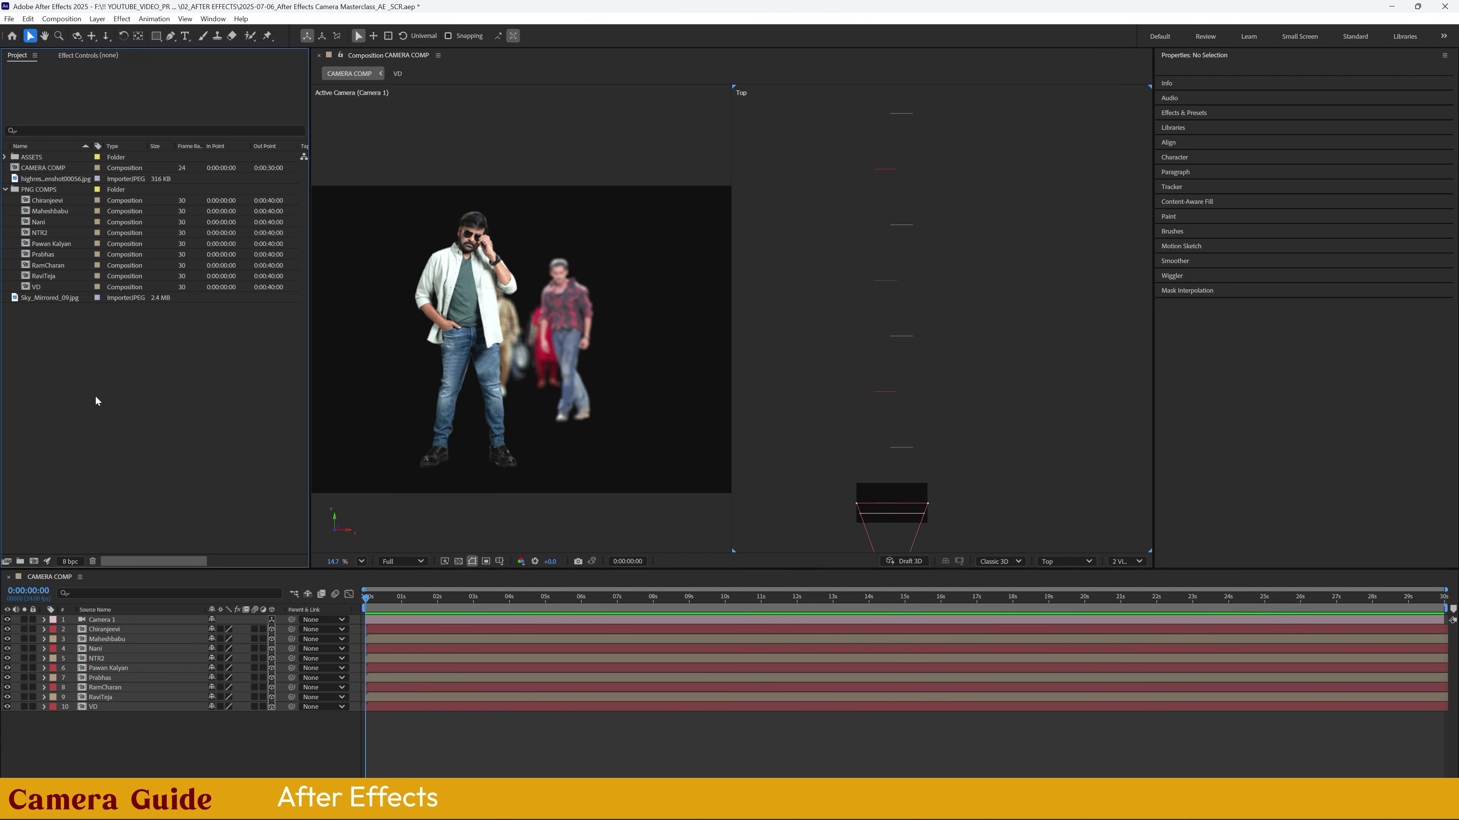
{"action": "left_click", "coordinate": [61, 179]}
{"action": "left_click_drag", "start_coordinate": [61, 180], "coordinate": [105, 728]}
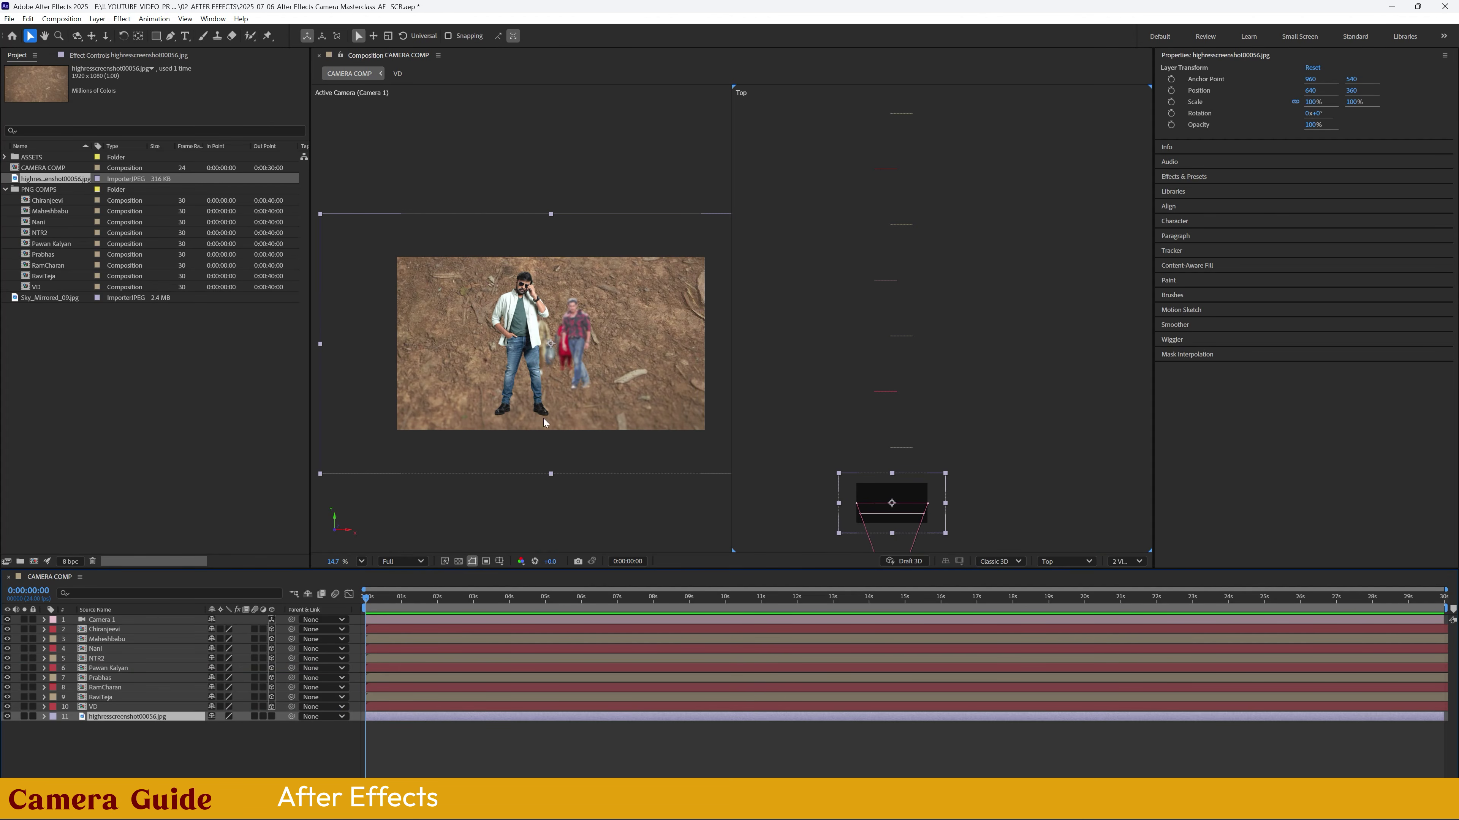
{"action": "left_click", "coordinate": [272, 717]}
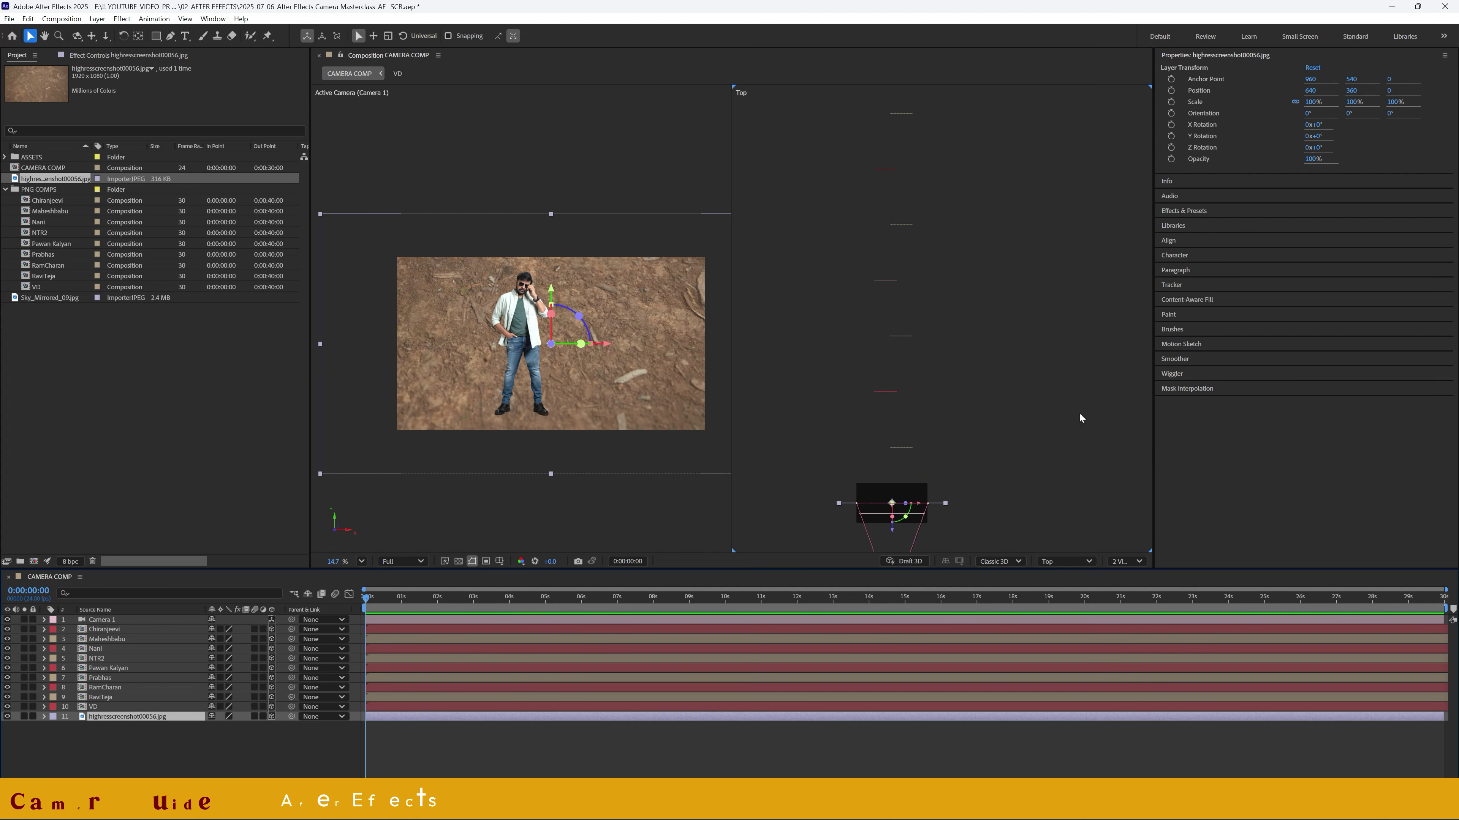
- Reveal the ground layer's rotation properties and set its Z Rotation to 90°
{"action": "scroll", "coordinate": [1017, 219], "scroll_direction": "down", "scroll_amount": 2}
{"action": "scroll", "coordinate": [809, 258], "scroll_direction": "up", "scroll_amount": 5}
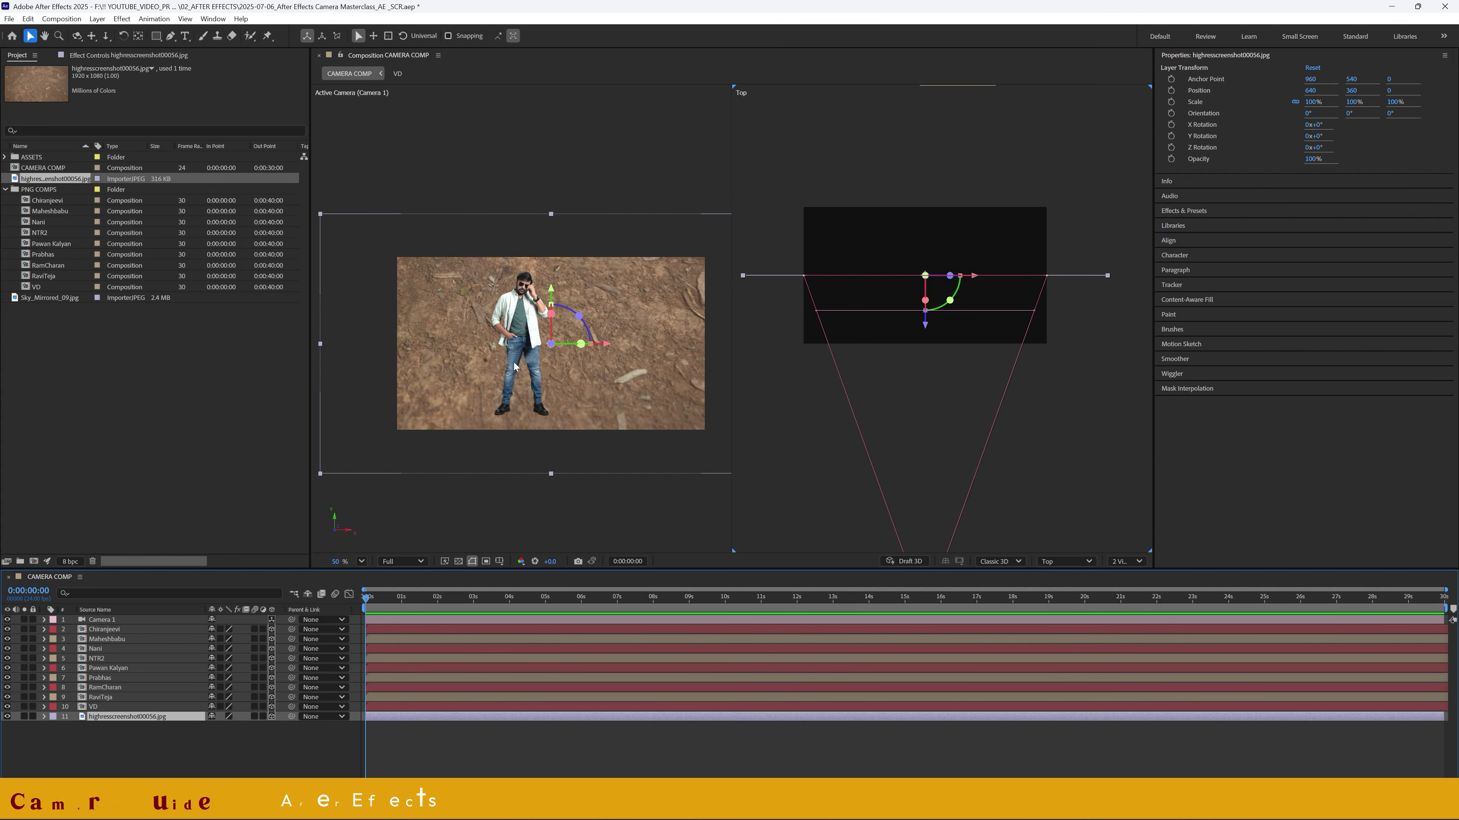
{"action": "key", "text": "r"}
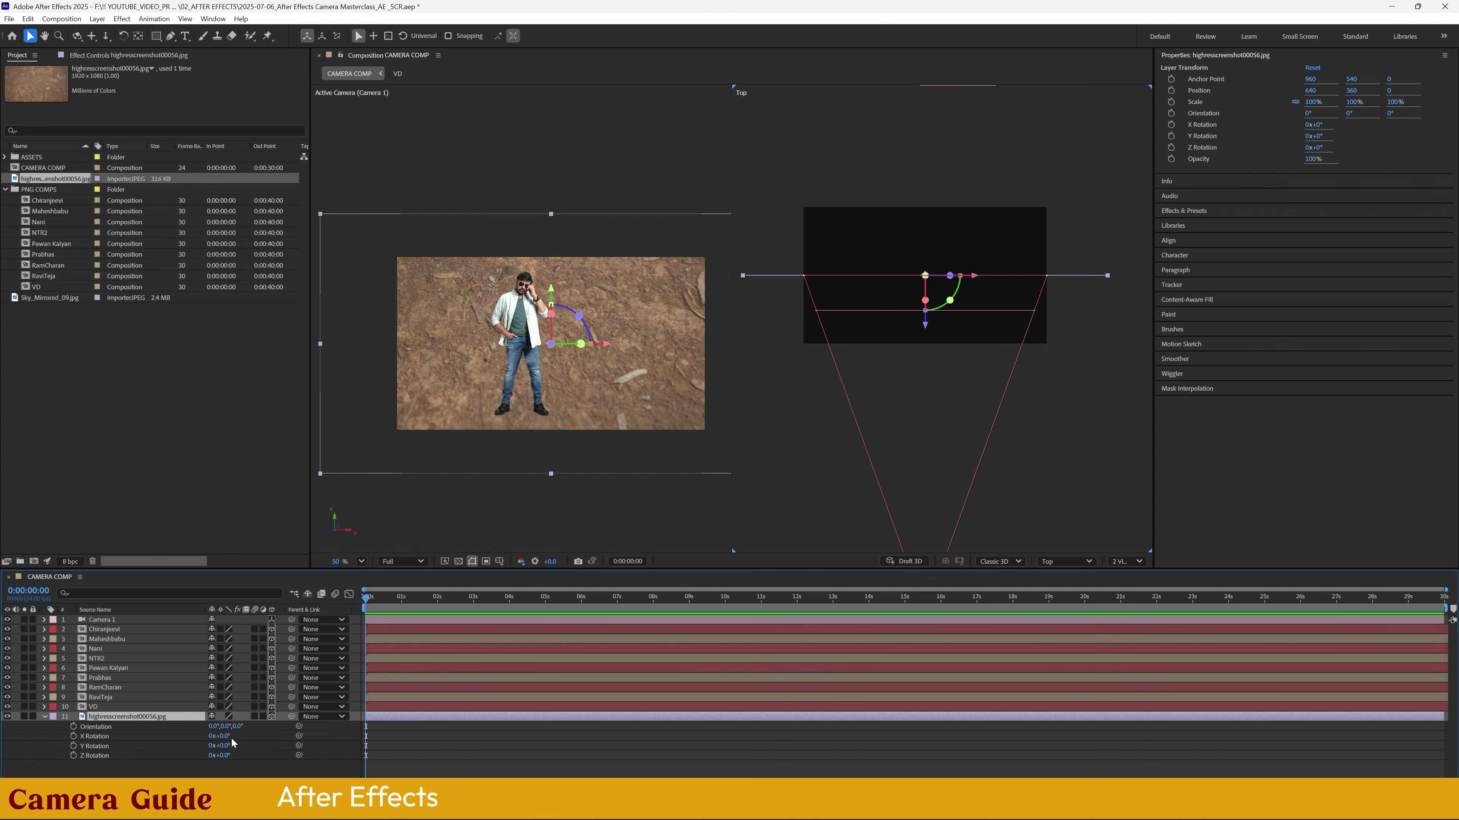
{"action": "left_click_drag", "start_coordinate": [223, 756], "coordinate": [262, 746]}
{"action": "left_click", "coordinate": [225, 755]}
{"action": "type", "text": "90"}
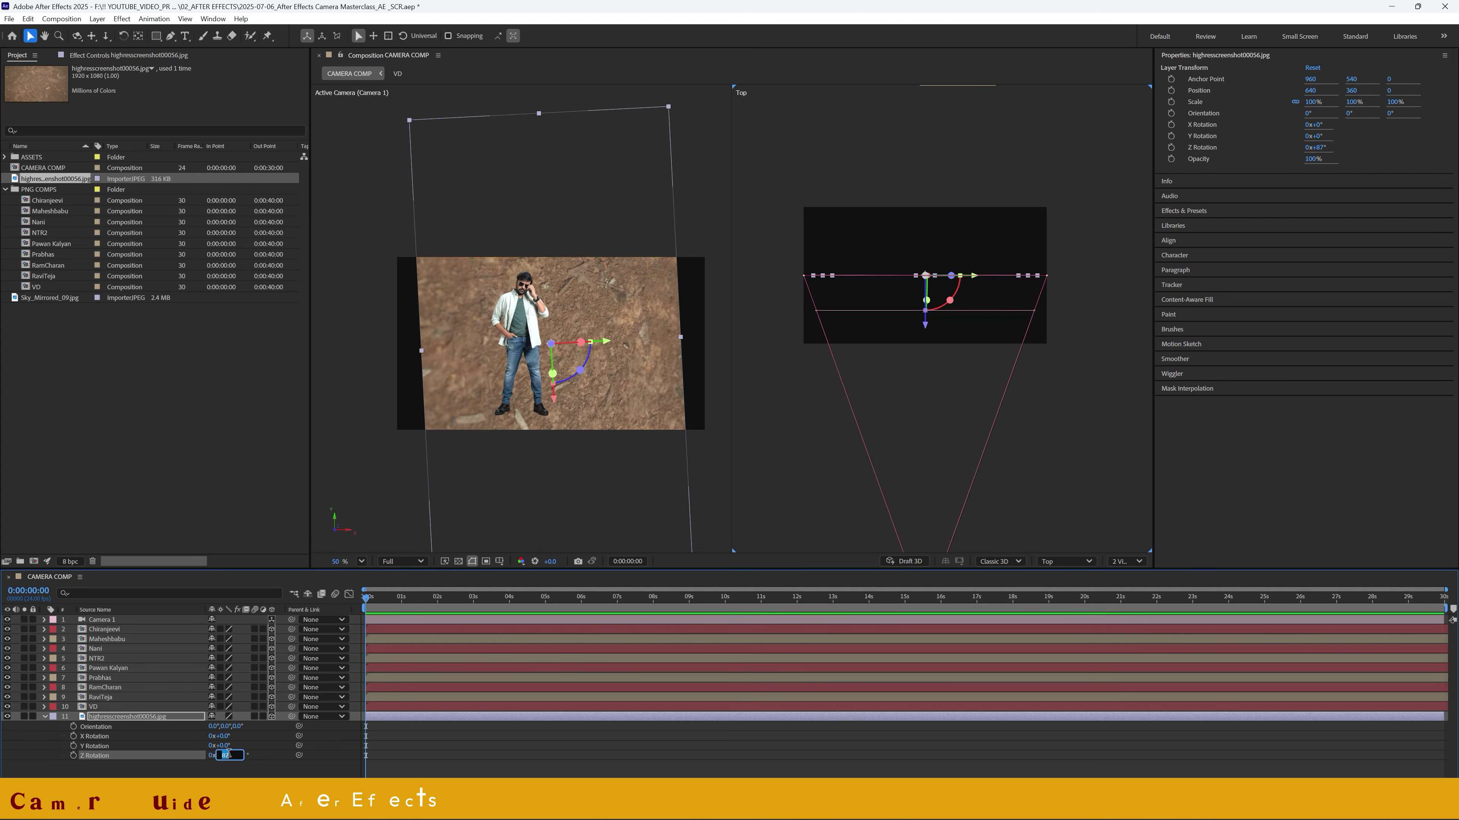
{"action": "key", "text": "Return"}
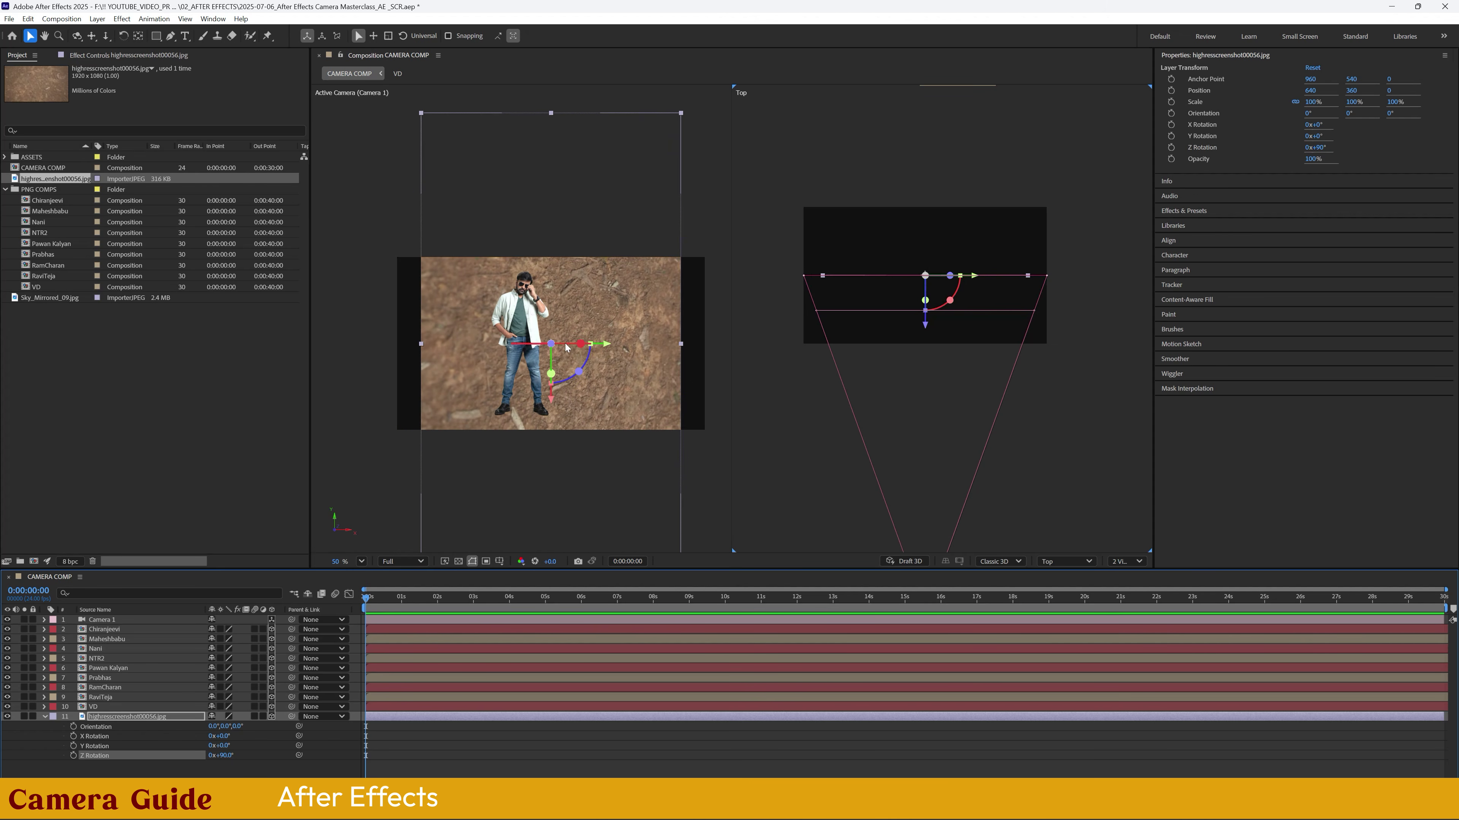
- Raise the ground layer in the camera view and lay it flat with an X Rotation of -90°
{"action": "left_click_drag", "start_coordinate": [548, 399], "coordinate": [548, 354]}
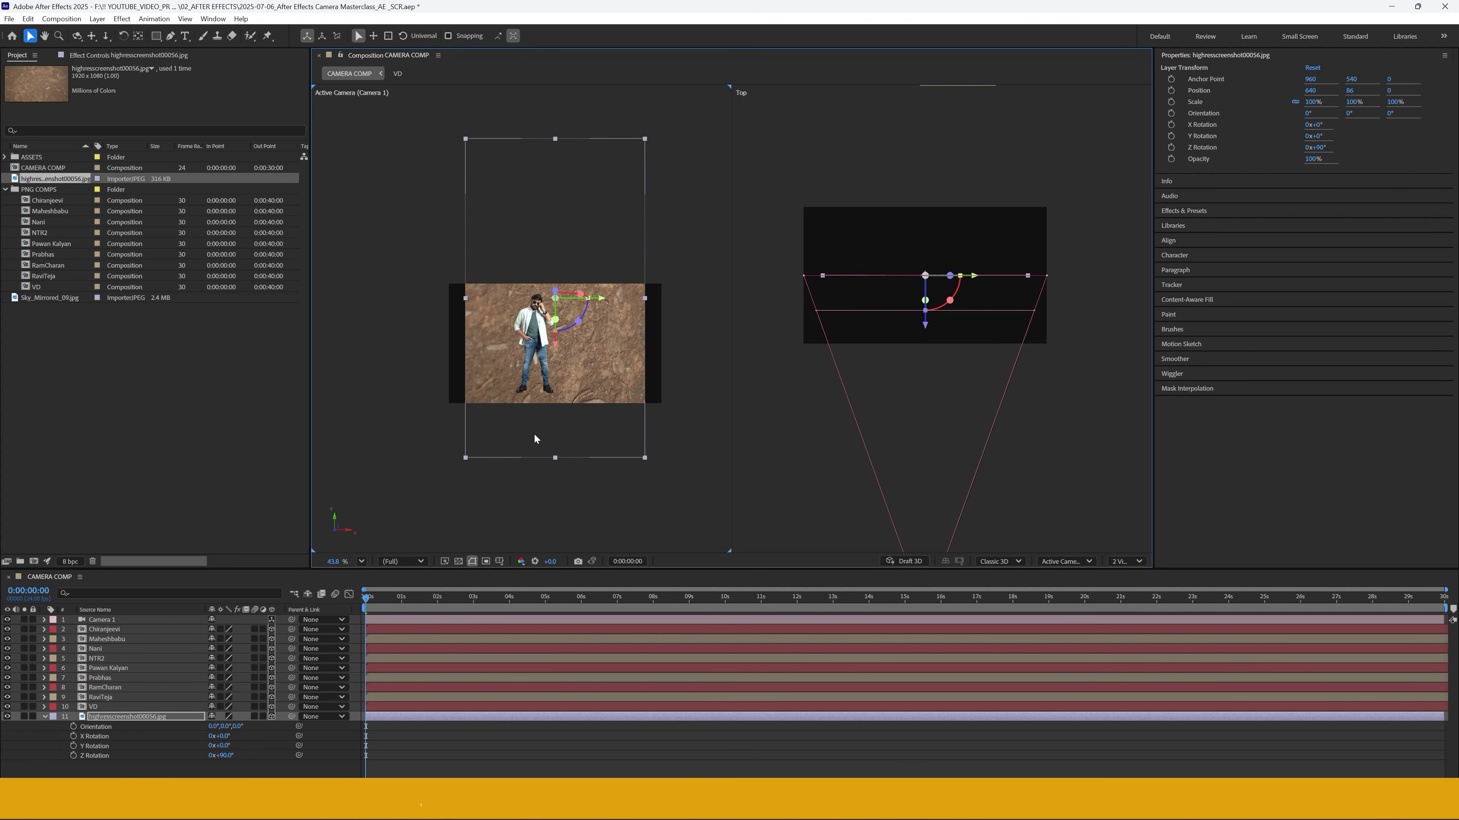
{"action": "left_click_drag", "start_coordinate": [226, 738], "coordinate": [199, 735]}
{"action": "scroll", "coordinate": [460, 363], "scroll_direction": "up", "scroll_amount": 1}
{"action": "scroll", "coordinate": [531, 339], "scroll_direction": "down", "scroll_amount": 1}
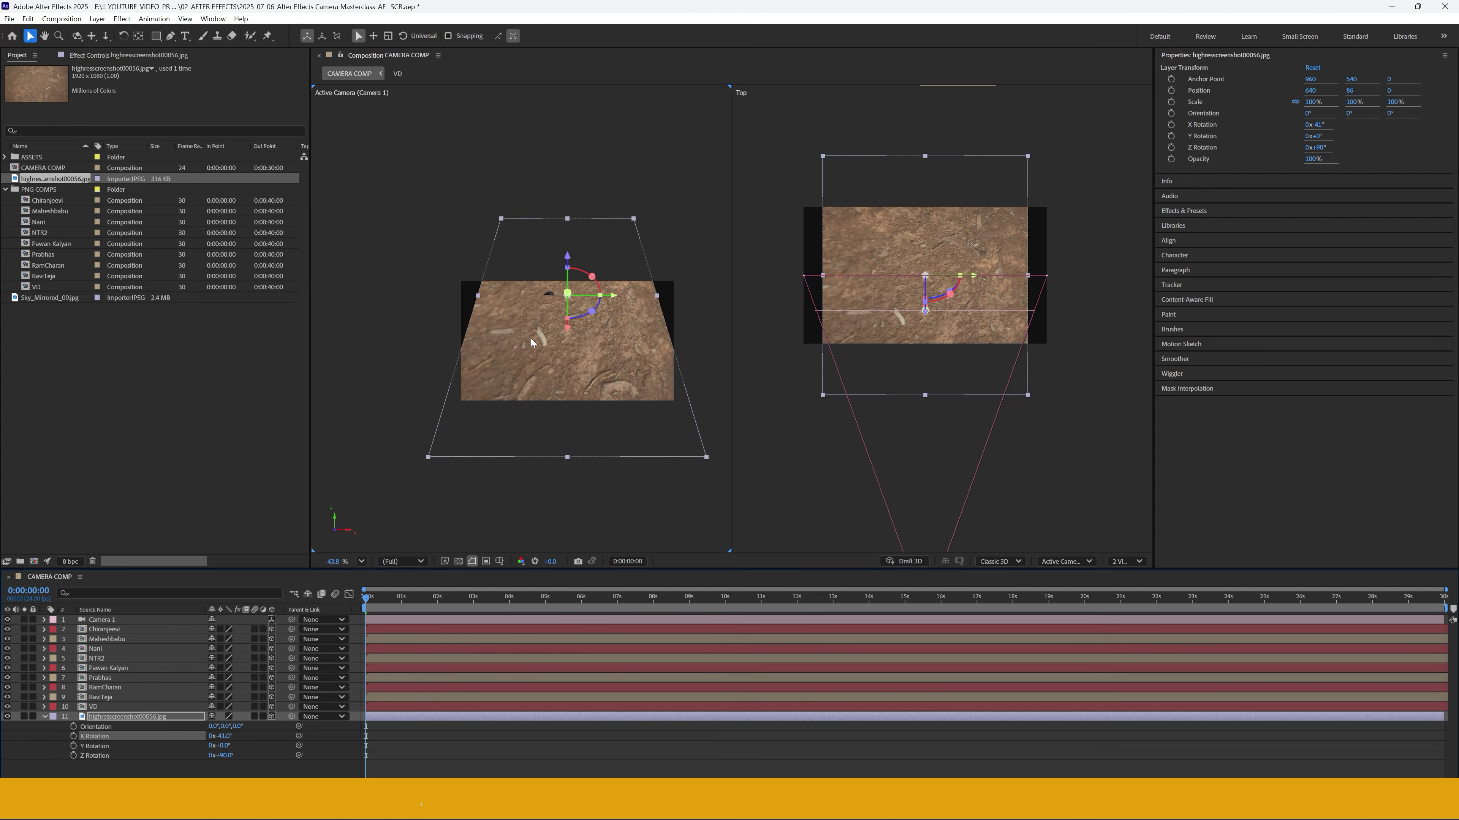
{"action": "scroll", "coordinate": [673, 363], "scroll_direction": "up", "scroll_amount": 1}
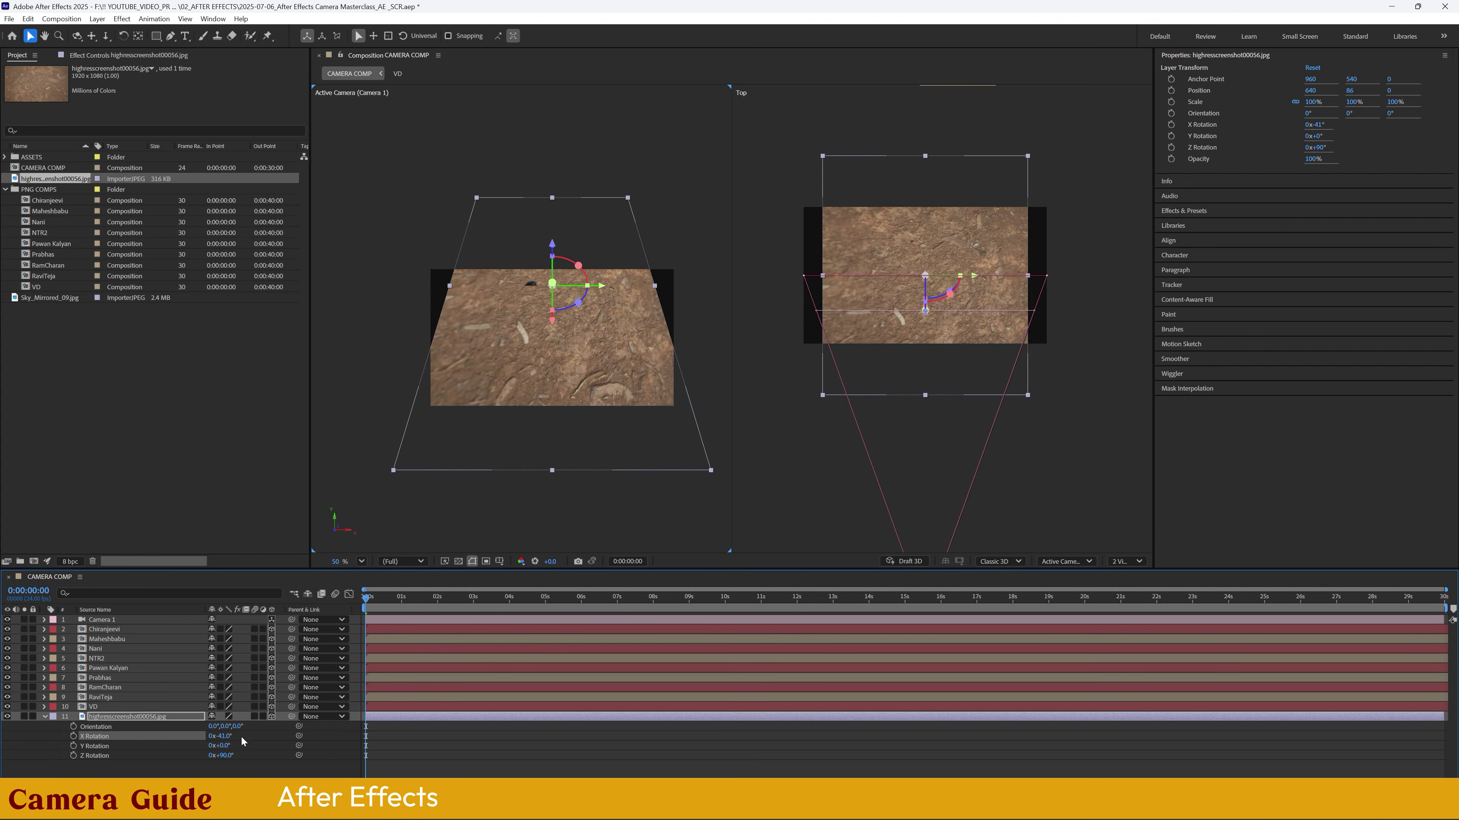
{"action": "left_click", "coordinate": [229, 737]}
{"action": "type", "text": "-90"}
{"action": "key", "text": "Return"}
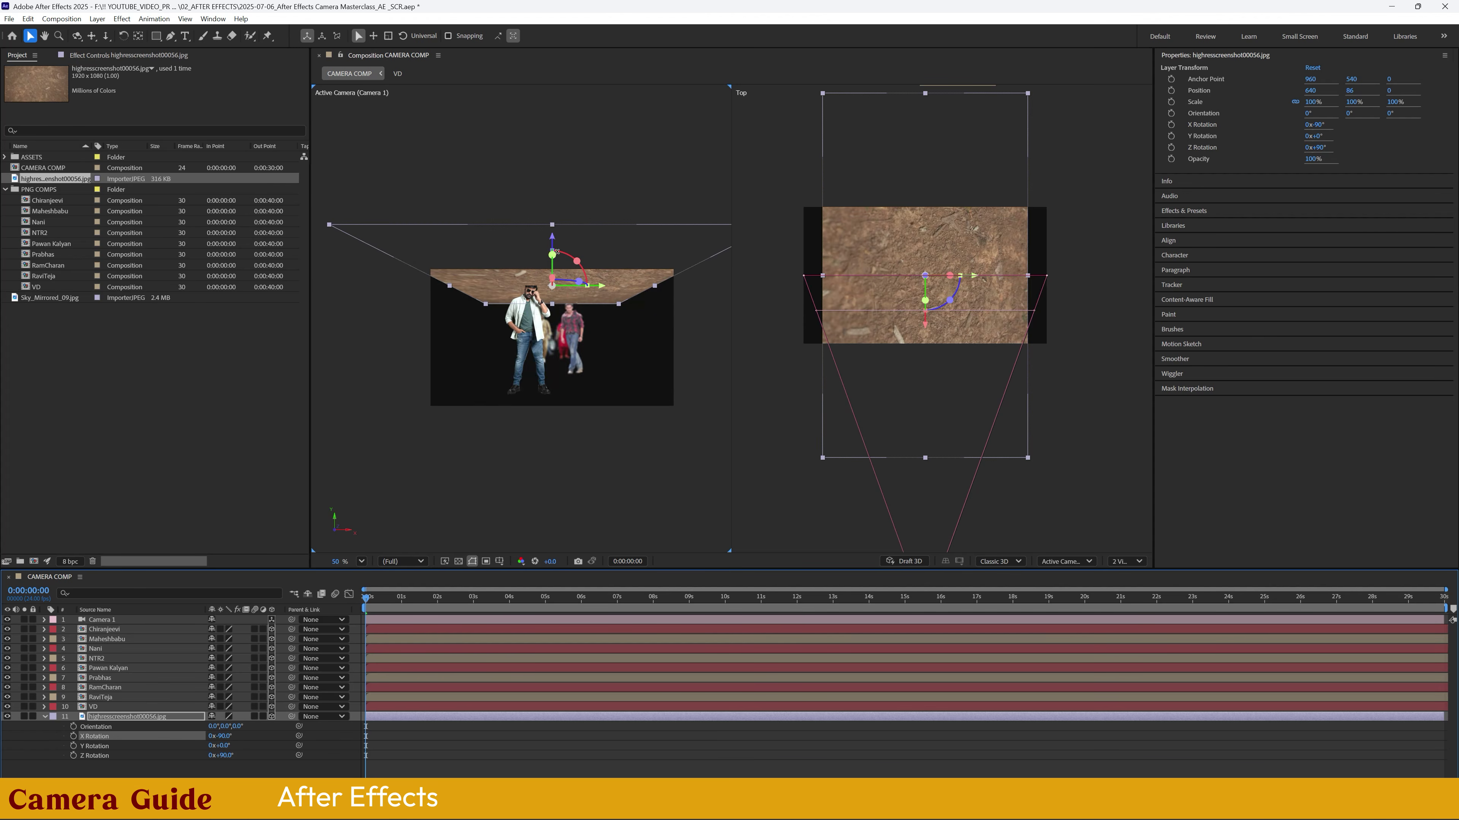
- Lower the ground layer to a Y Position of 657 beneath the front actor's feet, then collapse its properties and clear the selection
{"action": "left_click_drag", "start_coordinate": [552, 240], "coordinate": [544, 391]}
{"action": "scroll", "coordinate": [543, 422], "scroll_direction": "up", "scroll_amount": 4}
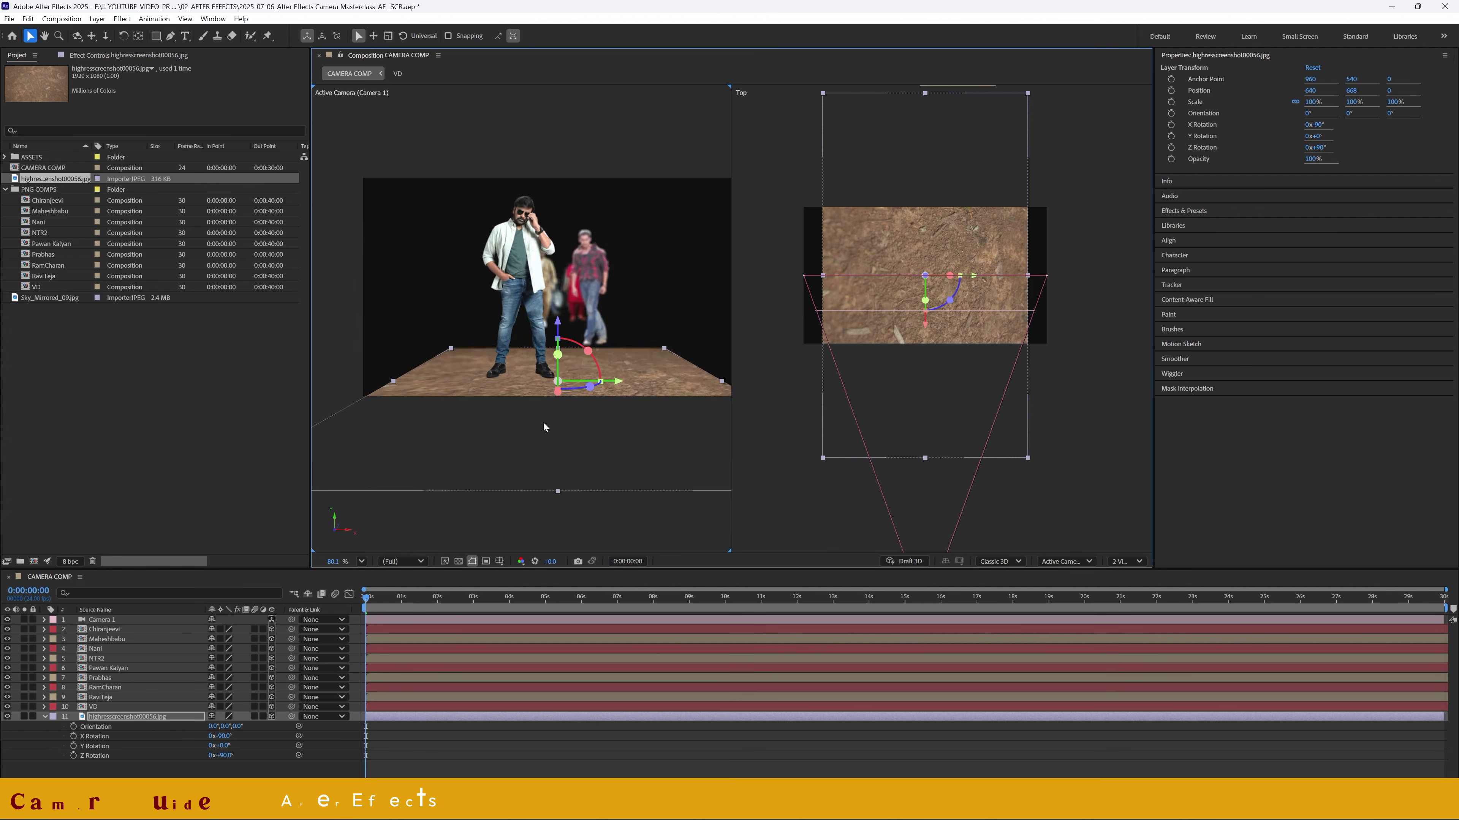
{"action": "left_click_drag", "start_coordinate": [563, 312], "coordinate": [564, 308]}
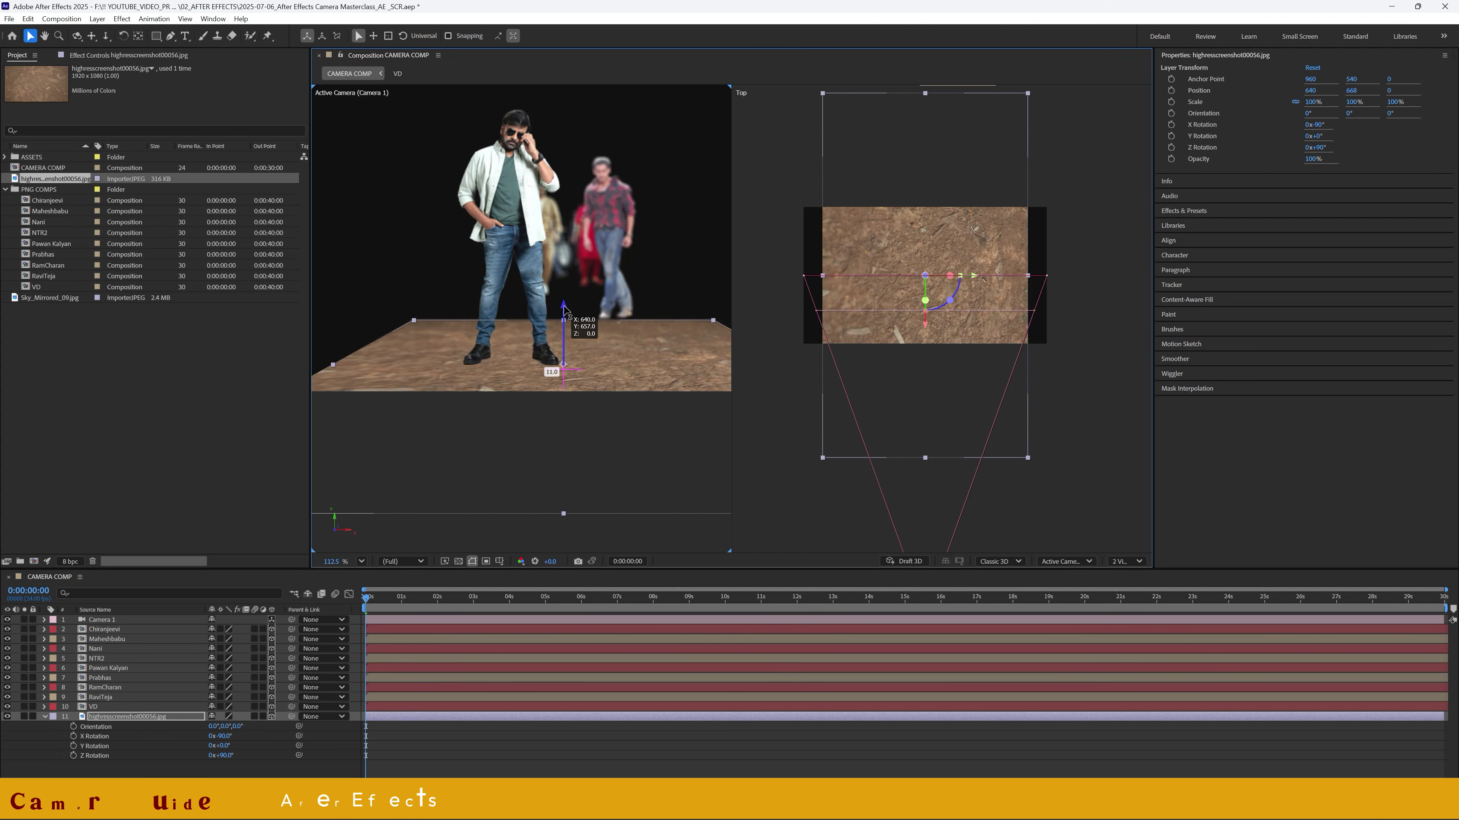
{"action": "scroll", "coordinate": [544, 391], "scroll_direction": "down", "scroll_amount": 4}
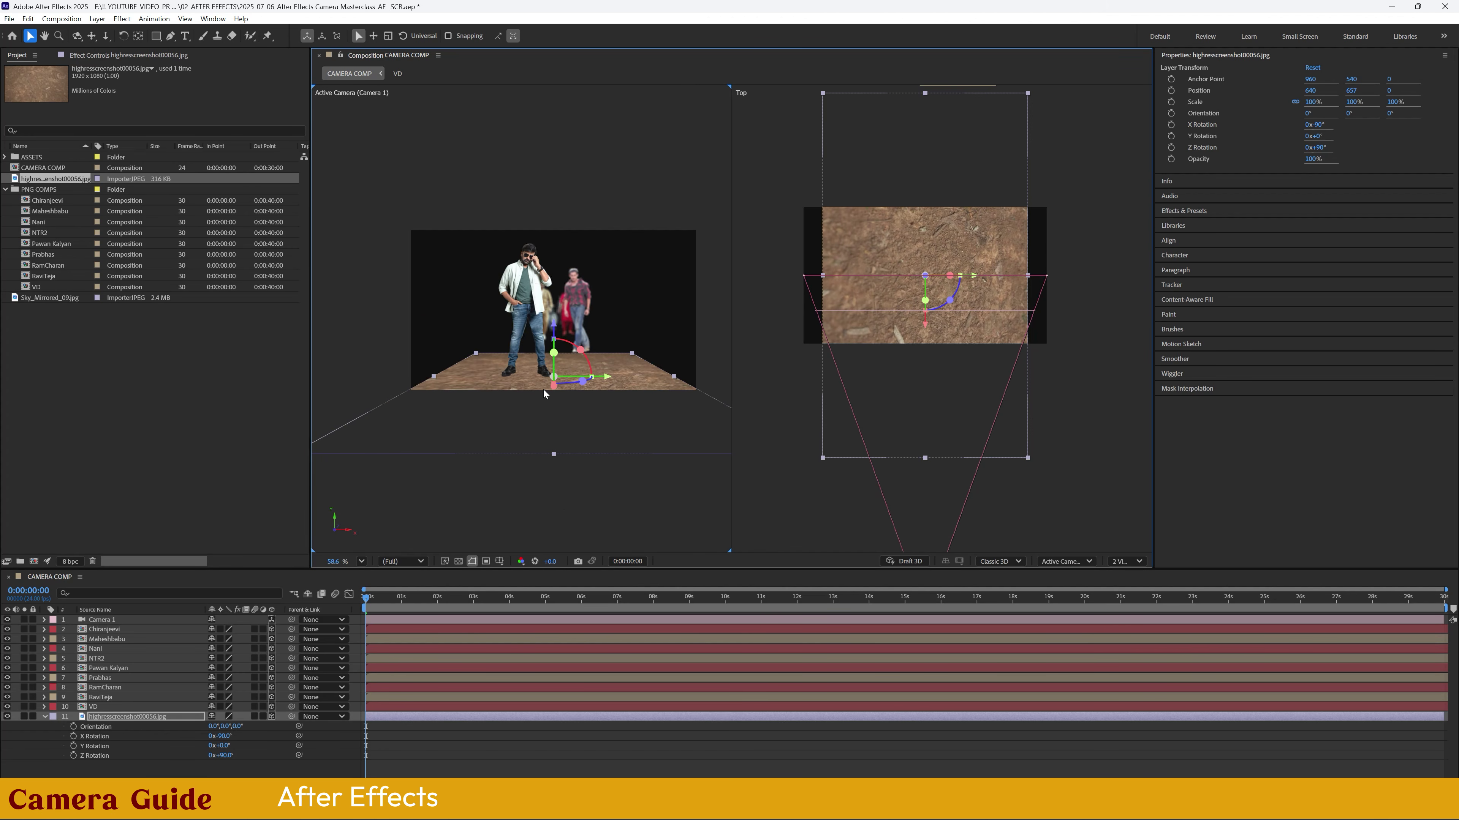
{"action": "scroll", "coordinate": [544, 390], "scroll_direction": "up", "scroll_amount": 3}
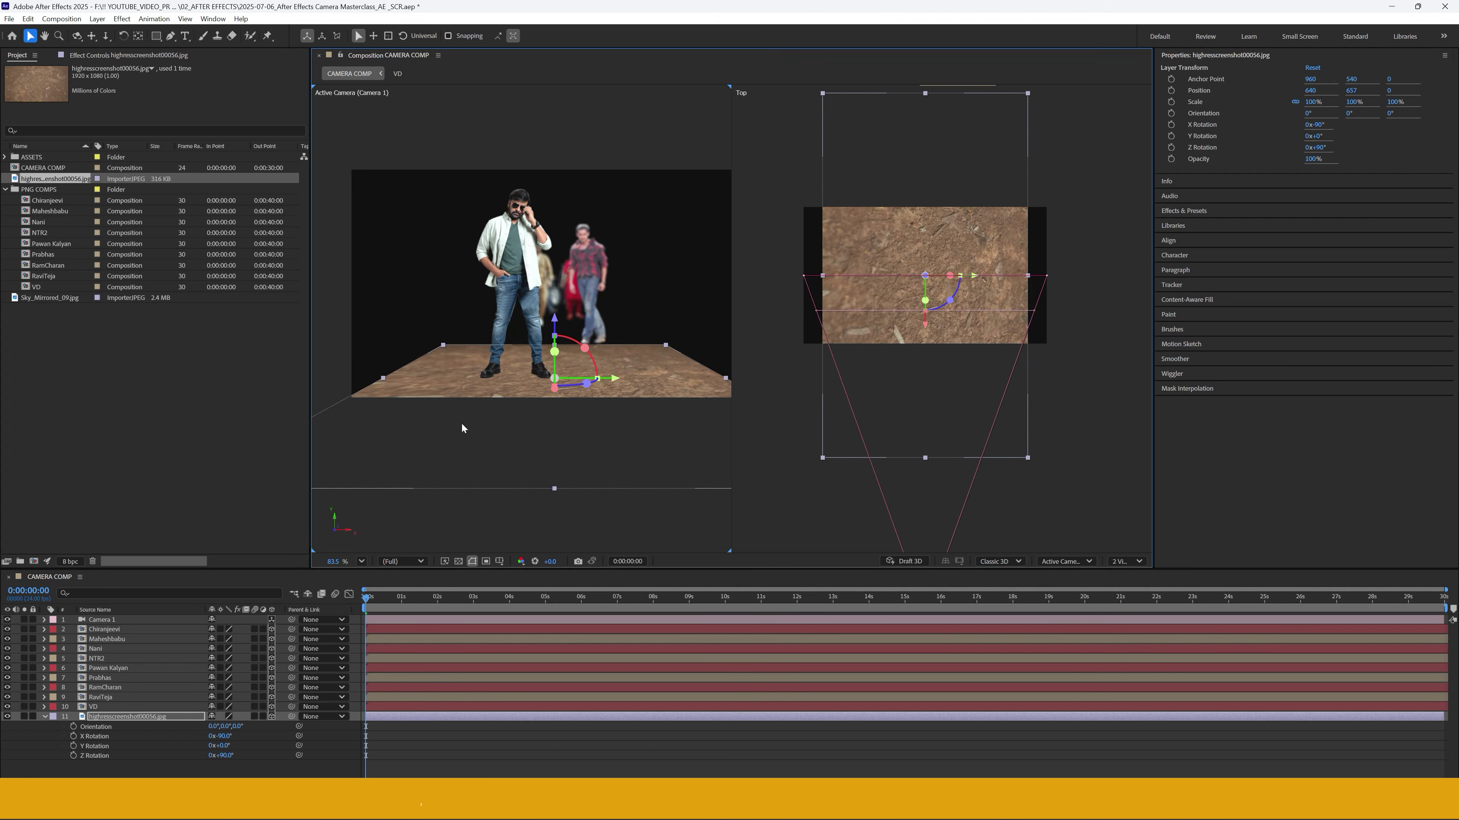
{"action": "left_click", "coordinate": [45, 717]}
{"action": "left_click", "coordinate": [133, 750]}
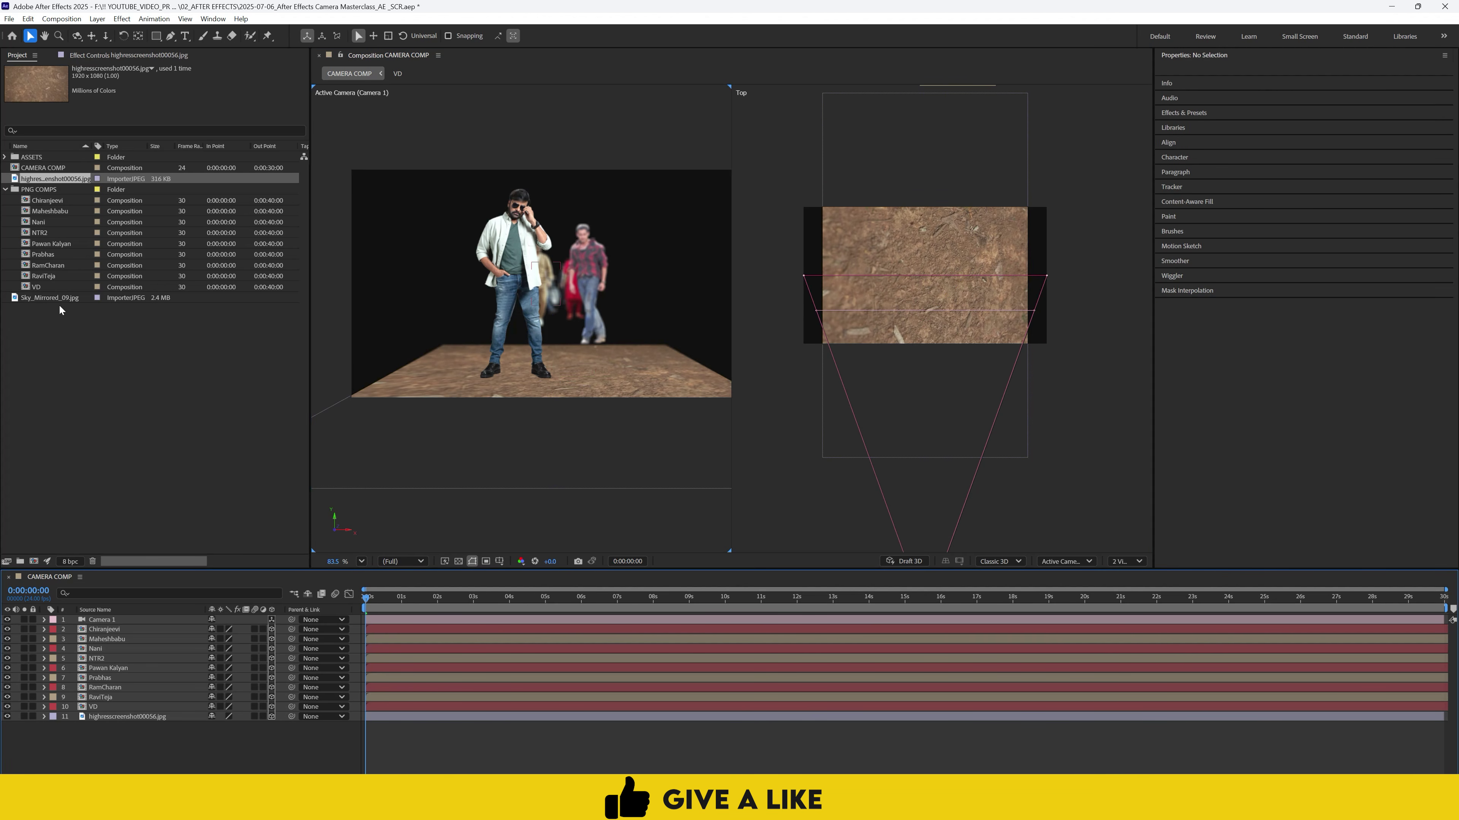
- Add Sky_Mirrored_09.jpg below the ground layer, make it 3D, and push it behind all actors to a Z Position of about 9874
{"action": "left_click_drag", "start_coordinate": [50, 300], "coordinate": [104, 725]}
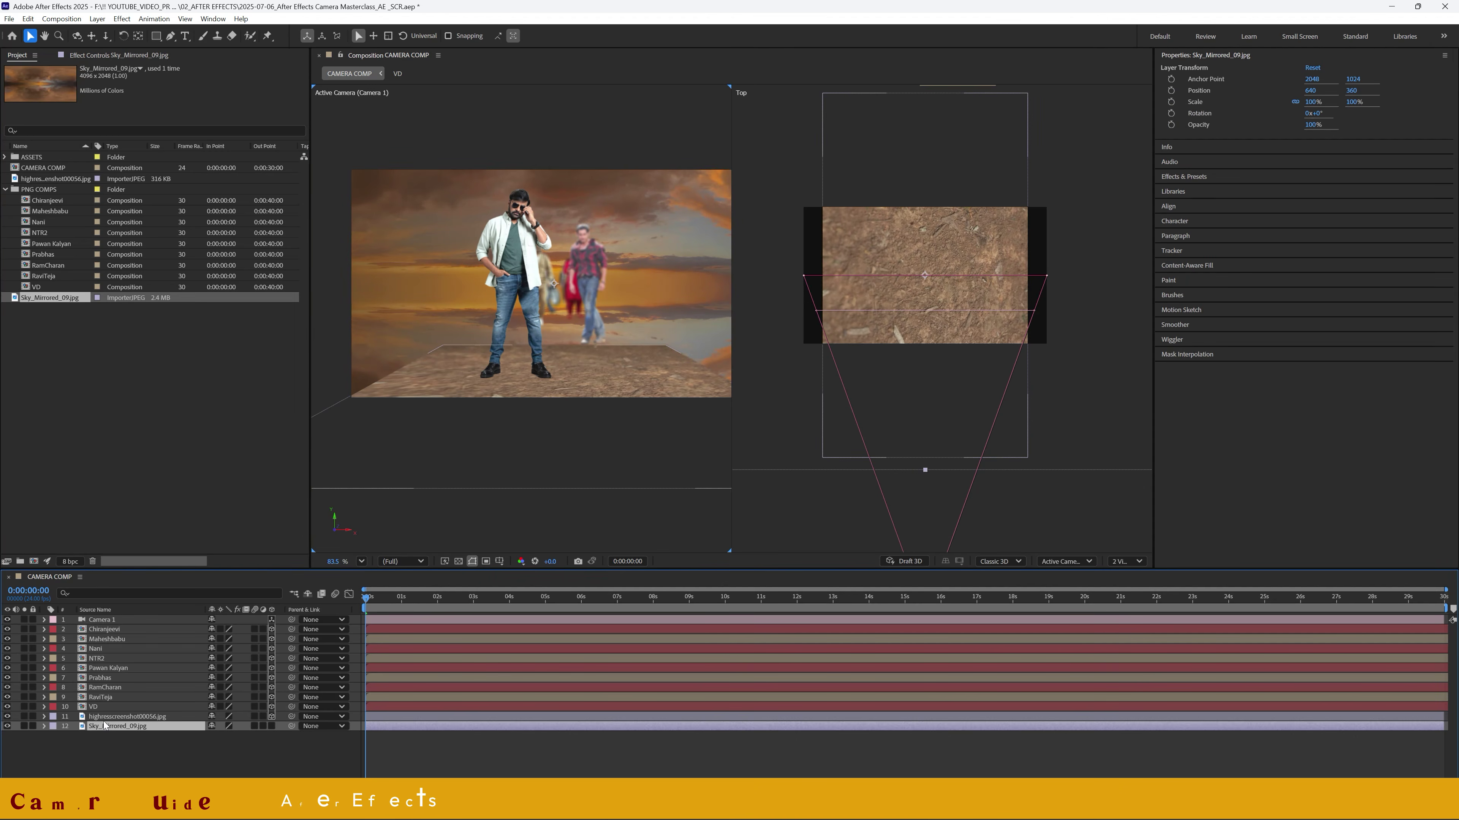
{"action": "left_click", "coordinate": [269, 726]}
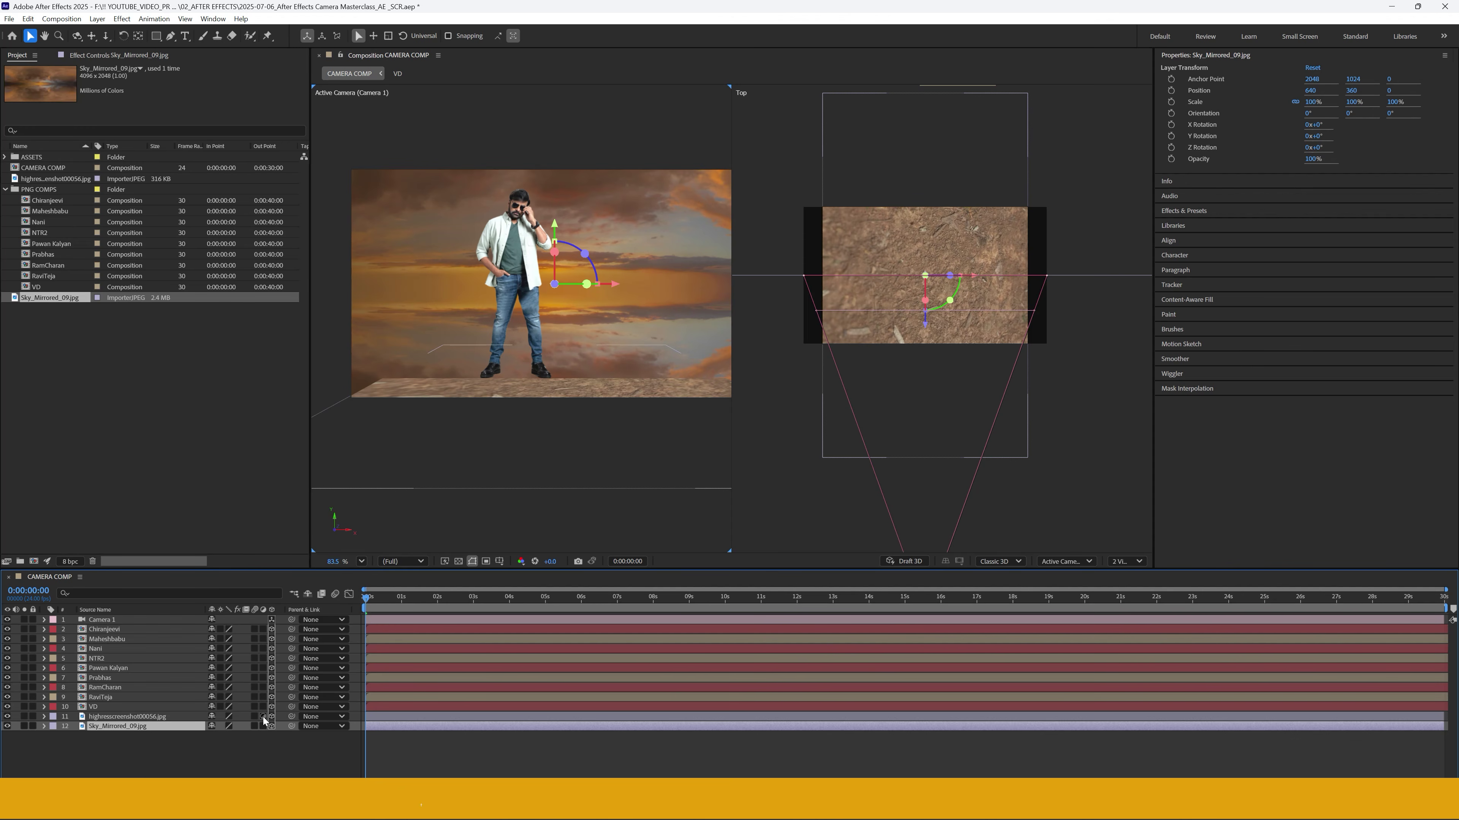
{"action": "scroll", "coordinate": [956, 392], "scroll_direction": "down", "scroll_amount": 5}
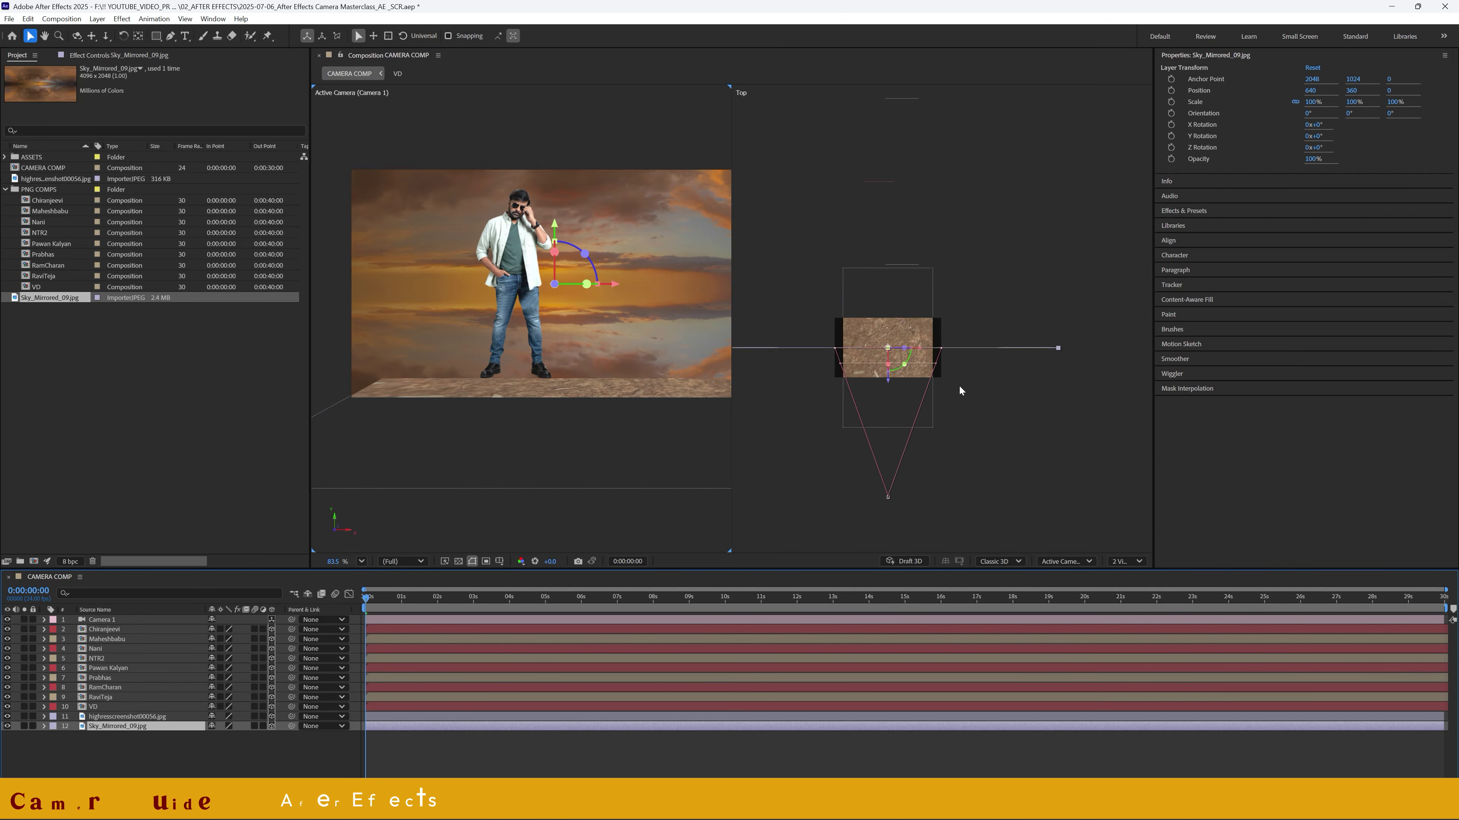
{"action": "left_click_drag", "start_coordinate": [922, 398], "coordinate": [920, 357]}
{"action": "scroll", "coordinate": [913, 382], "scroll_direction": "down", "scroll_amount": 6}
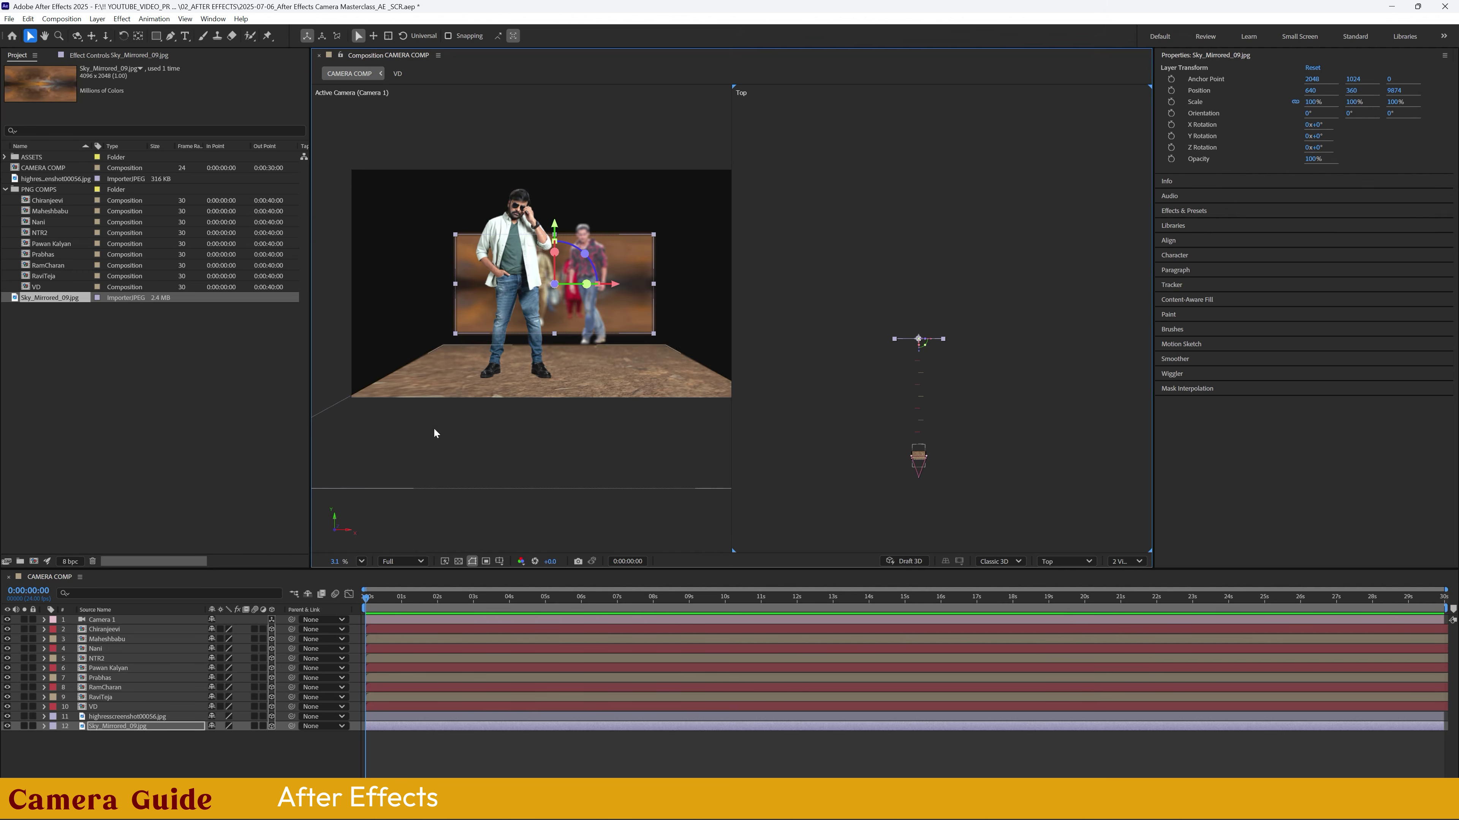
- Scale the sky layer to 521% and lower it so it fills the camera frame behind the actors, and clear the selection
{"action": "left_click", "coordinate": [131, 745]}
{"action": "left_click", "coordinate": [124, 728]}
{"action": "key", "text": "s"}
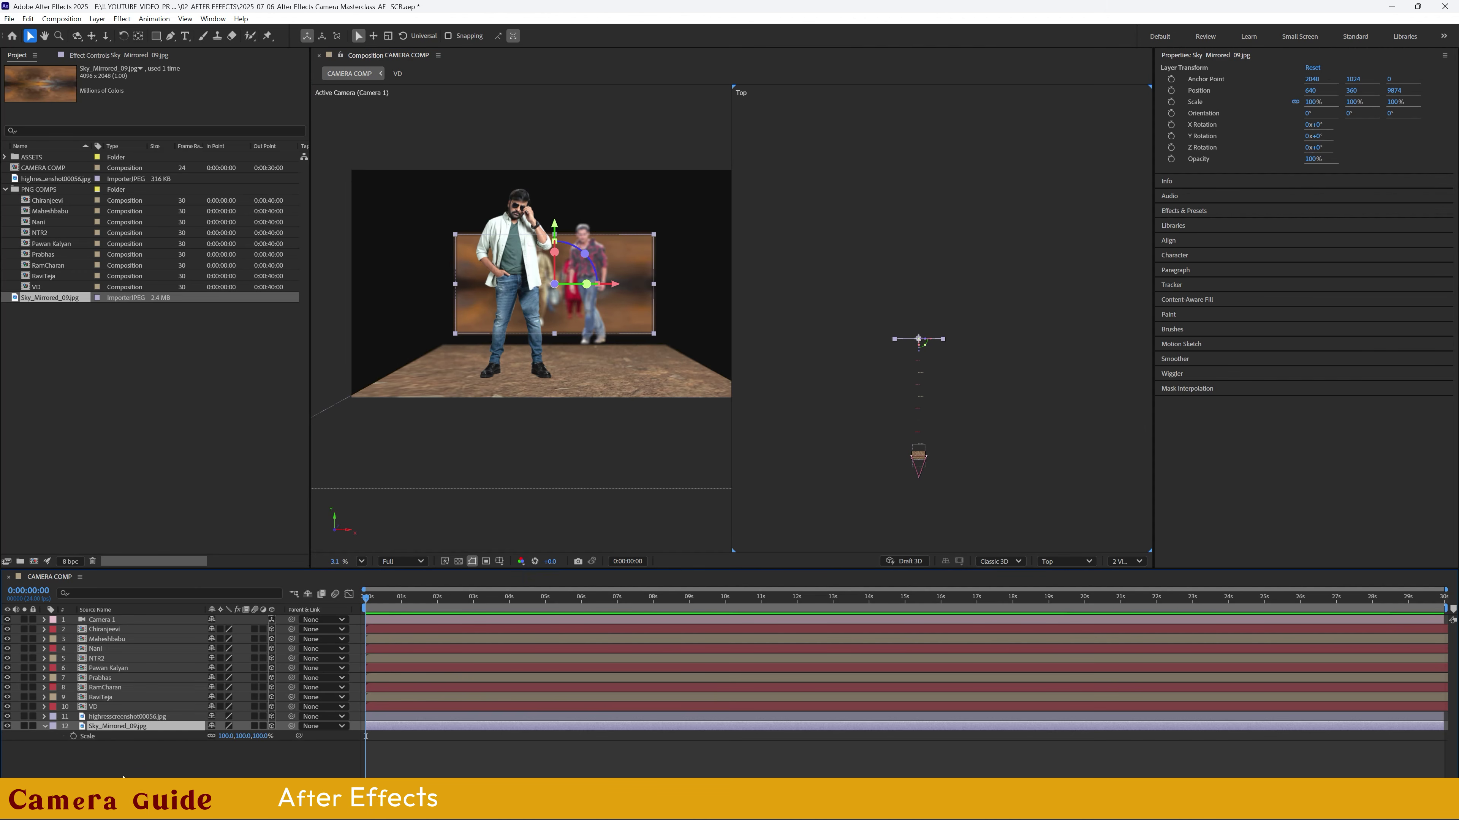
{"action": "left_click_drag", "start_coordinate": [257, 739], "coordinate": [372, 734]}
{"action": "left_click_drag", "start_coordinate": [555, 233], "coordinate": [555, 279]}
{"action": "left_click_drag", "start_coordinate": [255, 737], "coordinate": [396, 733]}
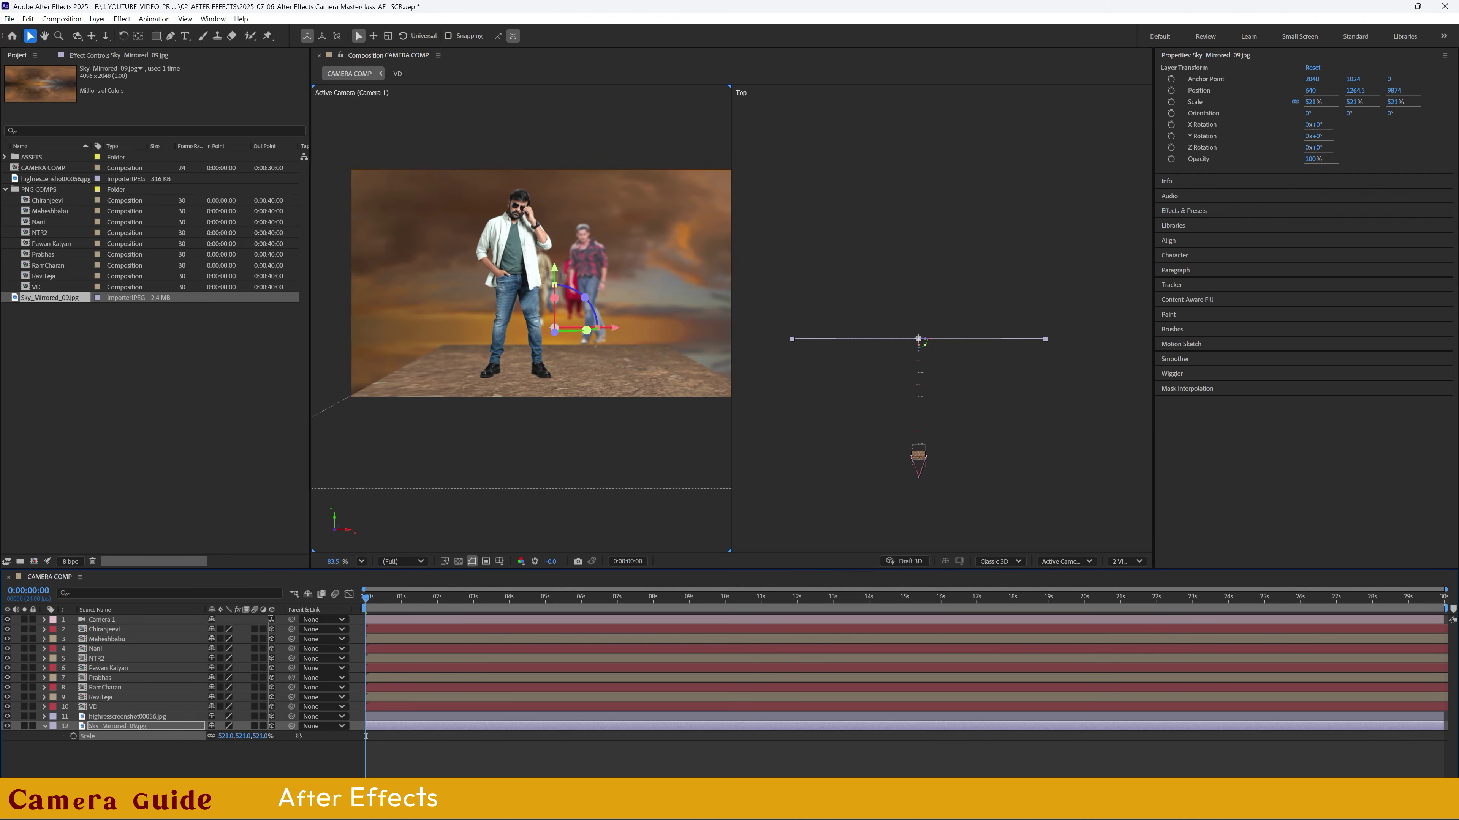
{"action": "left_click", "coordinate": [135, 758]}
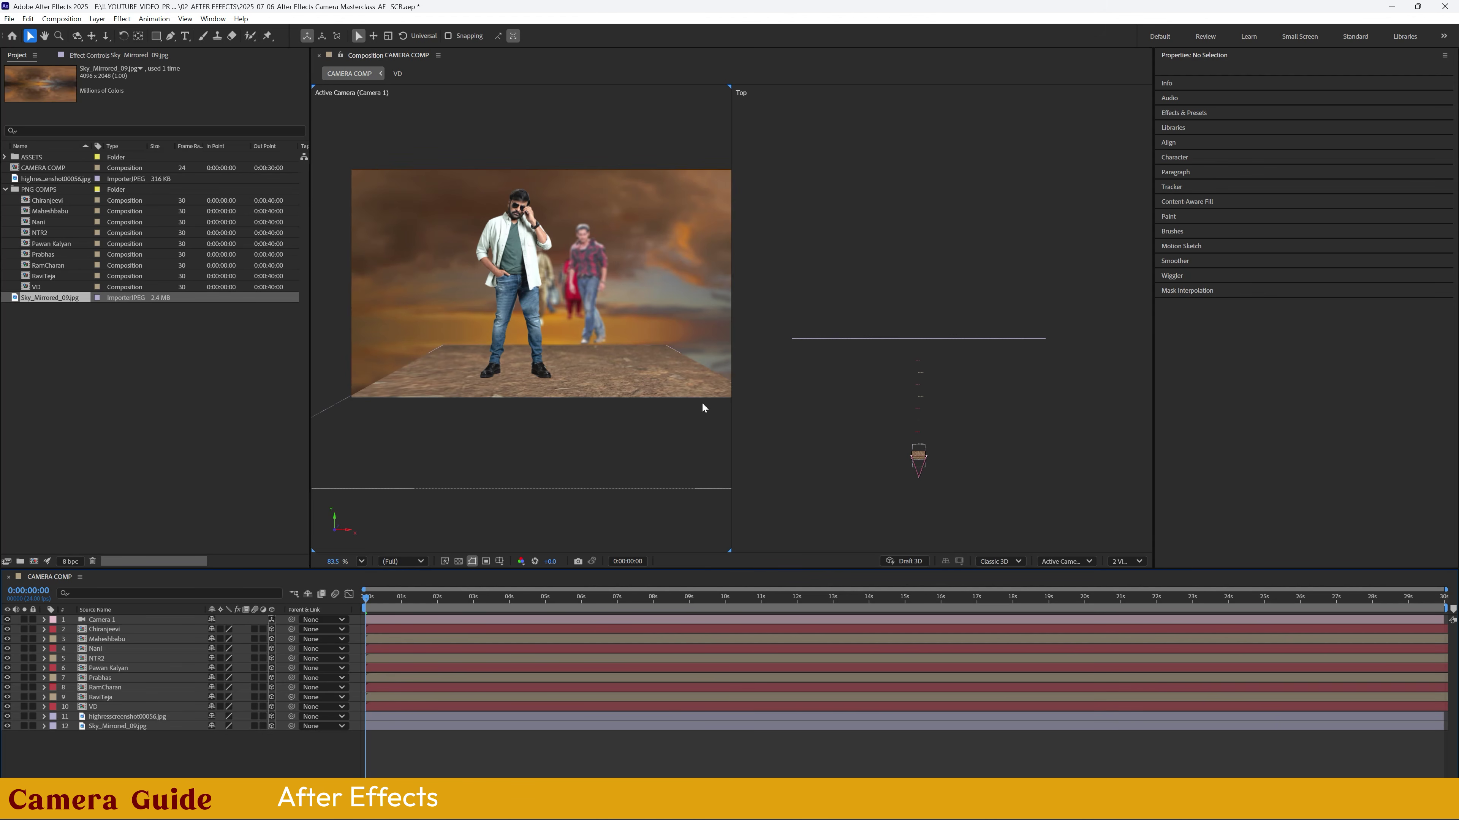
- Apply CC RepeTile to the ground layer with Expand Down and Expand Up at 5000 and Tiling set to Unfold
{"action": "left_click", "coordinate": [118, 727]}
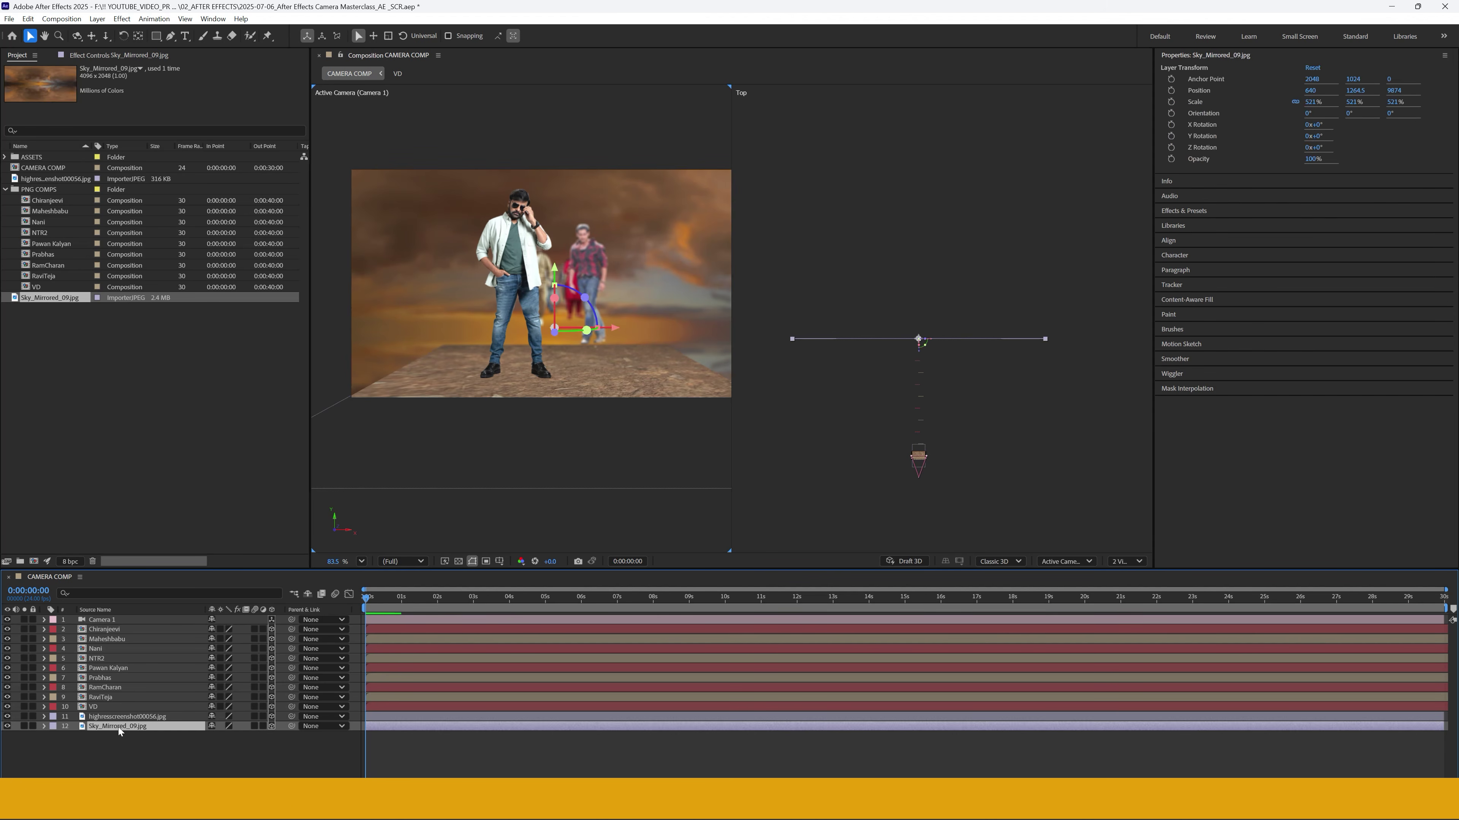
{"action": "left_click", "coordinate": [127, 717]}
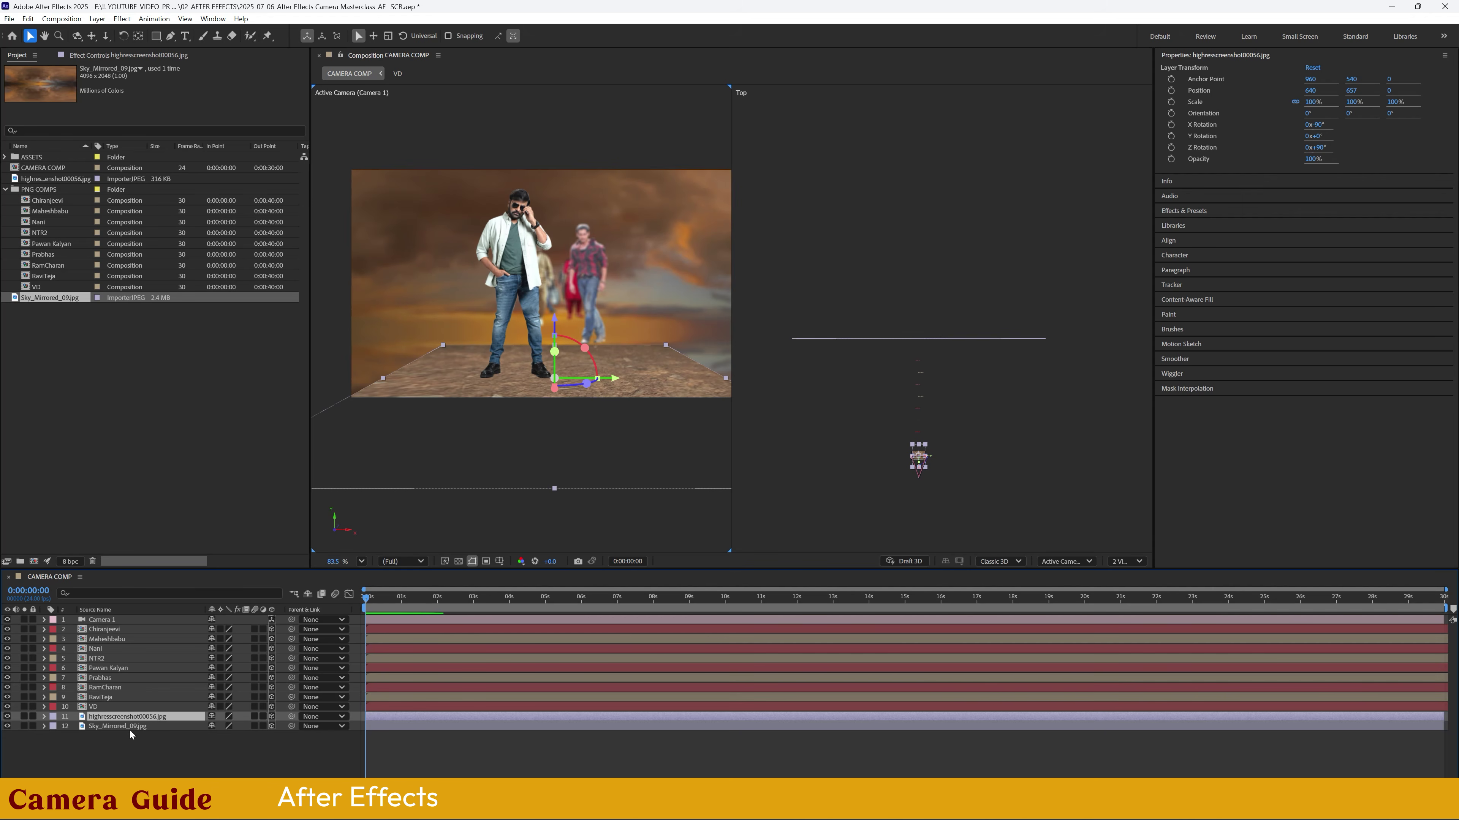
{"action": "key", "text": "ctrl+space"}
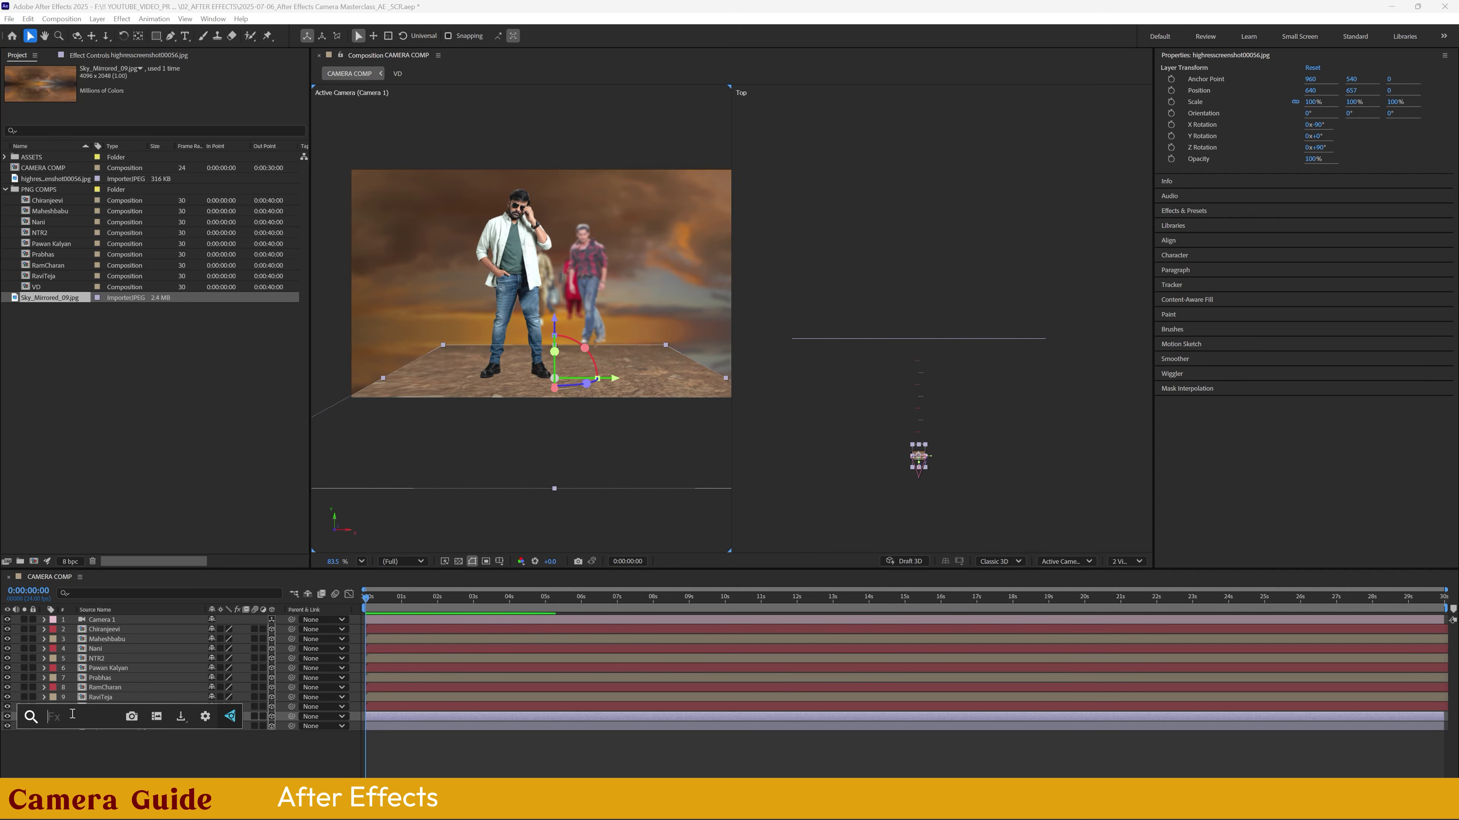
{"action": "type", "text": "CC Re"}
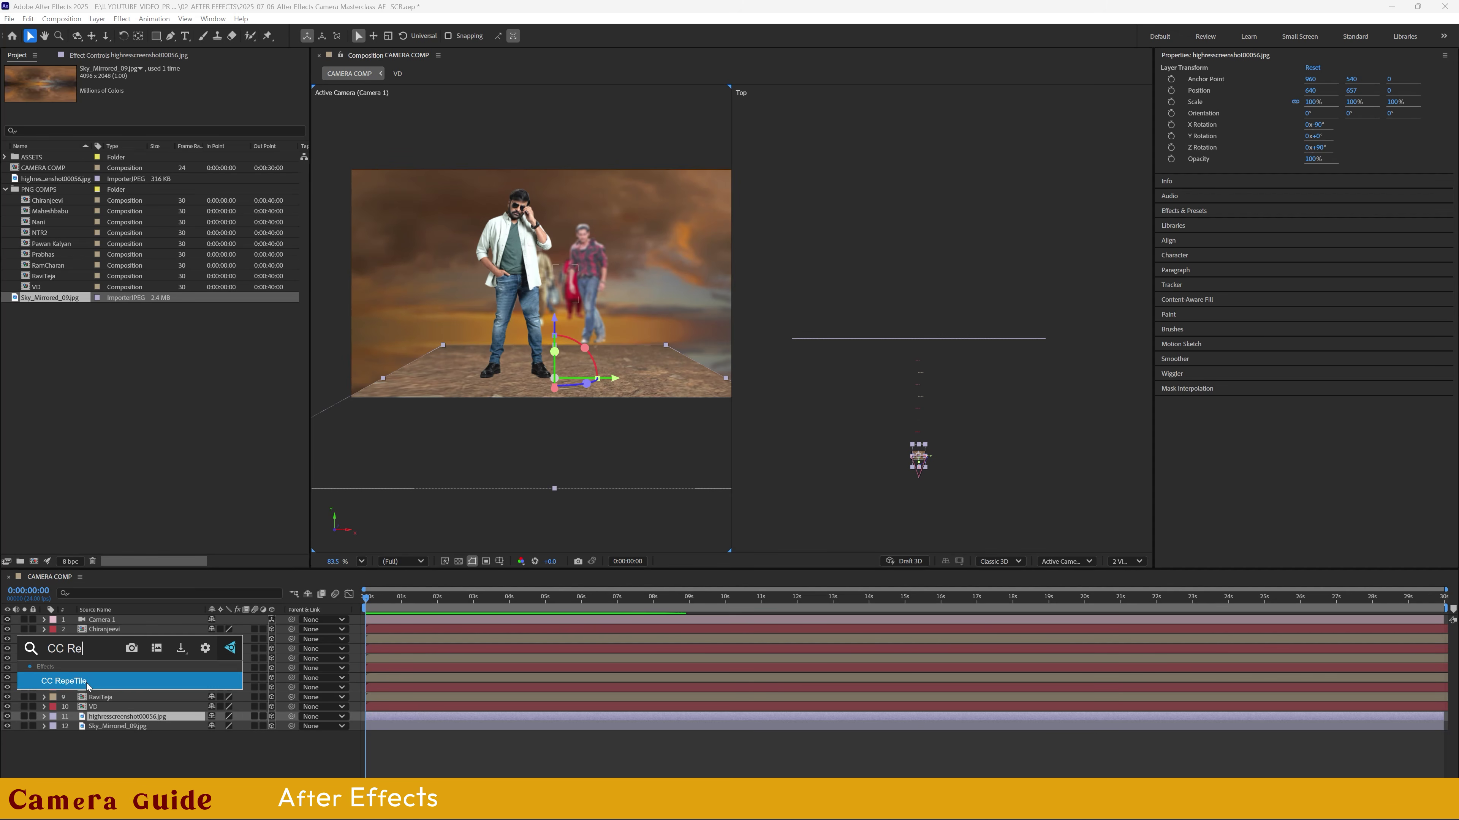
{"action": "left_click", "coordinate": [79, 684]}
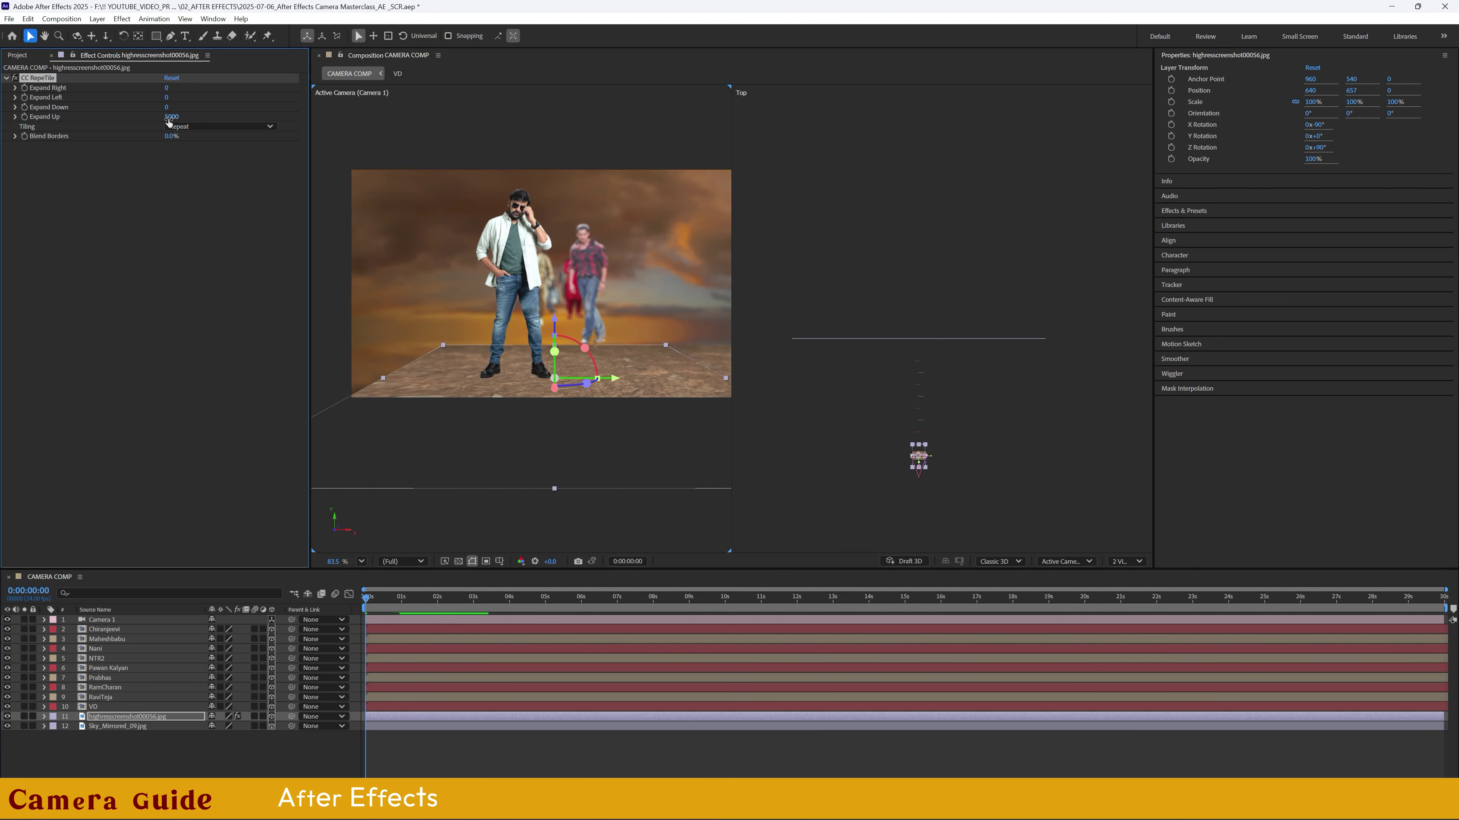
{"action": "left_click", "coordinate": [189, 127]}
{"action": "left_click", "coordinate": [197, 180]}
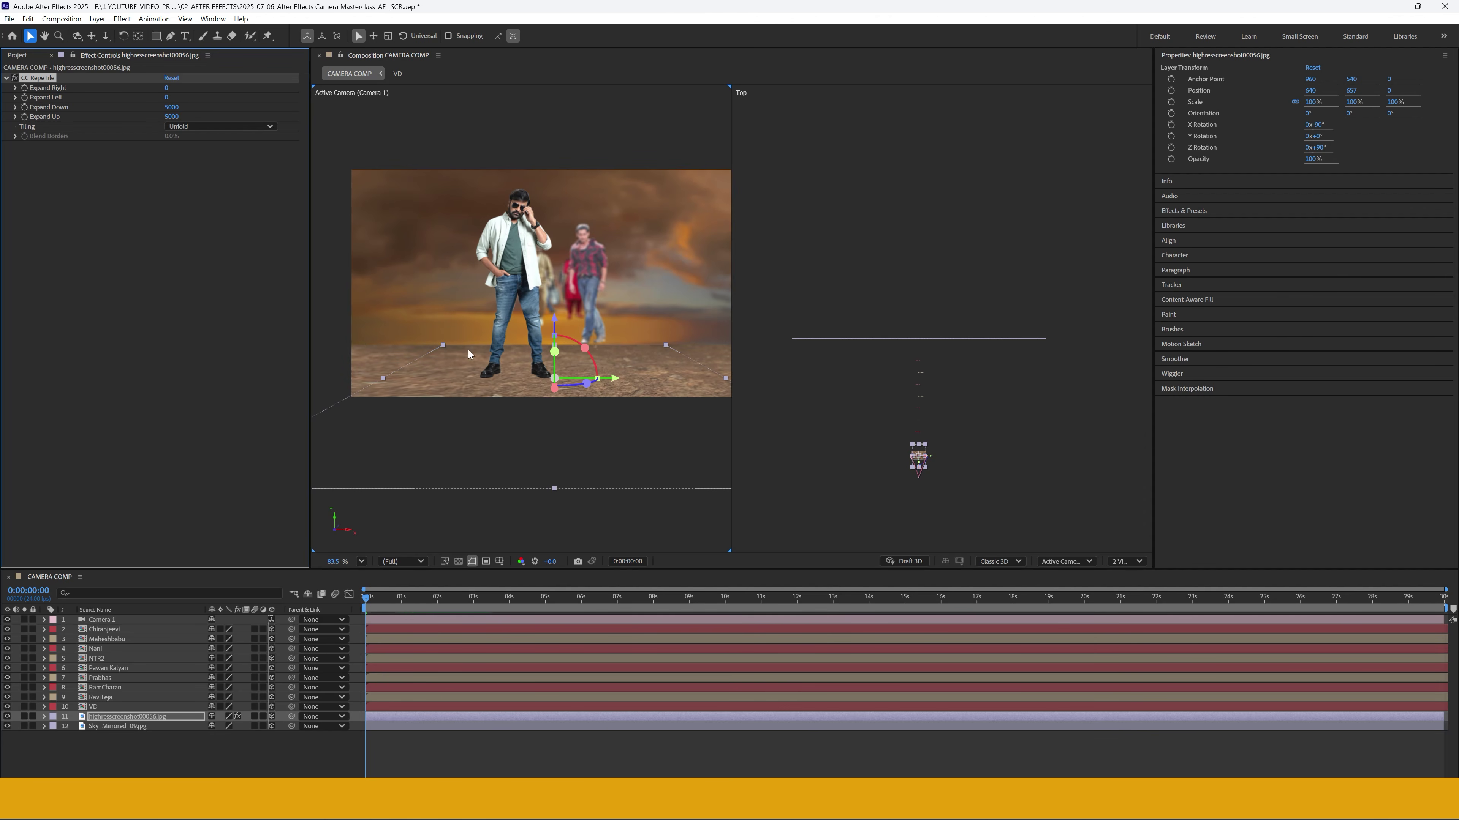
- Set Expand Left to 5000 in the ground layer's CC RepeTile effect and preview the composition up to about 17 seconds
{"action": "left_click", "coordinate": [166, 98]}
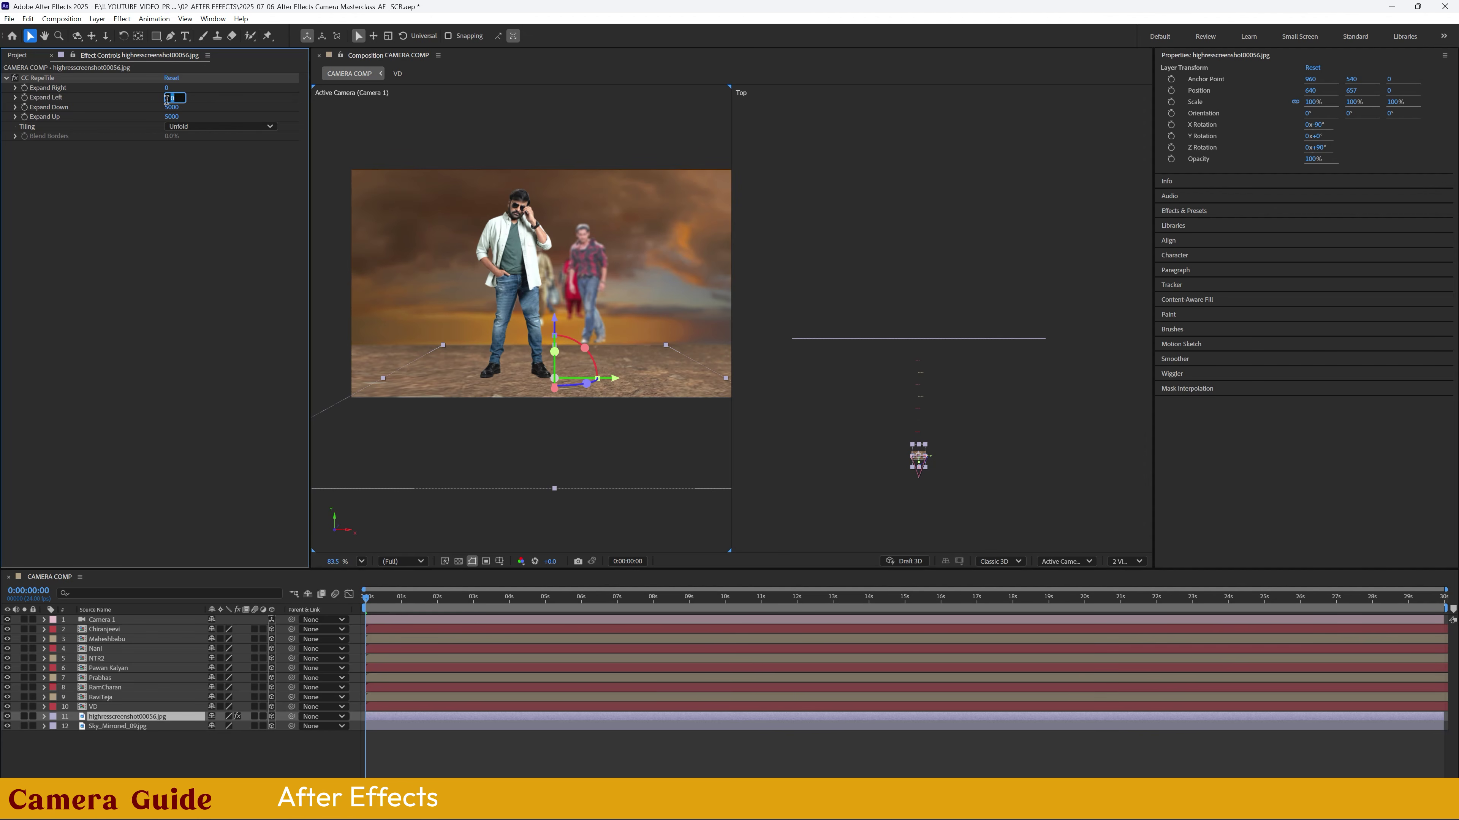
{"action": "type", "text": "5000"}
{"action": "key", "text": "Return"}
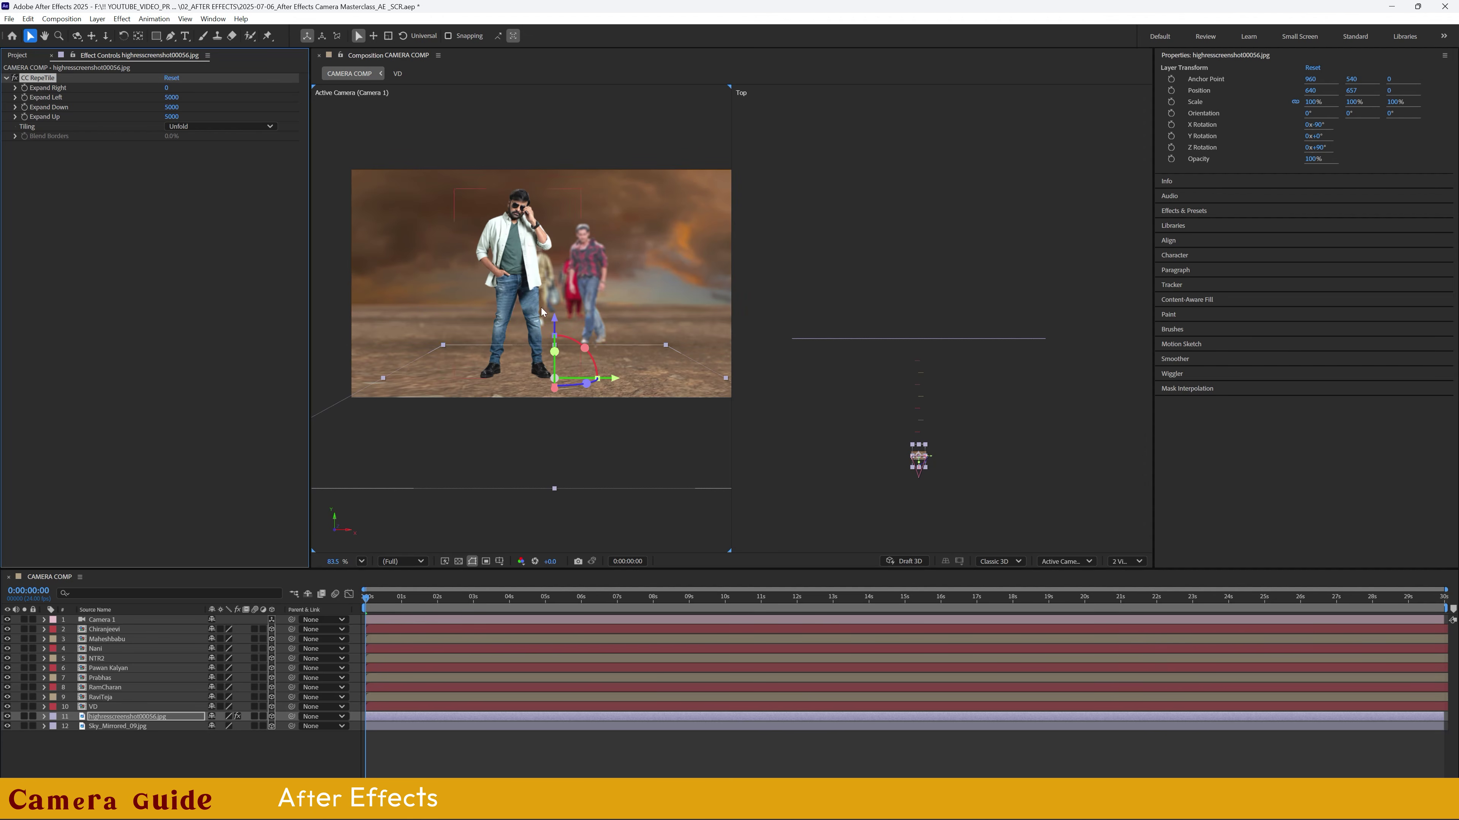
{"action": "left_click", "coordinate": [167, 88]}
{"action": "left_click", "coordinate": [323, 744]}
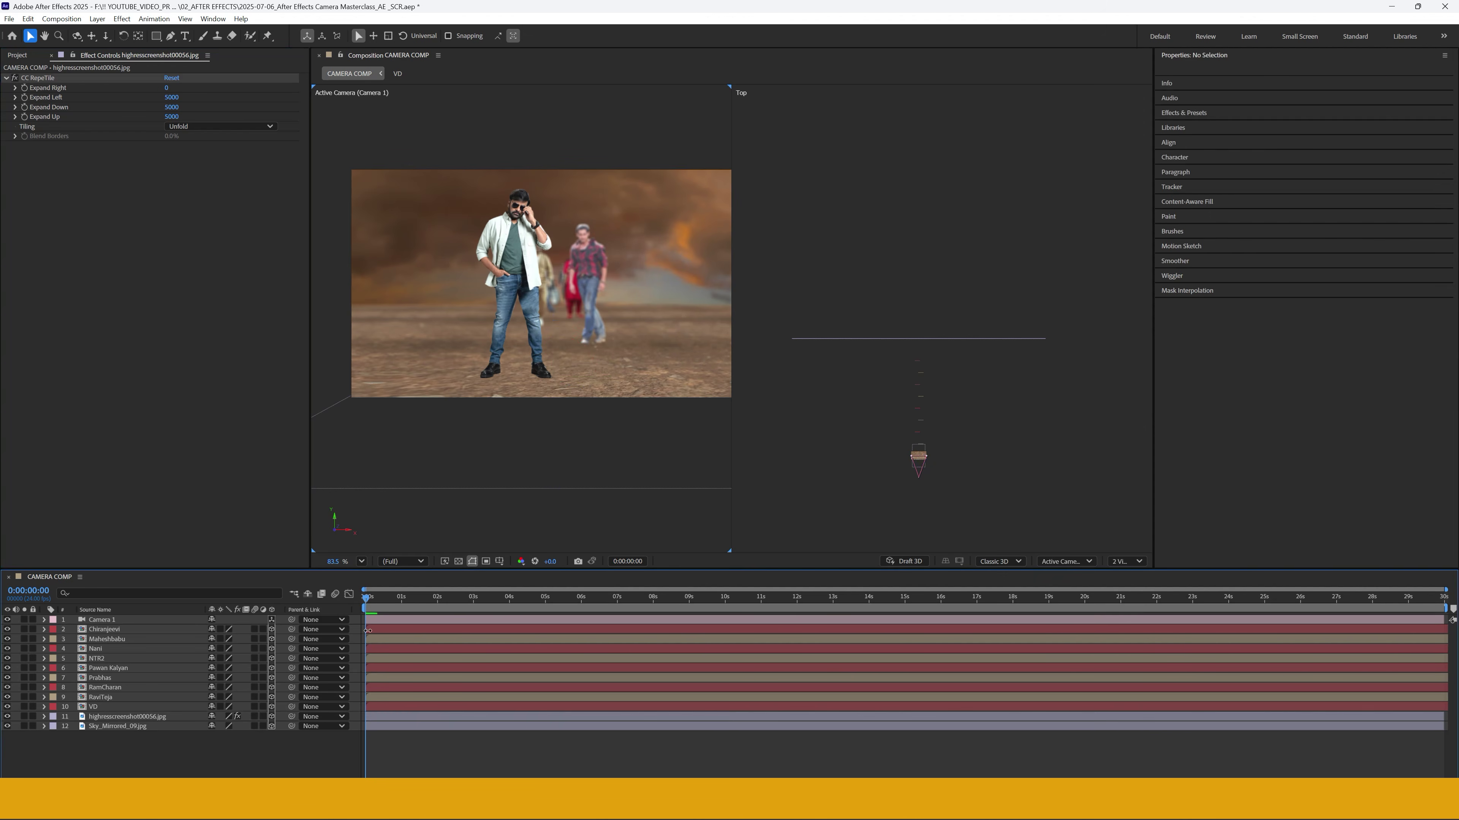
{"action": "left_click_drag", "start_coordinate": [368, 599], "coordinate": [1008, 634]}
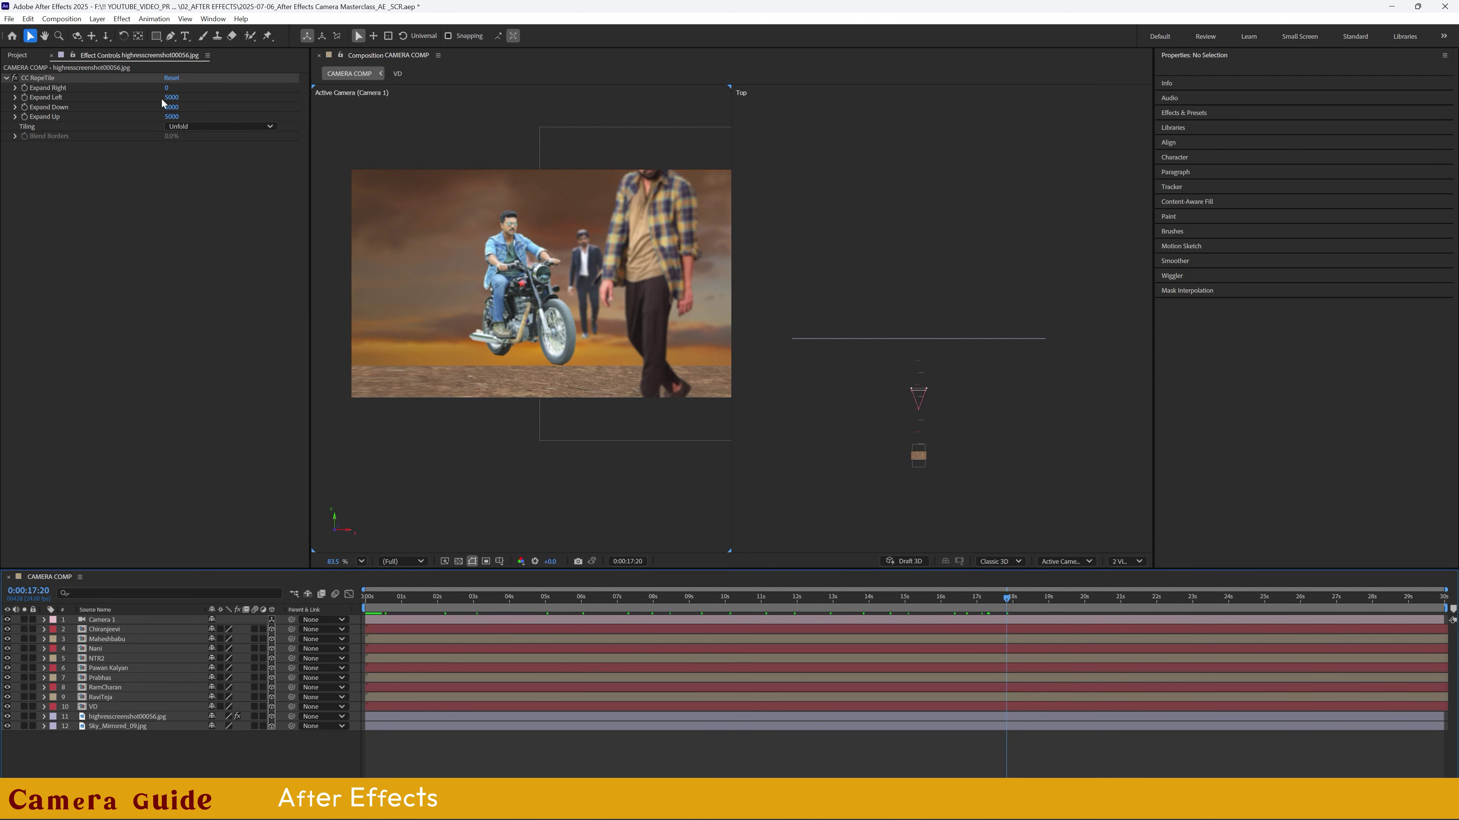
- Set the ground layer's CC RepeTile Expand Left to 9000, check the frames near 25 seconds, and return to the start
{"action": "left_click_drag", "start_coordinate": [173, 98], "coordinate": [171, 102]}
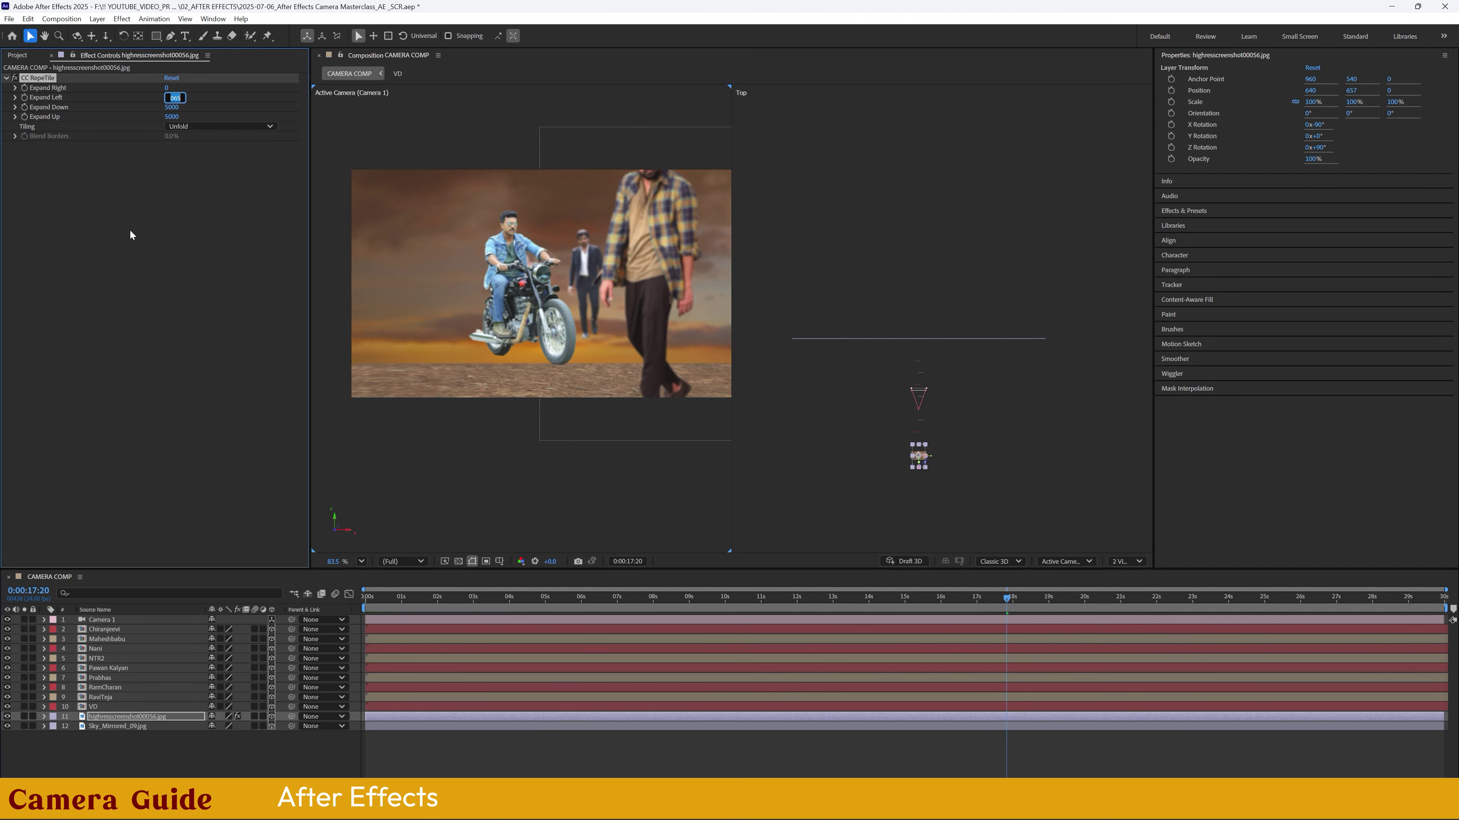
{"action": "type", "text": "5000"}
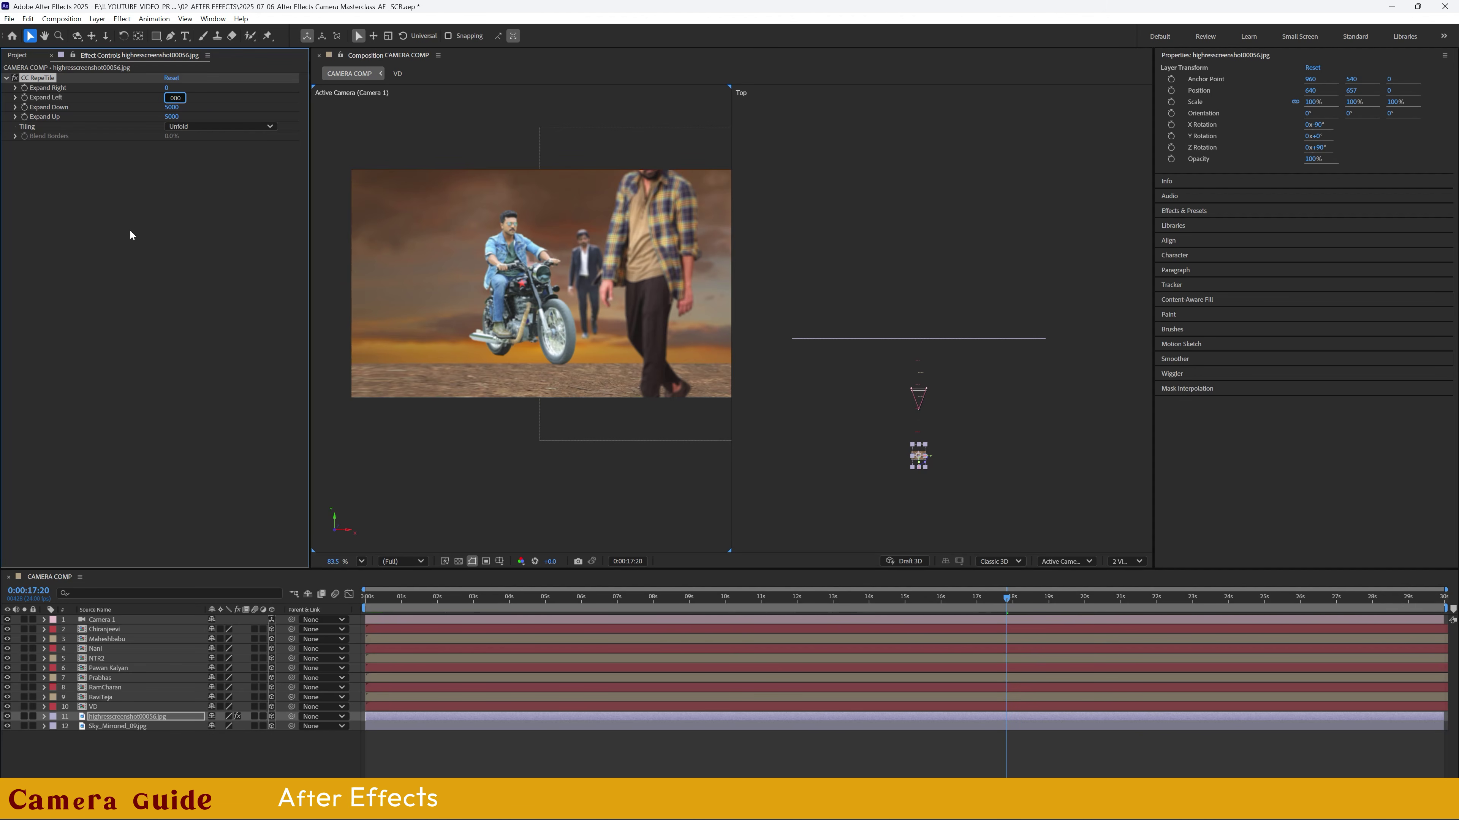
{"action": "key", "text": "Return"}
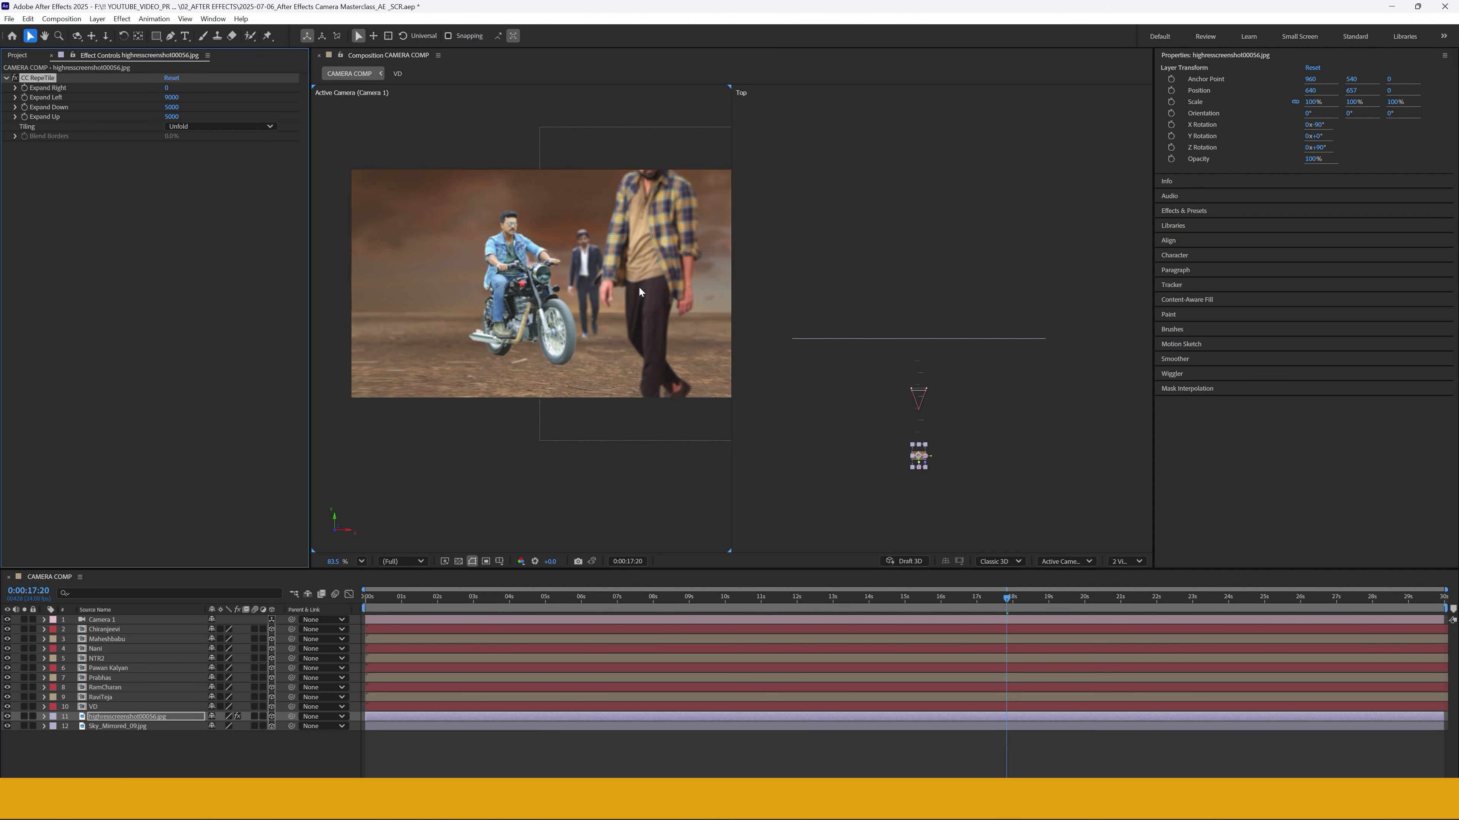
{"action": "left_click_drag", "start_coordinate": [1223, 601], "coordinate": [1281, 618]}
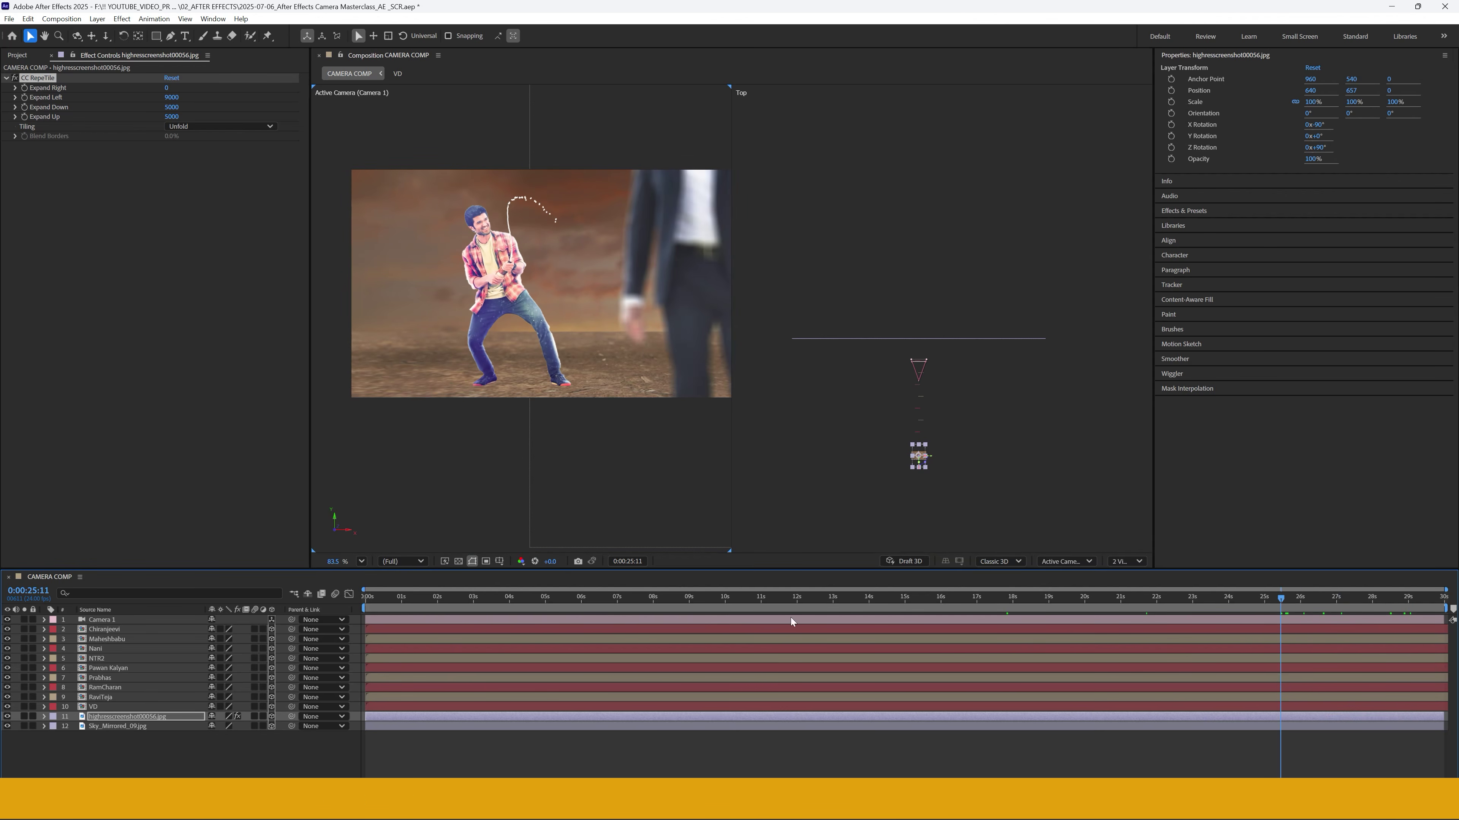
{"action": "key", "text": "Home"}
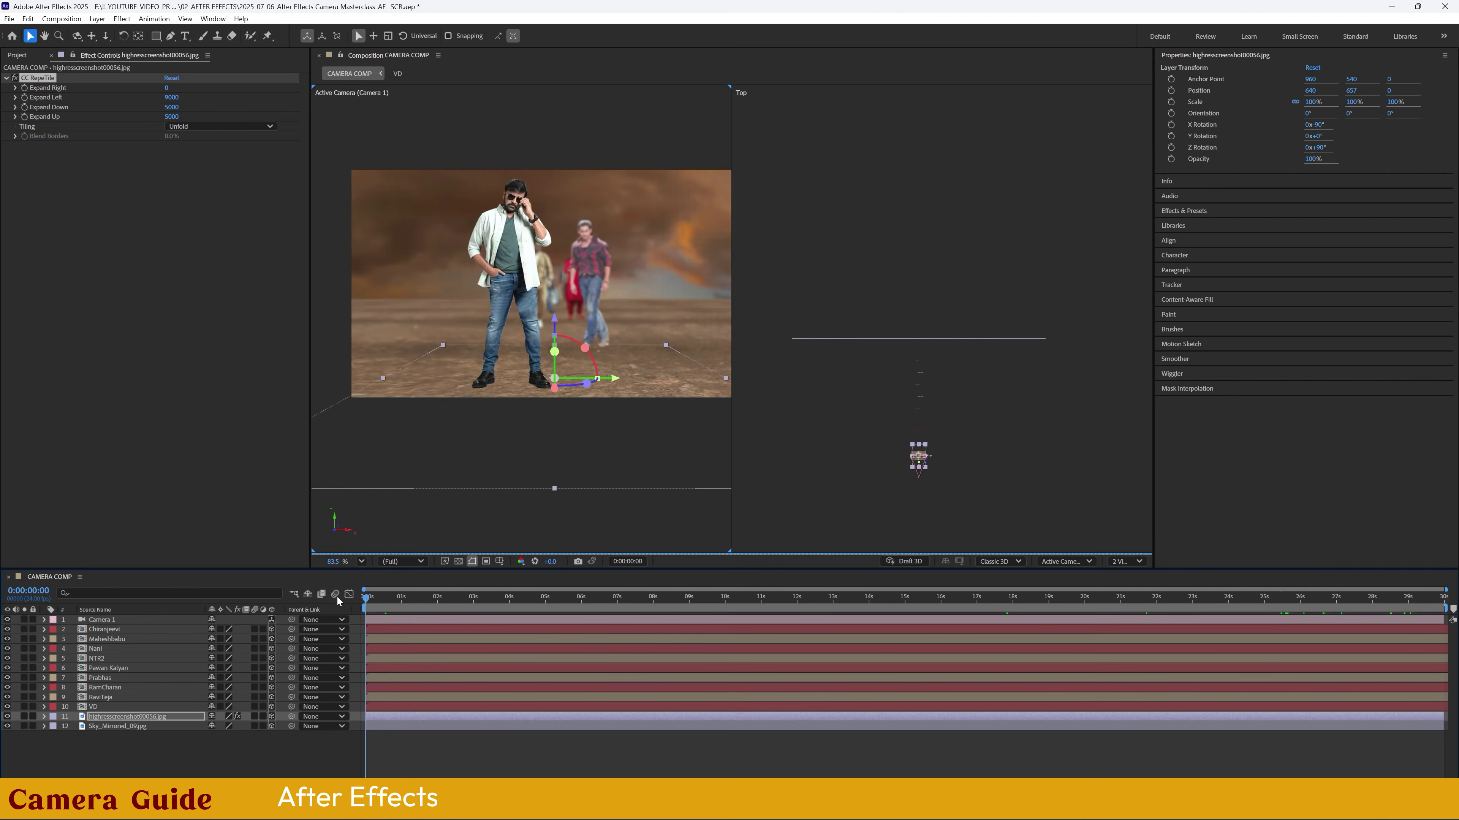
- Add a new light layer of type Point with 100% intensity and Casts Shadows enabled
{"action": "left_click", "coordinate": [213, 751]}
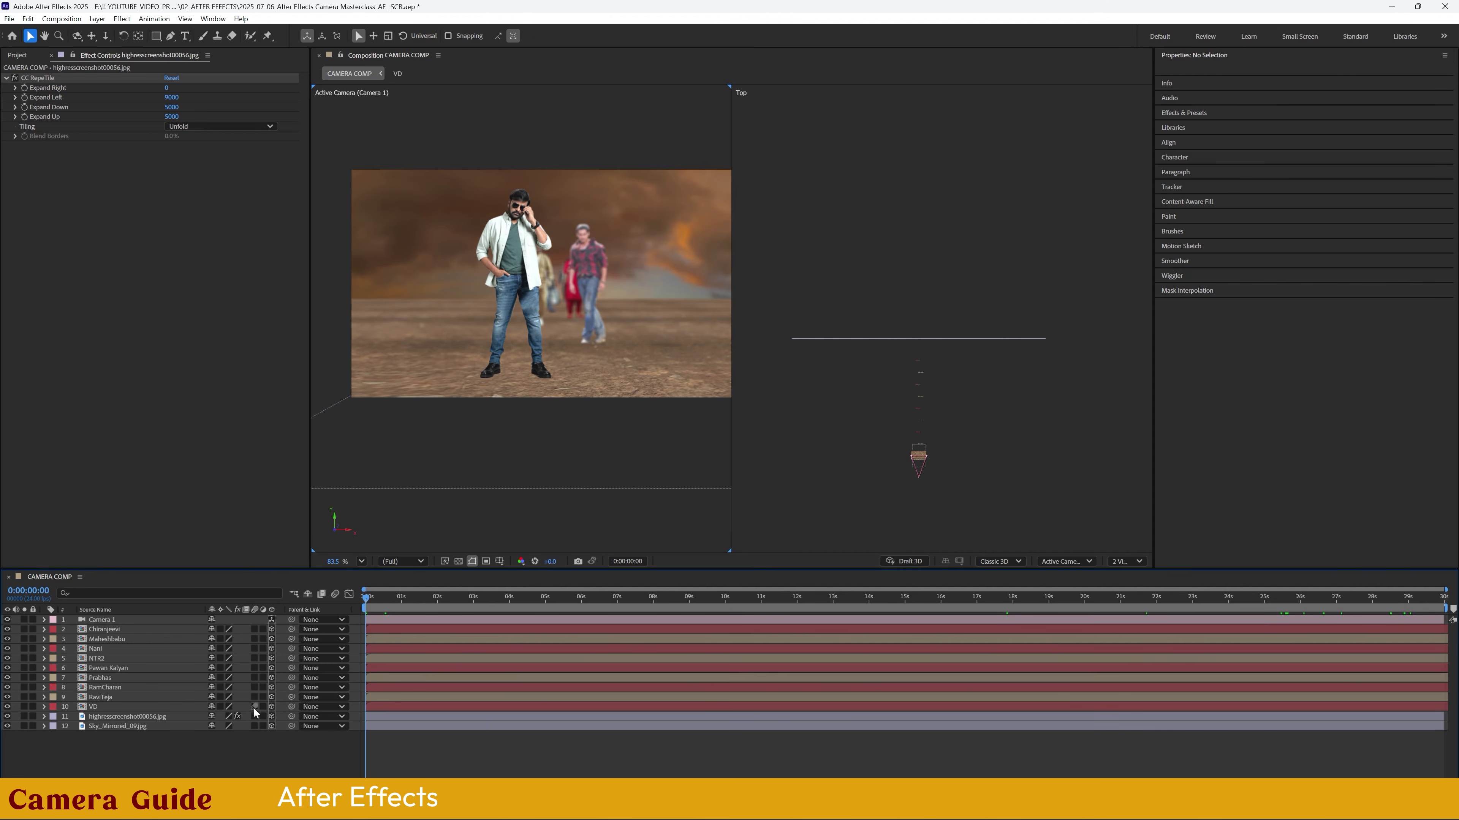
{"action": "right_click", "coordinate": [197, 756]}
{"action": "right_click", "coordinate": [167, 756]}
{"action": "mouse_move", "coordinate": [230, 612]}
{"action": "left_click", "coordinate": [333, 655]}
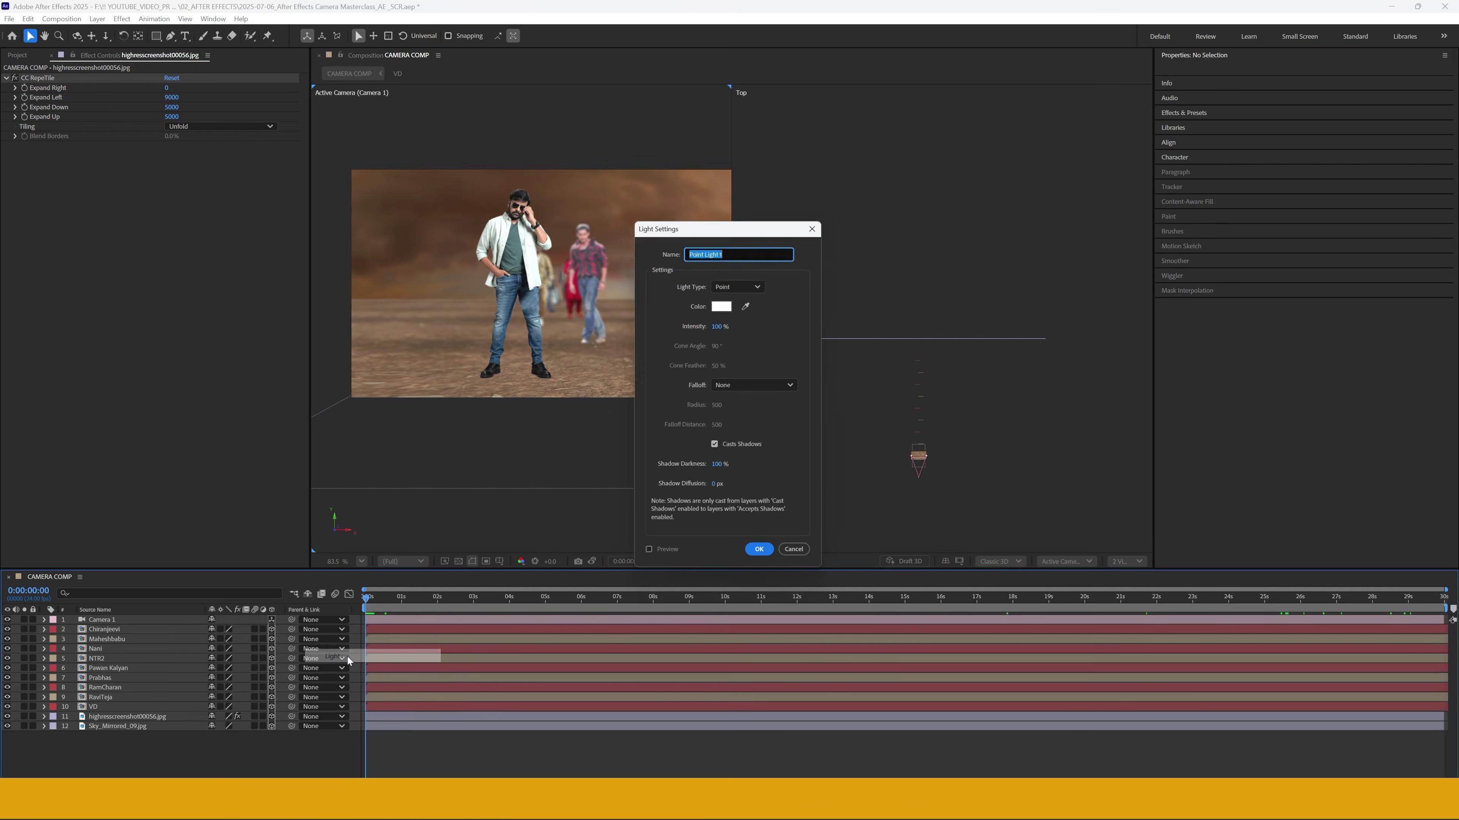
{"action": "left_click", "coordinate": [750, 284]}
{"action": "left_click", "coordinate": [750, 285]}
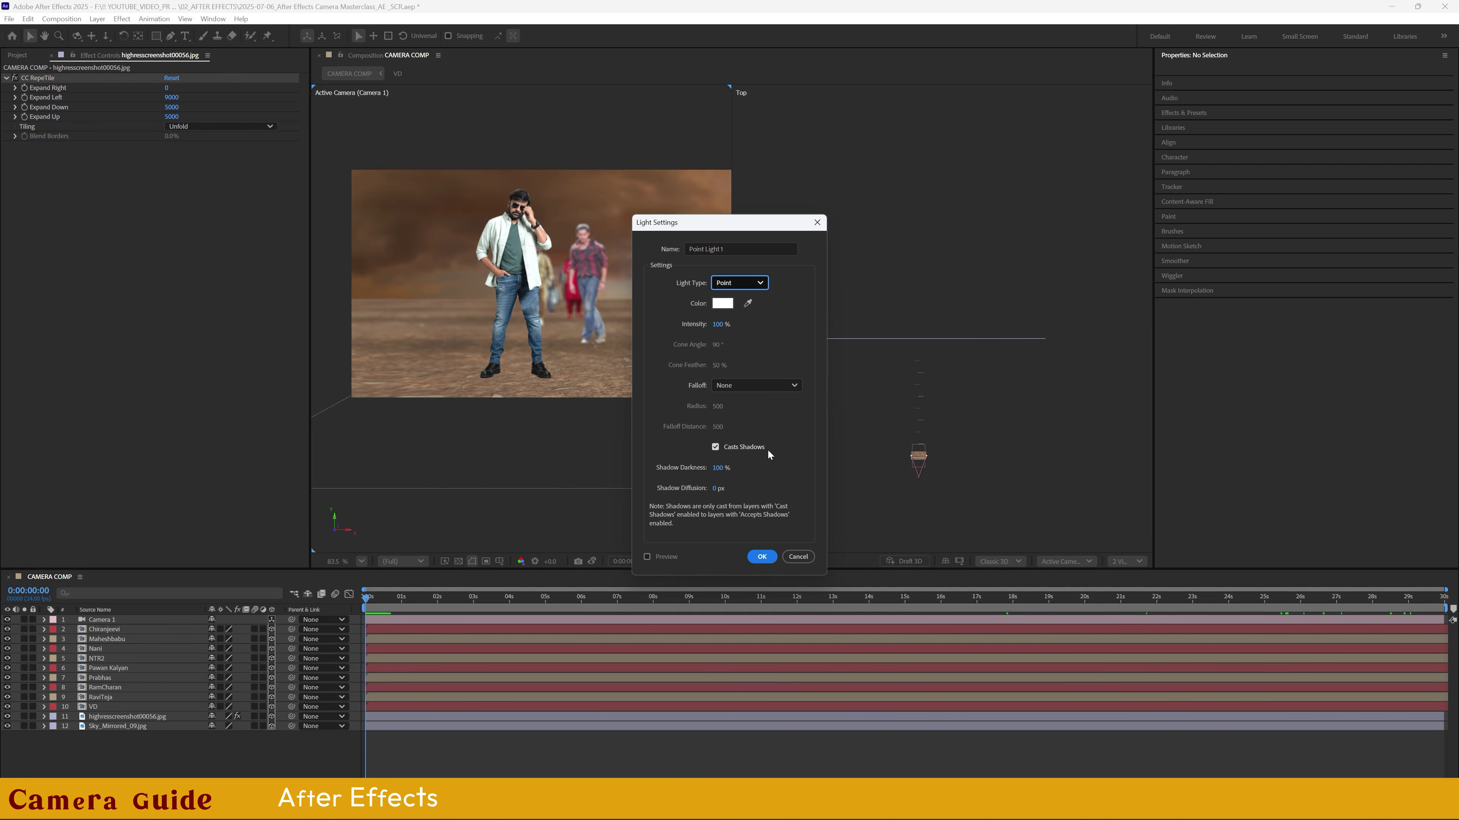
{"action": "left_click", "coordinate": [760, 556]}
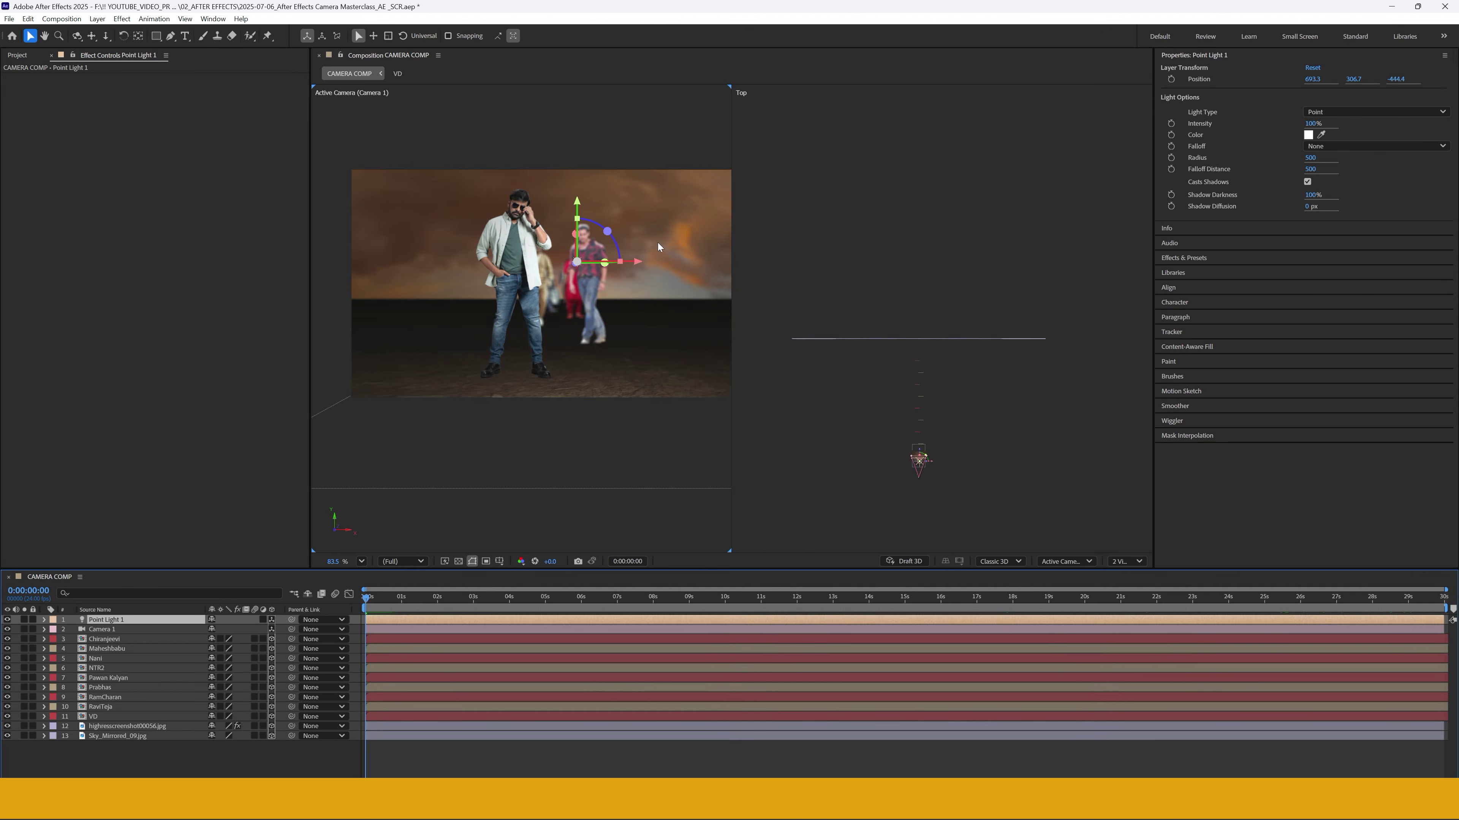
- Change the second composition view from Top to Left
{"action": "scroll", "coordinate": [917, 475], "scroll_direction": "up", "scroll_amount": 4}
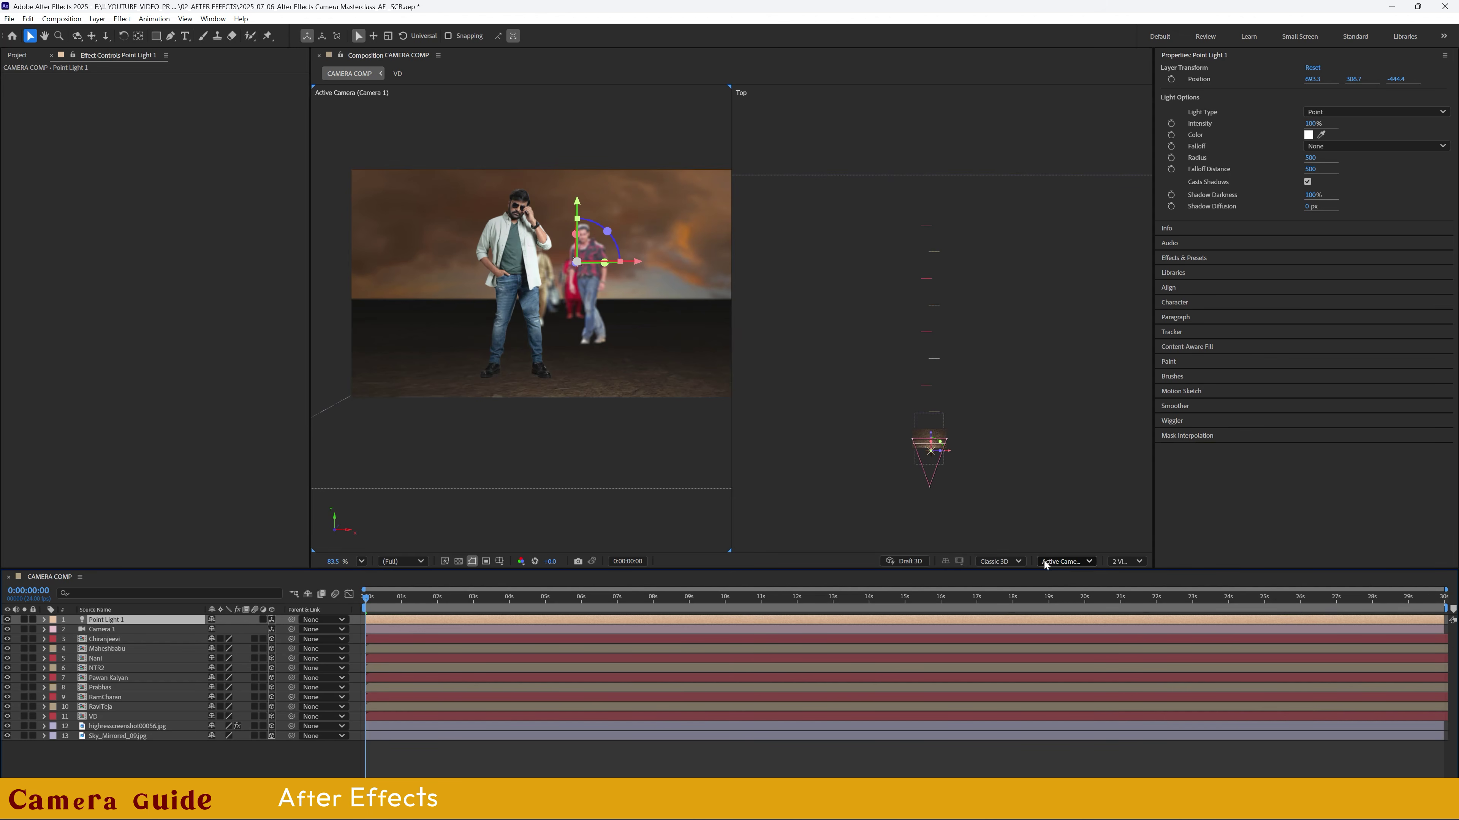
{"action": "left_click", "coordinate": [1069, 549]}
{"action": "left_click", "coordinate": [1070, 560]}
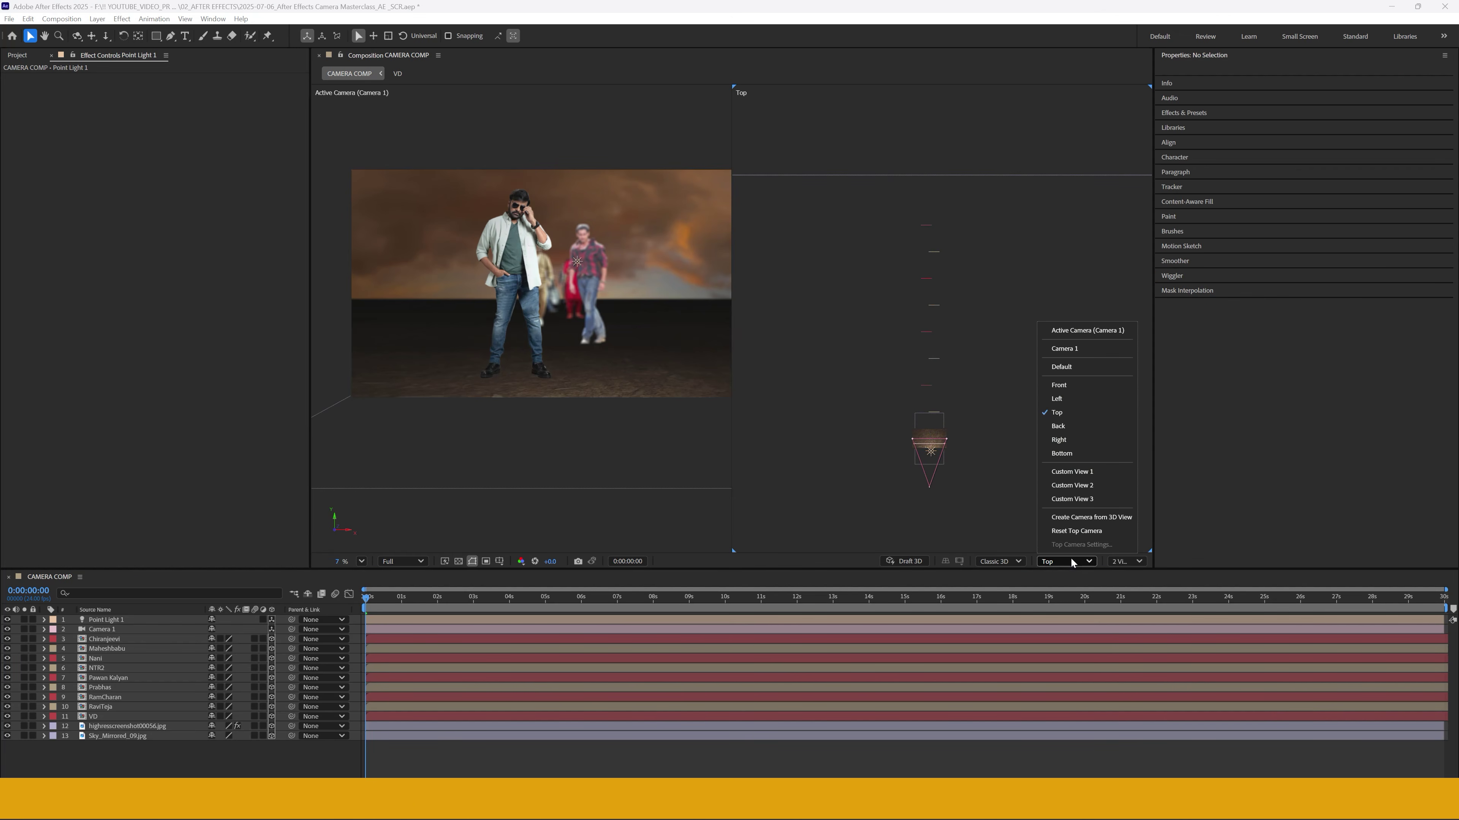
{"action": "left_click", "coordinate": [1059, 399]}
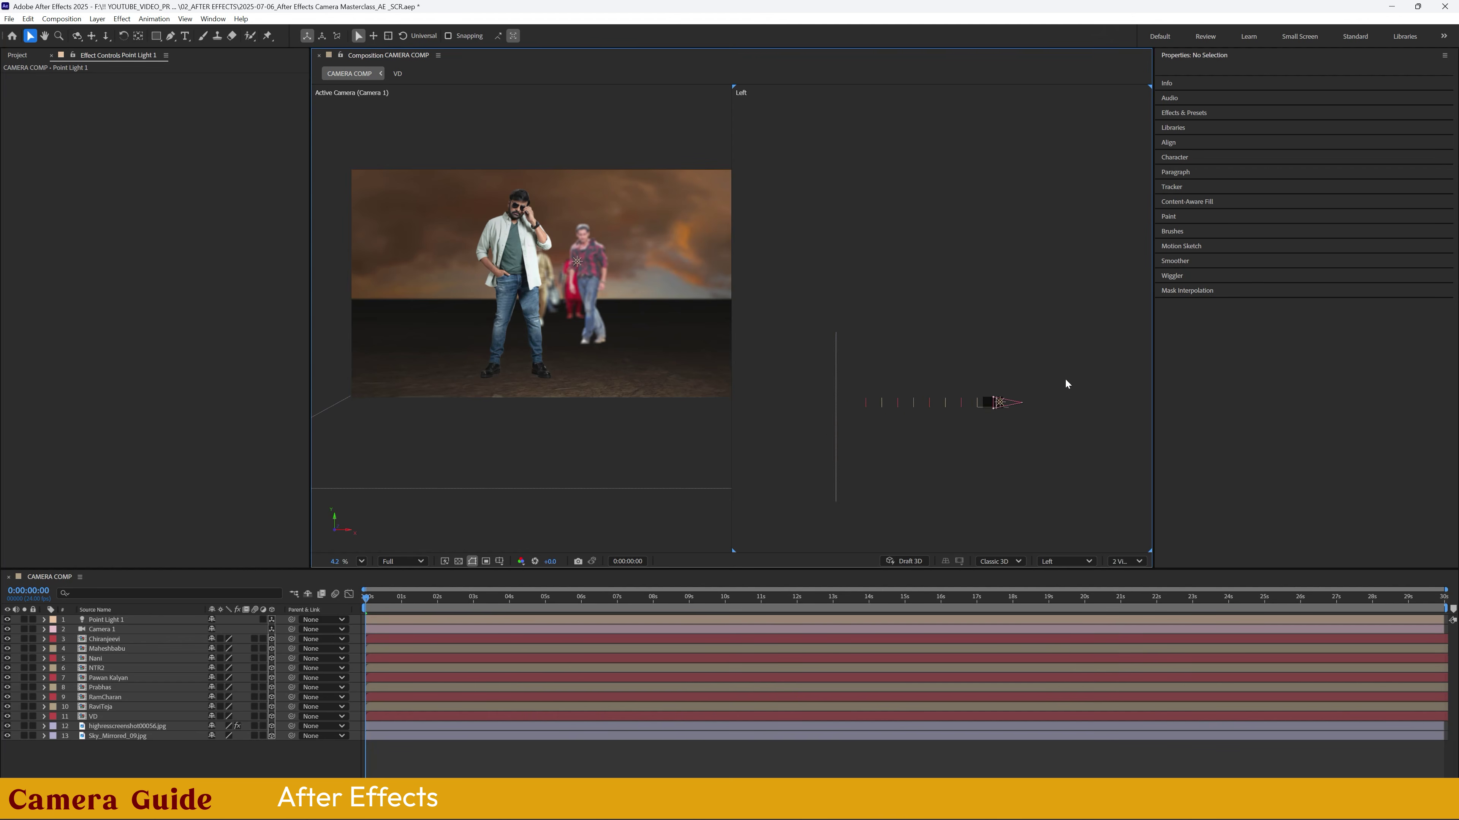
- Raise Point Light 1 and move it deep into the scene, to a position of about 693, -838, 4119
{"action": "left_click", "coordinate": [110, 621]}
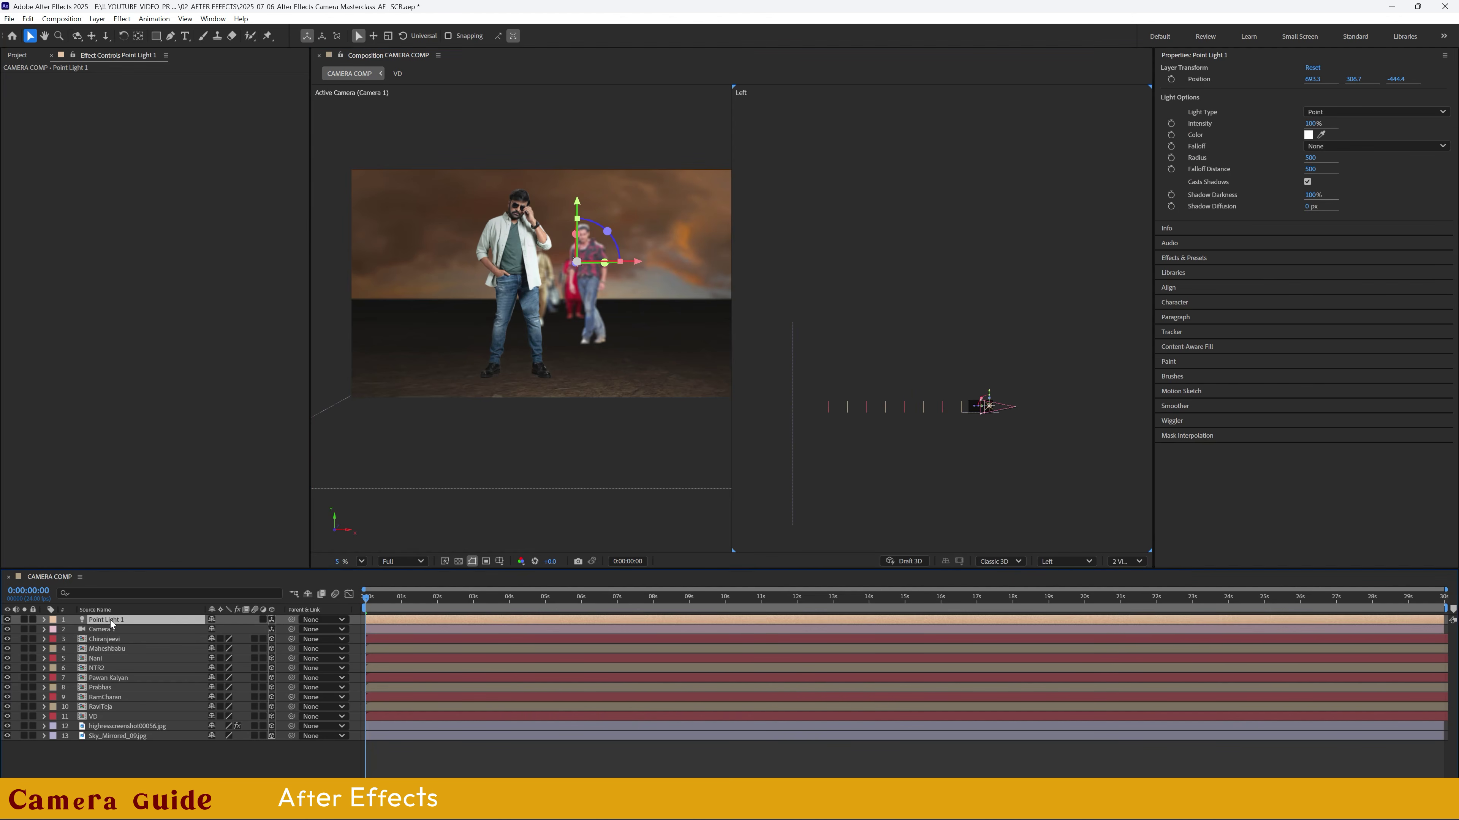
{"action": "scroll", "coordinate": [981, 437], "scroll_direction": "up", "scroll_amount": 2}
{"action": "left_click_drag", "start_coordinate": [987, 366], "coordinate": [784, 338]}
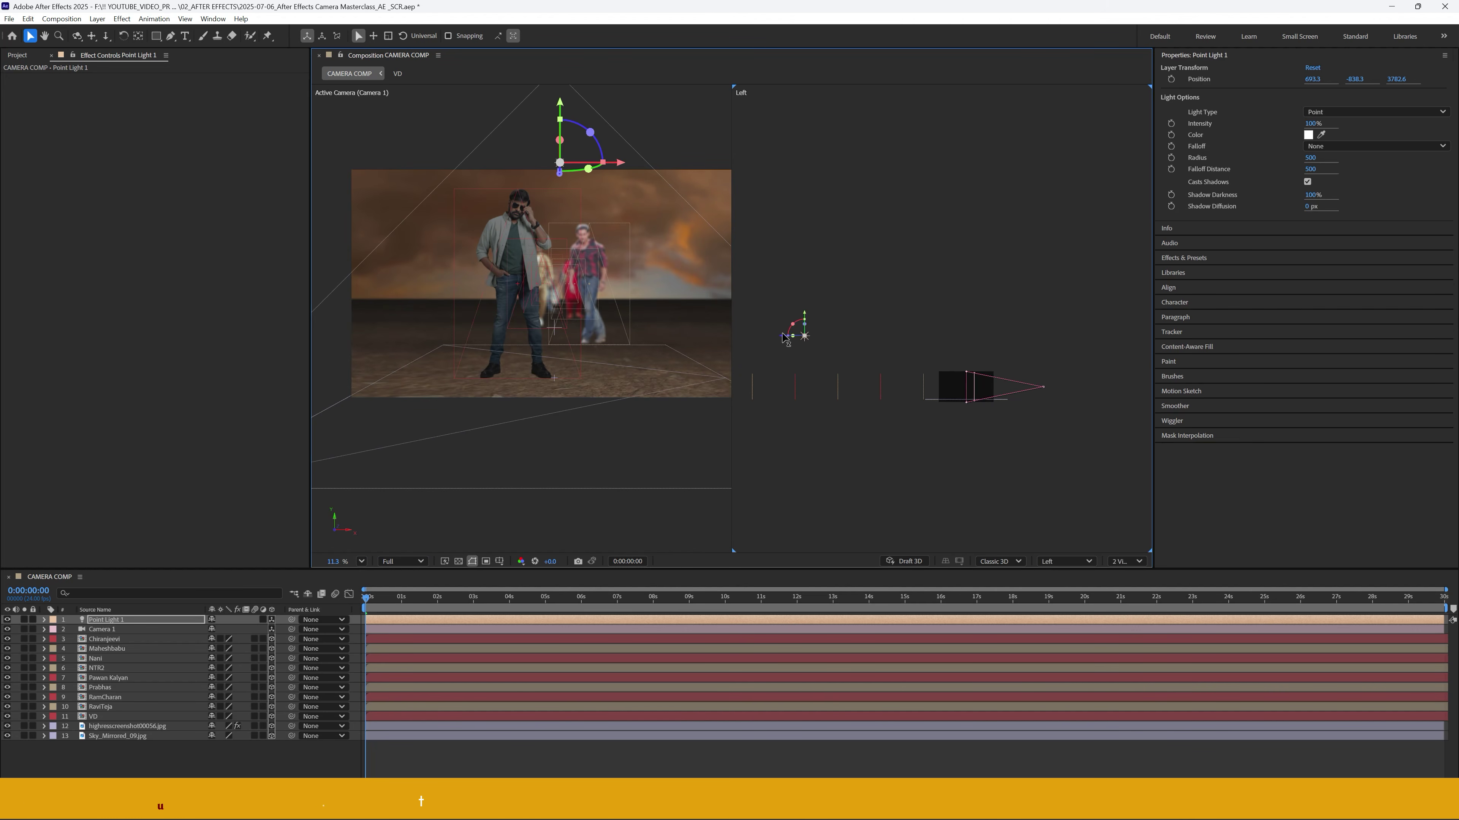
{"action": "scroll", "coordinate": [1081, 403], "scroll_direction": "down", "scroll_amount": 4}
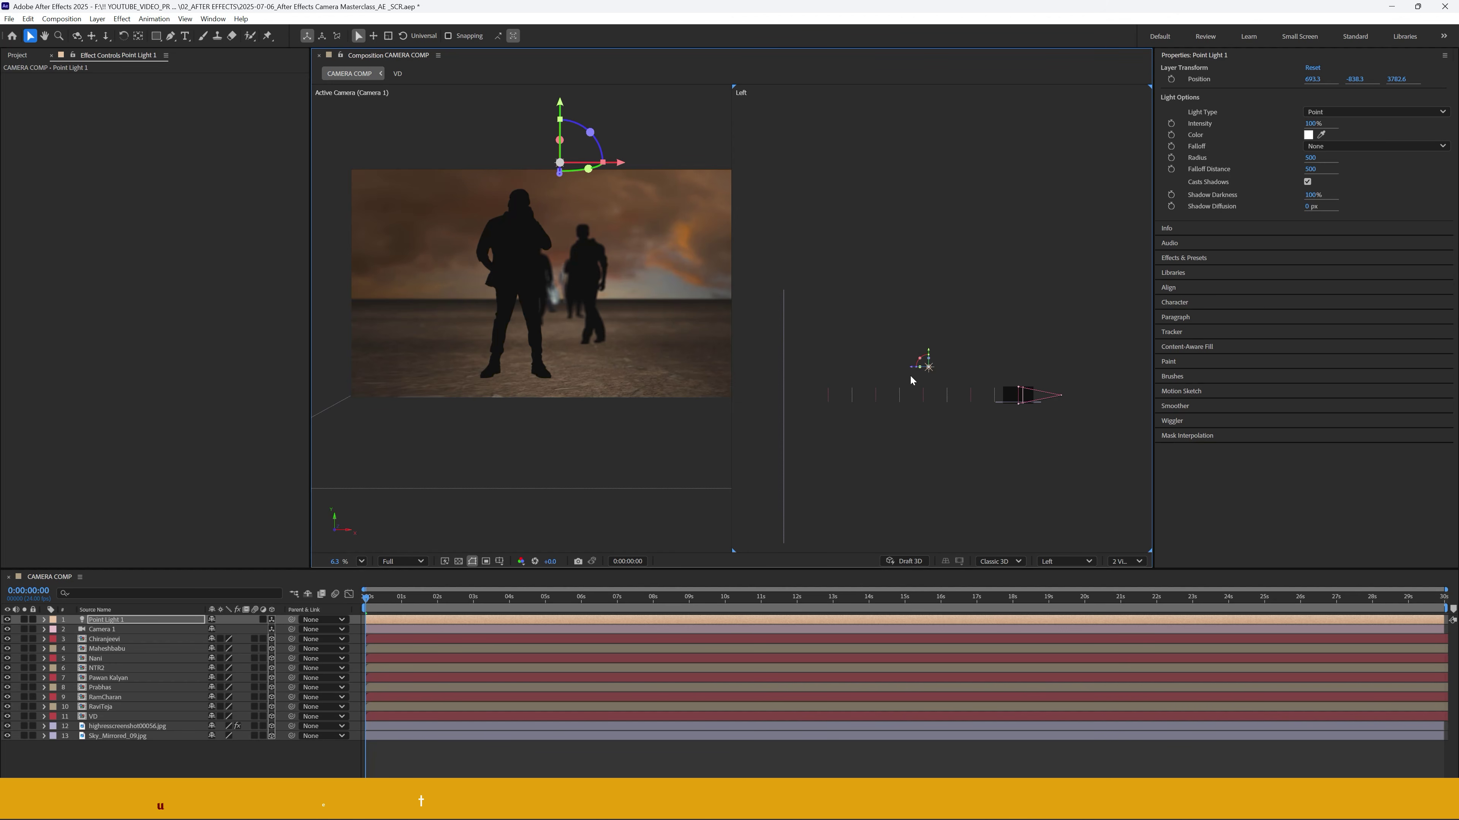
{"action": "left_click_drag", "start_coordinate": [909, 370], "coordinate": [906, 371]}
{"action": "left_click", "coordinate": [448, 547]}
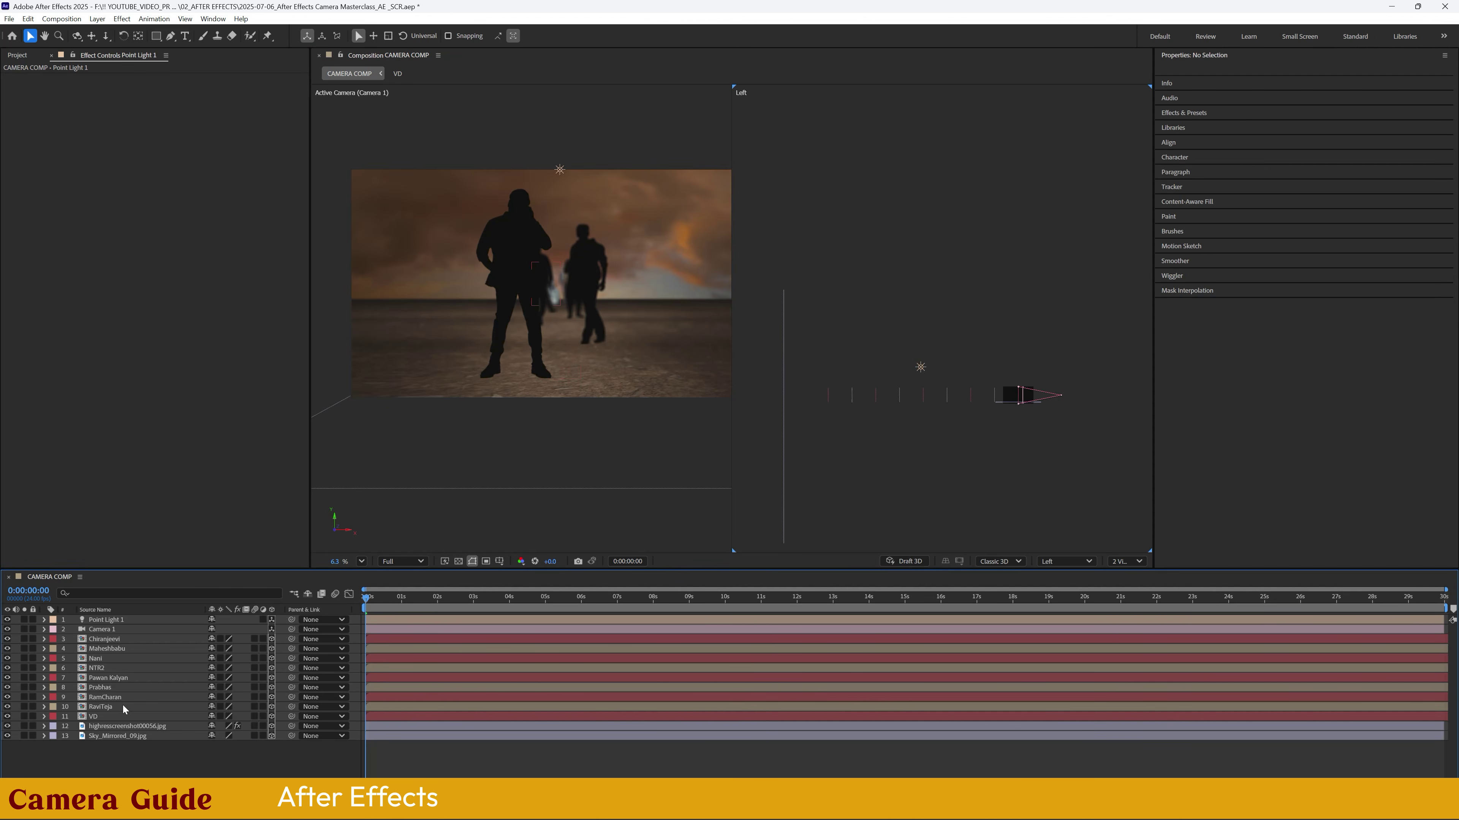
- Turn off Accepts Lights in the material options of all nine character layers at once
{"action": "left_click", "coordinate": [104, 639]}
{"action": "left_click", "coordinate": [93, 717], "text": "shift"}
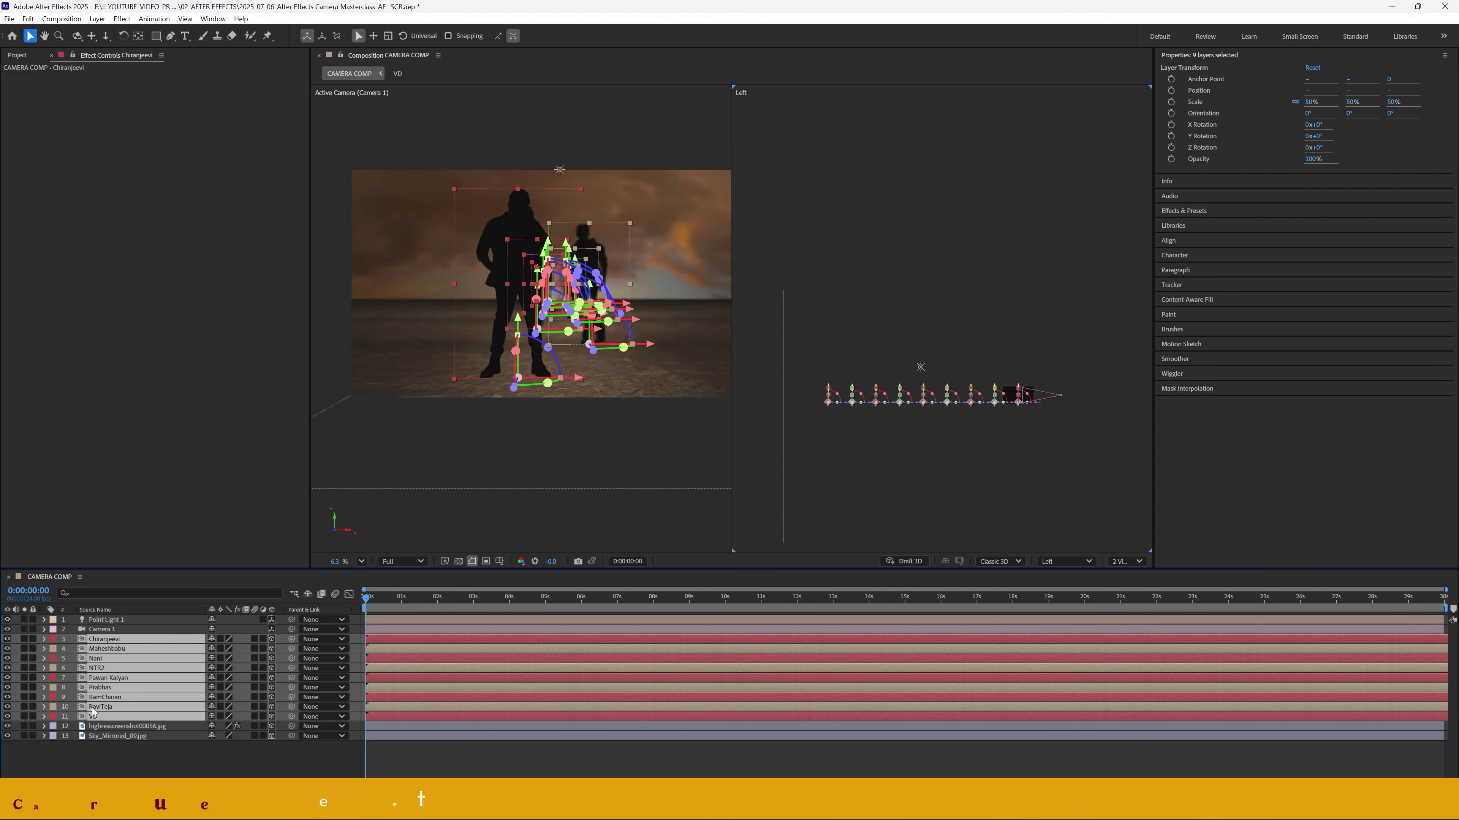
{"action": "left_click", "coordinate": [44, 639]}
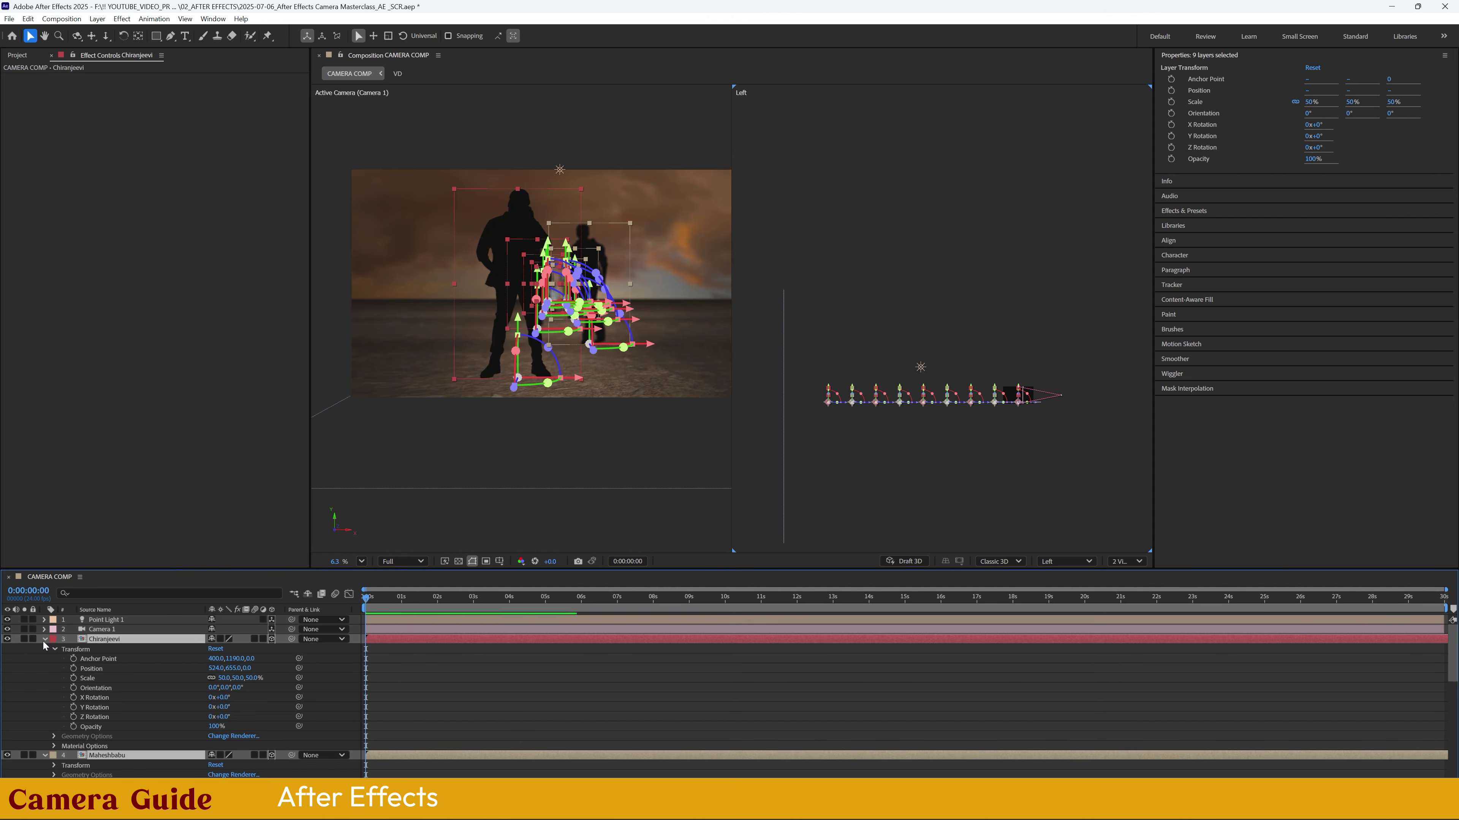
{"action": "left_click", "coordinate": [53, 746]}
{"action": "scroll", "coordinate": [136, 696], "scroll_direction": "down", "scroll_amount": 3}
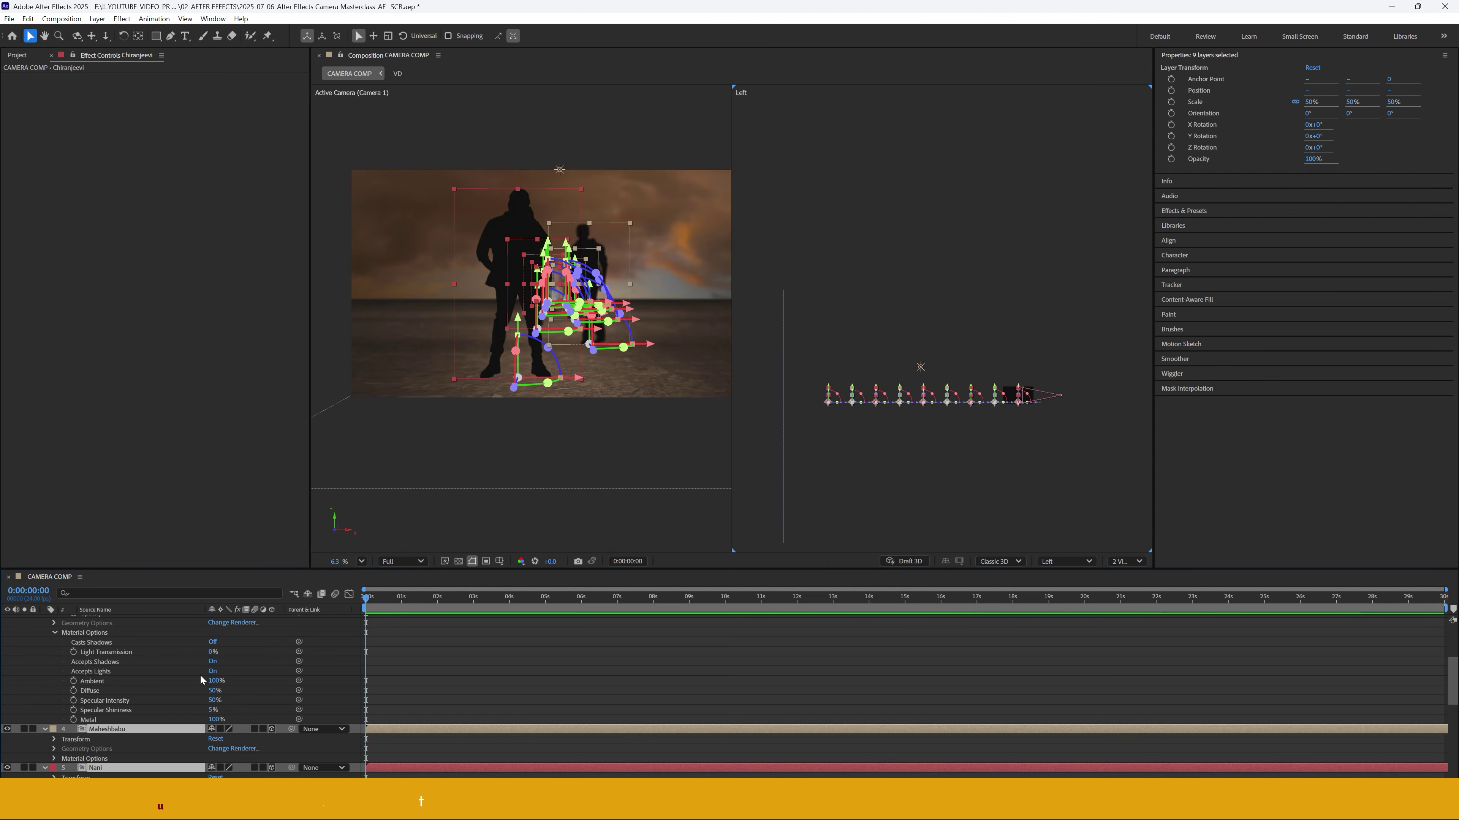
{"action": "left_click", "coordinate": [212, 671]}
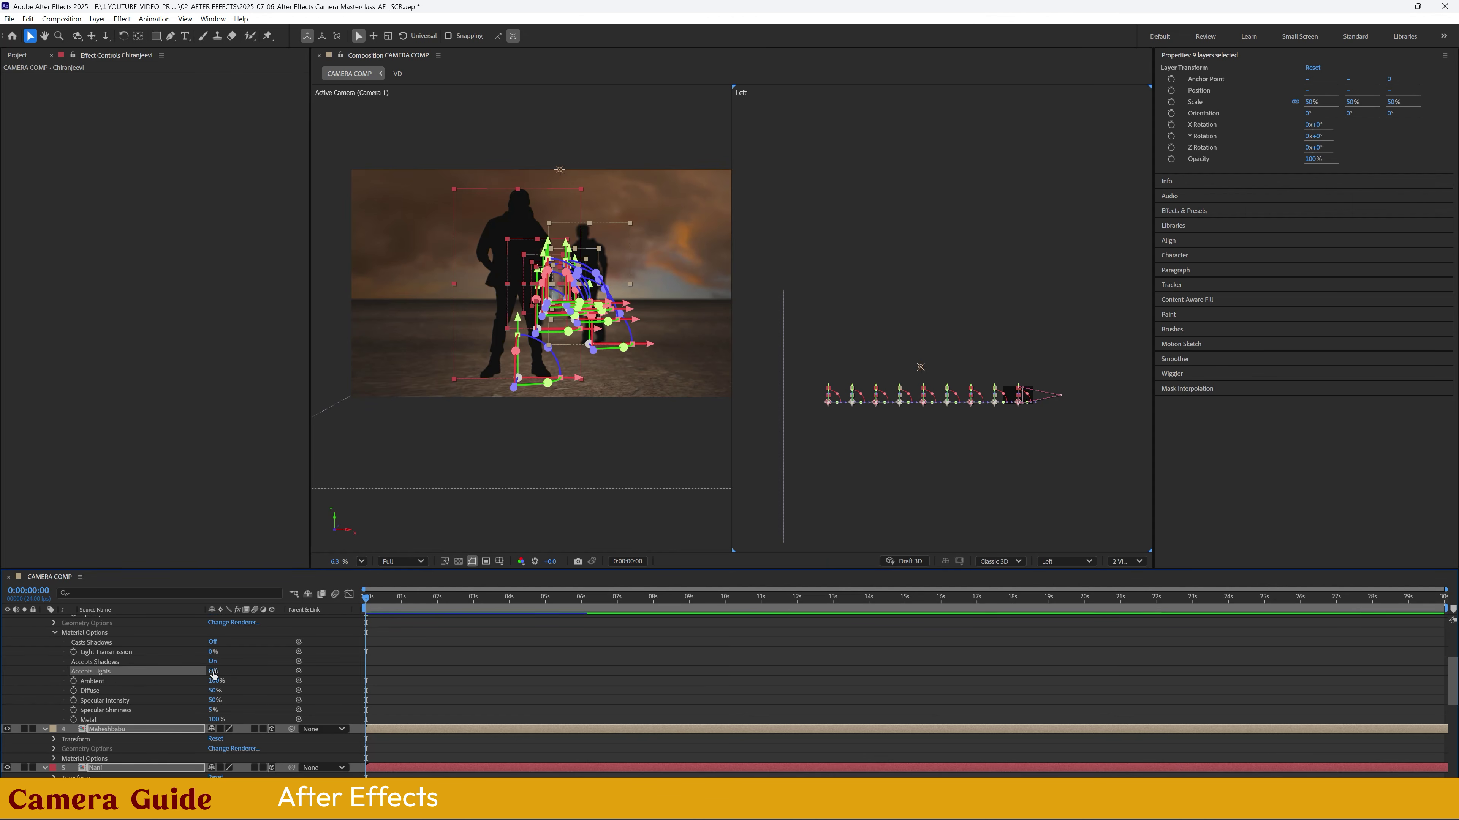
{"action": "scroll", "coordinate": [61, 652], "scroll_direction": "up", "scroll_amount": 3}
{"action": "left_click", "coordinate": [45, 640]}
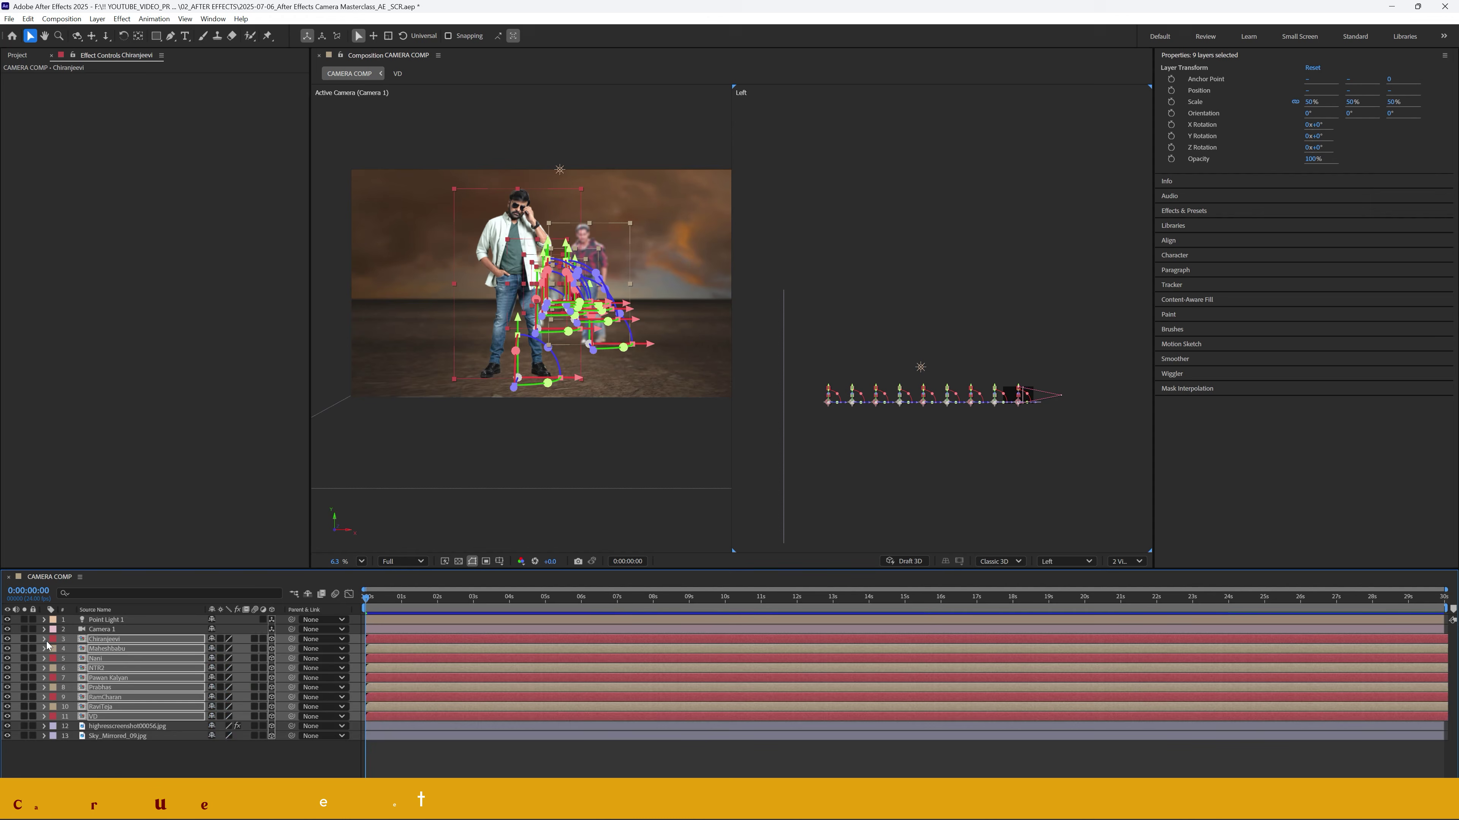
{"action": "left_click", "coordinate": [166, 756]}
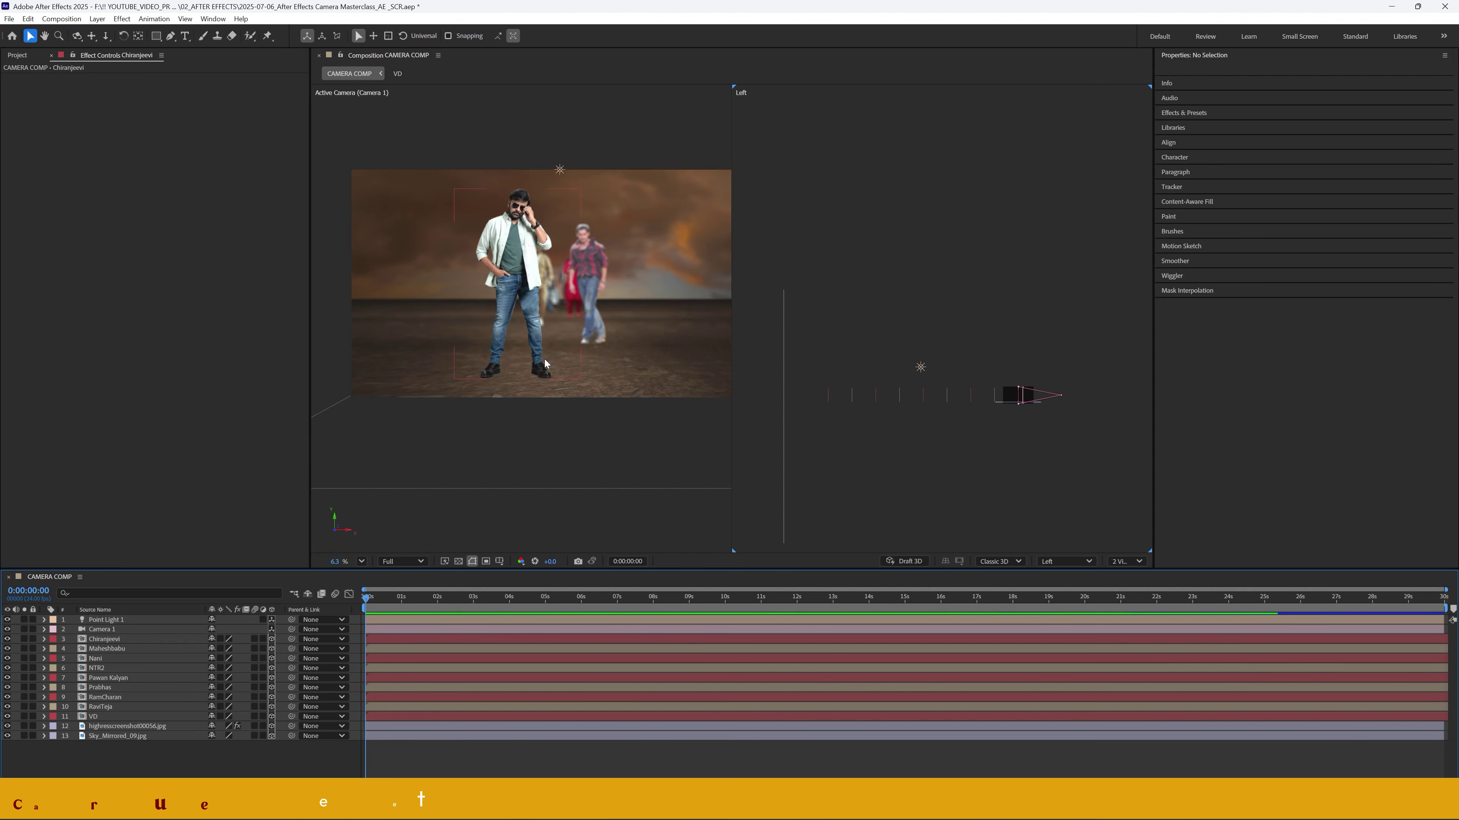
- Preview the lit composition, nudge Point Light 1 slightly toward the camera, and return to the first frame
{"action": "left_click_drag", "start_coordinate": [385, 599], "coordinate": [746, 610]}
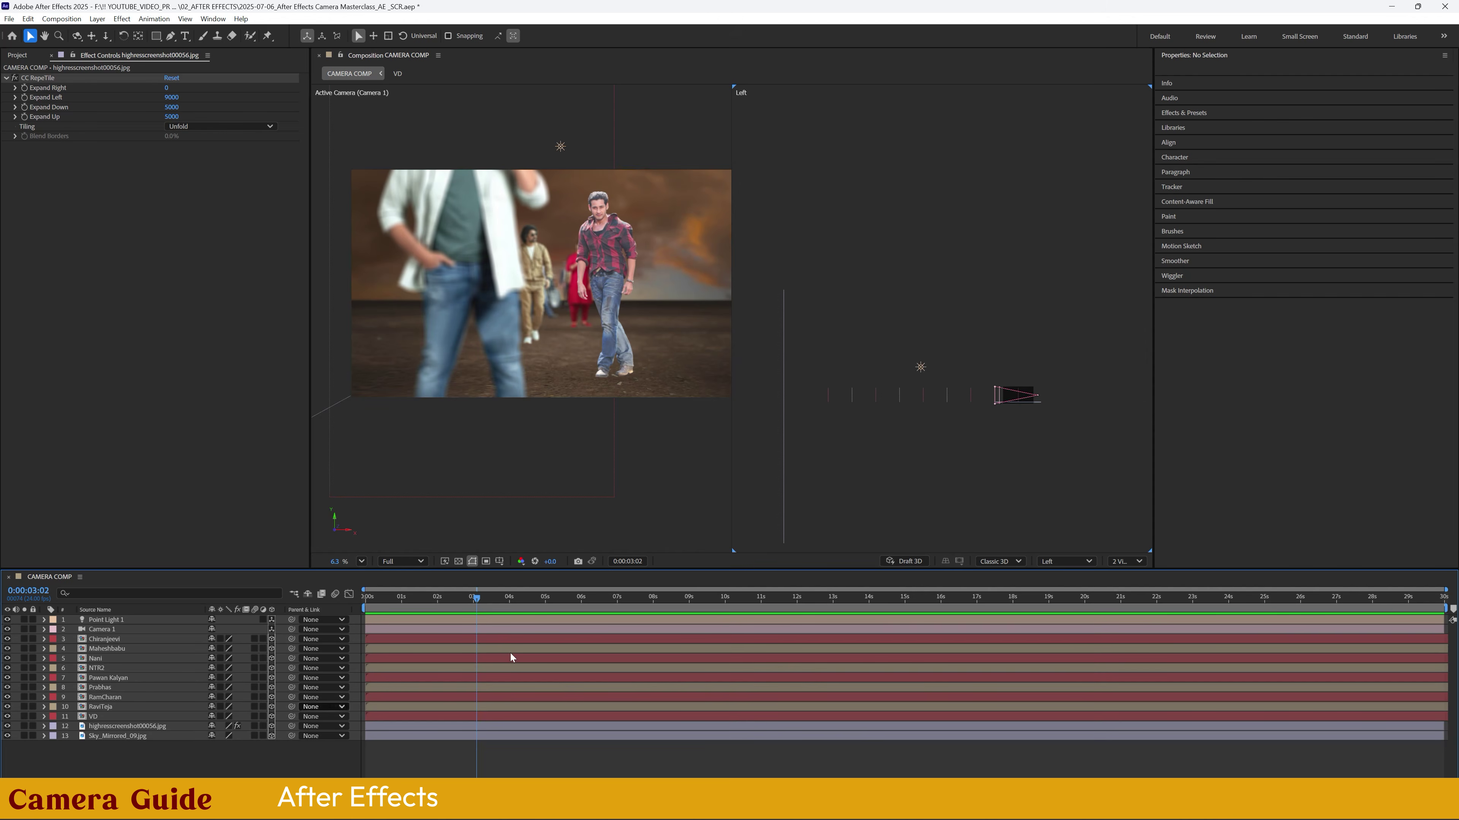
{"action": "left_click", "coordinate": [921, 368]}
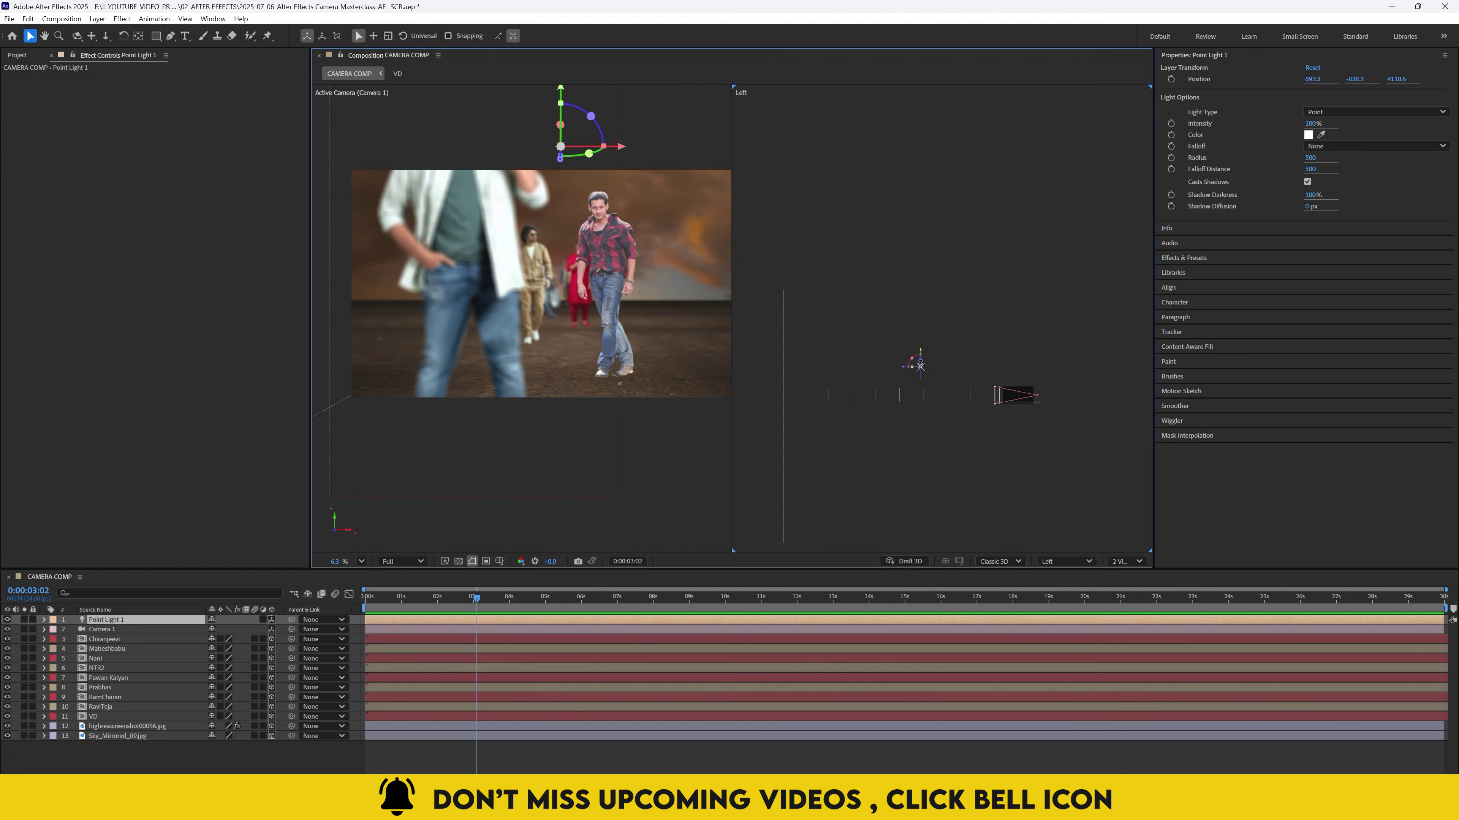
{"action": "mouse_move", "coordinate": [905, 373]}
{"action": "left_mouse_down"}
{"action": "mouse_move", "coordinate": [993, 377]}
{"action": "mouse_move", "coordinate": [910, 372]}
{"action": "left_mouse_up"}
{"action": "left_click", "coordinate": [219, 755]}
{"action": "left_click_drag", "start_coordinate": [394, 598], "coordinate": [358, 603]}
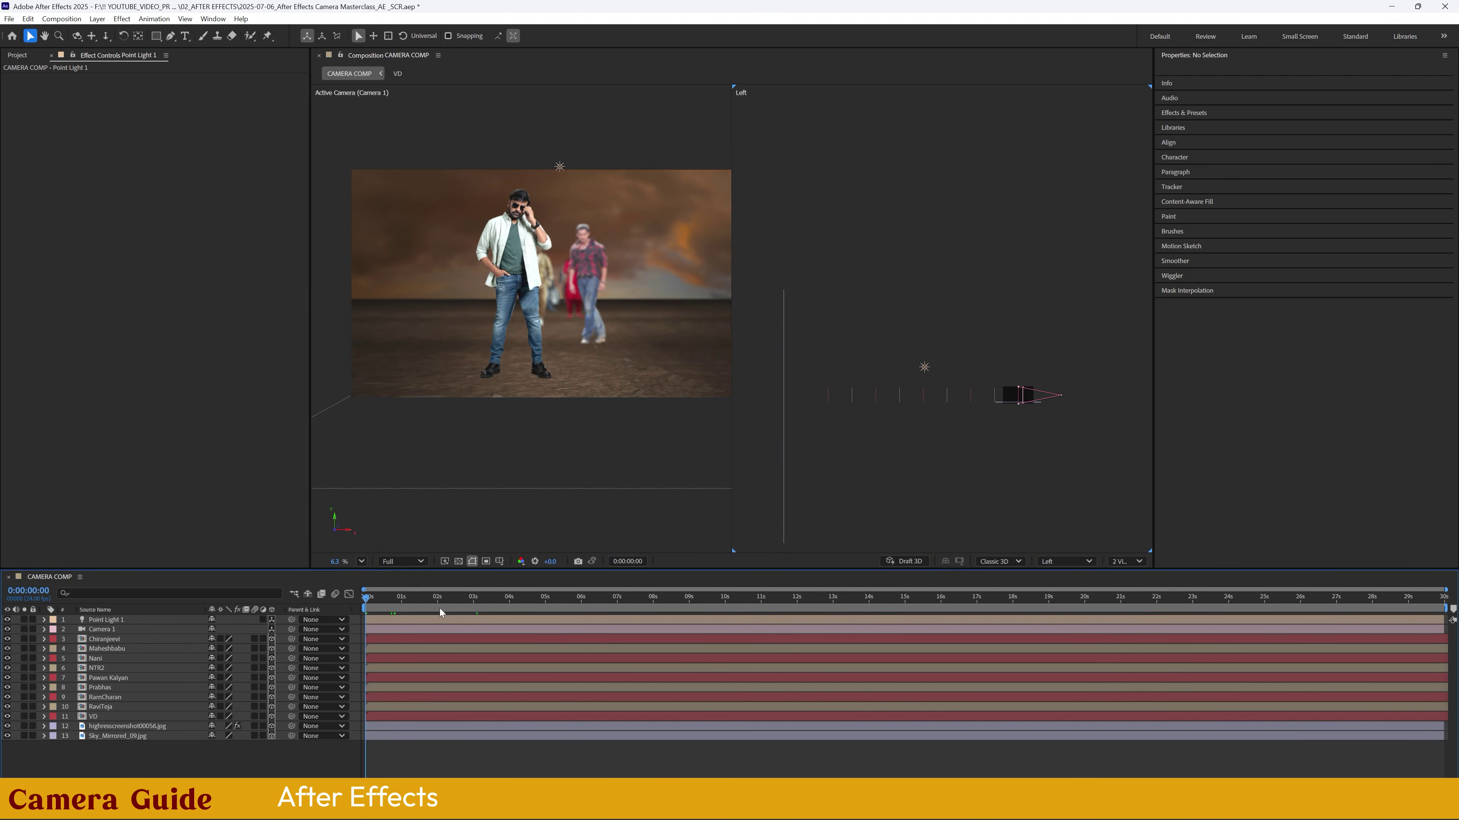
- Raise Camera 1 at the first frame to a Y position of 296 and reveal its Position property
{"action": "left_click", "coordinate": [99, 630]}
{"action": "scroll", "coordinate": [920, 415], "scroll_direction": "up", "scroll_amount": 1}
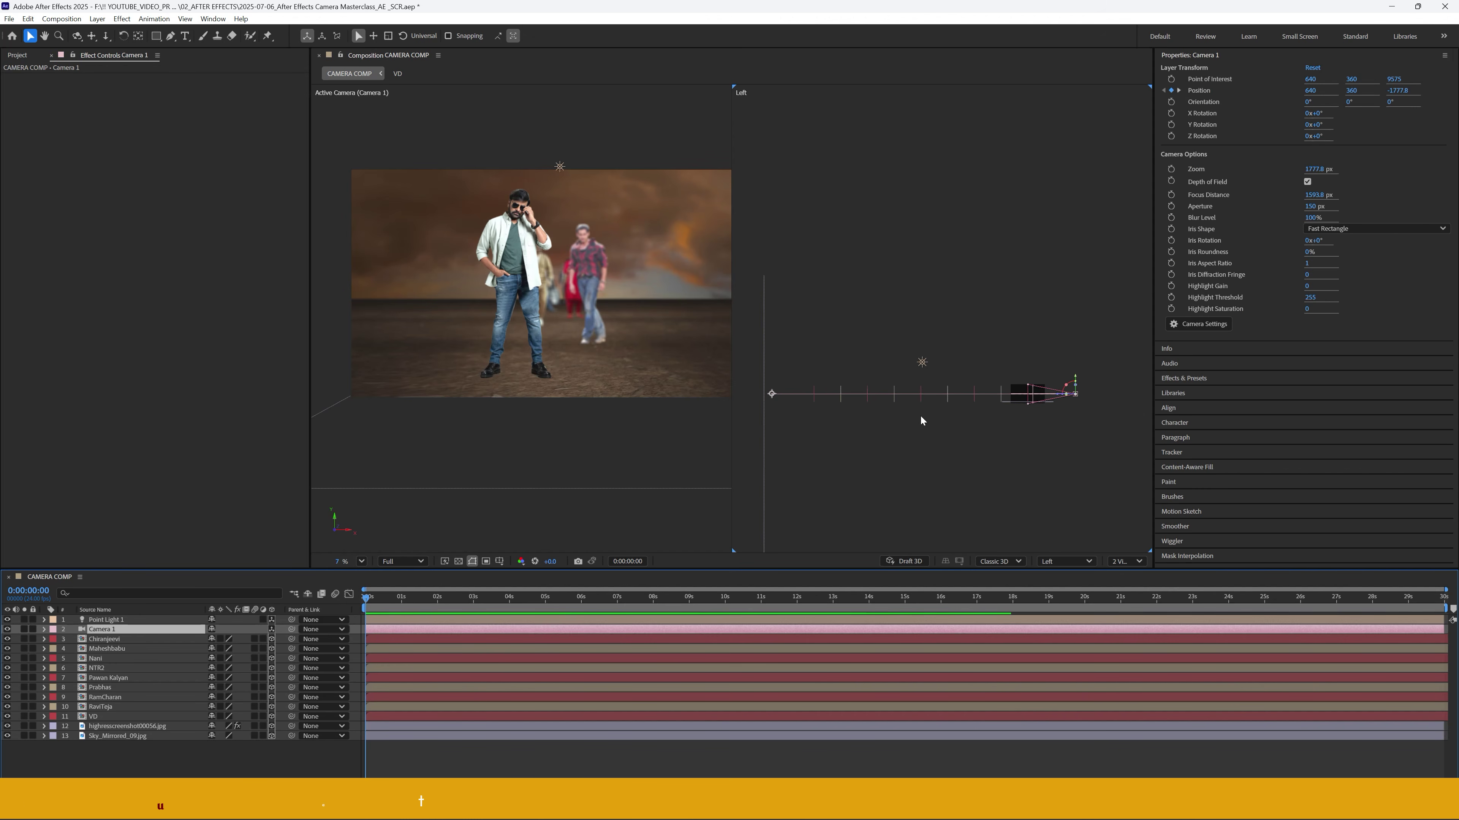
{"action": "scroll", "coordinate": [823, 407], "scroll_direction": "up", "scroll_amount": 1}
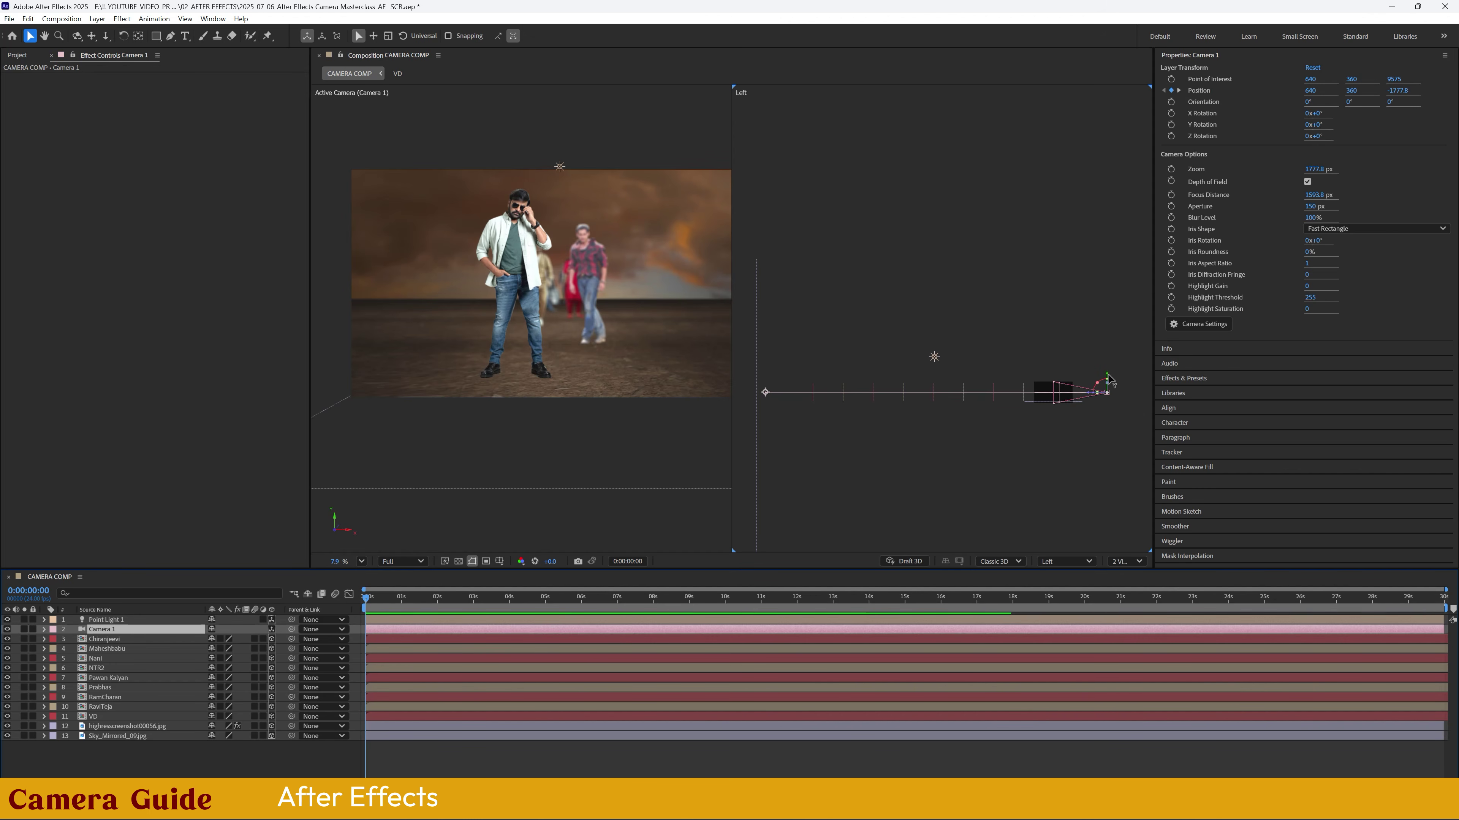
{"action": "left_click_drag", "start_coordinate": [1107, 379], "coordinate": [1107, 375]}
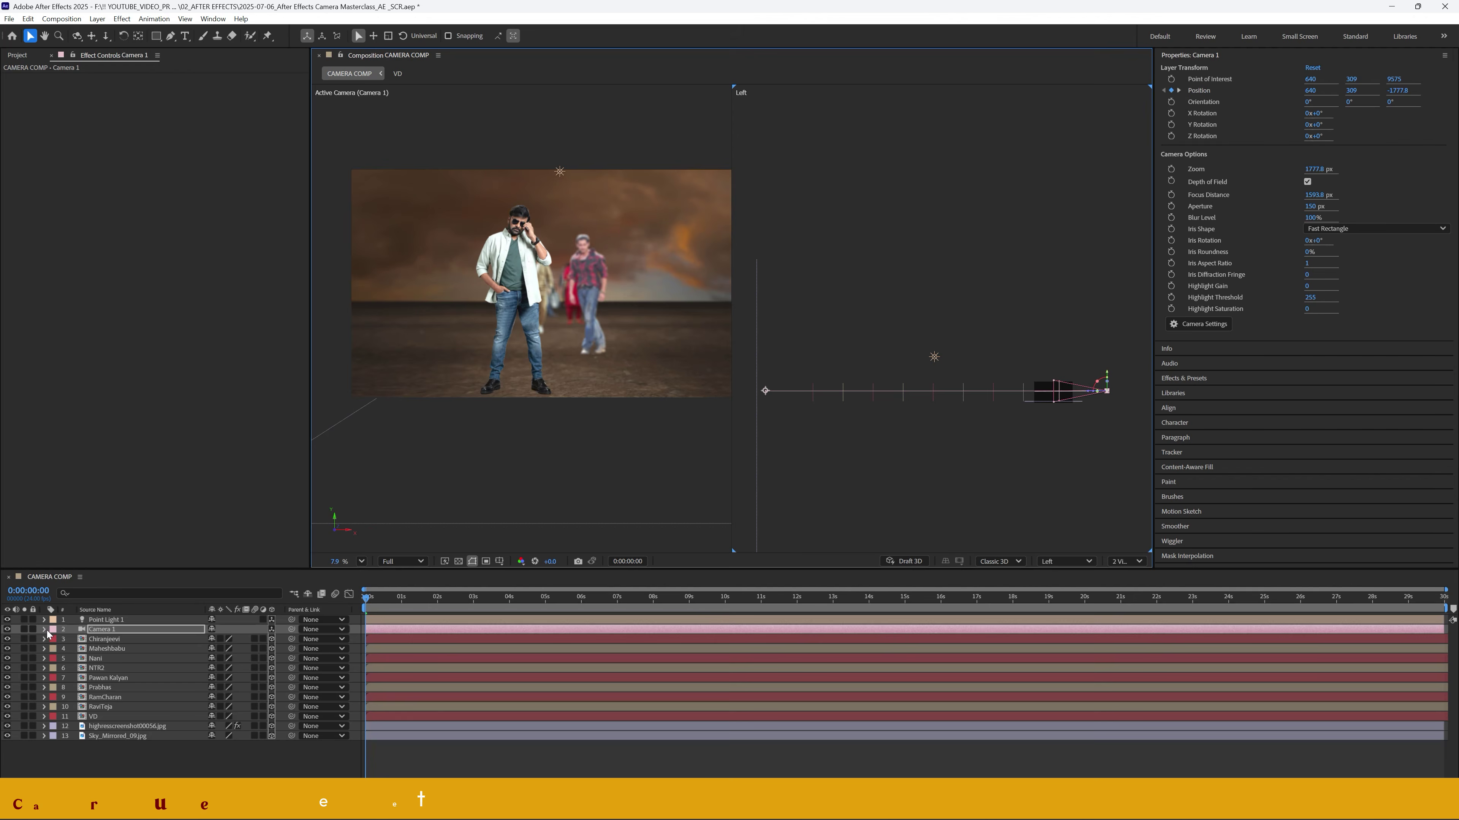
{"action": "key", "text": "p"}
{"action": "left_click_drag", "start_coordinate": [1107, 375], "coordinate": [1108, 377]}
{"action": "left_click", "coordinate": [236, 639]}
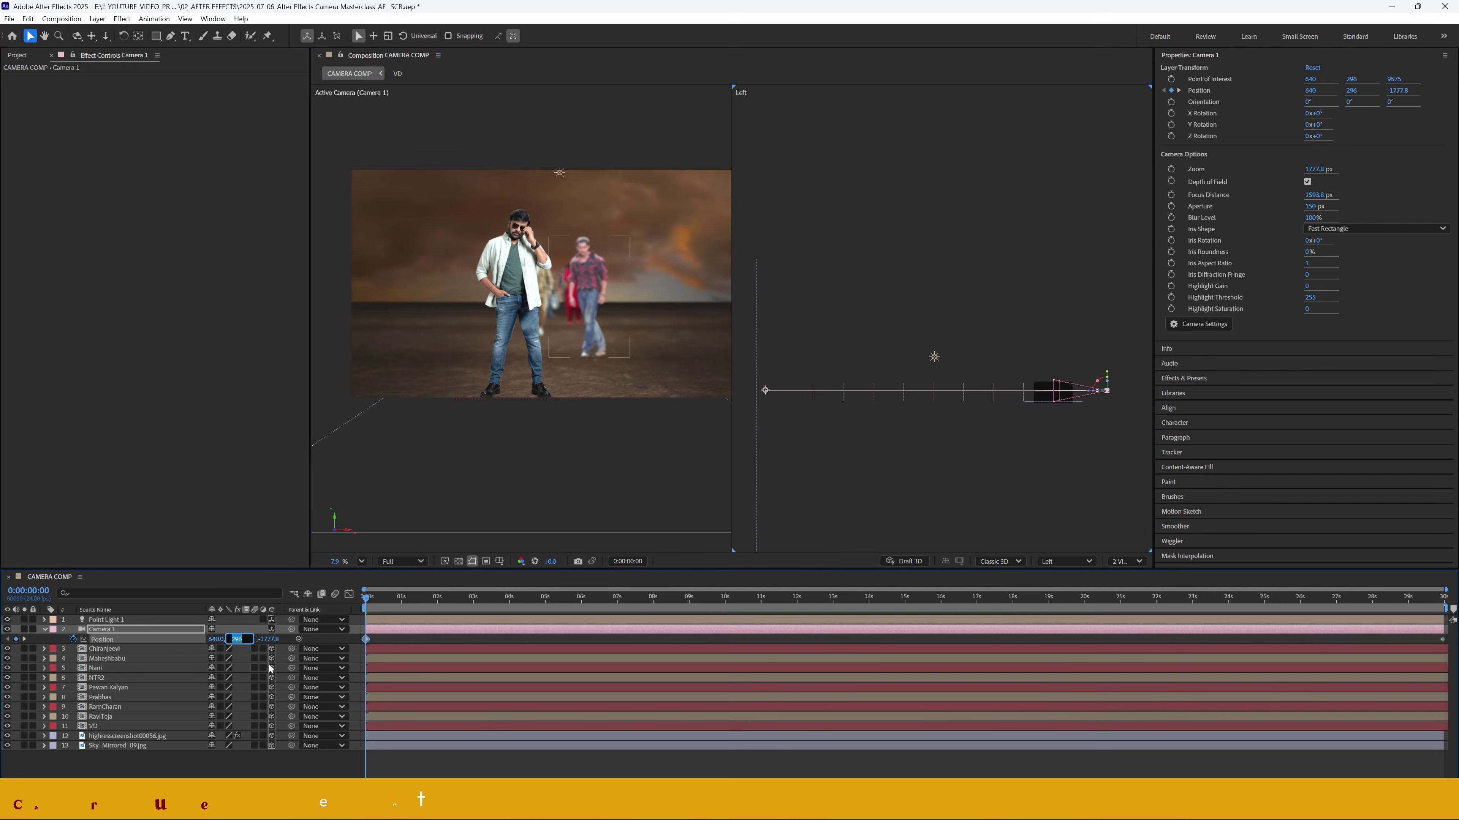
{"action": "left_click", "coordinate": [171, 762]}
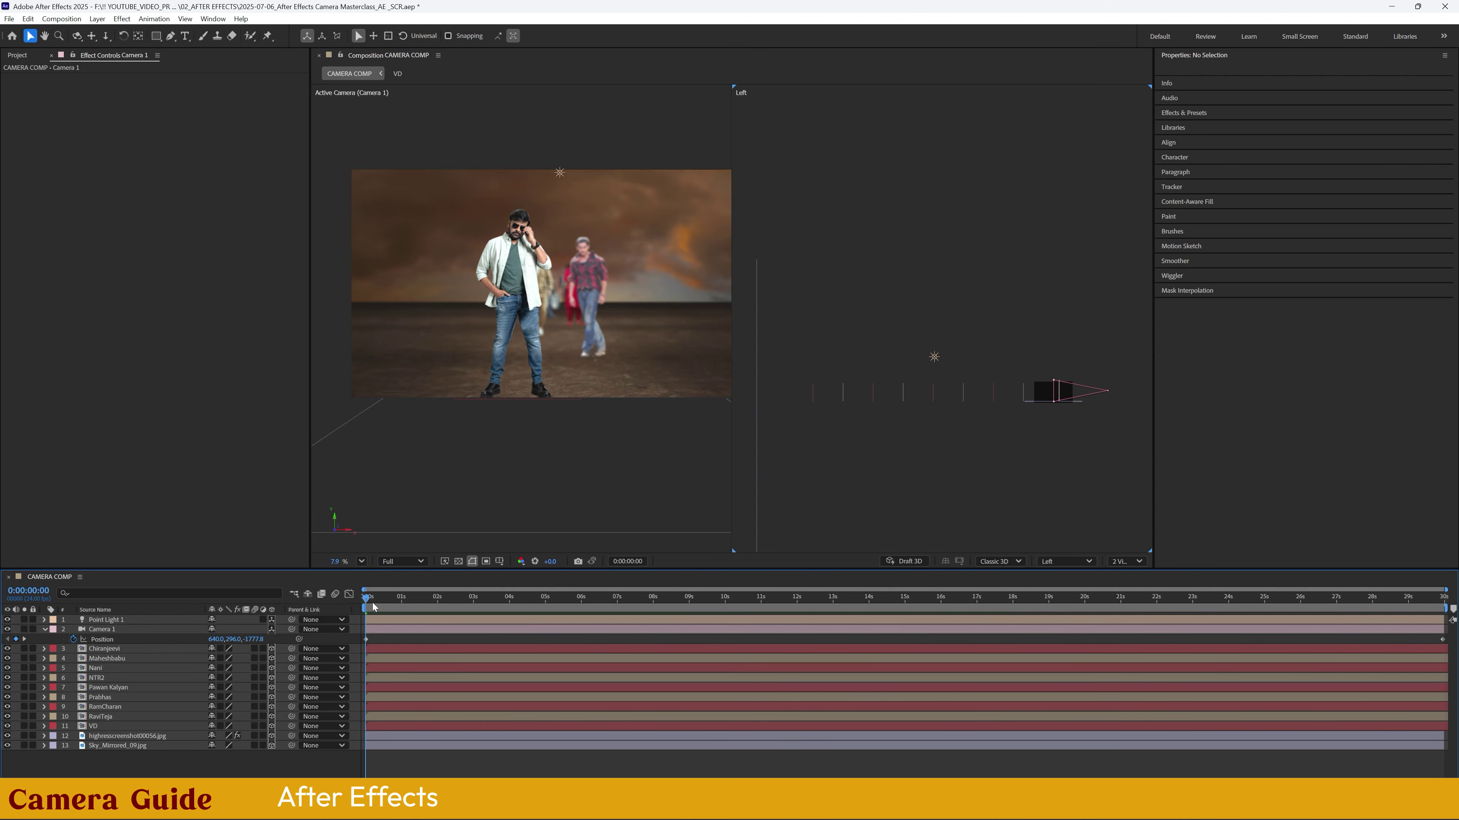
{"action": "left_click", "coordinate": [16, 639]}
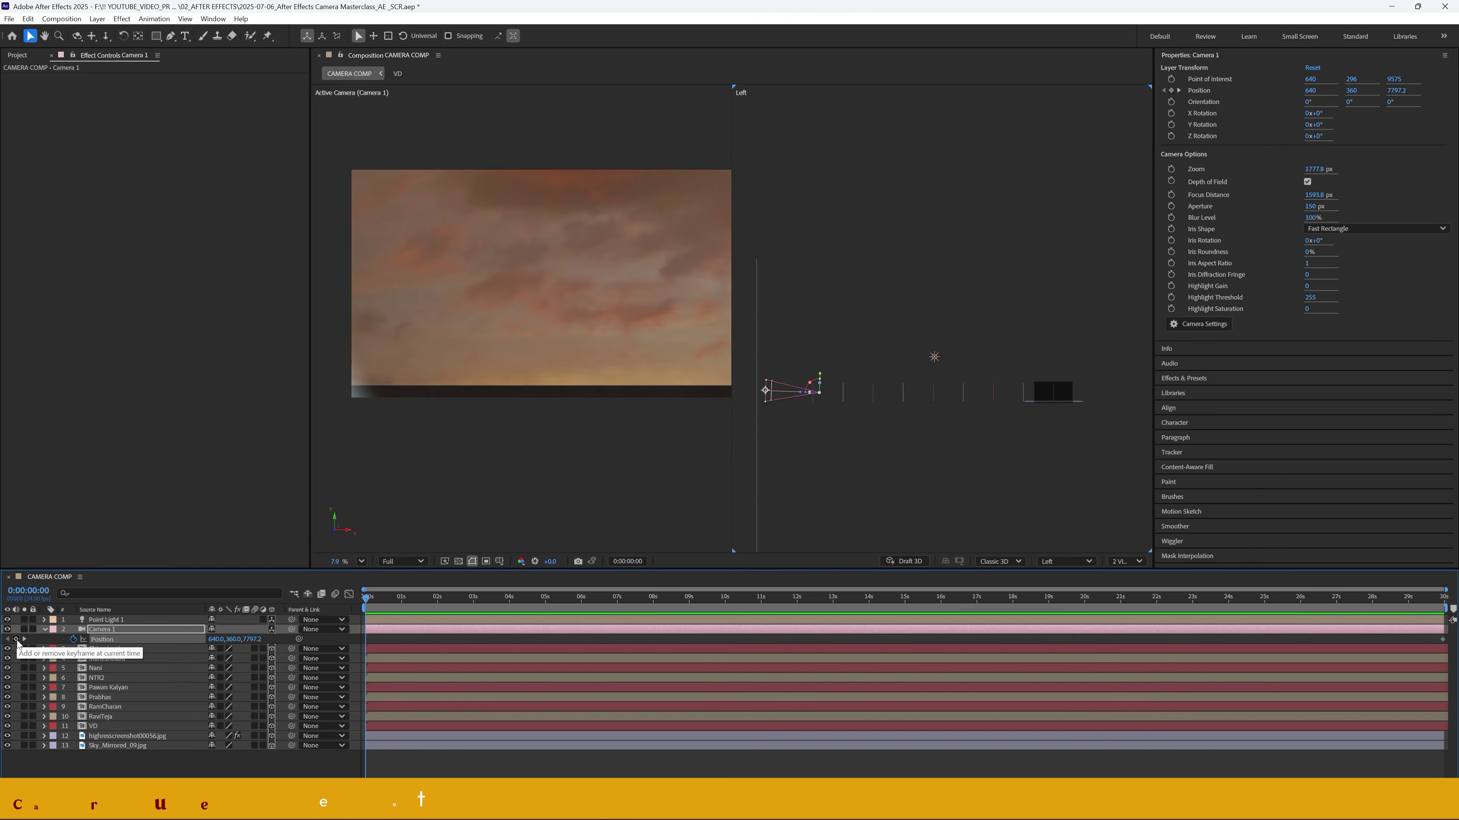
{"action": "key", "text": "ctrl+z"}
{"action": "key", "text": "ctrl+z"}
- Set Camera 1's Y position to 296 on its last Position keyframe
{"action": "left_click_drag", "start_coordinate": [367, 598], "coordinate": [320, 600]}
{"action": "left_click", "coordinate": [233, 640]}
{"action": "type", "text": "296"}
{"action": "key", "text": "Return"}
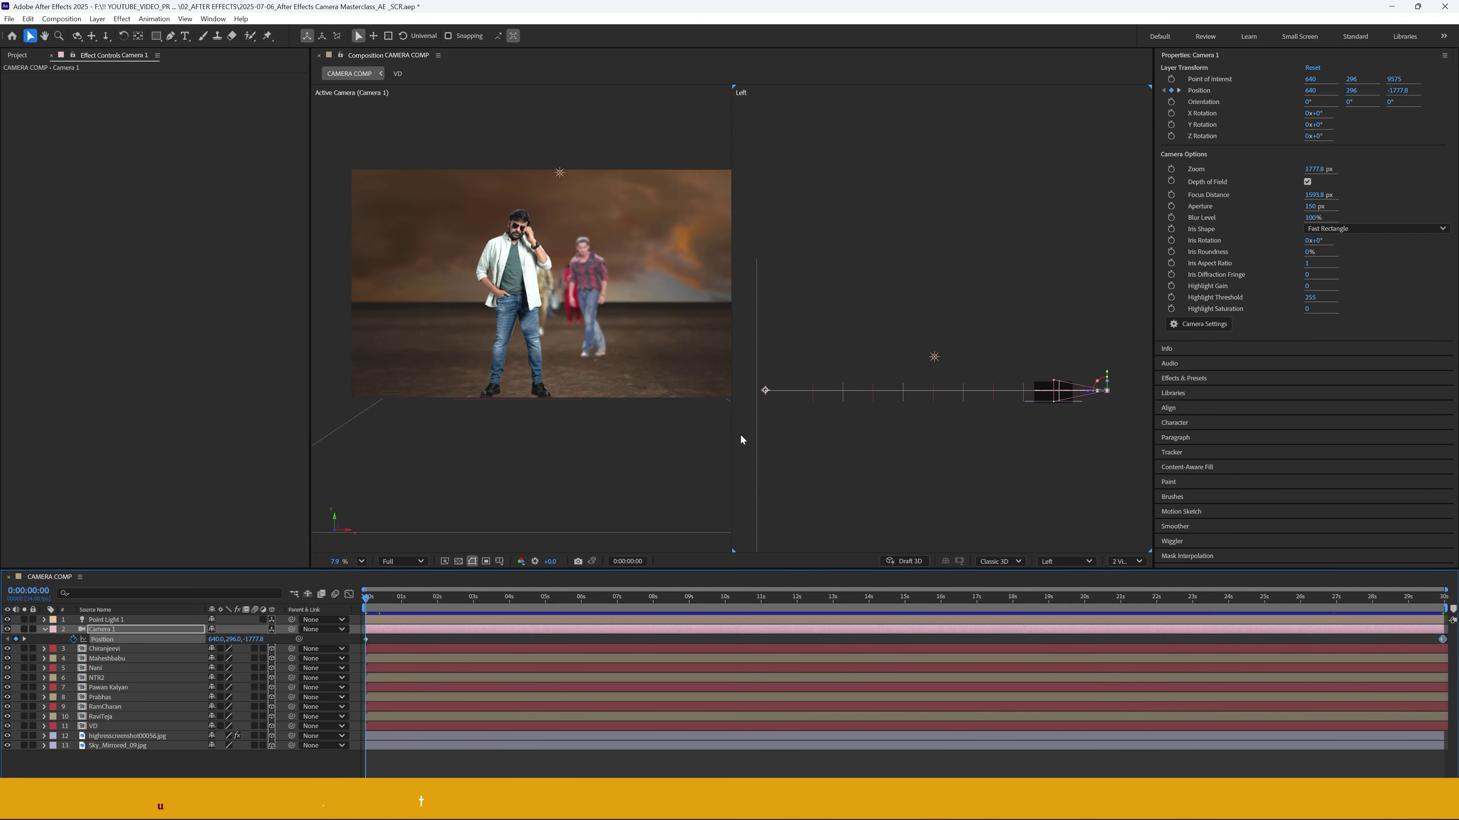
- Scrub and play the camera fly-through to check its height, then collapse Camera 1's properties
{"action": "left_click_drag", "start_coordinate": [376, 599], "coordinate": [591, 606]}
{"action": "left_click_drag", "start_coordinate": [438, 600], "coordinate": [391, 600]}
{"action": "key", "text": "space"}
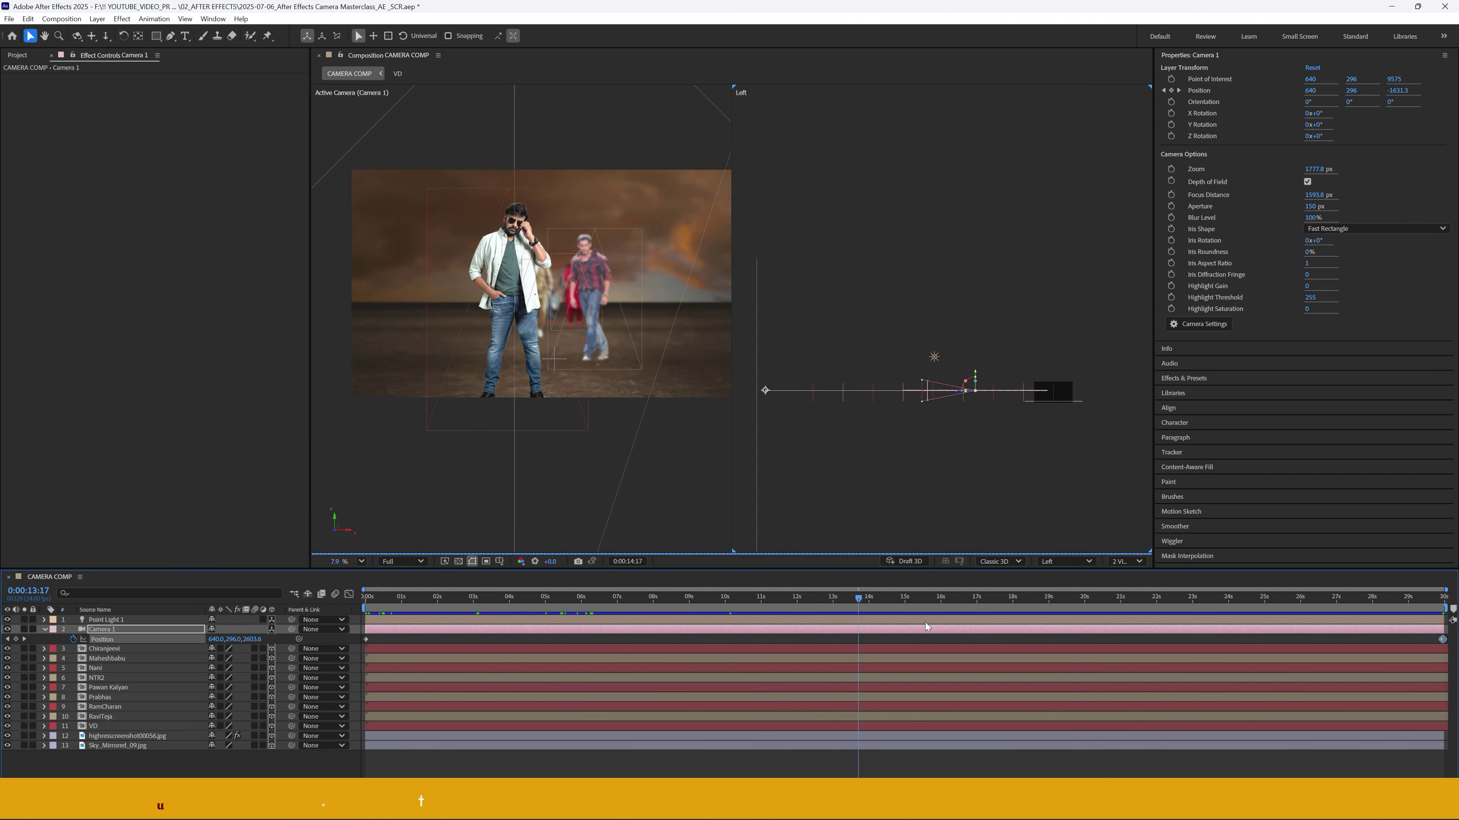
{"action": "key", "text": "space"}
{"action": "left_click", "coordinate": [187, 764]}
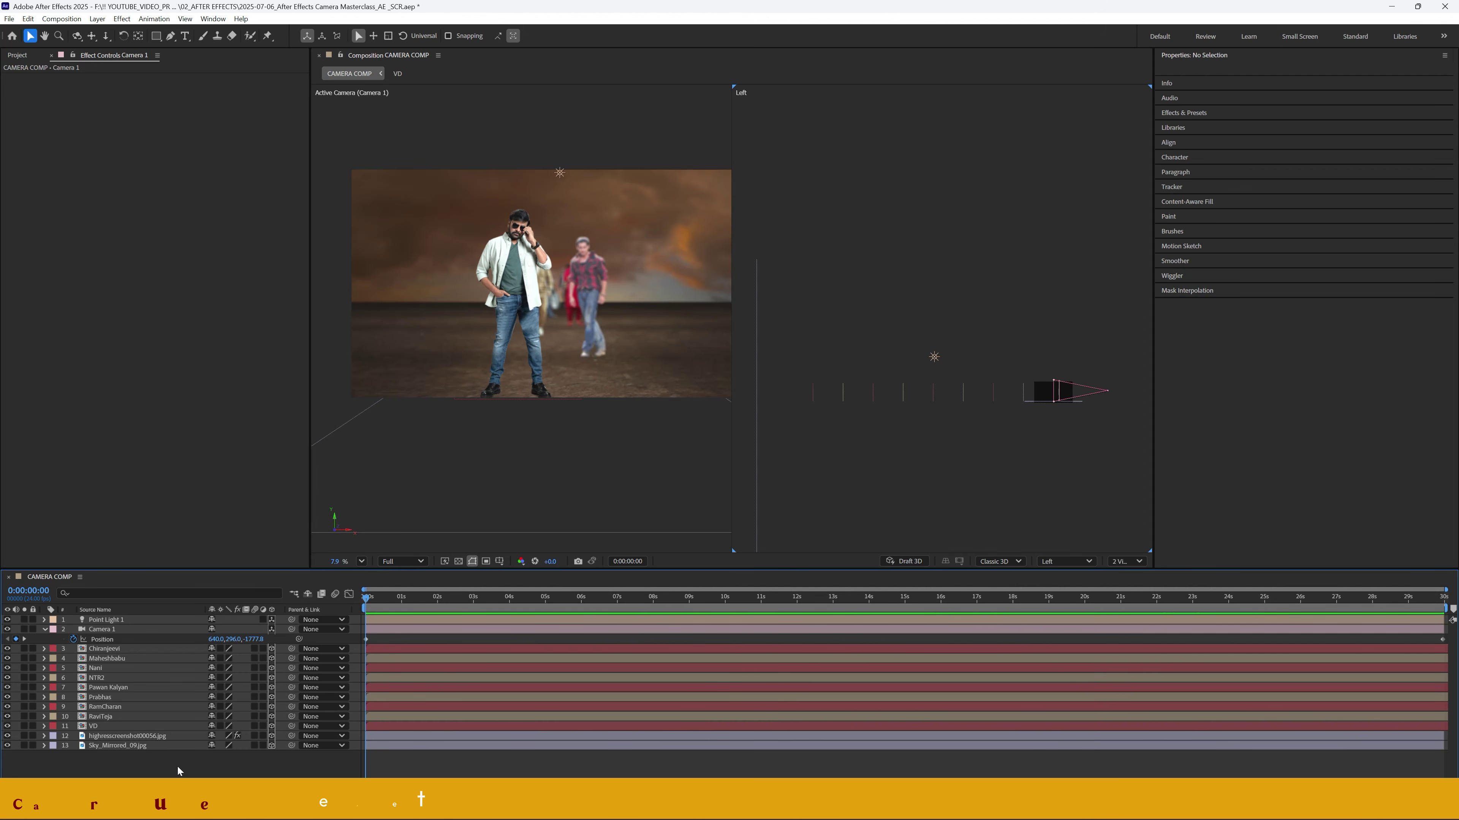
{"action": "left_click", "coordinate": [45, 630]}
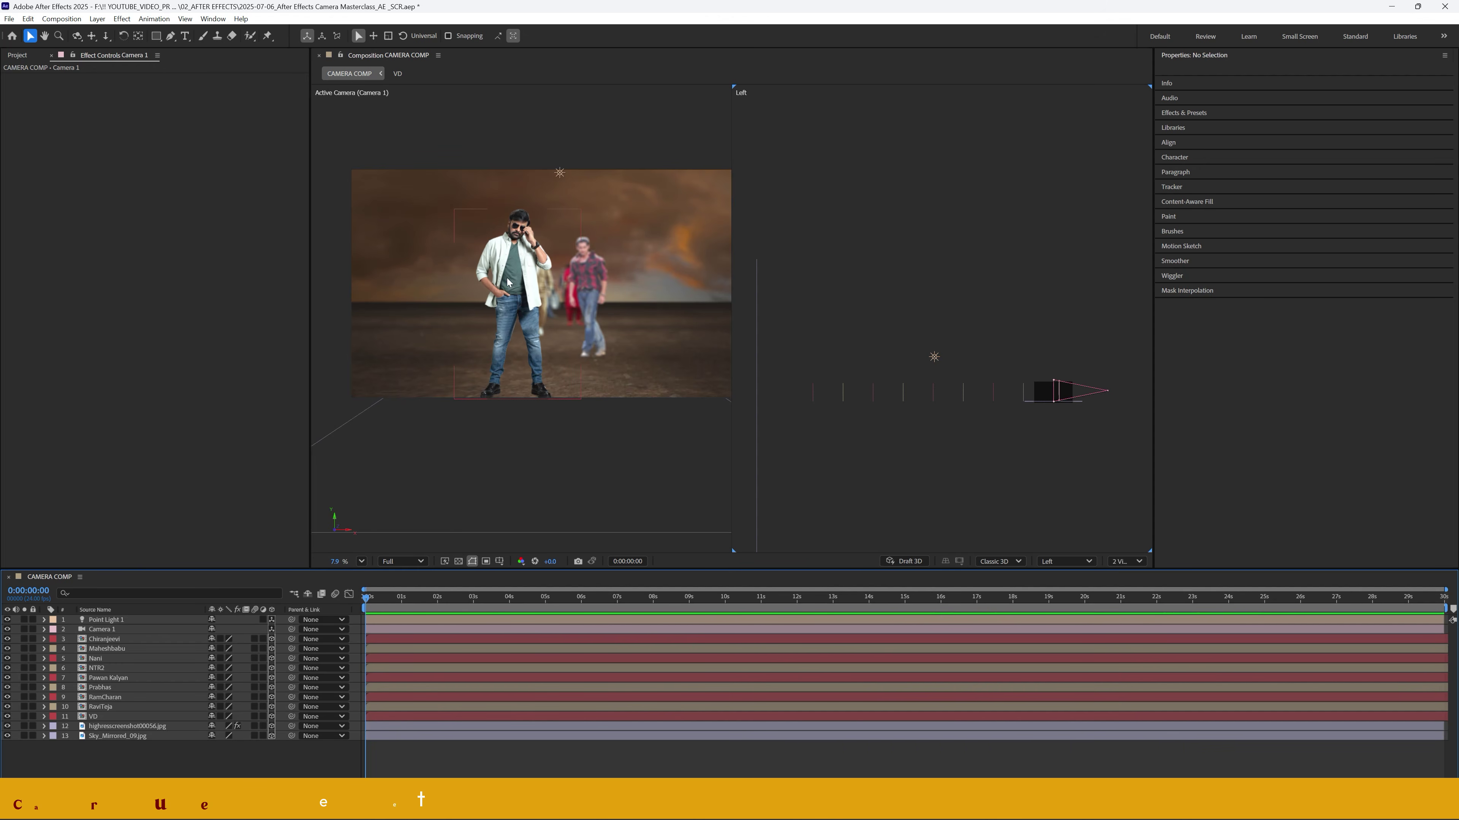
- Create a new text layer reading CHIRANJEEVI in CAMERA COMP
{"action": "scroll", "coordinate": [614, 280], "scroll_direction": "up", "scroll_amount": 3}
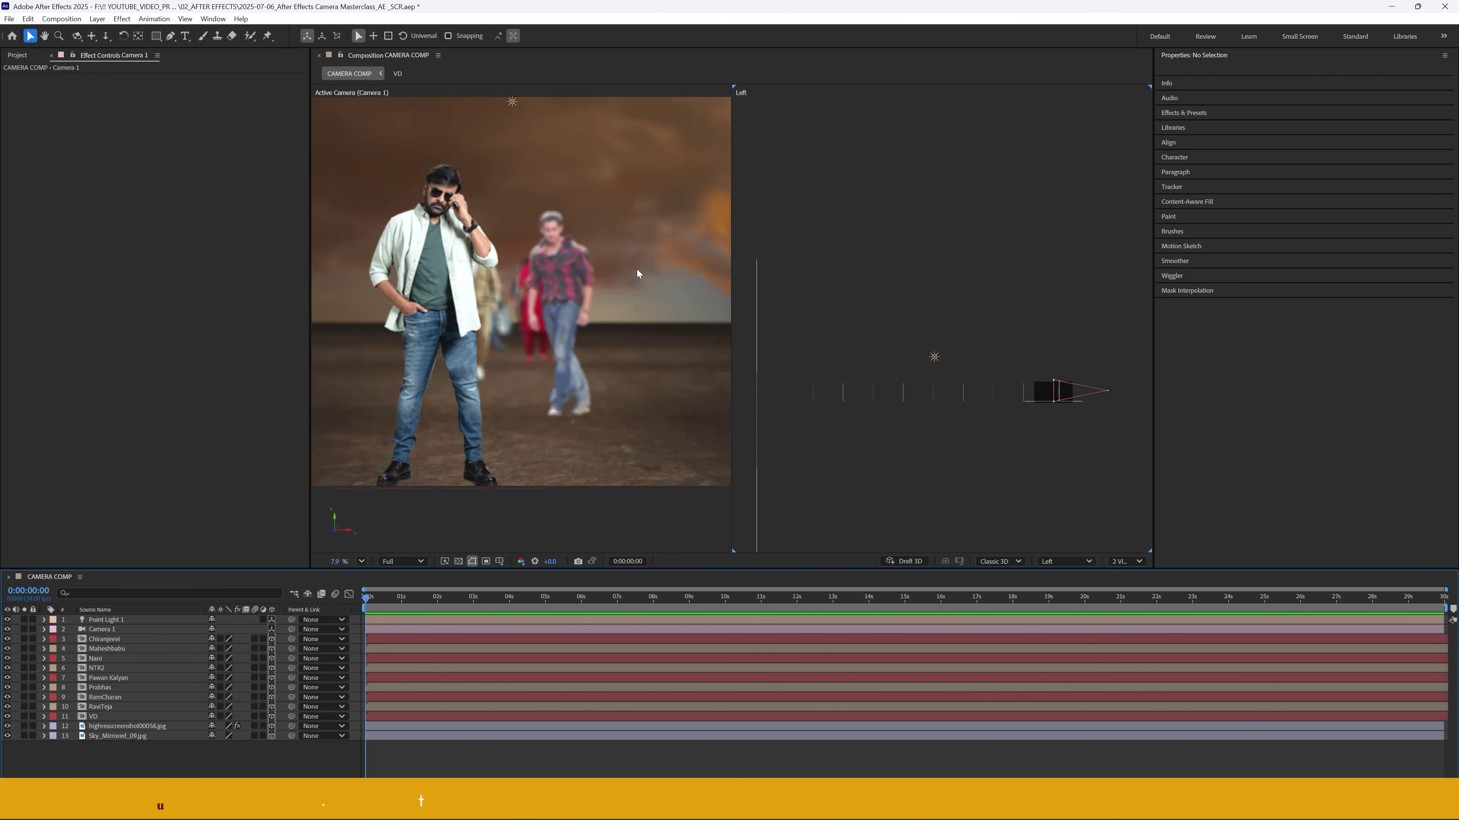
{"action": "scroll", "coordinate": [714, 328], "scroll_direction": "down", "scroll_amount": 3}
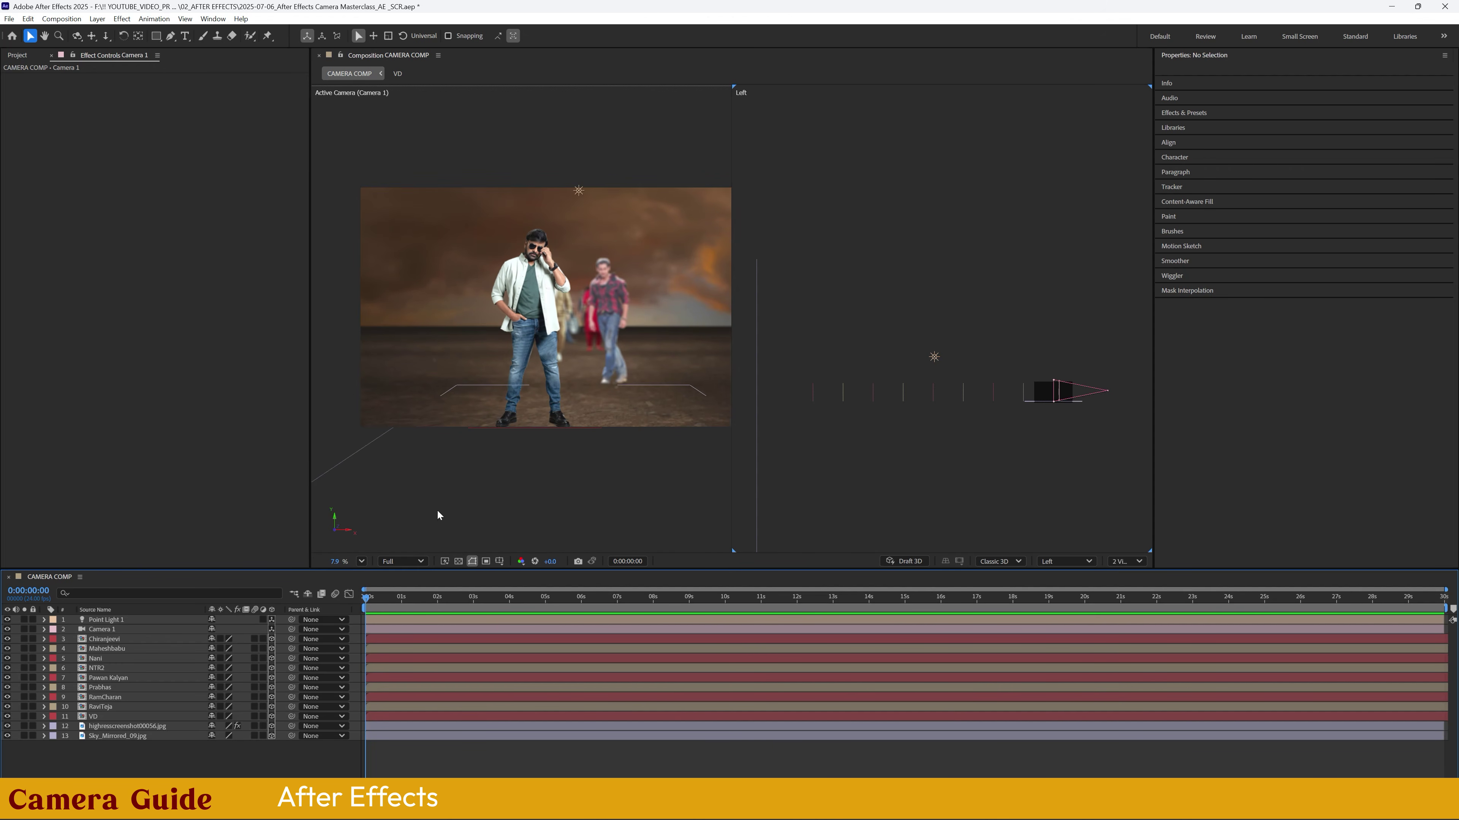
{"action": "scroll", "coordinate": [462, 495], "scroll_direction": "down", "scroll_amount": 2}
{"action": "scroll", "coordinate": [480, 495], "scroll_direction": "up", "scroll_amount": 4}
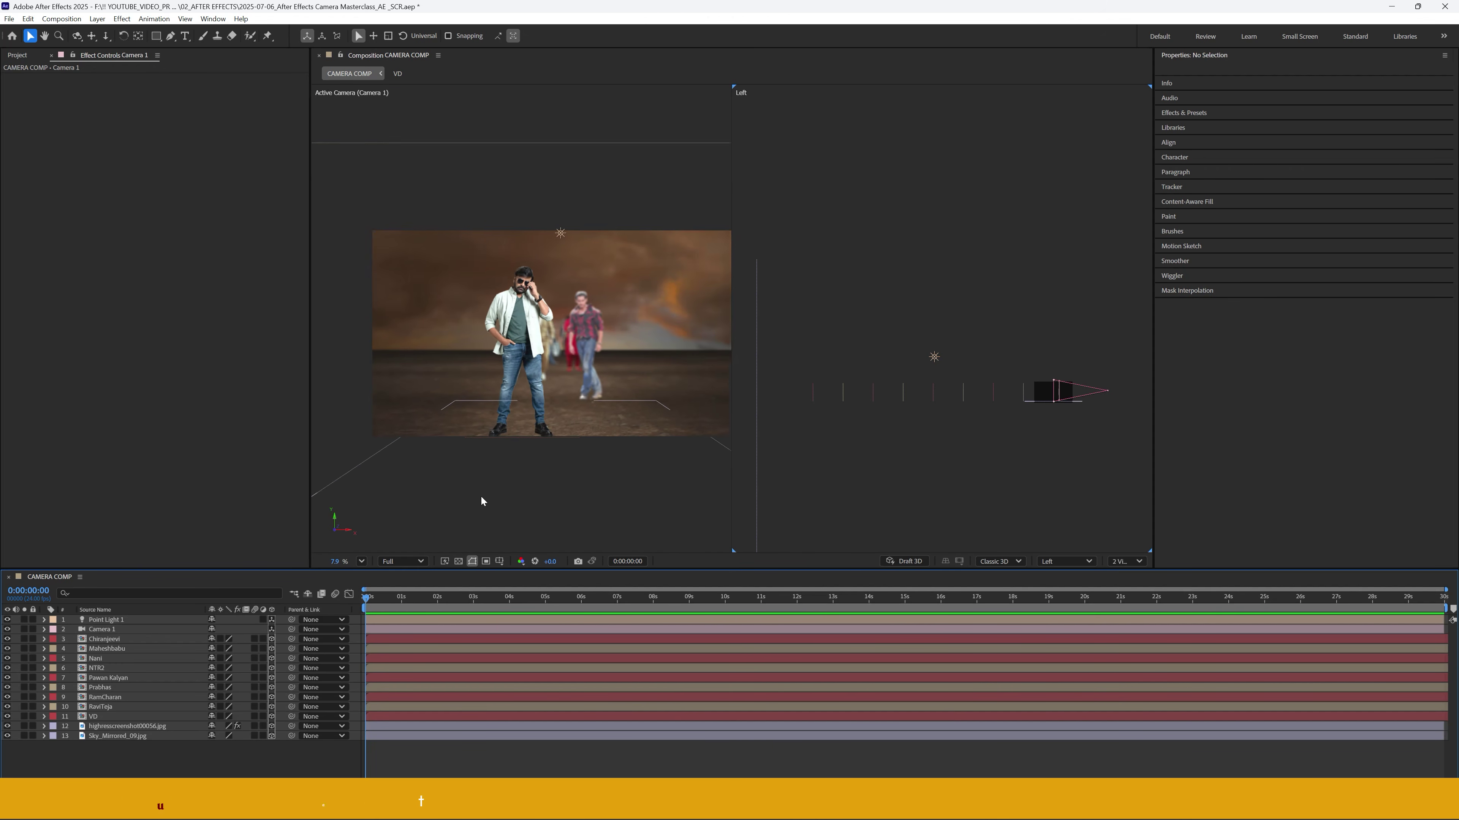
{"action": "right_click", "coordinate": [226, 749]}
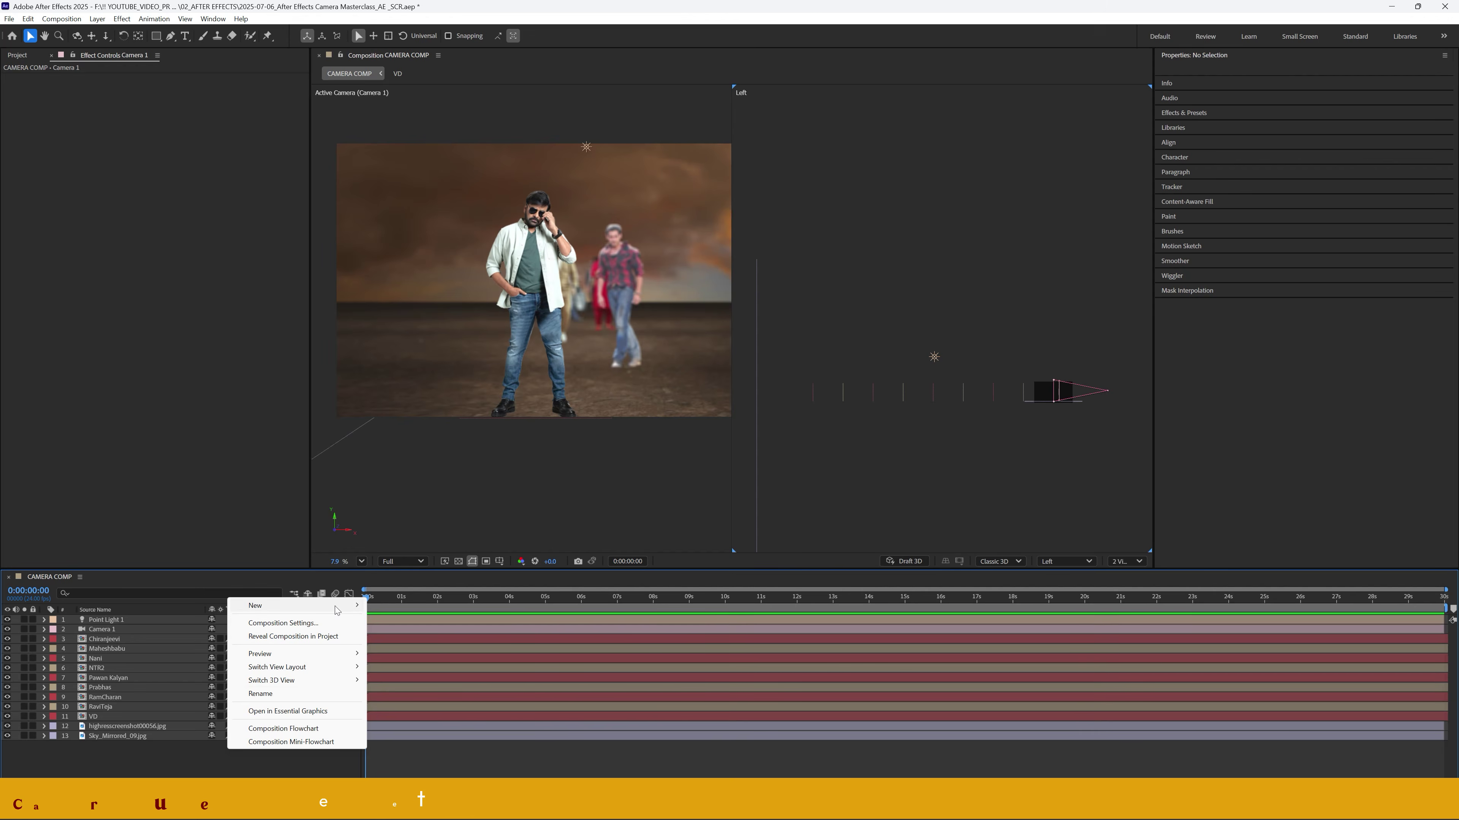
{"action": "mouse_move", "coordinate": [351, 605]}
{"action": "left_click", "coordinate": [391, 623]}
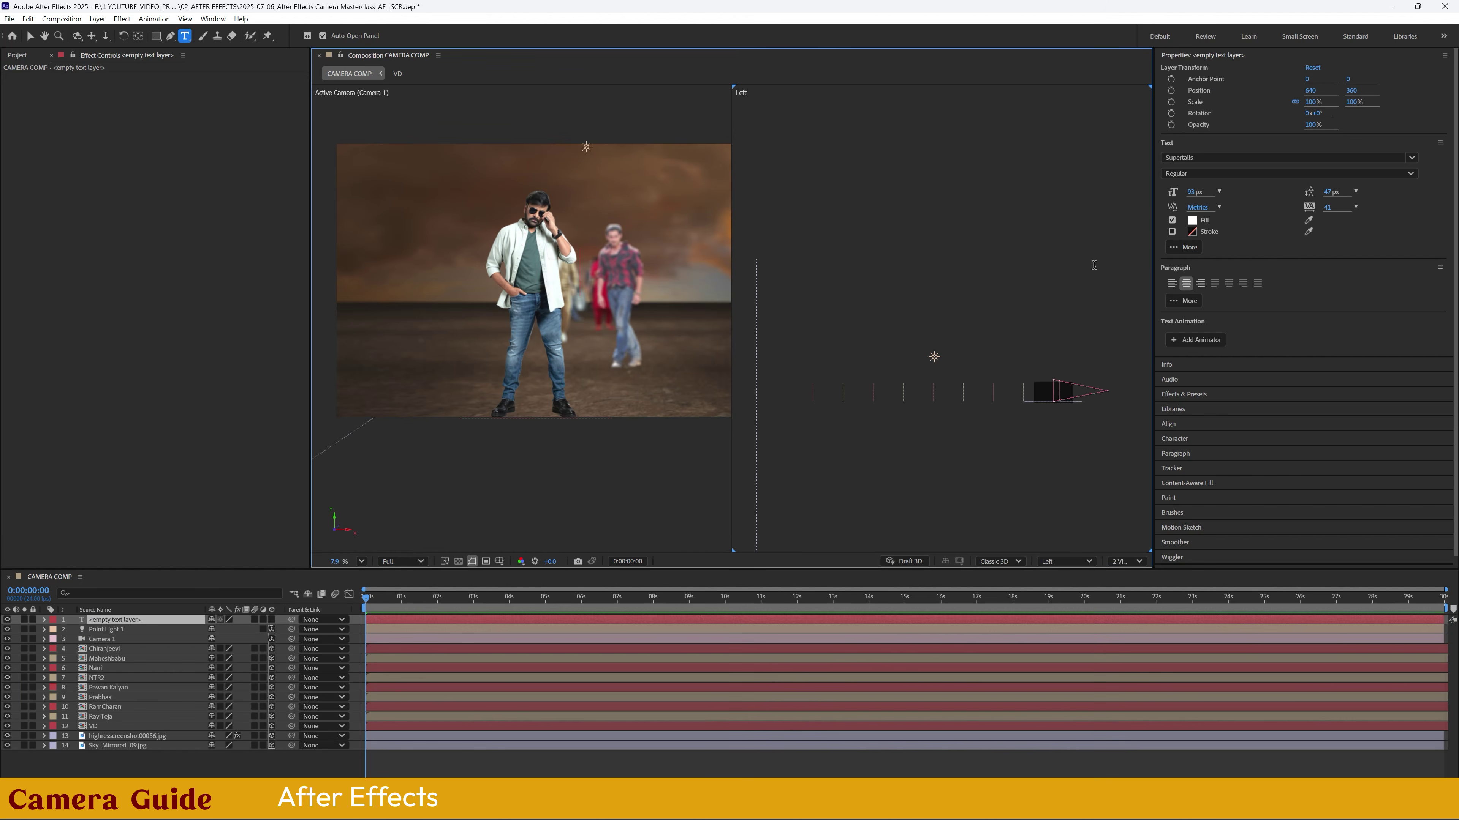
{"action": "type", "text": "CHIRAN"}
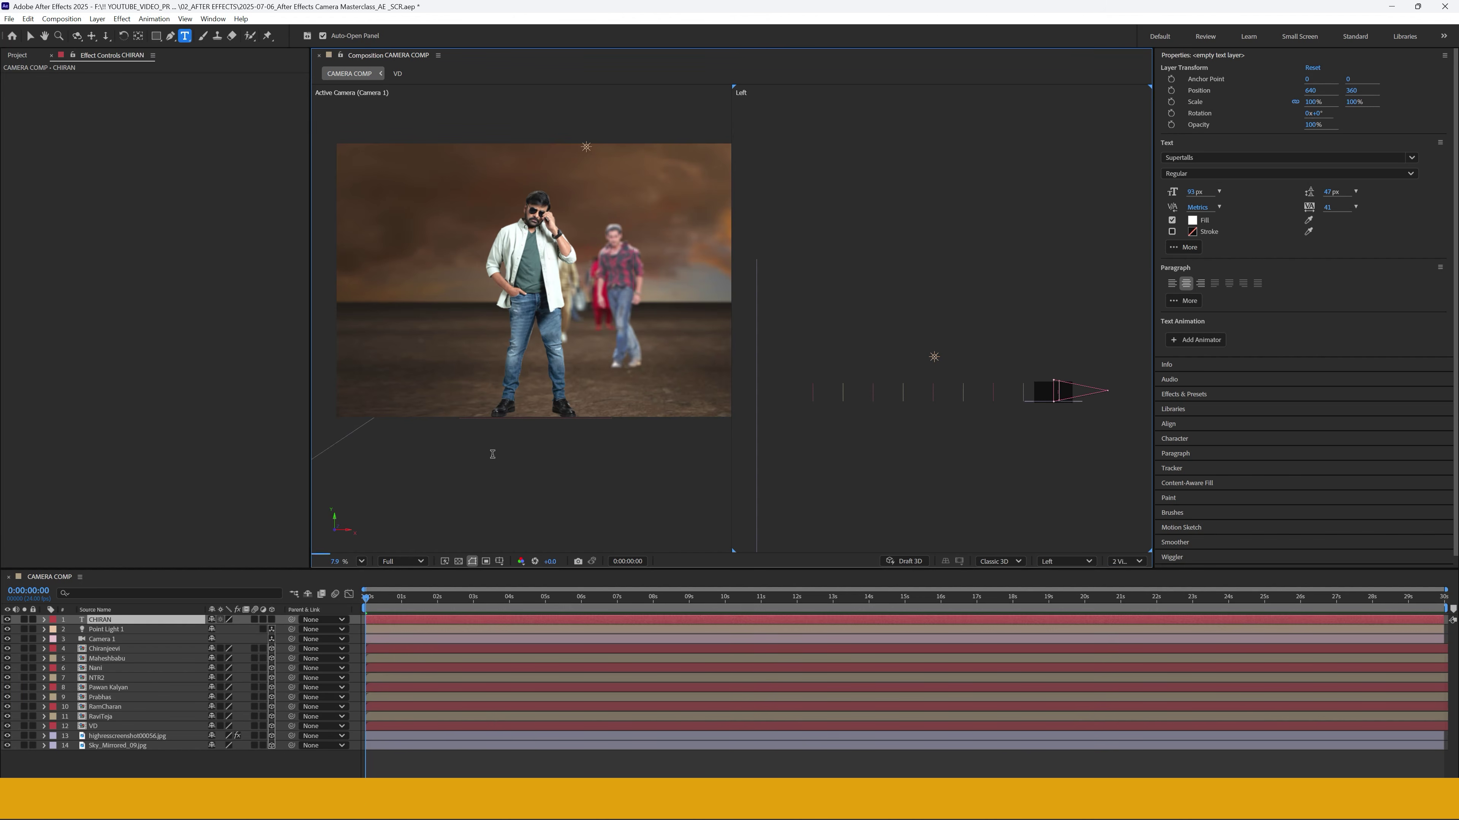
{"action": "type", "text": "JEEVI"}
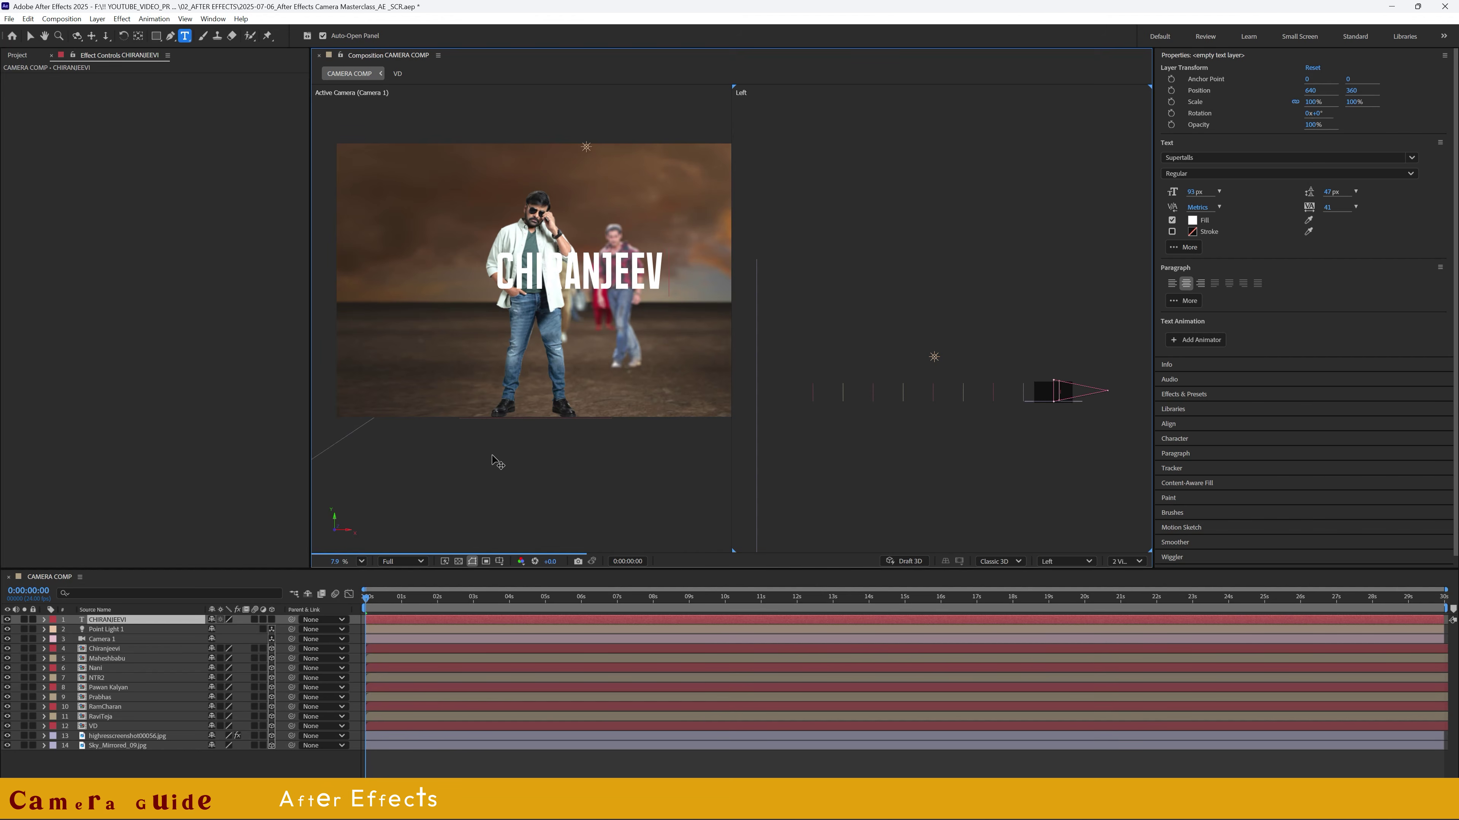
{"action": "left_click", "coordinate": [175, 757]}
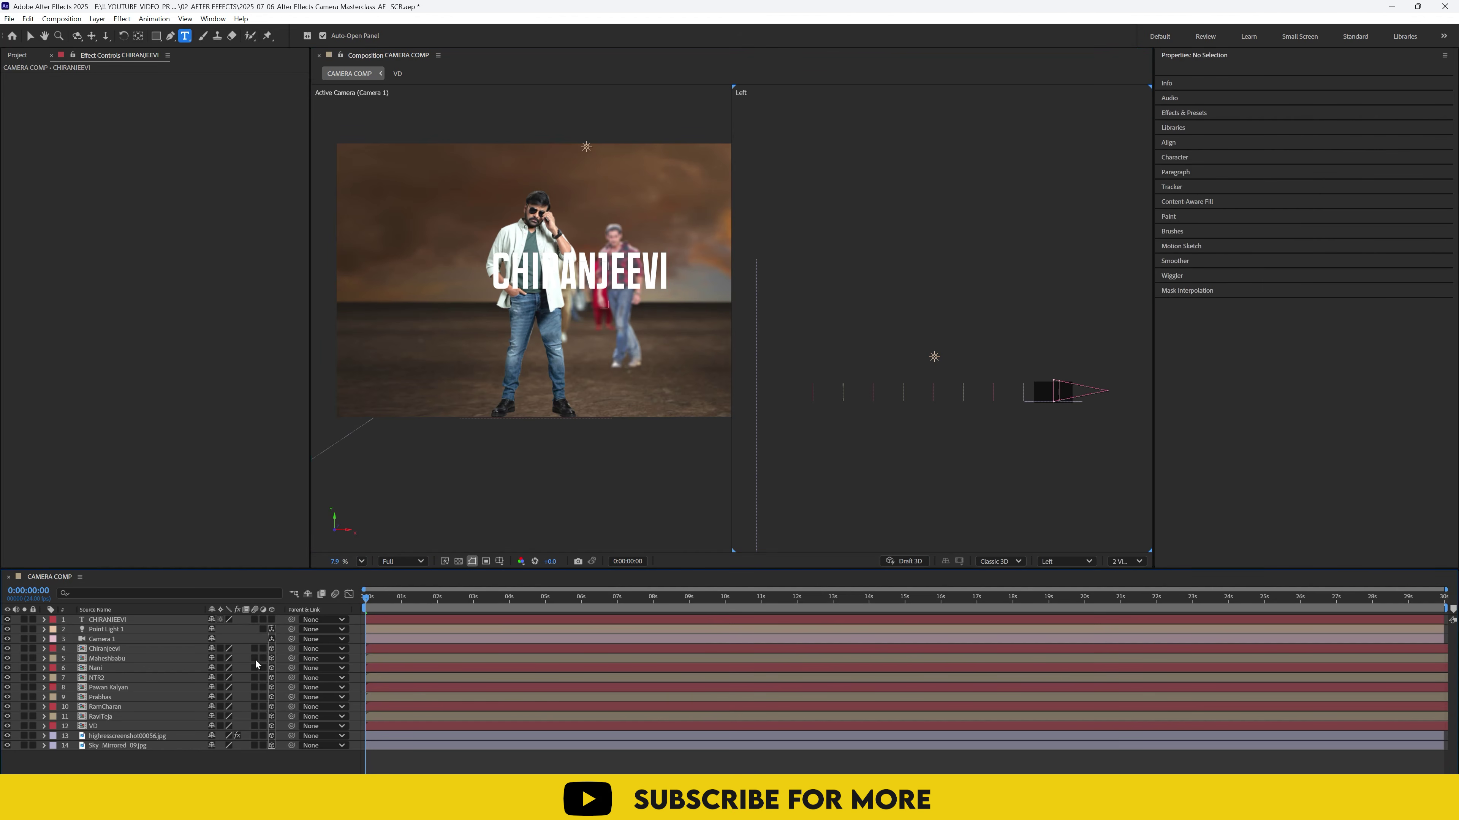
- Make the CHIRANJEEVI text layer 3D and place it behind the front character at about 494, 246, 77.9
{"action": "left_click", "coordinate": [131, 620]}
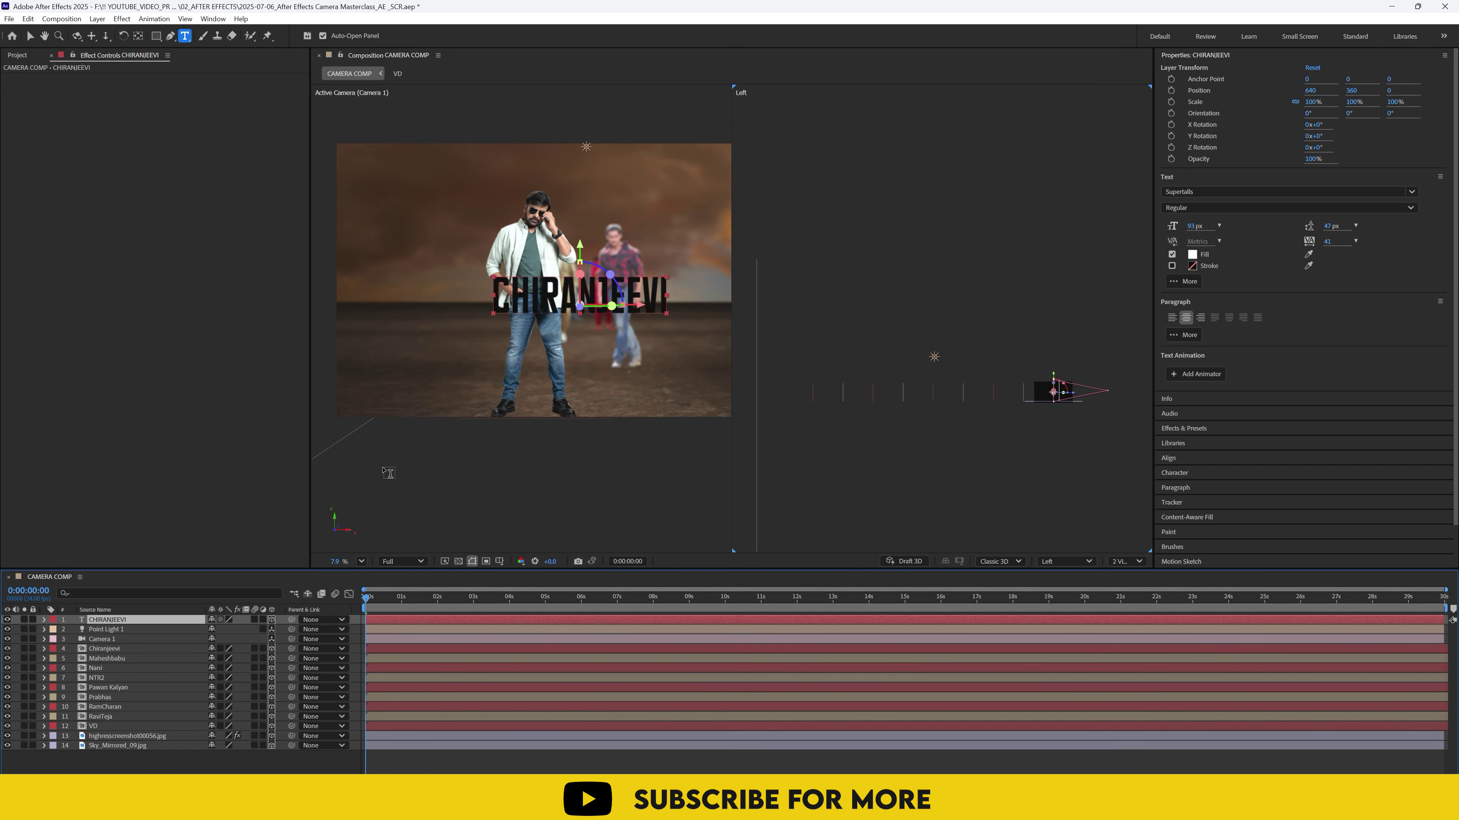
{"action": "left_click", "coordinate": [31, 36]}
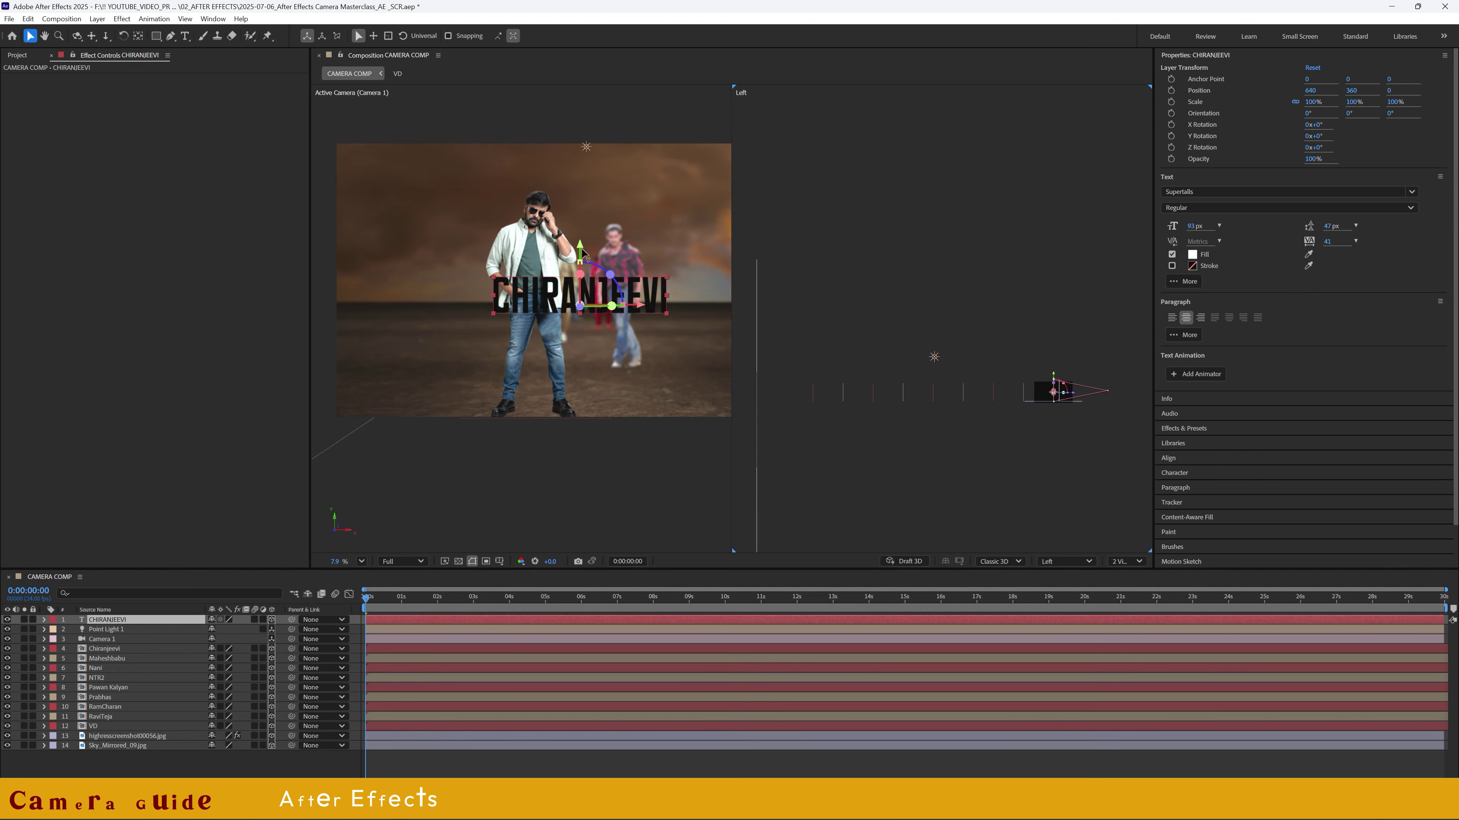
{"action": "left_click_drag", "start_coordinate": [642, 306], "coordinate": [450, 303]}
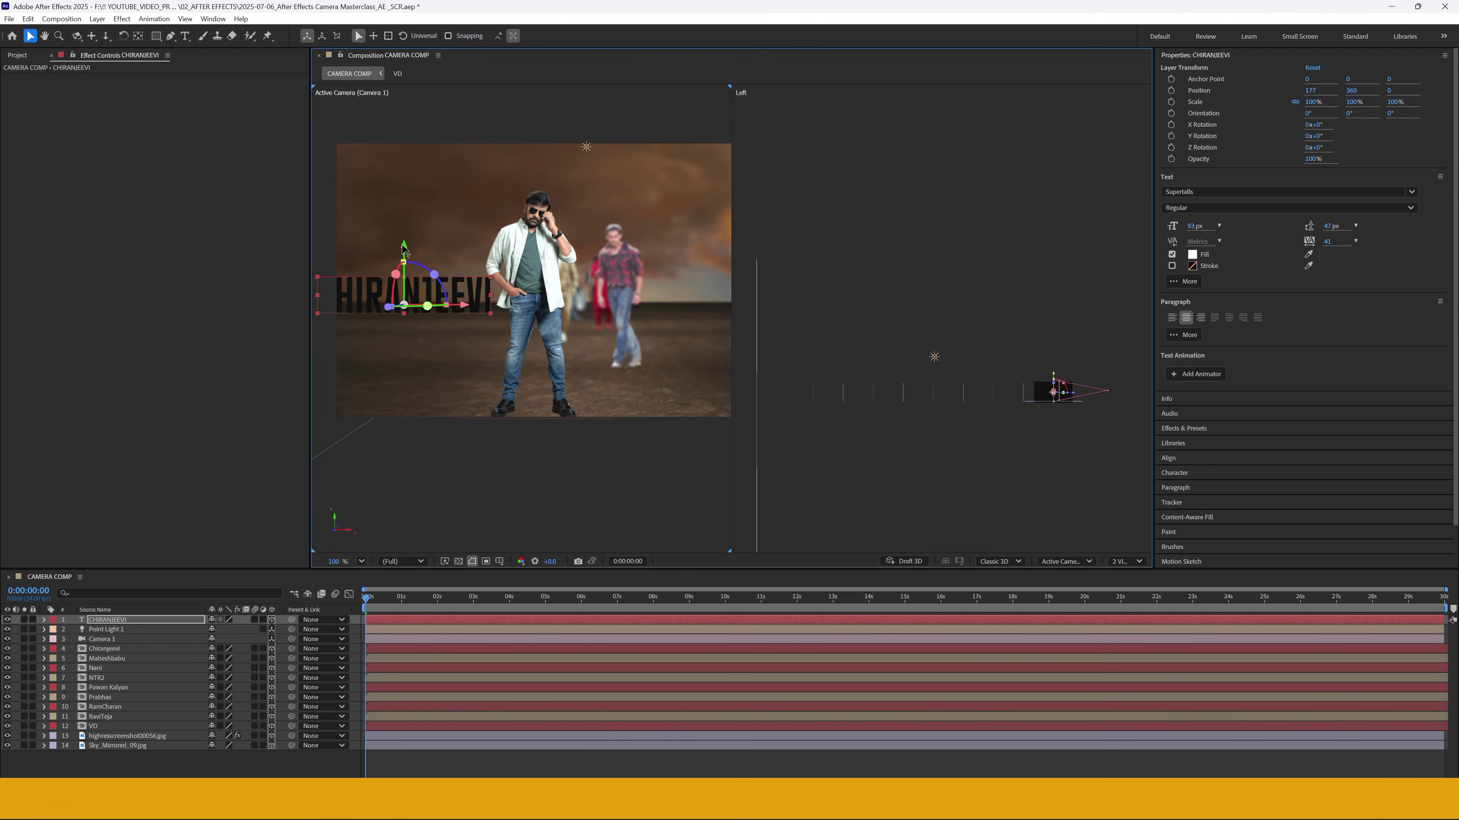
{"action": "left_click_drag", "start_coordinate": [408, 206], "coordinate": [408, 164]}
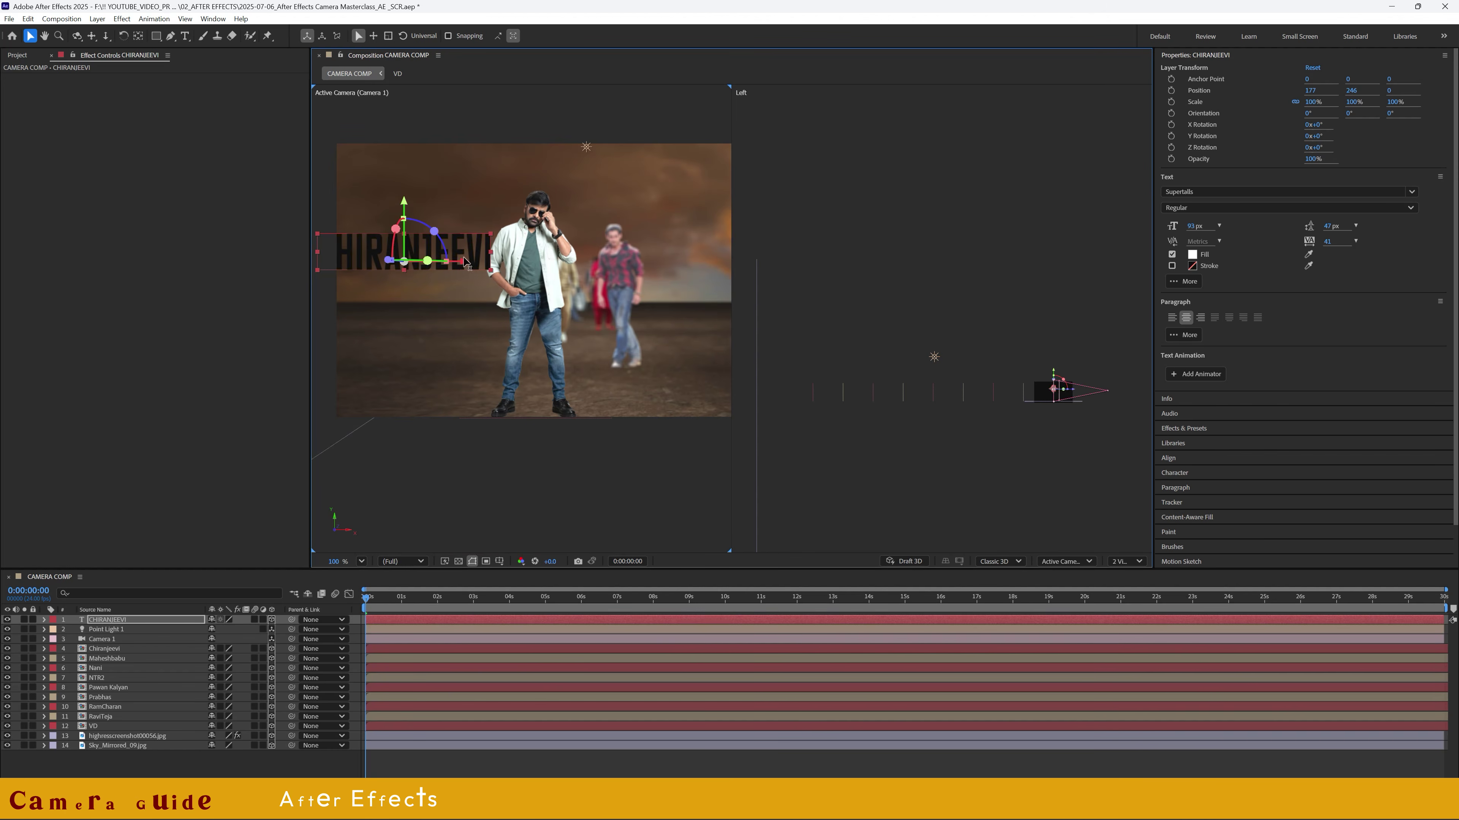
{"action": "left_click_drag", "start_coordinate": [554, 275], "coordinate": [617, 275]}
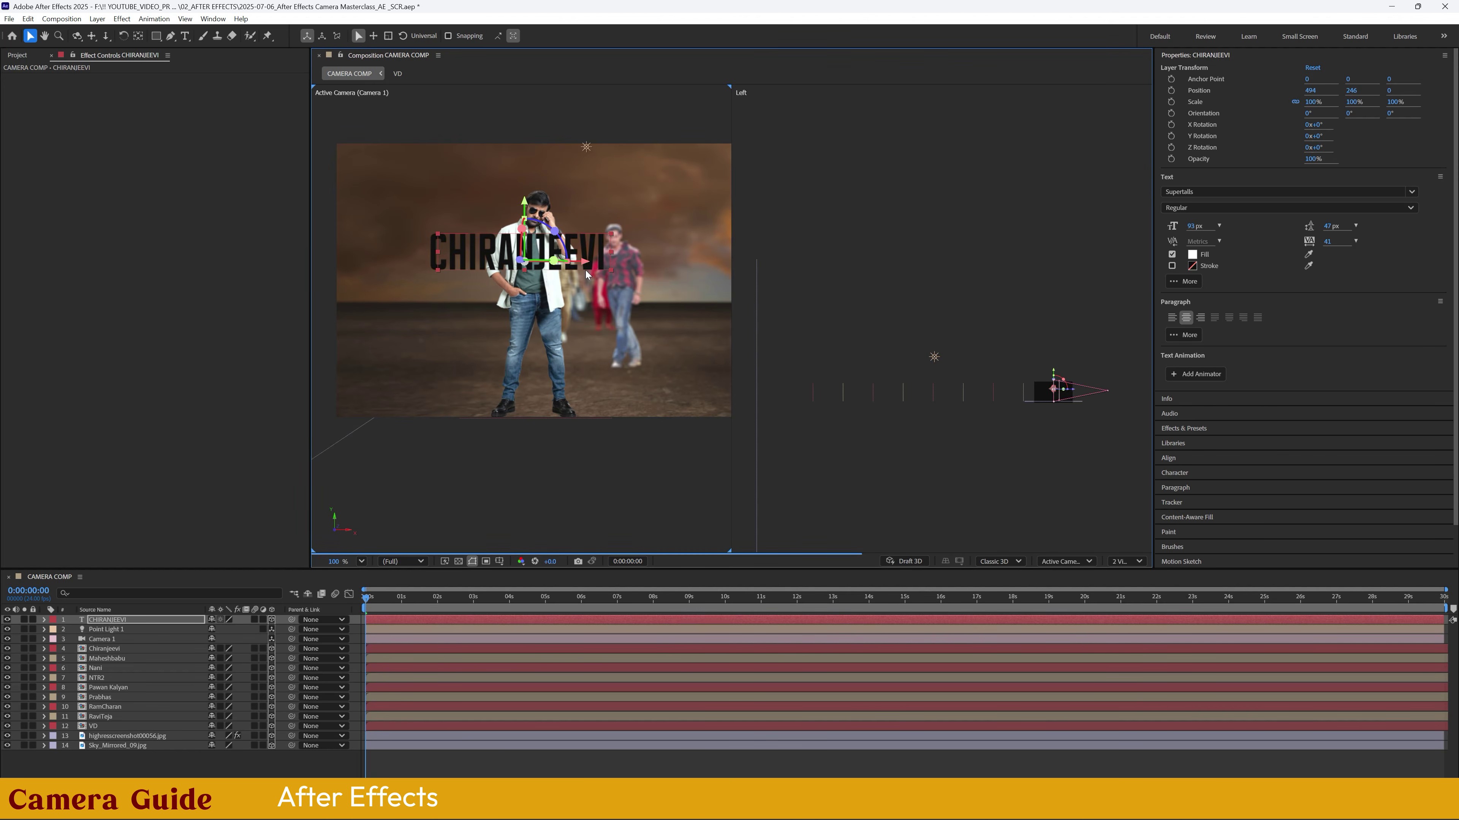
{"action": "mouse_move", "coordinate": [521, 260]}
{"action": "left_mouse_down"}
{"action": "mouse_move", "coordinate": [549, 278]}
{"action": "mouse_move", "coordinate": [523, 263]}
{"action": "left_mouse_up"}
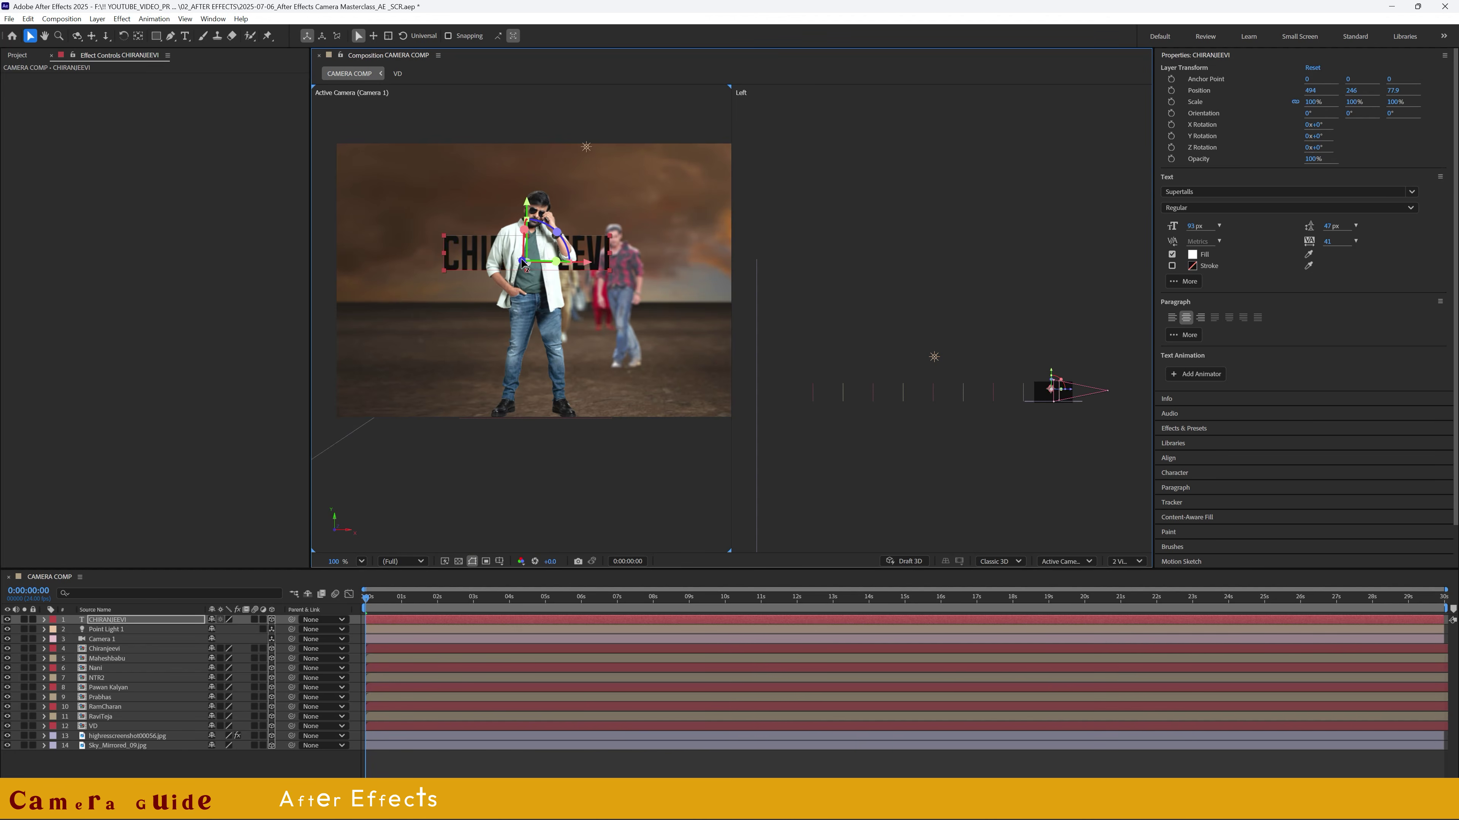
- Scrub through the fly-through to review the CHIRANJEEVI text in the scene and return to the first frame
{"action": "left_click", "coordinate": [183, 771]}
{"action": "left_click_drag", "start_coordinate": [405, 599], "coordinate": [713, 619]}
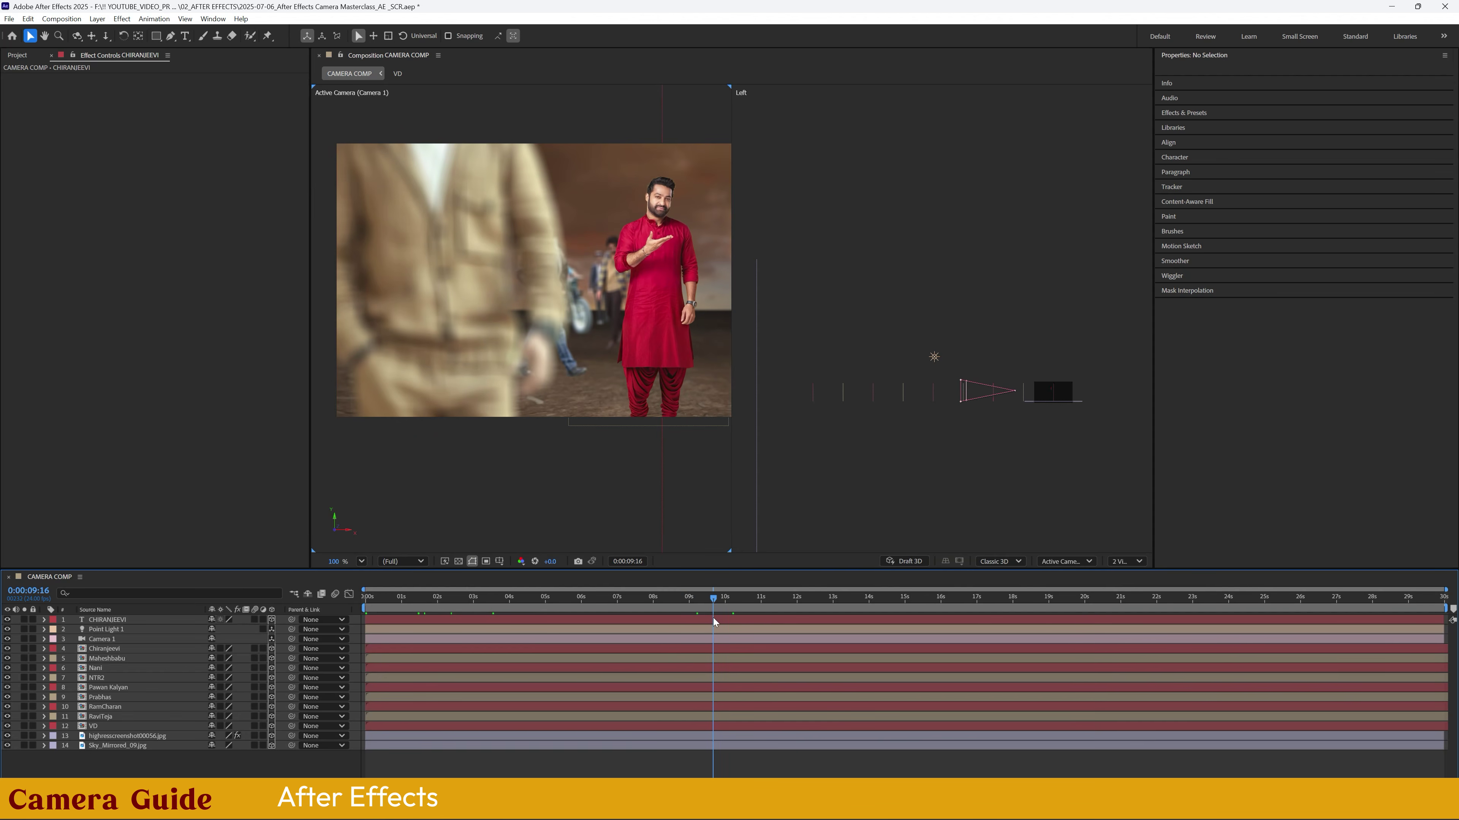
{"action": "key", "text": "Home"}
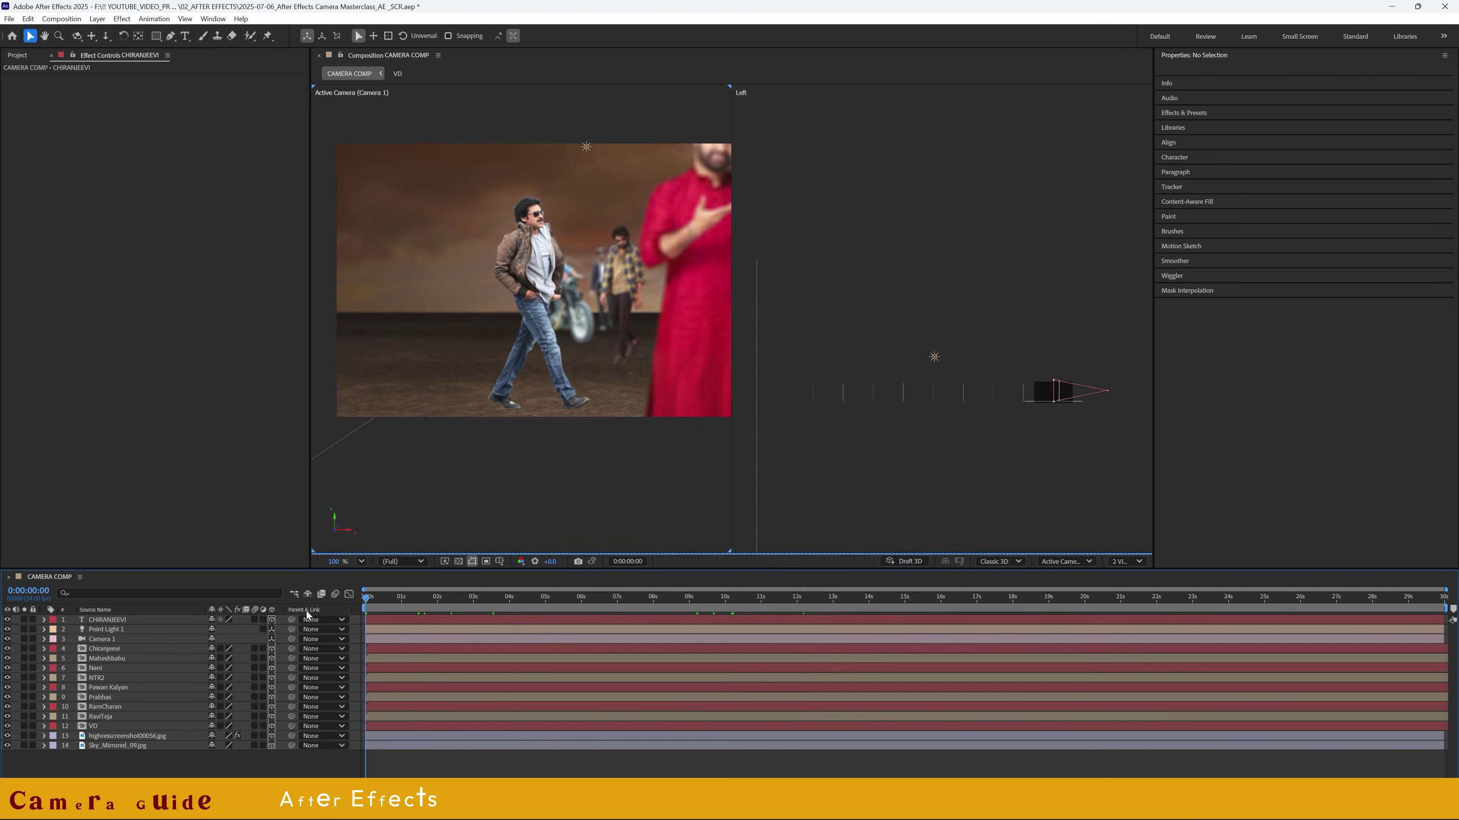
{"action": "left_click", "coordinate": [101, 621]}
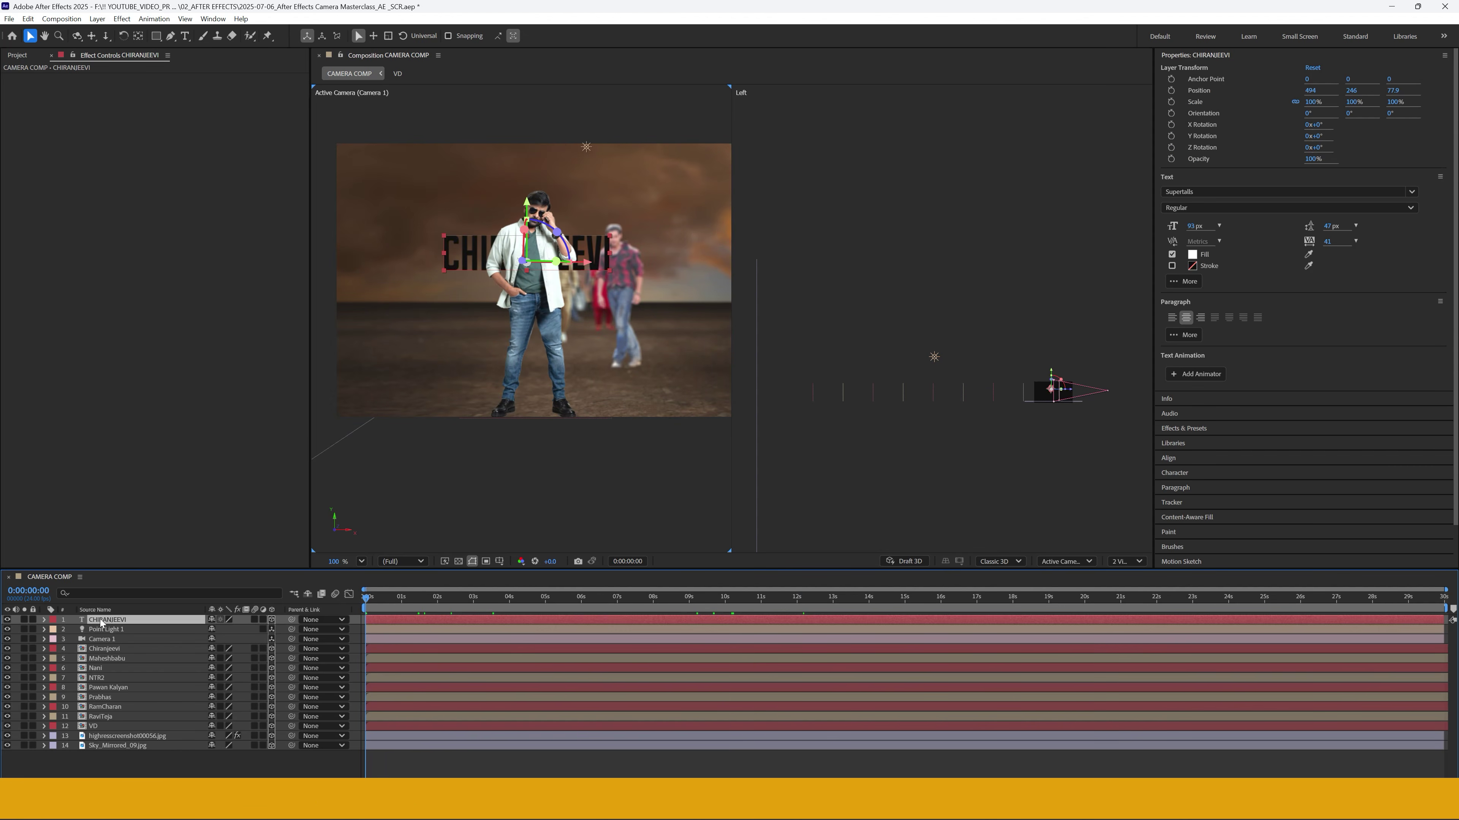
{"action": "left_click", "coordinate": [174, 770]}
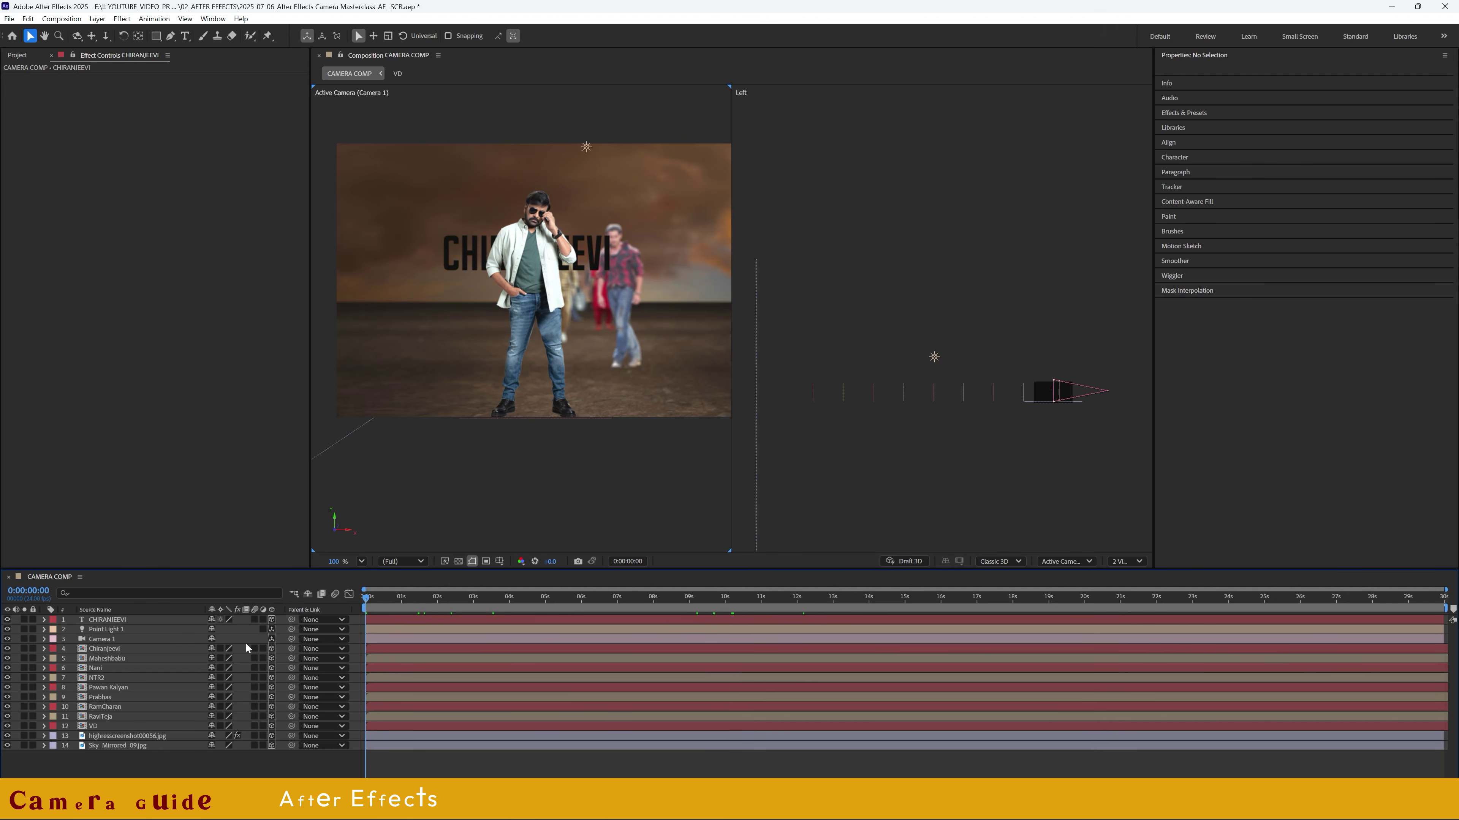
- Cut the CHIRANJEEVI text layer from CAMERA COMP and paste it into the Chiranjeevi precomp
{"action": "left_click", "coordinate": [119, 624]}
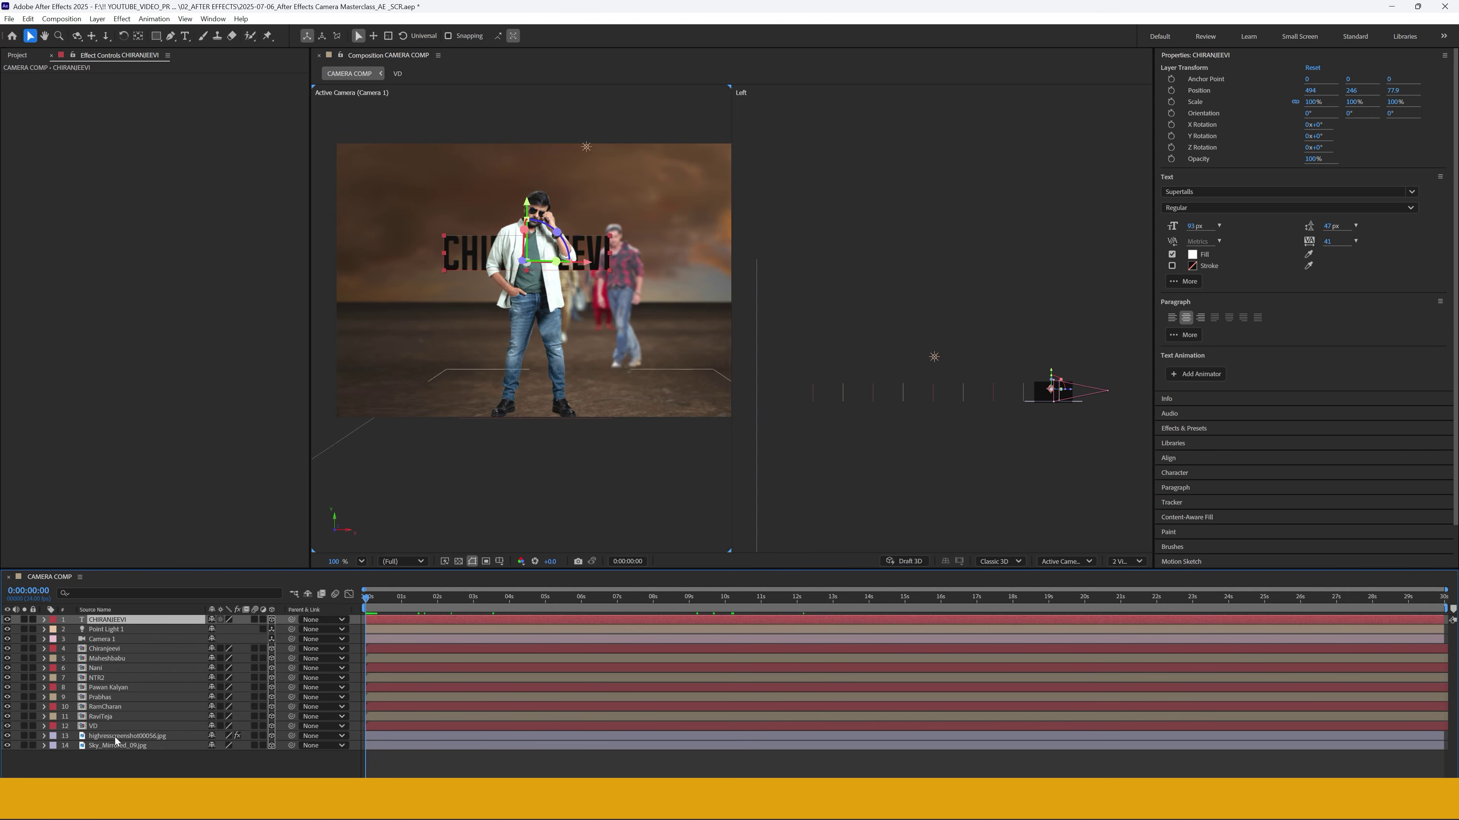
{"action": "left_click", "coordinate": [405, 490]}
{"action": "key", "text": "Delete"}
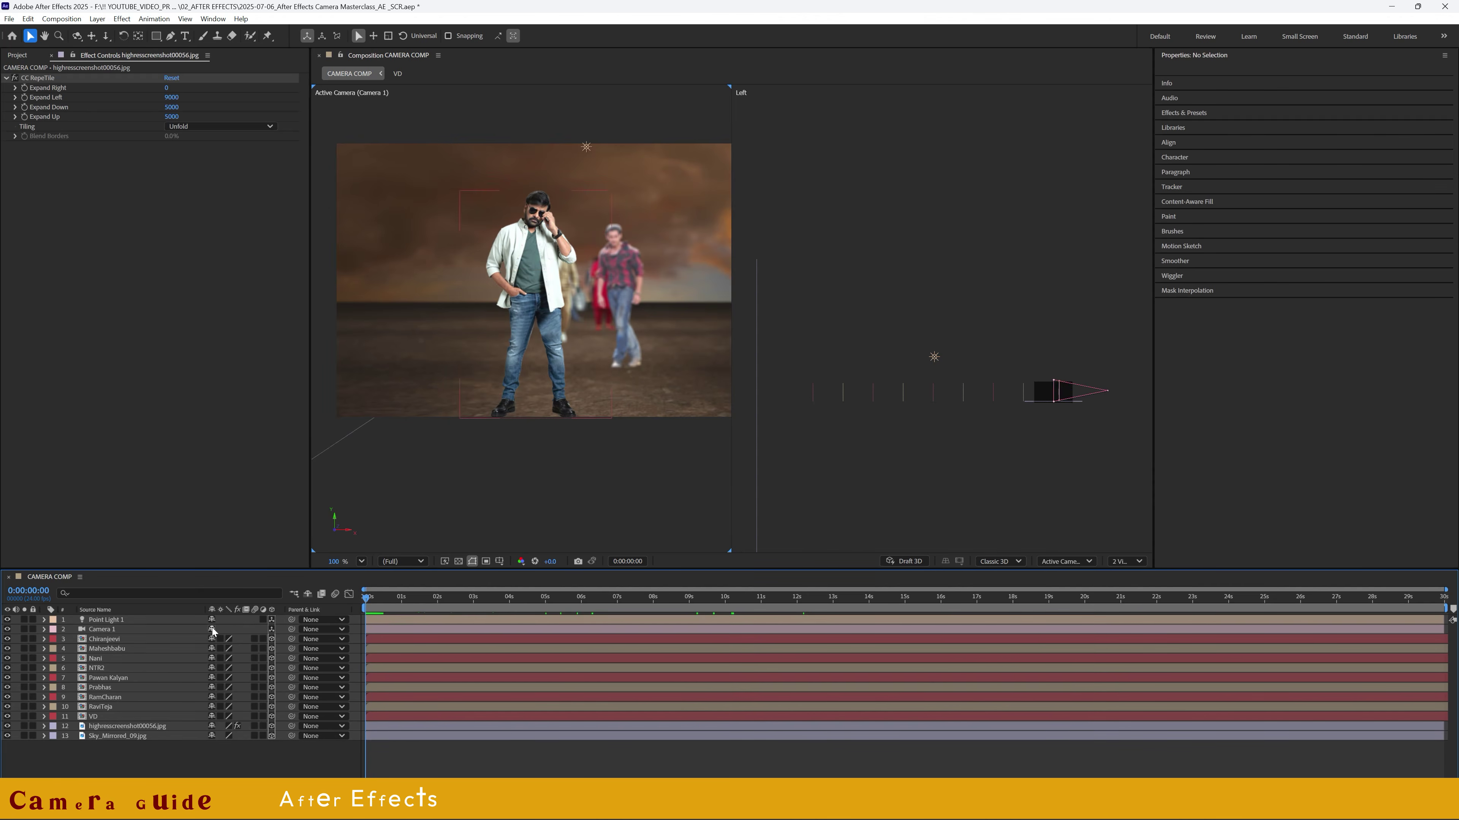
{"action": "key", "text": "ctrl+z"}
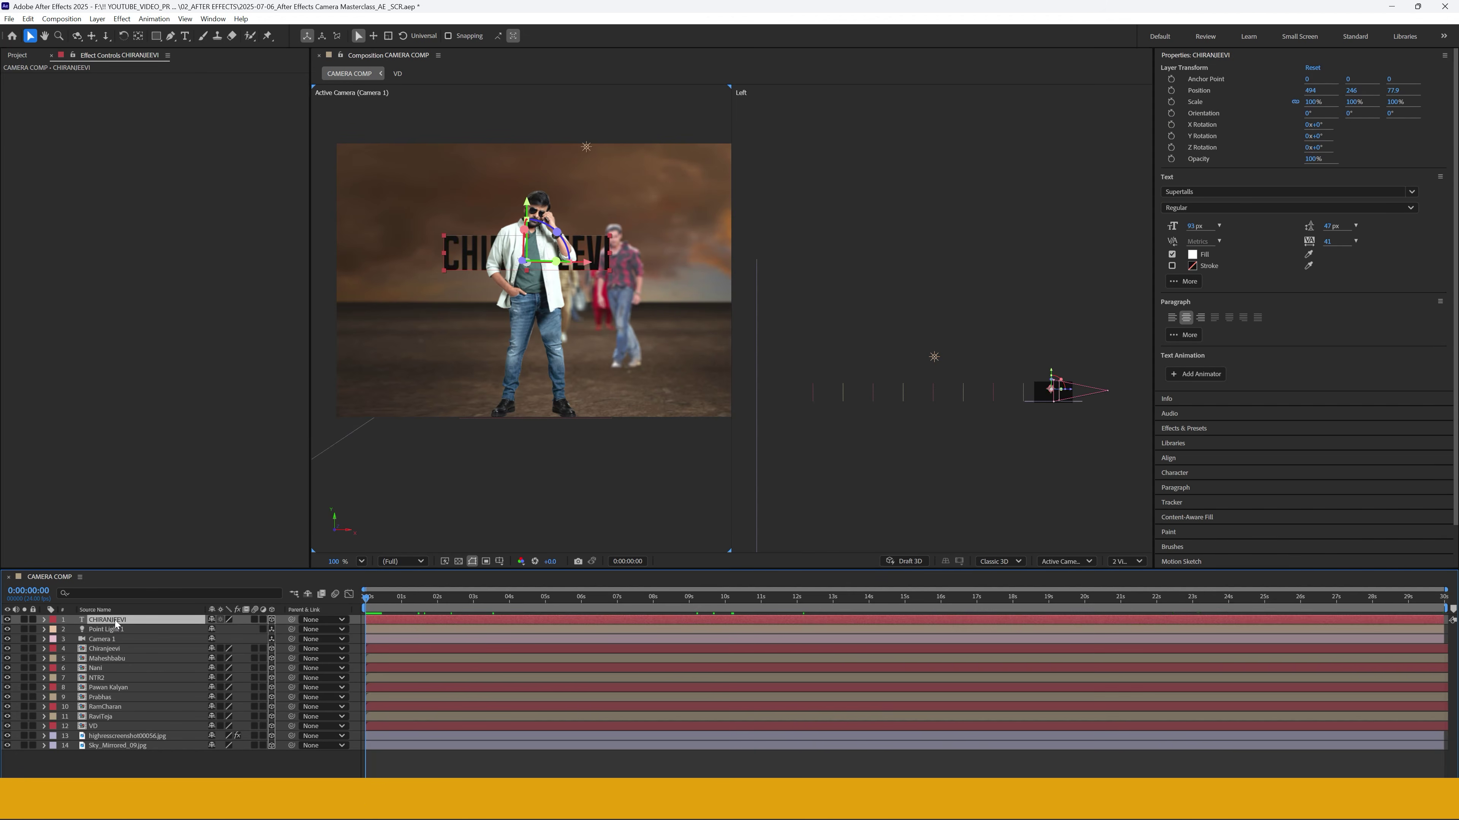
{"action": "key", "text": "Delete"}
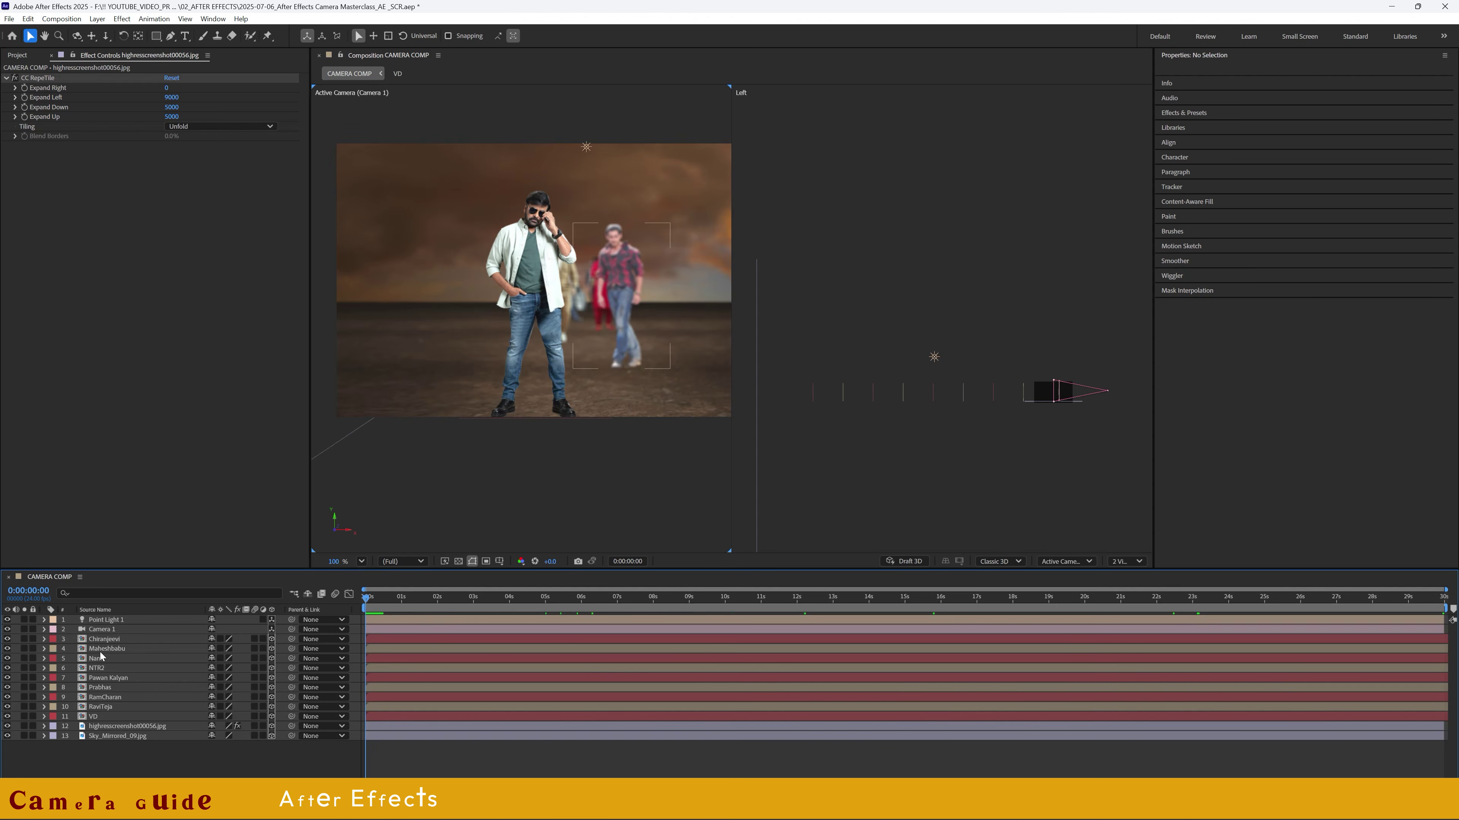
{"action": "double_click", "coordinate": [106, 639]}
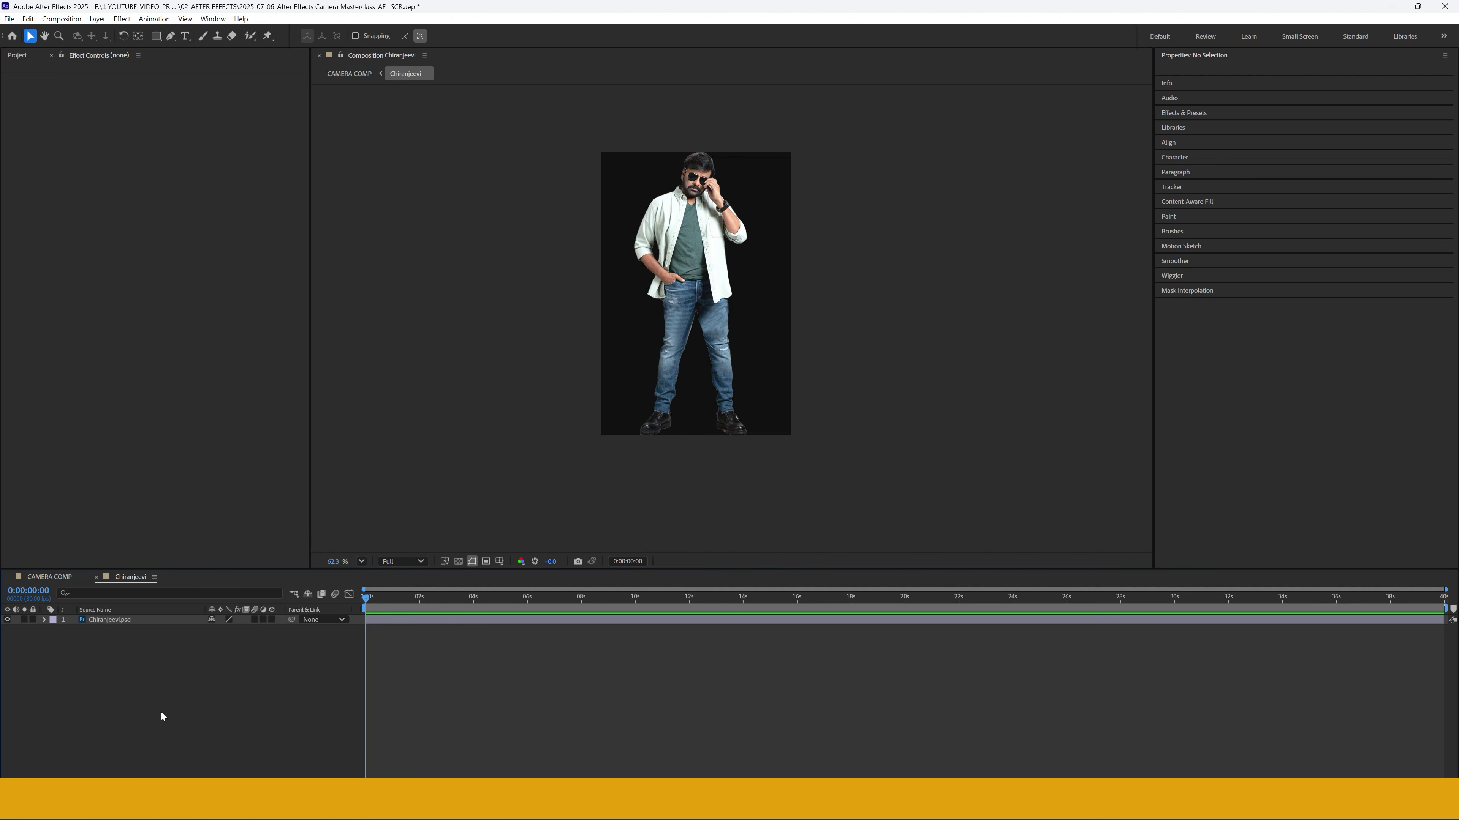
{"action": "key", "text": "ctrl+v"}
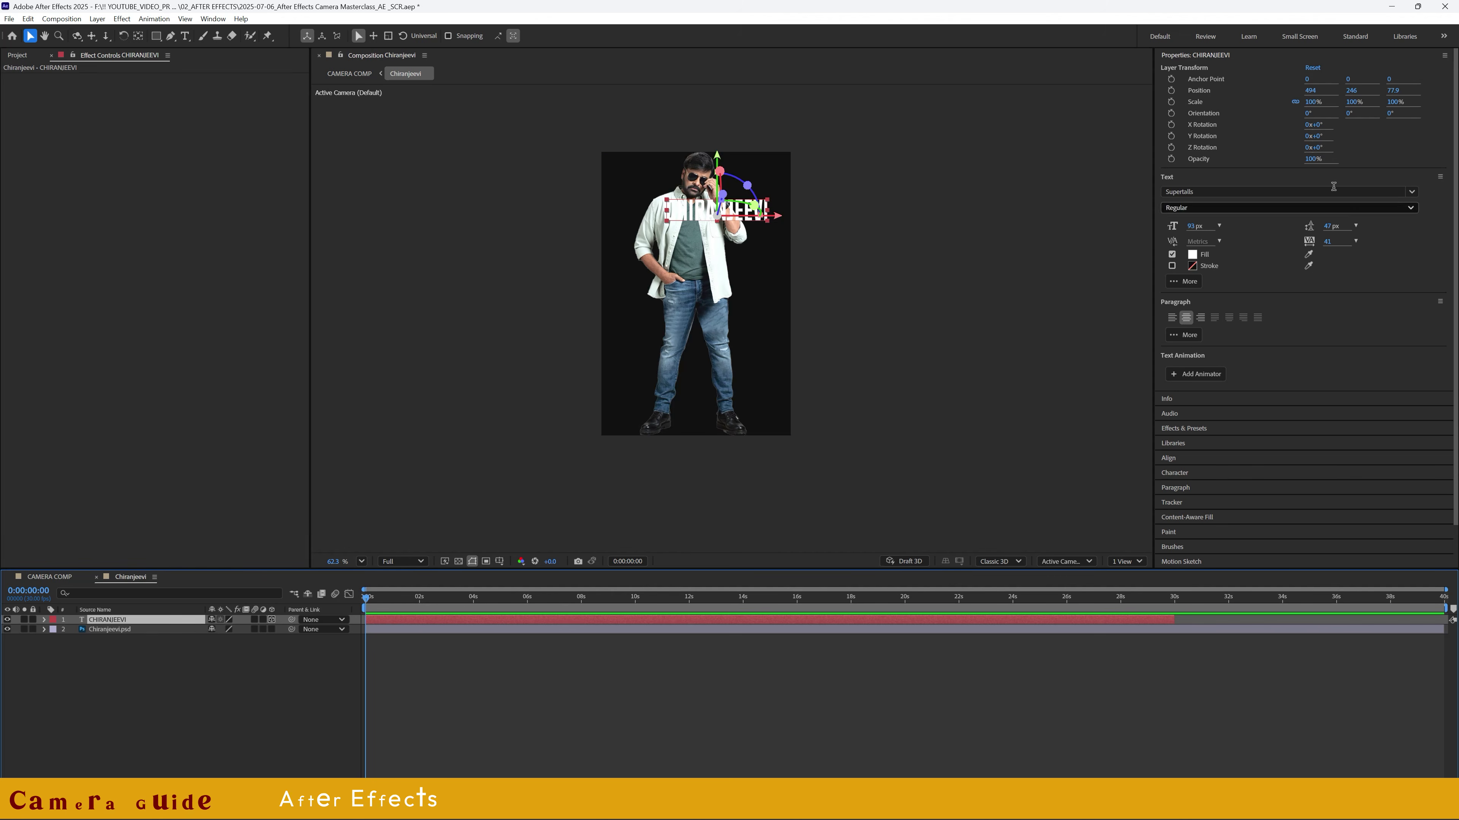
- Enlarge the CHIRANJEEVI text to about 158 px and position it behind the figure at X about 392, with its layer beneath Chiranjeevi.psd
{"action": "left_click_drag", "start_coordinate": [1189, 227], "coordinate": [1228, 223]}
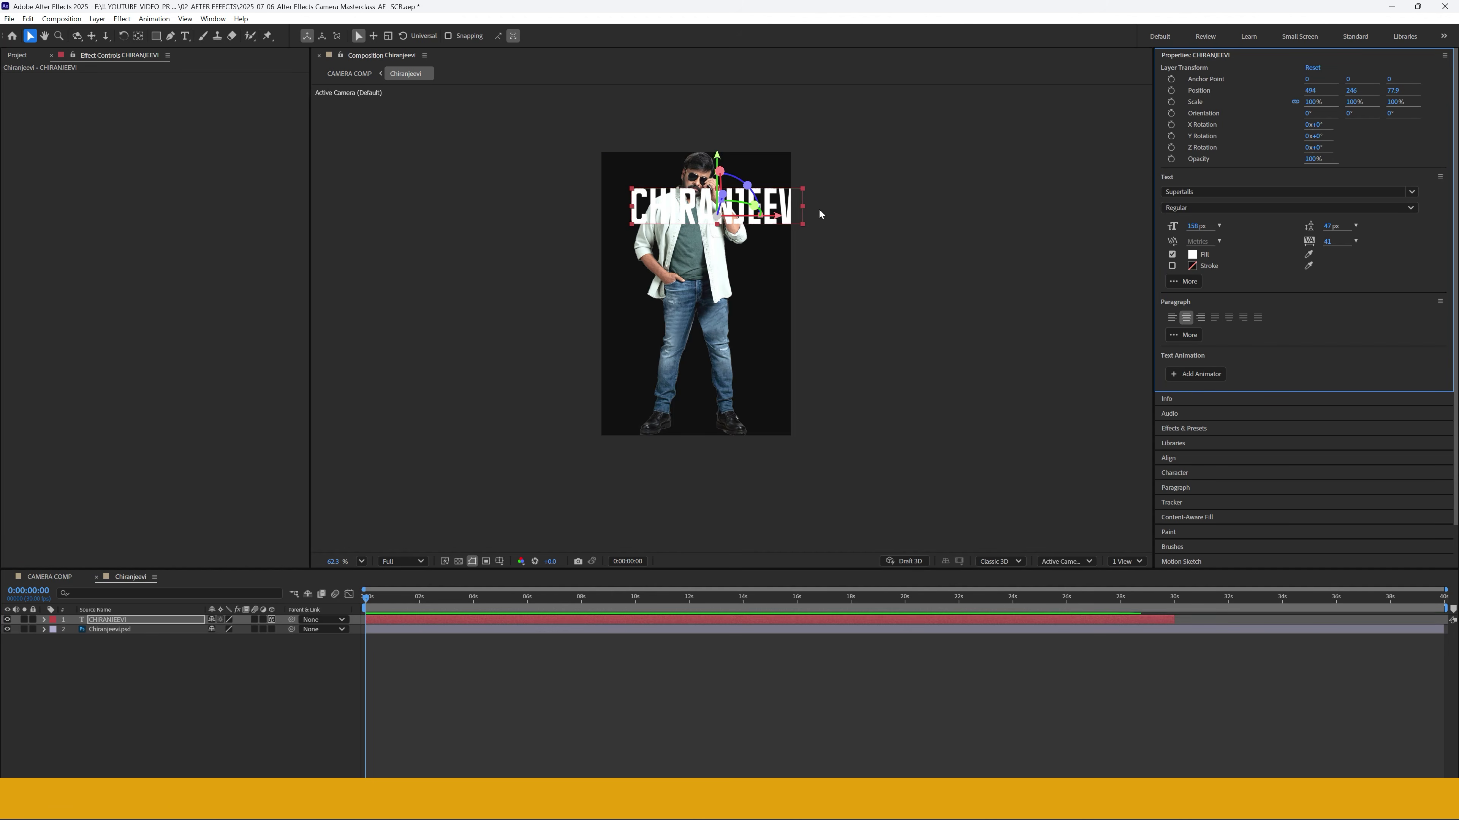
{"action": "left_click_drag", "start_coordinate": [779, 221], "coordinate": [752, 223]}
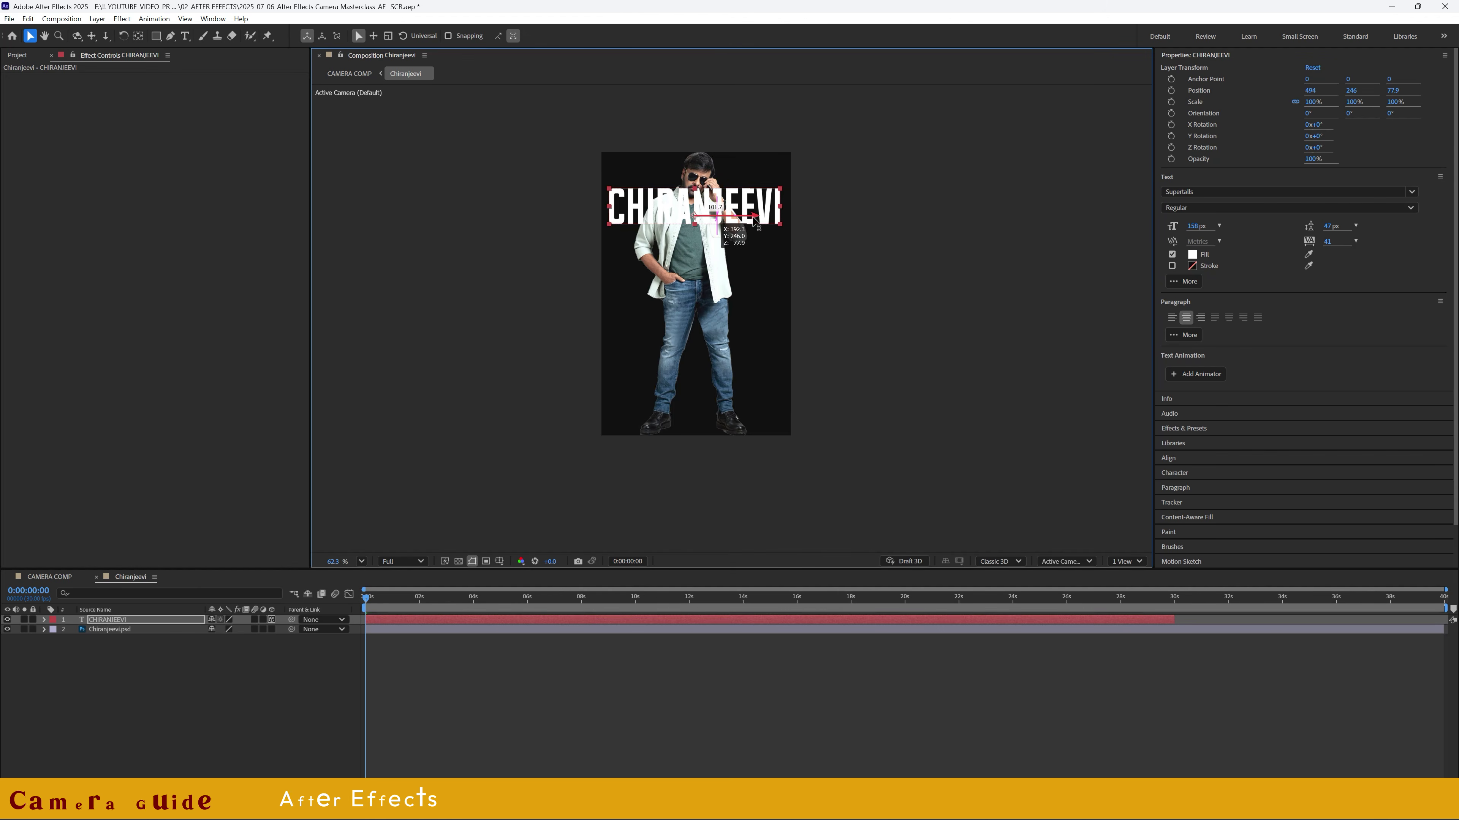
{"action": "left_click_drag", "start_coordinate": [113, 622], "coordinate": [111, 648]}
{"action": "left_click", "coordinate": [147, 702]}
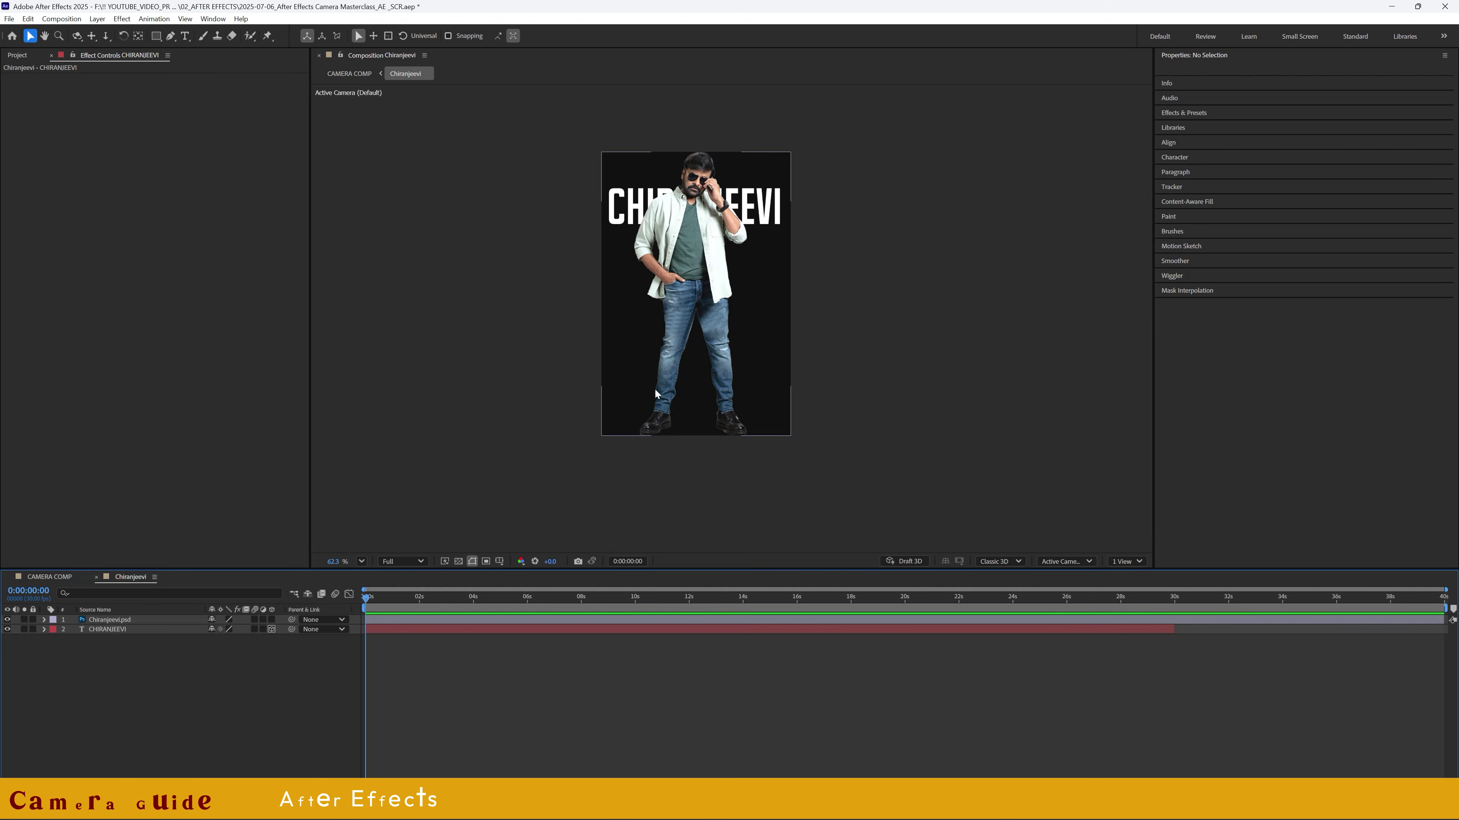
- Return to CAMERA COMP and scrub from the first character to the second to check the name text
{"action": "left_click", "coordinate": [63, 577]}
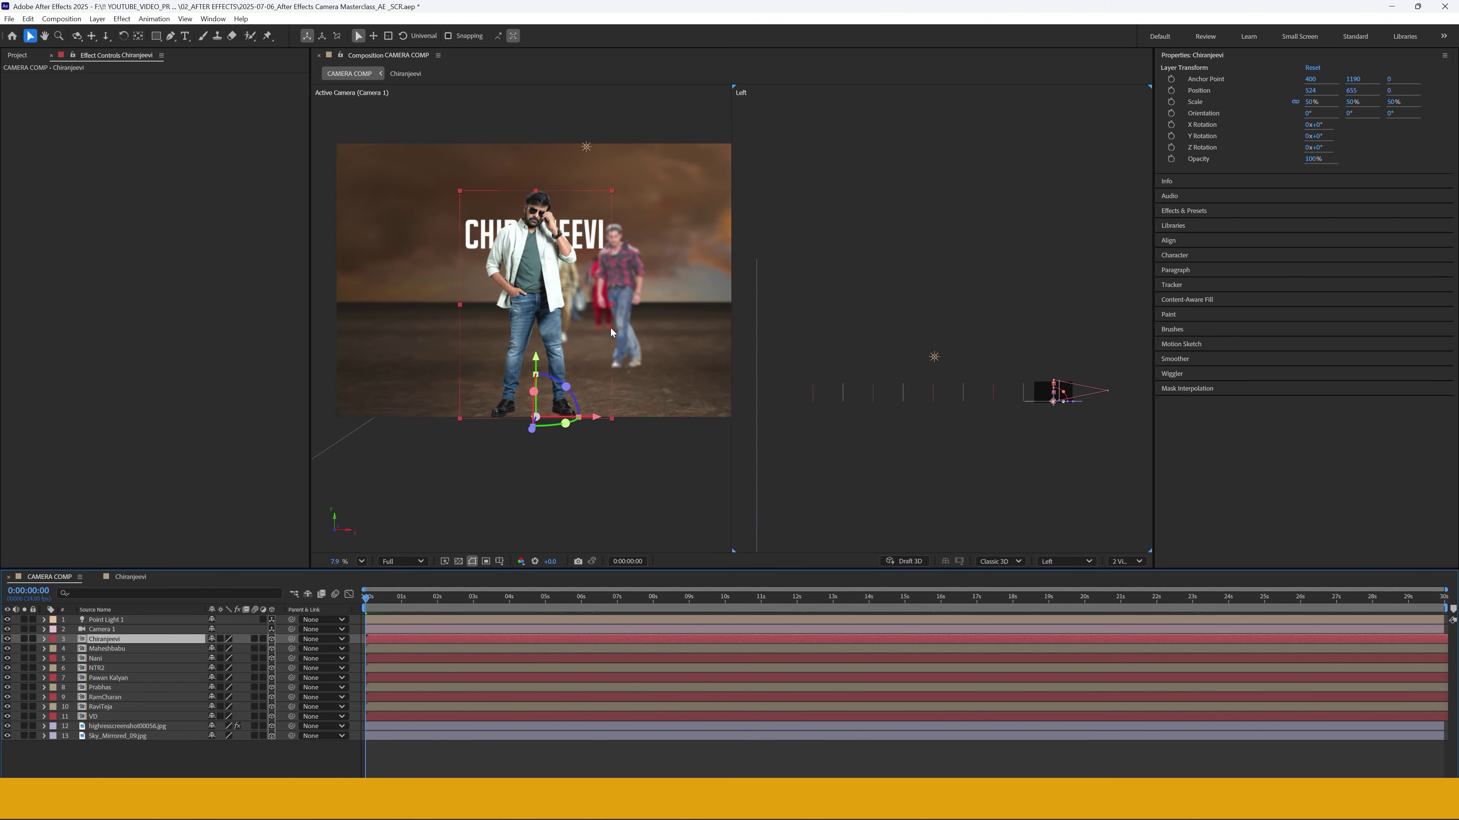
{"action": "left_click", "coordinate": [231, 761]}
{"action": "left_click_drag", "start_coordinate": [373, 599], "coordinate": [538, 606]}
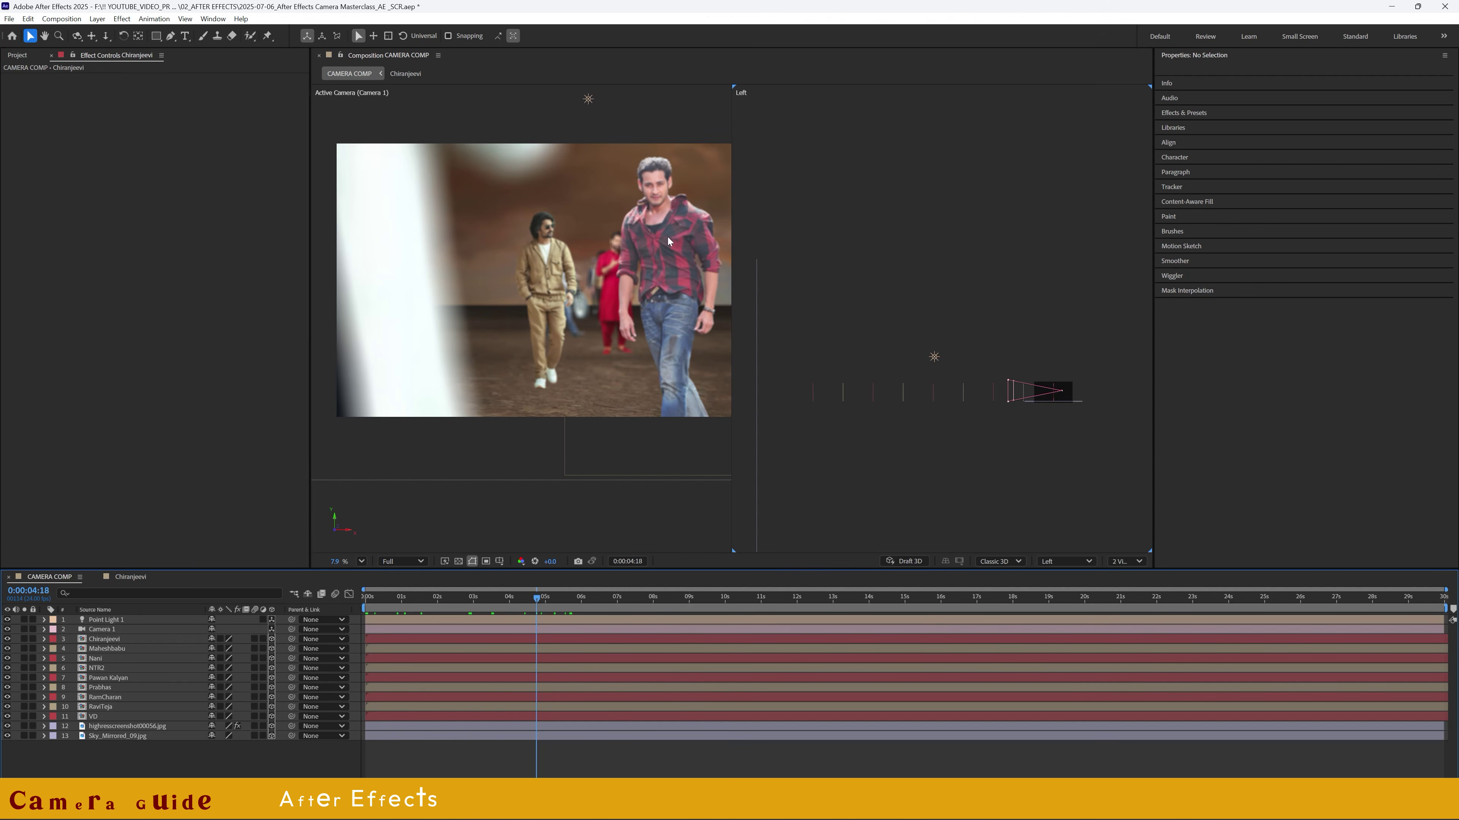
- Paste the CHIRANJEEVI text into the Maheshbabu precomp, shift it over the figure and change its wording to MAHESH BABU
{"action": "double_click", "coordinate": [103, 650]}
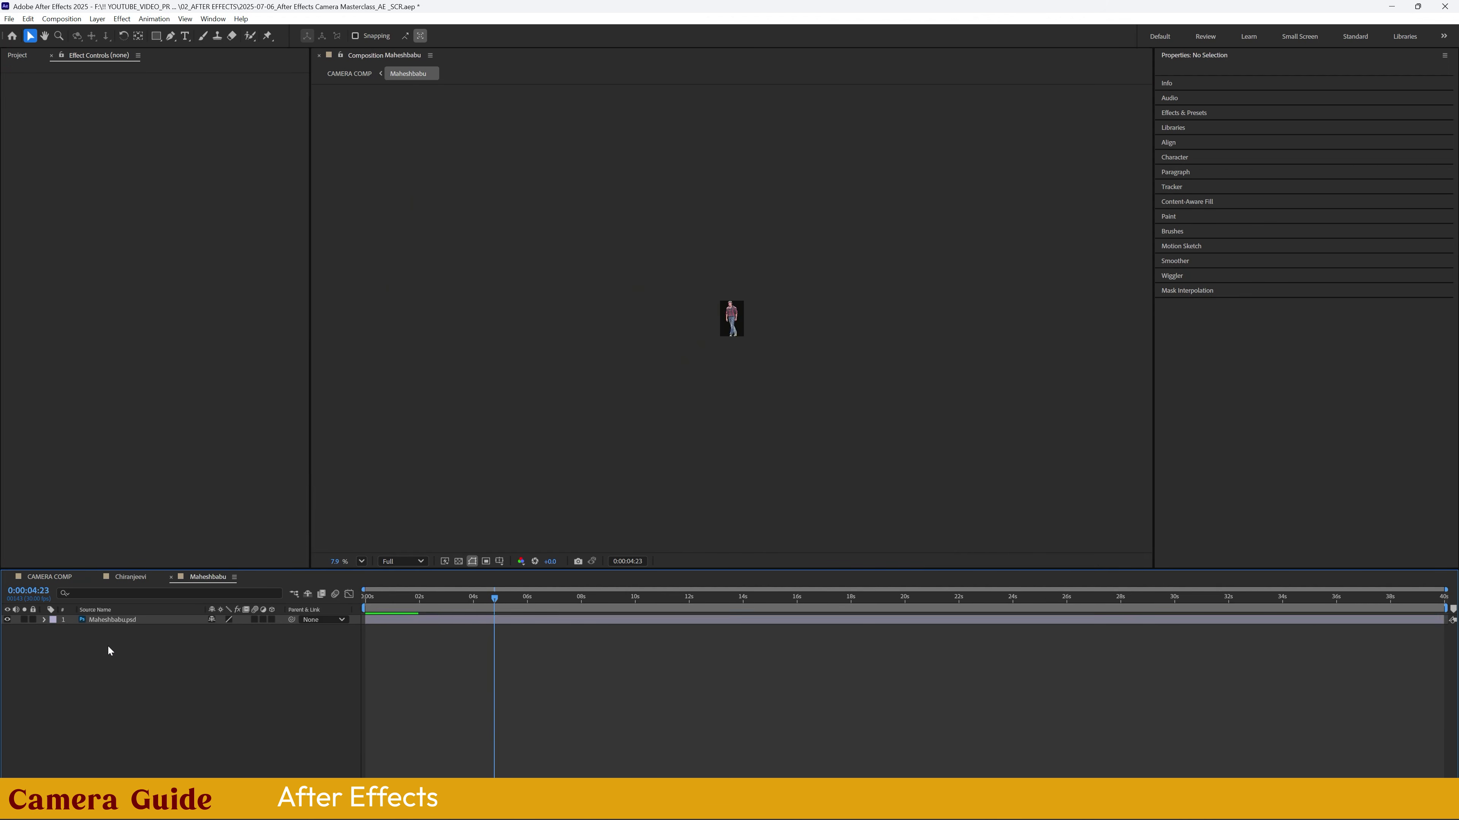
{"action": "scroll", "coordinate": [666, 369], "scroll_direction": "up", "scroll_amount": 1}
{"action": "key", "text": "ctrl+v"}
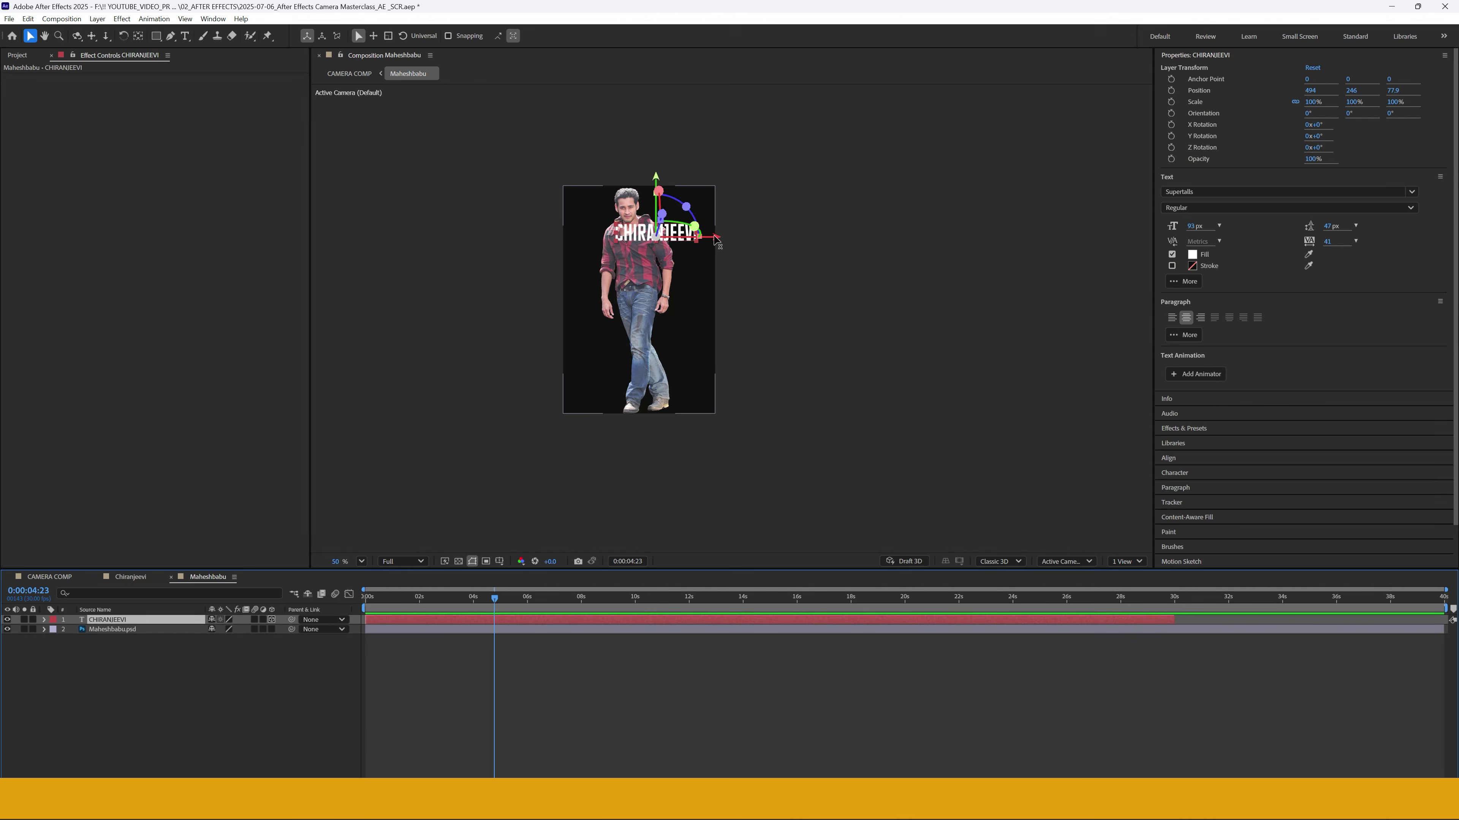
{"action": "left_click_drag", "start_coordinate": [694, 241], "coordinate": [695, 241]}
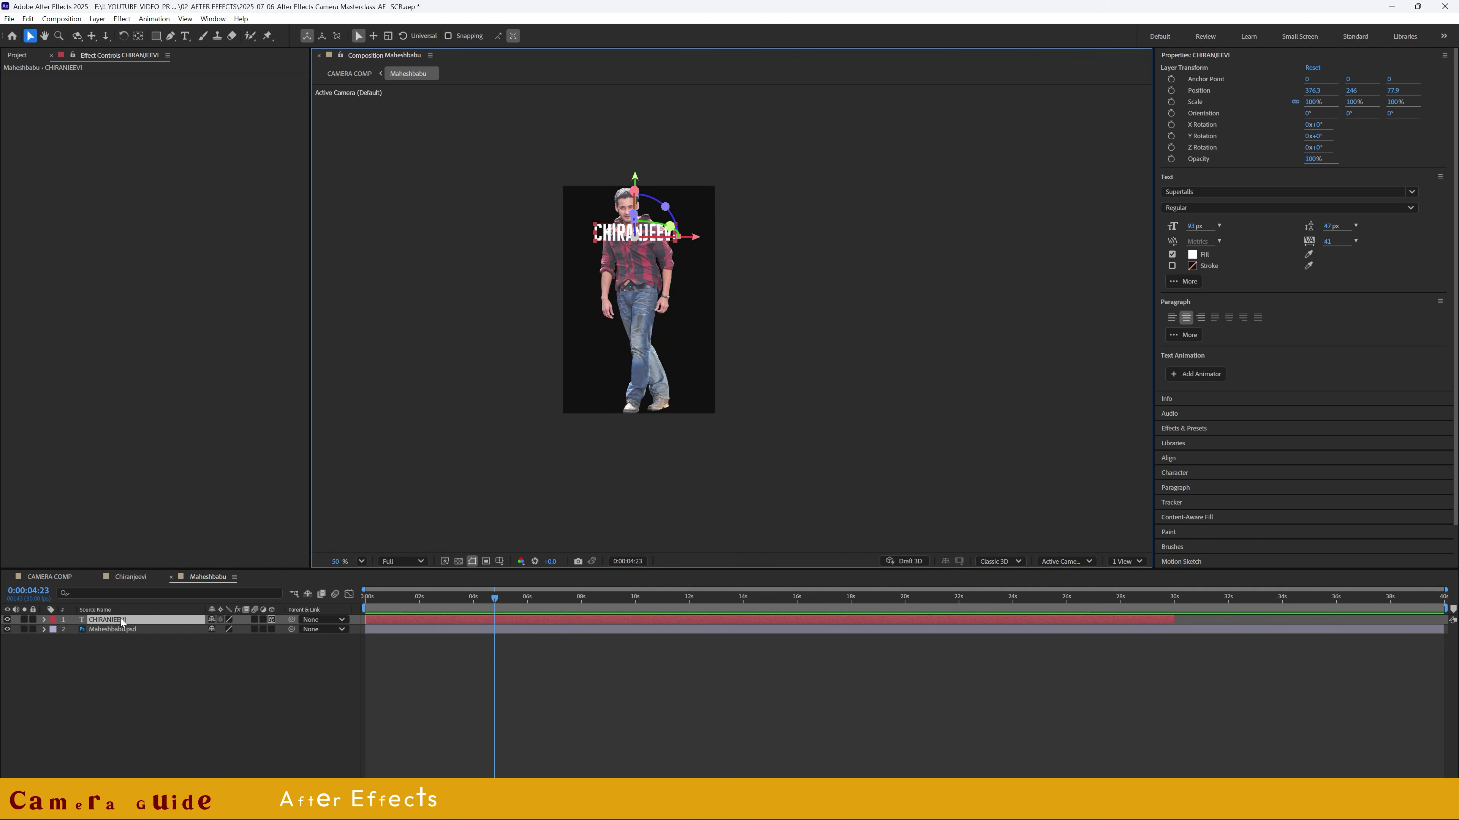
{"action": "double_click", "coordinate": [120, 619]}
{"action": "type", "text": "MAH"}
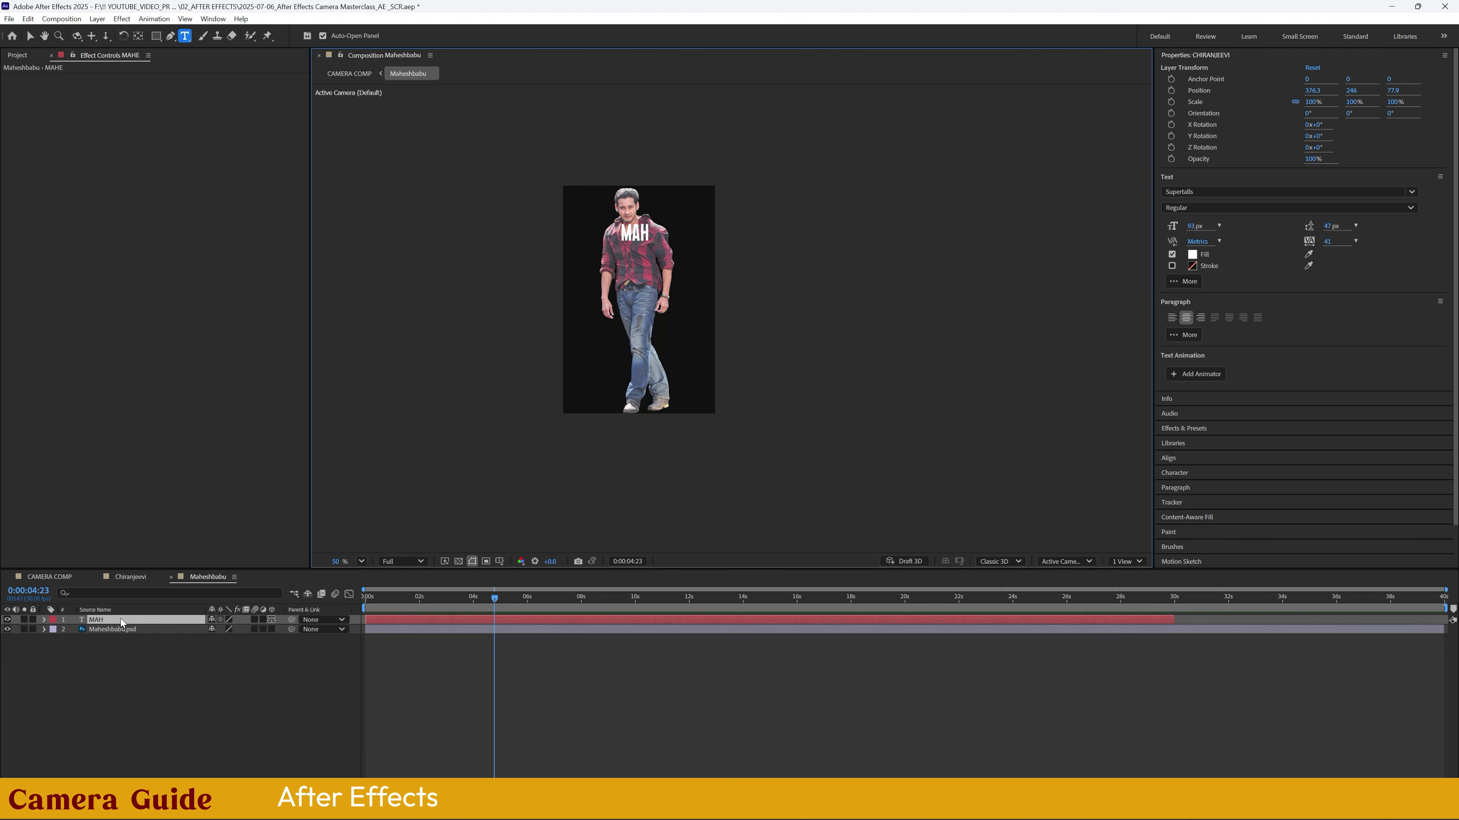
{"action": "type", "text": "ESH BA"}
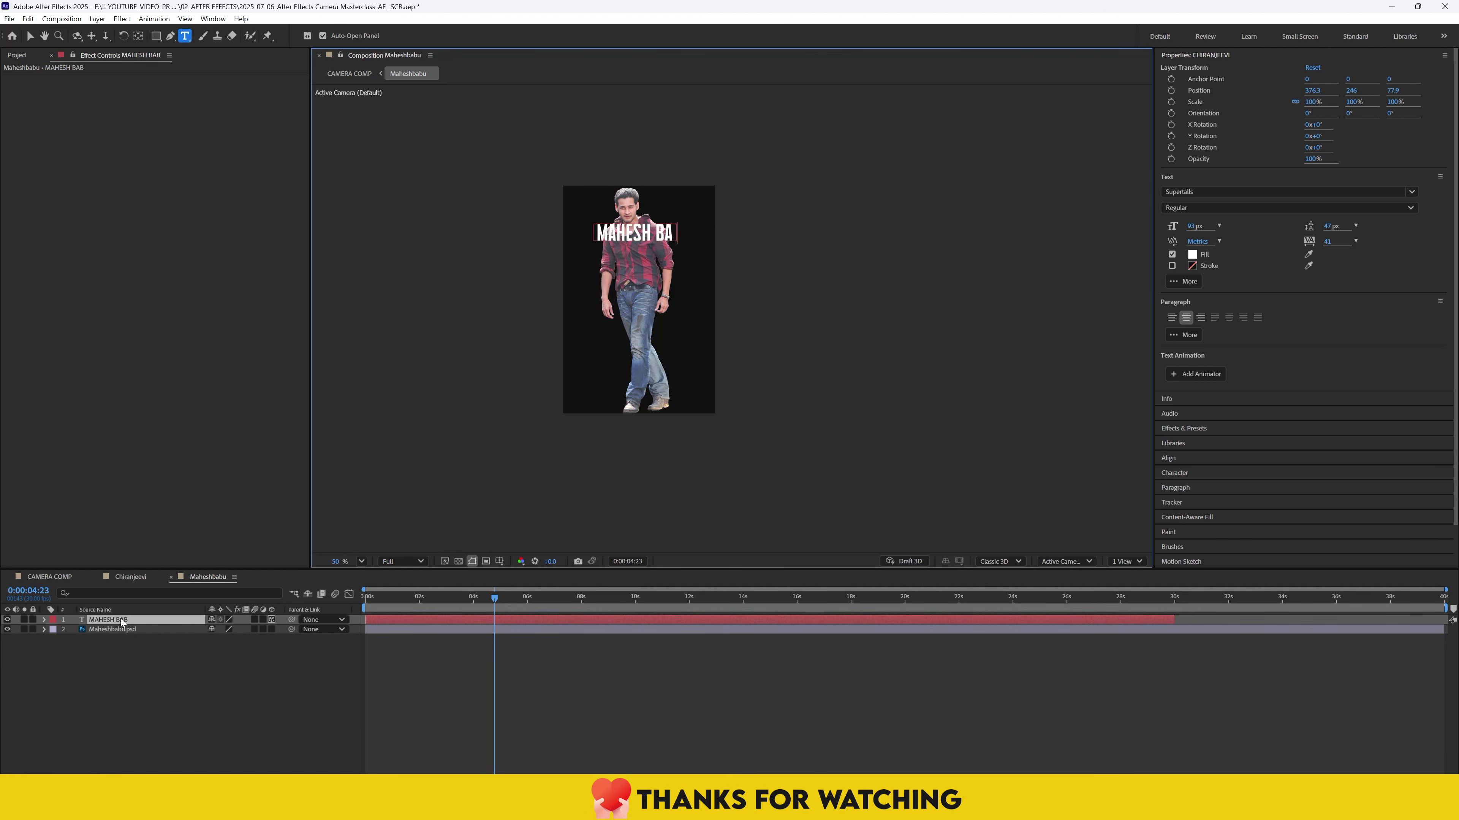
{"action": "type", "text": "BU"}
- Enlarge the MAHESH BABU text to about 141 px and centre it across the figure's chest at X 402, Y about 291
{"action": "left_click", "coordinate": [121, 620]}
{"action": "left_click_drag", "start_coordinate": [1196, 226], "coordinate": [1221, 223]}
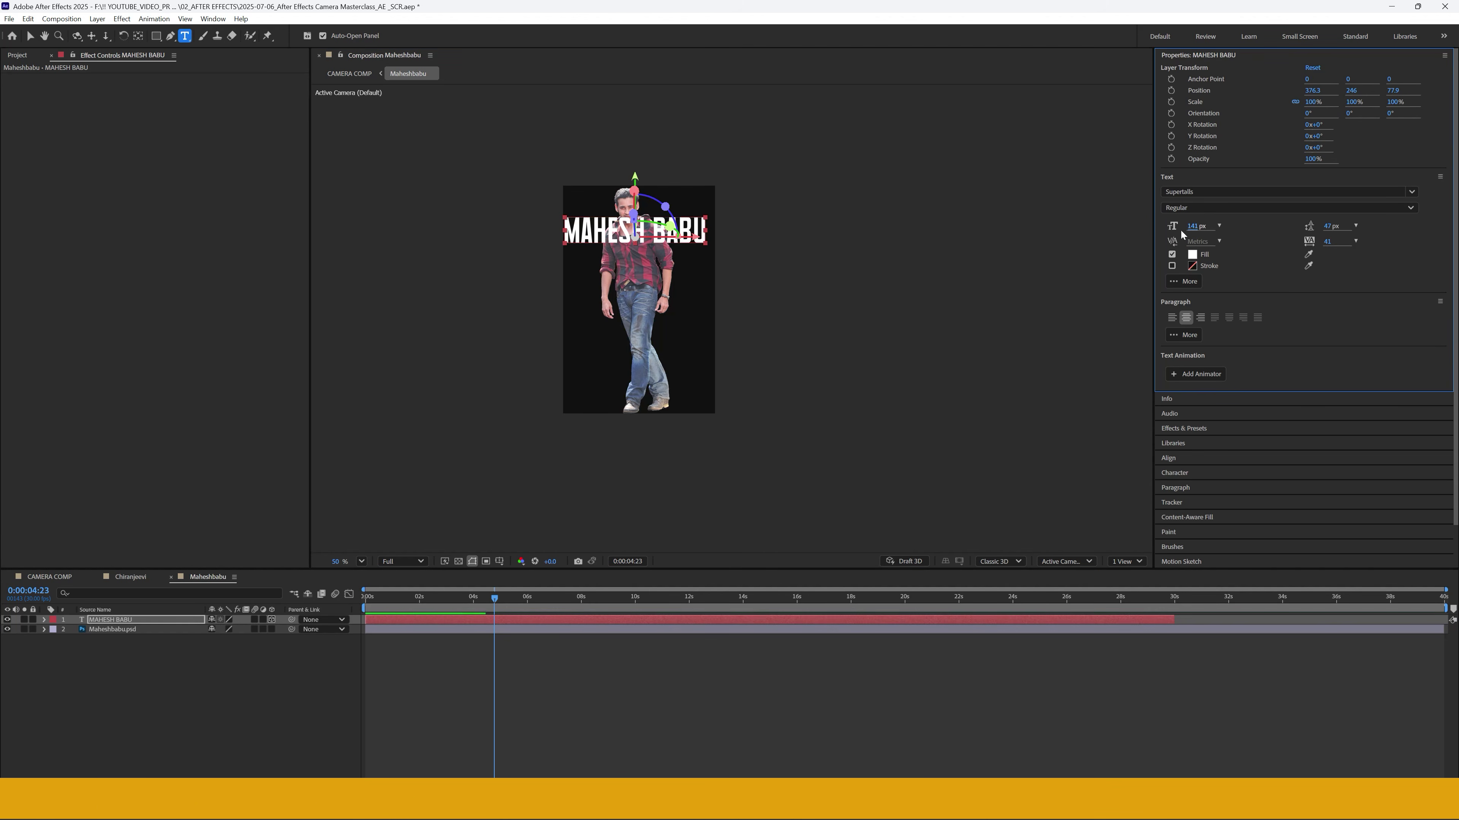
{"action": "left_click", "coordinate": [48, 665]}
{"action": "left_click", "coordinate": [109, 620]}
{"action": "left_click", "coordinate": [694, 231]}
{"action": "left_click", "coordinate": [30, 36]}
{"action": "left_click_drag", "start_coordinate": [679, 244], "coordinate": [684, 243]}
{"action": "left_click_drag", "start_coordinate": [639, 182], "coordinate": [639, 189]}
{"action": "left_click", "coordinate": [129, 673]}
{"action": "left_click", "coordinate": [129, 620]}
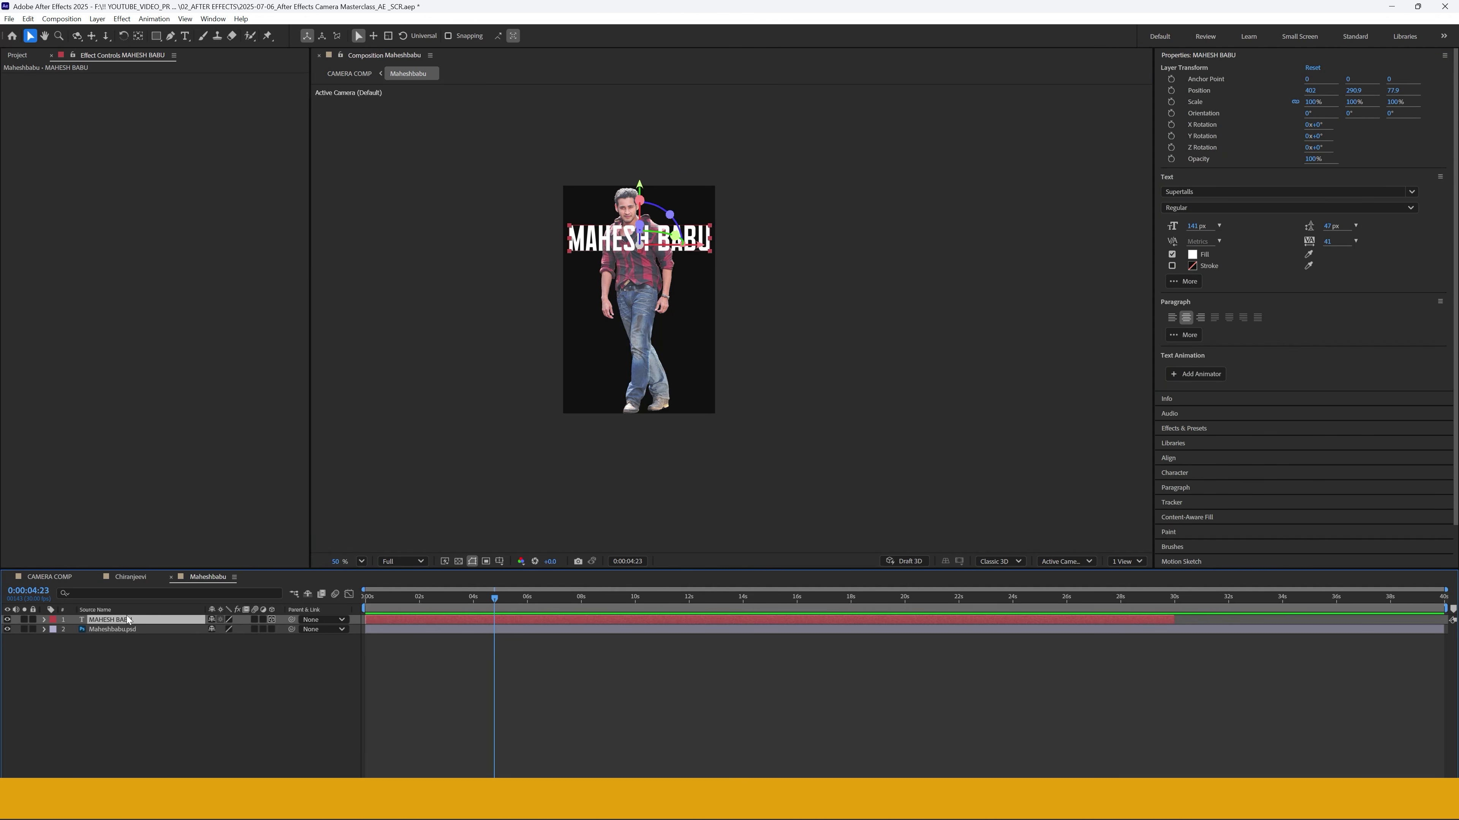
- Place the MAHESH BABU text layer beneath Maheshbabu.psd so the name sits behind the figure
{"action": "left_click", "coordinate": [182, 723]}
{"action": "left_click_drag", "start_coordinate": [104, 620], "coordinate": [105, 654]}
{"action": "left_click", "coordinate": [128, 678]}
- Return to CAMERA COMP and preview the fly-through from the first frame
{"action": "left_click", "coordinate": [50, 577]}
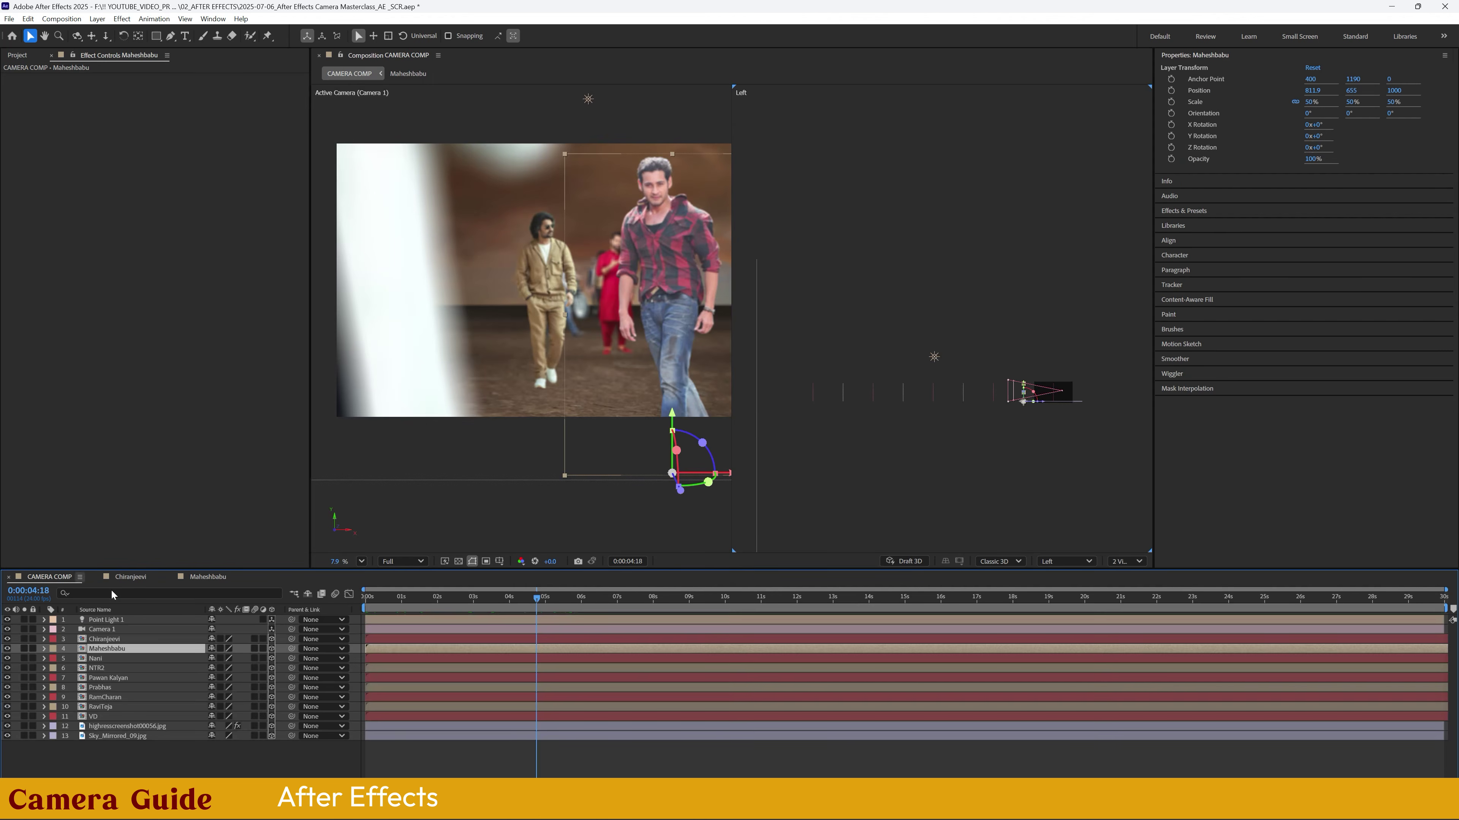
{"action": "left_click", "coordinate": [305, 758]}
{"action": "left_click_drag", "start_coordinate": [417, 599], "coordinate": [363, 601]}
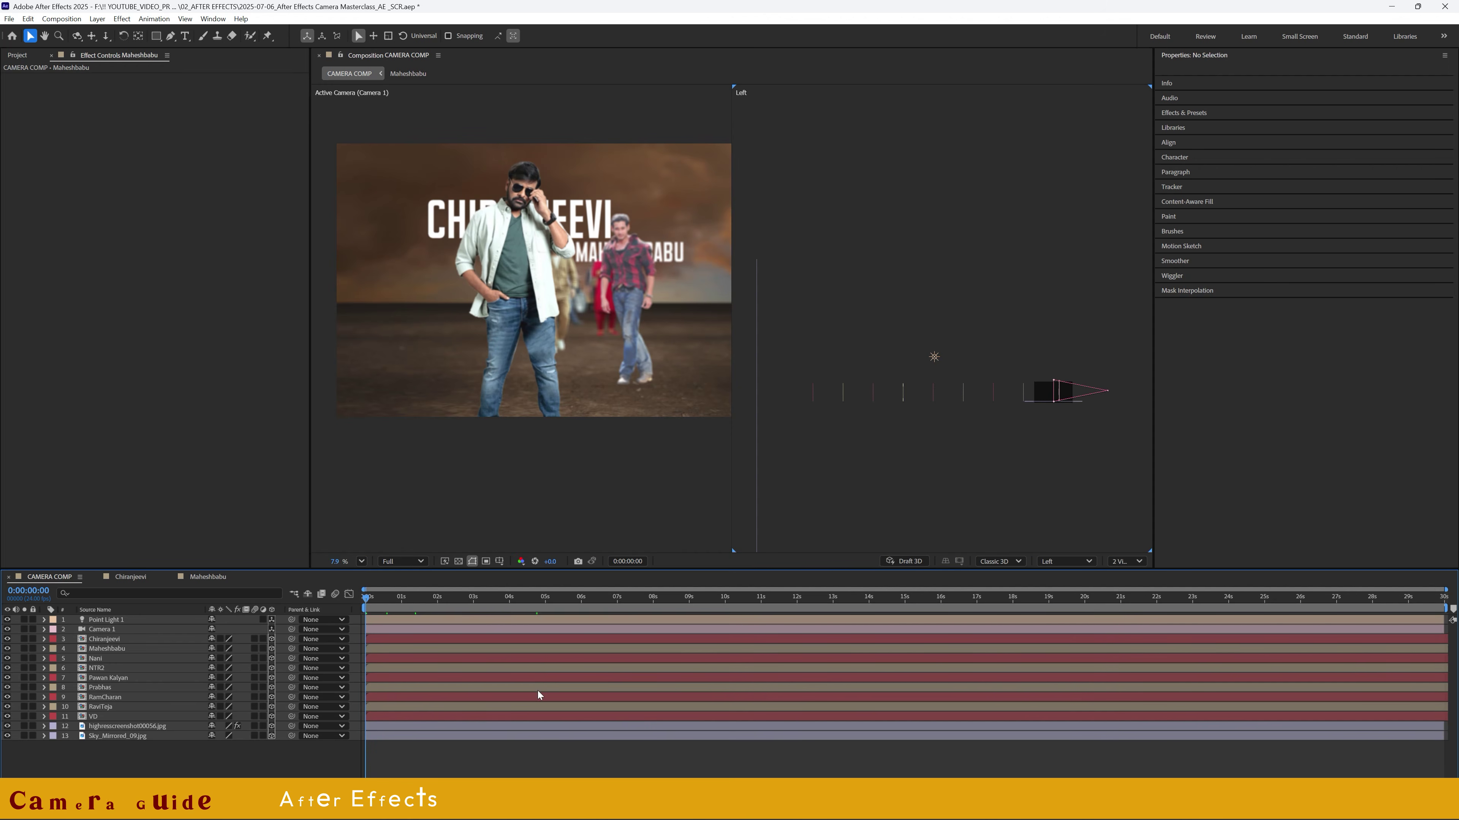
{"action": "key", "text": "space"}
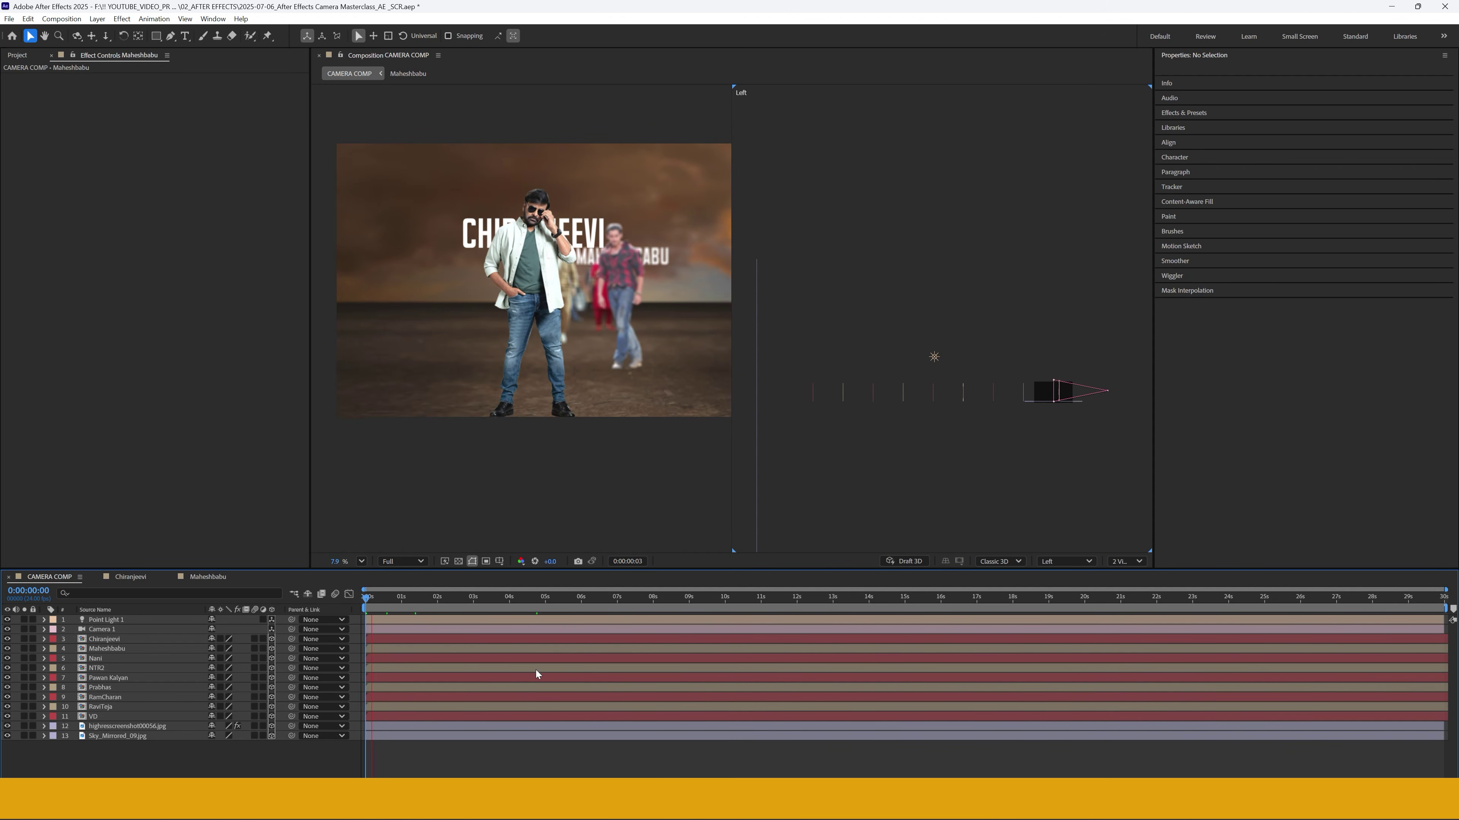
- Lower the CAMERA COMP preview resolution to Quarter and replay the fly-through from the first frame
{"action": "left_click", "coordinate": [402, 561]}
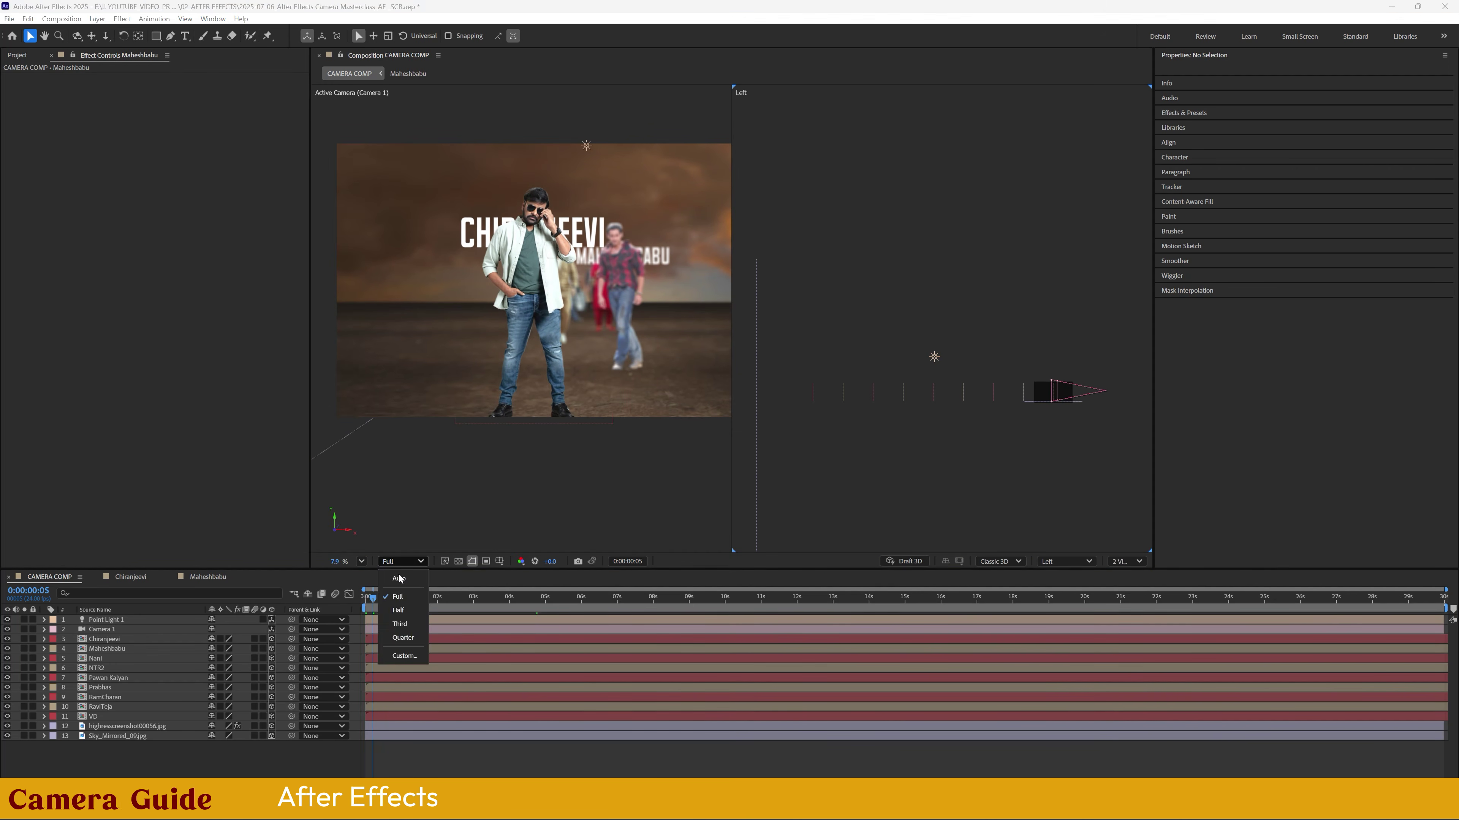
{"action": "left_click", "coordinate": [402, 637]}
{"action": "left_click_drag", "start_coordinate": [396, 596], "coordinate": [242, 603]}
{"action": "key", "text": "space"}
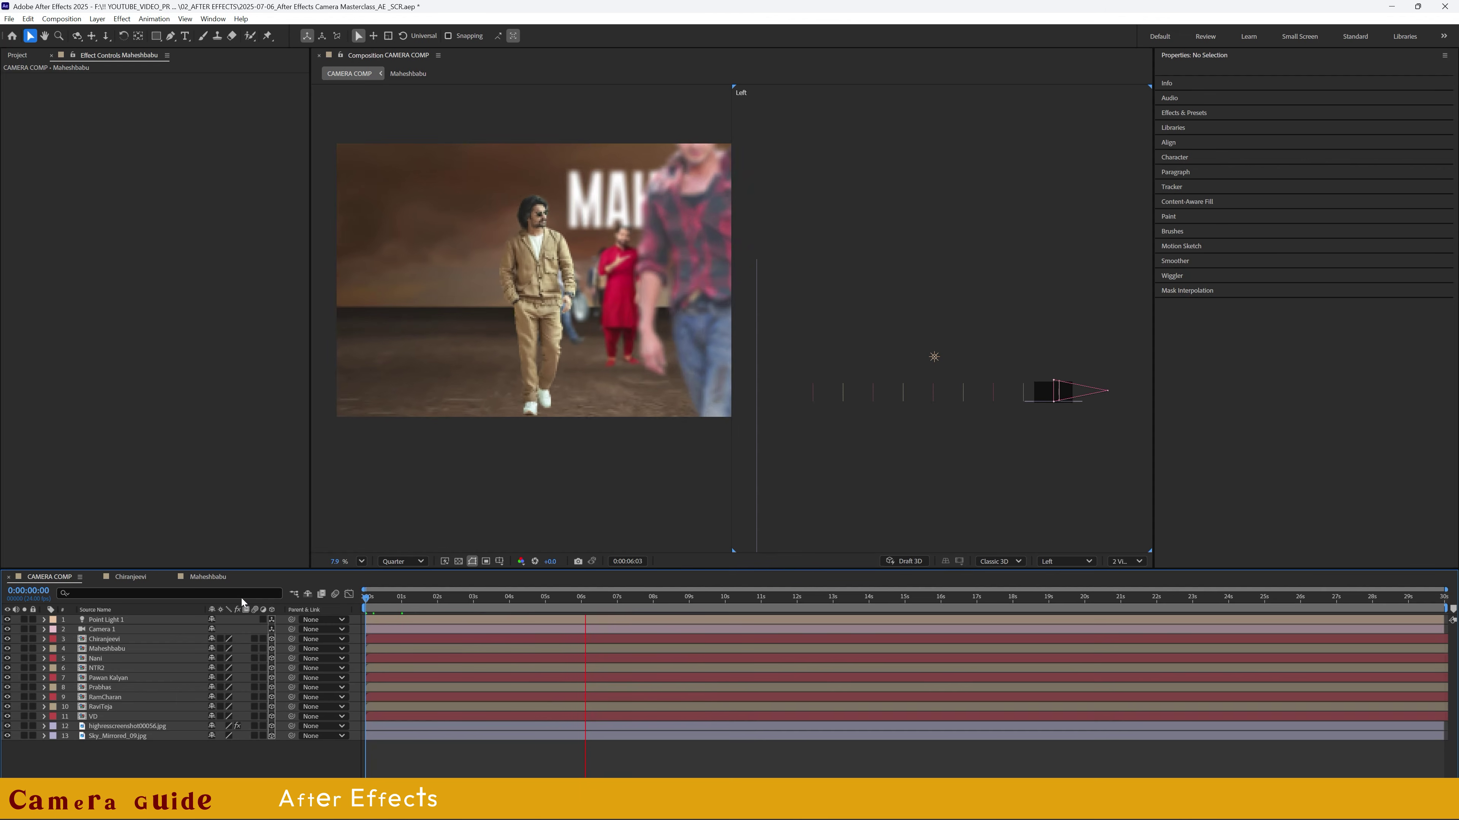
{"action": "key", "text": "space"}
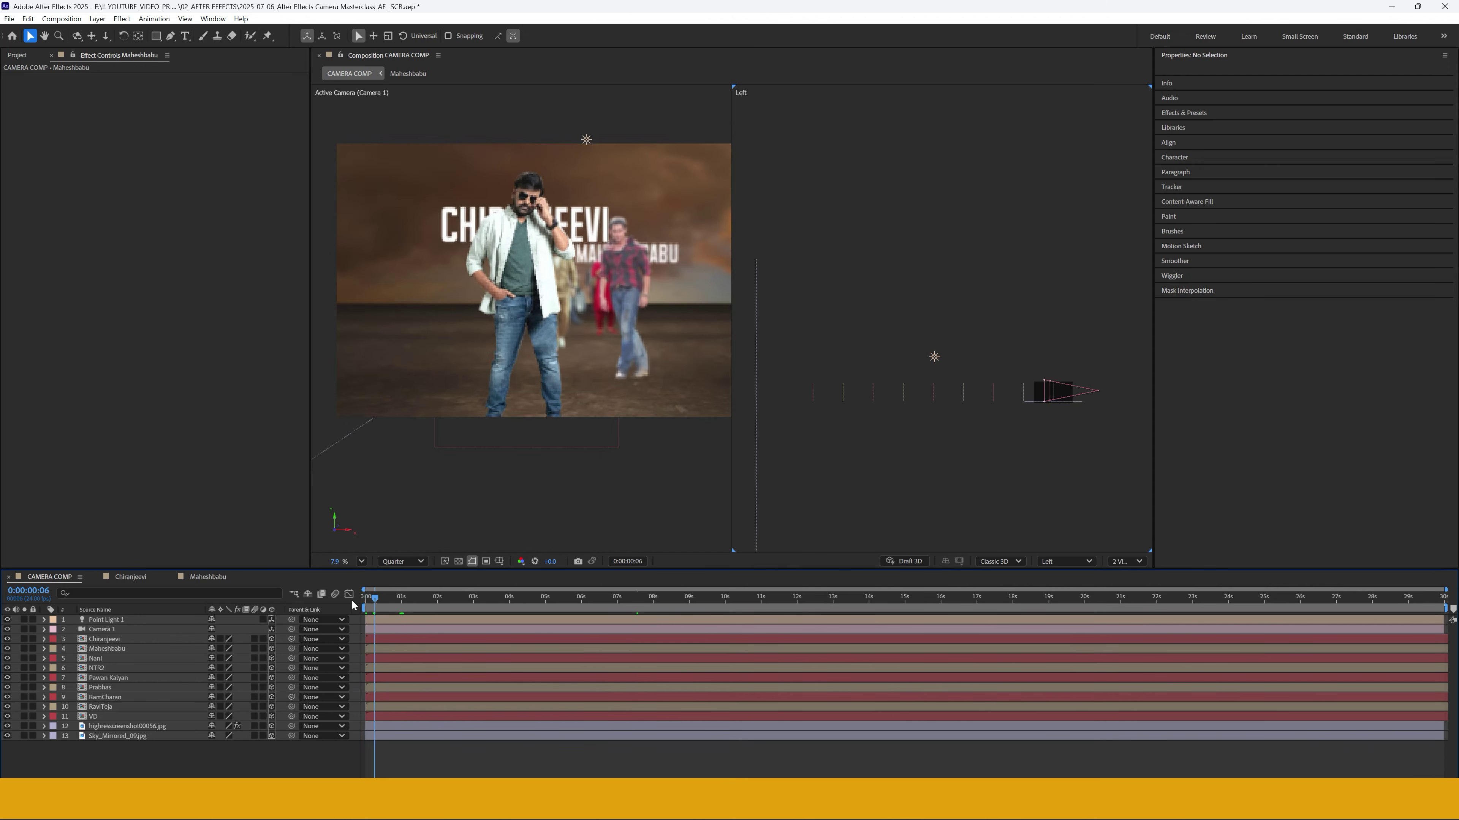
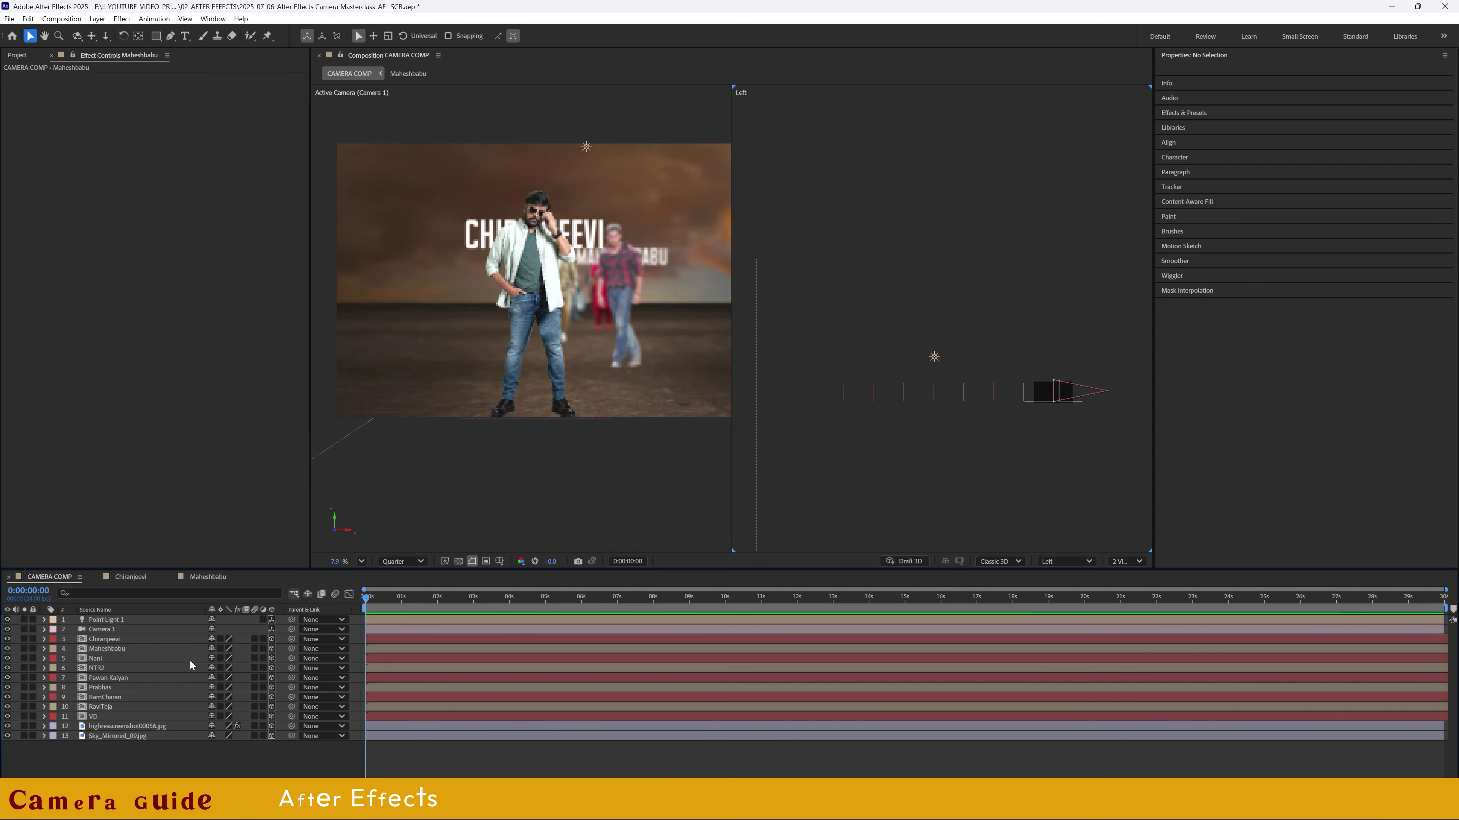
- Advance the fly-through to the third character, paste the name text beneath Nani.psd in the Nani precomp and reword it NANI
{"action": "left_click_drag", "start_coordinate": [388, 599], "coordinate": [523, 597]}
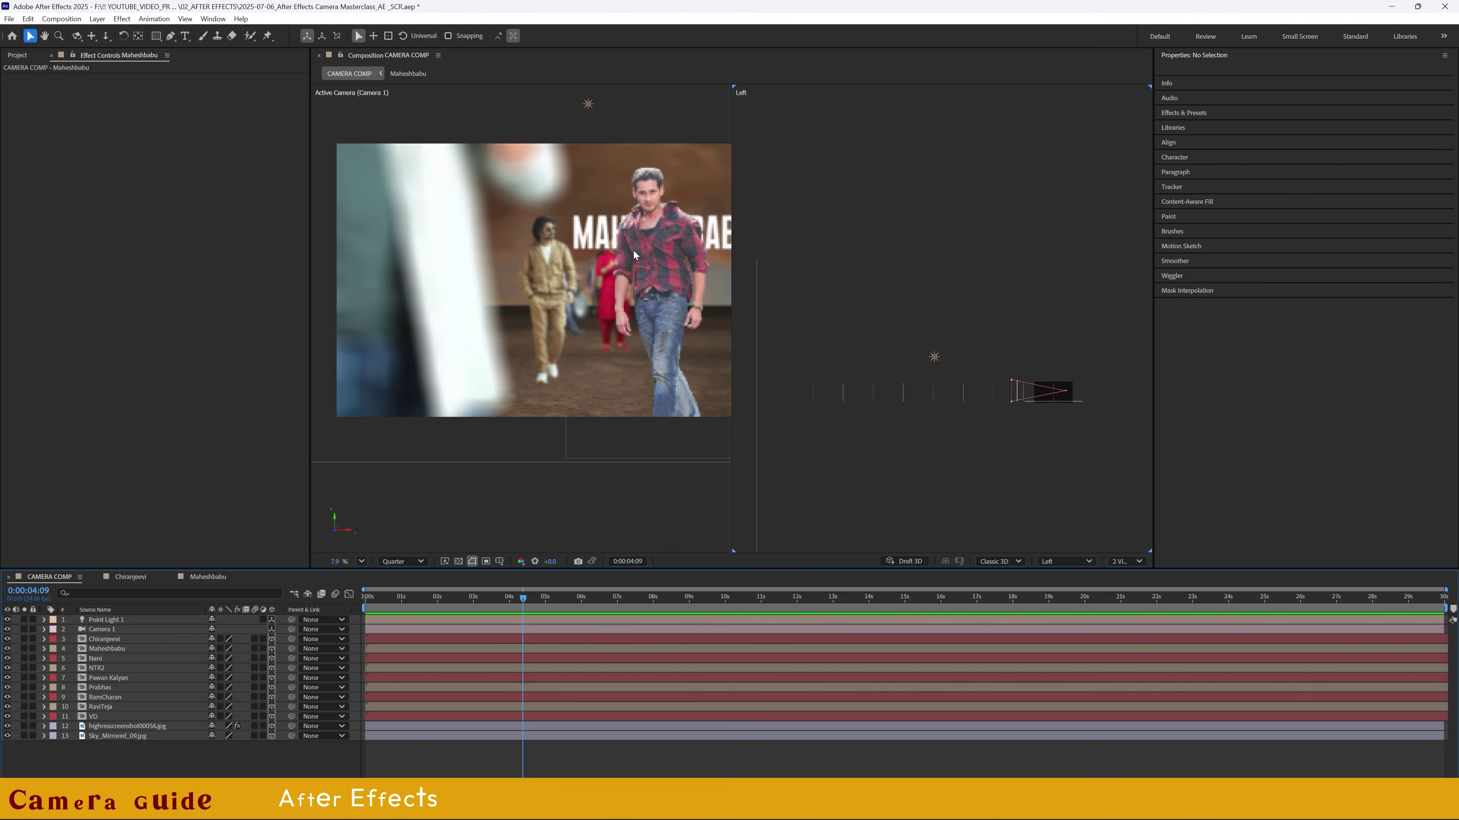
{"action": "left_click_drag", "start_coordinate": [471, 601], "coordinate": [650, 573]}
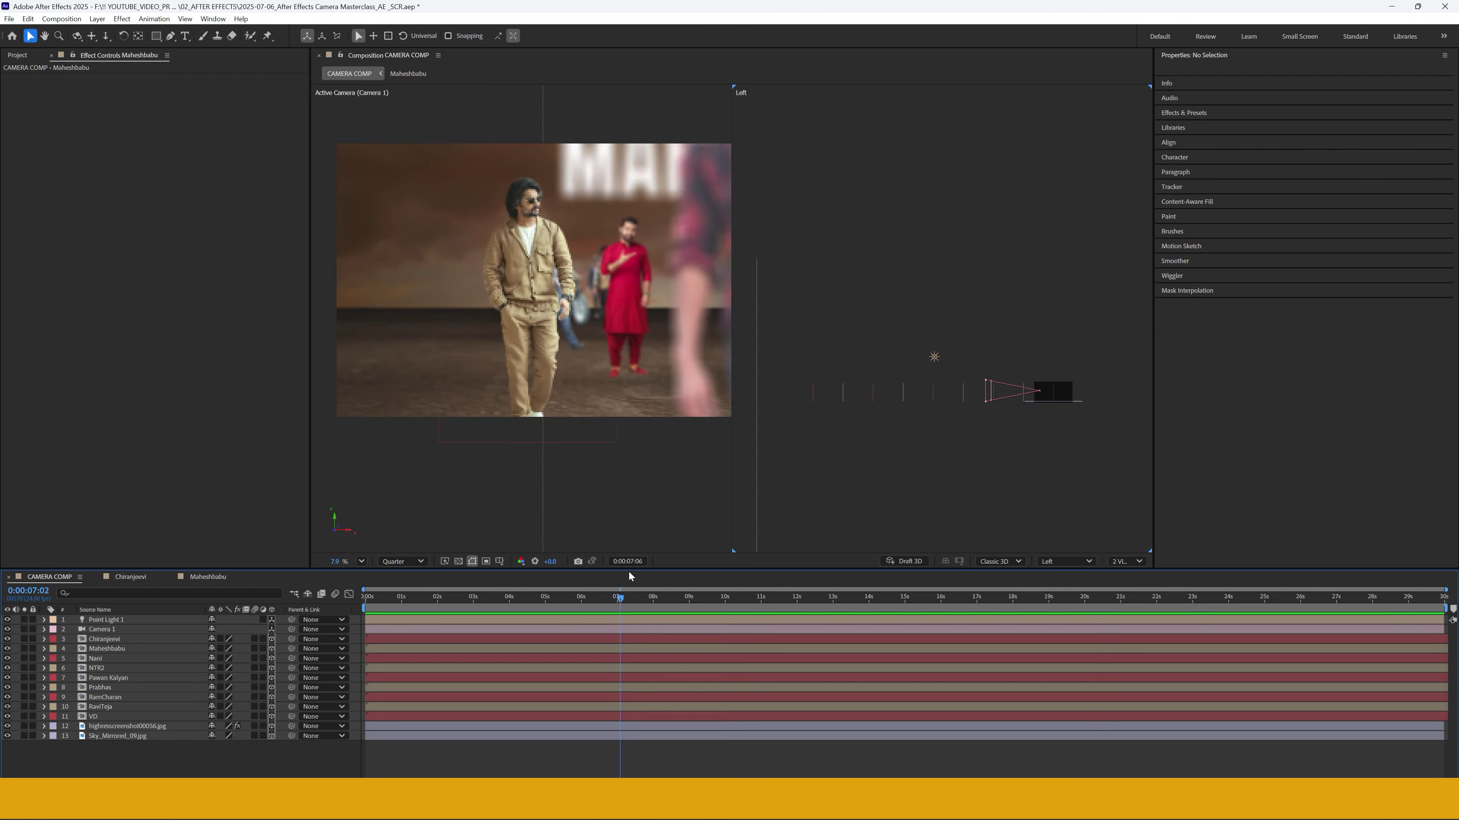
{"action": "double_click", "coordinate": [107, 629]}
{"action": "type", "text": "NANI"}
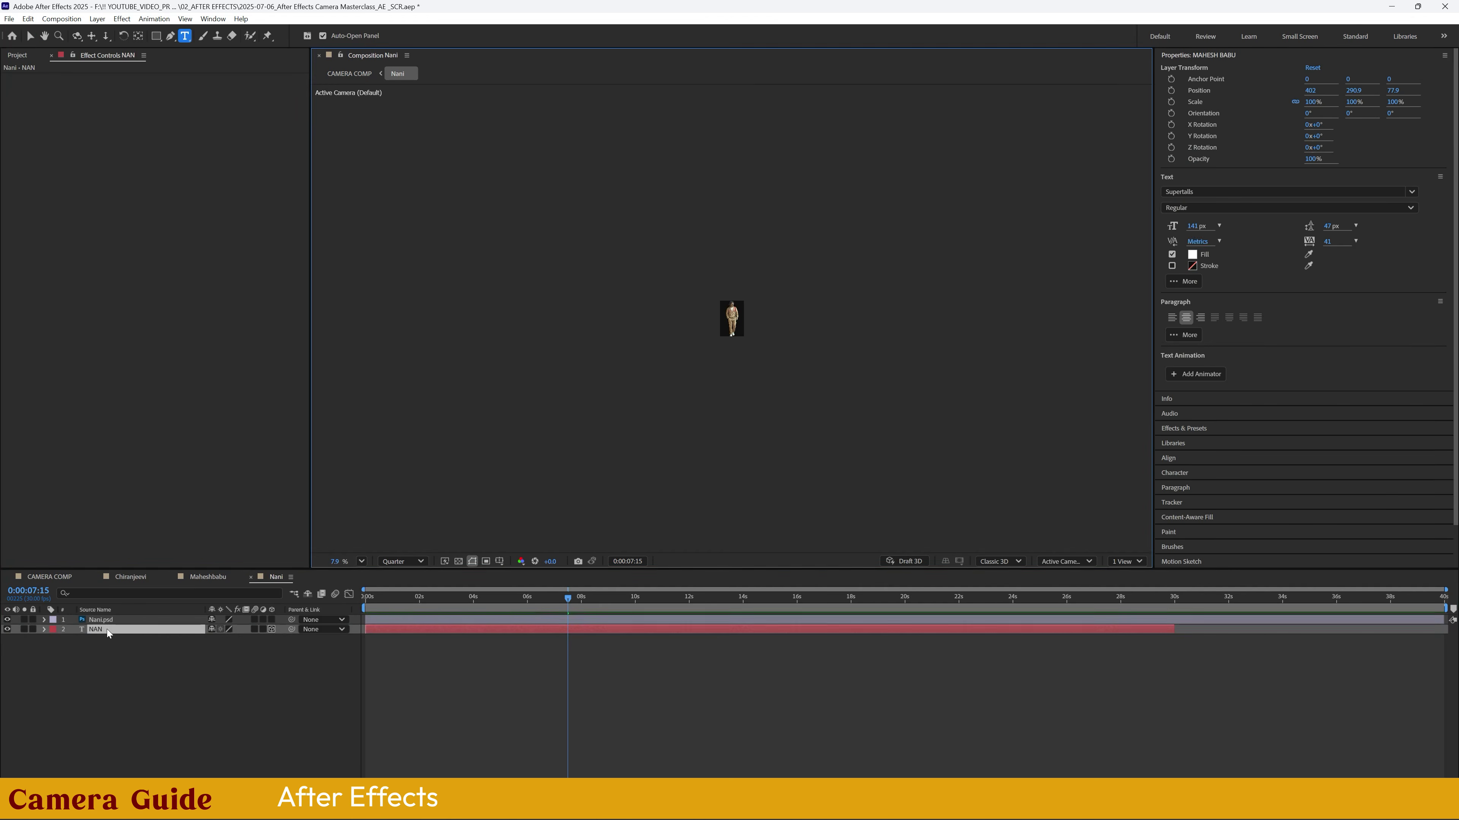
{"action": "scroll", "coordinate": [782, 306], "scroll_direction": "up", "scroll_amount": 8}
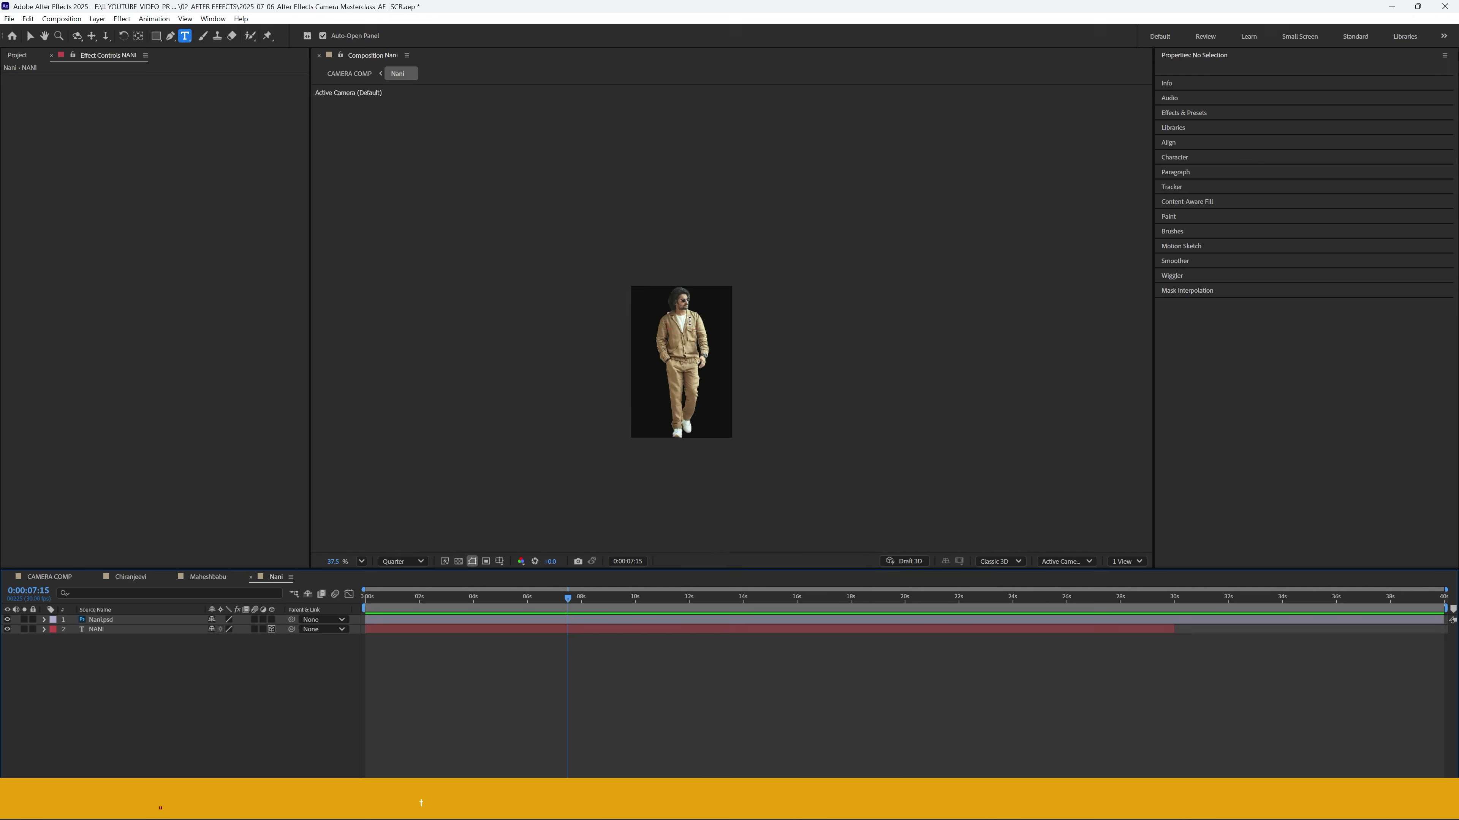
{"action": "scroll", "coordinate": [689, 321], "scroll_direction": "up", "scroll_amount": 2}
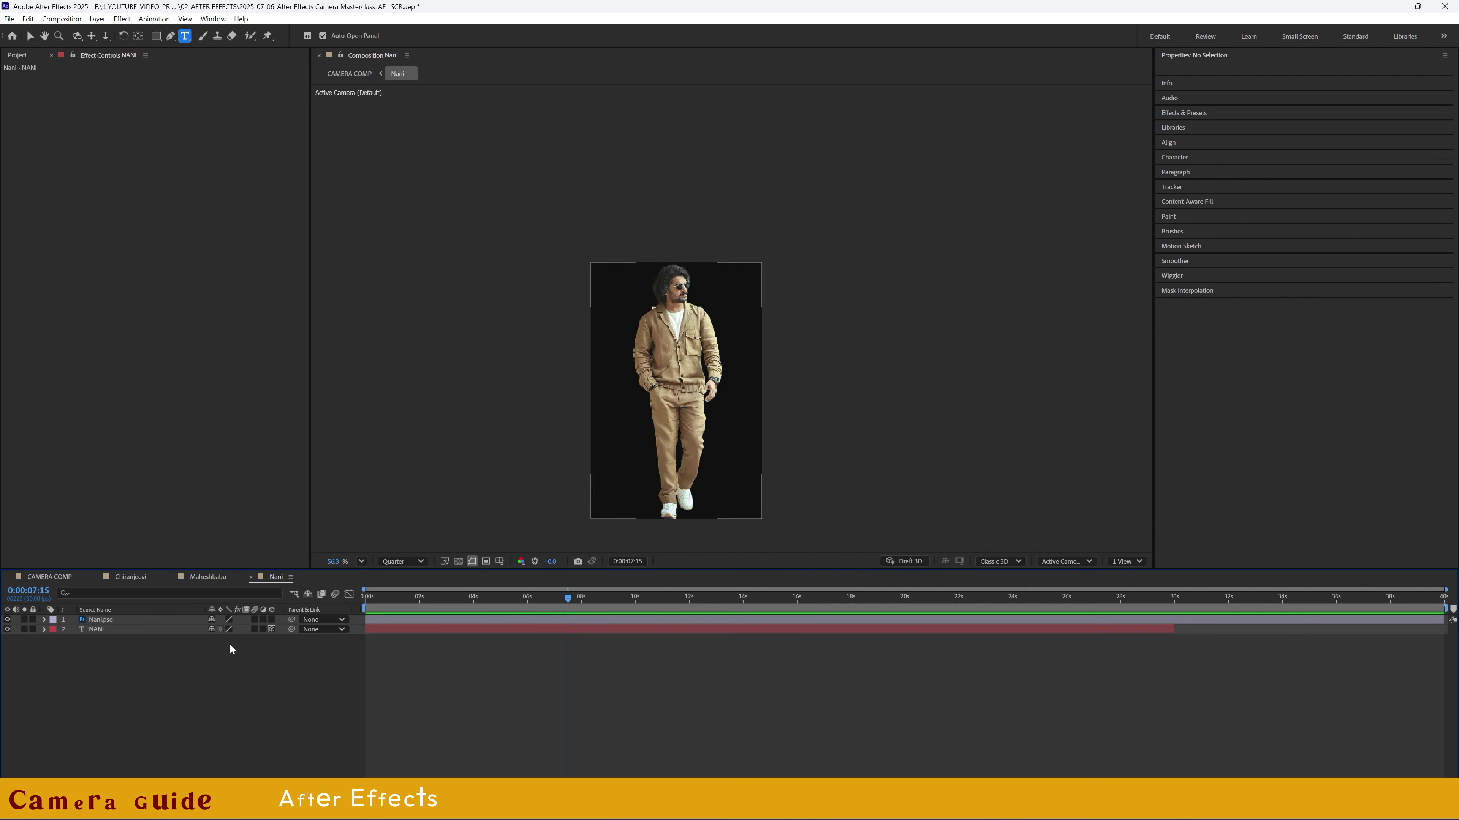
- Position the NANI text beside the figure's head in the precomp's upper left area, and return to CAMERA COMP
{"action": "left_click", "coordinate": [98, 630]}
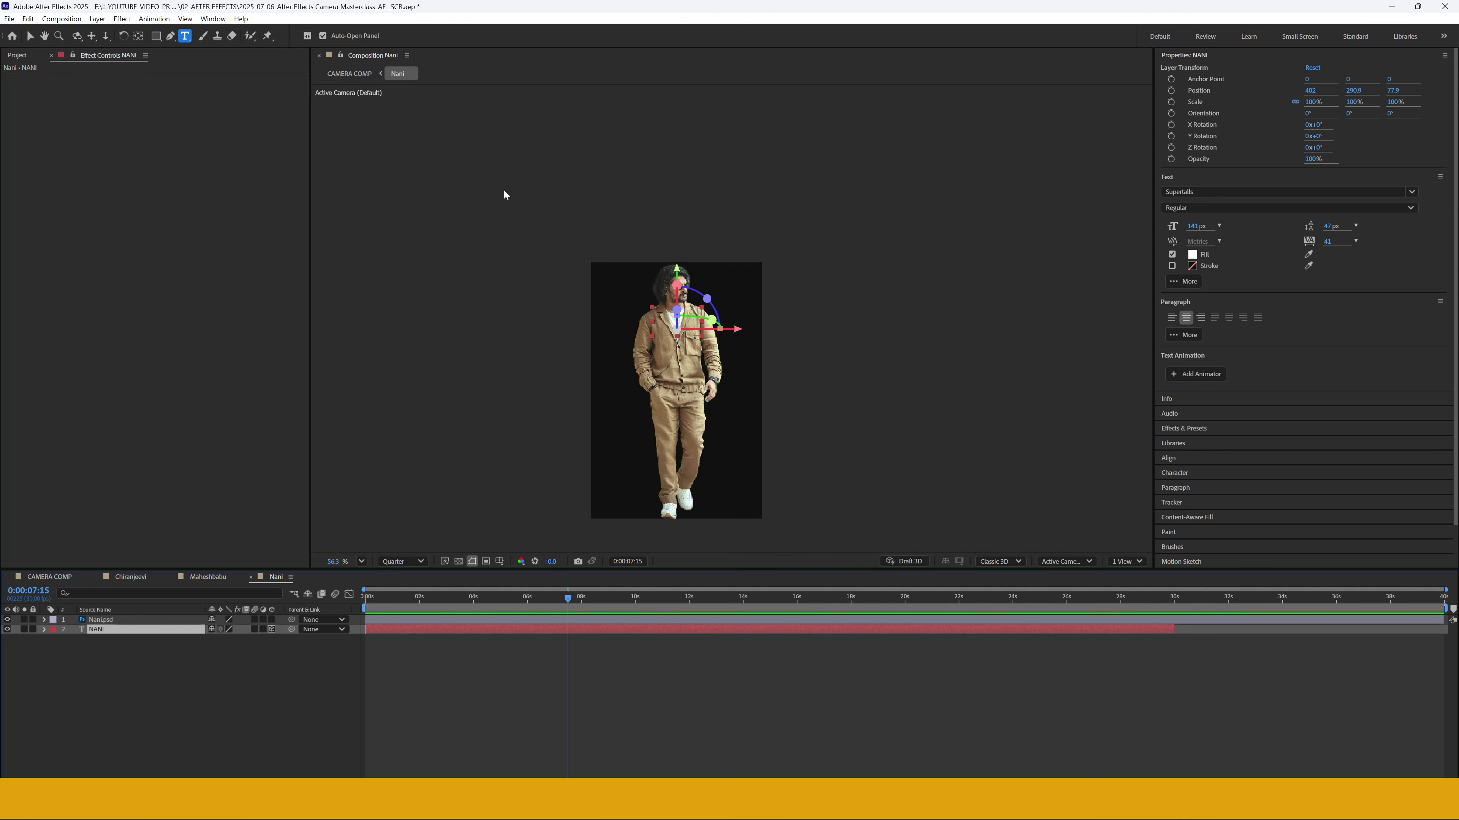
{"action": "key", "text": "v"}
{"action": "left_click_drag", "start_coordinate": [740, 333], "coordinate": [680, 329]}
{"action": "left_click_drag", "start_coordinate": [621, 271], "coordinate": [621, 243]}
{"action": "left_click_drag", "start_coordinate": [641, 299], "coordinate": [692, 306]}
{"action": "left_click", "coordinate": [239, 700]}
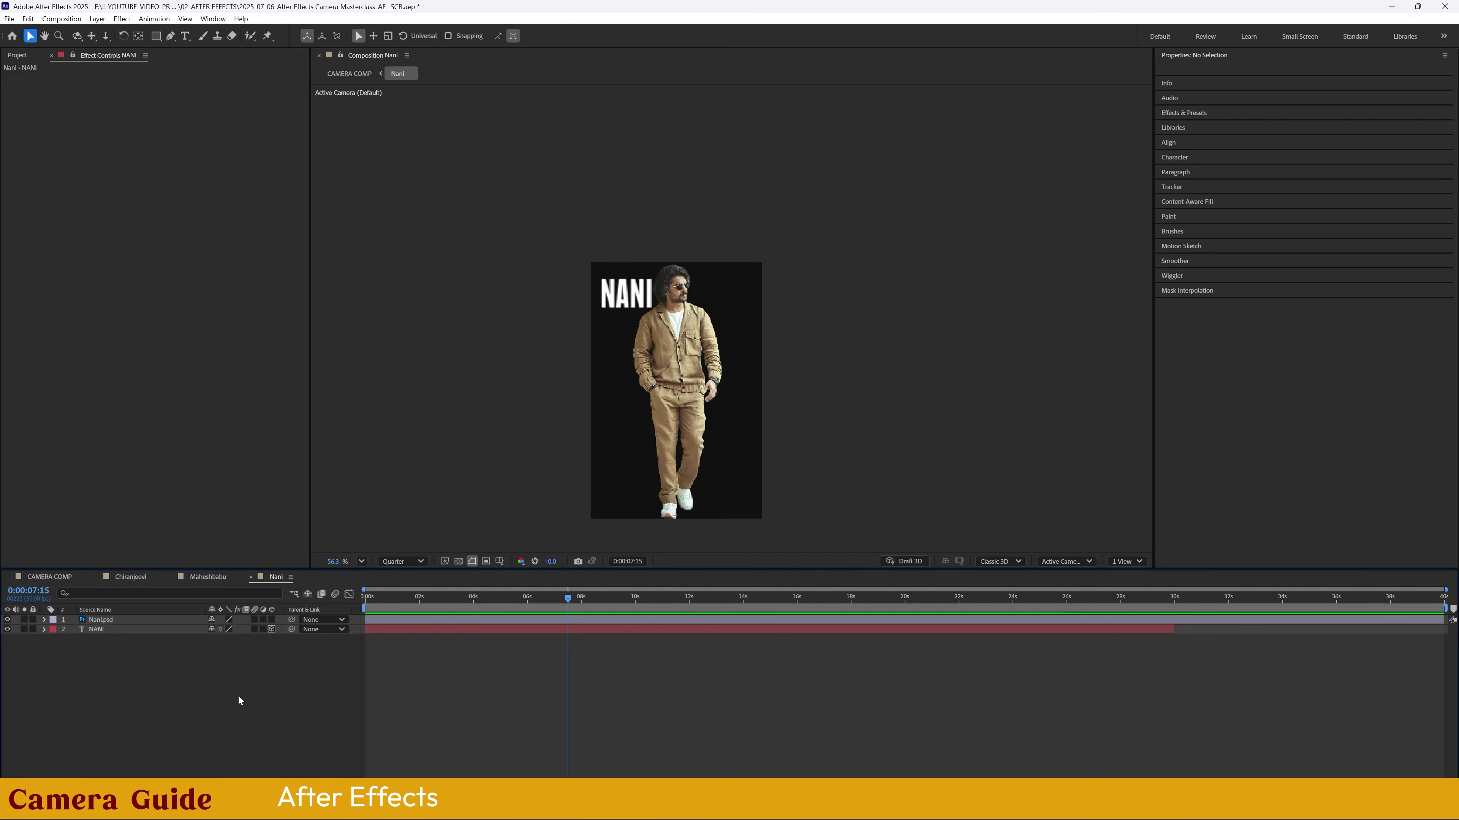
{"action": "left_click", "coordinate": [251, 577]}
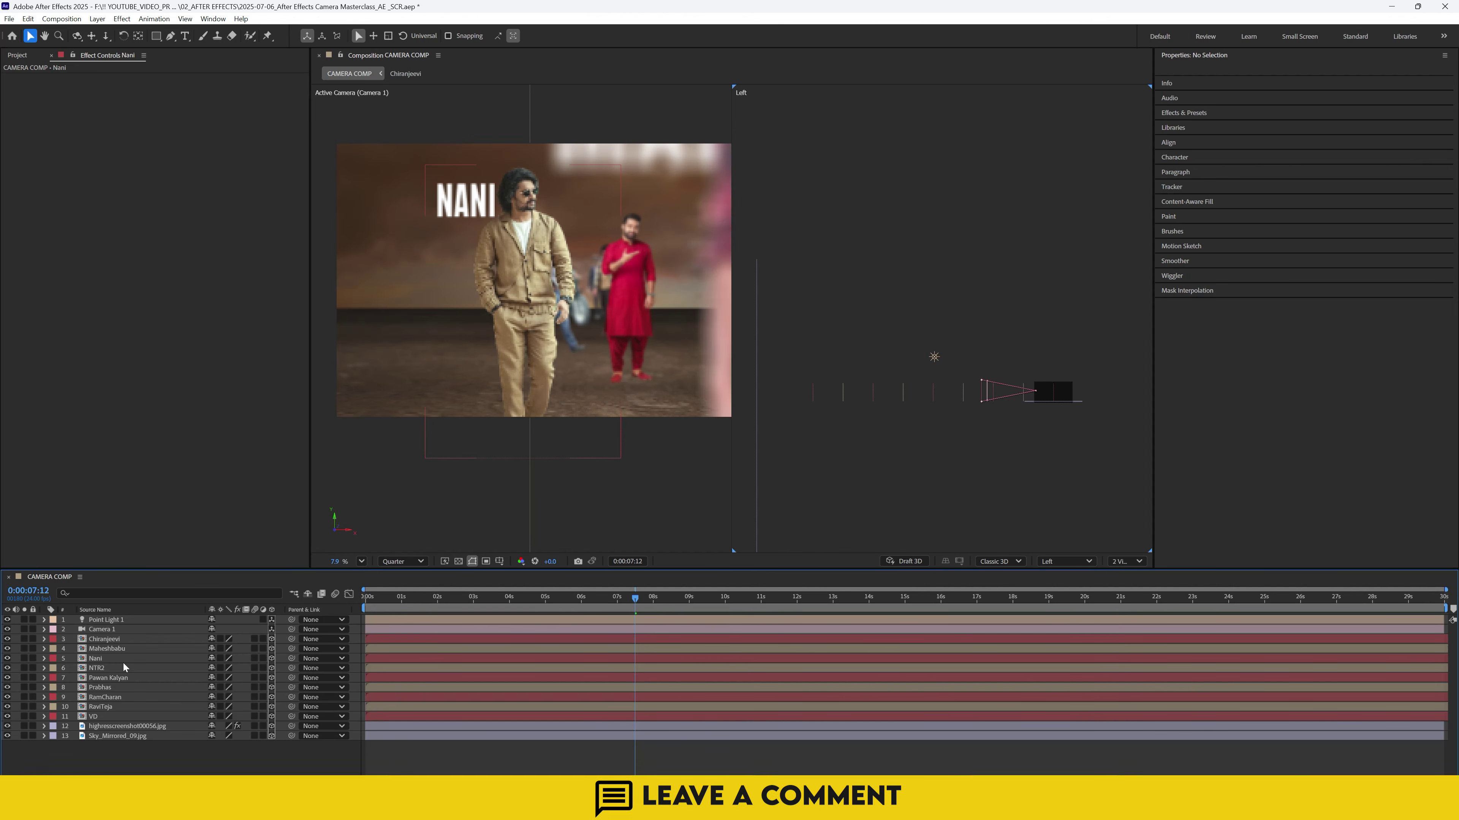
- Add NTR name text beneath NTR2.psd in the NTR2 precomp, position it right of the head, and return to CAMERA COMP
{"action": "double_click", "coordinate": [99, 670]}
{"action": "scroll", "coordinate": [732, 289], "scroll_direction": "up", "scroll_amount": 4}
{"action": "scroll", "coordinate": [589, 358], "scroll_direction": "up", "scroll_amount": 1}
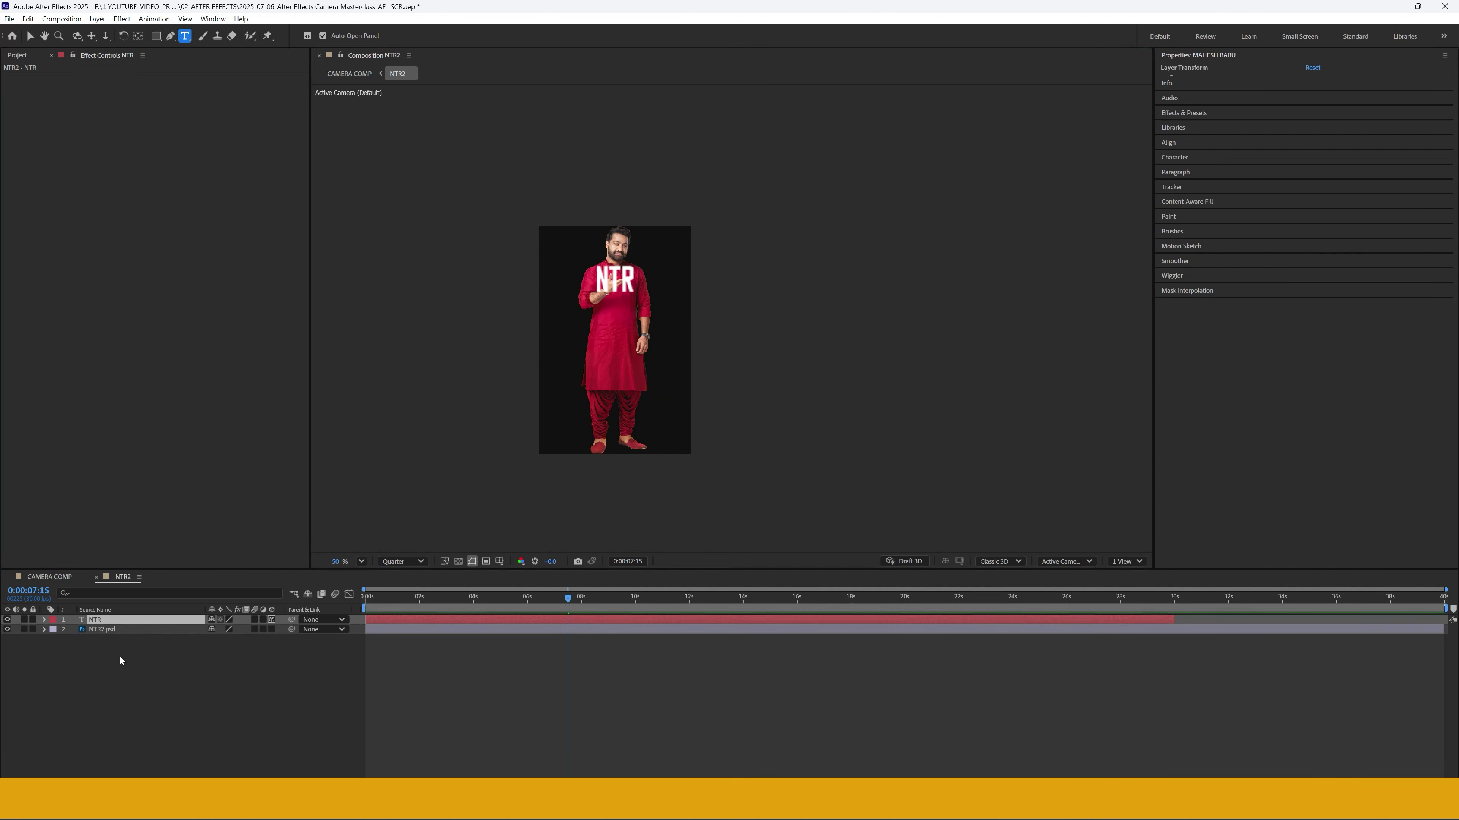
{"action": "left_click_drag", "start_coordinate": [115, 619], "coordinate": [115, 633]}
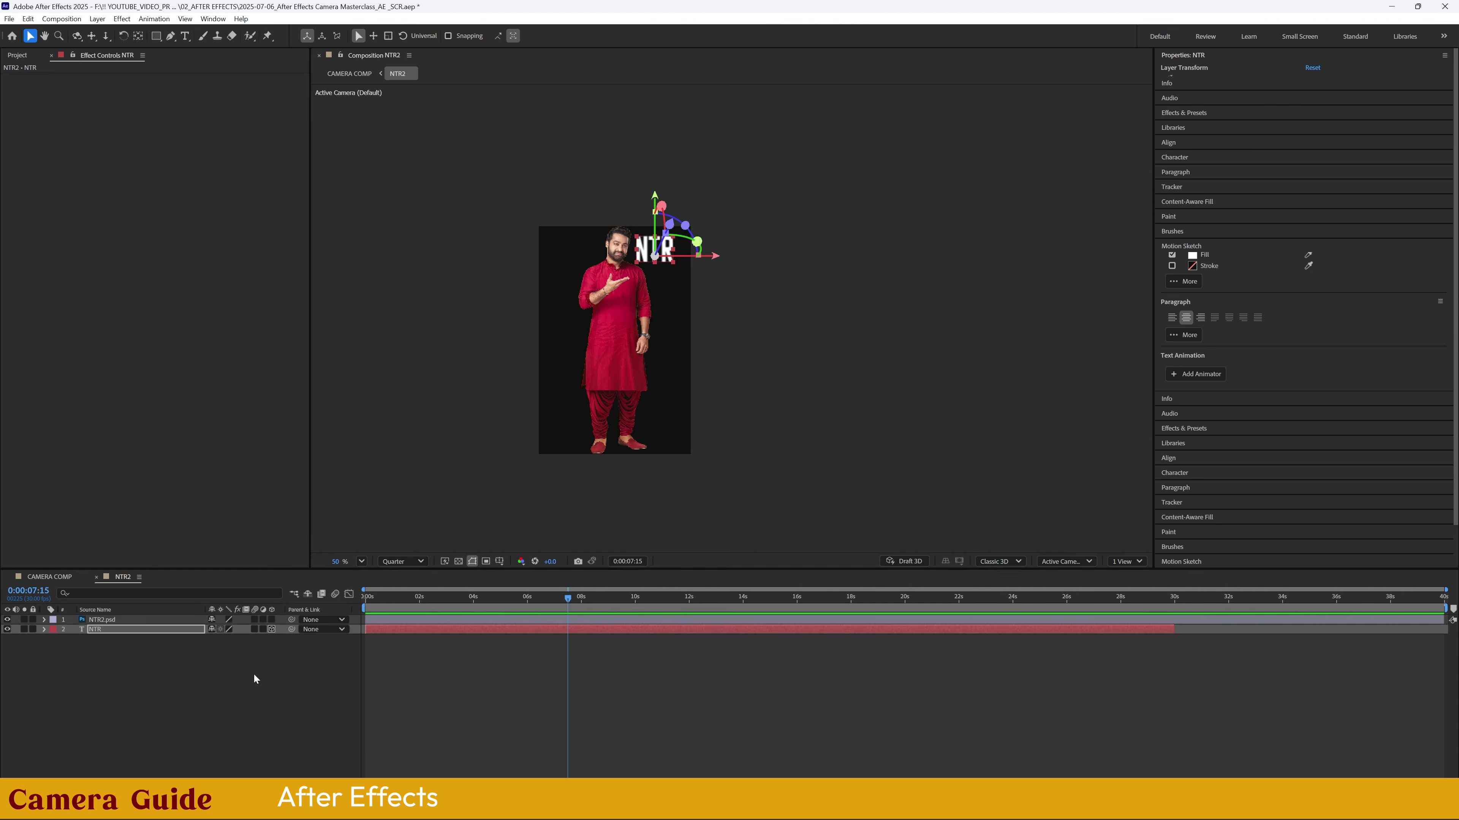
{"action": "left_click", "coordinate": [256, 679]}
{"action": "left_click", "coordinate": [96, 577]}
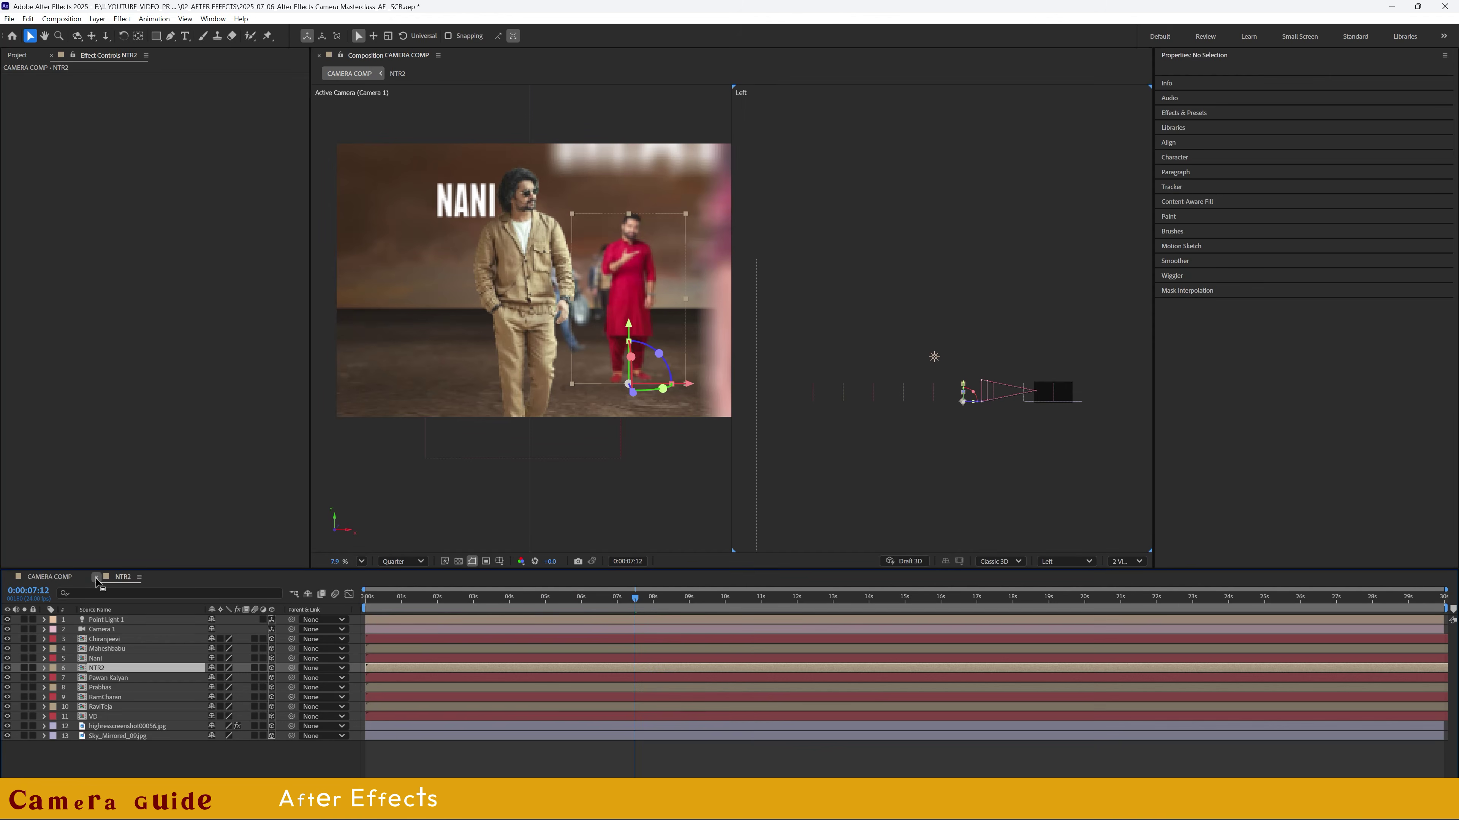
- Advance to about 0:00:14:11, paste the name text beneath Pawan Kalyan.psd in the Pawan Kalyan precomp and raise it to Y about 138
{"action": "left_click_drag", "start_coordinate": [670, 598], "coordinate": [886, 608]}
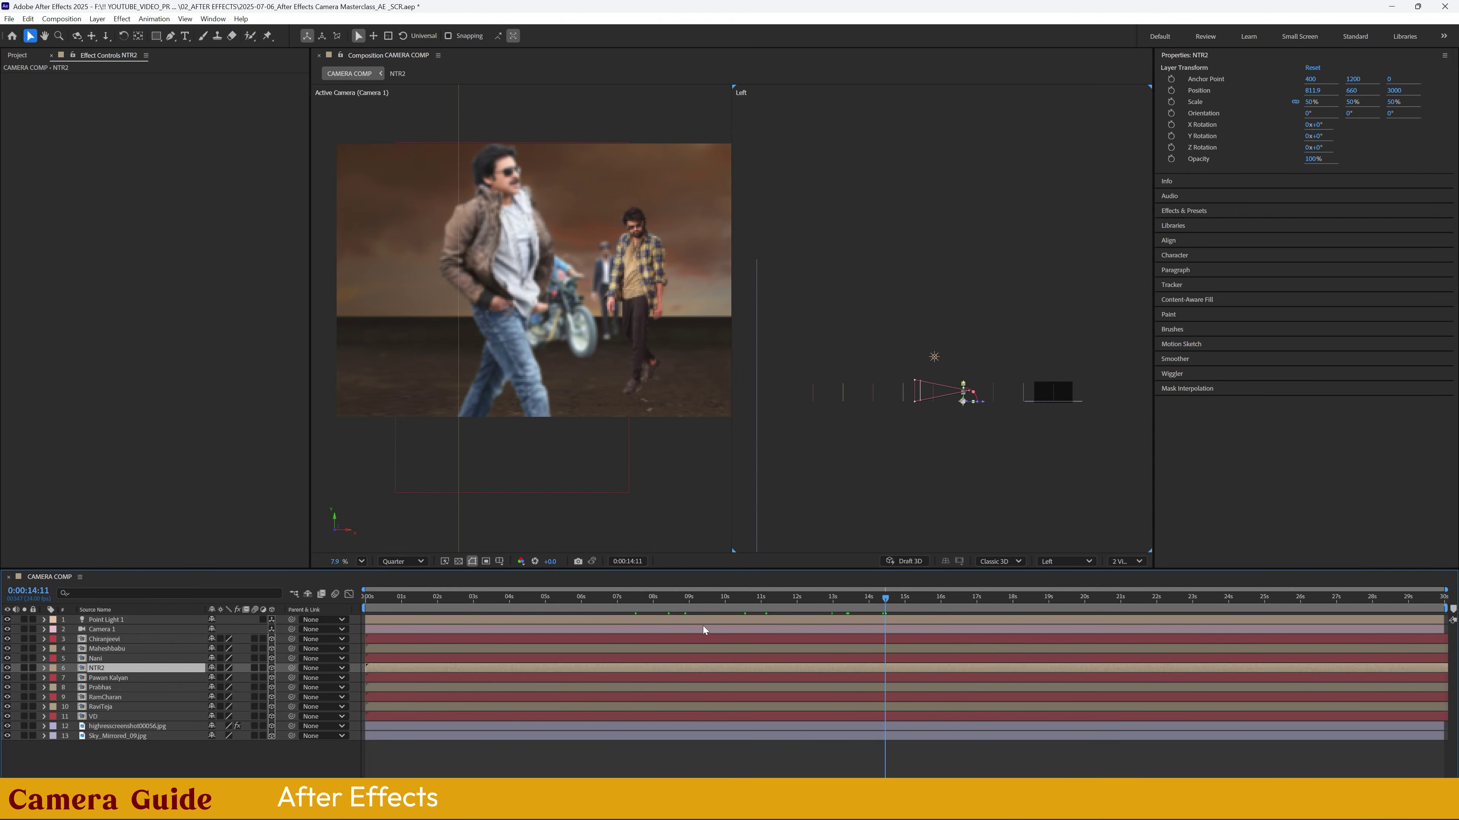
{"action": "double_click", "coordinate": [656, 408]}
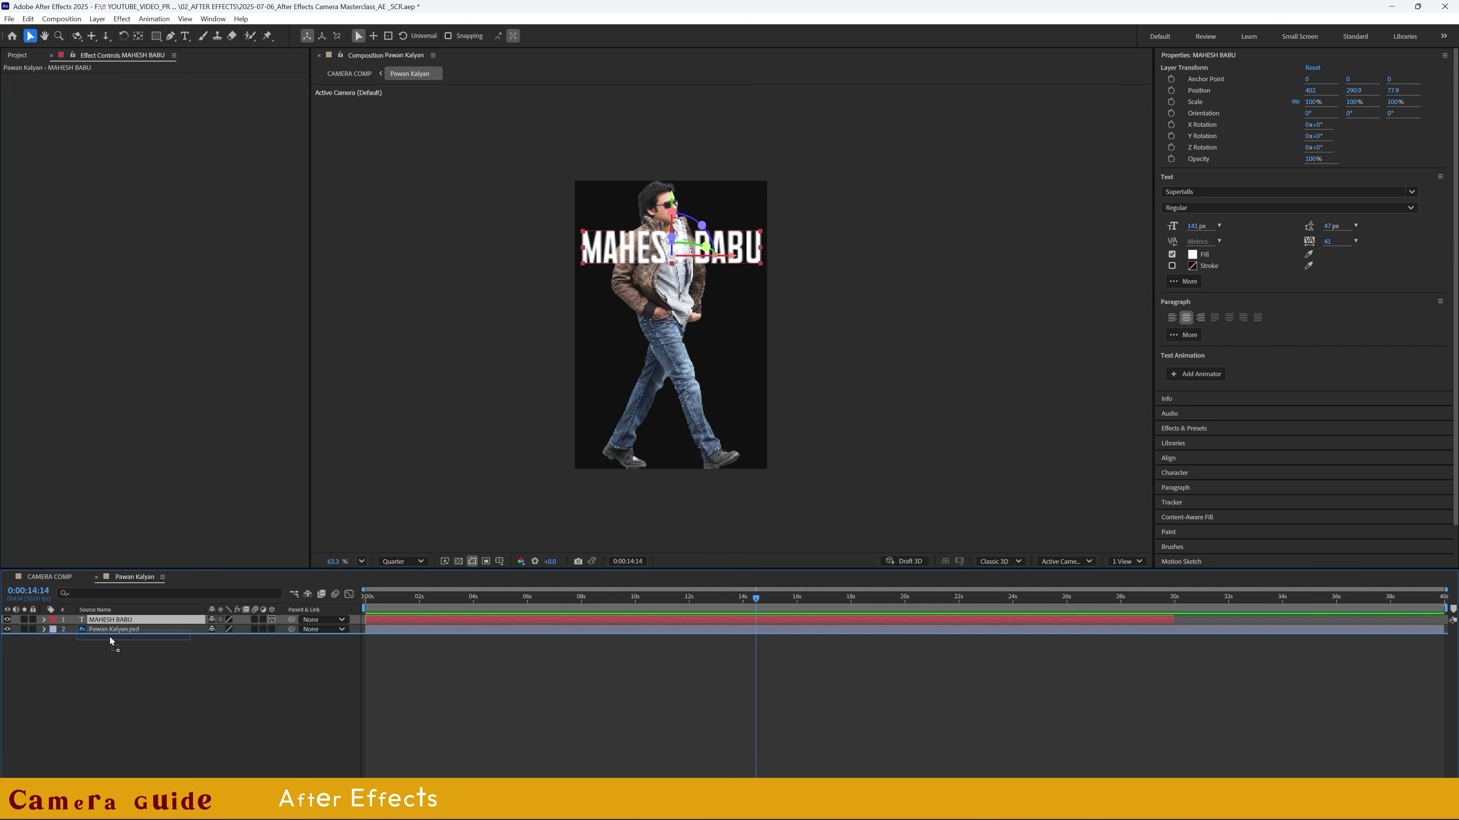
{"action": "left_click_drag", "start_coordinate": [109, 637], "coordinate": [109, 634]}
{"action": "left_click_drag", "start_coordinate": [674, 199], "coordinate": [676, 163]}
- Change the pasted text's wording to PAWAN KALYAN and return to CAMERA COMP
{"action": "double_click", "coordinate": [146, 629]}
{"action": "type", "text": "PAWAN KAL"}
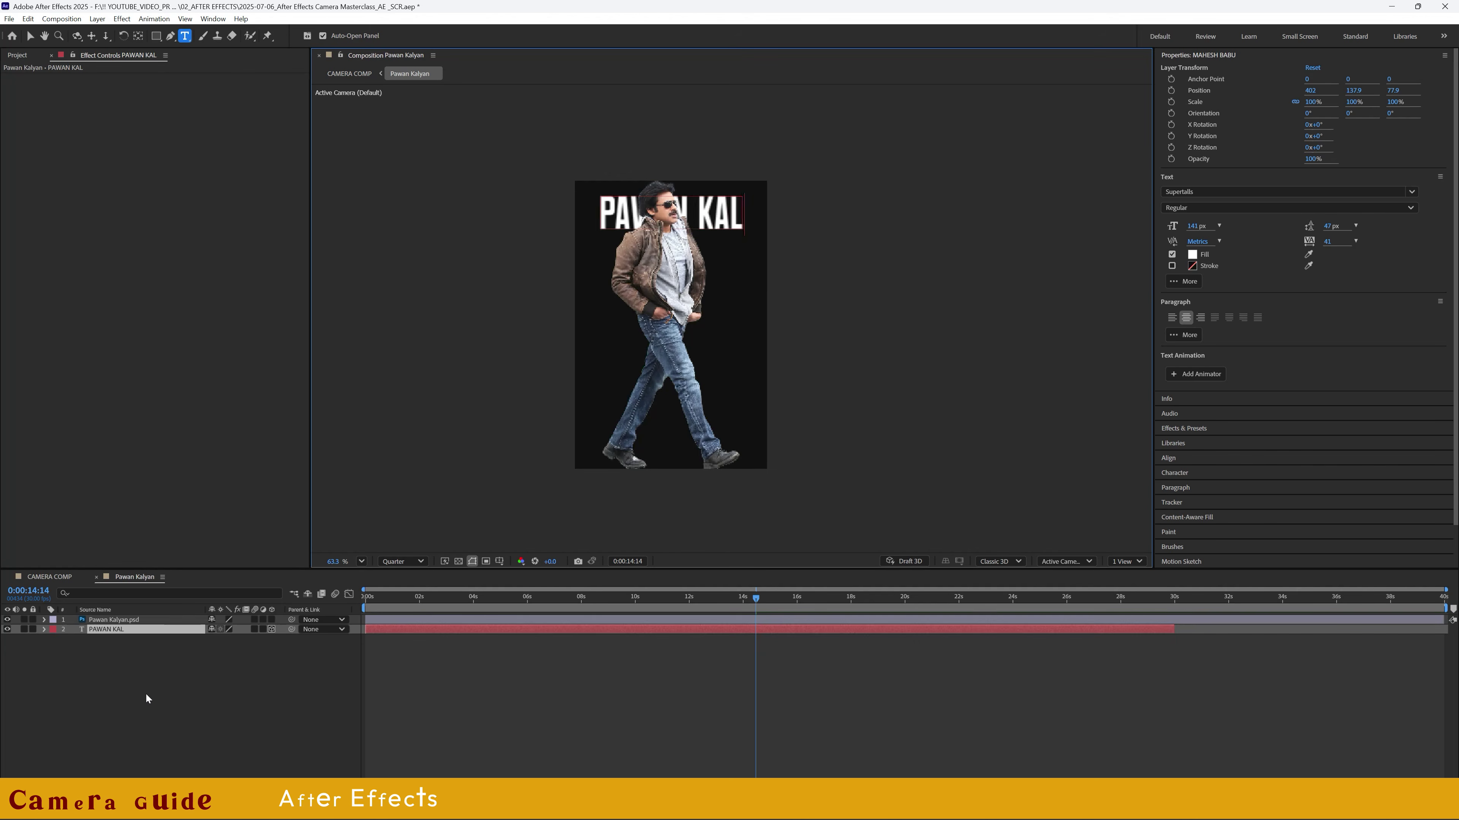
{"action": "type", "text": "YAN"}
{"action": "left_click", "coordinate": [135, 765]}
{"action": "key", "text": "space"}
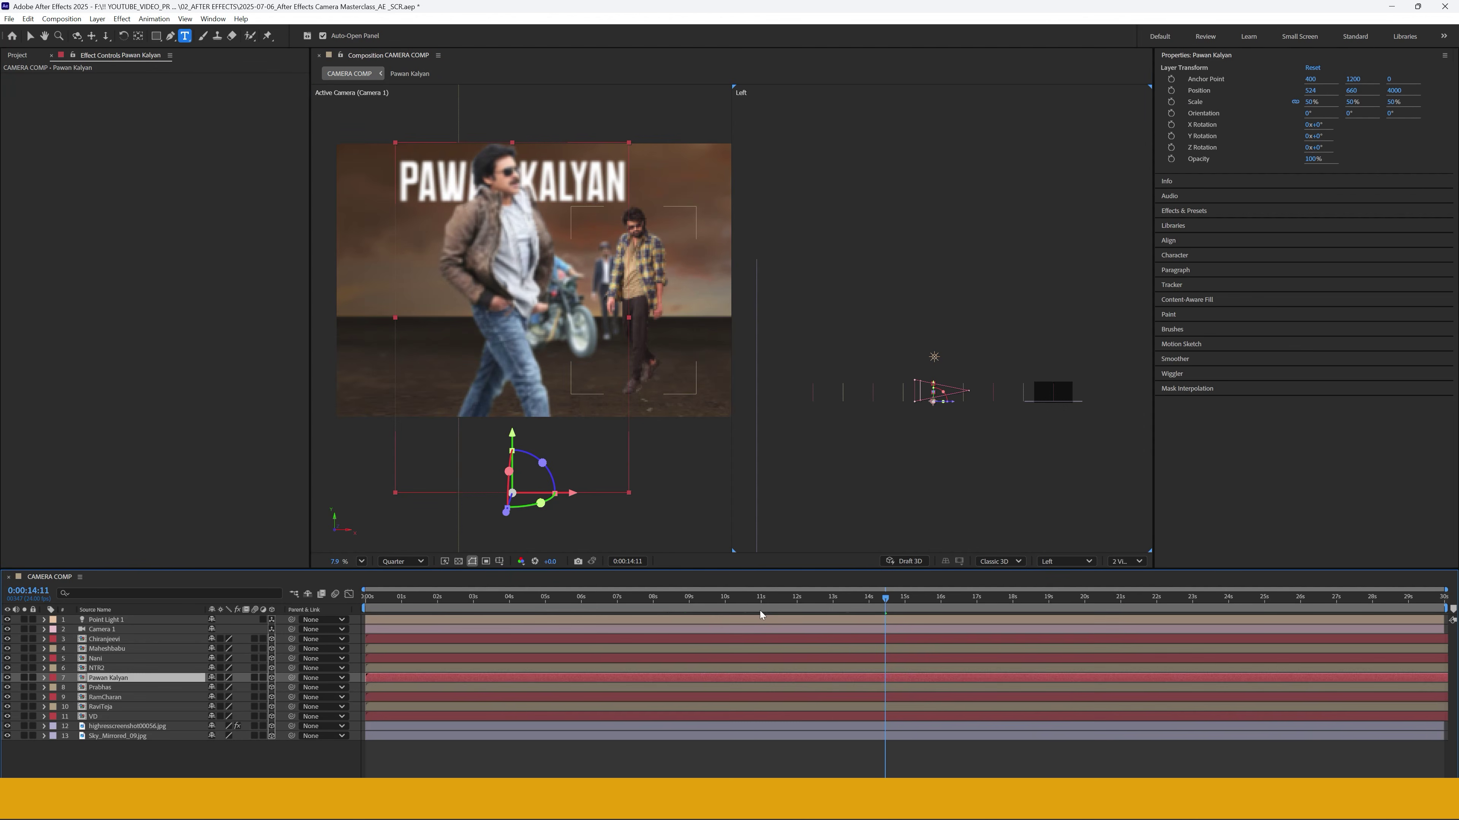
- Paste the name text beneath Prabhas.psd in the Prabhas precomp and change its wording to PRABHAS
{"action": "double_click", "coordinate": [97, 691]}
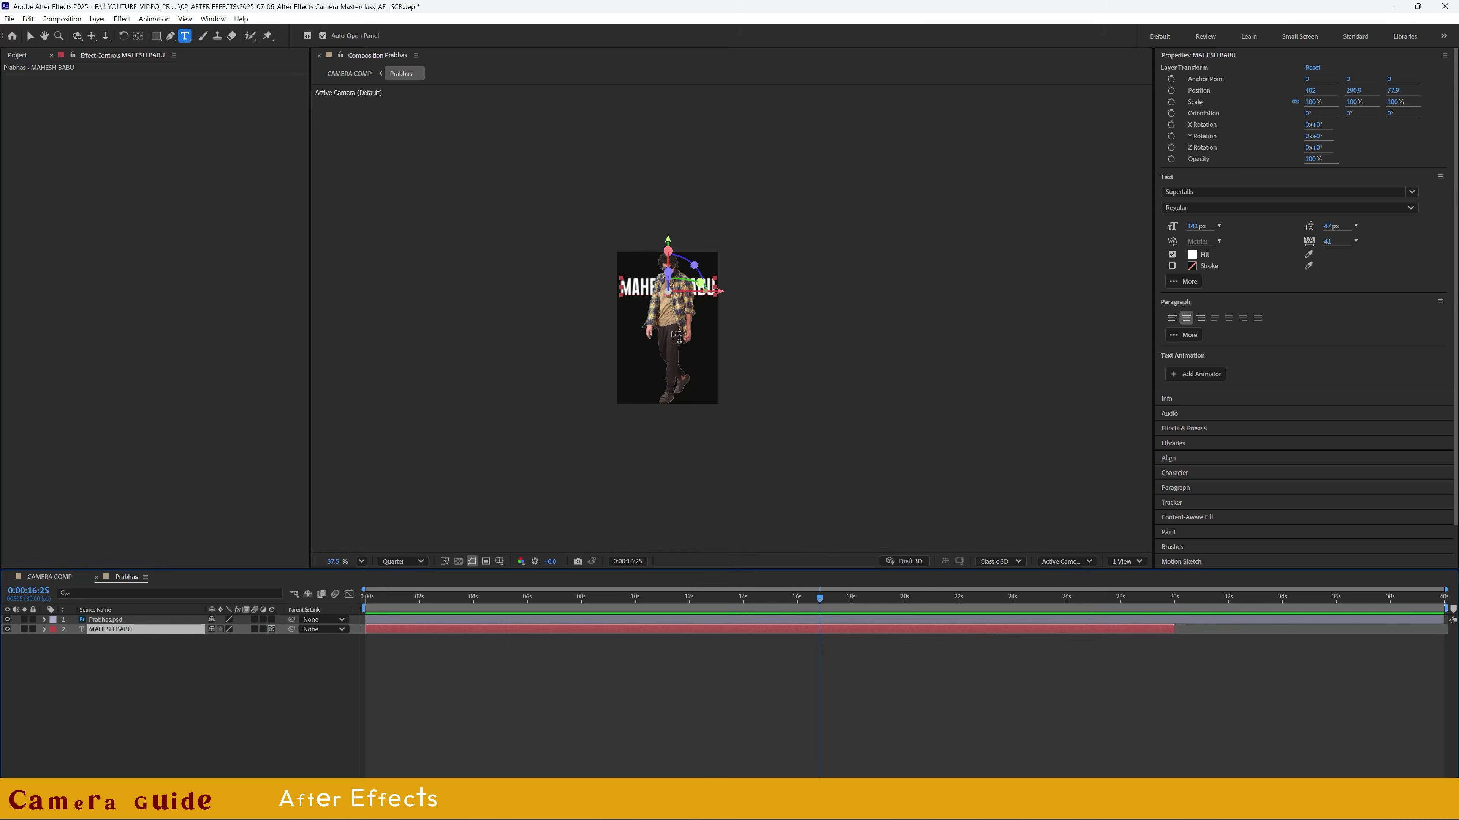
{"action": "scroll", "coordinate": [674, 334], "scroll_direction": "up", "scroll_amount": 1}
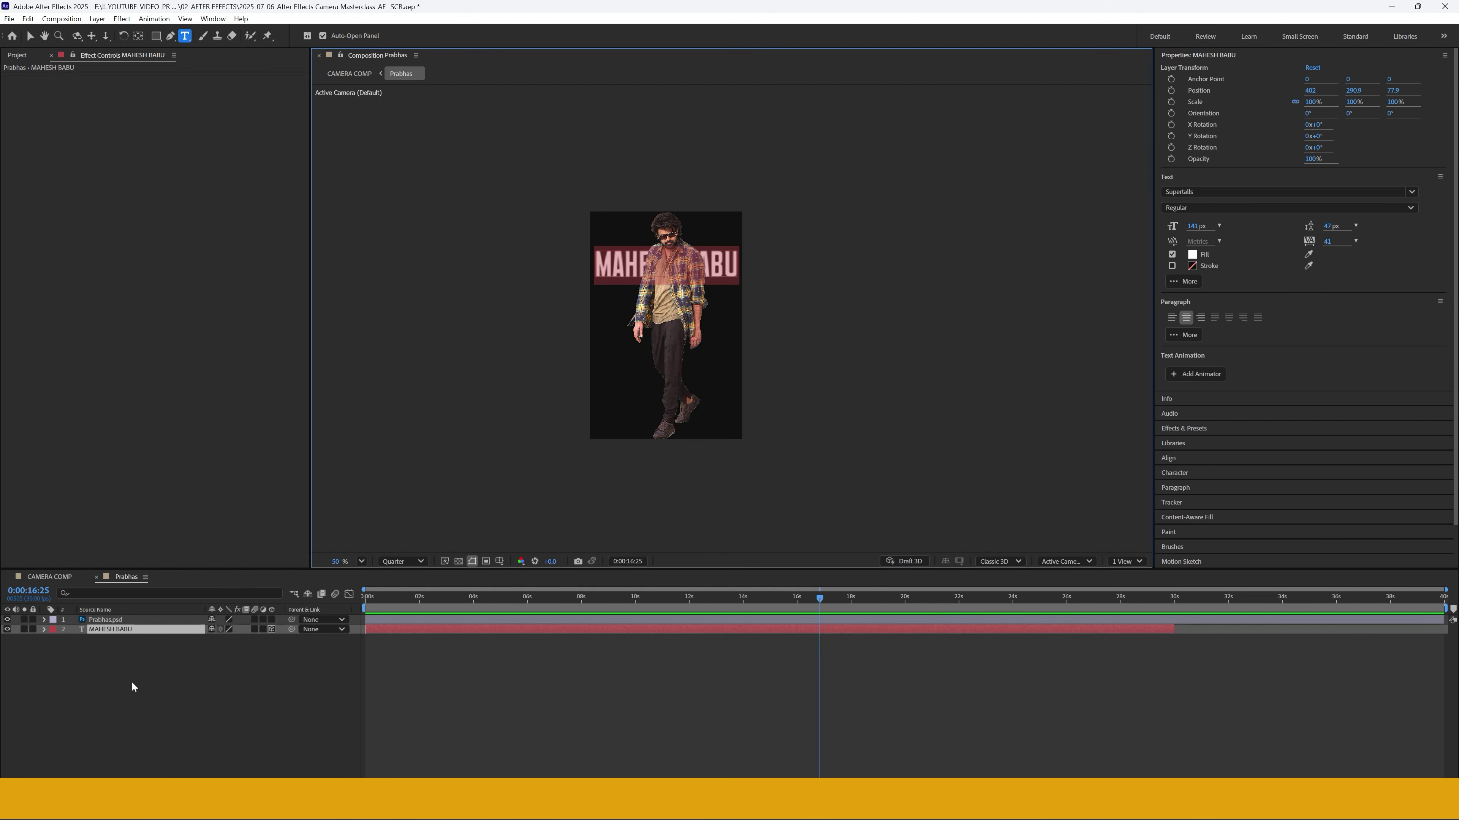
{"action": "type", "text": "PRABHA"}
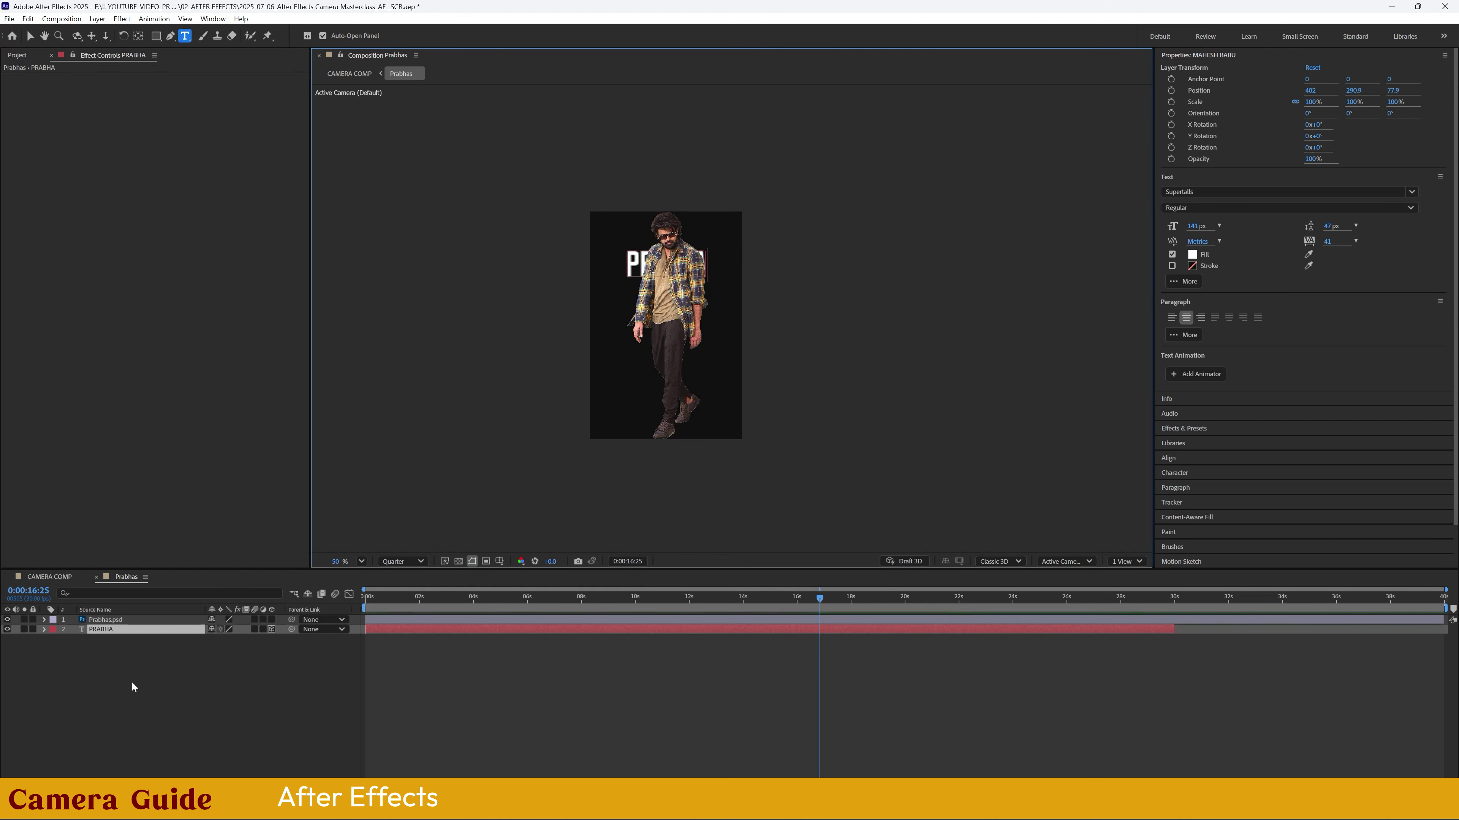
{"action": "type", "text": "S"}
{"action": "left_click", "coordinate": [143, 692]}
- Reposition the PRABHAS text behind the figure and open the RamCharan precomp
{"action": "left_click", "coordinate": [115, 629]}
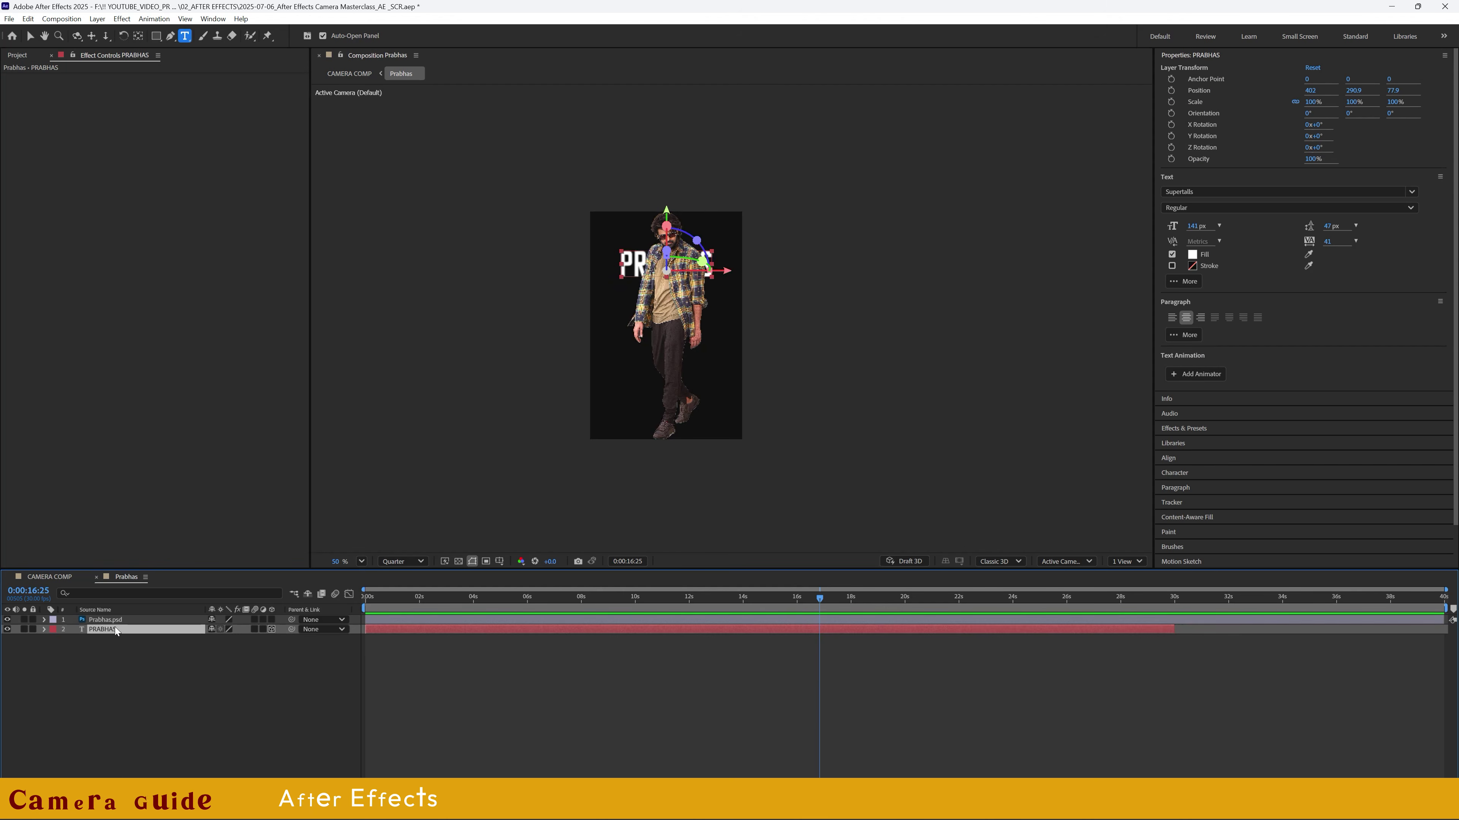
{"action": "key", "text": "v"}
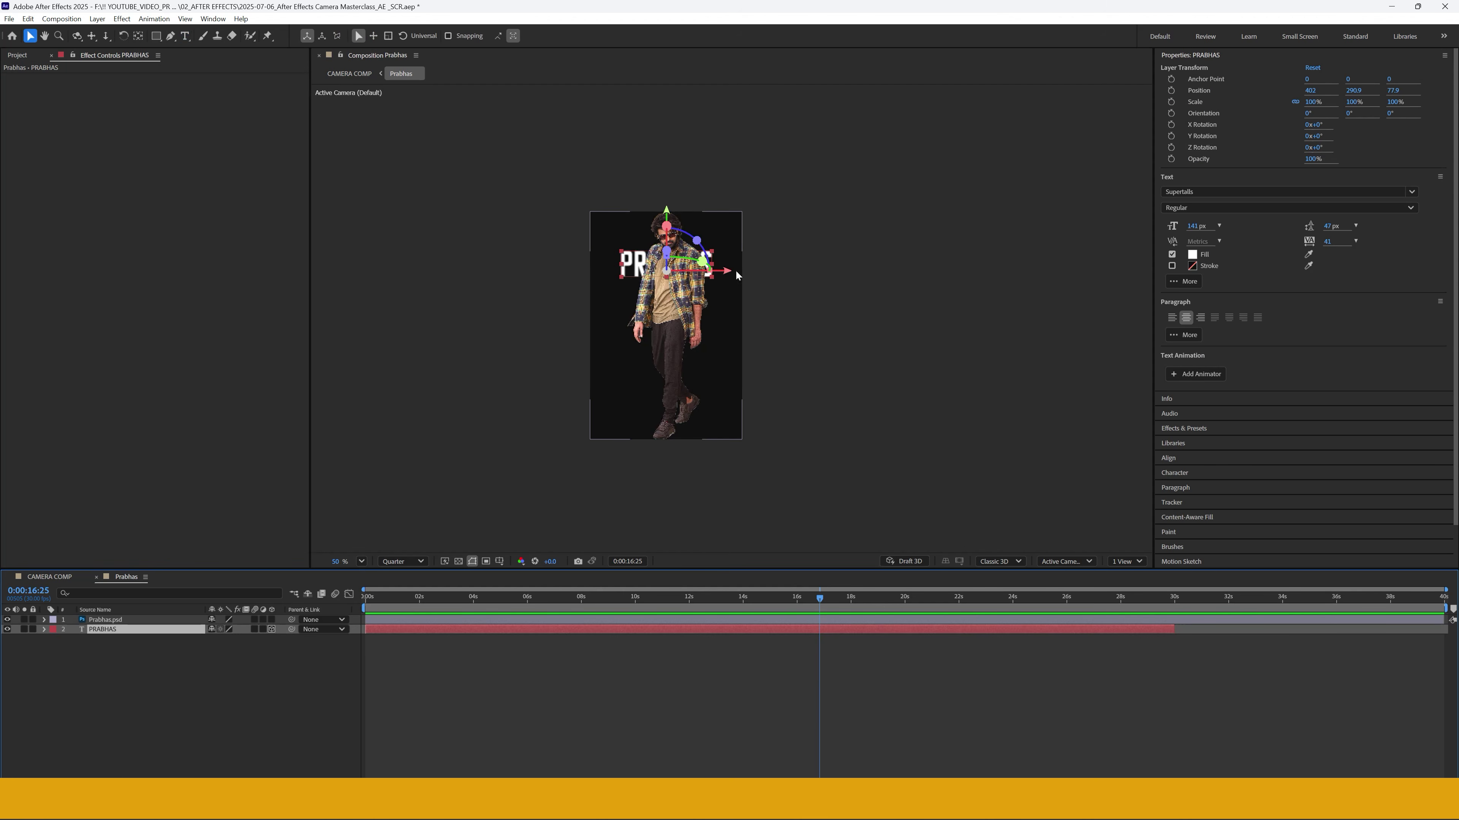
{"action": "left_click_drag", "start_coordinate": [730, 278], "coordinate": [637, 183]}
{"action": "scroll", "coordinate": [642, 209], "scroll_direction": "up", "scroll_amount": 5}
{"action": "left_click_drag", "start_coordinate": [649, 262], "coordinate": [654, 262]}
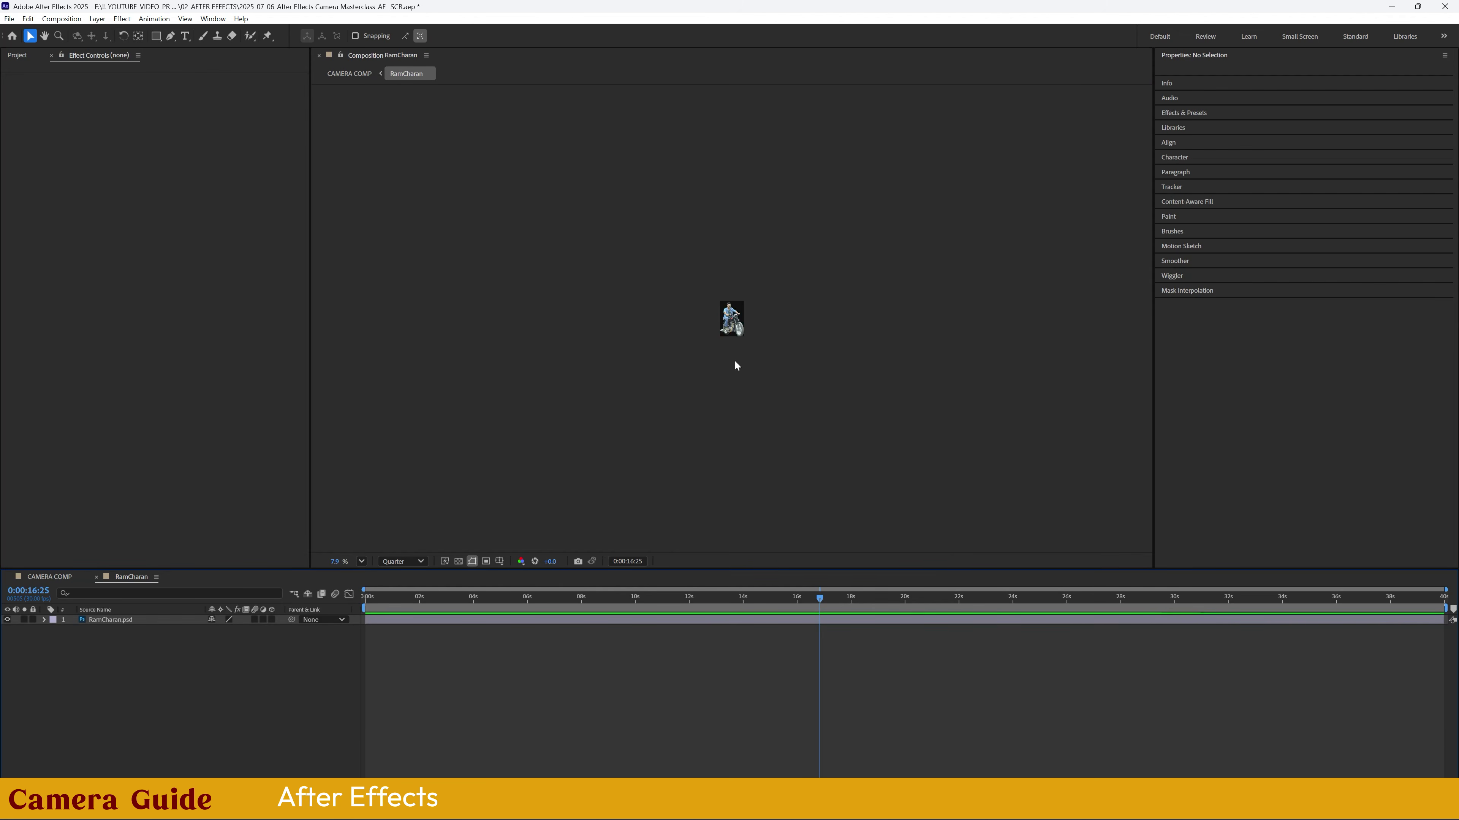
- Paste the name text beneath RamCharan.psd in the RamCharan precomp and change its wording to RAM CHARAN
{"action": "scroll", "coordinate": [735, 365], "scroll_direction": "up", "scroll_amount": 5}
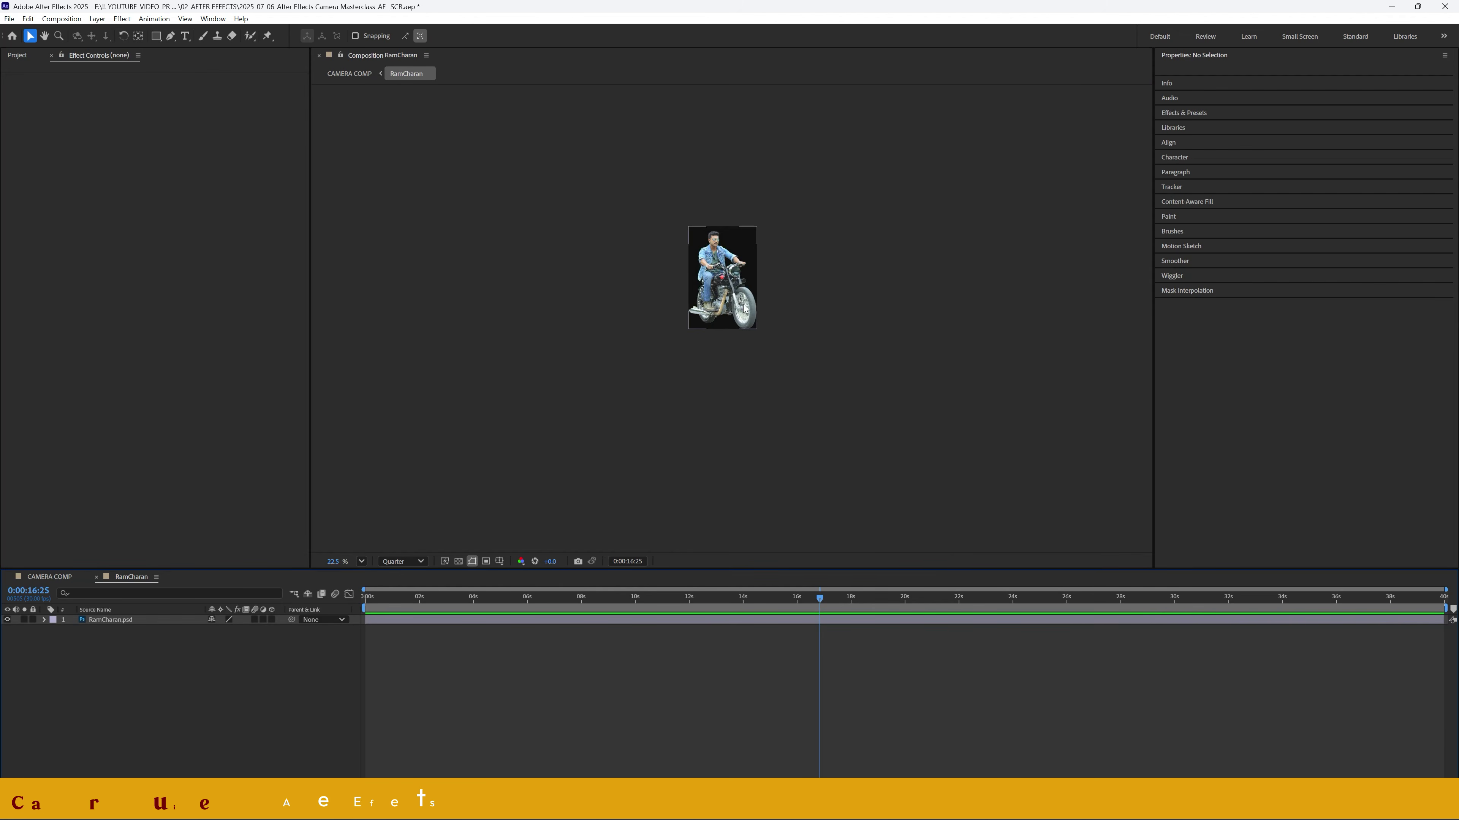
{"action": "left_click", "coordinate": [114, 621]}
{"action": "key", "text": "ctrl+v"}
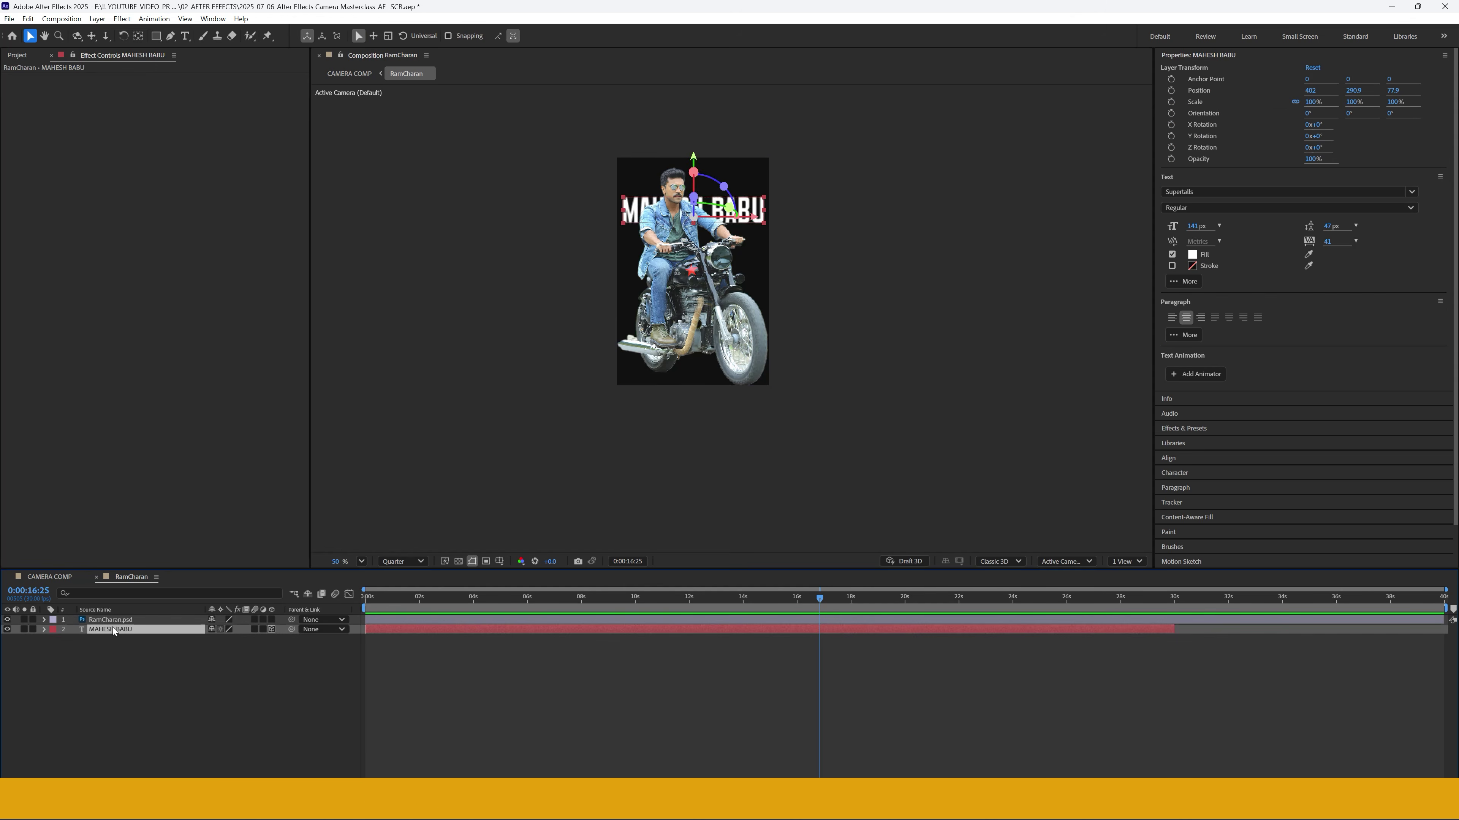
{"action": "double_click", "coordinate": [113, 629]}
{"action": "type", "text": "RAM CHARAN"}
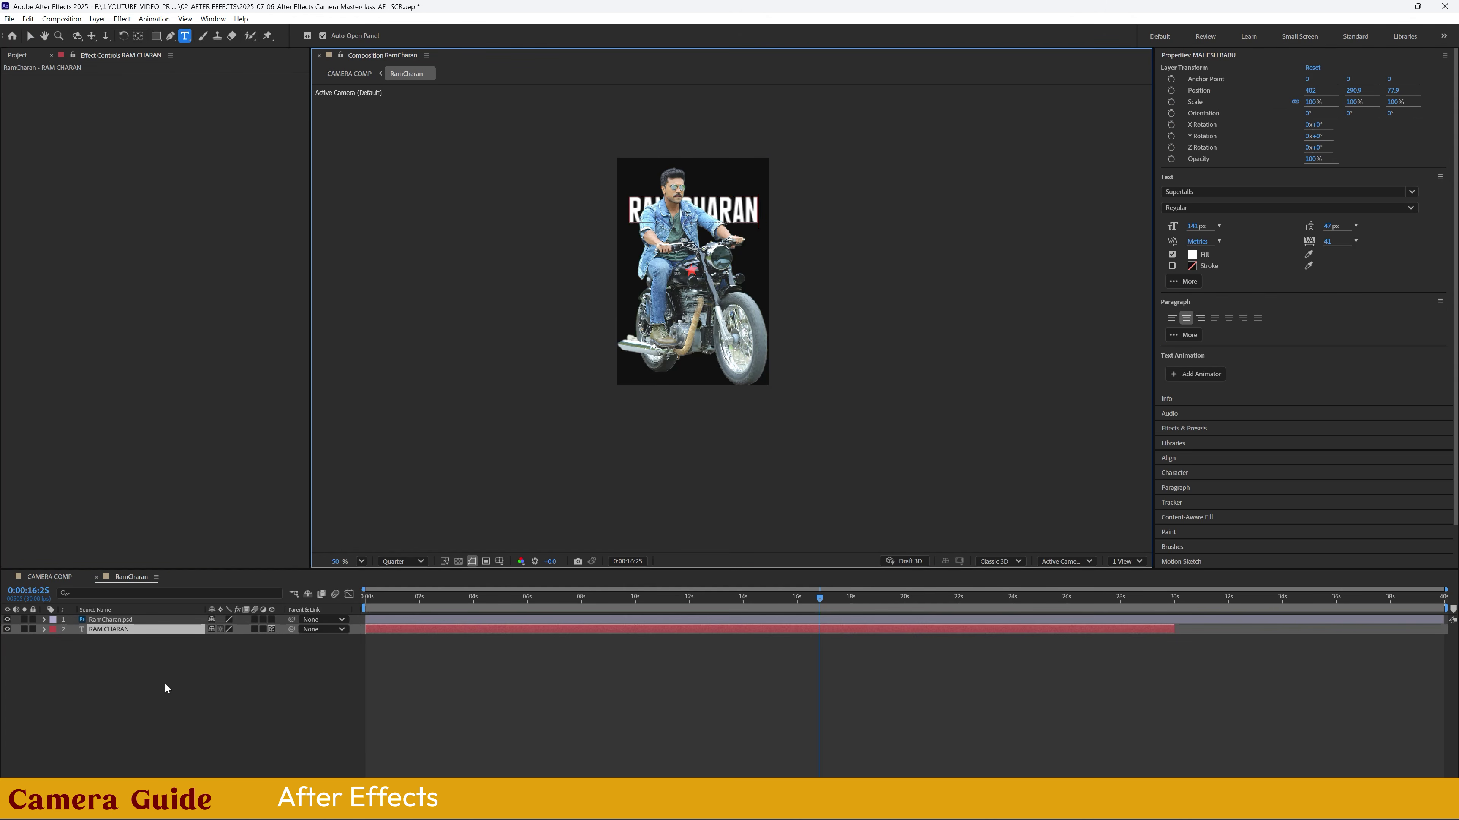
{"action": "left_click", "coordinate": [165, 688]}
- Enlarge the RAM CHARAN text to about 157 px, raise it to Y about 143 and return to CAMERA COMP
{"action": "left_click", "coordinate": [120, 628]}
{"action": "left_click_drag", "start_coordinate": [1200, 228], "coordinate": [1217, 228]}
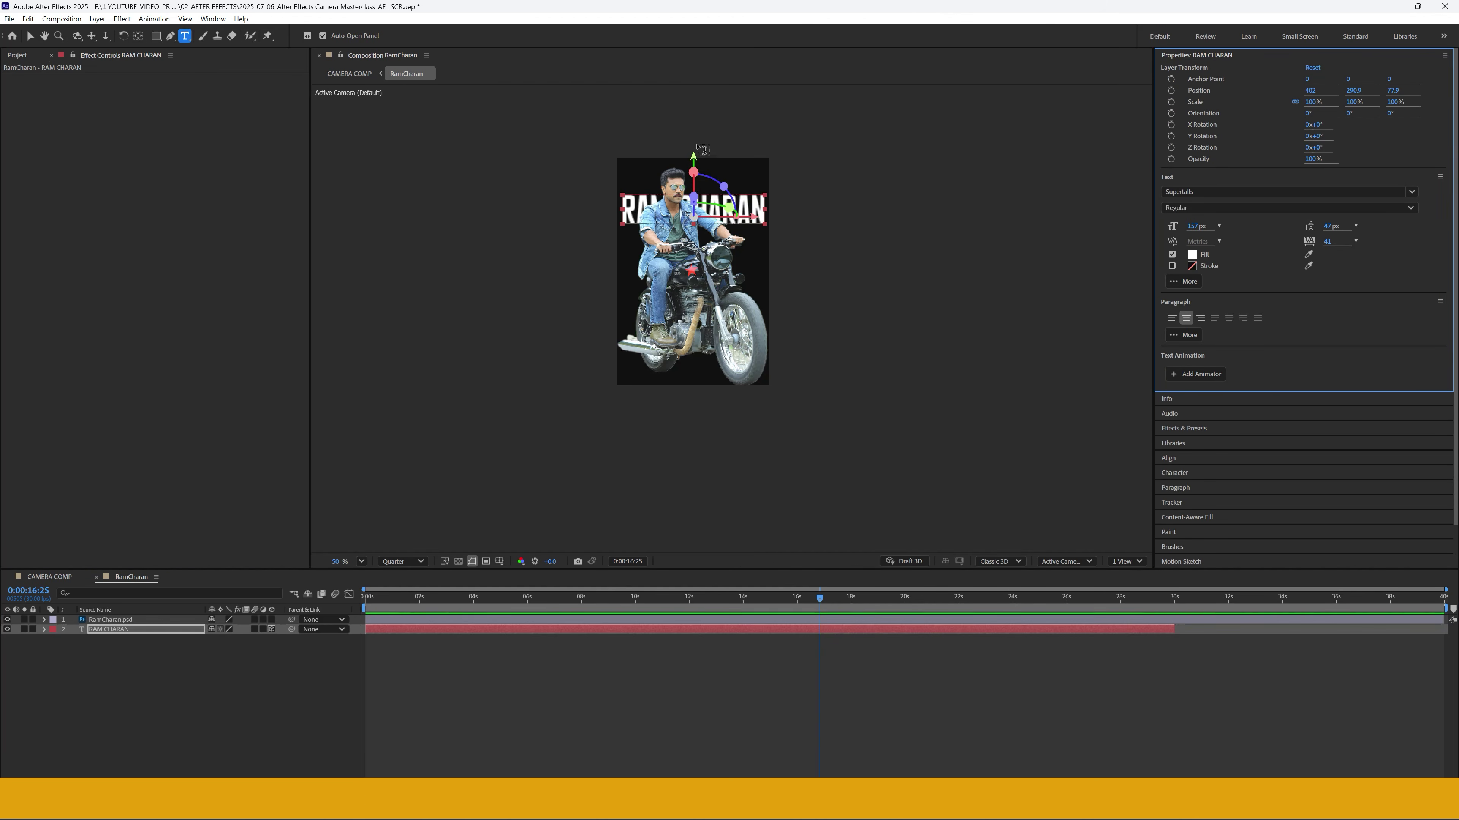
{"action": "key", "text": "v"}
{"action": "left_click_drag", "start_coordinate": [694, 161], "coordinate": [694, 131]}
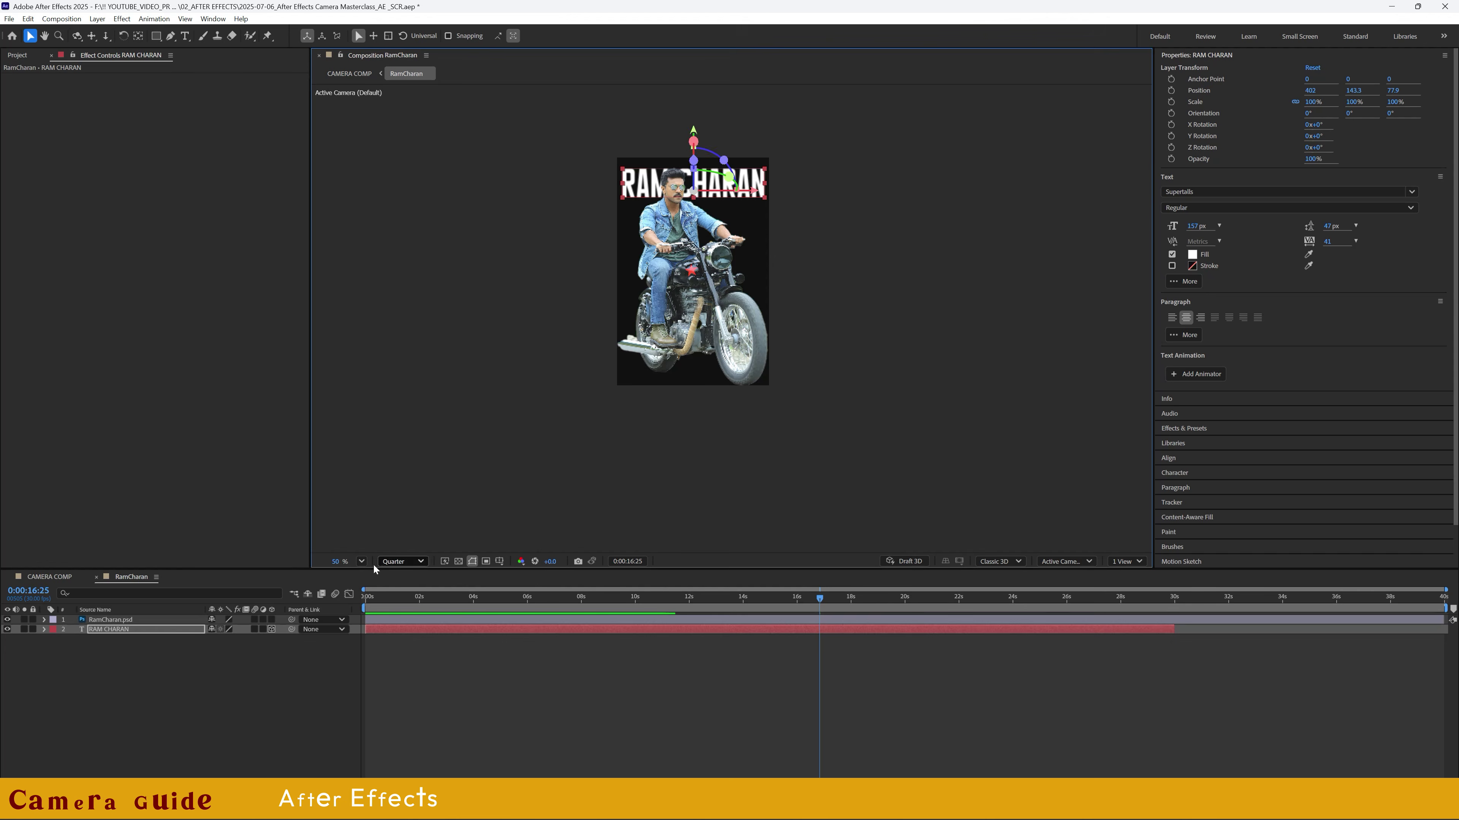
{"action": "left_click", "coordinate": [106, 608]}
{"action": "left_click", "coordinate": [95, 577]}
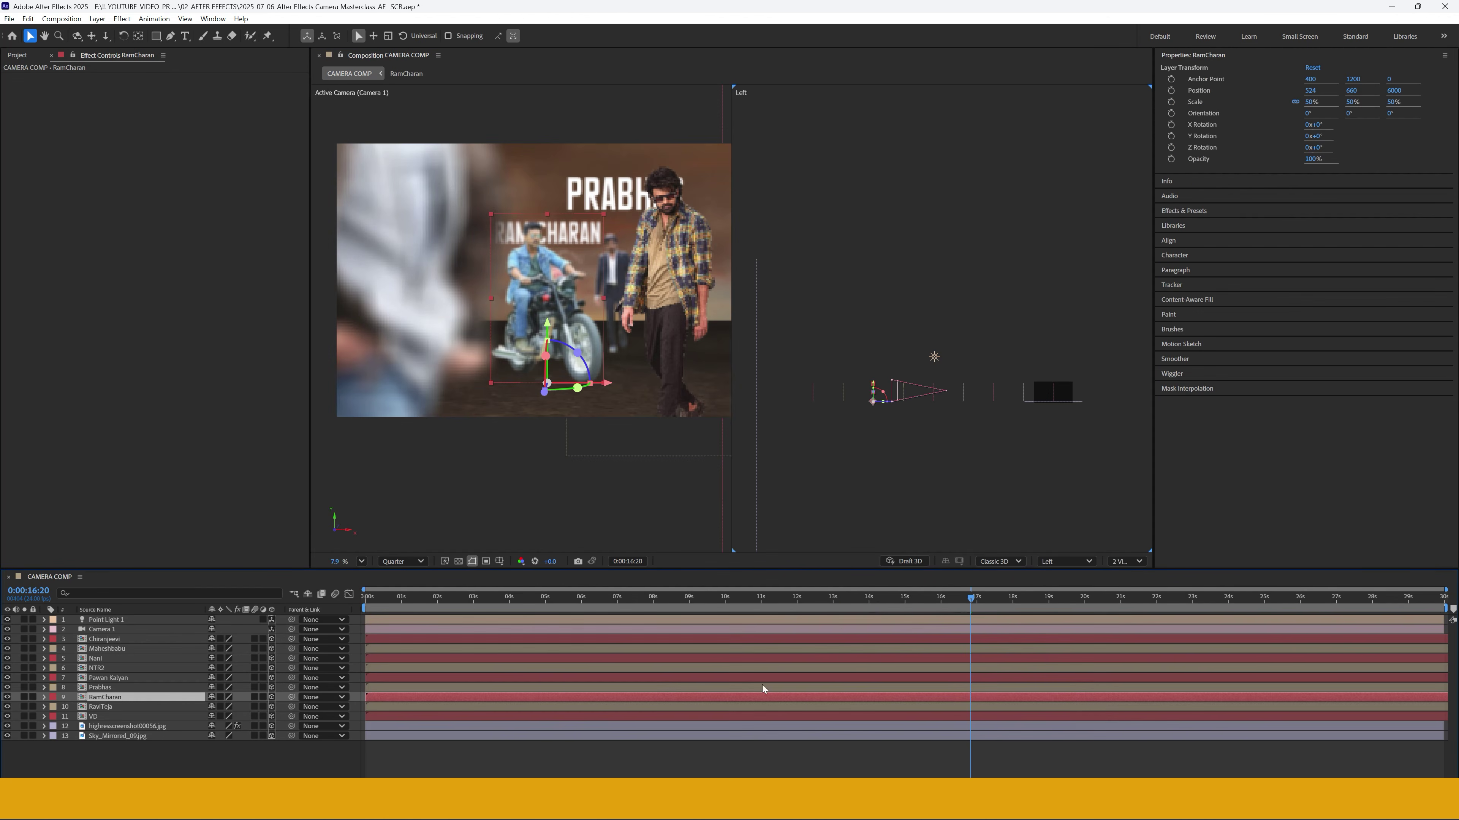
- Advance to about 0:00:22:03 and paste the name text beneath RaviTeja.psd in the RaviTeja precomp
{"action": "left_click_drag", "start_coordinate": [975, 614], "coordinate": [1166, 613]}
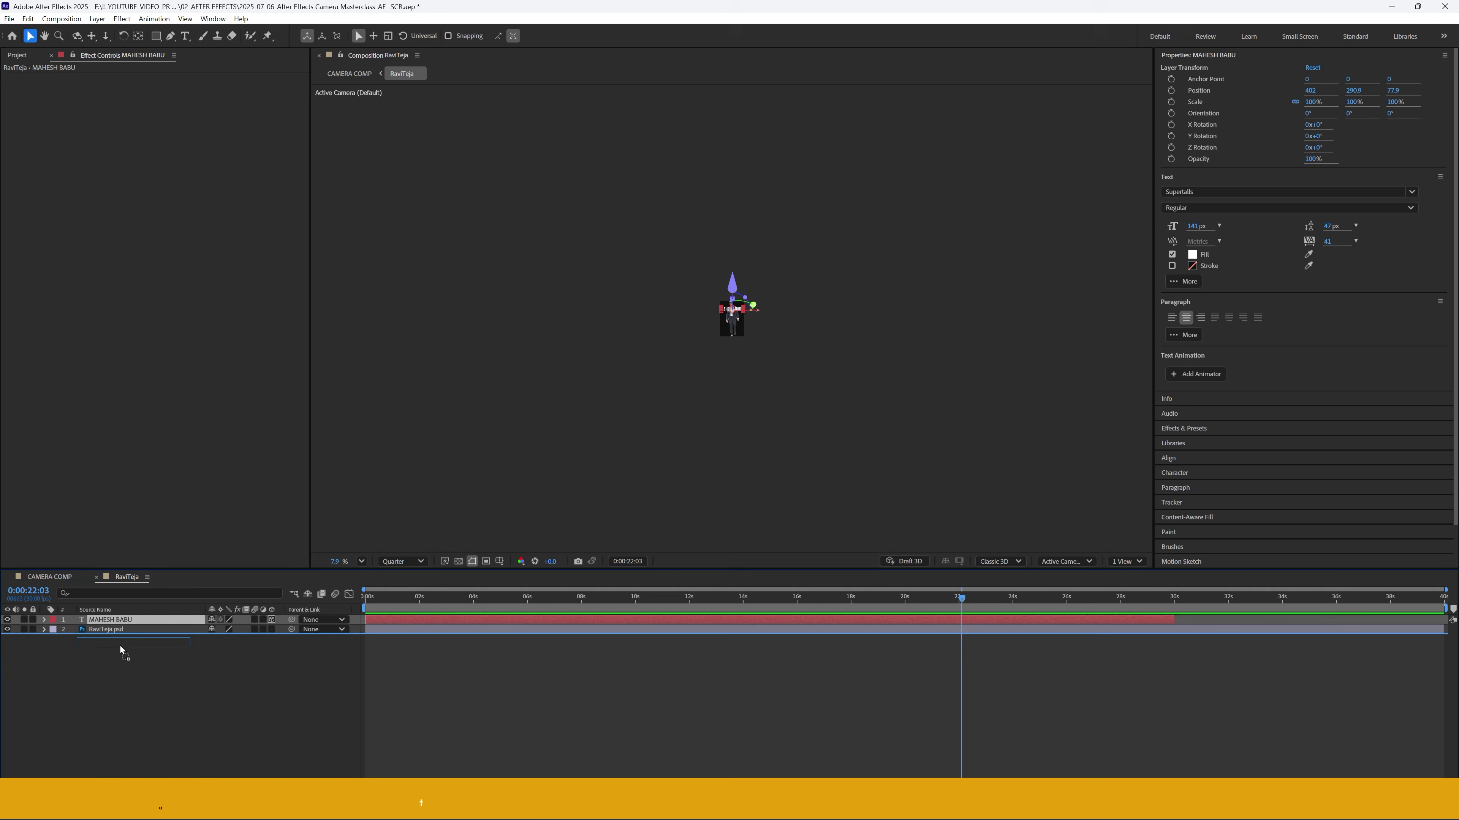
{"action": "left_click", "coordinate": [192, 688]}
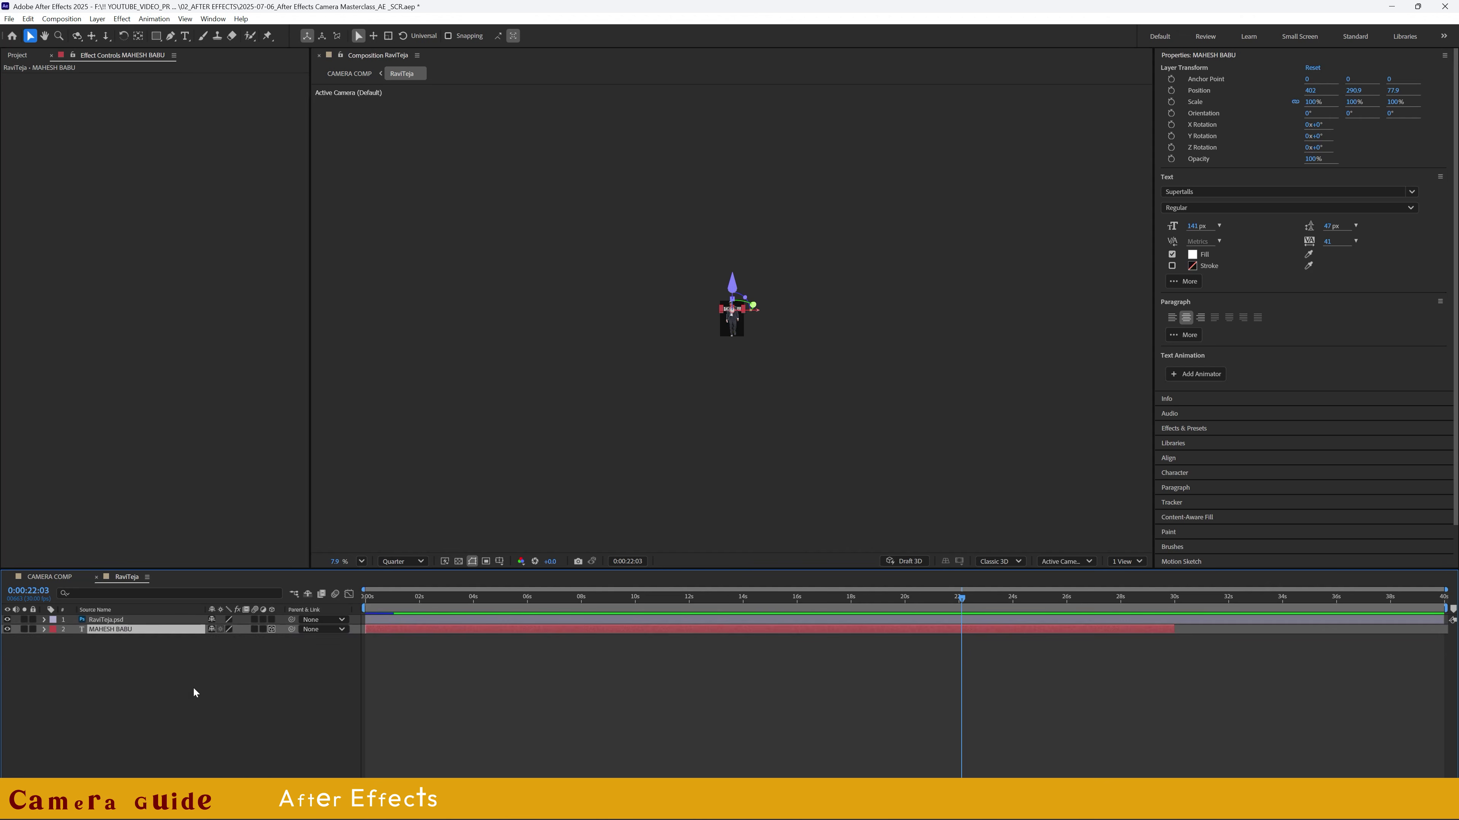
{"action": "left_click", "coordinate": [735, 593]}
- Change the pasted text's wording to RAVI TEJA and enlarge its font size
{"action": "scroll", "coordinate": [782, 277], "scroll_direction": "up", "scroll_amount": 10}
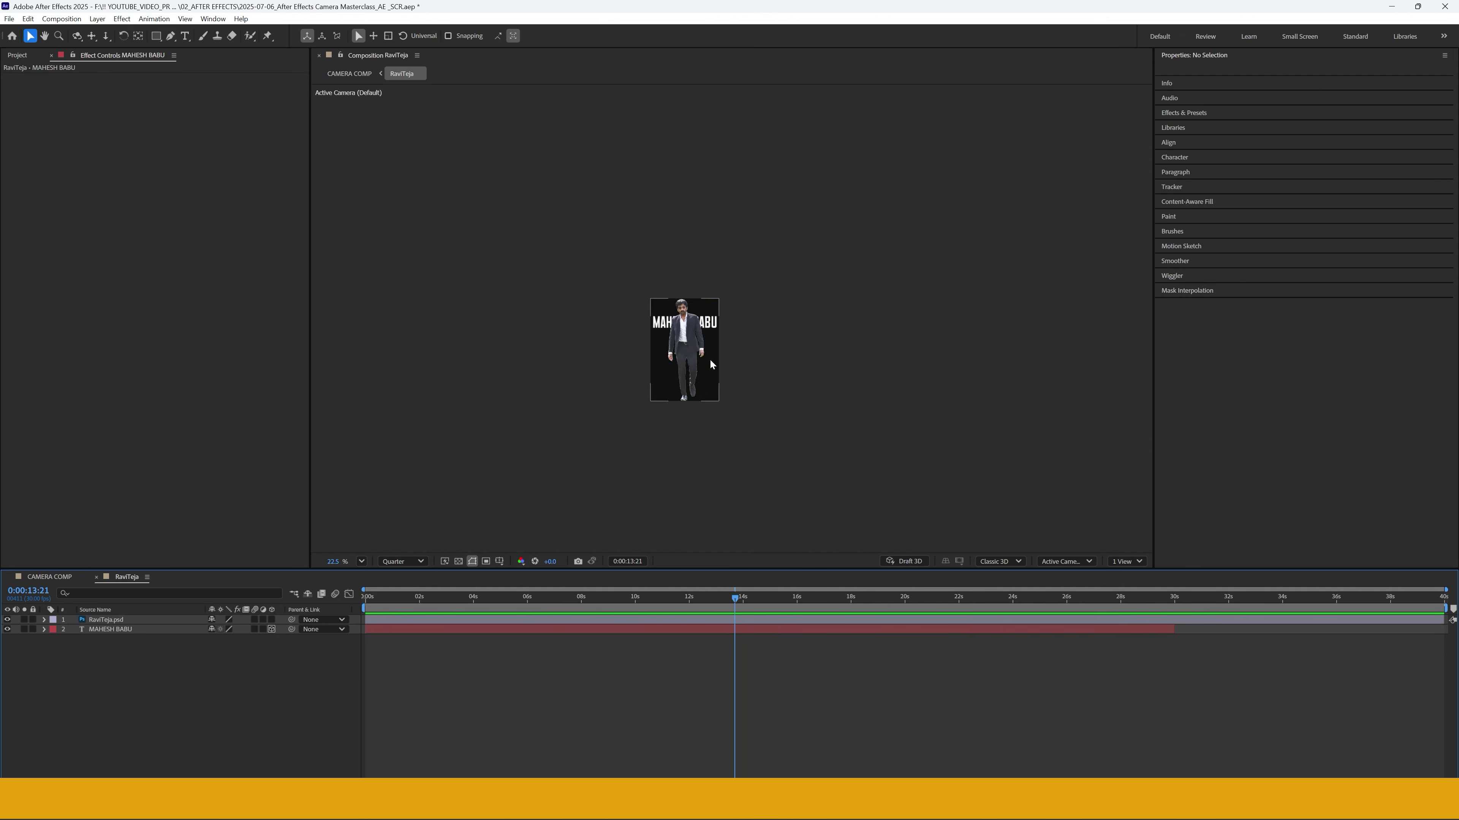
{"action": "double_click", "coordinate": [109, 629]}
{"action": "type", "text": "RAVI"}
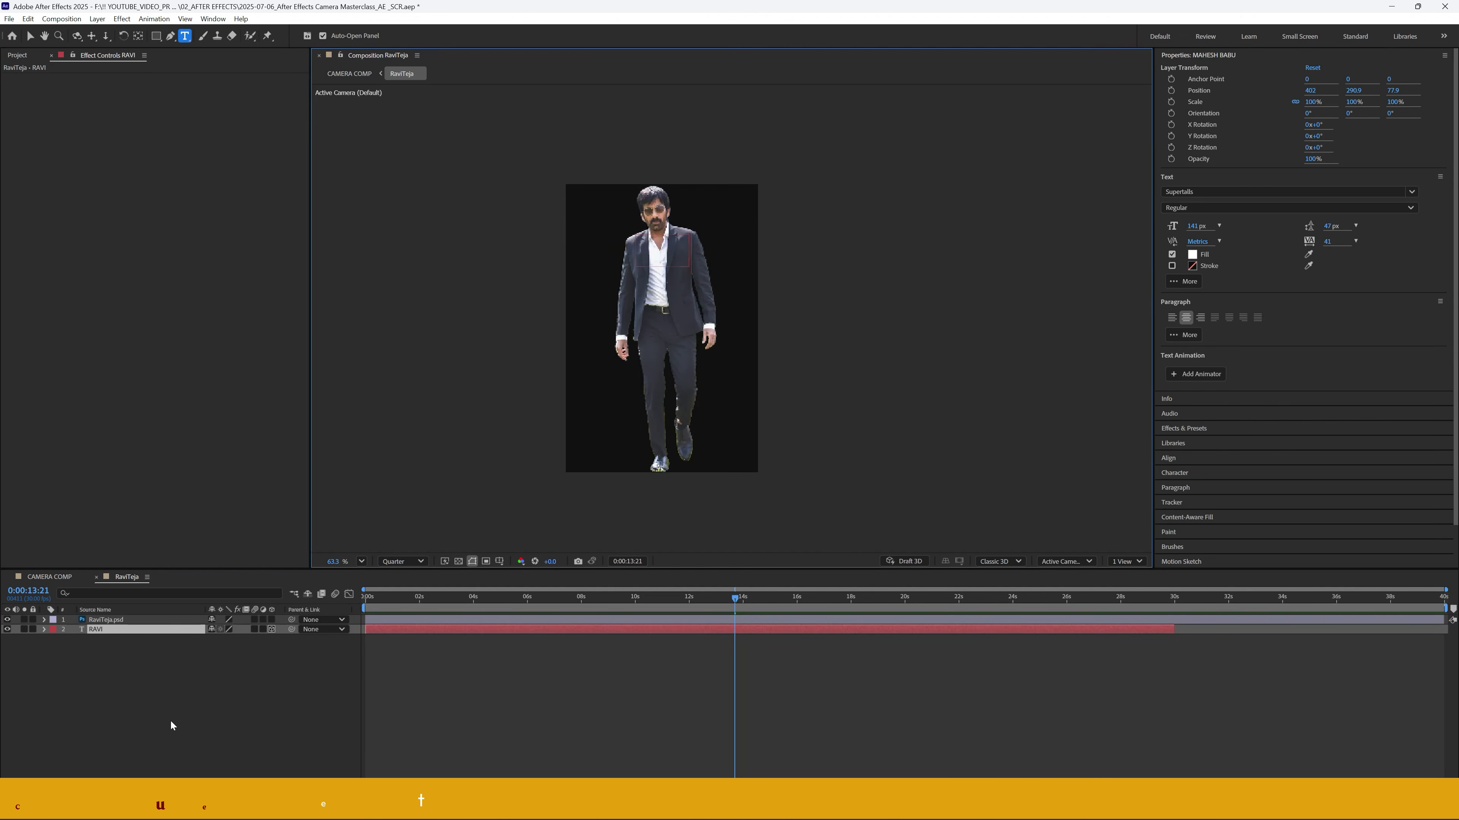
{"action": "type", "text": " TEJA"}
{"action": "left_click", "coordinate": [174, 722]}
{"action": "left_click", "coordinate": [132, 629]}
{"action": "left_click_drag", "start_coordinate": [1197, 227], "coordinate": [1239, 226]}
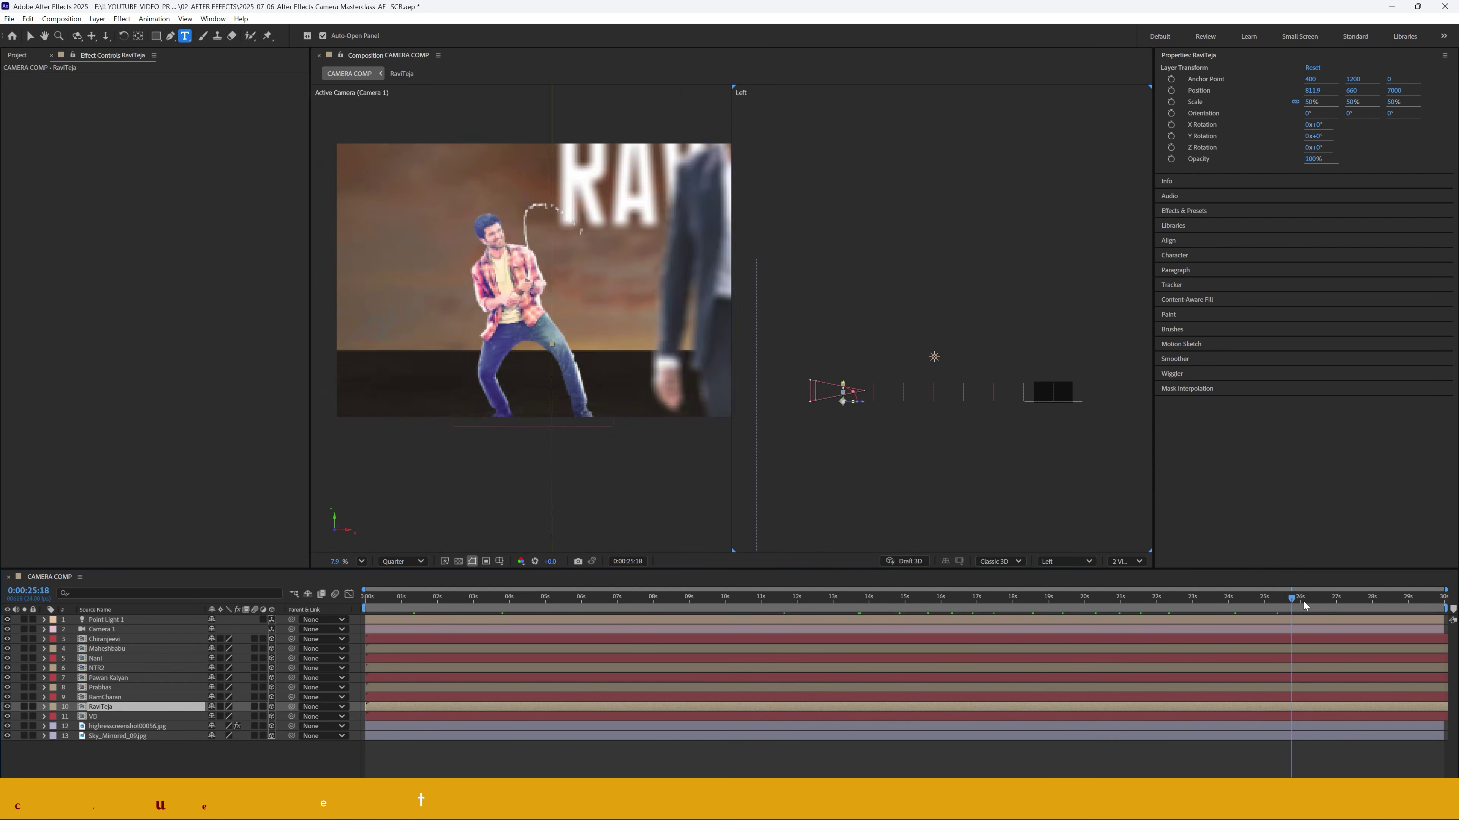
- Paste the name text into the VD precomp and change its wording to VIJAY DEVARAKONDA
{"action": "double_click", "coordinate": [94, 716]}
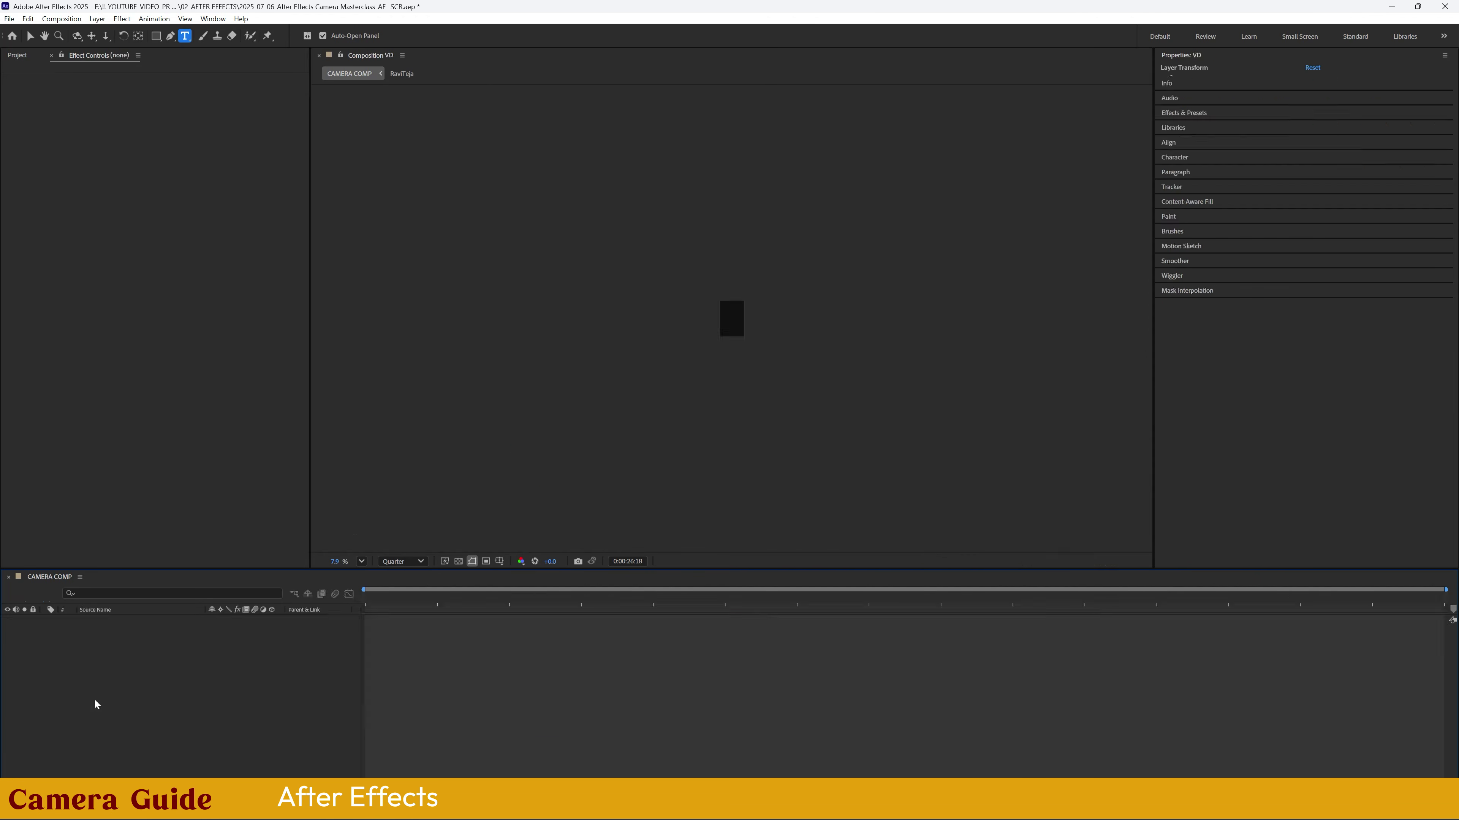
{"action": "key", "text": "ctrl+v"}
{"action": "scroll", "coordinate": [751, 308], "scroll_direction": "up", "scroll_amount": 4}
{"action": "type", "text": "VI"}
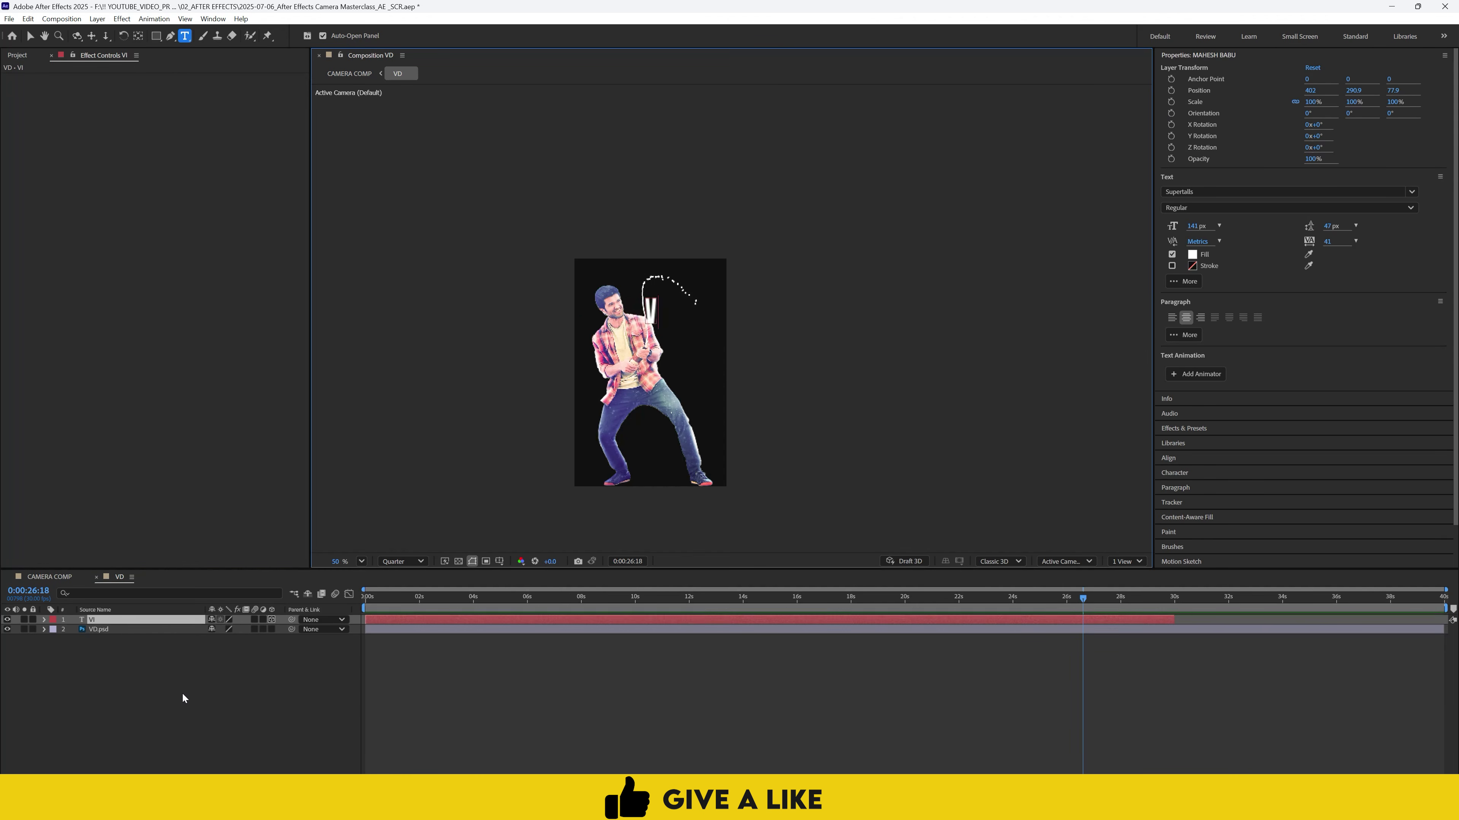
{"action": "type", "text": "JAY DEVARAKONDA"}
{"action": "left_click", "coordinate": [182, 693]}
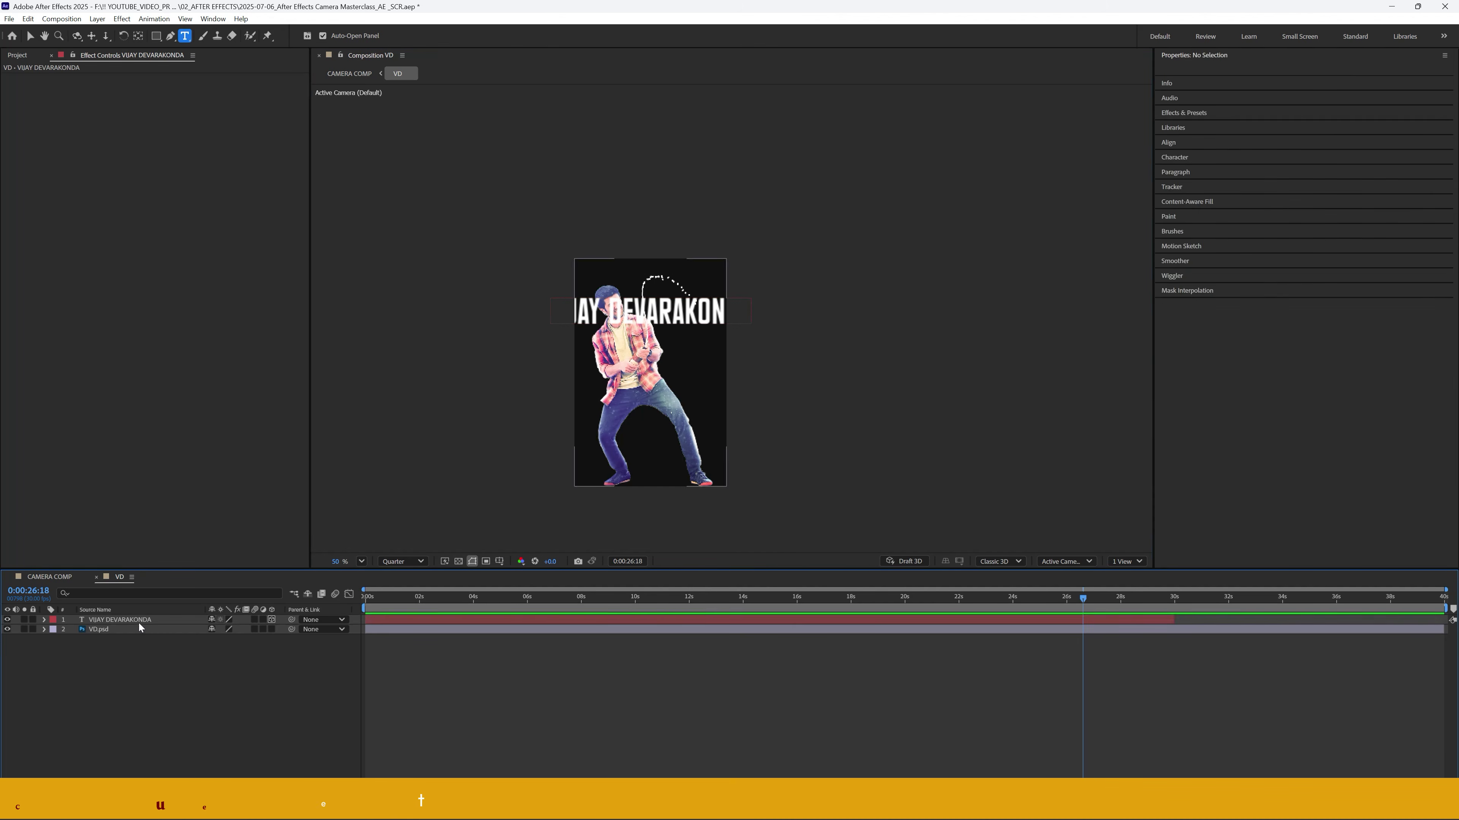
- Move the VIJAY DEVARAKONDA text beneath VD.psd, then shrink and raise it to sit behind the figure
{"action": "left_click_drag", "start_coordinate": [139, 623], "coordinate": [133, 628]}
{"action": "left_click_drag", "start_coordinate": [1197, 229], "coordinate": [1176, 228]}
{"action": "left_click", "coordinate": [305, 573]}
{"action": "key", "text": "v"}
{"action": "left_click_drag", "start_coordinate": [651, 259], "coordinate": [651, 236]}
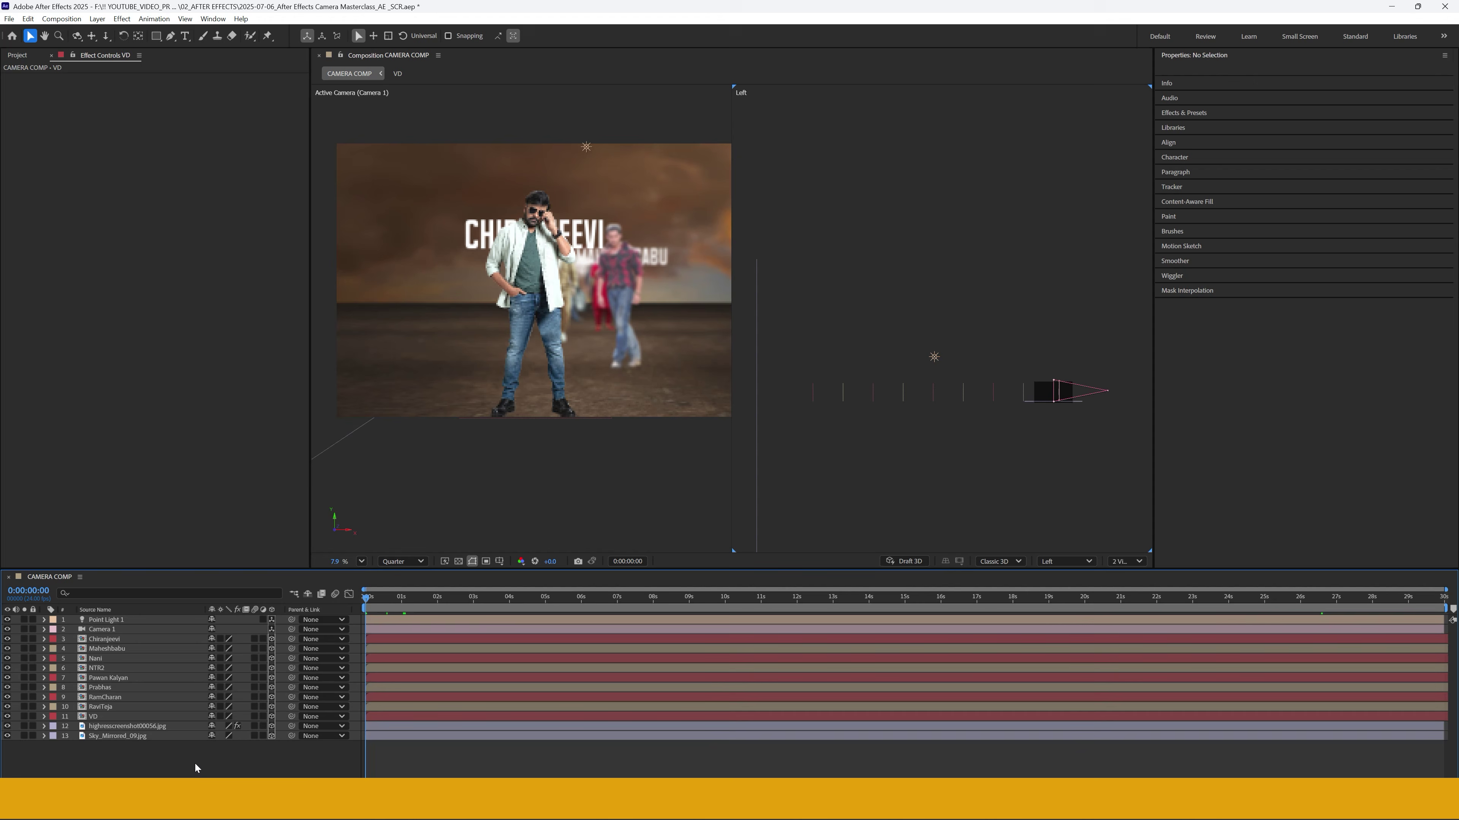
- Save the project and preview the CAMERA COMP fly-through from the start
{"action": "key", "text": "Home"}
{"action": "key", "text": "ctrl+s"}
{"action": "key", "text": "space"}
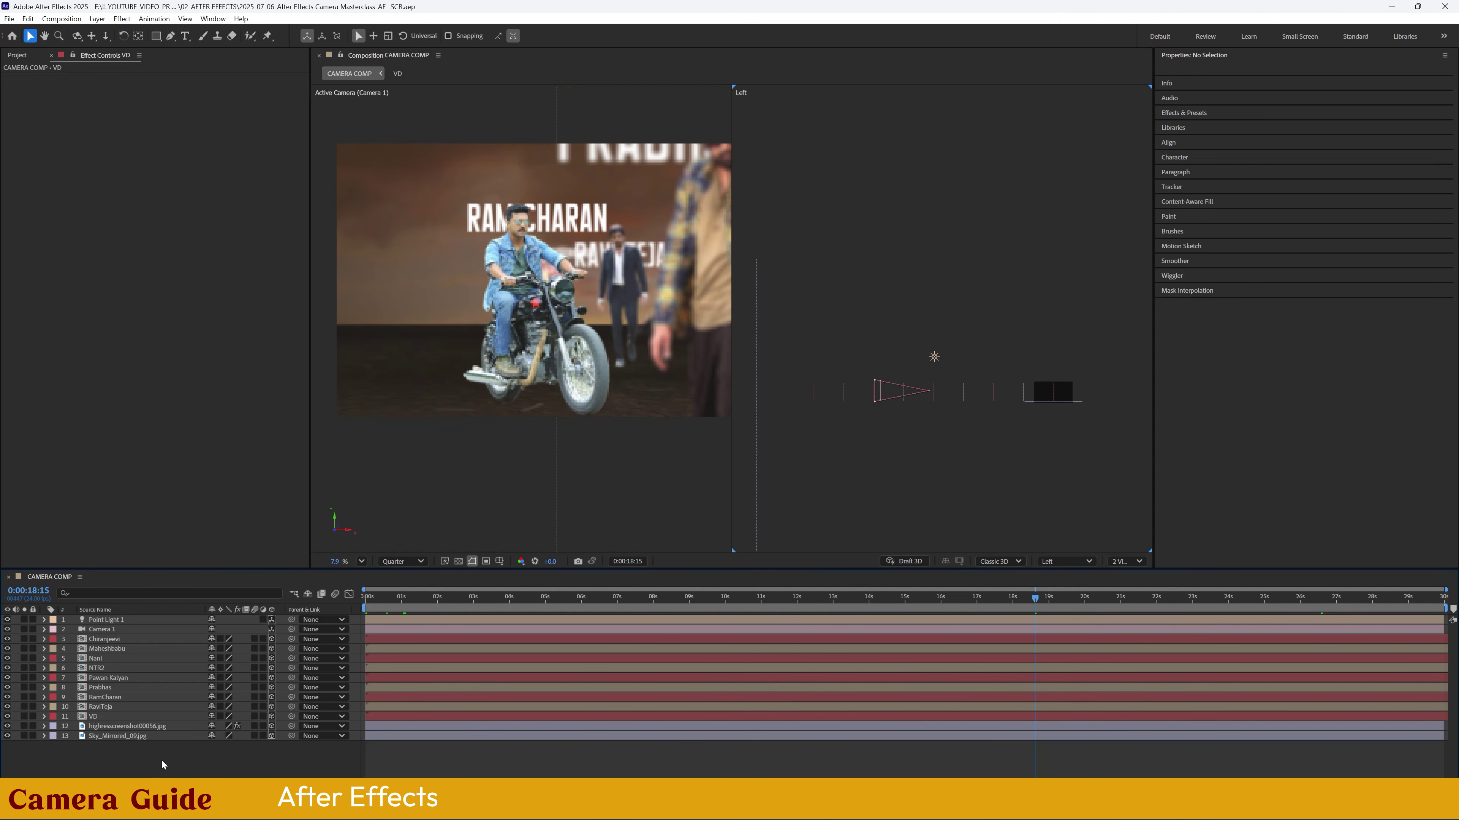
- Set the composition preview resolution to Full and return the playhead to 0:00:00:00
{"action": "left_click", "coordinate": [397, 564]}
{"action": "left_click", "coordinate": [405, 587]}
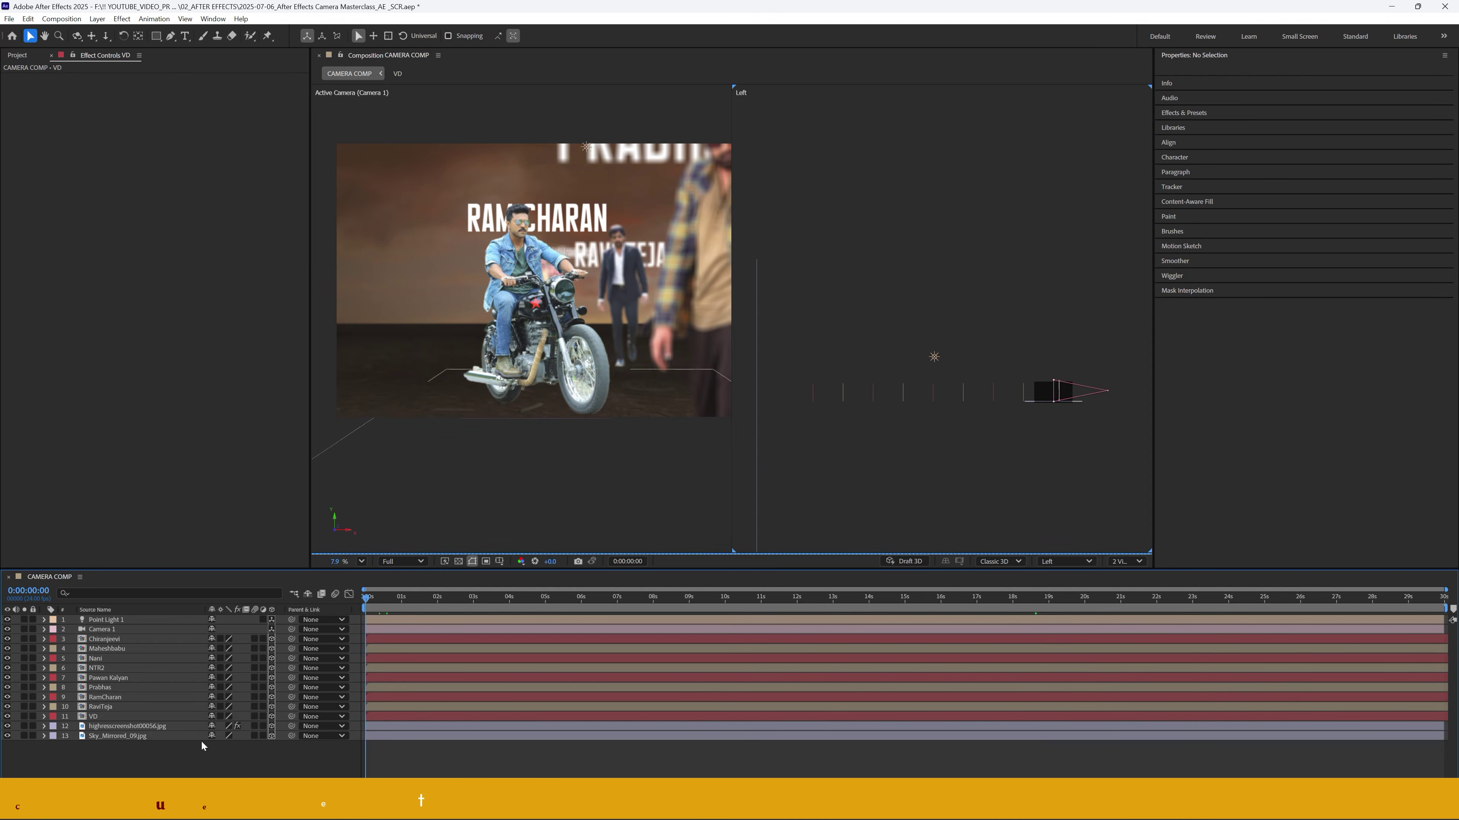
{"action": "key", "text": "Home"}
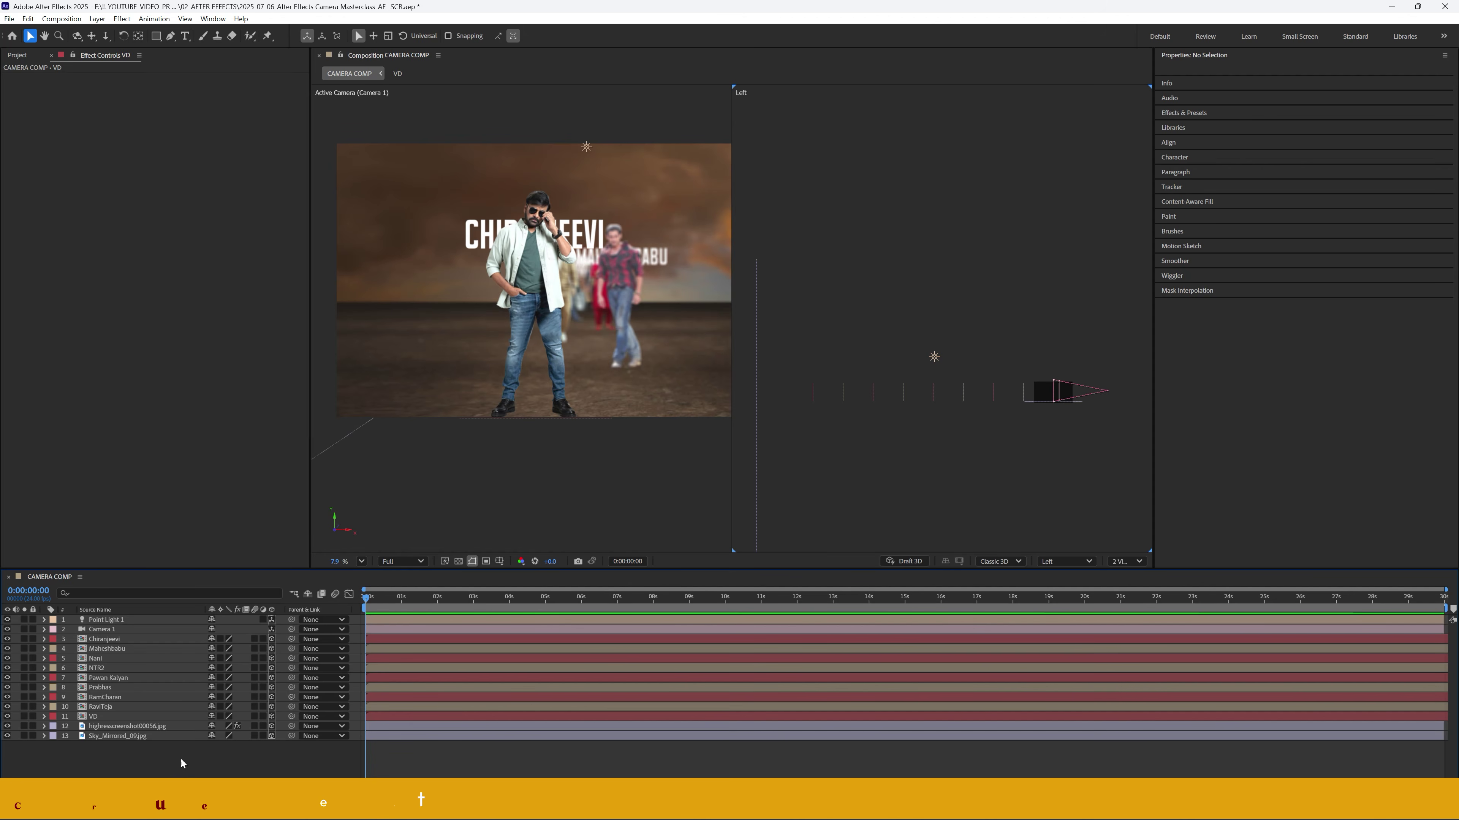
{"action": "left_click_drag", "start_coordinate": [368, 598], "coordinate": [298, 614]}
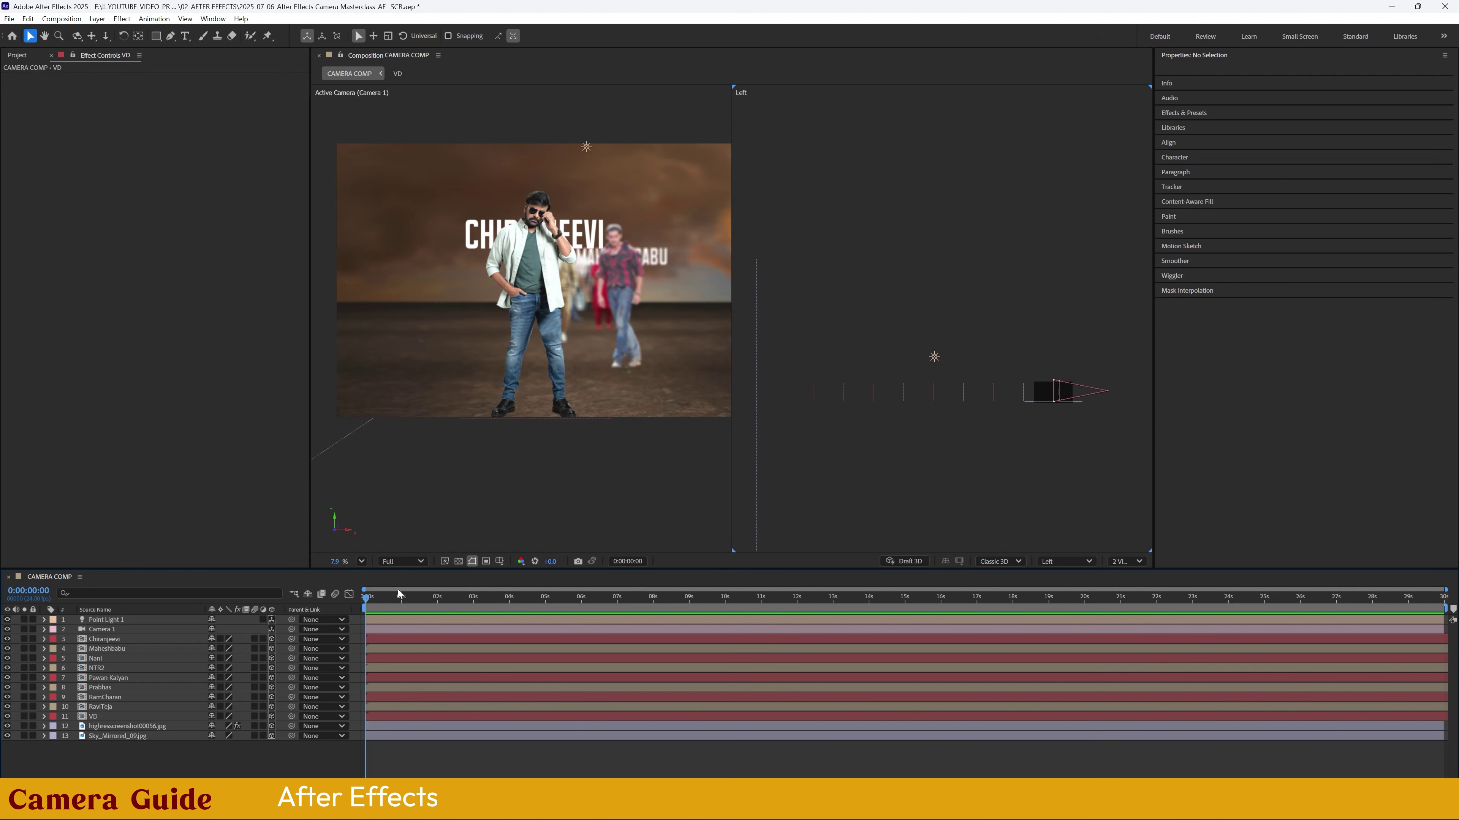
{"action": "mouse_move", "coordinate": [363, 601]}
{"action": "left_mouse_down"}
{"action": "mouse_move", "coordinate": [1093, 628]}
{"action": "mouse_move", "coordinate": [858, 632]}
{"action": "mouse_move", "coordinate": [356, 601]}
{"action": "left_mouse_up"}
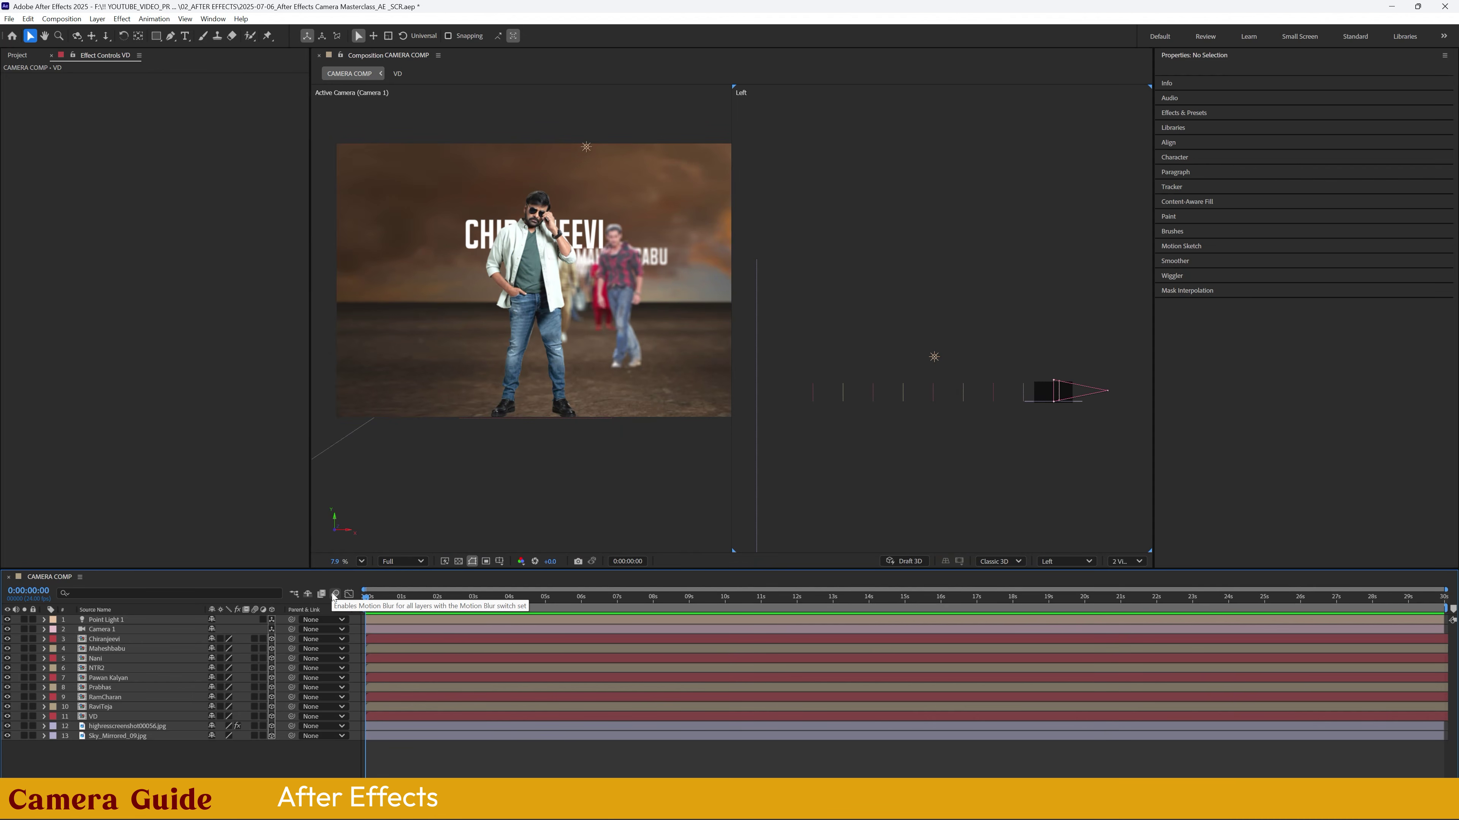
- Add a null object to CAMERA COMP and parent Camera 1 to it
{"action": "right_click", "coordinate": [128, 763]}
{"action": "mouse_move", "coordinate": [214, 617]}
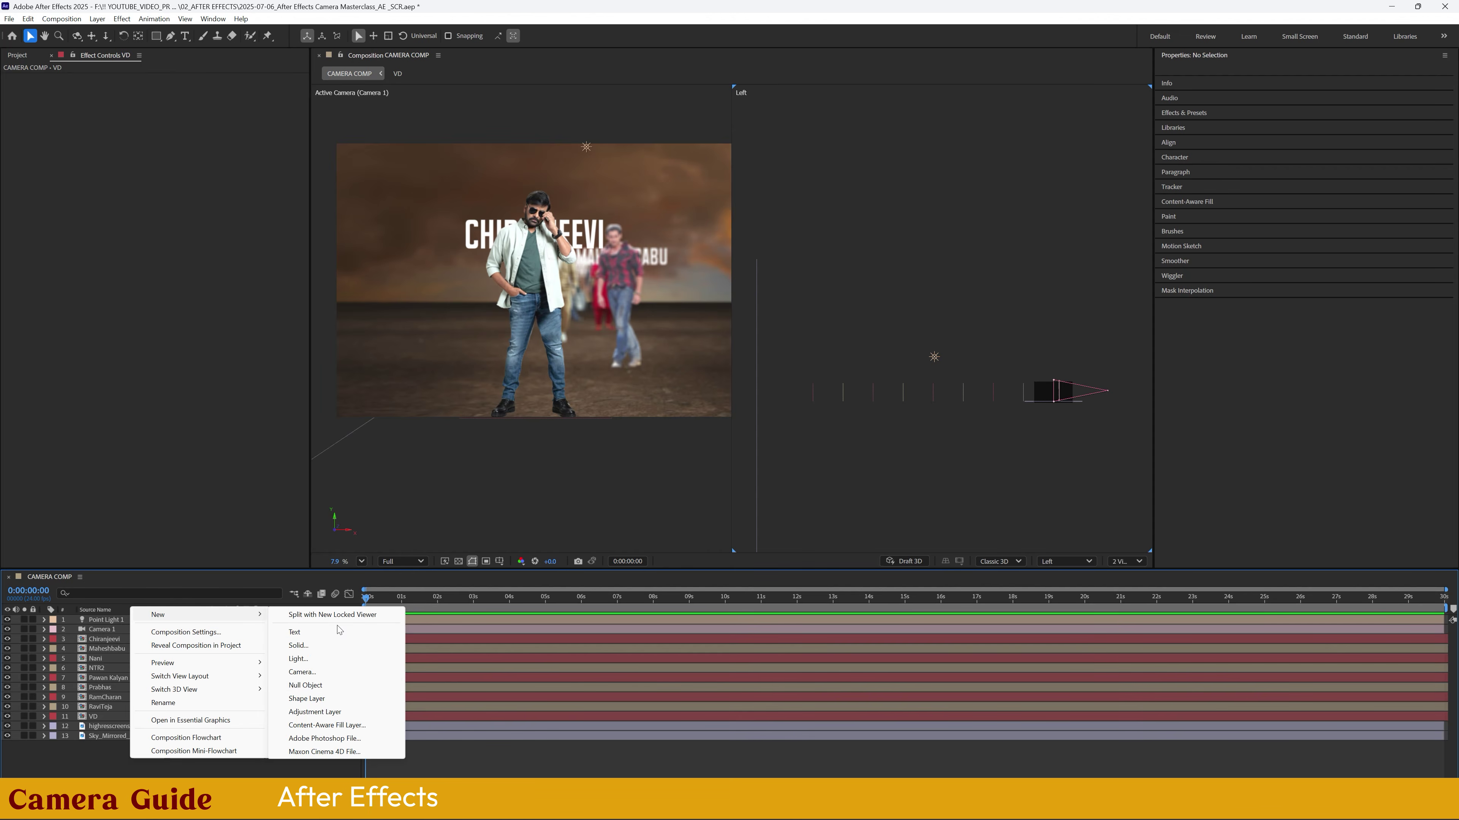
{"action": "left_click", "coordinate": [305, 686]}
{"action": "left_click", "coordinate": [104, 639]}
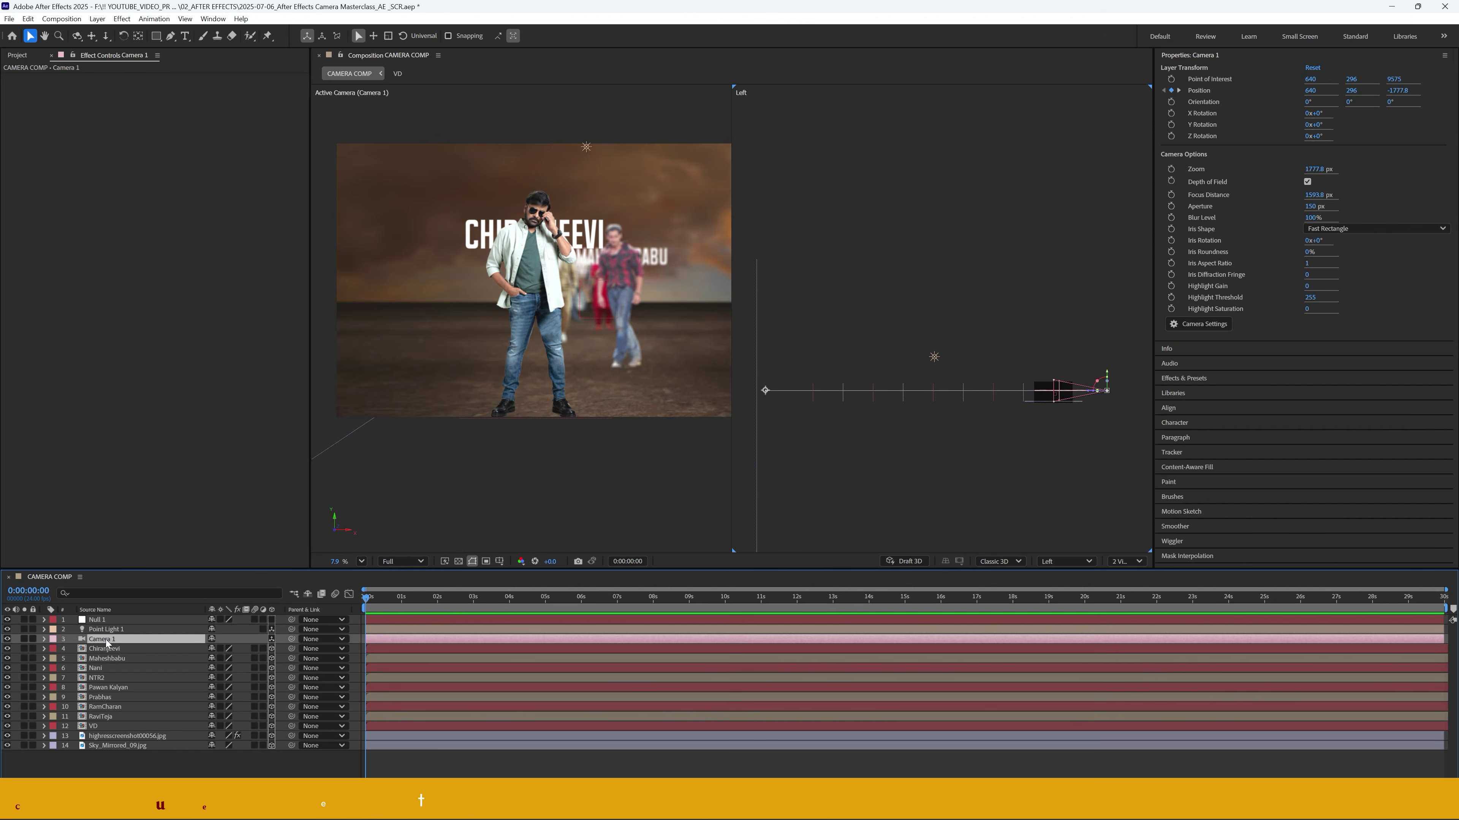
{"action": "left_click_drag", "start_coordinate": [291, 639], "coordinate": [97, 619]}
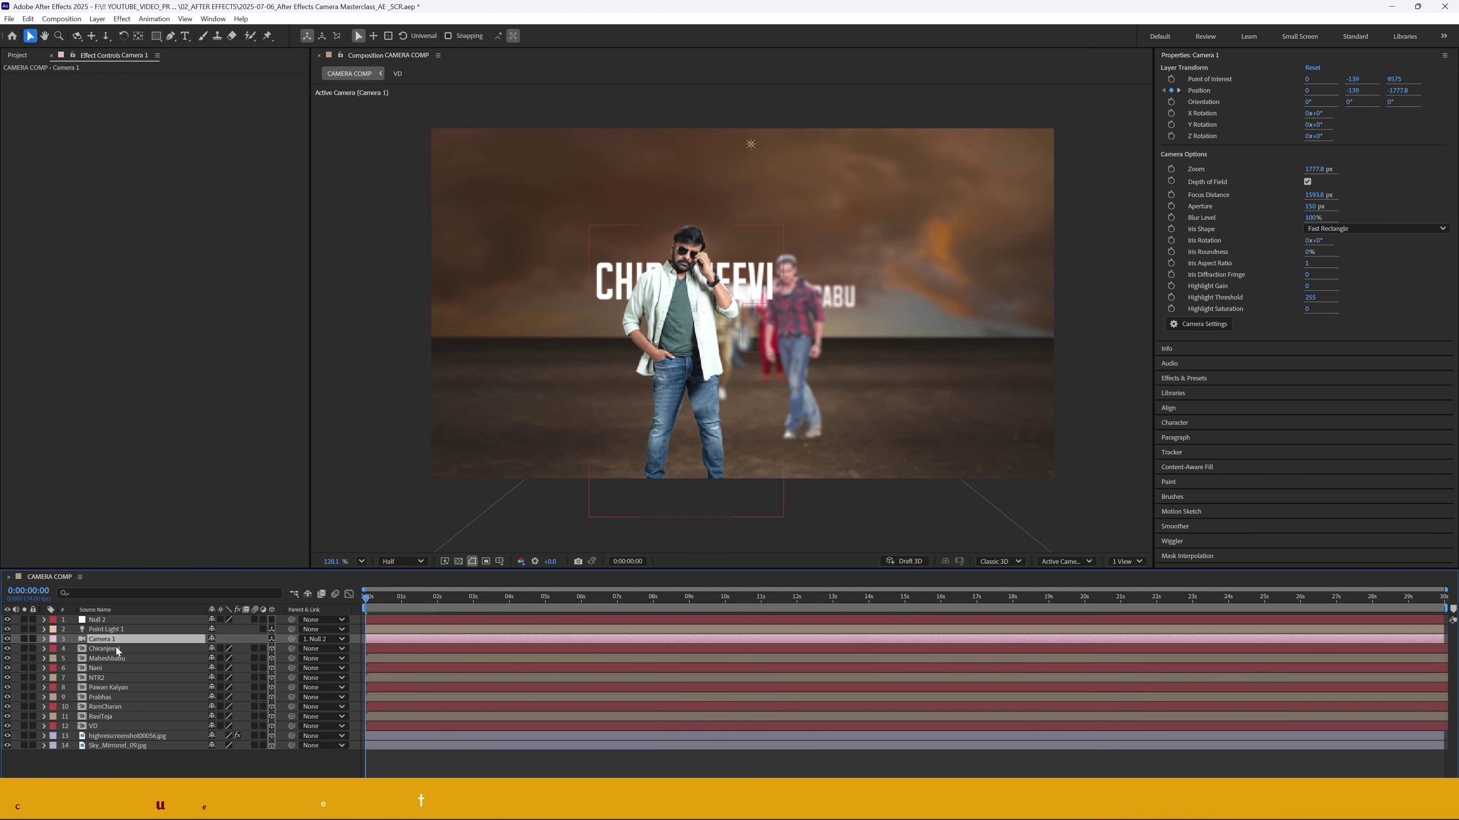
- Keyframe the camera null's position at 0:00:00:00 with X 558 and Y 304 to frame the first figure
{"action": "left_click", "coordinate": [112, 620]}
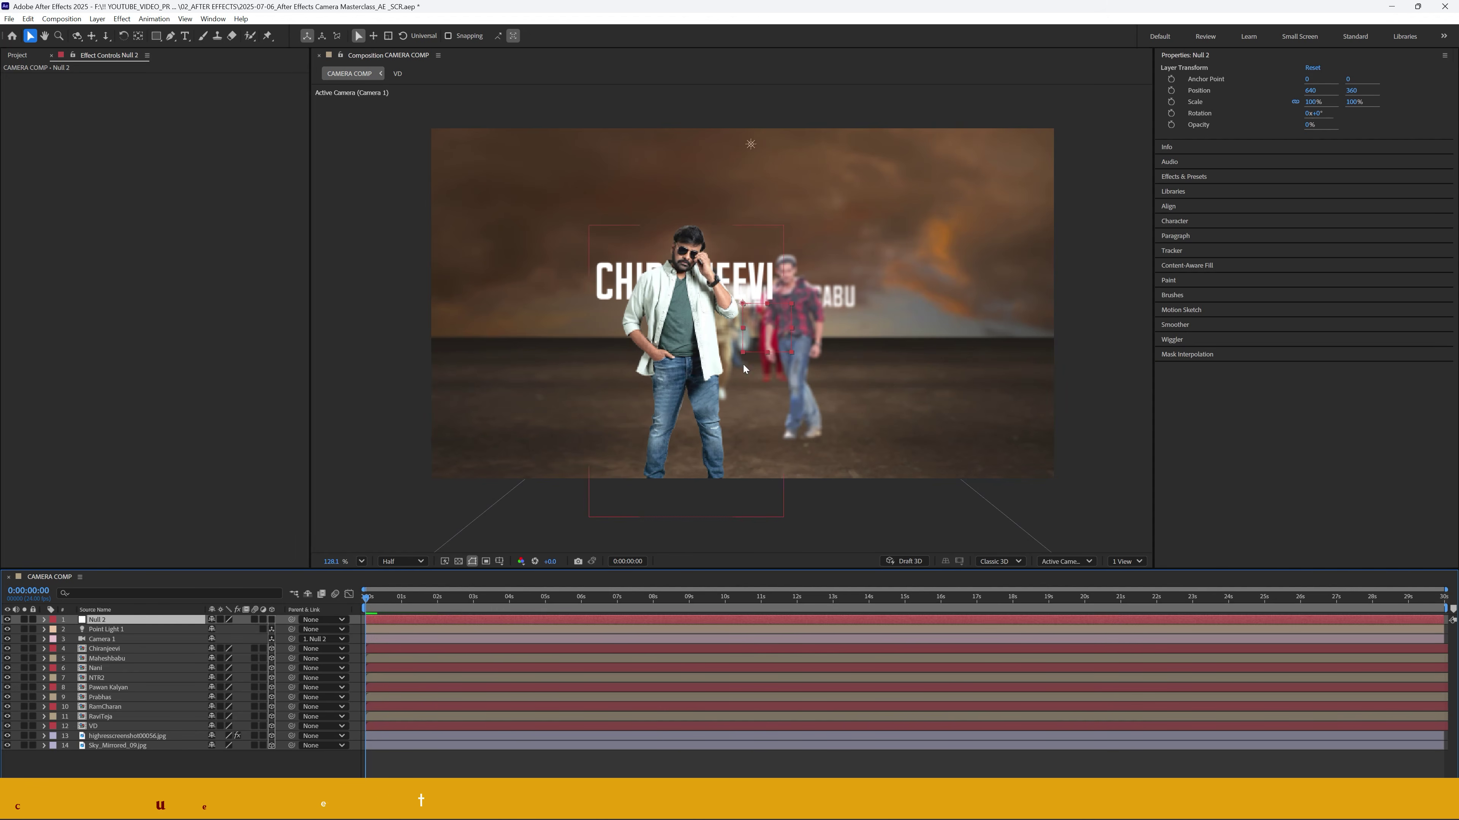
{"action": "key", "text": "p"}
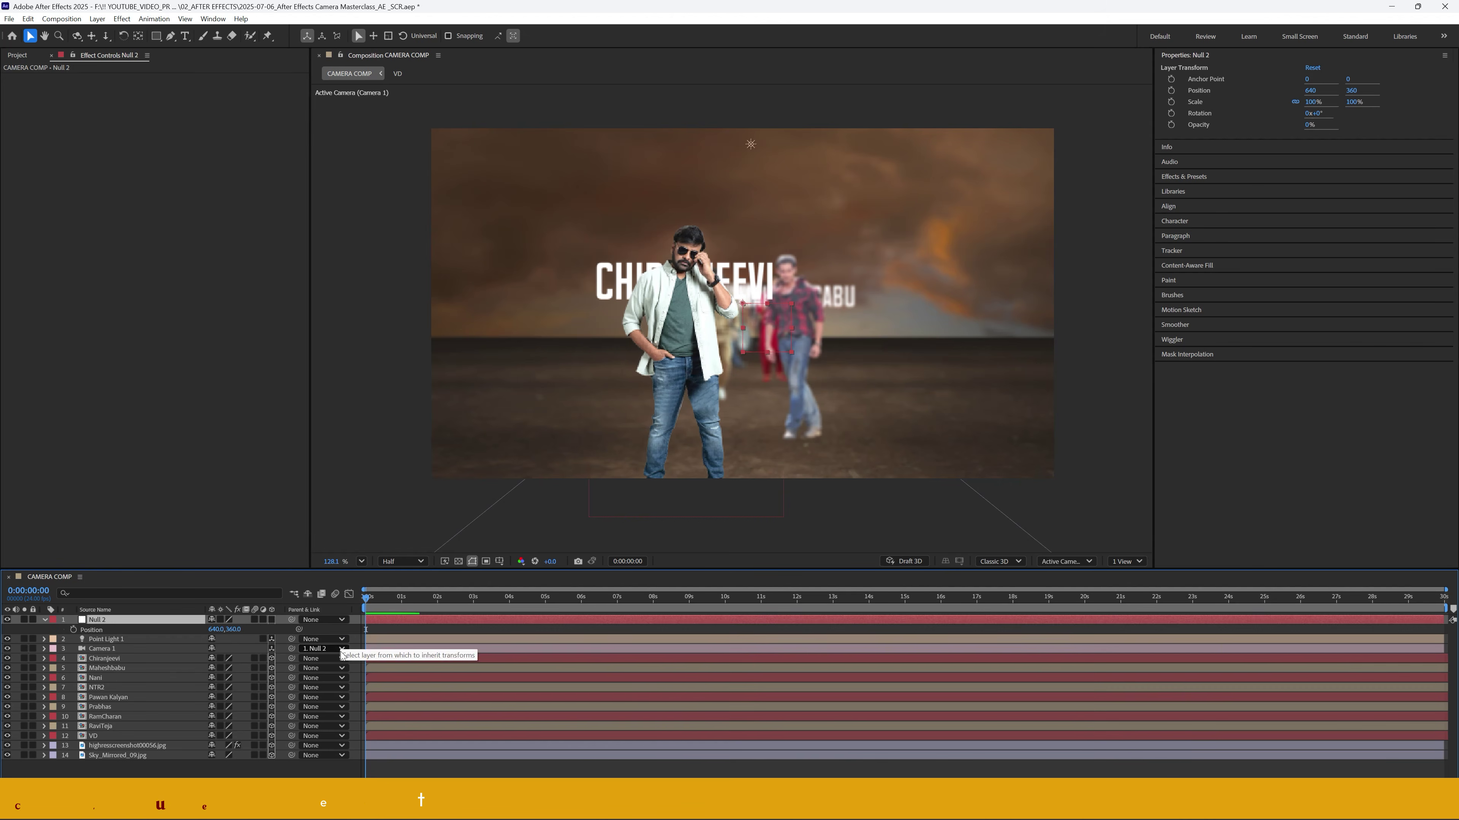
{"action": "mouse_move", "coordinate": [220, 633]}
{"action": "left_mouse_down"}
{"action": "mouse_move", "coordinate": [174, 632]}
{"action": "mouse_move", "coordinate": [215, 630]}
{"action": "mouse_move", "coordinate": [199, 631]}
{"action": "left_mouse_up"}
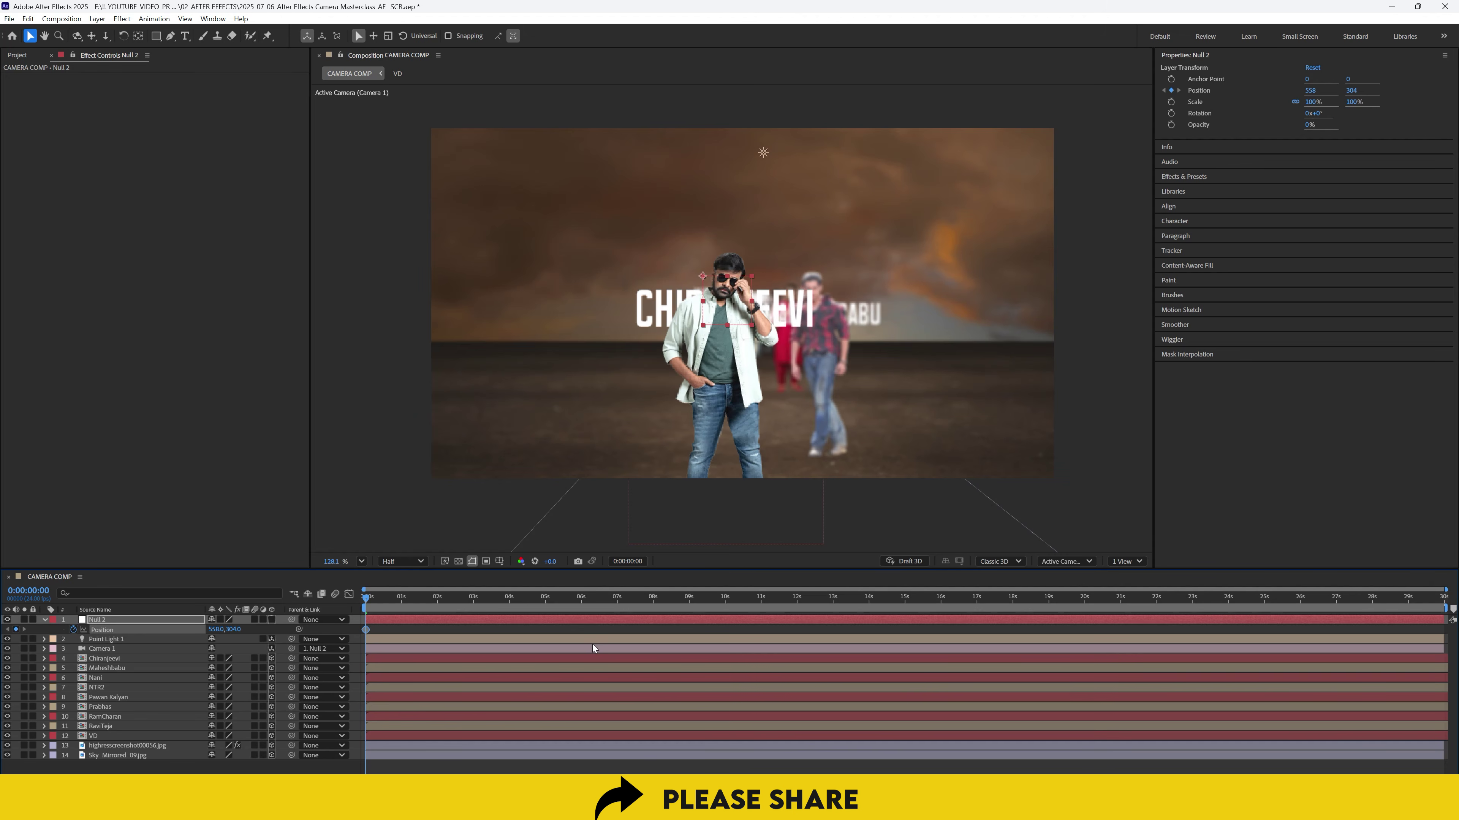
- Hold the null's position with a keyframe at 0:00:03:00 and set its X to 740 at 0:00:03:23
{"action": "left_click_drag", "start_coordinate": [368, 598], "coordinate": [479, 620]}
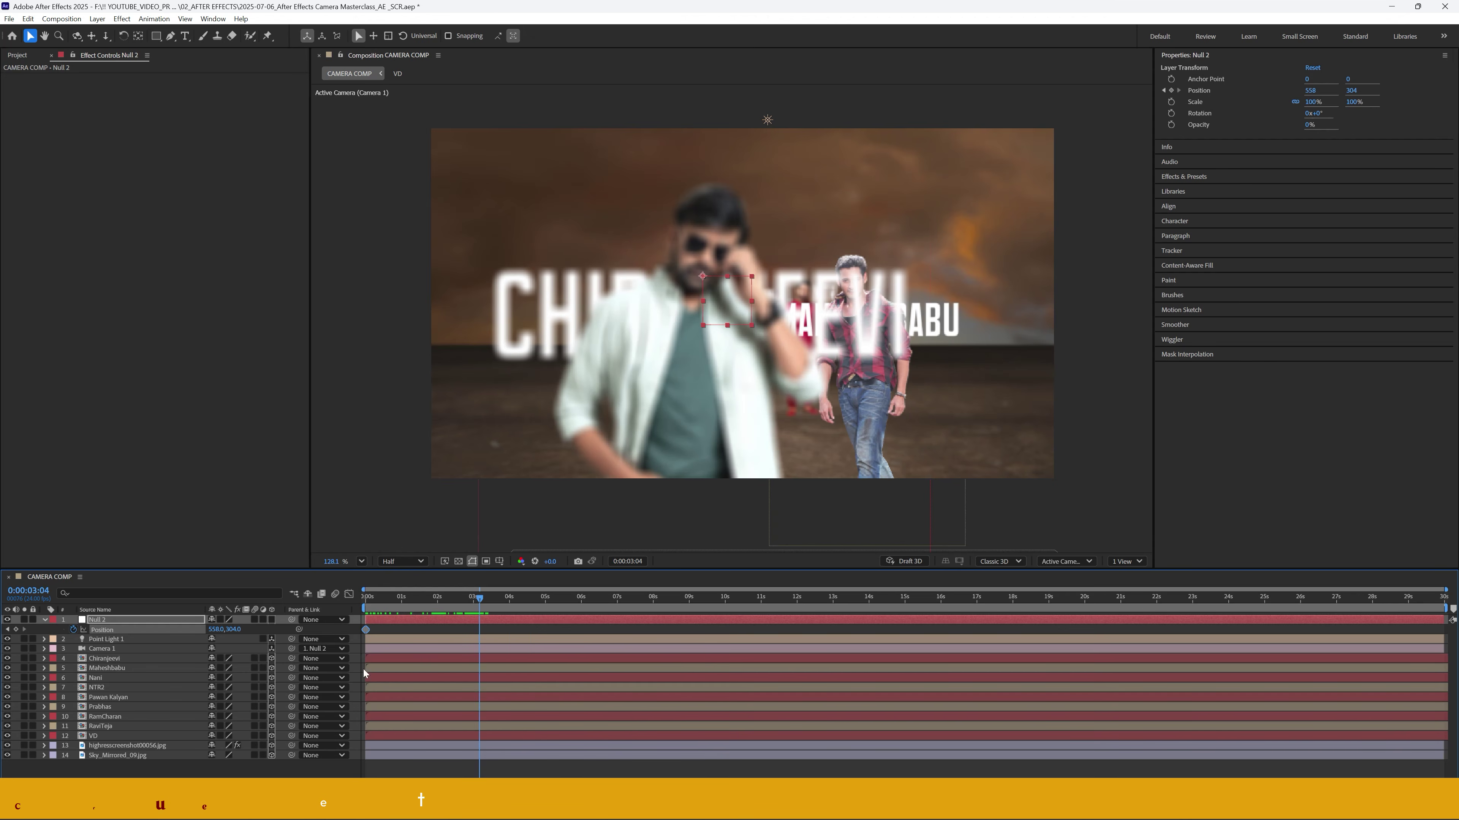
{"action": "left_click", "coordinate": [474, 599]}
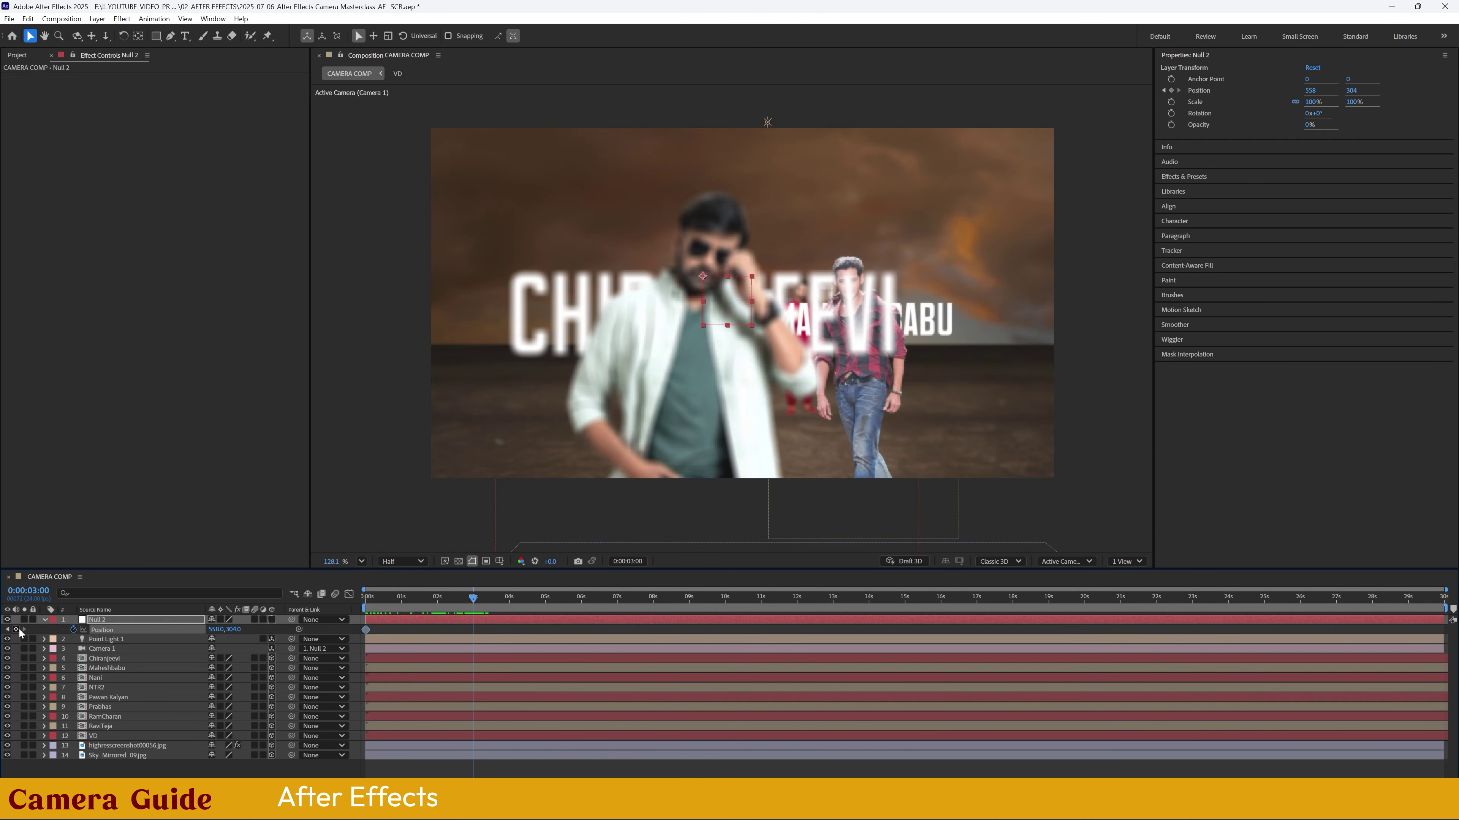
{"action": "left_click_drag", "start_coordinate": [474, 600], "coordinate": [508, 603]}
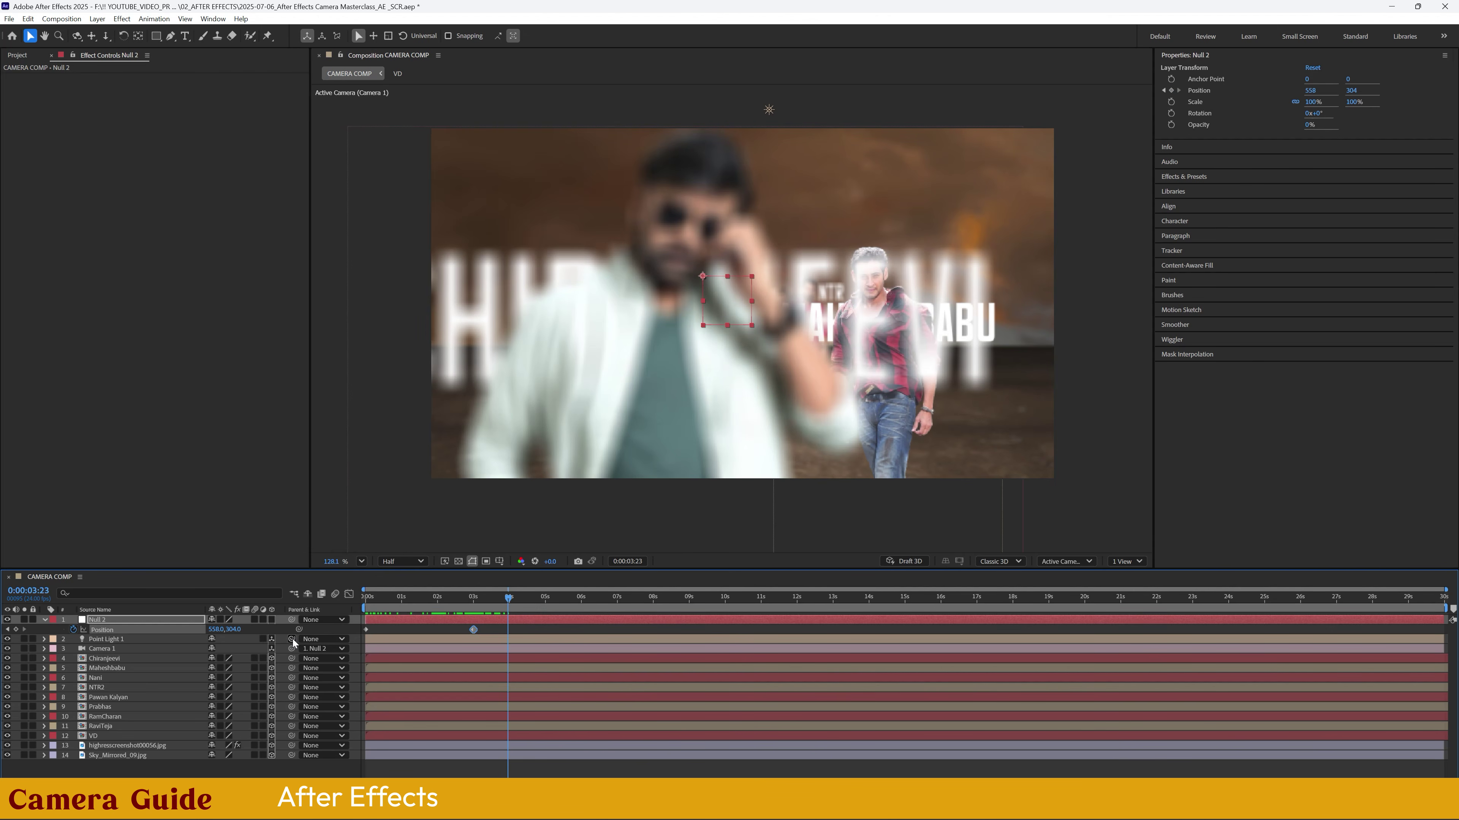
{"action": "left_click_drag", "start_coordinate": [216, 629], "coordinate": [314, 626]}
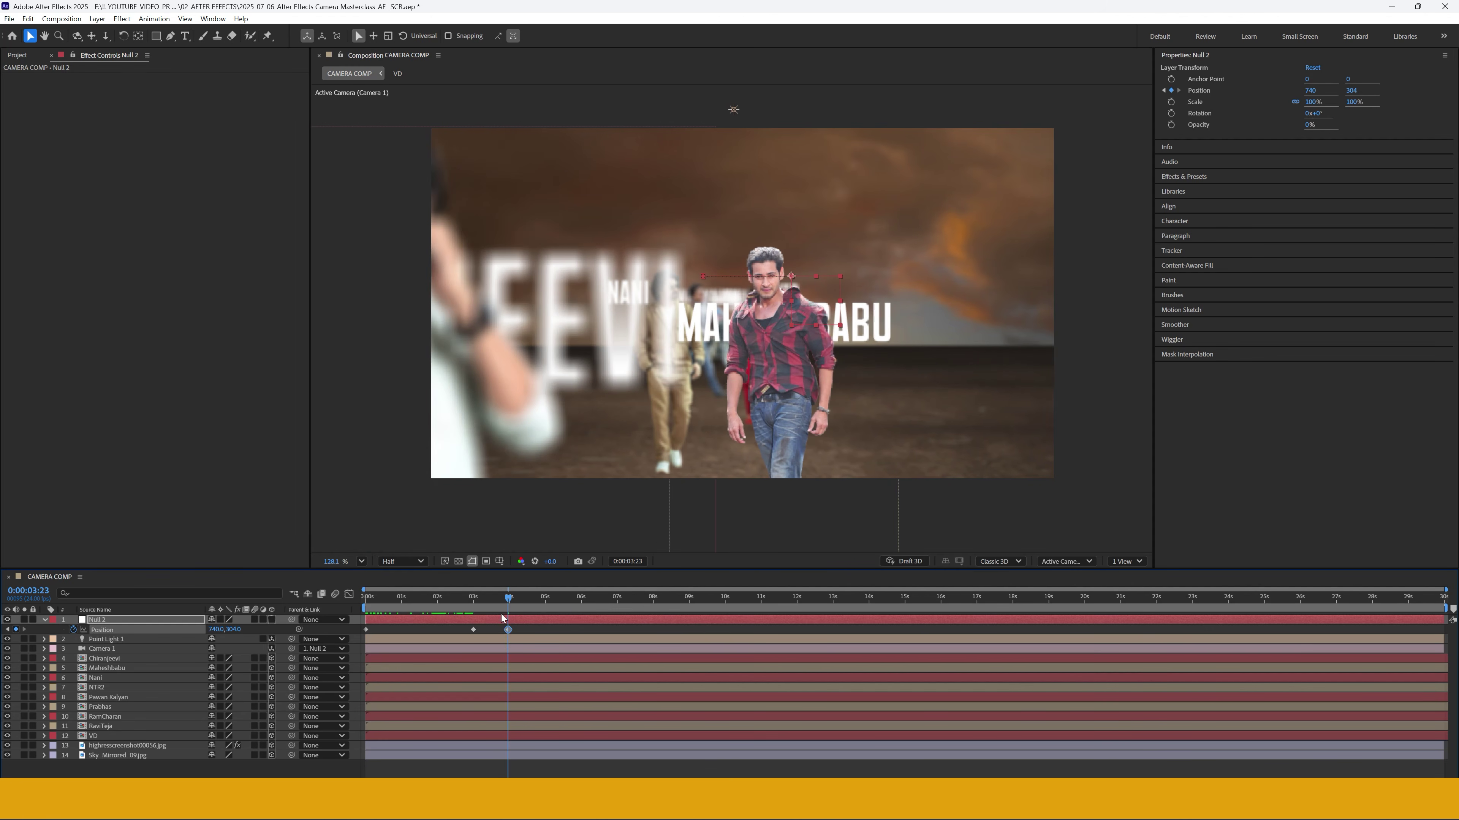
- Hold the null's position with a keyframe at about 0:00:06:00 and set its X to about 553 at 0:00:07:00
{"action": "key", "text": "space"}
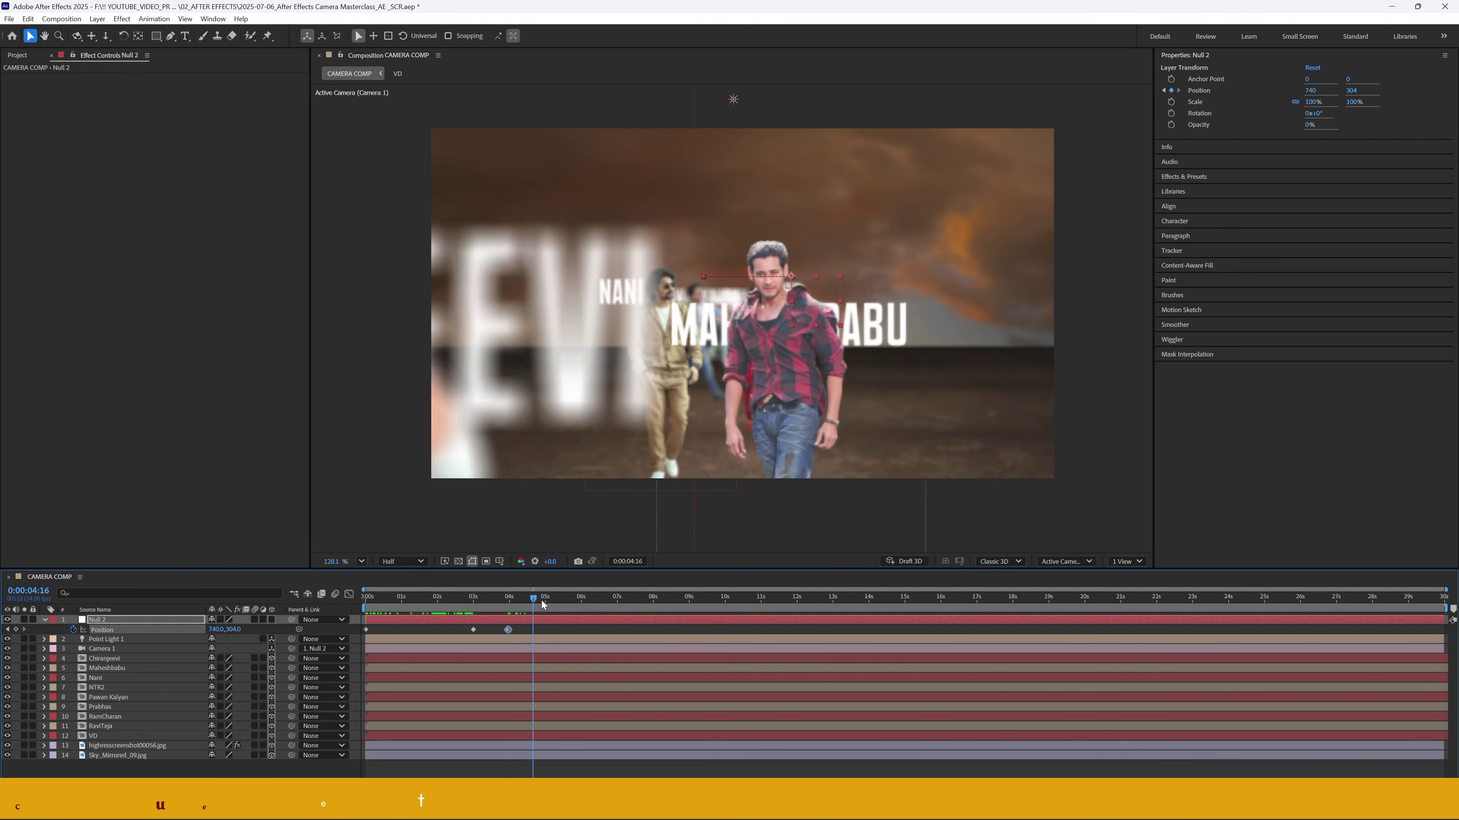
{"action": "left_click_drag", "start_coordinate": [552, 609], "coordinate": [618, 600]}
{"action": "left_click_drag", "start_coordinate": [216, 629], "coordinate": [106, 625]}
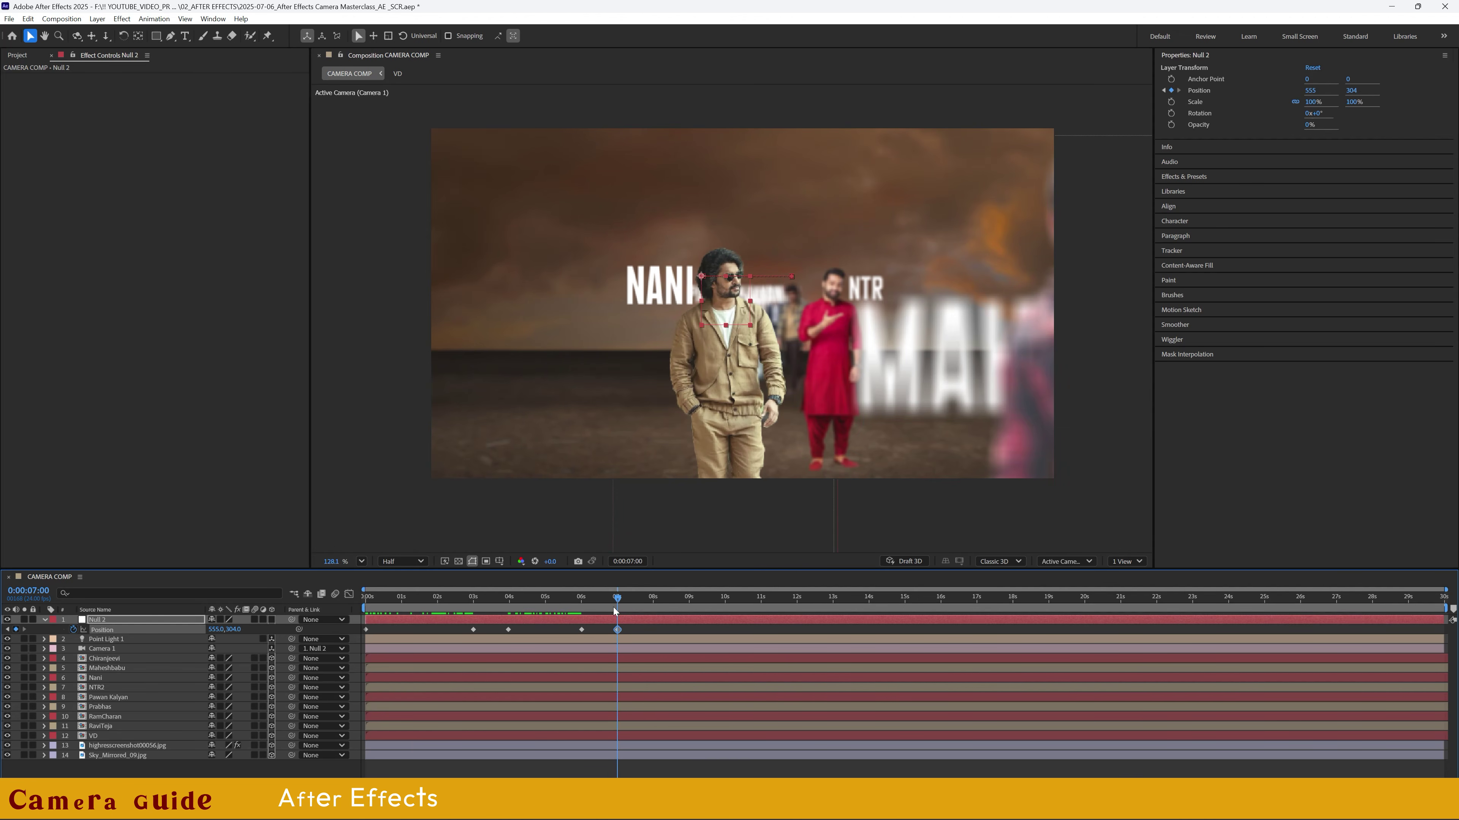
- Hold the null's position with a keyframe at 0:00:09:00 and set its X to 712 at about 0:00:10:00
{"action": "left_click_drag", "start_coordinate": [618, 597], "coordinate": [690, 596]}
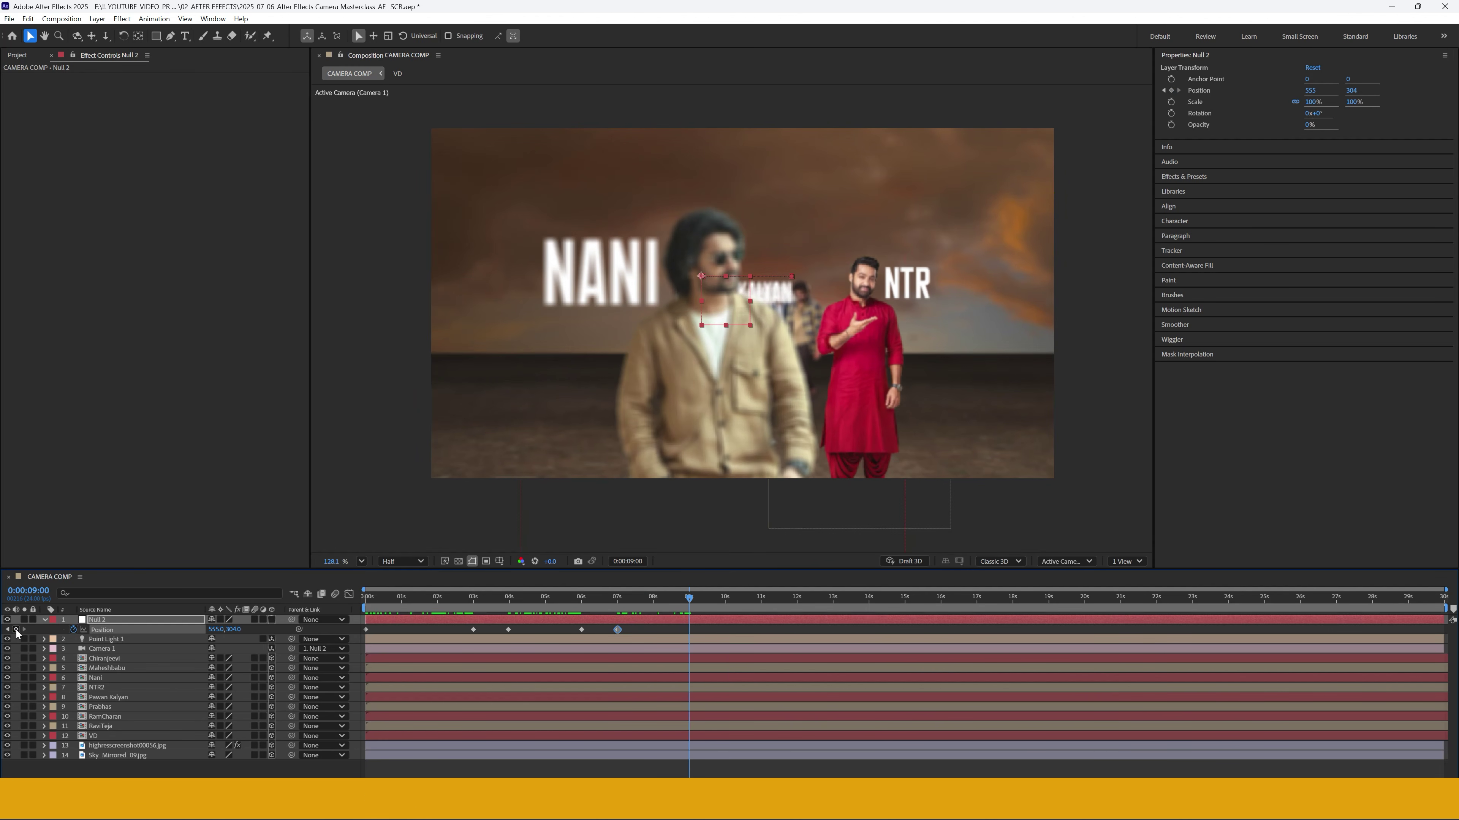
{"action": "left_click_drag", "start_coordinate": [688, 601], "coordinate": [726, 598]}
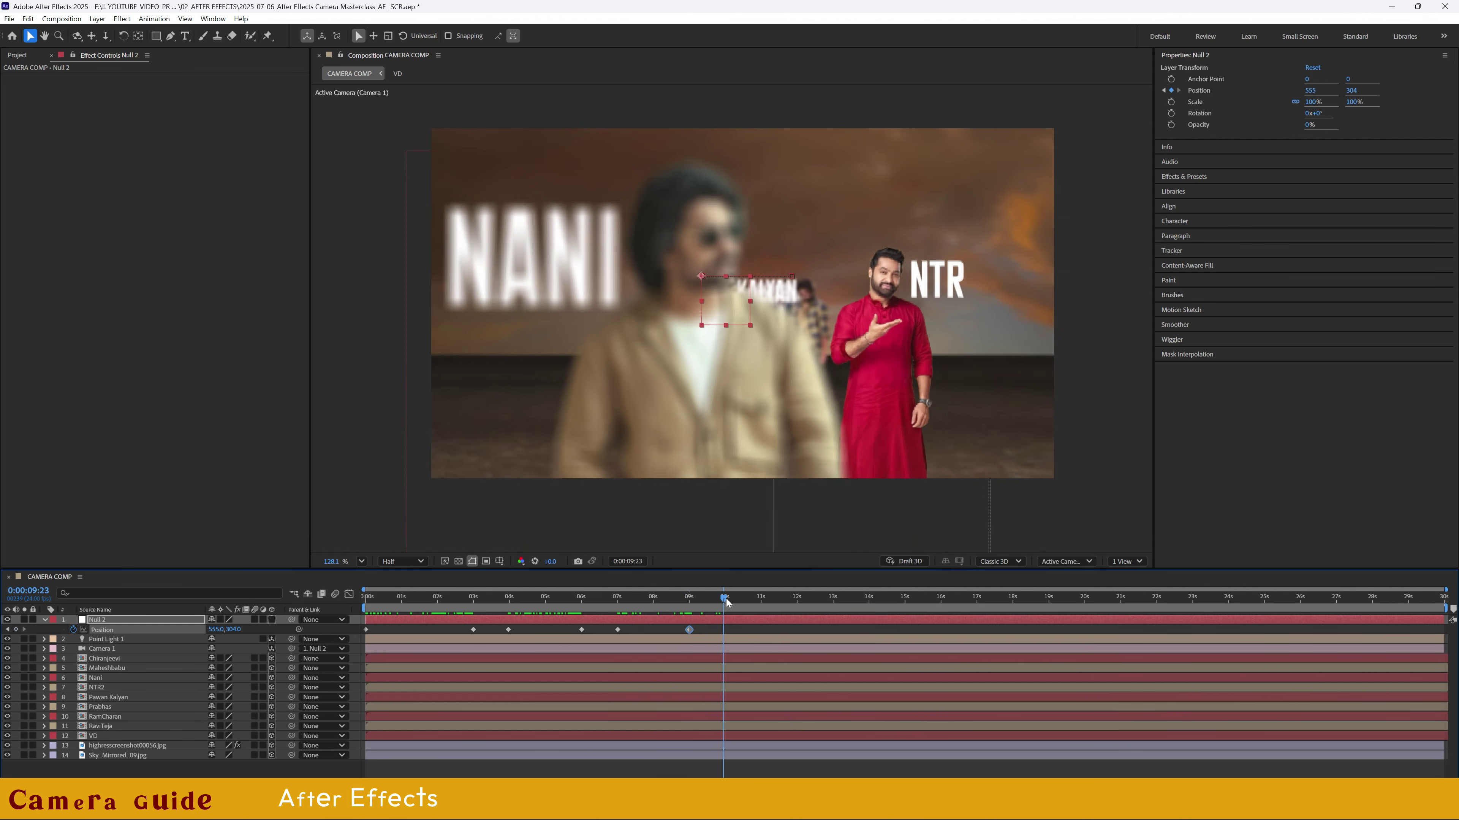
{"action": "left_click_drag", "start_coordinate": [217, 629], "coordinate": [300, 622]}
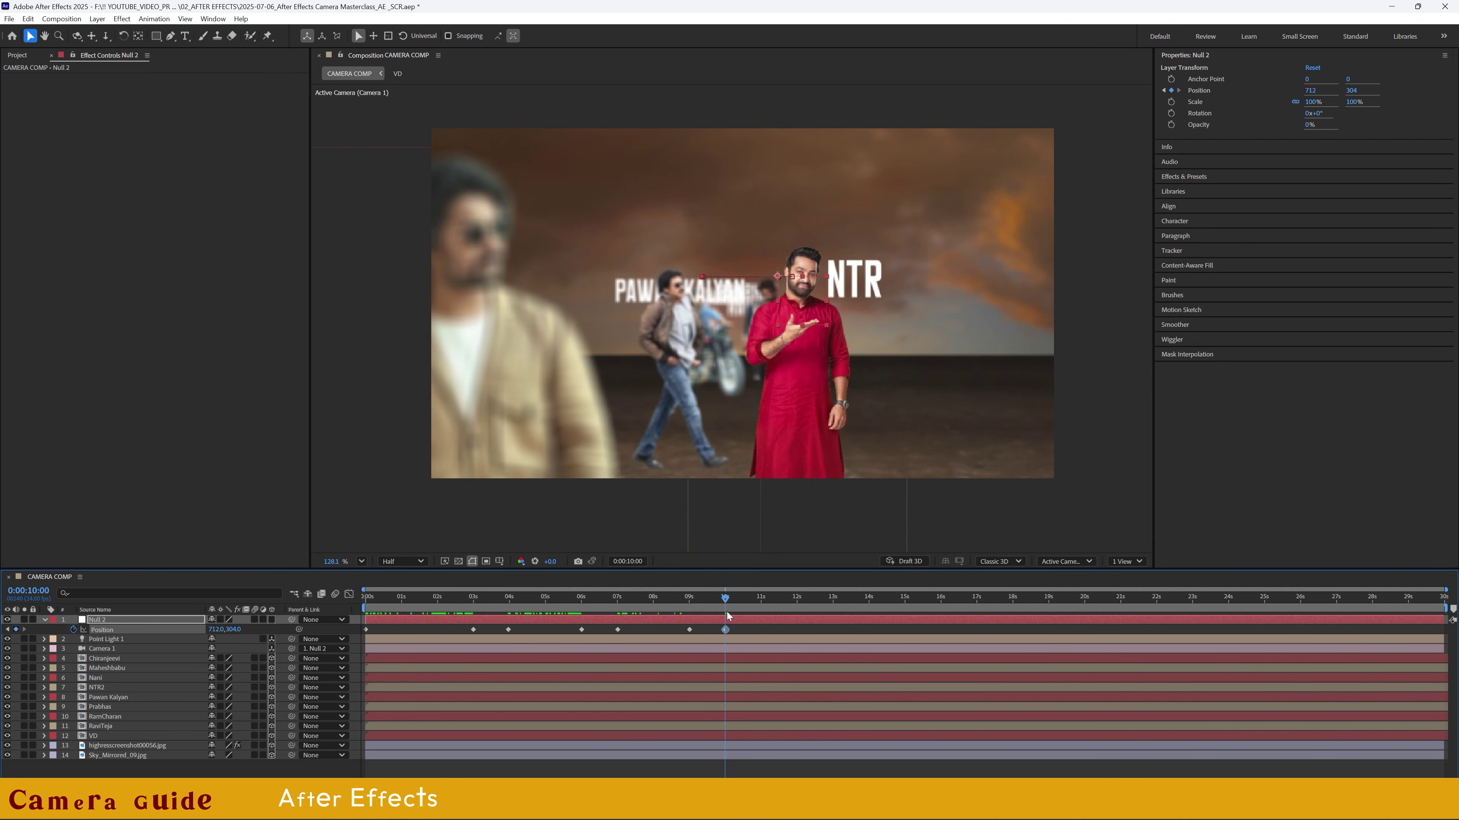
- Hold the null's position with a keyframe at 0:00:12:00 and set its X to 547 at 0:00:13:00
{"action": "mouse_move", "coordinate": [726, 601]}
{"action": "left_mouse_down"}
{"action": "mouse_move", "coordinate": [744, 600]}
{"action": "mouse_move", "coordinate": [684, 608]}
{"action": "mouse_move", "coordinate": [751, 611]}
{"action": "left_mouse_up"}
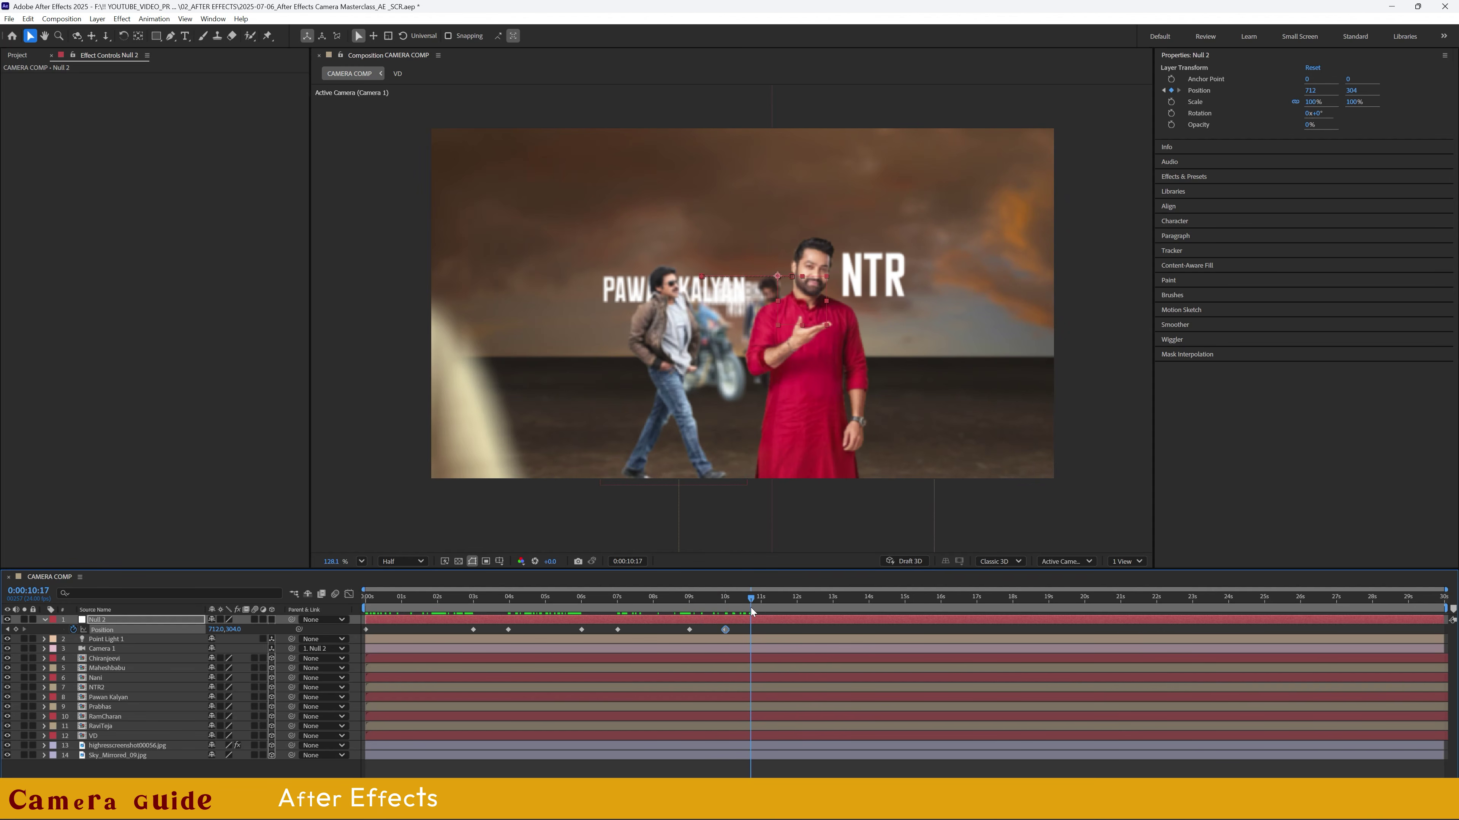
{"action": "left_click_drag", "start_coordinate": [751, 609], "coordinate": [798, 607]}
{"action": "left_click", "coordinate": [16, 630]}
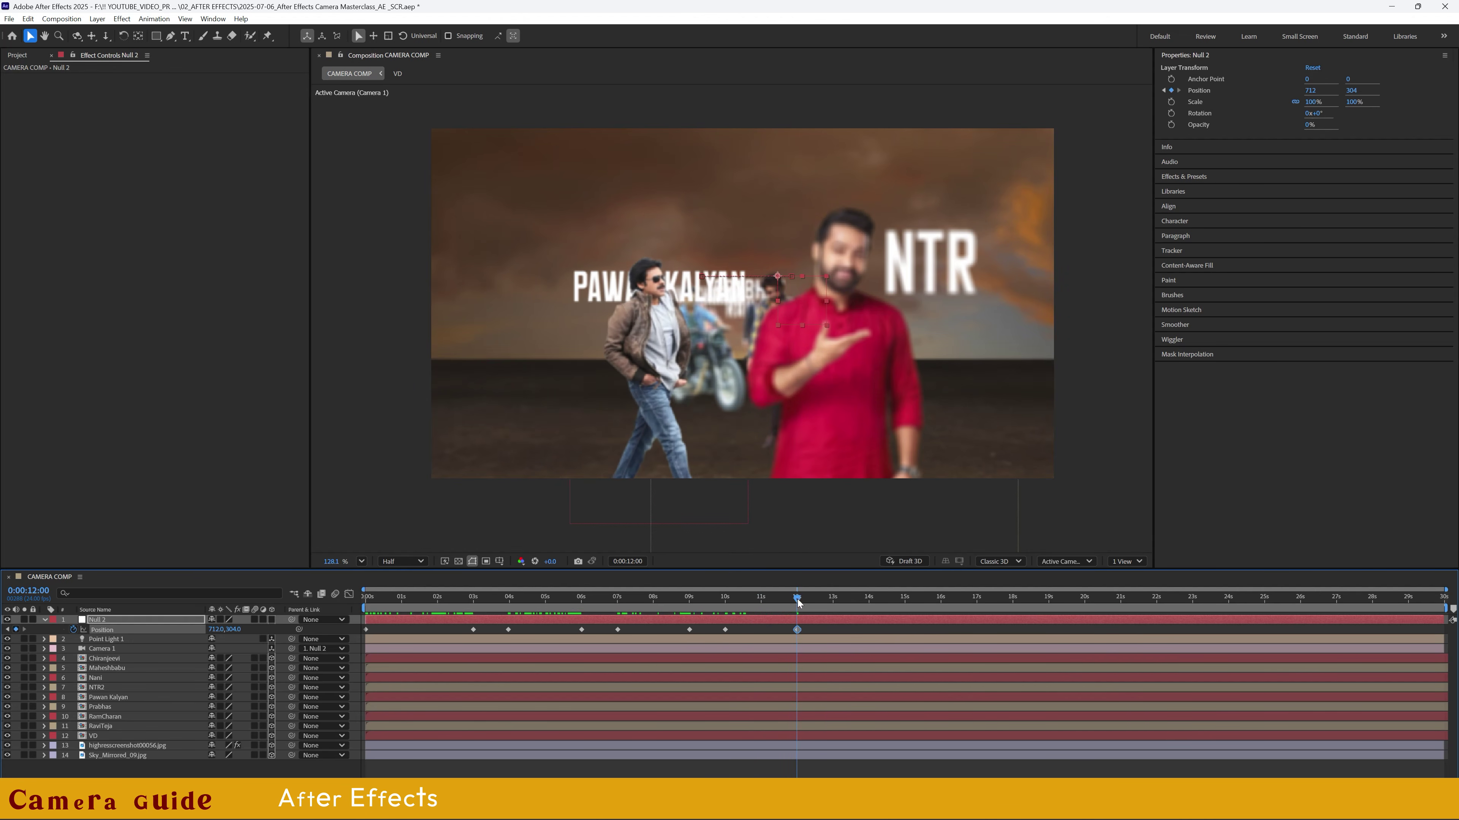
{"action": "left_click_drag", "start_coordinate": [798, 600], "coordinate": [834, 599]}
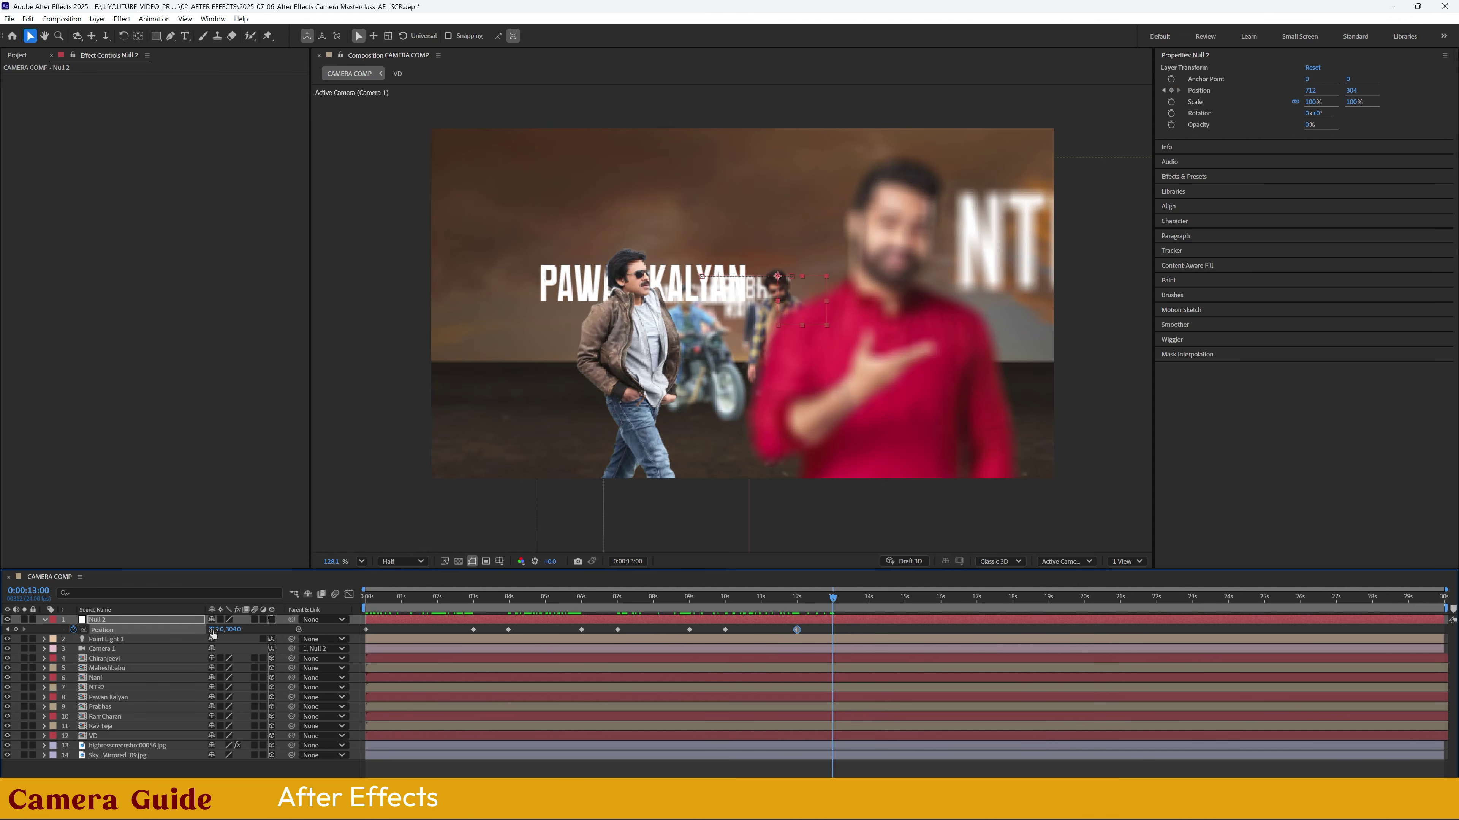
{"action": "left_click_drag", "start_coordinate": [203, 629], "coordinate": [122, 624]}
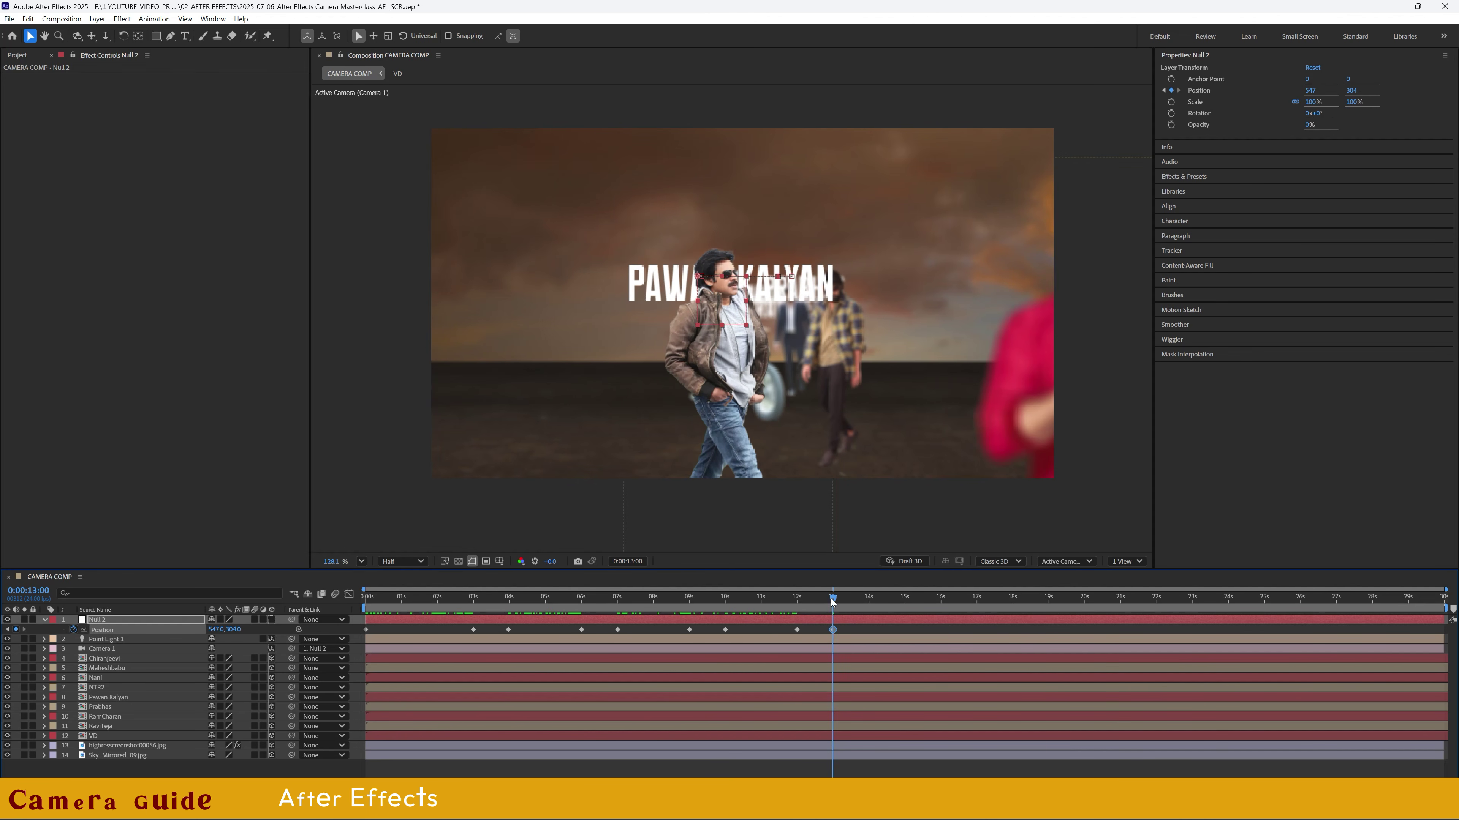
- Hold the null's position with a keyframe at 0:00:16:00 and set its X to 757 at 0:00:17:00
{"action": "left_click_drag", "start_coordinate": [834, 598], "coordinate": [941, 602]}
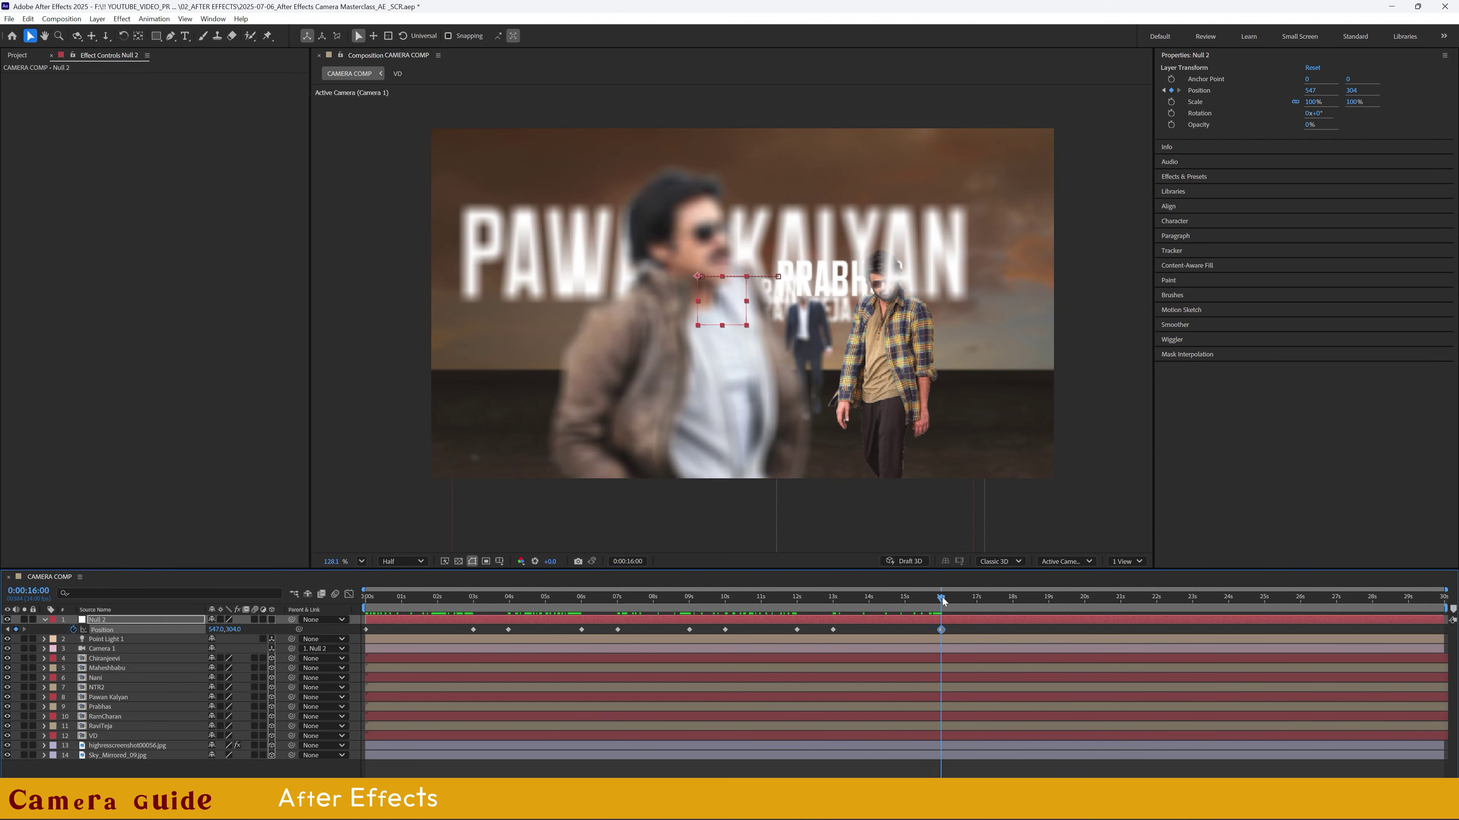
{"action": "left_click_drag", "start_coordinate": [942, 597], "coordinate": [977, 599]}
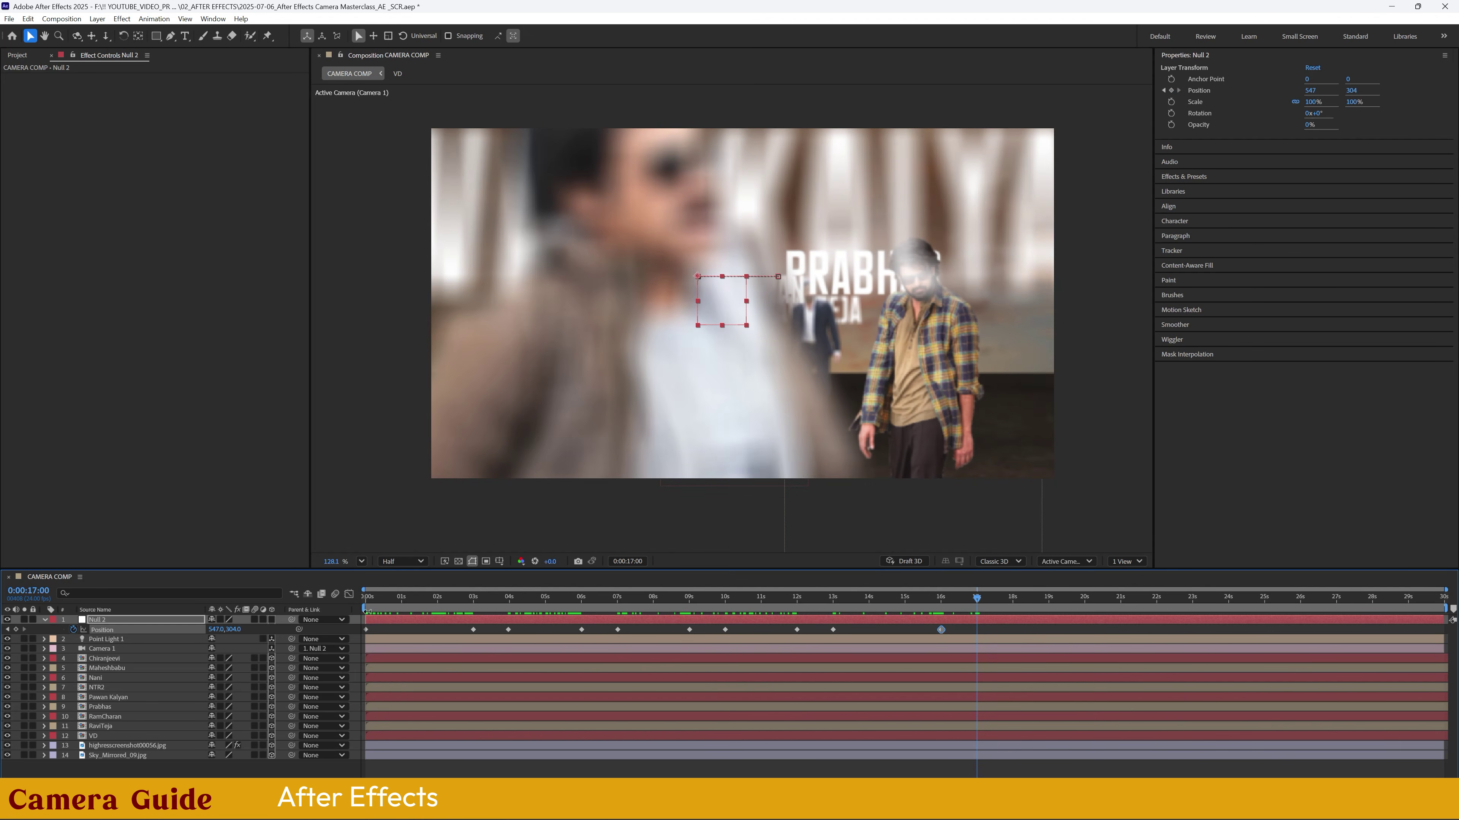
{"action": "left_click_drag", "start_coordinate": [215, 629], "coordinate": [330, 628]}
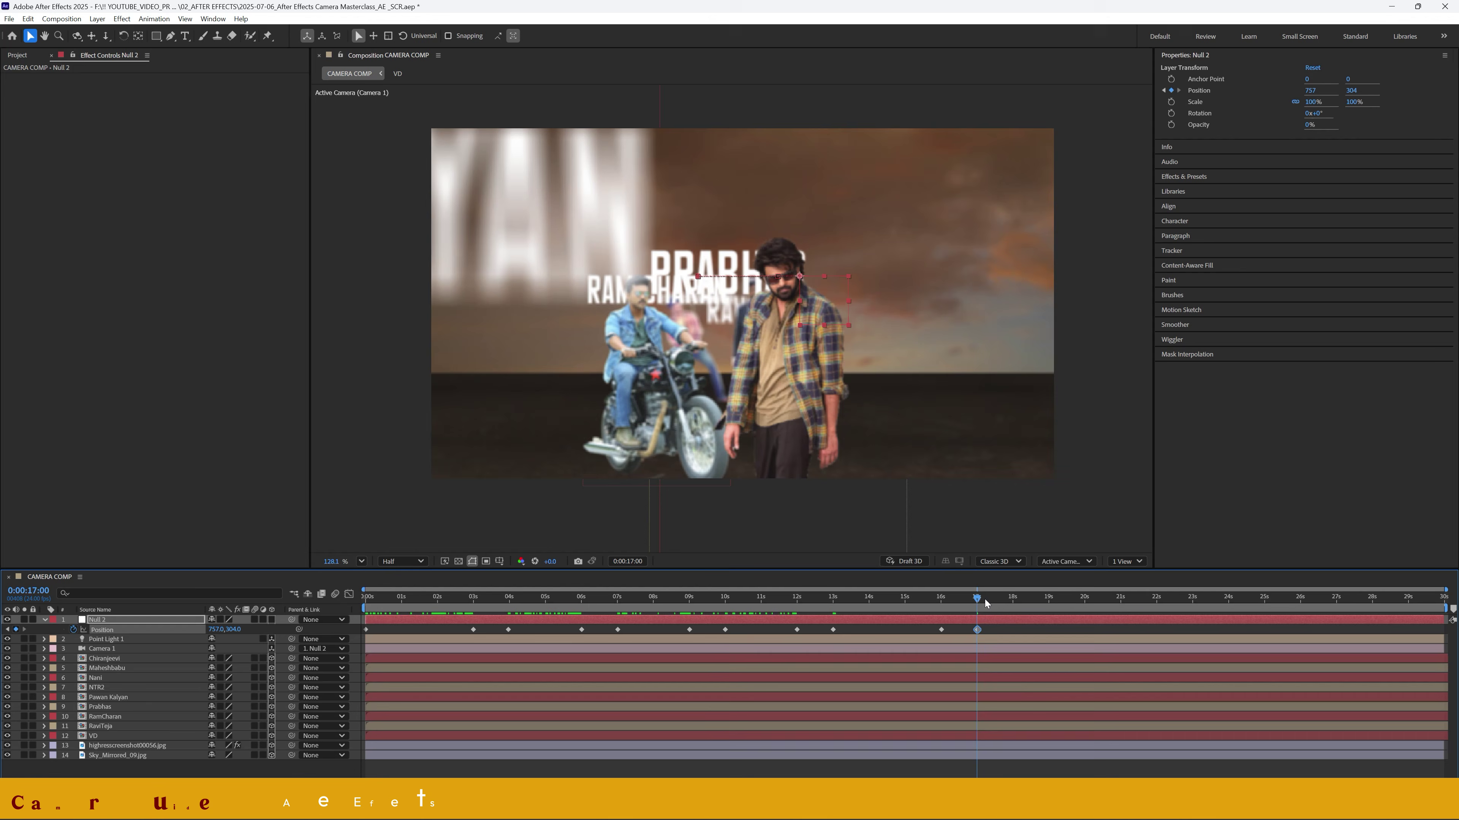
- Hold the null's position with a keyframe at 0:00:19:00 and set its X to 529 at 0:00:20:00
{"action": "left_click_drag", "start_coordinate": [985, 600], "coordinate": [1050, 604]}
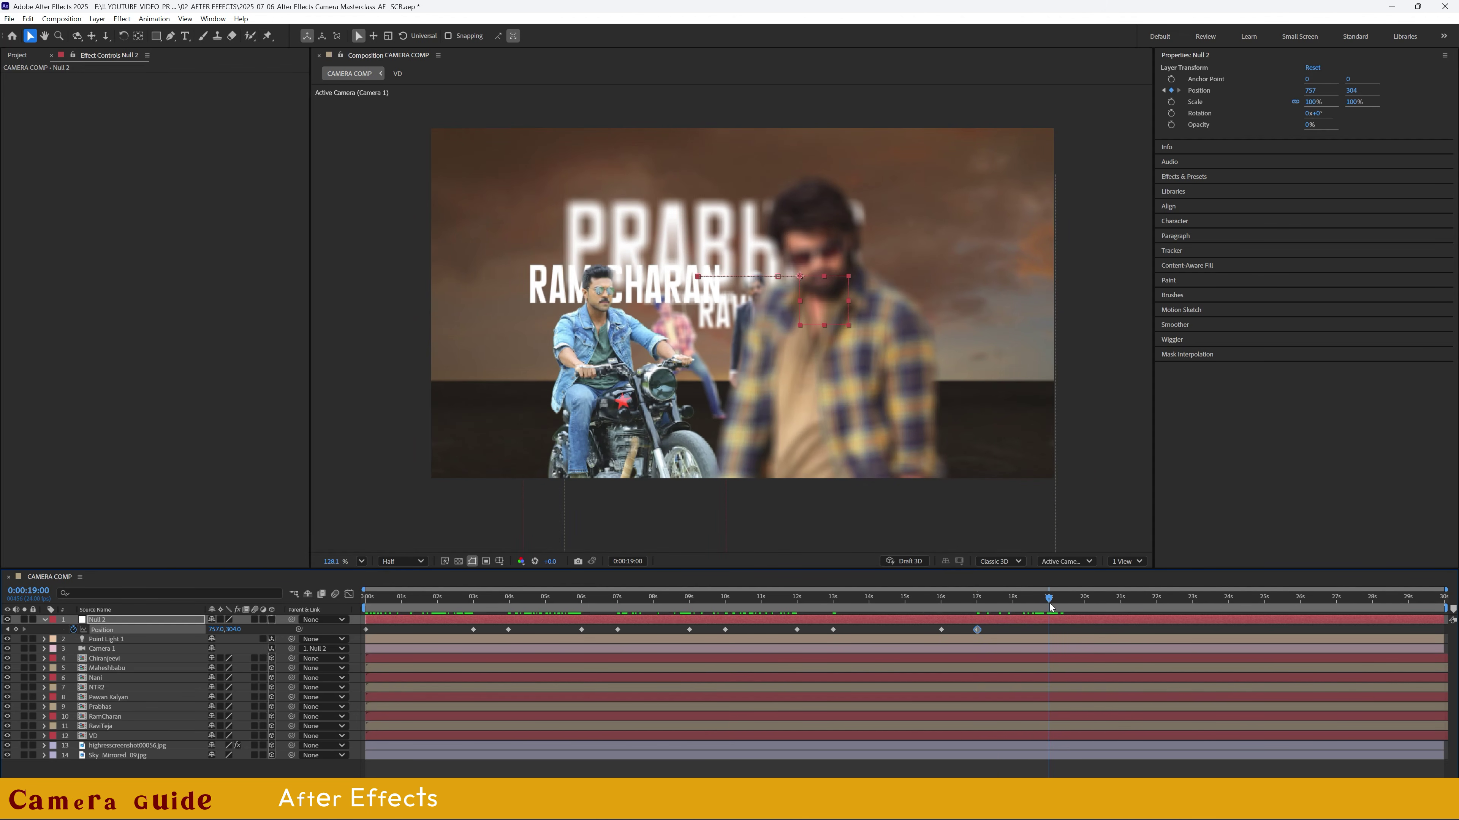
{"action": "left_click", "coordinate": [16, 630]}
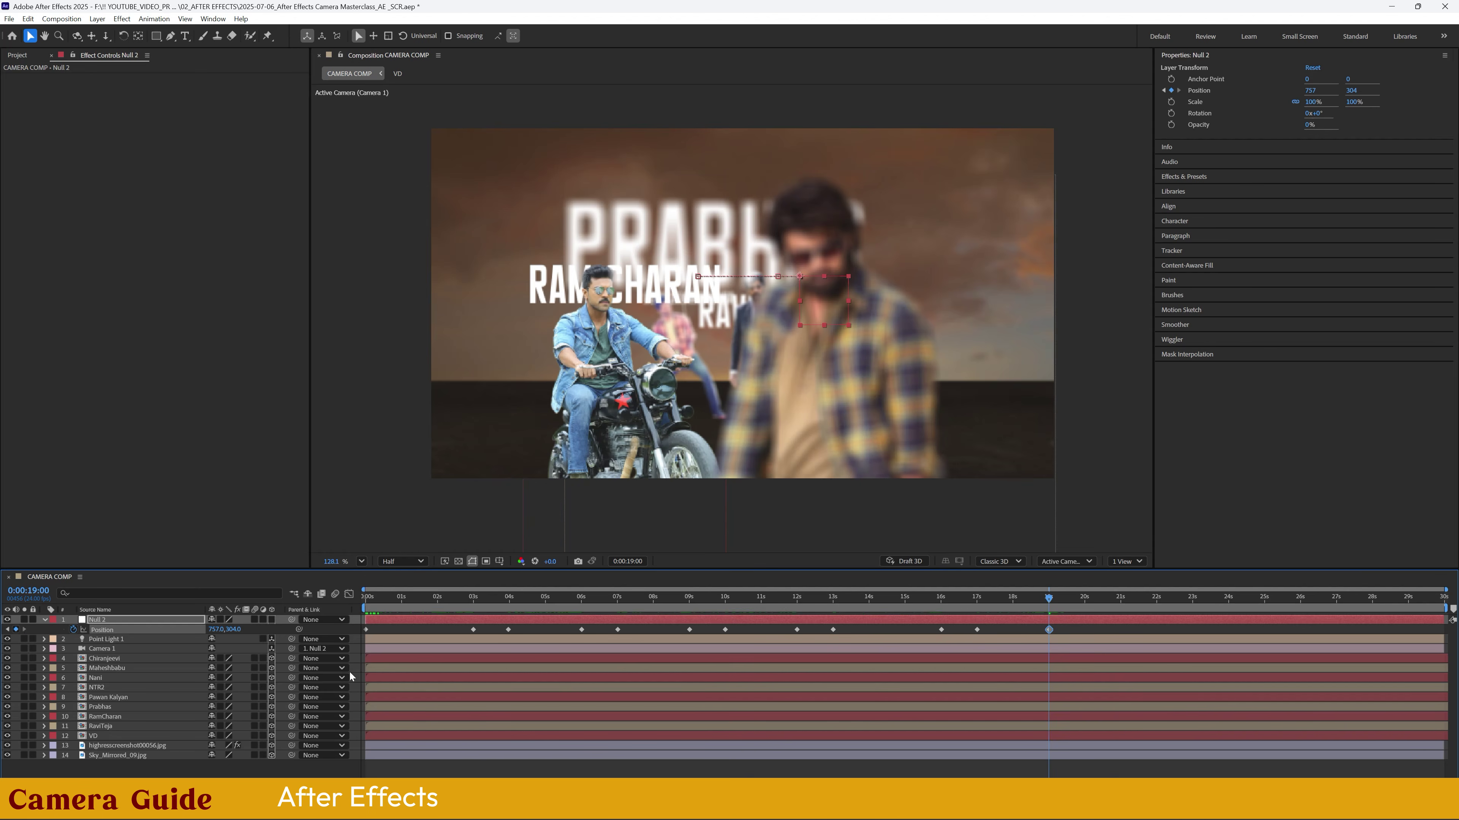
{"action": "left_click_drag", "start_coordinate": [1082, 600], "coordinate": [1085, 601]}
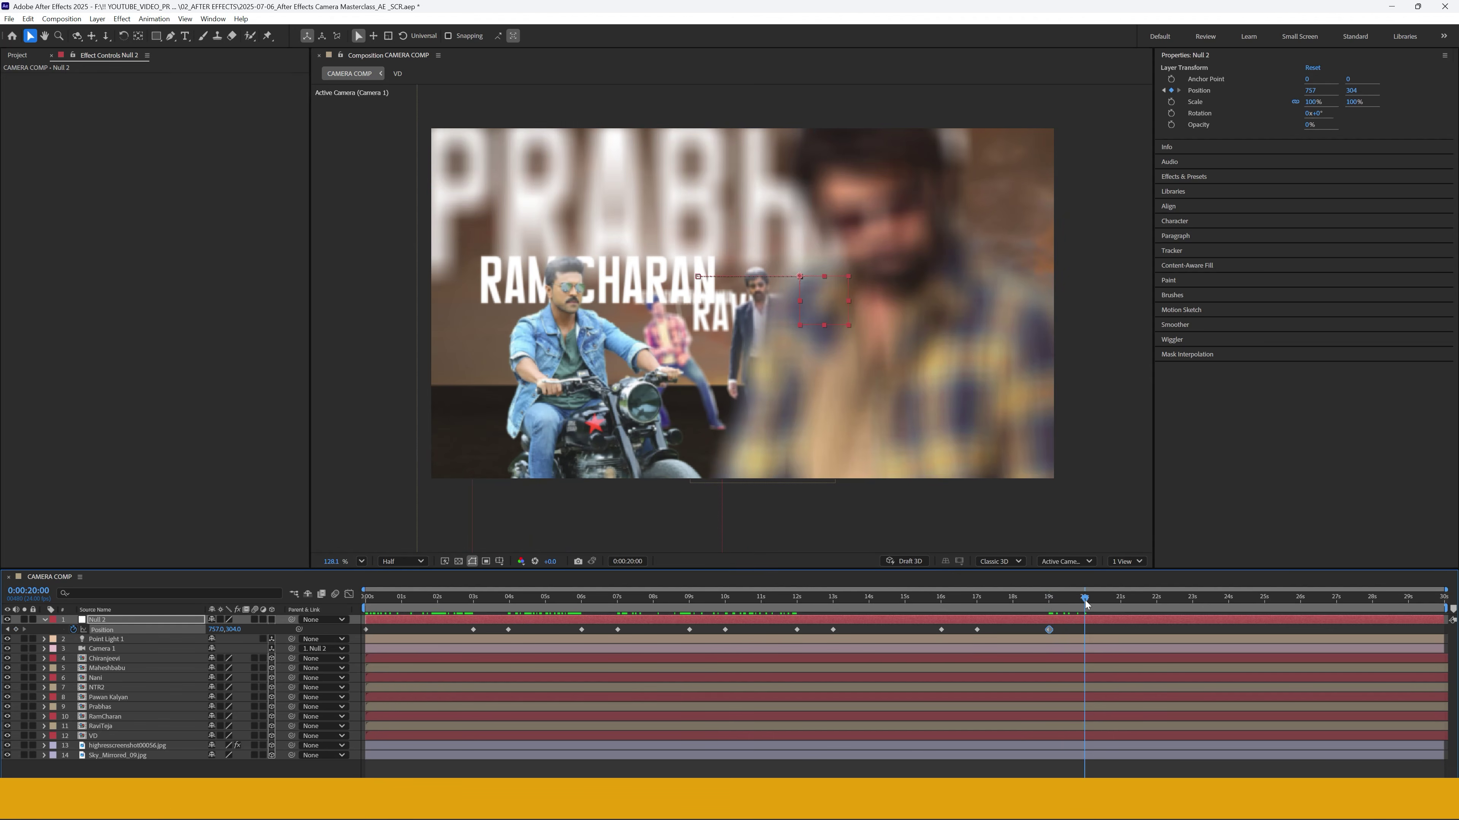
{"action": "left_click_drag", "start_coordinate": [173, 634], "coordinate": [84, 629]}
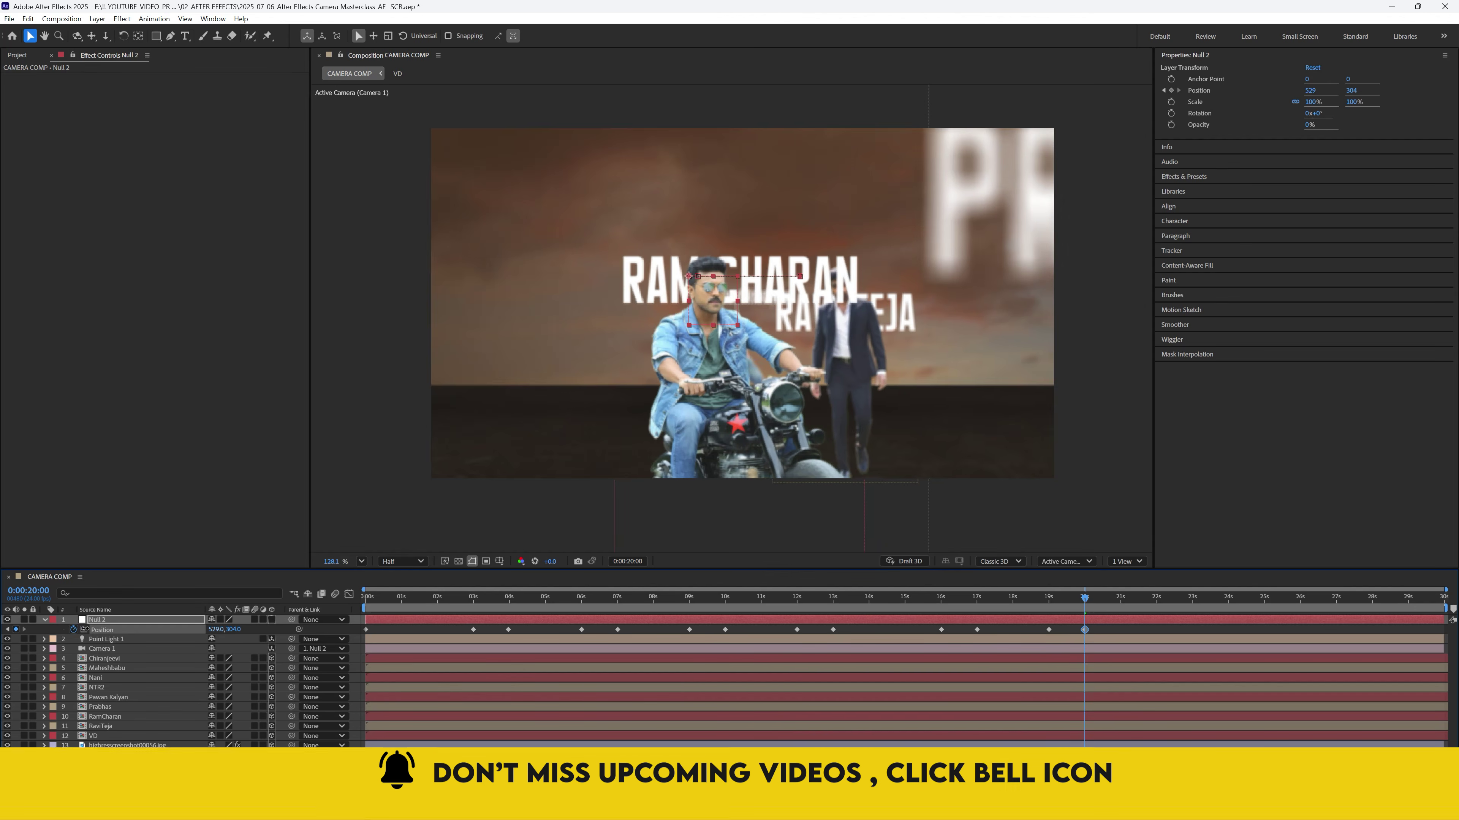
- Hold the null's position with a keyframe at 0:00:22:00 and set its X to 780 at 0:00:23:00
{"action": "left_click_drag", "start_coordinate": [1085, 601], "coordinate": [1156, 599]}
{"action": "left_click", "coordinate": [16, 630]}
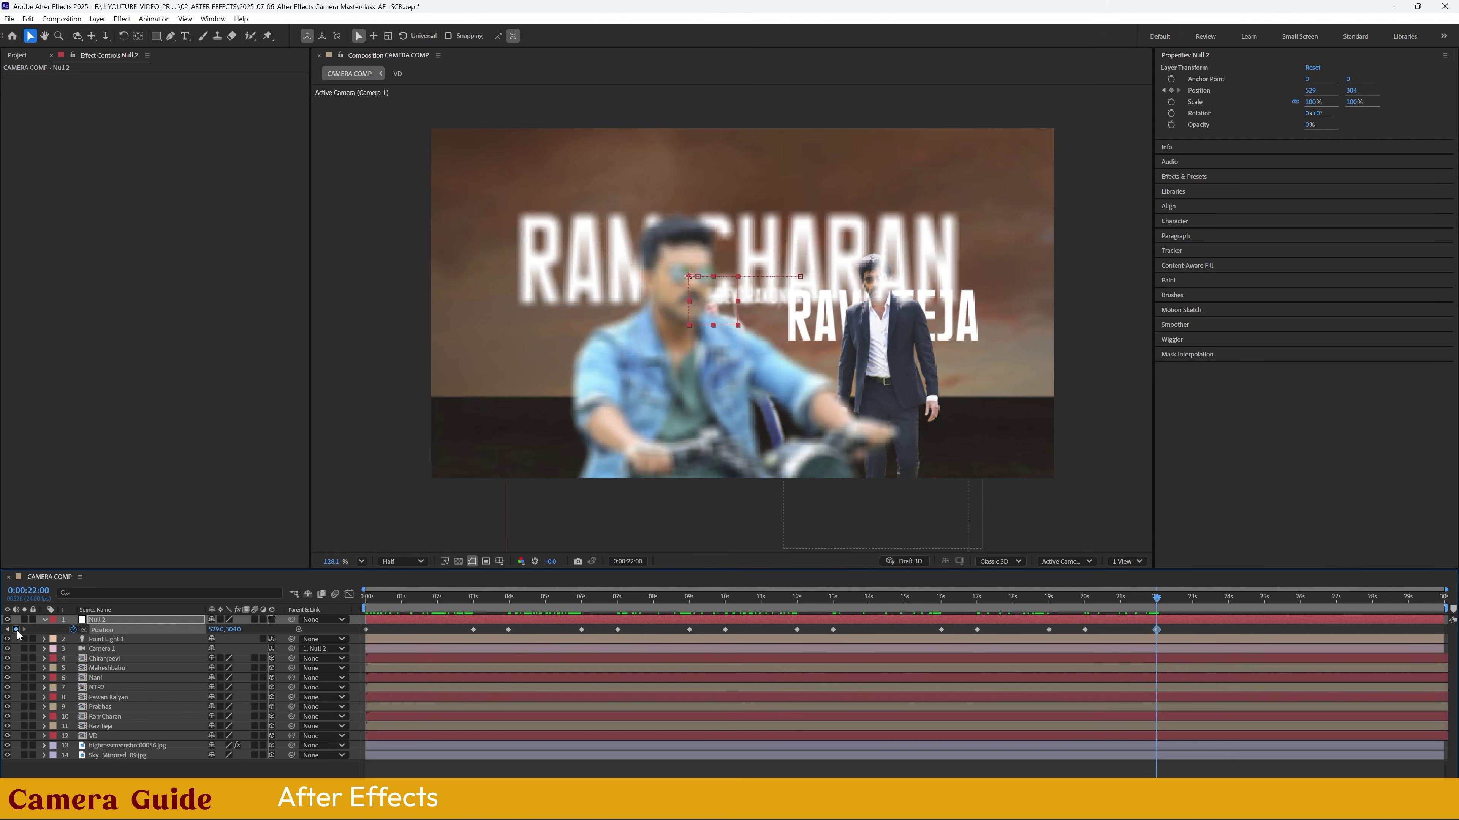
{"action": "left_click_drag", "start_coordinate": [1156, 598], "coordinate": [1193, 601]}
{"action": "left_click_drag", "start_coordinate": [215, 630], "coordinate": [361, 631]}
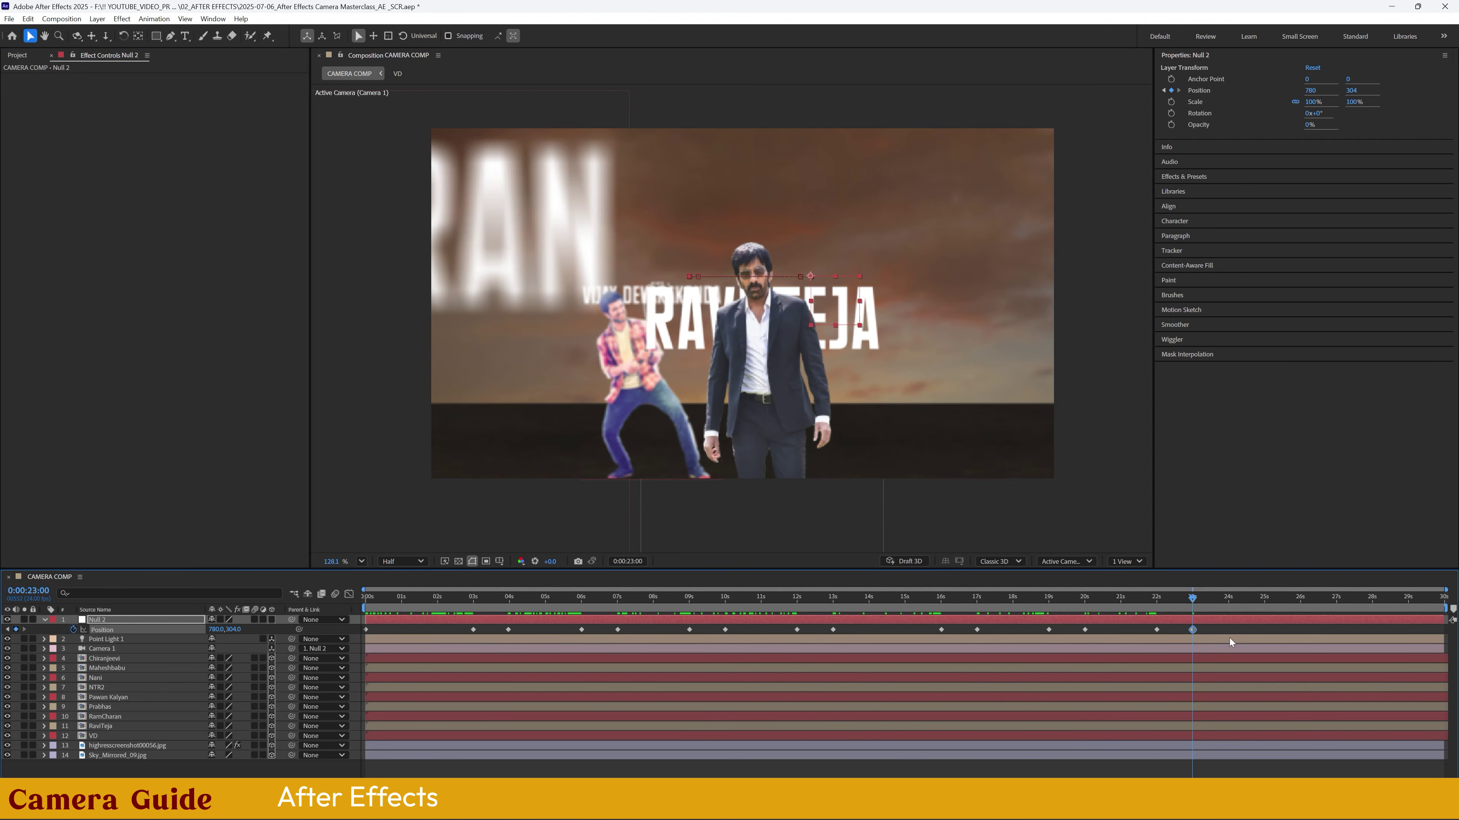
- Hold the null's position with a keyframe at 0:00:25:00 and set its X to 497 at 0:00:26:00
{"action": "left_click_drag", "start_coordinate": [1195, 600], "coordinate": [1264, 602]}
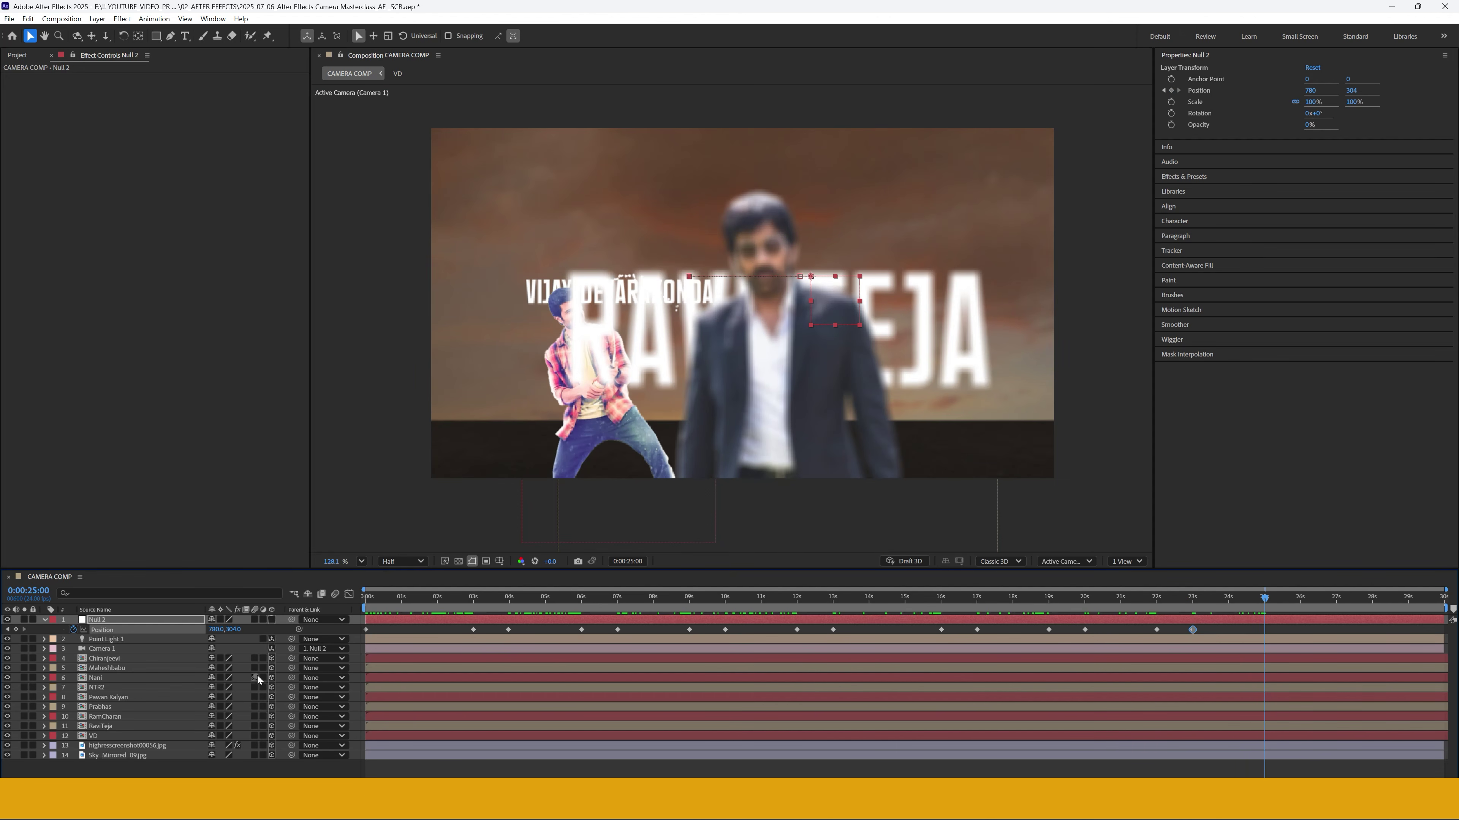
{"action": "left_click_drag", "start_coordinate": [1261, 598], "coordinate": [1301, 597]}
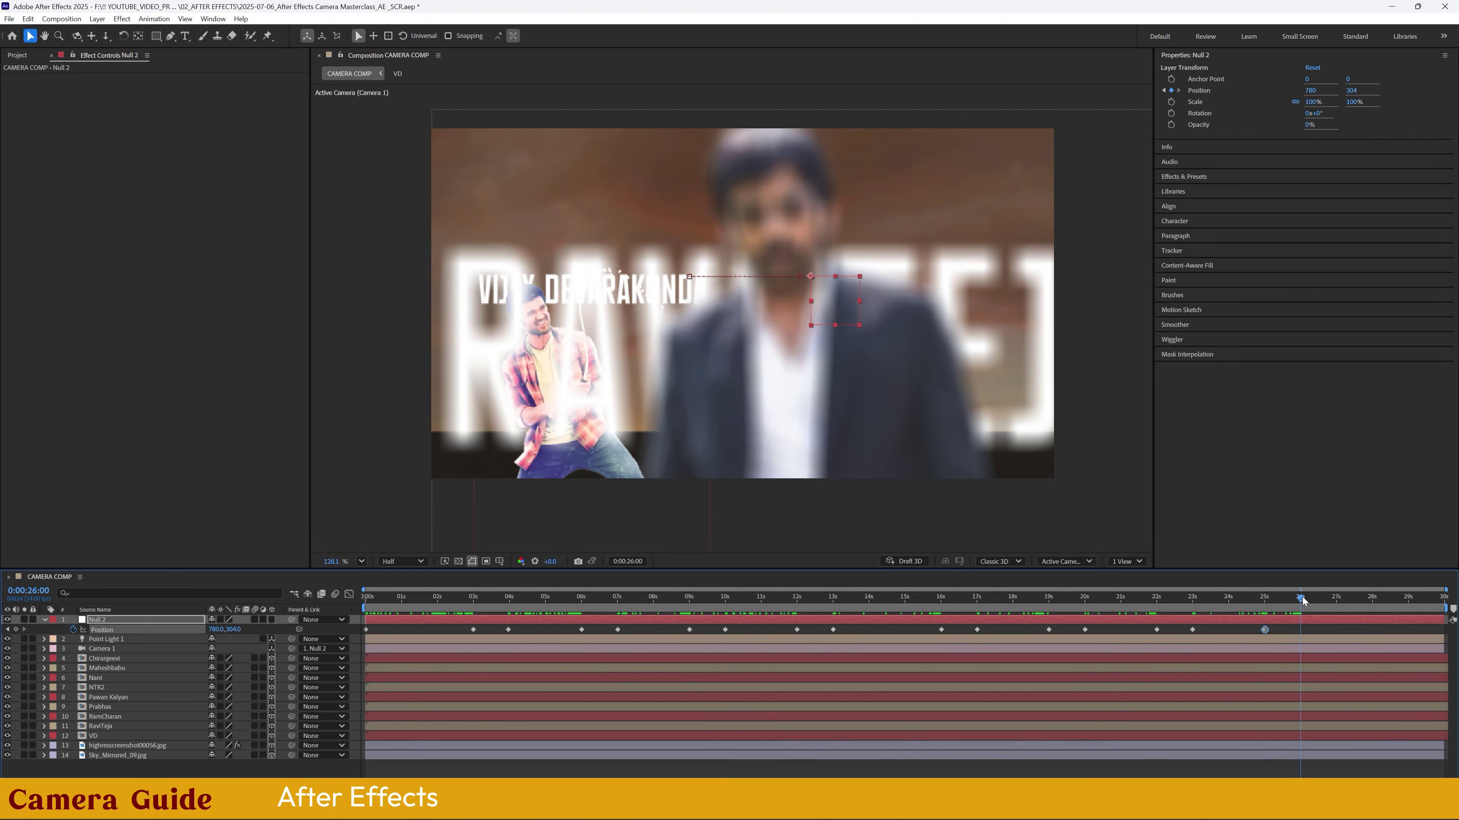
{"action": "left_click_drag", "start_coordinate": [214, 630], "coordinate": [51, 630]}
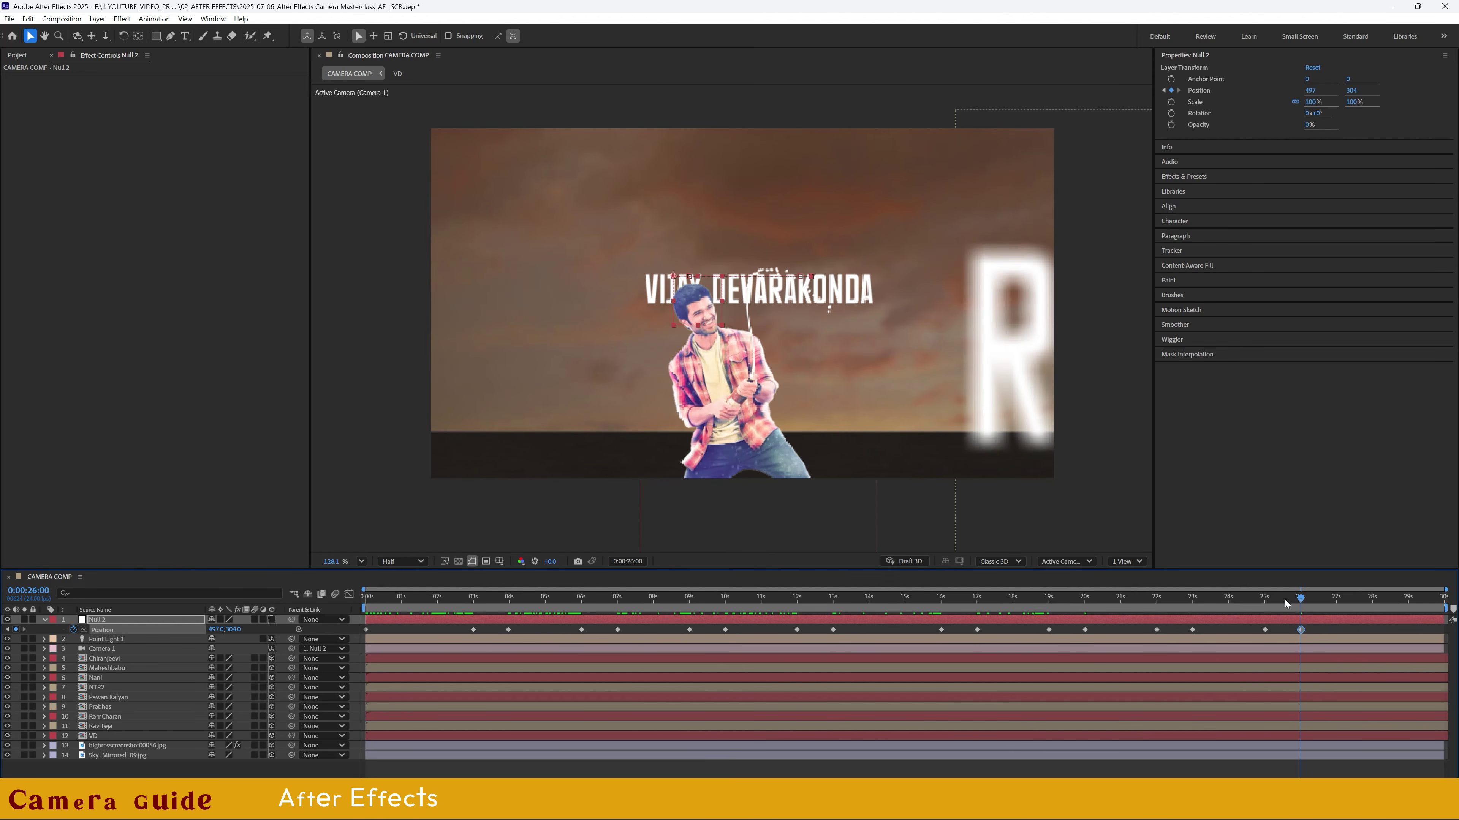
- Hold the null's position with a keyframe at 0:00:28:00 and set its Y to 352 at about 0:00:29:00
{"action": "left_click_drag", "start_coordinate": [1308, 601], "coordinate": [1373, 606]}
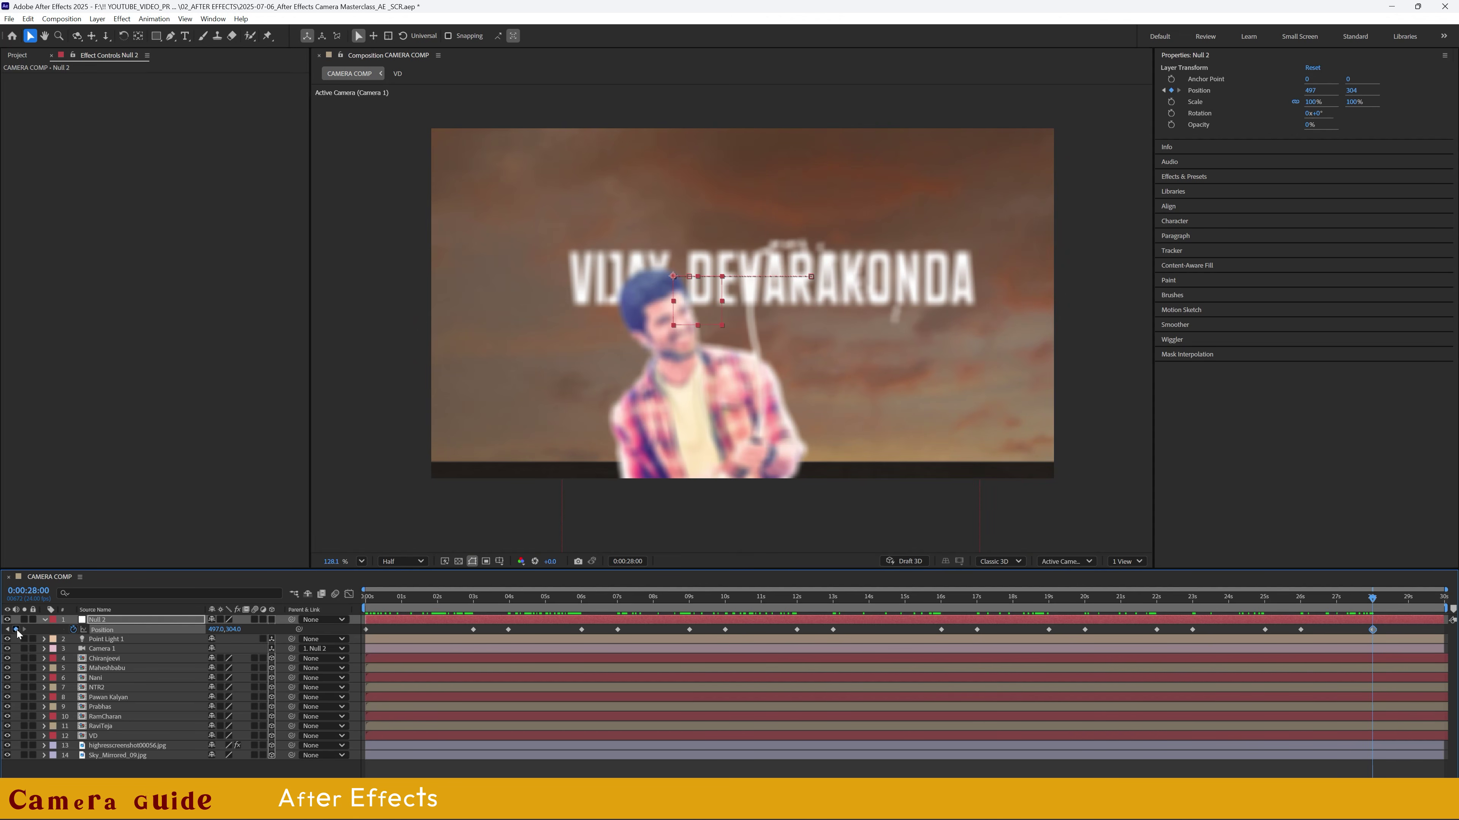
{"action": "left_click_drag", "start_coordinate": [1374, 601], "coordinate": [1406, 599]}
{"action": "left_click_drag", "start_coordinate": [232, 629], "coordinate": [263, 625]}
- Play and scrub the camera animation from the start to check the framing of the figures
{"action": "left_click_drag", "start_coordinate": [408, 602], "coordinate": [283, 604]}
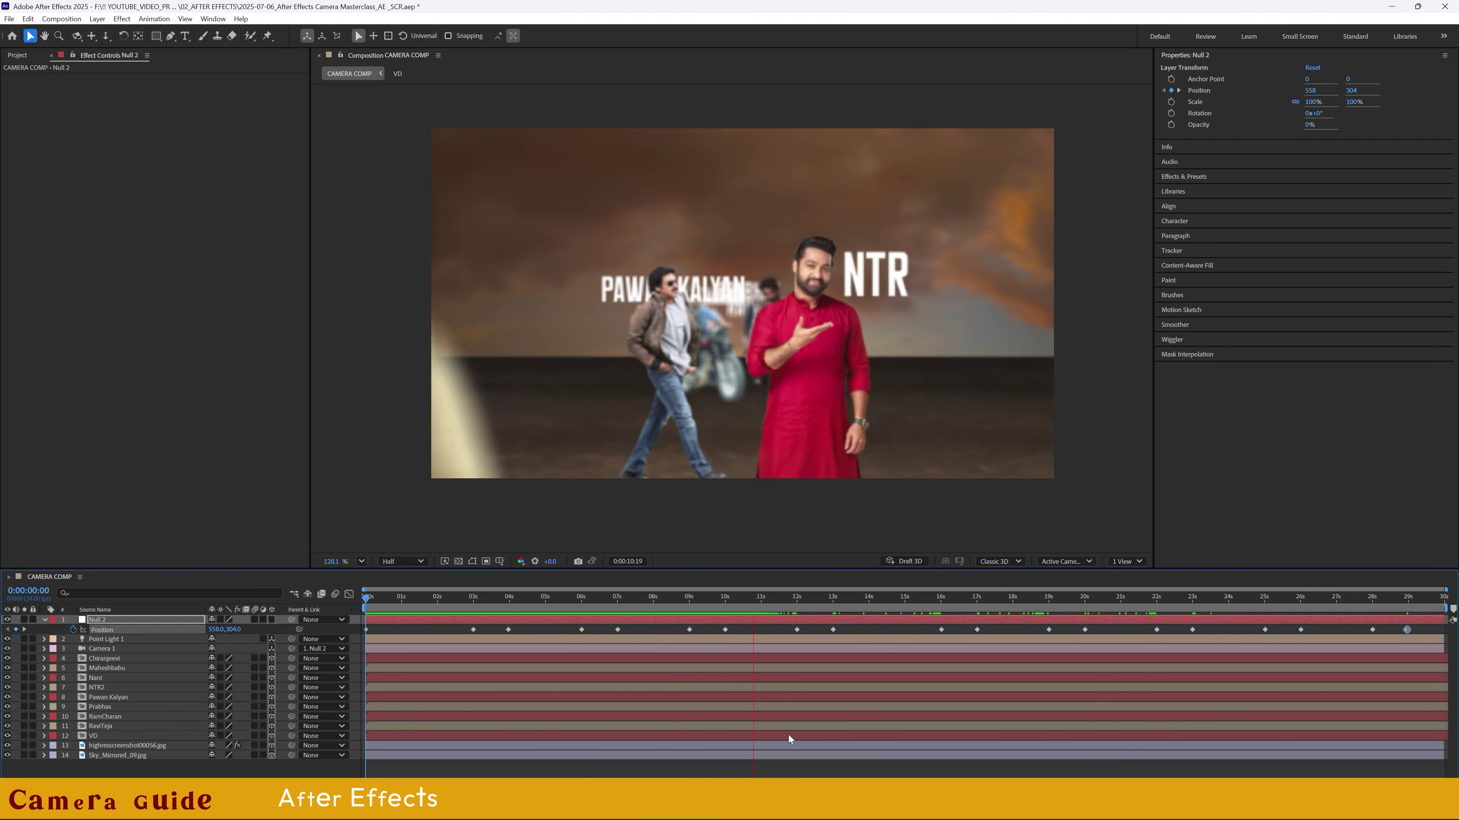
{"action": "key", "text": "space"}
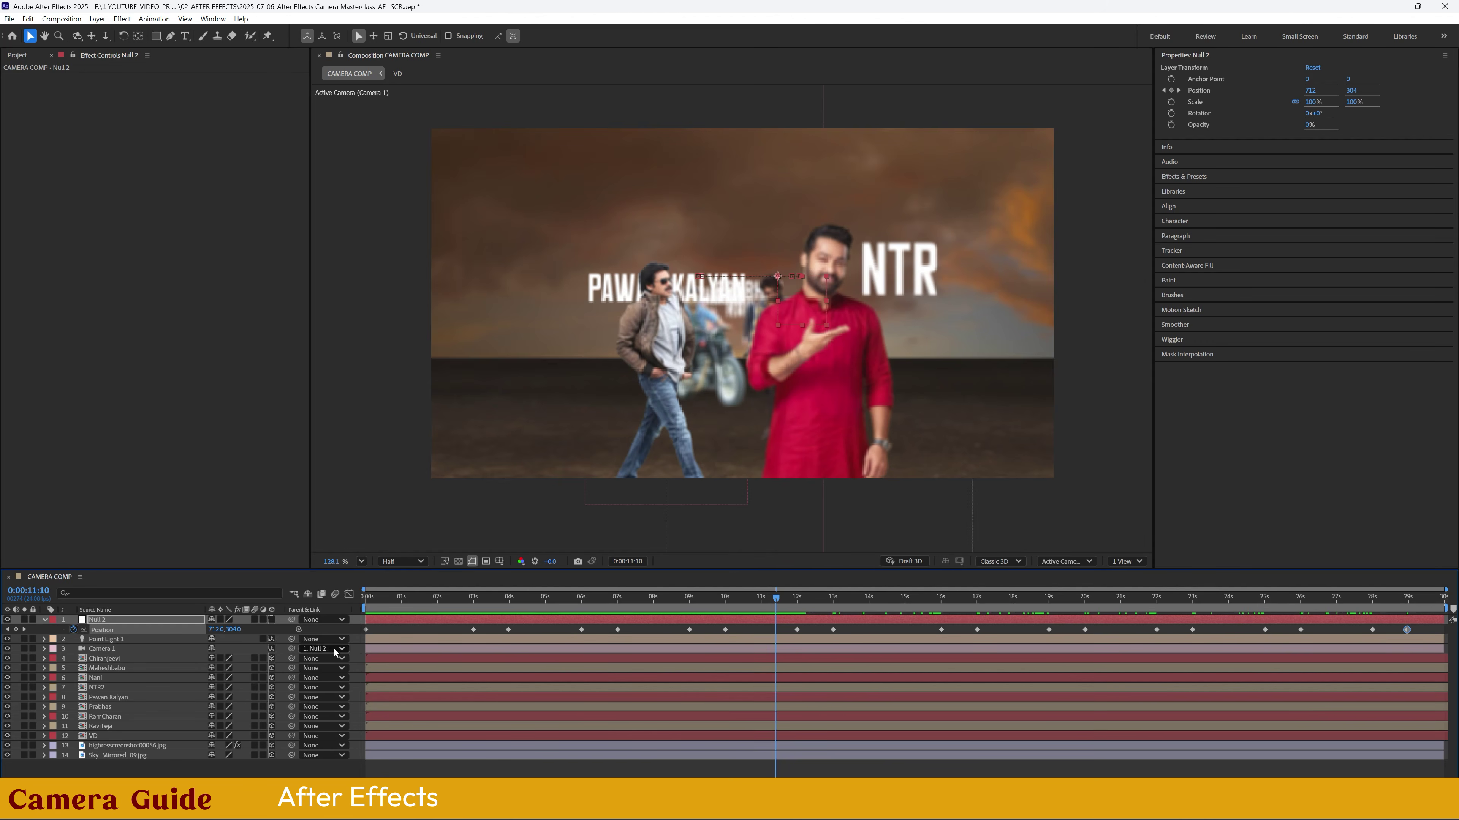
{"action": "left_click_drag", "start_coordinate": [397, 598], "coordinate": [292, 638]}
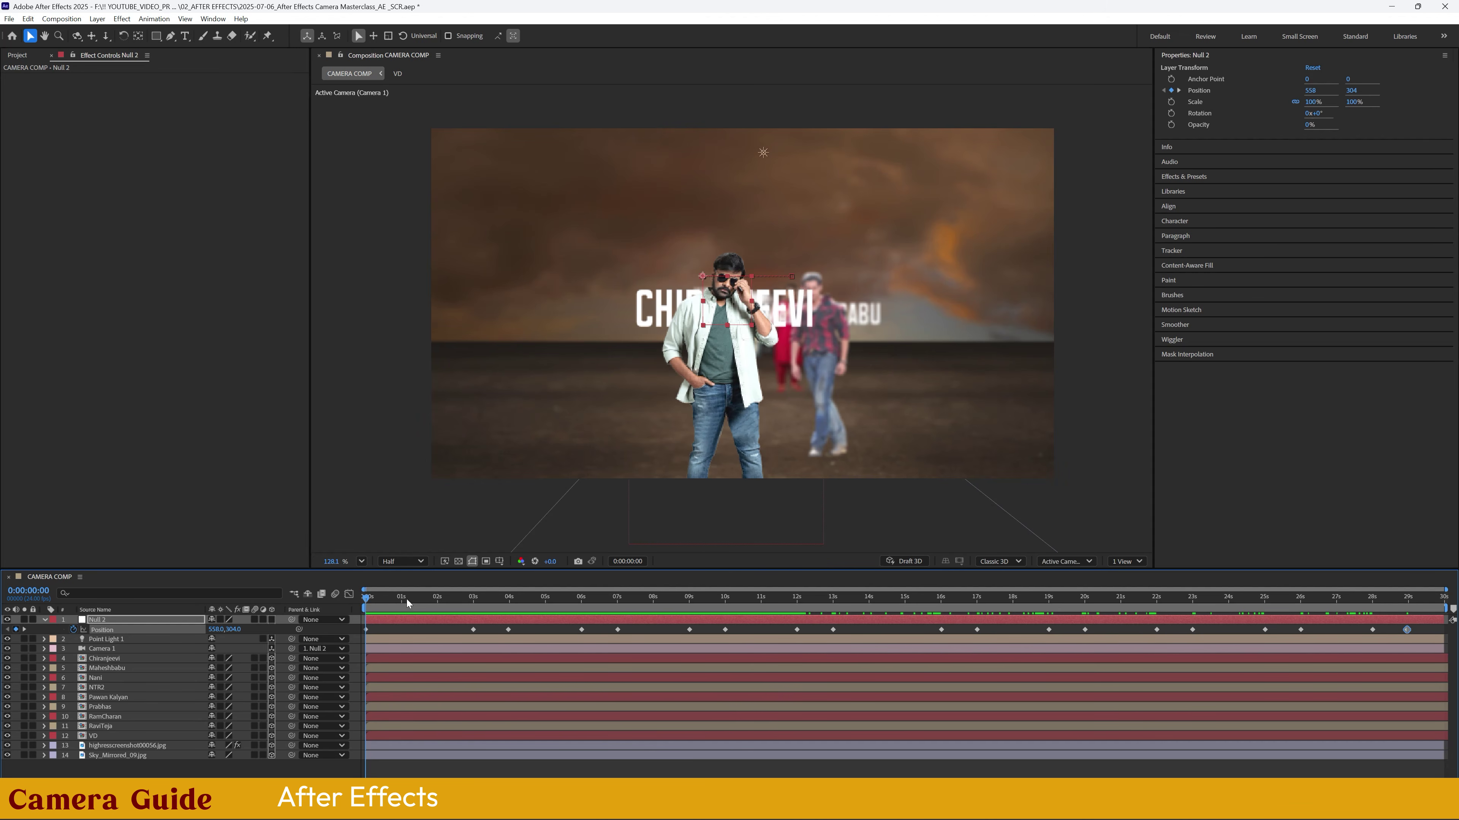
{"action": "left_click_drag", "start_coordinate": [373, 602], "coordinate": [549, 607]}
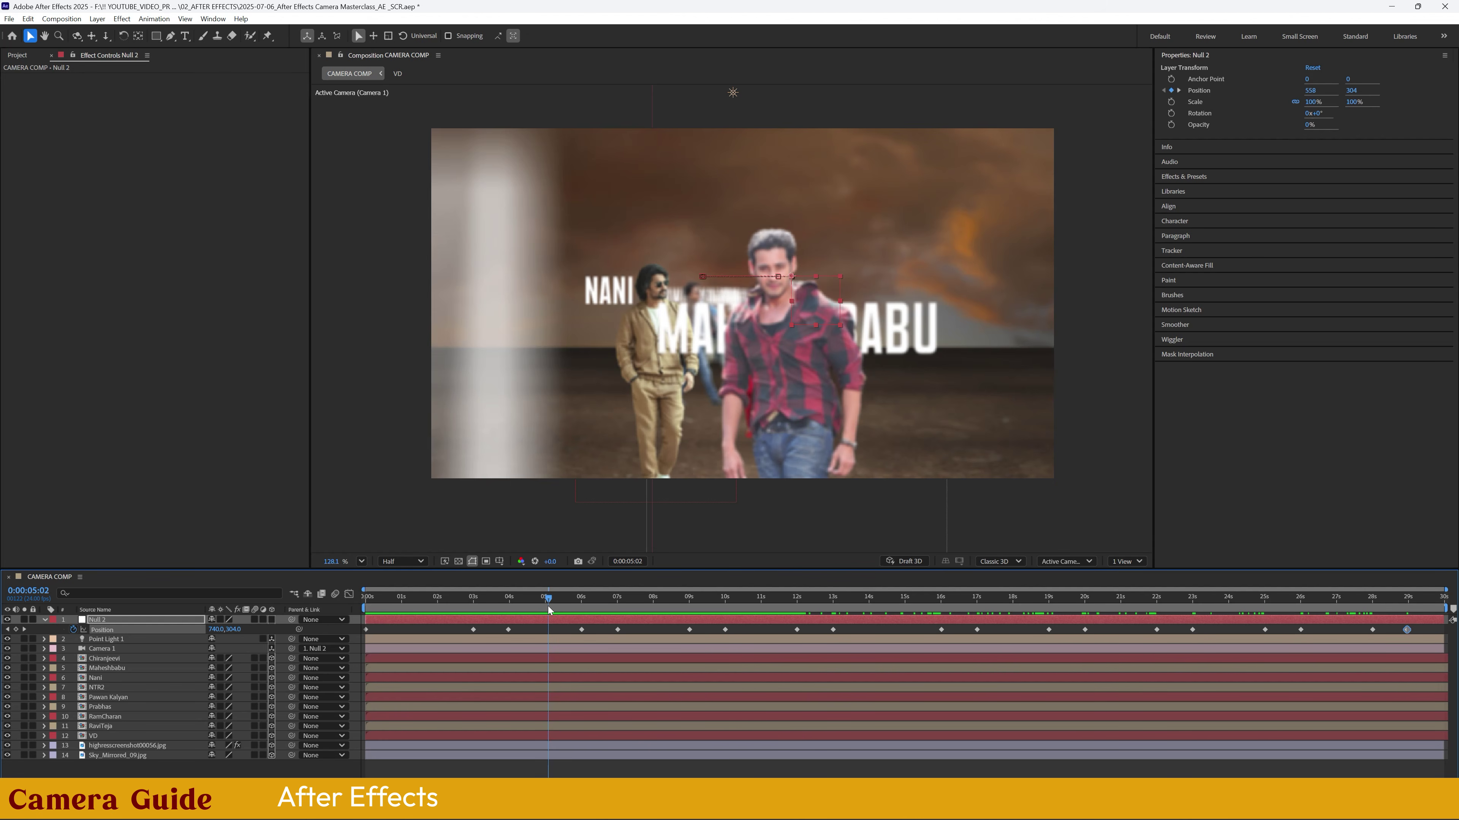
{"action": "key", "text": "Home"}
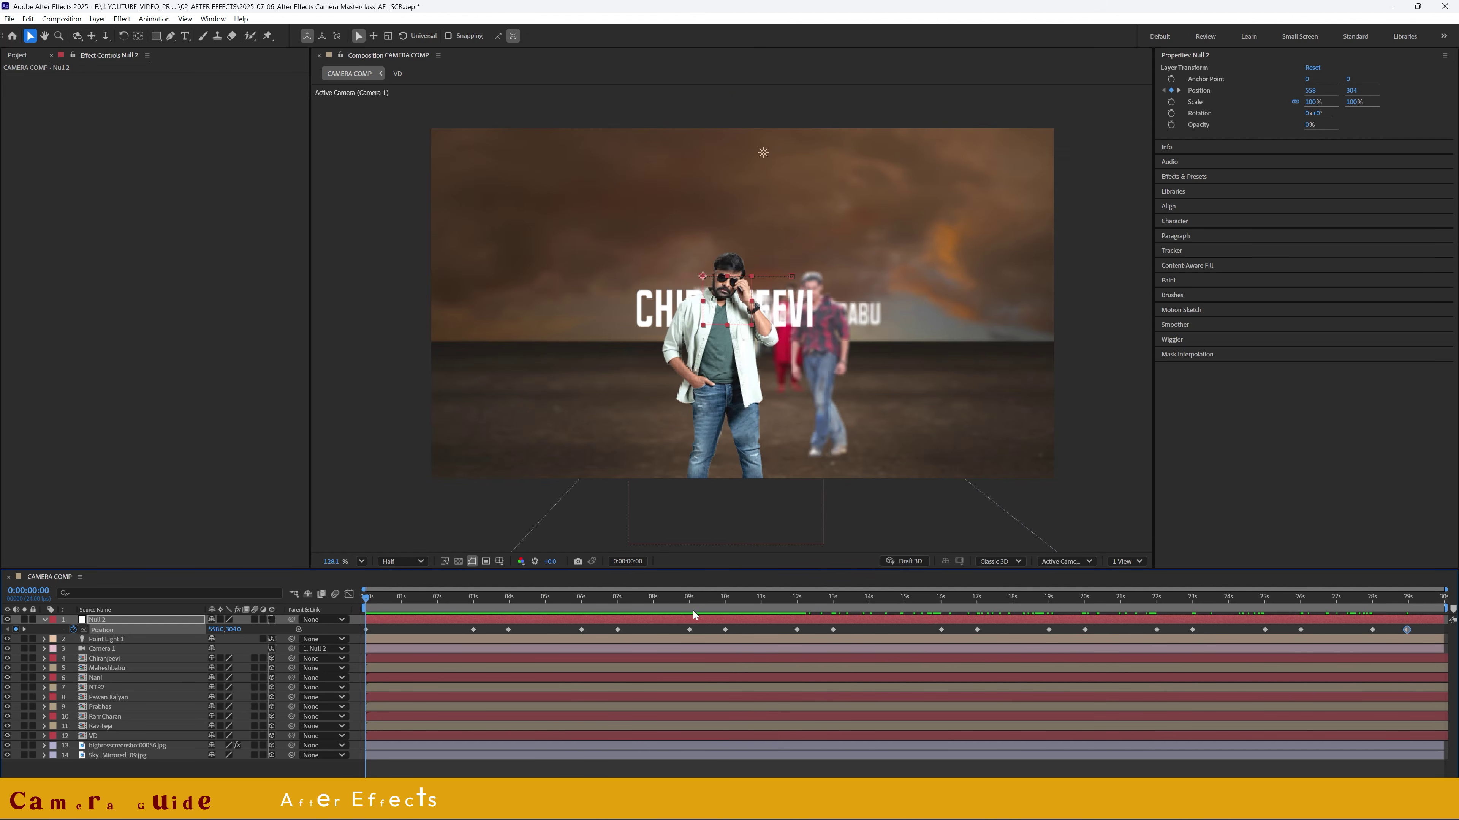
- Show the composition in two views and set Y to 0 in Camera 1's Position keyframe at 0:00:00:00
{"action": "left_click", "coordinate": [1124, 562]}
{"action": "left_click", "coordinate": [1127, 598]}
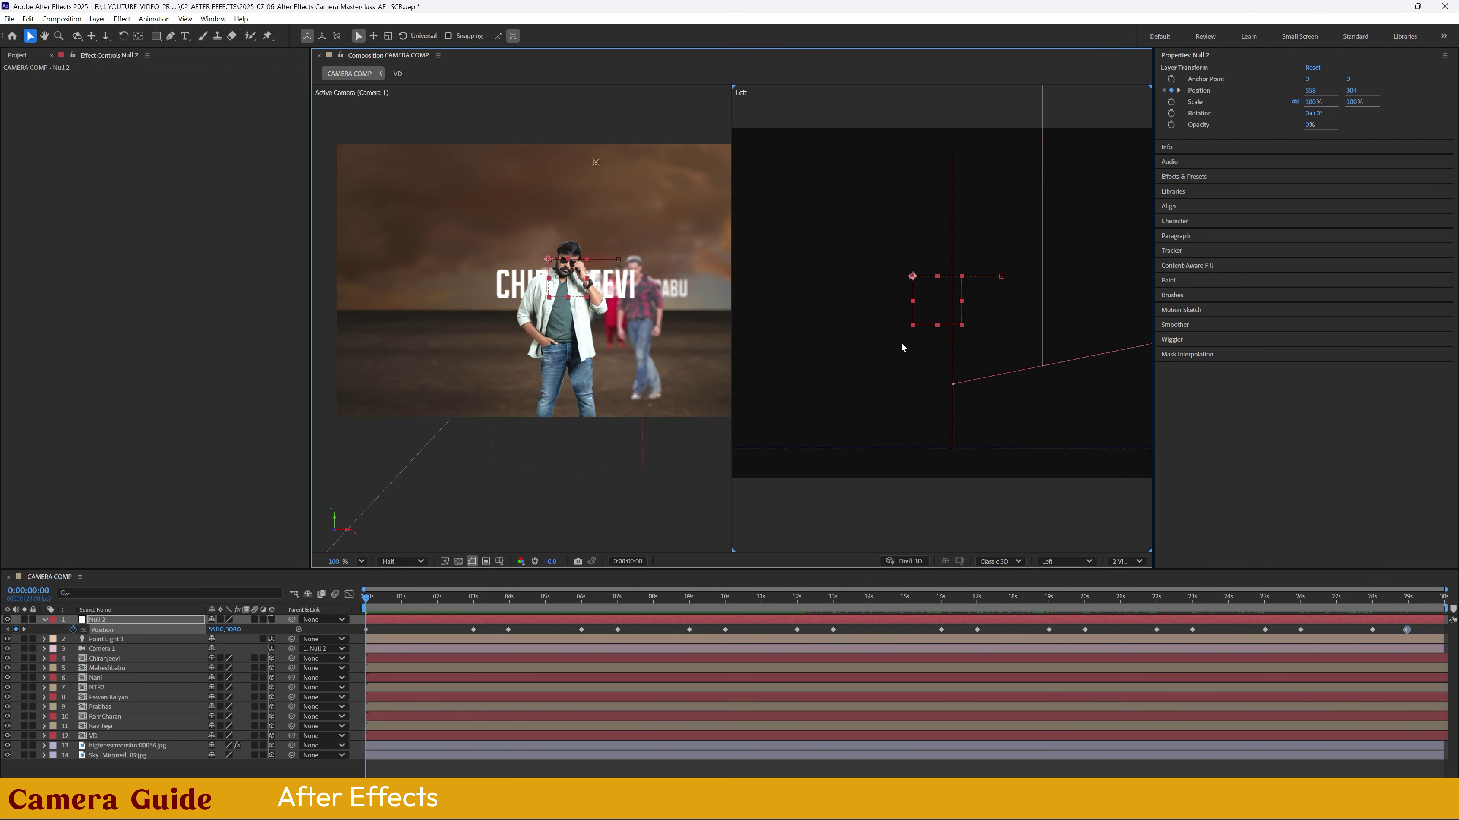
{"action": "scroll", "coordinate": [902, 347], "scroll_direction": "down", "scroll_amount": 6}
{"action": "left_click", "coordinate": [102, 649]}
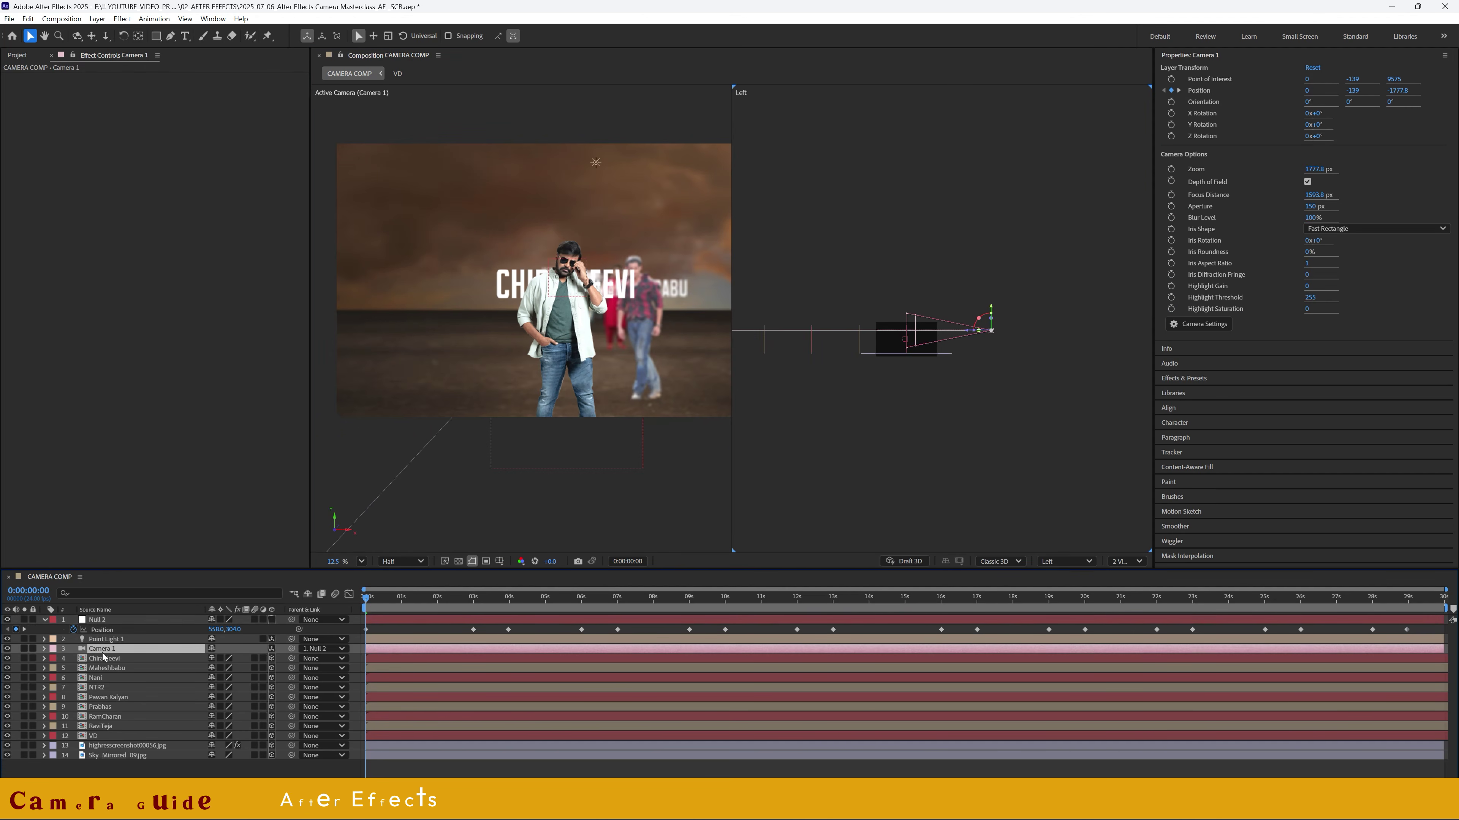
{"action": "key", "text": "p"}
{"action": "scroll", "coordinate": [962, 341], "scroll_direction": "up", "scroll_amount": 4}
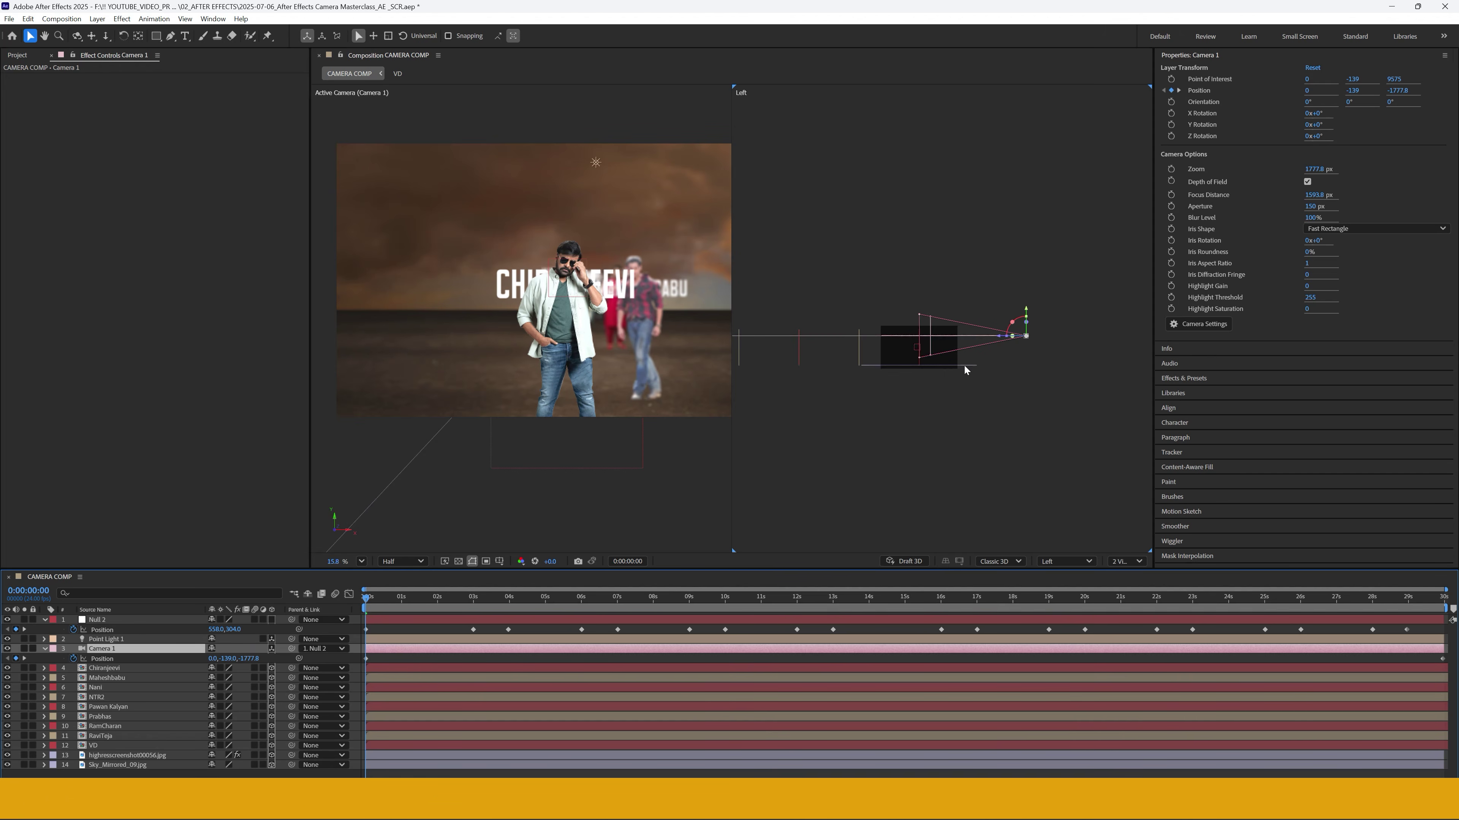
{"action": "left_click_drag", "start_coordinate": [1042, 293], "coordinate": [1043, 302]}
{"action": "left_click", "coordinate": [228, 658]}
{"action": "type", "text": "0"}
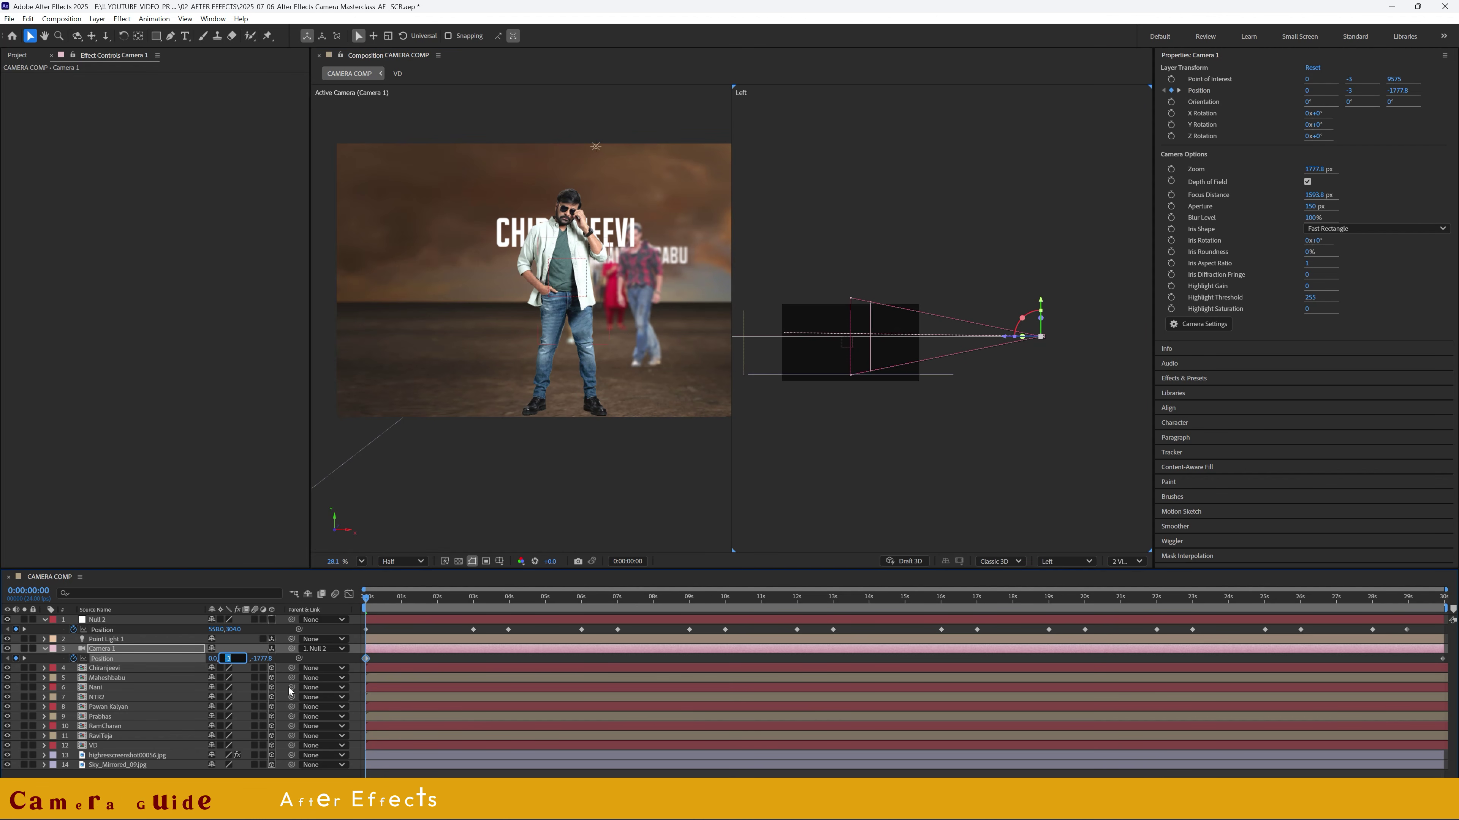
{"action": "key", "text": "Return"}
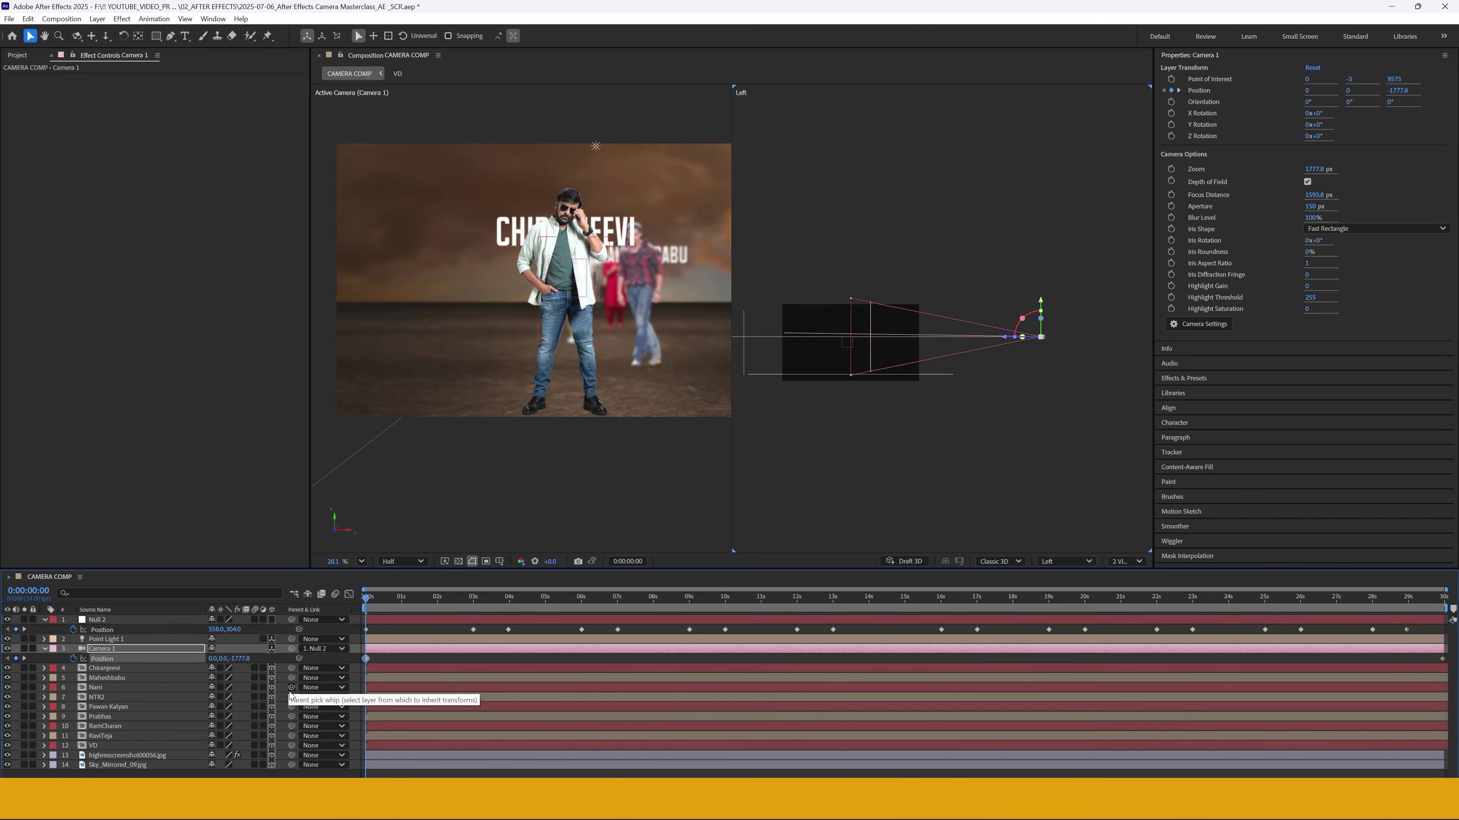
- Set Y to 0 in Camera 1's Position keyframe at 0:00:29:23
{"action": "left_click_drag", "start_coordinate": [1388, 600], "coordinate": [1451, 604]}
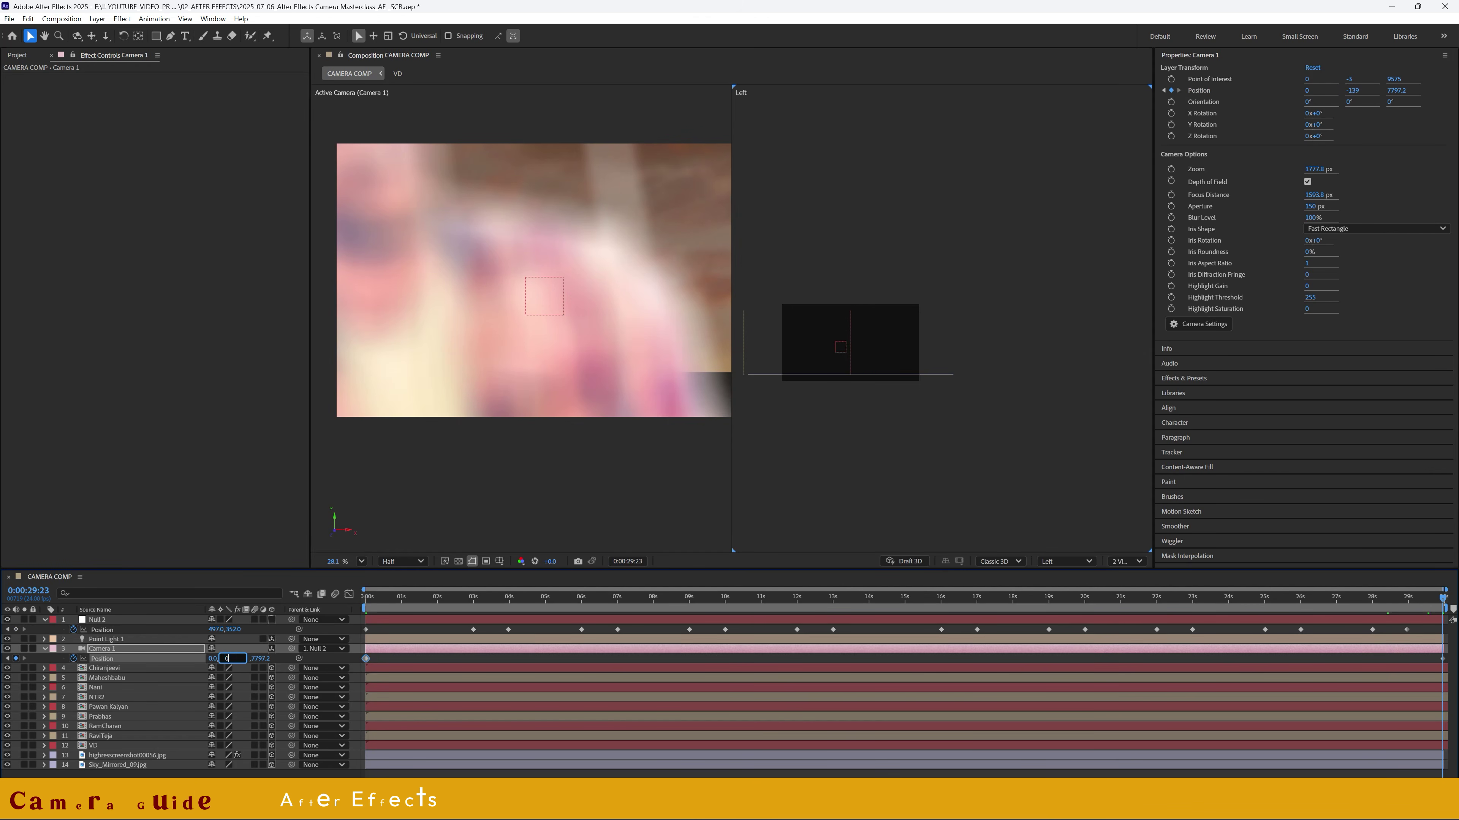
{"action": "type", "text": "0"}
{"action": "key", "text": "Return"}
- Preview the camera's straight path from the start in the two-view layout
{"action": "key", "text": "Home"}
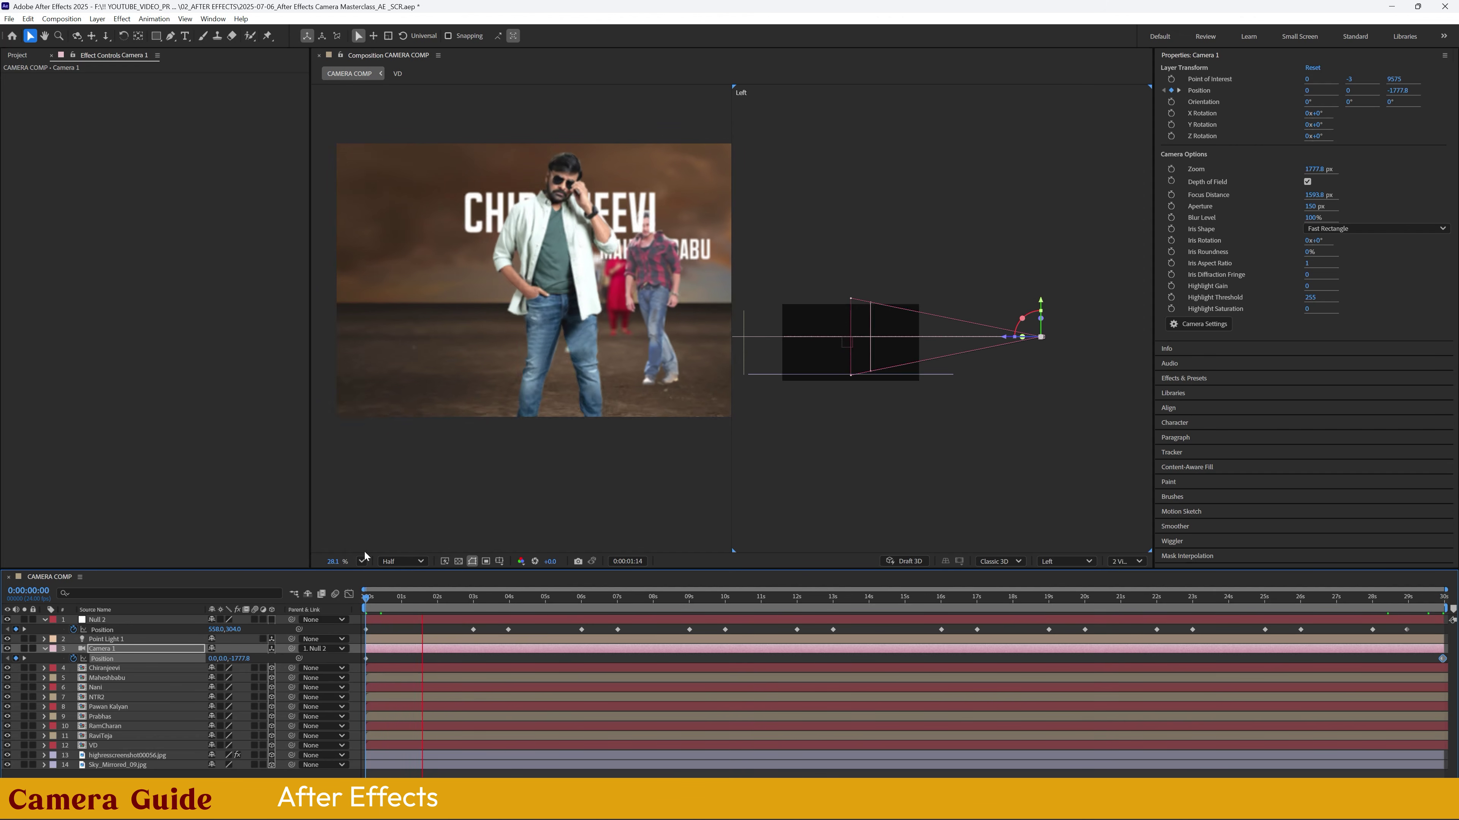
{"action": "scroll", "coordinate": [1102, 409], "scroll_direction": "down", "scroll_amount": 3}
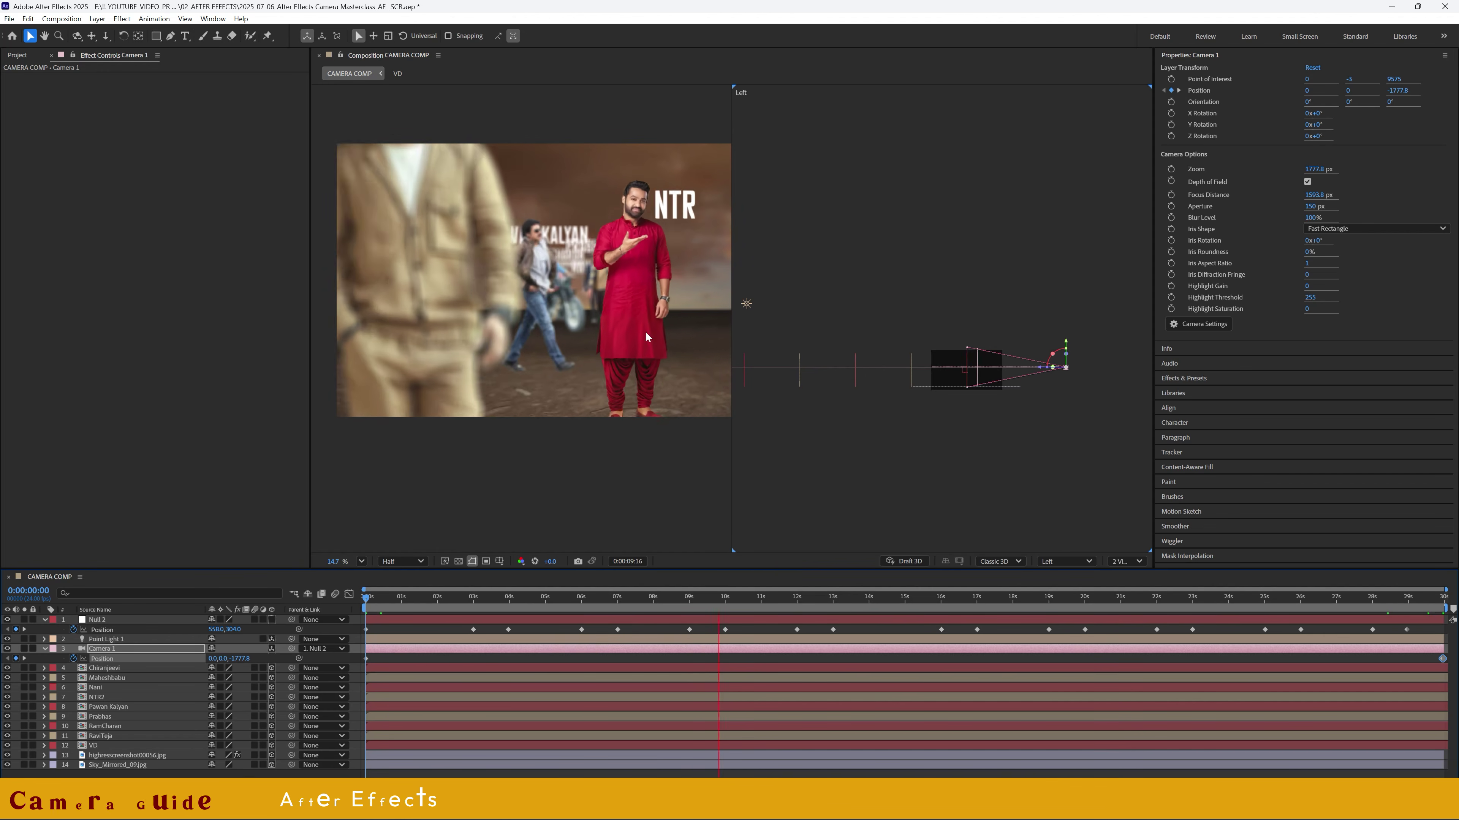
{"action": "key", "text": "space"}
- Return the composition to a single enlarged view and preview the fly-through from the start
{"action": "left_click", "coordinate": [1125, 562]}
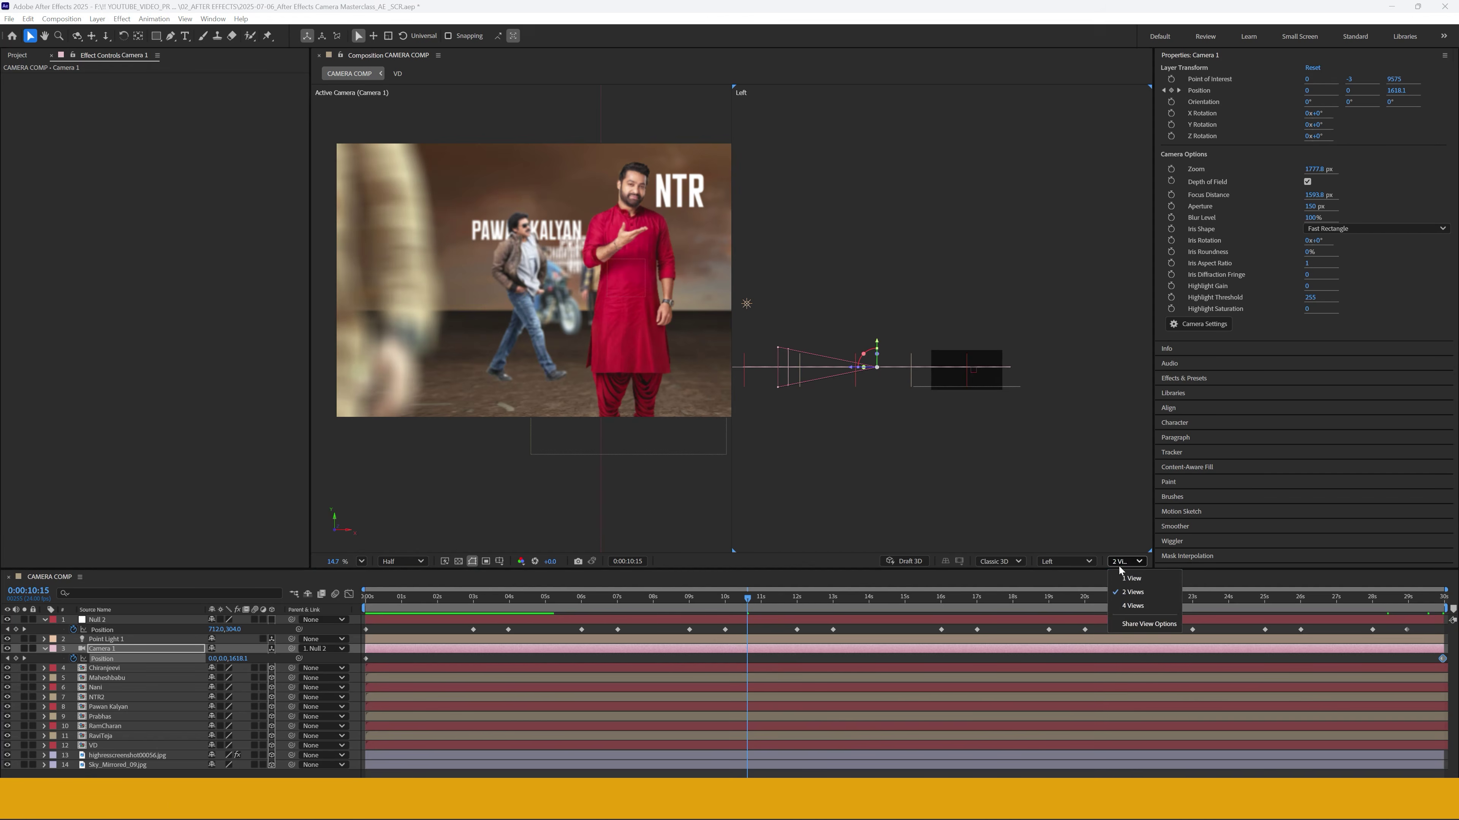
{"action": "left_click", "coordinate": [1129, 572]}
{"action": "scroll", "coordinate": [831, 374], "scroll_direction": "up", "scroll_amount": 4}
{"action": "scroll", "coordinate": [702, 389], "scroll_direction": "up", "scroll_amount": 6}
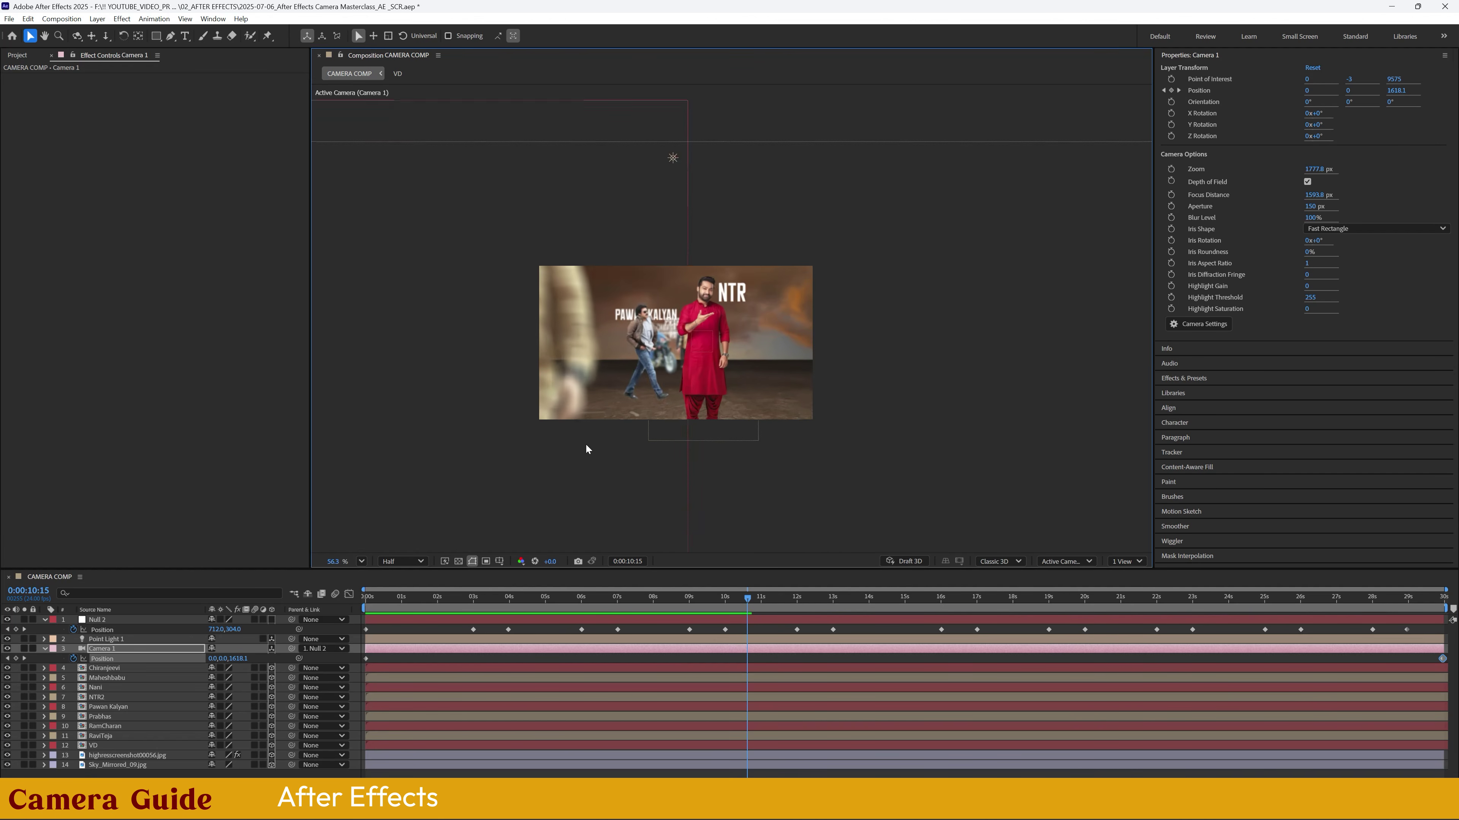
{"action": "key", "text": "Home"}
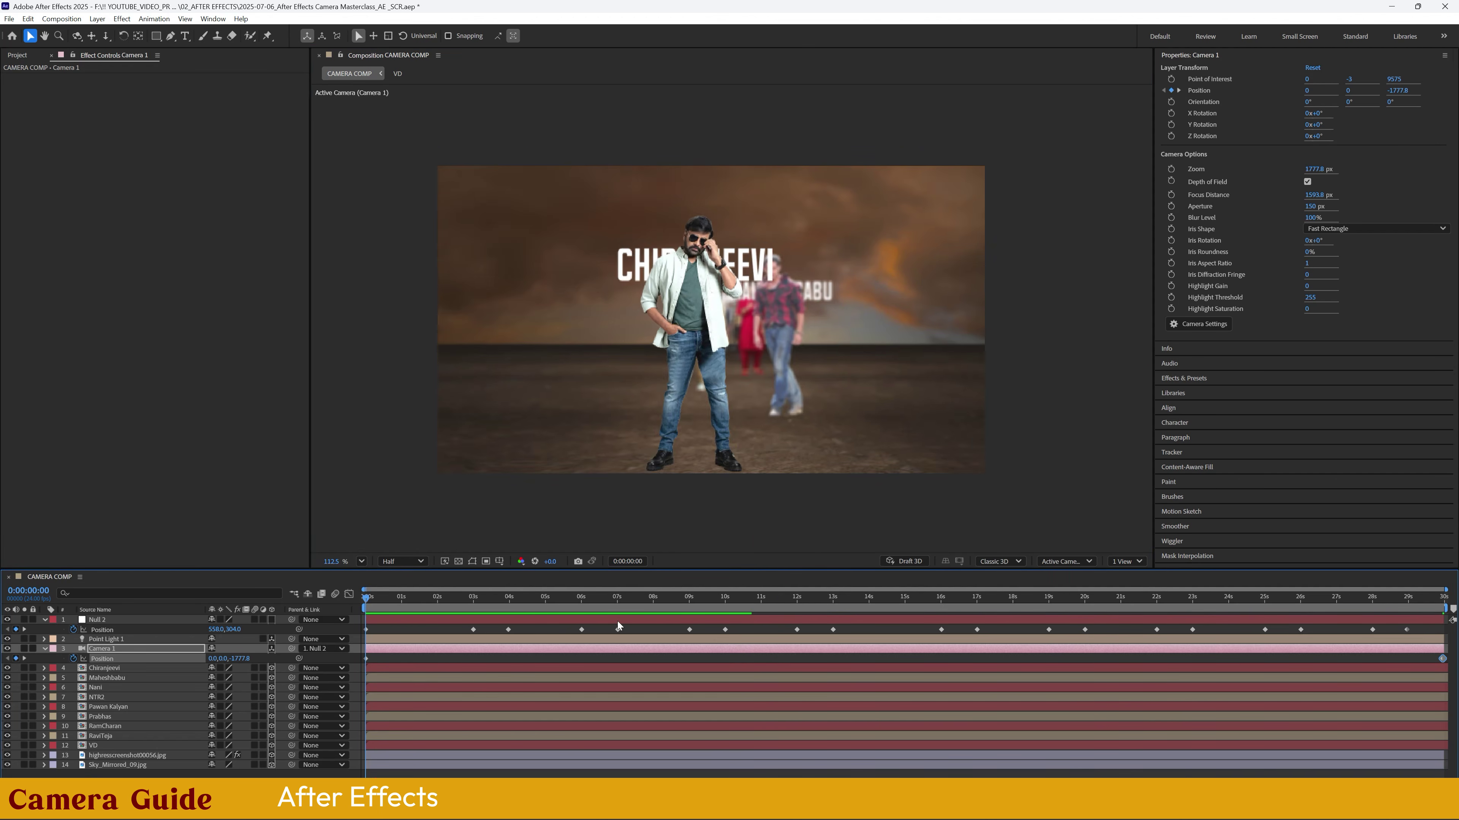
{"action": "key", "text": "space"}
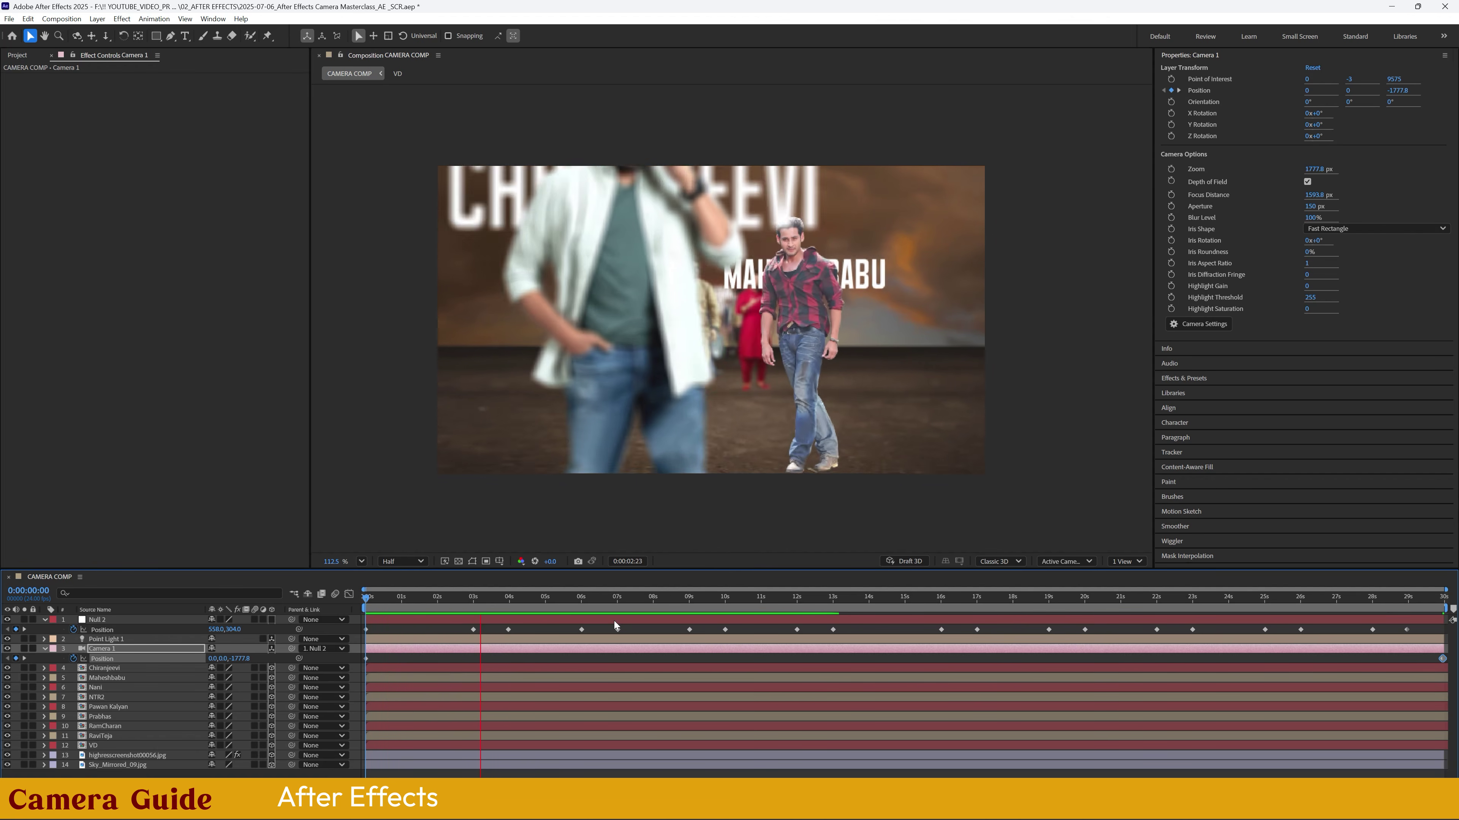
{"action": "key", "text": "space"}
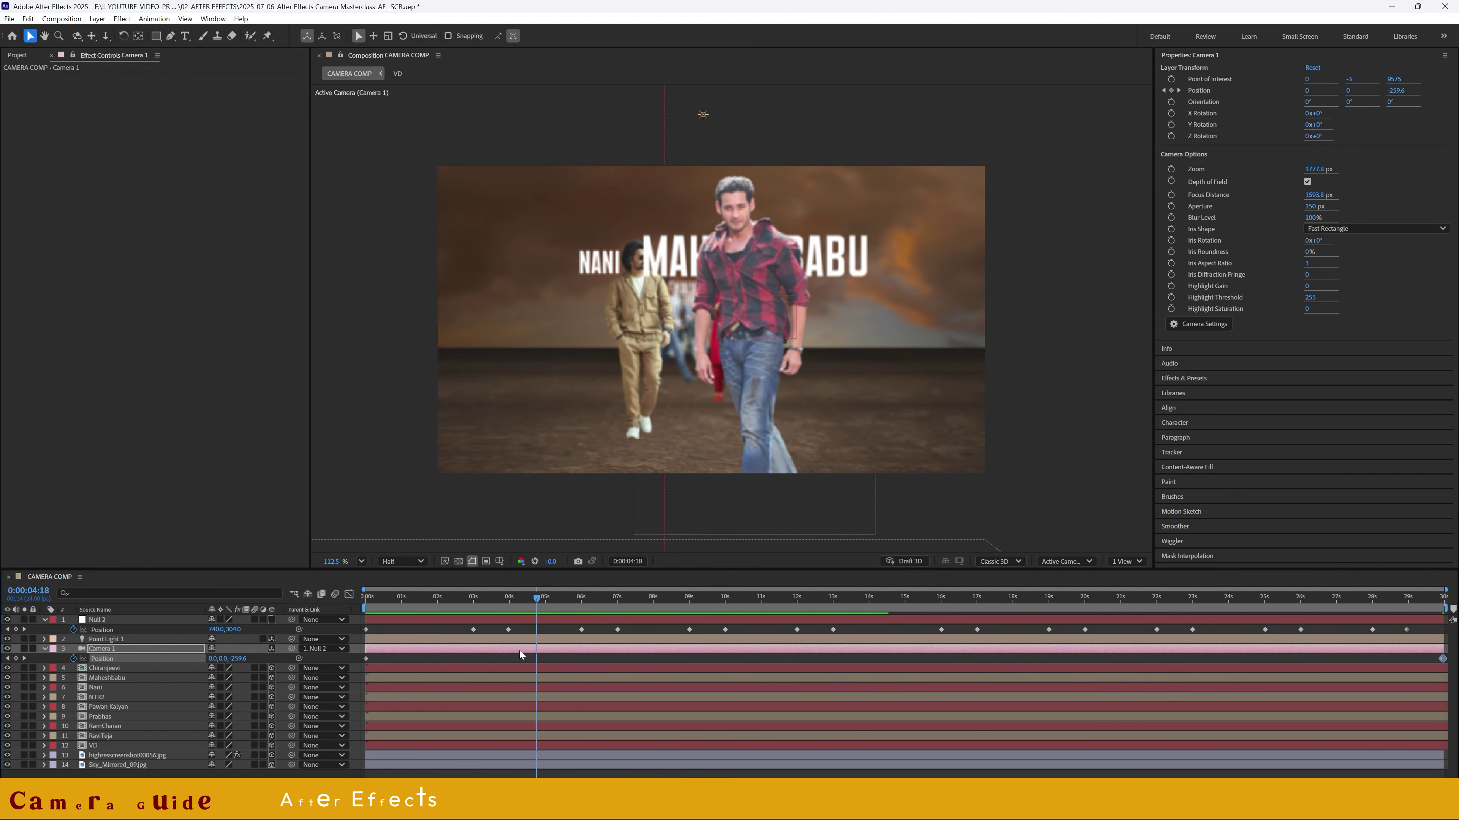
- Collapse Camera 1, open Null 2's Position in the Graph Editor and apply Easy Ease to all its keyframes
{"action": "left_click", "coordinate": [366, 630]}
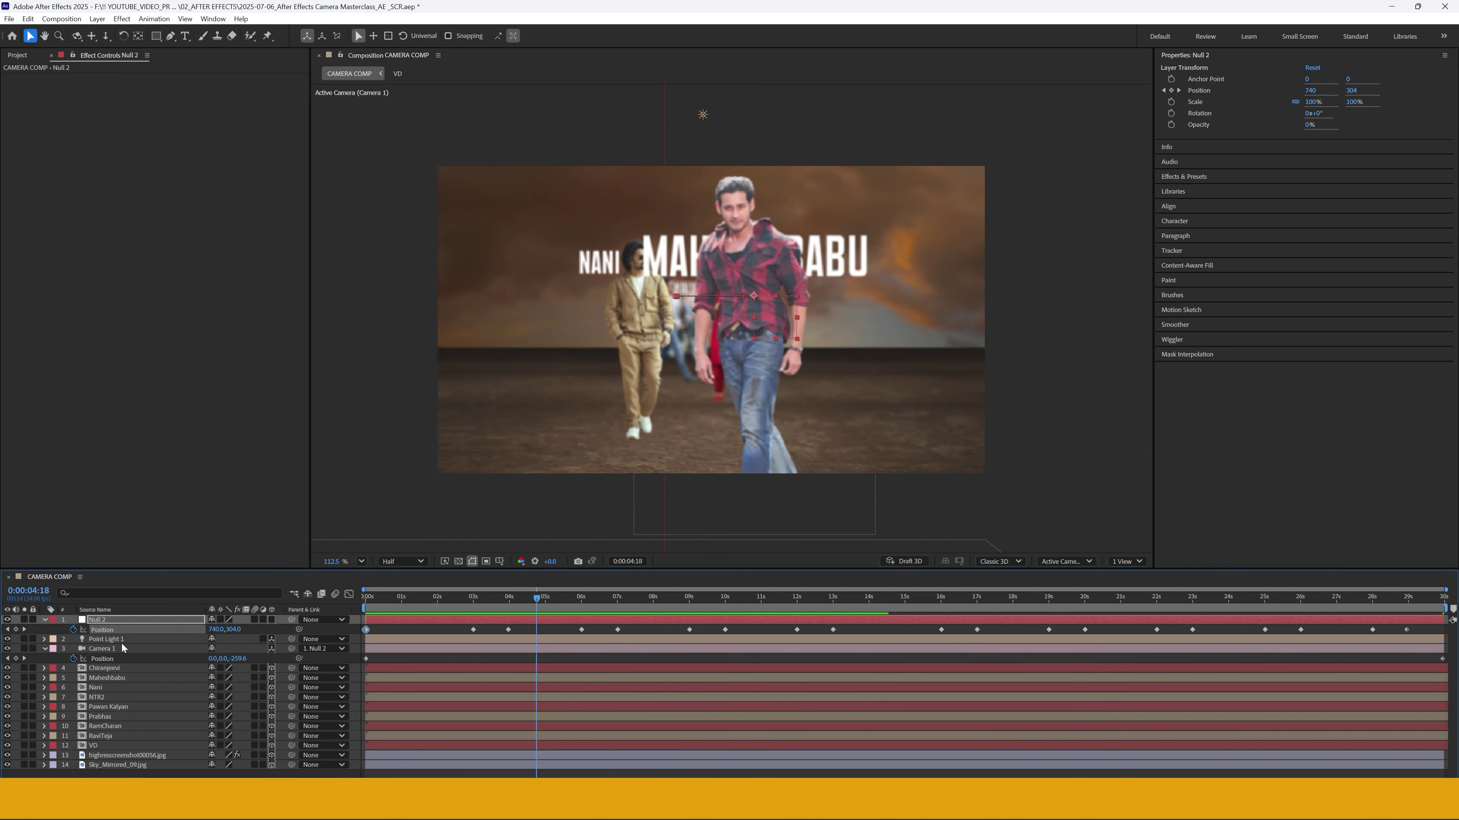
{"action": "left_click", "coordinate": [42, 650]}
{"action": "left_click", "coordinate": [44, 650]}
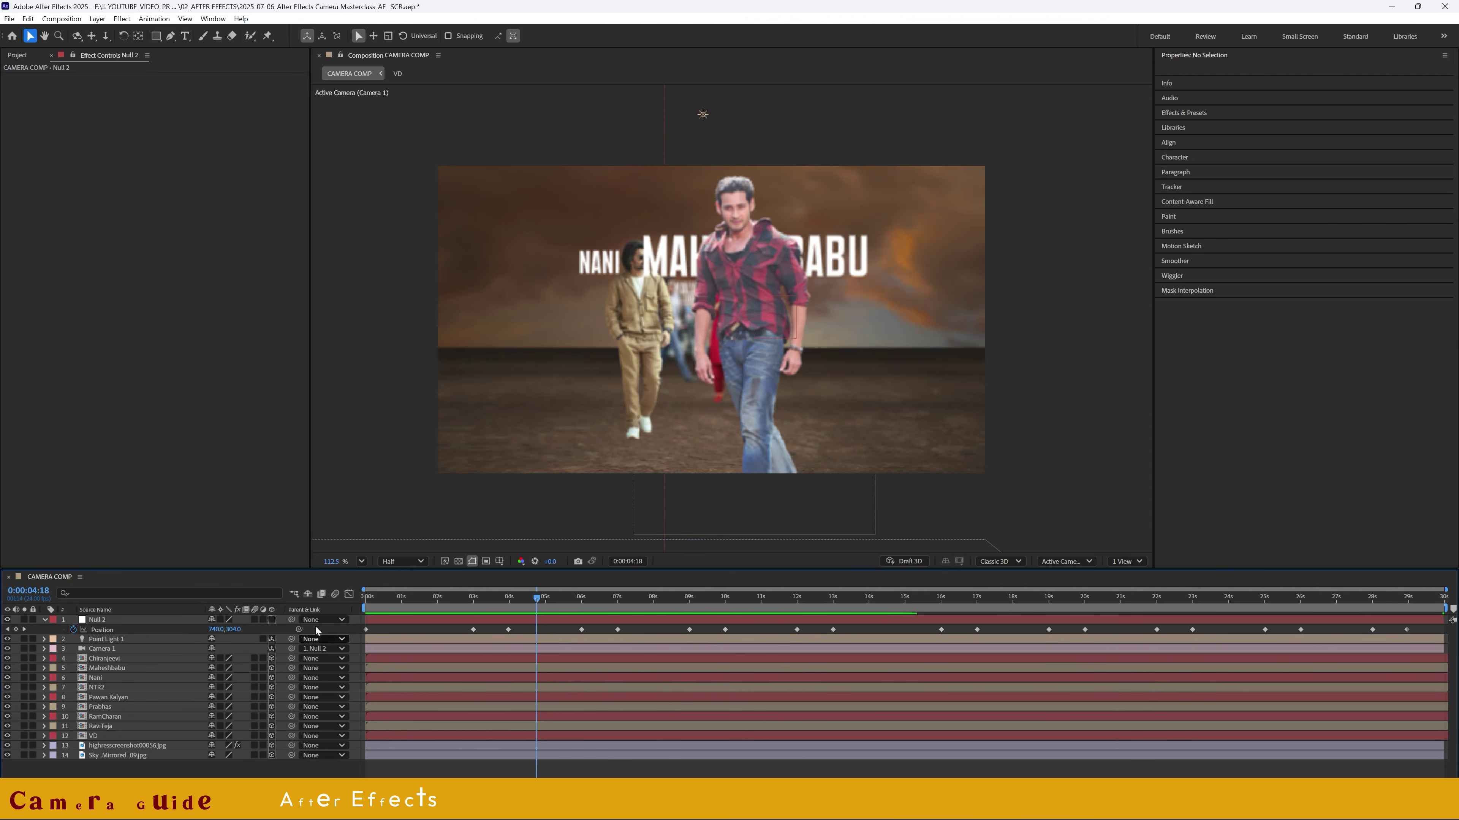
{"action": "left_click", "coordinate": [348, 595]}
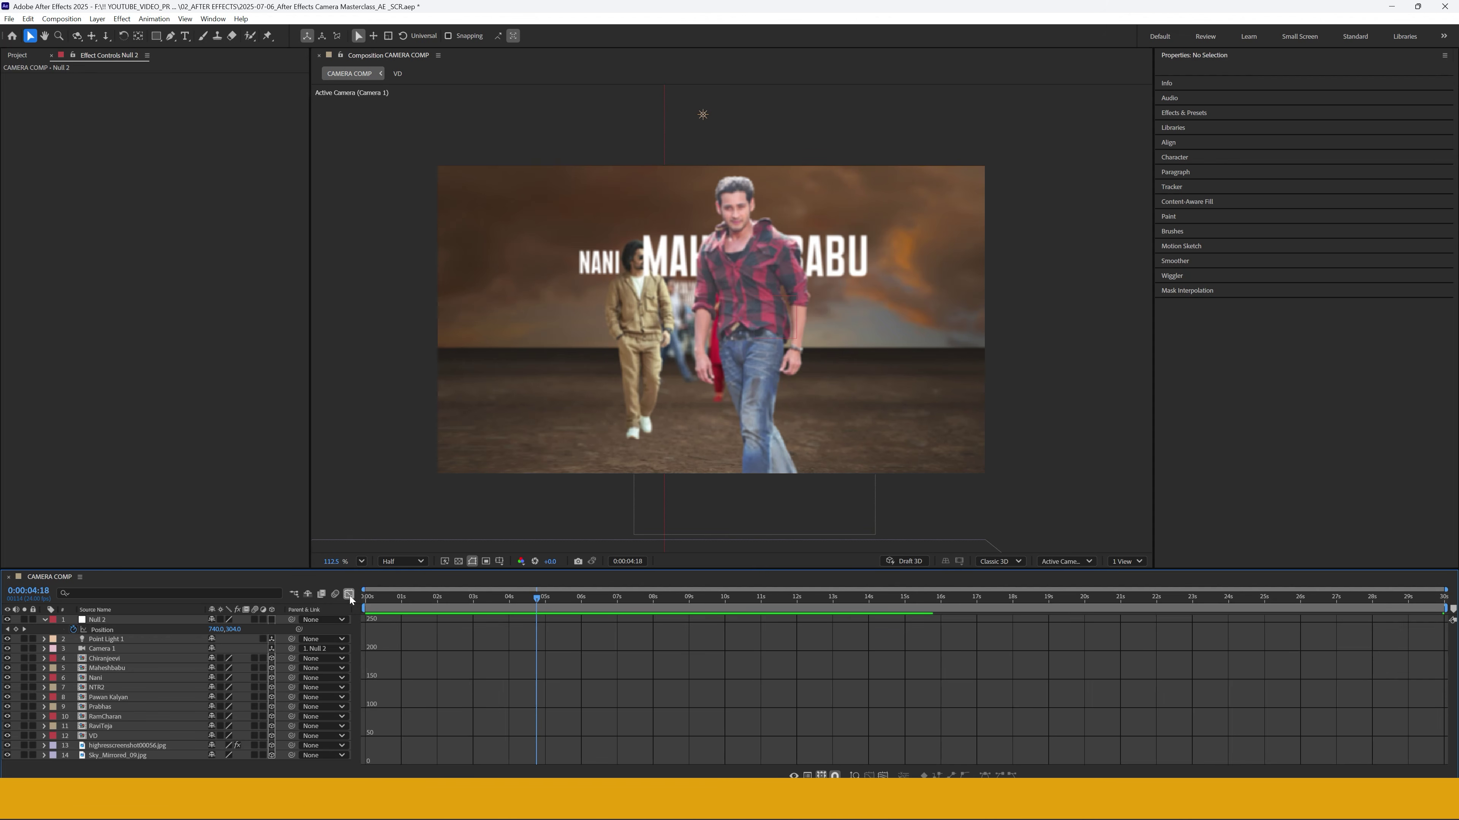
{"action": "left_click", "coordinate": [120, 631]}
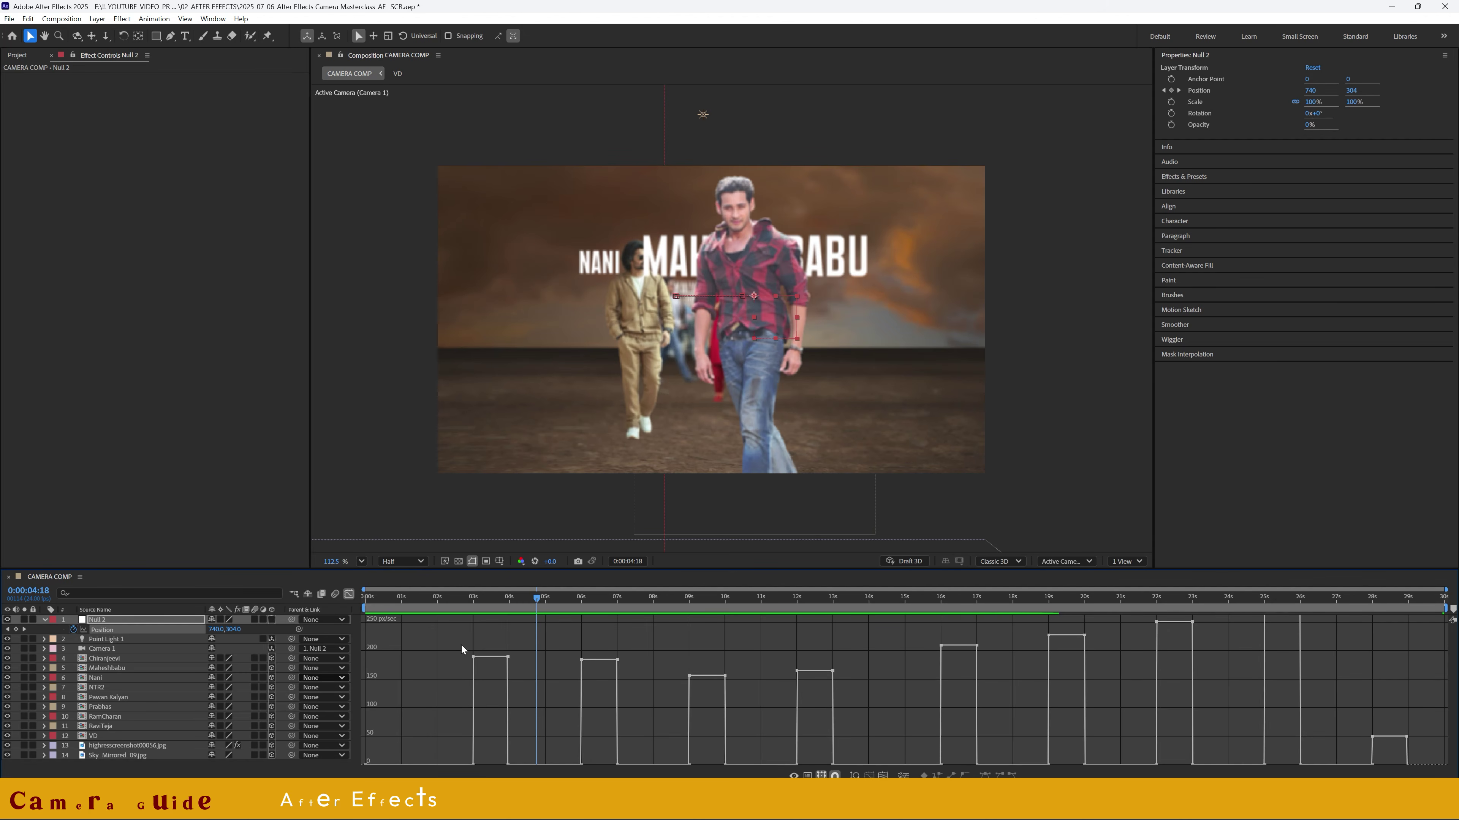
{"action": "left_click", "coordinate": [141, 631]}
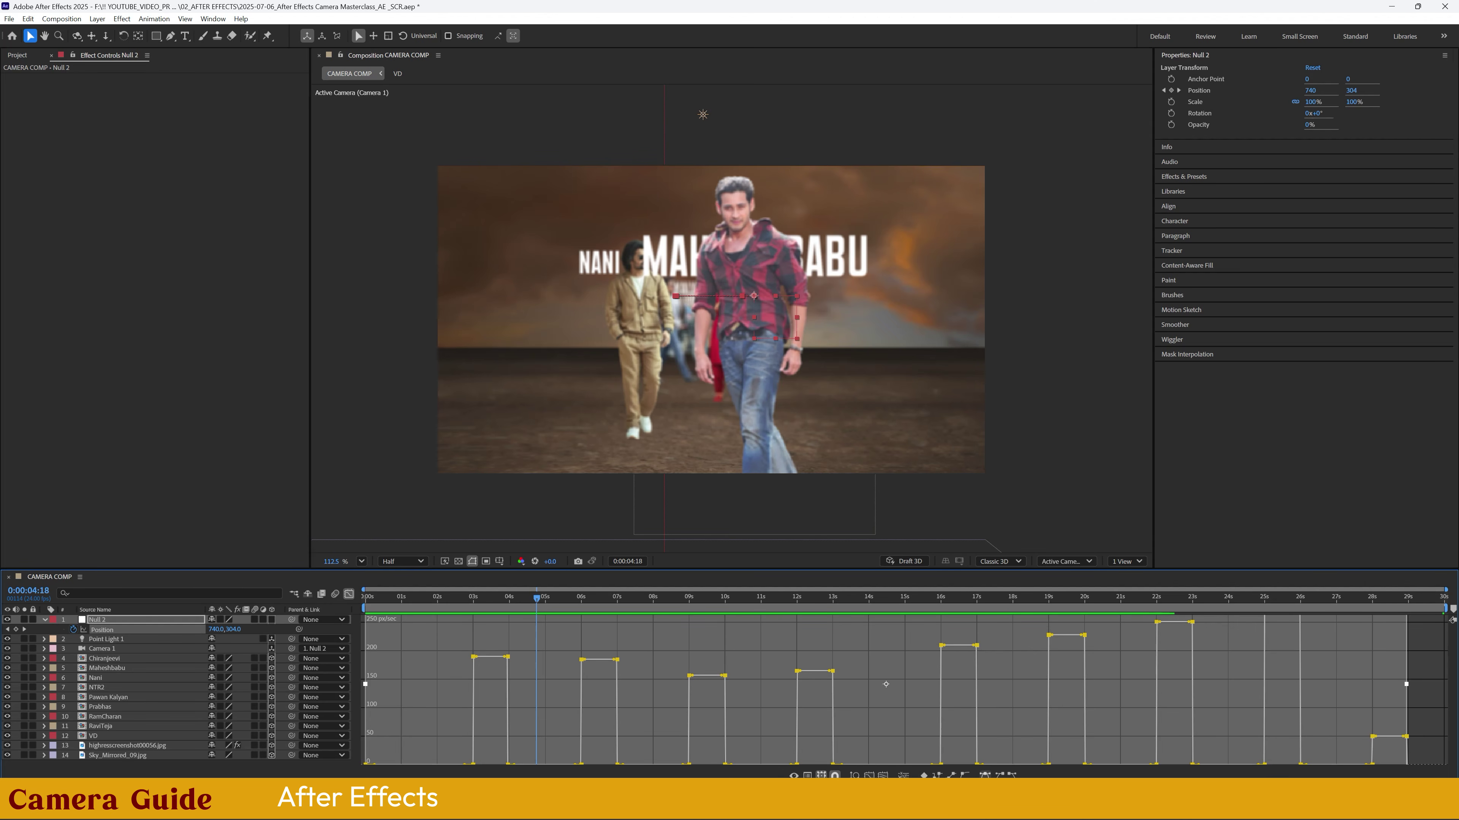
{"action": "left_click", "coordinate": [985, 776]}
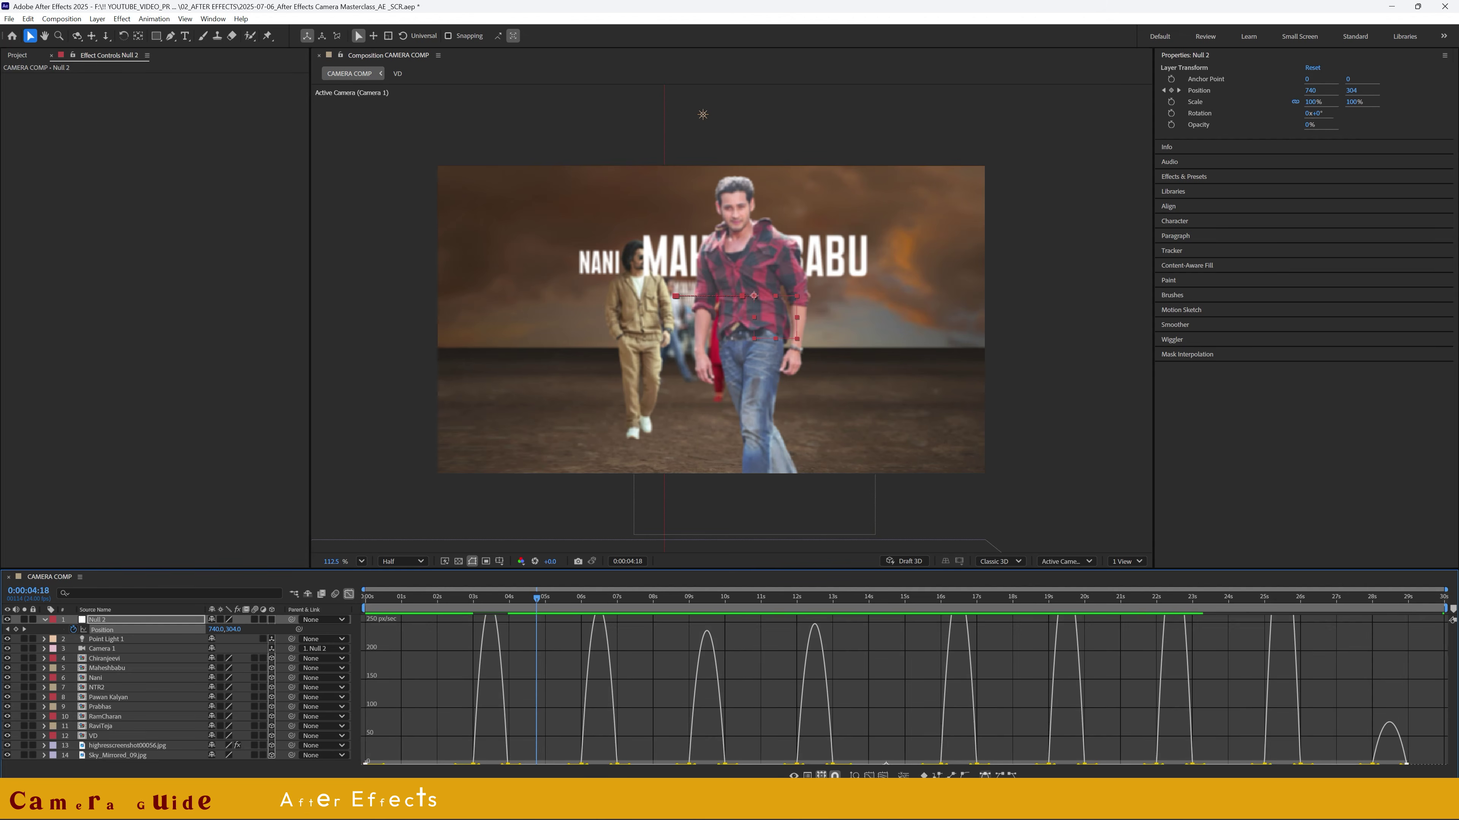
- Enlarge the timeline area so the speed curves of Null 2's Position fit in the Graph Editor
{"action": "left_click", "coordinate": [770, 706]}
{"action": "scroll", "coordinate": [768, 702], "scroll_direction": "down", "scroll_amount": 3}
{"action": "scroll", "coordinate": [769, 702], "scroll_direction": "up", "scroll_amount": 2}
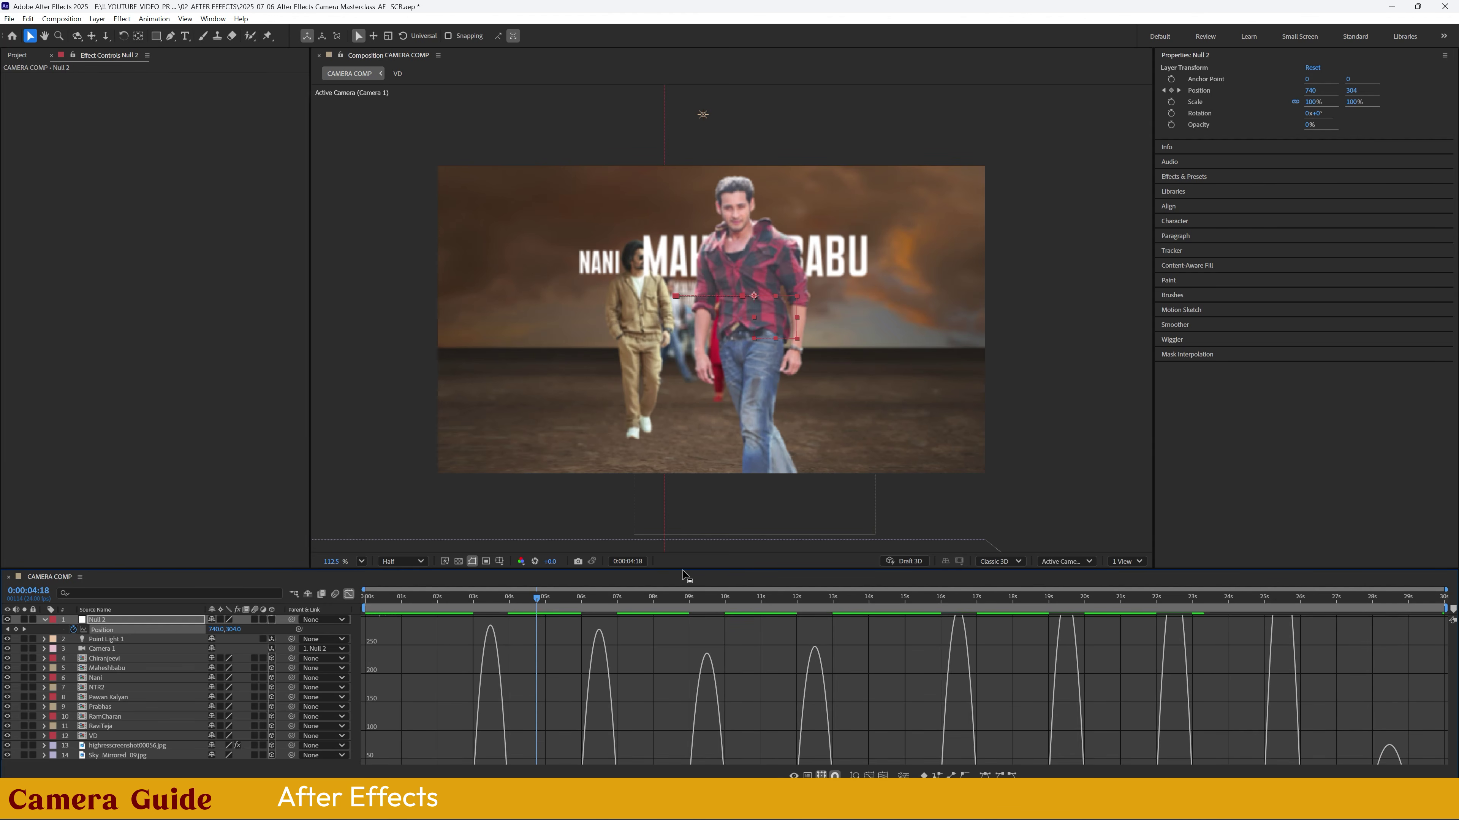
{"action": "left_click_drag", "start_coordinate": [683, 570], "coordinate": [683, 445]}
{"action": "scroll", "coordinate": [777, 645], "scroll_direction": "up", "scroll_amount": 1}
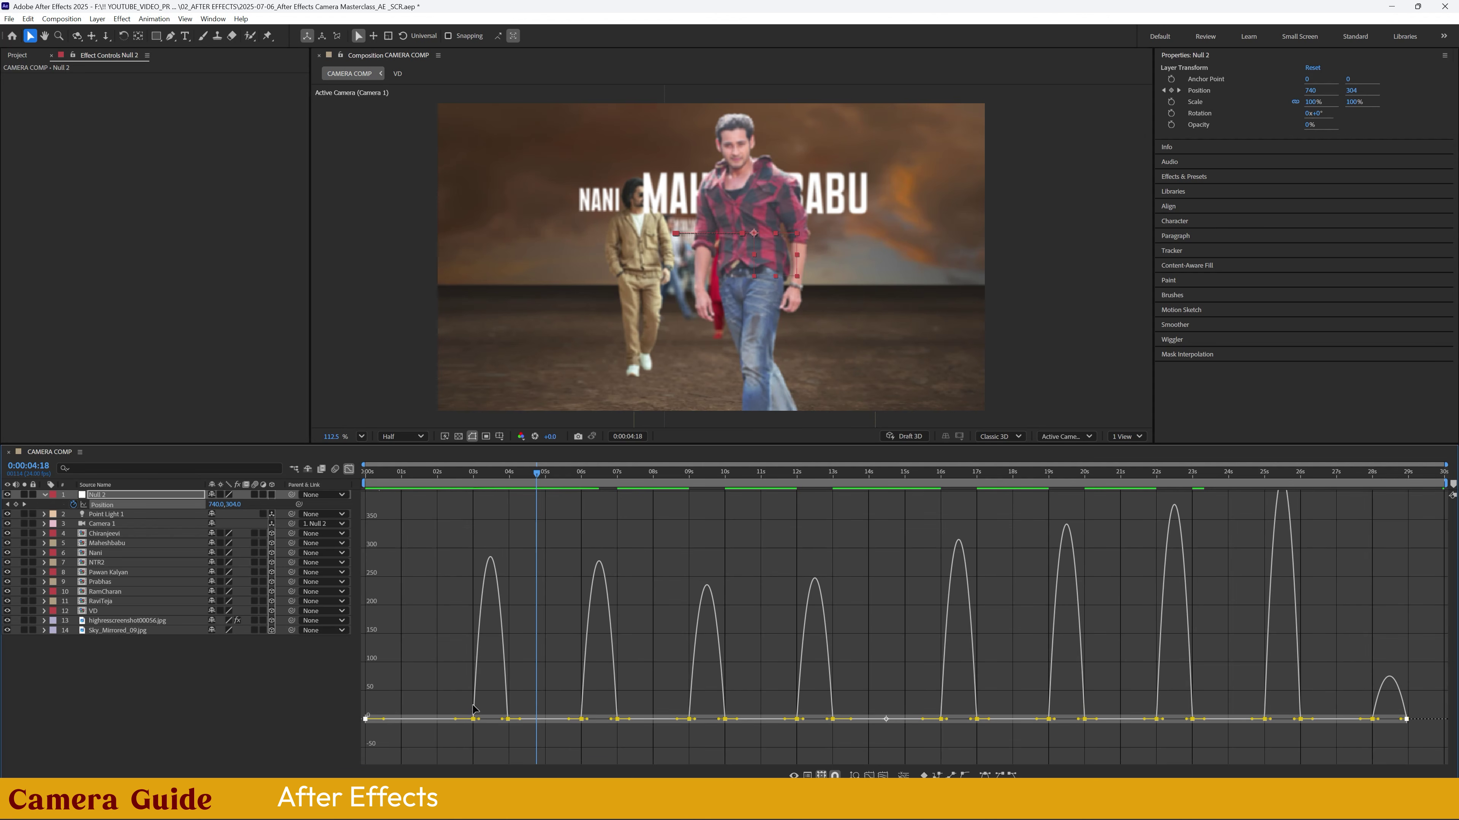
- Pull the speed handles of Null 2's Position keyframes between 3 and 26 seconds inward to make steep, narrow peaks
{"action": "left_click_drag", "start_coordinate": [414, 688], "coordinate": [1344, 742]}
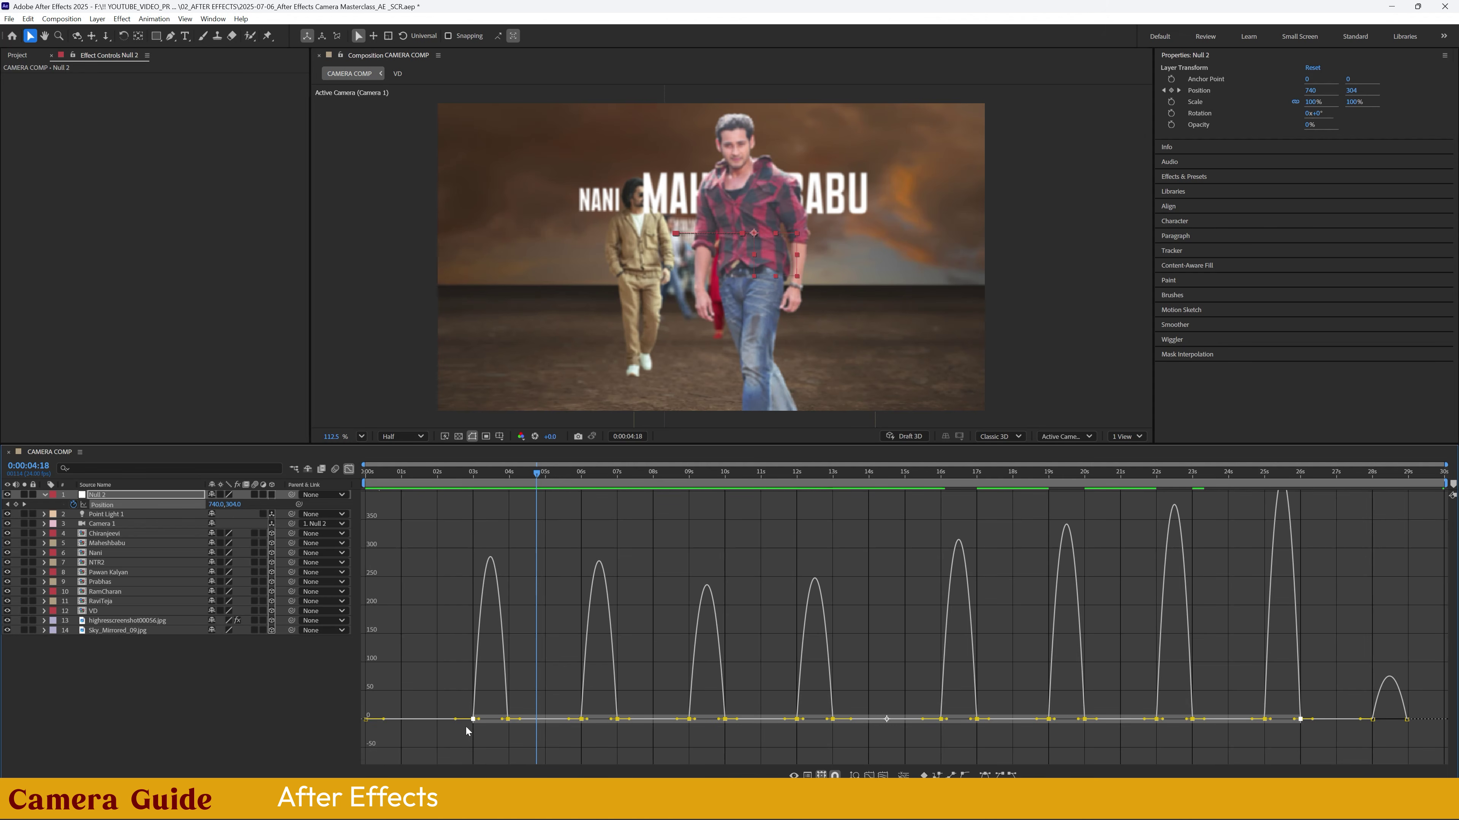
{"action": "left_click_drag", "start_coordinate": [520, 719], "coordinate": [488, 728]}
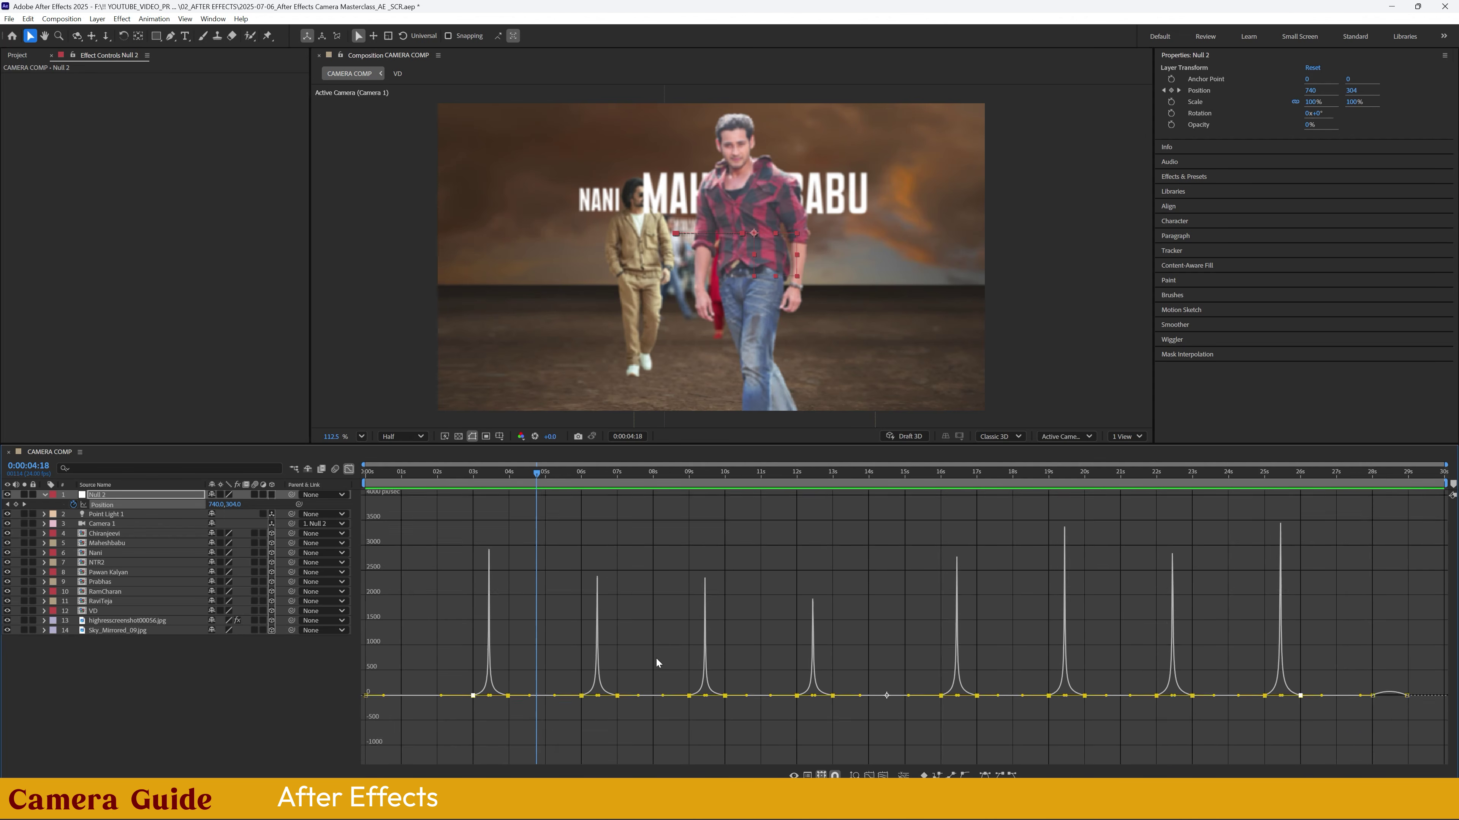
- Examine the shape and baseline of the speed peaks in Null 2's Position graph at different zoom levels
{"action": "scroll", "coordinate": [656, 659], "scroll_direction": "down", "scroll_amount": 1}
{"action": "left_click", "coordinate": [225, 704]}
{"action": "left_click", "coordinate": [94, 506]}
{"action": "scroll", "coordinate": [492, 642], "scroll_direction": "up", "scroll_amount": 4}
{"action": "scroll", "coordinate": [673, 654], "scroll_direction": "down", "scroll_amount": 3}
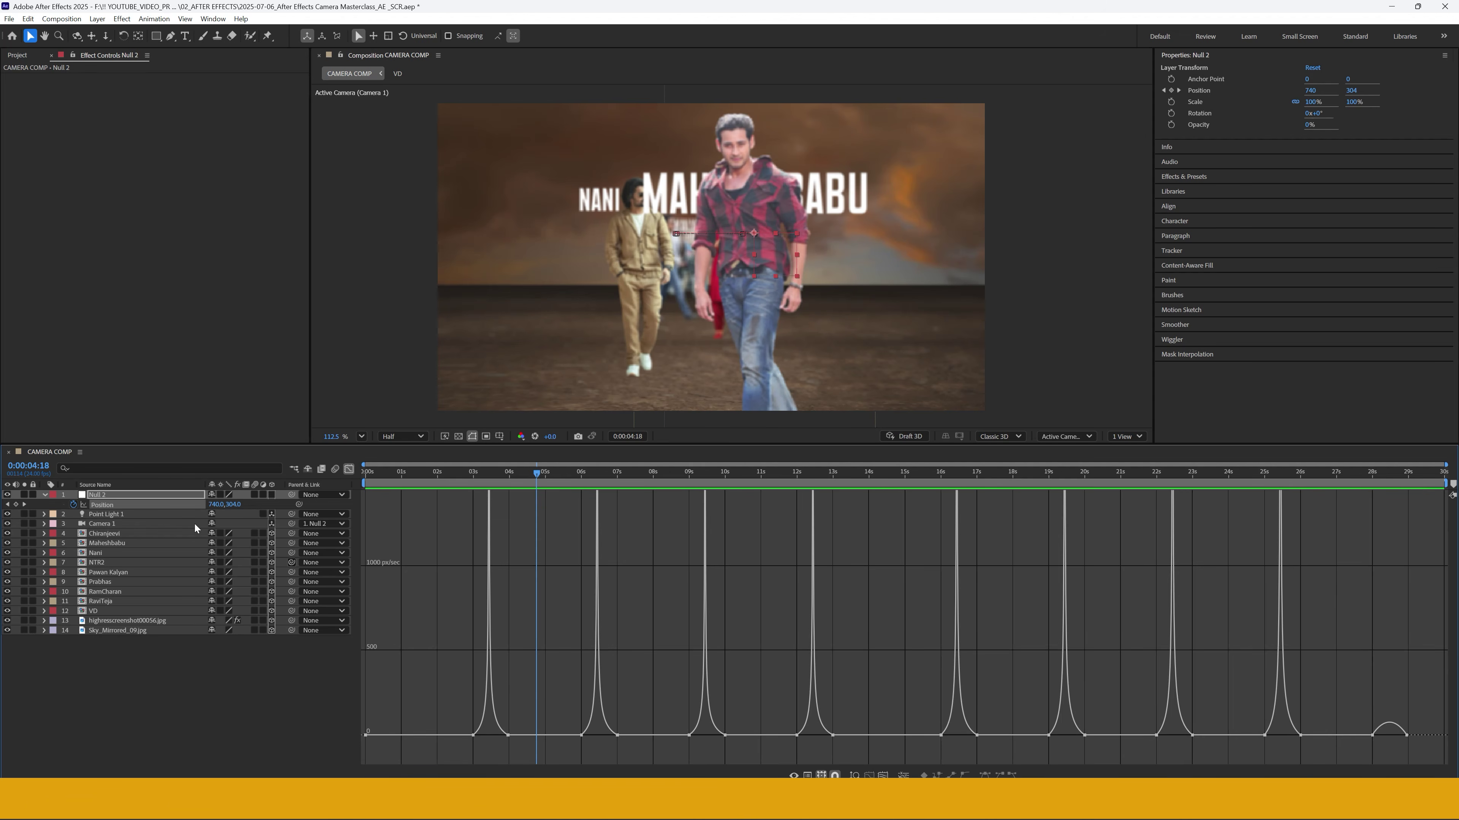
{"action": "left_click", "coordinate": [109, 505]}
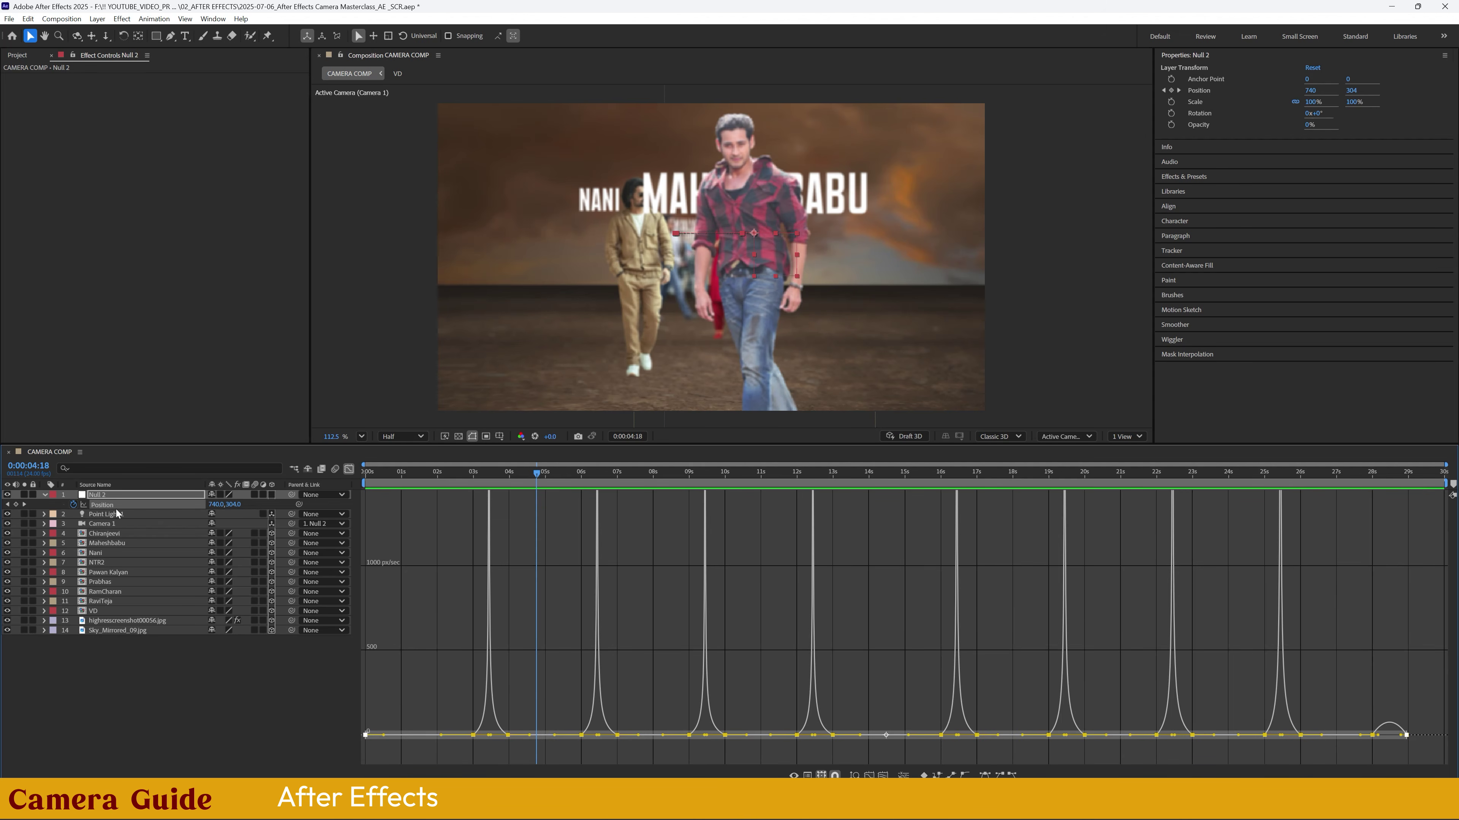
{"action": "left_click_drag", "start_coordinate": [416, 619], "coordinate": [1318, 747]}
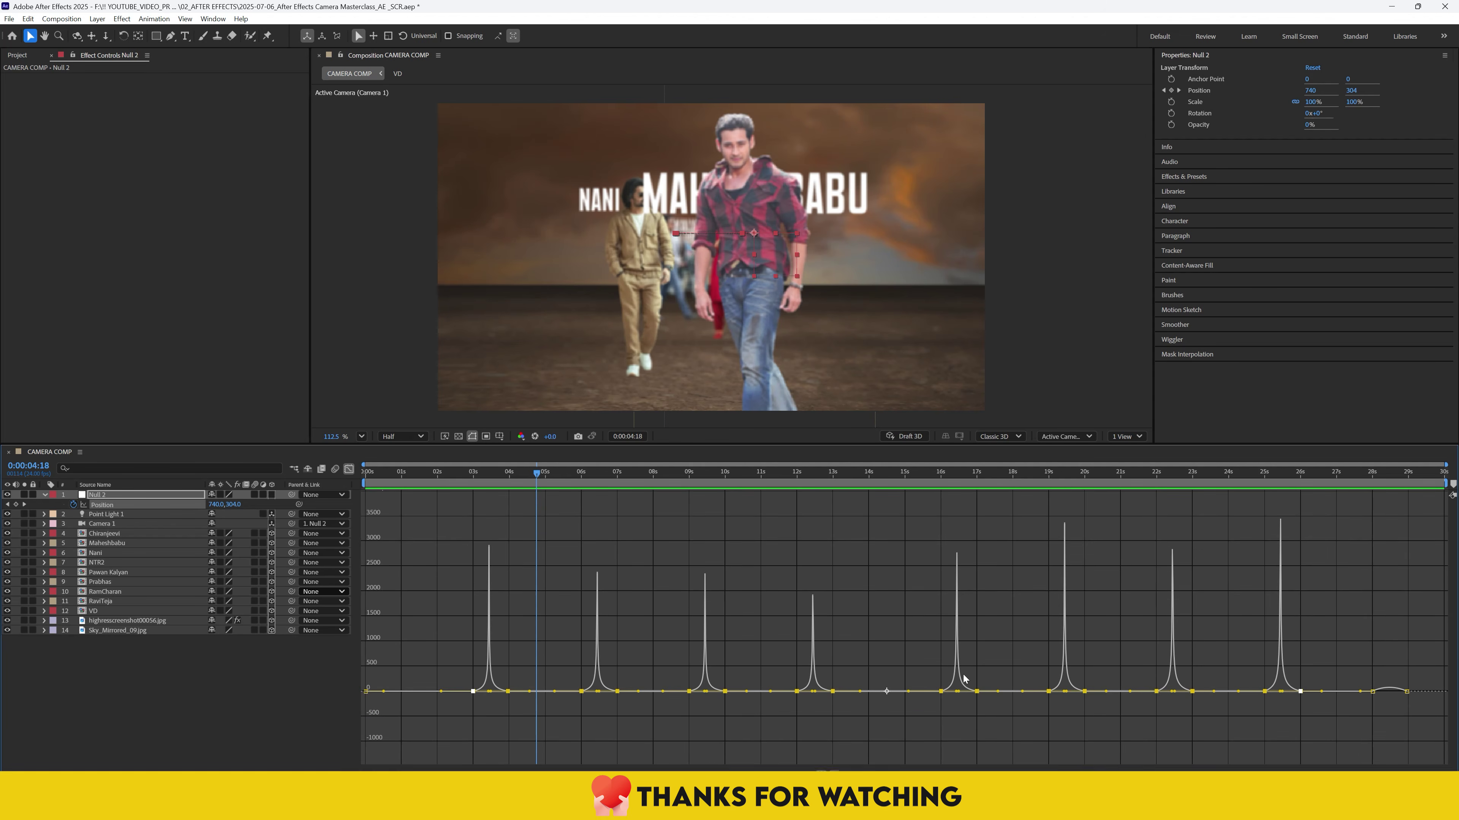
{"action": "scroll", "coordinate": [541, 701], "scroll_direction": "up", "scroll_amount": 8}
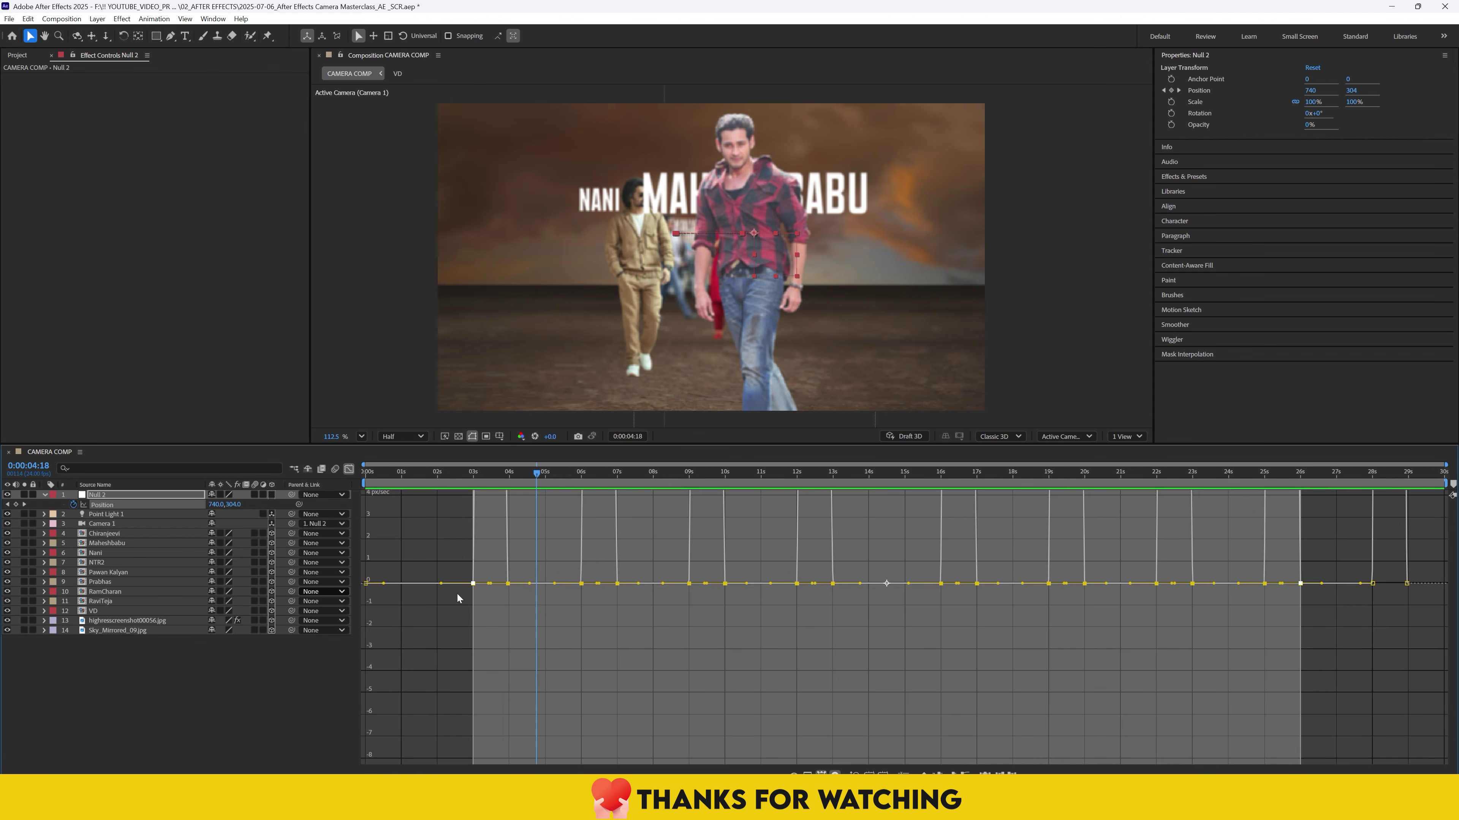
{"action": "scroll", "coordinate": [690, 677], "scroll_direction": "down", "scroll_amount": 10}
{"action": "scroll", "coordinate": [691, 679], "scroll_direction": "down", "scroll_amount": 5}
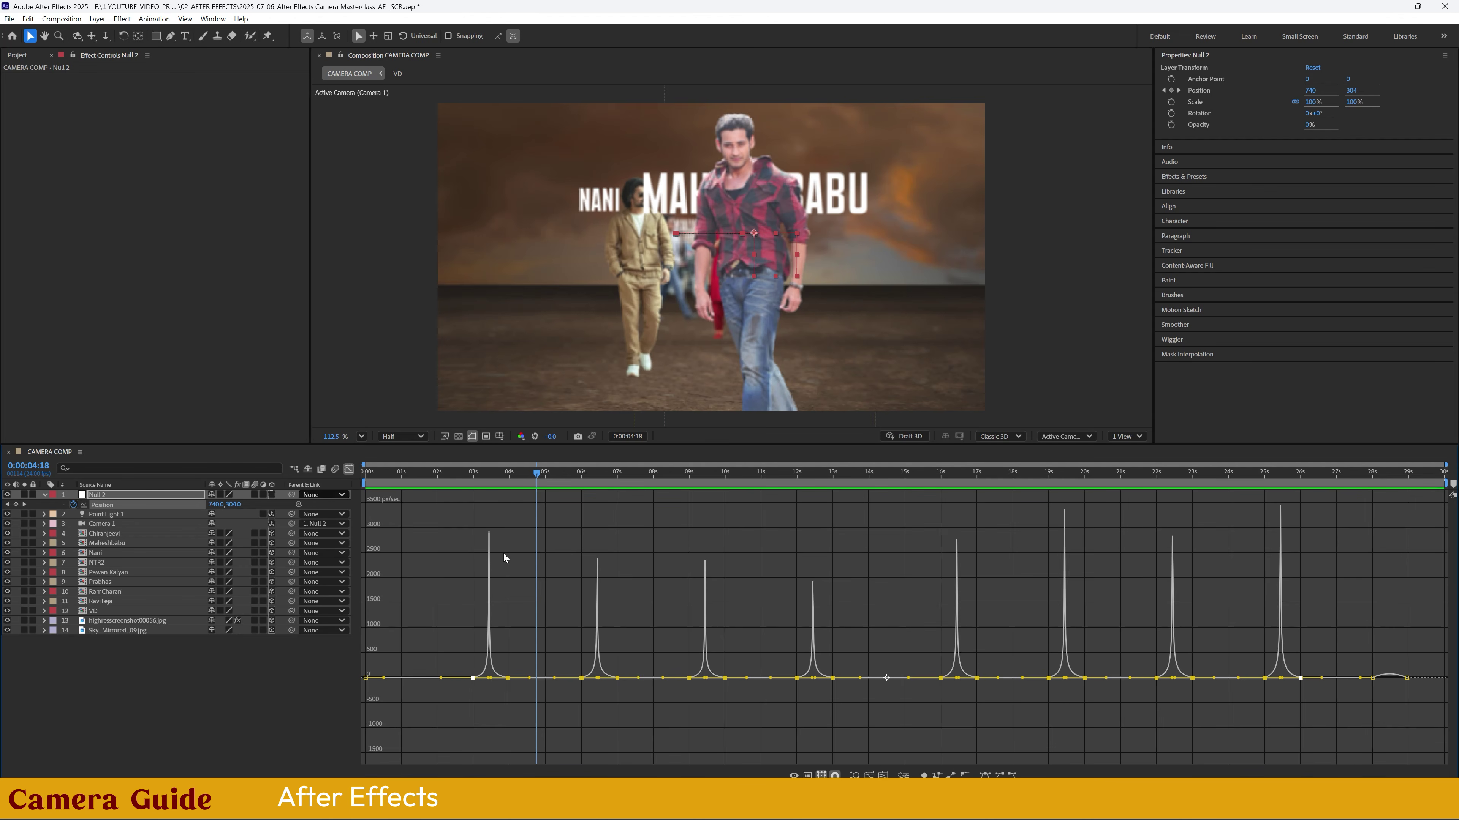
- Preview the fly-through with the steep speed peaks from the first frame
{"action": "left_click", "coordinate": [283, 694]}
{"action": "left_click", "coordinate": [115, 506]}
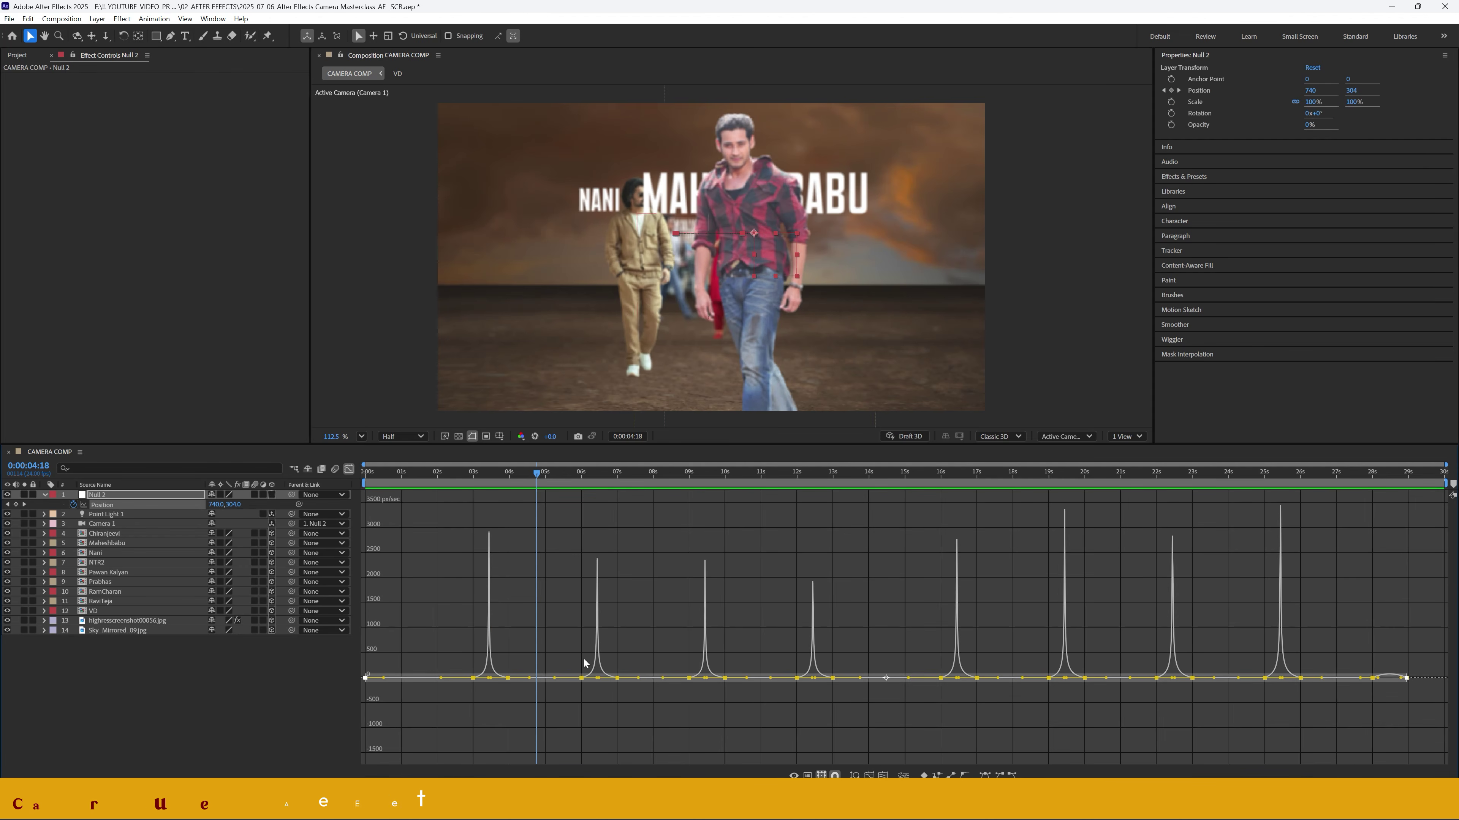
{"action": "left_click_drag", "start_coordinate": [448, 475], "coordinate": [350, 485]}
{"action": "key", "text": "space"}
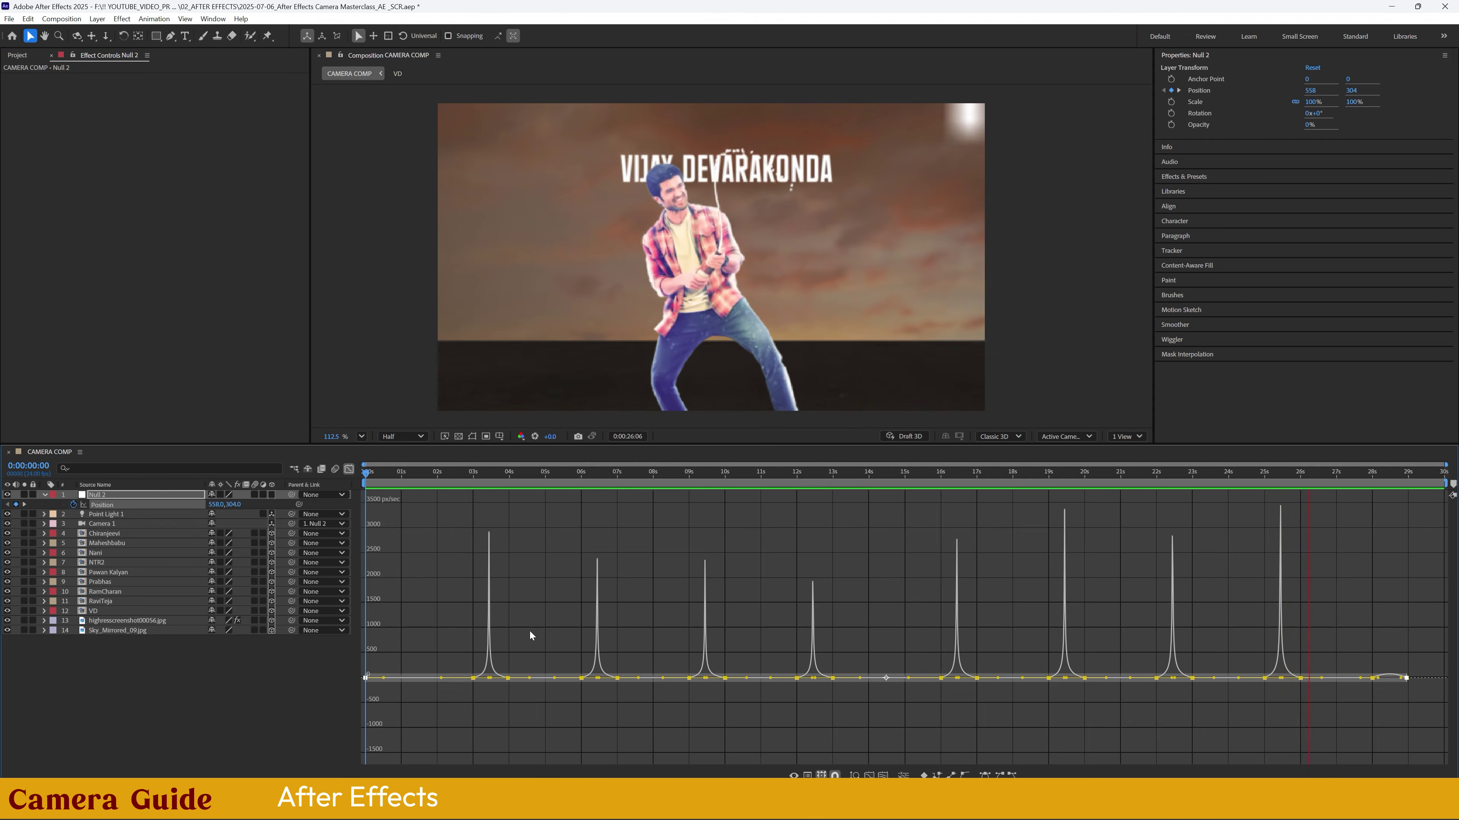
{"action": "left_click", "coordinate": [530, 631]}
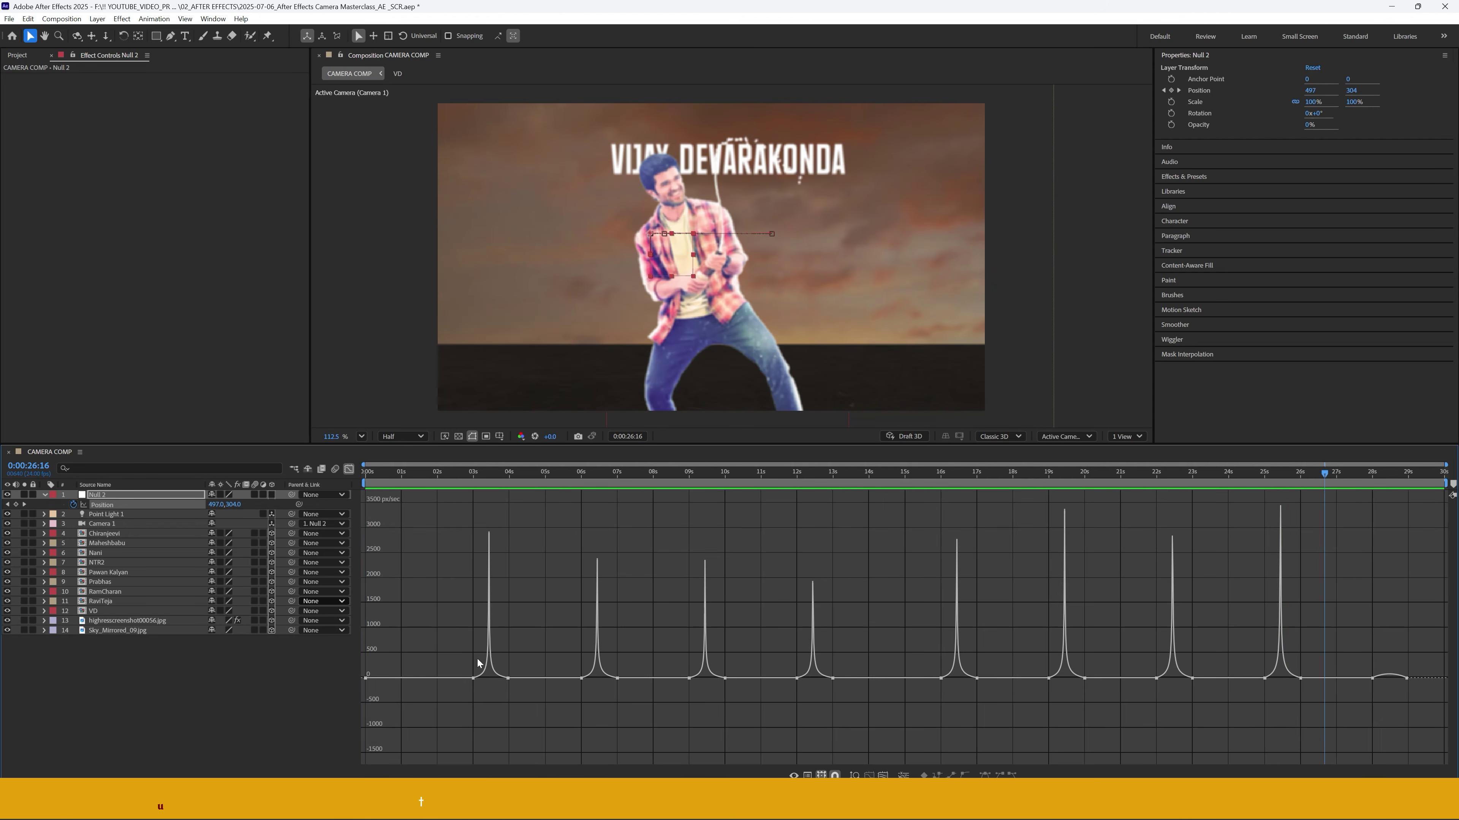
- Reset Null 2's Position keyframes between 3 and 26 seconds to standard Easy Ease
{"action": "left_click", "coordinate": [128, 507]}
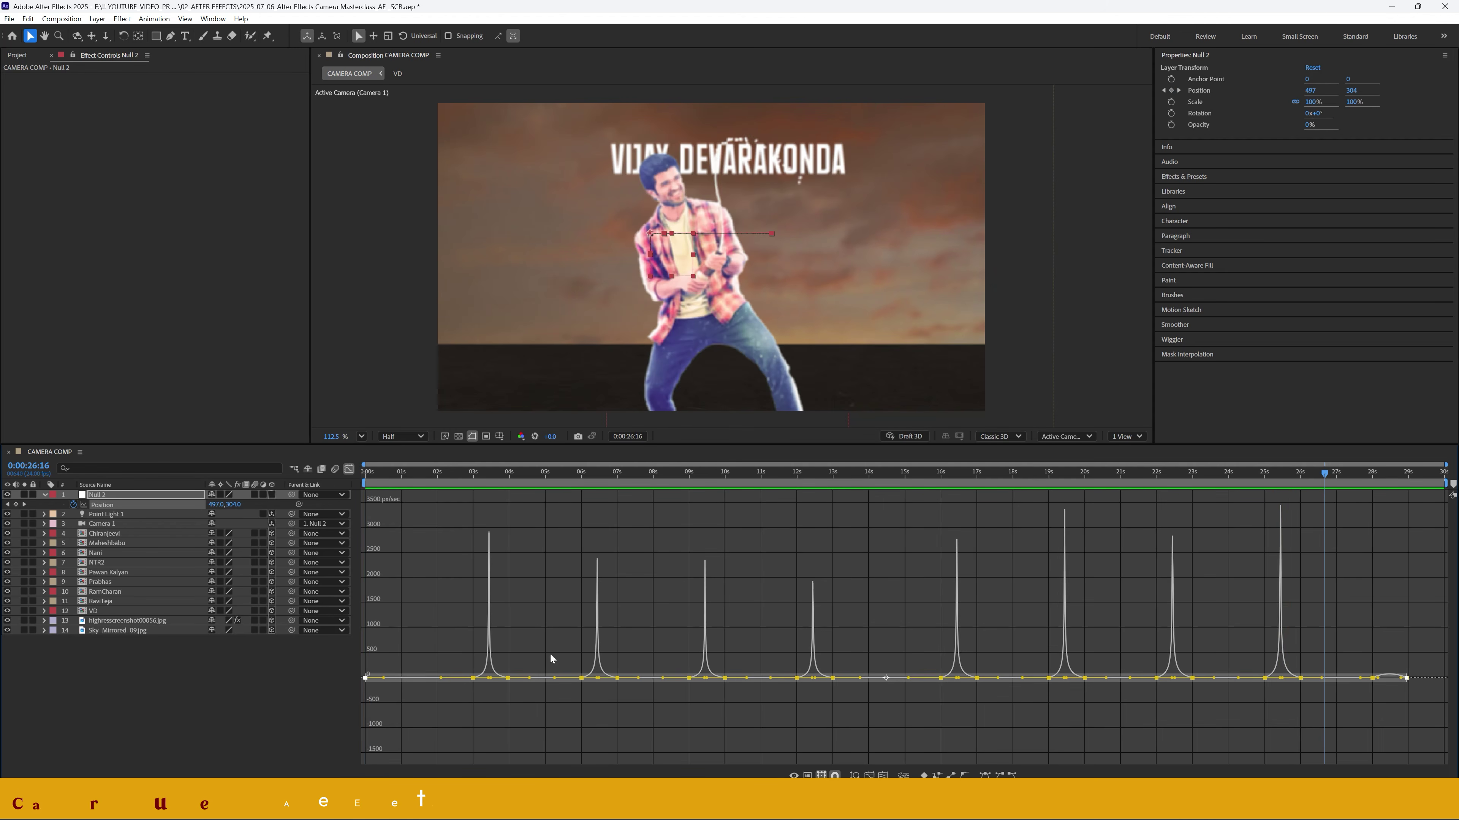
{"action": "left_click_drag", "start_coordinate": [439, 637], "coordinate": [1310, 713]}
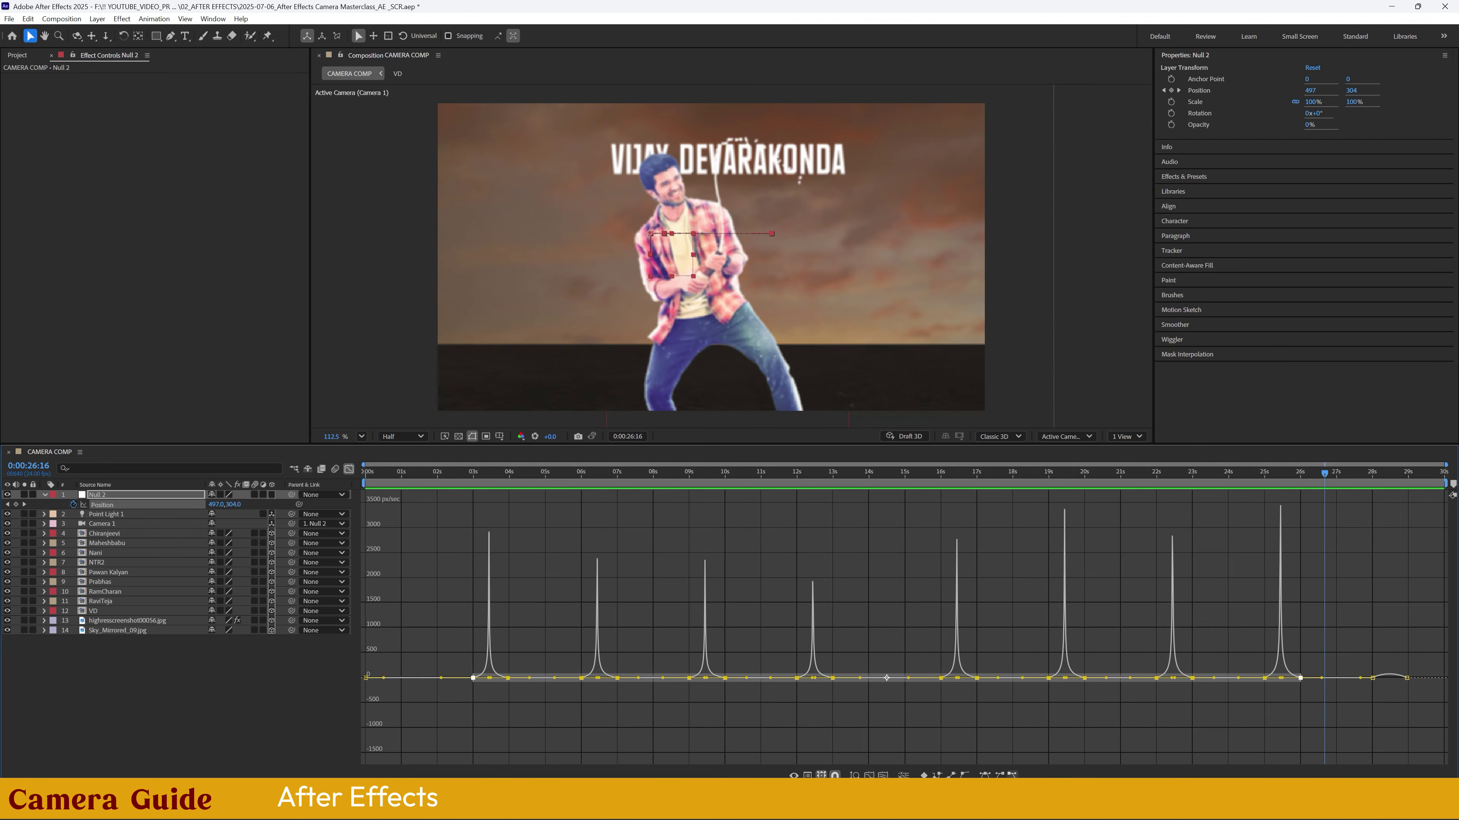
{"action": "key", "text": "F9"}
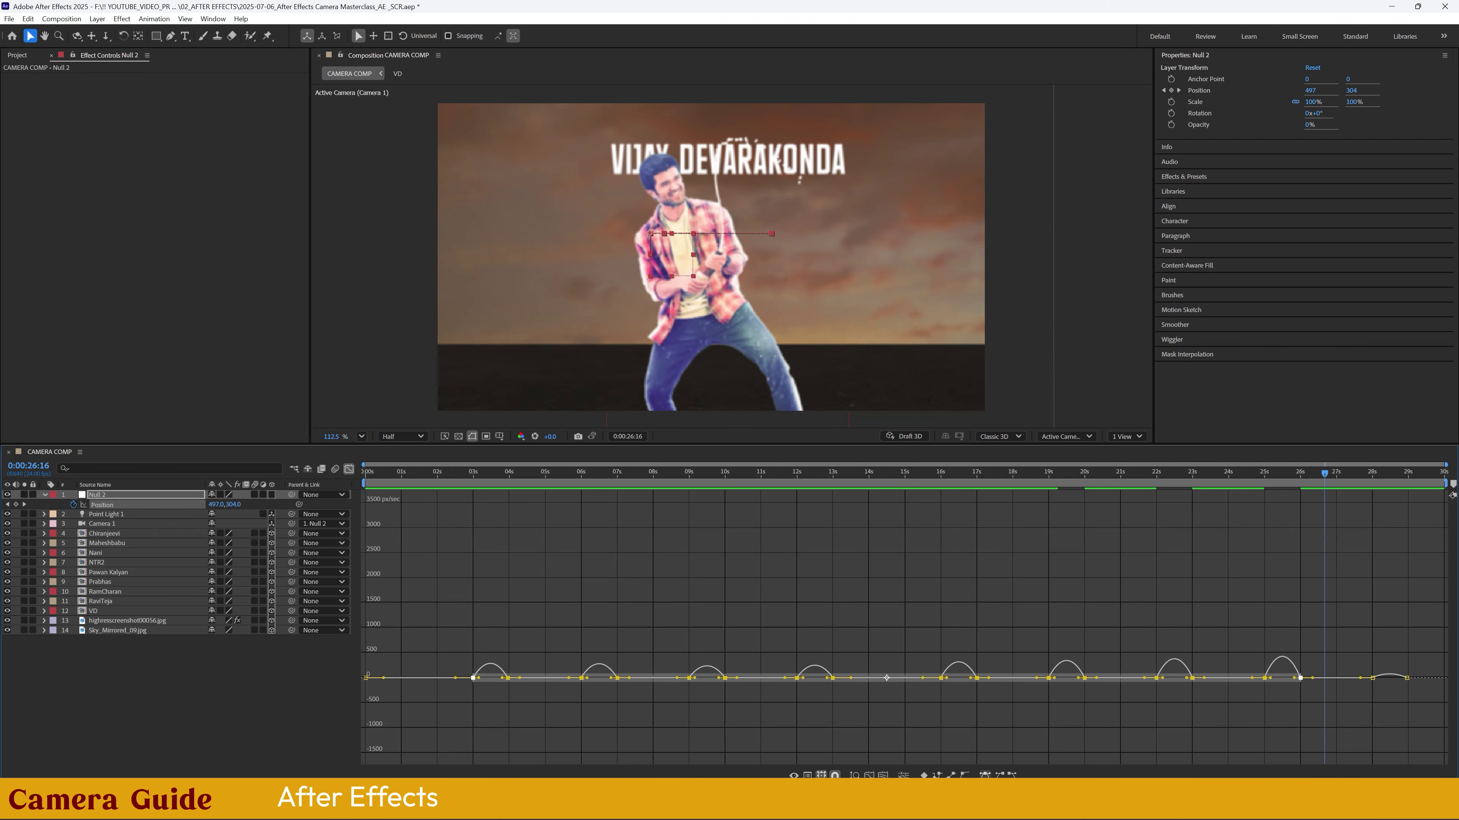
- Try Hold, Linear and Auto Bezier interpolation on the selected Position keyframes and return them to Easy Ease
{"action": "left_click", "coordinate": [938, 776]}
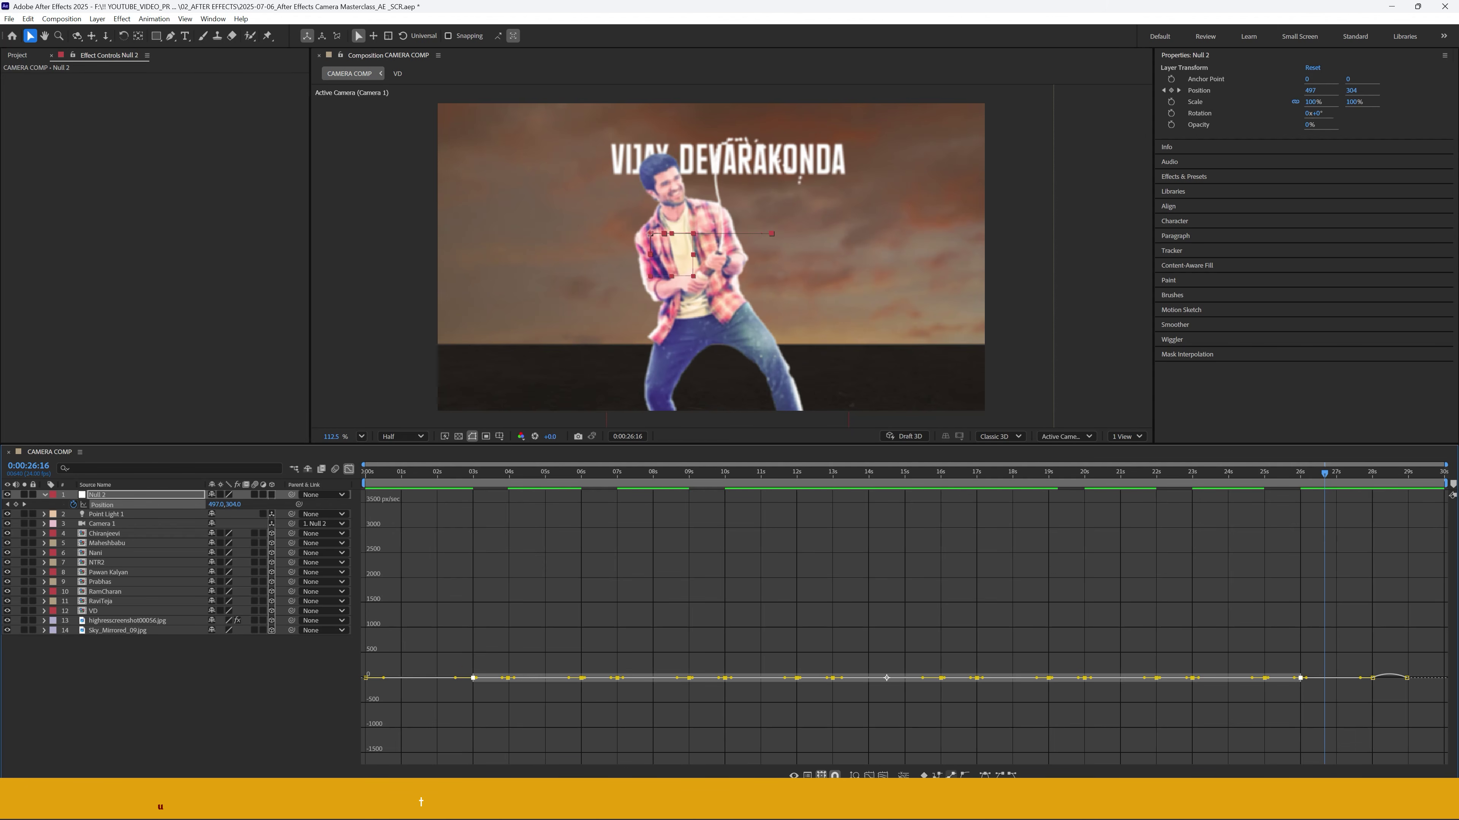
{"action": "left_click", "coordinate": [952, 776]}
{"action": "left_click", "coordinate": [965, 777]}
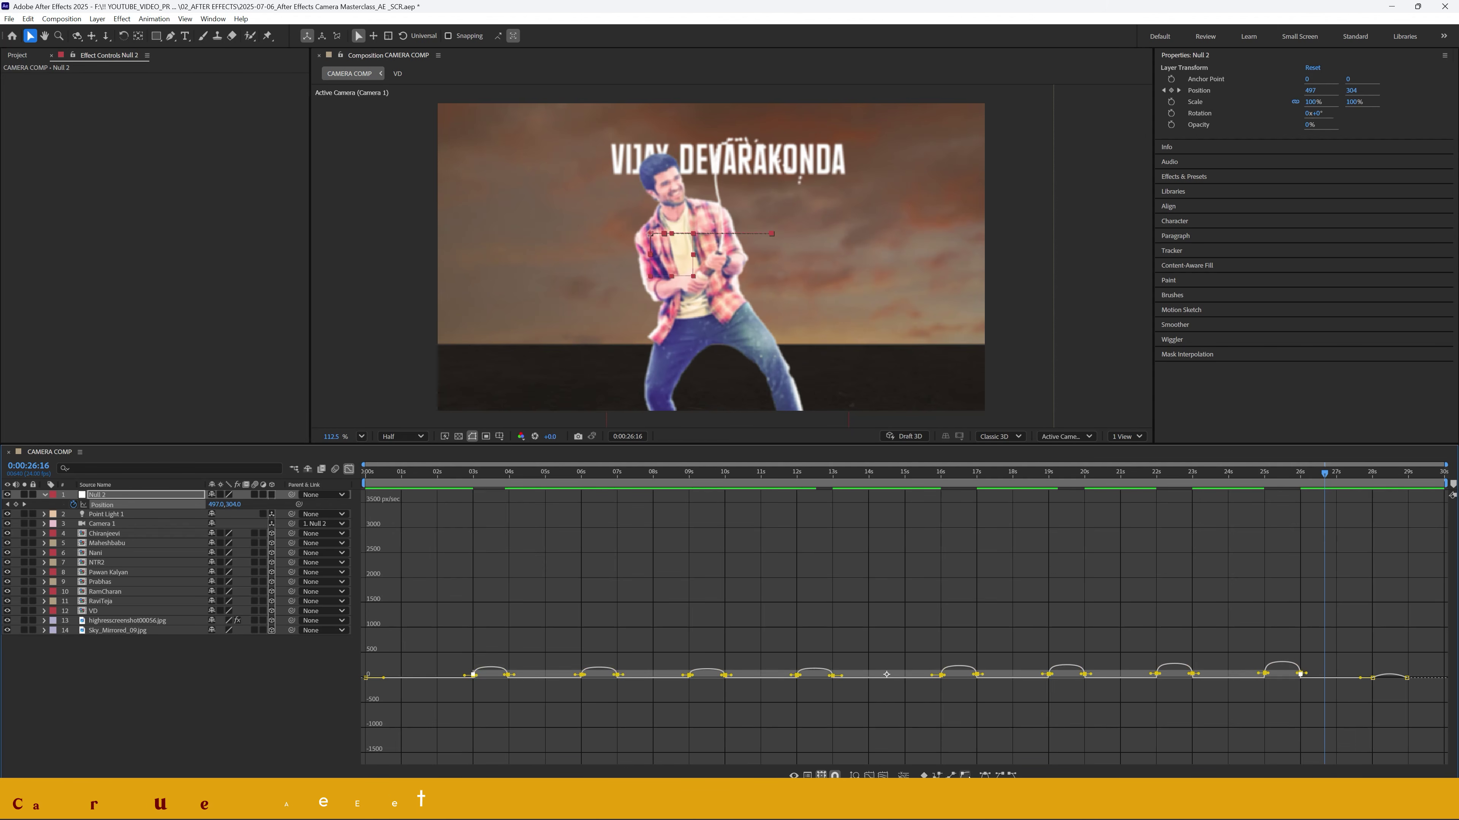
{"action": "key", "text": "F9"}
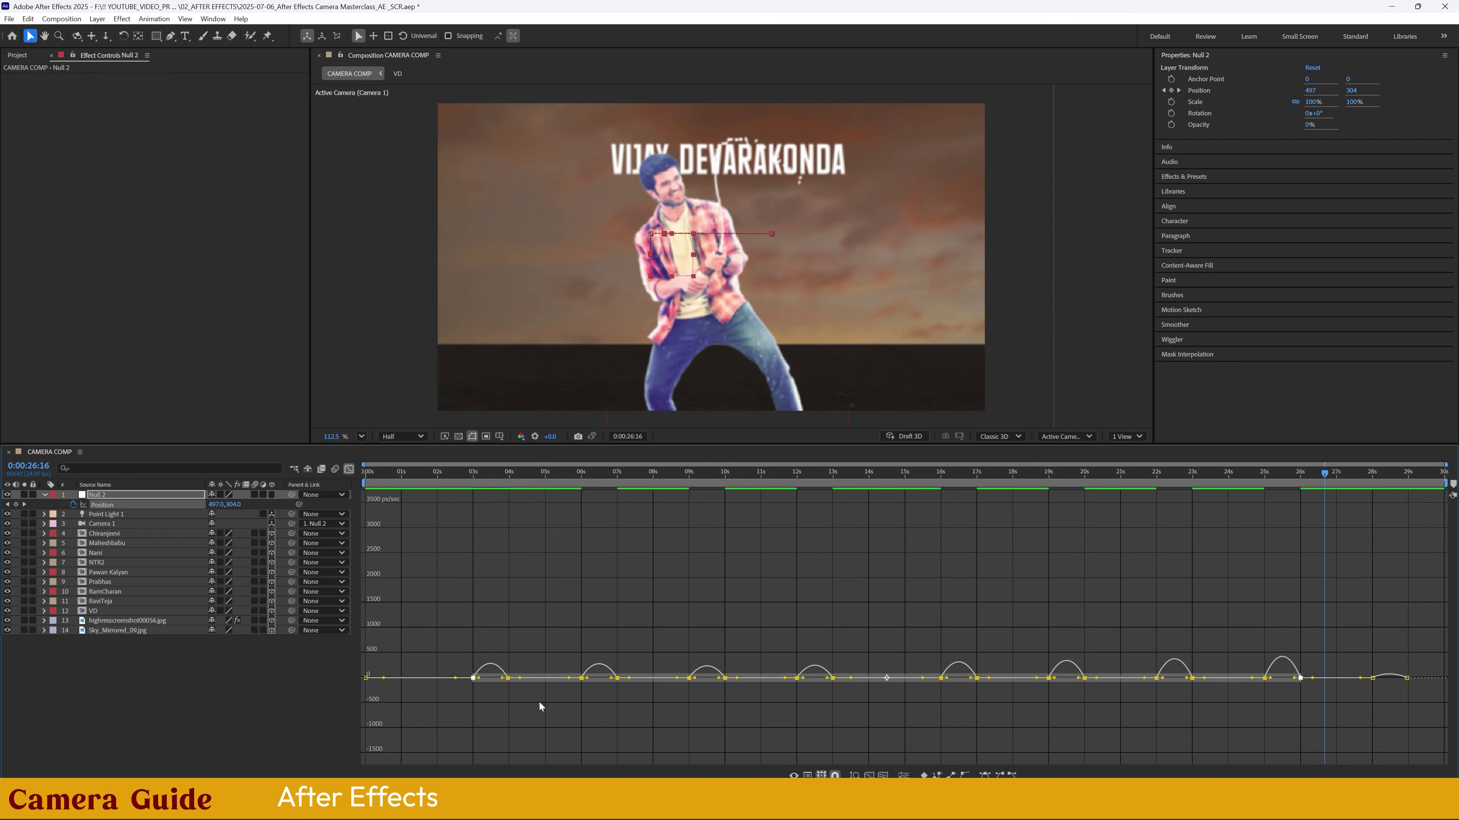
- Lengthen the speed handles of the selected Null 2 Position keyframes and close the Graph Editor
{"action": "left_click_drag", "start_coordinate": [479, 679], "coordinate": [491, 680]}
{"action": "key", "text": "shift+F3"}
{"action": "left_click", "coordinate": [296, 652]}
- Return to 0:00:00:00 and review the eased camera moves through to about 23 seconds
{"action": "mouse_move", "coordinate": [376, 475]}
{"action": "left_mouse_down"}
{"action": "mouse_move", "coordinate": [334, 476]}
{"action": "mouse_move", "coordinate": [787, 497]}
{"action": "mouse_move", "coordinate": [358, 492]}
{"action": "left_mouse_up"}
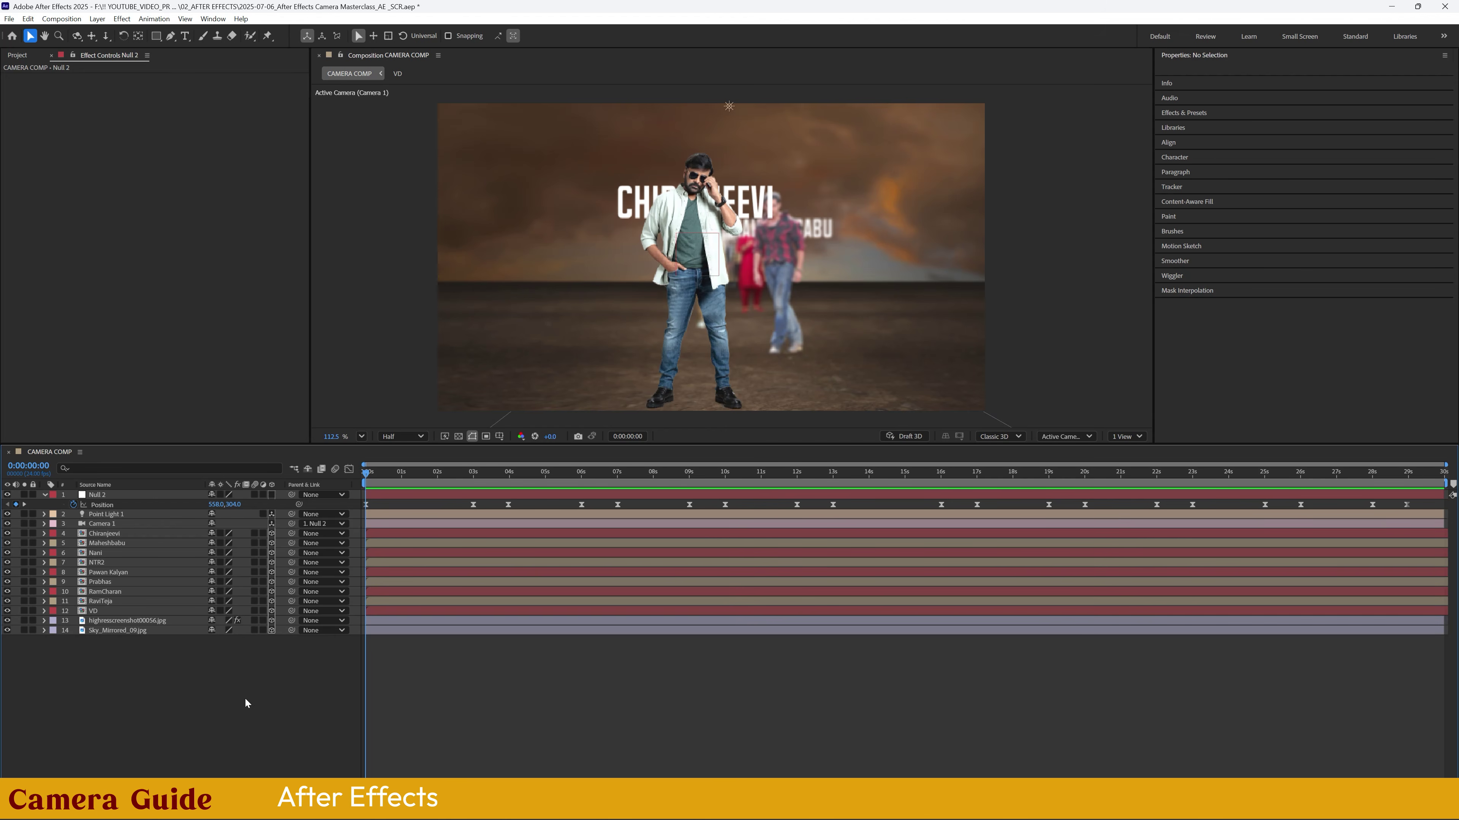
{"action": "left_click_drag", "start_coordinate": [423, 480], "coordinate": [1202, 620]}
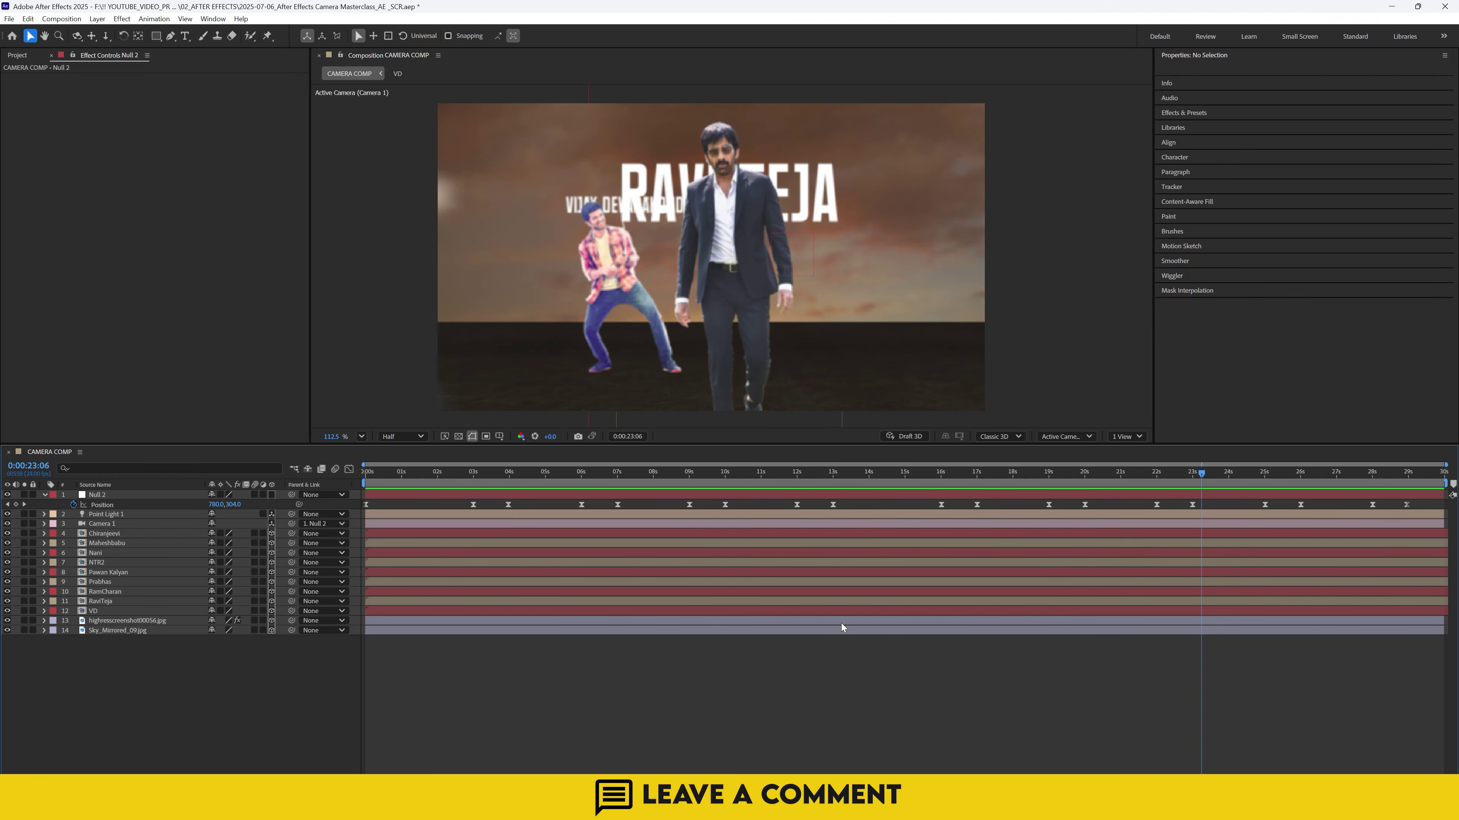
- Expand Camera 1's Camera Options in the timeline and collapse its Transform group
{"action": "left_click", "coordinate": [95, 524]}
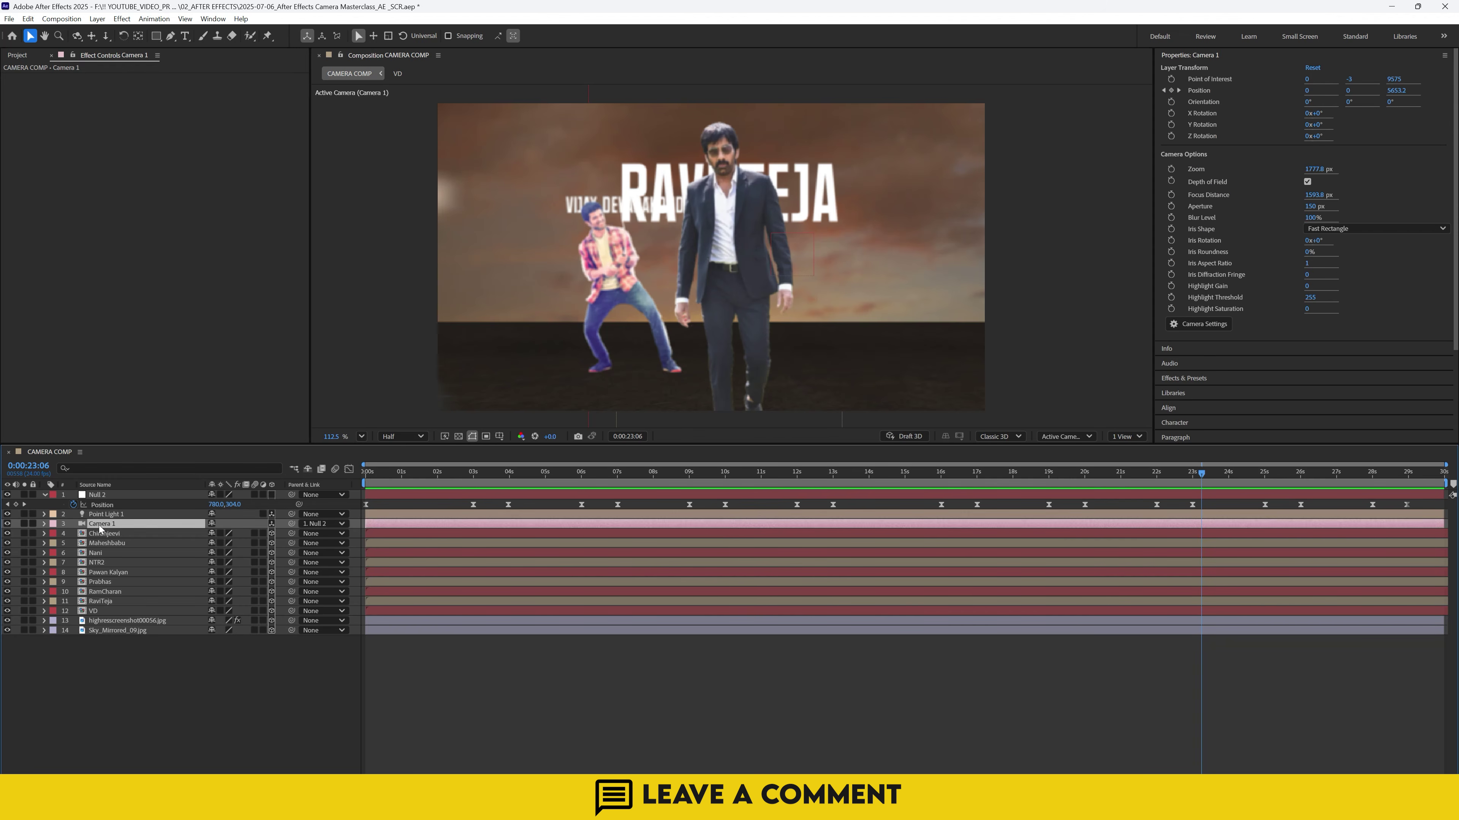
{"action": "key", "text": "p"}
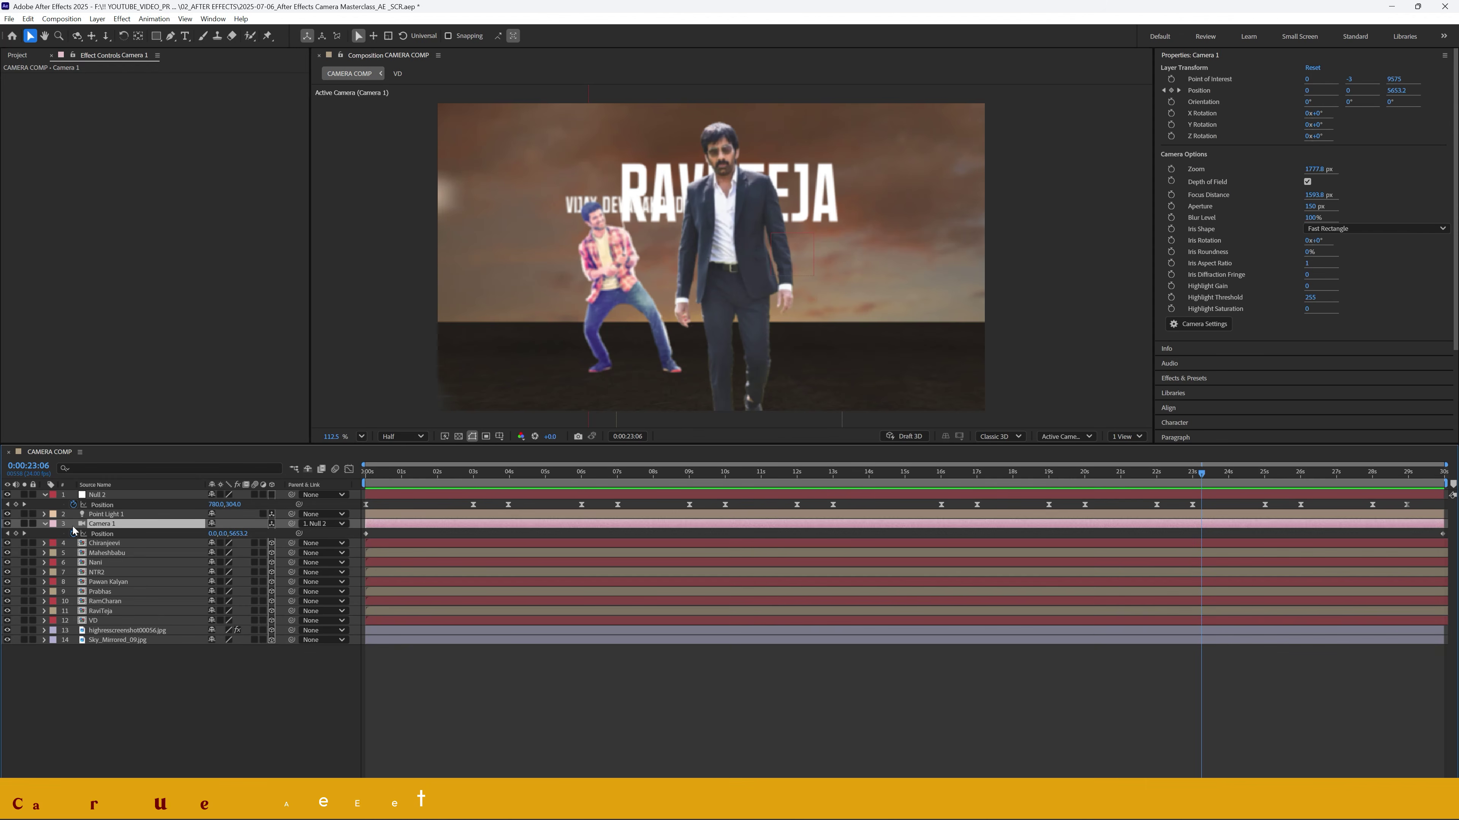
{"action": "left_click", "coordinate": [45, 524]}
{"action": "left_click", "coordinate": [45, 524]}
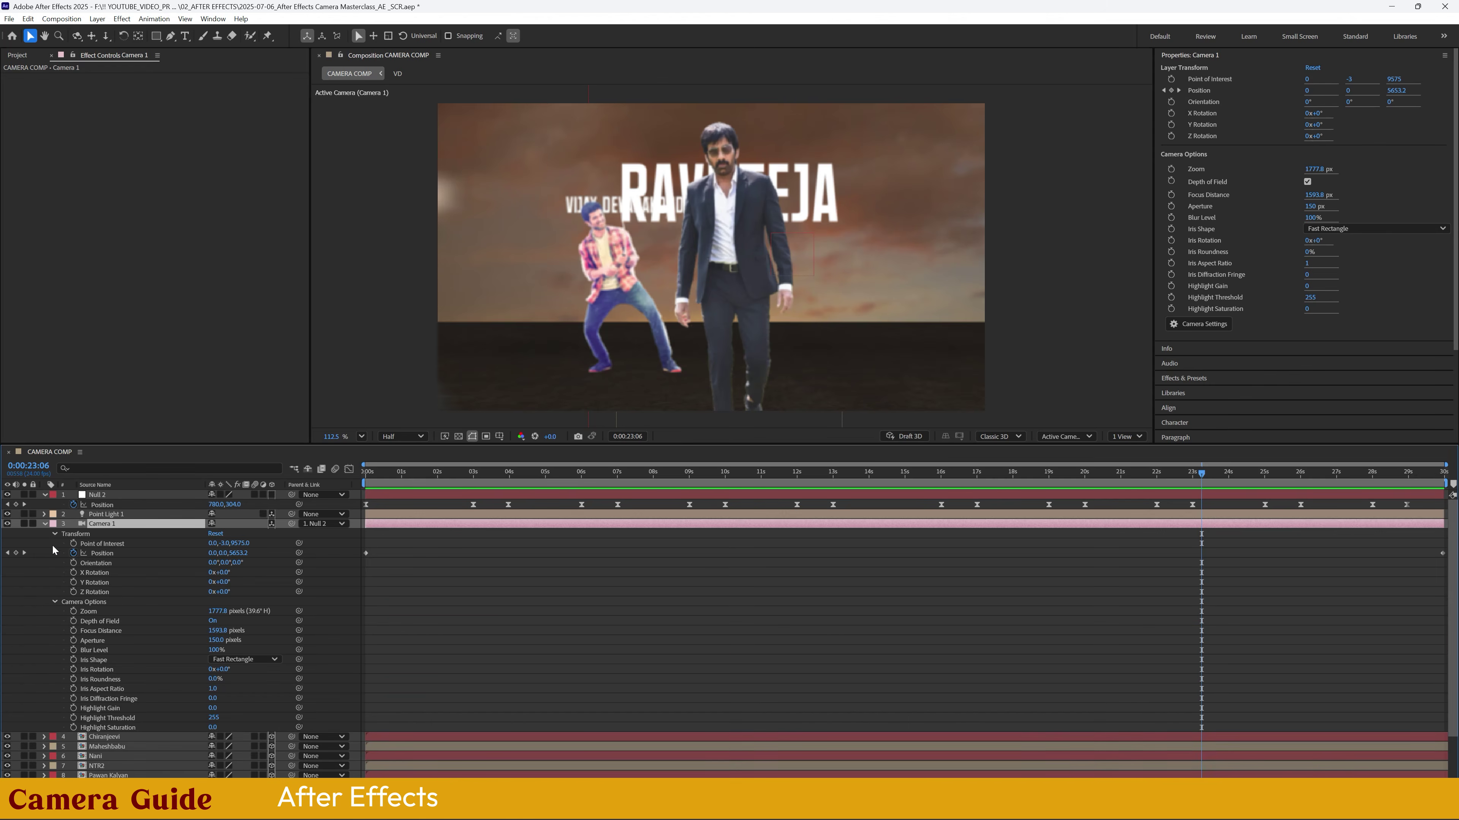
{"action": "left_click", "coordinate": [54, 533]}
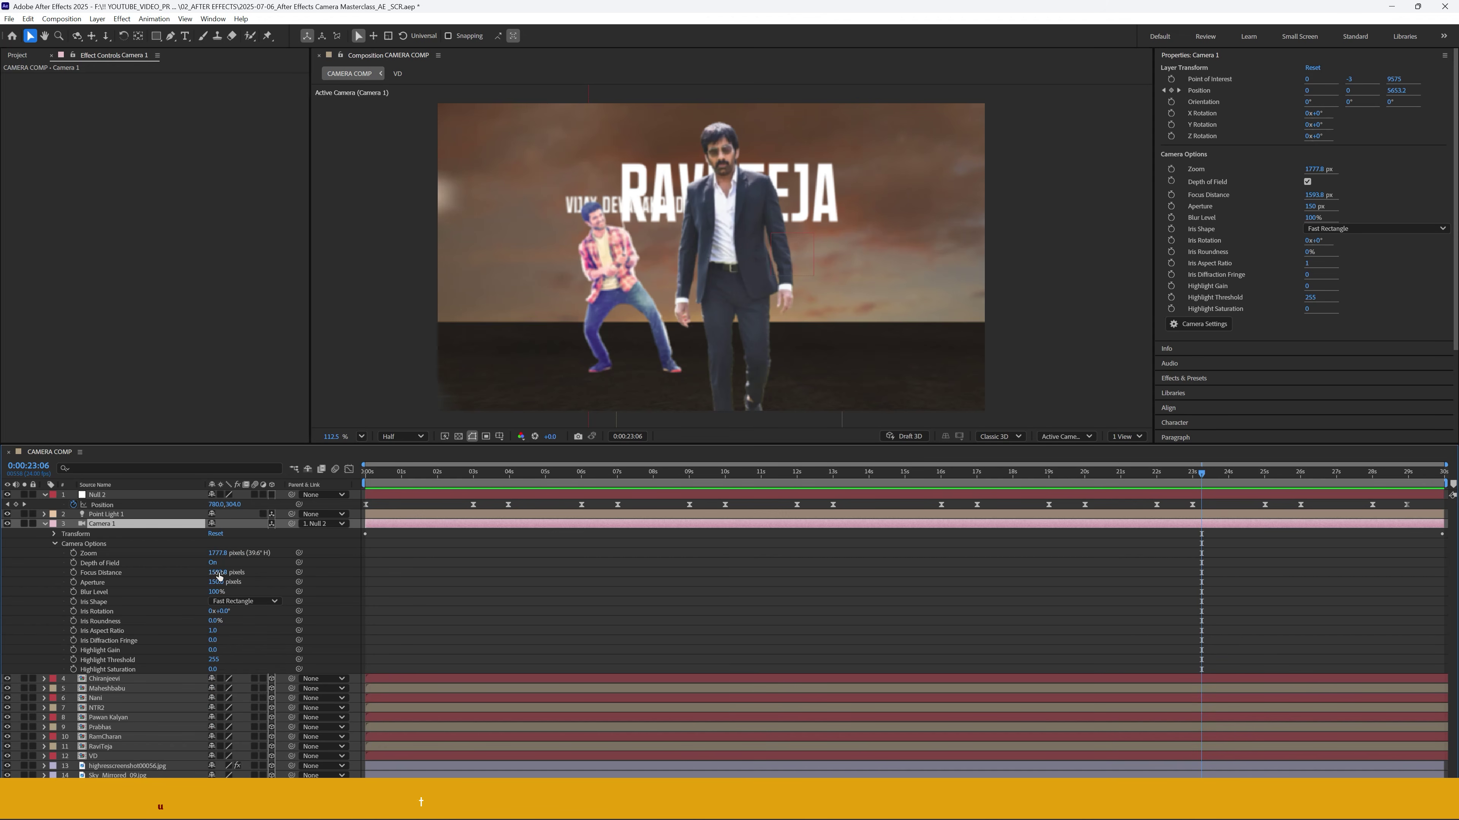
- Show the composition in two views with a Top view framing the camera, and set the time to 0:00:23:17
{"action": "left_click", "coordinate": [1126, 436]}
{"action": "left_click", "coordinate": [1138, 467]}
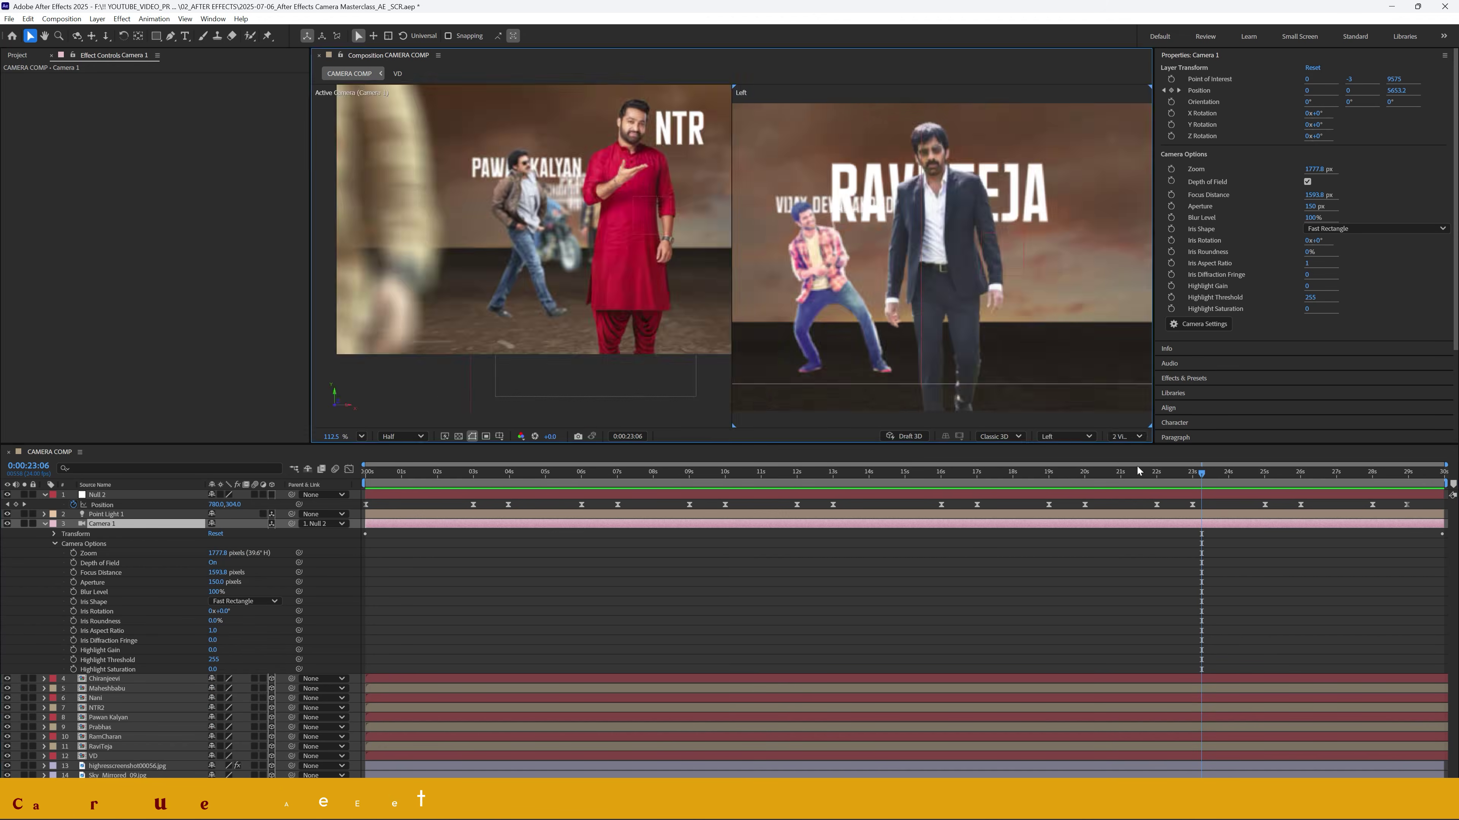
{"action": "scroll", "coordinate": [915, 333], "scroll_direction": "down", "scroll_amount": 9}
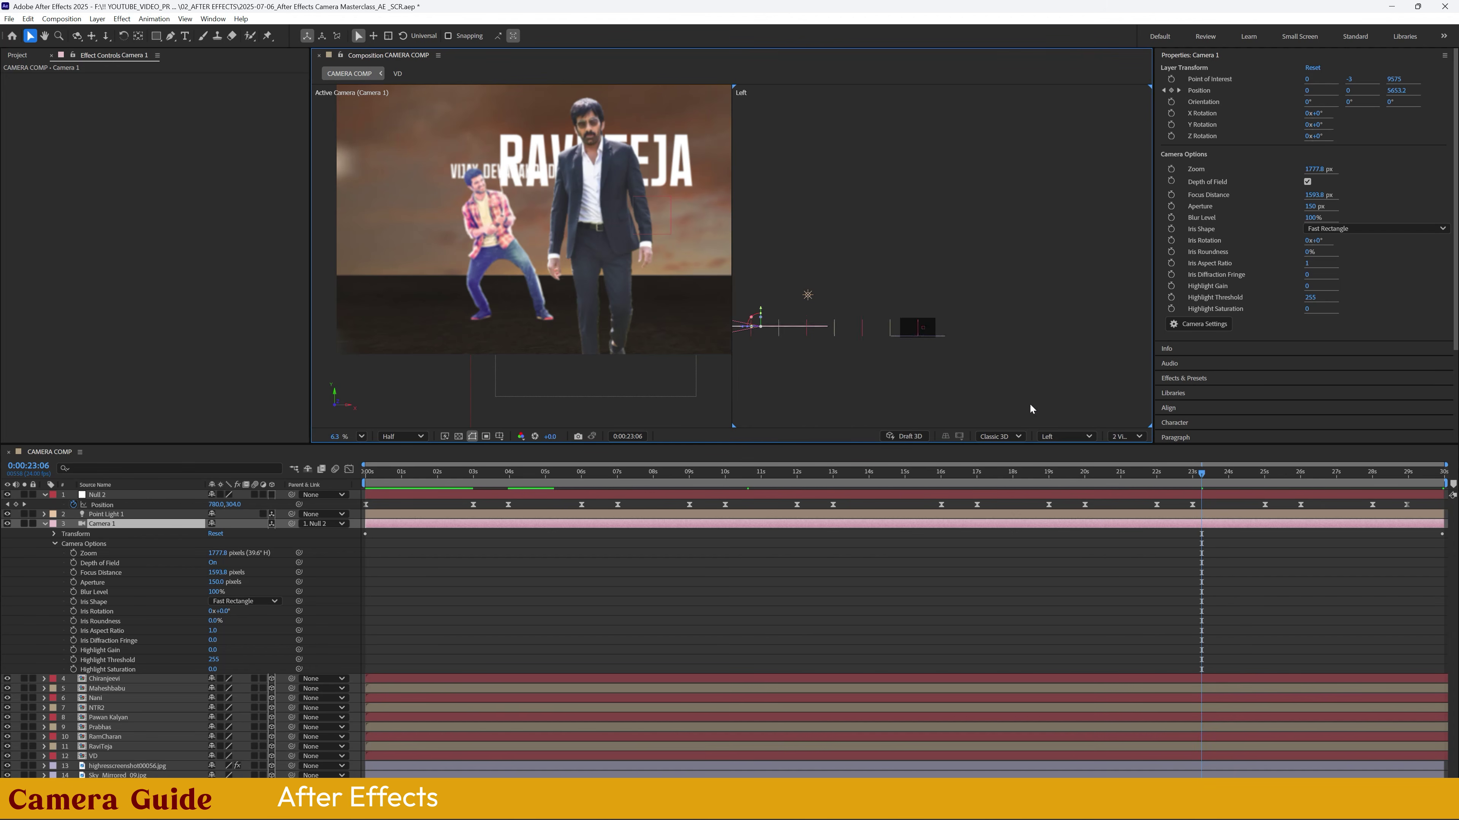
{"action": "left_click", "coordinate": [1065, 436]}
{"action": "left_click", "coordinate": [1059, 546]}
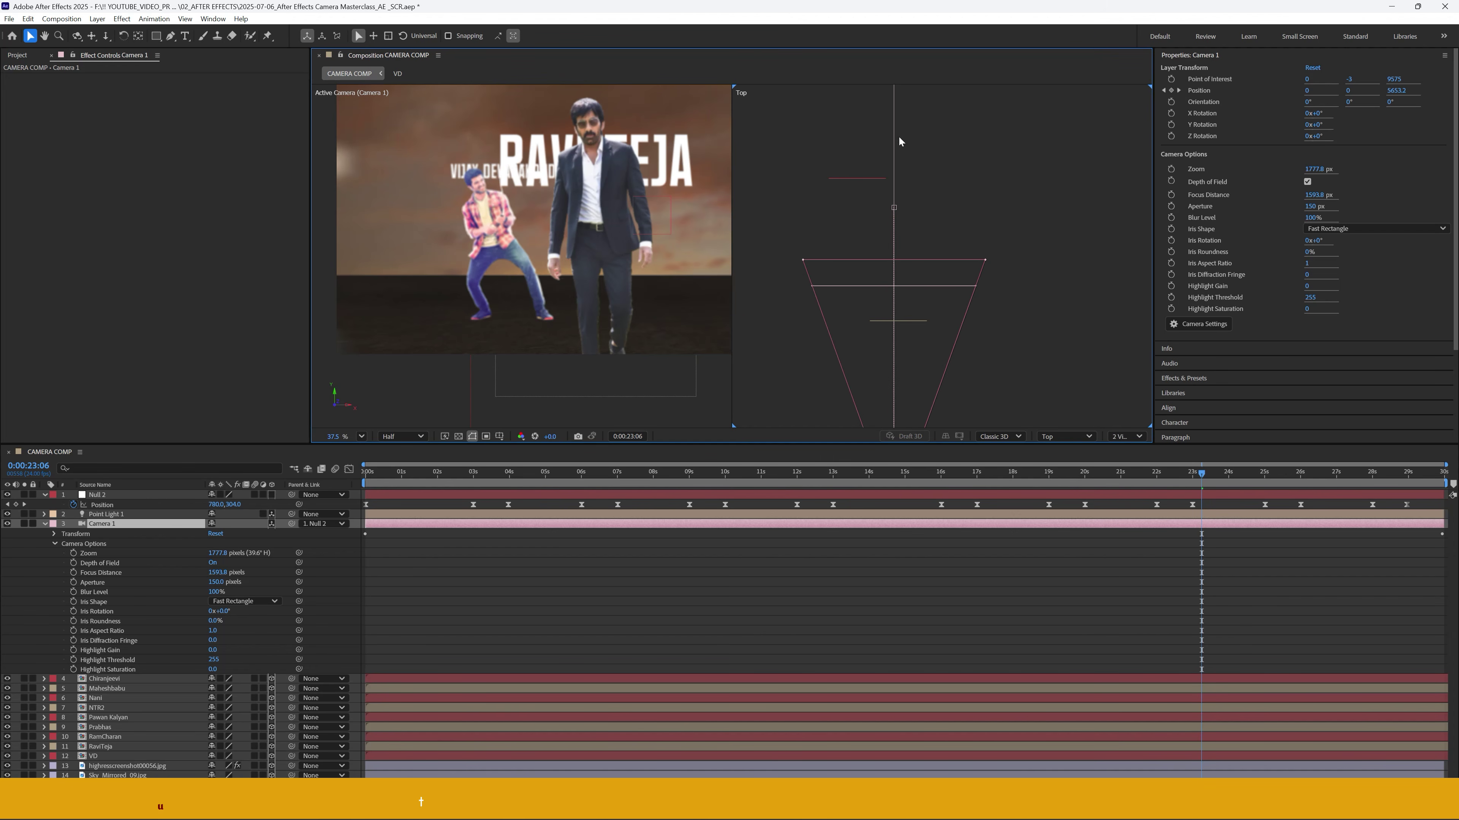
{"action": "mouse_move", "coordinate": [1209, 480]}
{"action": "left_mouse_down"}
{"action": "mouse_move", "coordinate": [1166, 480]}
{"action": "mouse_move", "coordinate": [1288, 478]}
{"action": "mouse_move", "coordinate": [1178, 487]}
{"action": "mouse_move", "coordinate": [1219, 490]}
{"action": "left_mouse_up"}
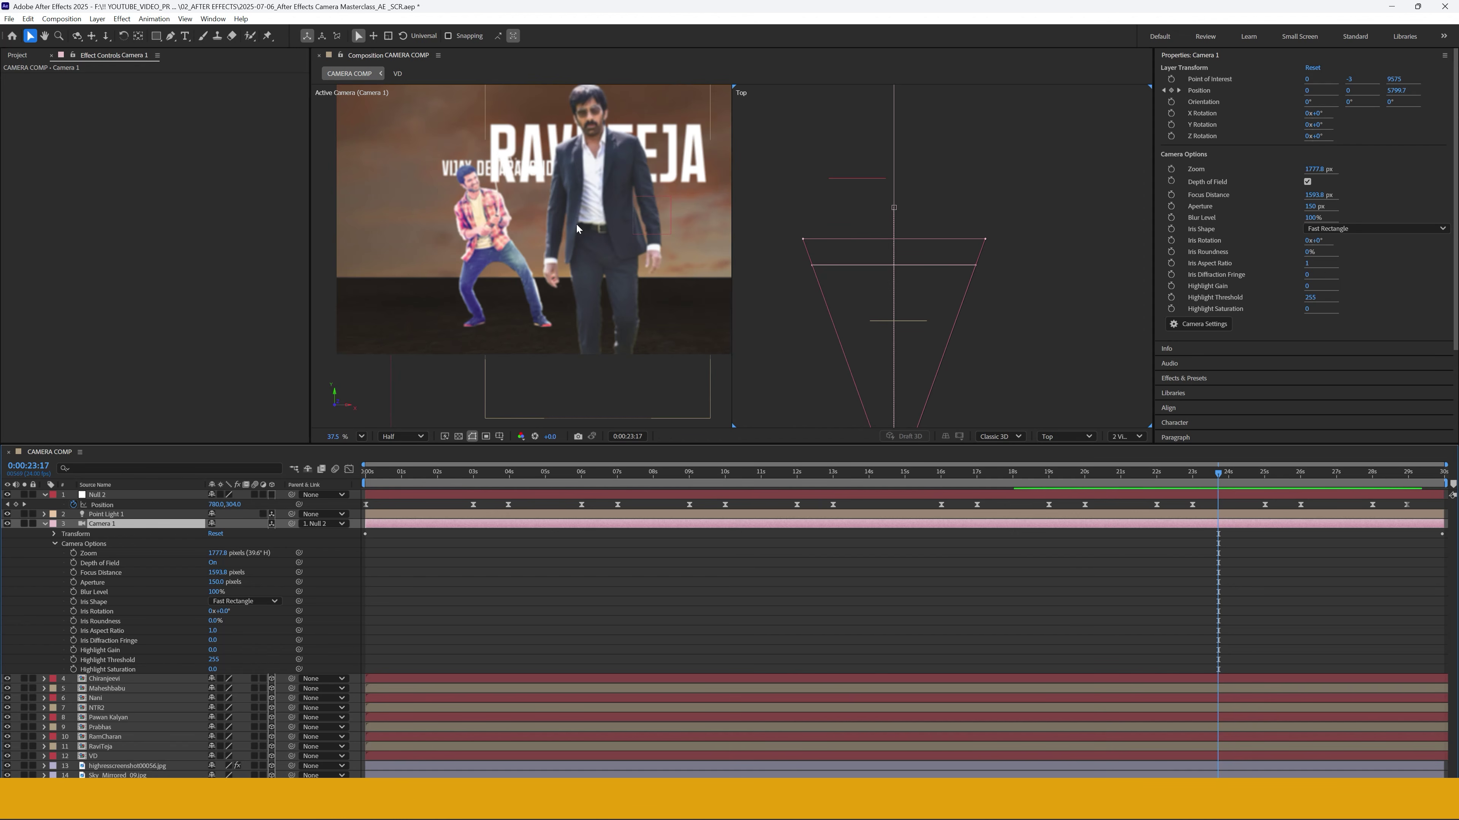
{"action": "scroll", "coordinate": [1053, 154], "scroll_direction": "down", "scroll_amount": 3}
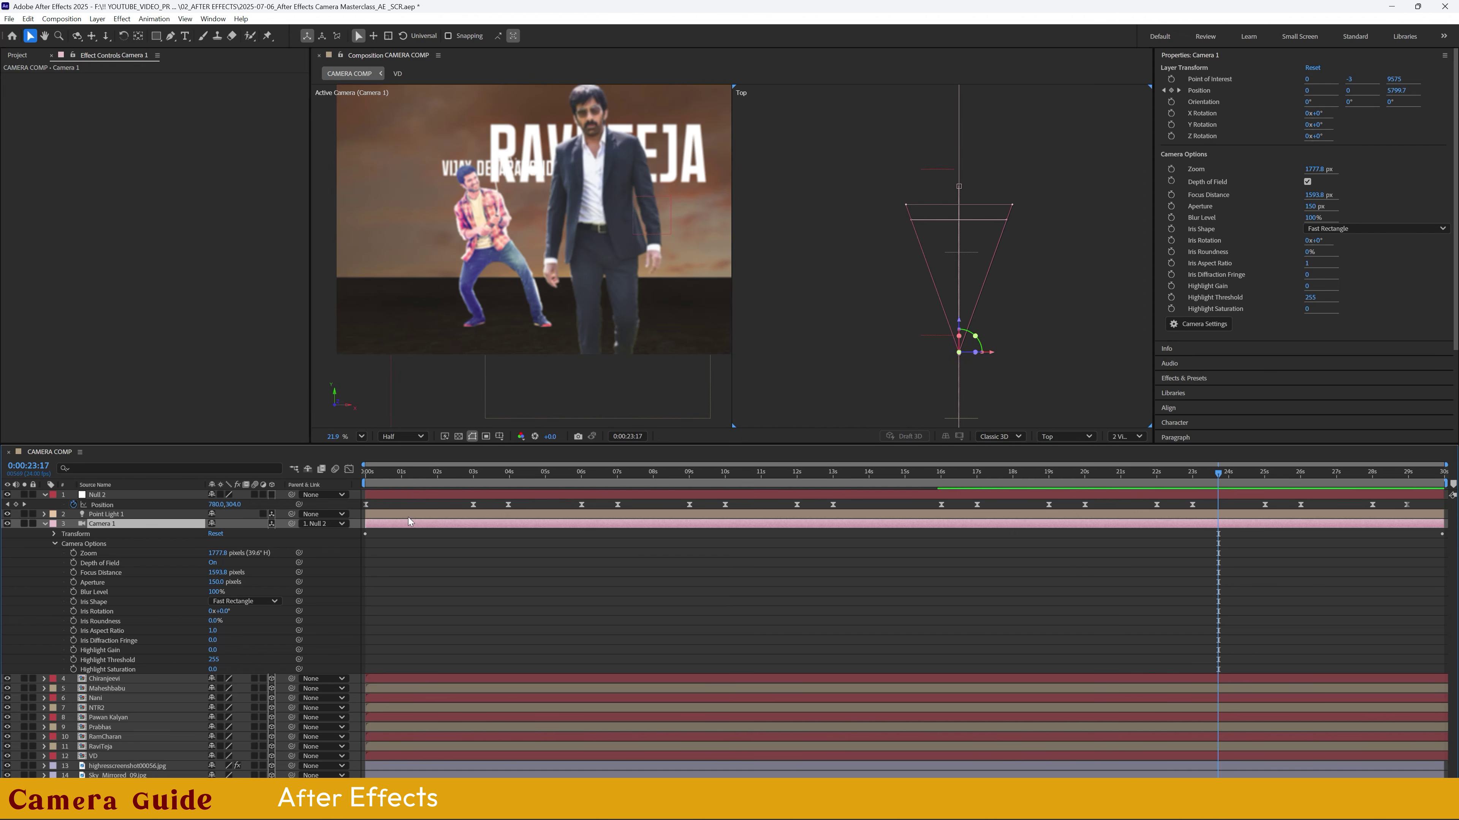
- At 0:00:00:00, keyframe Camera 1's Focus Distance at about 1775 pixels so the focus plane meets the first character in the Top view
{"action": "left_click_drag", "start_coordinate": [419, 480], "coordinate": [250, 474]}
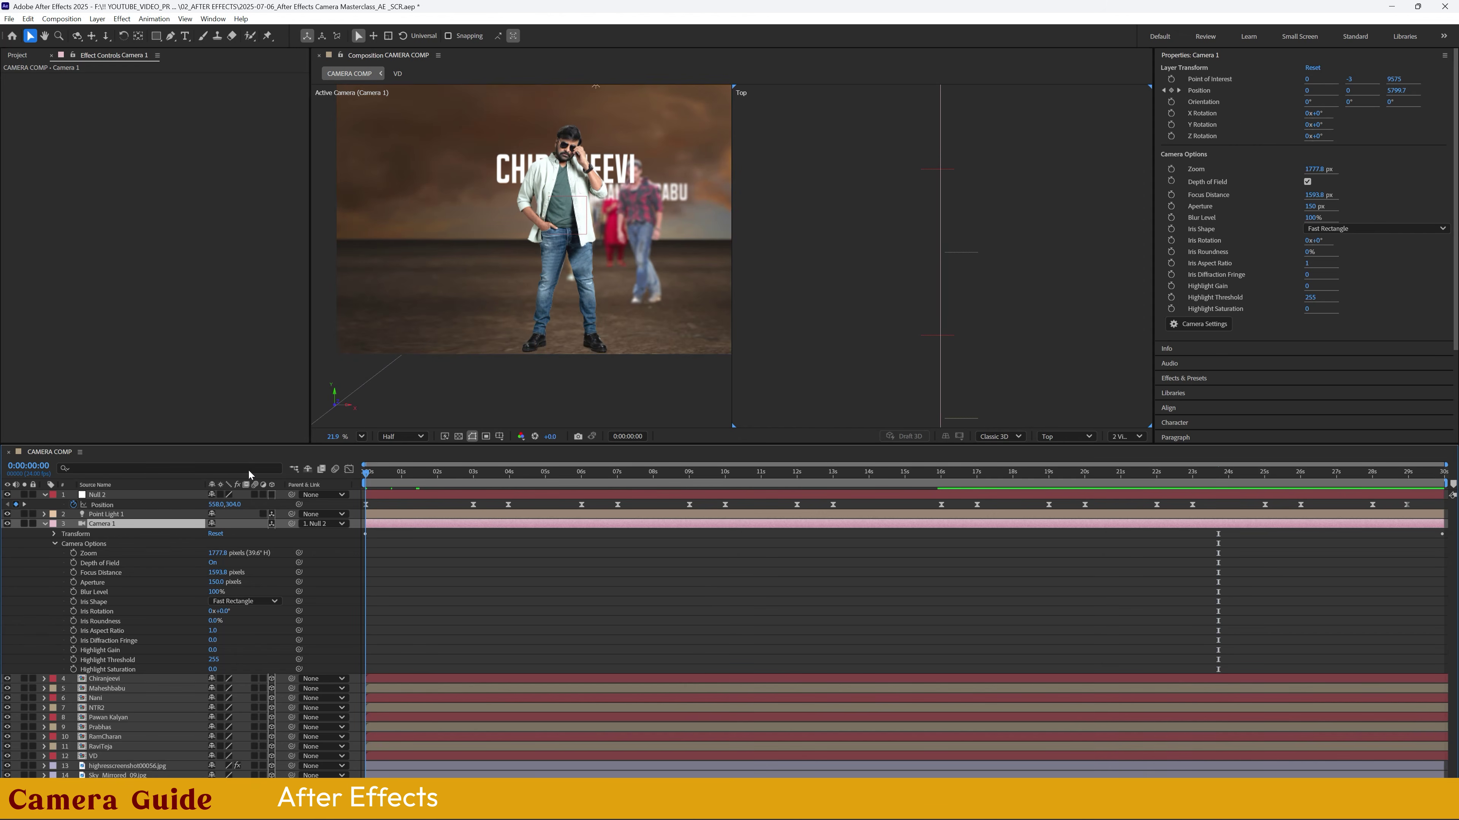
{"action": "scroll", "coordinate": [864, 266], "scroll_direction": "down", "scroll_amount": 5}
{"action": "scroll", "coordinate": [914, 224], "scroll_direction": "up", "scroll_amount": 6}
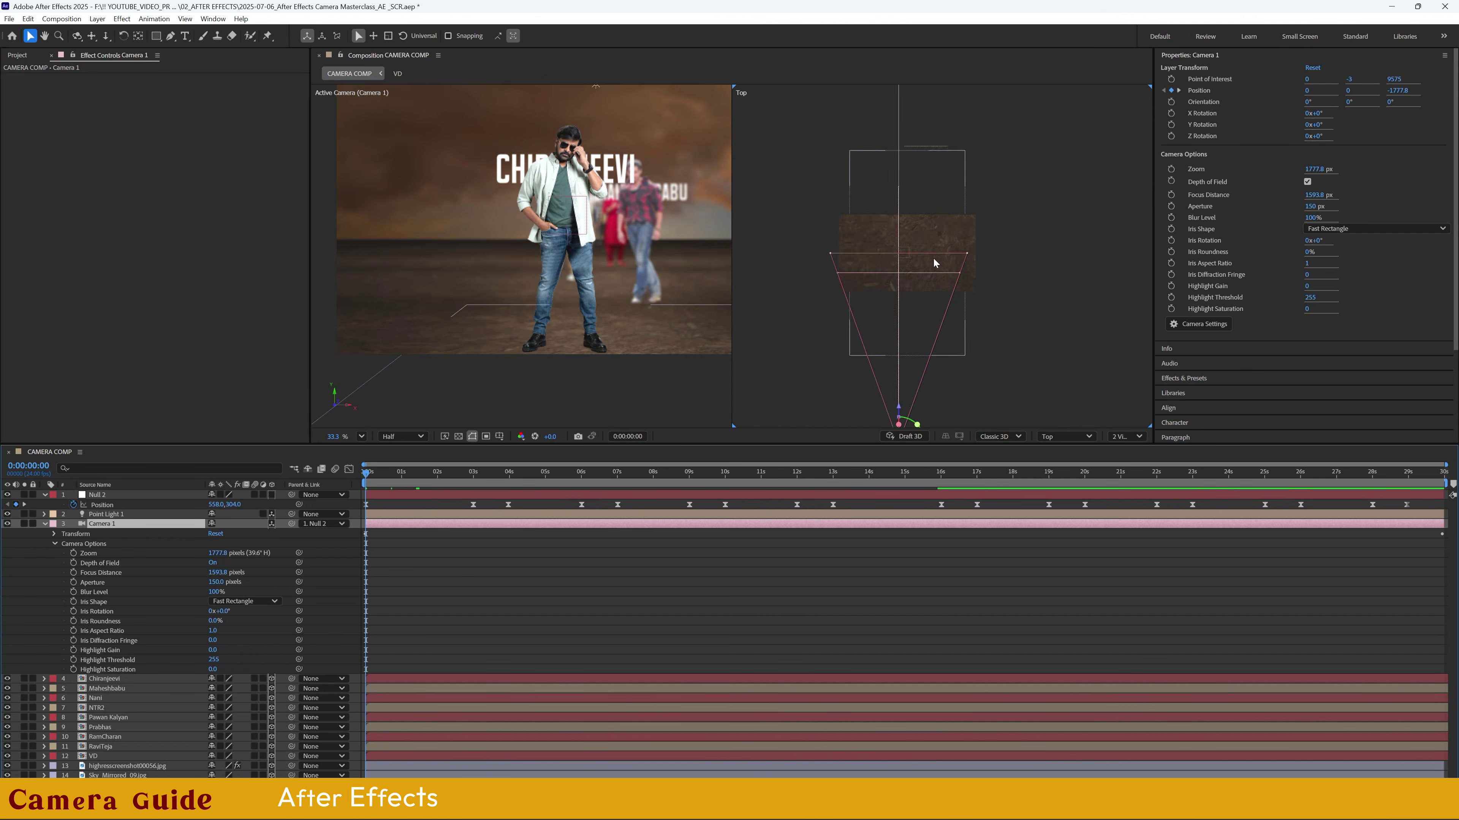
{"action": "scroll", "coordinate": [934, 263], "scroll_direction": "up", "scroll_amount": 1}
{"action": "mouse_move", "coordinate": [368, 479]}
{"action": "left_mouse_down"}
{"action": "mouse_move", "coordinate": [389, 480]}
{"action": "mouse_move", "coordinate": [343, 478]}
{"action": "left_mouse_up"}
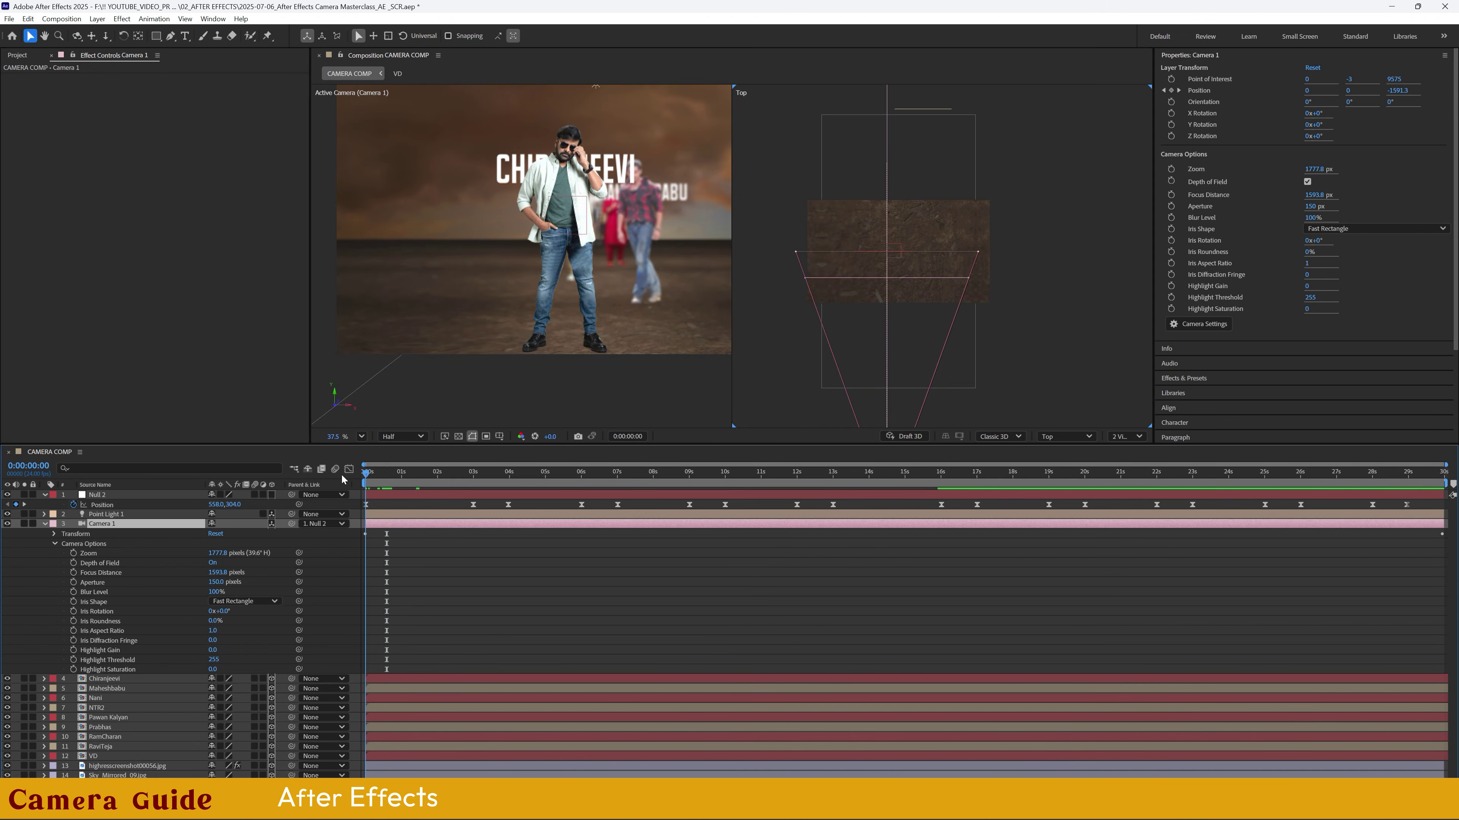
{"action": "left_click_drag", "start_coordinate": [217, 575], "coordinate": [291, 565]}
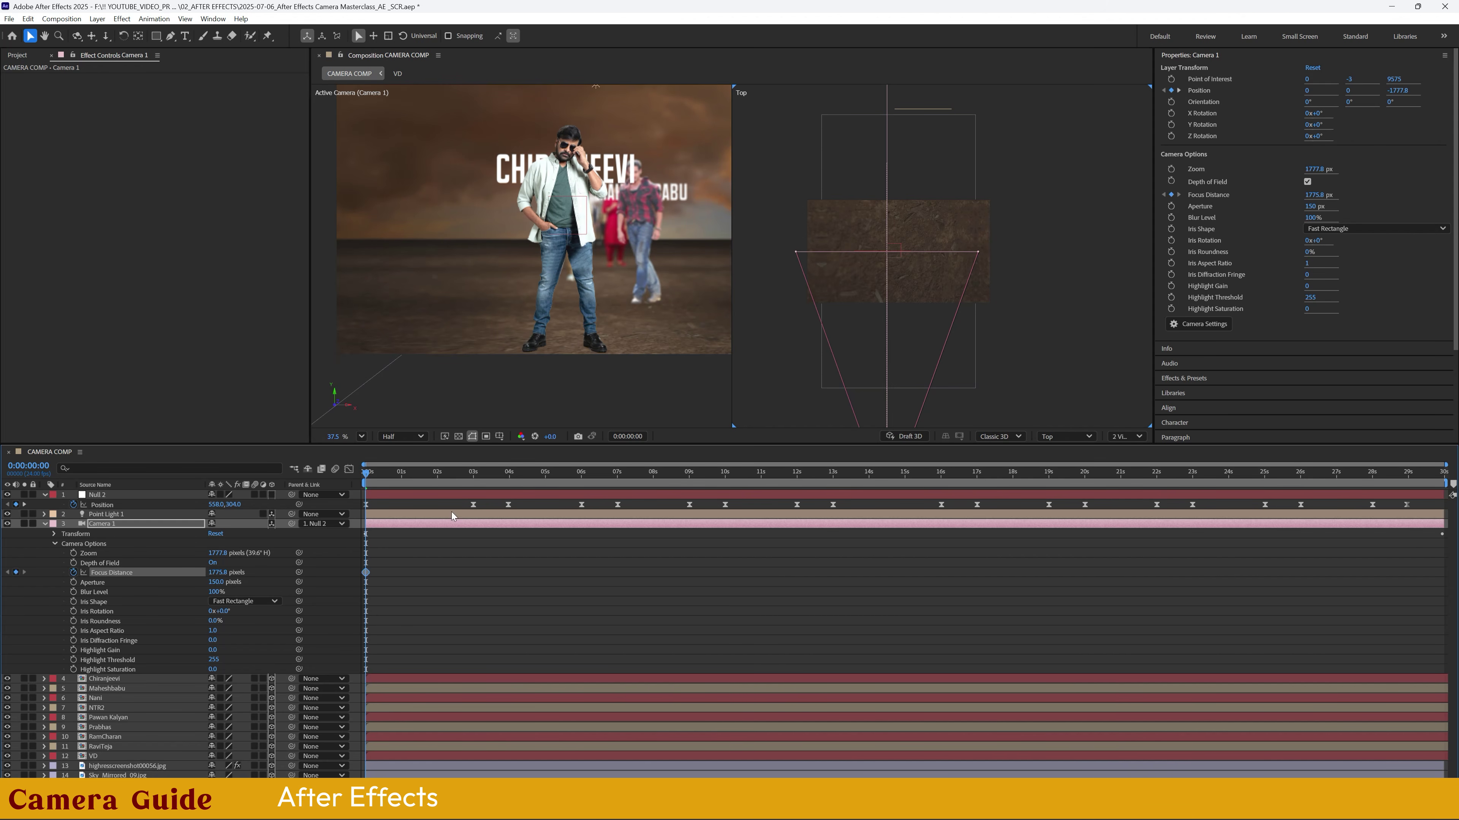
- Keyframe Camera 1's Focus Distance at 822.8 pixels at 0:00:03:00 and at 1510.8 pixels at 0:00:03:23
{"action": "left_click_drag", "start_coordinate": [370, 476], "coordinate": [471, 466]}
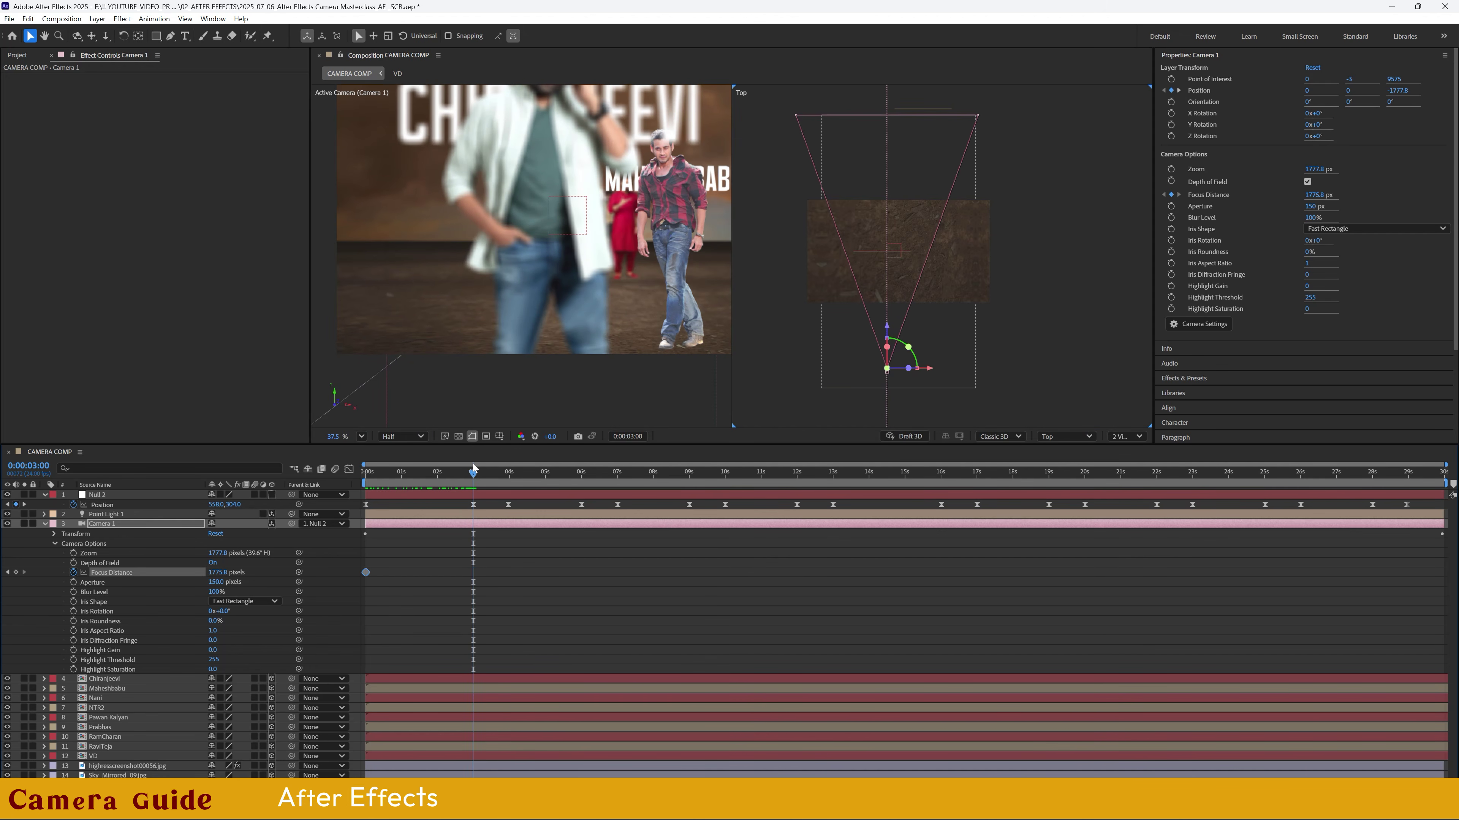
{"action": "left_click_drag", "start_coordinate": [222, 573], "coordinate": [182, 577]}
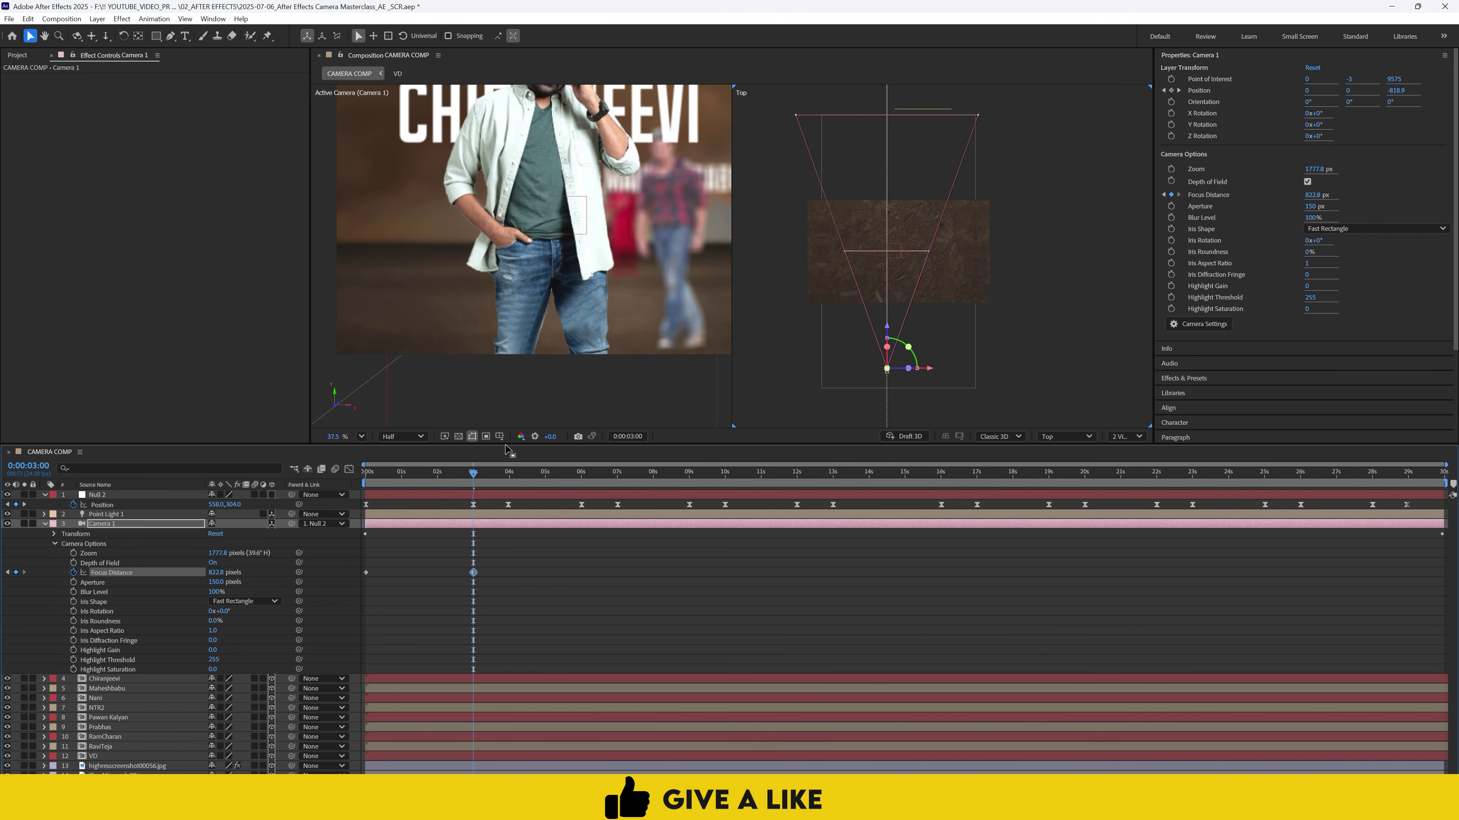
{"action": "left_click_drag", "start_coordinate": [476, 475], "coordinate": [505, 475]}
{"action": "left_click_drag", "start_coordinate": [220, 573], "coordinate": [609, 575]}
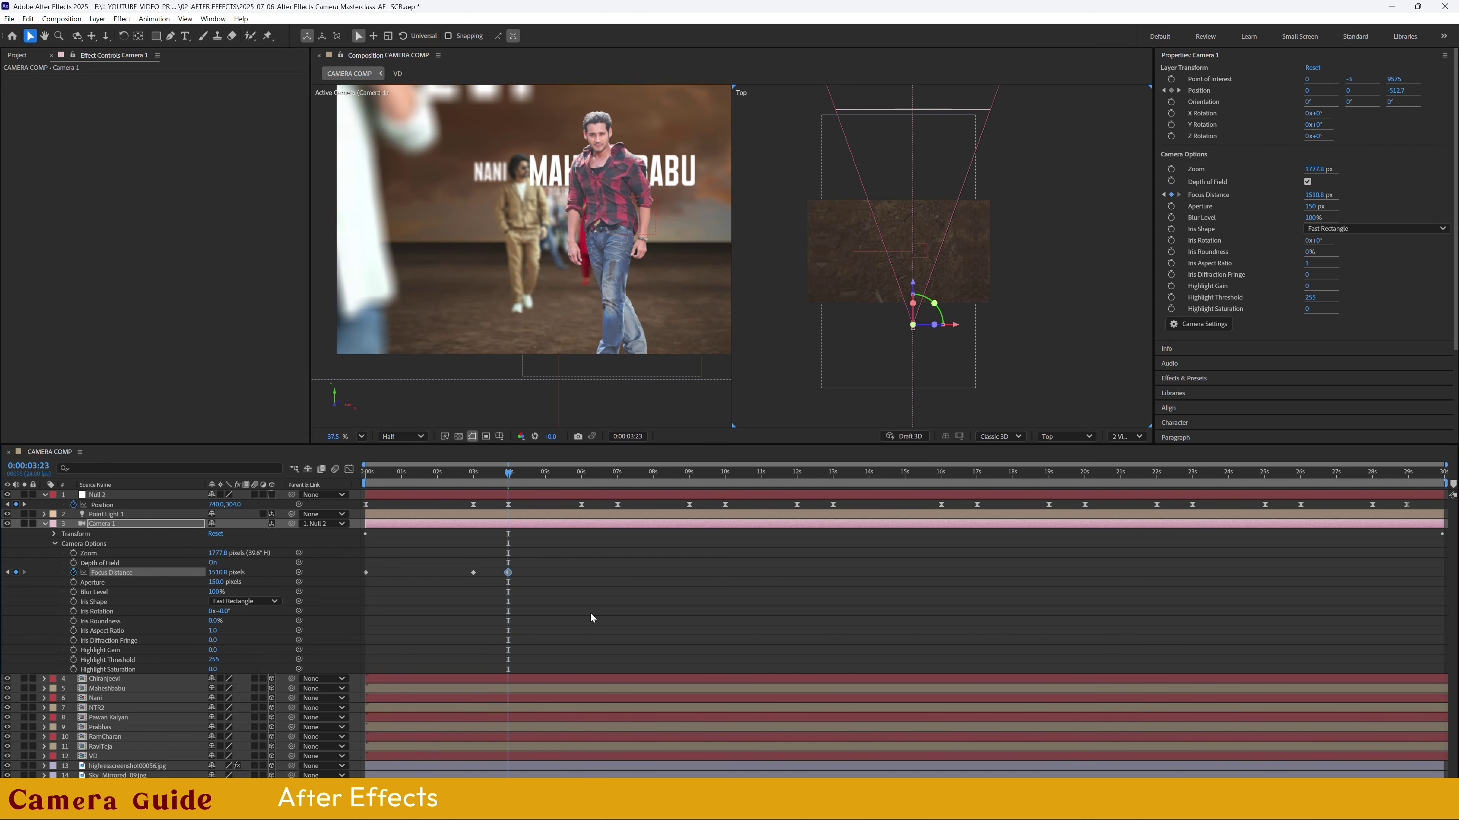
- Keyframe the Focus Distance at 858.8 pixels at 0:00:06:00 to focus on the character in the checked shirt
{"action": "left_click_drag", "start_coordinate": [508, 474], "coordinate": [581, 477]}
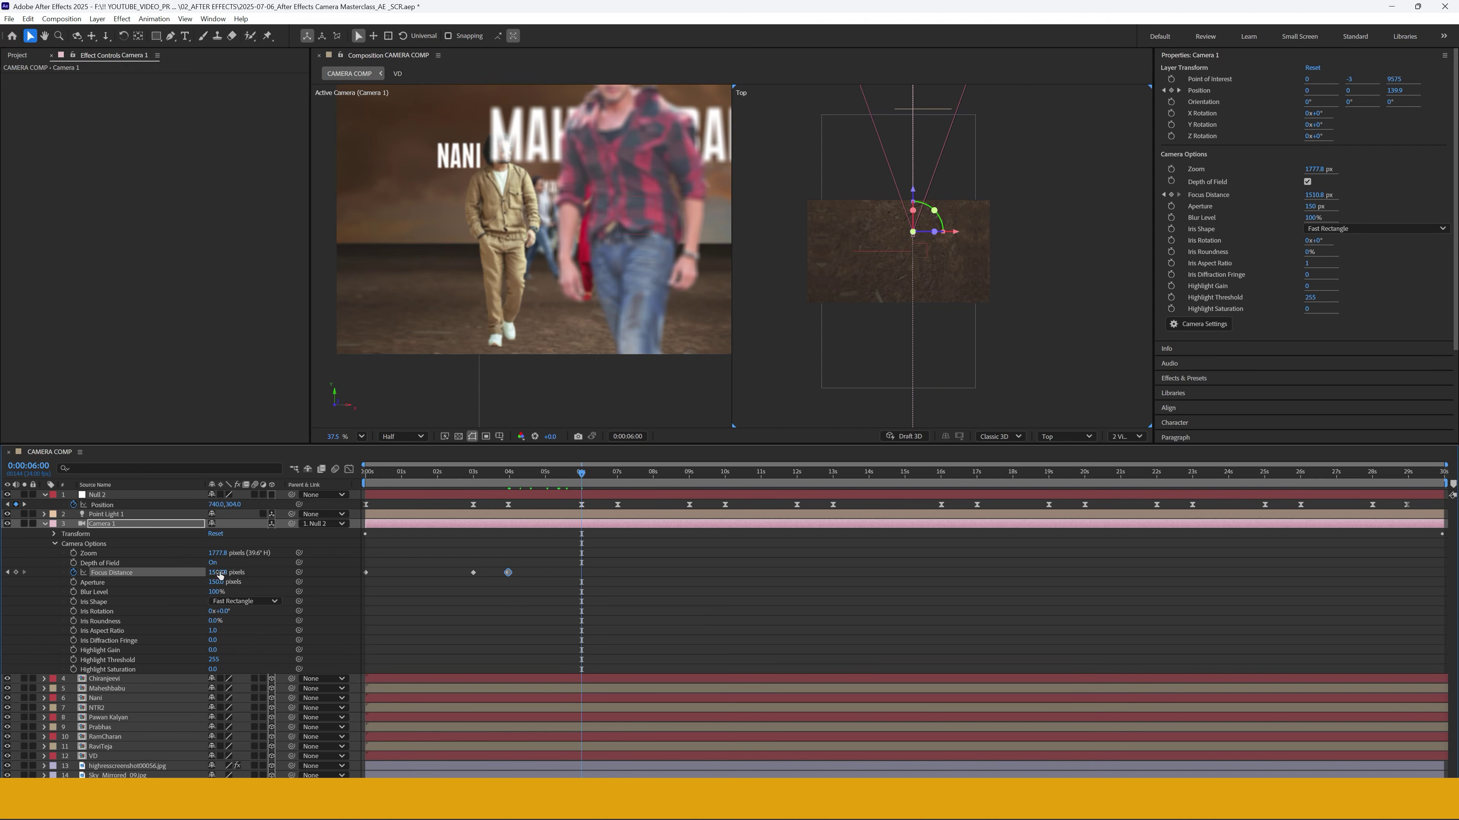
{"action": "left_click_drag", "start_coordinate": [160, 573], "coordinate": [109, 575]}
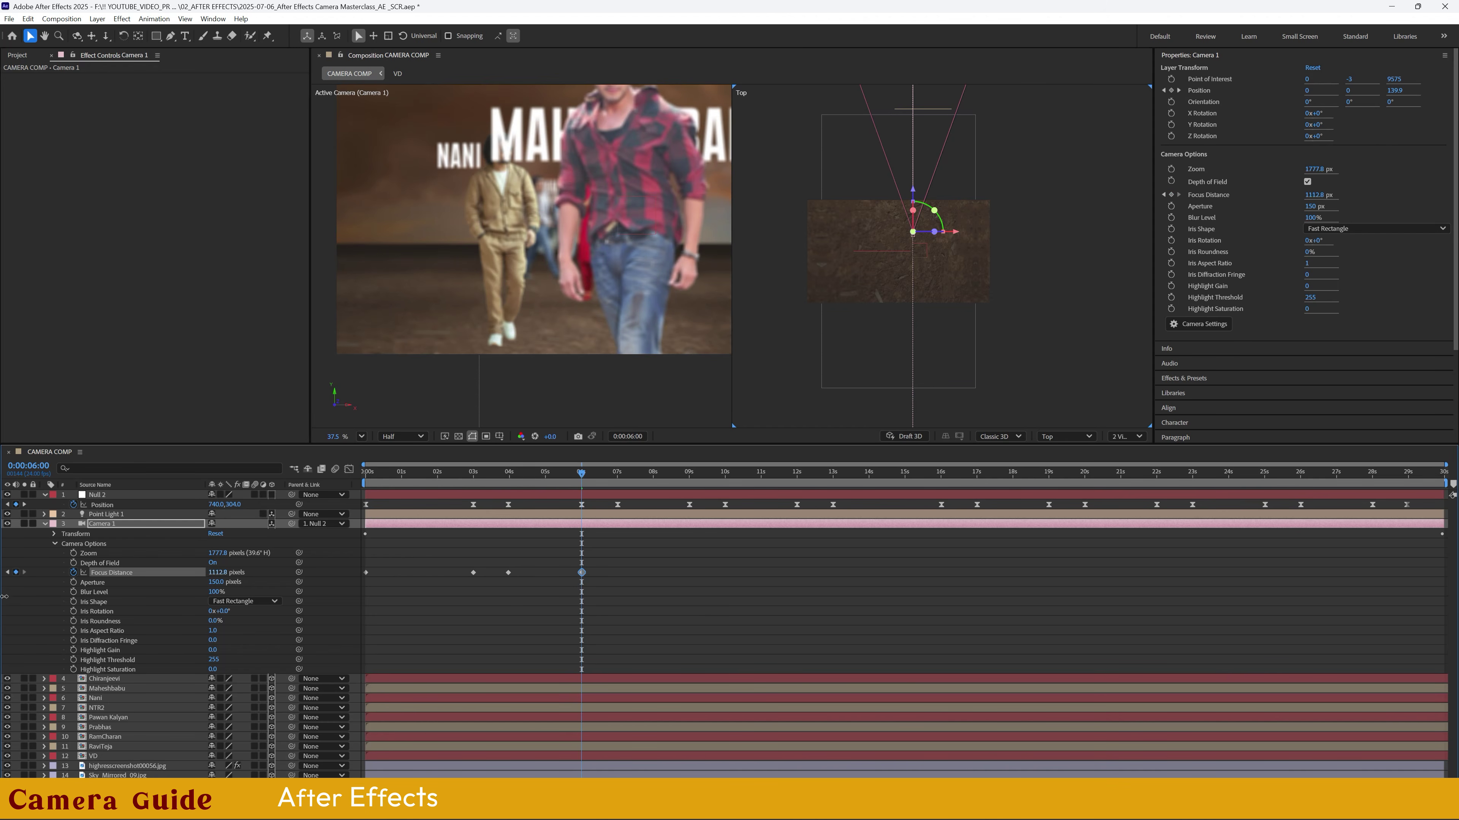
{"action": "left_click_drag", "start_coordinate": [72, 582], "coordinate": [35, 585]}
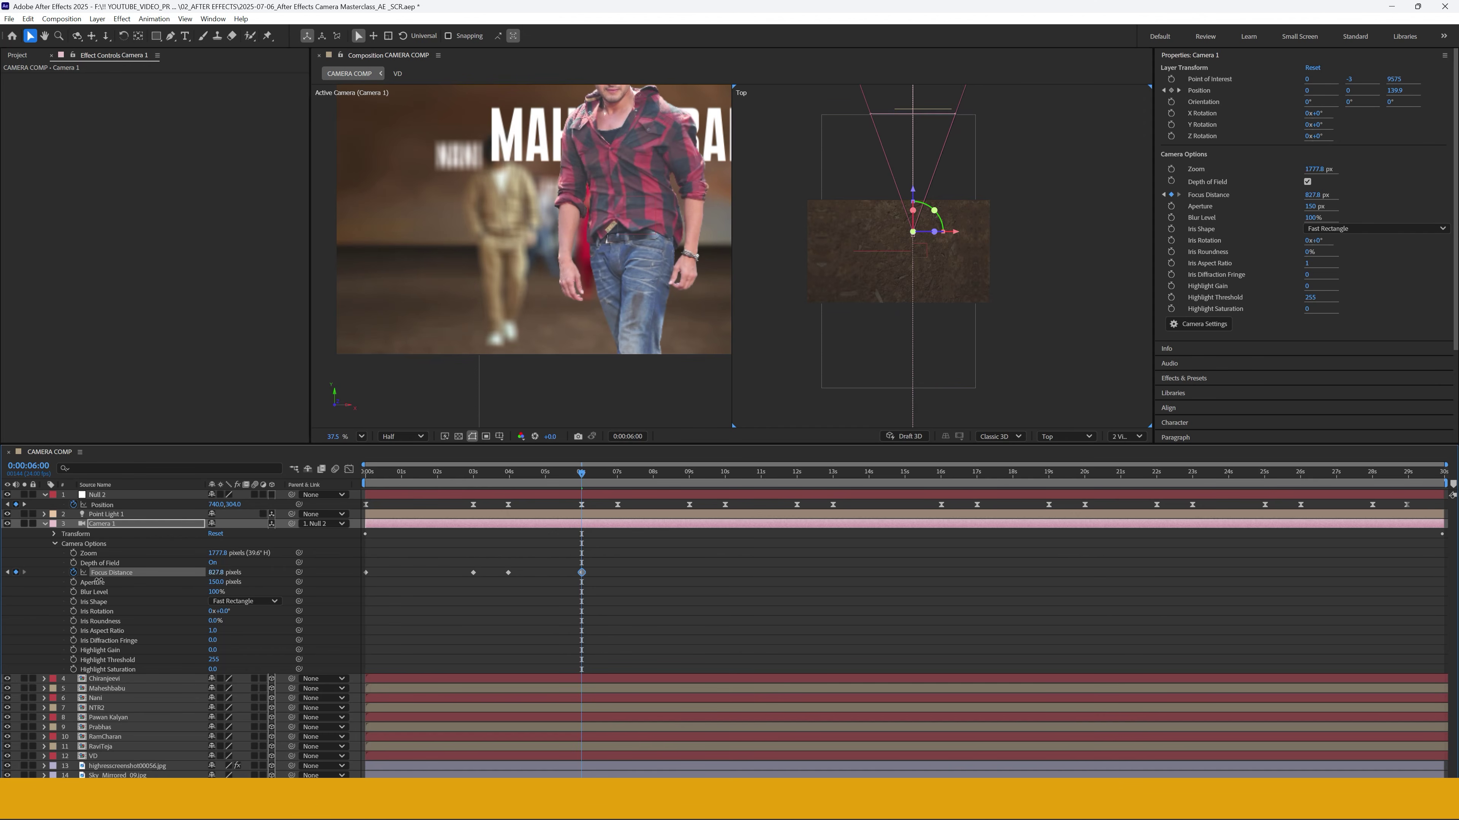
{"action": "left_click_drag", "start_coordinate": [848, 134], "coordinate": [831, 316]}
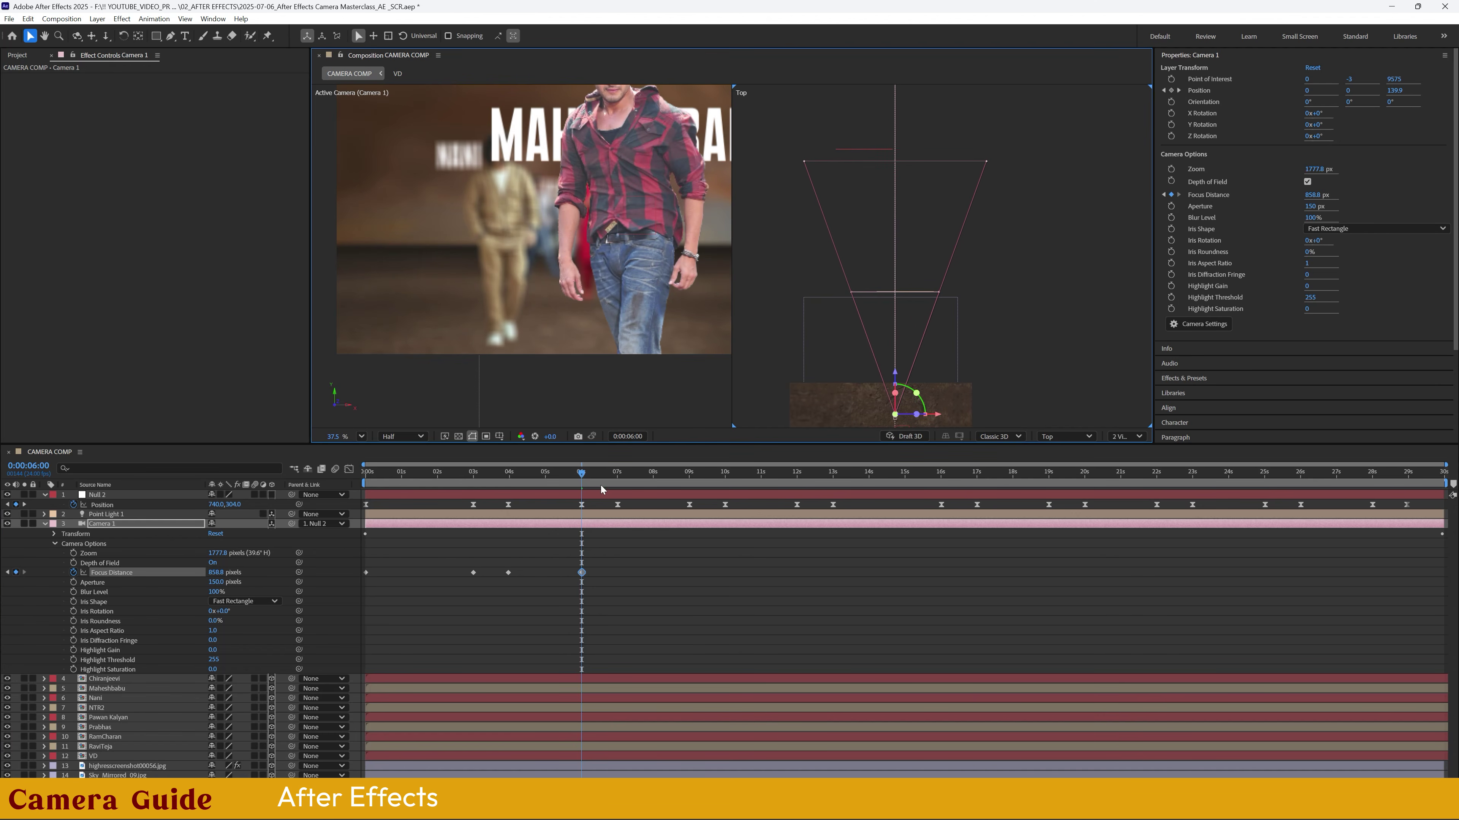
- Keyframe the Focus Distance at 1541.8 pixels at 0:00:07:00 and at 900.8 pixels at 0:00:09:00
{"action": "left_click_drag", "start_coordinate": [580, 478], "coordinate": [614, 478]}
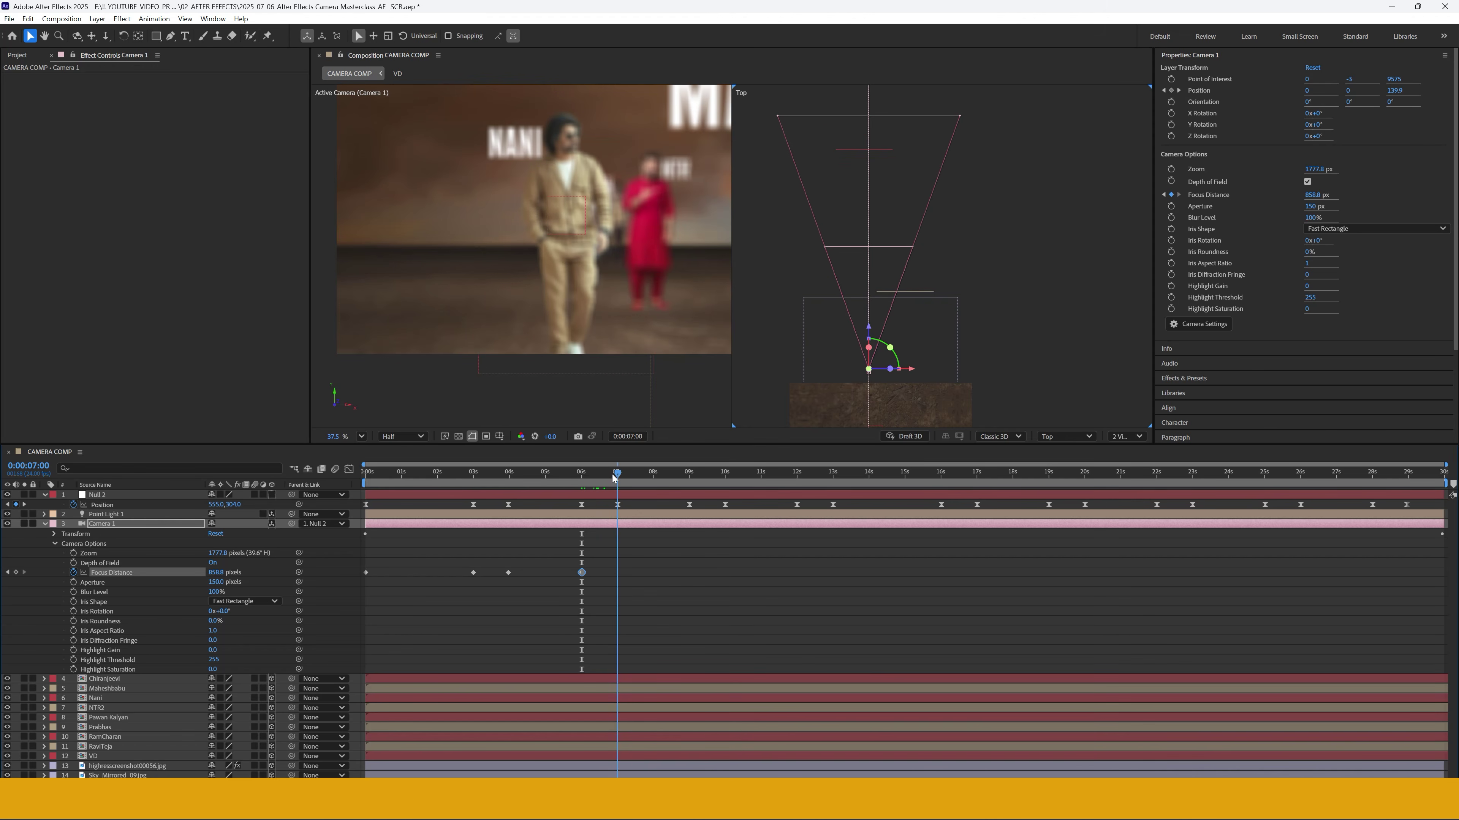
{"action": "left_click_drag", "start_coordinate": [216, 574], "coordinate": [577, 543]}
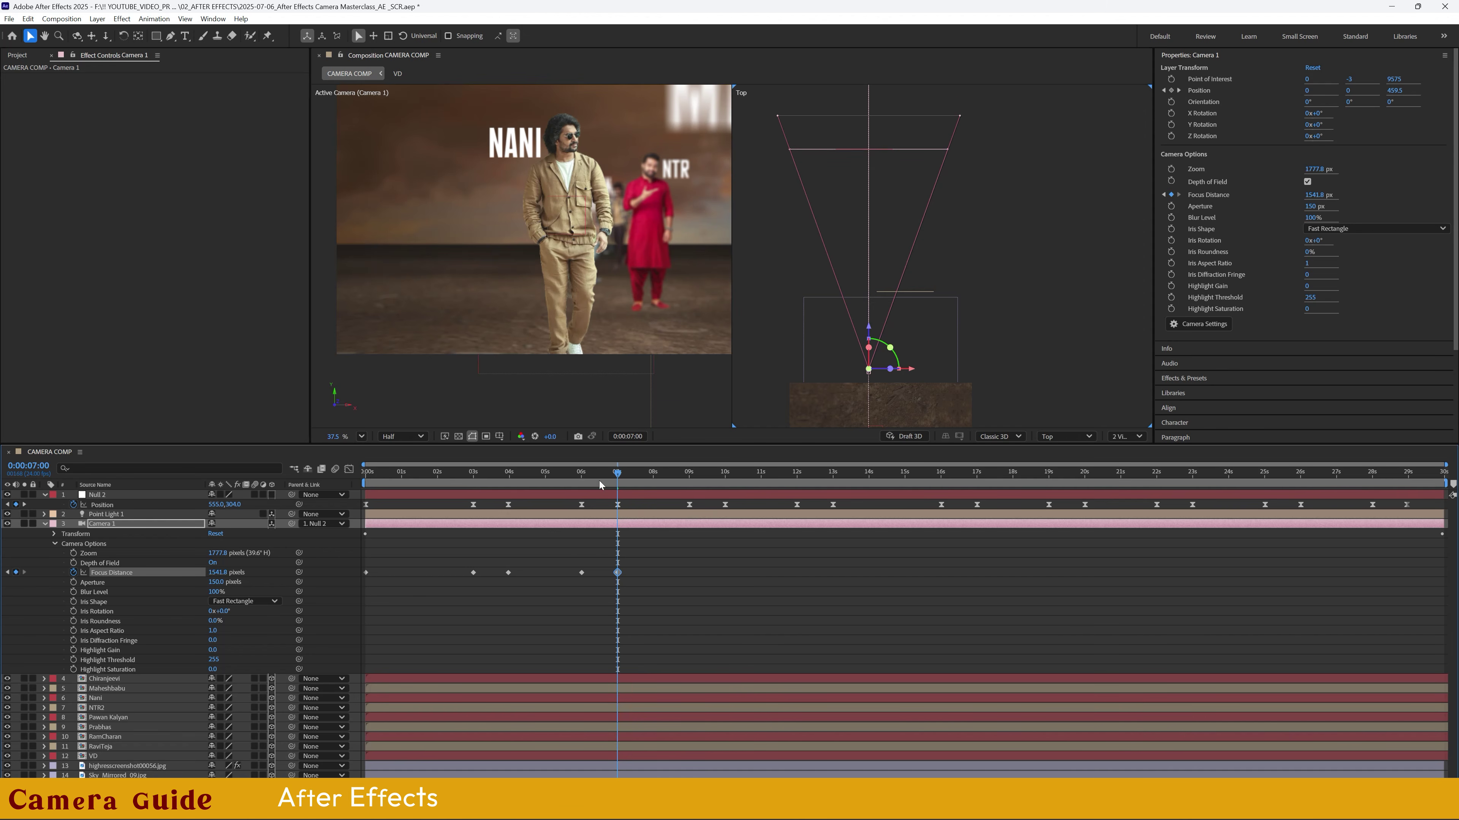
{"action": "left_click", "coordinate": [691, 487]}
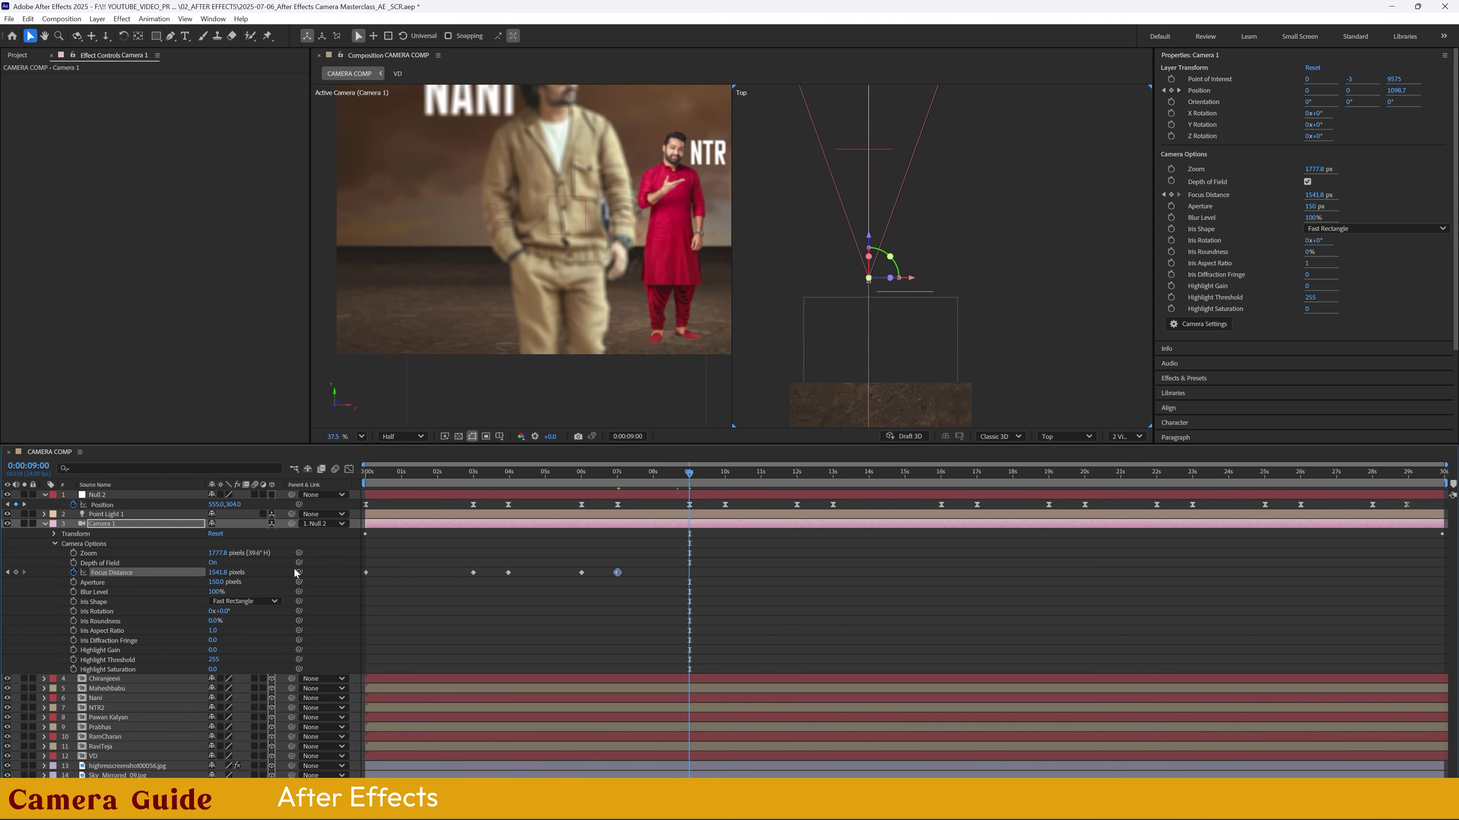
{"action": "left_click_drag", "start_coordinate": [105, 570], "coordinate": [194, 572]}
{"action": "left_click_drag", "start_coordinate": [98, 575], "coordinate": [72, 572]}
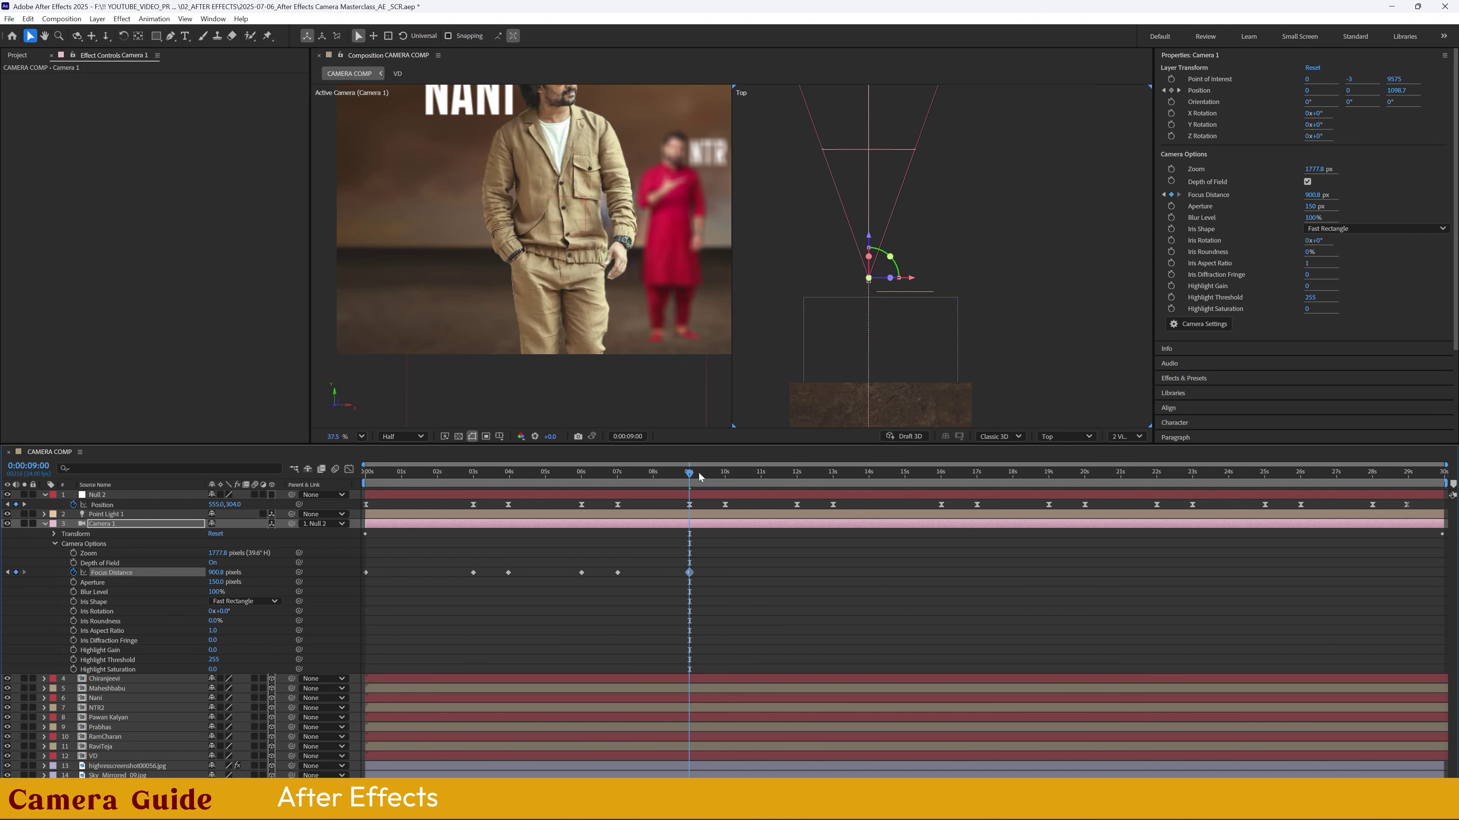
- Keyframe the Focus Distance at 1582.8 pixels at 0:00:10:00 to focus on the character in red
{"action": "left_click", "coordinate": [724, 475]}
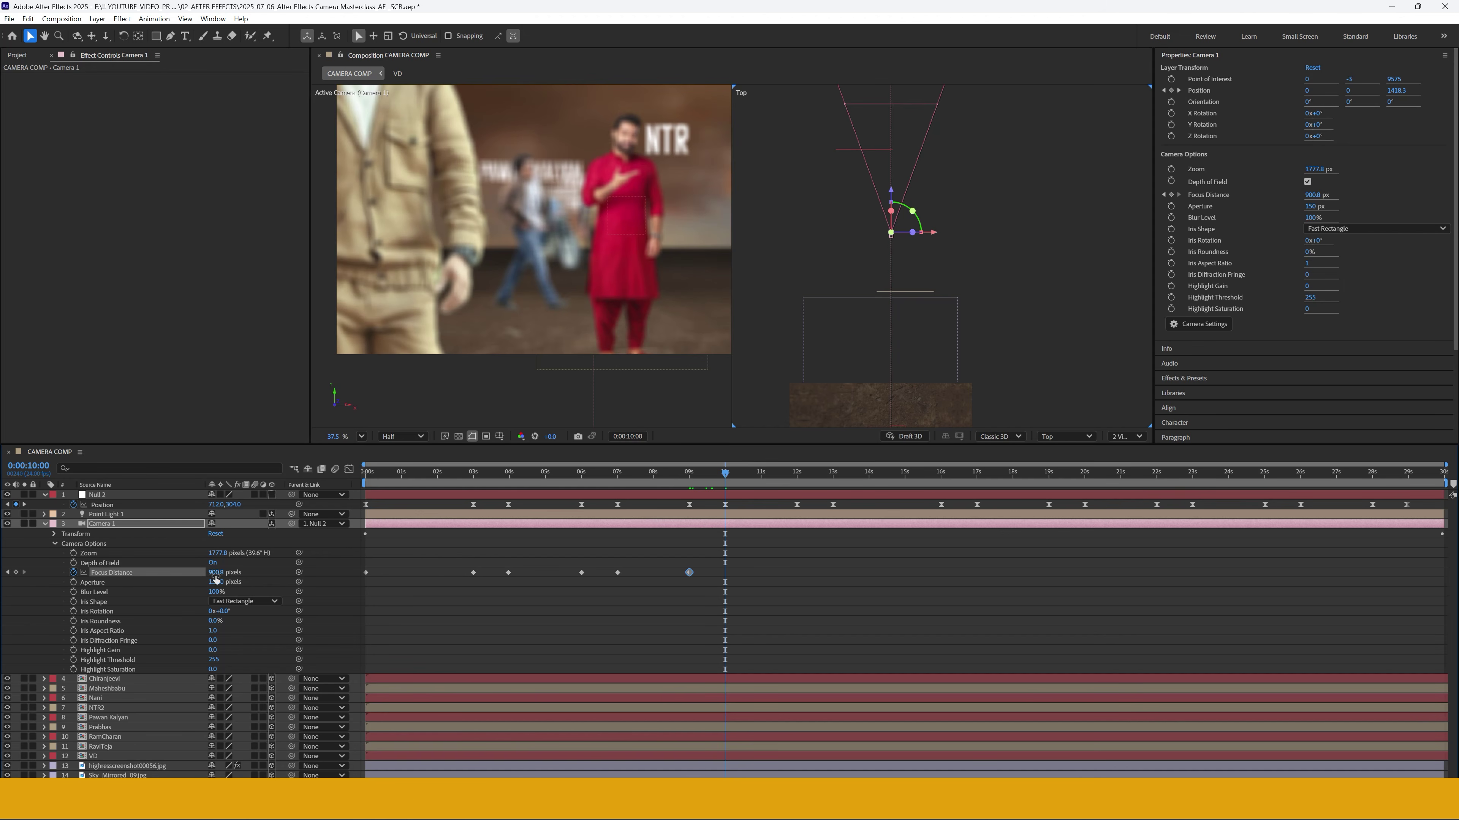
{"action": "left_click_drag", "start_coordinate": [350, 580], "coordinate": [416, 577]}
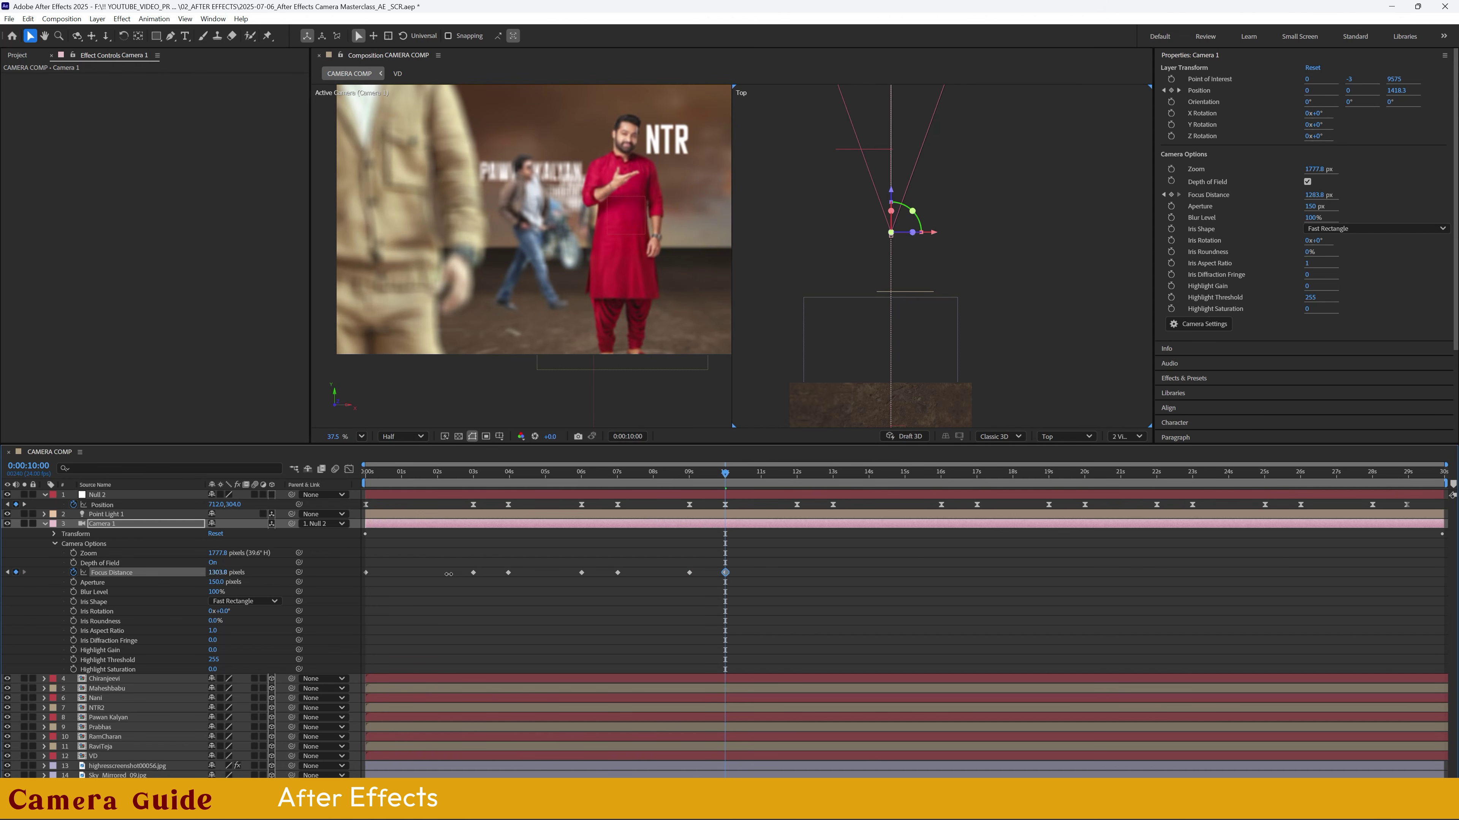
{"action": "left_click_drag", "start_coordinate": [1017, 185], "coordinate": [1017, 376]}
{"action": "left_click_drag", "start_coordinate": [230, 574], "coordinate": [365, 562]}
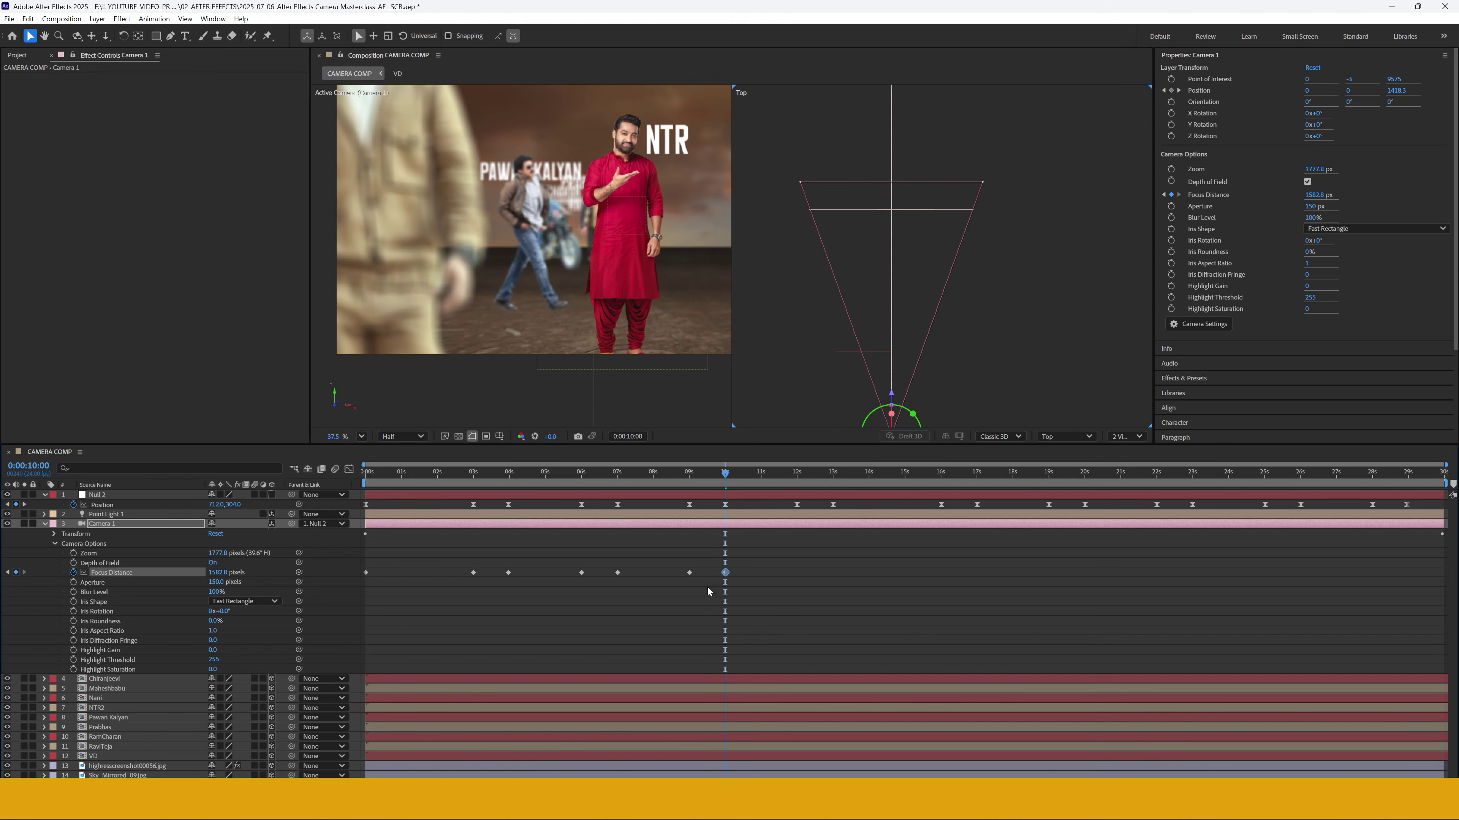
- Deselect the camera and preview the focus changes from 0:00:00:00
{"action": "left_click", "coordinate": [808, 604]}
{"action": "key", "text": "Home"}
{"action": "key", "text": "space"}
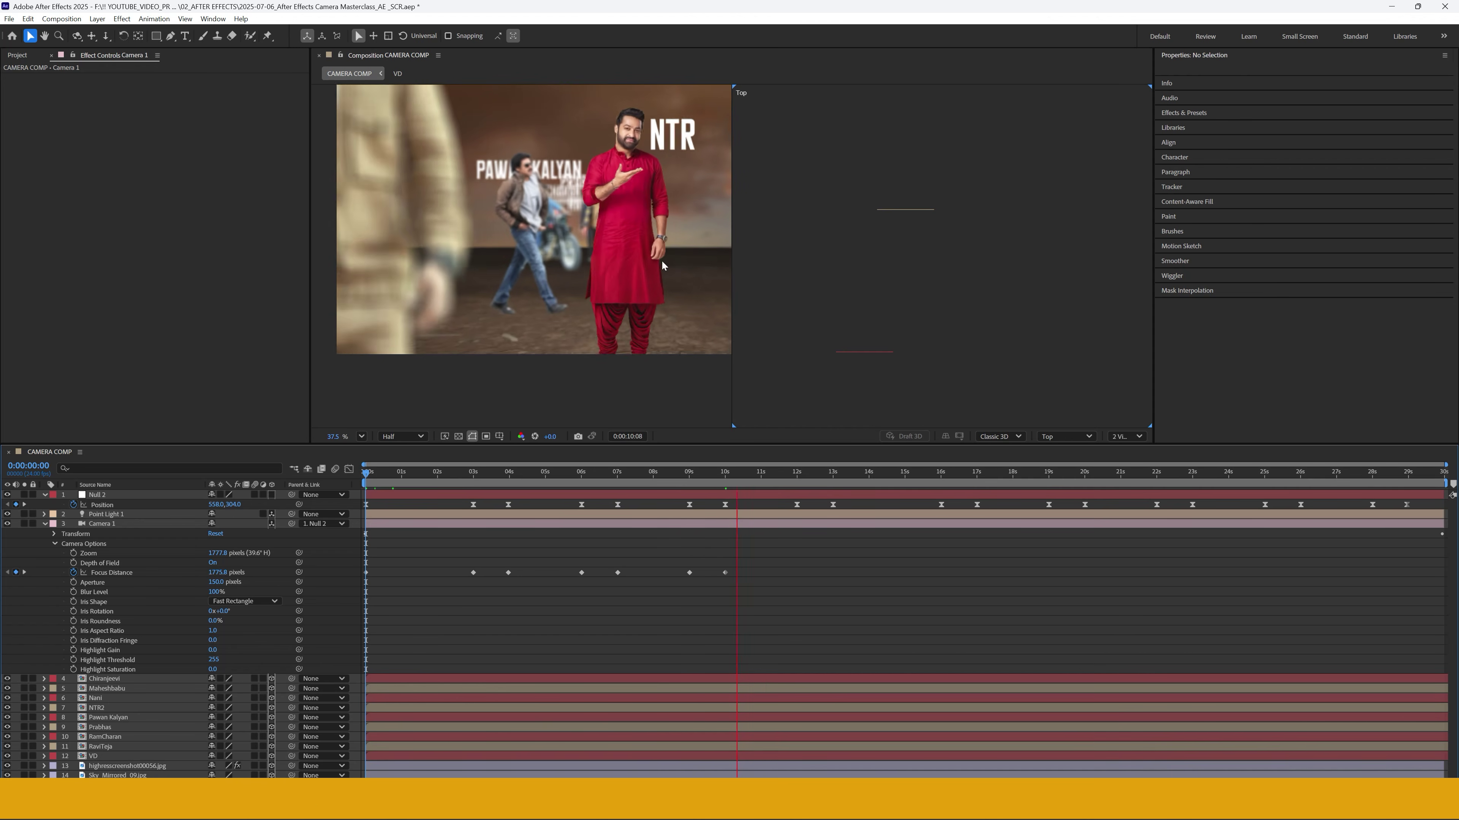
- Keyframe Camera 1's Focus Distance at about 952 pixels at 0:00:12:00 and at 1624.8 pixels at 0:00:13:00
{"action": "left_click", "coordinate": [797, 477]}
{"action": "left_click_drag", "start_coordinate": [798, 477], "coordinate": [801, 477]}
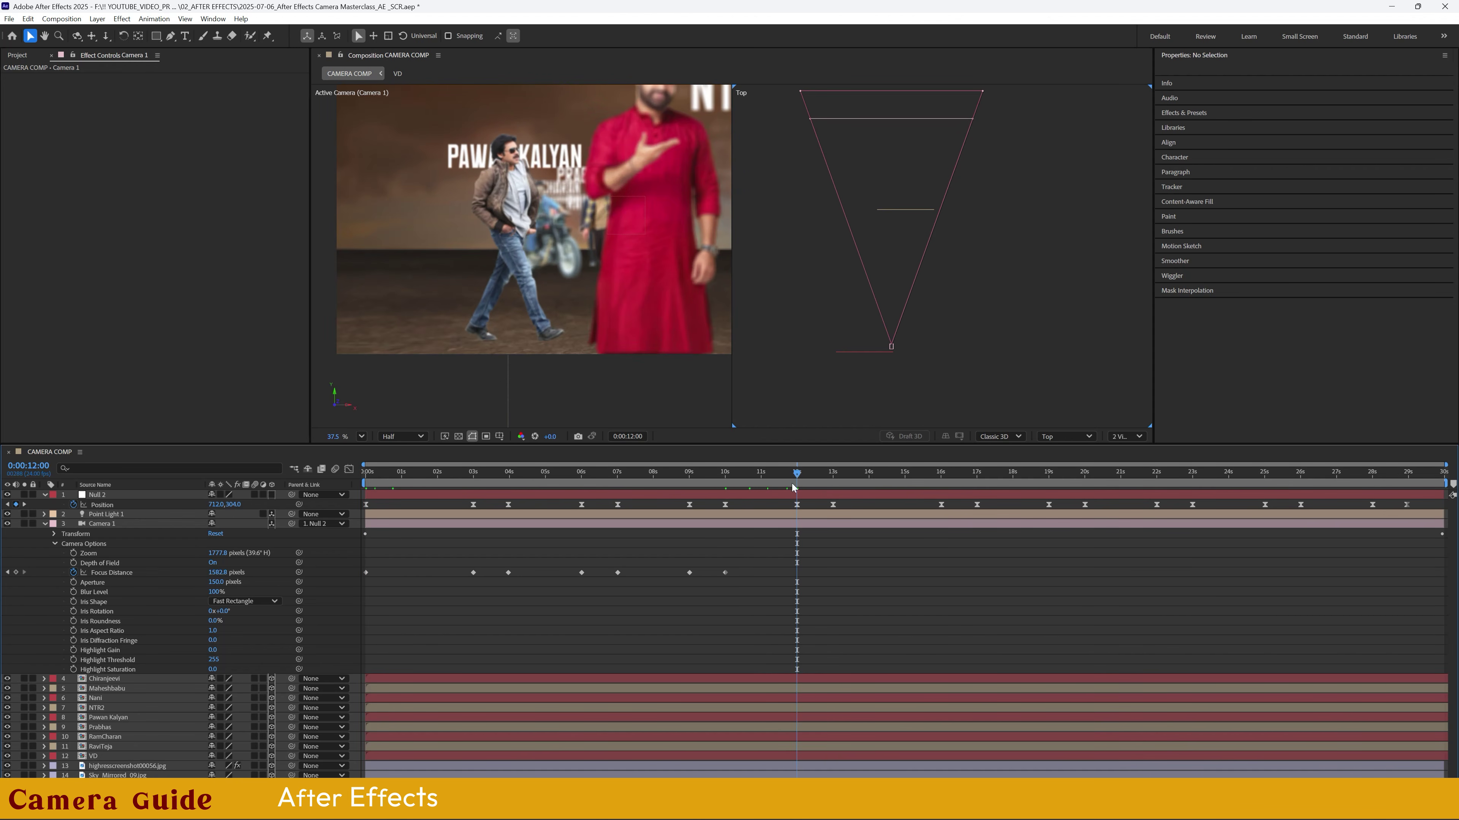
{"action": "left_click_drag", "start_coordinate": [216, 577], "coordinate": [158, 575]}
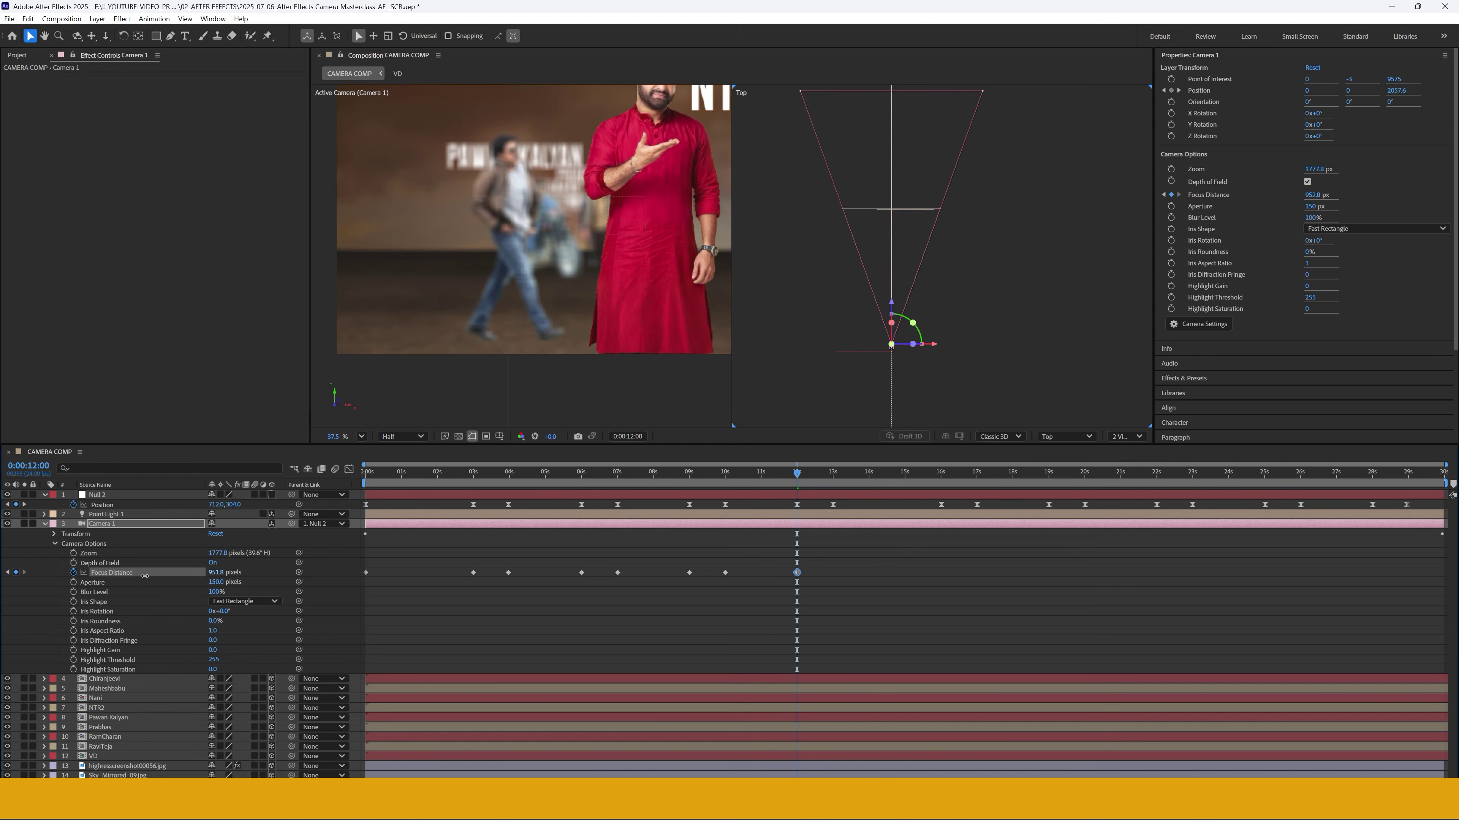
{"action": "left_click_drag", "start_coordinate": [791, 476], "coordinate": [834, 472]}
{"action": "left_click_drag", "start_coordinate": [217, 575], "coordinate": [464, 570]}
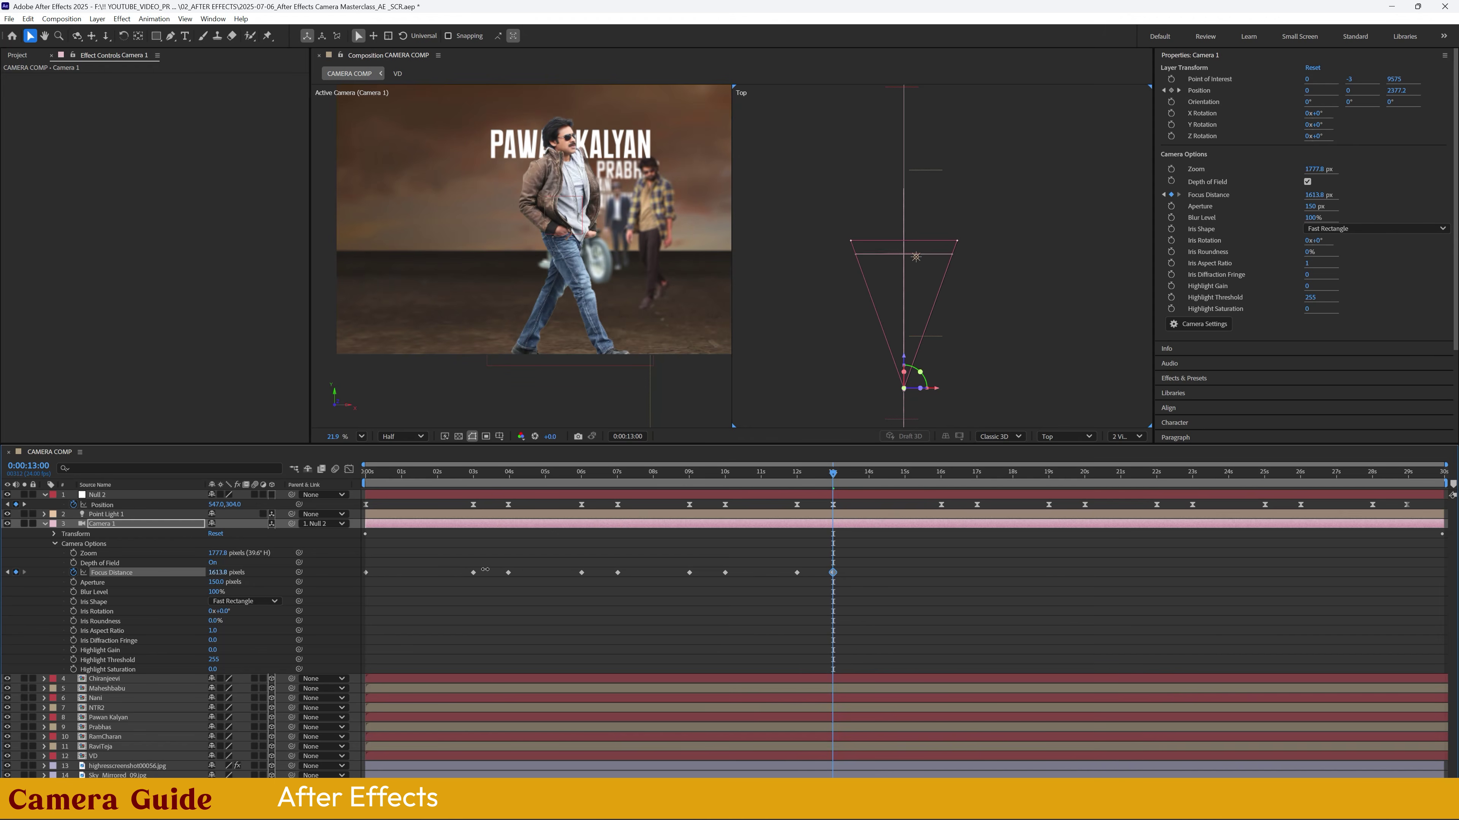
- Keyframe the Focus Distance at 673.8 pixels at 0:00:16:00 and at about 1340 pixels at 0:00:17:00
{"action": "key", "text": "k"}
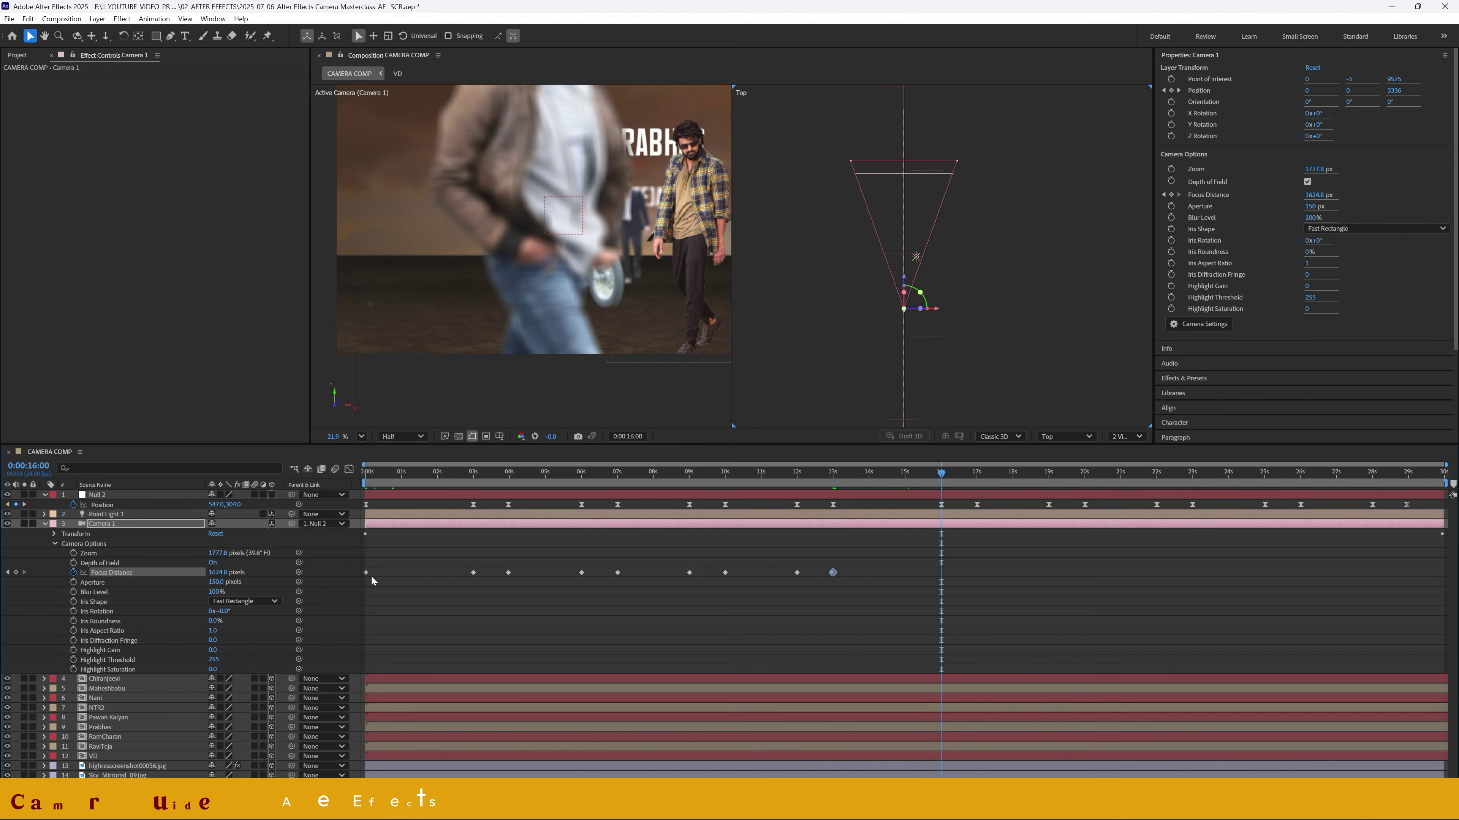
{"action": "left_click_drag", "start_coordinate": [218, 573], "coordinate": [4, 652]}
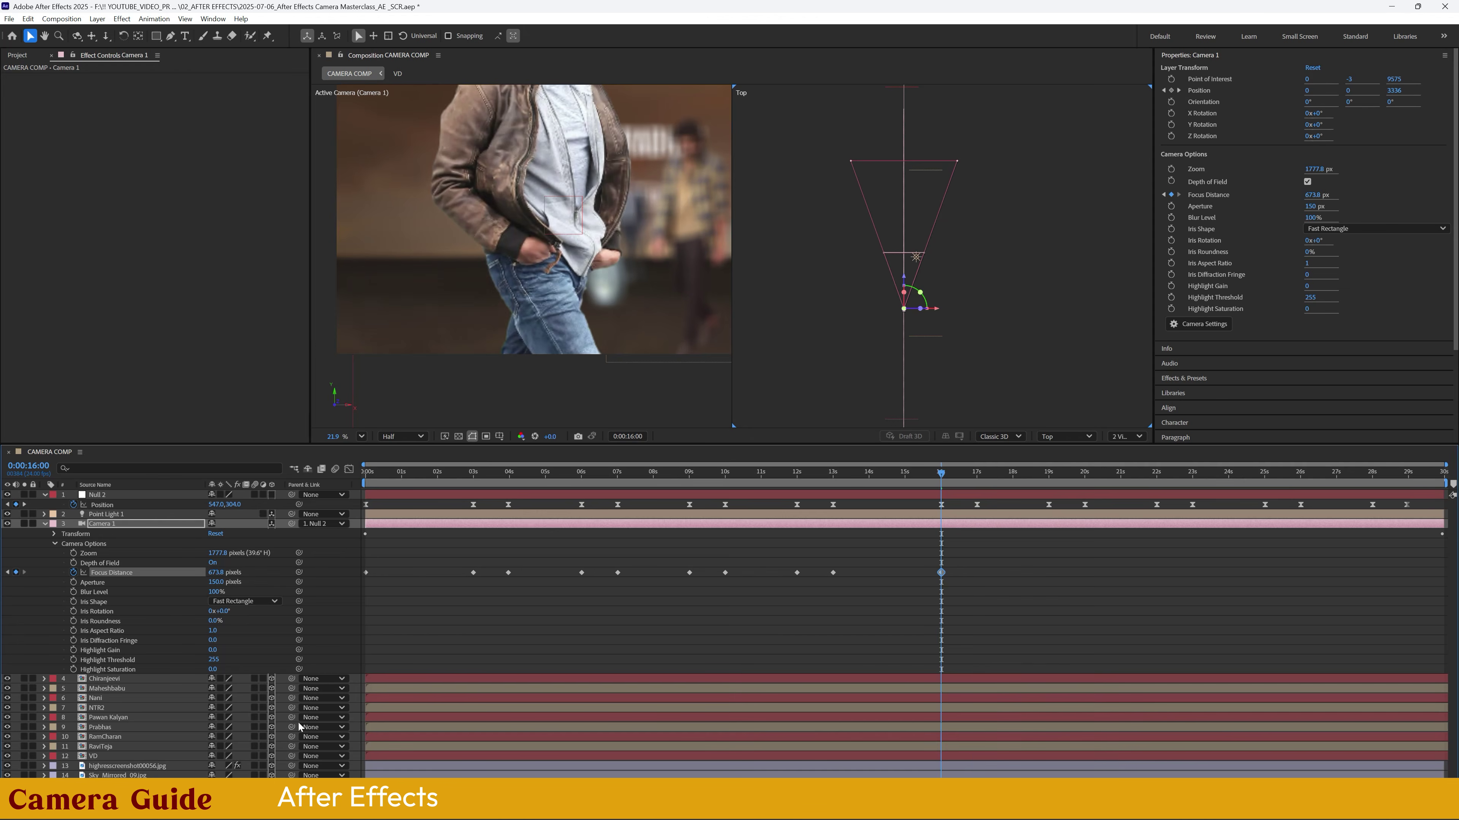
{"action": "left_click_drag", "start_coordinate": [941, 475], "coordinate": [977, 476]}
{"action": "left_click_drag", "start_coordinate": [217, 574], "coordinate": [608, 584]}
- Keyframe the Focus Distance at 715.8 pixels at 0:00:19:00 and at 1379.8 pixels at 0:00:20:00
{"action": "left_click_drag", "start_coordinate": [977, 475], "coordinate": [1046, 487]}
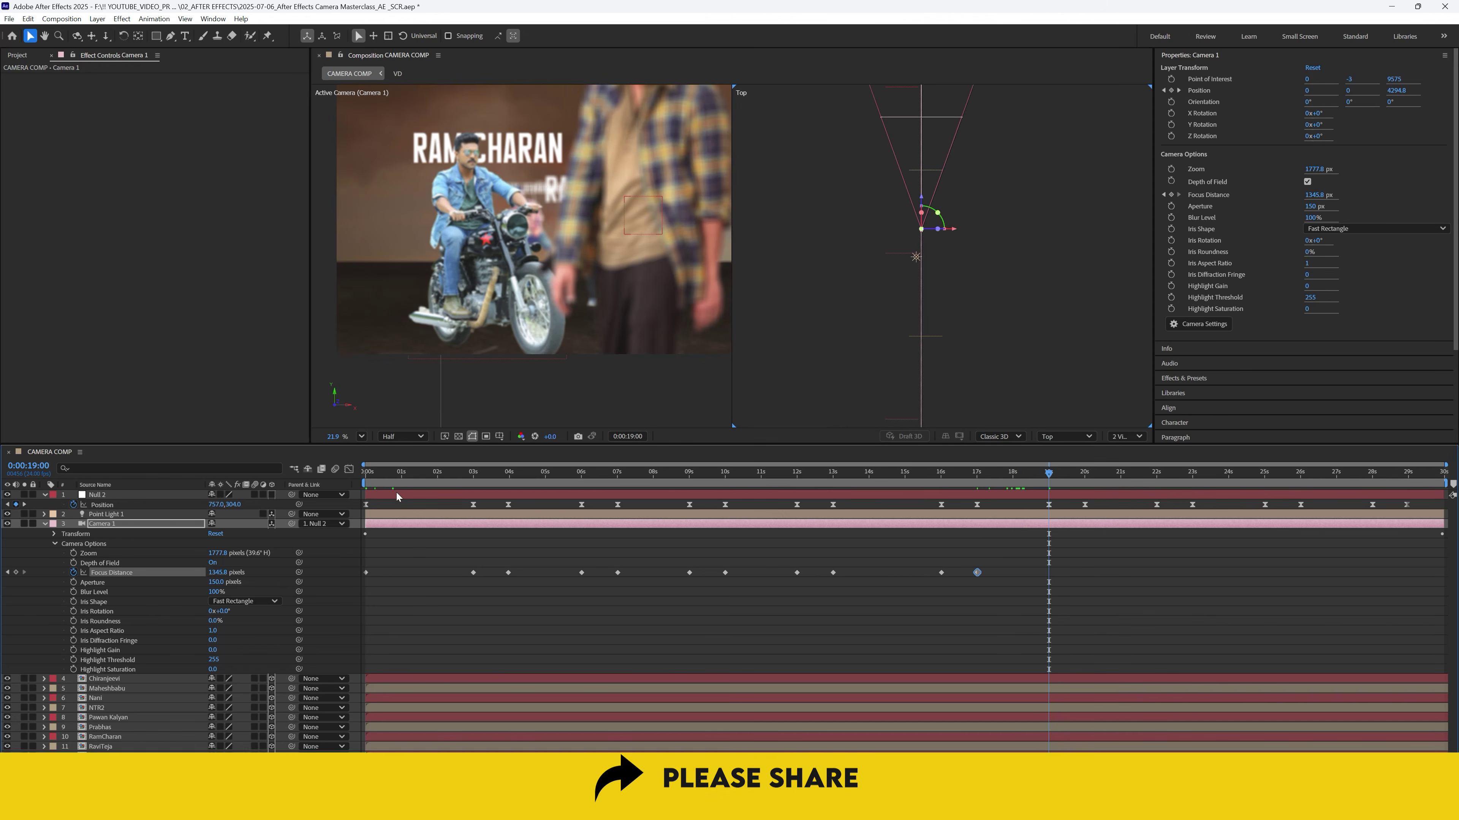
{"action": "left_click_drag", "start_coordinate": [217, 572], "coordinate": [5, 678]}
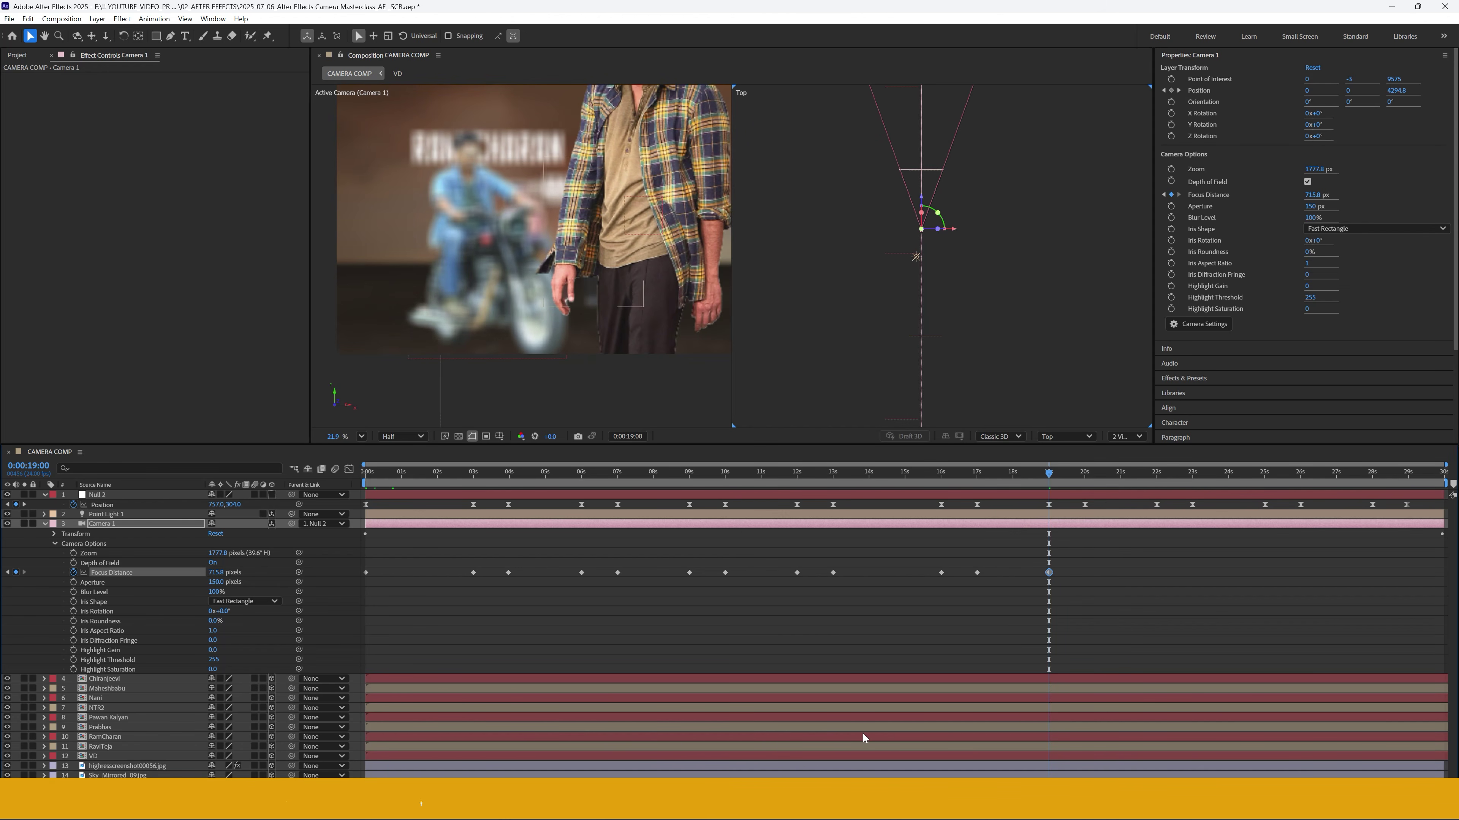
{"action": "left_click", "coordinate": [1085, 483]}
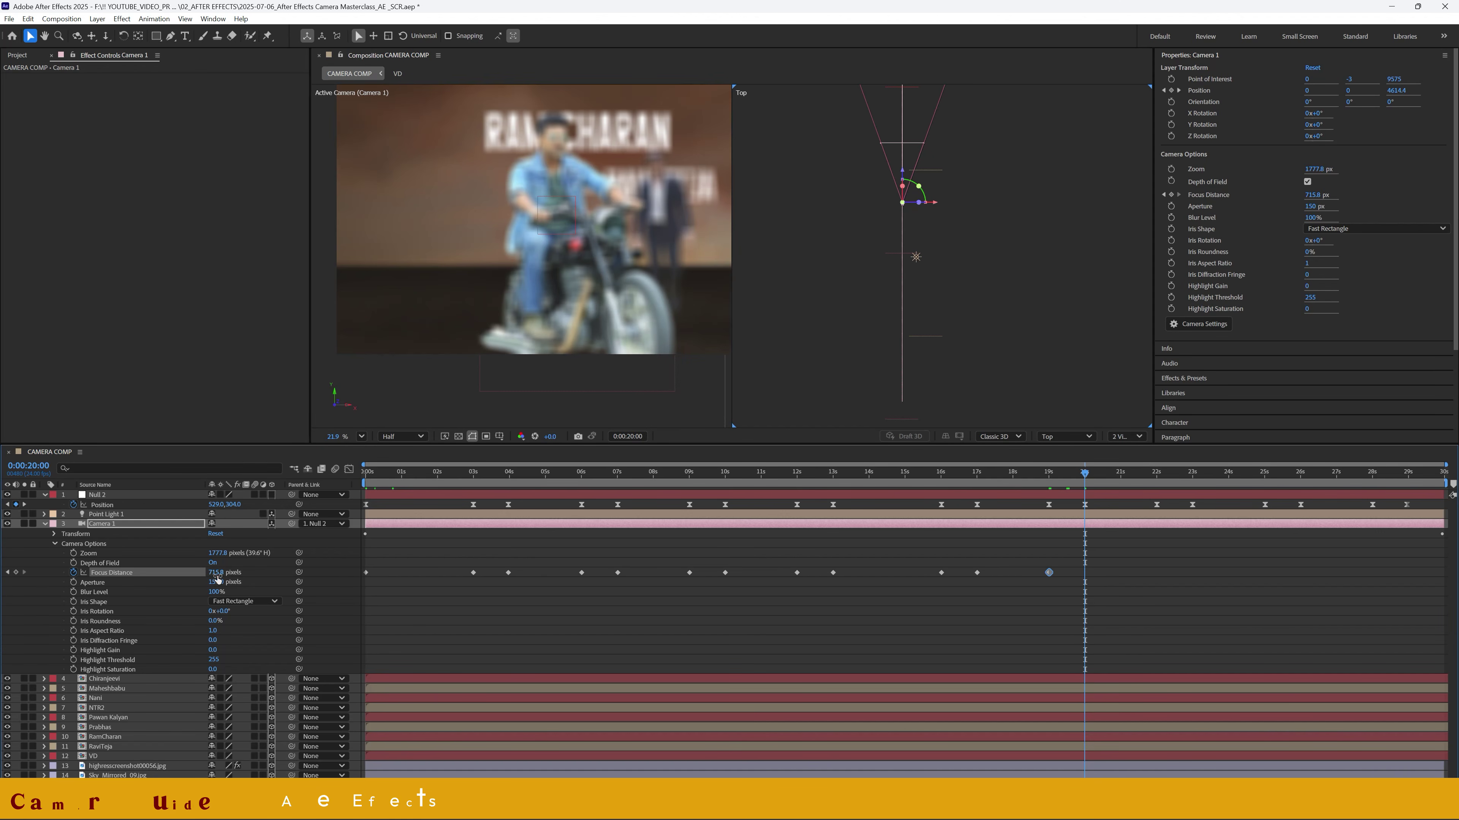
{"action": "left_click_drag", "start_coordinate": [224, 573], "coordinate": [586, 567]}
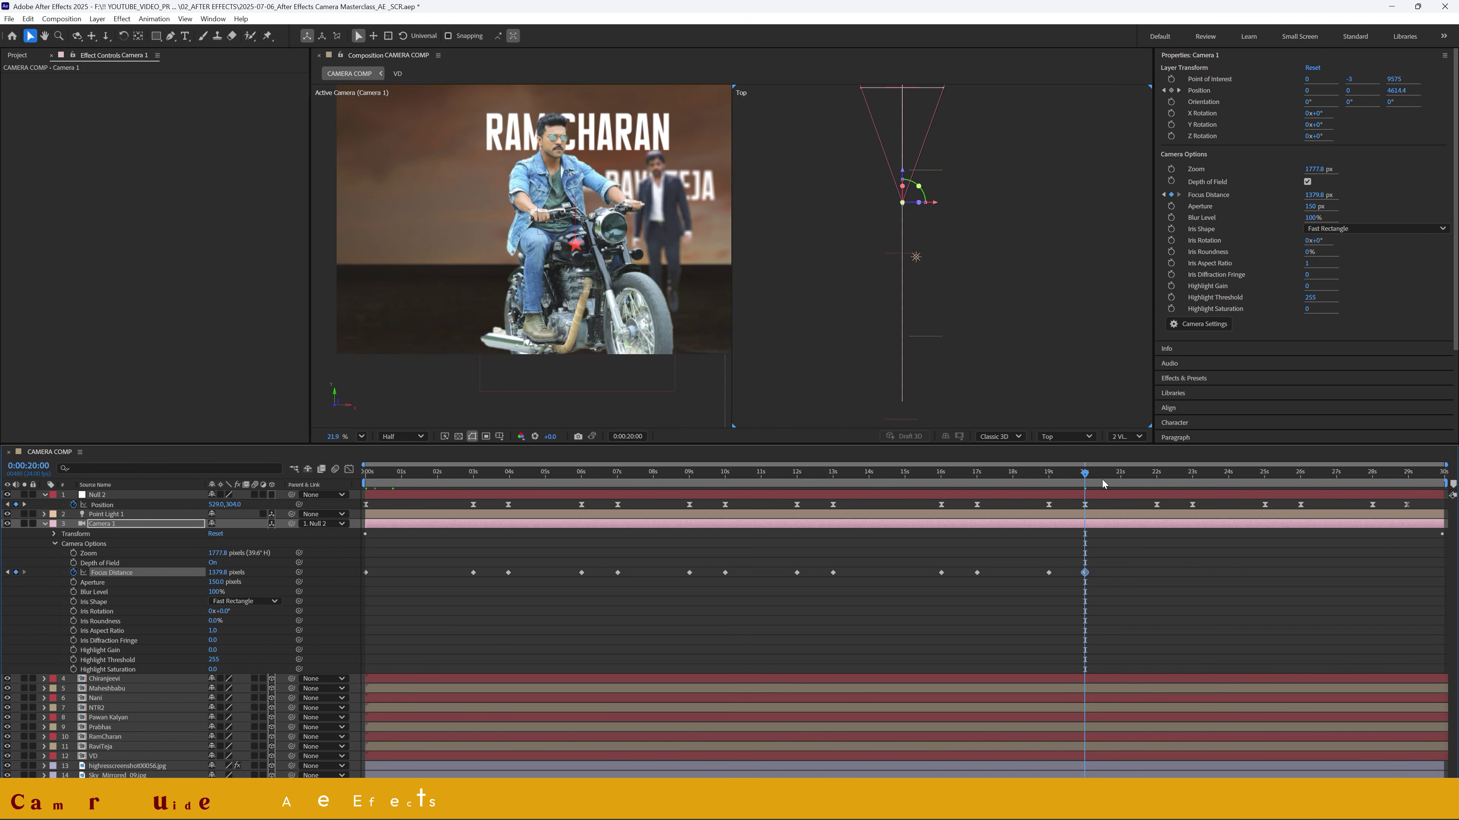
- Add Focus Distance keyframes at 0:00:22:00 and 0:00:23:00, setting the one at 0:00:23:00 to 1428.8 pixels
{"action": "left_click_drag", "start_coordinate": [1103, 484], "coordinate": [1155, 488]}
{"action": "left_click_drag", "start_coordinate": [218, 572], "coordinate": [318, 563]}
{"action": "left_click_drag", "start_coordinate": [1182, 479], "coordinate": [1192, 480]}
{"action": "left_click_drag", "start_coordinate": [215, 573], "coordinate": [585, 551]}
- Add Focus Distance keyframes at 0:00:25:00 and 0:00:26:00, setting the one at 0:00:26:00 to 1475.8 pixels
{"action": "key", "text": "k"}
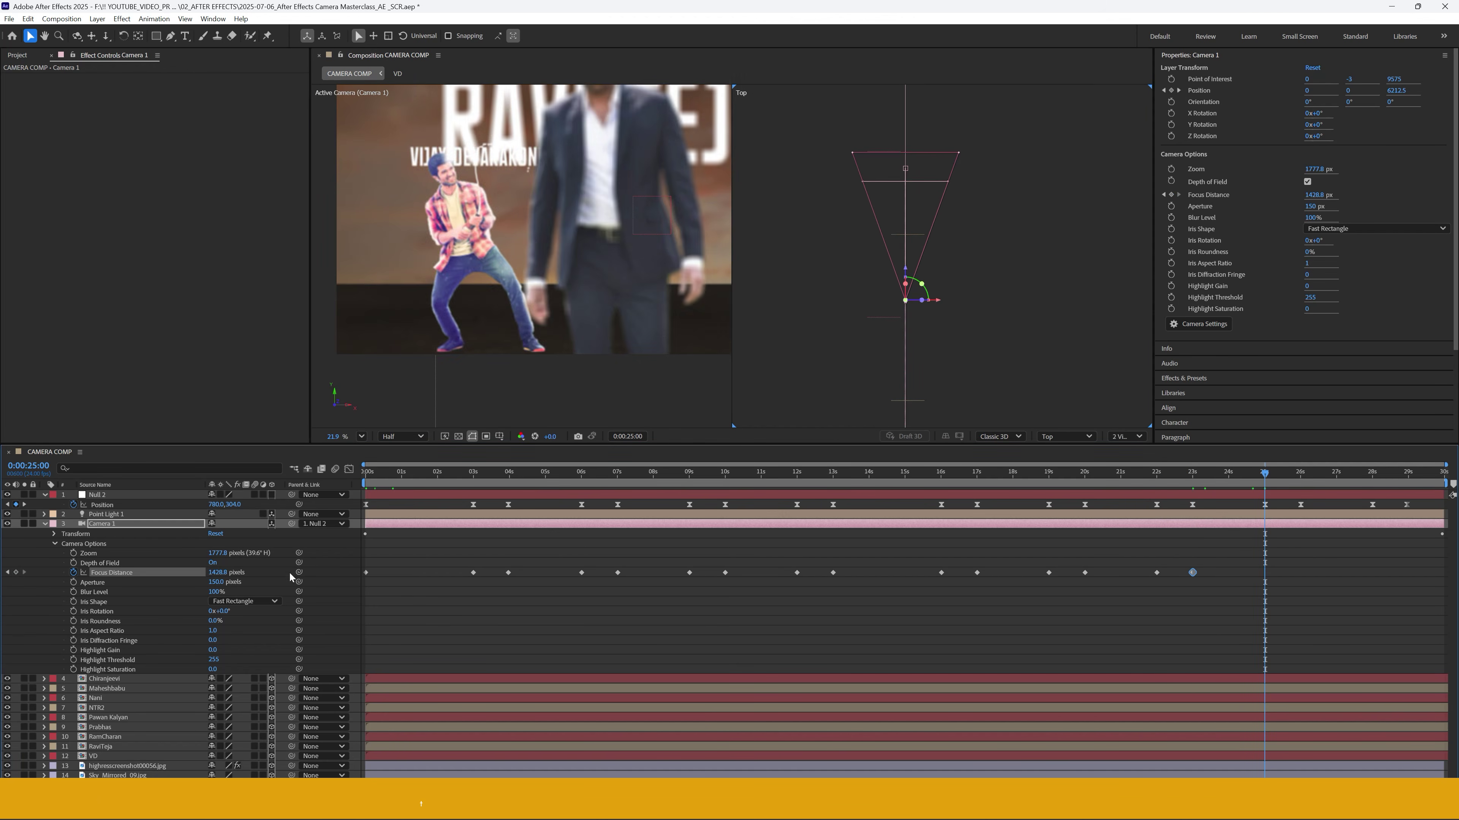
{"action": "left_click_drag", "start_coordinate": [218, 572], "coordinate": [42, 550]}
{"action": "key", "text": "k"}
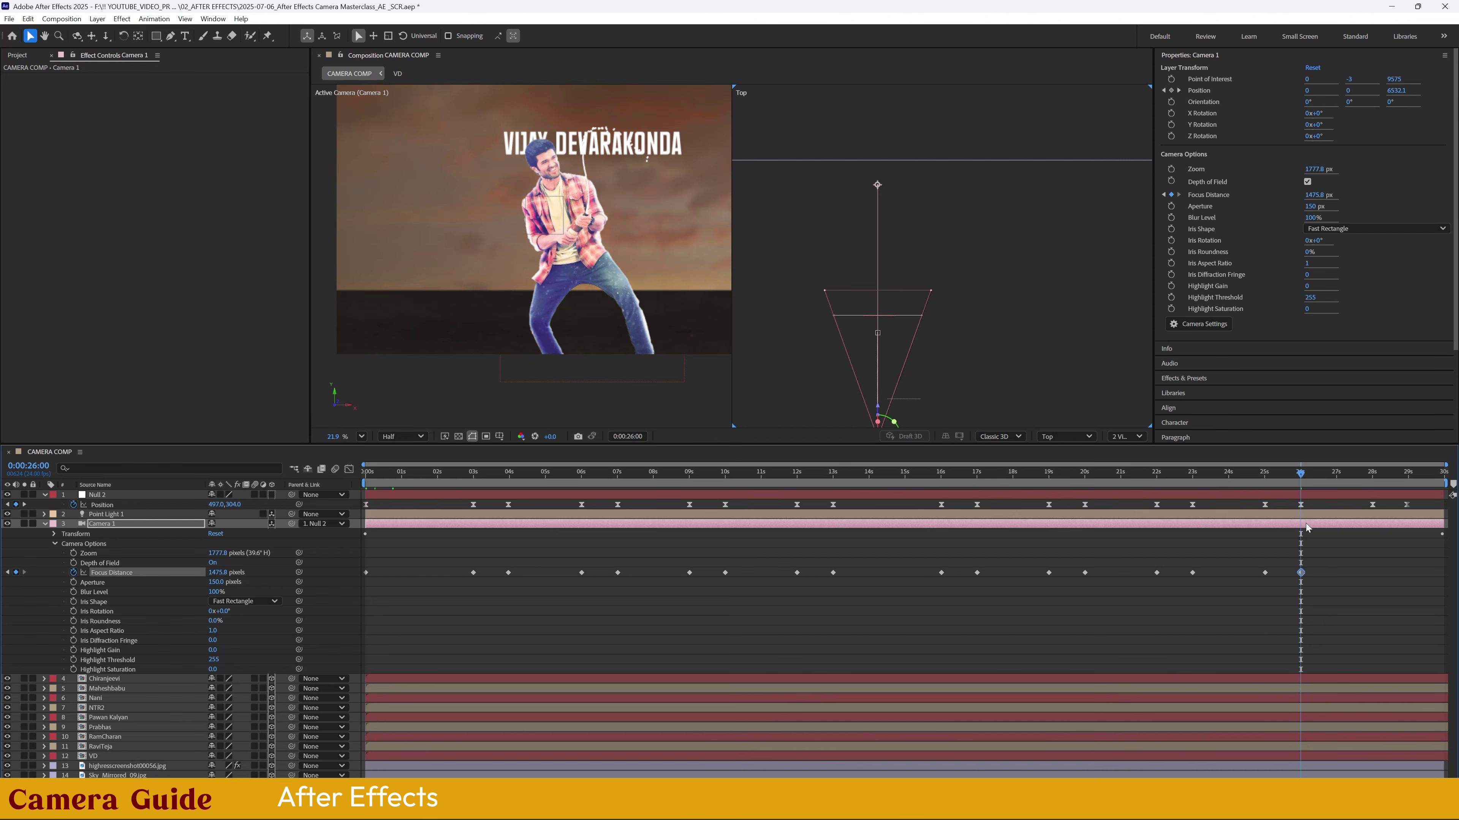
- Keyframe the Focus Distance at 833.8 pixels at 0:00:27:23 and play on towards the end of the composition
{"action": "left_click_drag", "start_coordinate": [1303, 476], "coordinate": [1373, 485]}
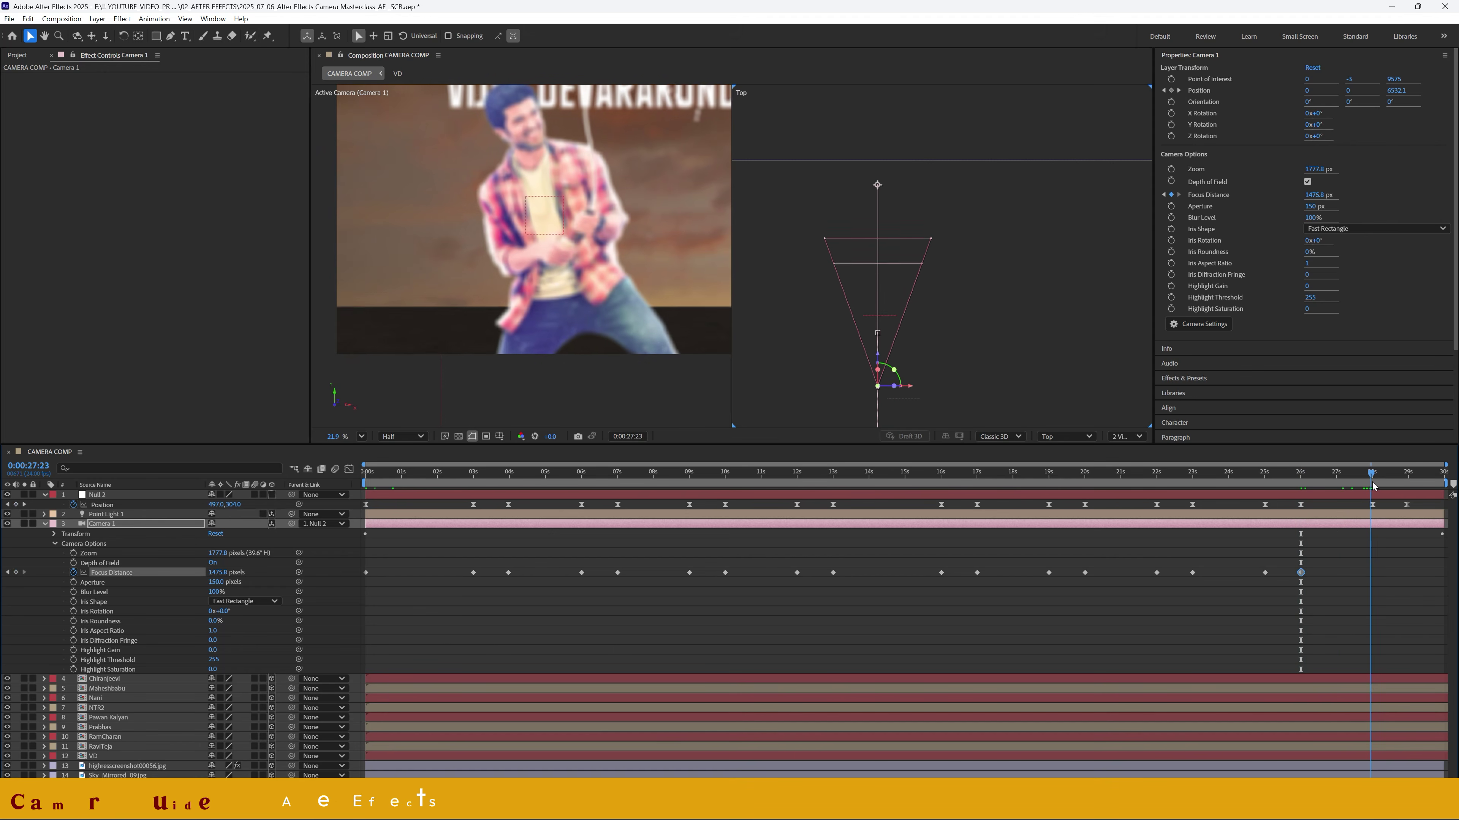
{"action": "left_click_drag", "start_coordinate": [221, 573], "coordinate": [115, 582]}
{"action": "key", "text": "space"}
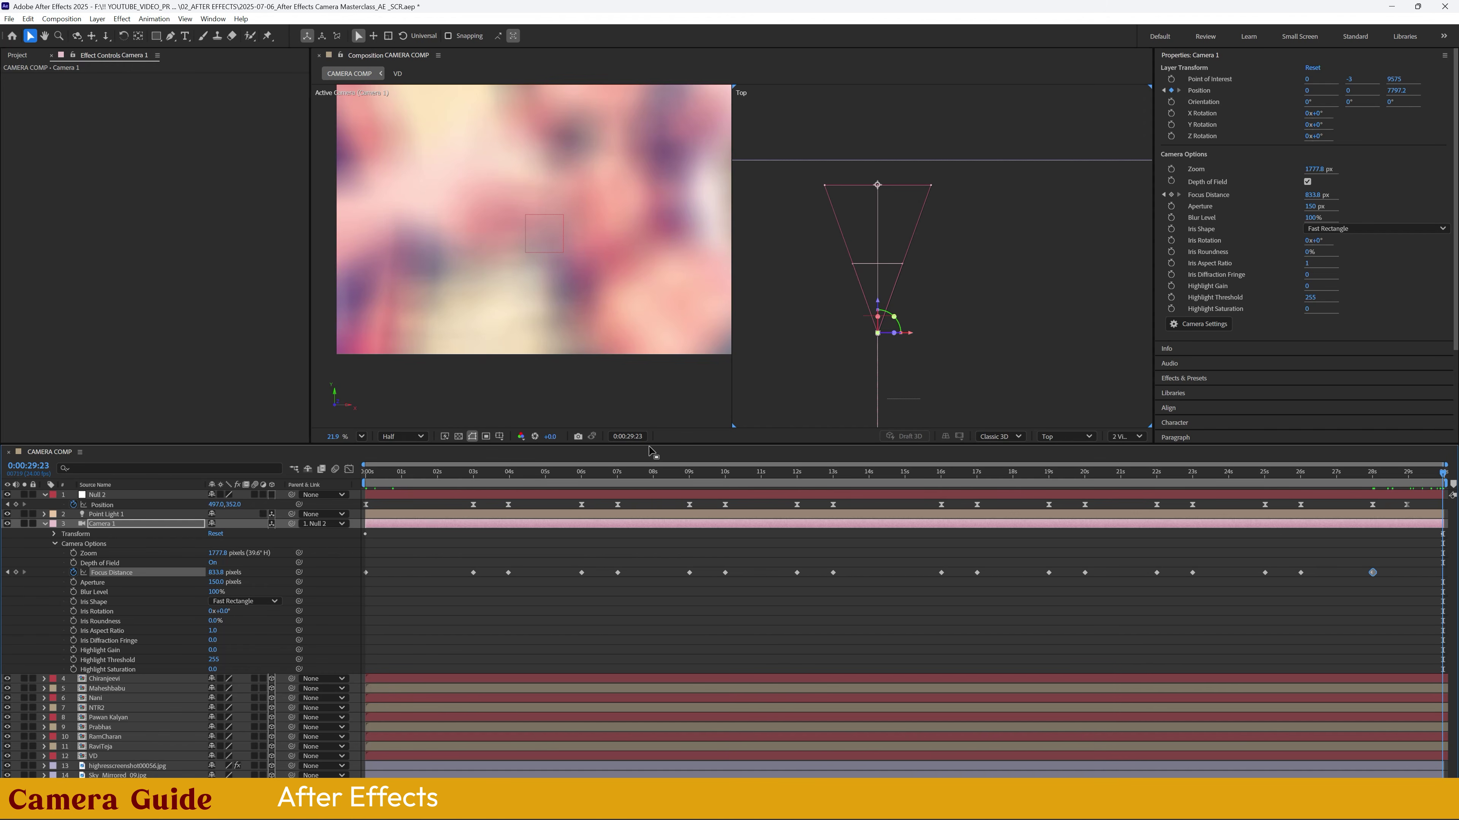
- Collapse Camera 1's properties and move the camera forward past the last character to Z about 8090 at 0:00:29:23 in the Top view
{"action": "left_click", "coordinate": [46, 523]}
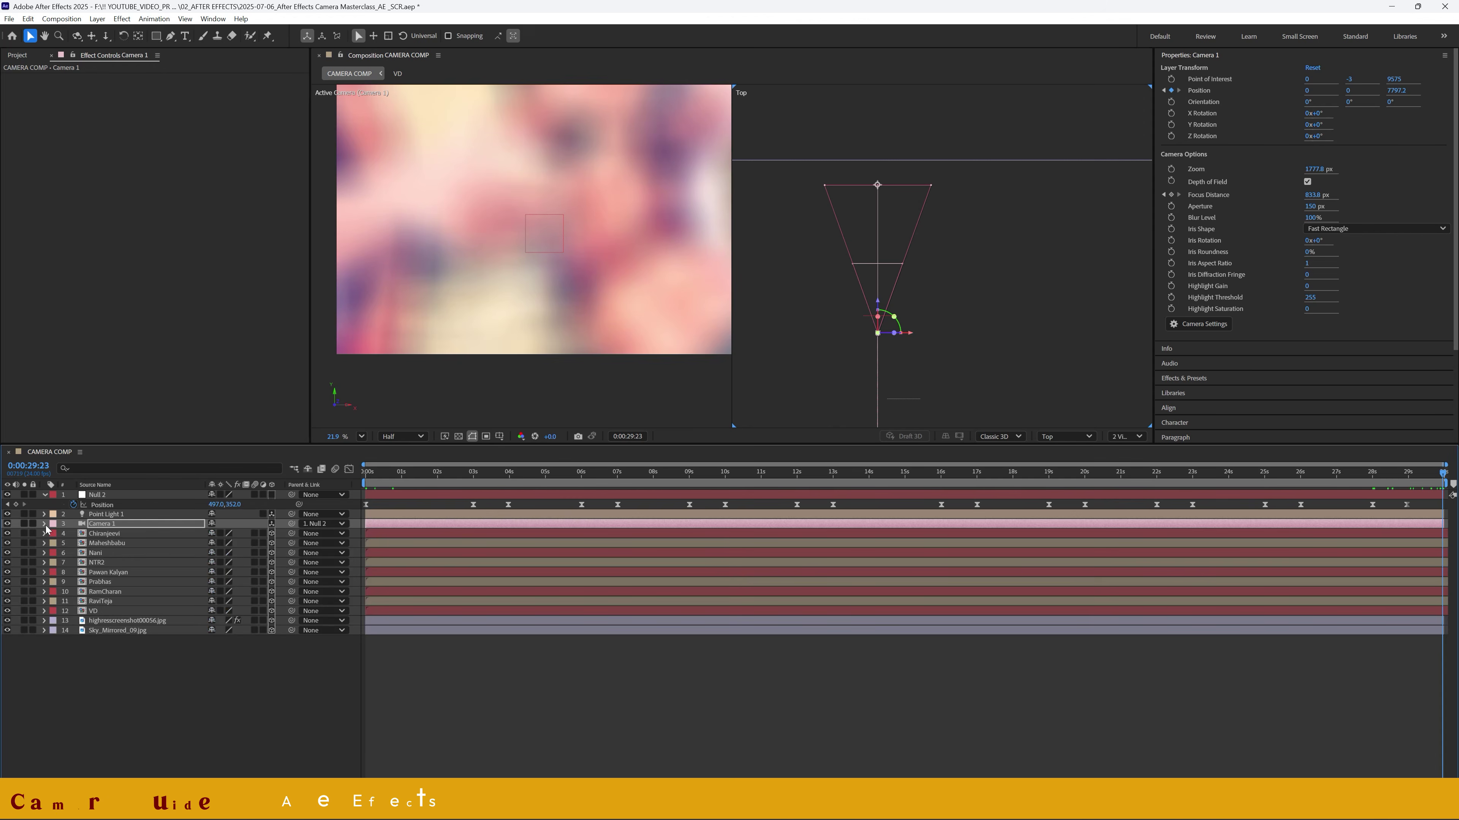
{"action": "scroll", "coordinate": [645, 305], "scroll_direction": "down", "scroll_amount": 3}
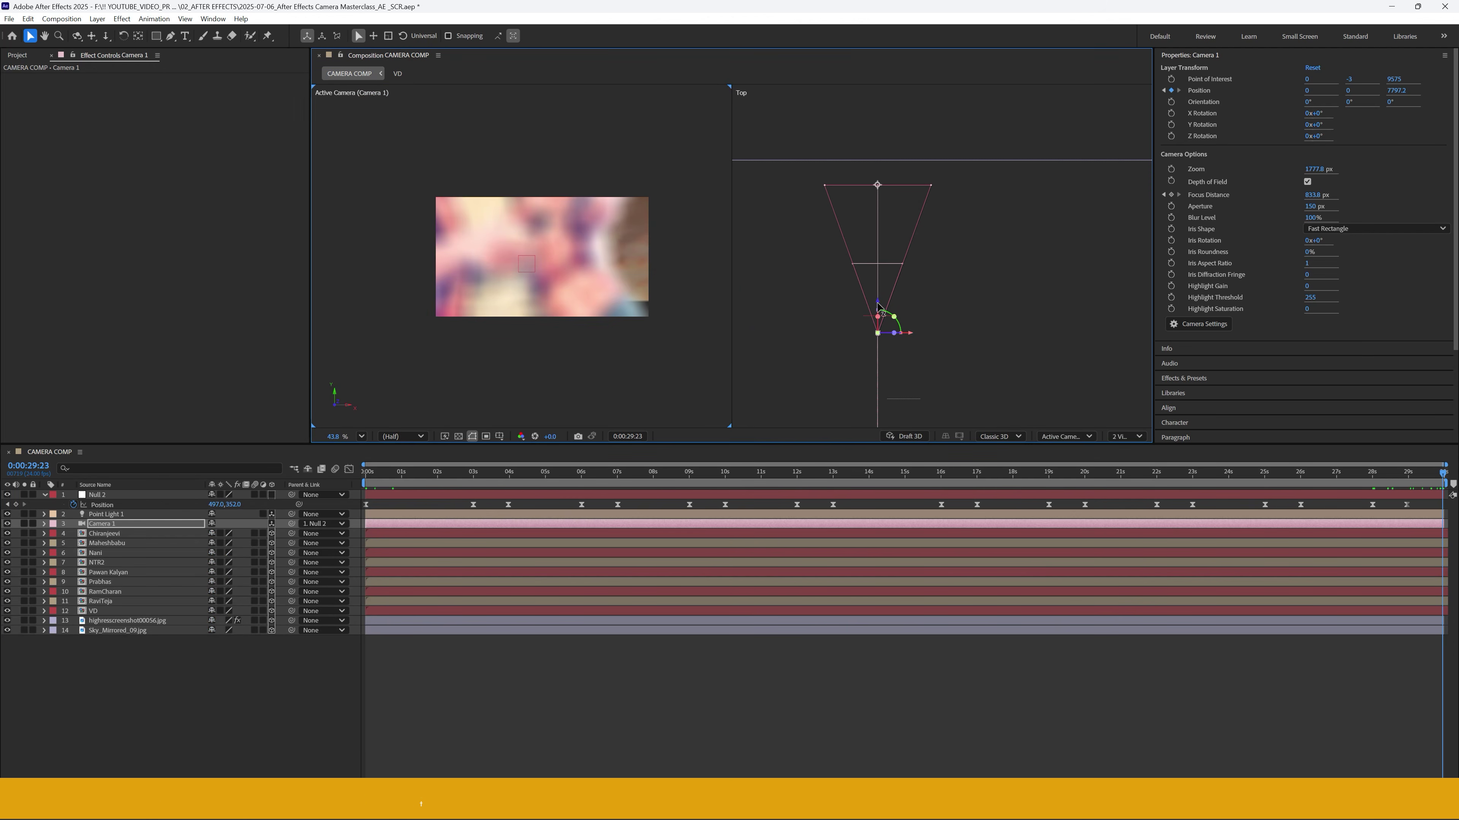
{"action": "left_click_drag", "start_coordinate": [879, 306], "coordinate": [879, 280]}
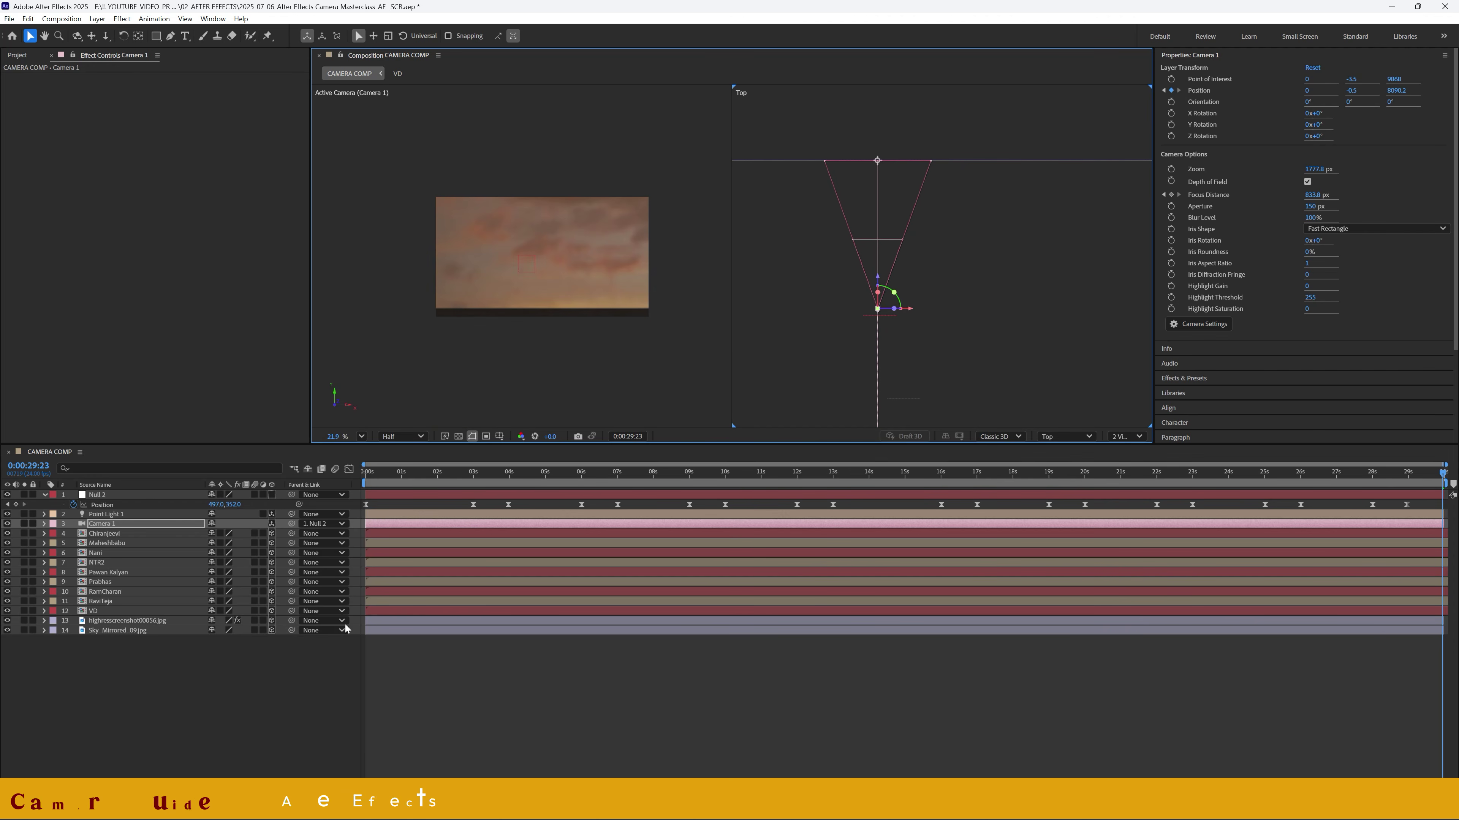
- Add the Car (5).png image as the top layer of CAMERA COMP and make it a 3D layer
{"action": "left_click", "coordinate": [292, 692]}
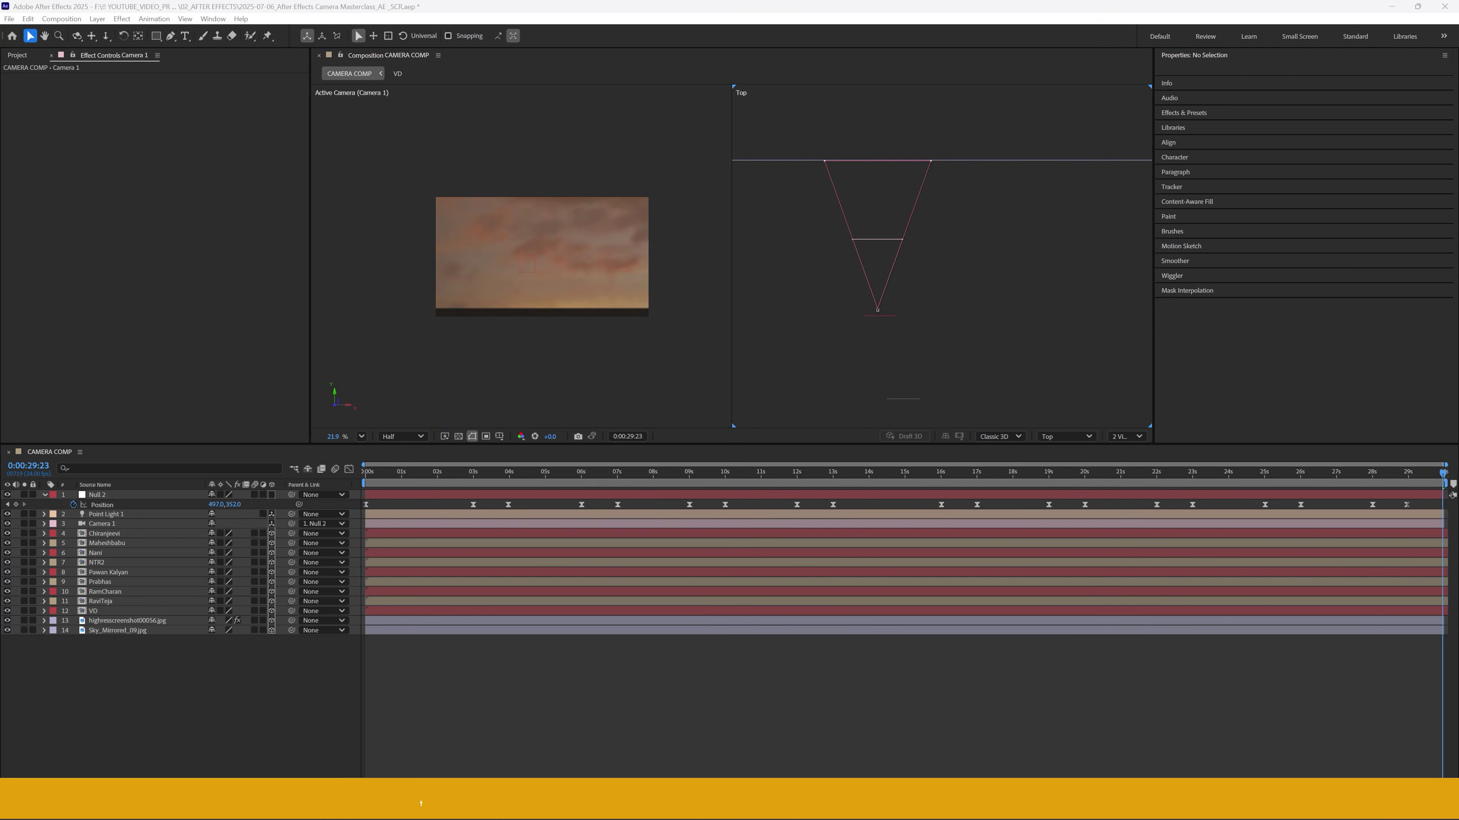
{"action": "left_click_drag", "start_coordinate": [1458, 471], "coordinate": [133, 670]}
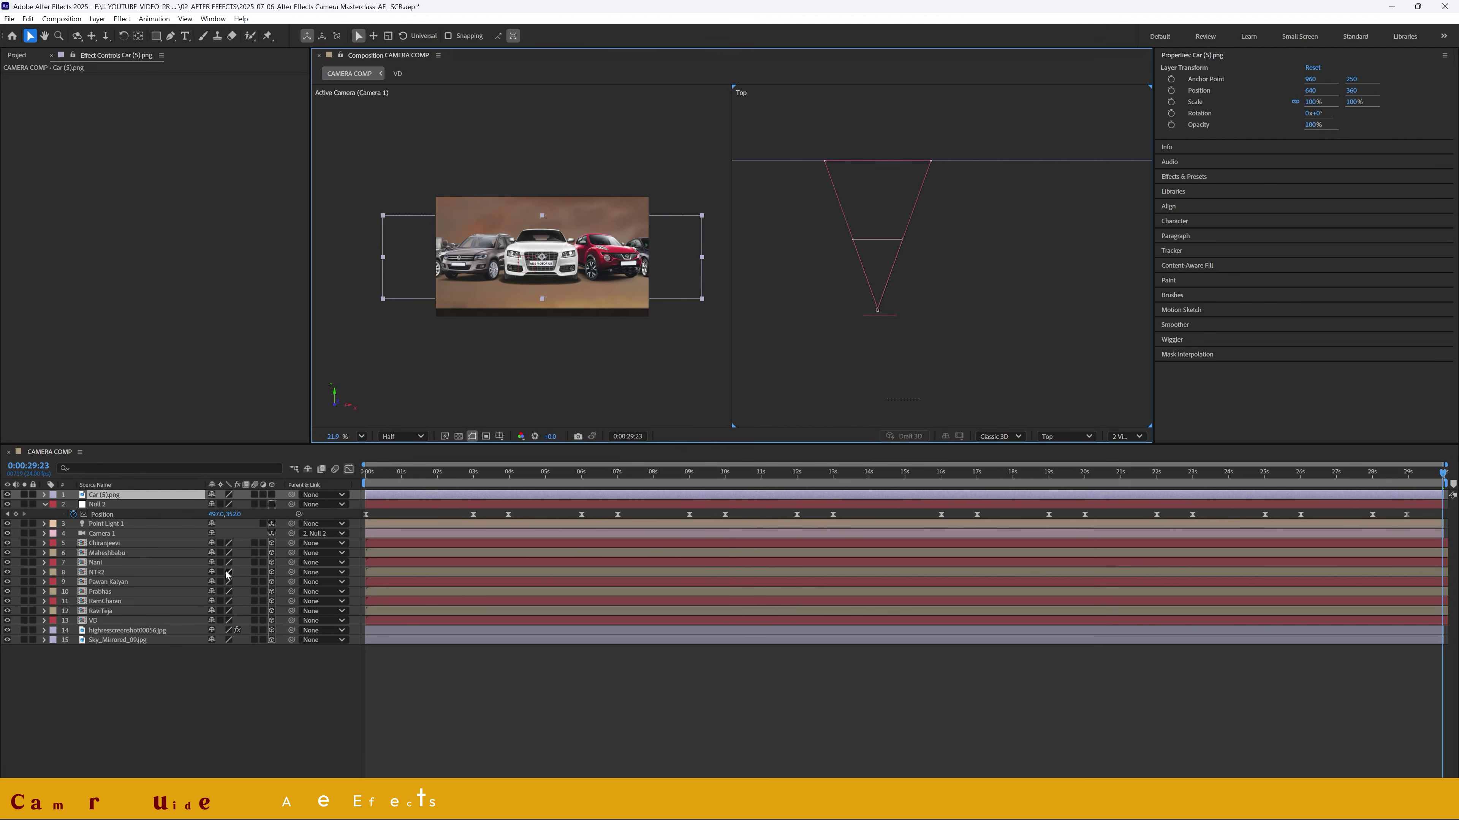
{"action": "left_click", "coordinate": [271, 496]}
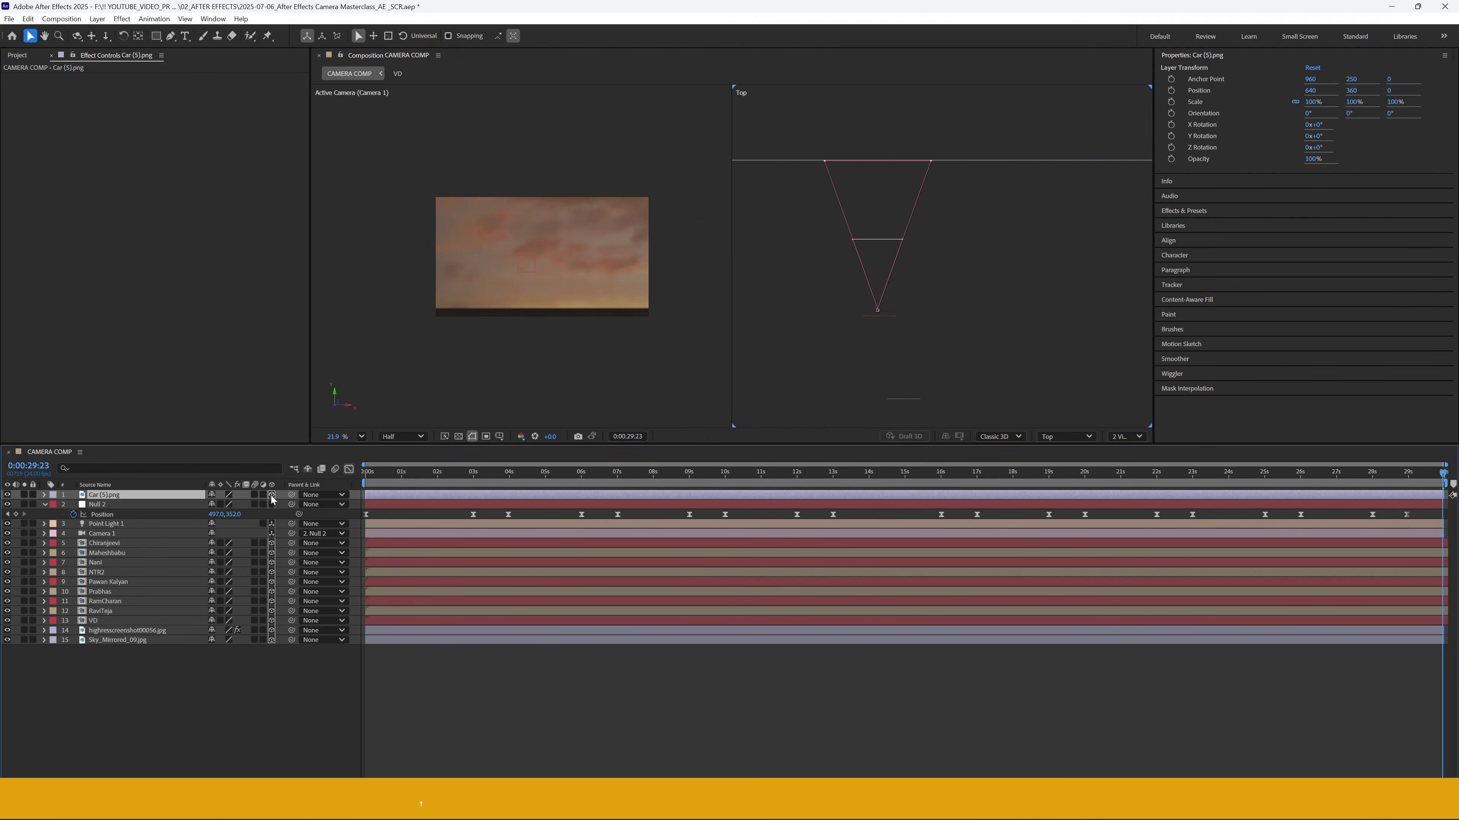
- Move the car image back in front of the sky to Z about 9607 and lower it to Y about 500.8
{"action": "scroll", "coordinate": [870, 352], "scroll_direction": "down", "scroll_amount": 5}
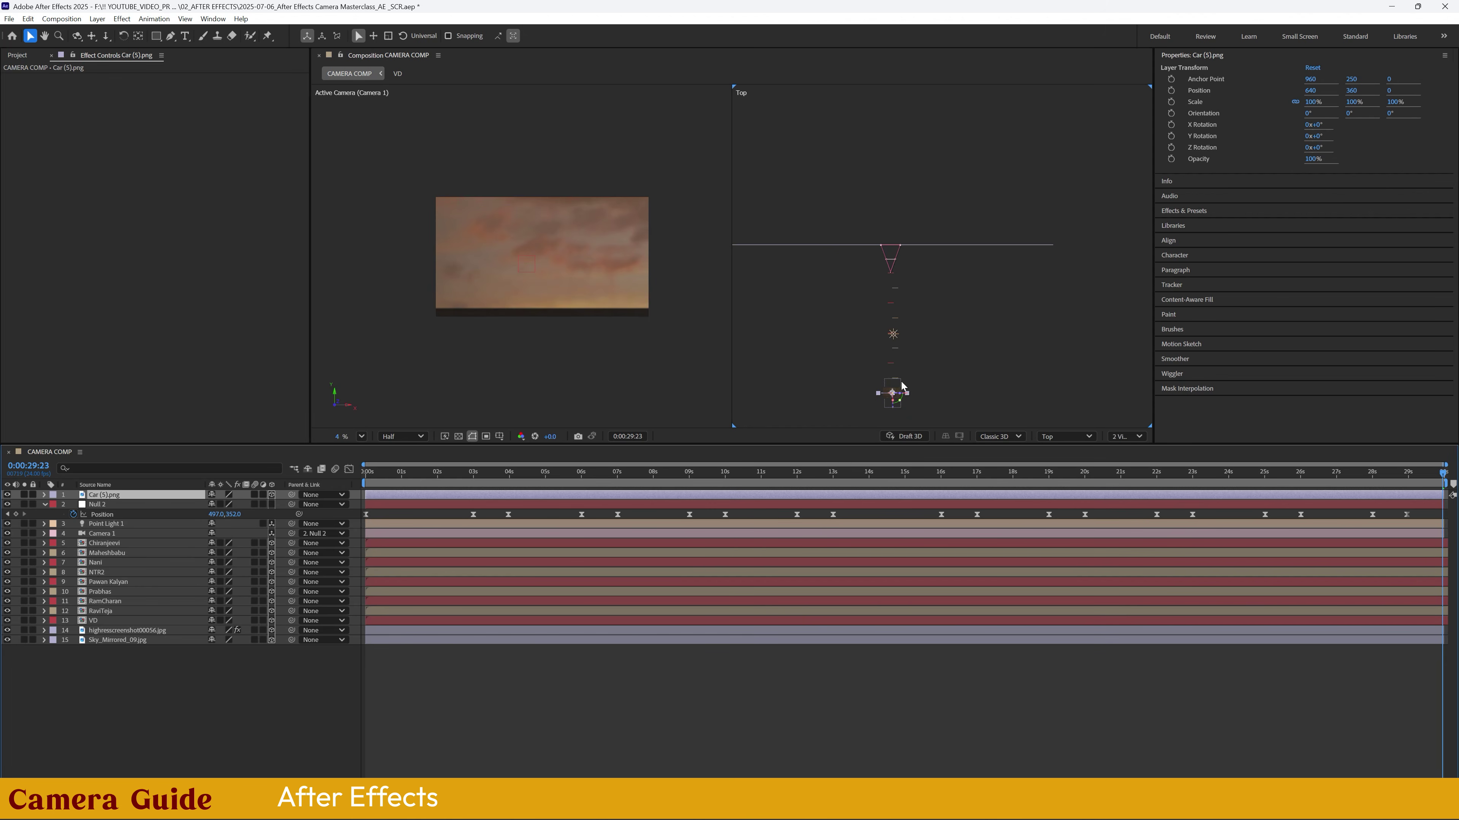
{"action": "left_click_drag", "start_coordinate": [894, 413], "coordinate": [903, 265]}
{"action": "left_click_drag", "start_coordinate": [570, 215], "coordinate": [569, 245]}
{"action": "scroll", "coordinate": [915, 301], "scroll_direction": "up", "scroll_amount": 4}
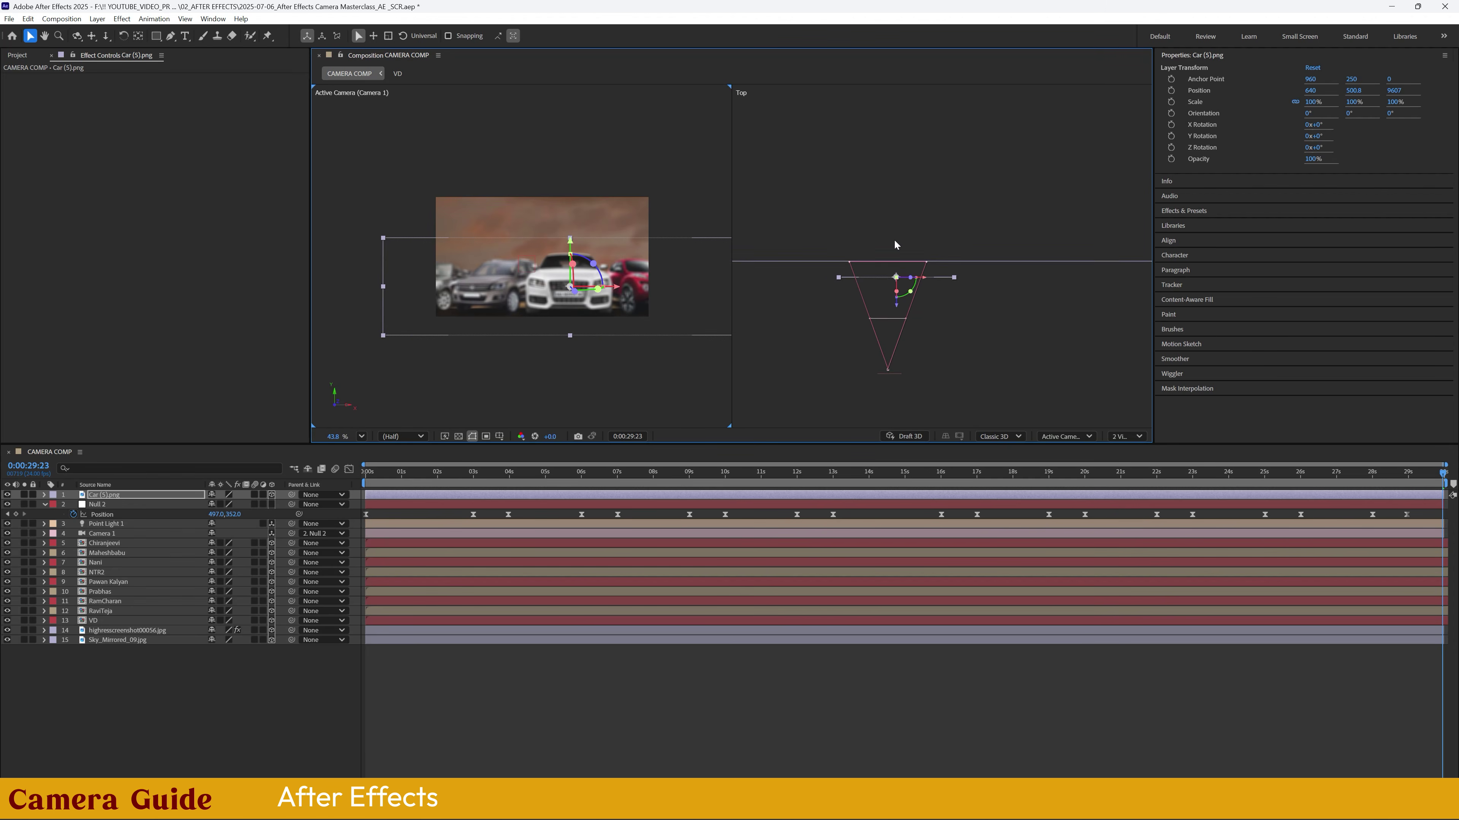
- Keyframe Null 2's Position at 629, 352 at 0:00:29:23 so the cars are centred in the camera view
{"action": "left_click", "coordinate": [1407, 472]}
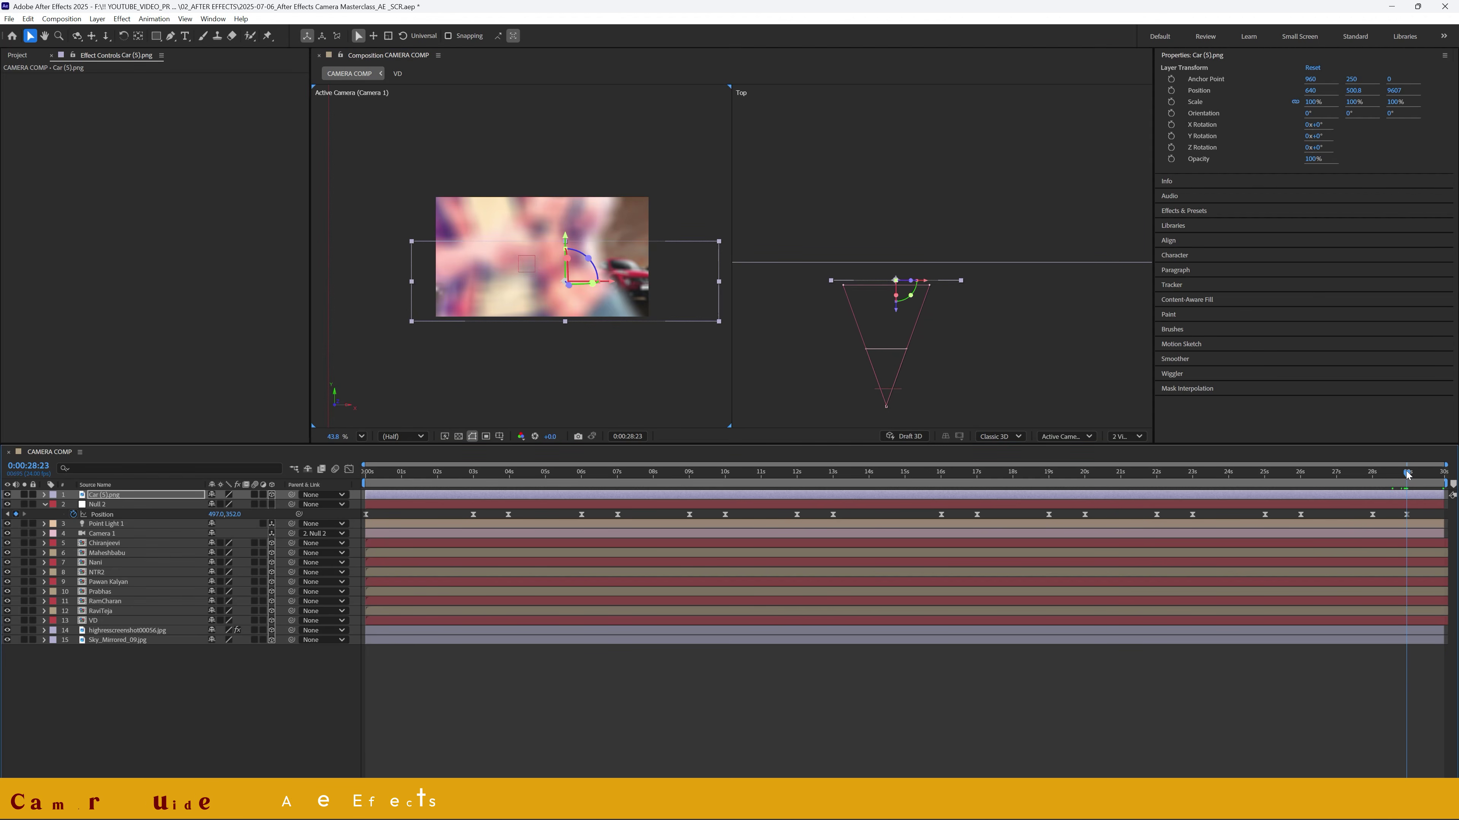
{"action": "left_click_drag", "start_coordinate": [1407, 473], "coordinate": [1454, 472]}
{"action": "left_click_drag", "start_coordinate": [216, 514], "coordinate": [269, 514]}
{"action": "left_click", "coordinate": [45, 504]}
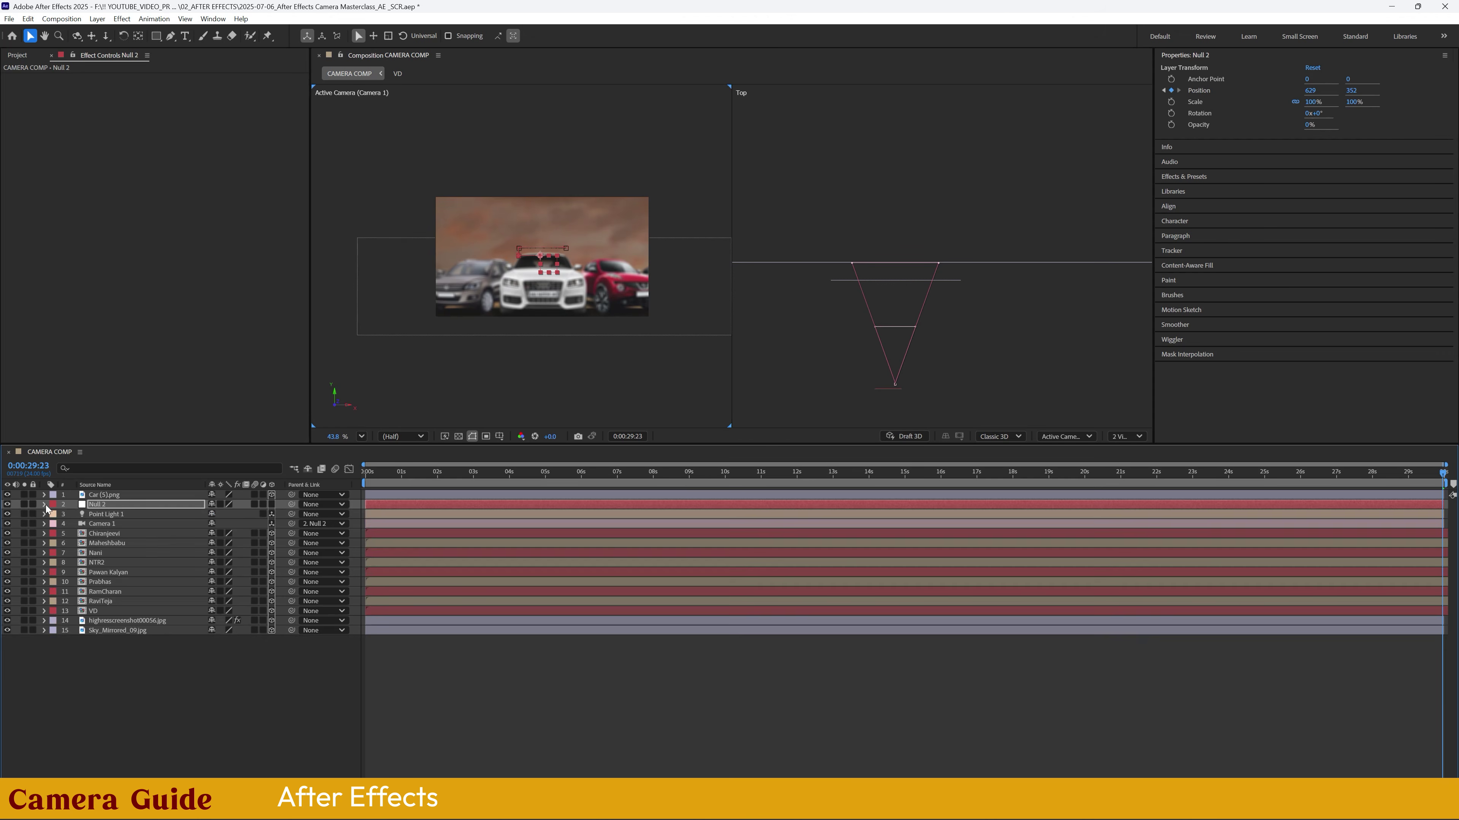
{"action": "left_click", "coordinate": [45, 505]}
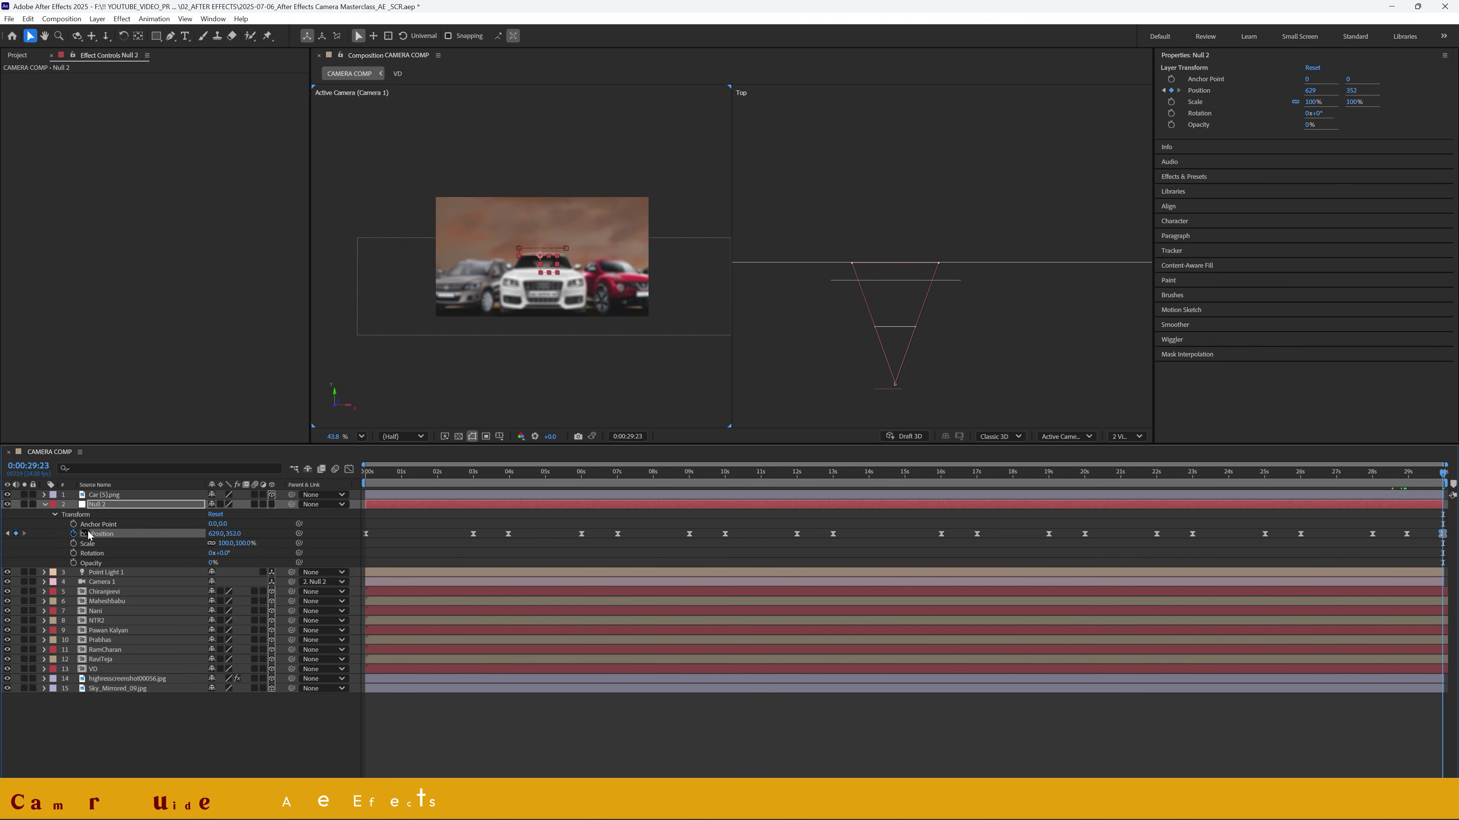
- Keyframe Camera 1's Focus Distance at 1522.8 pixels at 0:00:29:23 and collapse the Null 2 and Camera 1 layers
{"action": "left_click", "coordinate": [99, 582]}
{"action": "key", "text": "a"}
{"action": "key", "text": "a"}
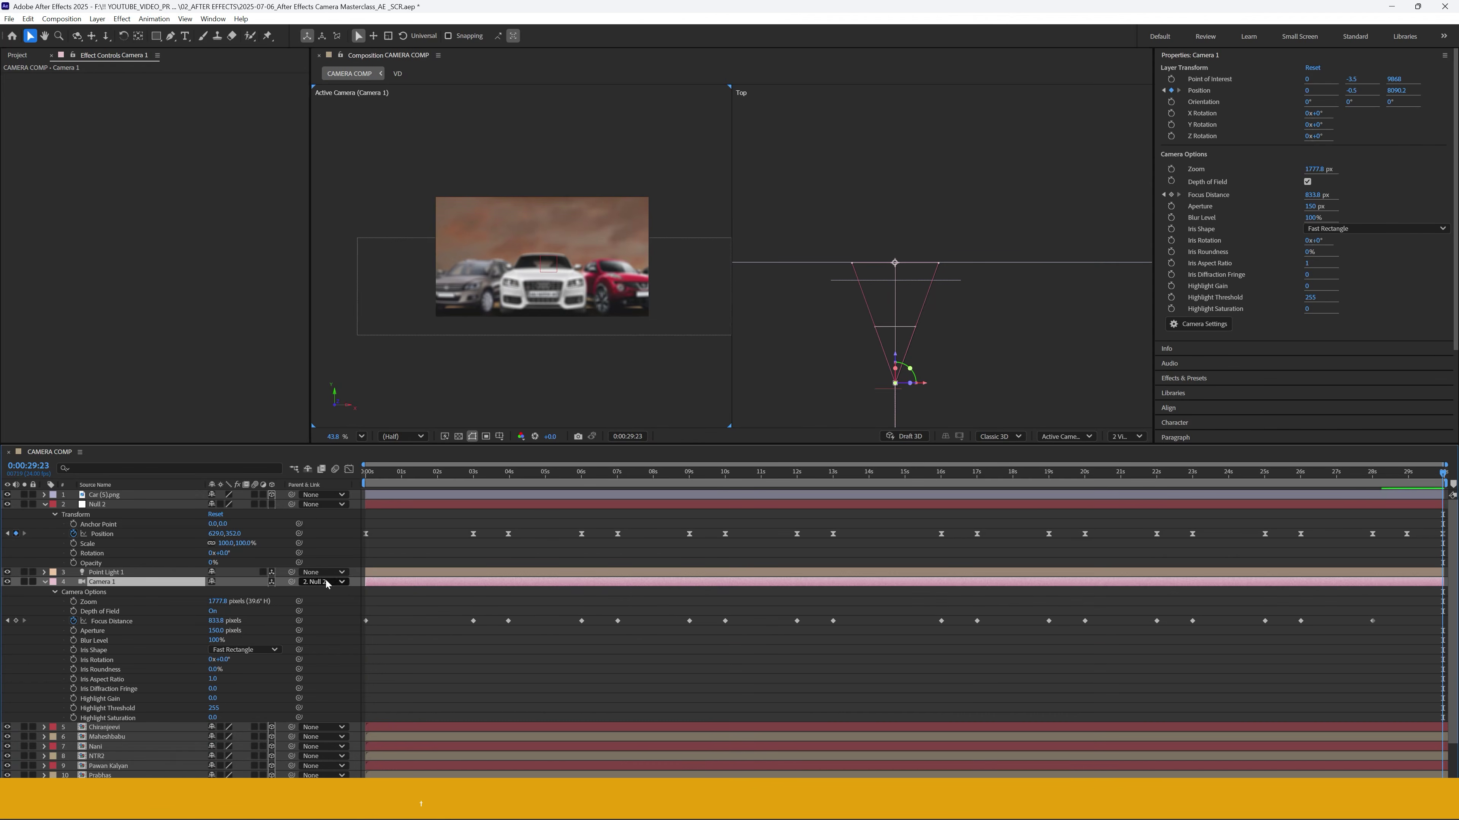
{"action": "left_click_drag", "start_coordinate": [219, 621], "coordinate": [442, 617]}
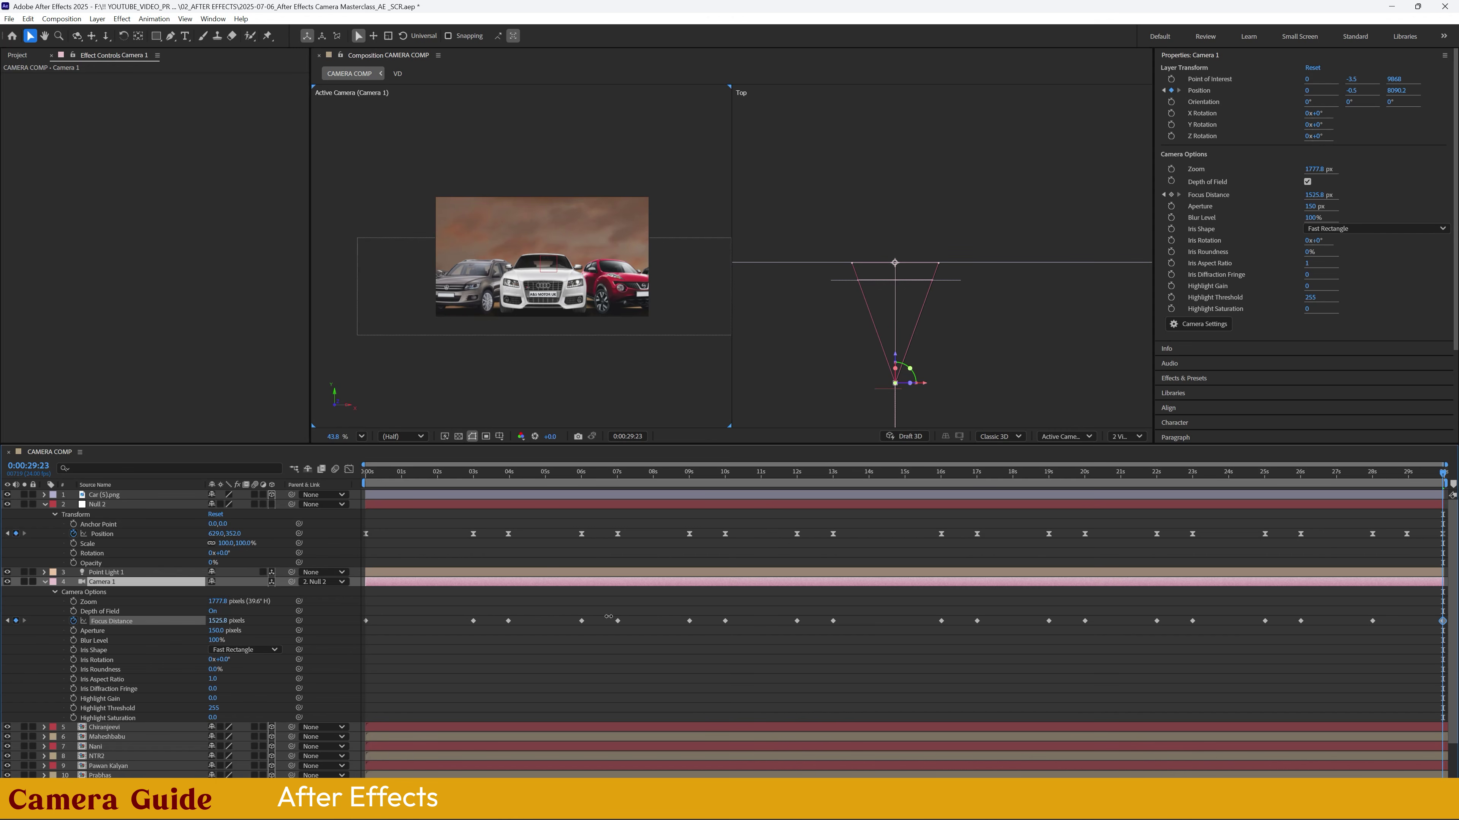
{"action": "left_click_drag", "start_coordinate": [608, 616], "coordinate": [600, 596]}
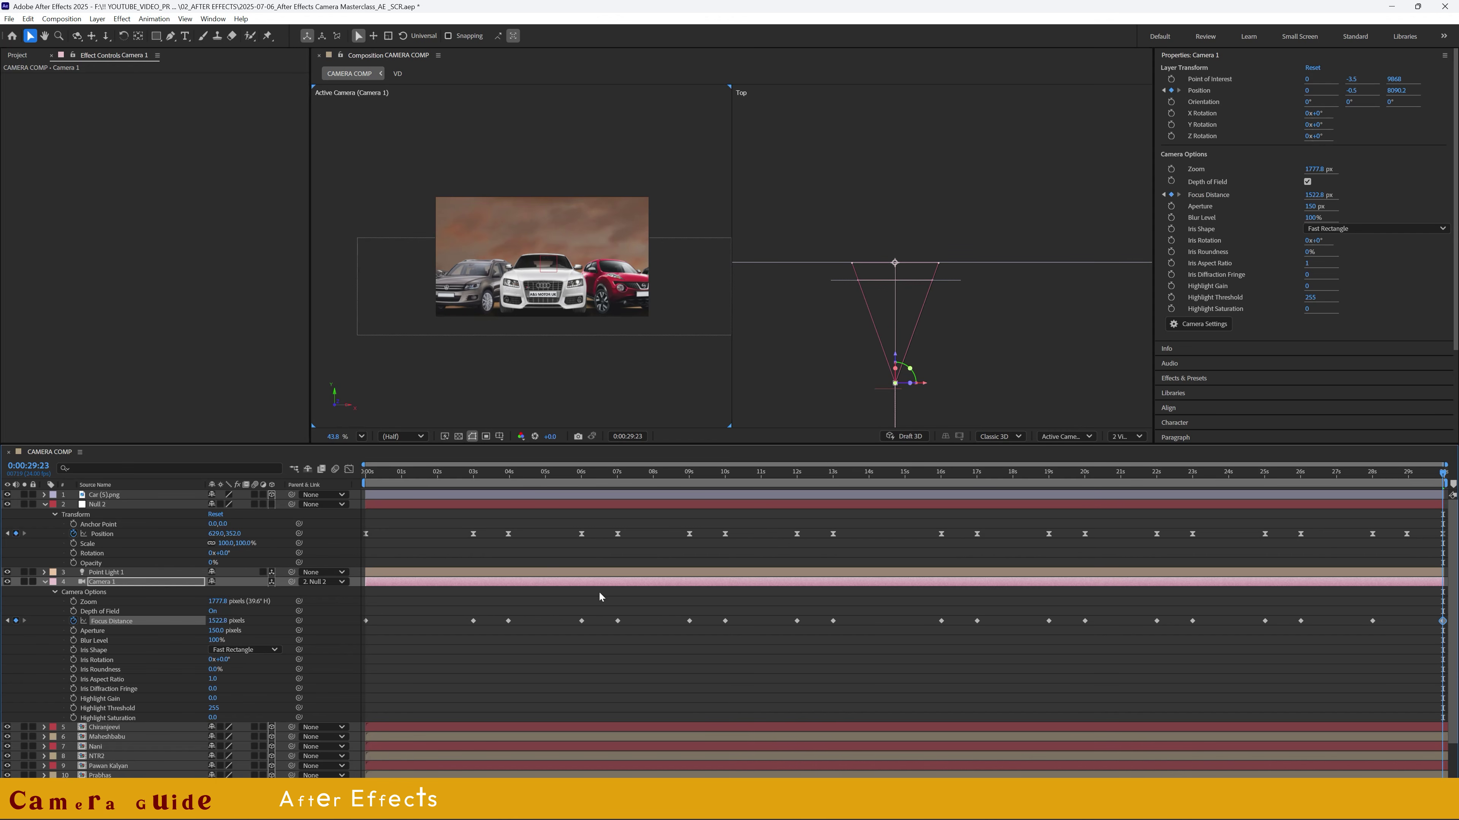
{"action": "left_click", "coordinate": [49, 509]}
{"action": "left_click", "coordinate": [45, 505]}
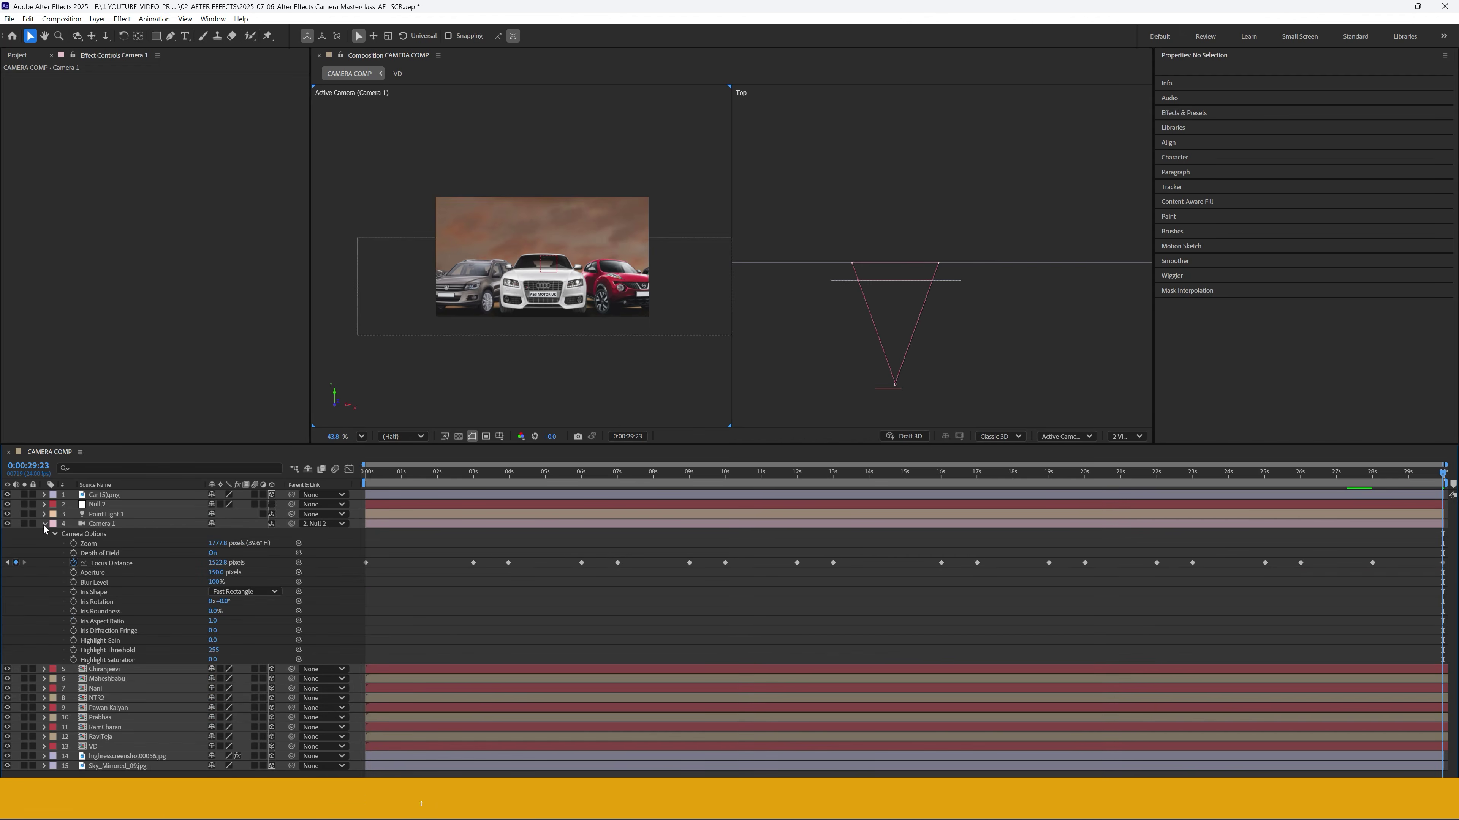
{"action": "left_click", "coordinate": [45, 524]}
- Pre-compose the car image layer as Car, leaving all attributes in CAMERA COMP
{"action": "left_click", "coordinate": [103, 494]}
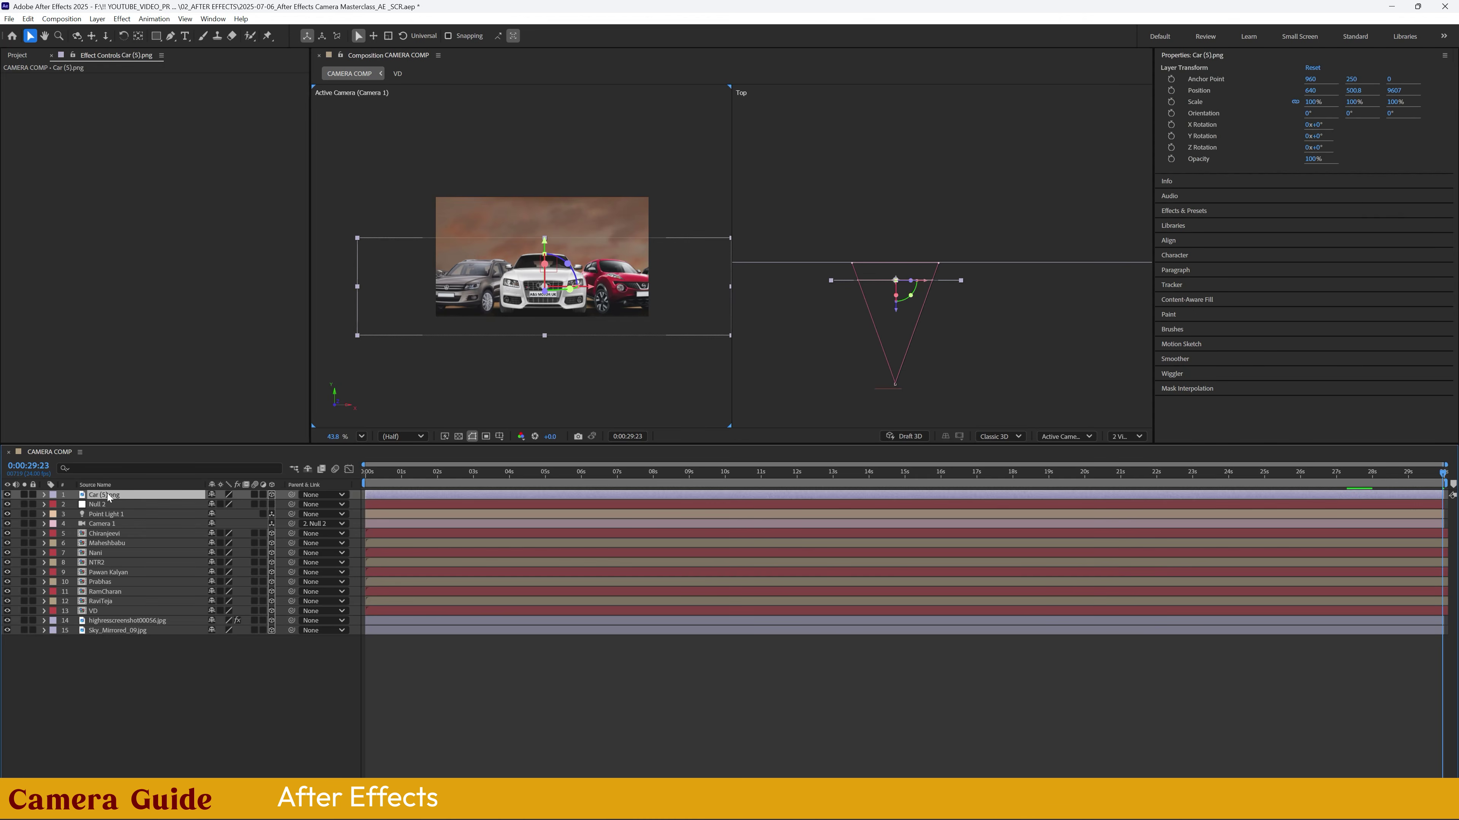
{"action": "right_click", "coordinate": [108, 495]}
{"action": "left_click", "coordinate": [150, 416]}
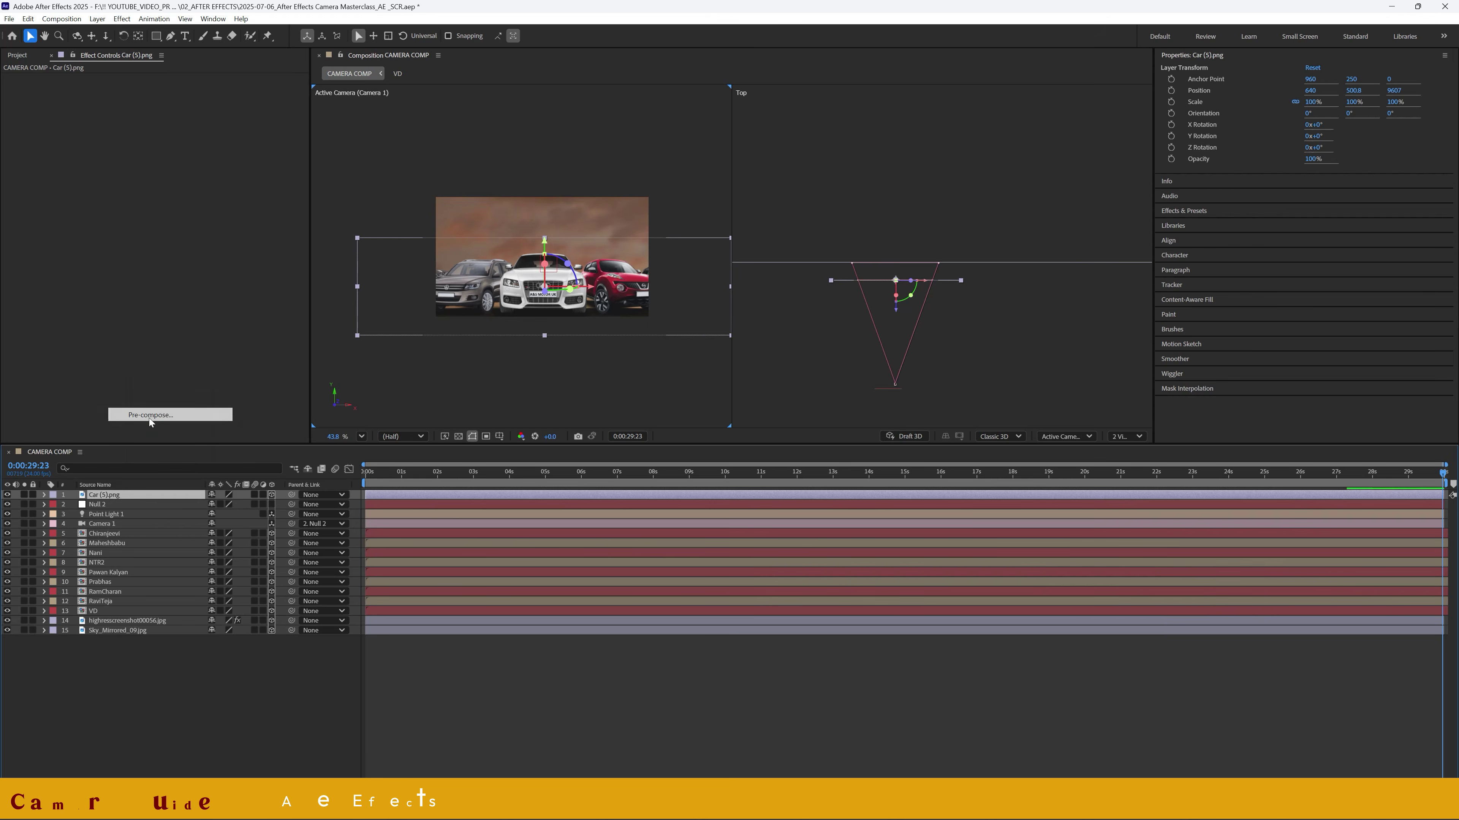
{"action": "type", "text": "Car"}
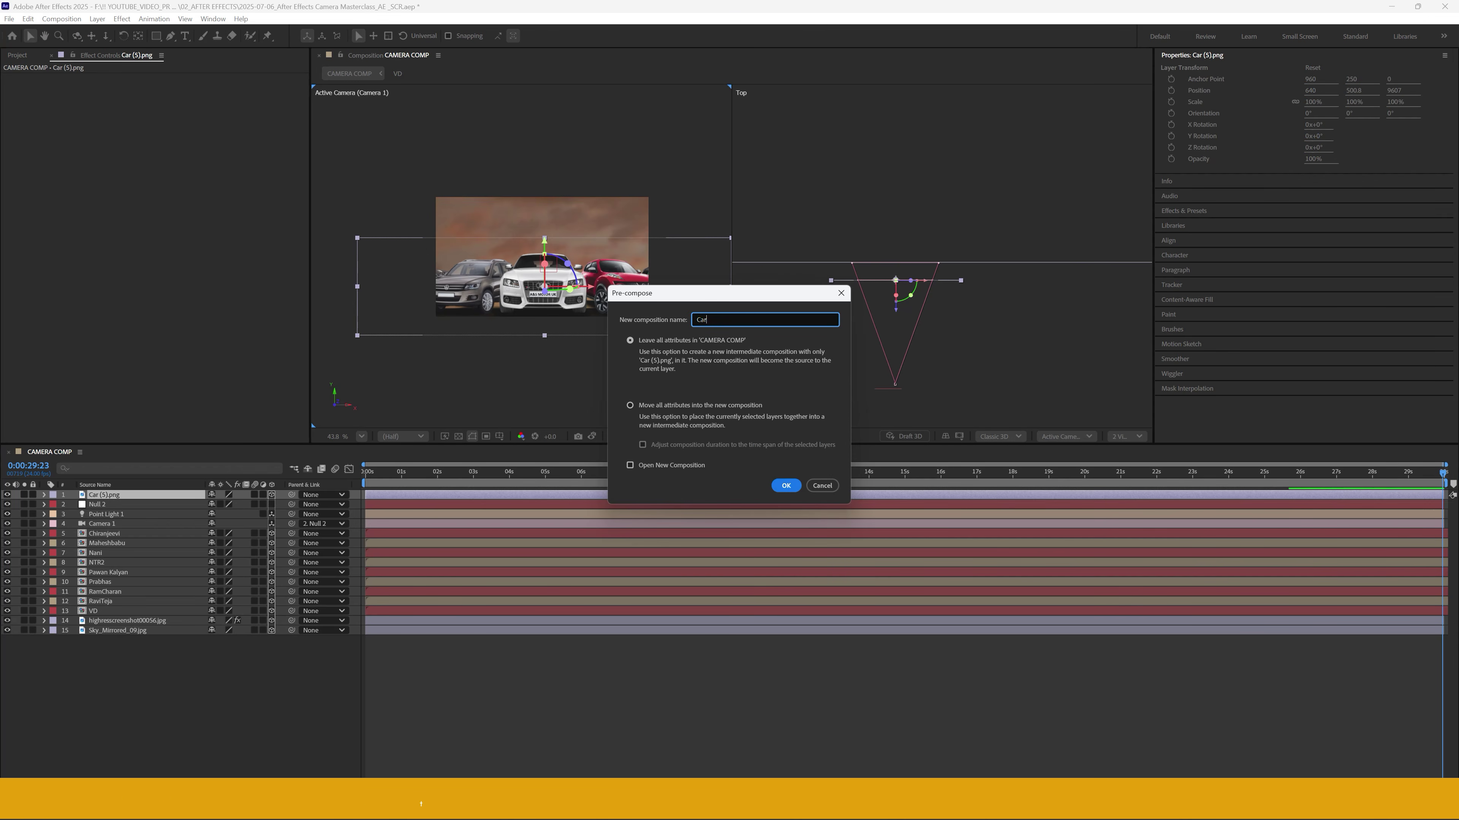
{"action": "key", "text": "Return"}
- Open the Car composition, paste the name text layer into it and change its text to TOLLYWOOD
{"action": "double_click", "coordinate": [110, 496]}
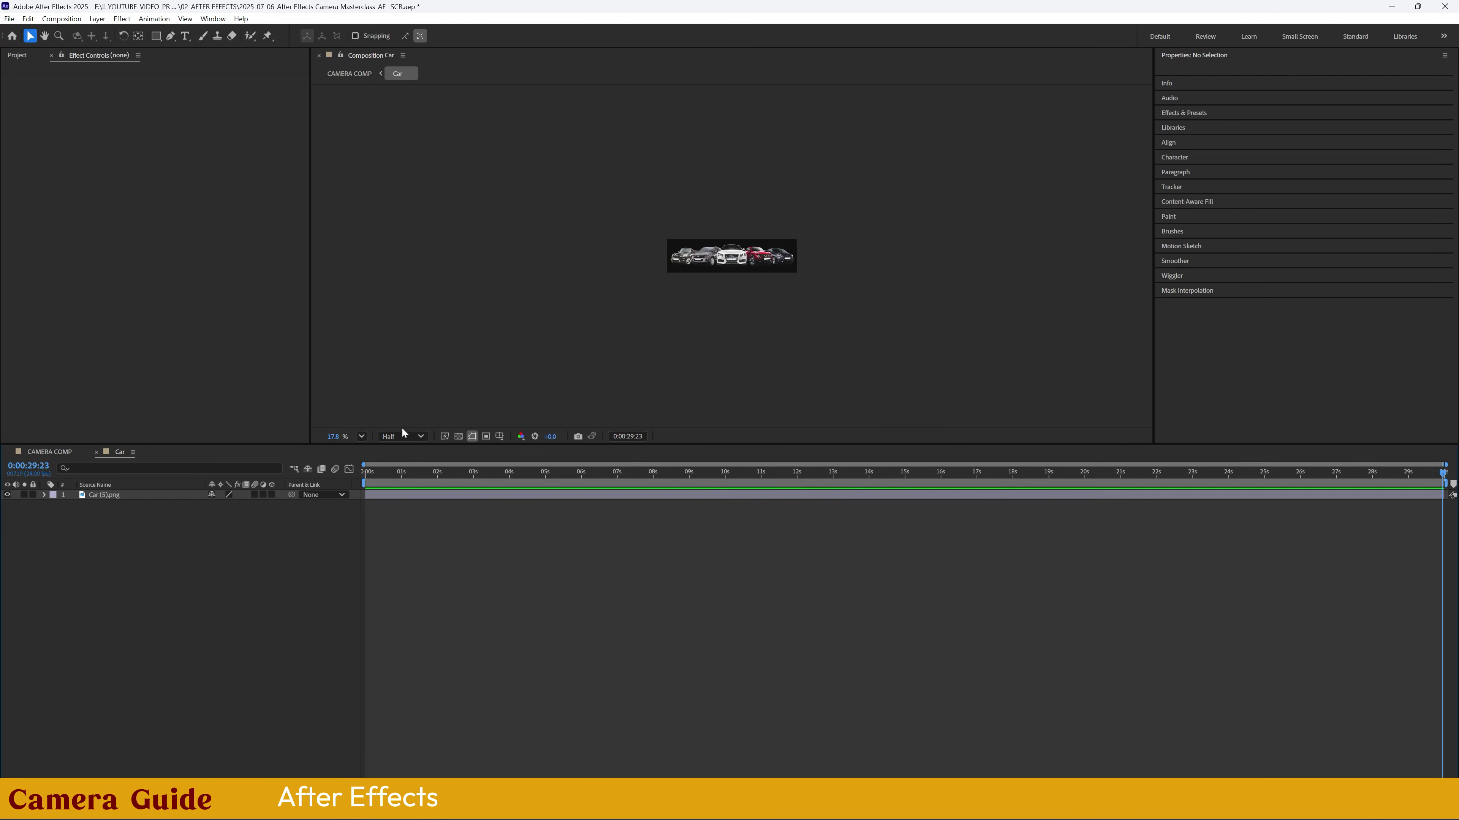
{"action": "scroll", "coordinate": [688, 230], "scroll_direction": "up", "scroll_amount": 1}
{"action": "left_click", "coordinate": [691, 302]}
{"action": "left_click", "coordinate": [142, 533]}
{"action": "key", "text": "ctrl+v"}
{"action": "double_click", "coordinate": [123, 497]}
{"action": "type", "text": "TOLLYWOOD"}
{"action": "left_click", "coordinate": [112, 498]}
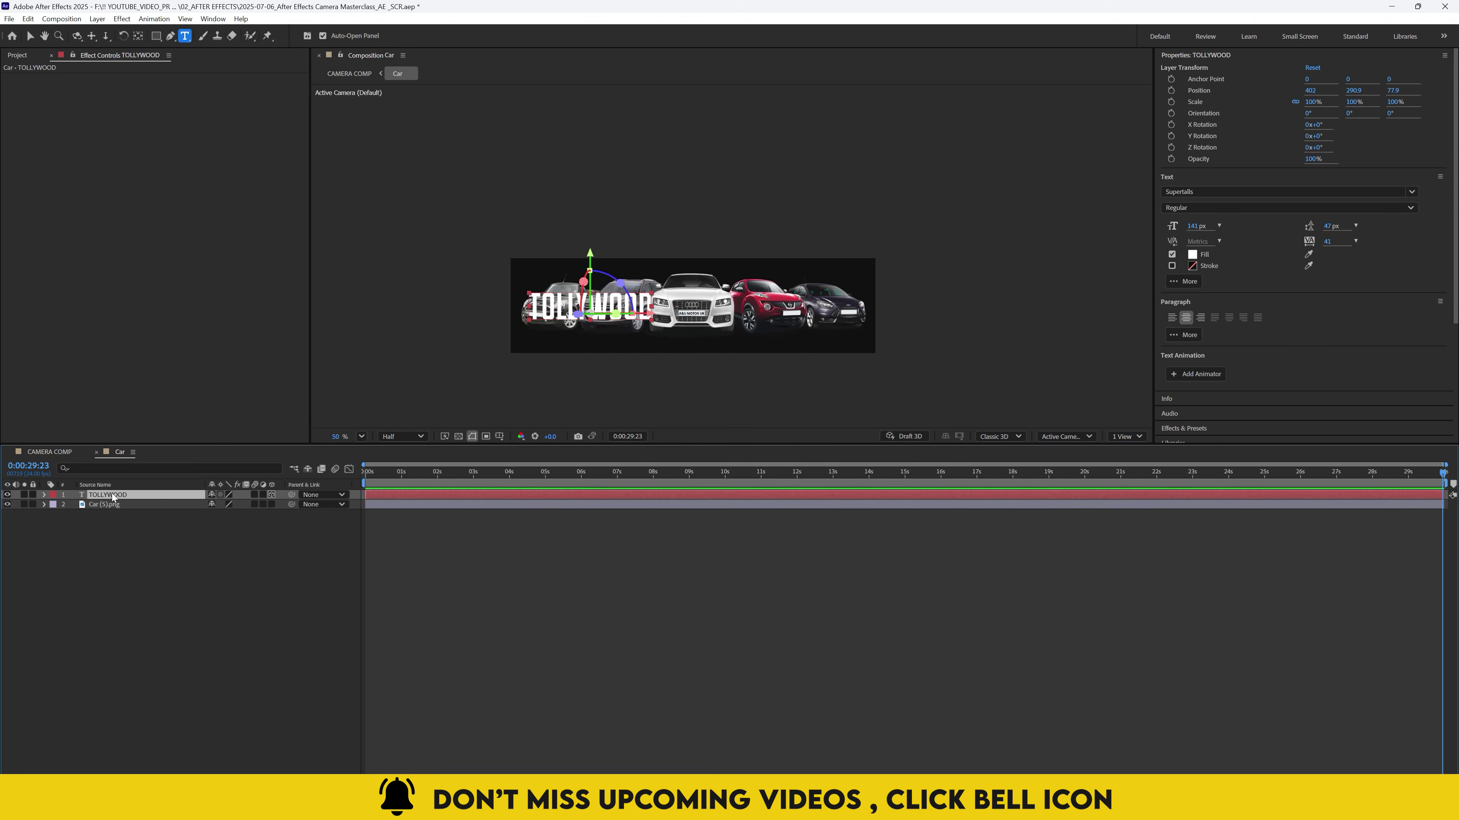
- Make the TOLLYWOOD text a 2D layer and centre it horizontally and vertically in the composition
{"action": "scroll", "coordinate": [1201, 403], "scroll_direction": "down", "scroll_amount": 5}
{"action": "left_click", "coordinate": [1183, 287]}
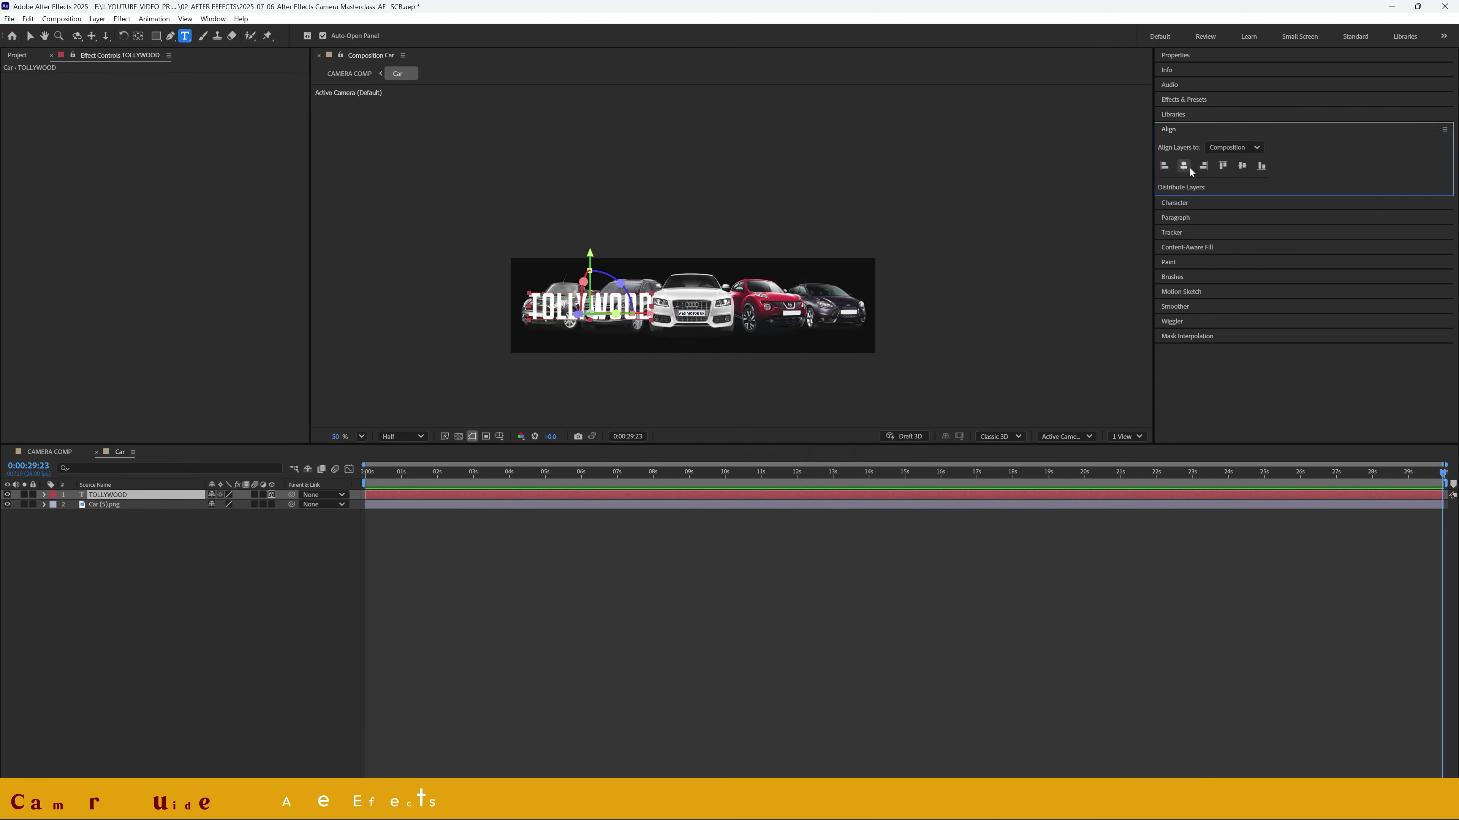
{"action": "left_click", "coordinate": [1185, 166]}
{"action": "key", "text": "Return"}
{"action": "left_click", "coordinate": [272, 505]}
{"action": "left_click_drag", "start_coordinate": [272, 504], "coordinate": [271, 495]}
{"action": "left_click", "coordinate": [1184, 165]}
{"action": "left_click", "coordinate": [1242, 166]}
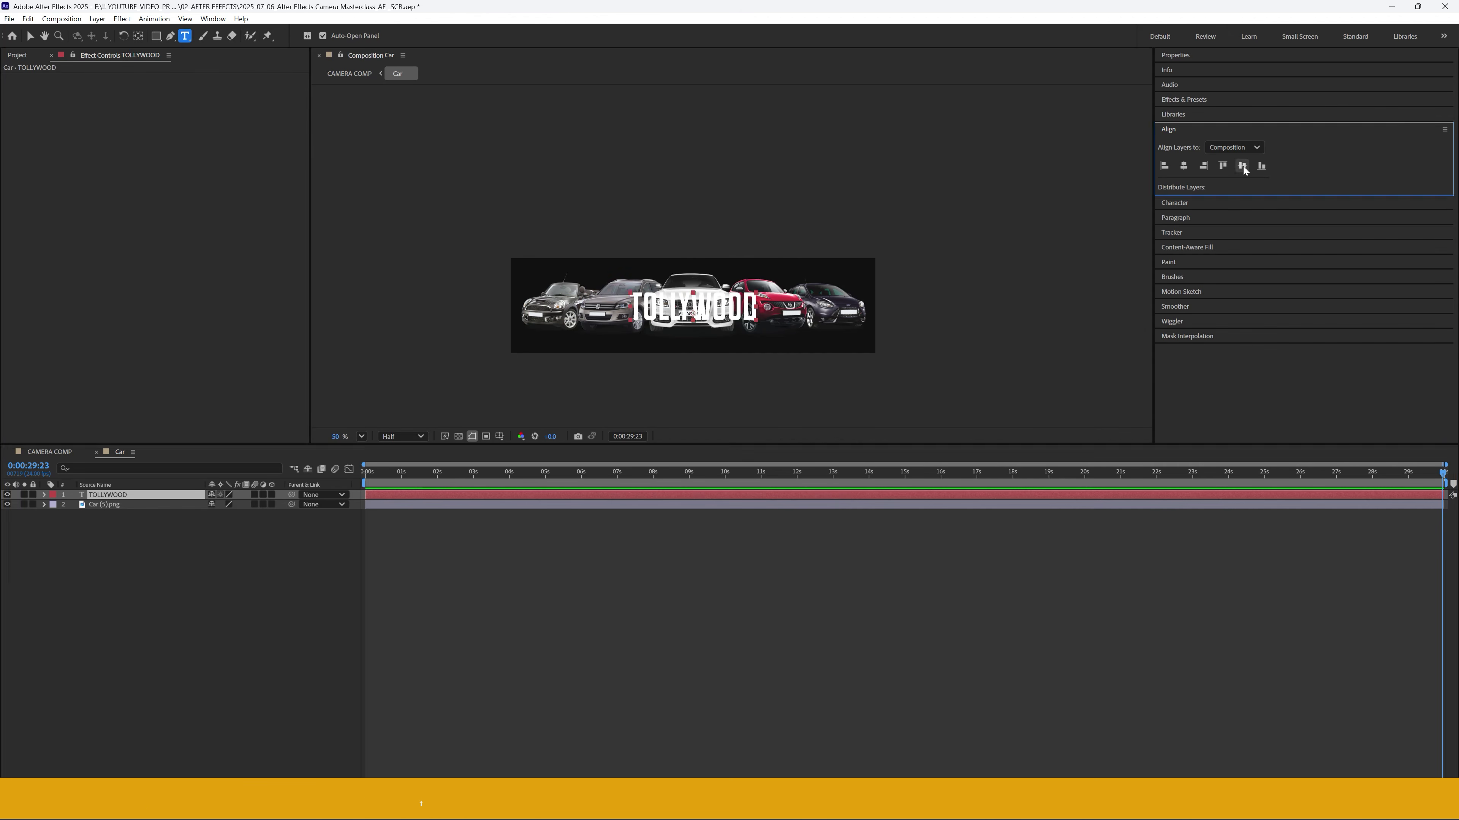
- Move the car image down in the Car composition and the TOLLYWOOD text up above the middle car
{"action": "left_click", "coordinate": [190, 551]}
{"action": "left_click", "coordinate": [127, 504]}
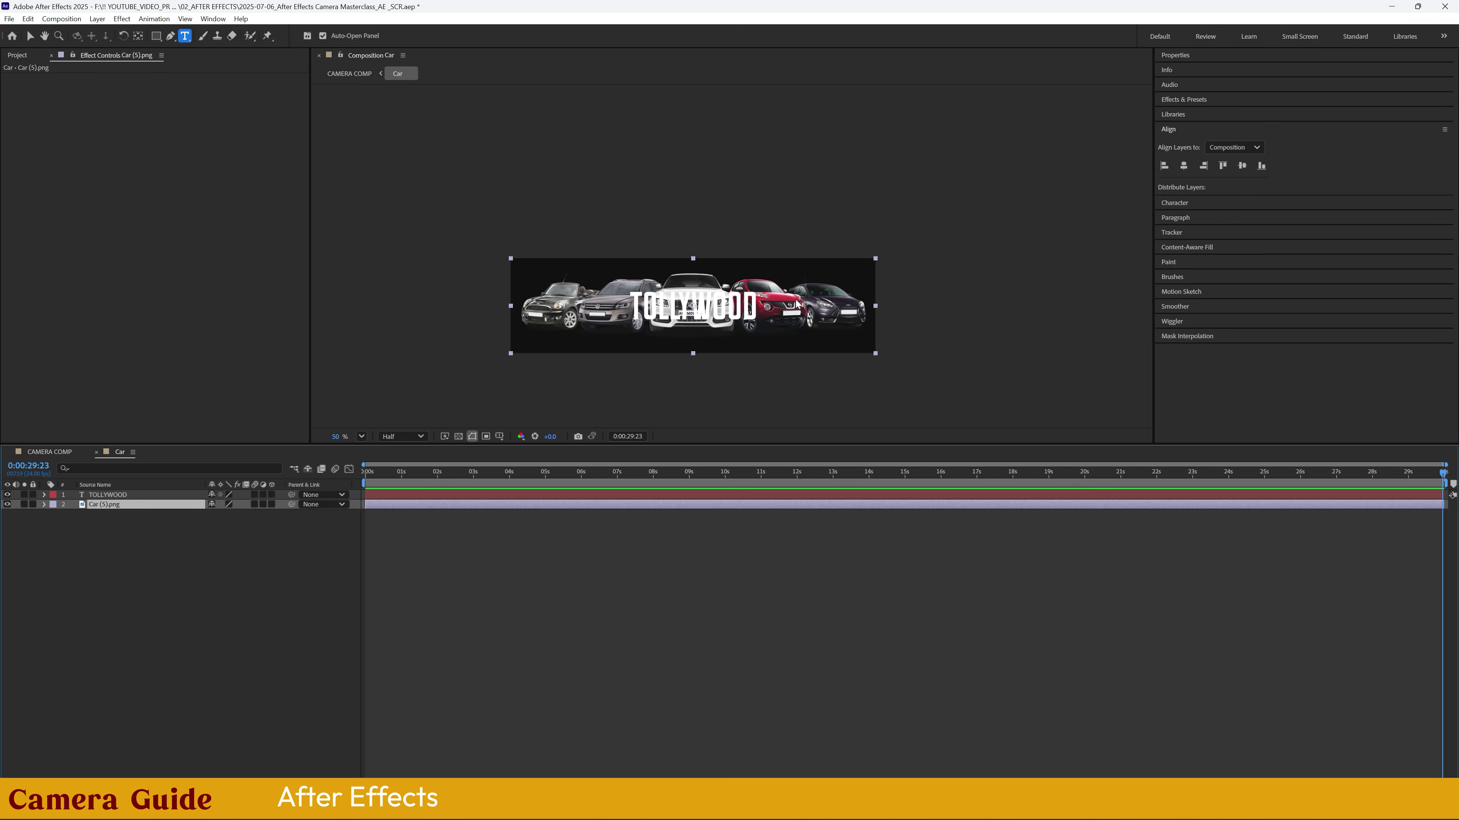
{"action": "key", "text": "v"}
{"action": "left_click_drag", "start_coordinate": [817, 291], "coordinate": [817, 310]}
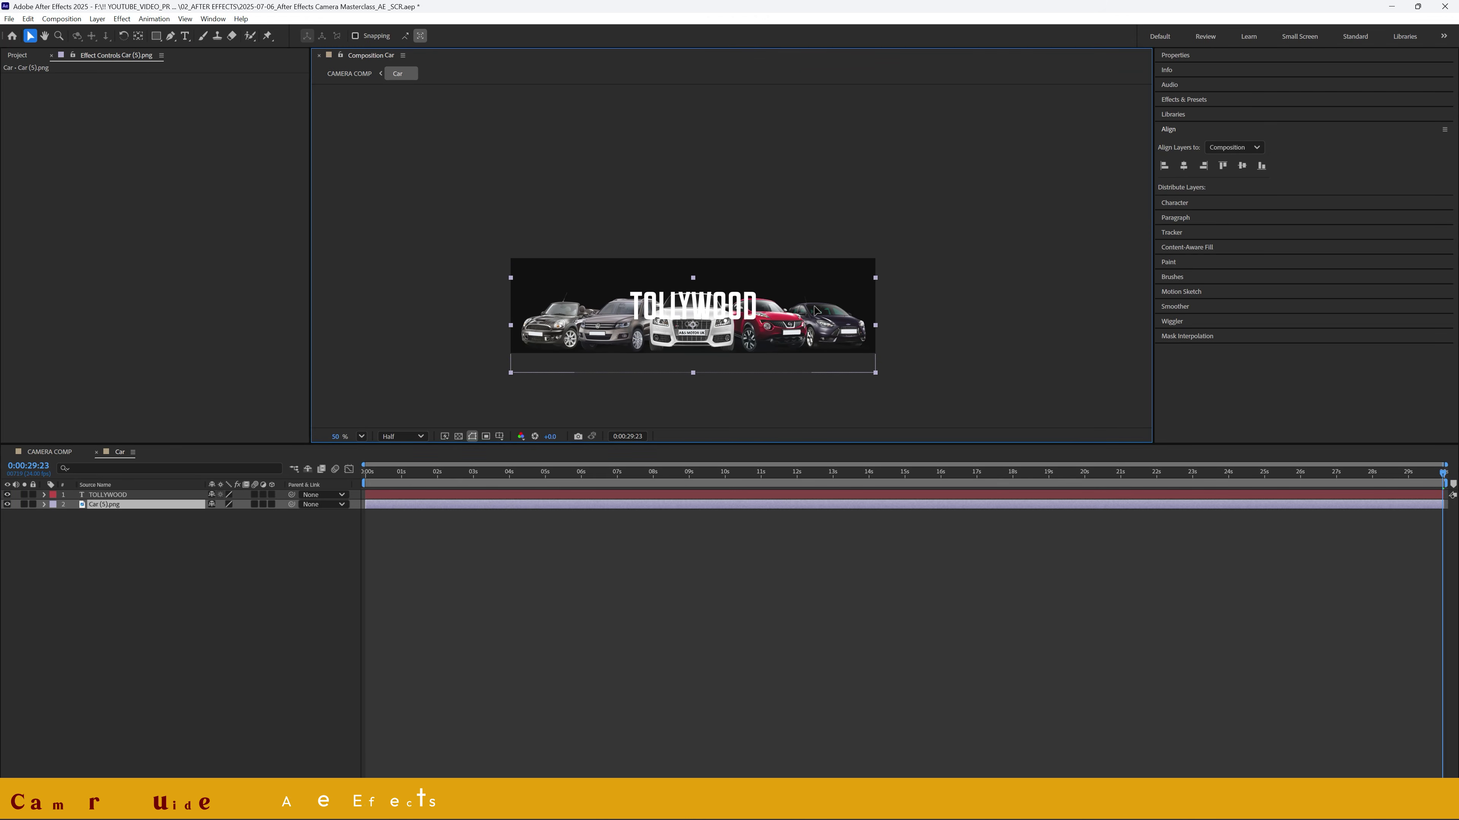
{"action": "left_click_drag", "start_coordinate": [715, 305], "coordinate": [715, 282]}
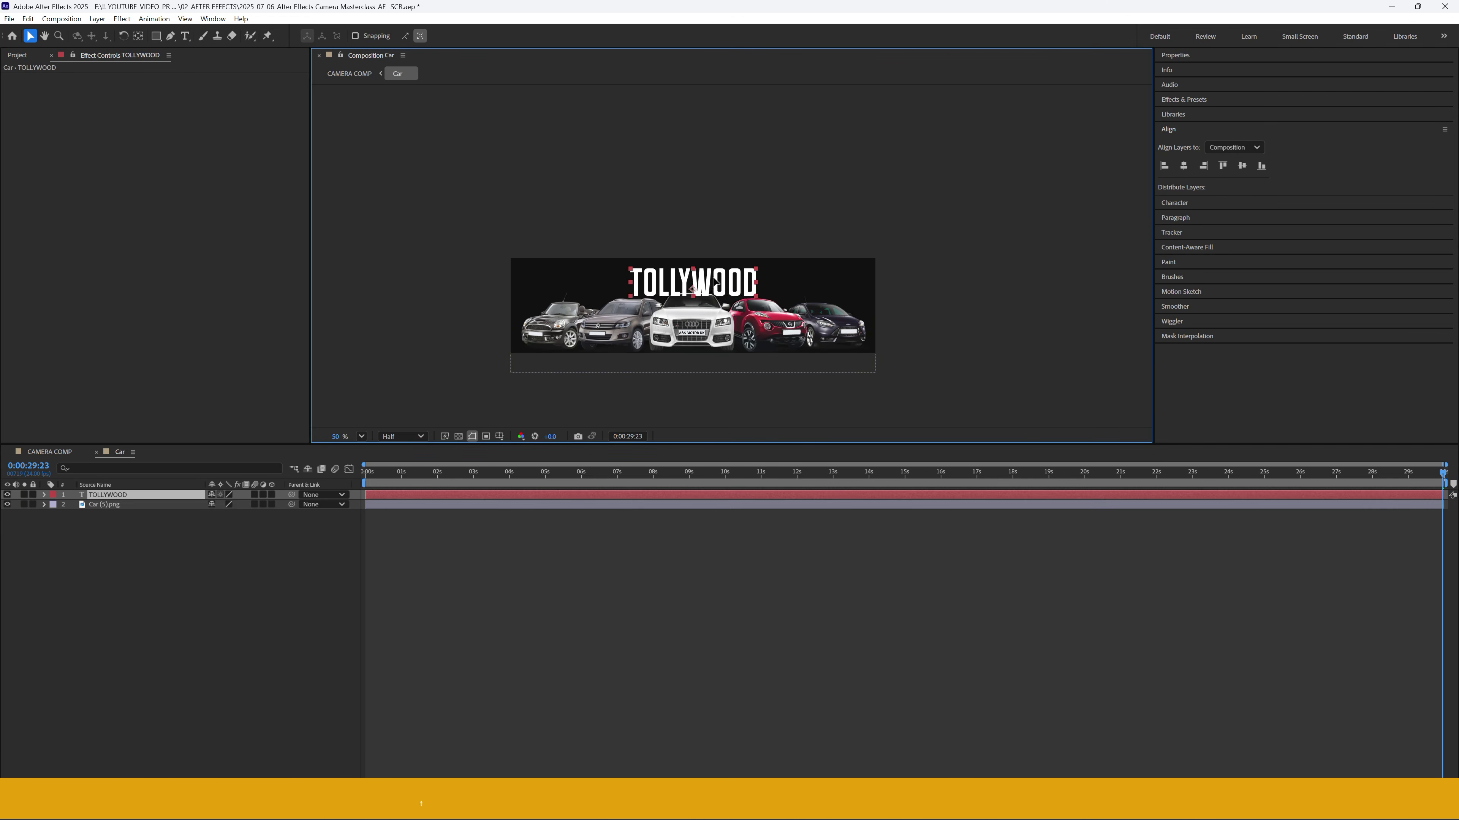
{"action": "left_click", "coordinate": [364, 524]}
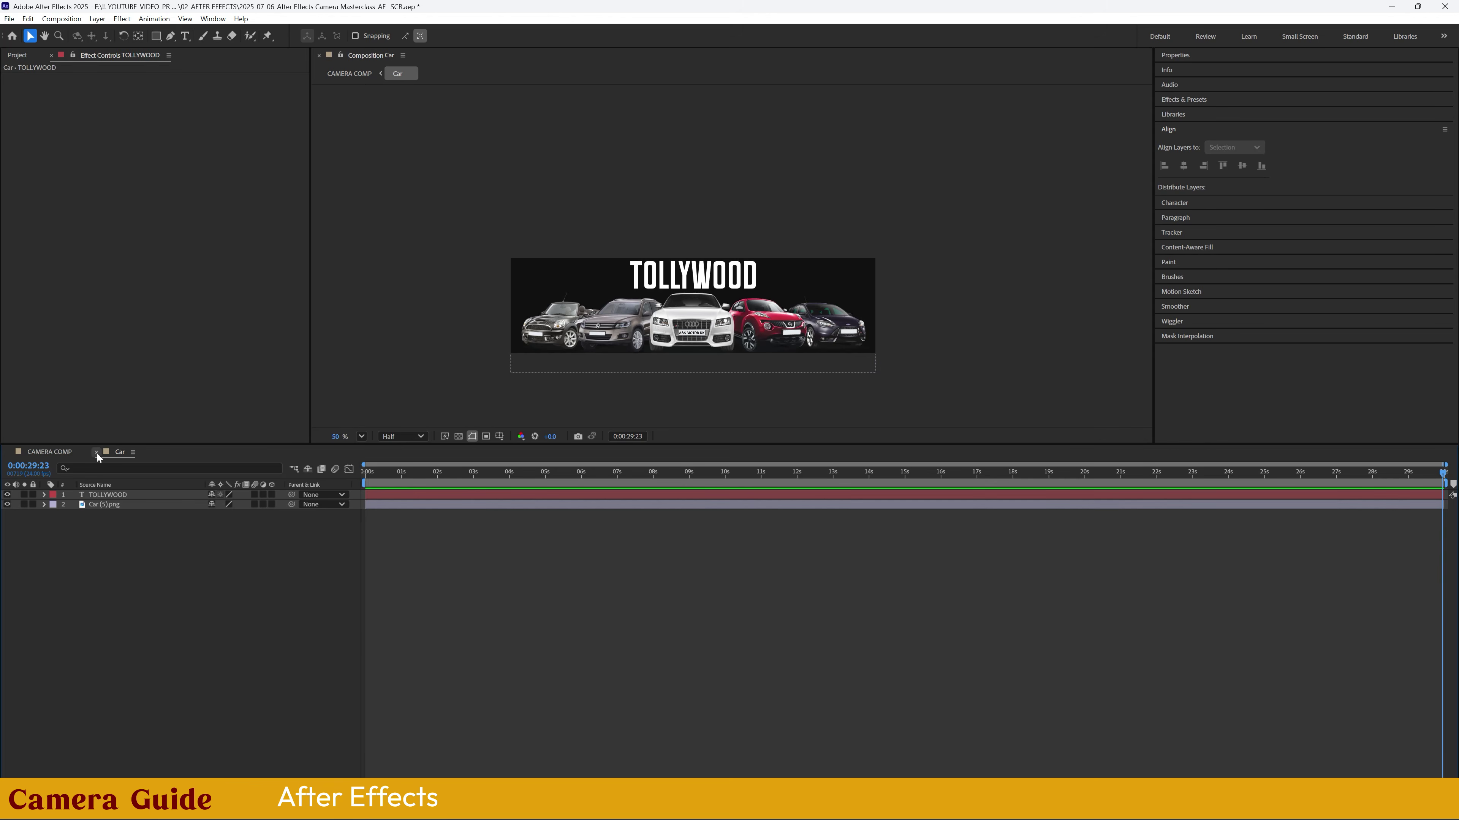
- Close the Car composition and raise the Car layer in CAMERA COMP to Y about 452
{"action": "left_click", "coordinate": [97, 454]}
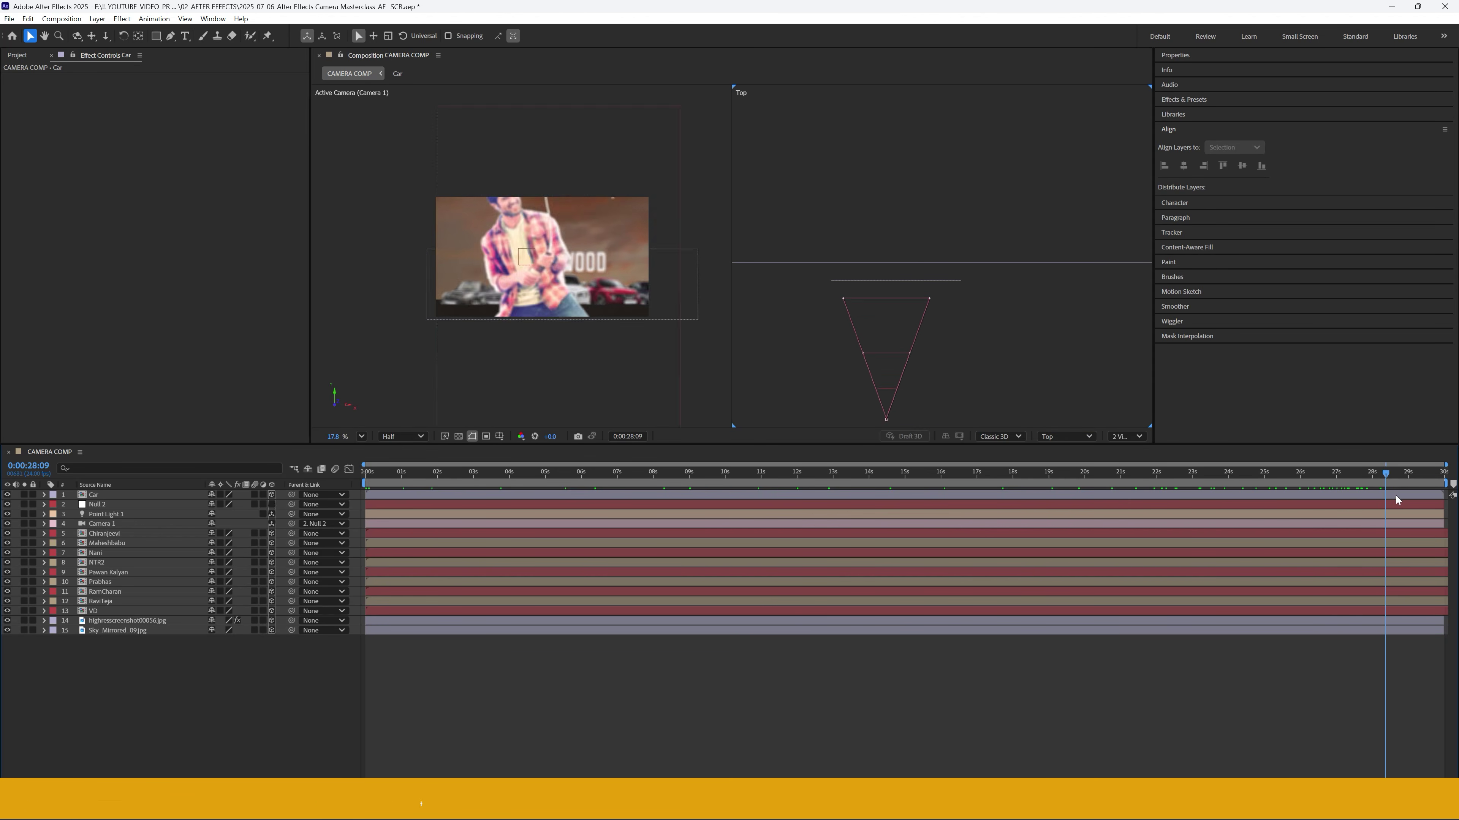
{"action": "left_click", "coordinate": [102, 496]}
{"action": "mouse_move", "coordinate": [551, 242]}
{"action": "left_mouse_down"}
{"action": "mouse_move", "coordinate": [550, 172]}
{"action": "mouse_move", "coordinate": [549, 231]}
{"action": "left_mouse_up"}
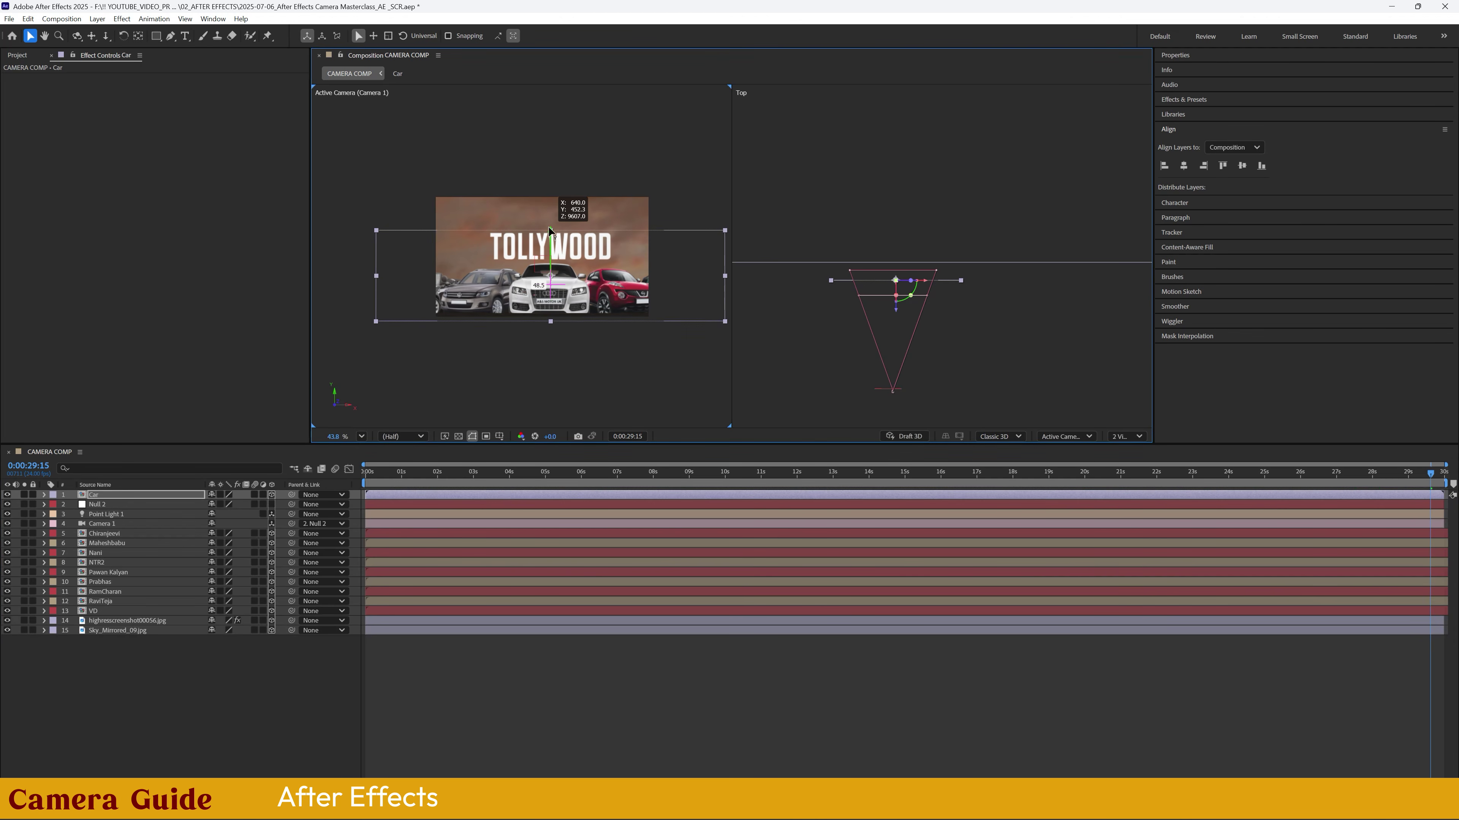
{"action": "left_click", "coordinate": [218, 699]}
- Return to the first frame, show a single camera view fitted at Full resolution, and save the project
{"action": "key", "text": "Home"}
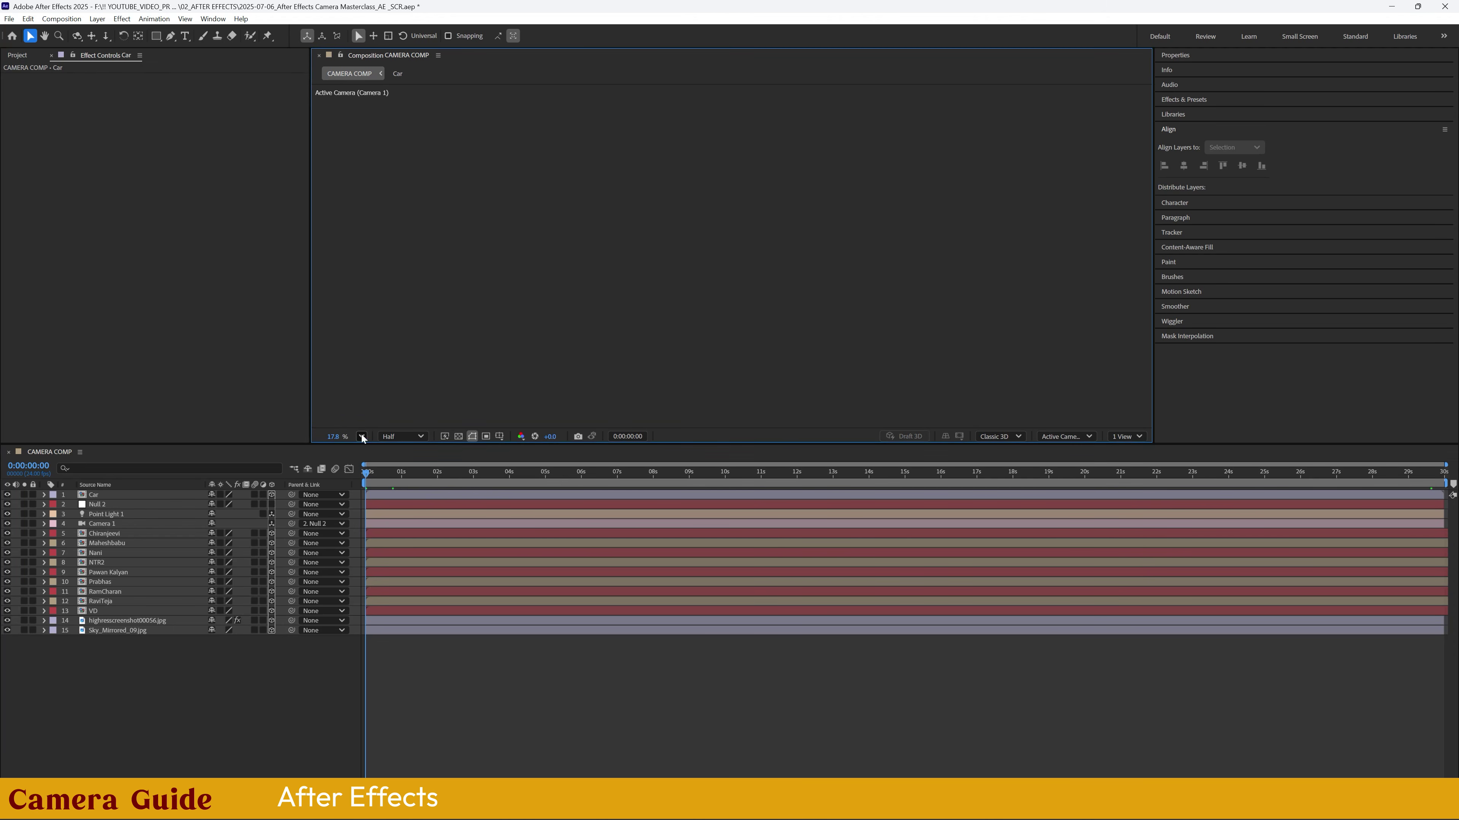
{"action": "left_click", "coordinate": [362, 437]}
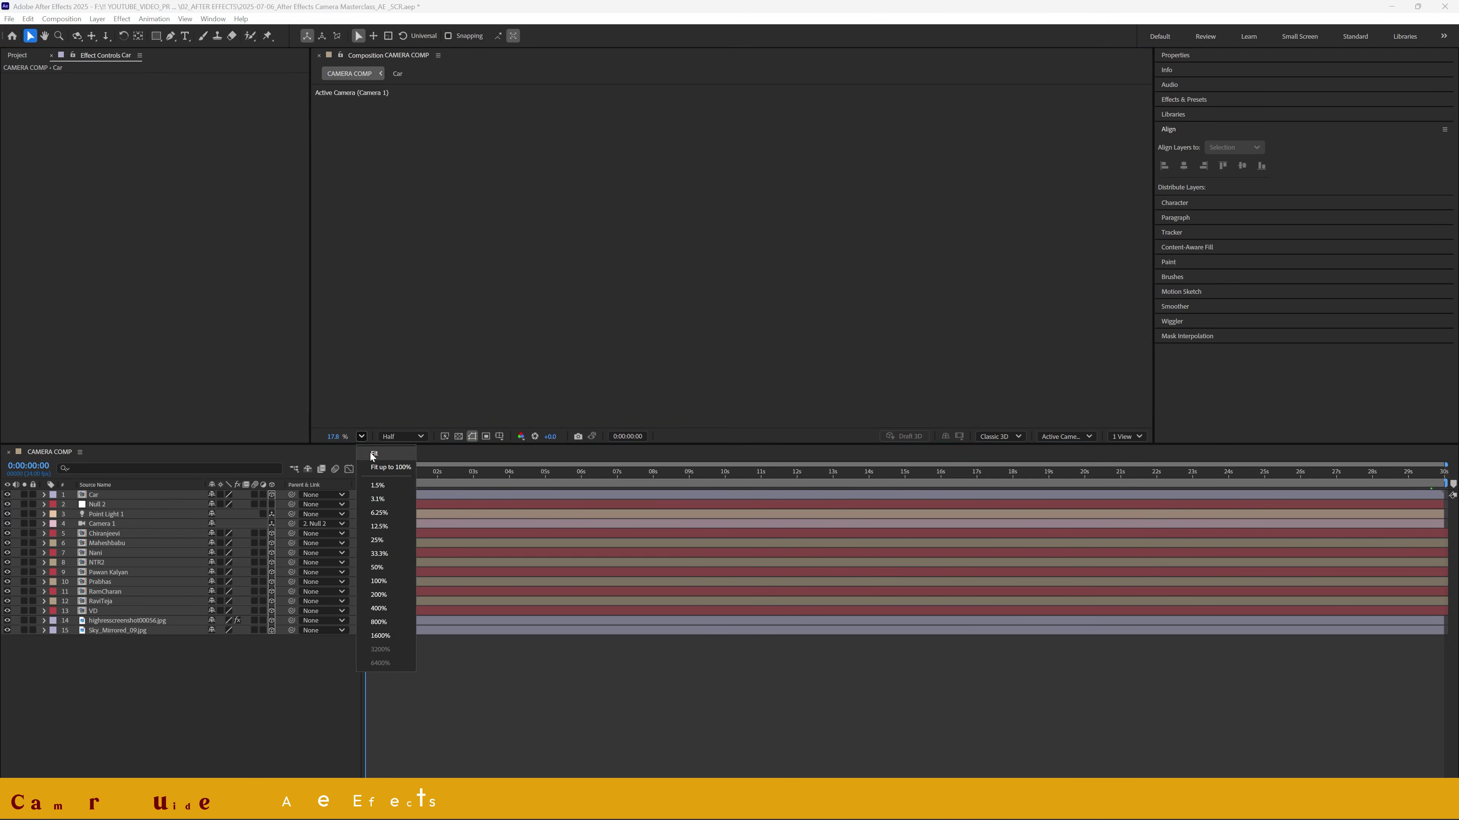
{"action": "left_click", "coordinate": [371, 454]}
{"action": "left_click", "coordinate": [402, 437]}
{"action": "left_click", "coordinate": [401, 460]}
{"action": "key", "text": "ctrl+s"}
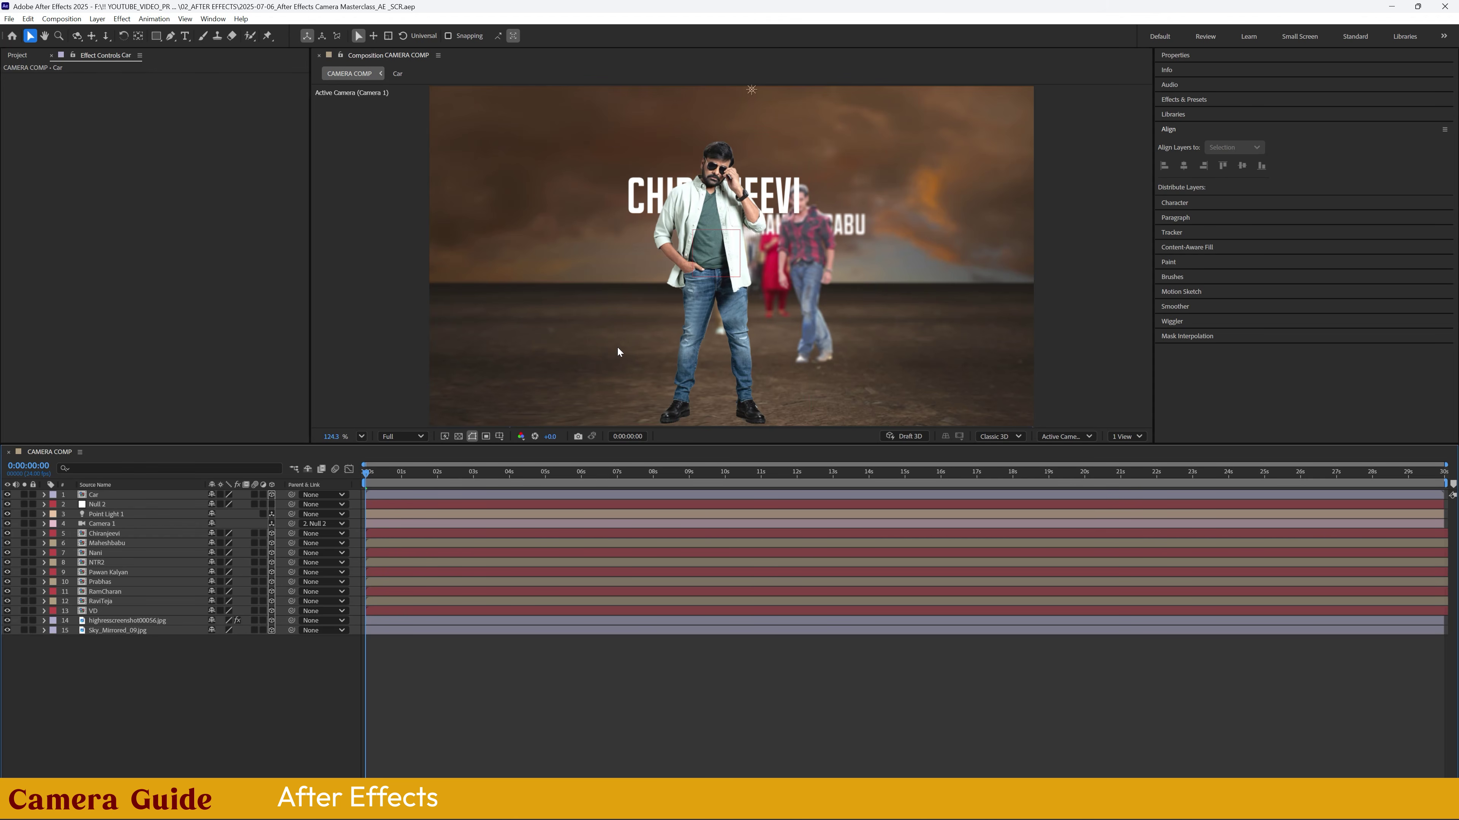
- Preview the camera fly-through from the start and scrub through it to check each character's framing and focus
{"action": "key", "text": "space"}
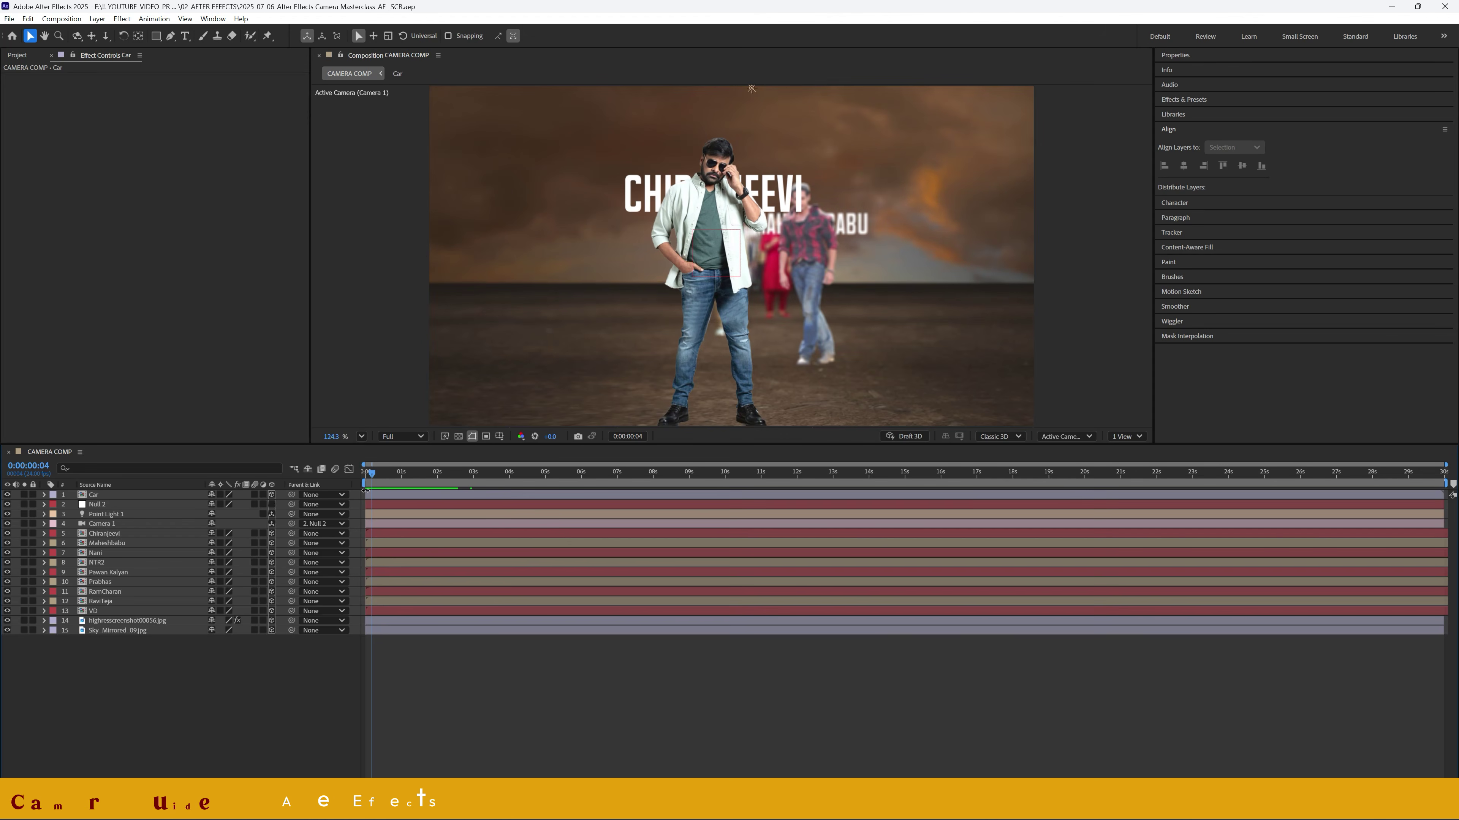
{"action": "mouse_move", "coordinate": [384, 474]}
{"action": "left_mouse_down"}
{"action": "mouse_move", "coordinate": [423, 479]}
{"action": "mouse_move", "coordinate": [403, 463]}
{"action": "left_mouse_up"}
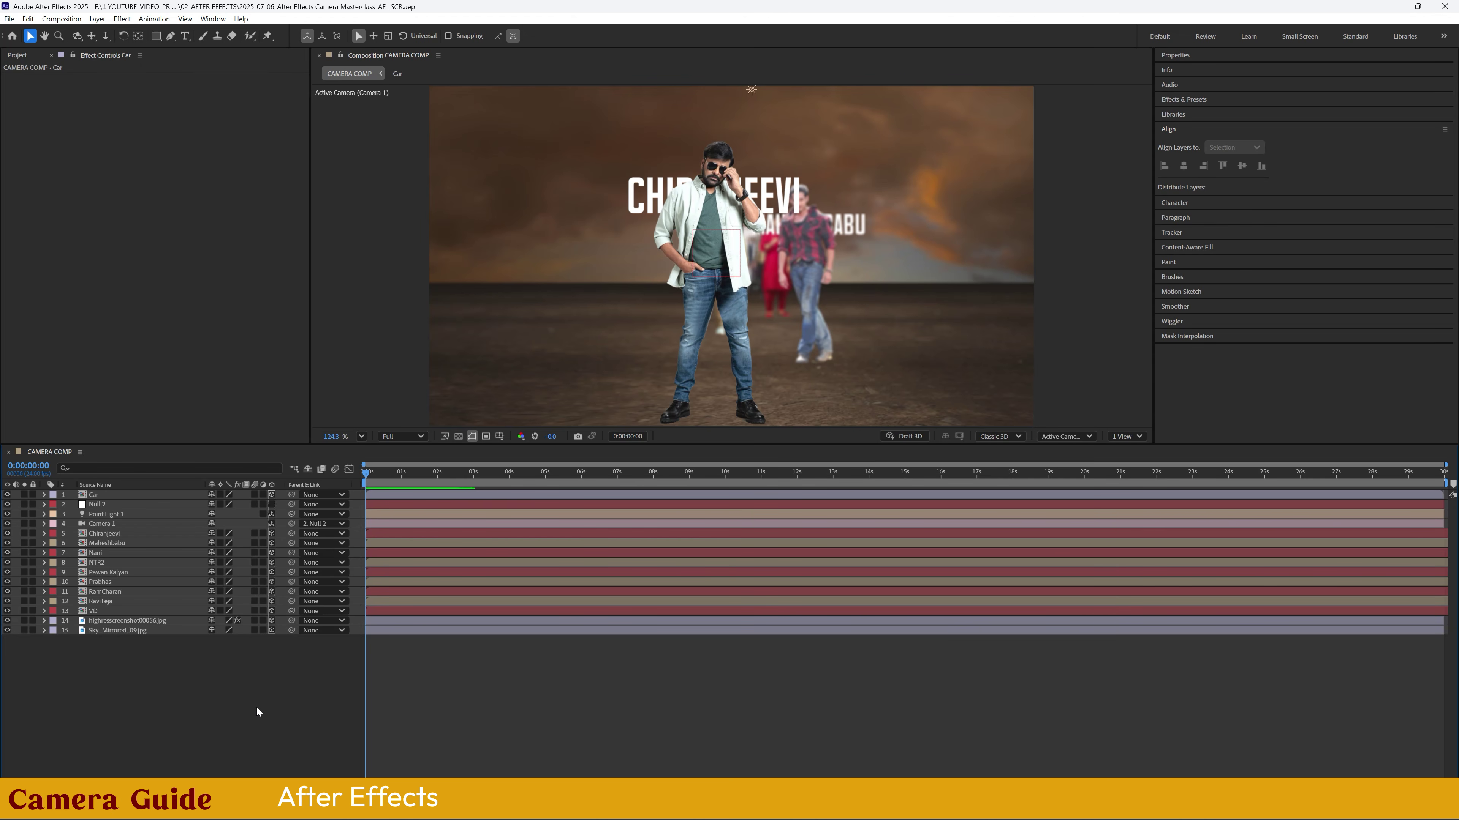
{"action": "left_click_drag", "start_coordinate": [366, 473], "coordinate": [724, 484]}
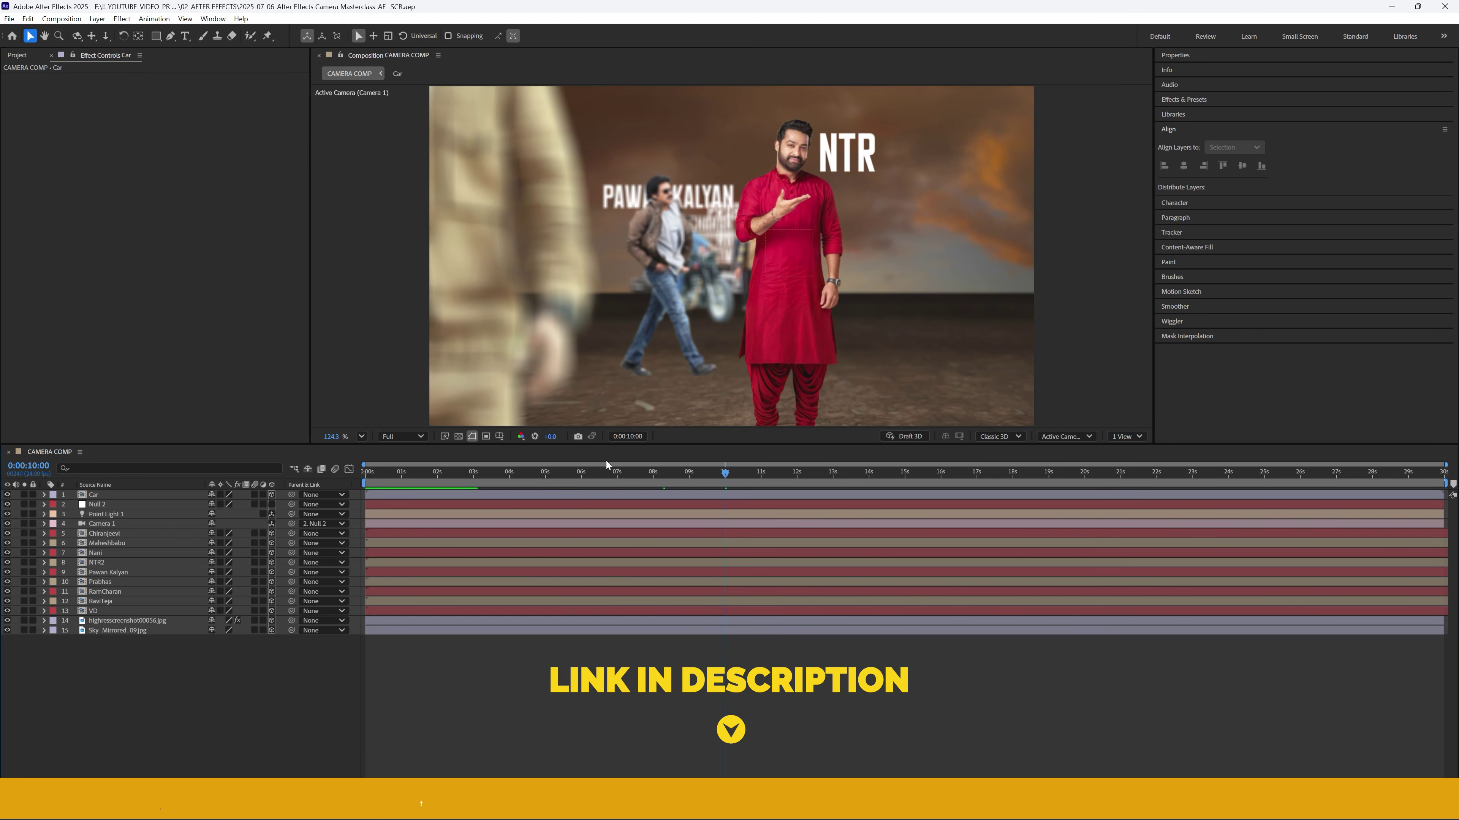
{"action": "left_click_drag", "start_coordinate": [543, 474], "coordinate": [284, 541]}
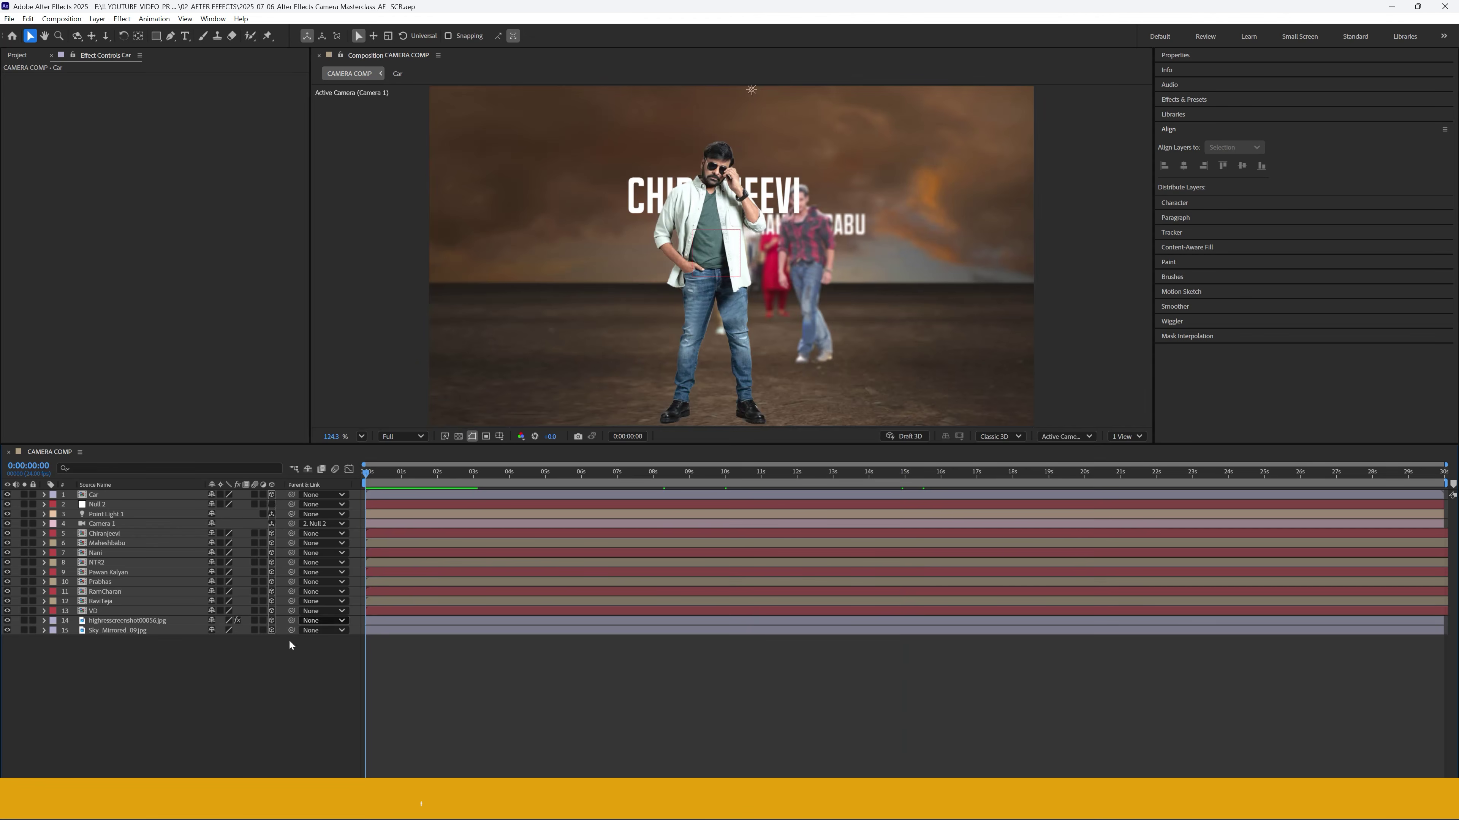
{"action": "key", "text": "space"}
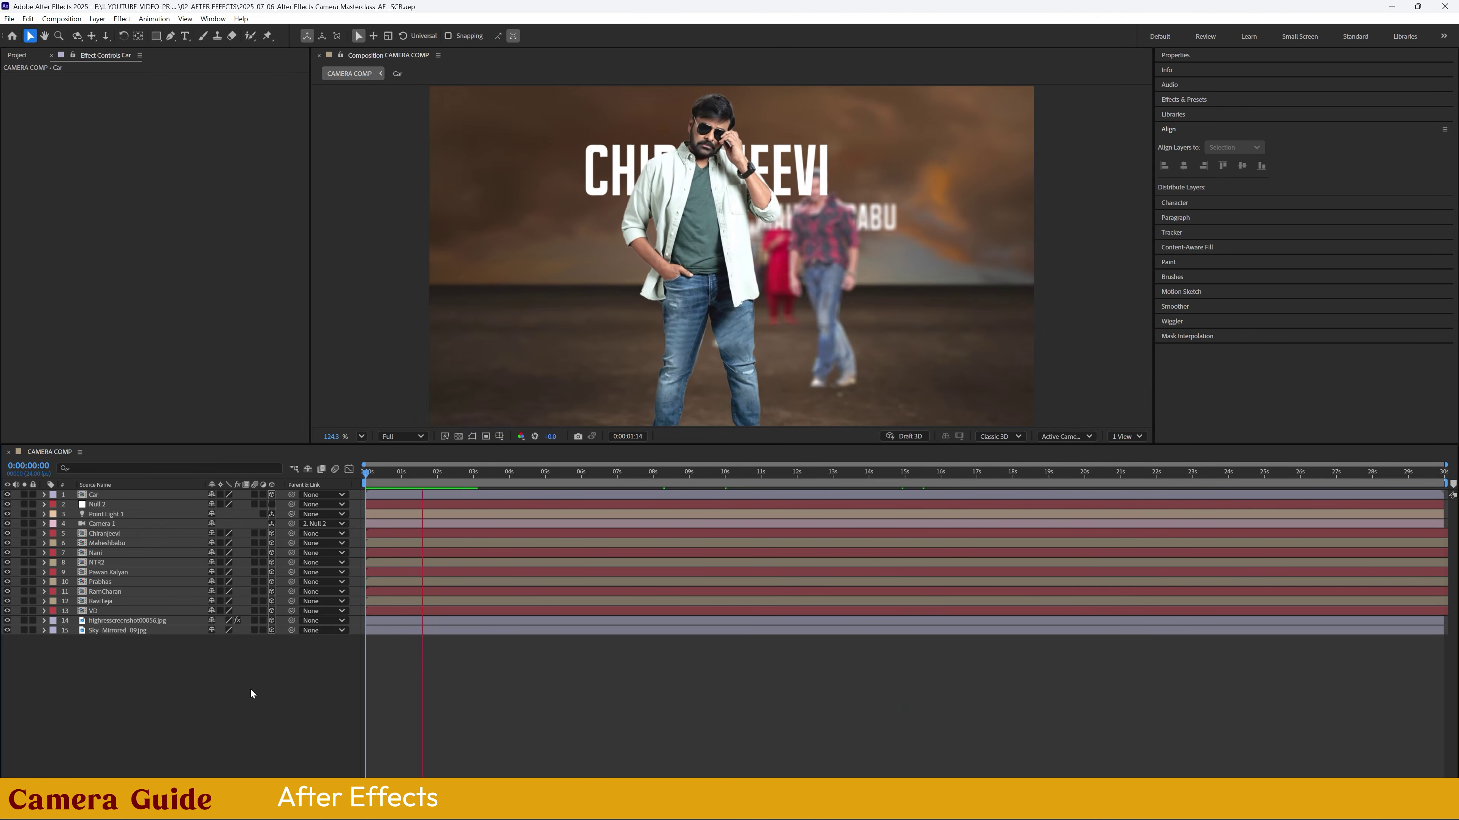